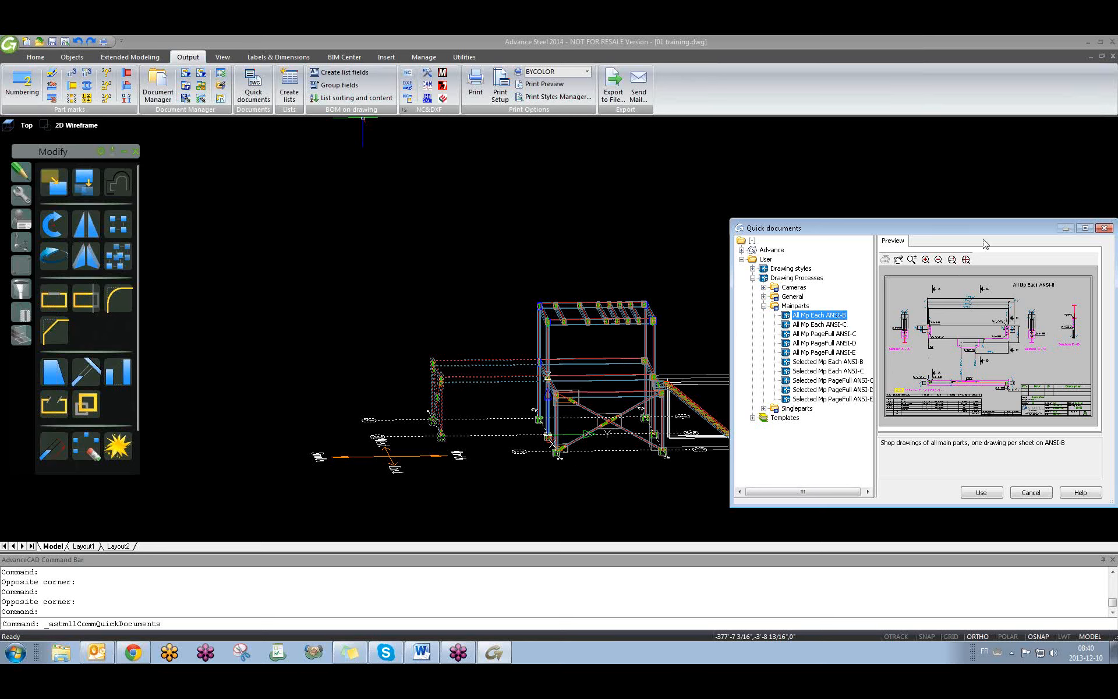
Step: Enlarge the Quick documents window and preview the All Mp PageFull ANSI-E main-part drawing process
left_click(1085, 227)
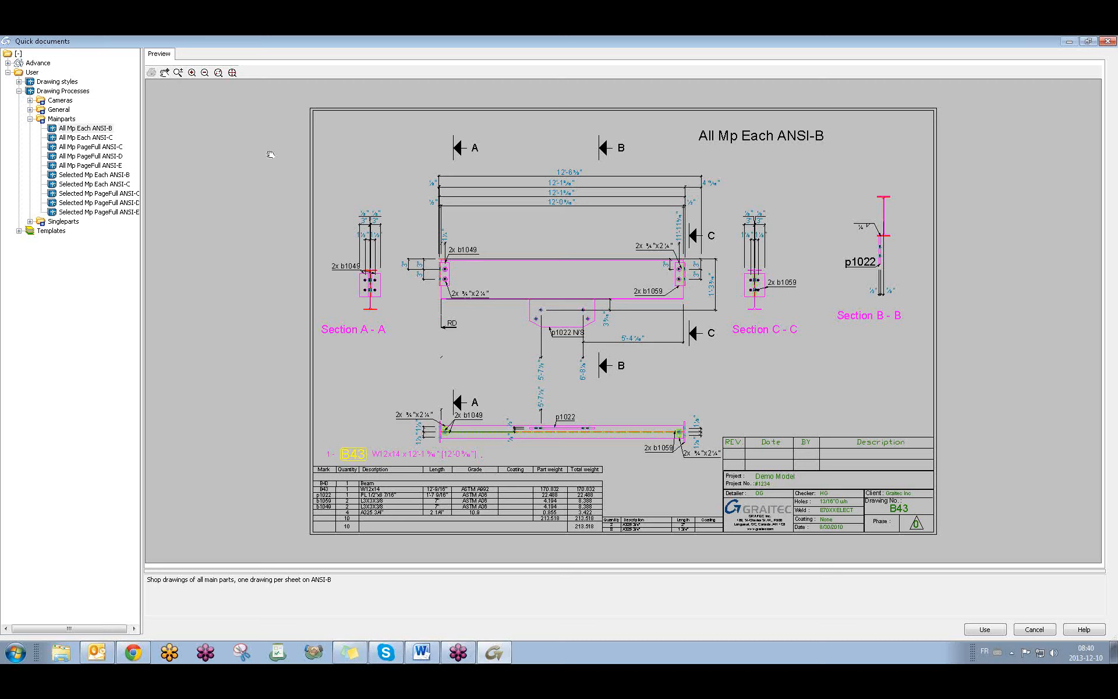
left_click(97, 166)
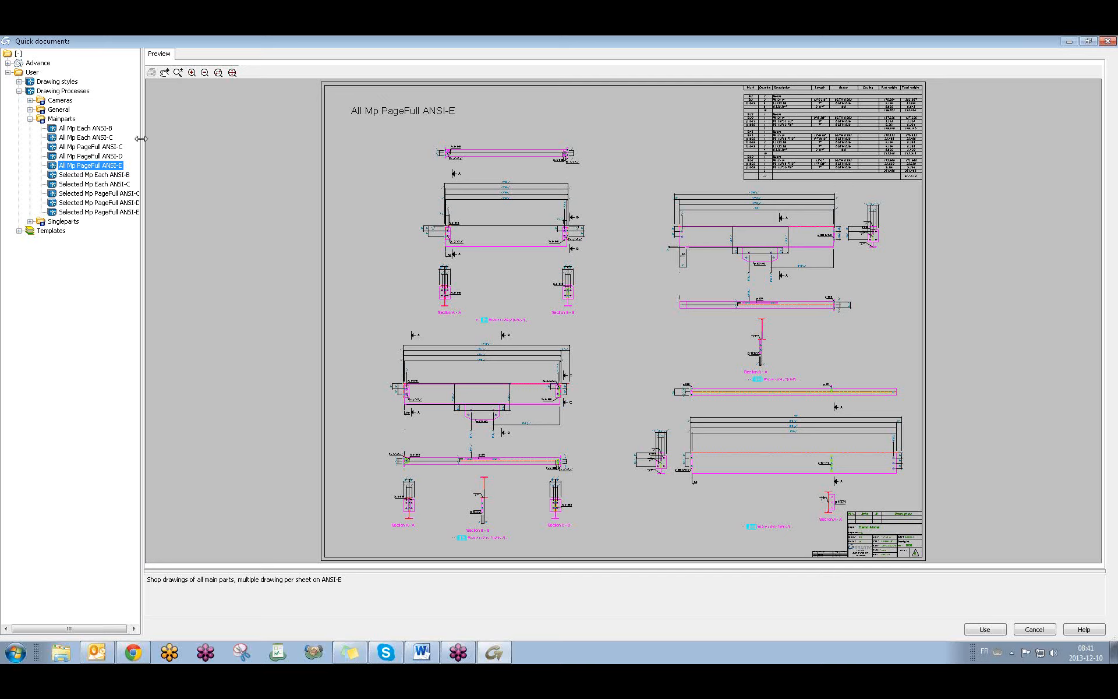
left_click(30, 119)
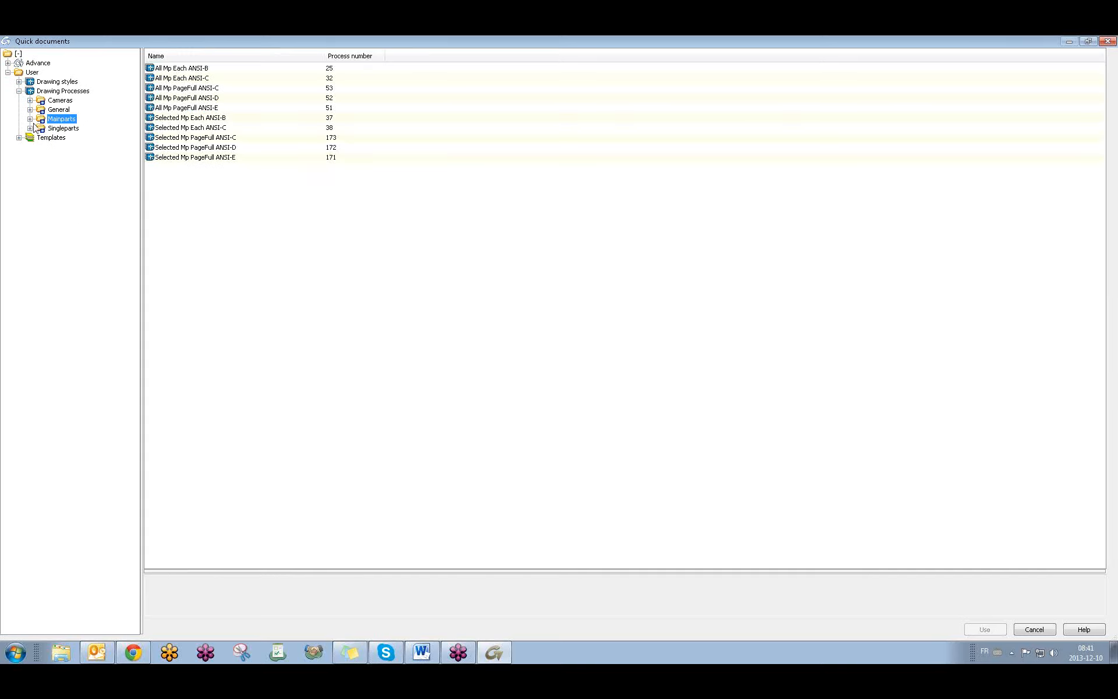
Step: Widen the process tree and preview the single-part processes All Sp Each ANSI-A and All Sp PageFull ANSI-D
left_click(30, 128)
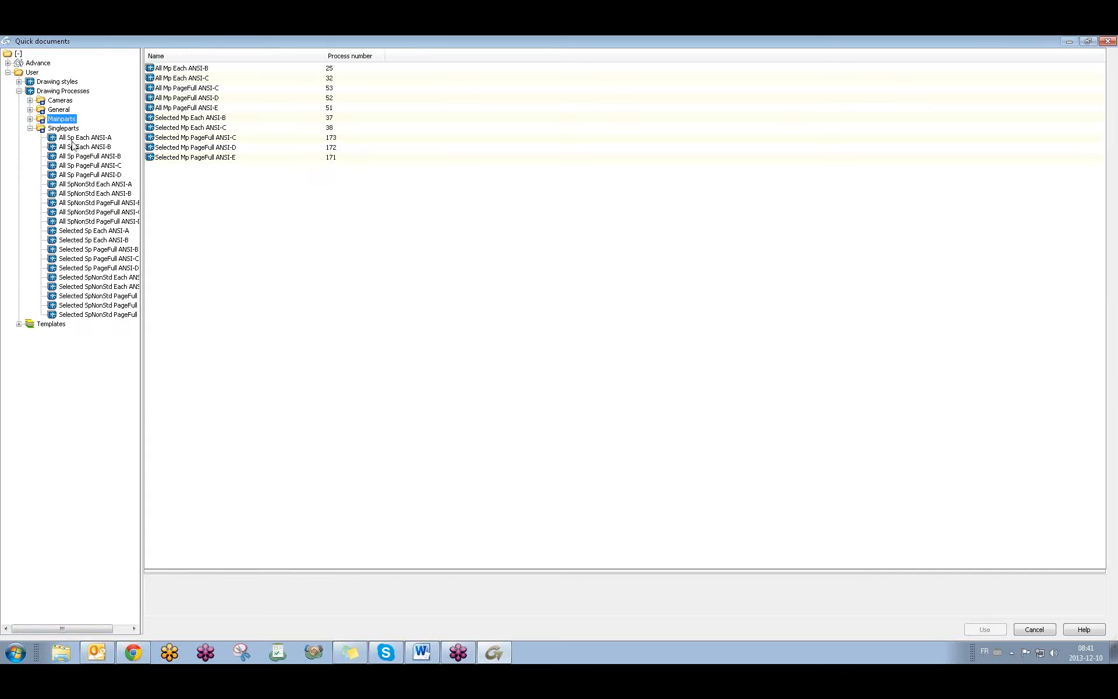
left_click_drag(142, 163, 195, 170)
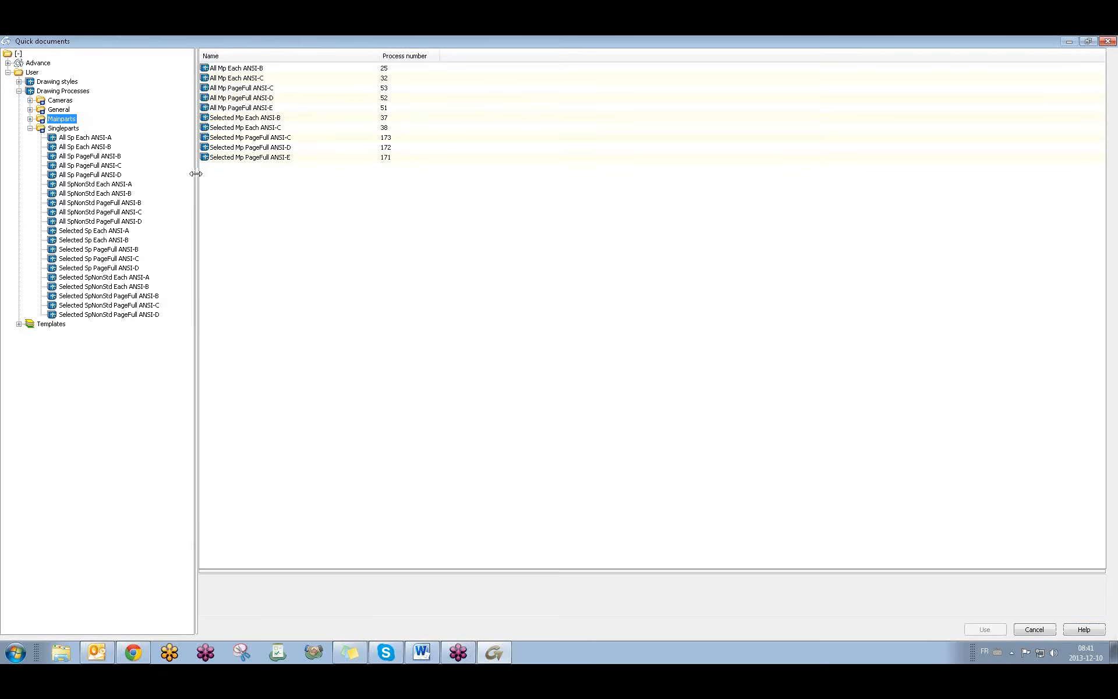
left_click(102, 139)
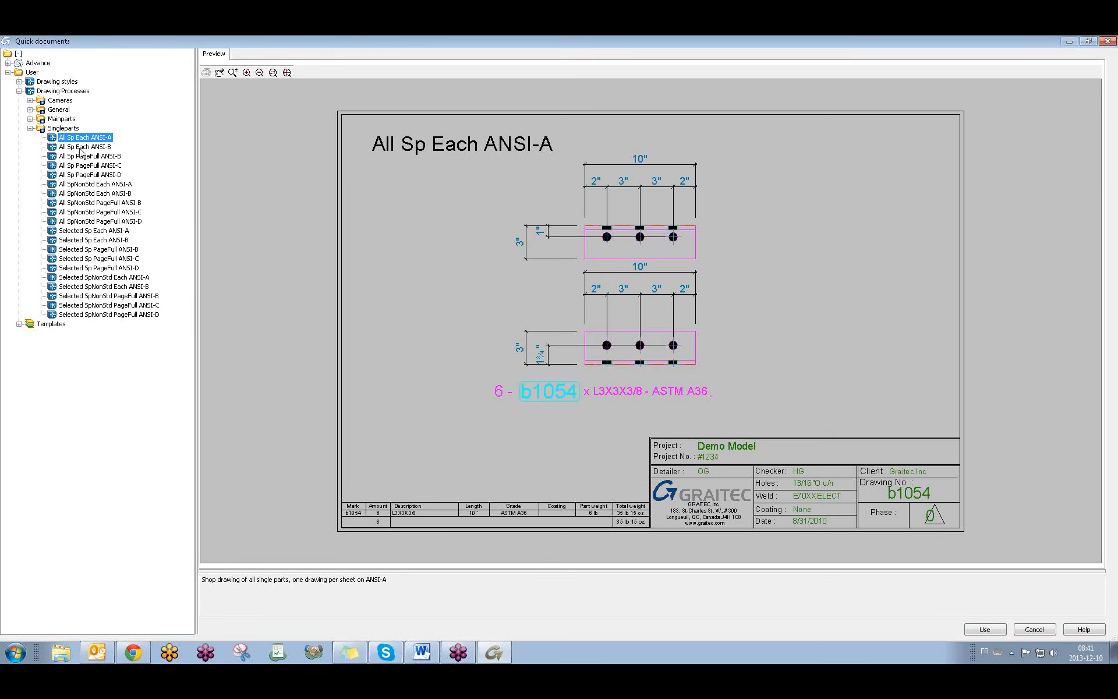
left_click(84, 175)
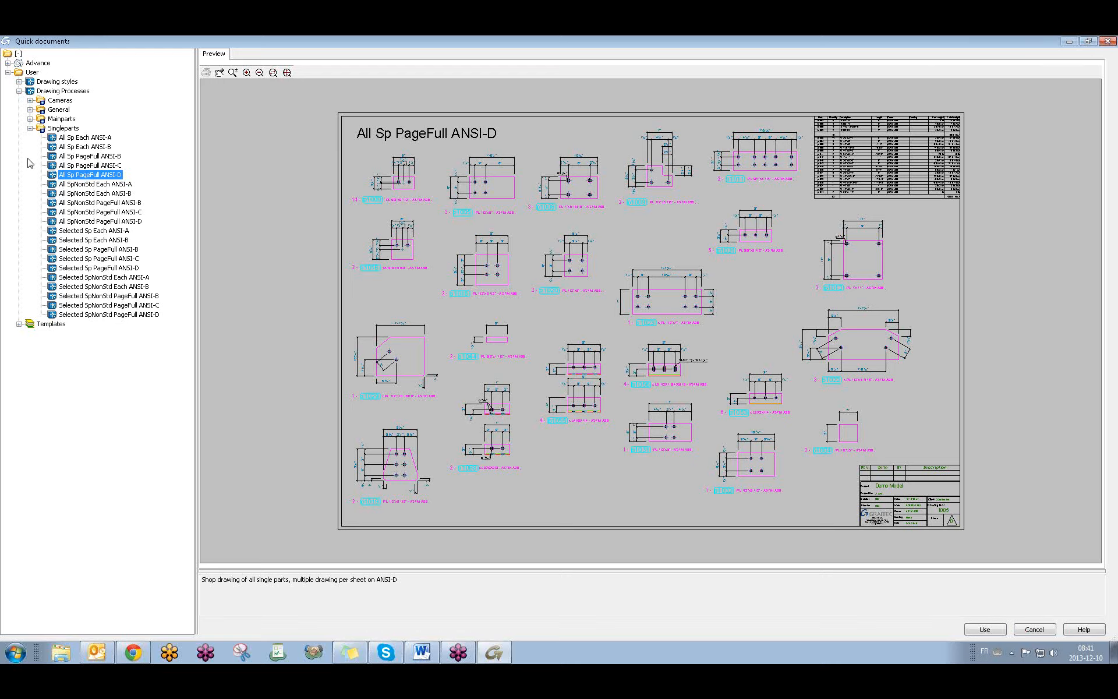
left_click(30, 129)
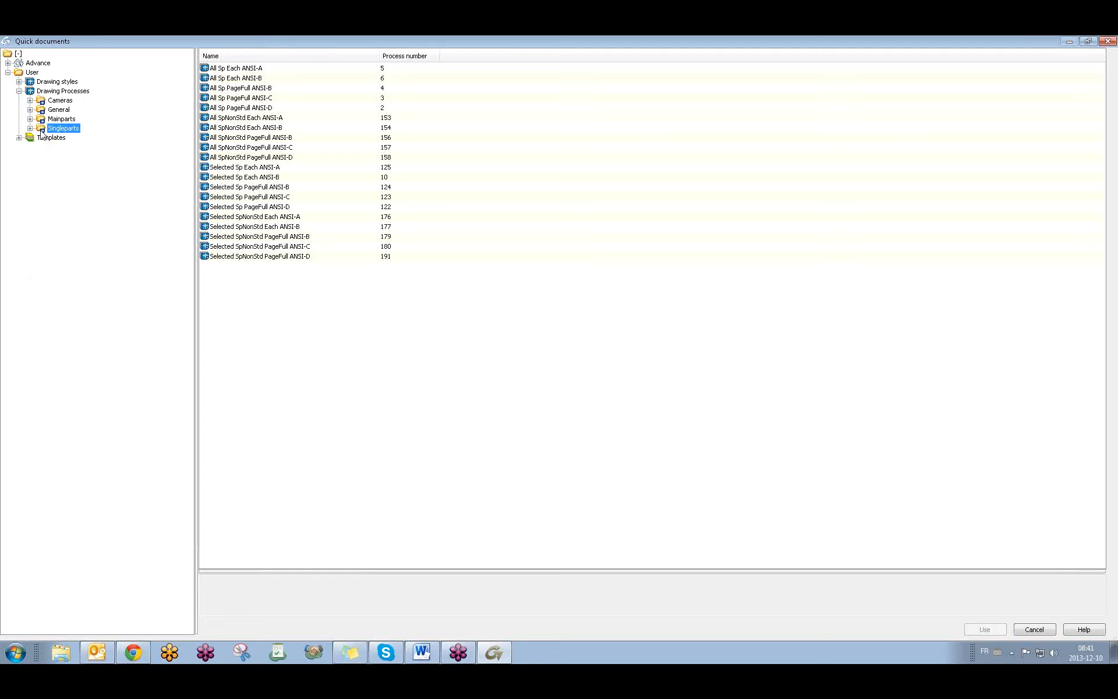
left_click(1088, 40)
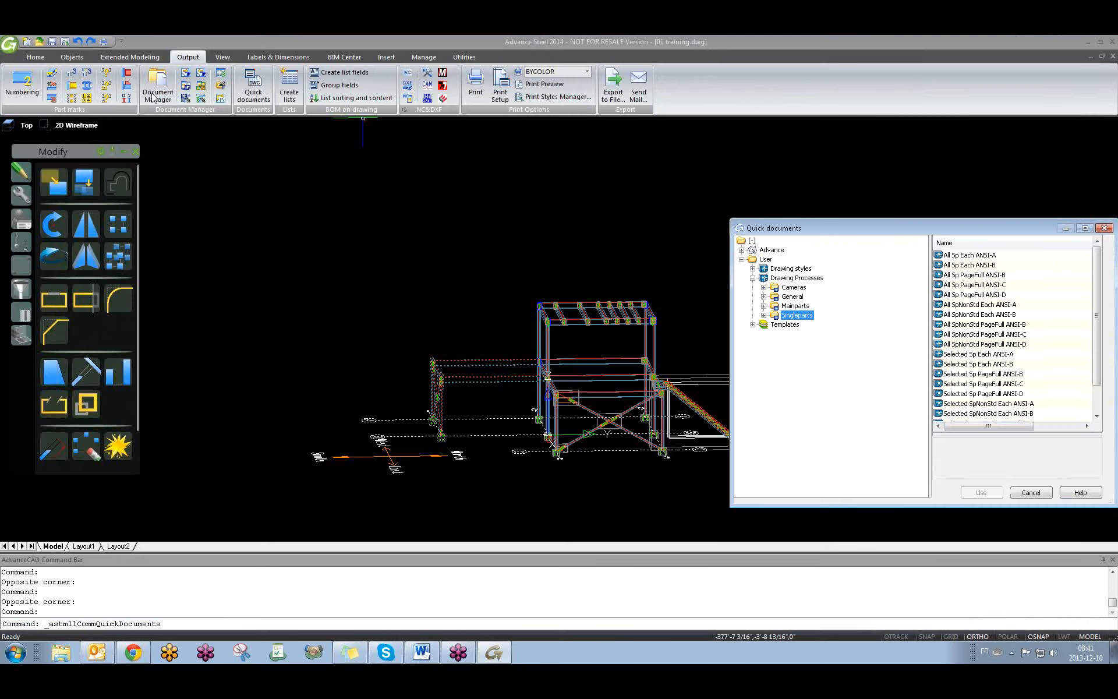
Step: Review the Singleparts process list again in the enlarged window, showing the All Sp PageFull ANSI-D preview
left_click(1084, 227)
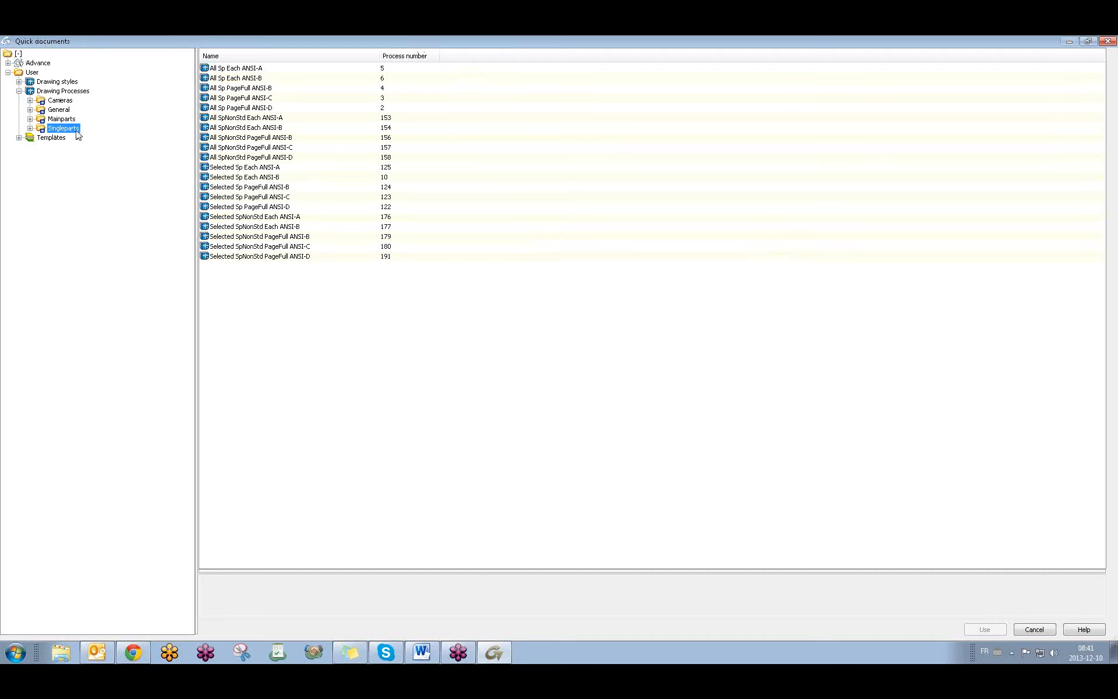
left_click(30, 128)
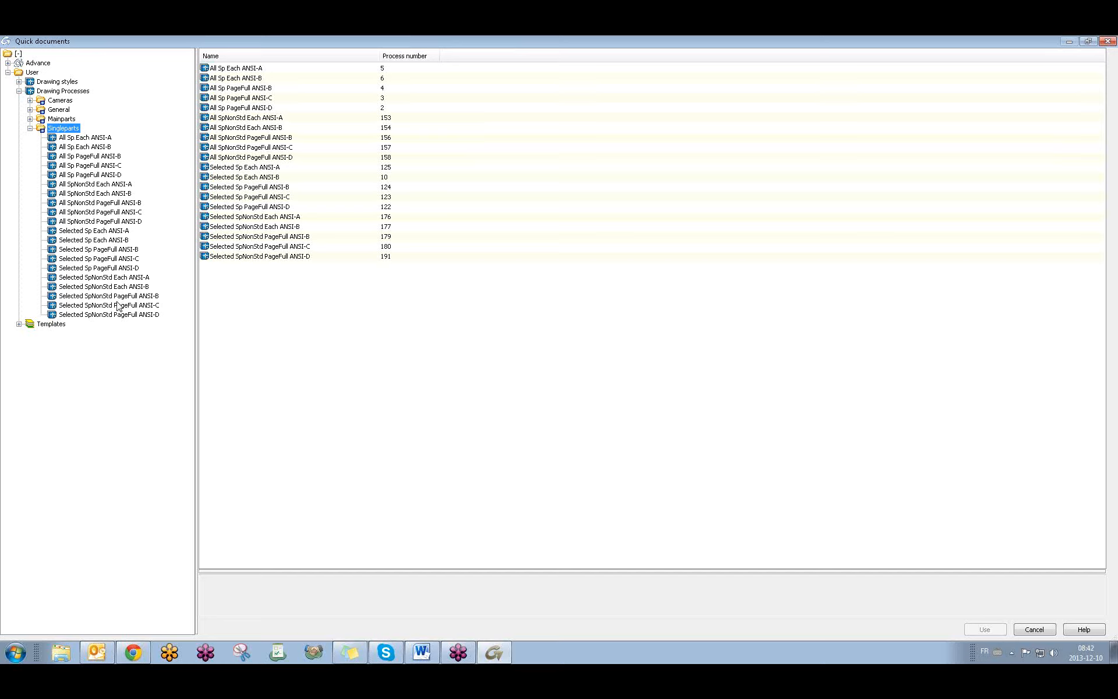
left_click(105, 176)
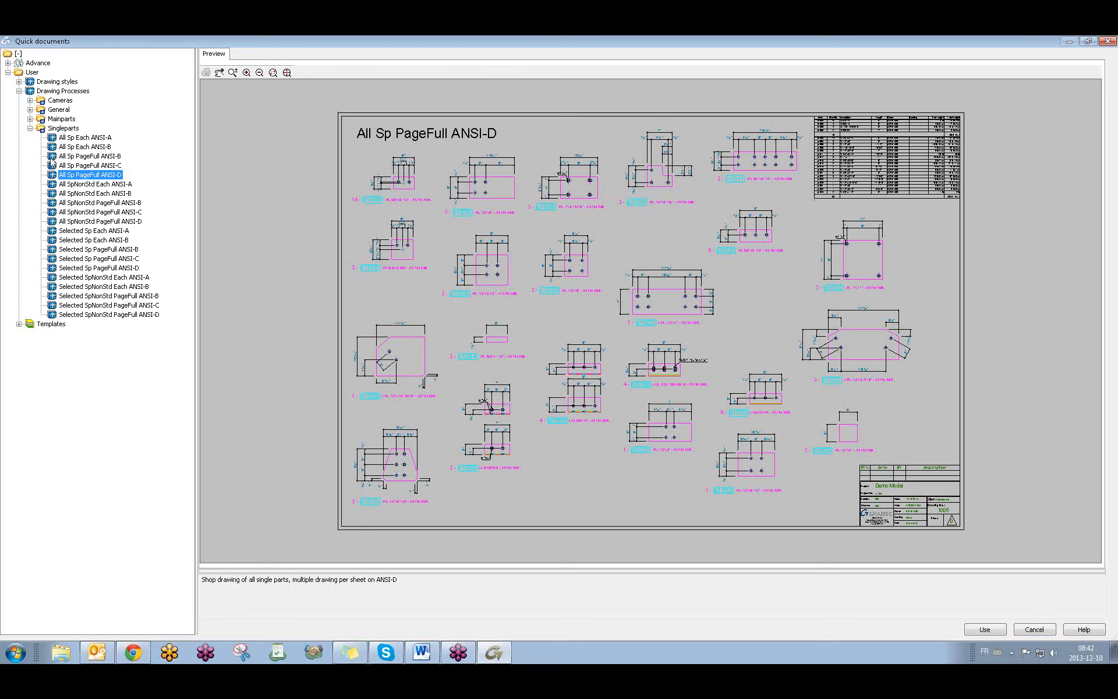
left_click(30, 128)
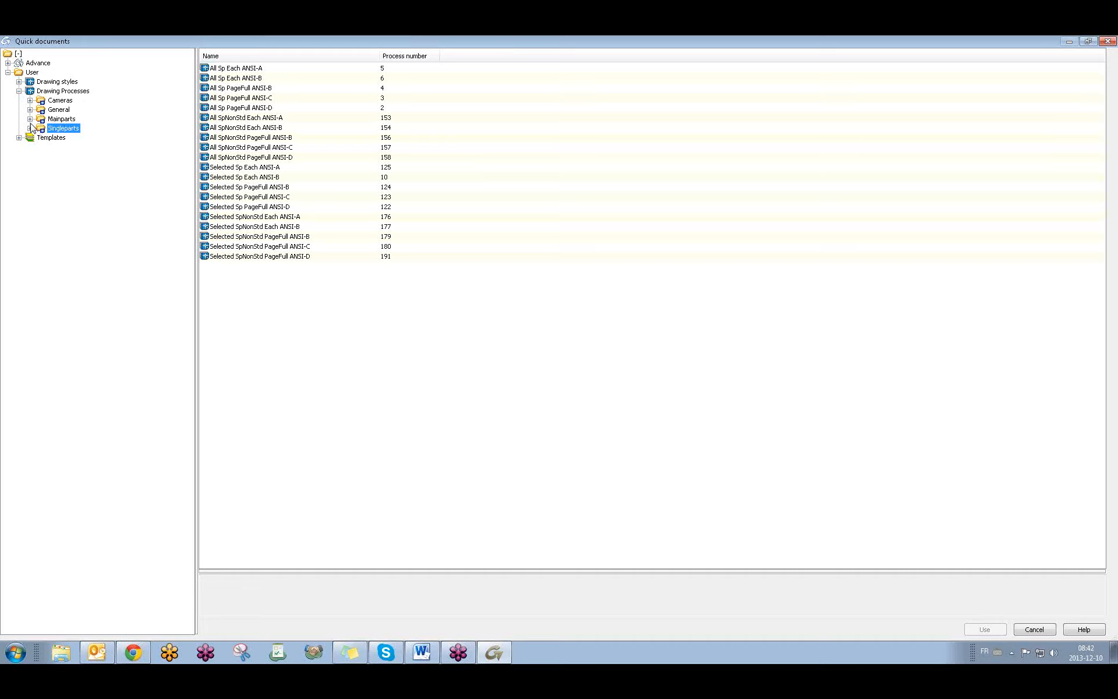
Step: Look through the Mainparts and Singleparts processes together in the restored Quick documents window, and close it
left_click(30, 119)
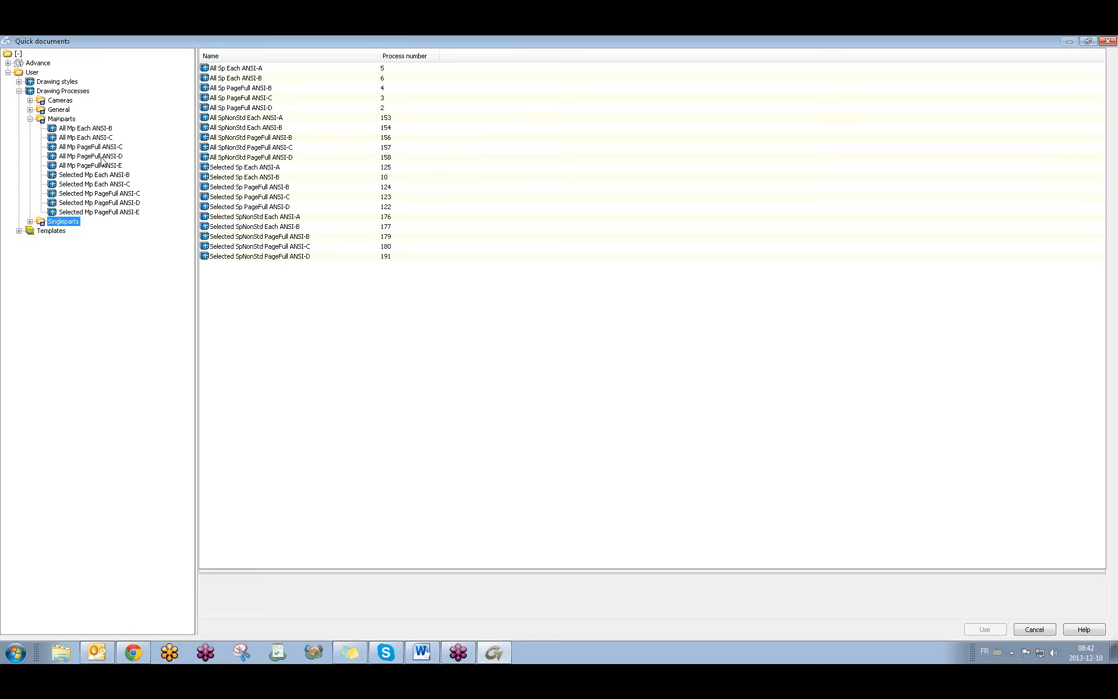
left_click(1088, 41)
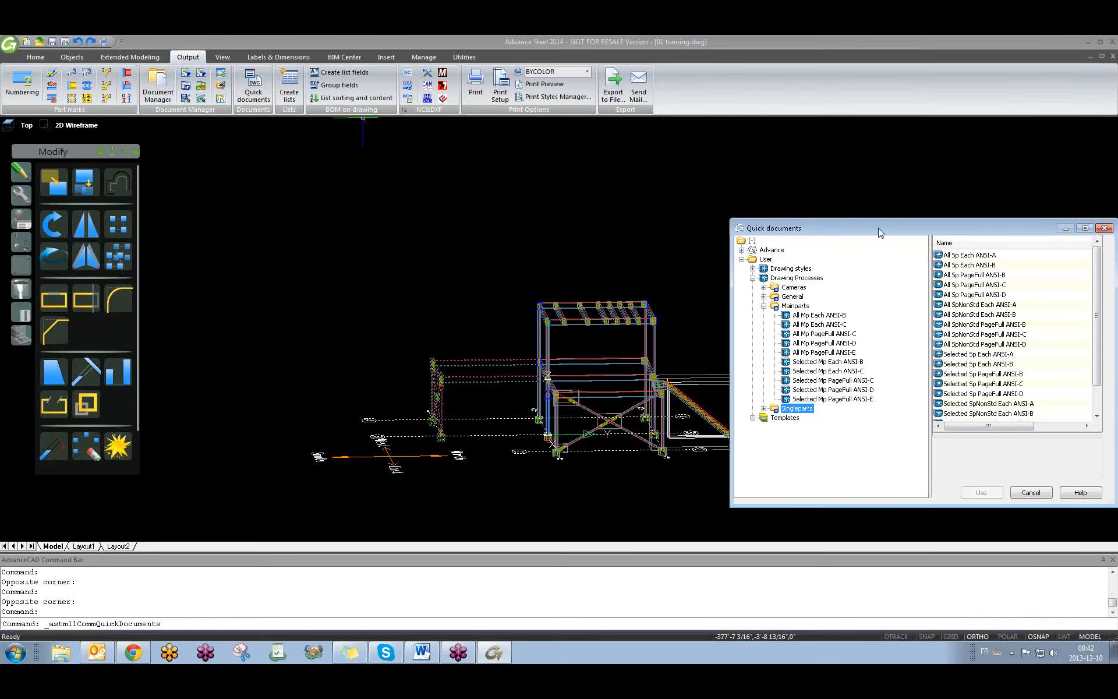
left_click_drag(880, 233, 610, 202)
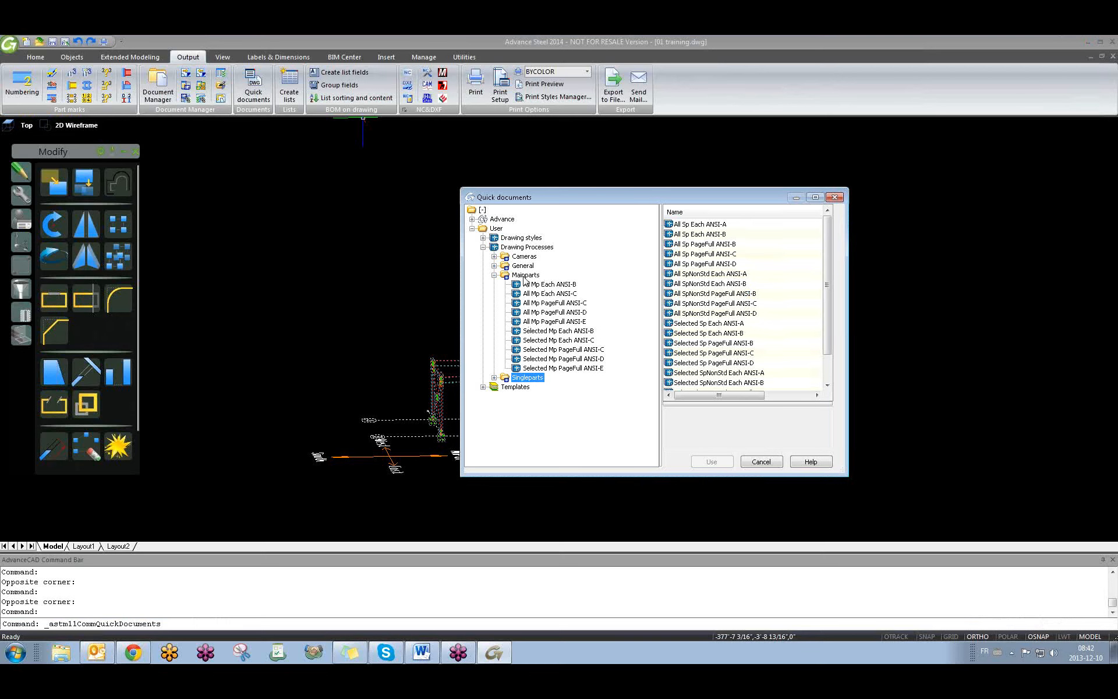
left_click(494, 377)
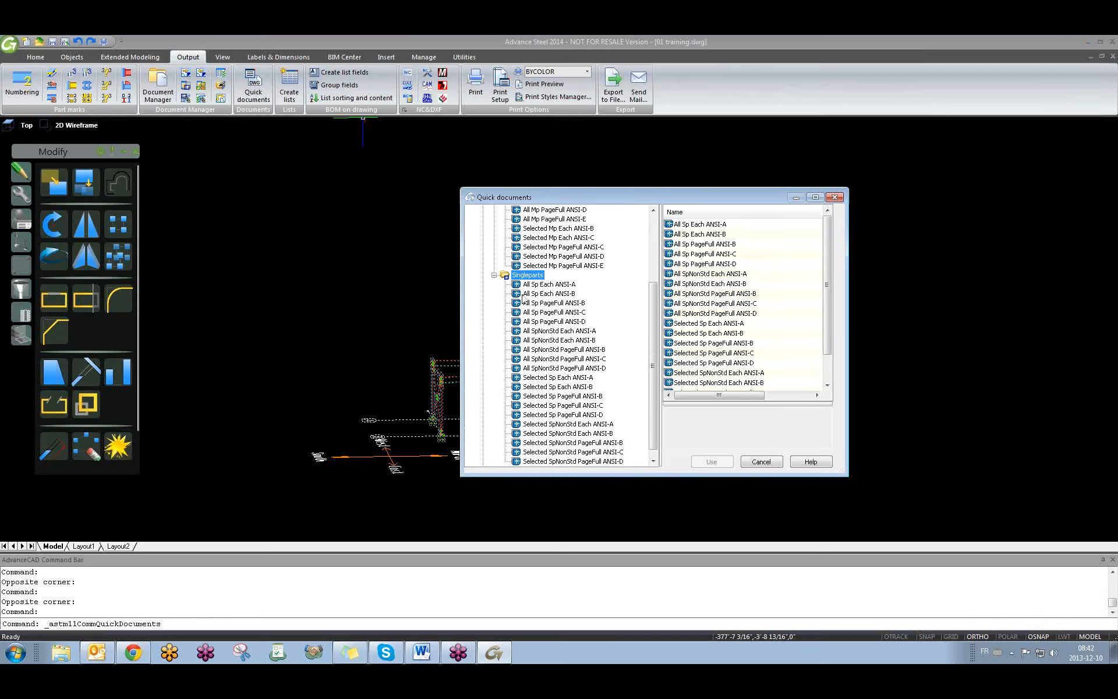
scroll(527, 326, "up", 5)
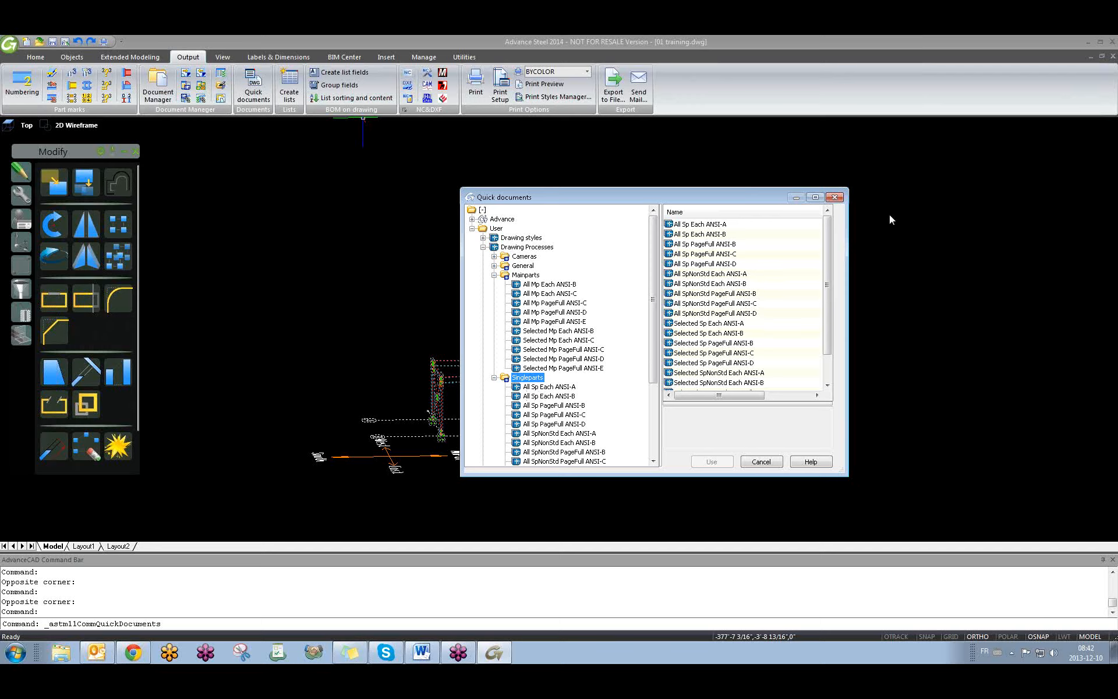
left_click(835, 197)
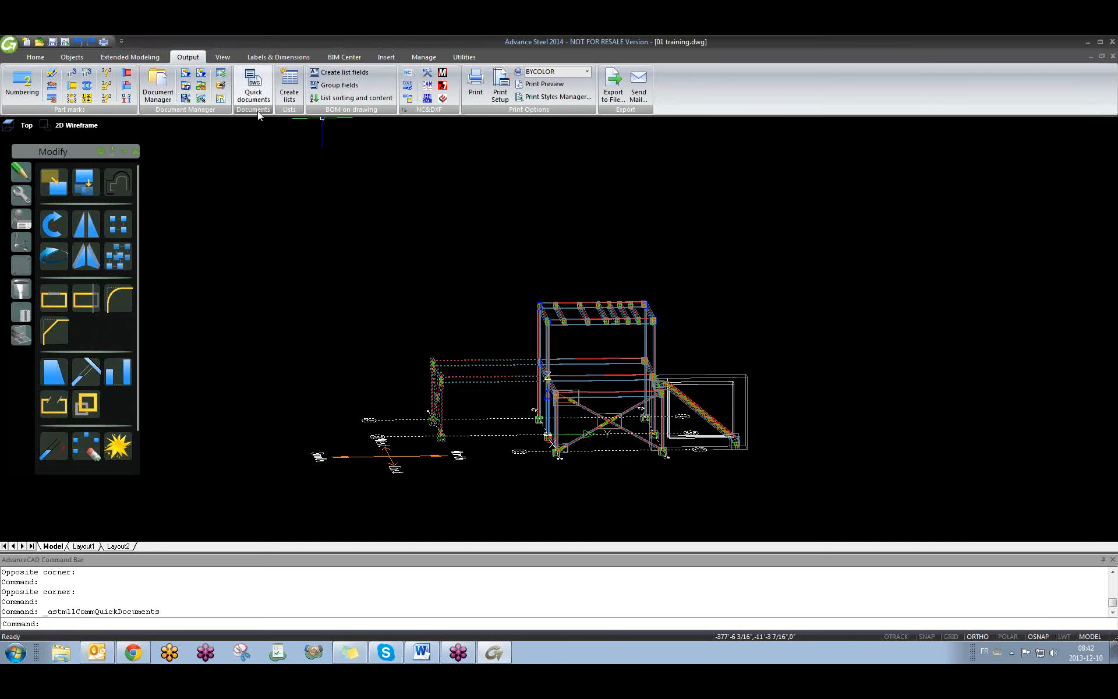
Step: Open the drawing [MP] Pos Ba005 Sheet 005.dwg from the Update required details in the Document Manager
left_click(157, 86)
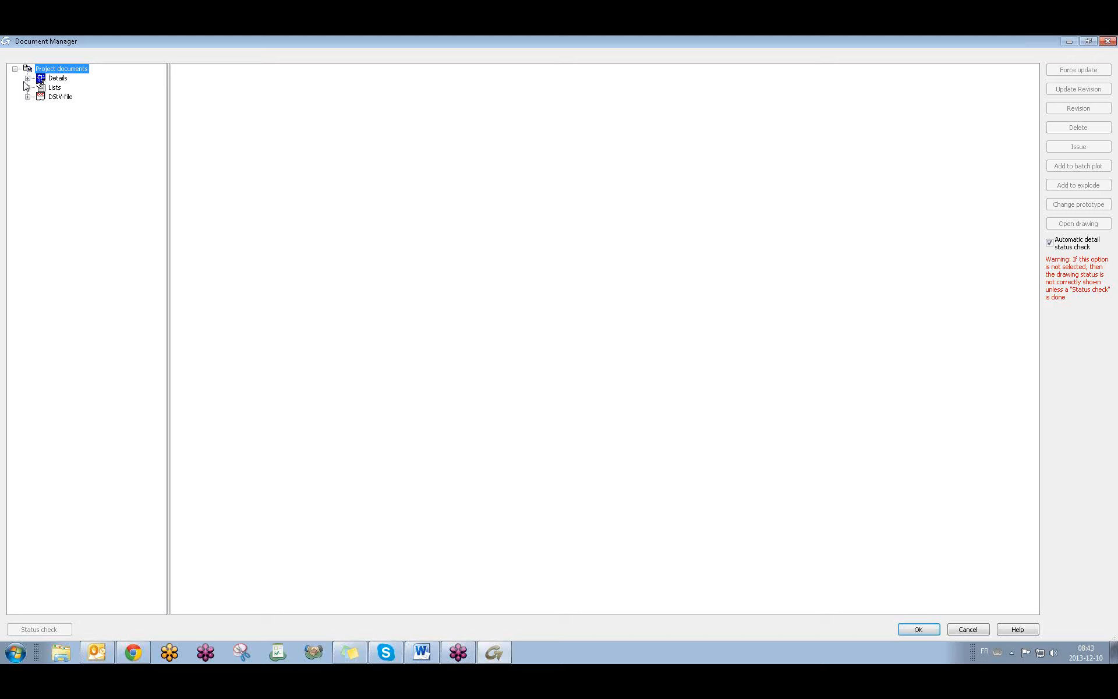
left_click(28, 78)
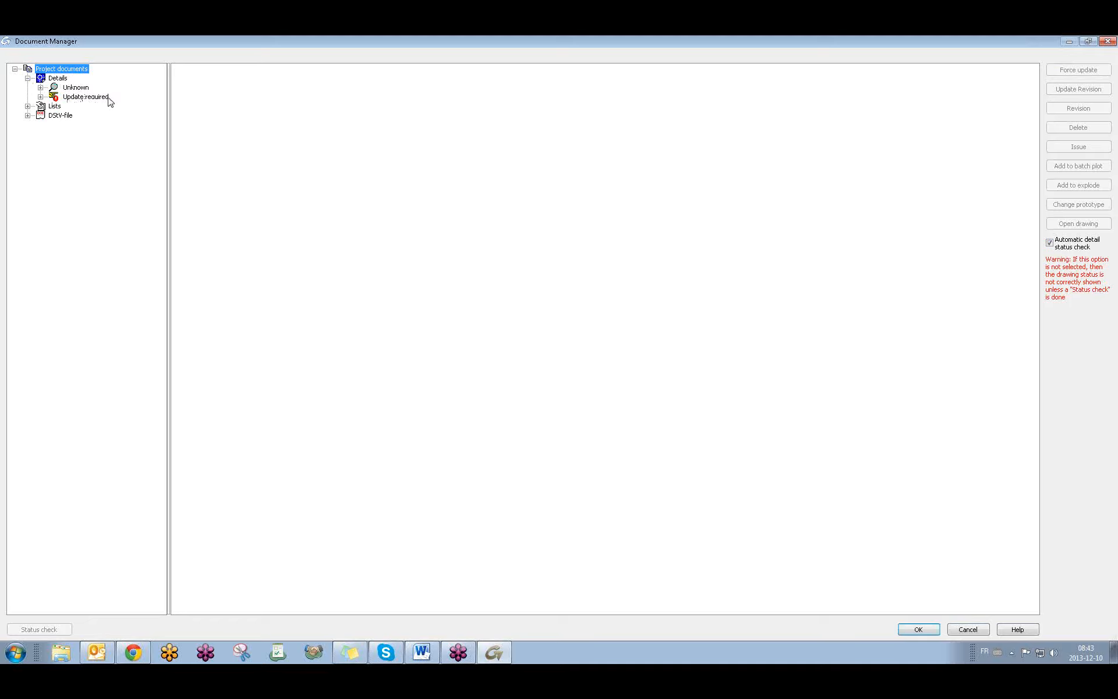
left_click(83, 98)
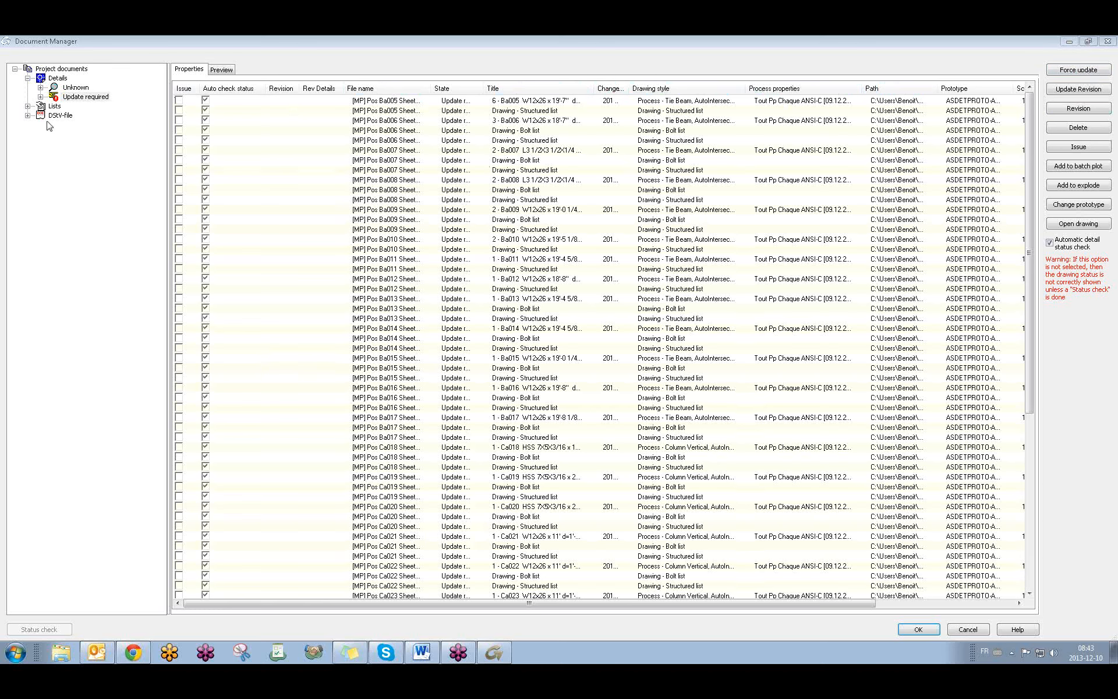
left_click(41, 96)
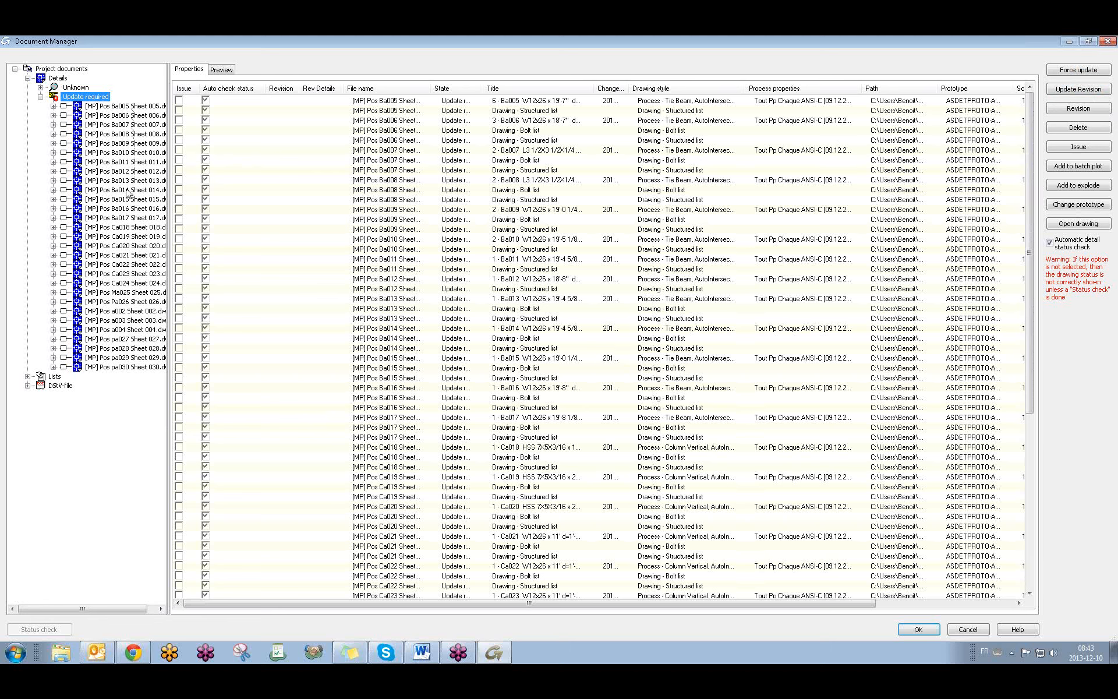
left_click(128, 106)
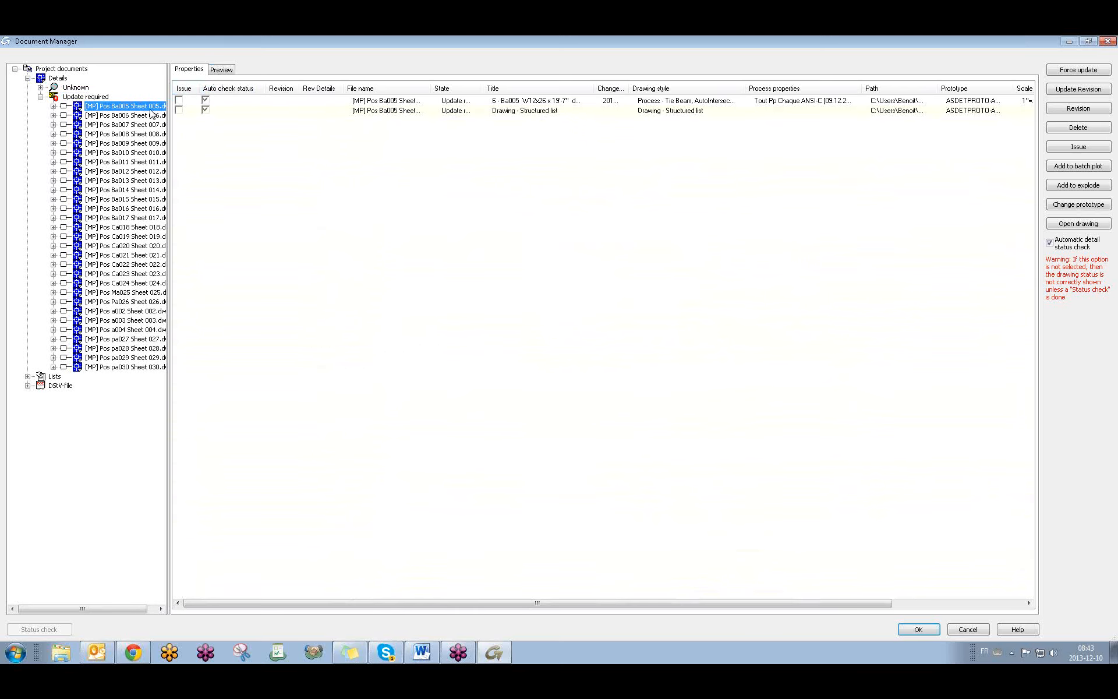
left_click(1068, 225)
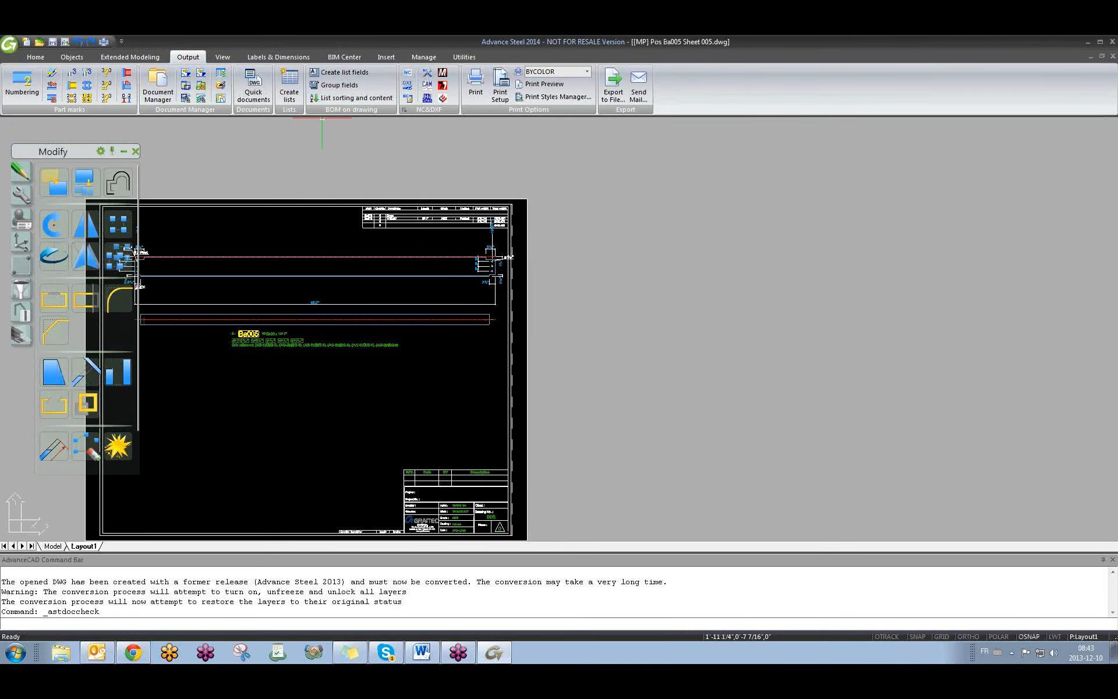
Step: Examine the title block and its revision table on the Ba005 sheet layout
left_click(722, 393)
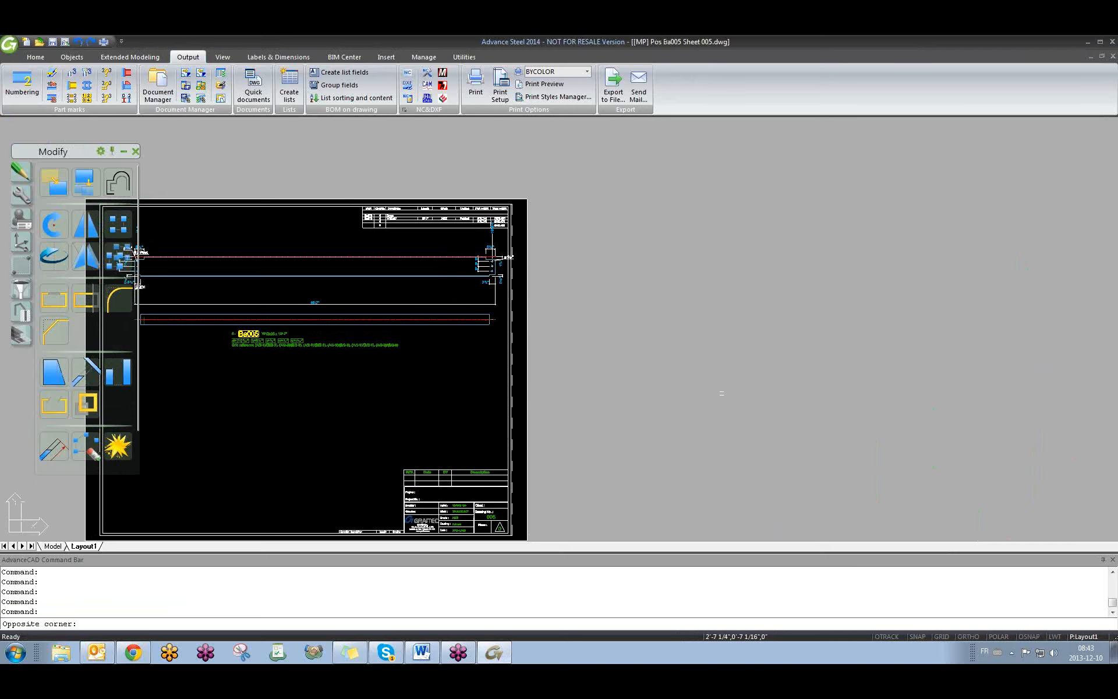
left_click(721, 393)
middle_click_drag(437, 479, 587, 441)
scroll(587, 441, "up", 8)
middle_click_drag(675, 437, 649, 366)
scroll(647, 367, "down", 3)
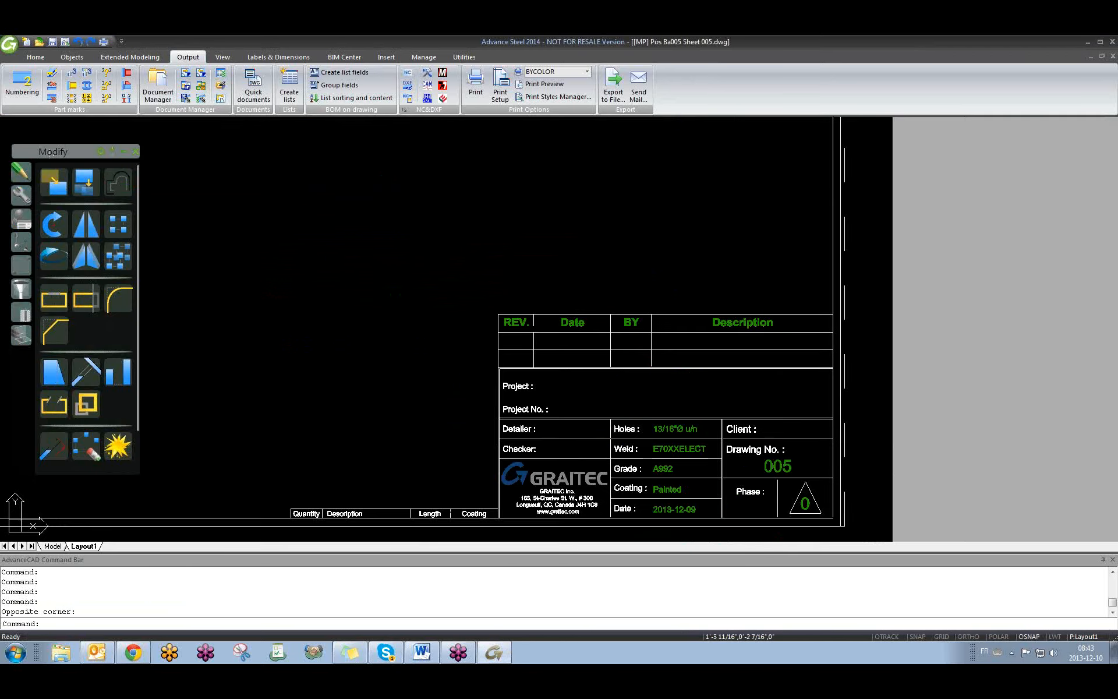
left_click(612, 333)
key("Escape")
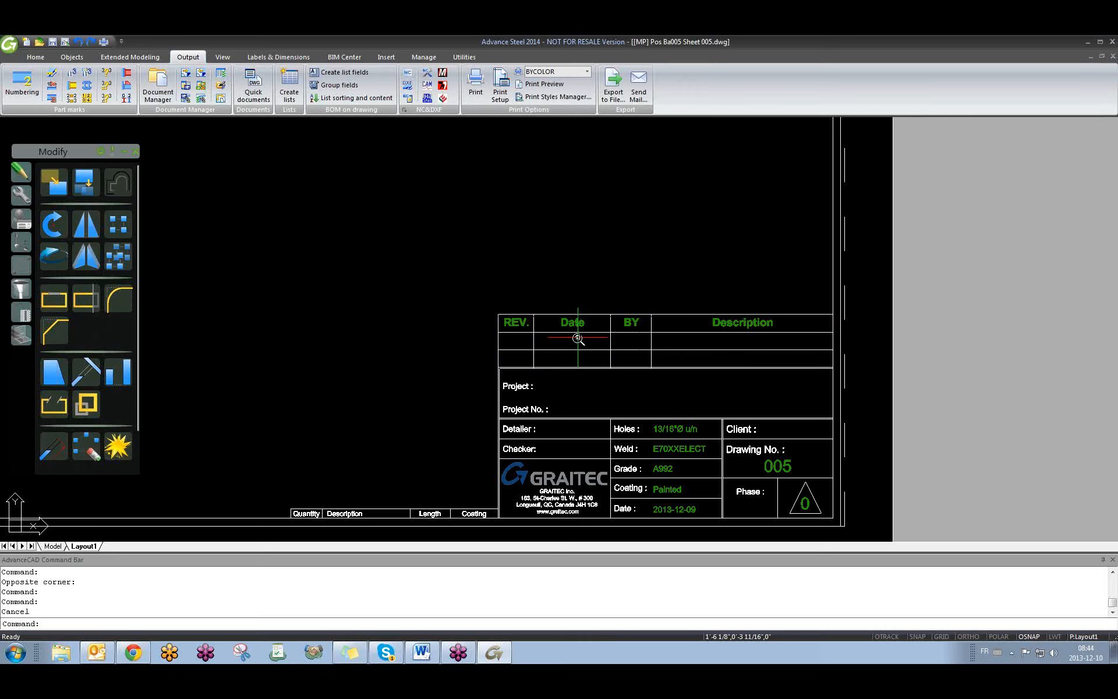
scroll(578, 338, "up", 4)
scroll(577, 341, "down", 2)
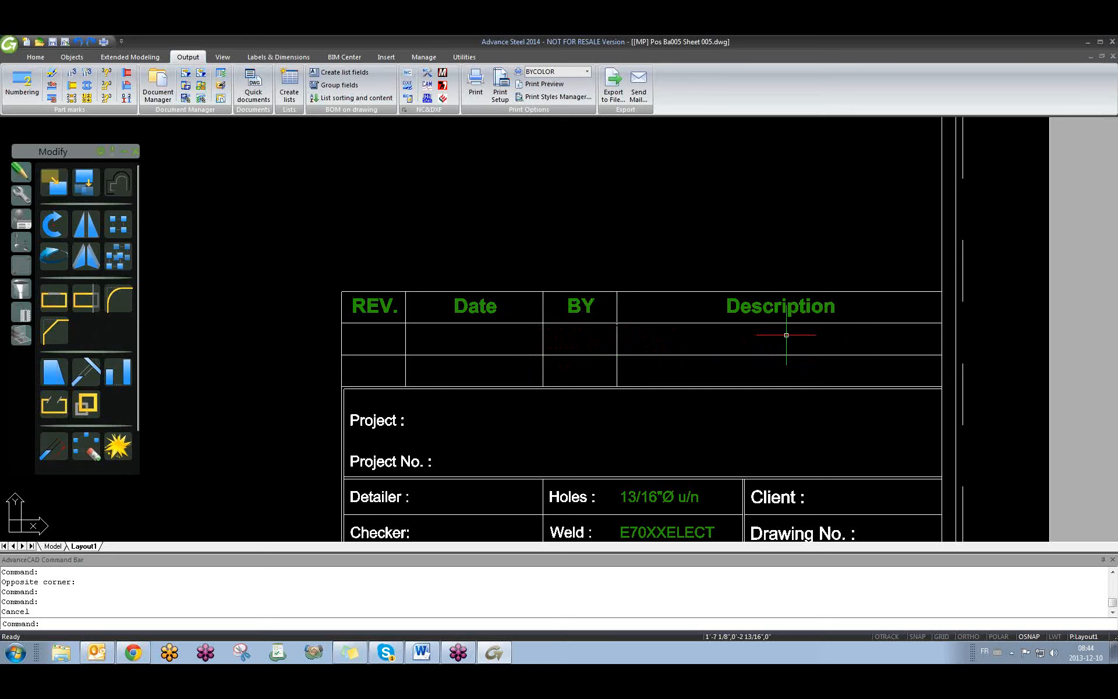
scroll(582, 321, "down", 5)
scroll(464, 375, "up", 2)
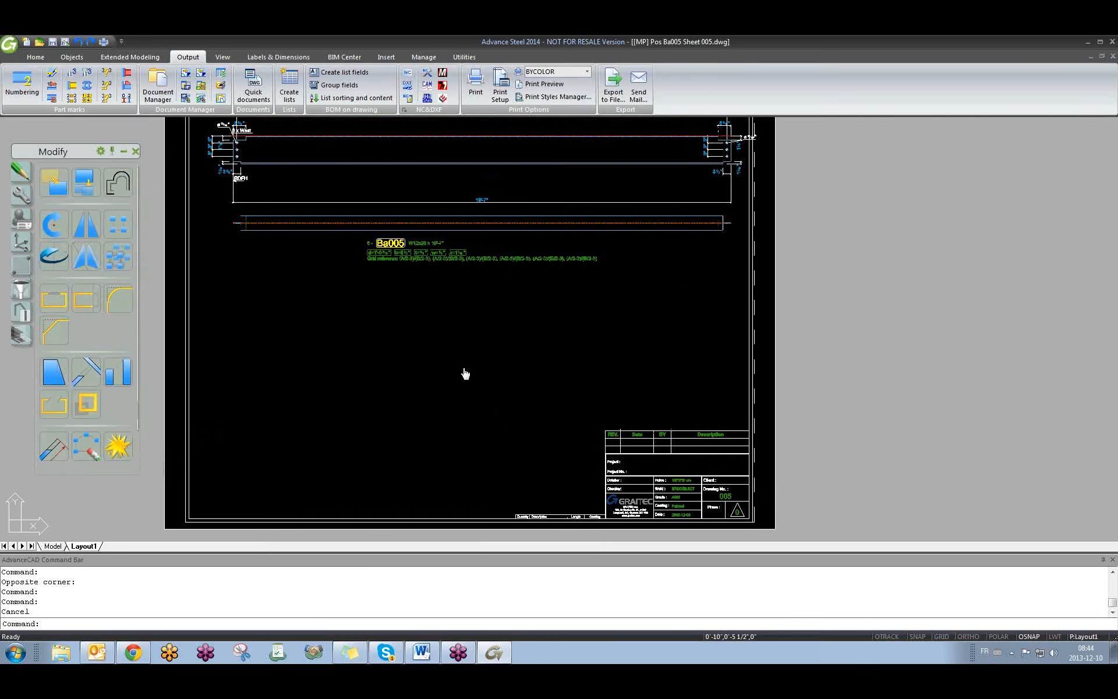
Step: Return to the 01 training.dwg model with nothing selected
key("ctrl+Tab")
key("Escape")
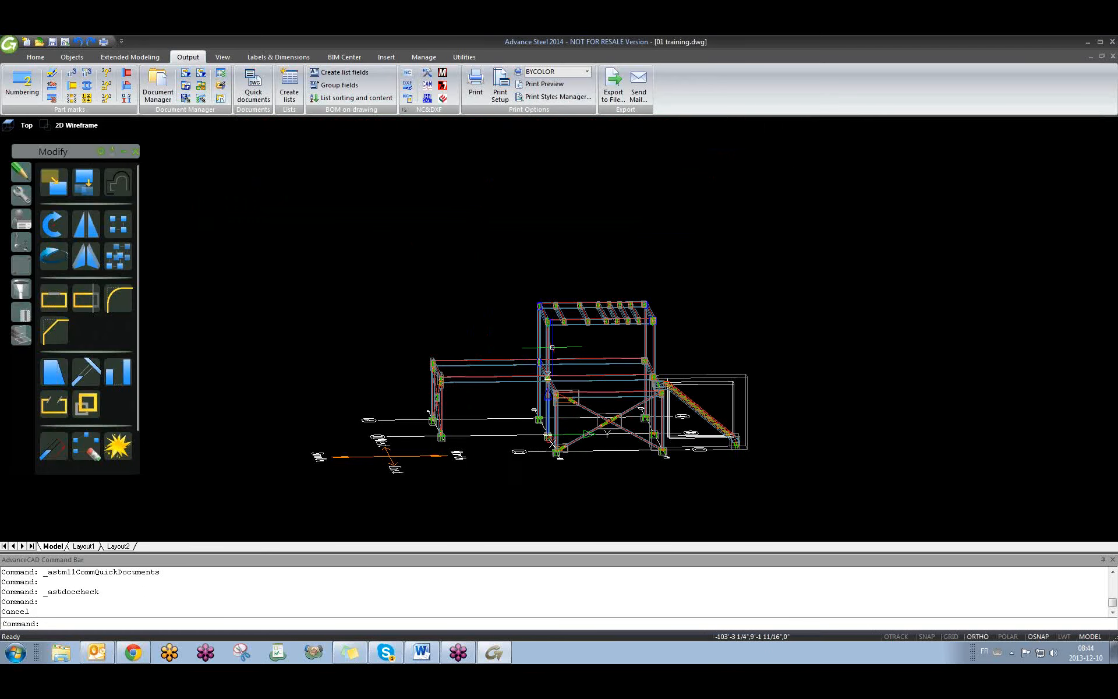
left_click(448, 270)
left_click(420, 188)
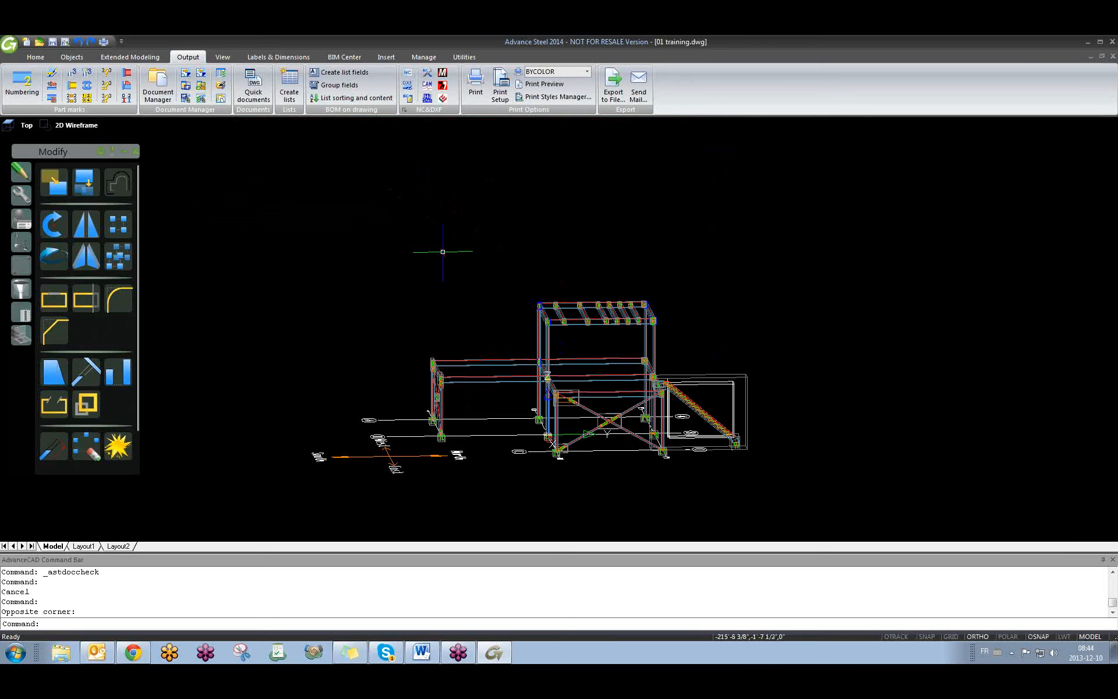
Step: Review the Ba005 Sheet 005 entry and the Update required list in the Document Manager, and close it
left_click(165, 98)
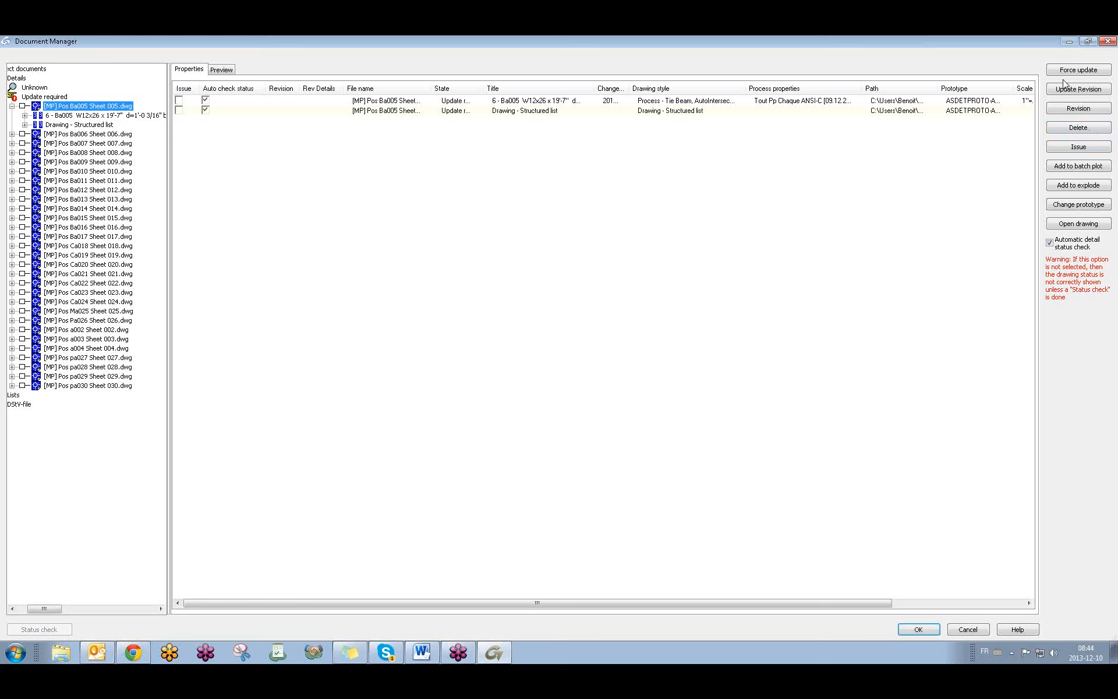
left_click(12, 106)
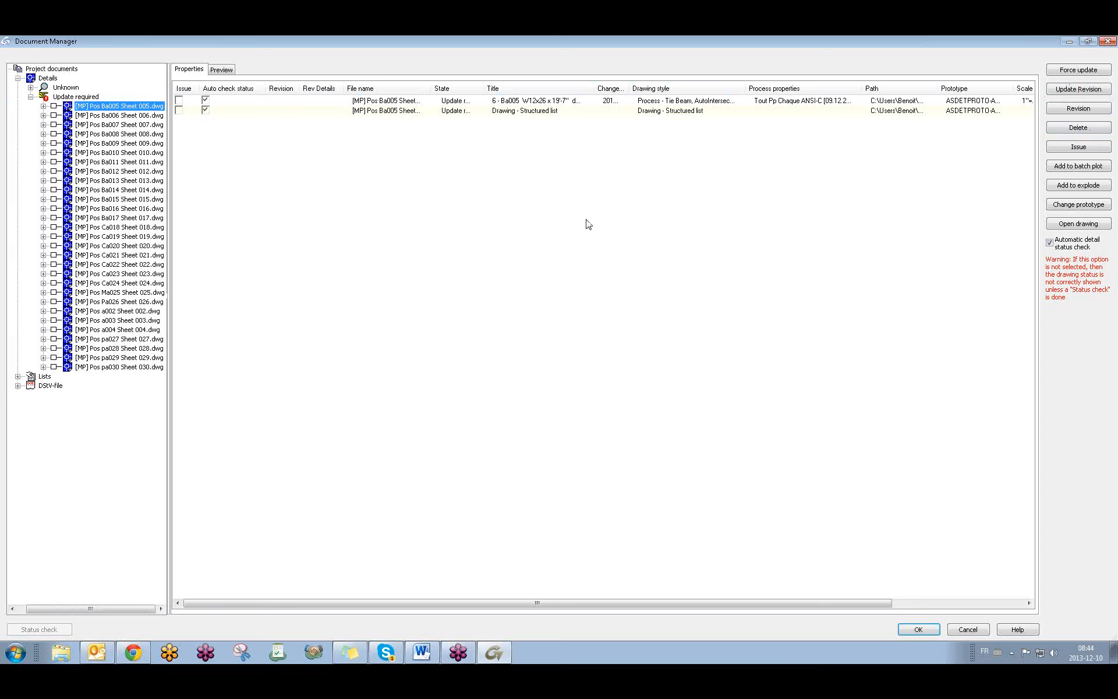
left_click(1107, 41)
left_click(307, 208)
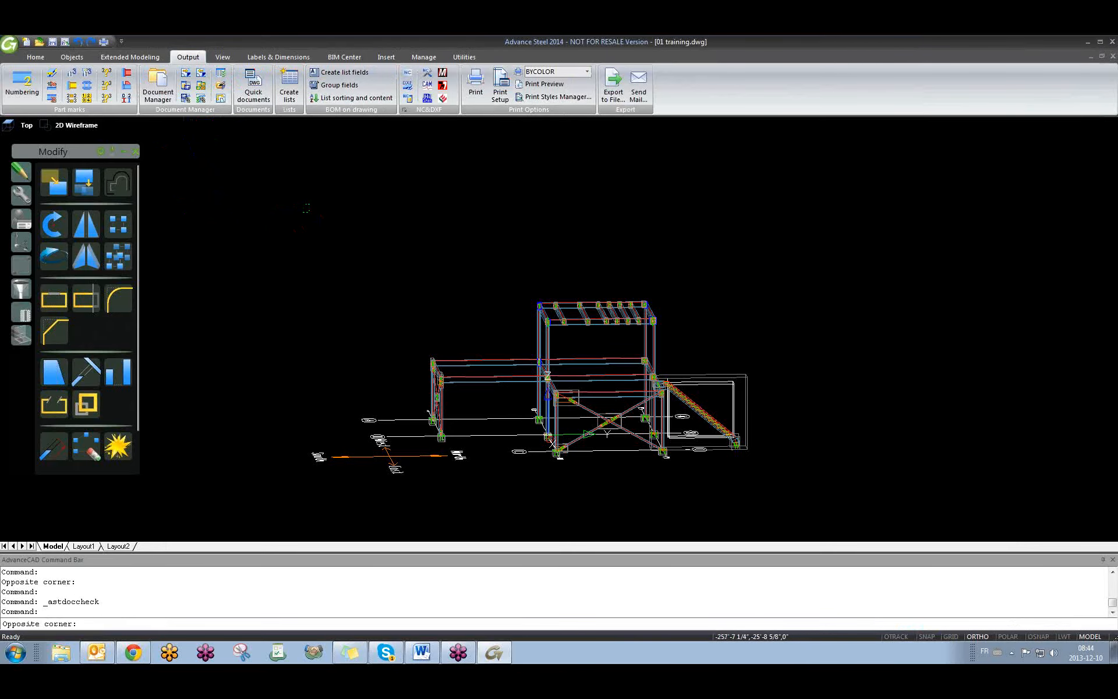
Step: Collapse the Modify tool palette to its title bar and move it beside the visual style label
left_click(285, 230)
middle_click_drag(355, 304, 448, 288, "shift")
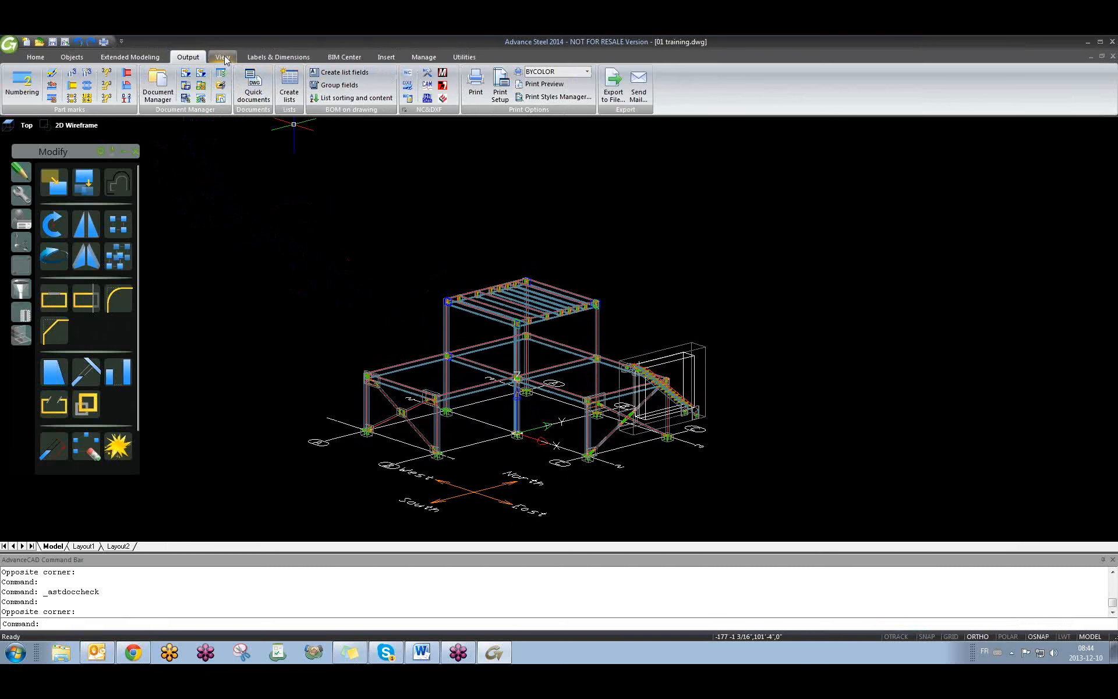
left_click(36, 57)
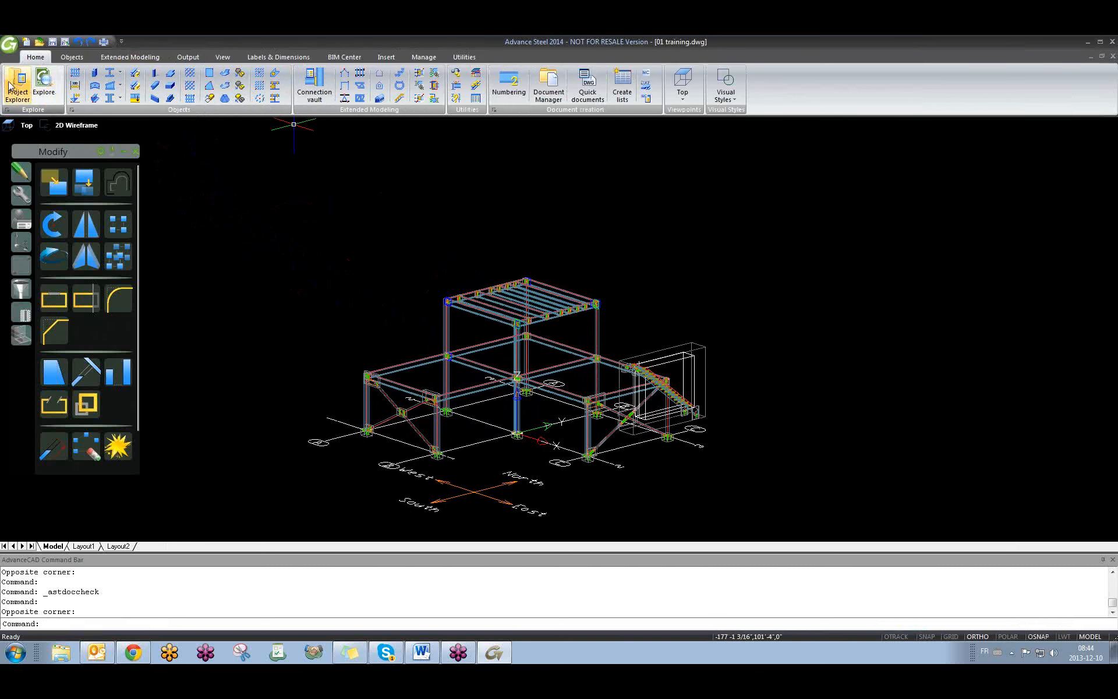
left_click(123, 151)
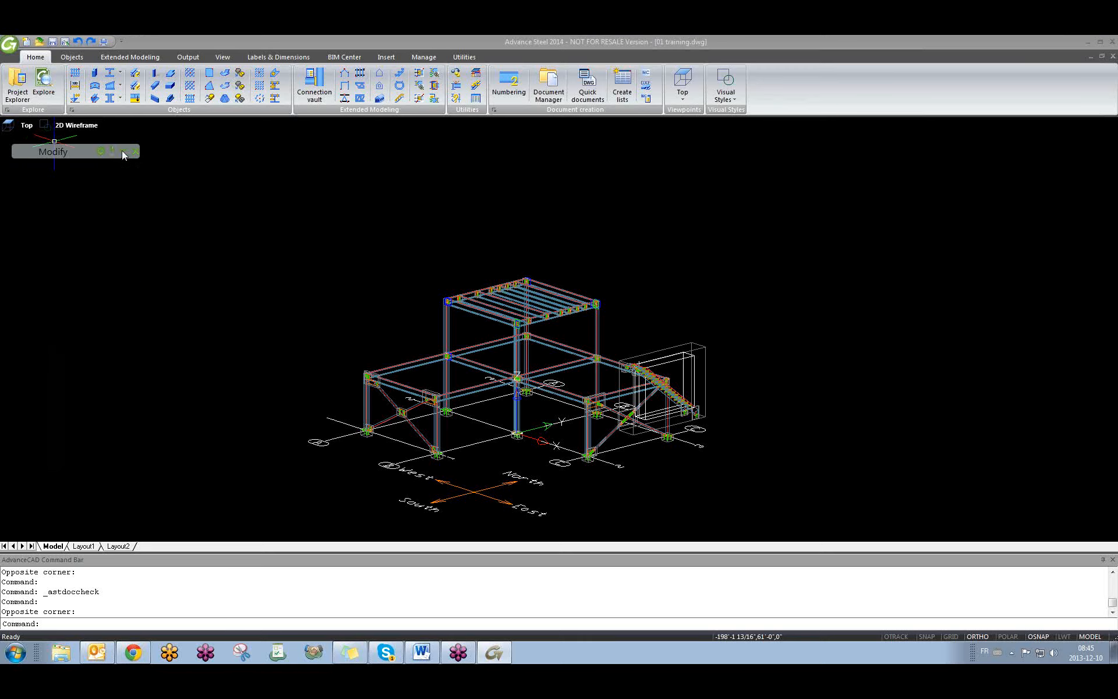
left_click_drag(81, 152, 175, 128)
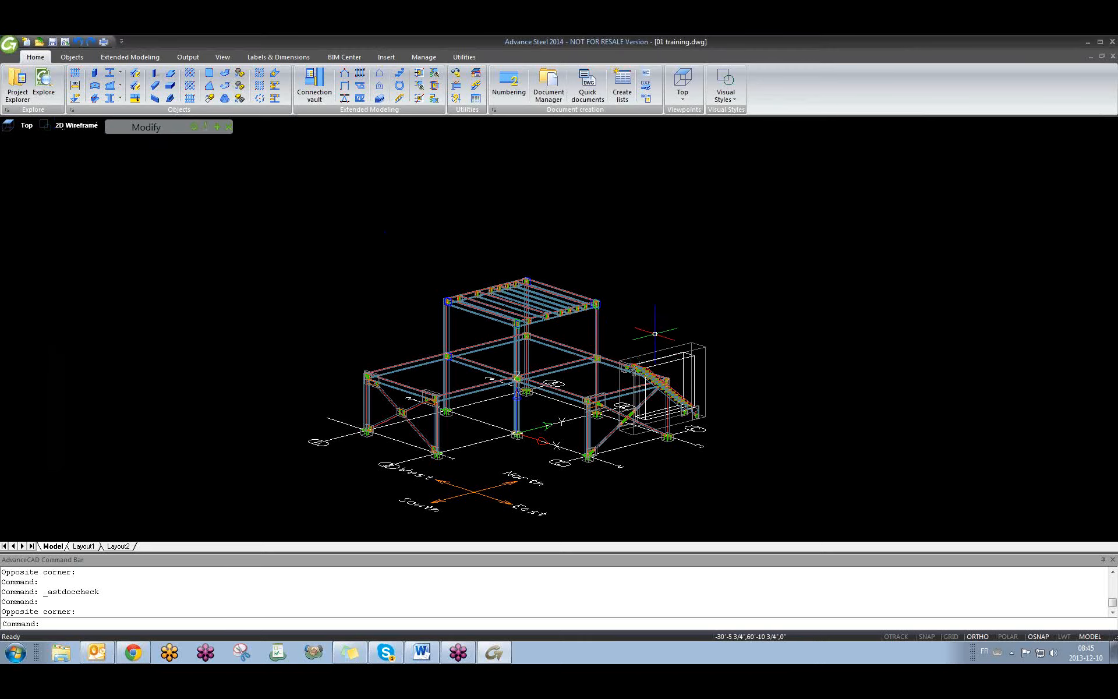
Step: Open the Project Explorer, review the definition methods for a new model view, and close both without choosing one
middle_click_drag(625, 315, 444, 329, "shift")
left_click(17, 82)
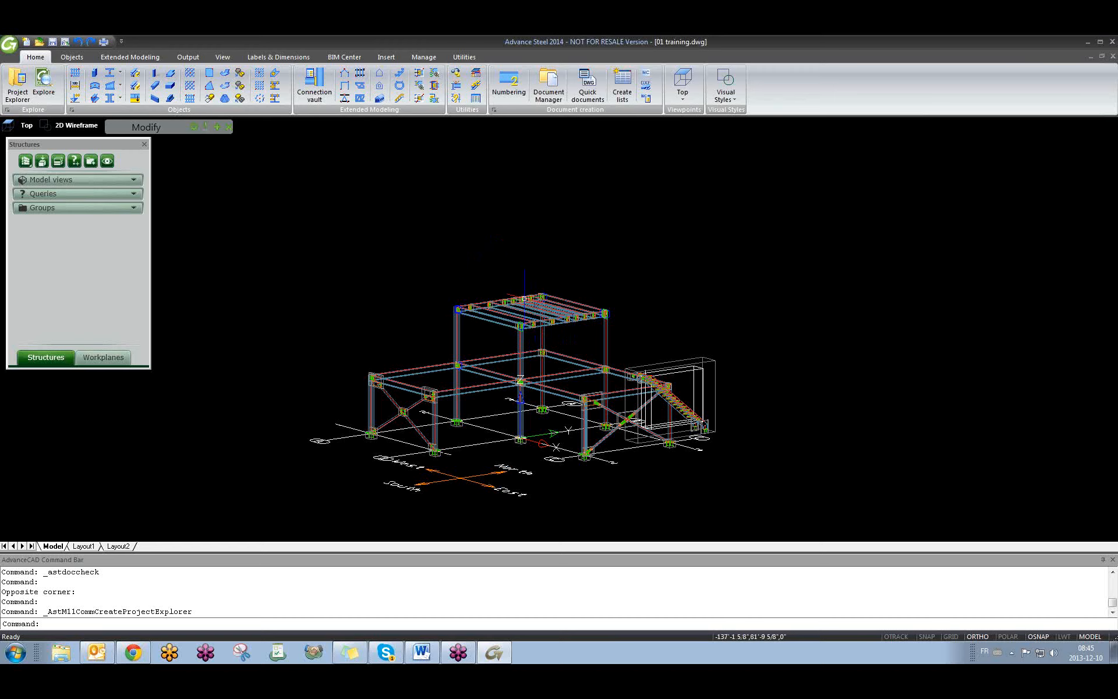
left_click(43, 161)
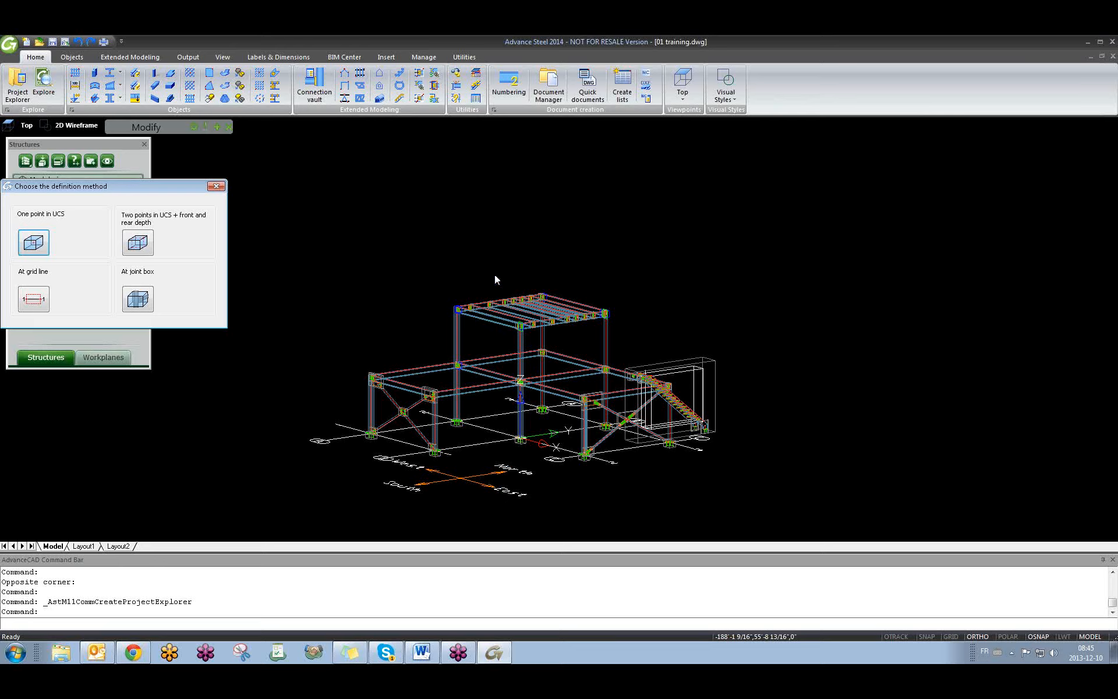
left_click(220, 186)
left_click(144, 144)
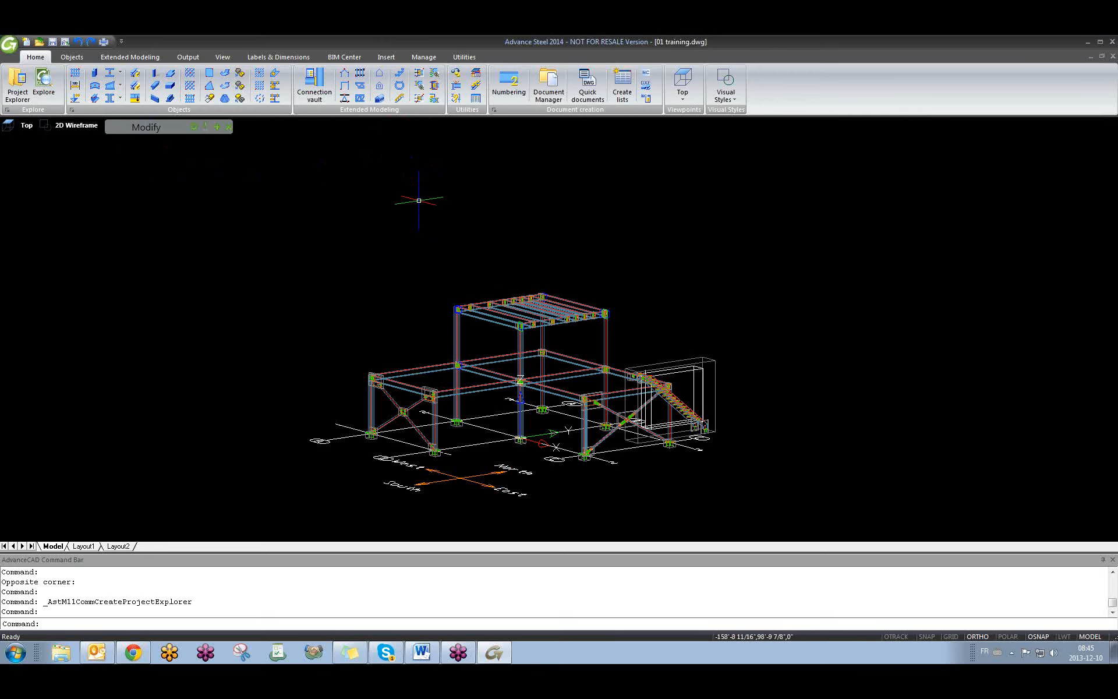
Step: Define a model view with the At joint box method on the brace gusset connection and name it 351654
scroll(468, 286, "up", 3)
scroll(469, 287, "up", 1)
scroll(457, 271, "down", 2)
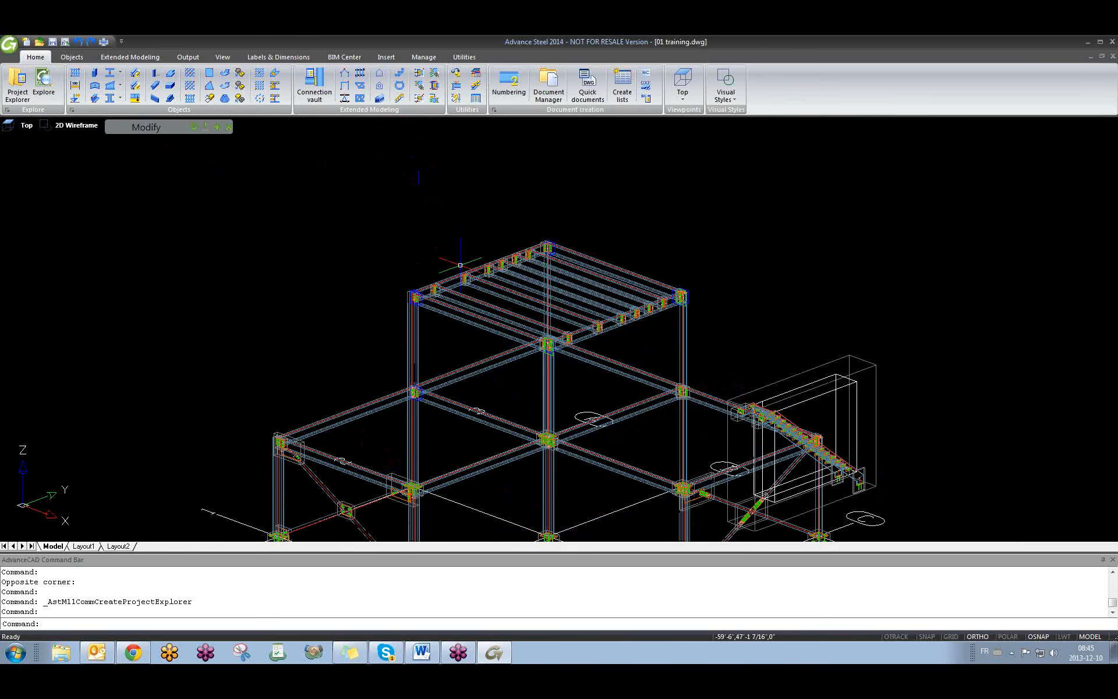
scroll(425, 274, "down", 1)
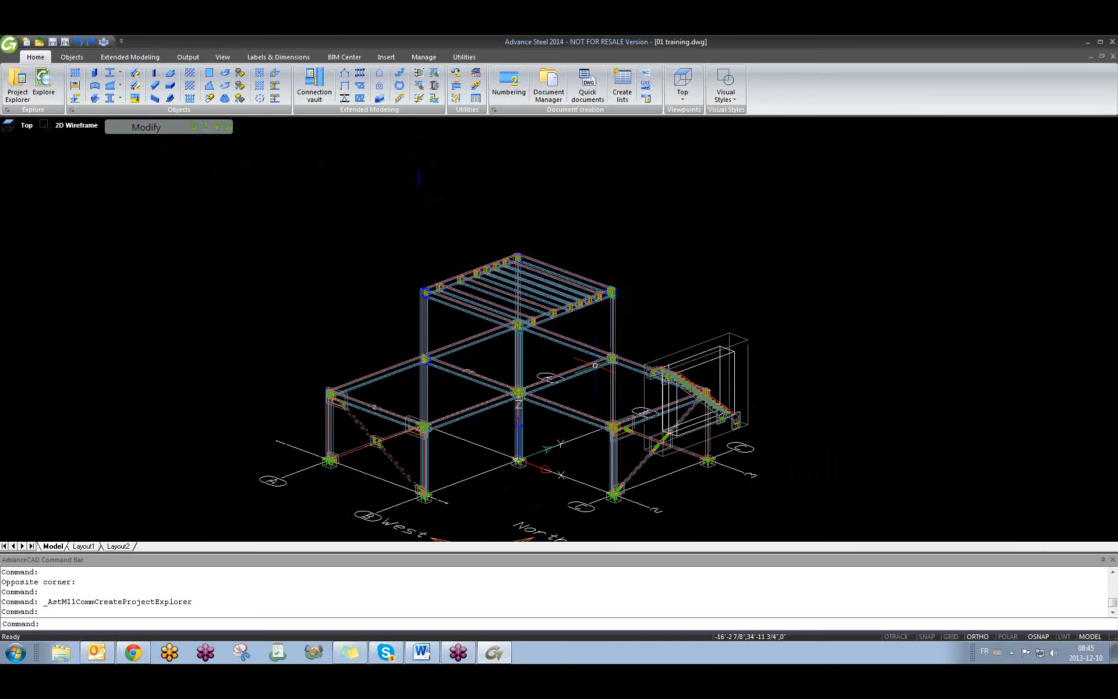
scroll(399, 422, "up", 4)
left_click(17, 82)
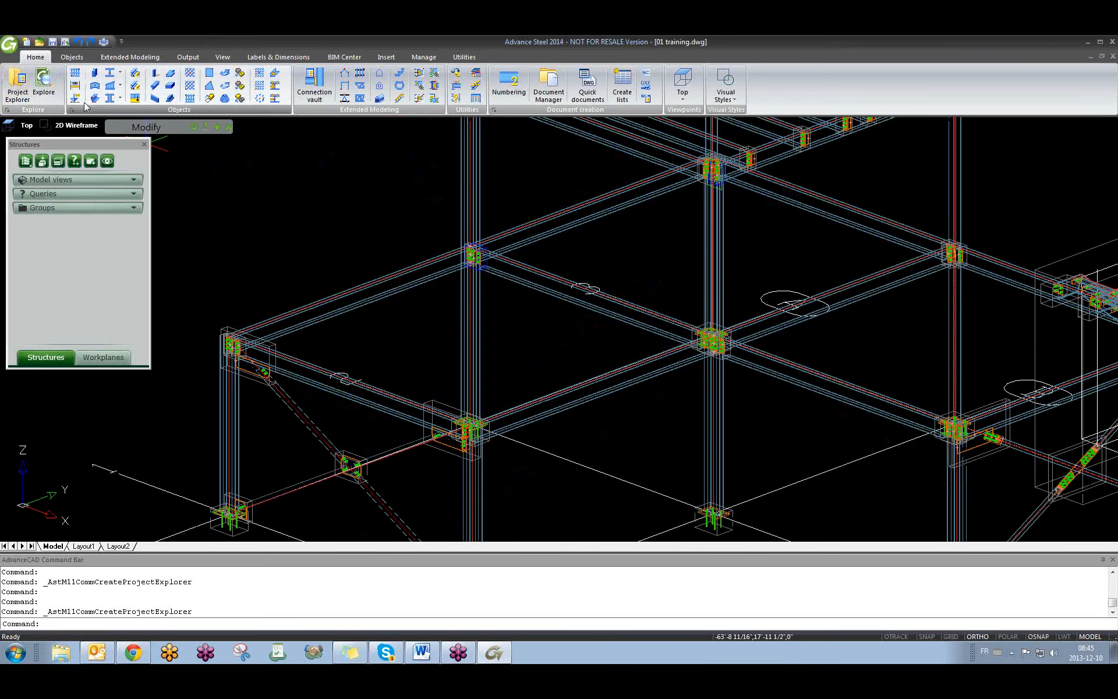
left_click(41, 162)
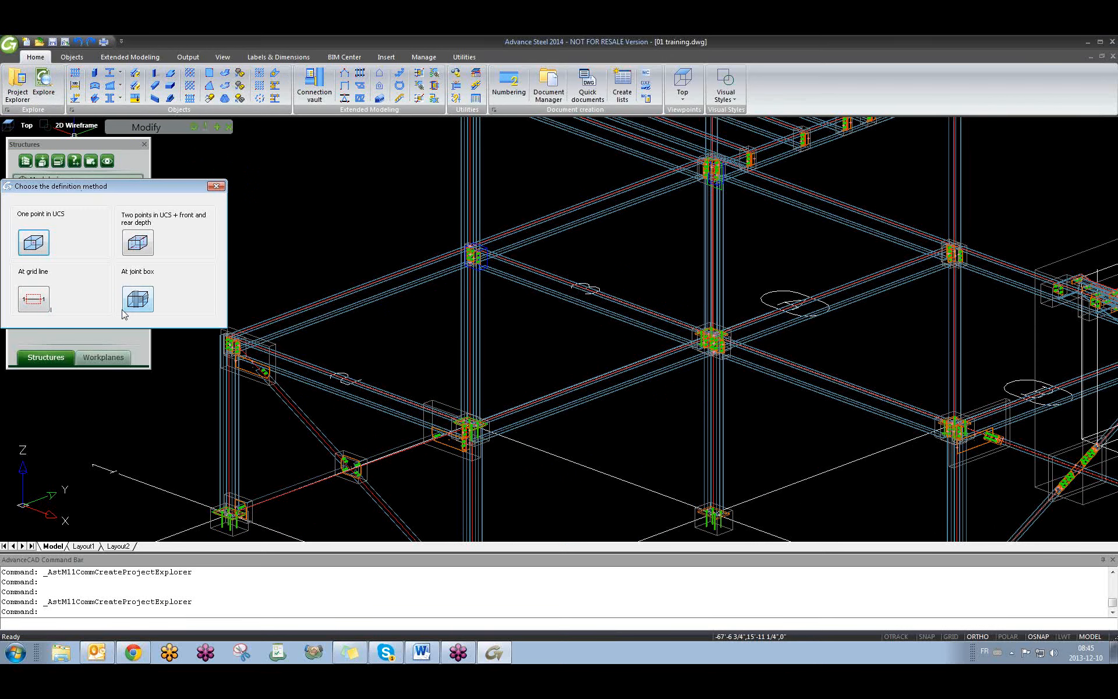
left_click(142, 299)
scroll(707, 341, "up", 5)
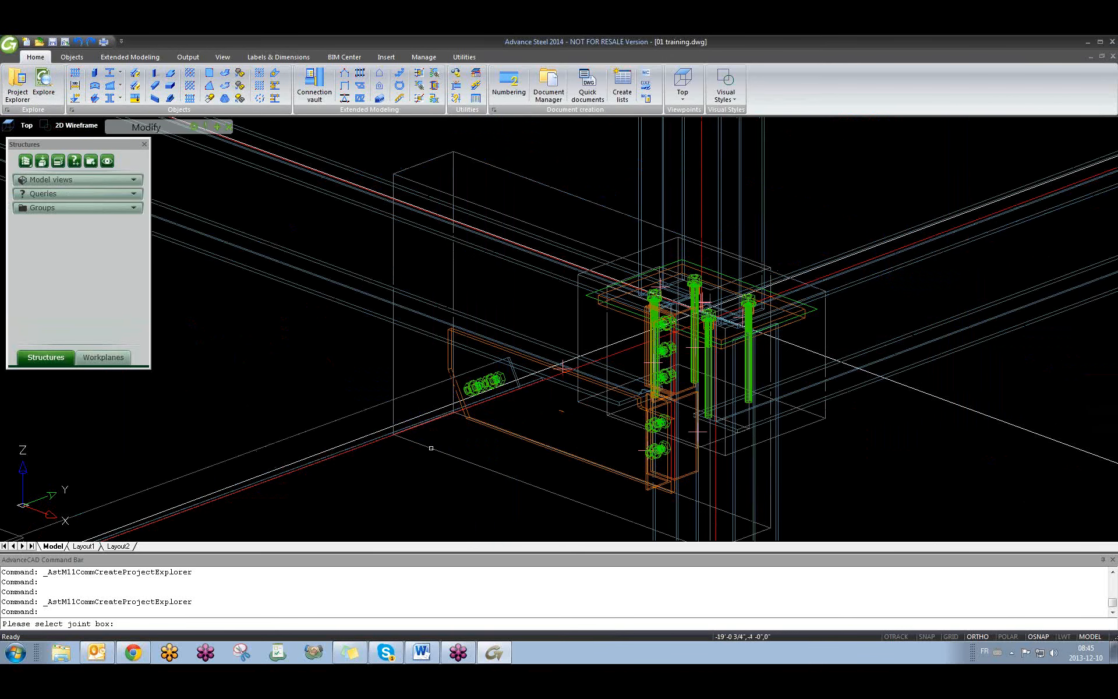
left_click(563, 367)
left_click(429, 442)
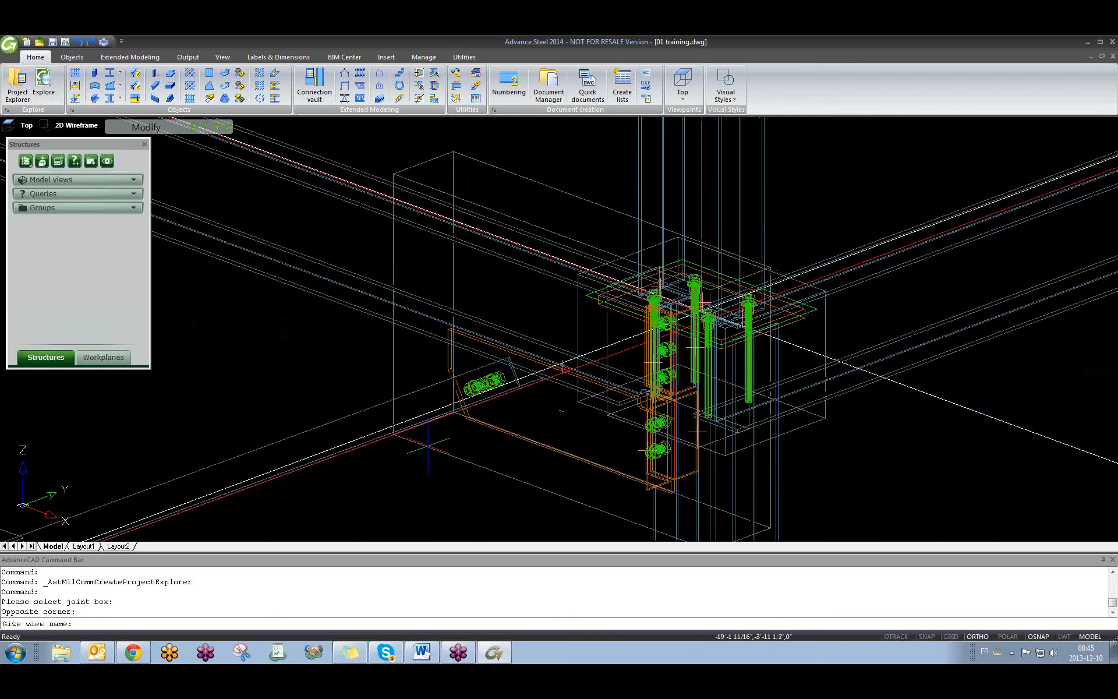
type("351654")
key("Return")
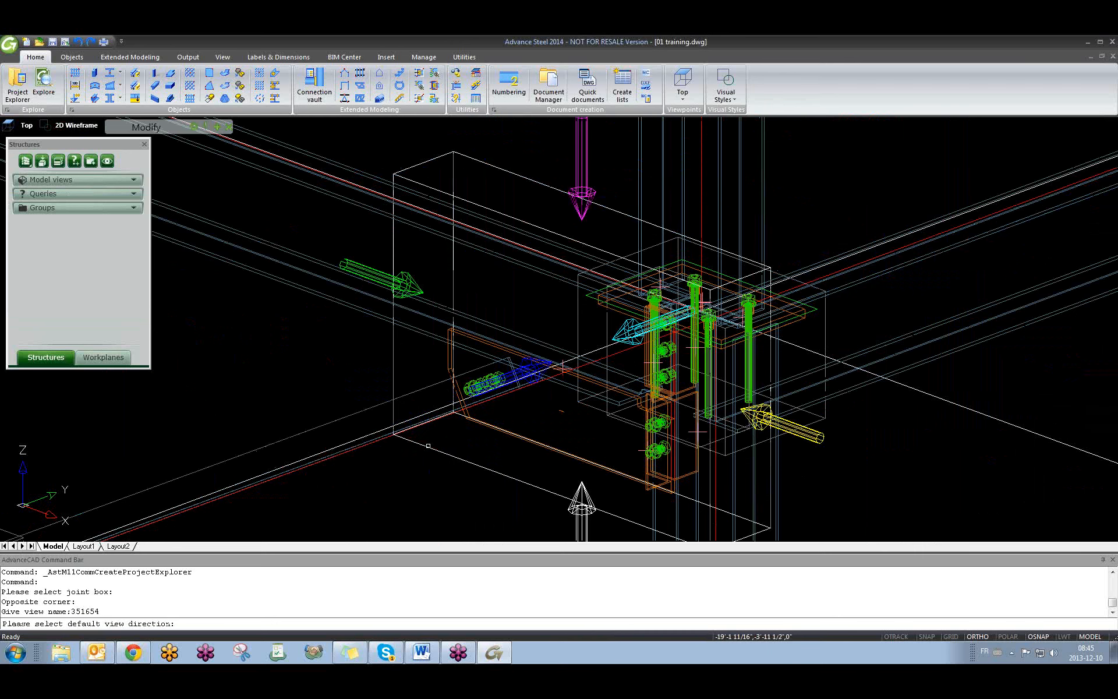
Step: Choose the blue arrow beside the gusset bolts as the default view direction and finish the model view
scroll(529, 363, "up", 4)
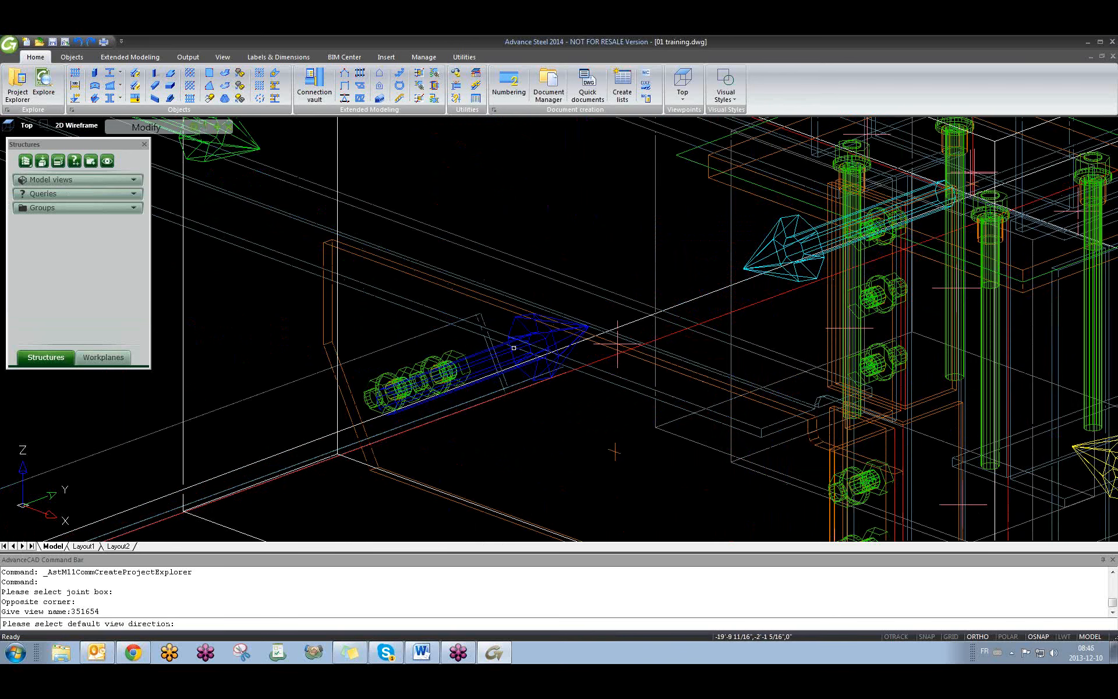
left_click(514, 347)
key("Return")
Step: Stretch the 351654 model view box outward along the beam and across its width by its corner grips
scroll(414, 286, "down", 5)
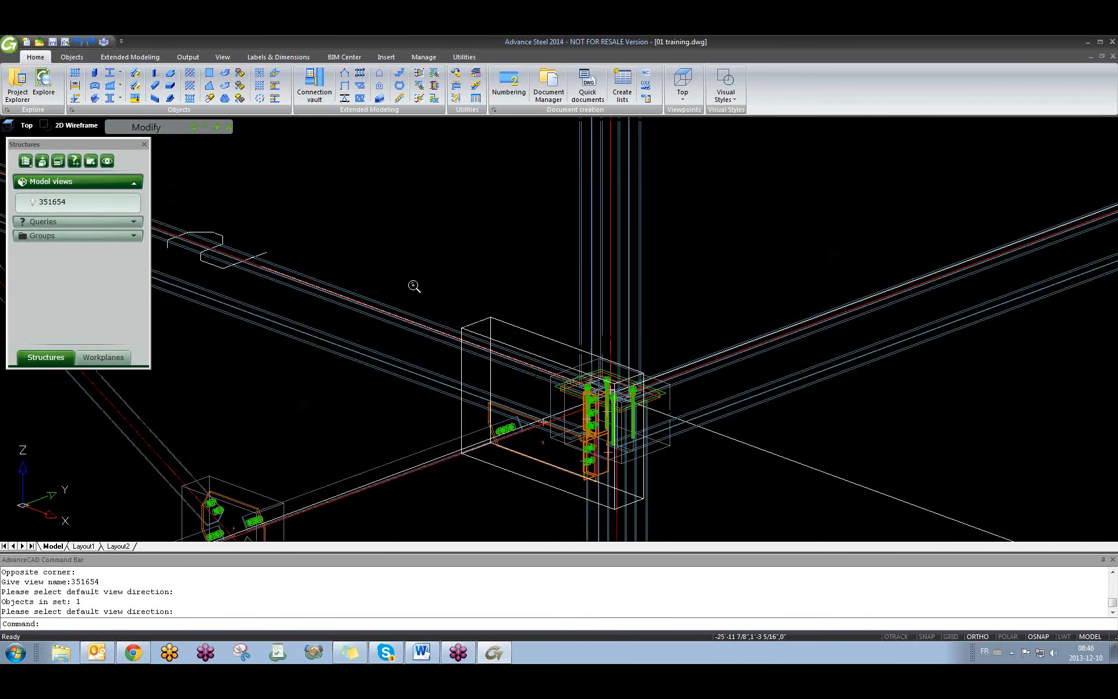
scroll(414, 286, "up", 2)
left_click(506, 334)
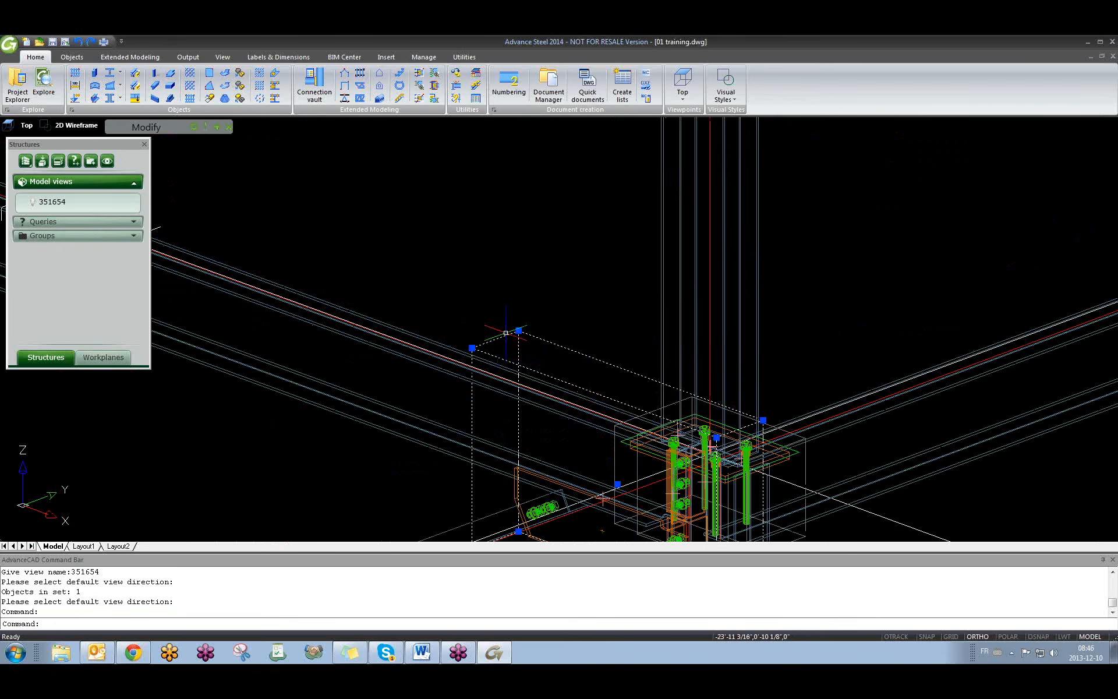
left_click(519, 331)
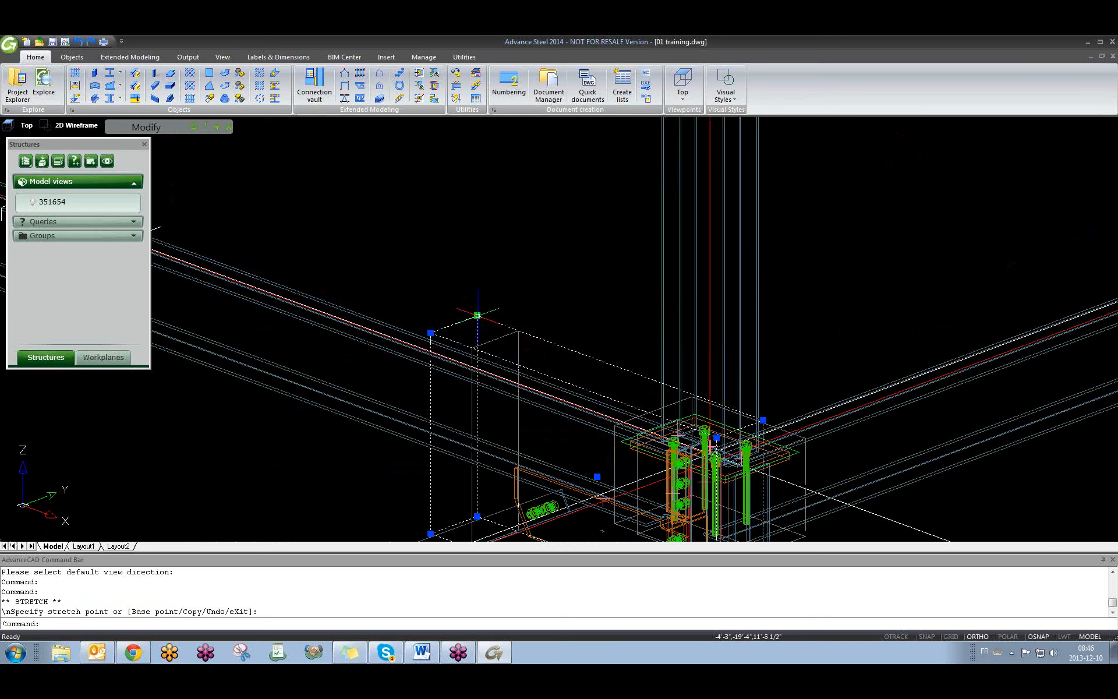
left_click(477, 316)
left_click(494, 309)
left_click(431, 333)
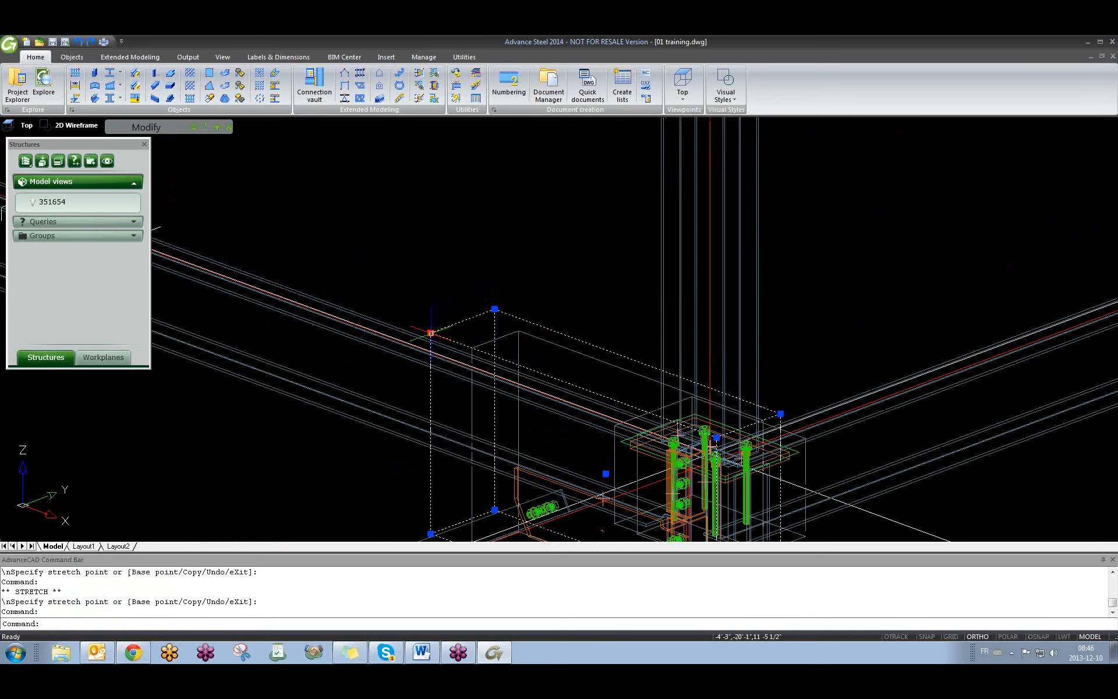
left_click(383, 351)
key("Escape")
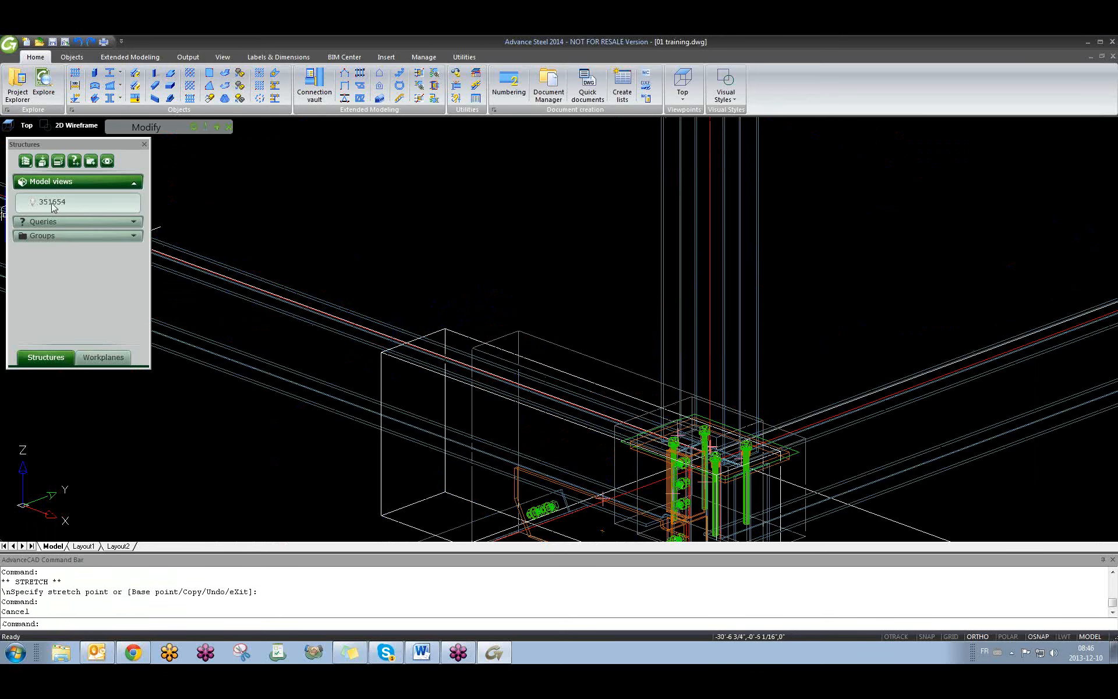
Step: Delete the 351654 model view box from the brace connection
scroll(574, 403, "down", 3)
key("Escape")
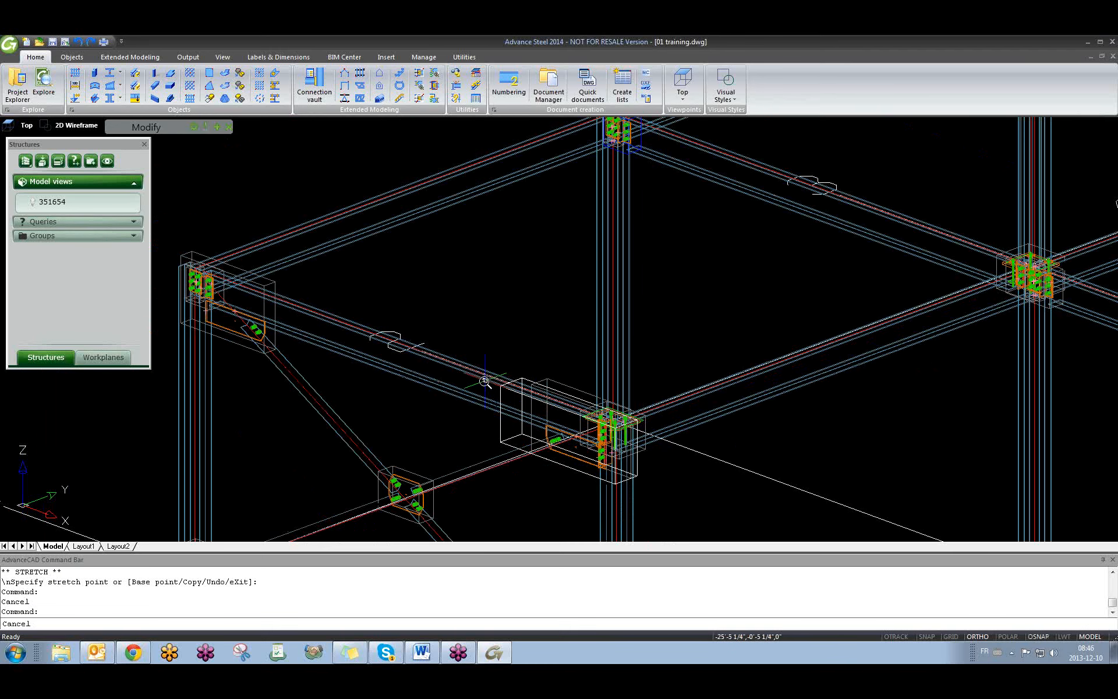
scroll(486, 382, "up", 2)
scroll(520, 395, "up", 2)
left_click(510, 438)
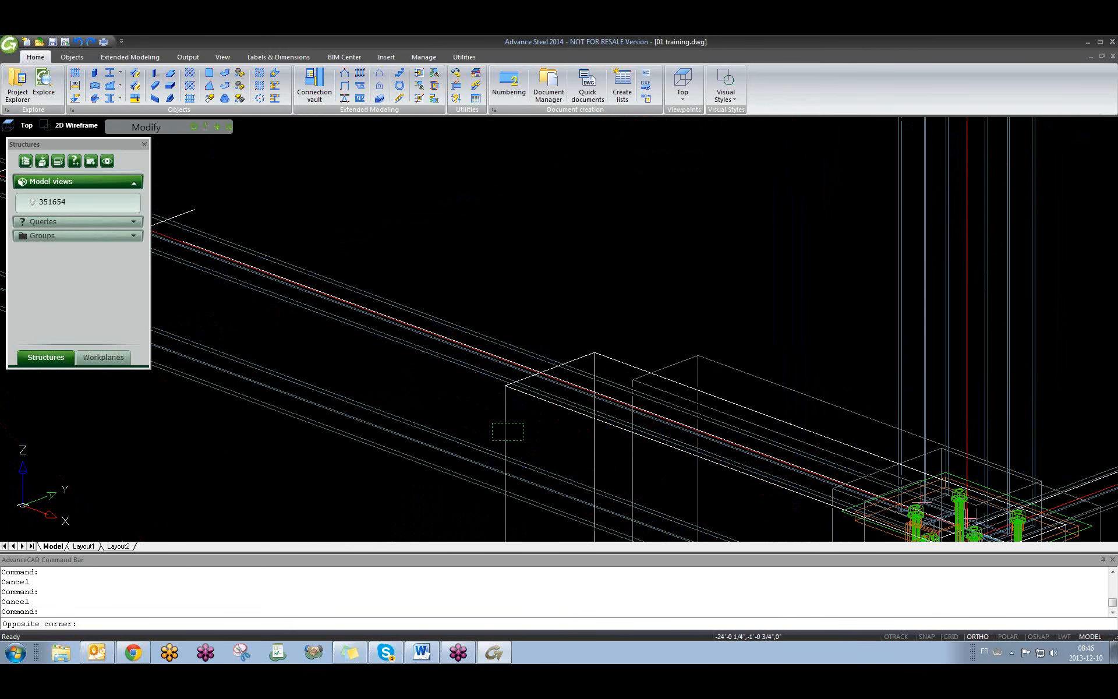
left_click(495, 422)
key("Delete")
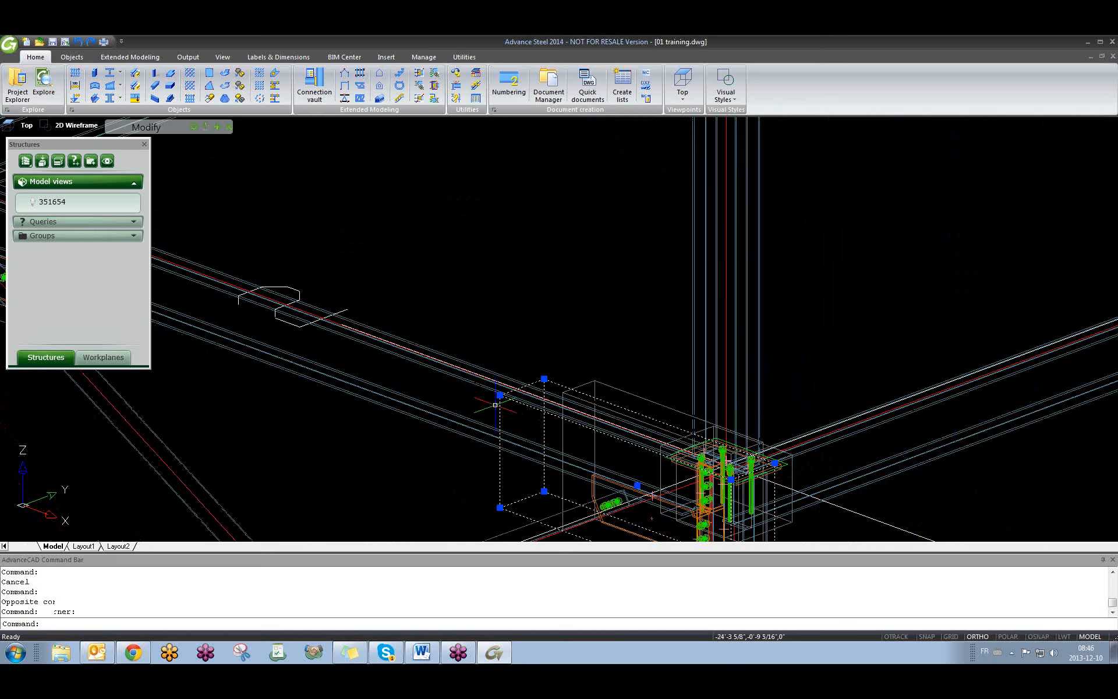
Step: Clear the selection and close the Project Explorer
scroll(495, 404, "down", 3)
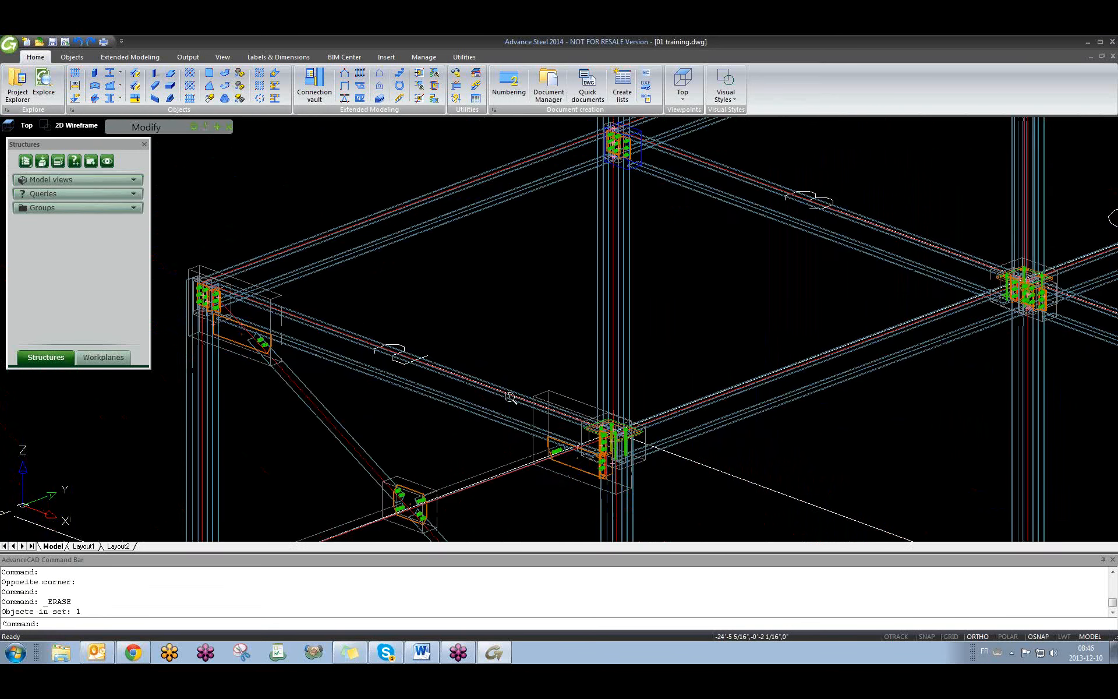
left_click(510, 327)
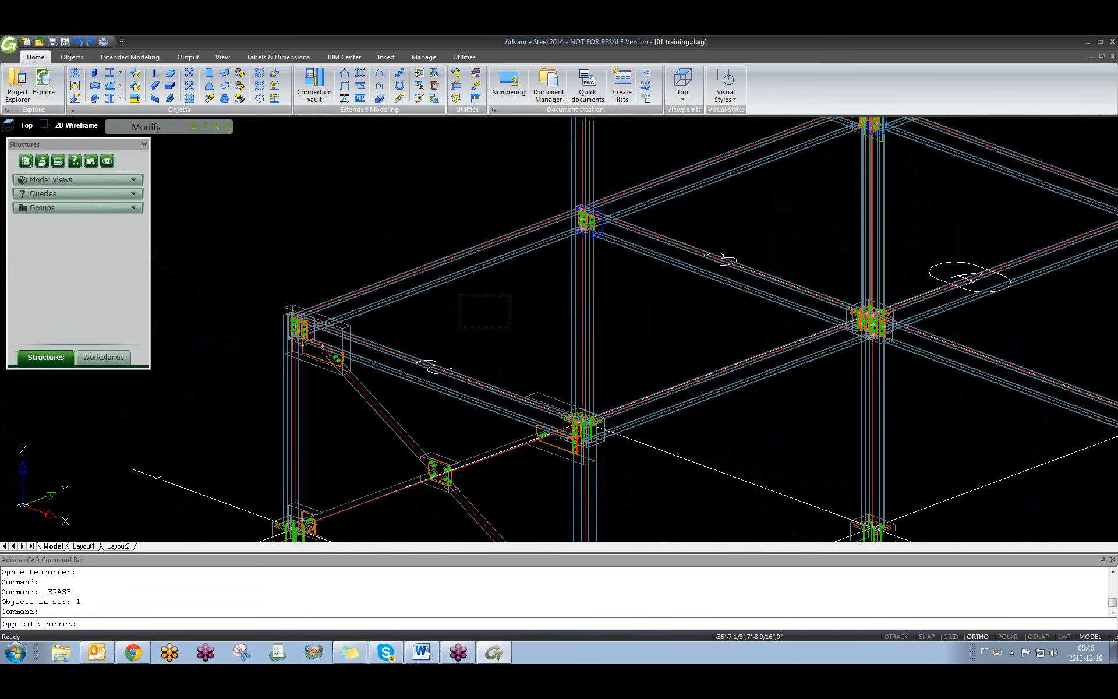
left_click(461, 294)
scroll(411, 395, "down", 6)
mouse_move(495, 386)
middle_mouse_down("shift")
mouse_move(550, 382)
mouse_move(496, 385)
middle_mouse_up("shift")
left_click(145, 144)
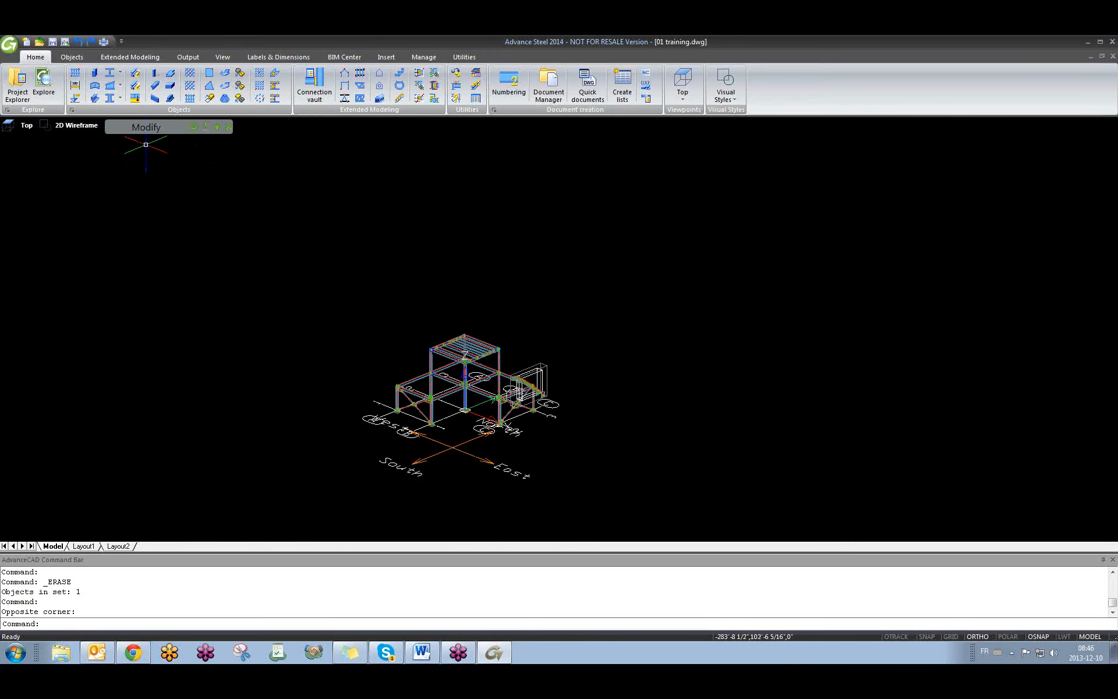
Step: Regenerate the display of the steel structure model
scroll(426, 442, "up", 7)
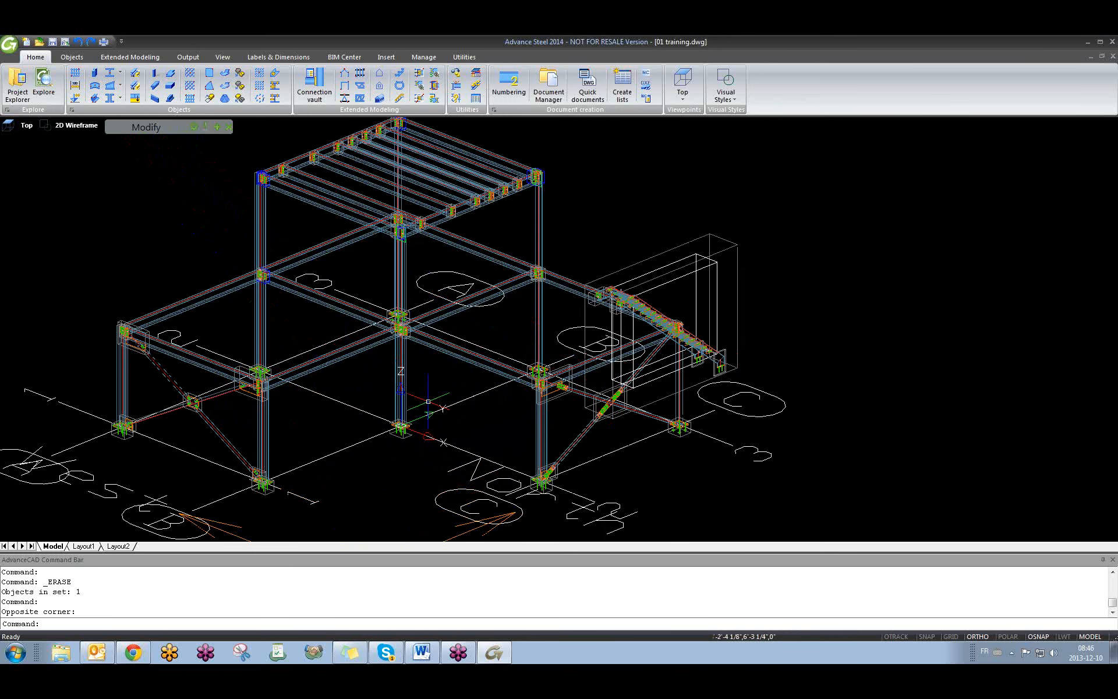
type("rege")
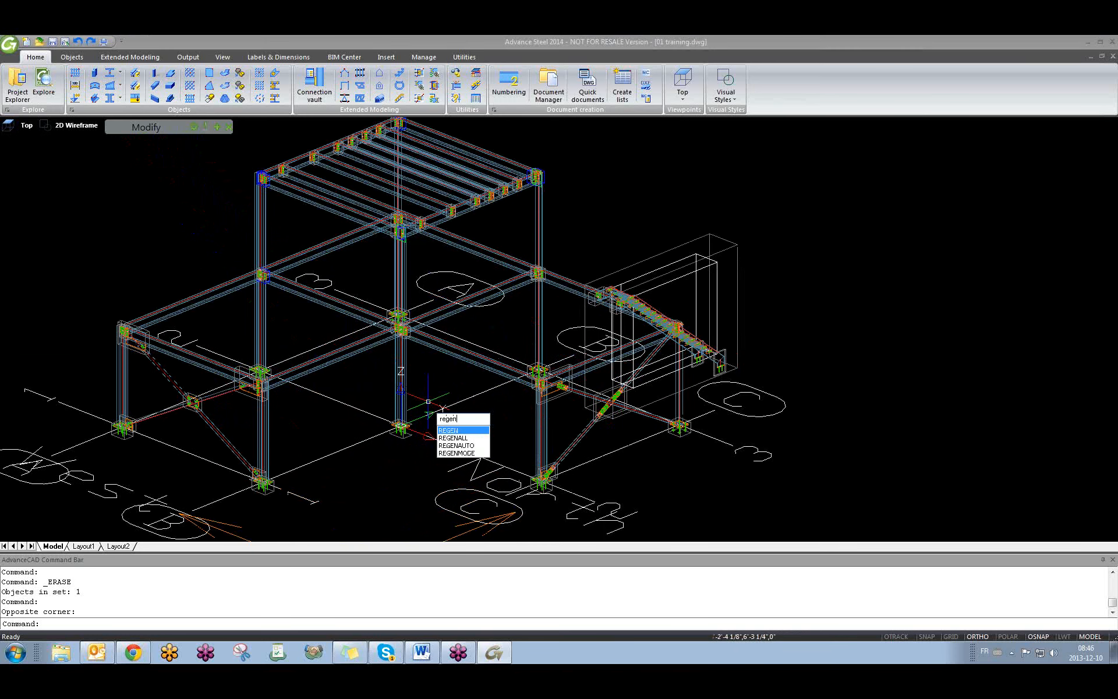
type("n")
key("Return")
mouse_move(402, 389)
middle_mouse_down("shift")
mouse_move(407, 414)
mouse_move(406, 386)
middle_mouse_up("shift")
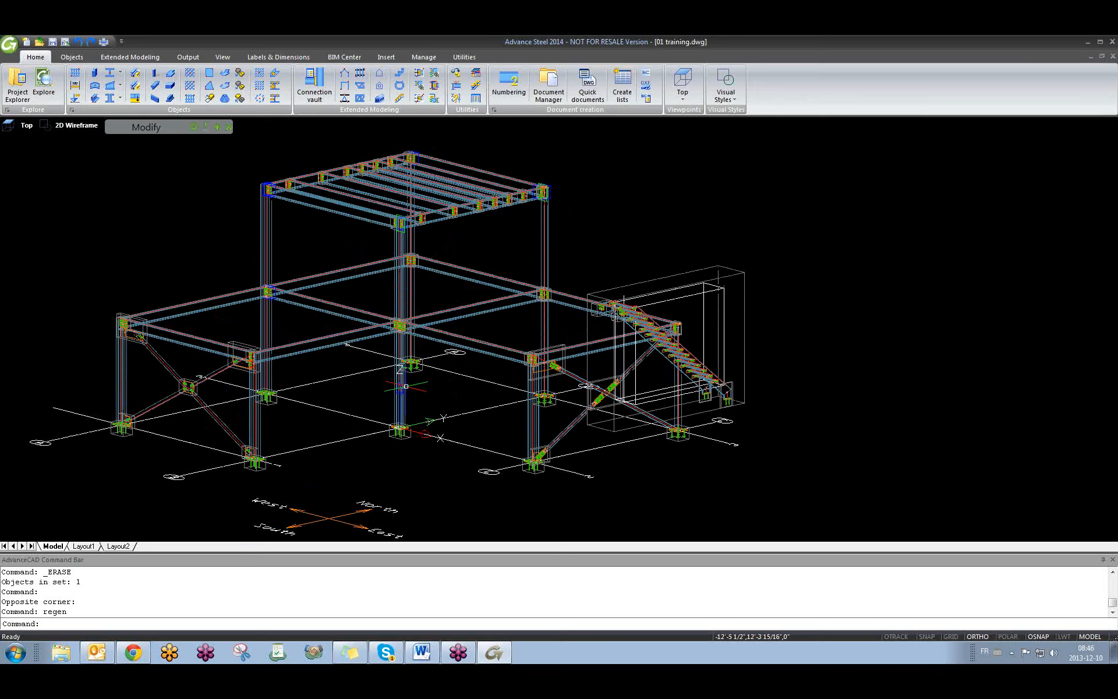
Step: Examine the whole steel structure, including its bracing, stair and upper platform, from several angles
scroll(294, 443, "down", 5)
middle_click_drag(294, 442, 274, 441, "shift")
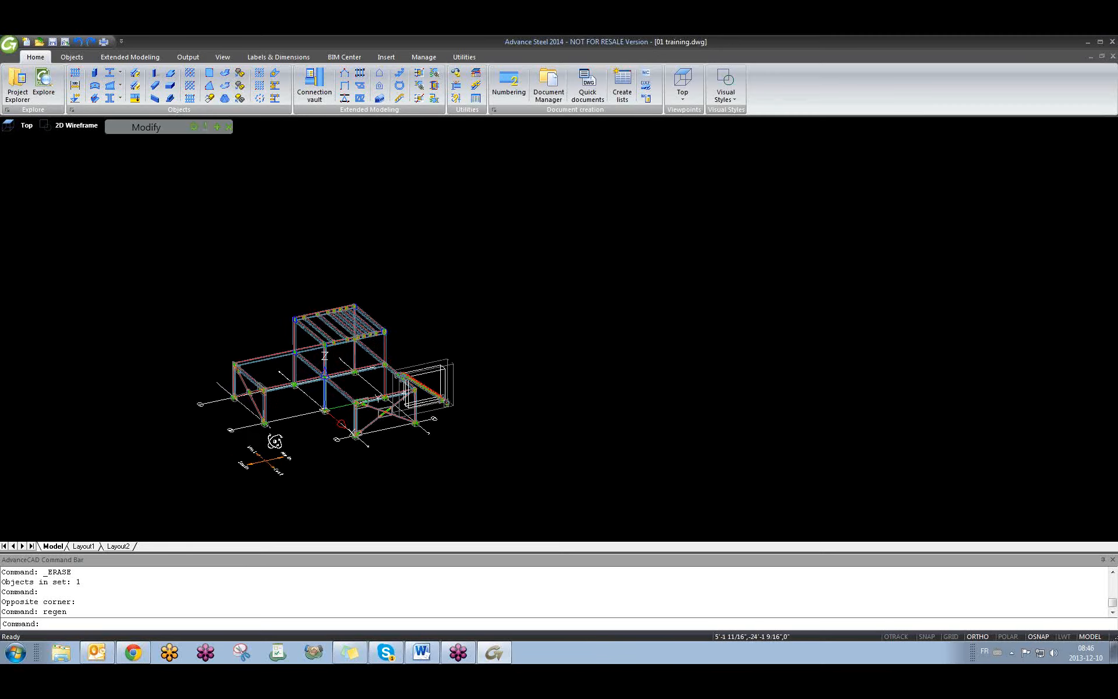
scroll(294, 386, "up", 4)
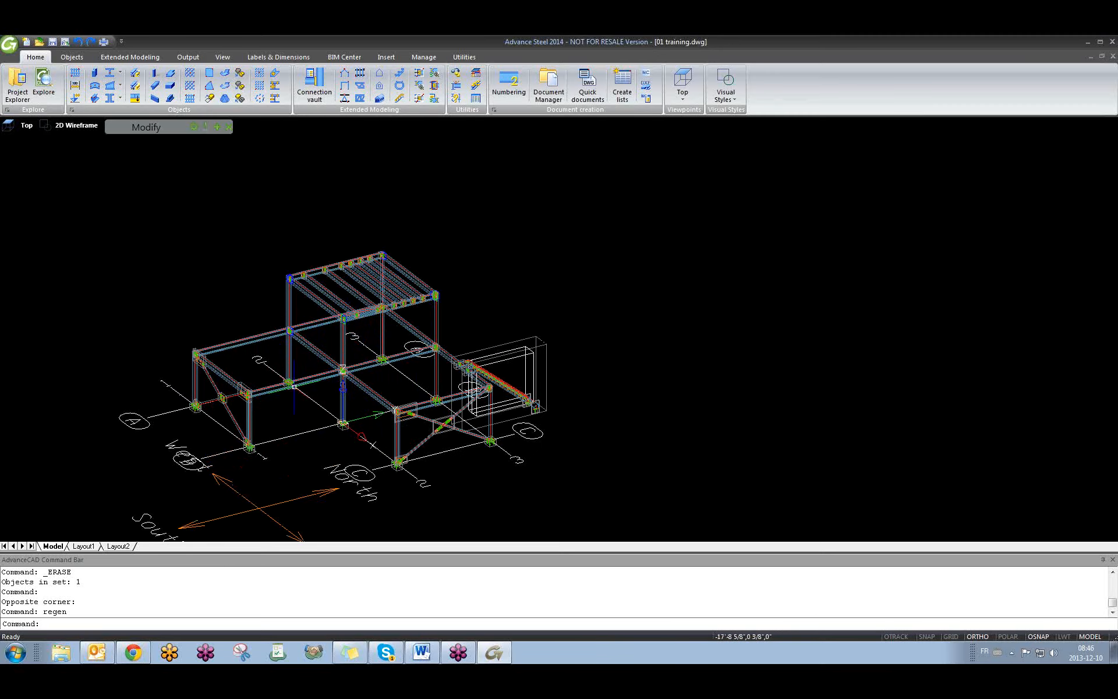
middle_click_drag(294, 387, 379, 379)
scroll(396, 385, "up", 5)
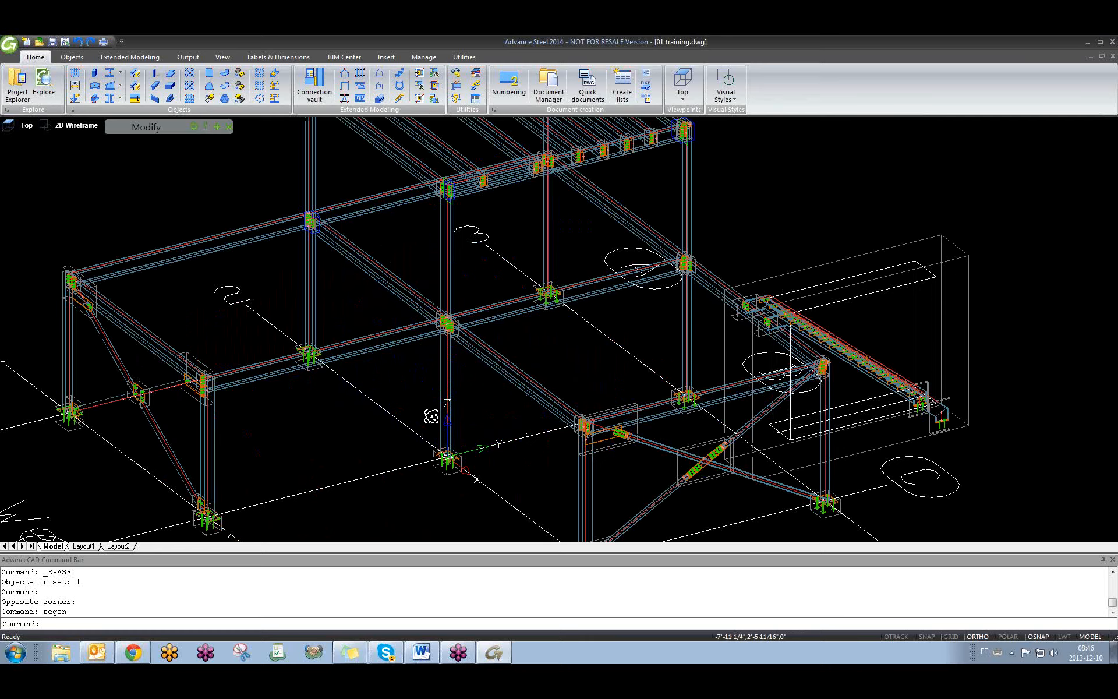
mouse_move(431, 415)
middle_mouse_down("shift")
mouse_move(437, 382)
mouse_move(424, 414)
middle_mouse_up("shift")
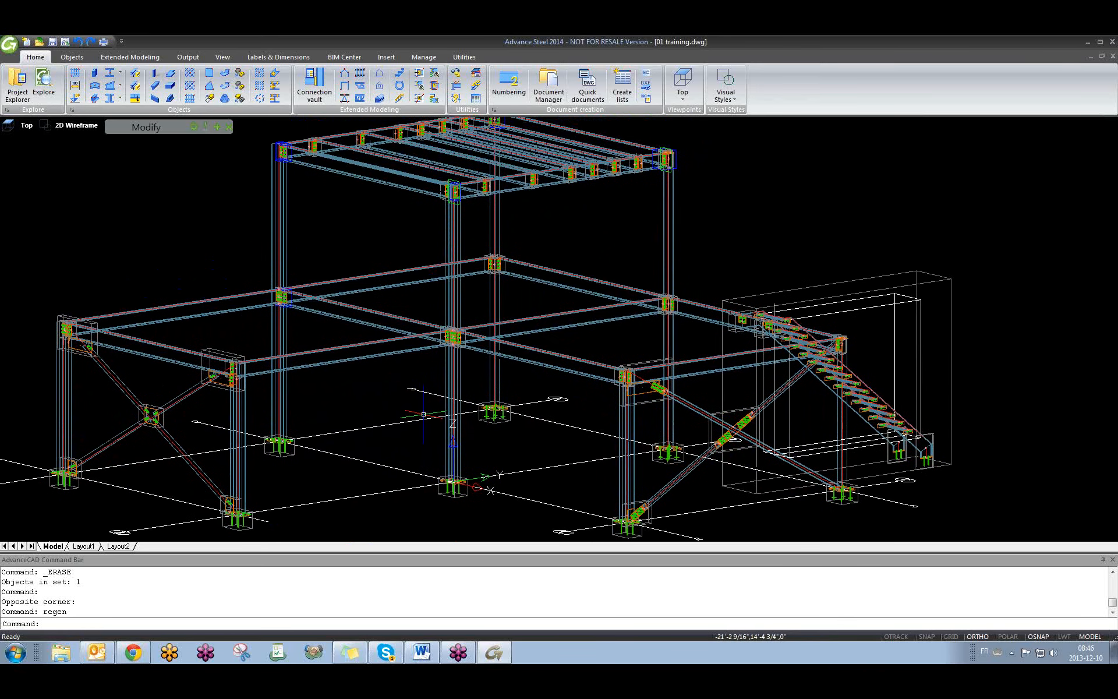
scroll(423, 414, "down", 4)
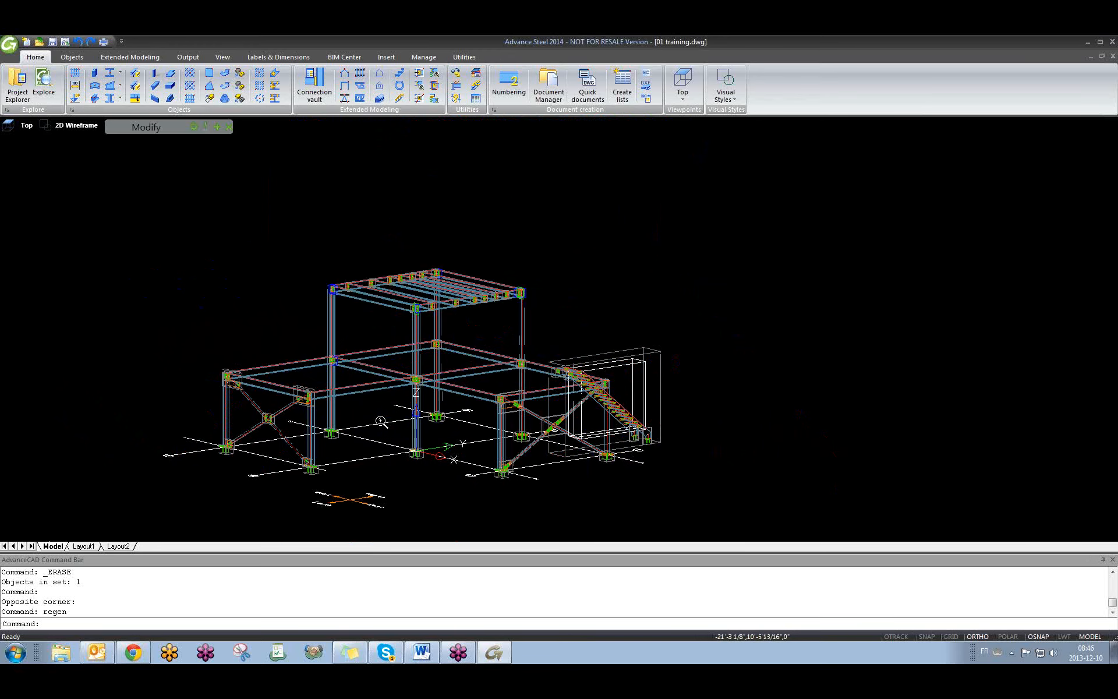
scroll(462, 330, "up", 1)
middle_click_drag(462, 330, 441, 343, "shift")
key("ctrl+Tab")
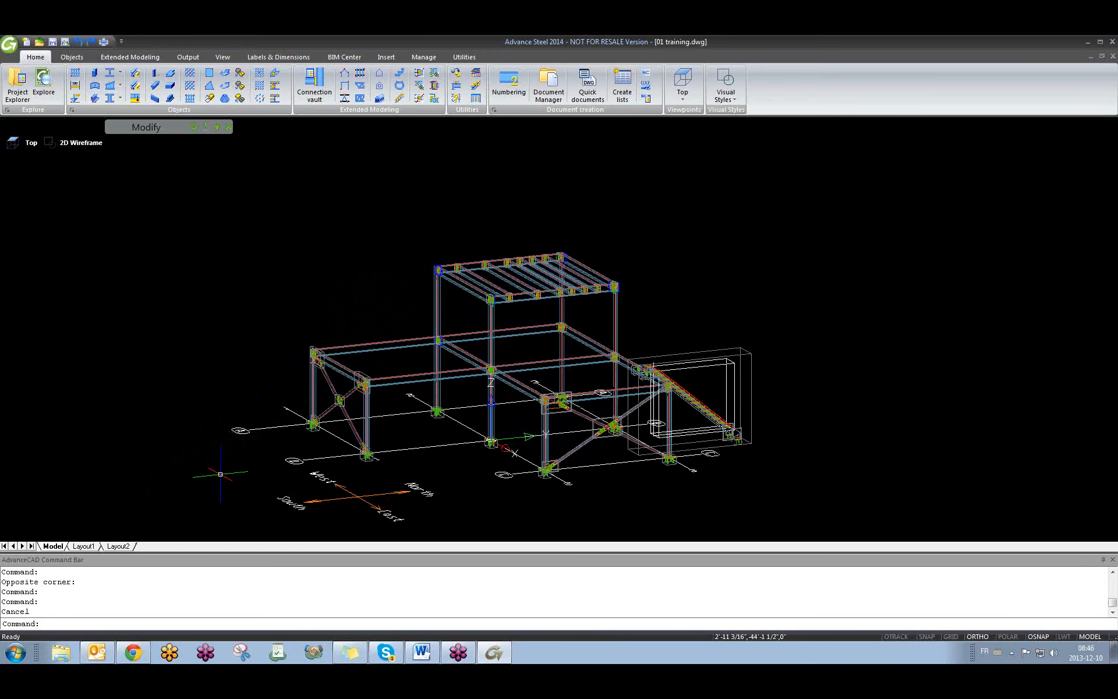
Step: Examine the Ba005 sheet drawing, including its title block, the beam views and the overall page layout
scroll(428, 344, "down", 3)
scroll(530, 408, "up", 5)
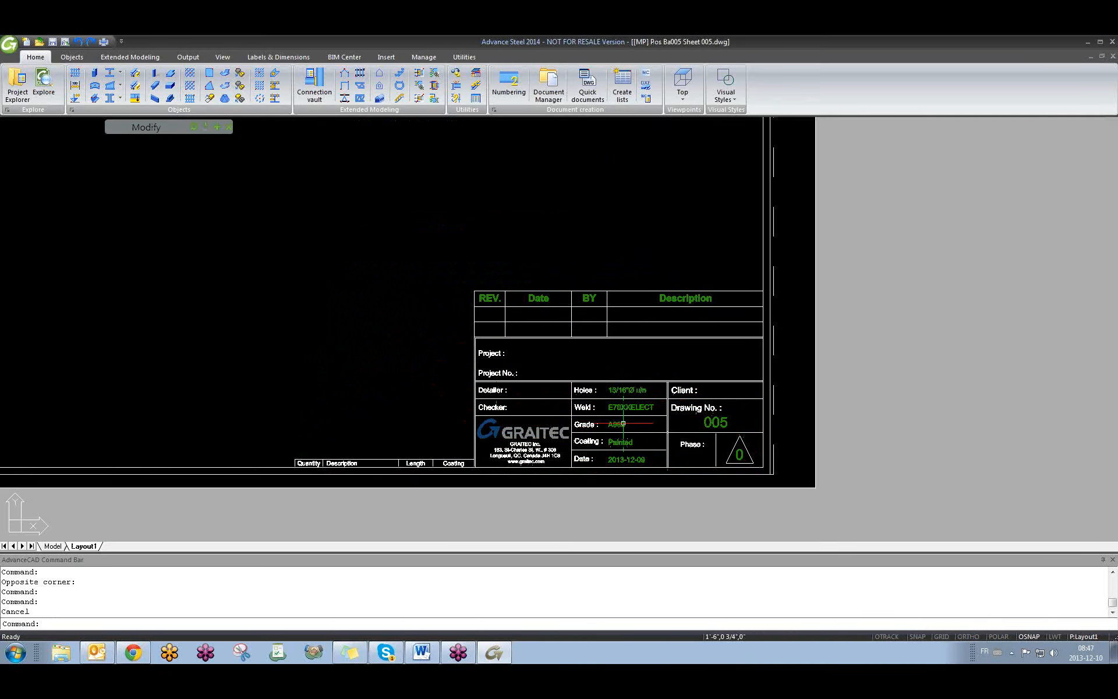
scroll(574, 406, "up", 2)
left_click(520, 443)
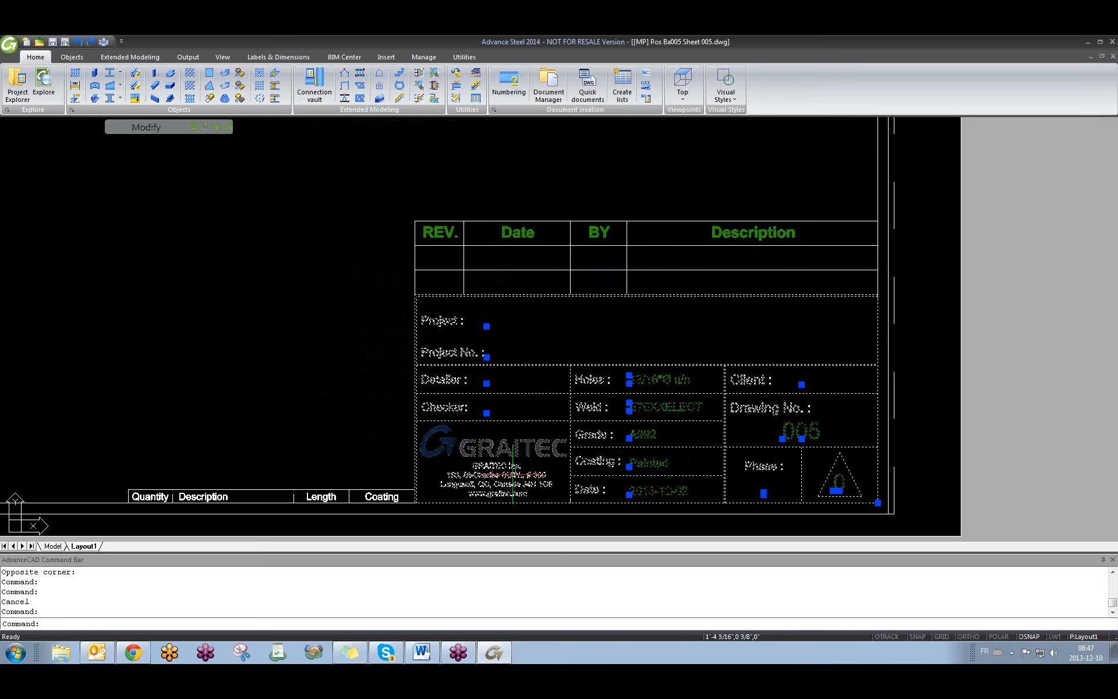
key("Escape")
scroll(495, 447, "down", 1)
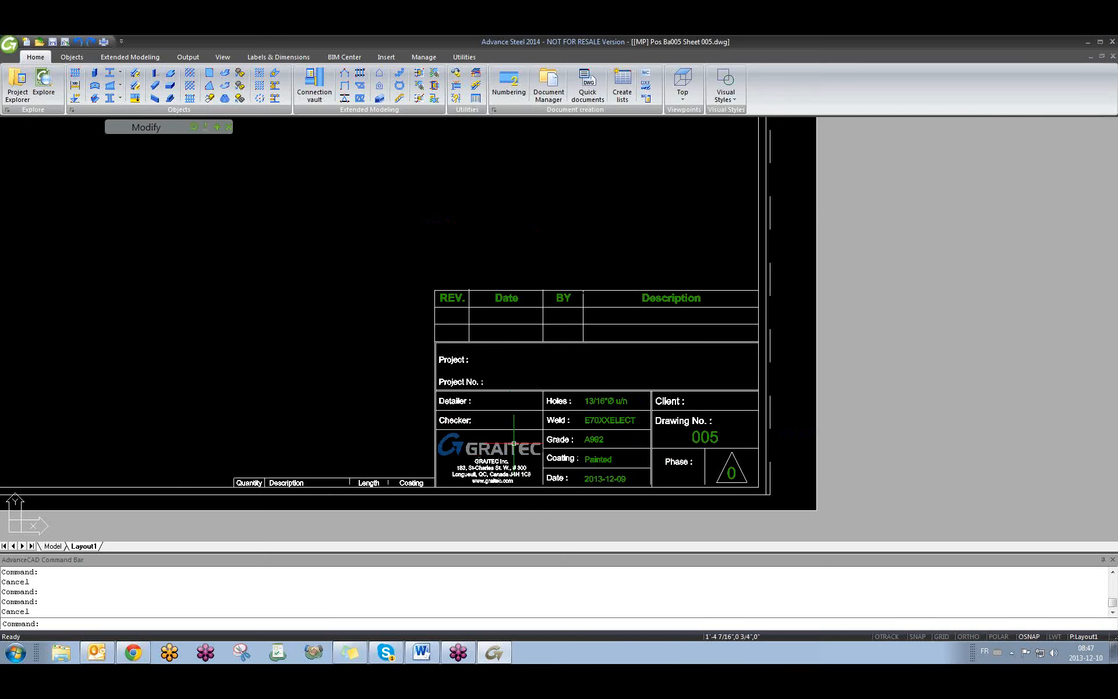
scroll(508, 431, "down", 2)
scroll(508, 431, "down", 1)
middle_click_drag(374, 362, 413, 397)
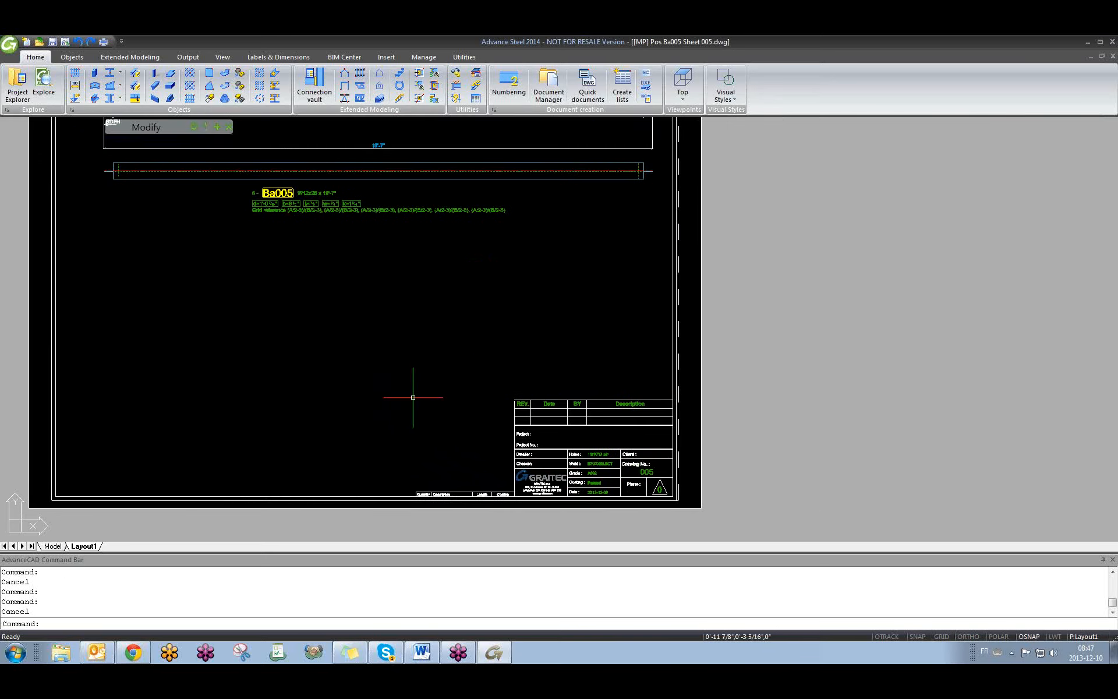
scroll(413, 397, "down", 1)
middle_click_drag(563, 404, 576, 446)
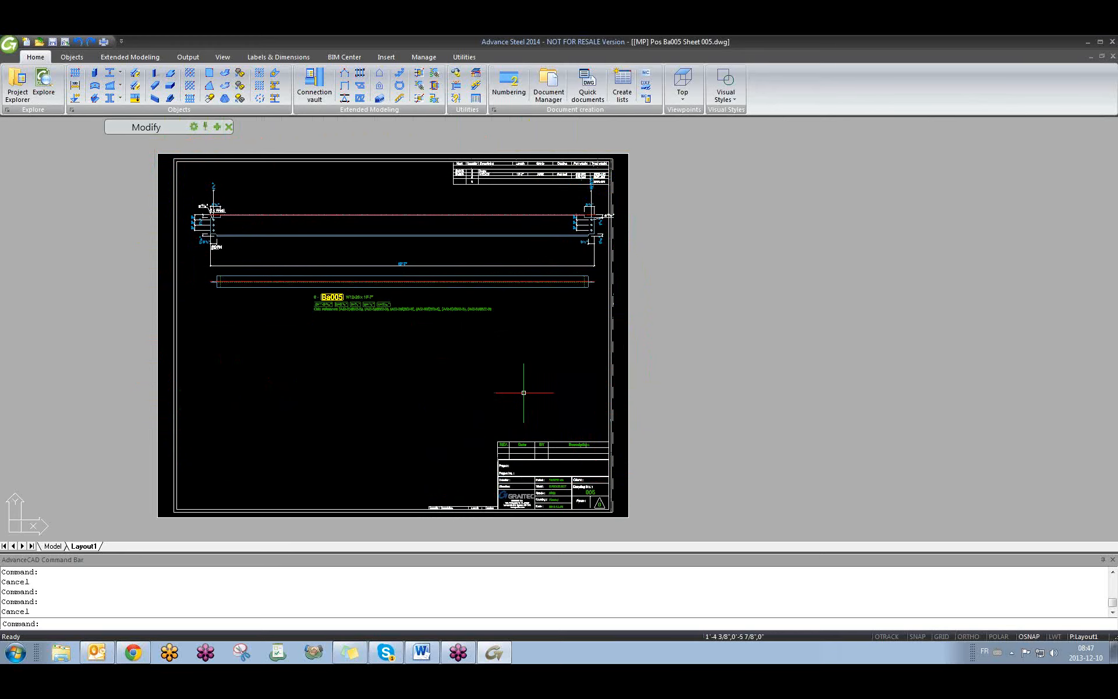
left_click(390, 654)
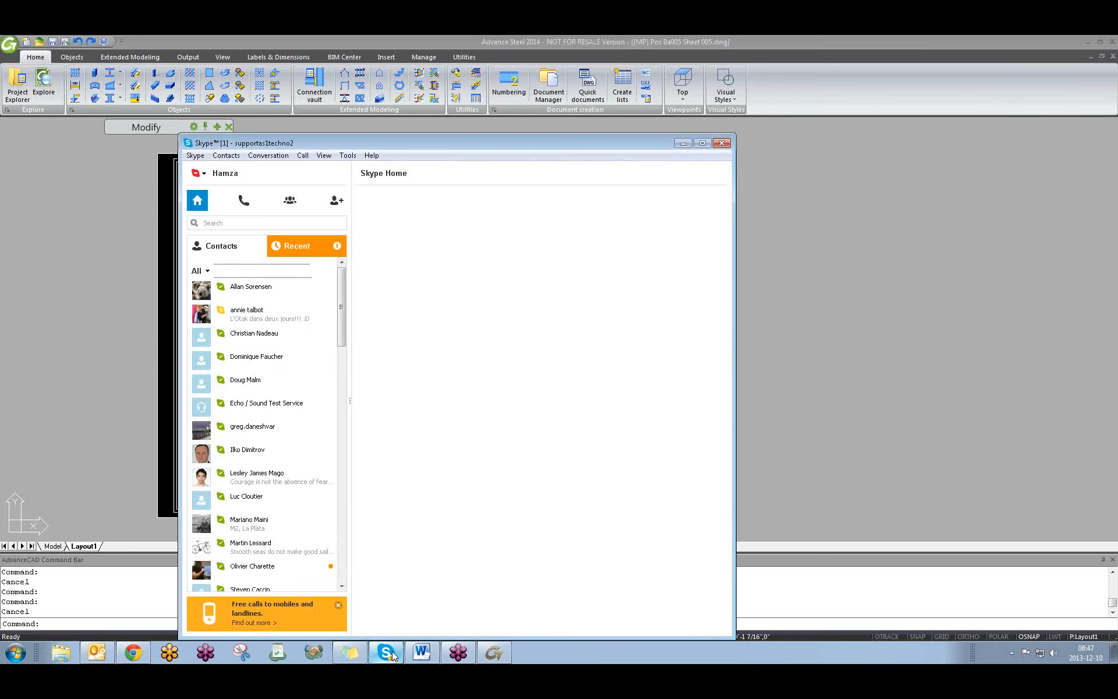
left_click(289, 240)
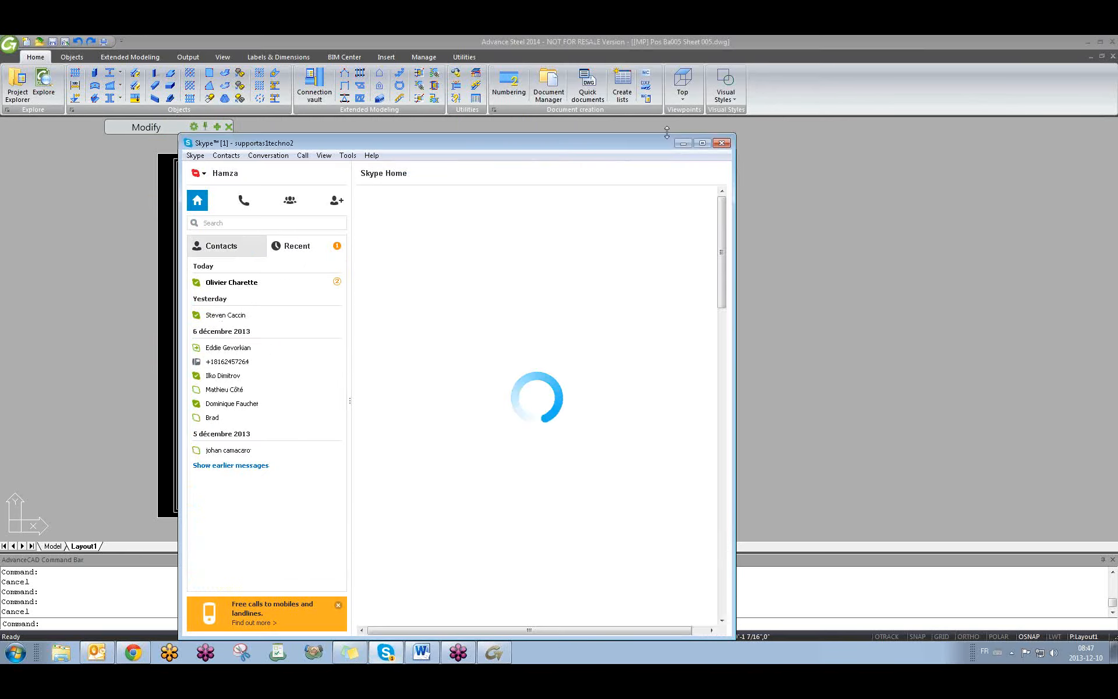
left_click(684, 144)
left_click_drag(767, 282, 723, 236)
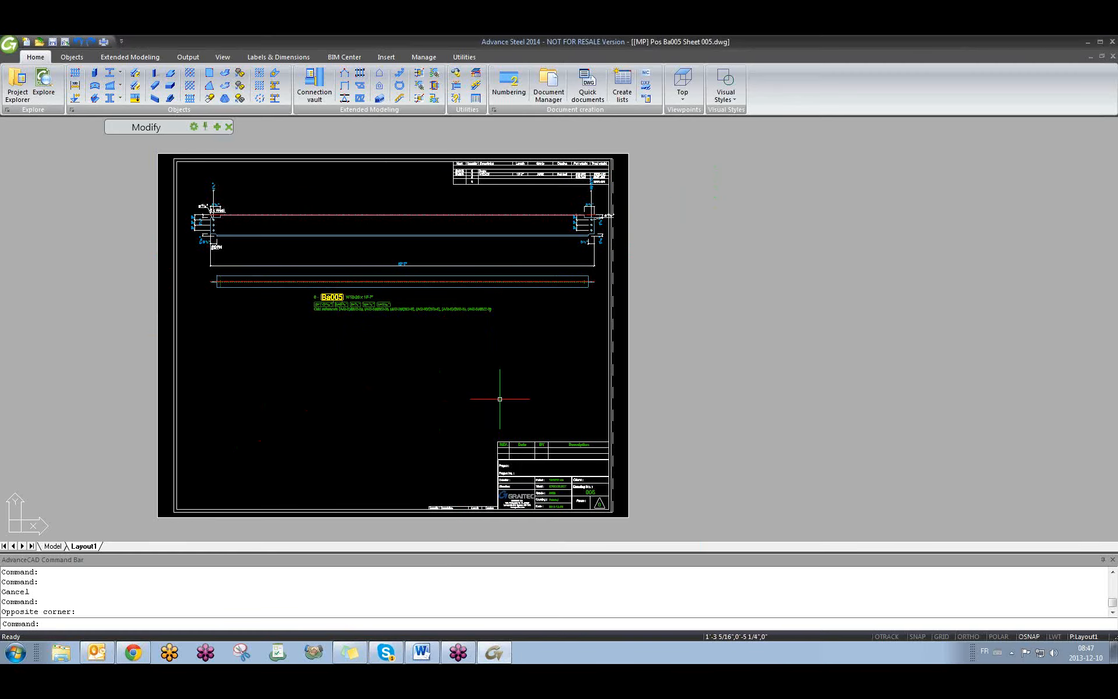
Step: Return to the 01 training model, minimize Advance Steel and open a maximized Windows Explorer window
key("ctrl+Tab")
left_click(1088, 42)
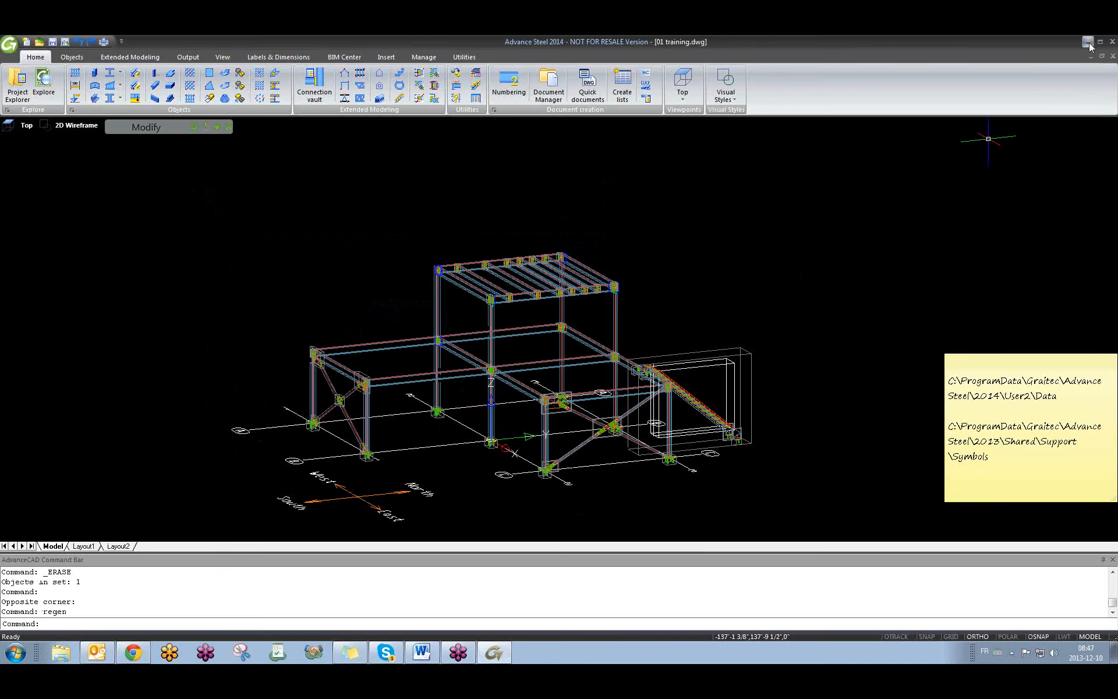
left_click(62, 653)
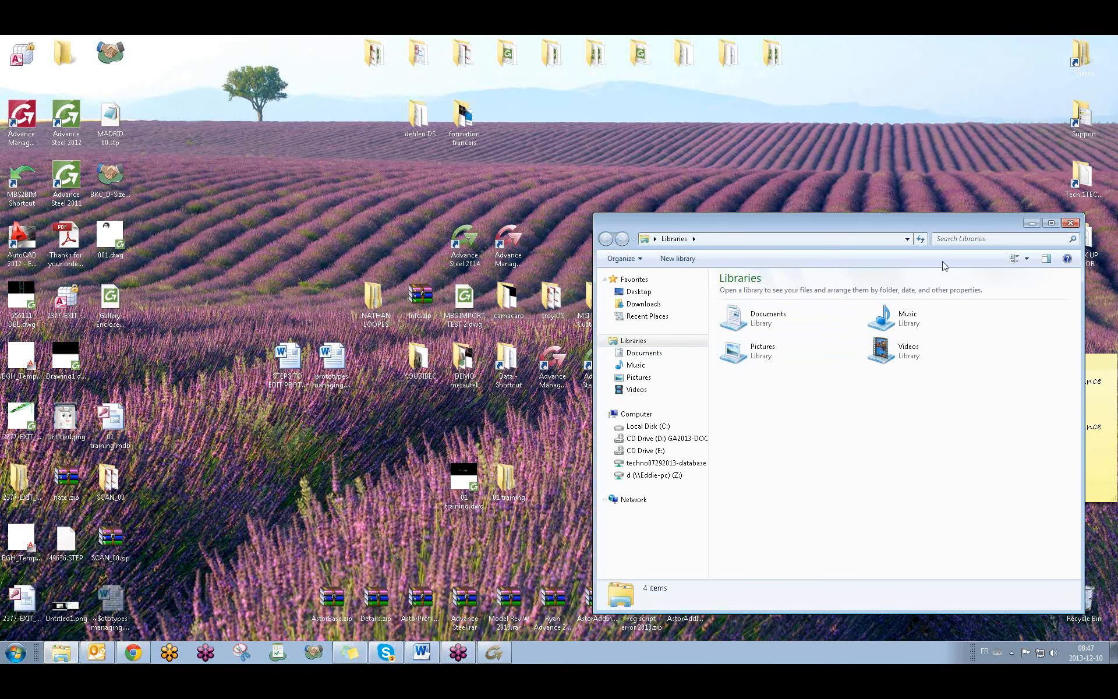
left_click(1053, 224)
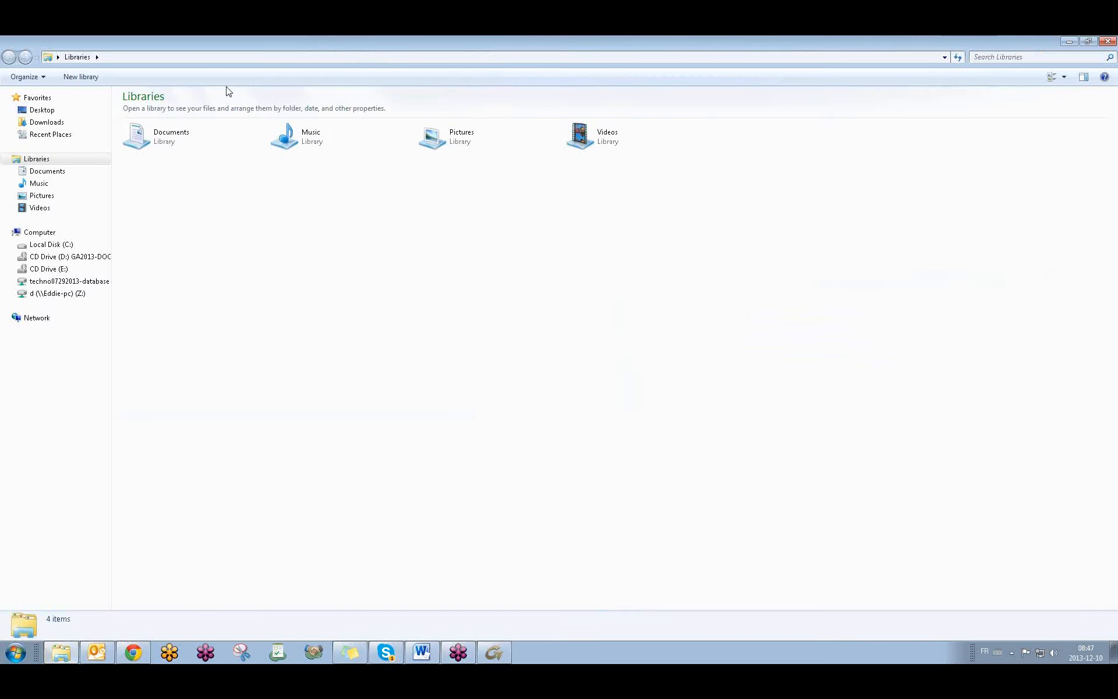
Step: Open the folder C:\ProgramData\Graitec\Advance Steel\2014\Shared\Support\Prototypes
left_click(51, 245)
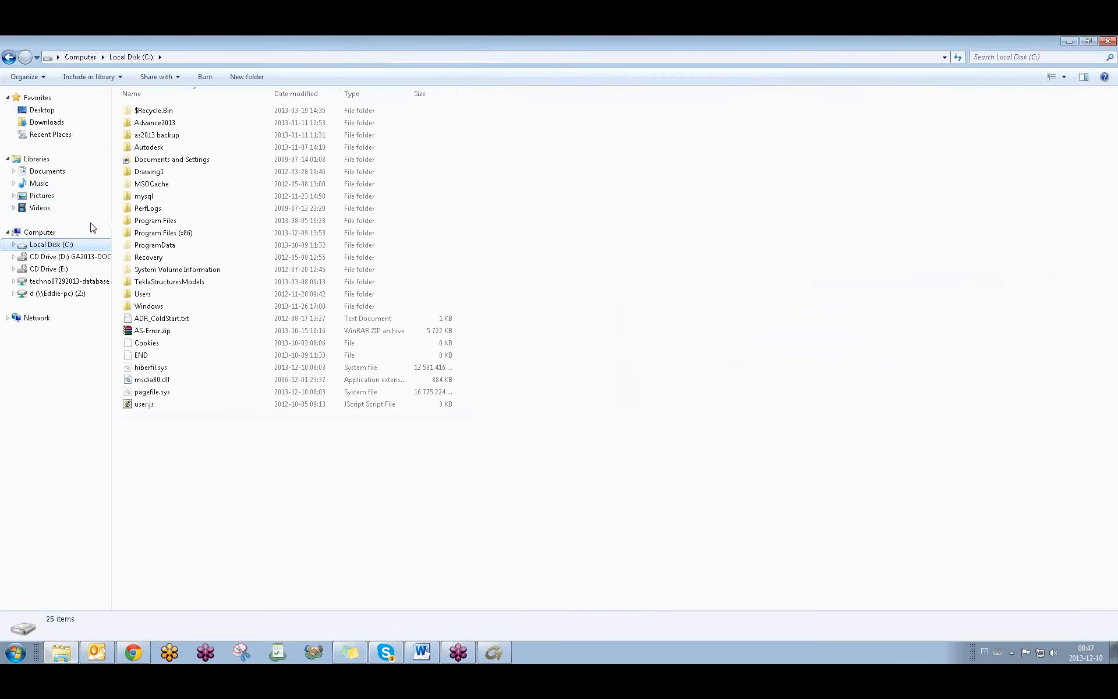
double_click(156, 245)
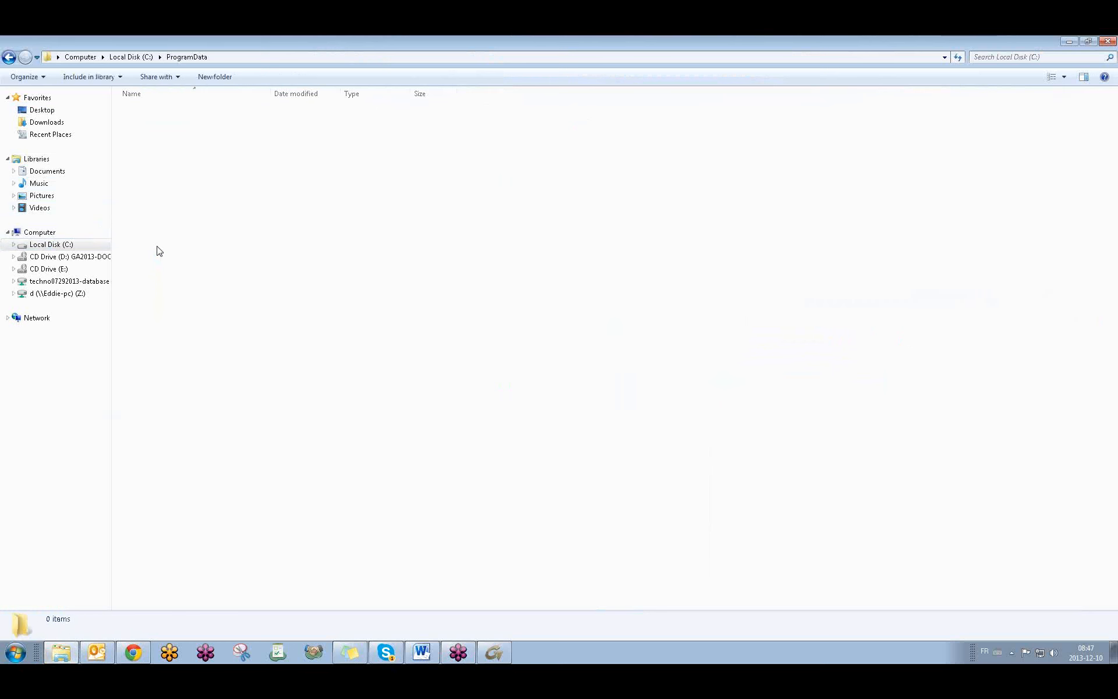
left_click(157, 296)
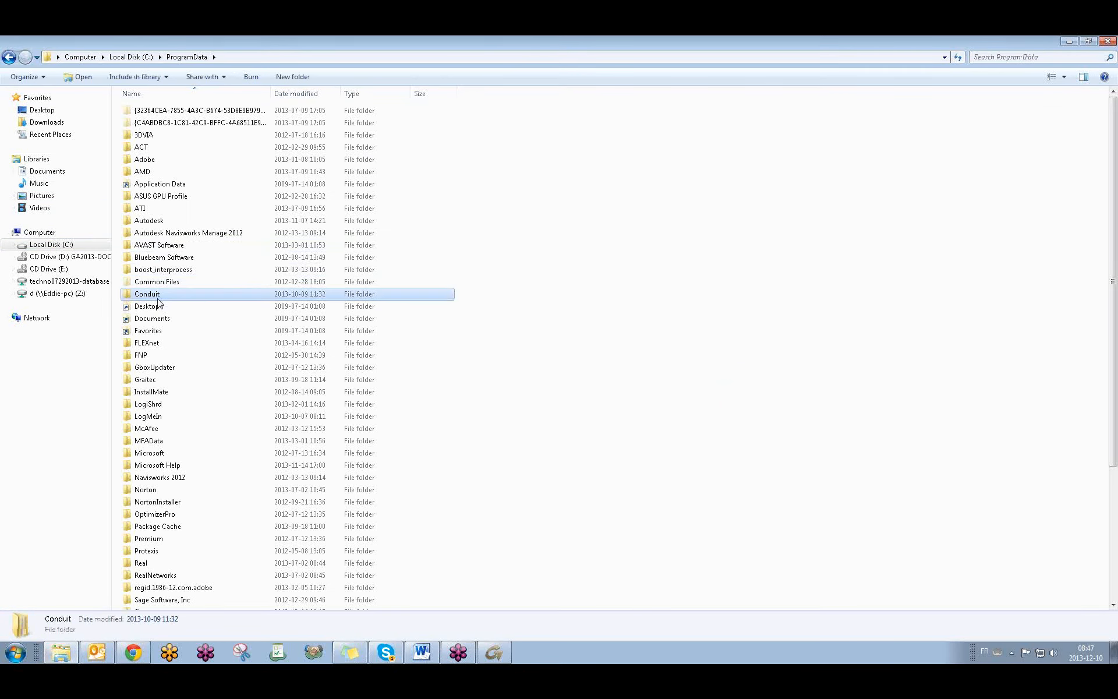
double_click(142, 380)
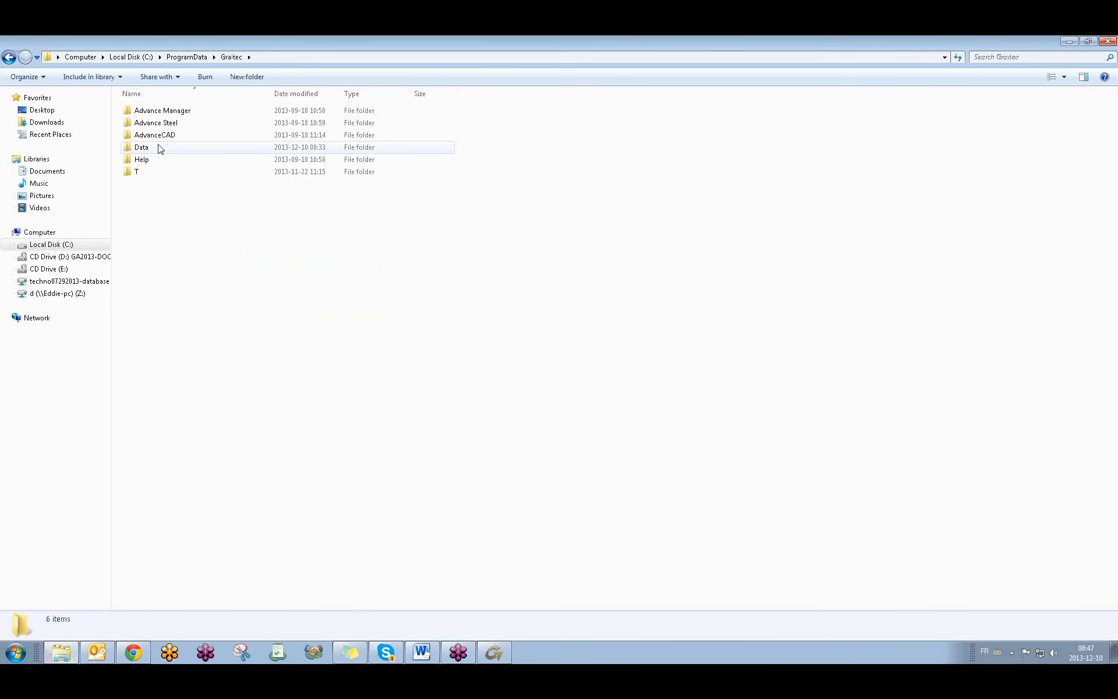
double_click(156, 123)
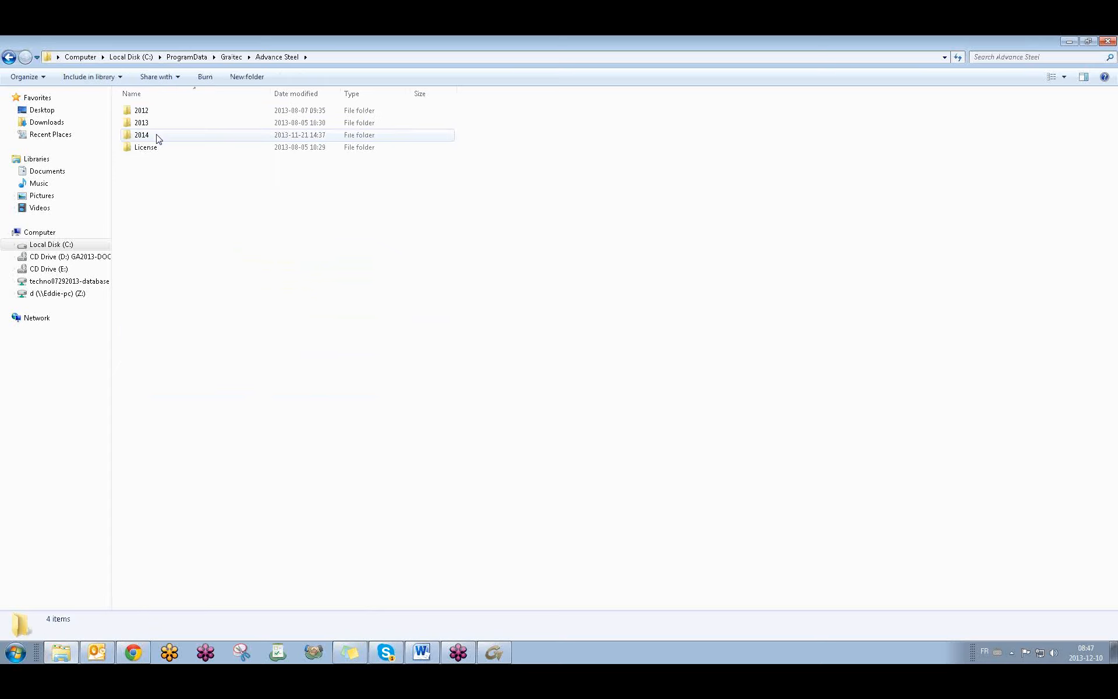
double_click(154, 140)
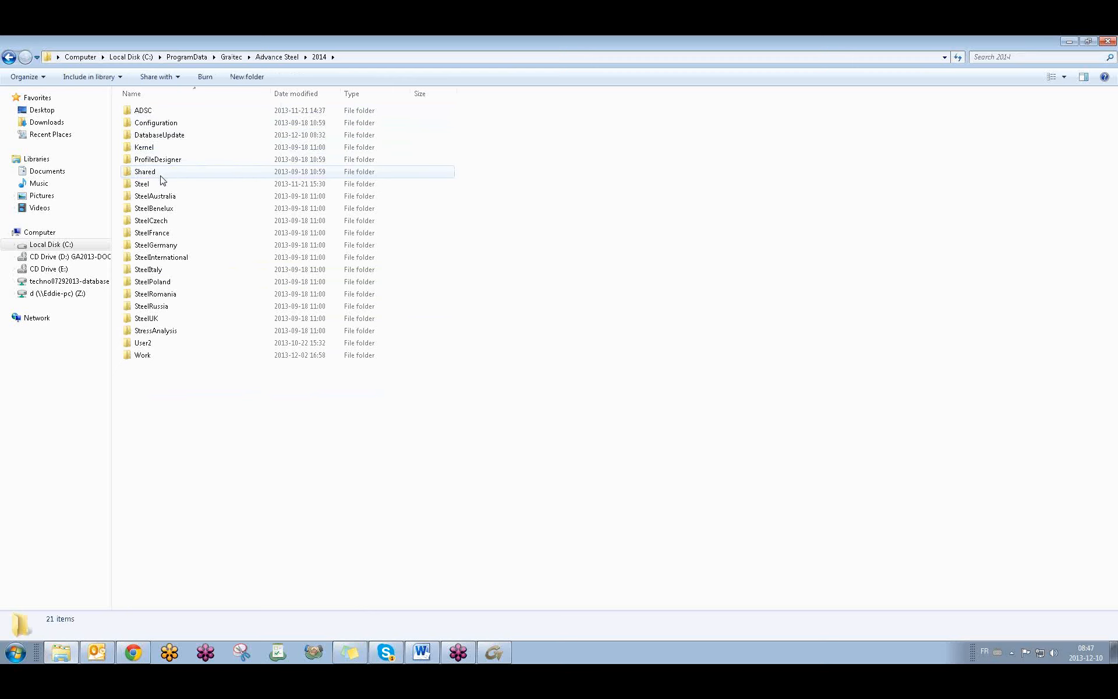
double_click(160, 172)
double_click(160, 147)
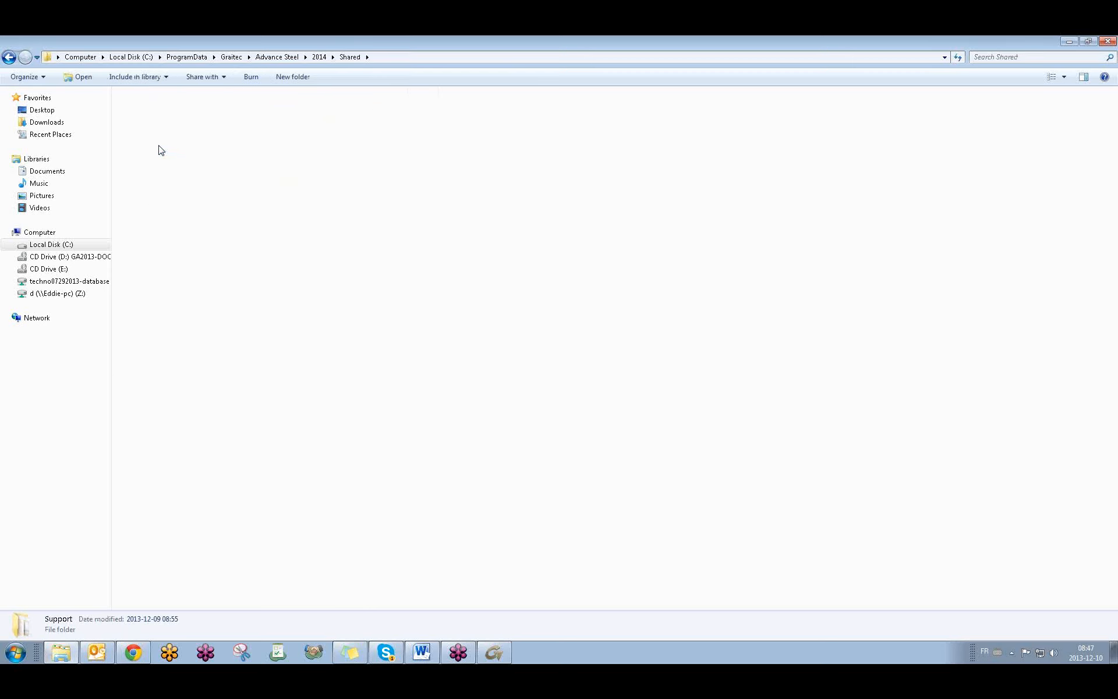
left_click(186, 162)
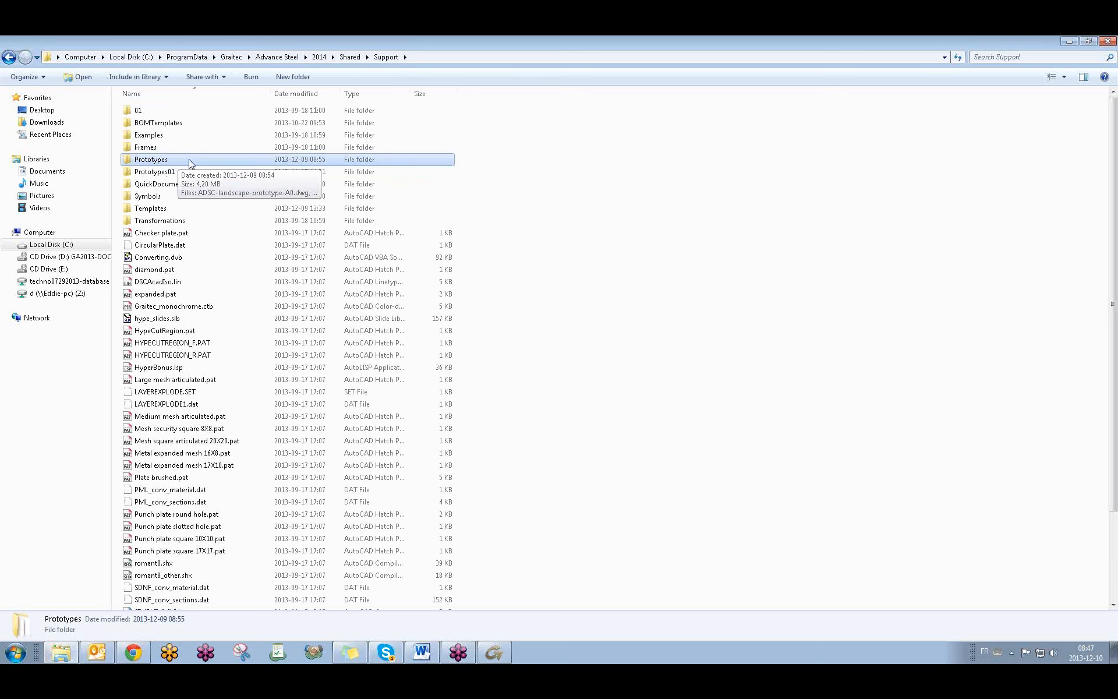
double_click(187, 163)
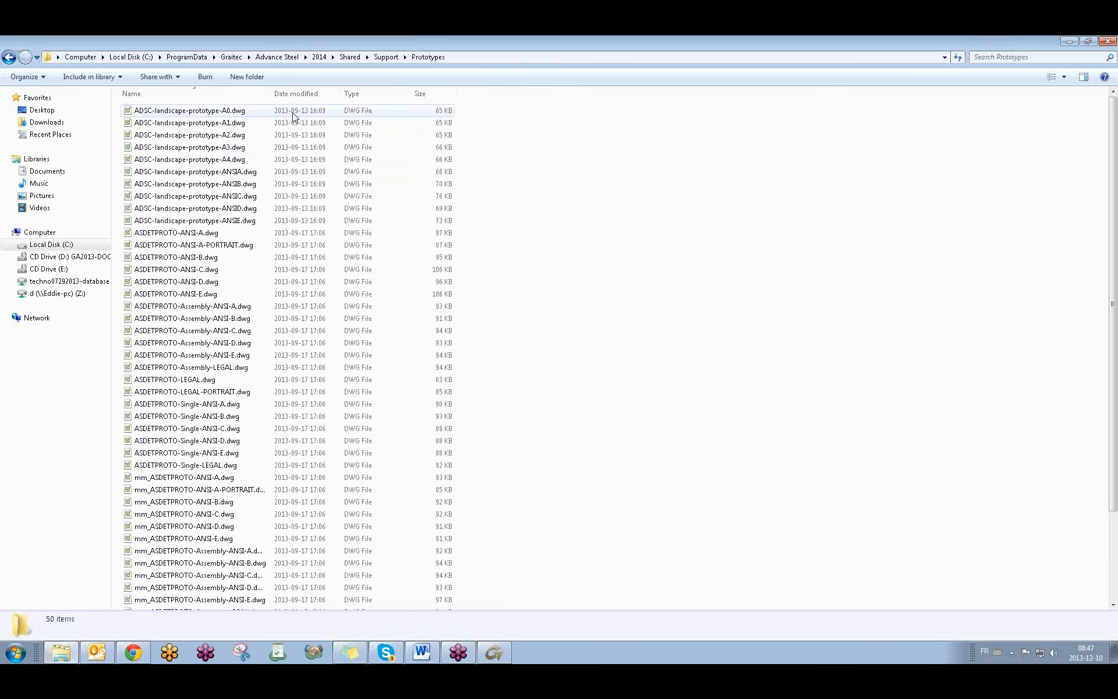
Step: Review the ASDETPROTO prototype drawings, from ANSI-A to Single-LEGAL, and the full path of their folder
scroll(564, 204, "down", 3)
scroll(565, 208, "up", 3)
left_click(303, 234)
left_click(220, 466)
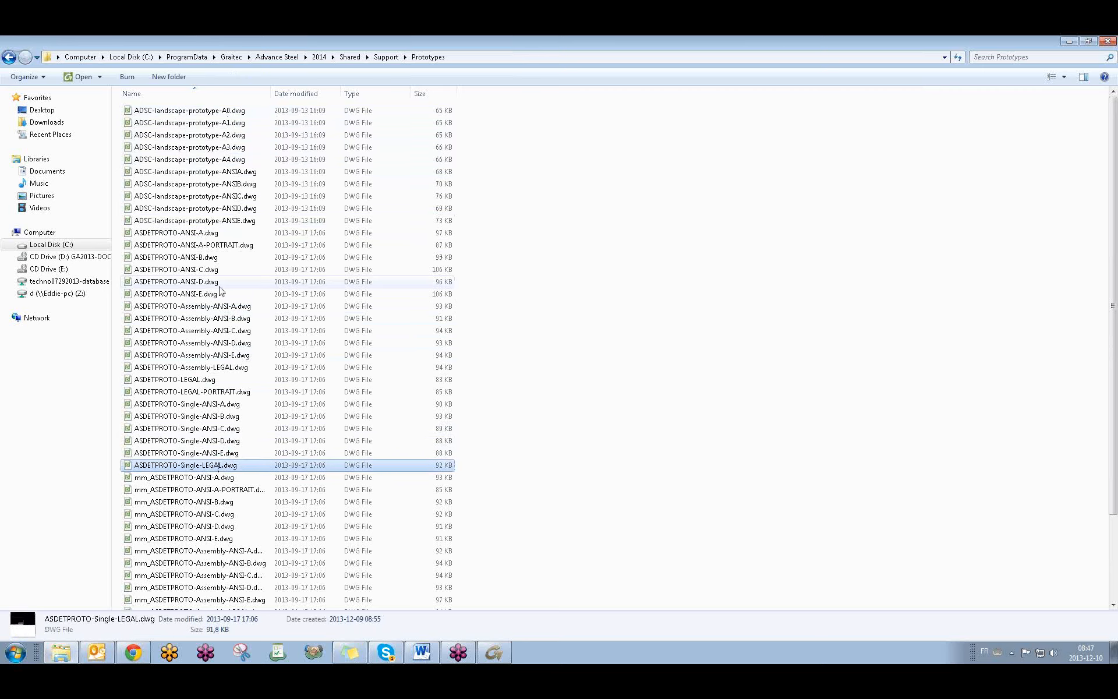
left_click(213, 235)
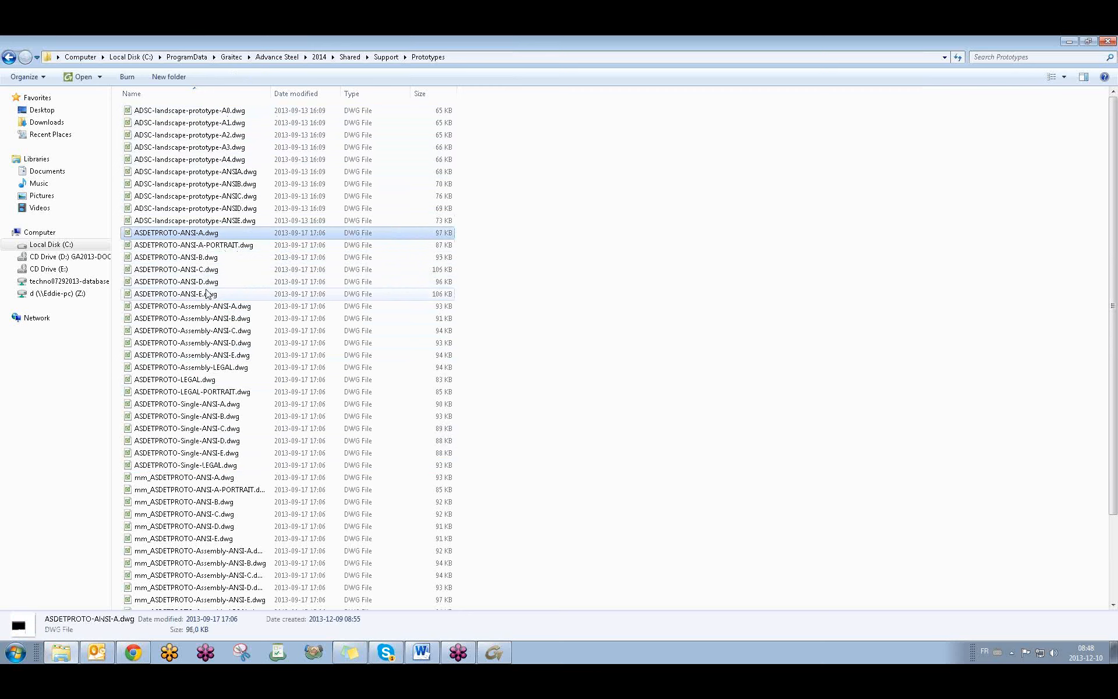
left_click(462, 57)
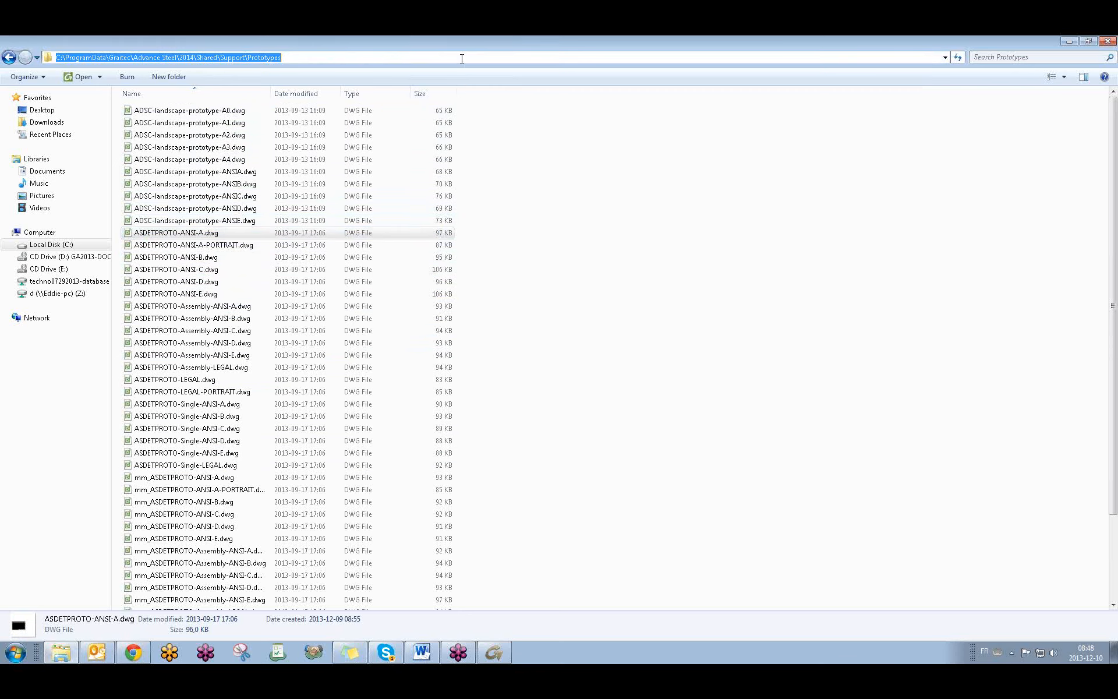
key("Escape")
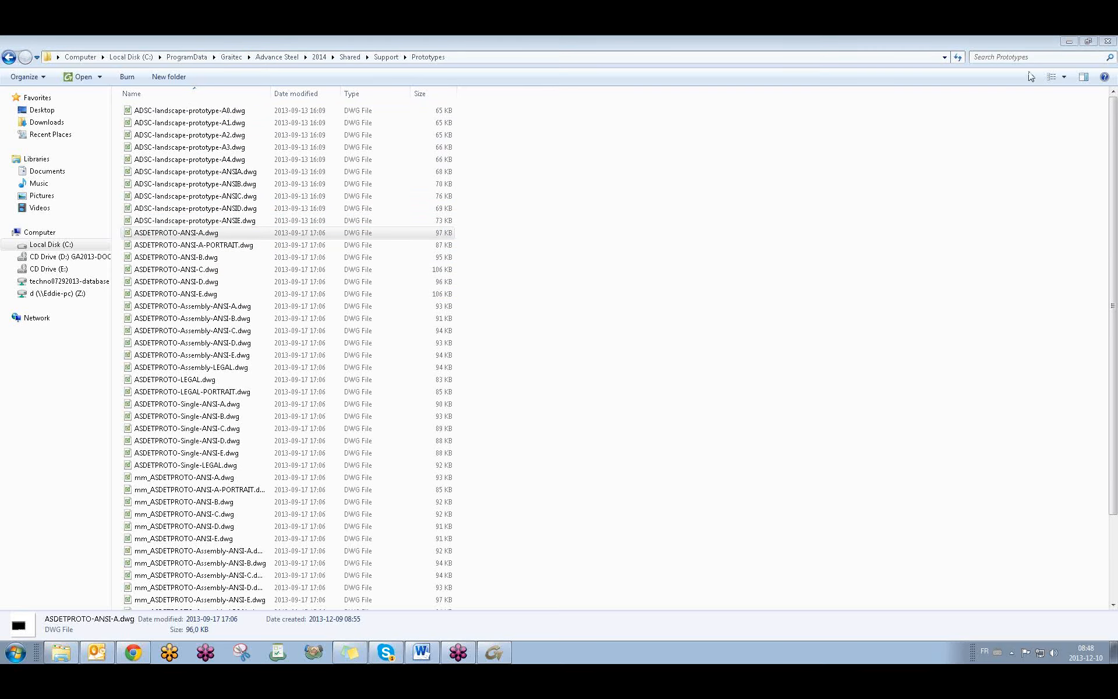
Step: Switch to the prototypes managing document in Word and change the version in the step 1 folder path to 2014
left_click(1069, 42)
left_click(420, 652)
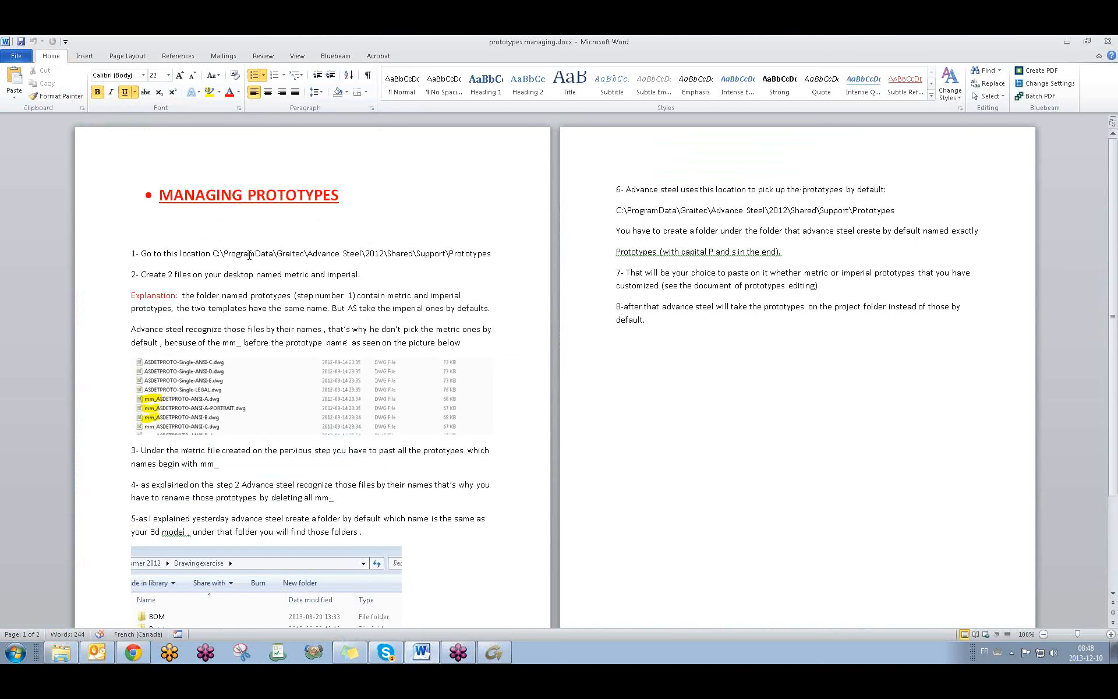
left_click(385, 253)
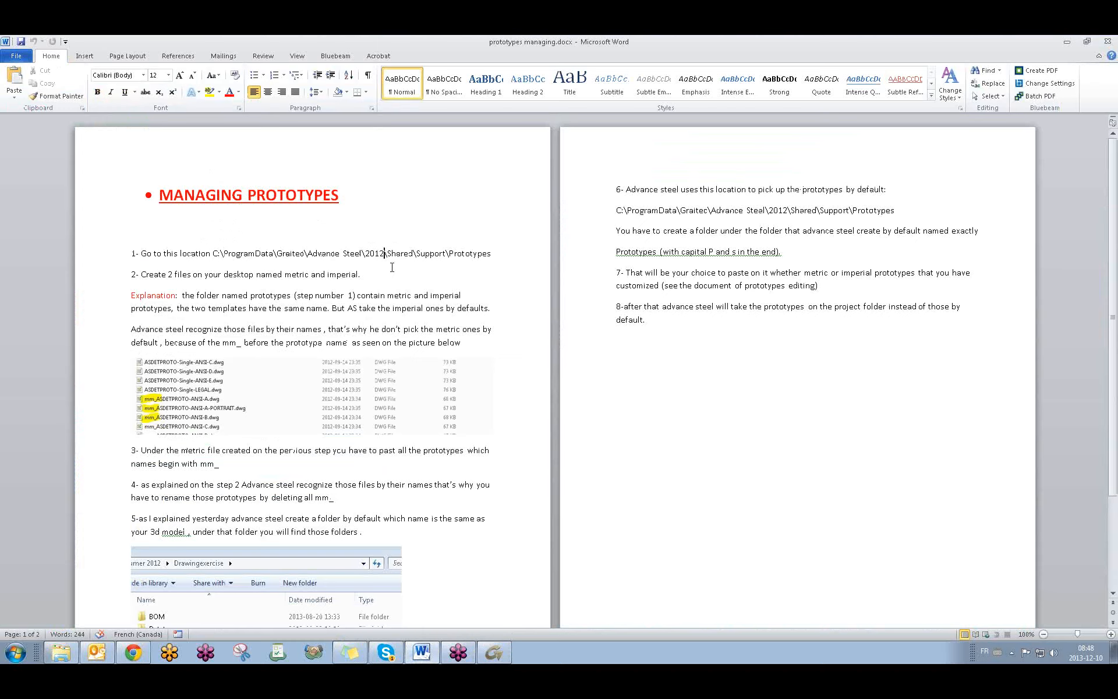
key("BackSpace")
type("4")
left_click(1066, 42)
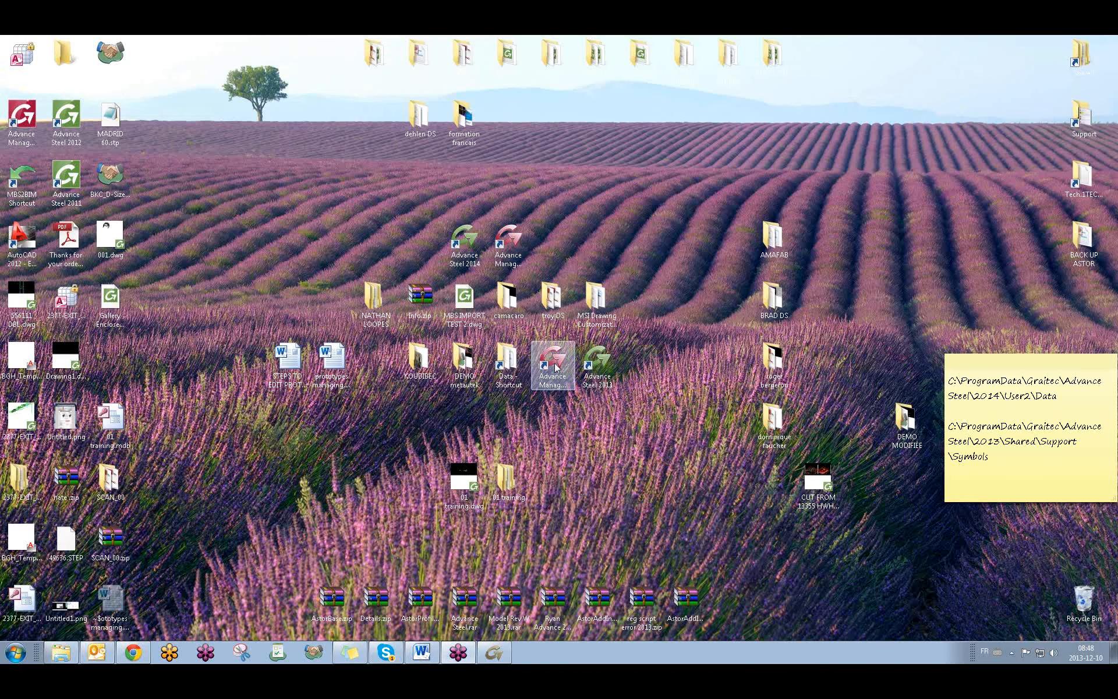
Step: Open the STEPS TO EDIT PROTOTYPES document for a brief look and minimize both Word documents
double_click(285, 374)
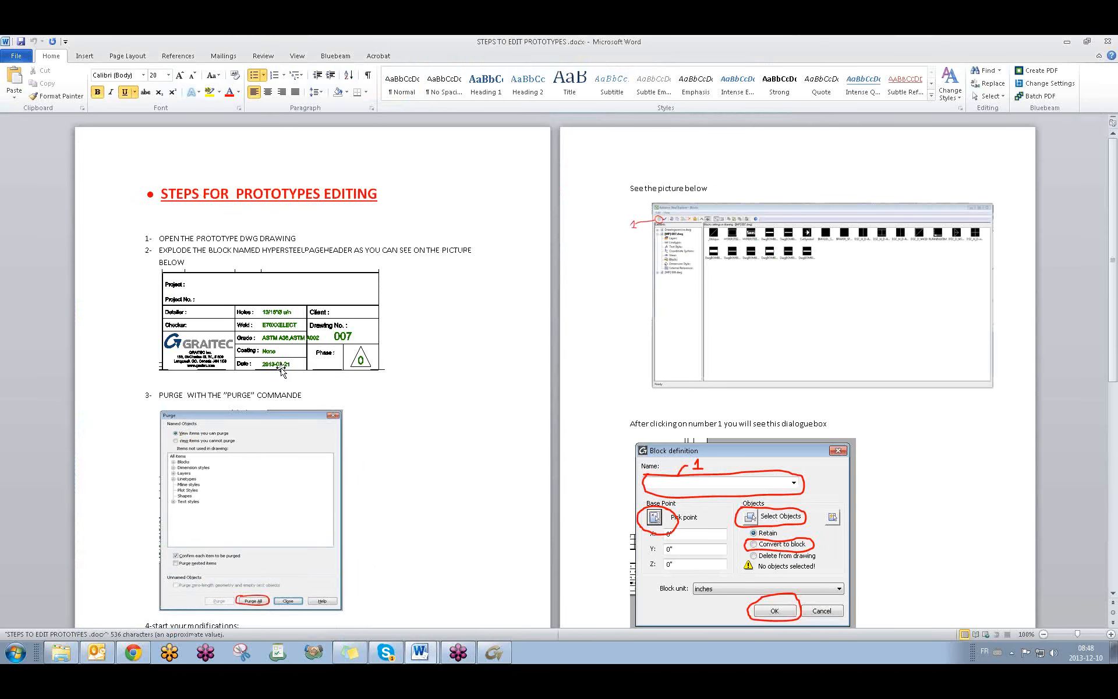
left_click(1067, 42)
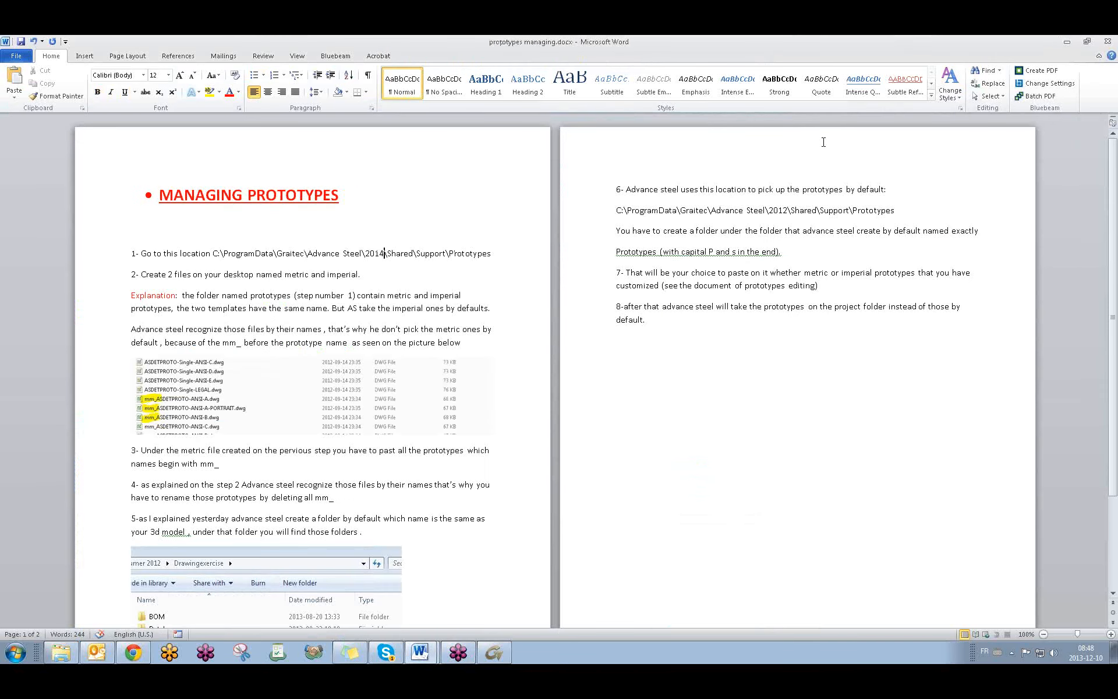
left_click(1067, 42)
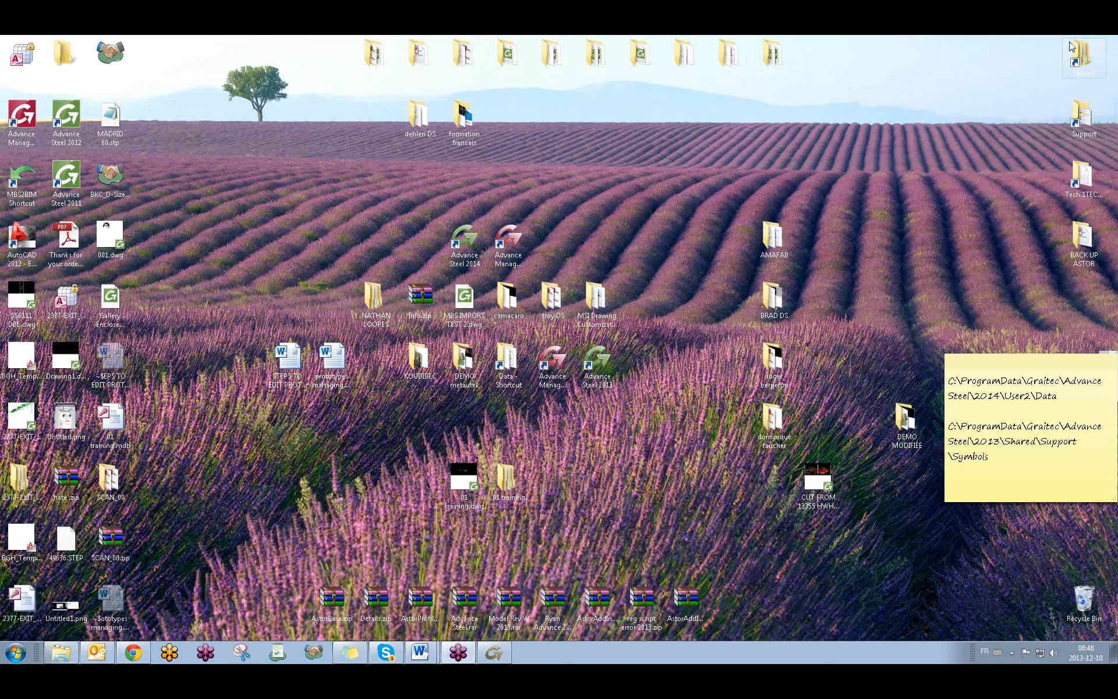
Step: Switch back to Advance Steel and inspect the whole steel structure up close before changing to the Ba005 sheet drawing
left_click(494, 652)
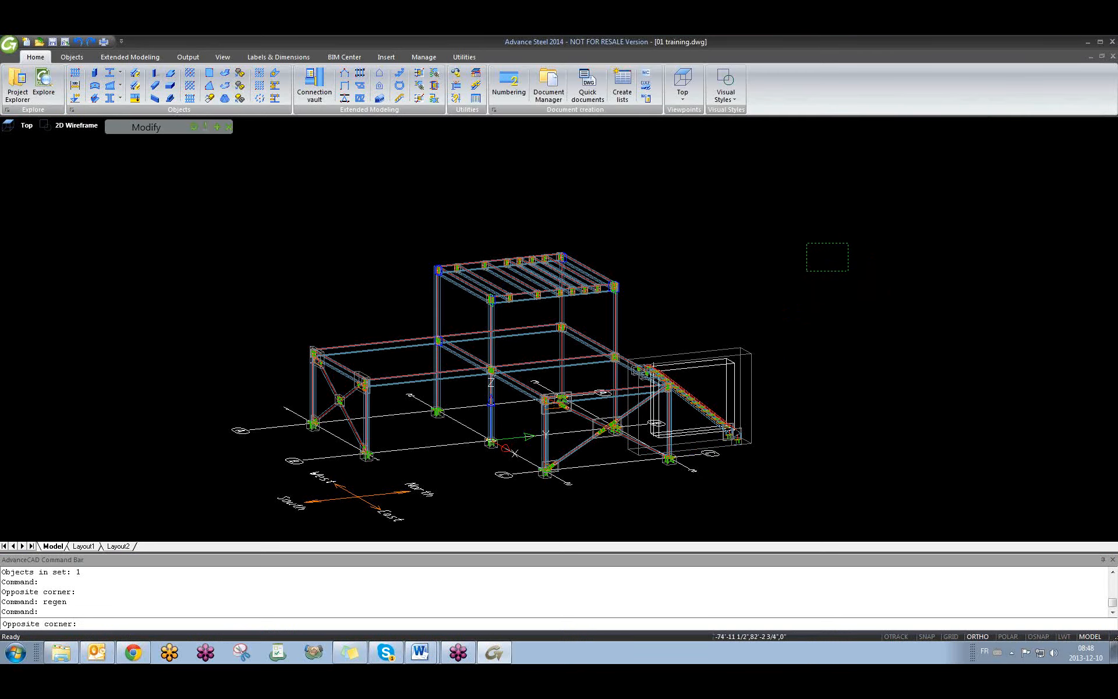
left_click(805, 267)
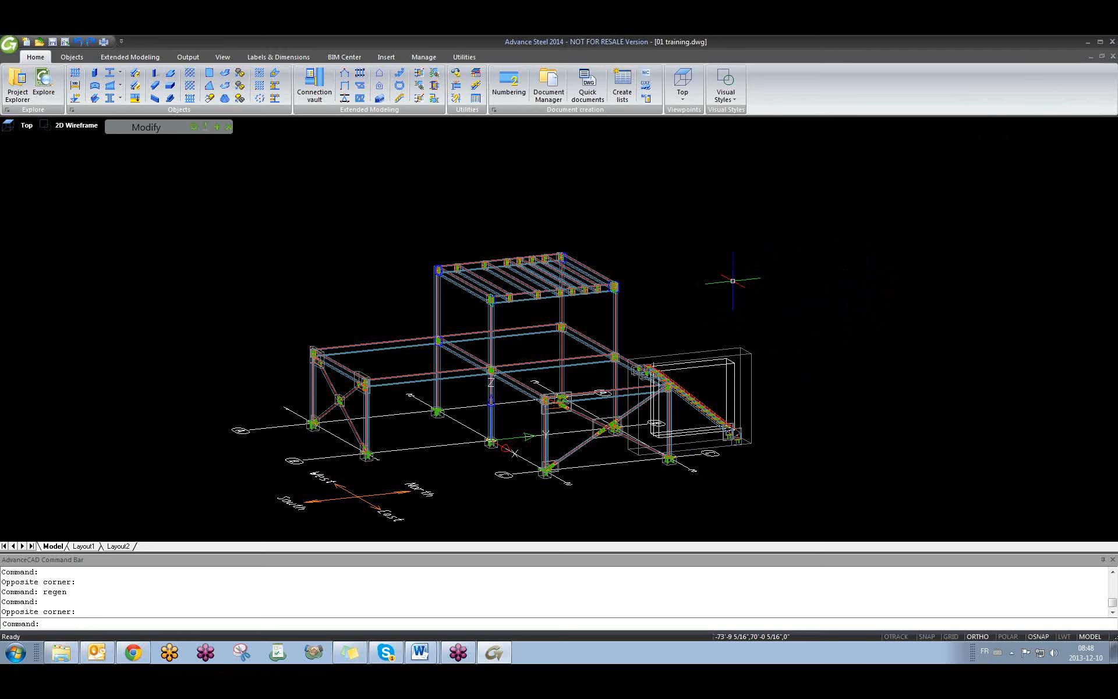
middle_click_drag(730, 273, 761, 292, "shift")
scroll(645, 310, "up", 3)
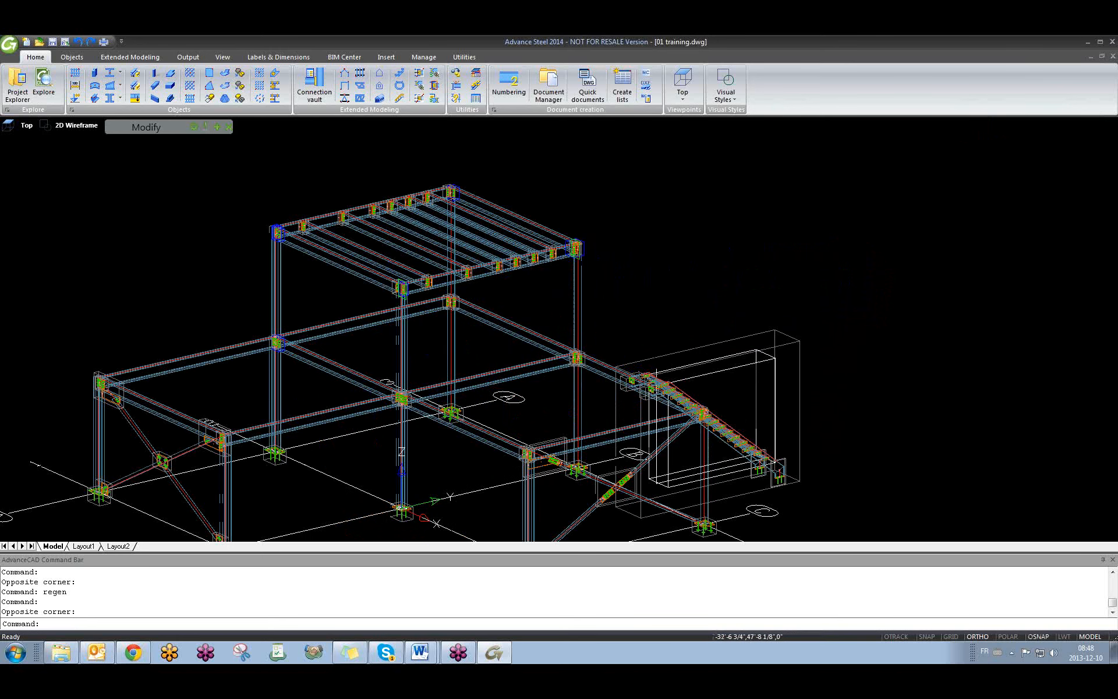
middle_click_drag(613, 329, 693, 272)
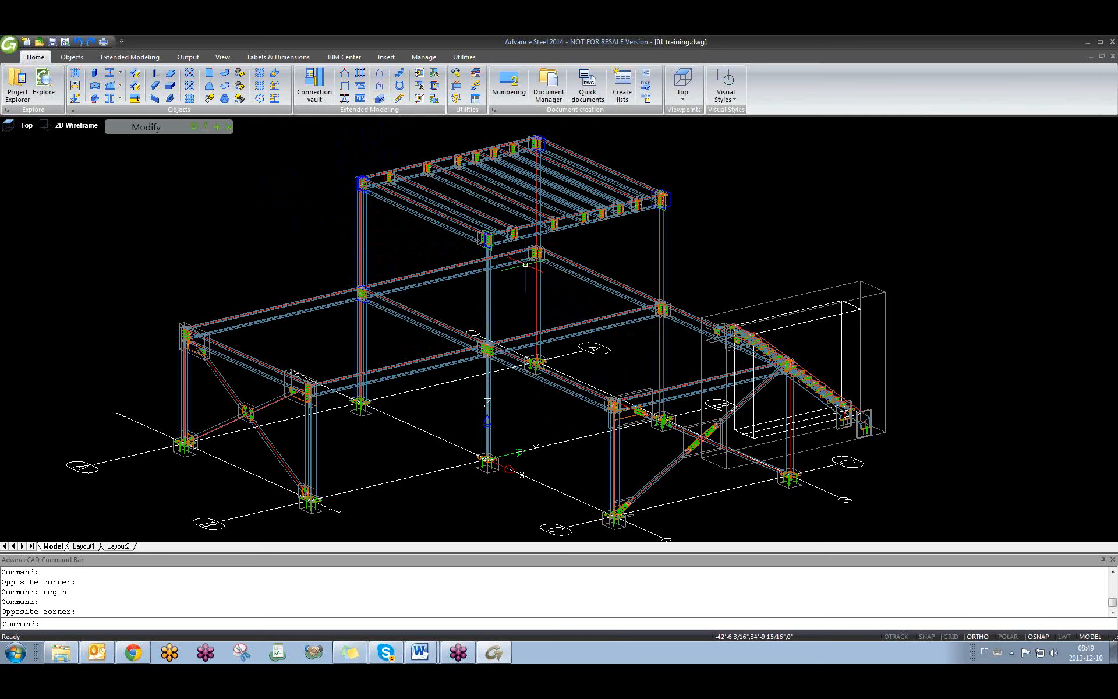
key("ctrl+Tab")
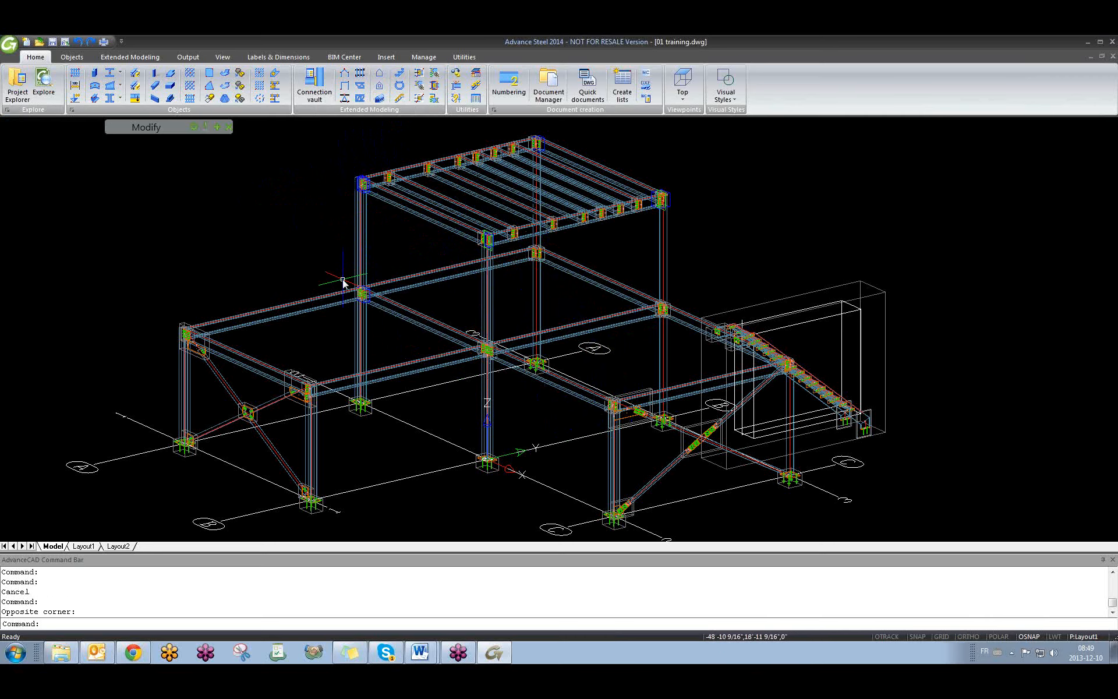
Step: Inspect the beam elevation and overall length dimension on the Ba005 sheet up close and return to the 01 training model
scroll(281, 219, "up", 6)
scroll(644, 392, "down", 2)
left_click(786, 400)
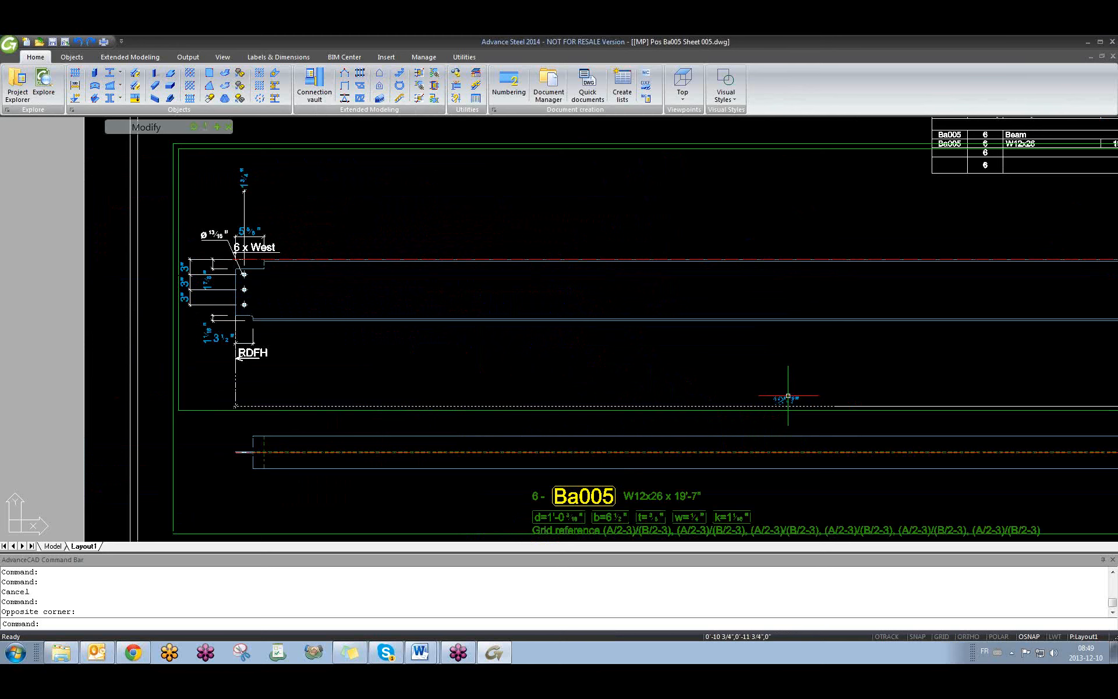
key("Escape")
scroll(596, 394, "down", 4)
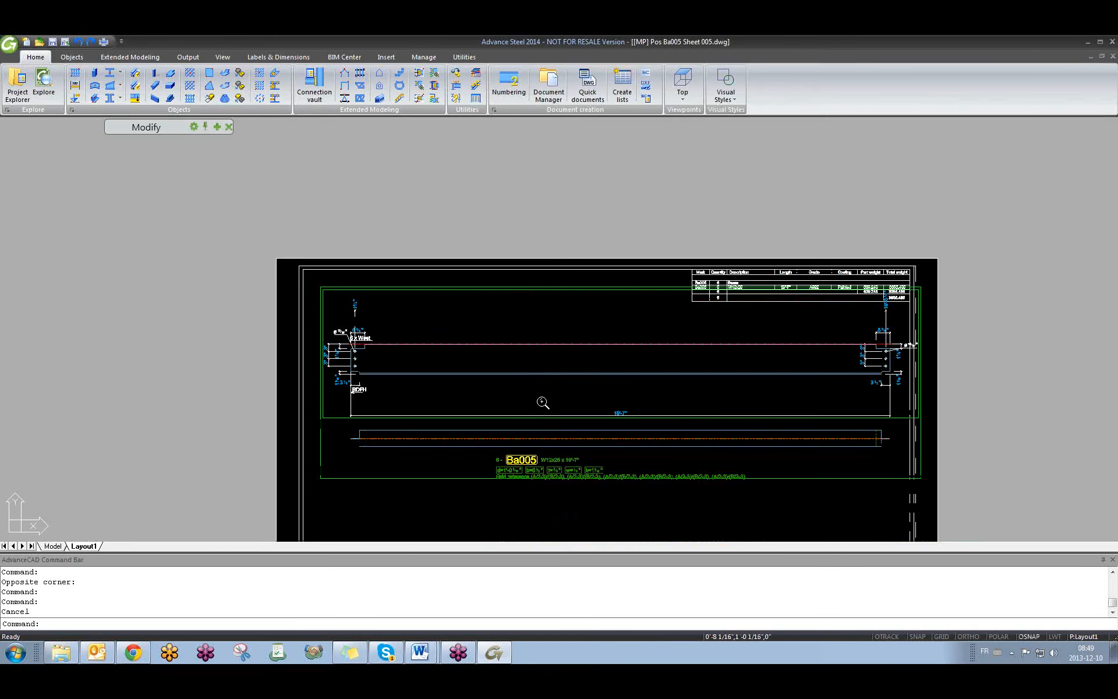
key("ctrl+Tab")
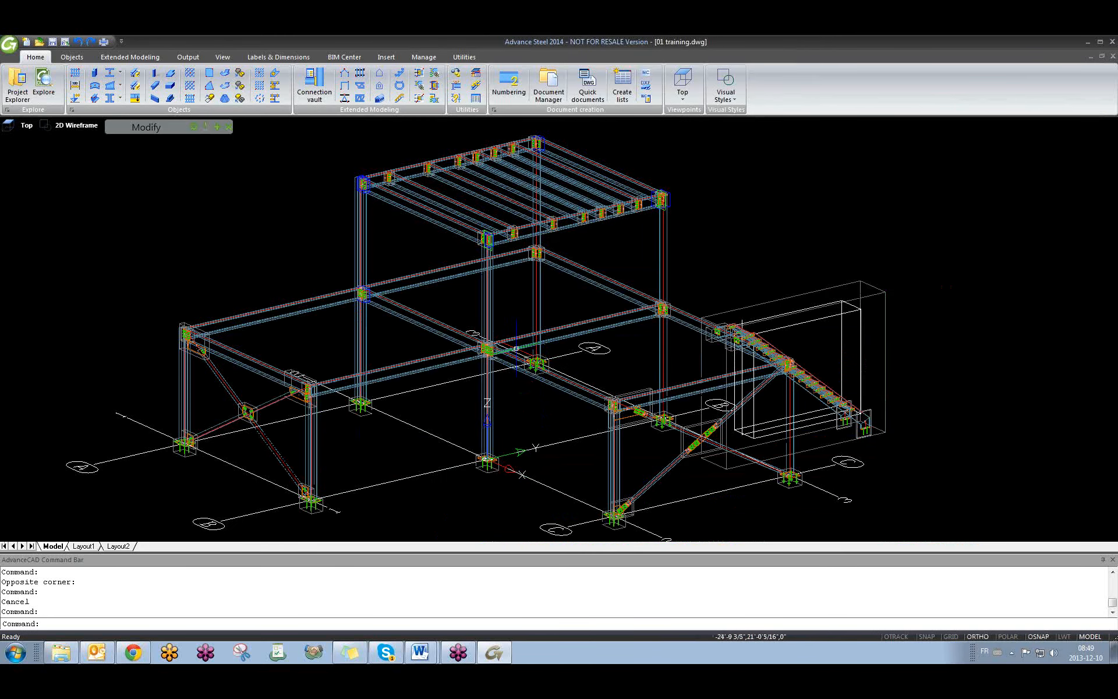
middle_click_drag(515, 354, 519, 367)
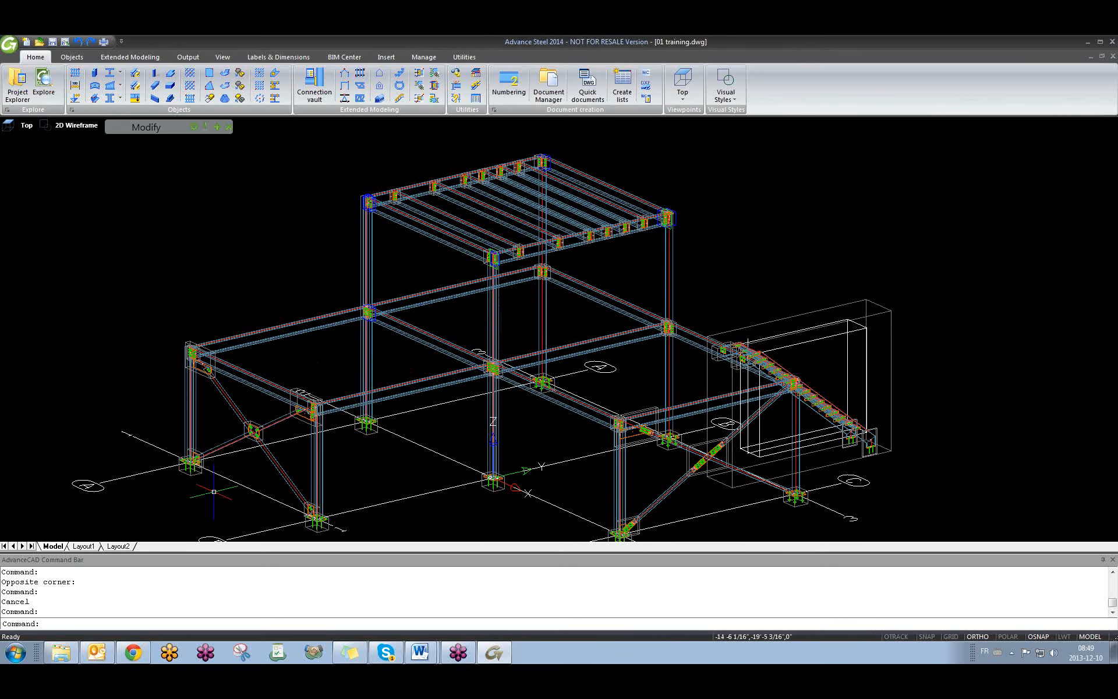
Step: Switch to the Prototypes folder for a brief look and return to the 01 training model in Advance Steel
left_click(63, 655)
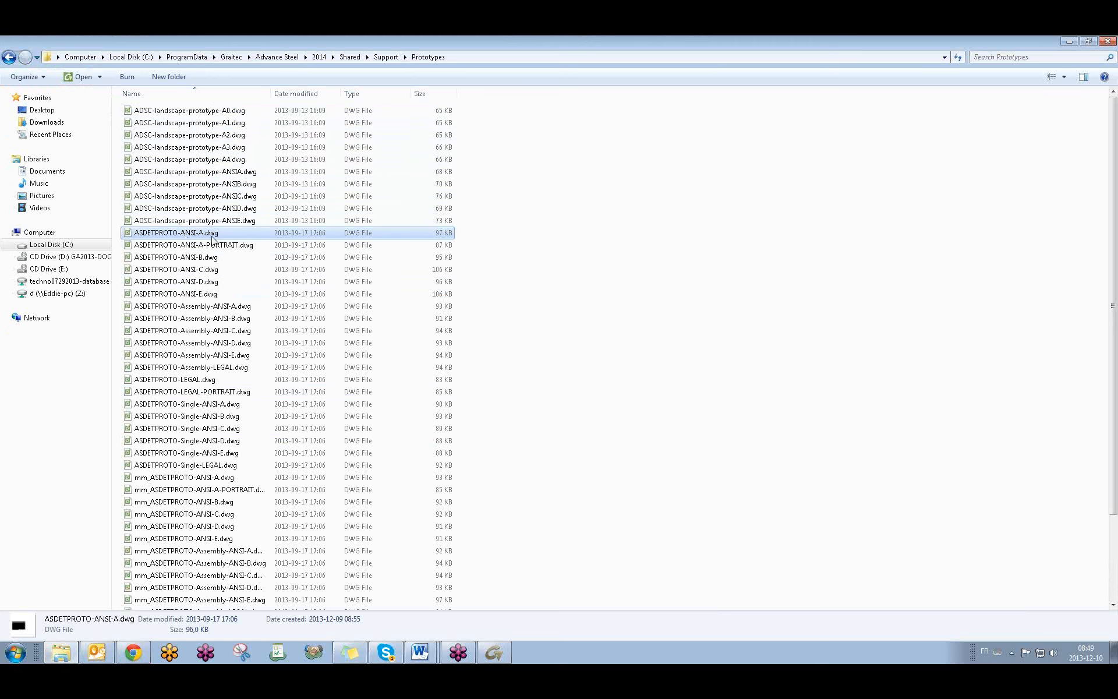
left_click(1068, 41)
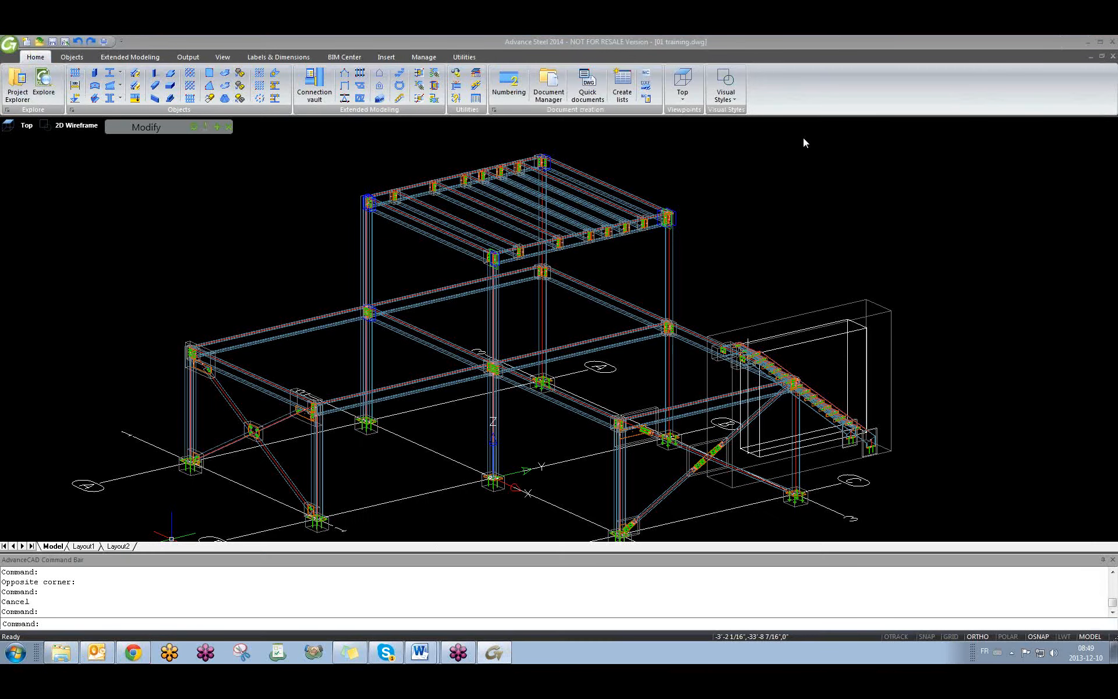
left_click(723, 238)
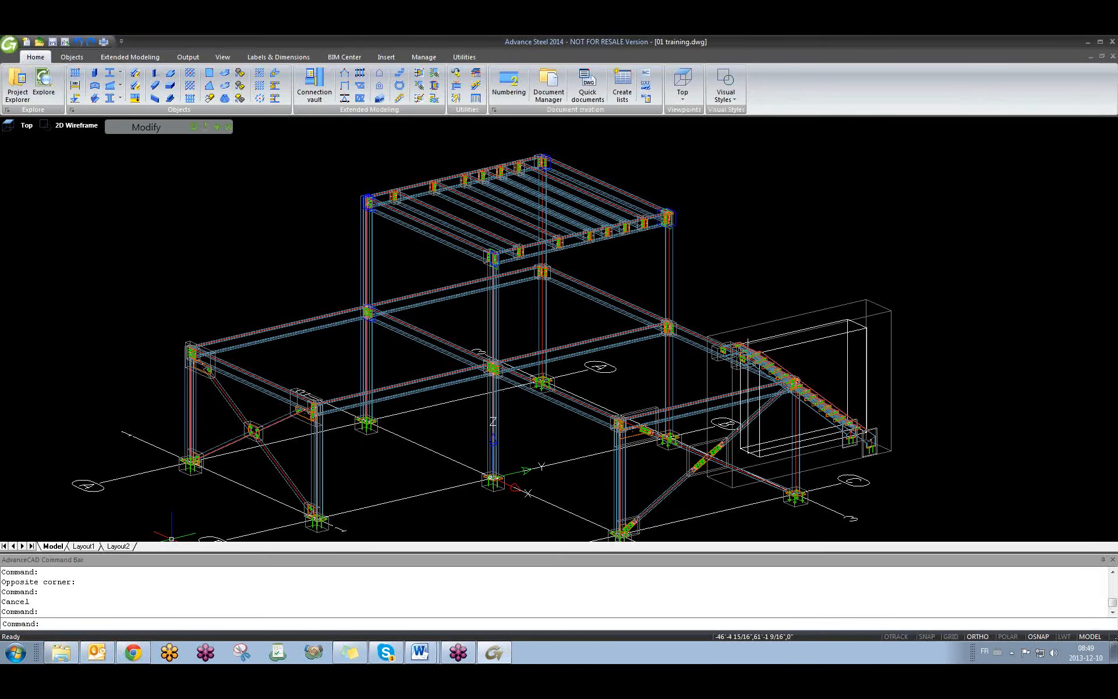
left_click(723, 238)
Step: Change to the Ba005 sheet drawing and view its full layout from the parts list to the title block
key("ctrl+Tab")
scroll(549, 369, "down", 3)
mouse_move(577, 387)
middle_mouse_down()
mouse_move(542, 319)
mouse_move(571, 307)
middle_mouse_up()
scroll(474, 321, "up", 2)
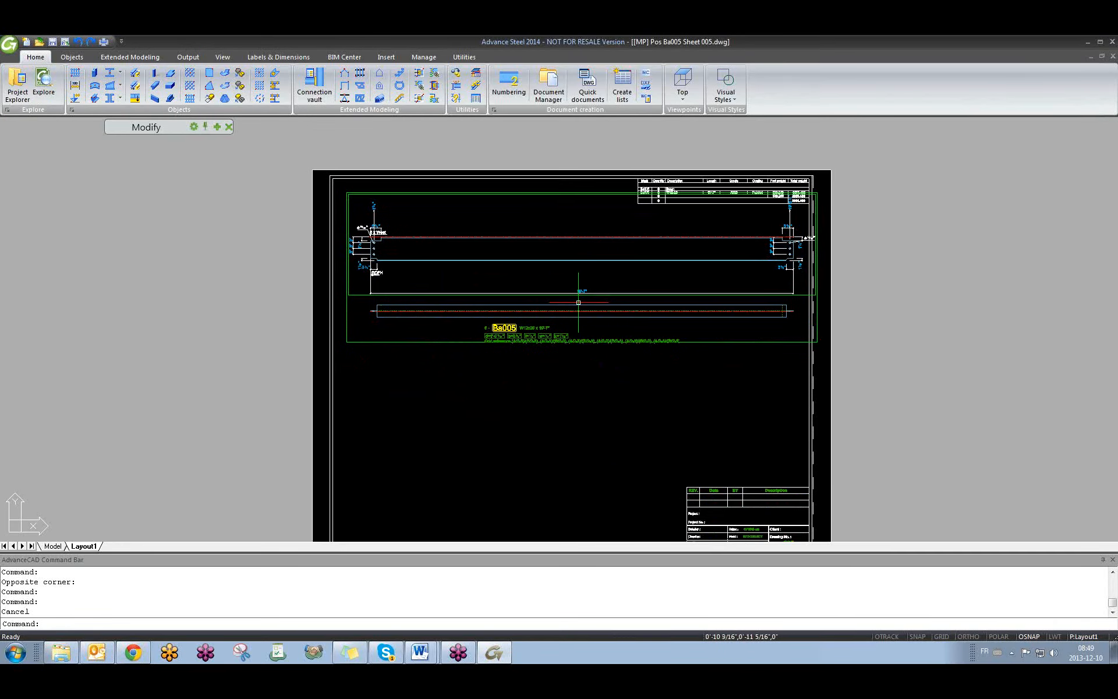
middle_click_drag(606, 348, 592, 314)
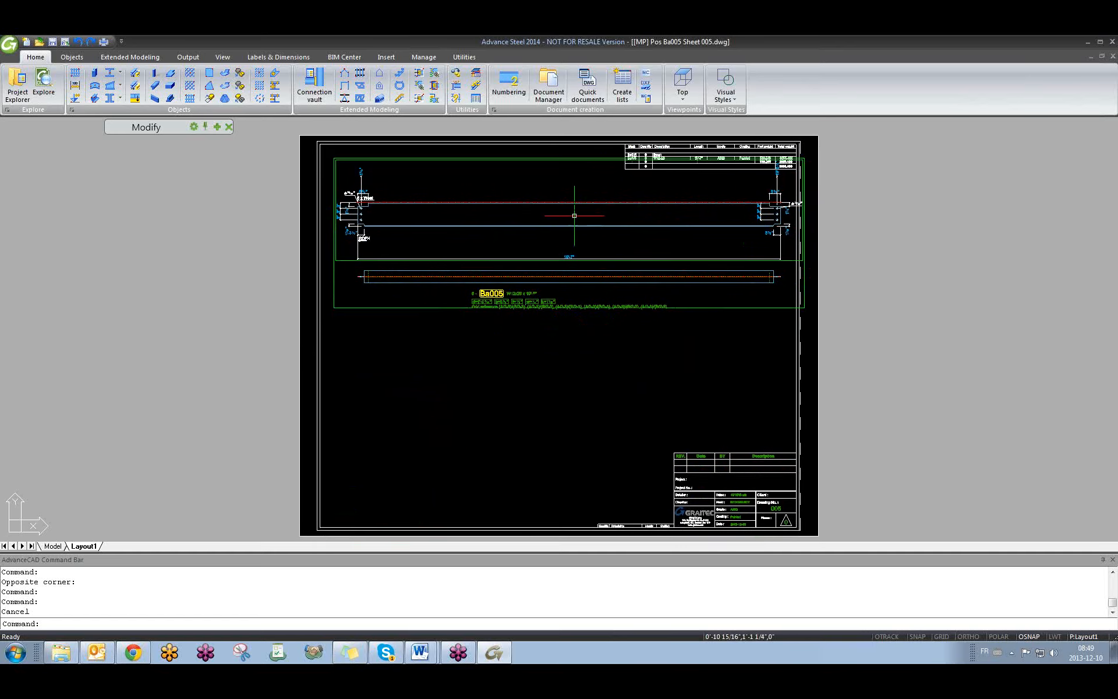
middle_click_drag(602, 282, 597, 296)
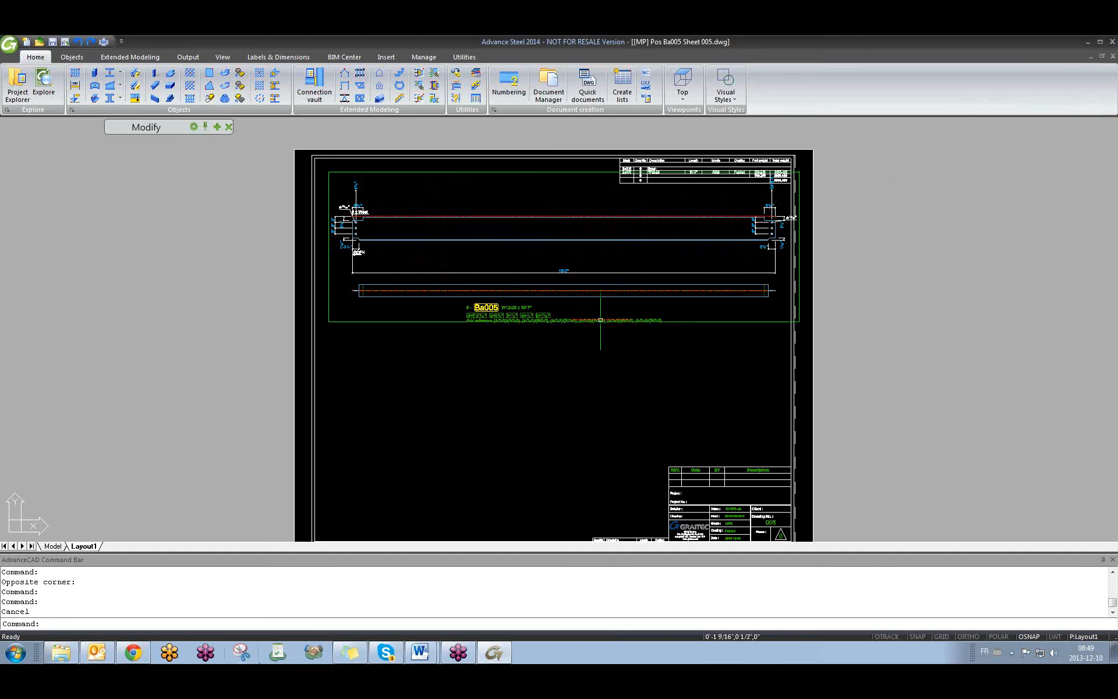
Step: Highlight the ASDETPROTO ANSI, Assembly and Single prototype groups in the Prototypes folder one after another and return to the Ba005 sheet in Advance Steel
left_click(65, 655)
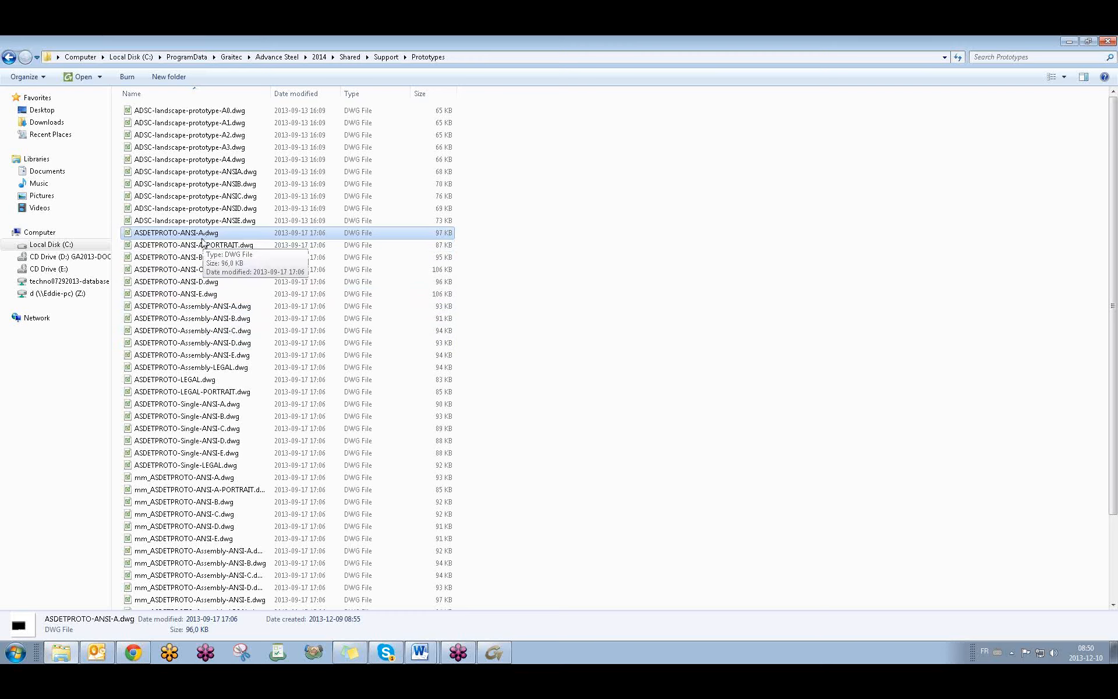
left_click(202, 295, "shift")
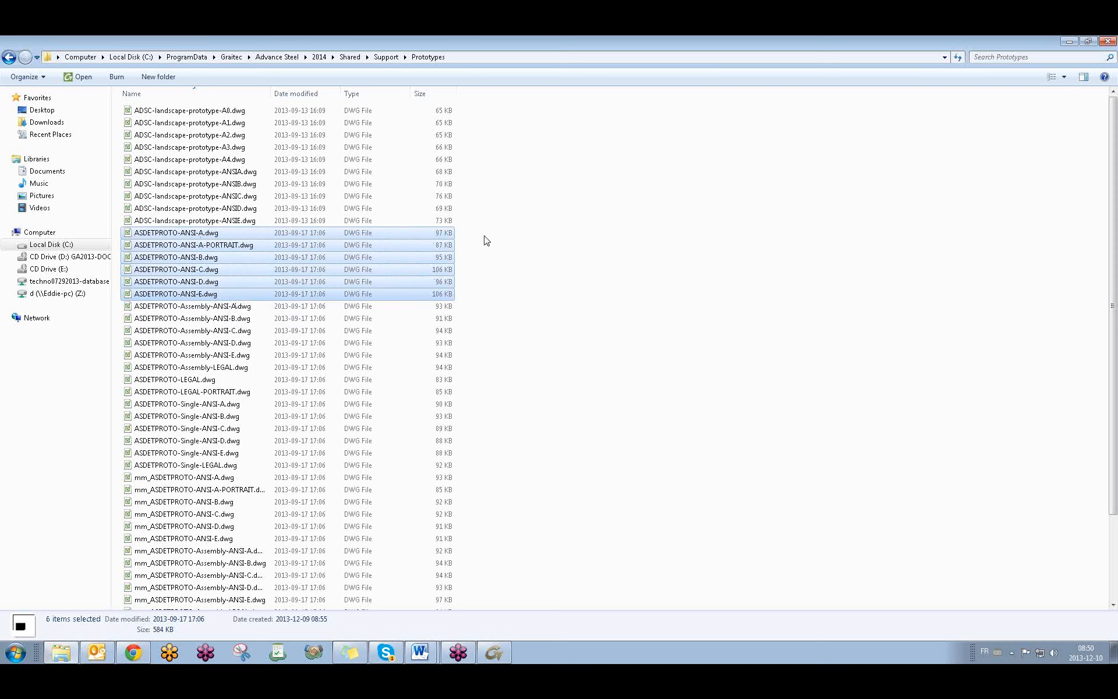
left_click(467, 313)
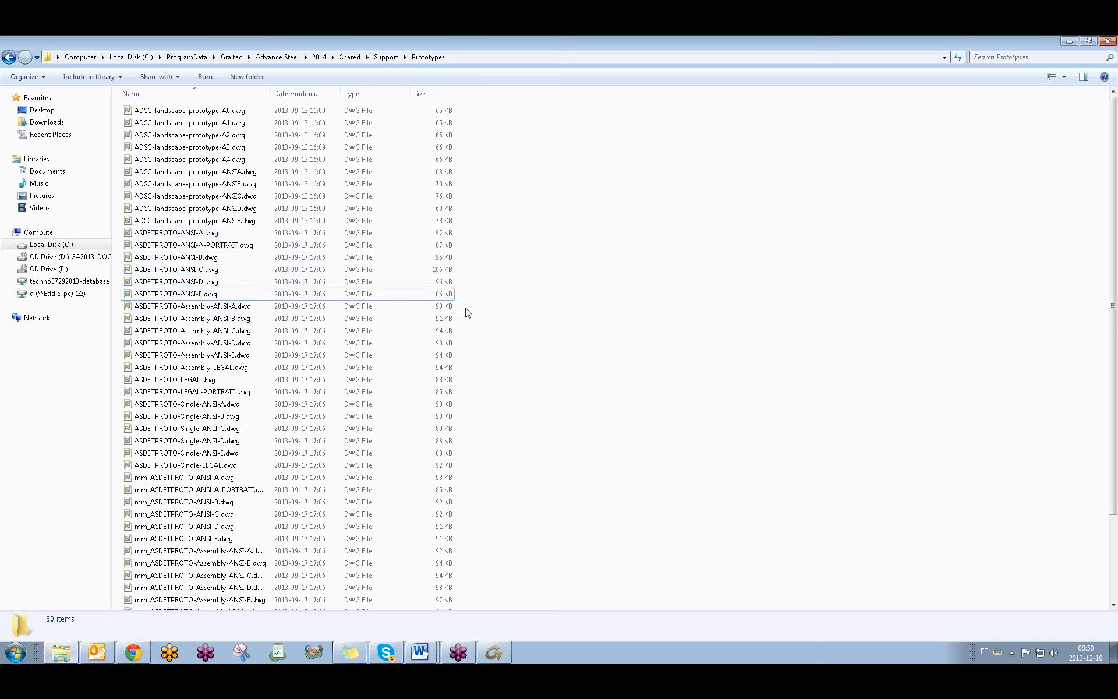
left_click_drag(468, 312, 448, 373)
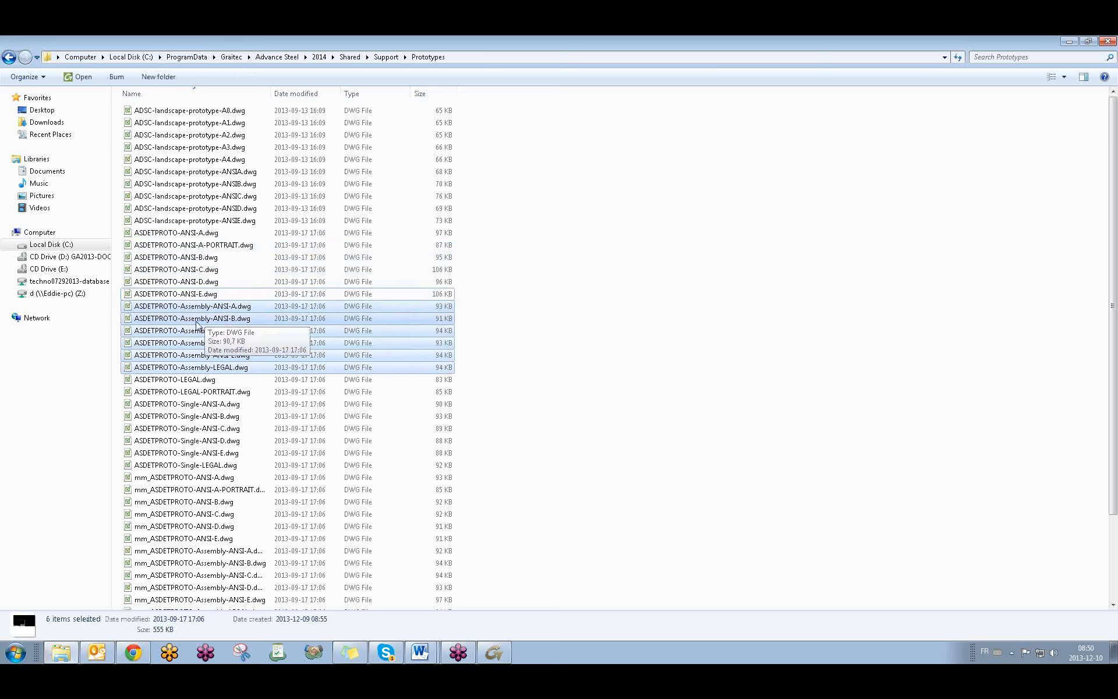
left_click(562, 387)
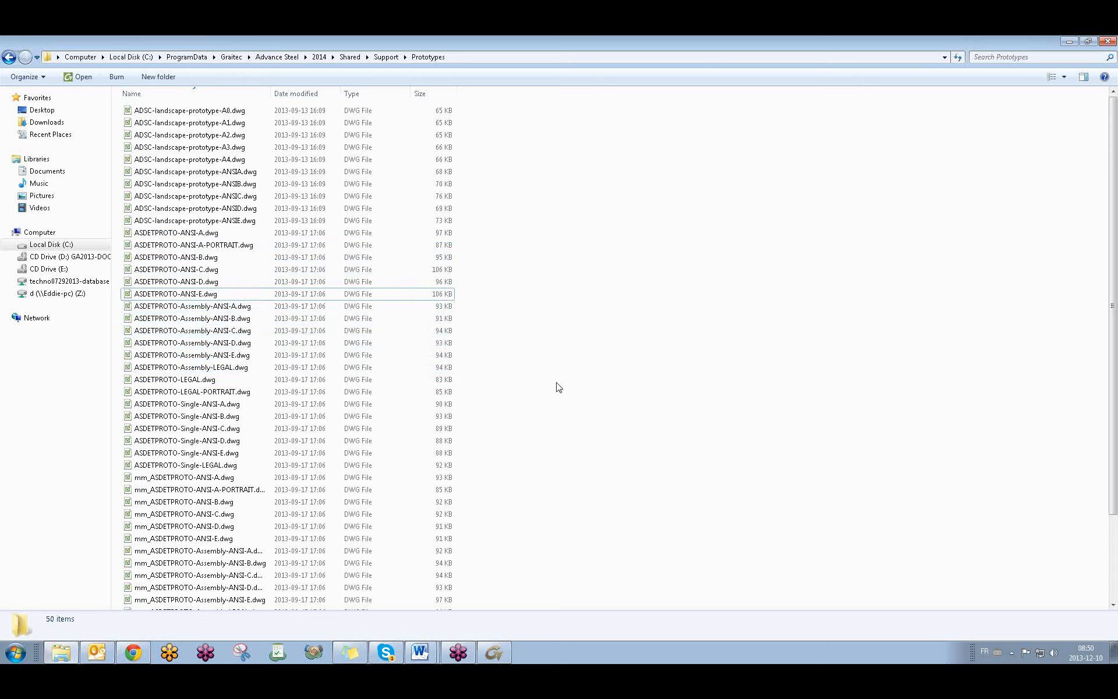
left_click_drag(466, 380, 418, 467)
left_click(464, 398)
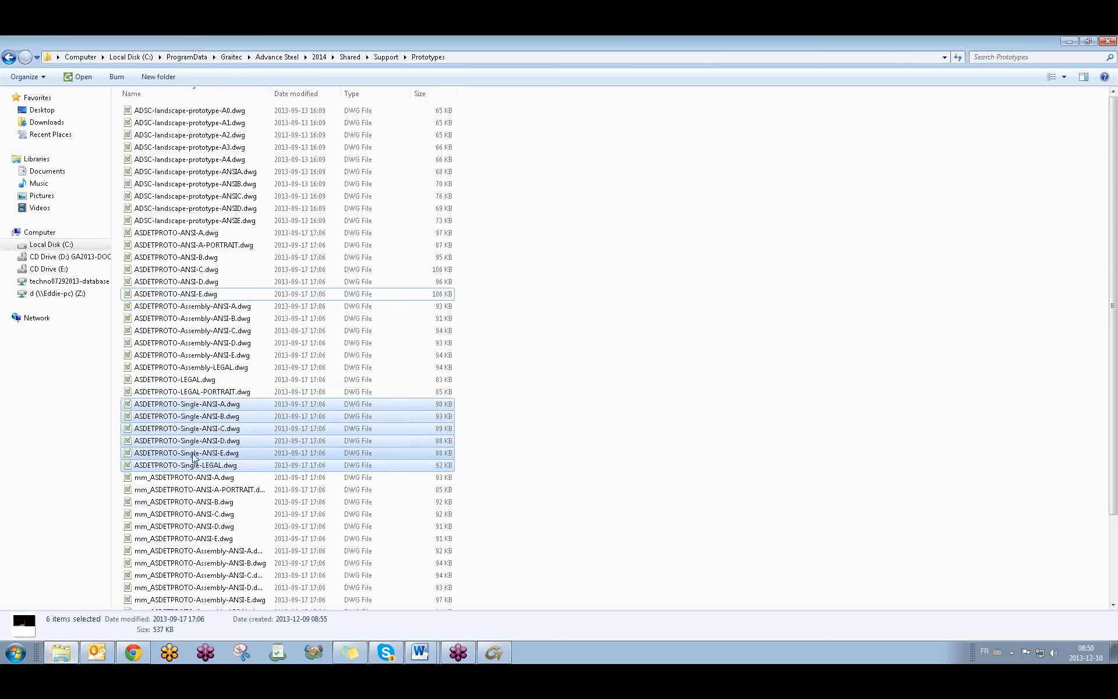
left_click(593, 335)
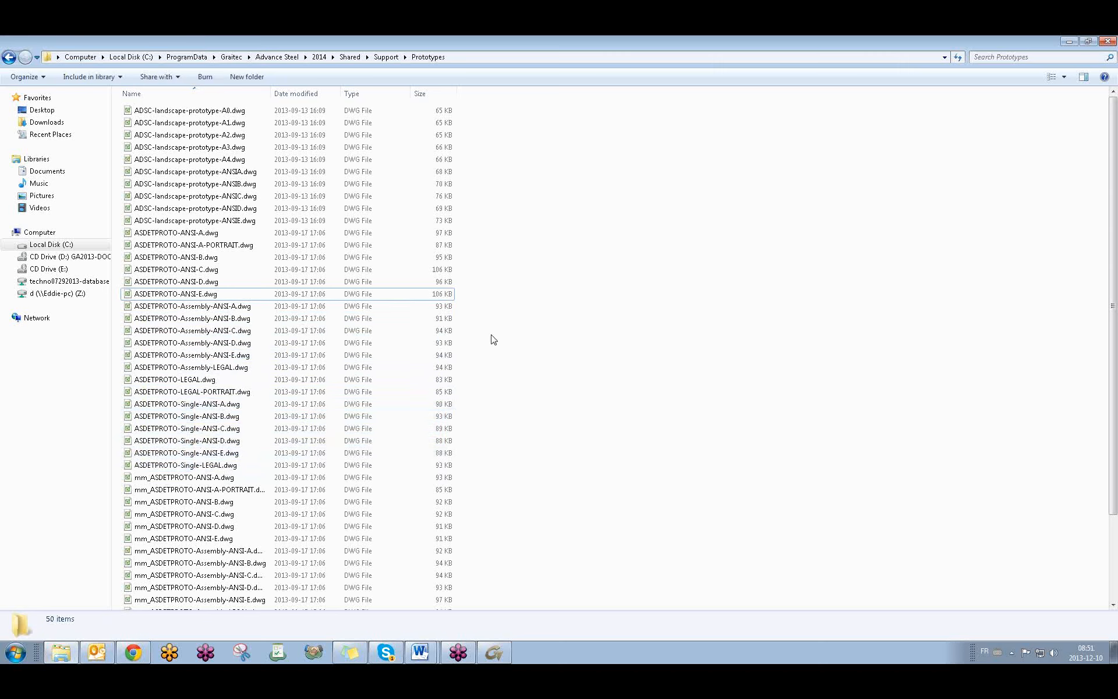
left_click(1075, 45)
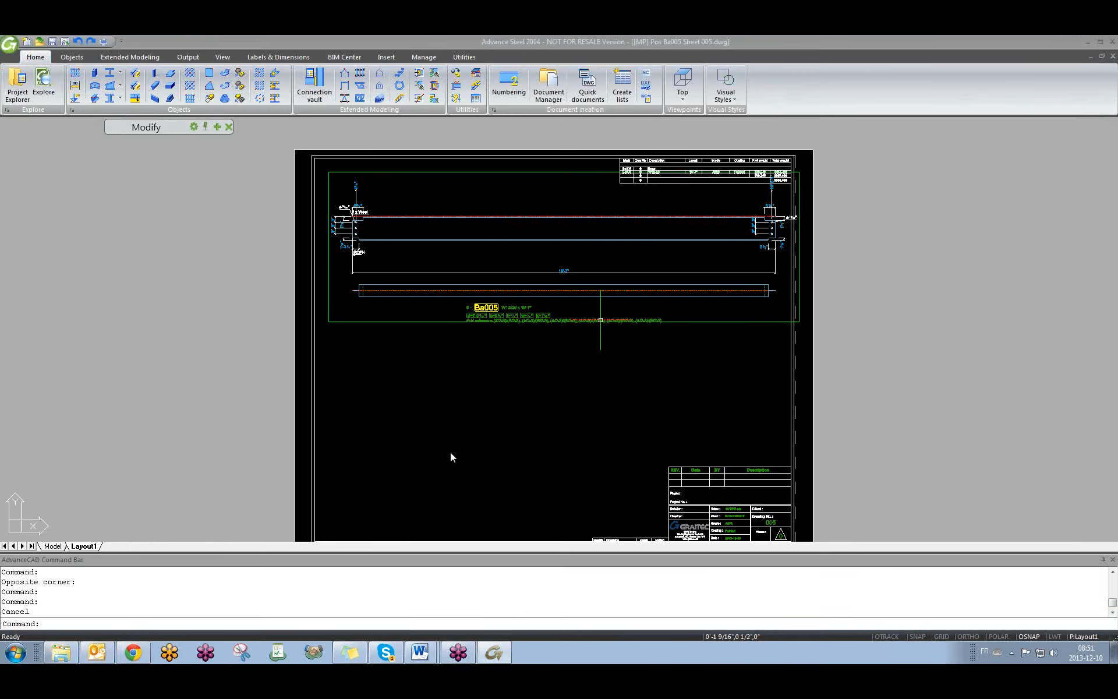
middle_click_drag(530, 409, 546, 399)
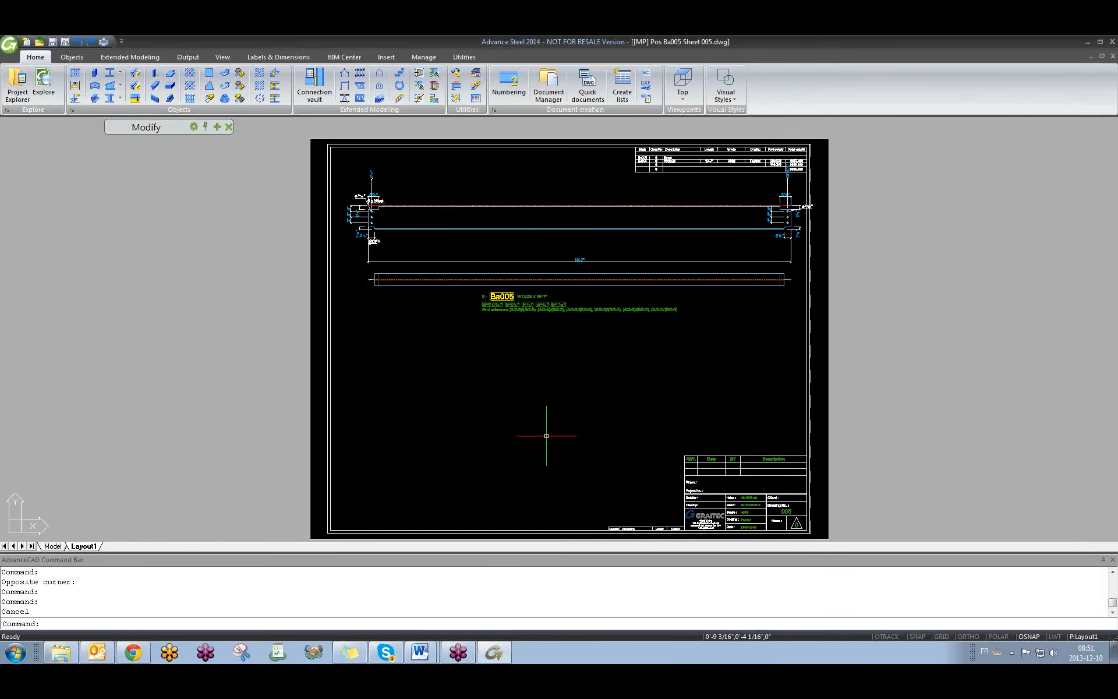
Step: Open ASDETPROTO-Assembly-ANSI-C.dwg from the Prototypes folder in Advance Steel
left_click(75, 655)
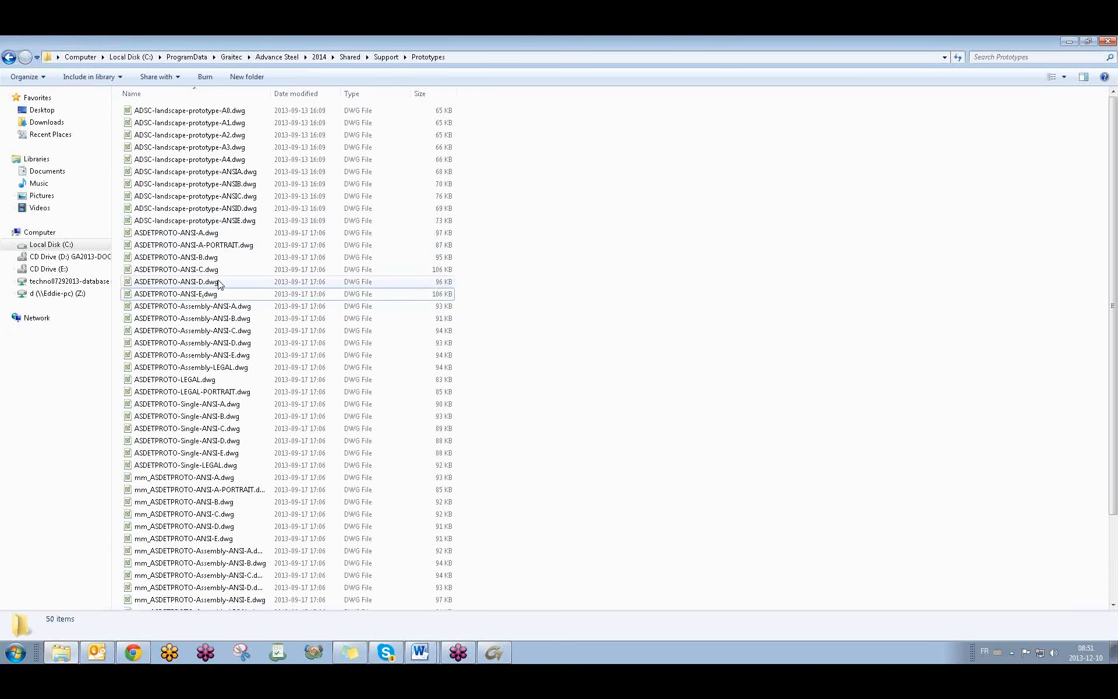
left_click(249, 331)
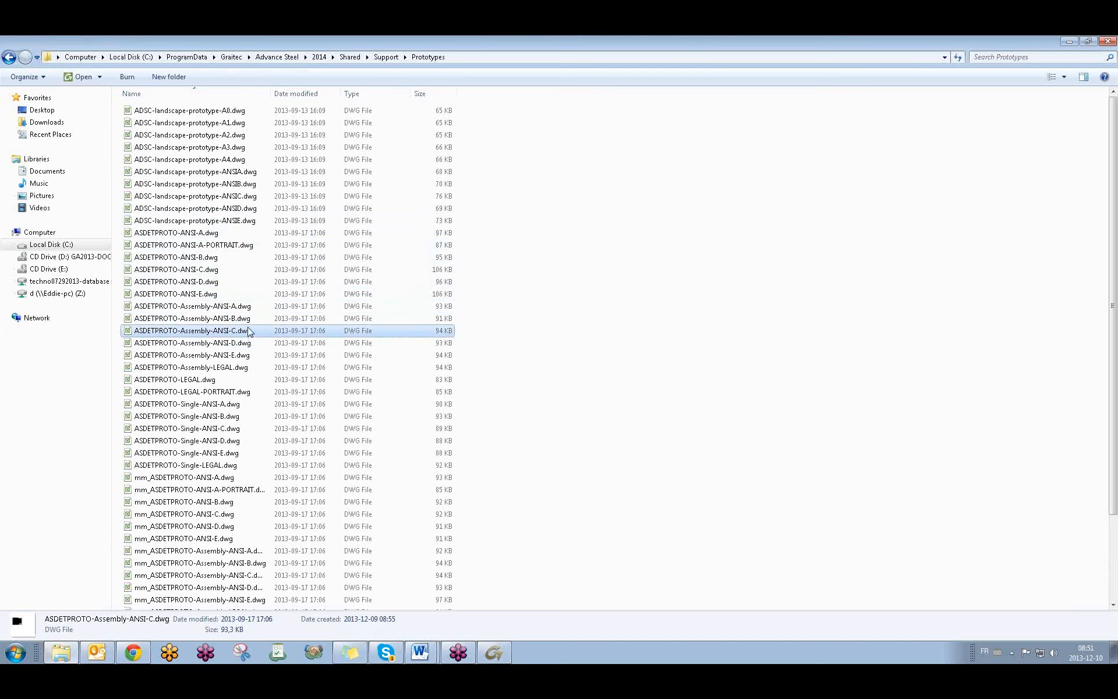
left_click(1088, 42)
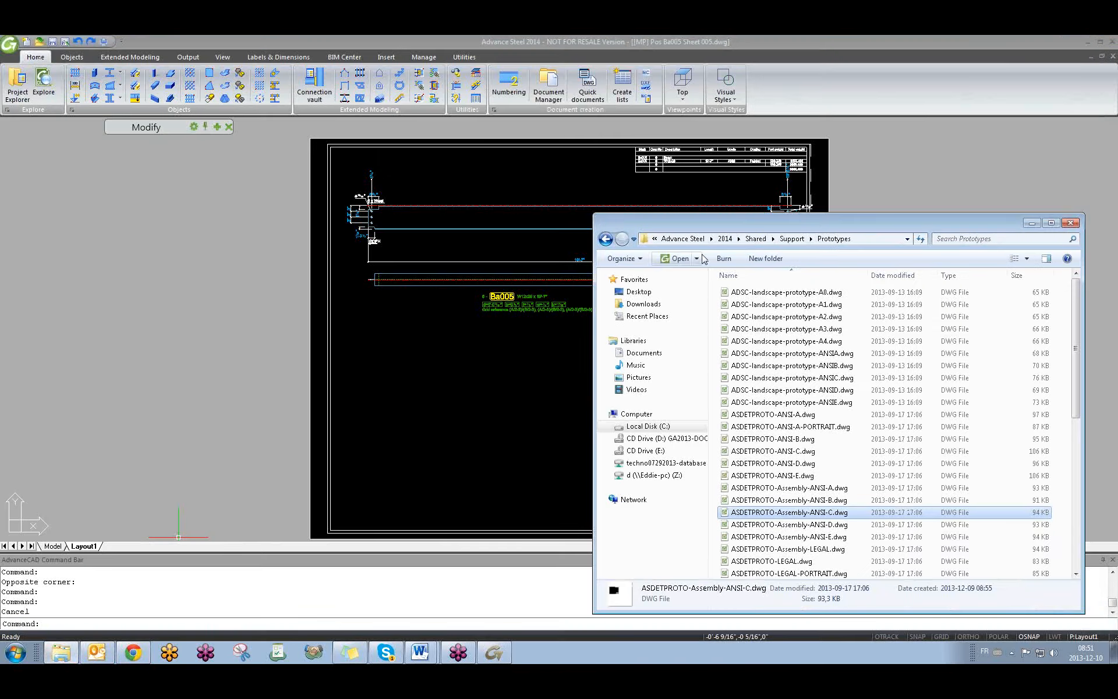
mouse_move(800, 515)
left_mouse_down()
mouse_move(768, 490)
mouse_move(472, 435)
left_mouse_up()
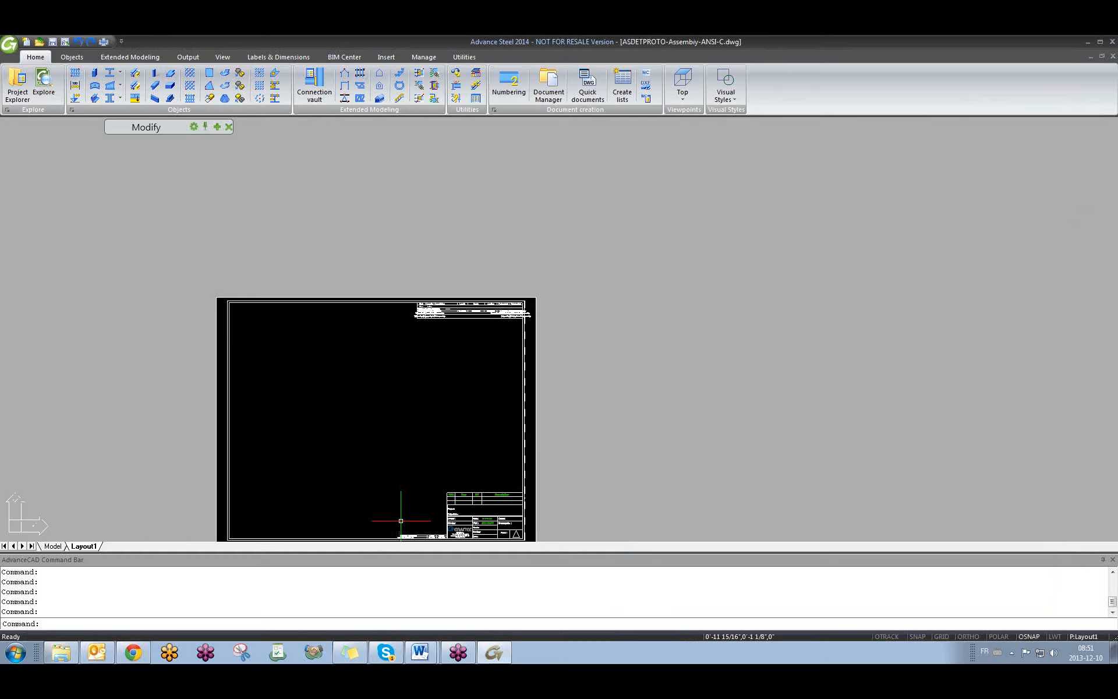
Step: Examine the layout of the ANSI-C assembly prototype, including its title block and the parts list with its placeholder fields
scroll(422, 446, "up", 3)
middle_click_drag(396, 401, 444, 412)
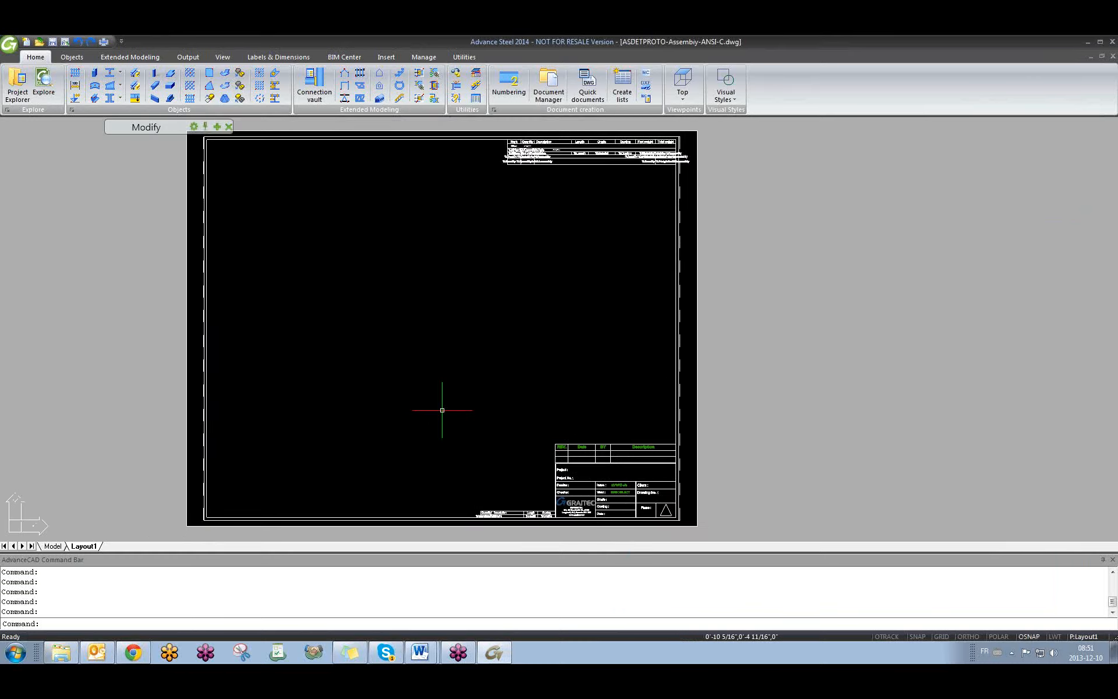
scroll(571, 471, "up", 2)
middle_click_drag(595, 502, 610, 396)
scroll(614, 417, "down", 2)
middle_click_drag(508, 382, 662, 512)
scroll(661, 512, "down", 2)
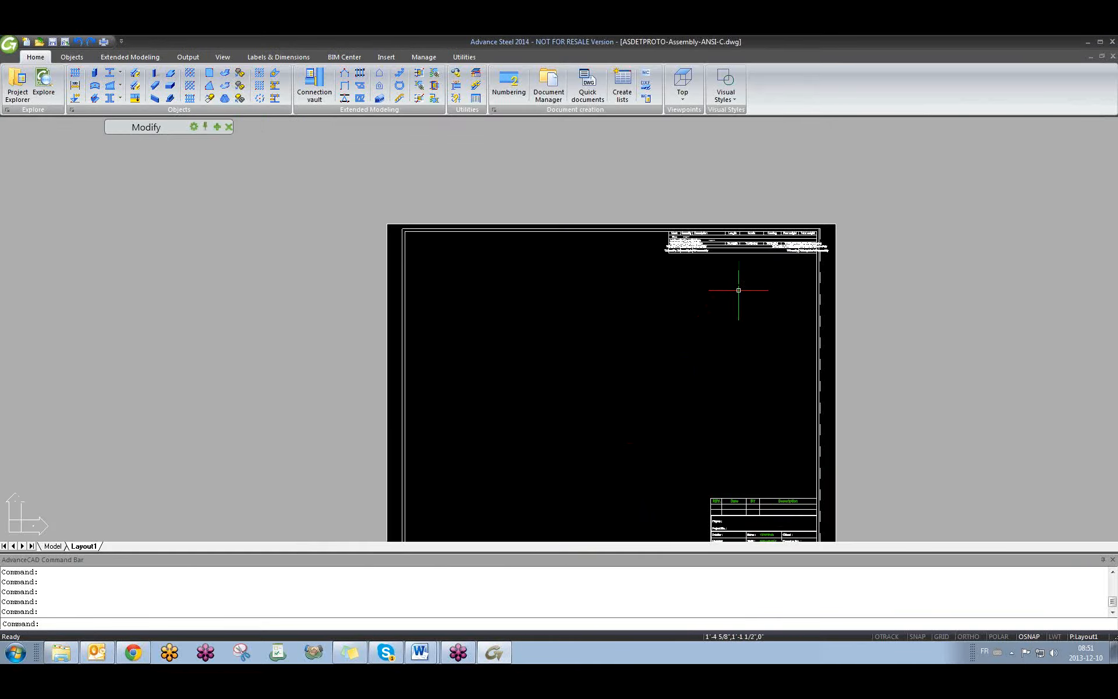
scroll(716, 256, "up", 8)
scroll(646, 212, "down", 8)
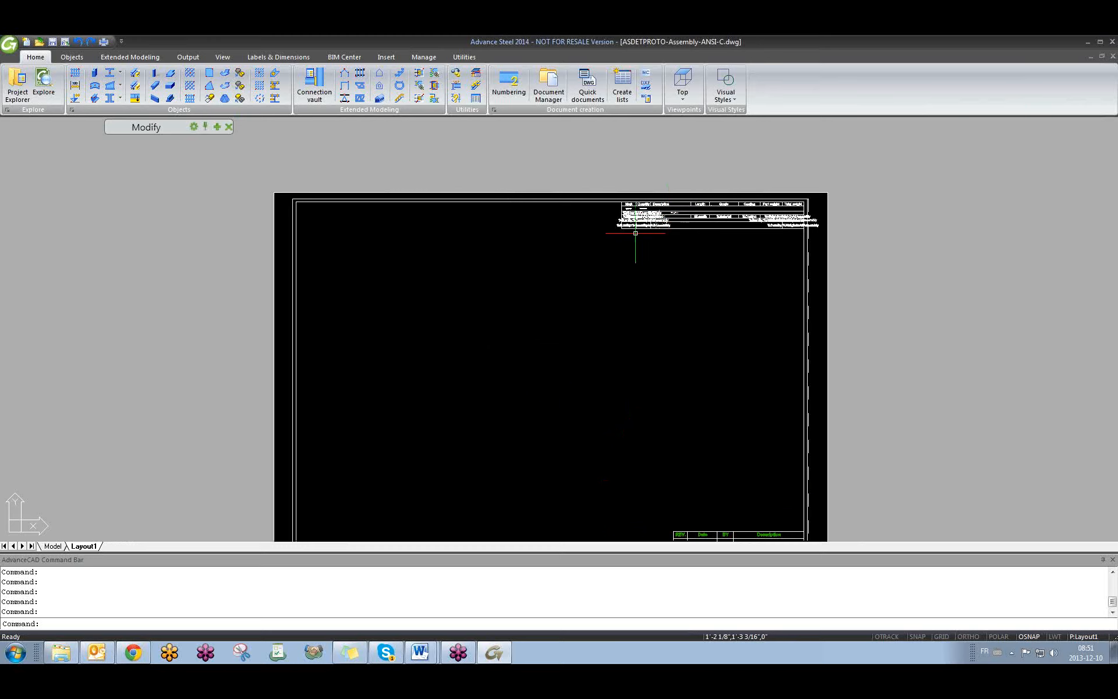
Step: Inspect the prototype's title block up close, selecting it to show that it is a single block and clearing the selection
scroll(544, 275, "up", 2)
scroll(692, 528, "up", 8)
middle_click_drag(754, 502, 514, 418)
scroll(552, 406, "down", 2)
scroll(699, 419, "up", 2)
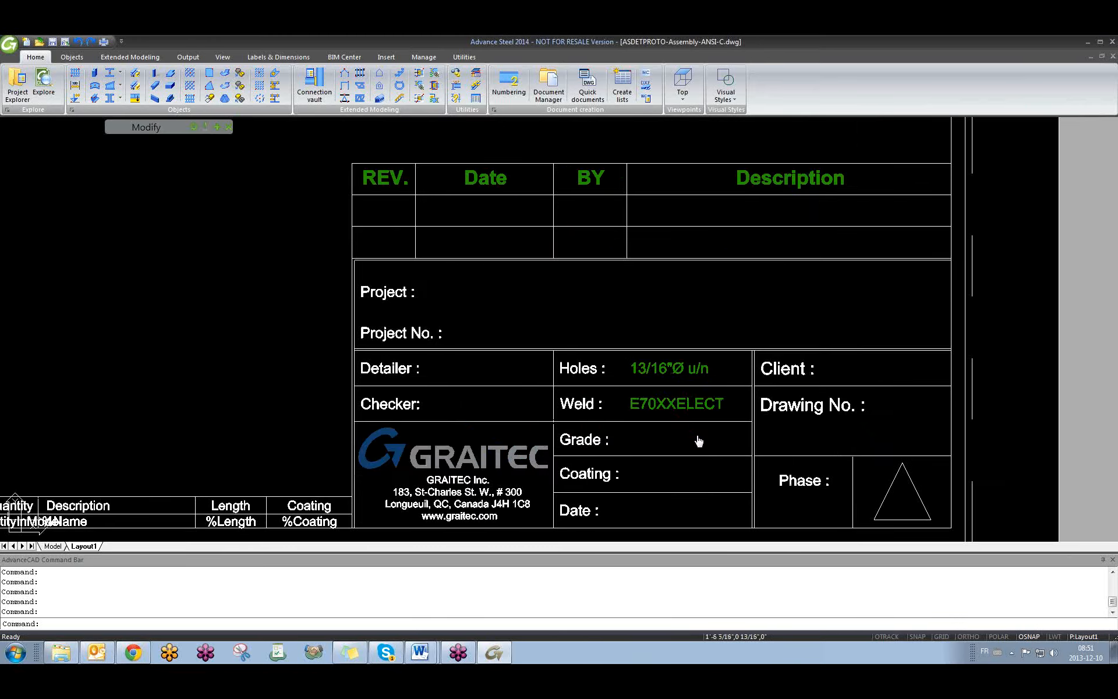
left_click(308, 431)
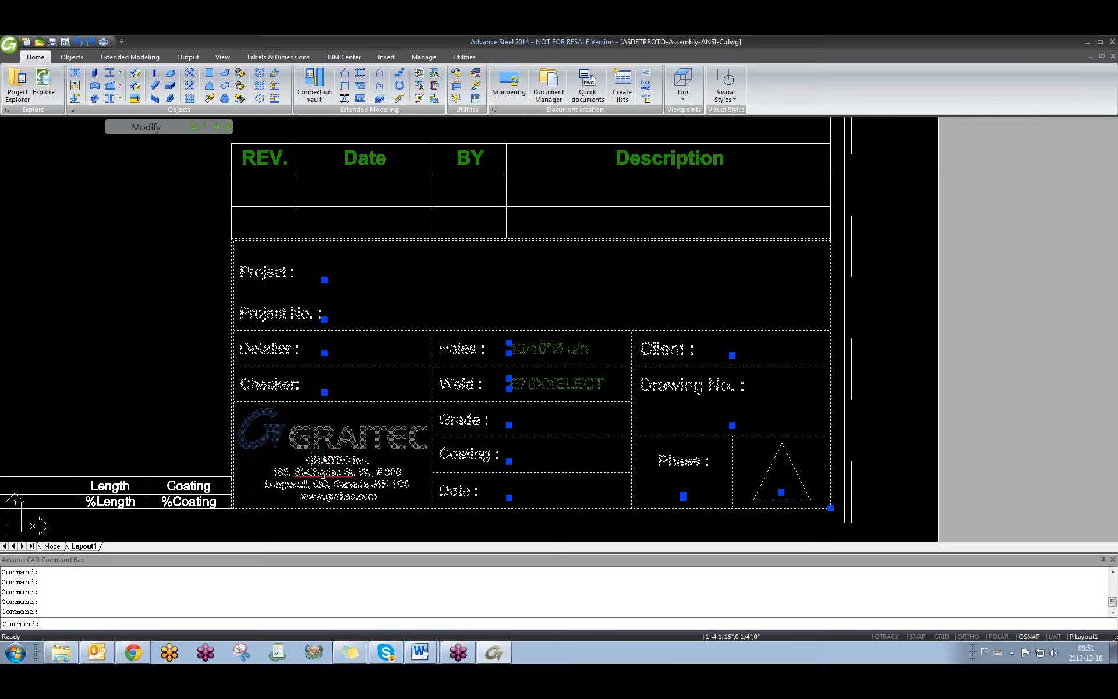
key("Escape")
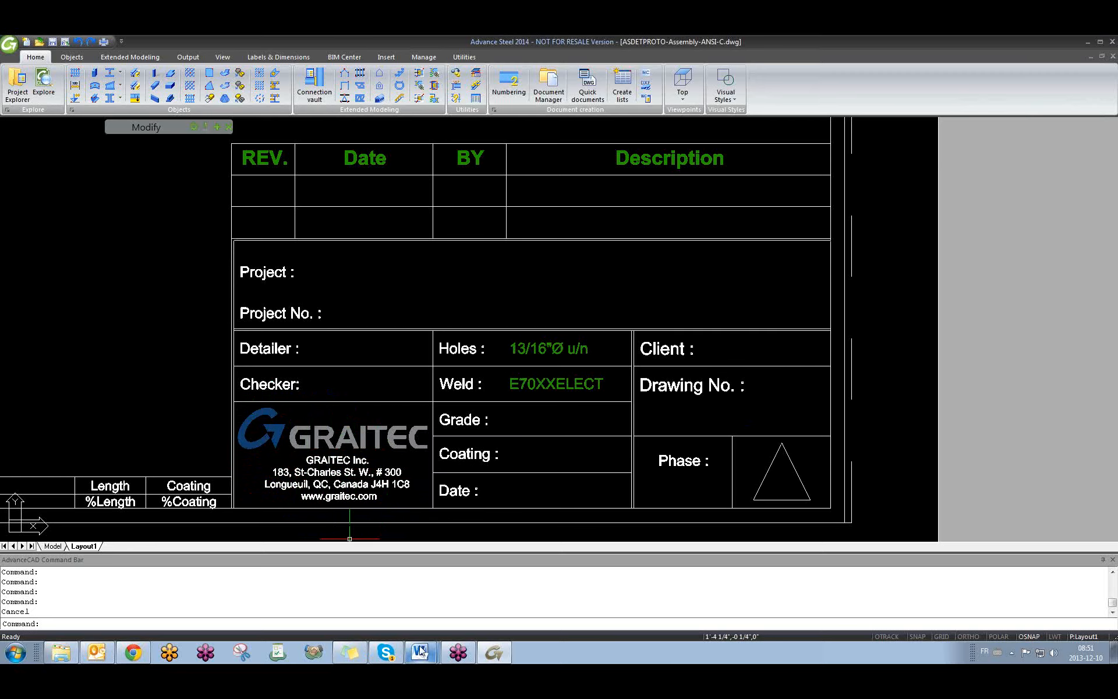
Step: Switch to the STEPS TO EDIT PROTOTYPES document in Word for a brief look and minimize it
left_click(421, 651)
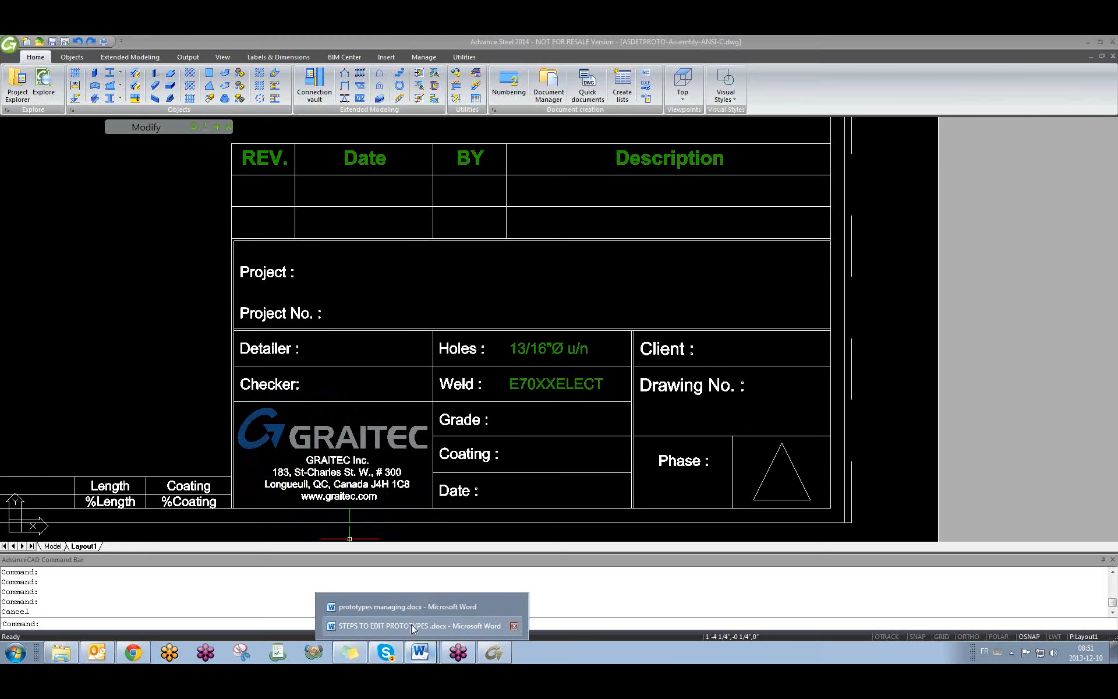
left_click(411, 625)
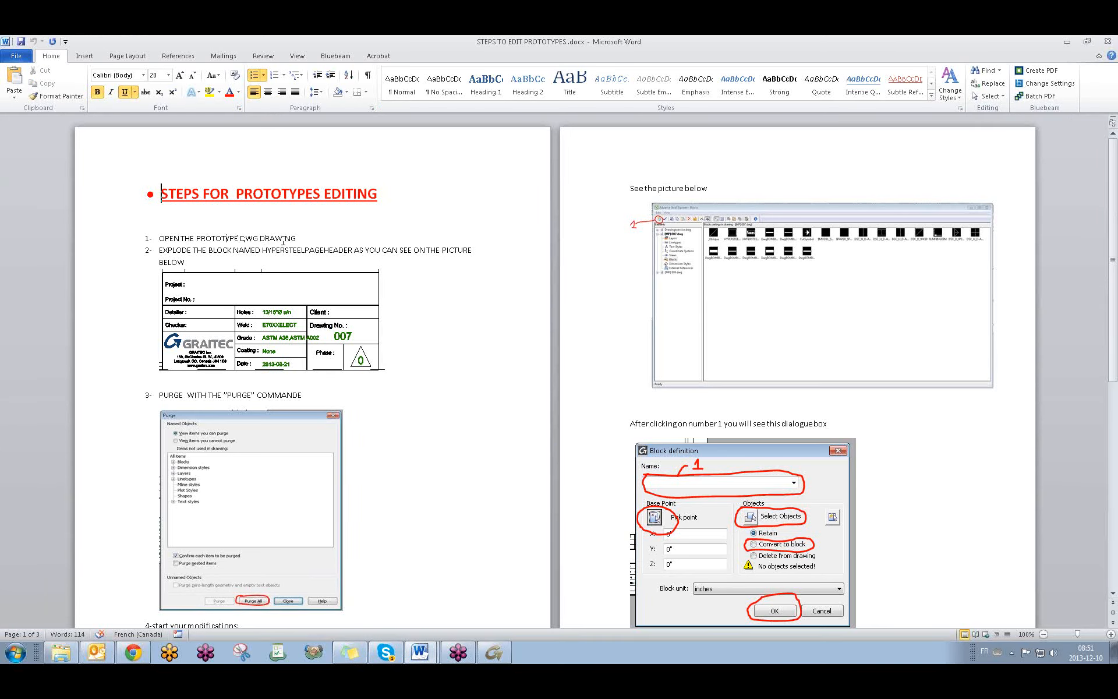
left_click(1068, 41)
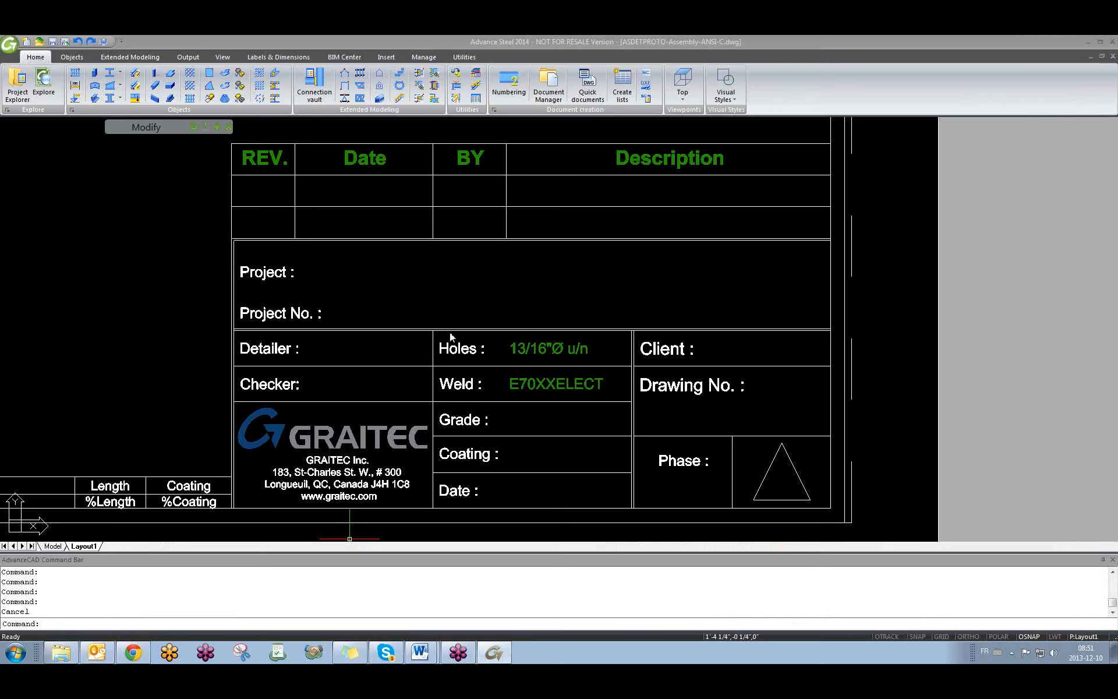
Step: View the whole ANSI-C assembly prototype sheet and reopen the STEPS TO EDIT PROTOTYPES document in Word
scroll(671, 446, "up", 2)
scroll(671, 445, "down", 5)
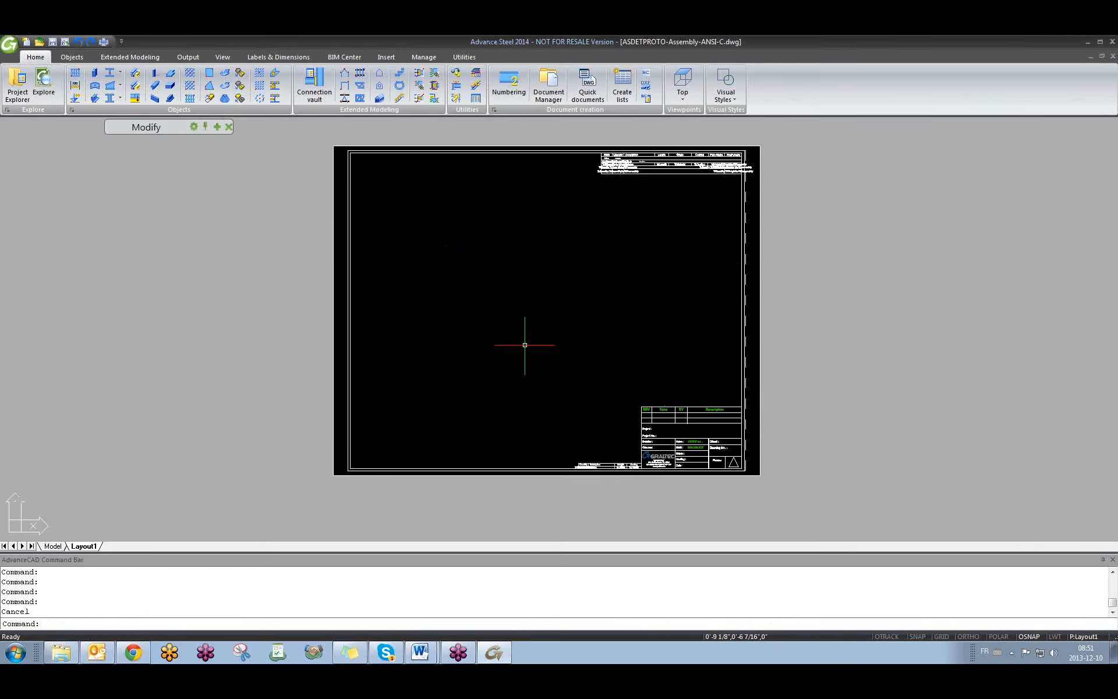
left_click(419, 652)
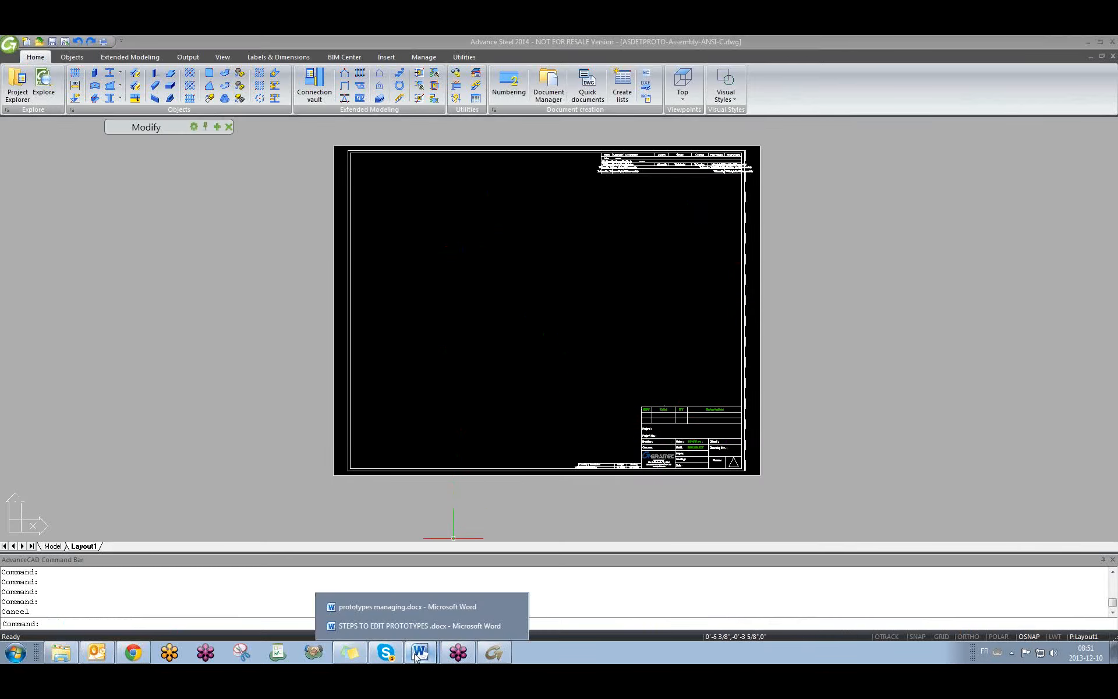
left_click(422, 624)
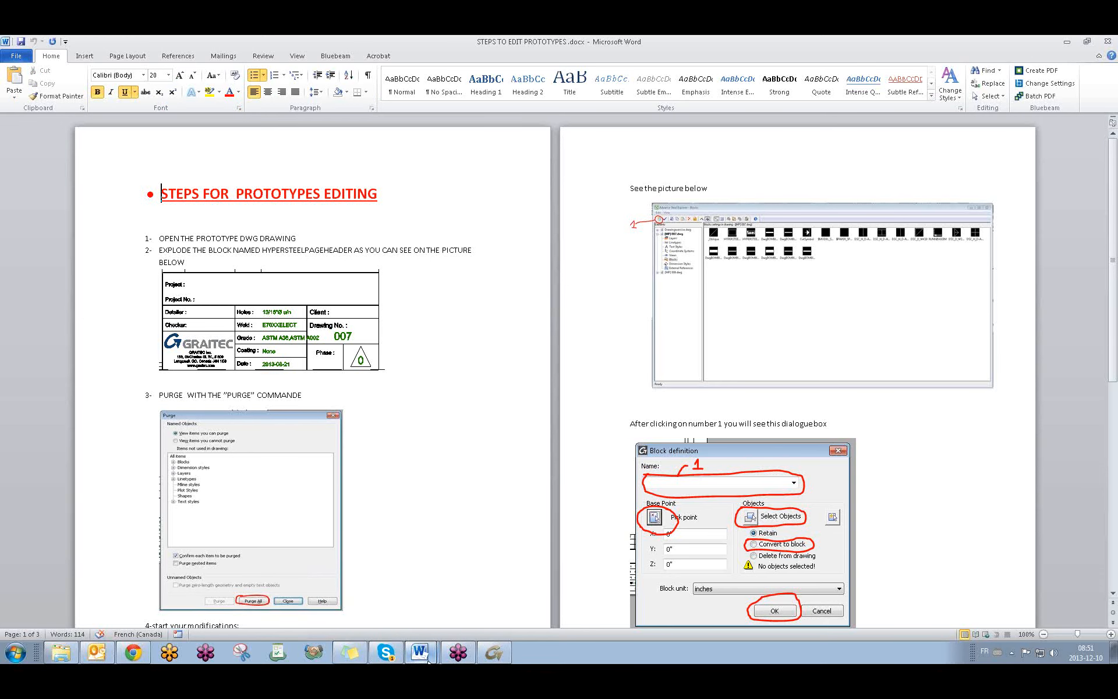
Step: Minimize the Word document, view the prototype's title block up close, and reopen STEPS TO EDIT PROTOTYPES in Word
mouse_move(428, 660)
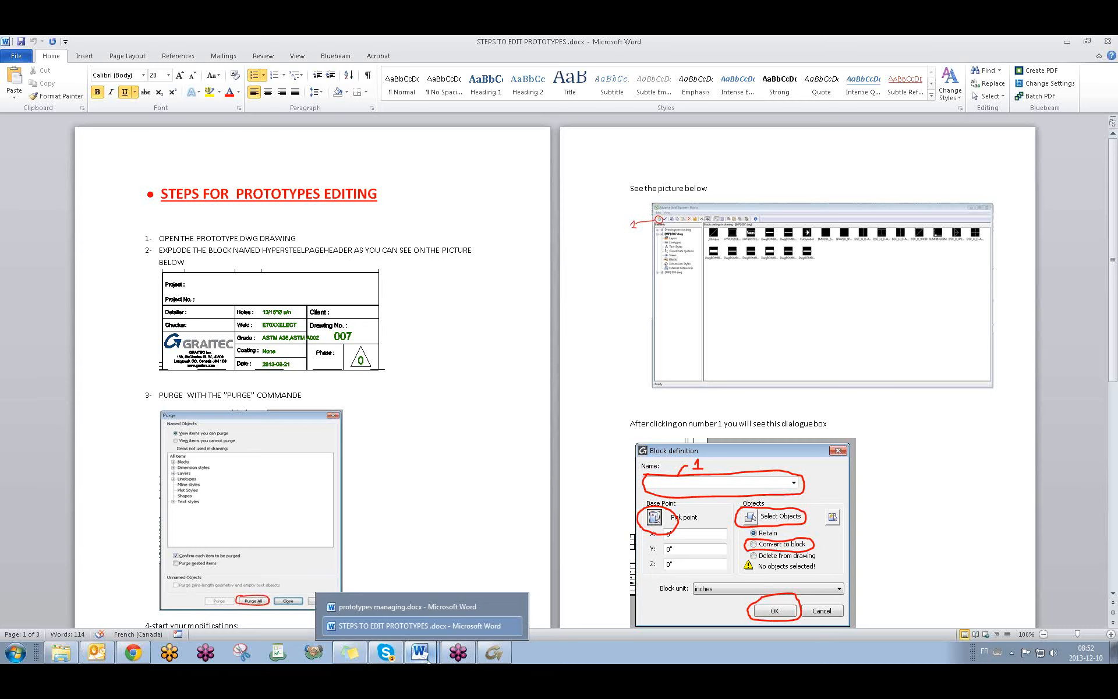
left_click(1067, 43)
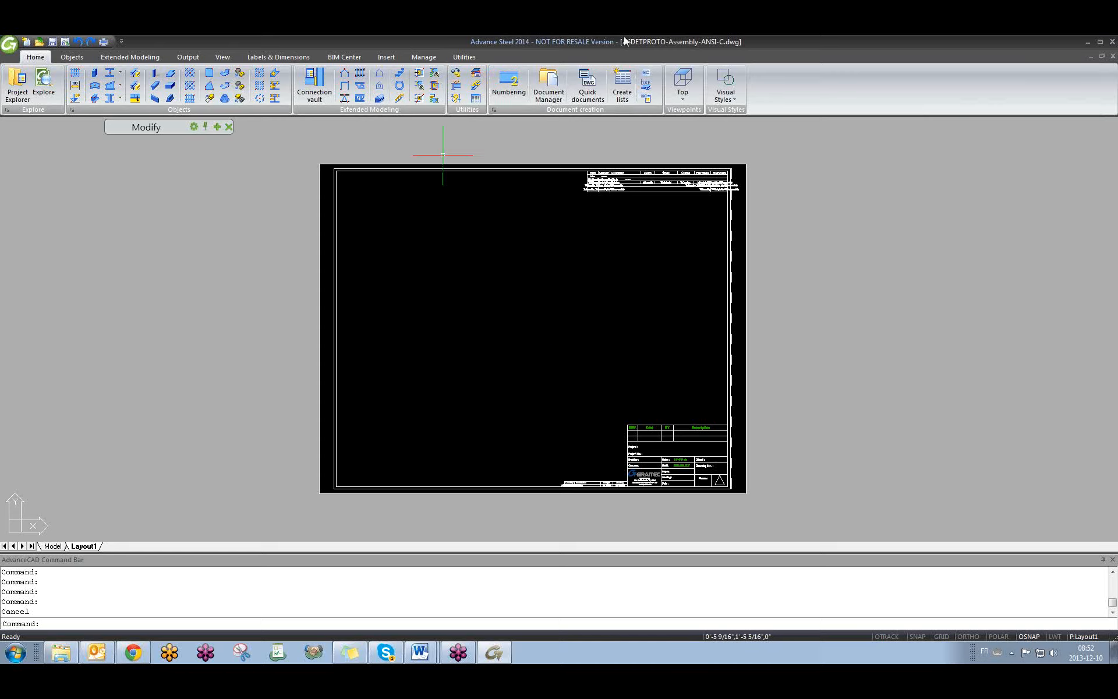
scroll(639, 468, "up", 4)
middle_click_drag(639, 468, 441, 431)
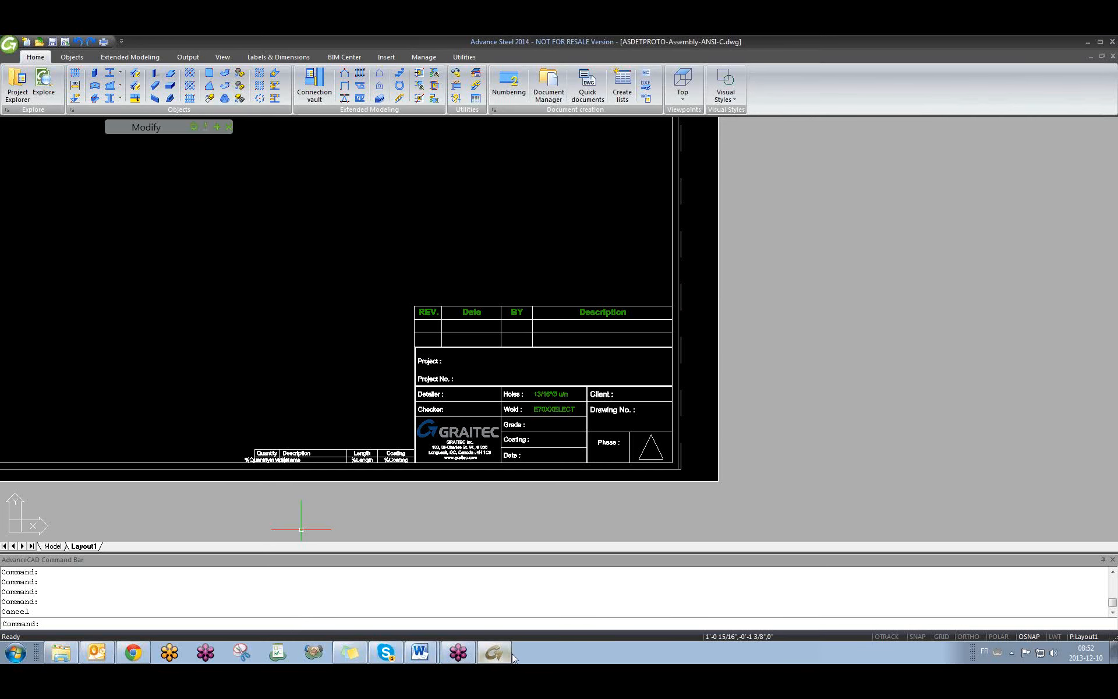
left_click(425, 652)
left_click(441, 626)
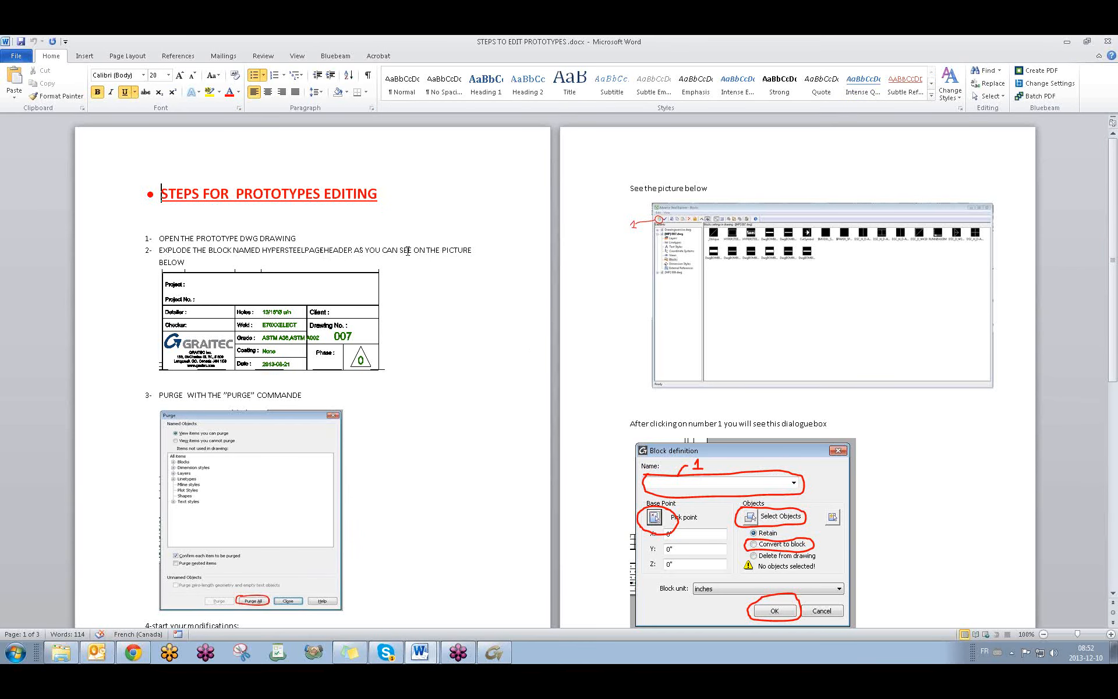
Step: Return from Word to the ANSI-C prototype, select the title block to point it out, and clear the selection
left_click(1066, 42)
scroll(485, 398, "up", 2)
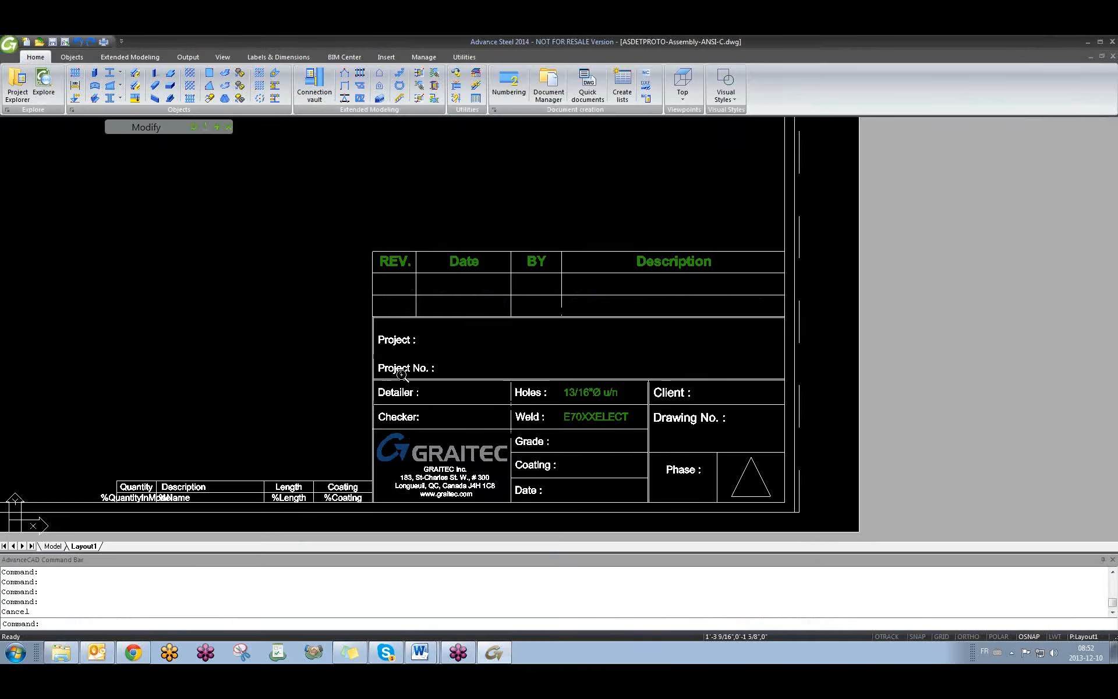
left_click(432, 389)
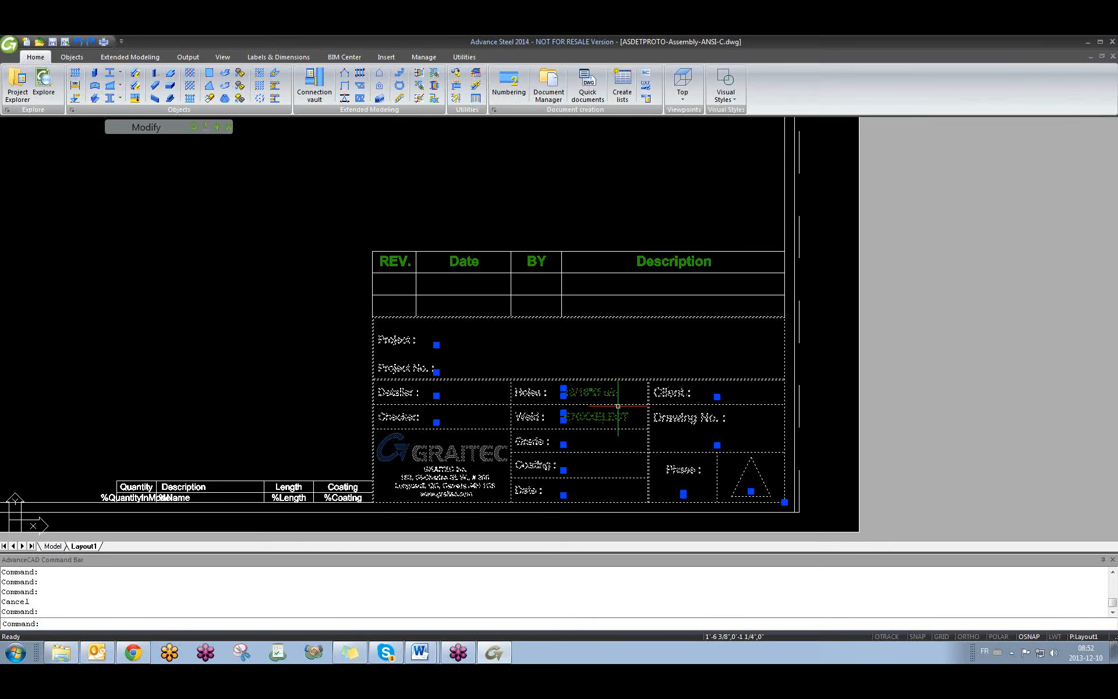
key("Escape")
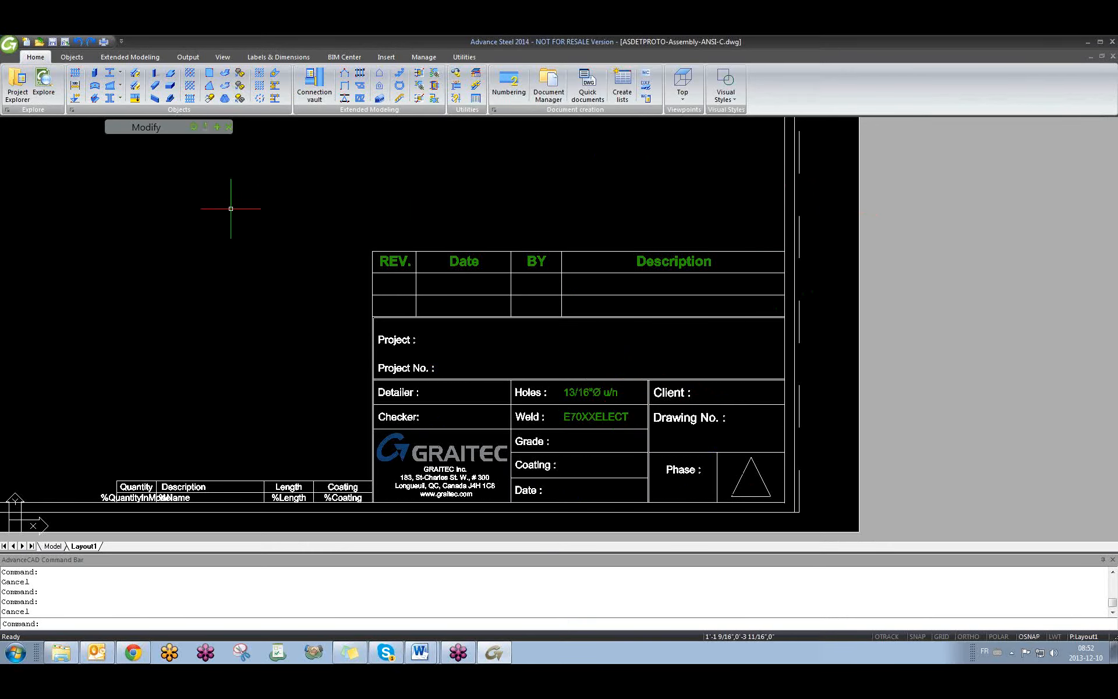
Step: Explode the title block of the ANSI-C assembly prototype into its separate lines, texts and attribute definitions
left_click(217, 127)
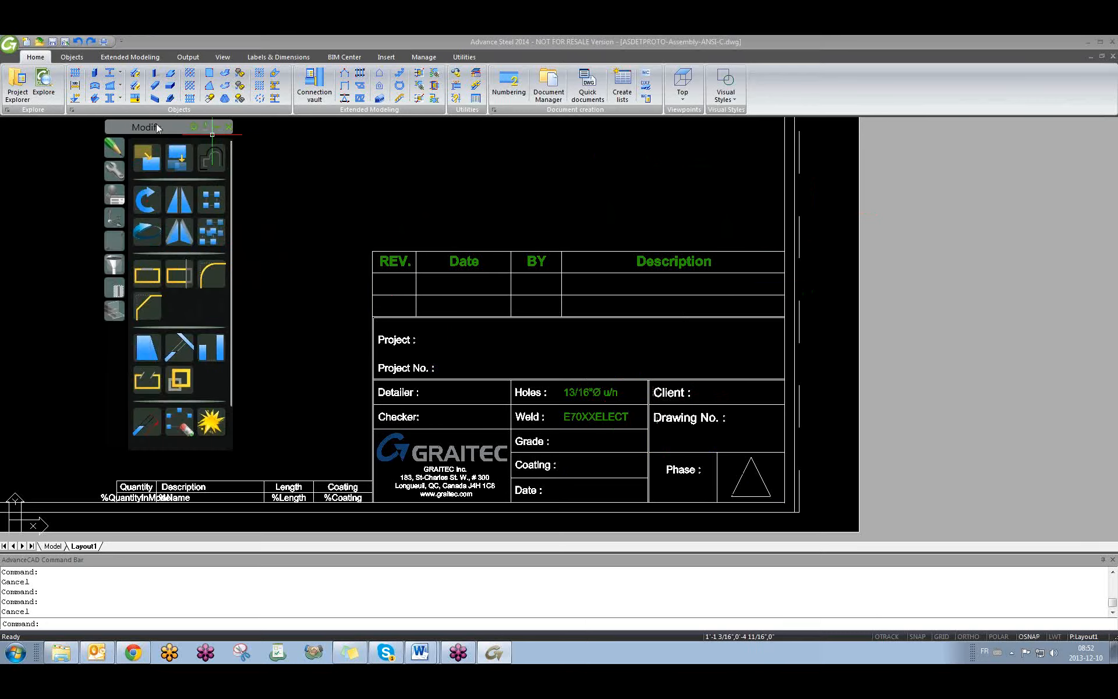
left_click(211, 424)
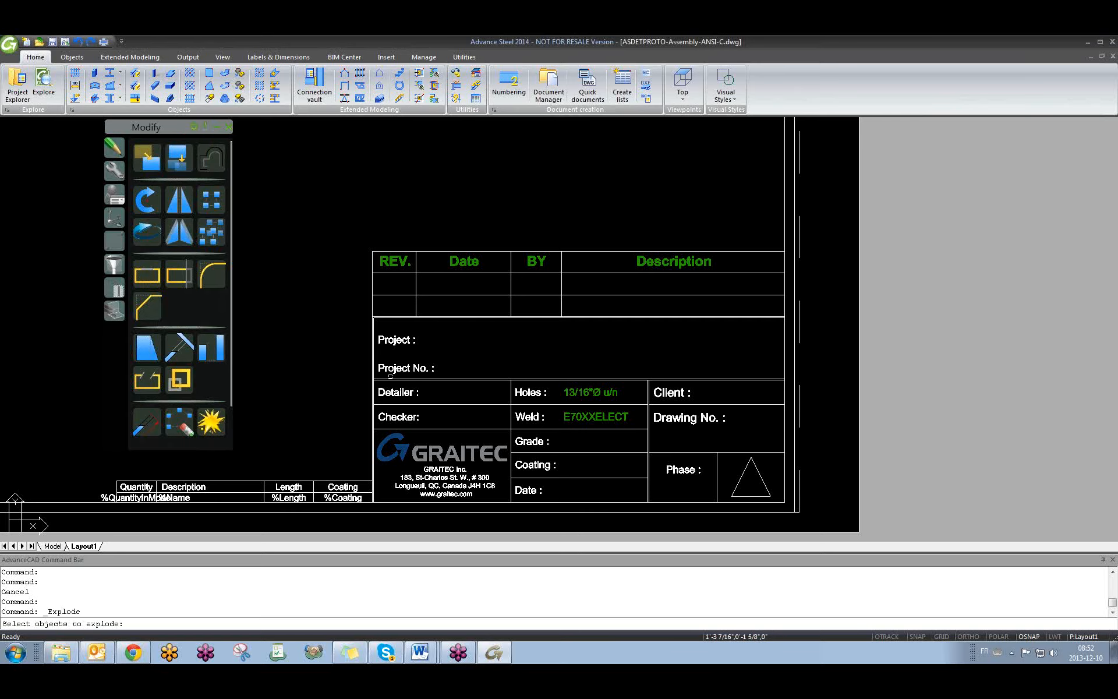
left_click(373, 372)
scroll(389, 371, "down", 8)
middle_click_drag(388, 371, 574, 419)
left_click(300, 185)
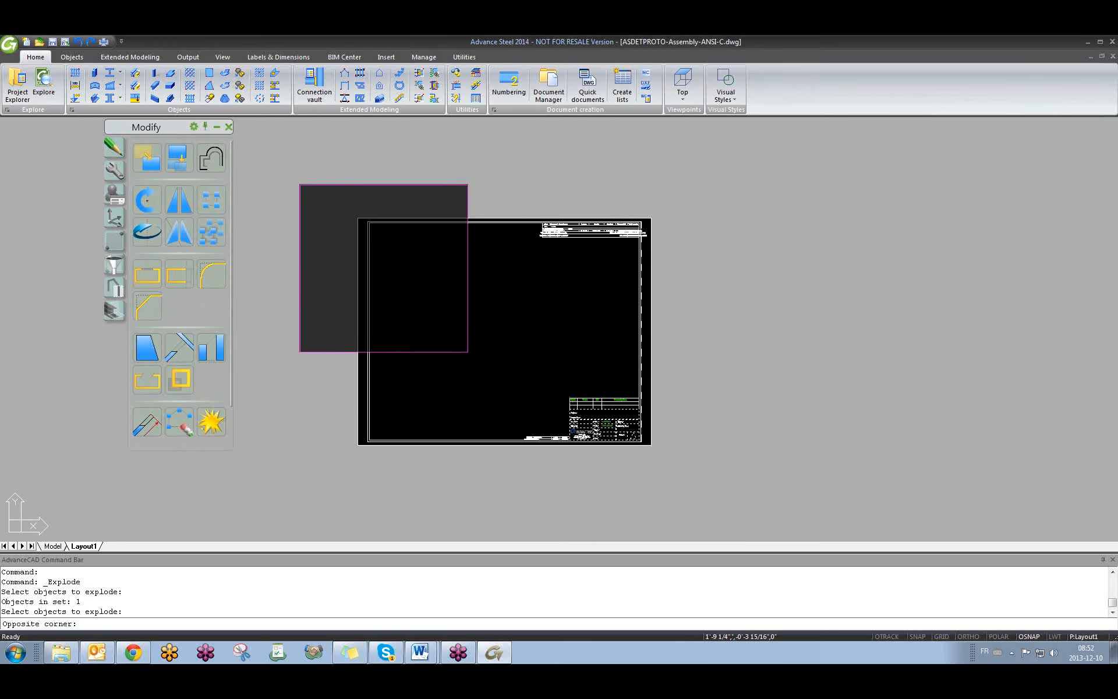
left_click(341, 309)
scroll(597, 419, "up", 2)
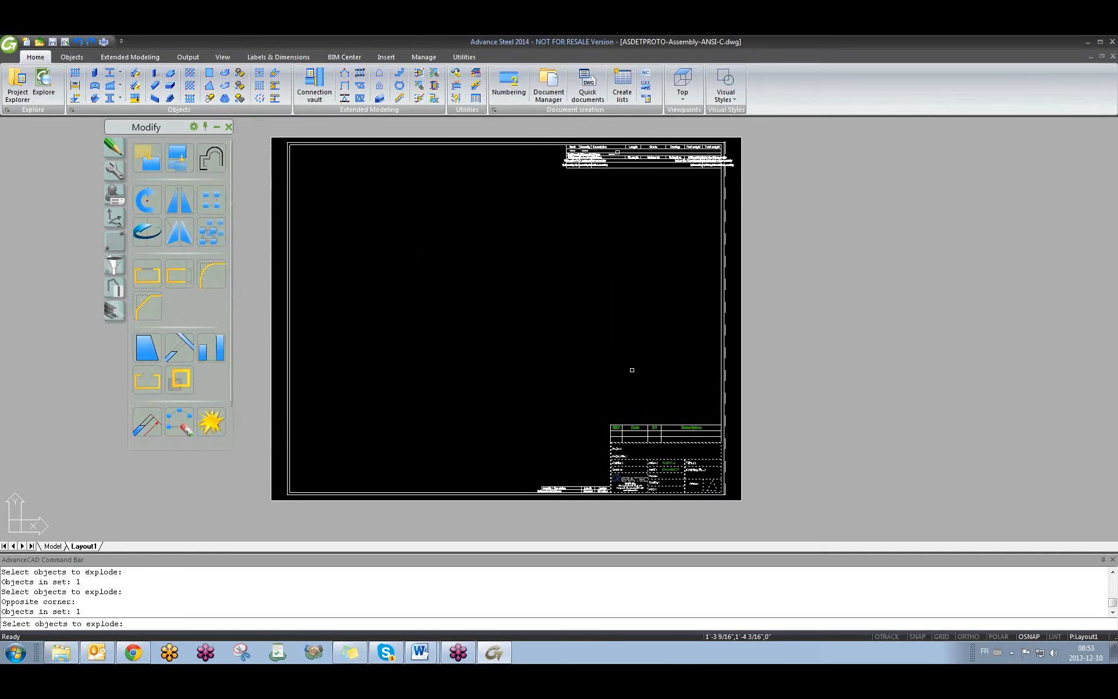
scroll(471, 340, "up", 2)
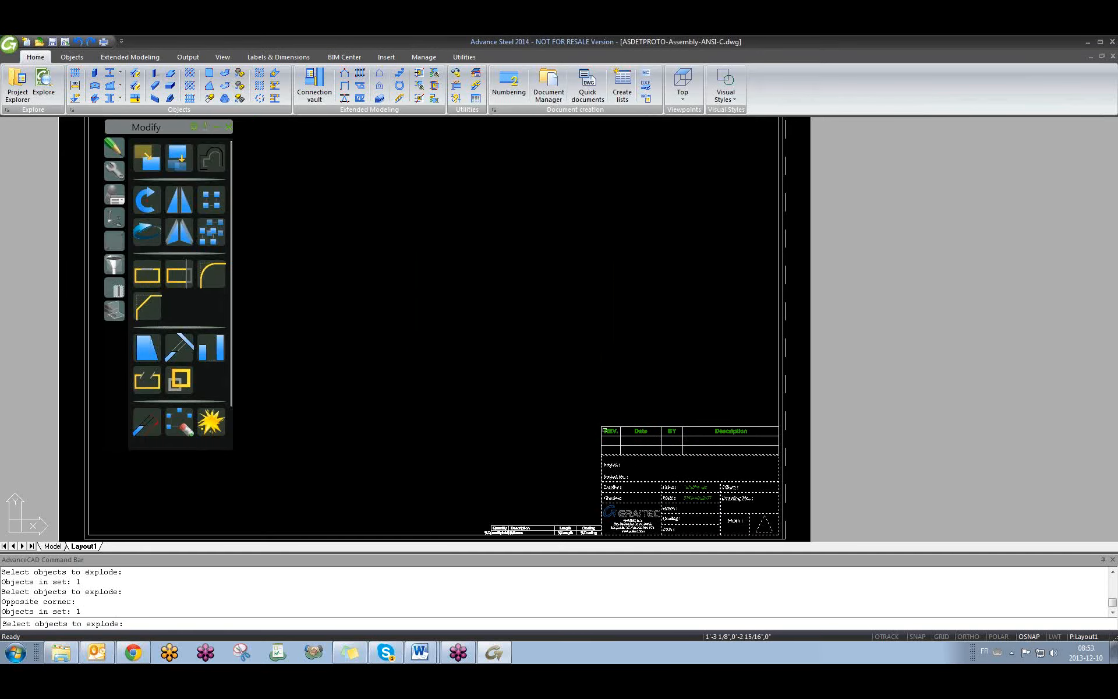
scroll(603, 441, "down", 2)
scroll(680, 490, "up", 6)
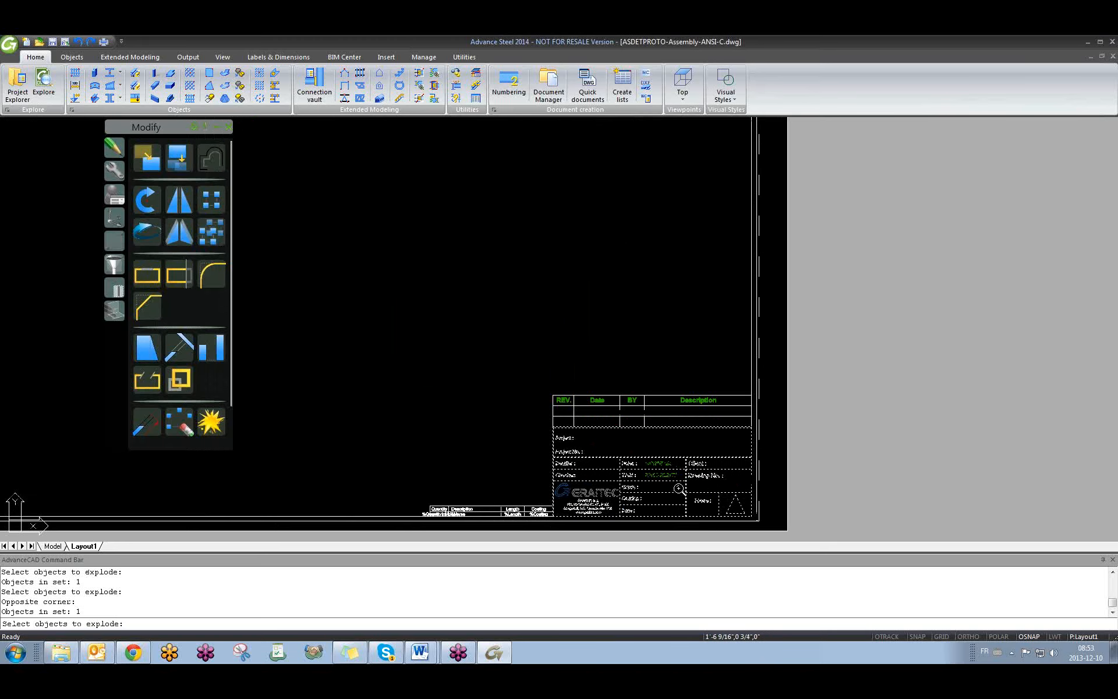
middle_click_drag(523, 410, 584, 361)
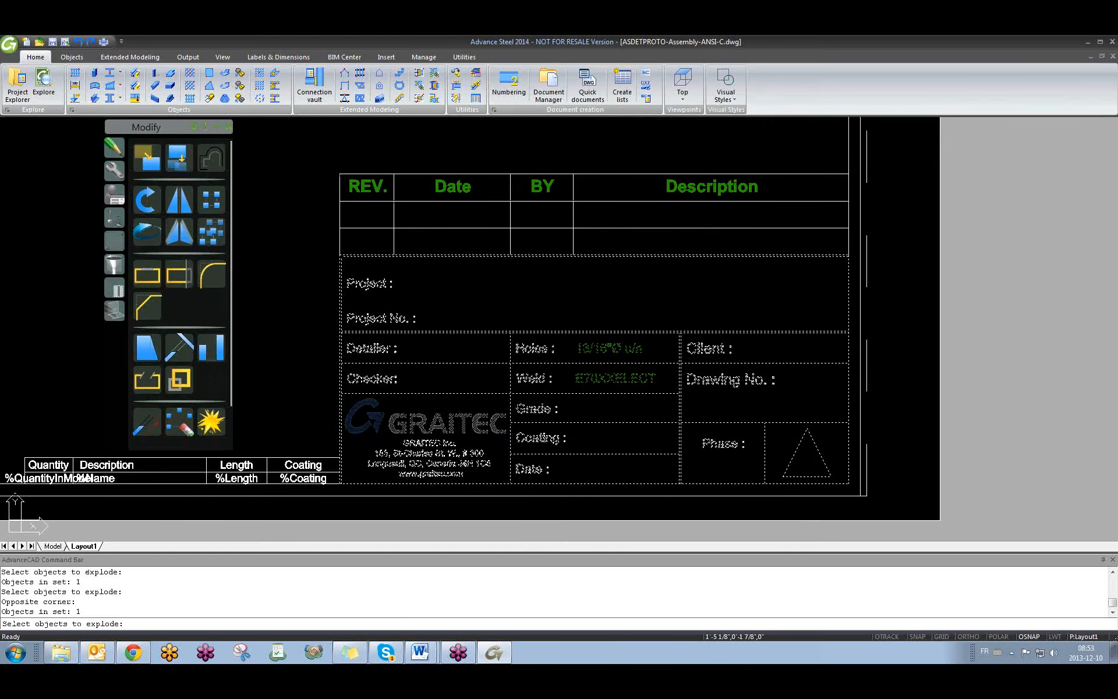
left_click(512, 410)
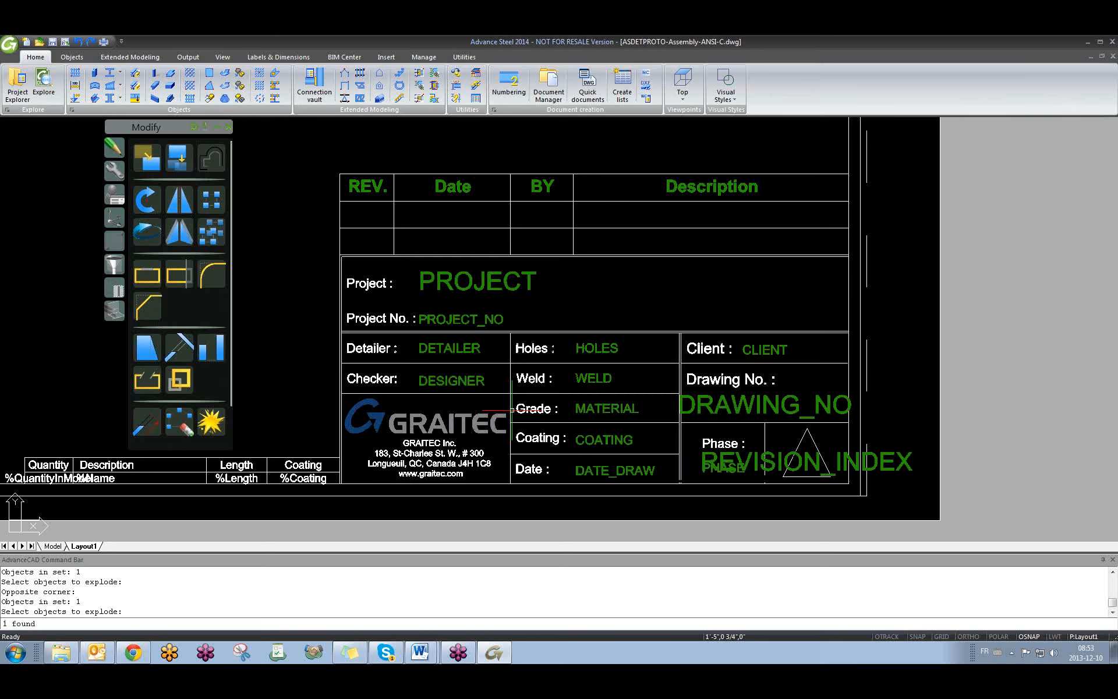
Step: Check that the exploded PROJECT, PROJECT_NO and DETAILER attributes can be selected individually, and clear the selection
left_click(461, 273)
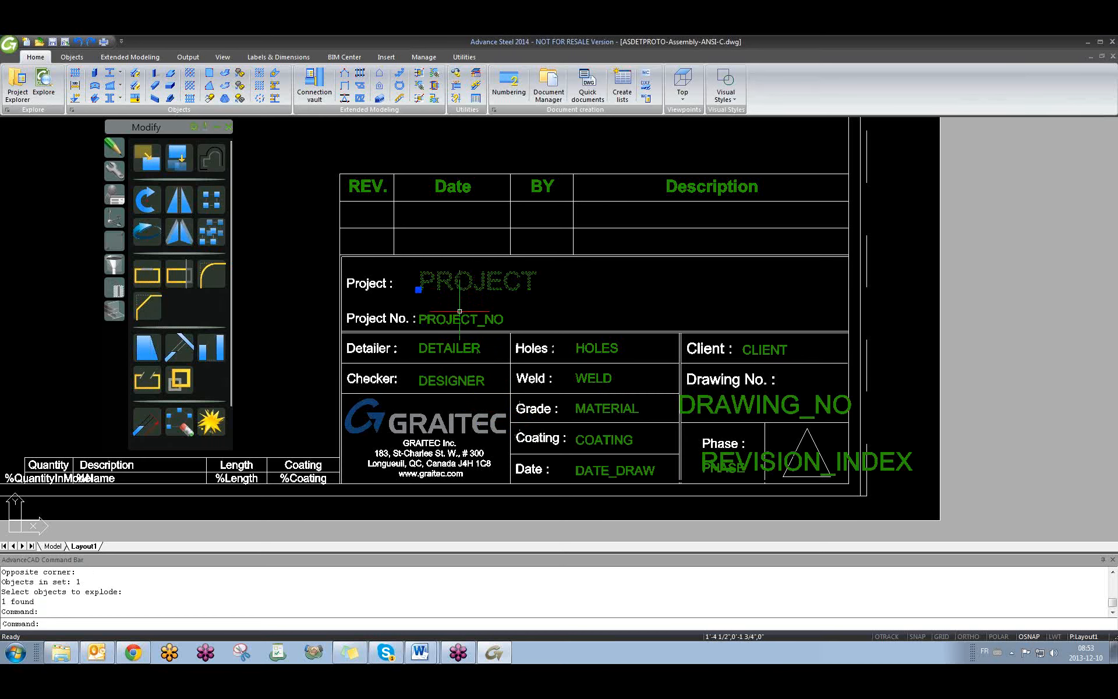
left_click(460, 319)
key("Escape")
left_click(451, 349)
key("Escape")
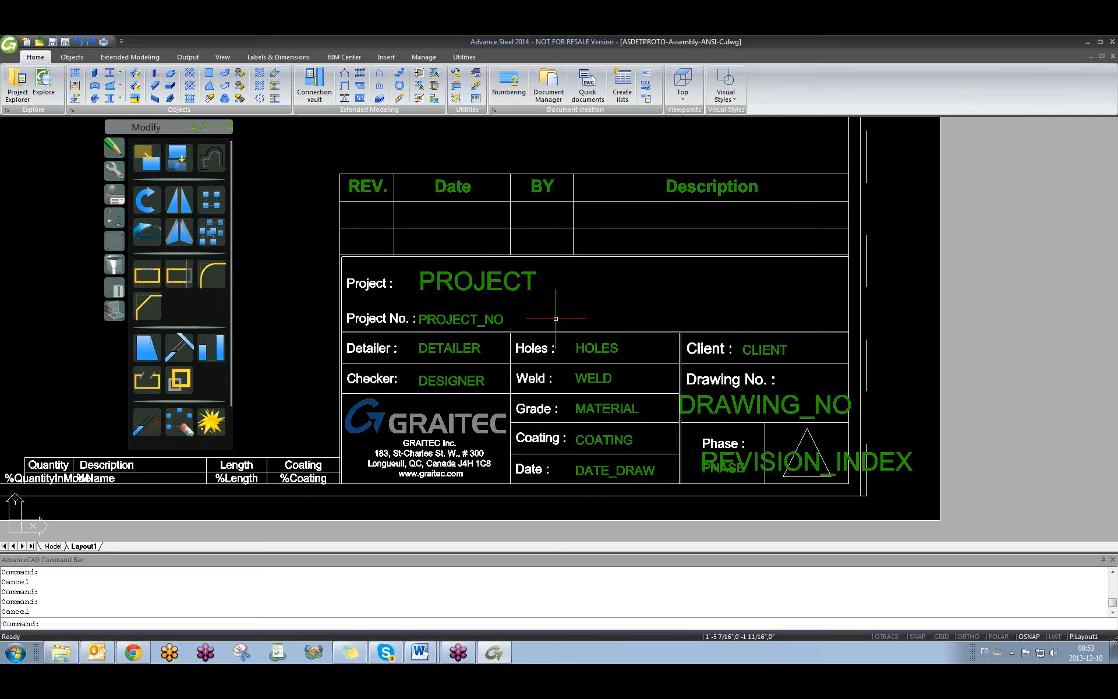
Step: Delete the GRAITEC logo and the company address text from the title block
middle_click_drag(551, 329, 532, 329)
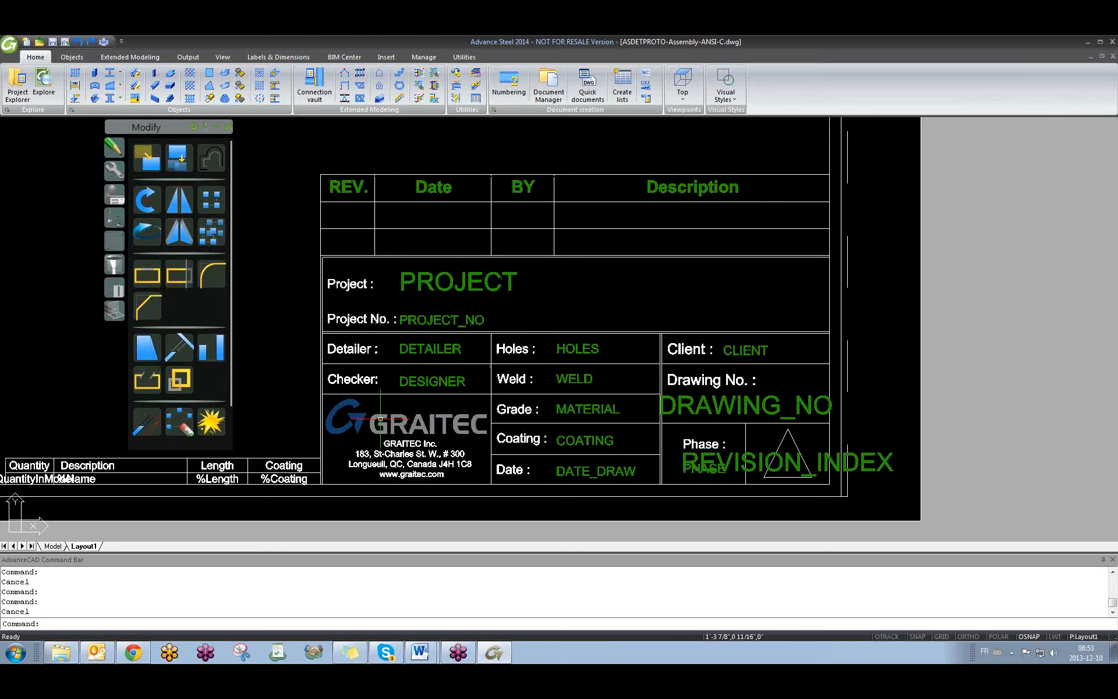
left_click(376, 440)
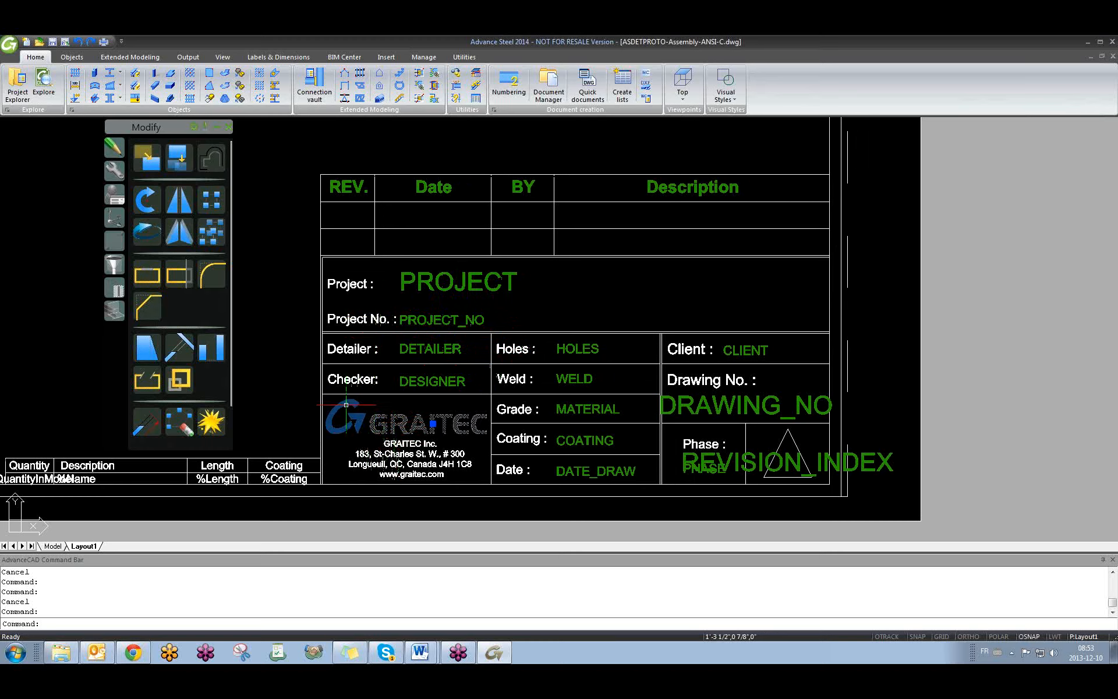
left_click(417, 406)
left_click(356, 453)
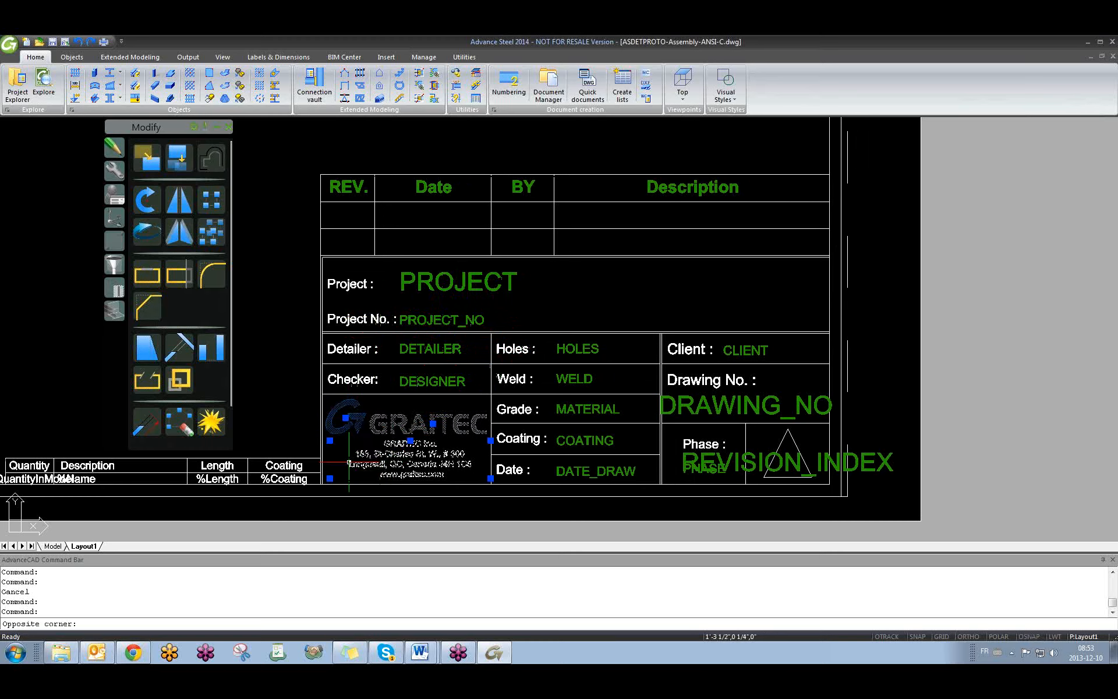
key("Delete")
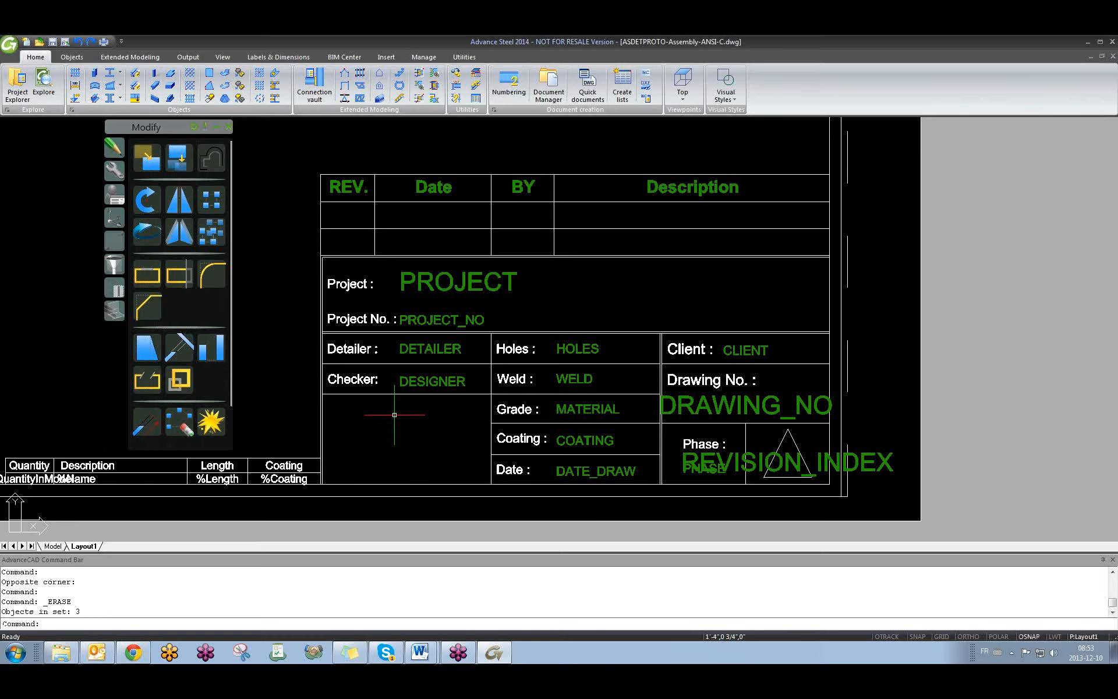
Step: Open the Image Manager and start attaching a new image to the drawing
middle_click_drag(430, 471, 444, 472)
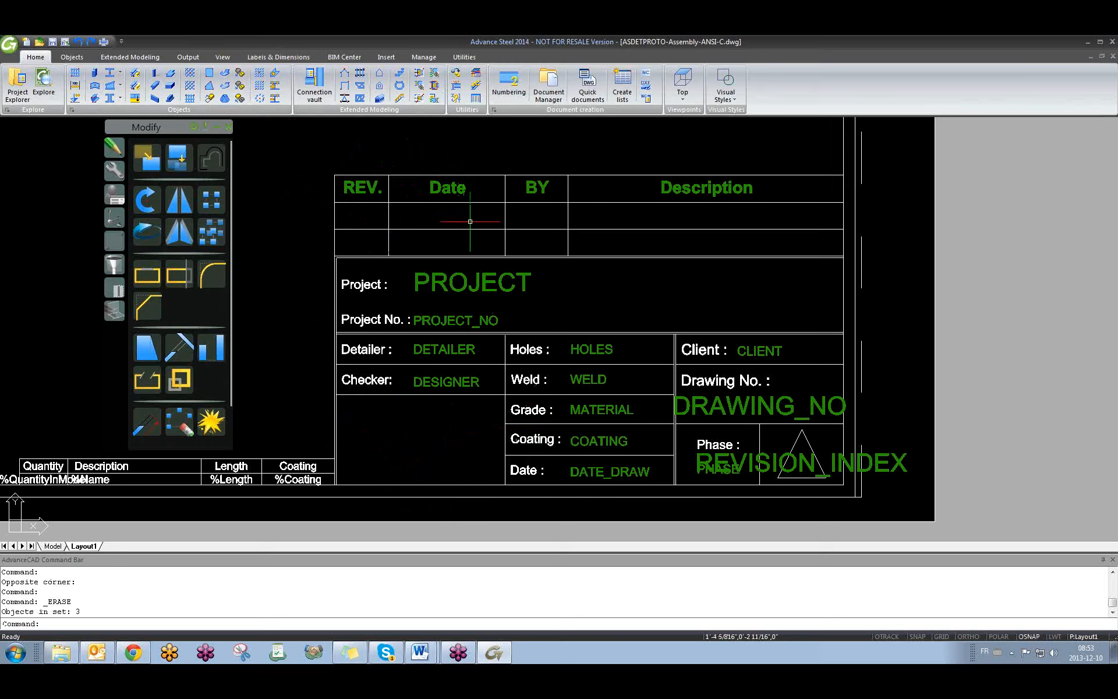
left_click(386, 57)
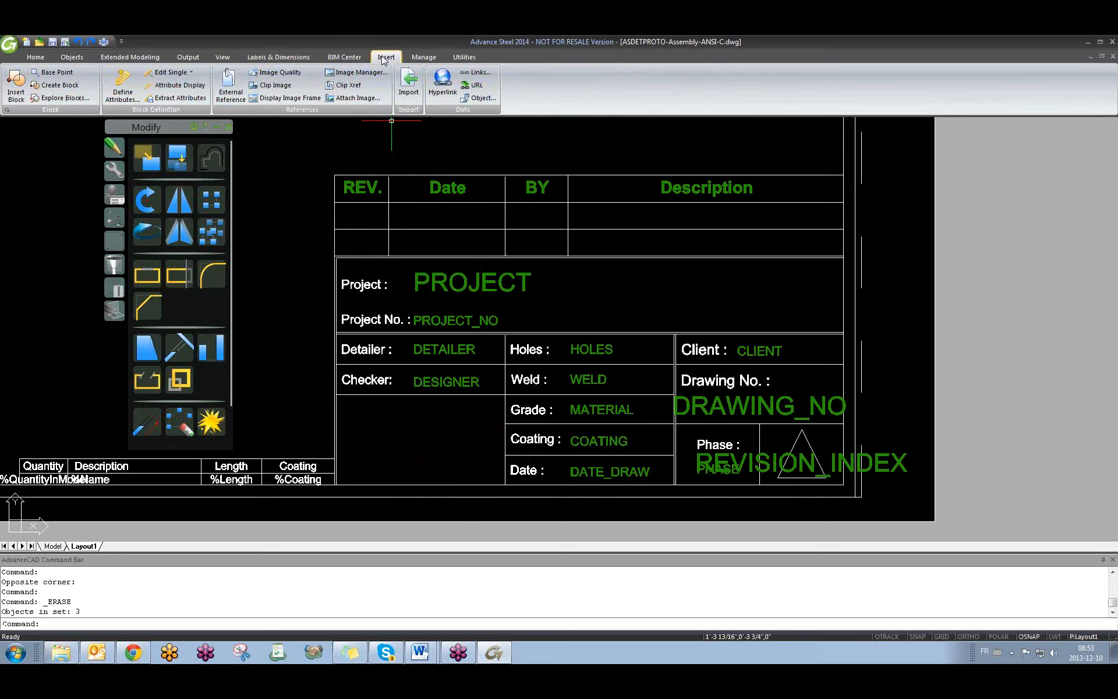
left_click(344, 74)
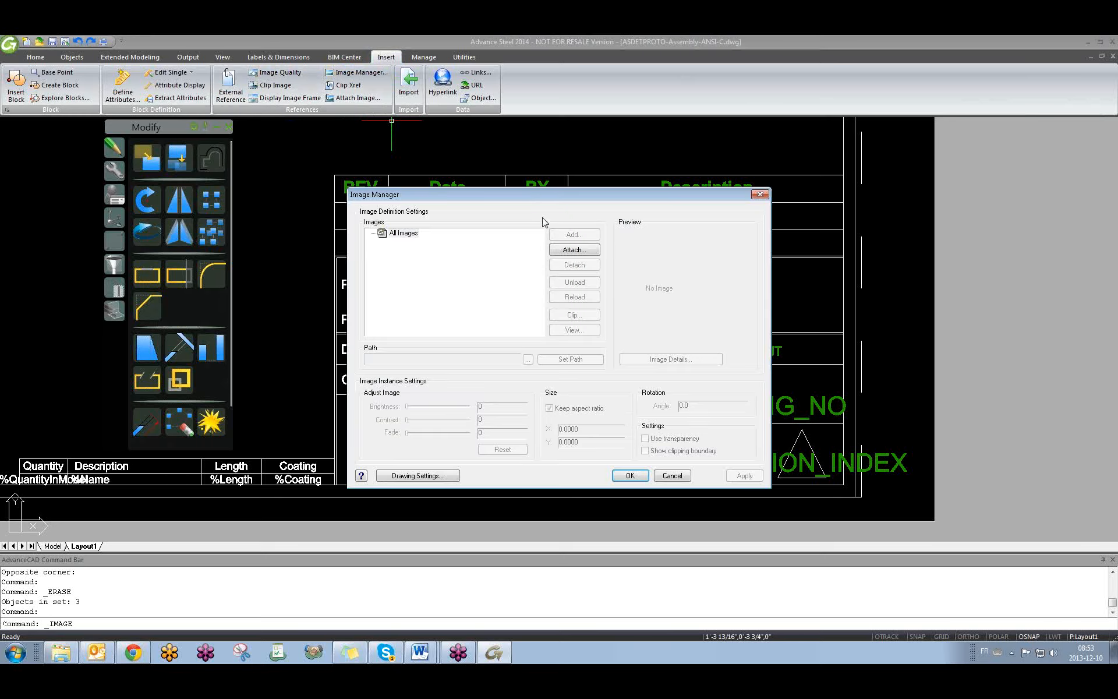
left_click(568, 250)
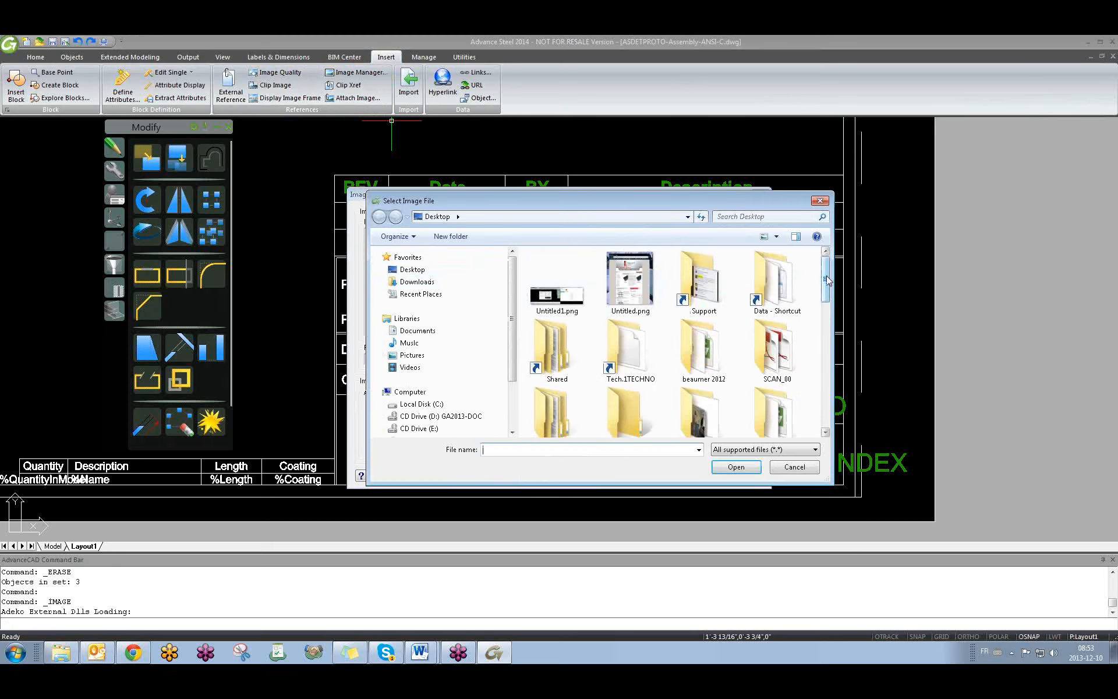
Step: Browse the Desktop folders, including formation francais, for a logo image file
scroll(828, 280, "down", 2)
scroll(828, 281, "up", 2)
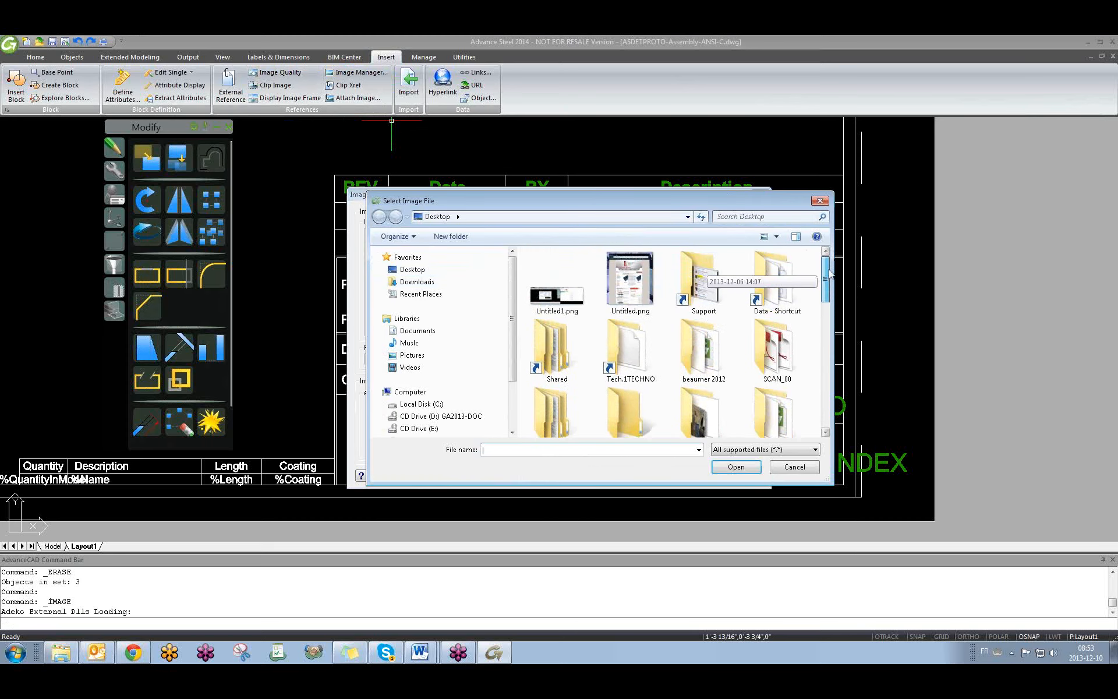
left_click_drag(830, 274, 831, 310)
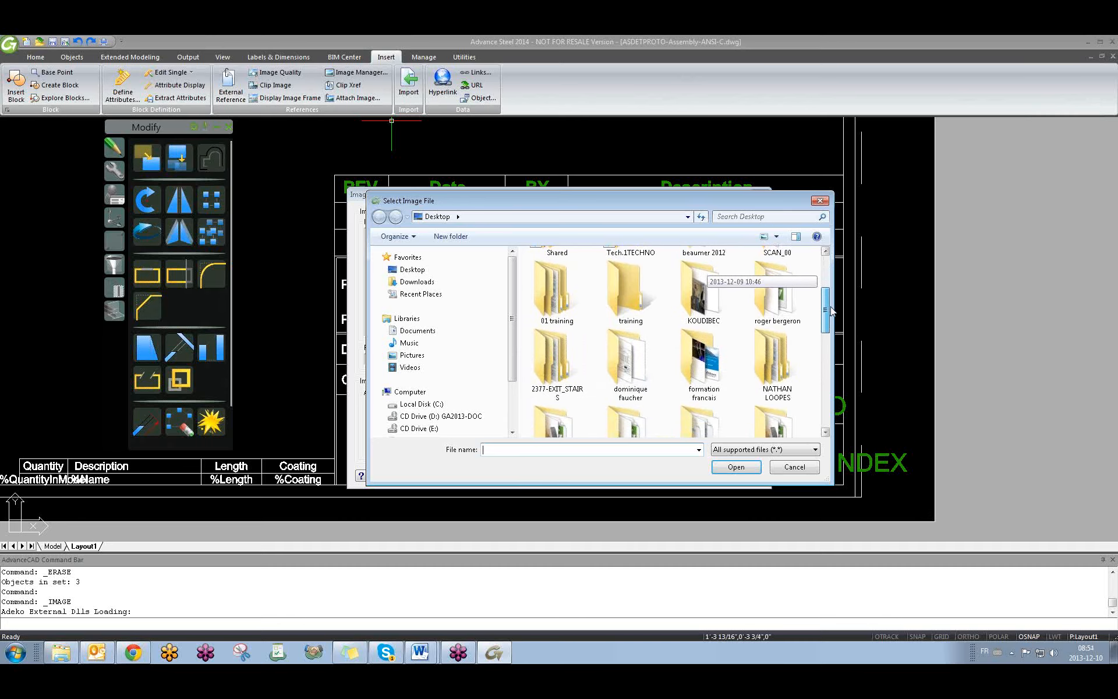
double_click(702, 364)
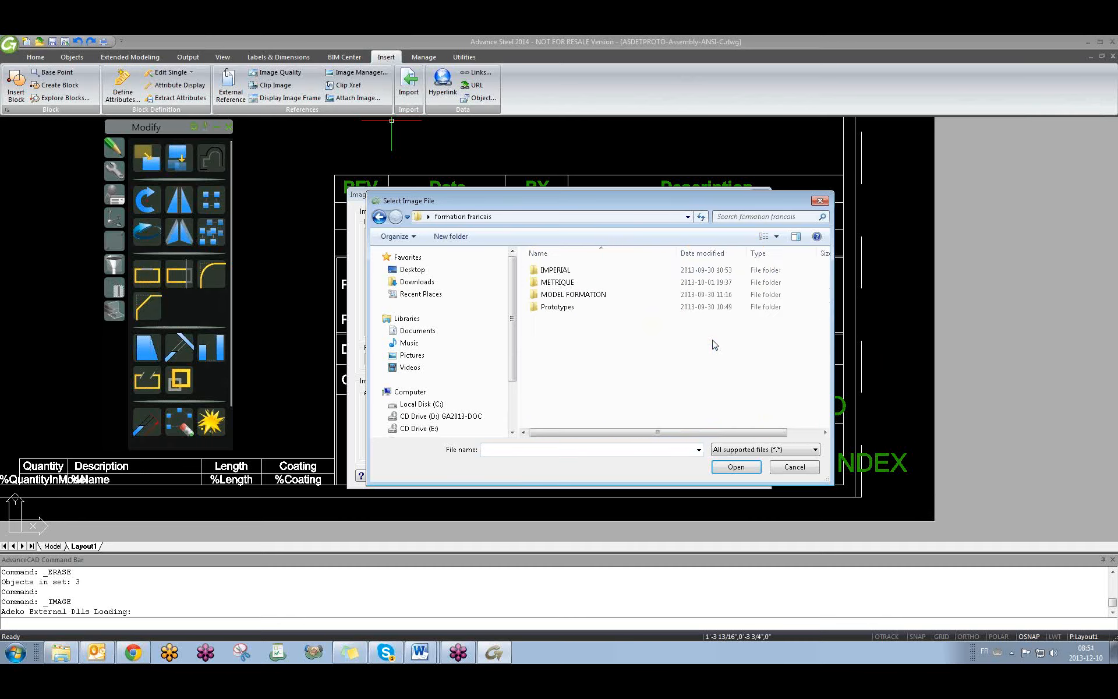
left_click(379, 216)
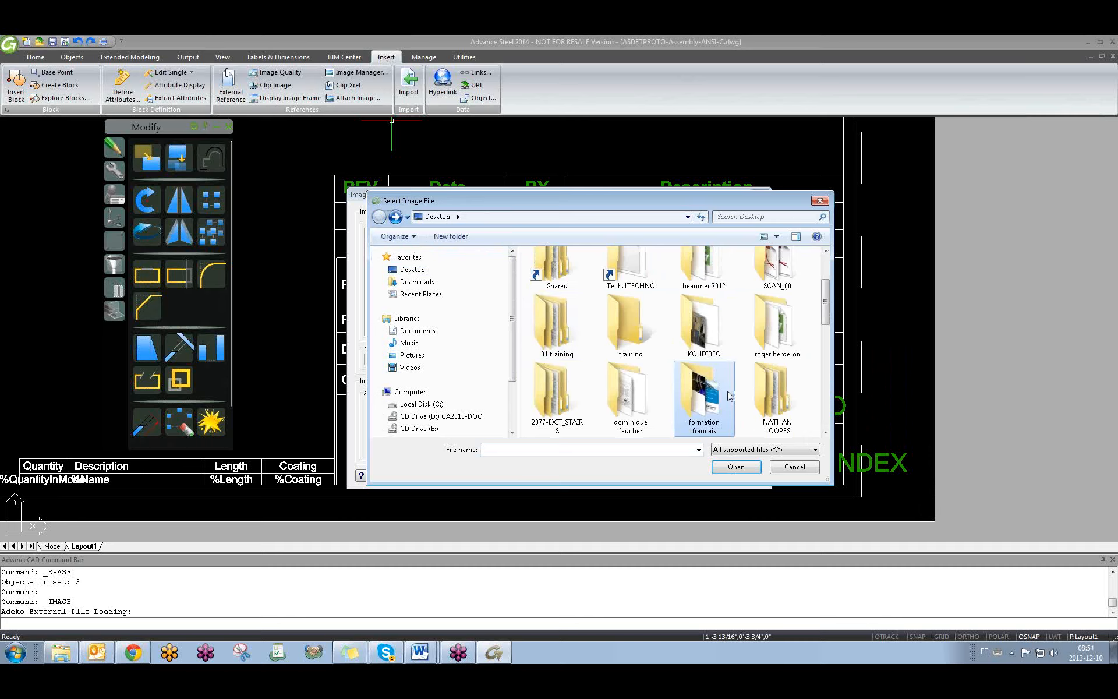
left_click_drag(829, 314, 850, 346)
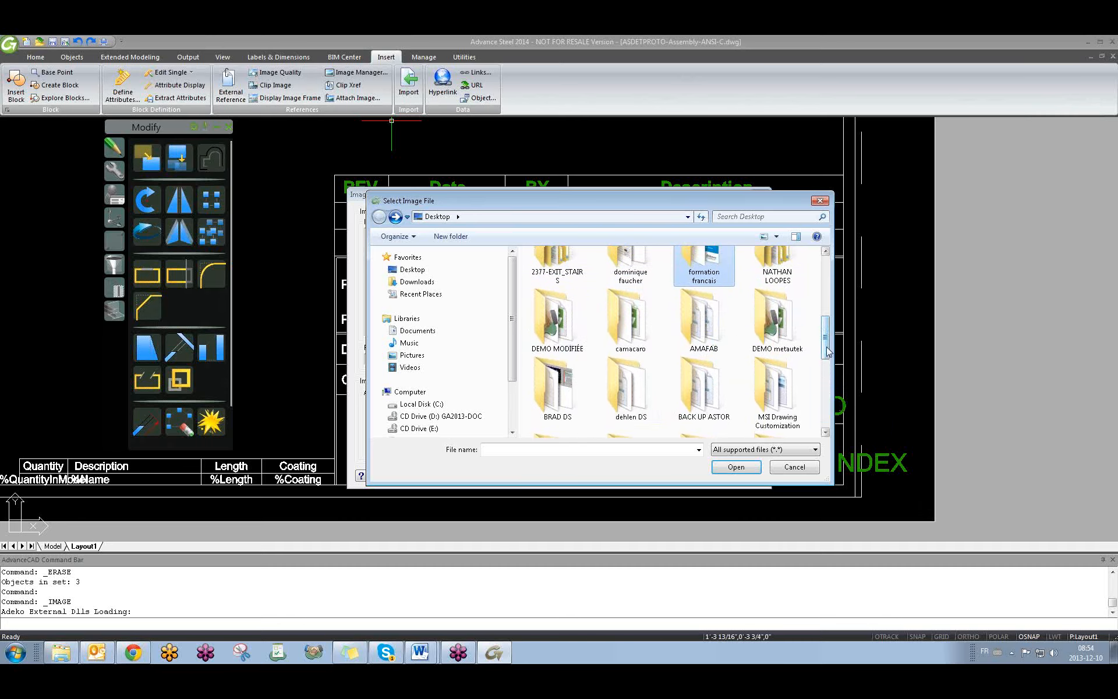
left_click_drag(828, 352, 836, 280)
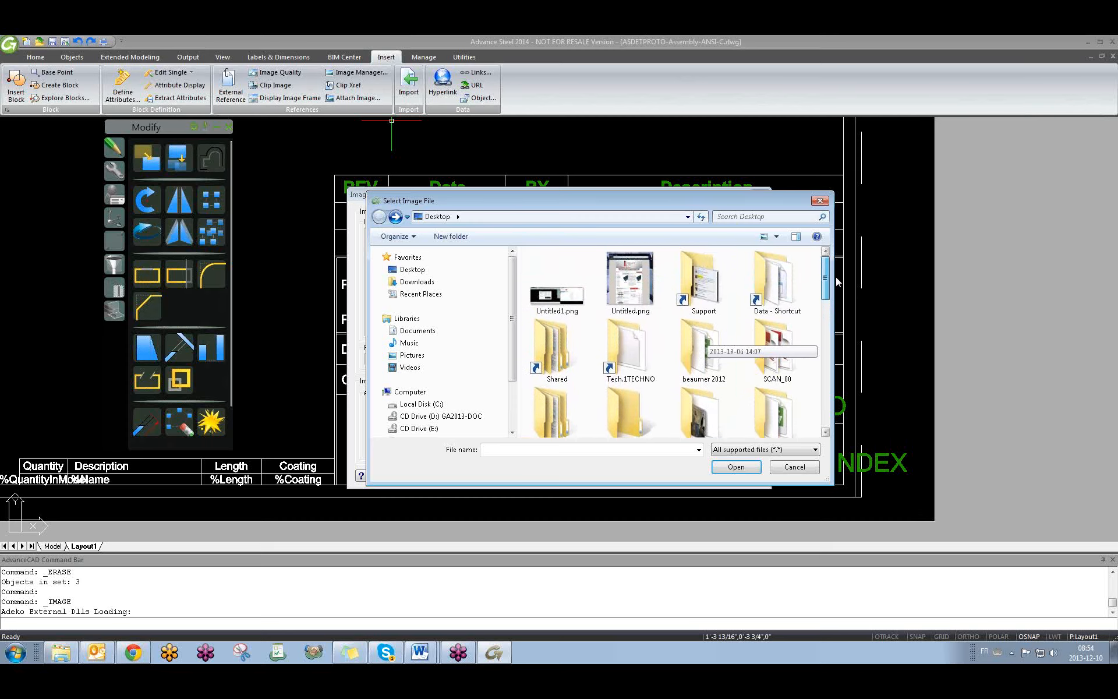
Step: Attach logo_1techno_BW.jpg from the beaumer 2012 folder and place it at the empty logo cell, about 4.04 by 1.76 in size
double_click(701, 349)
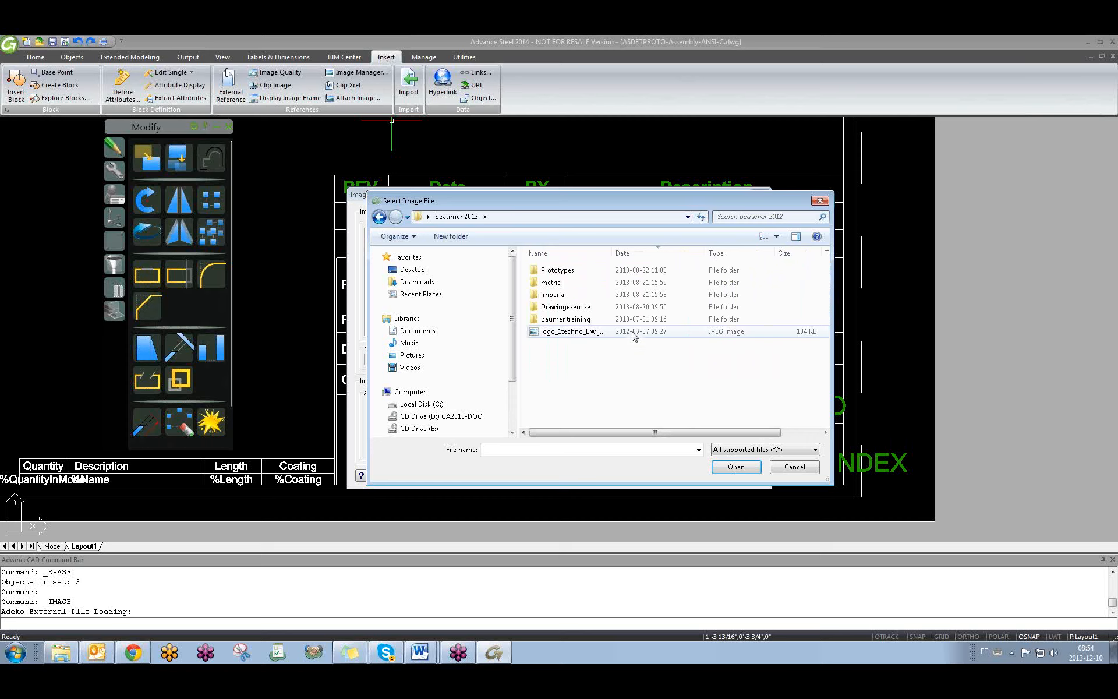
double_click(564, 331)
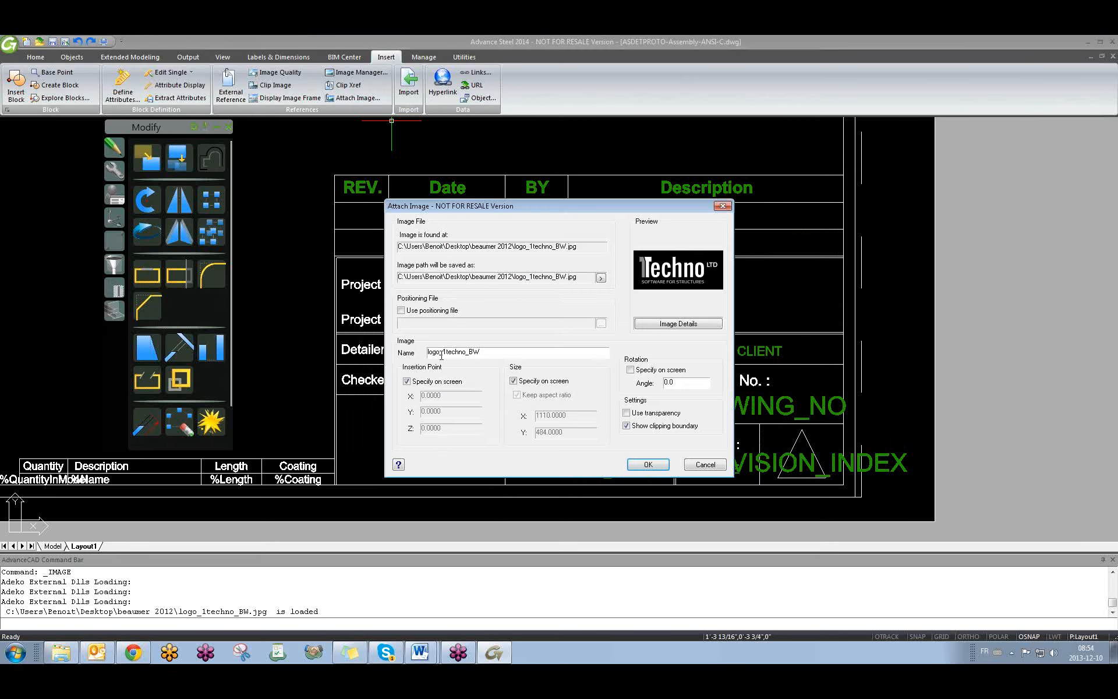
left_click(648, 465)
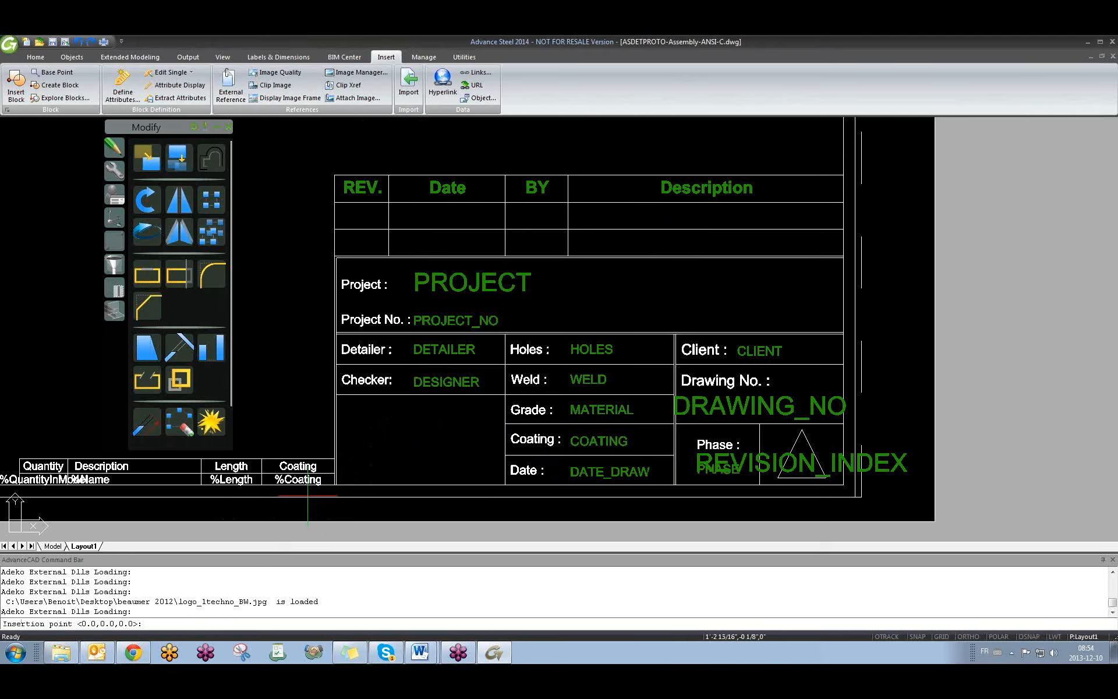
left_click(359, 471)
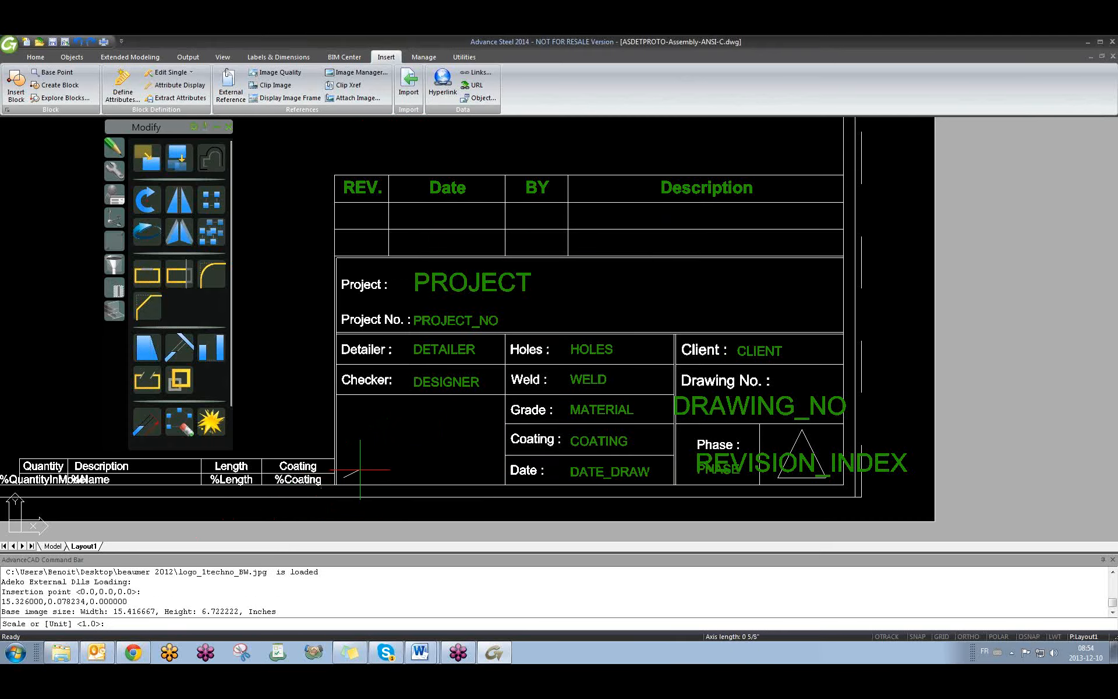
left_click(366, 465)
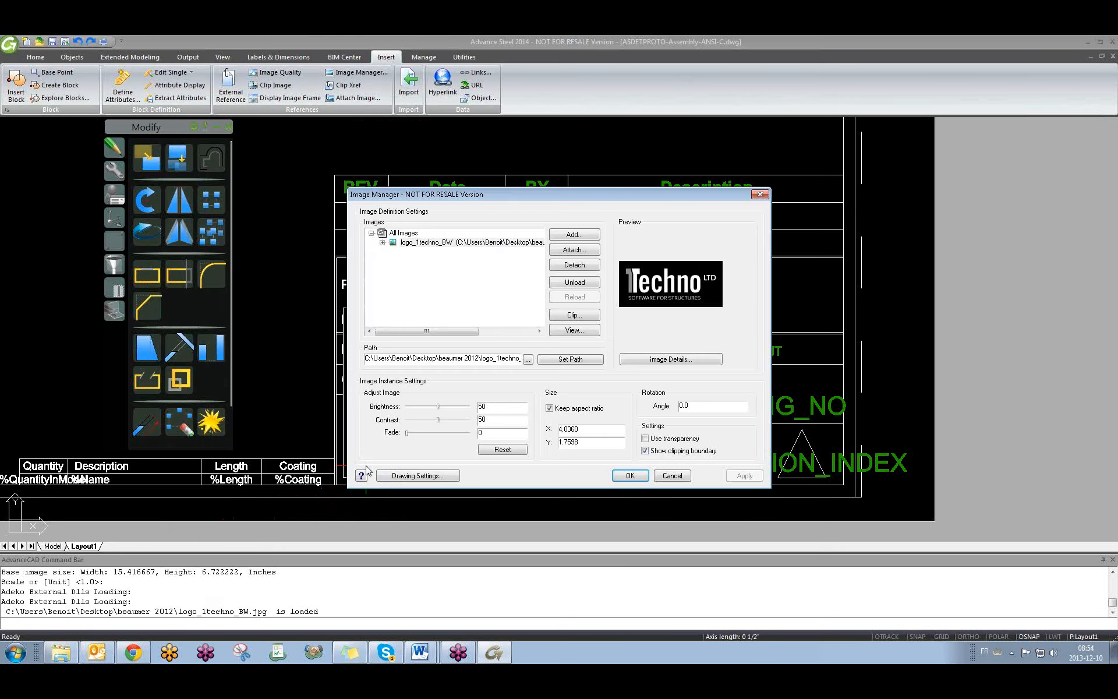
left_click(760, 194)
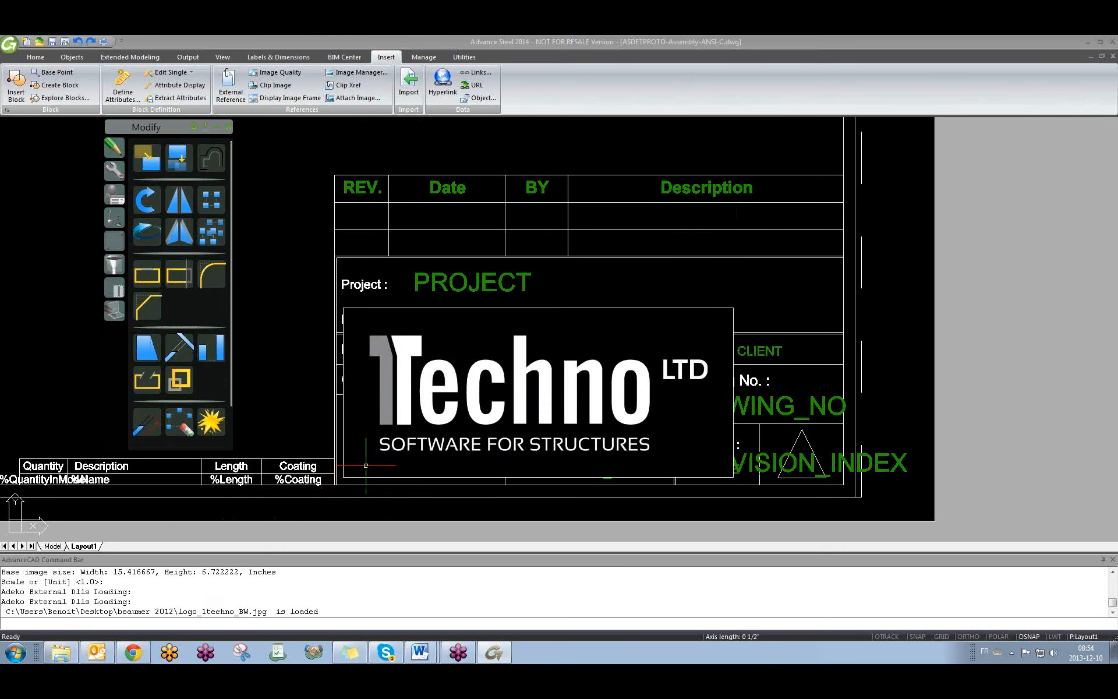
Step: Scale the attached logo down to about 1.71 by 0.74 to suit the cell under the Checker row
left_click(344, 437)
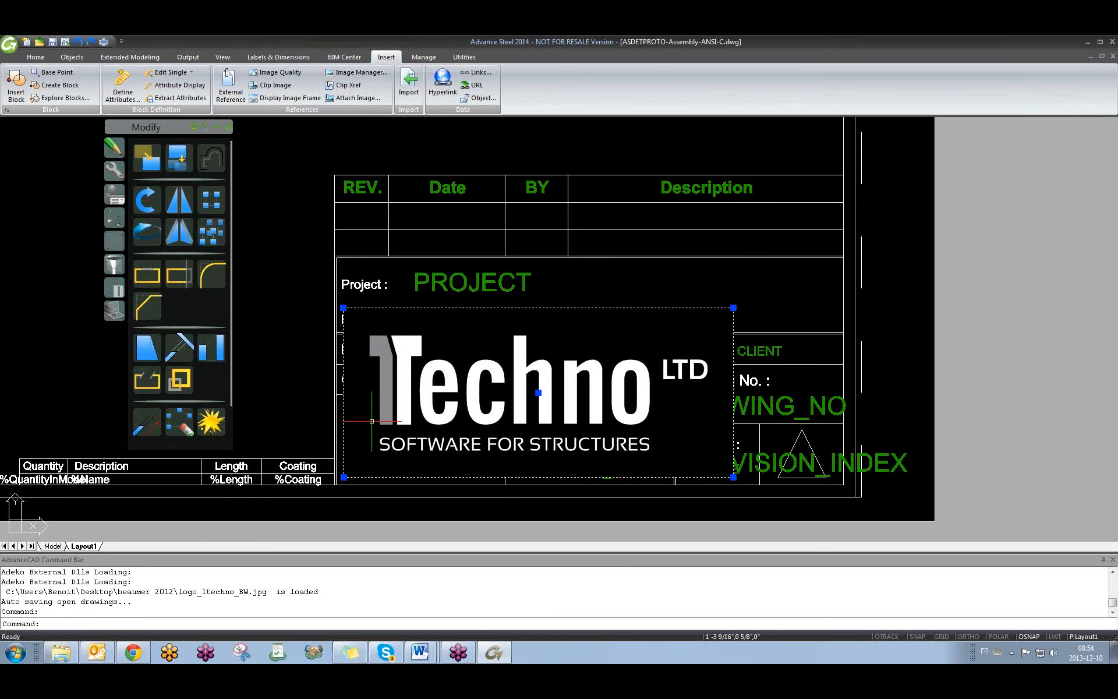
left_click(733, 307)
scroll(457, 414, "up", 2)
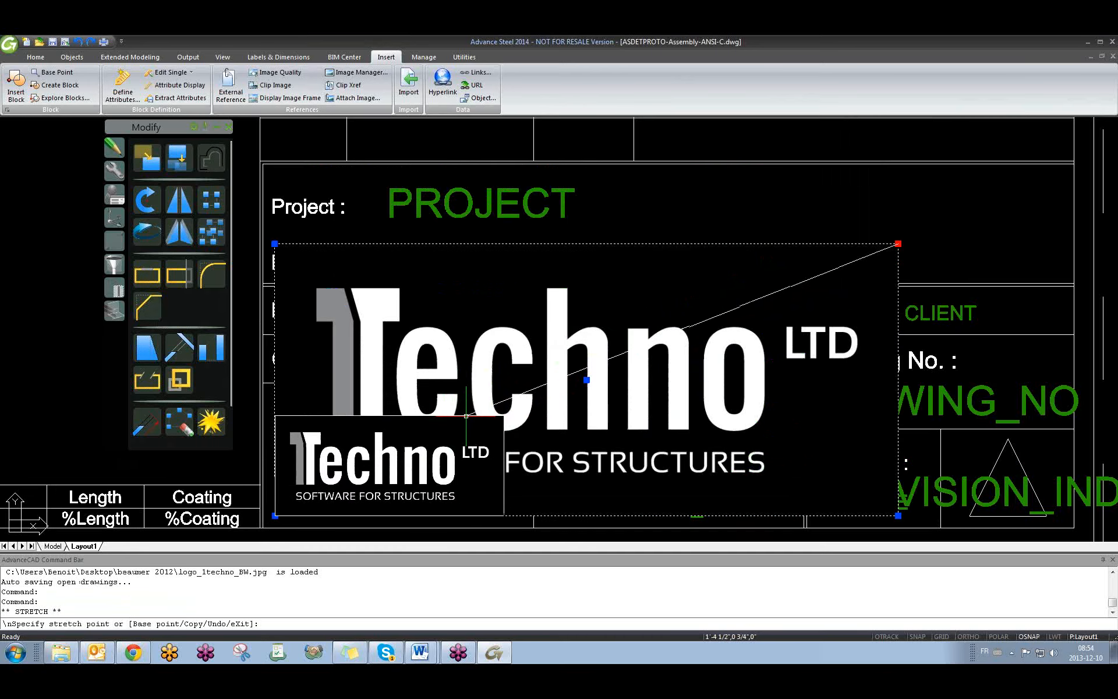
left_click(462, 415)
left_click(504, 415)
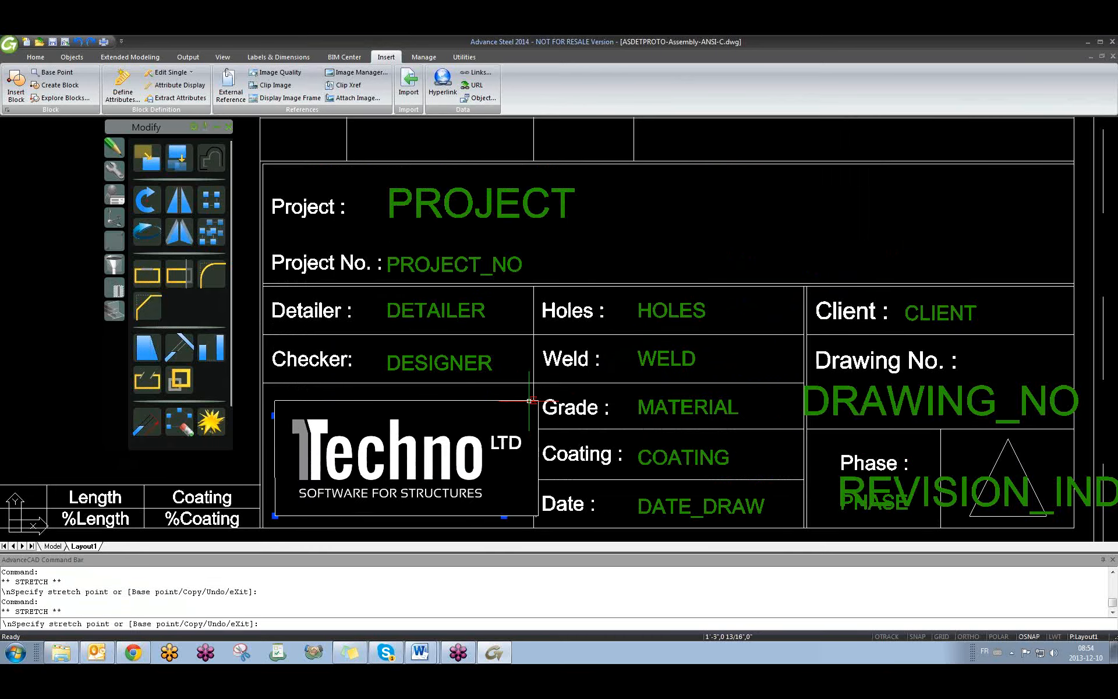
key("Escape")
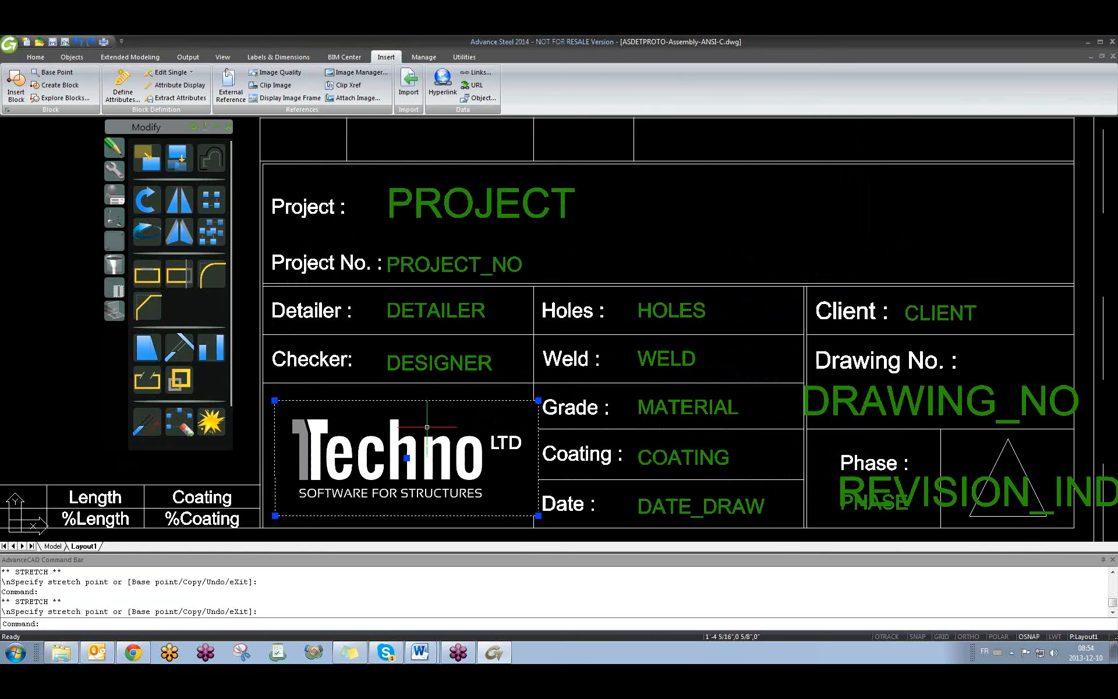
Step: Move the logo left so its upper-left corner sits just inside the cell's left border
type("m")
key("Return")
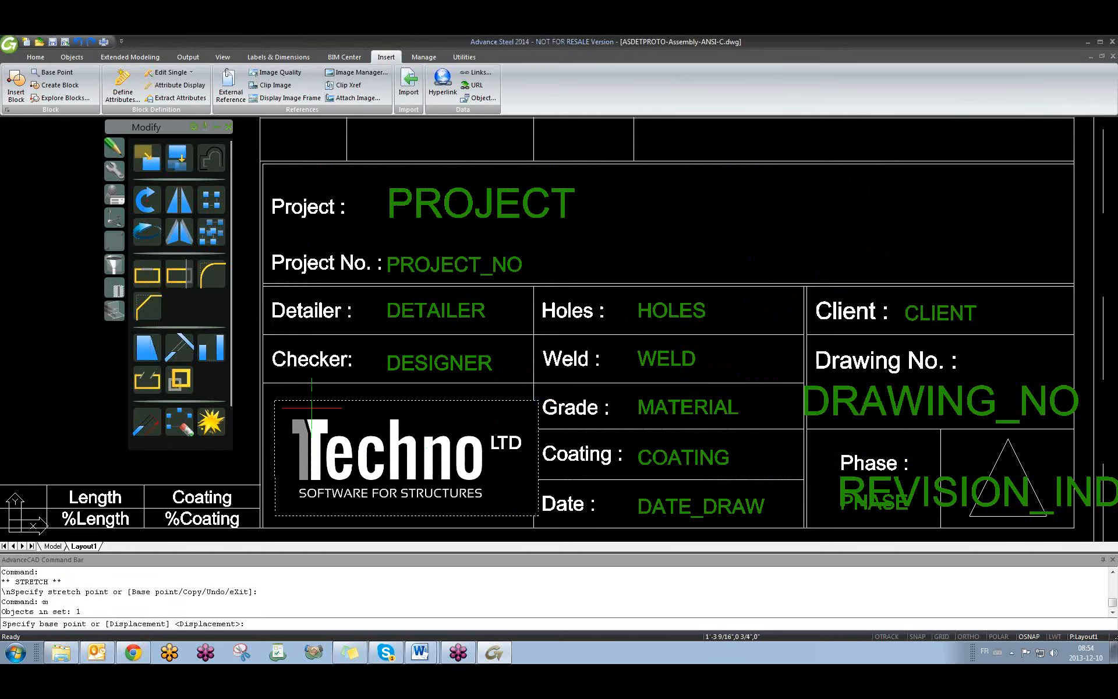
left_click(275, 401)
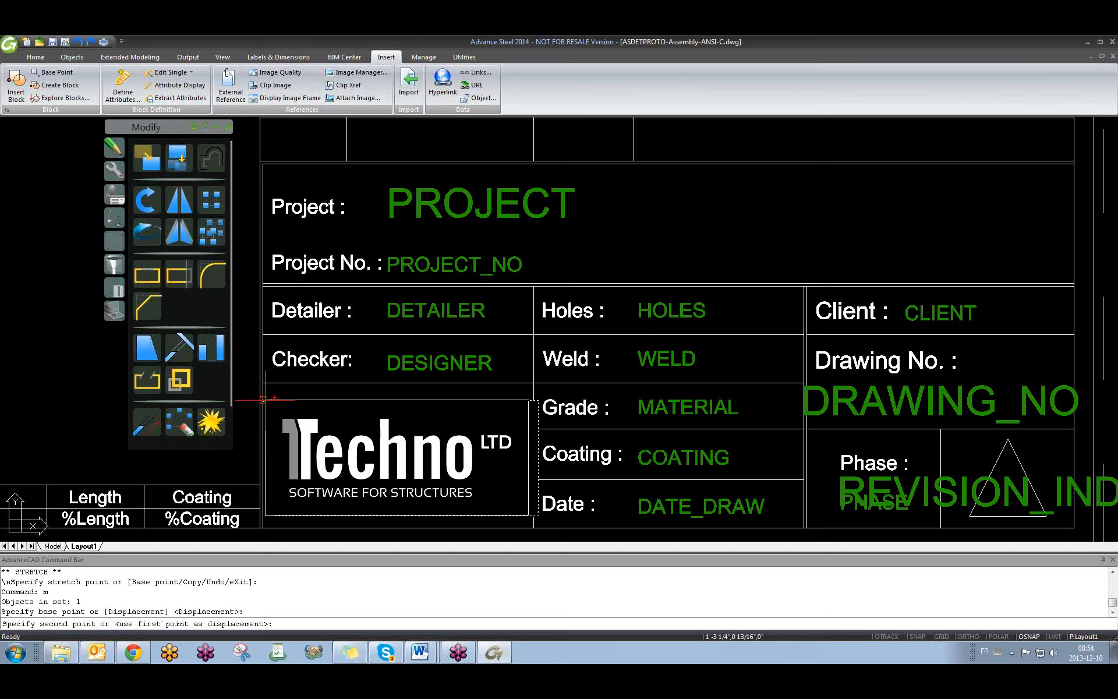
left_click(263, 400)
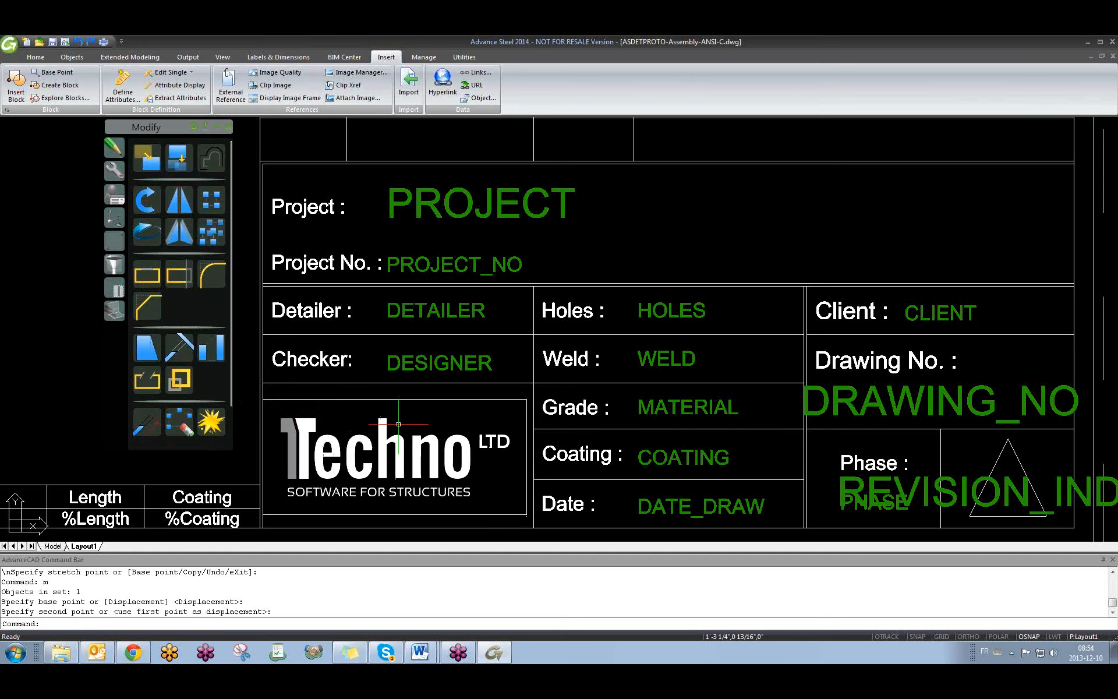
Step: Nudge the logo slightly to the right with the Move command to centre it in its cell
type("m")
key("Return")
left_click(449, 399)
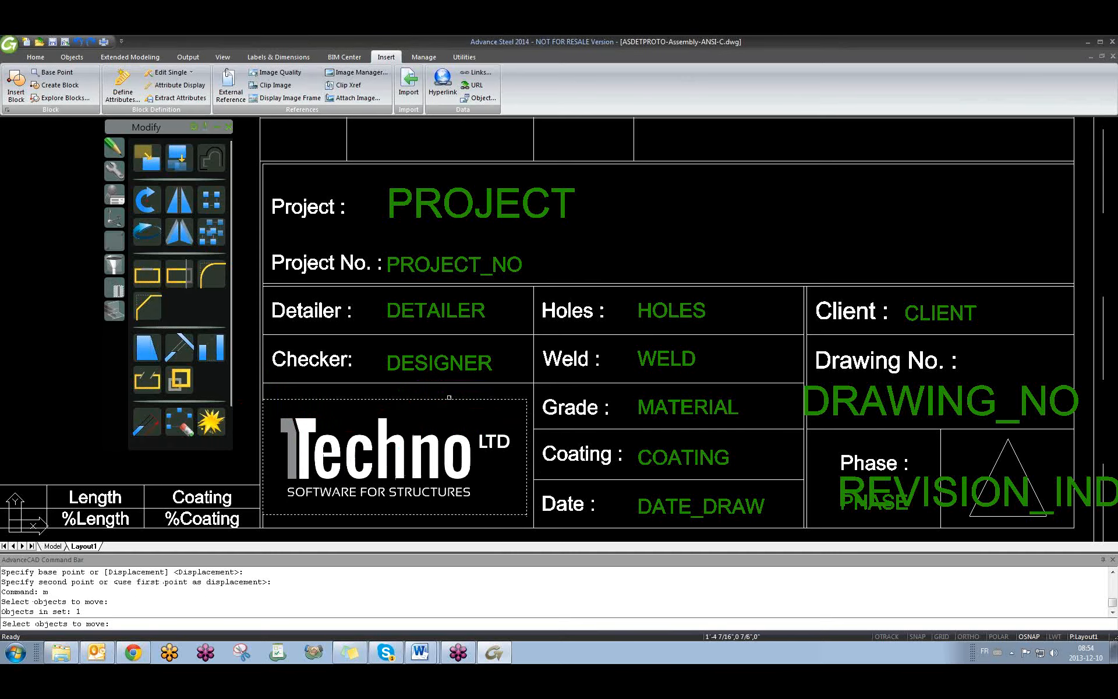
scroll(433, 393, "up", 2)
key("Return")
left_click(420, 398)
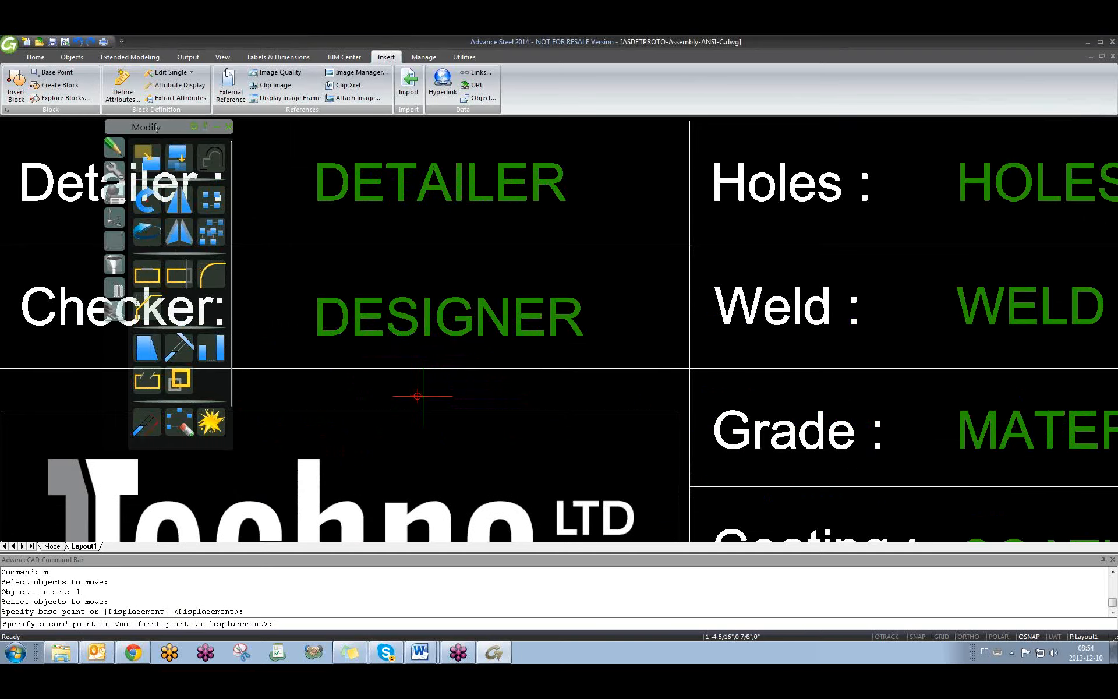
left_click(424, 398)
key("Escape")
scroll(424, 398, "down", 5)
scroll(431, 443, "up", 3)
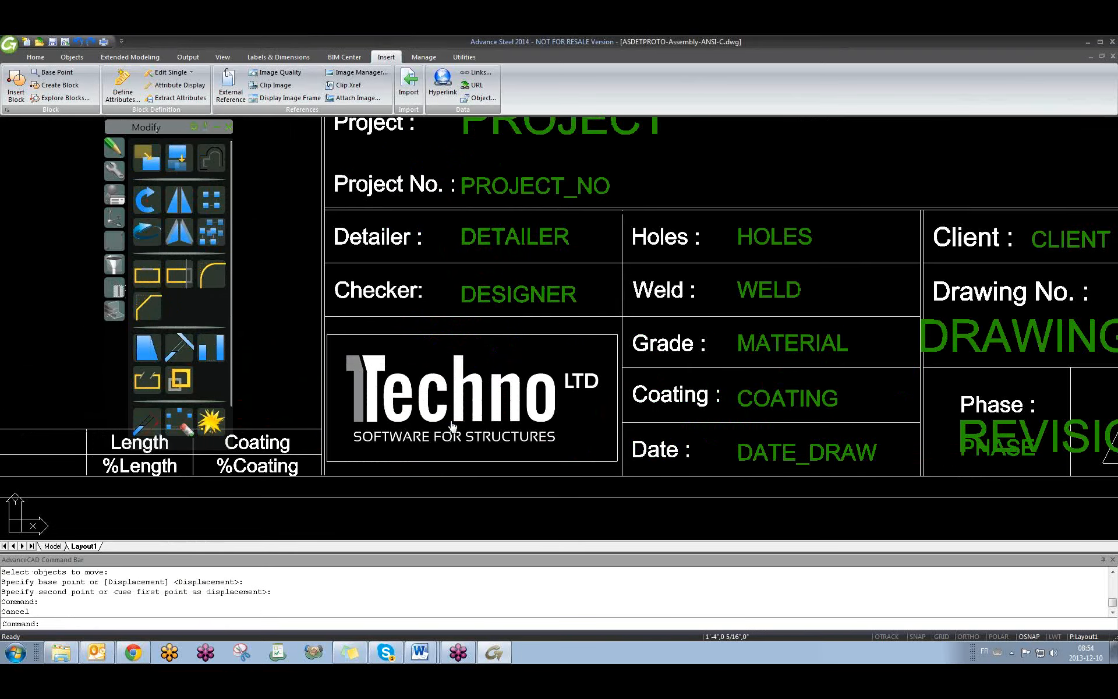
scroll(437, 431, "down", 1)
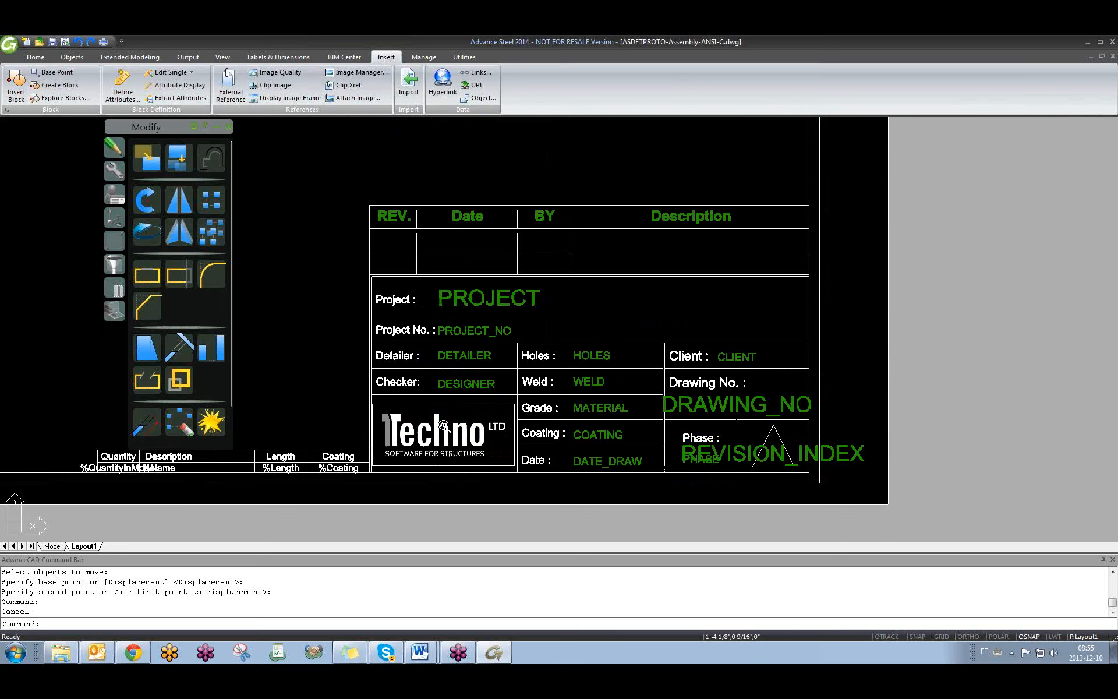
Step: Review the Image Manager's attach options and the logo file's location, and close the dialogs without attaching anything
left_click(330, 102)
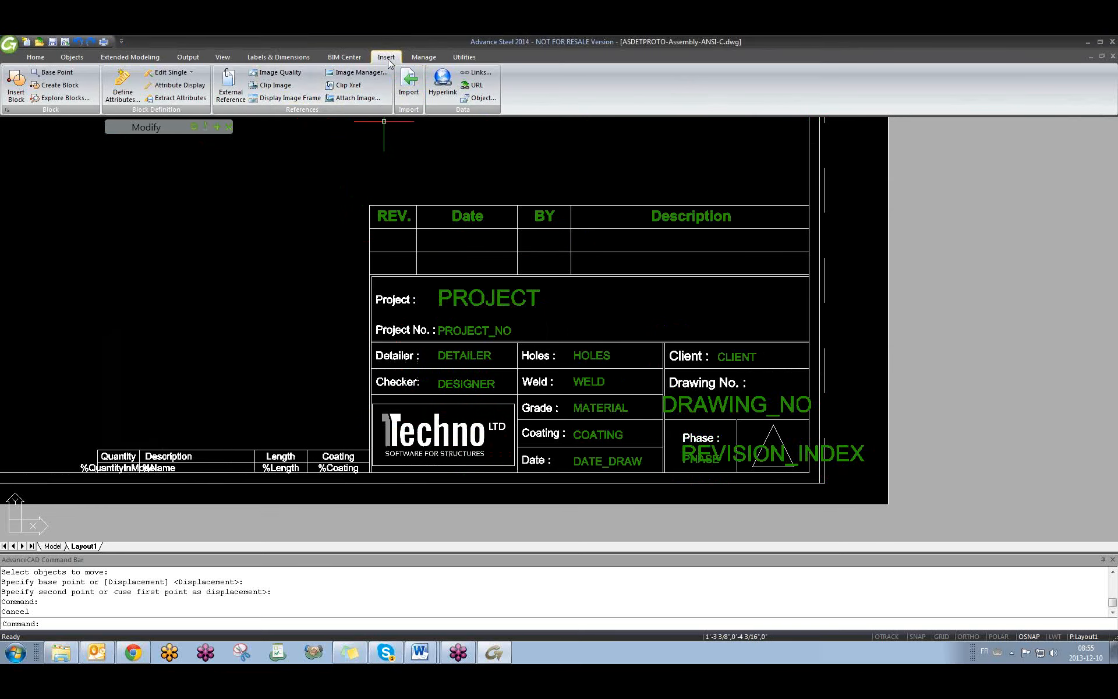
left_click(358, 74)
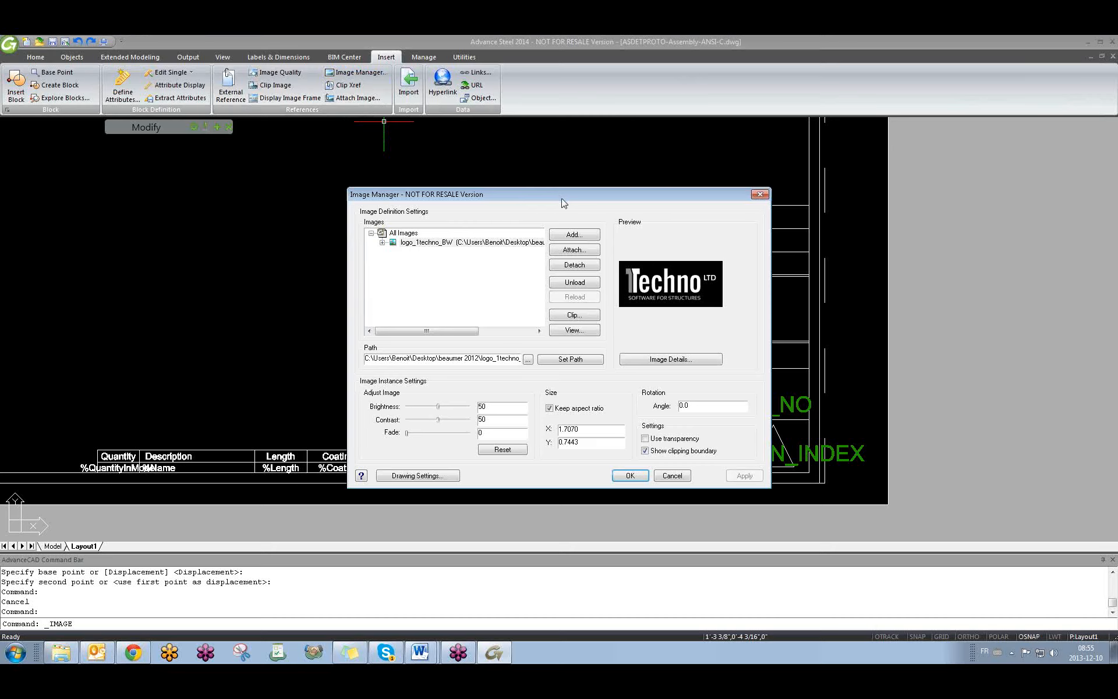
left_click(573, 251)
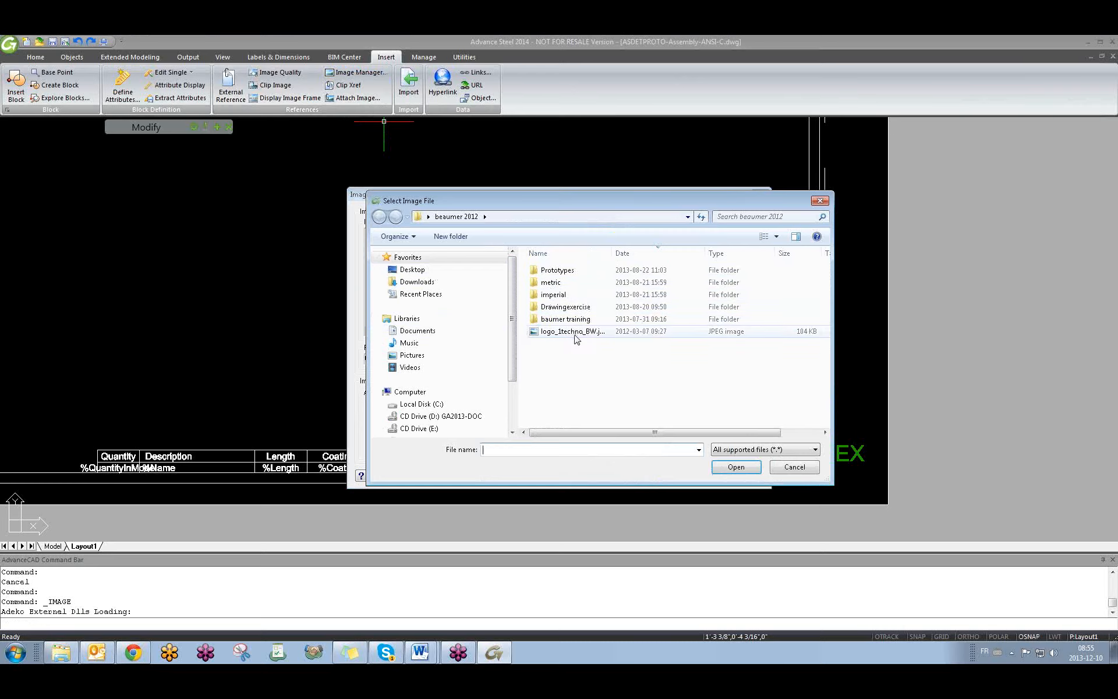
left_click(819, 201)
left_click(760, 195)
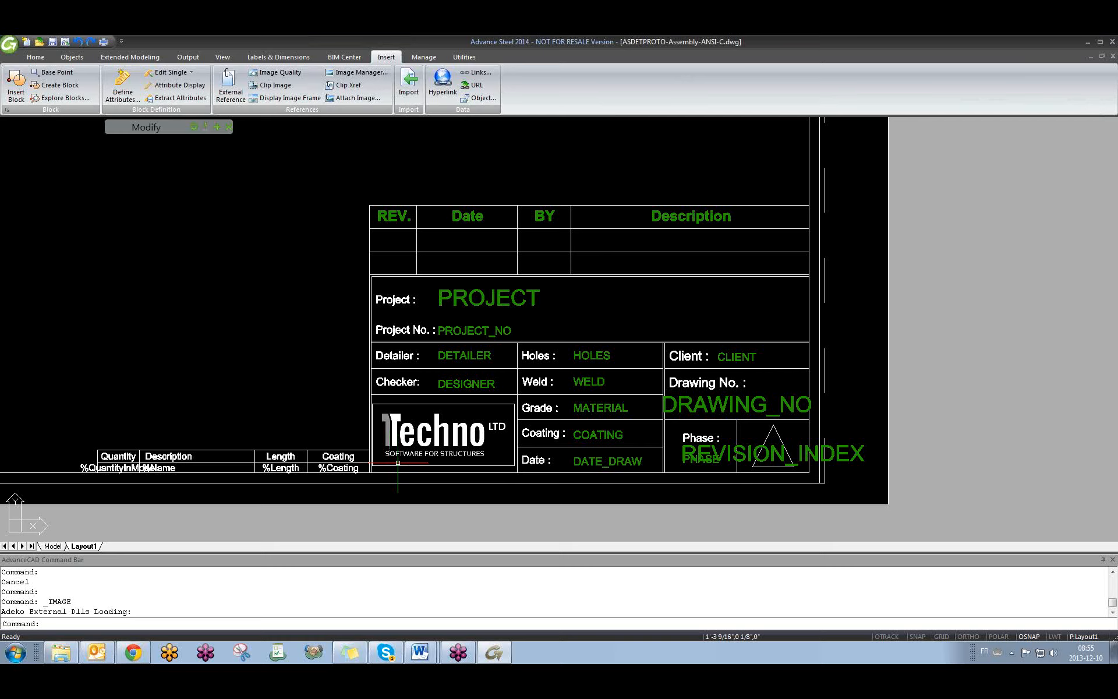
Step: Examine the placed logo and its frame within the title block cell, and clear the selection
scroll(398, 463, "down", 5)
scroll(434, 435, "up", 8)
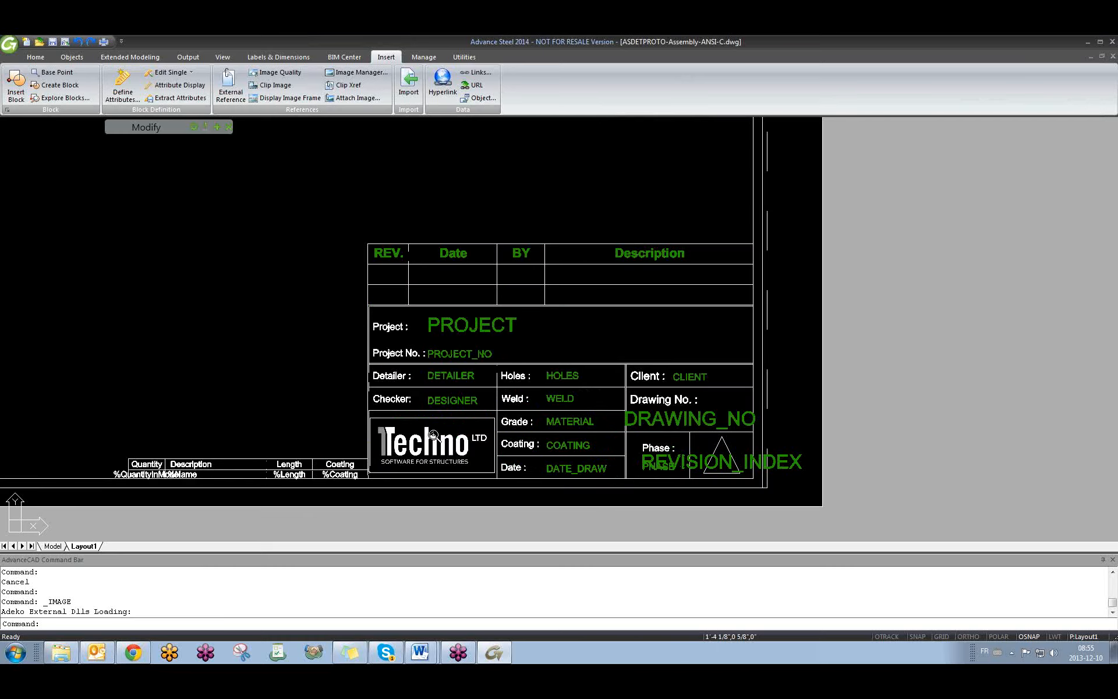
scroll(460, 422, "down", 3)
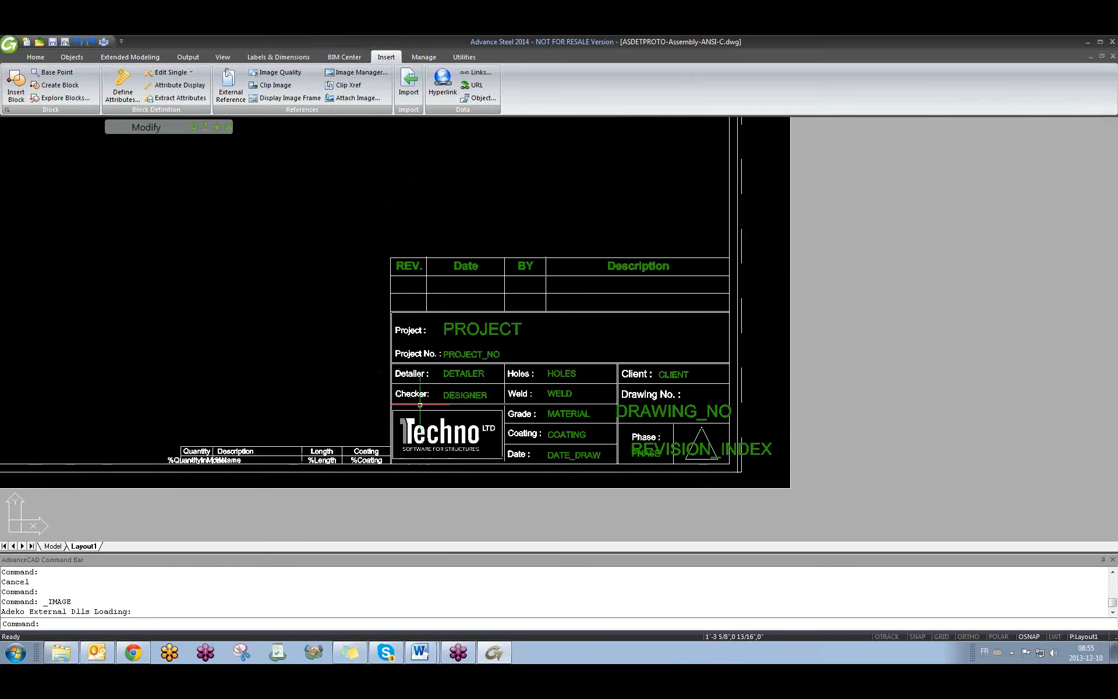
scroll(460, 421, "up", 4)
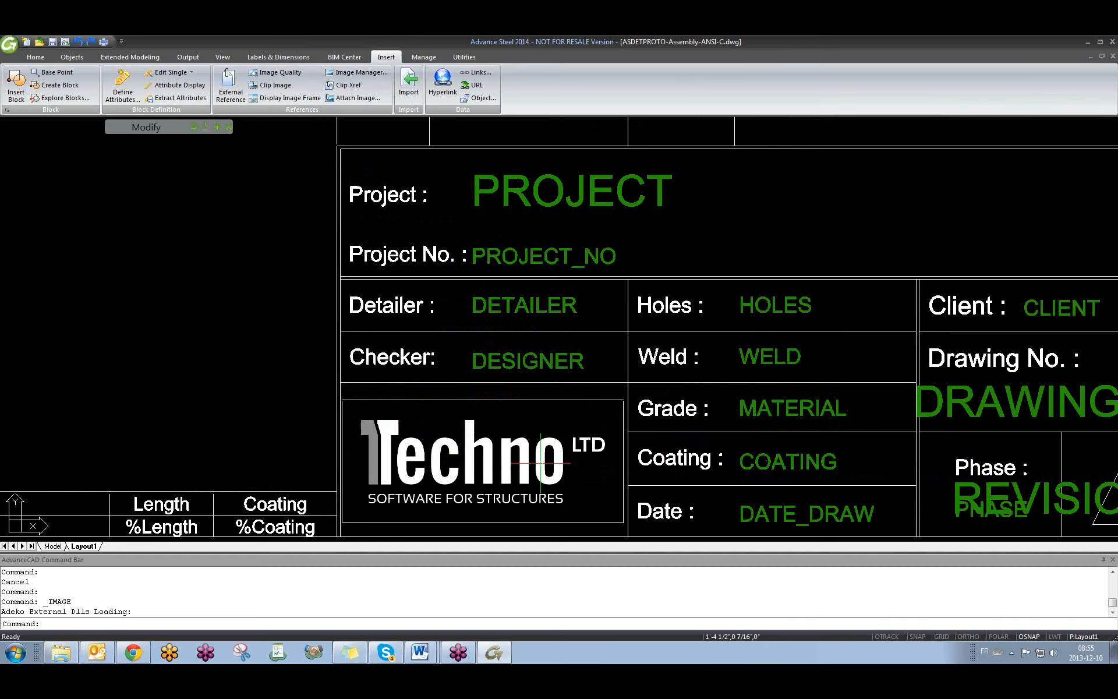
left_click(571, 399)
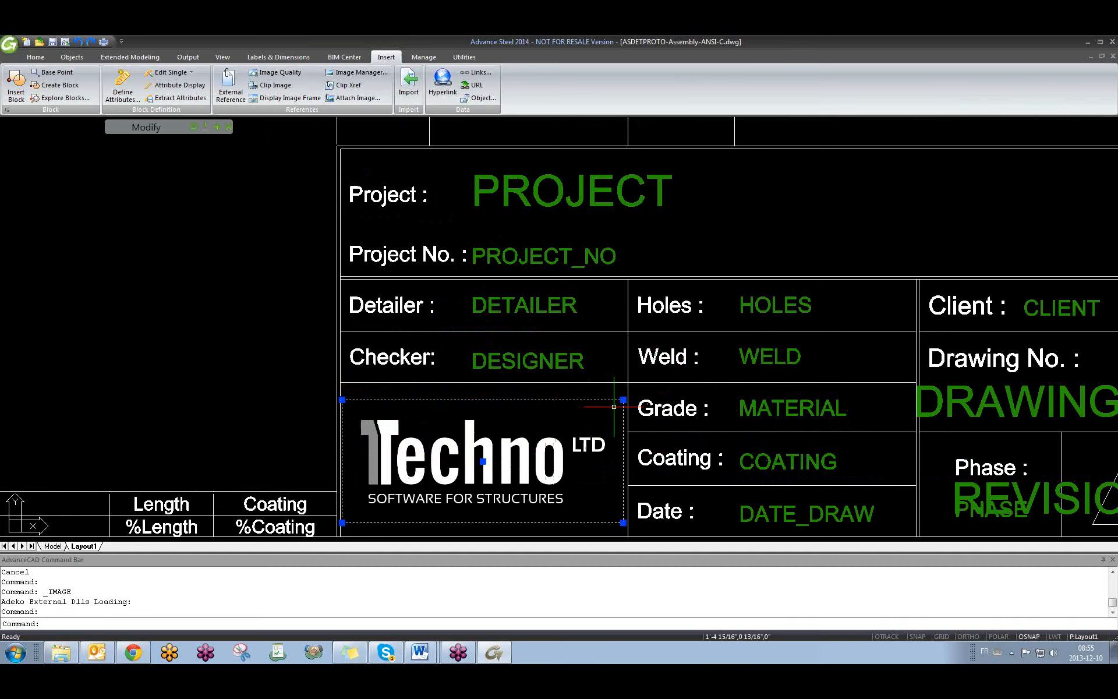
key("Escape")
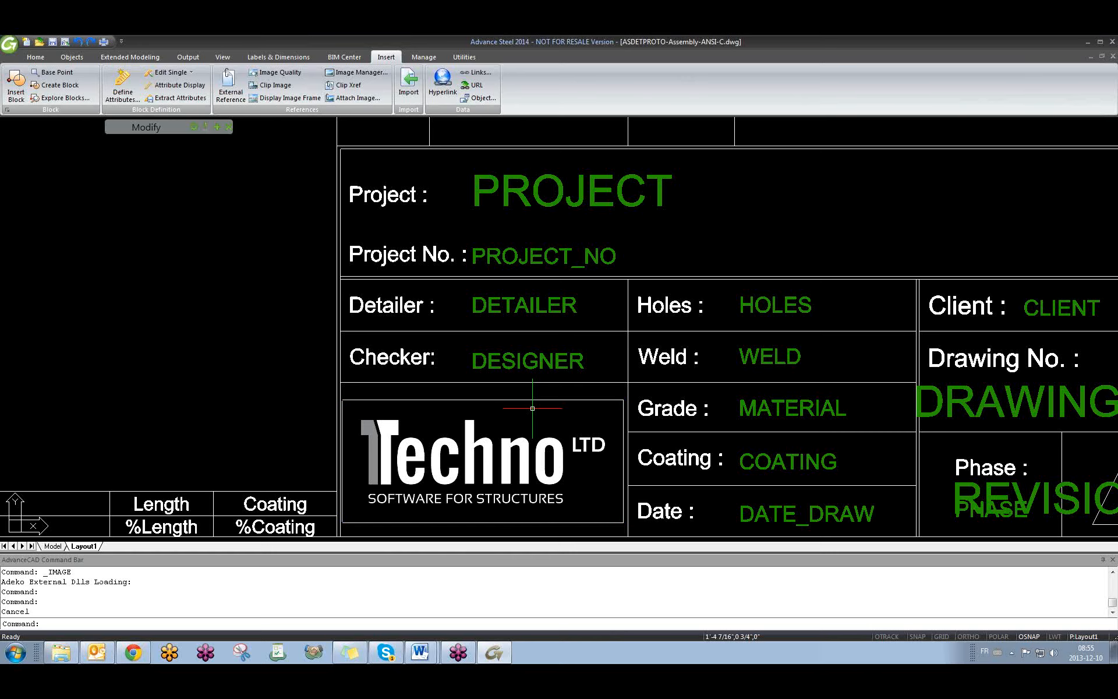
scroll(532, 408, "down", 2)
scroll(413, 415, "up", 4)
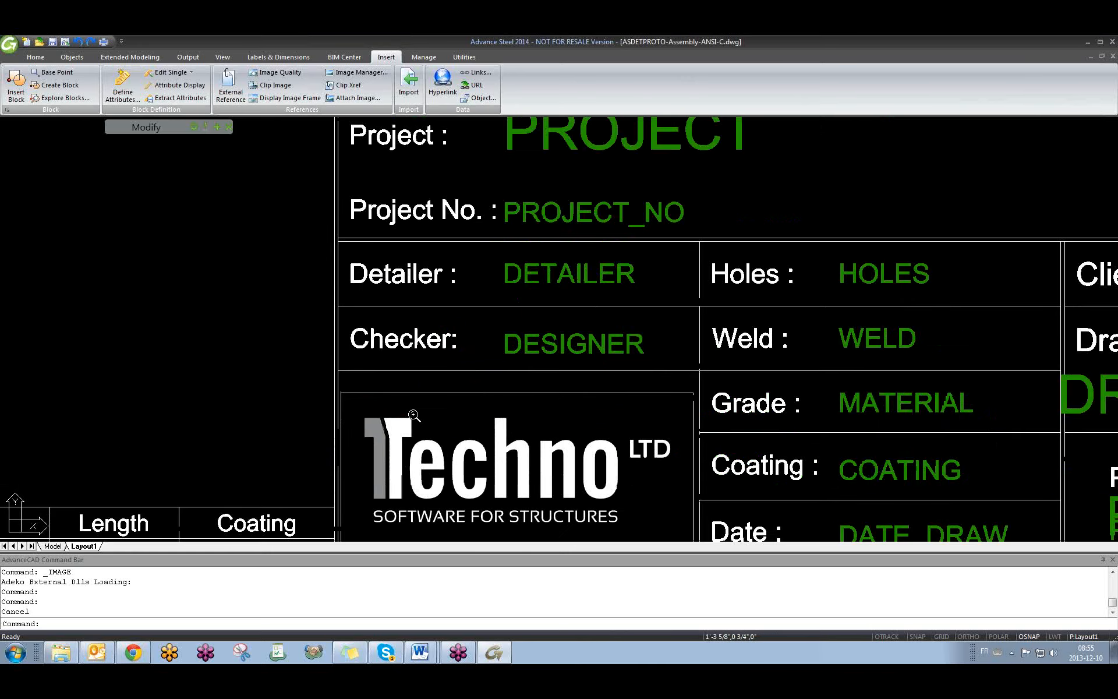
scroll(414, 414, "down", 3)
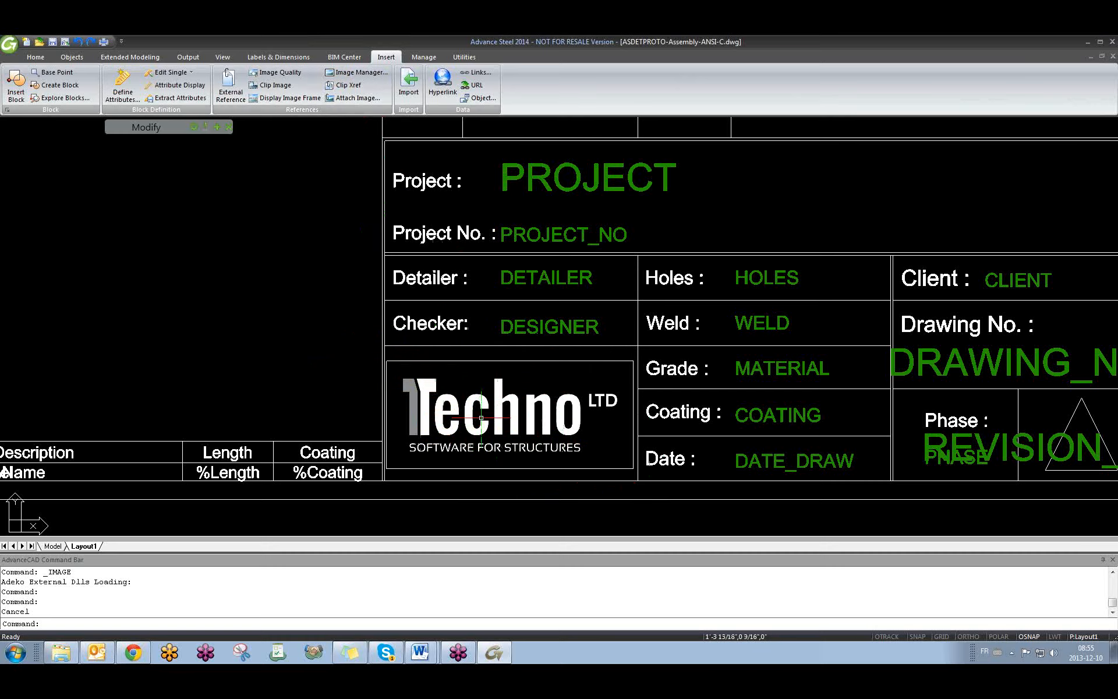
Step: Delete the Holes and Weld labels together with their HOLES and WELD attributes from the title block
scroll(641, 337, "down", 2)
mouse_move(649, 334)
middle_mouse_down()
mouse_move(439, 348)
mouse_move(476, 407)
mouse_move(449, 352)
mouse_move(429, 339)
middle_mouse_up()
left_click(284, 374)
left_click(260, 340)
scroll(443, 391, "up", 2)
middle_click_drag(587, 363, 603, 396)
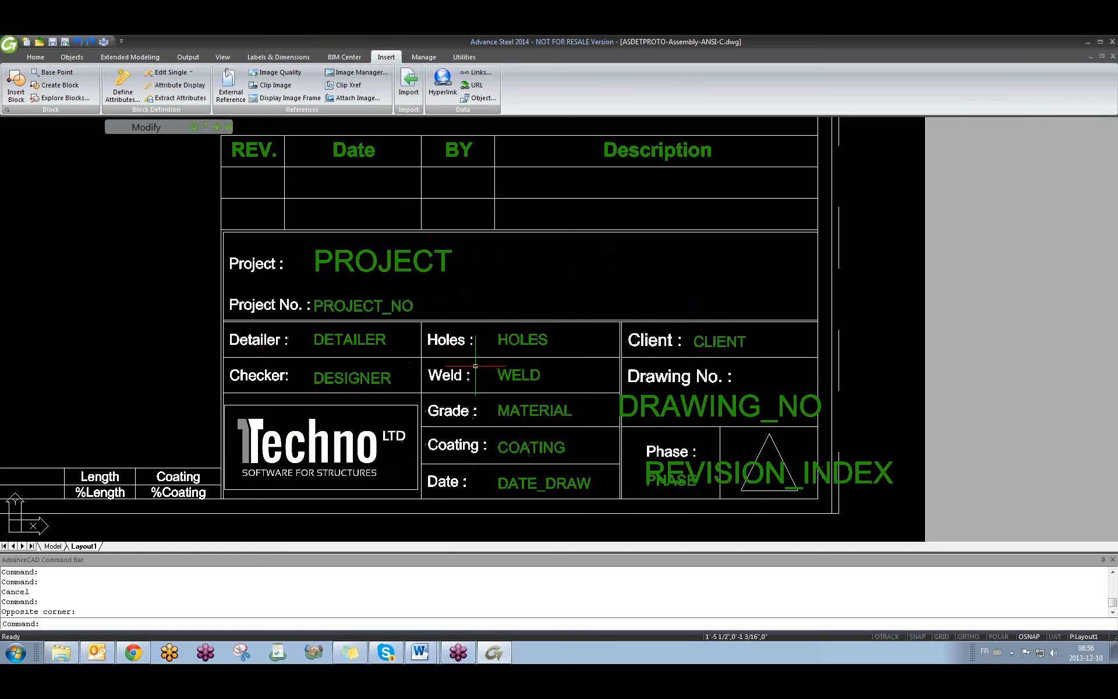
left_click_drag(527, 353, 447, 328)
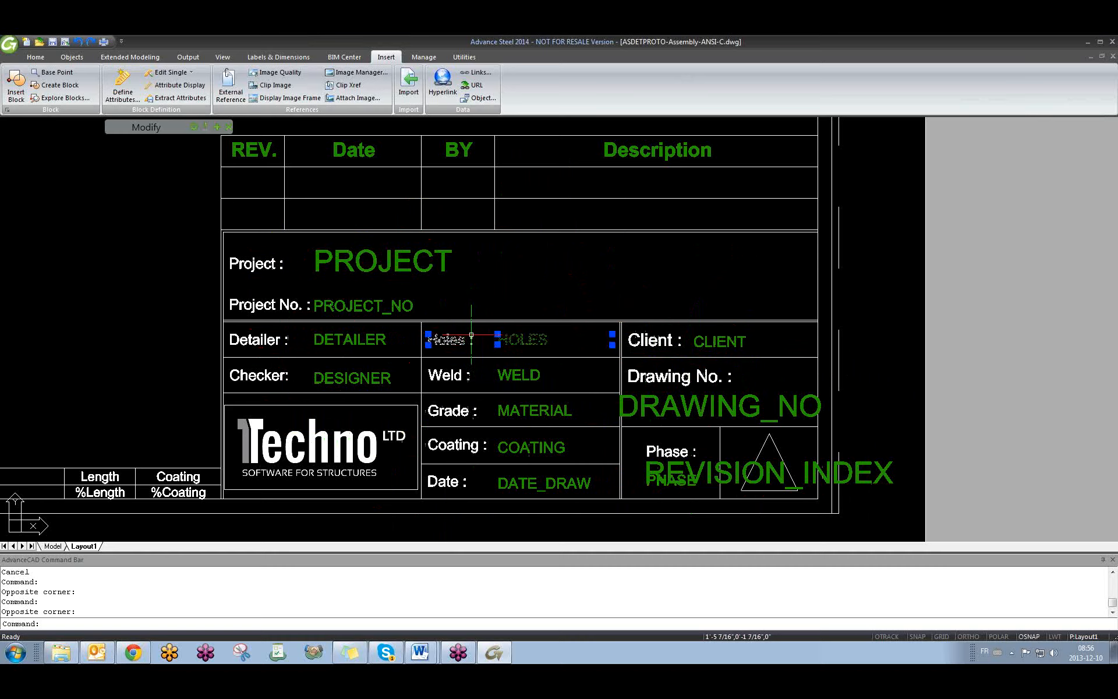
key("Delete")
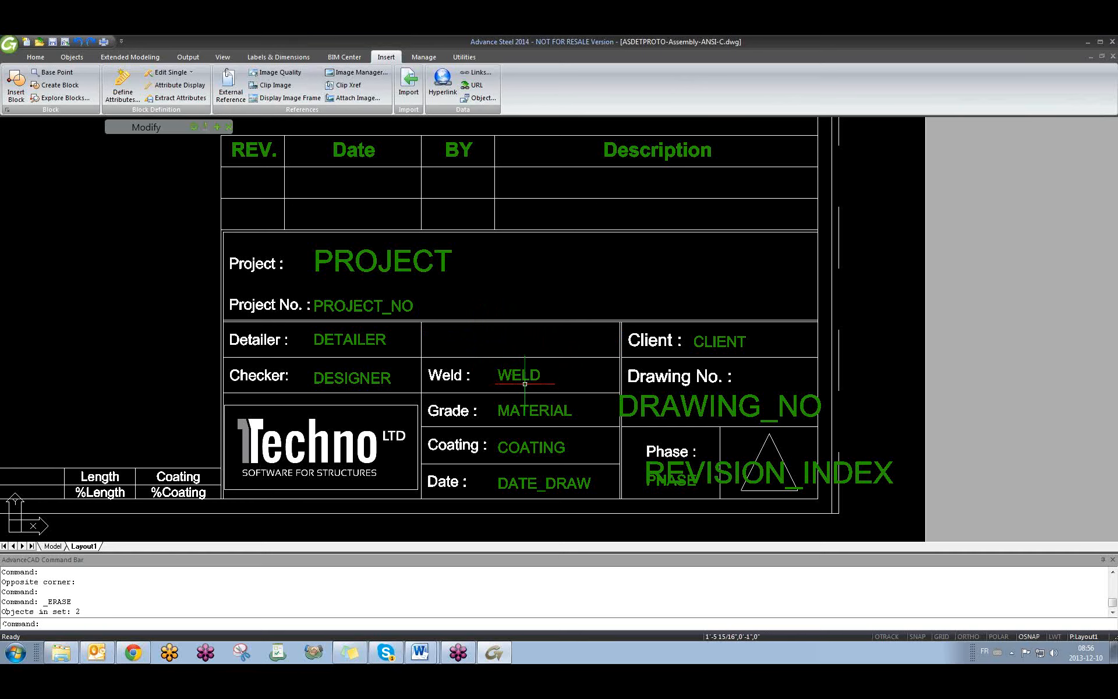
scroll(524, 385, "up", 2)
left_click(535, 387)
left_click(406, 348)
key("Delete")
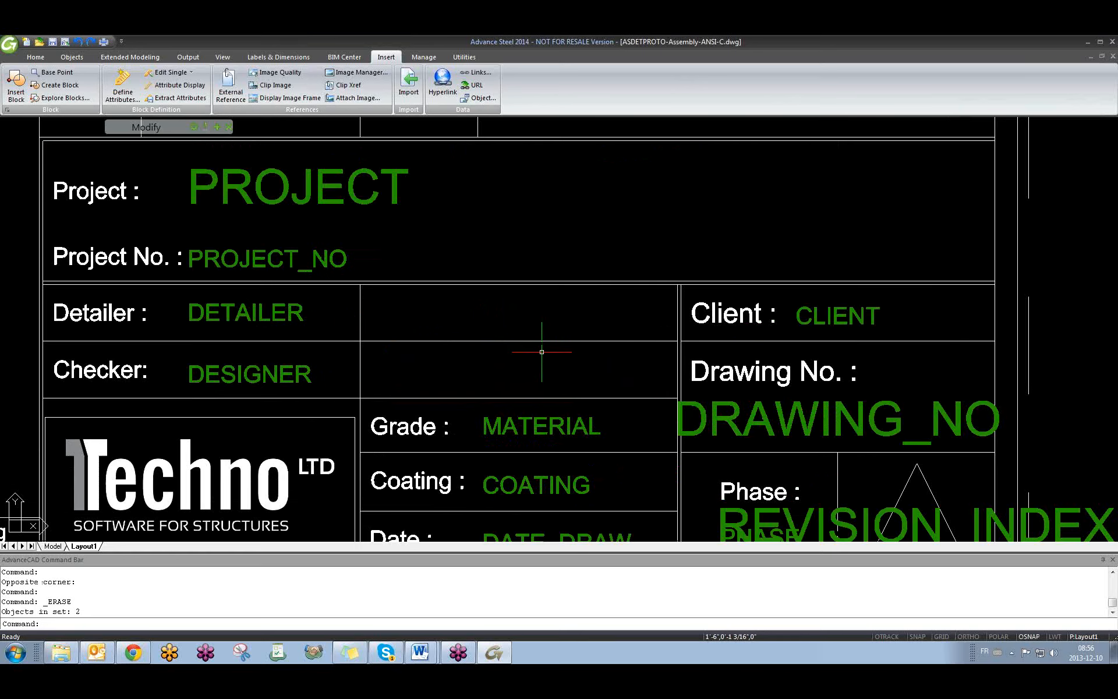
Step: Shorten the line between the Detailer and Checker rows to end at the column divider, merging the emptied Holes and Weld cells
left_click(532, 340)
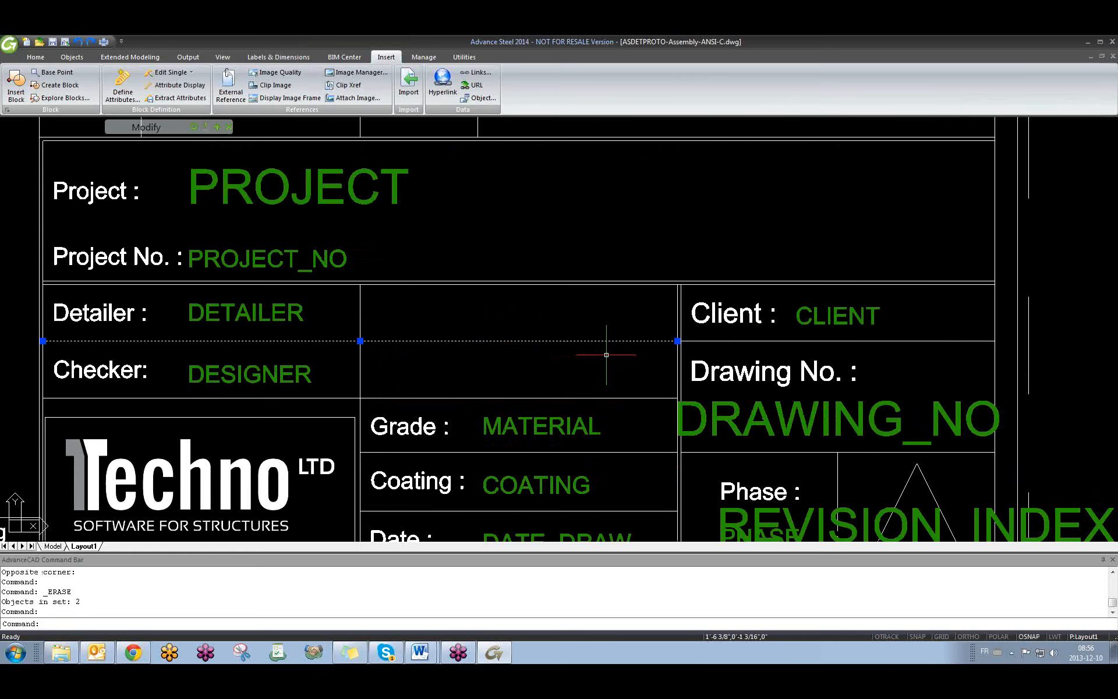
left_click(677, 340)
scroll(389, 337, "up", 3)
left_click(360, 340)
scroll(360, 340, "down", 6)
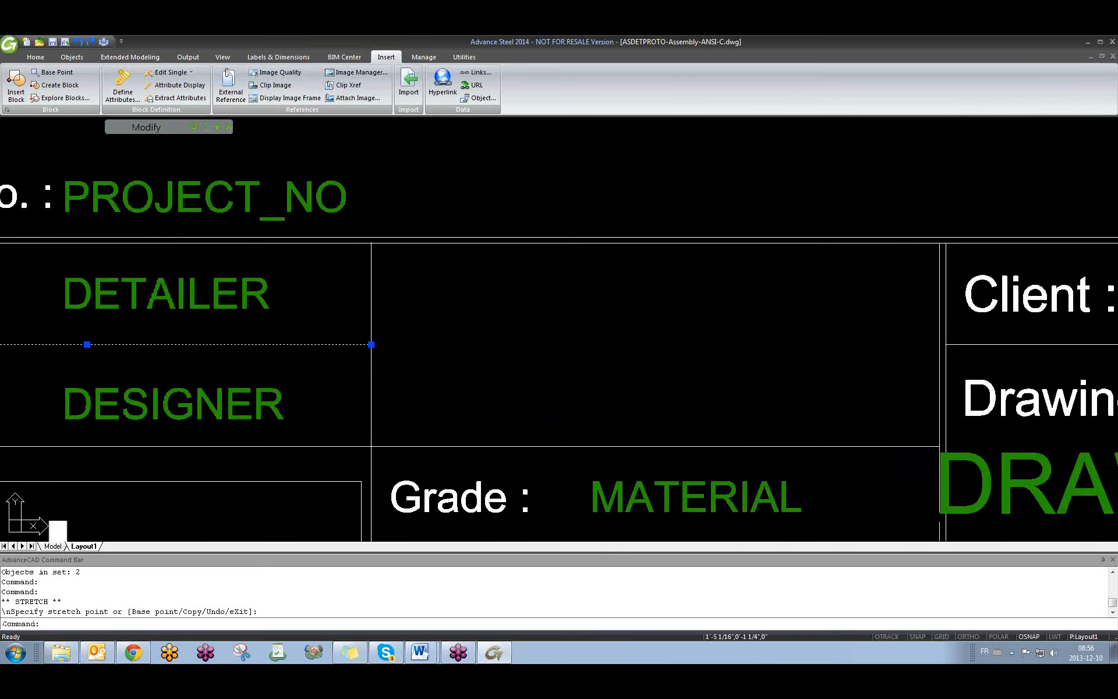
key("Escape")
scroll(419, 348, "up", 2)
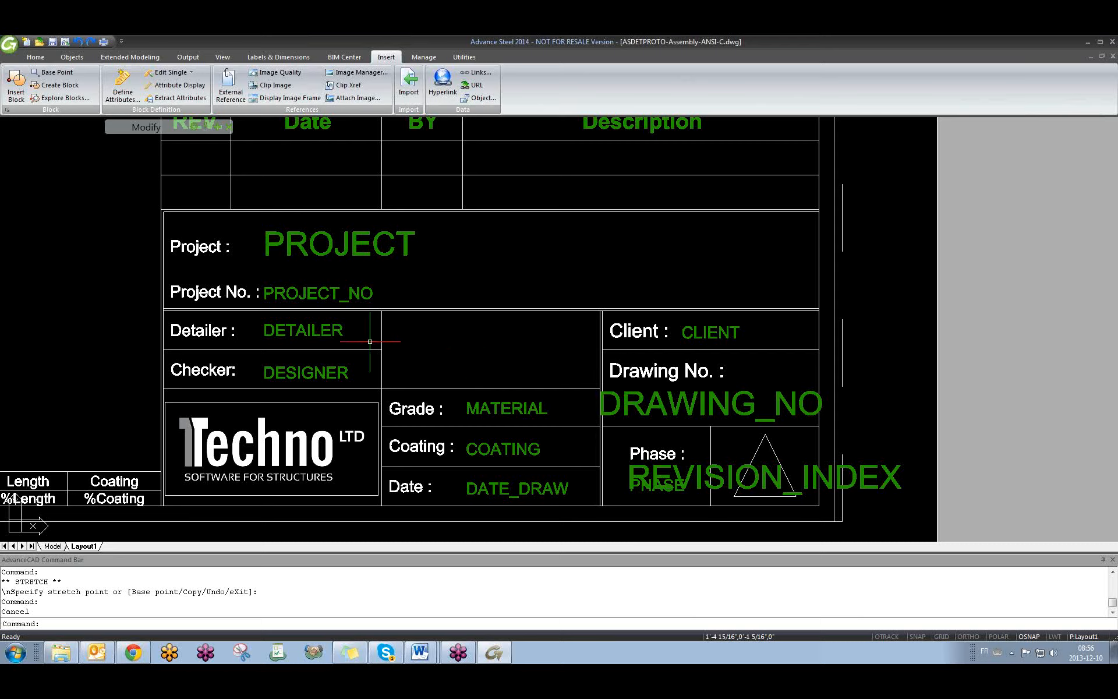
Step: Move the Grade label straight up into the empty merged cell above the MATERIAL row
type("tt")
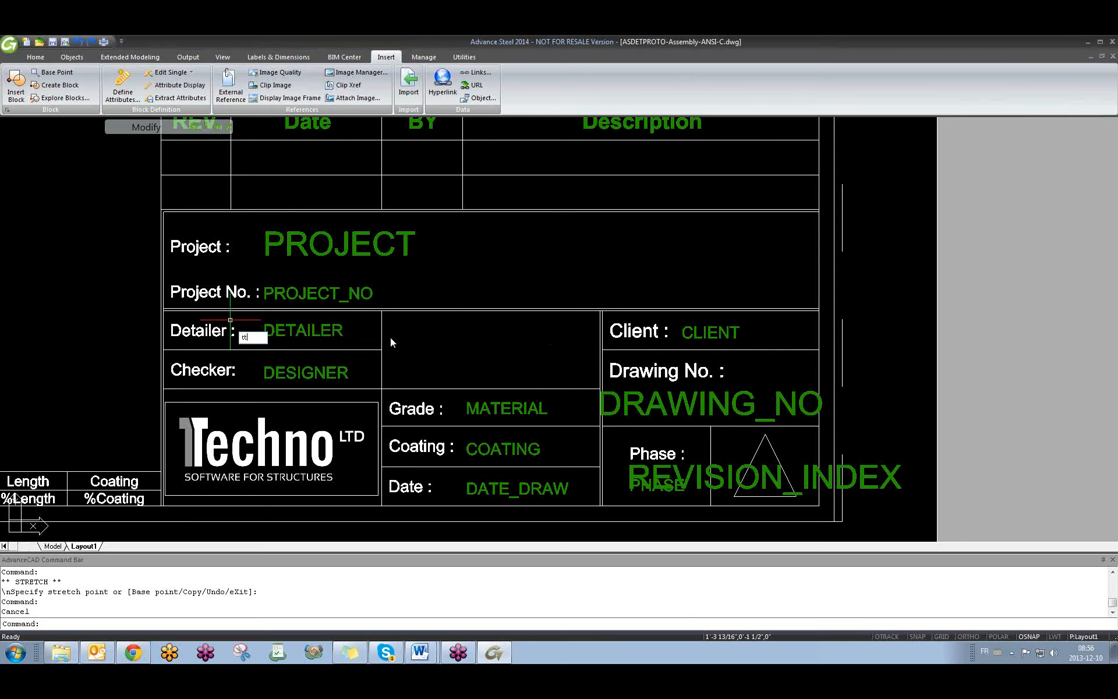
key("Return")
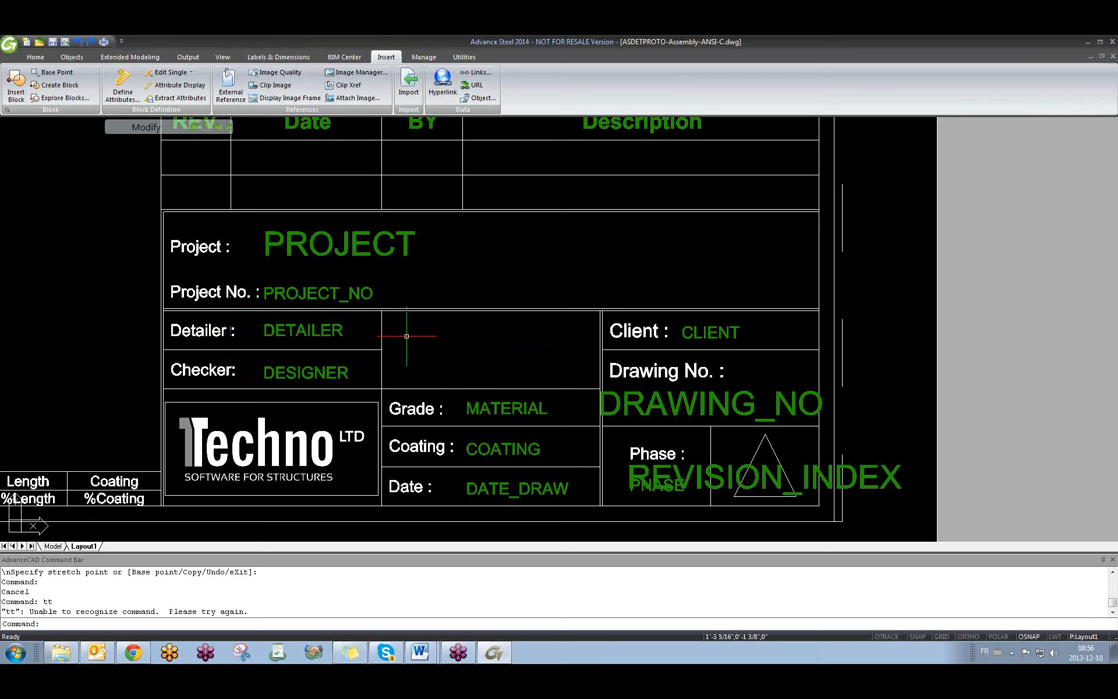
type("m")
key("Return")
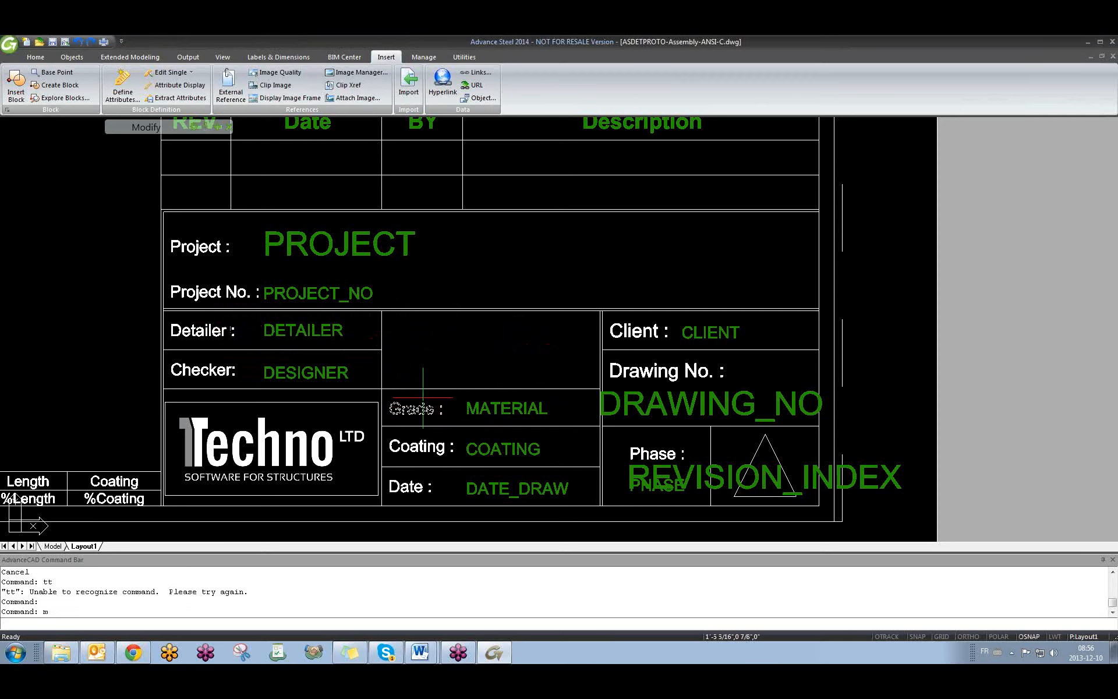
left_click(423, 398)
key("Return")
left_click(423, 398)
left_click(422, 343)
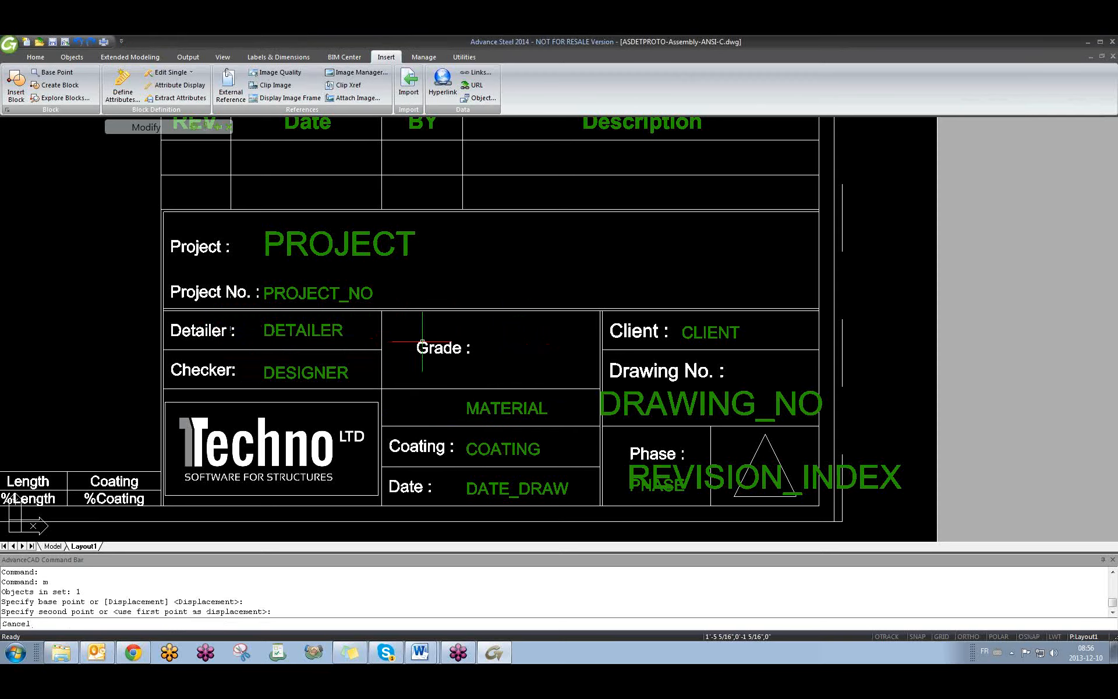
Step: Replace the text of the moved Grade label with a person's first name in capital letters
double_click(490, 347)
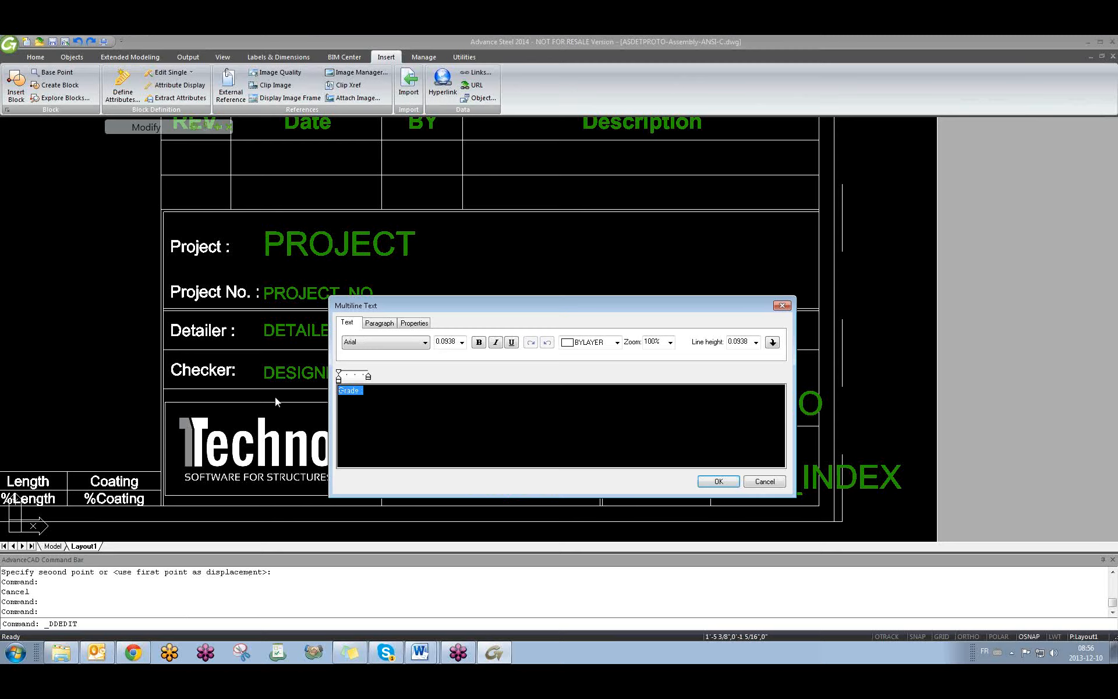
type("INGENE")
key("Return")
type("E")
key("BackSpace")
key("BackSpace")
key("BackSpace")
key("BackSpace")
key("BackSpace")
key("BackSpace")
key("BackSpace")
key("BackSpace")
type("HAMZA")
left_click(719, 481)
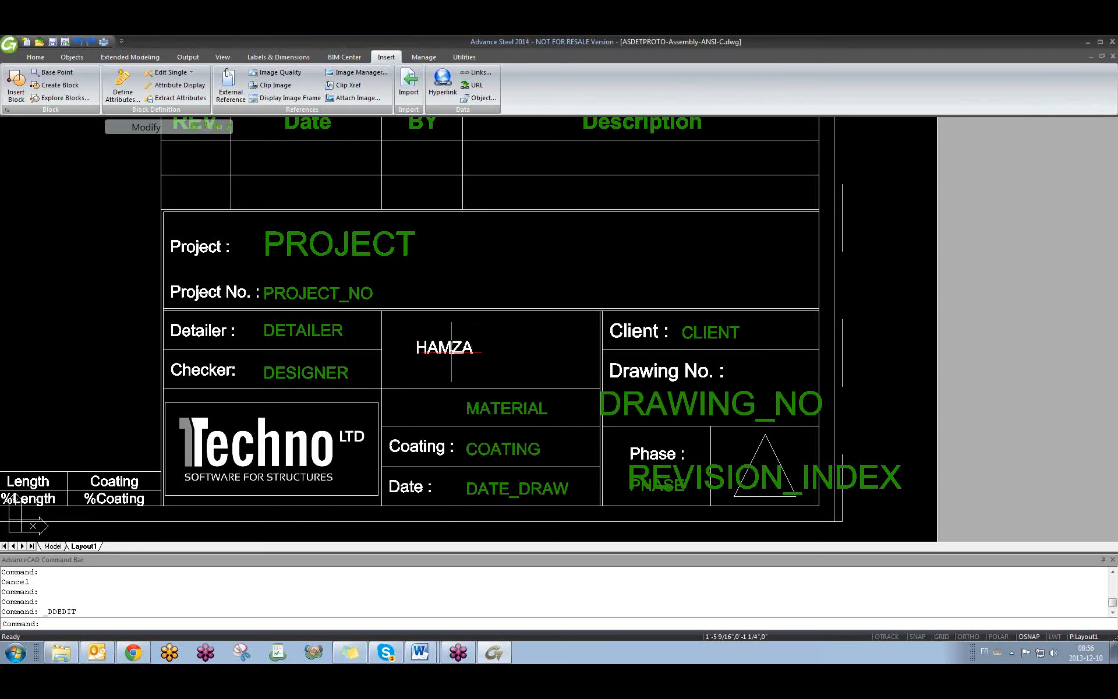
left_click(448, 349)
scroll(448, 352, "up", 4)
left_click(369, 356)
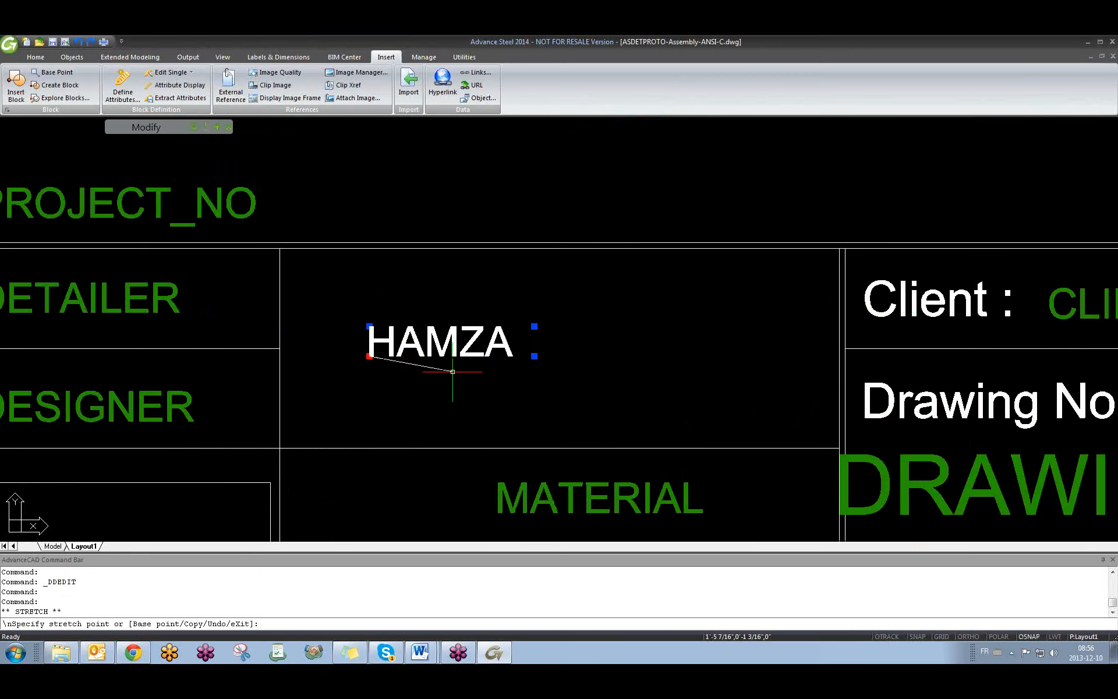
key("Escape")
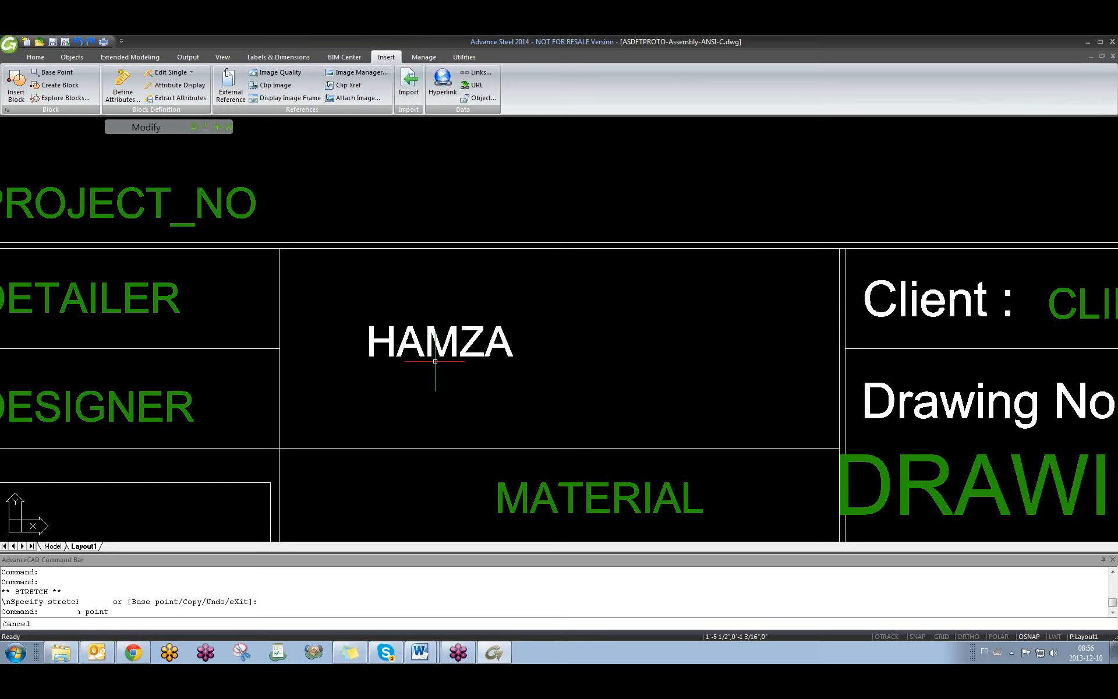
Step: Move the name text horizontally with Ortho on to centre it between the sides of the merged cell
type("M")
key("Return")
left_click(502, 386)
left_click(395, 303)
key("Return")
left_click(466, 379)
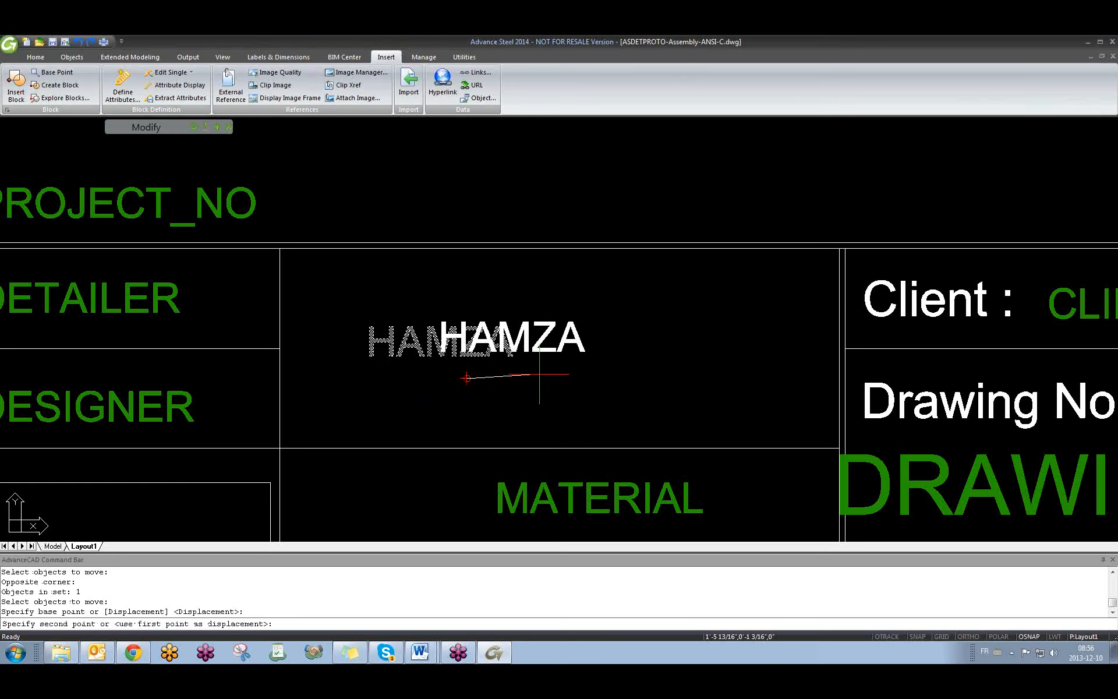
key("F8")
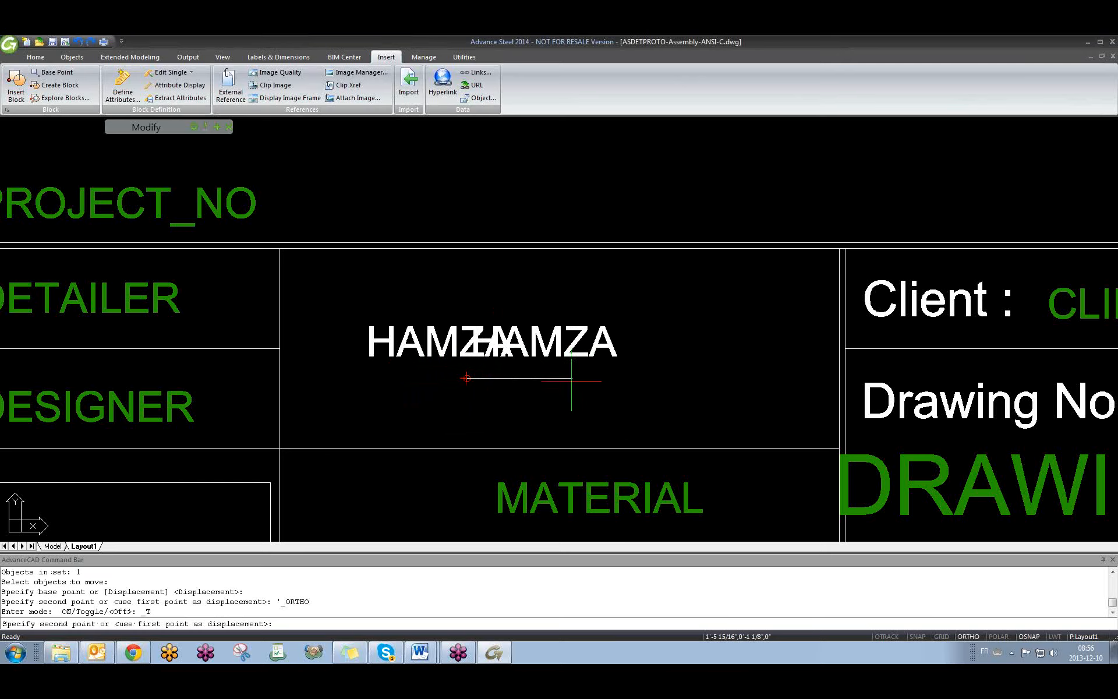
left_click(565, 382)
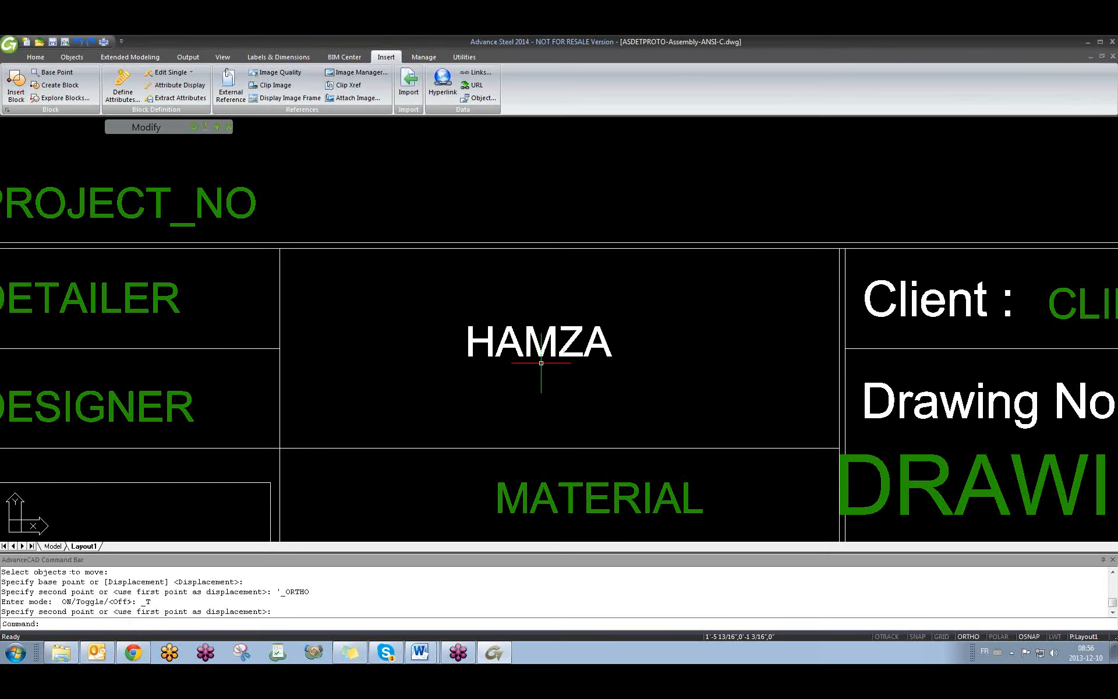
Step: Move the name text slightly straight down to centre it vertically in the merged cell
type("M")
key("Return")
left_click(551, 383)
left_click(532, 353)
key("Return")
left_click(674, 291)
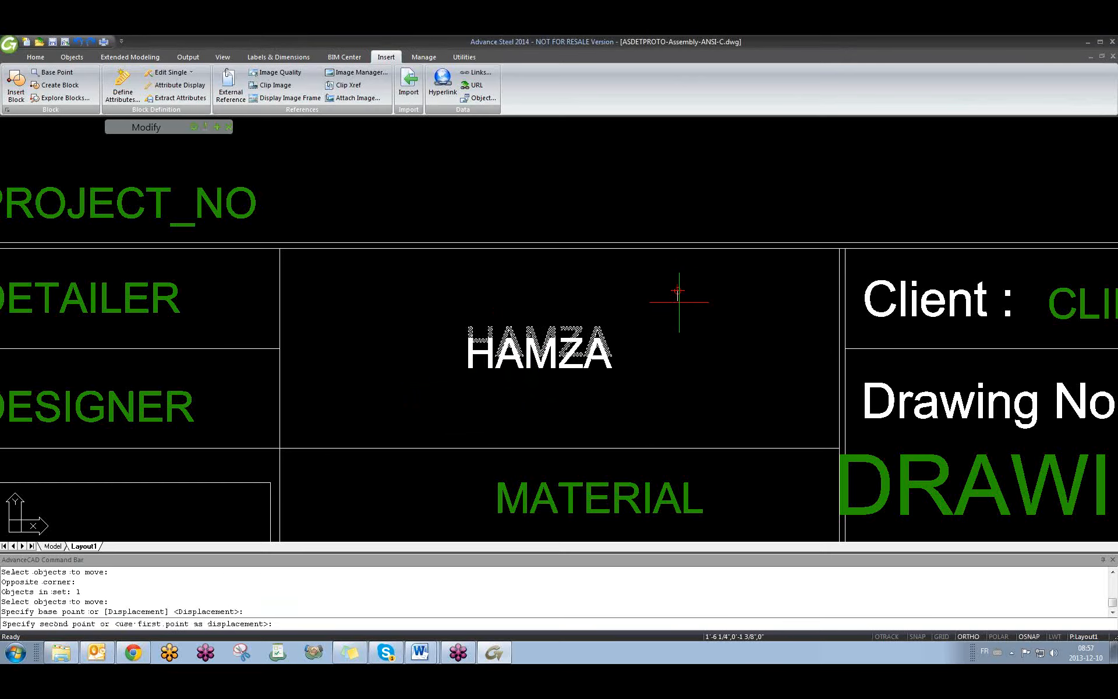
left_click(679, 304)
key("Escape")
scroll(679, 304, "down", 8)
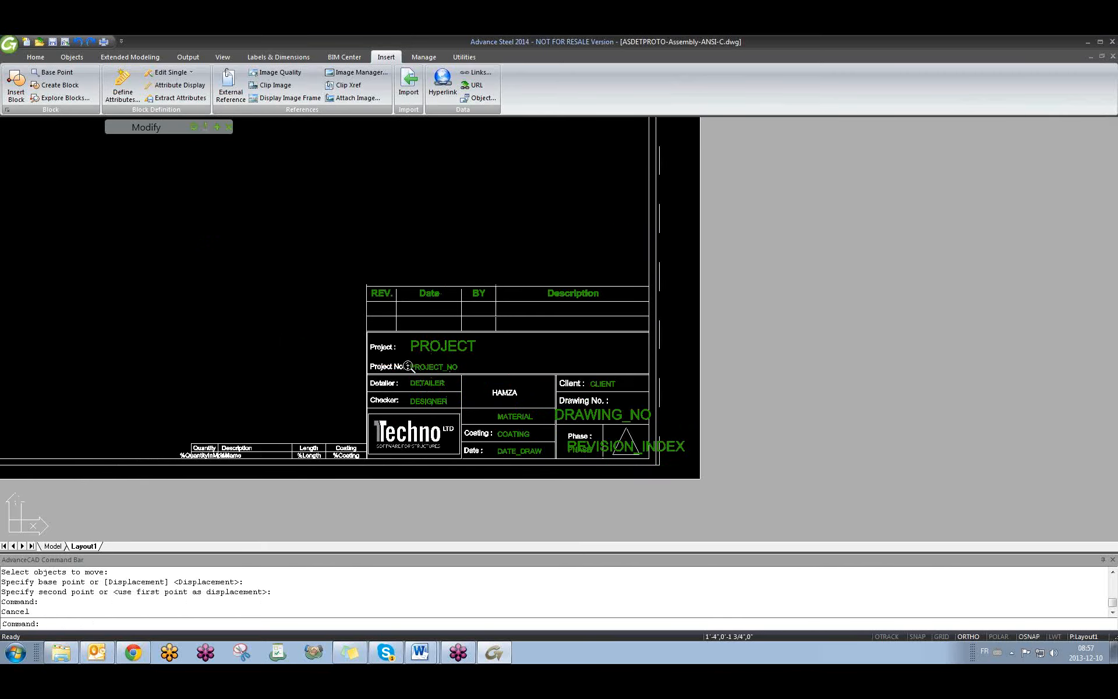
scroll(519, 408, "up", 3)
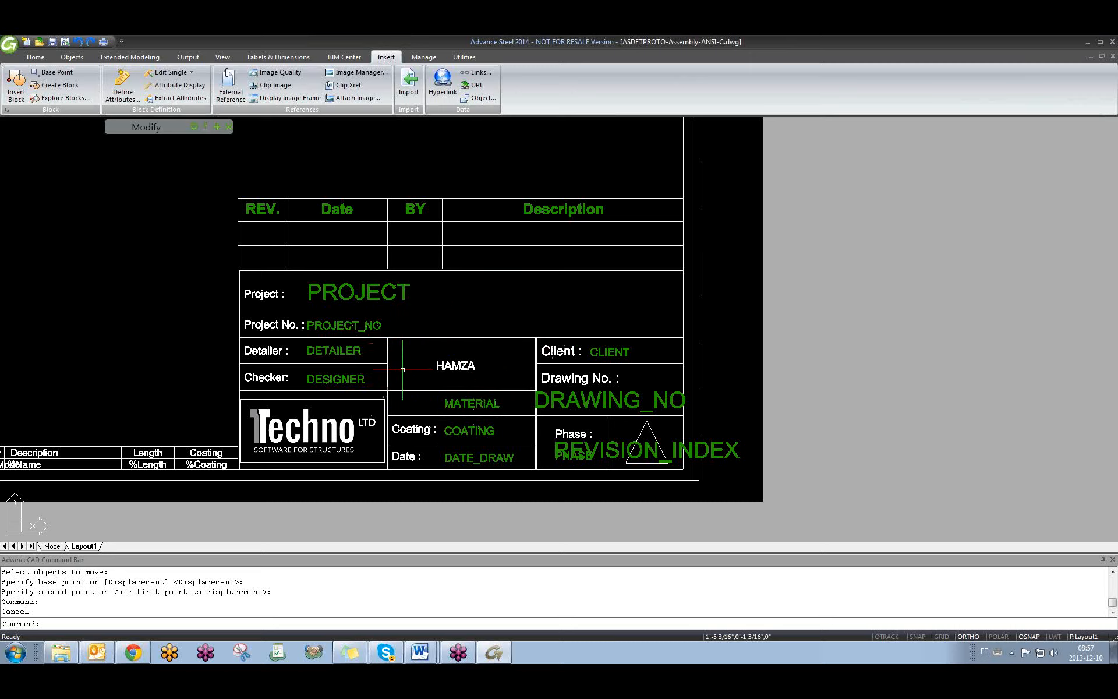
scroll(476, 362, "down", 1)
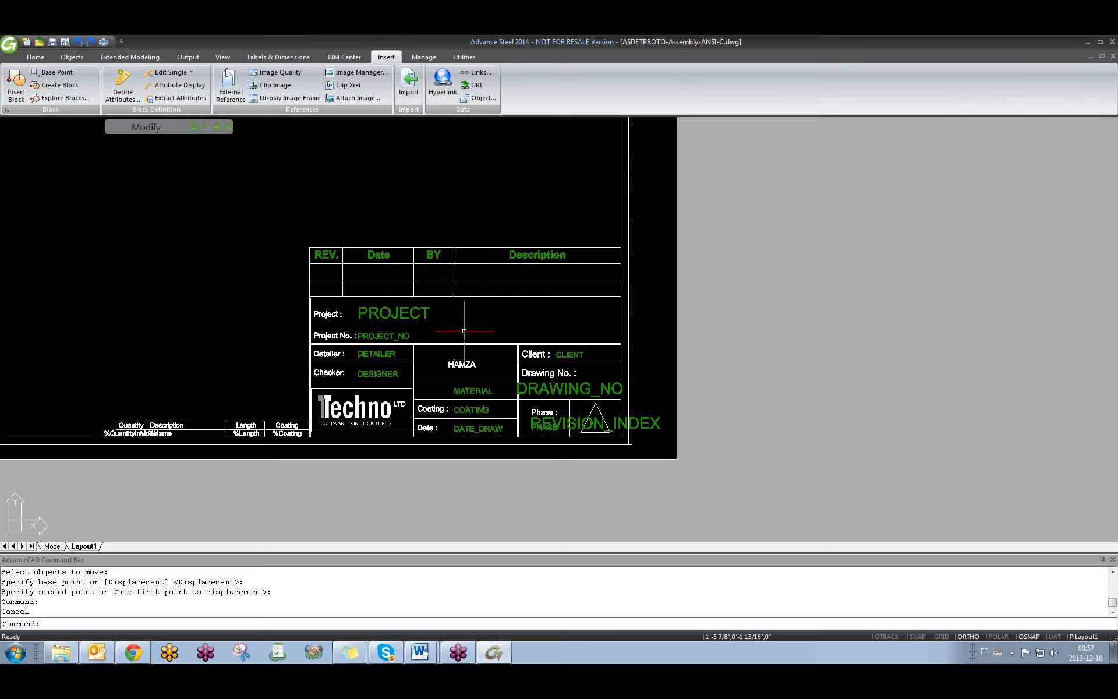
scroll(553, 354, "up", 4)
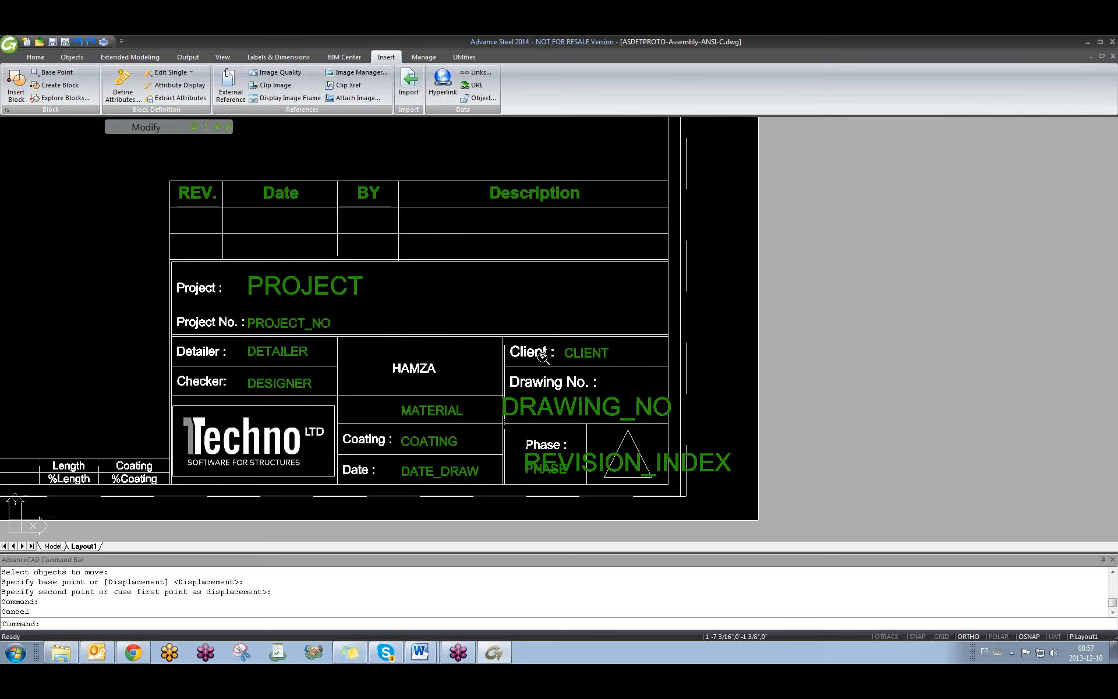
left_click(645, 360)
left_click(492, 318)
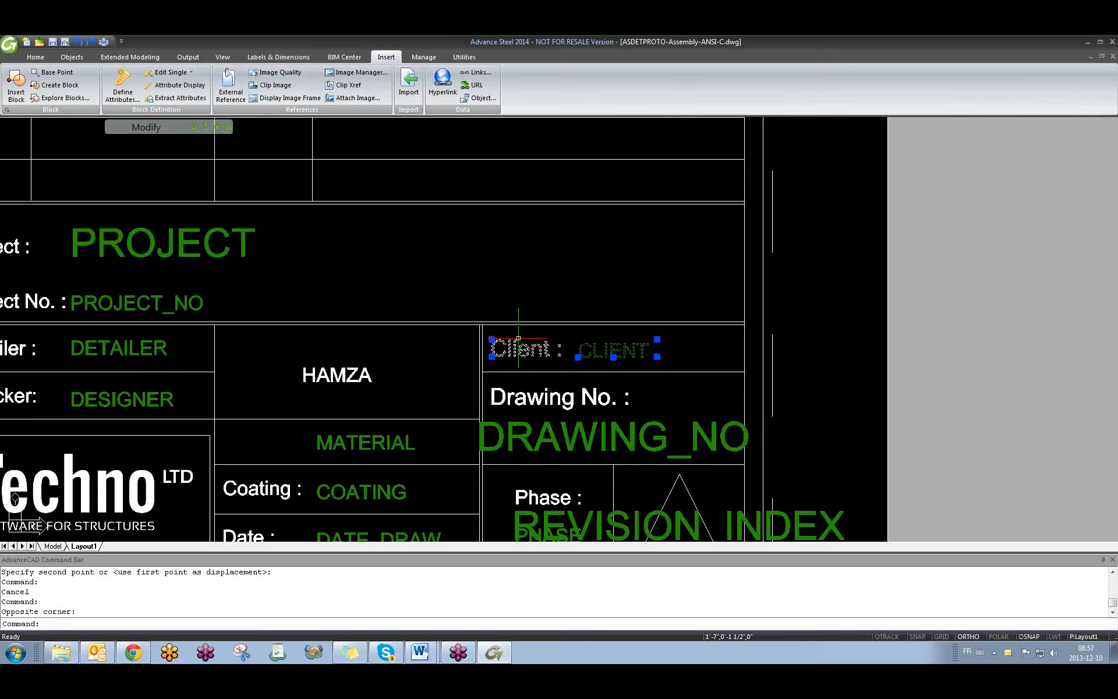
type("M")
key("Return")
left_click(529, 350)
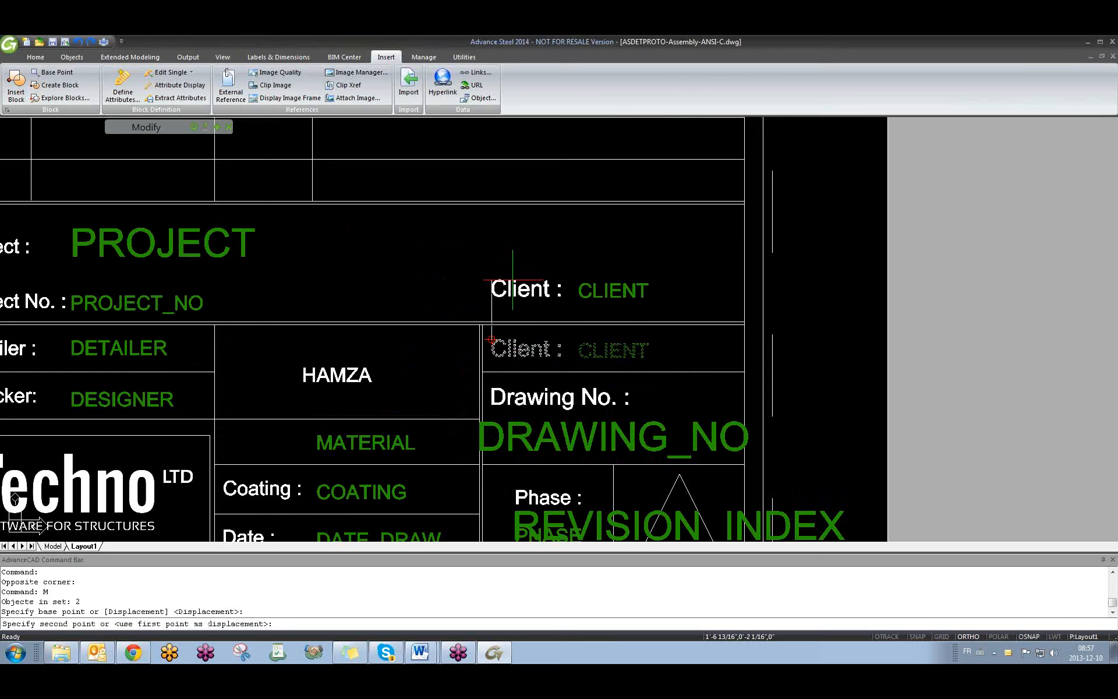
key("Escape")
Step: Change the Client label in the title block to read "Client NAME :"
scroll(527, 344, "up", 3)
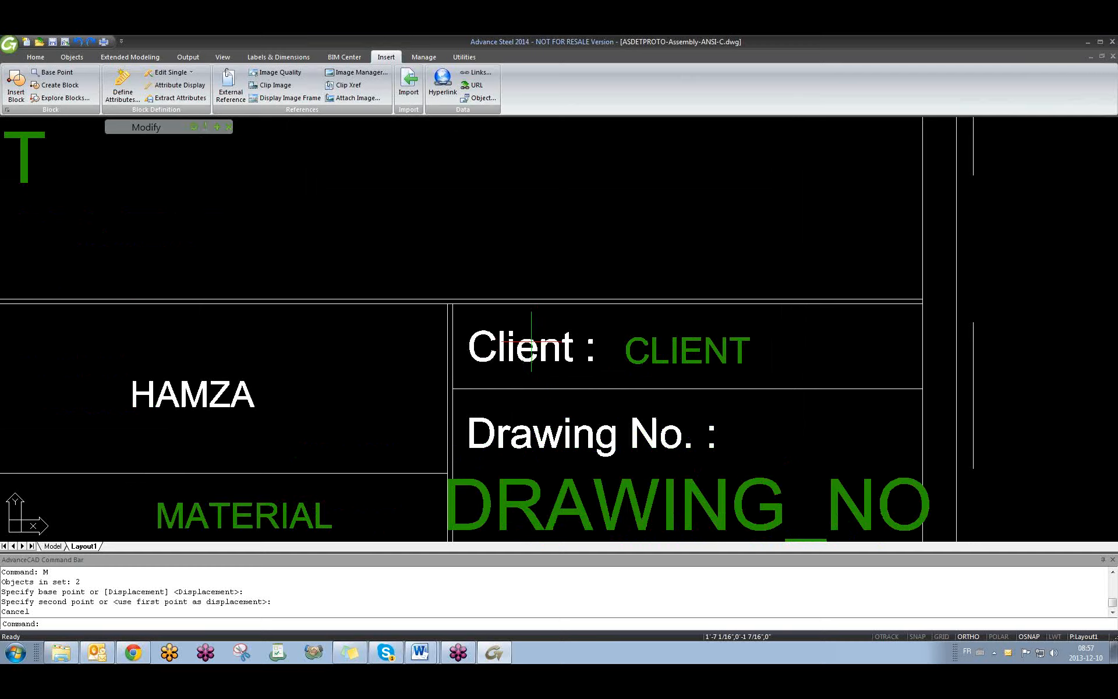
double_click(532, 344)
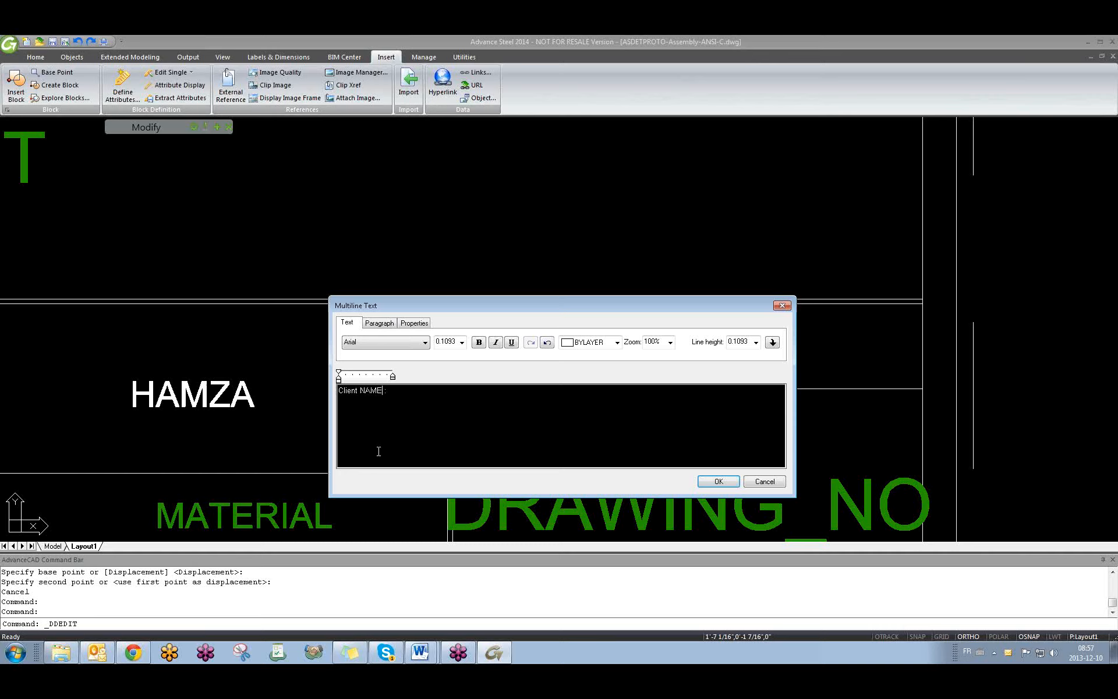
type("NAME")
left_click(719, 482)
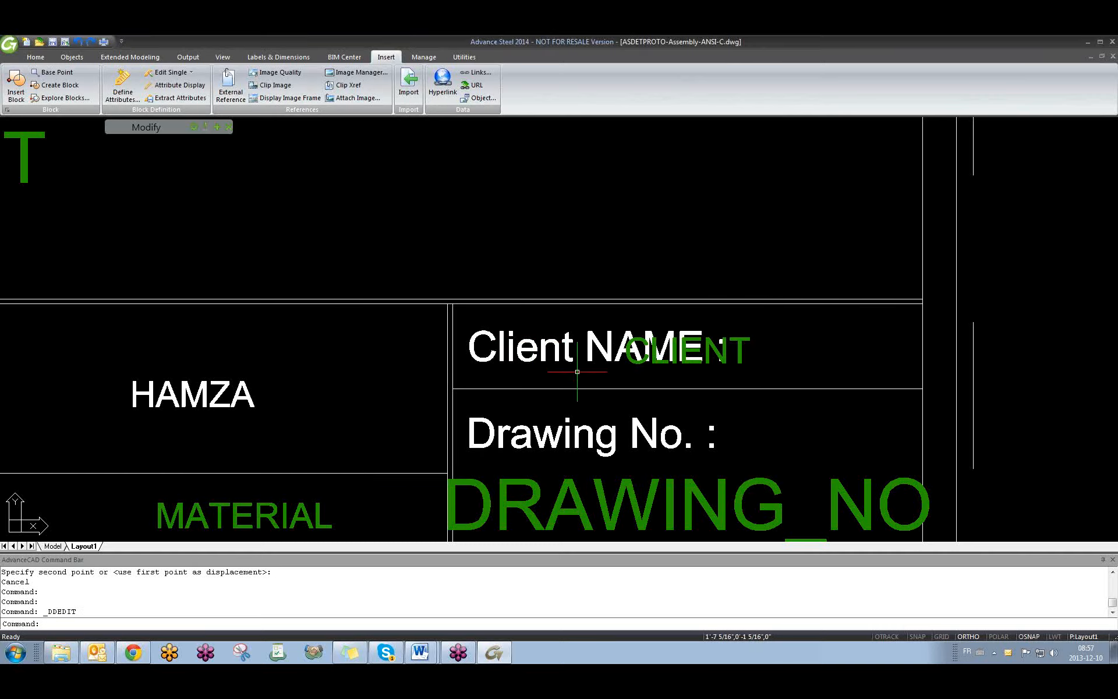
Step: Move the CLIENT attribute horizontally to the right so it clears the end of the Client NAME label
left_click(740, 352)
type("m")
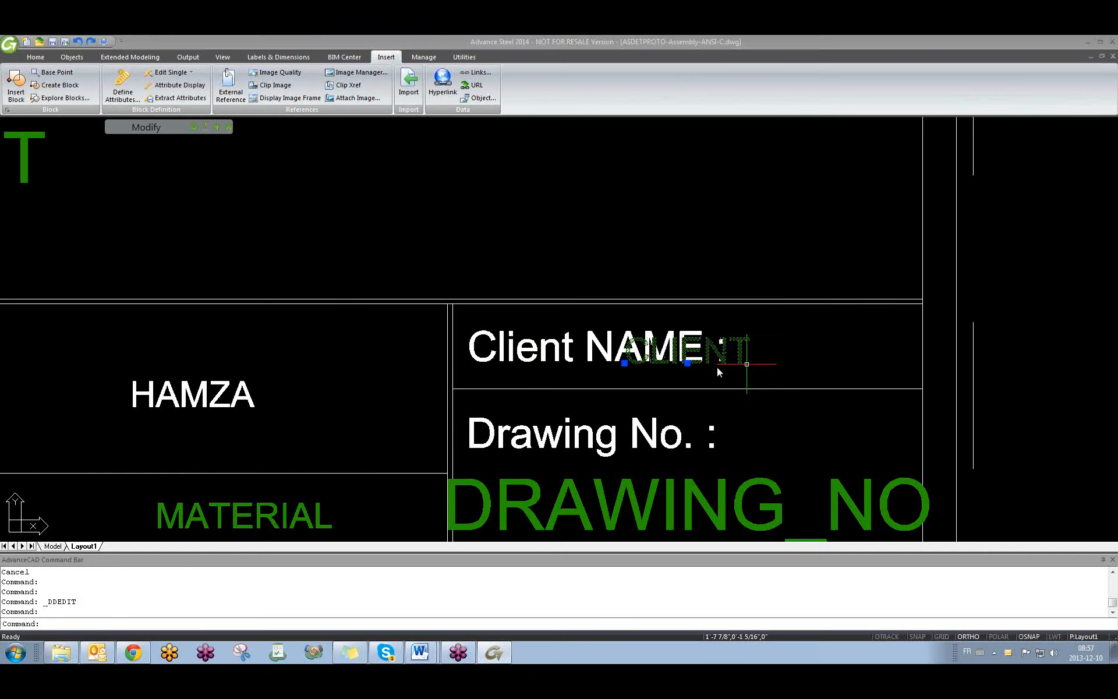
key("Return")
left_click(557, 363)
left_click(768, 365)
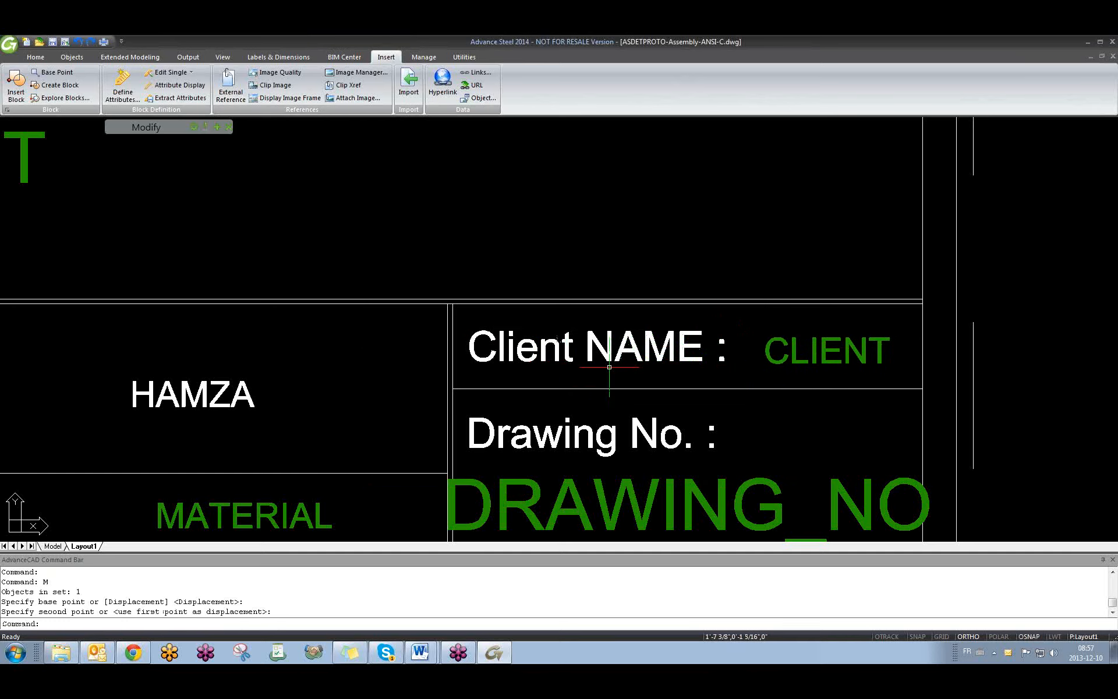
key("Escape")
Step: Run PURGE to remove all unused named items from the drawing and close the Purge dialog
scroll(668, 351, "down", 3)
scroll(668, 350, "up", 2)
scroll(667, 350, "down", 6)
middle_click_drag(539, 366, 489, 371)
middle_click_drag(287, 292, 324, 309)
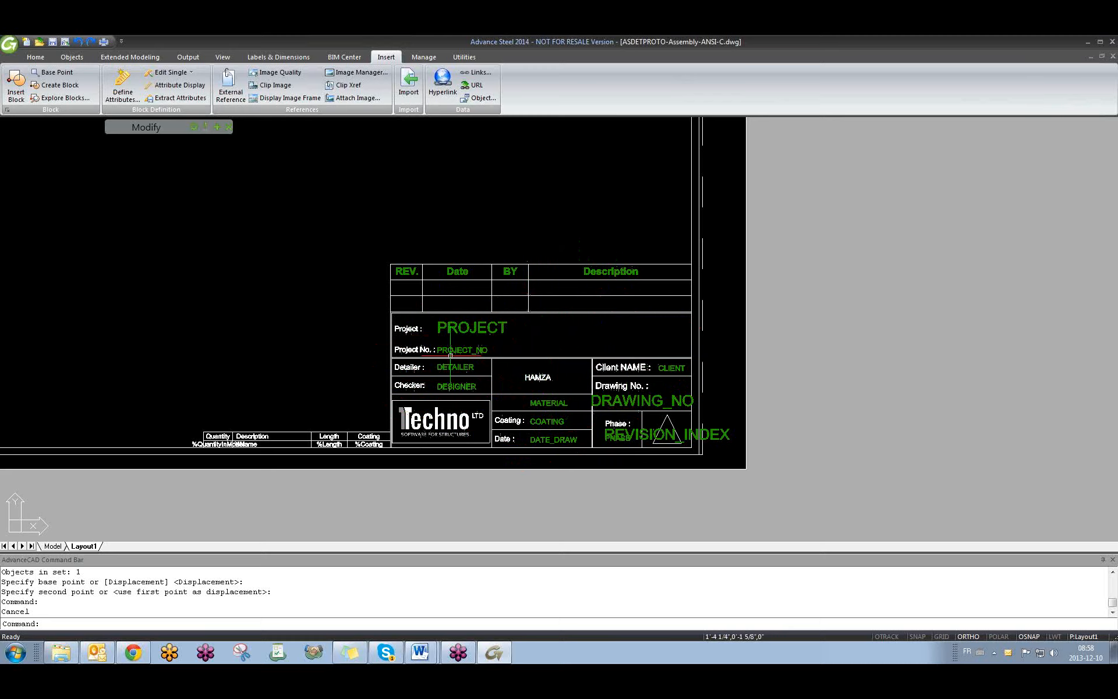
type("PURGE")
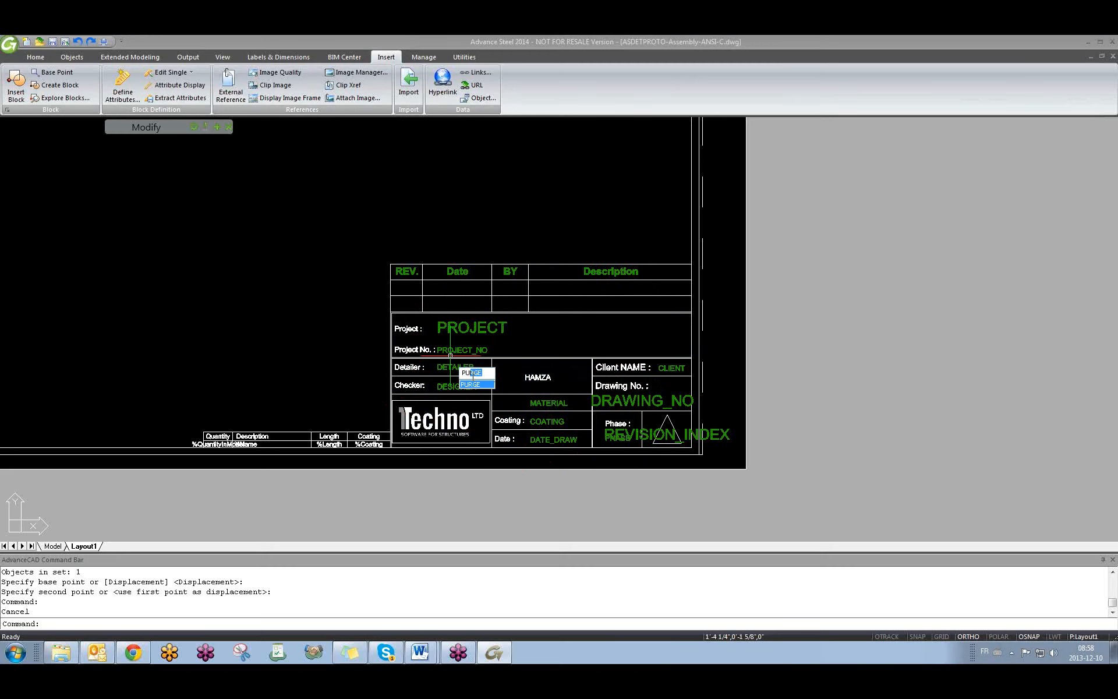
key("Return")
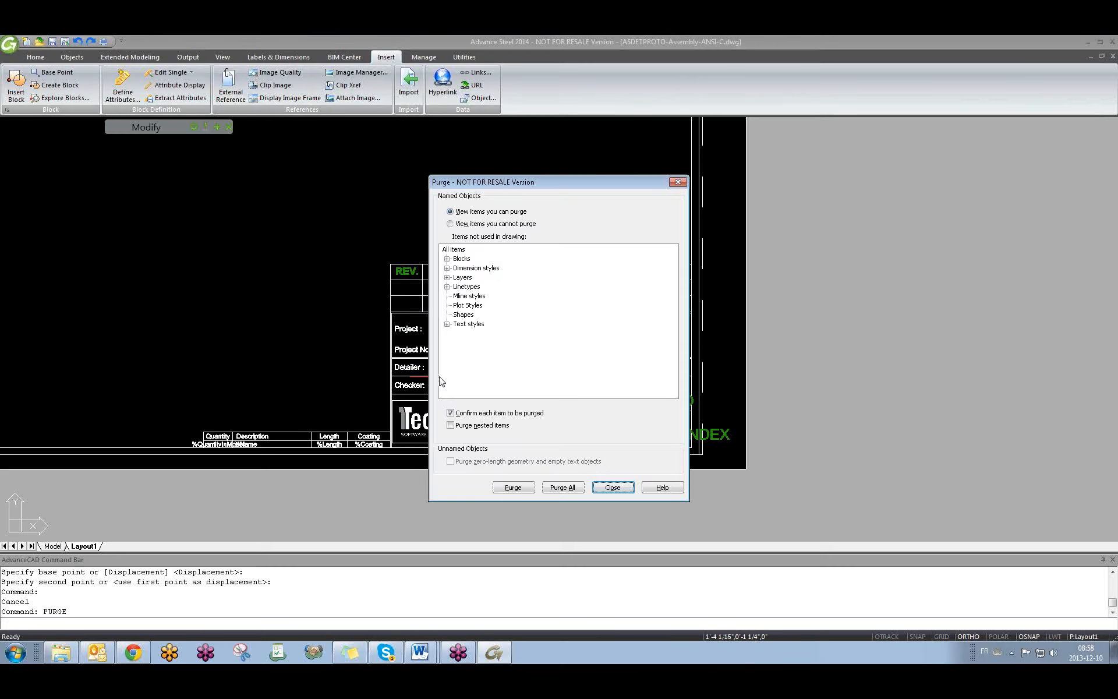
left_click(574, 488)
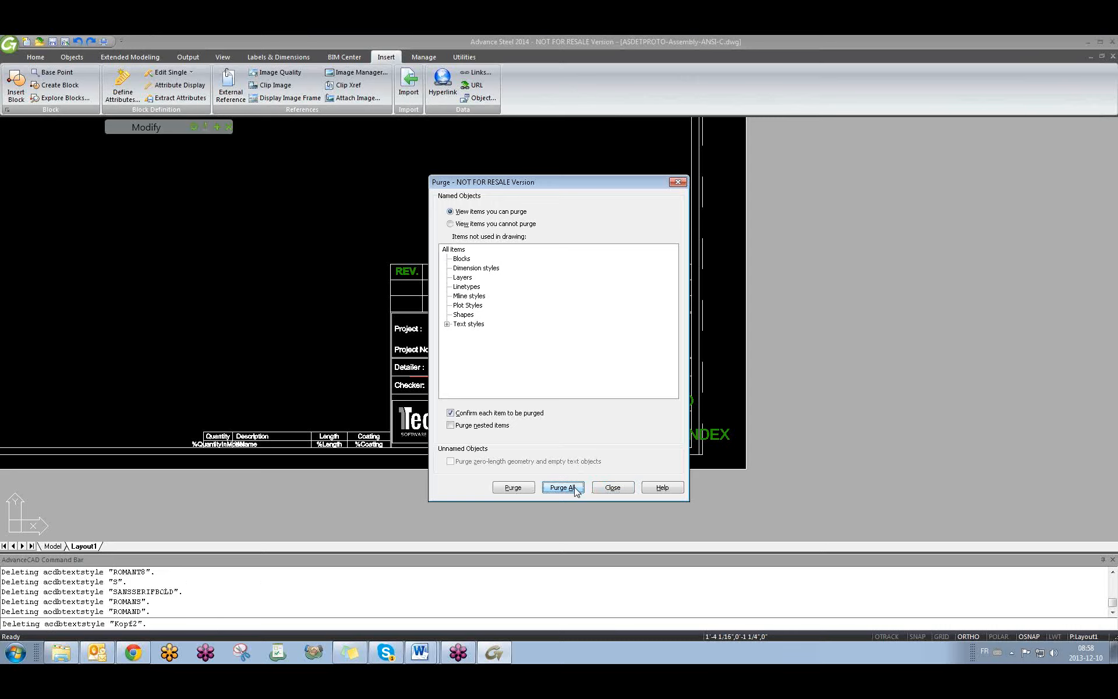
left_click(624, 489)
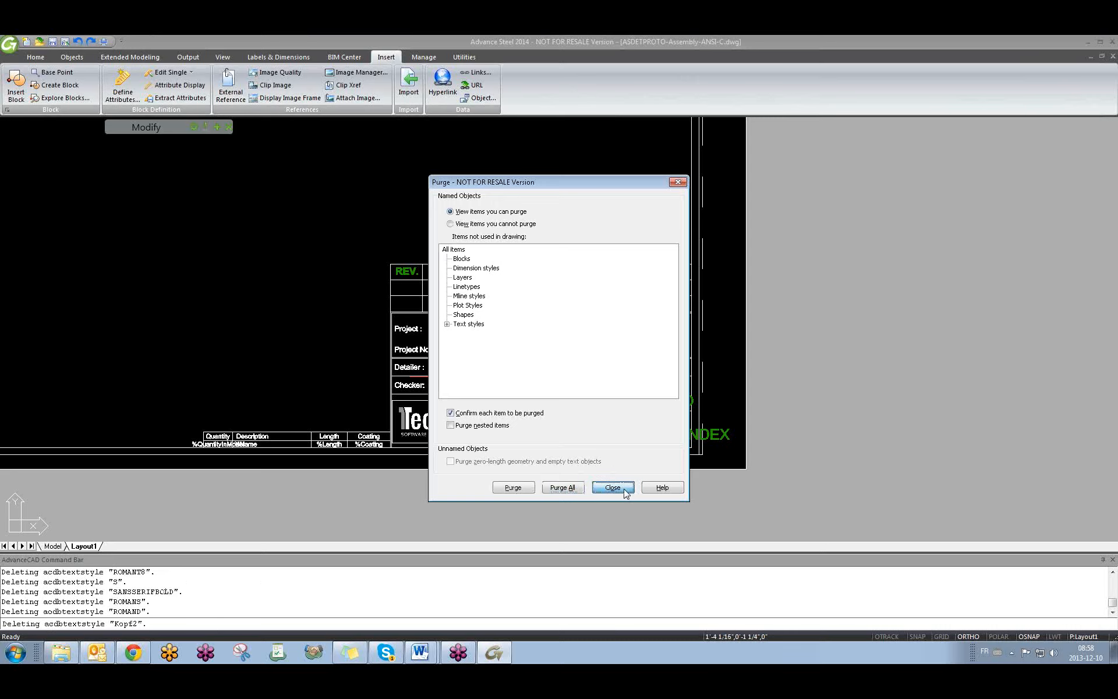
Step: Open the drawing's block list with the B command and start a new block definition
middle_click_drag(471, 481, 629, 498)
scroll(629, 497, "down", 2)
middle_click_drag(453, 438, 537, 467)
middle_click_drag(430, 410, 441, 428)
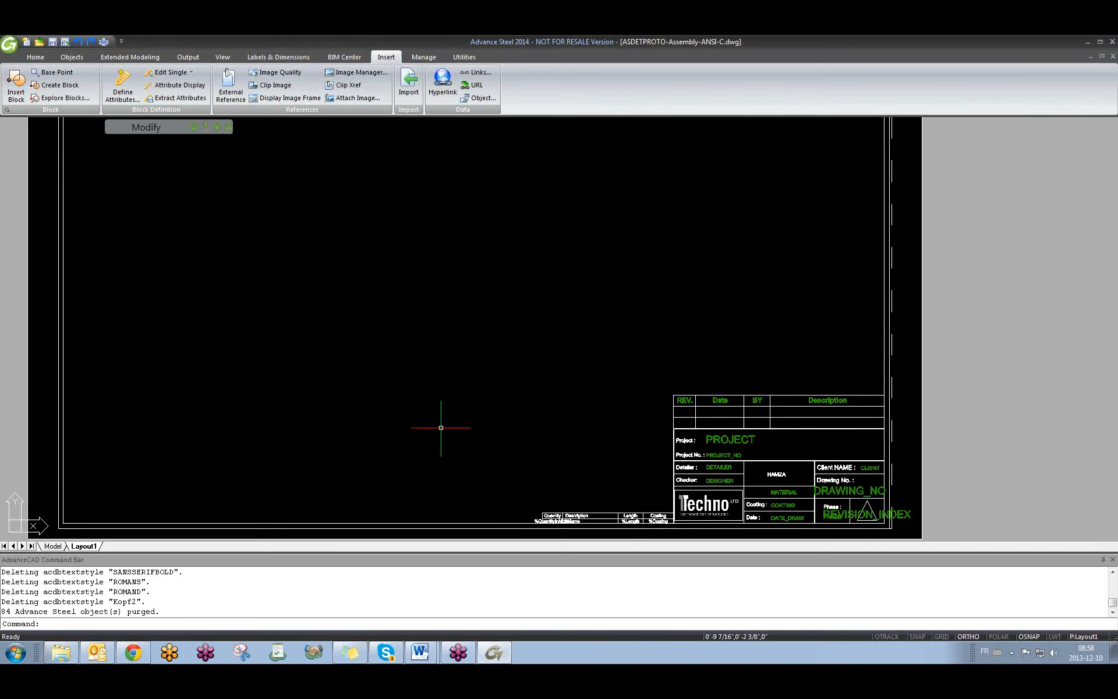
type("B")
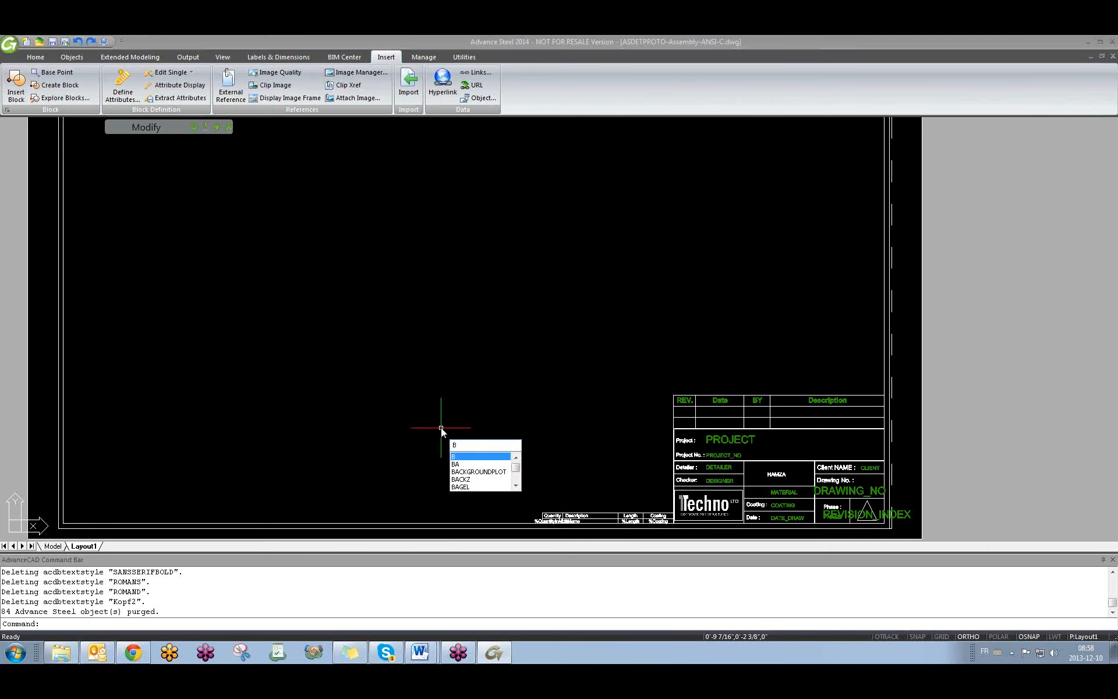
key("Return")
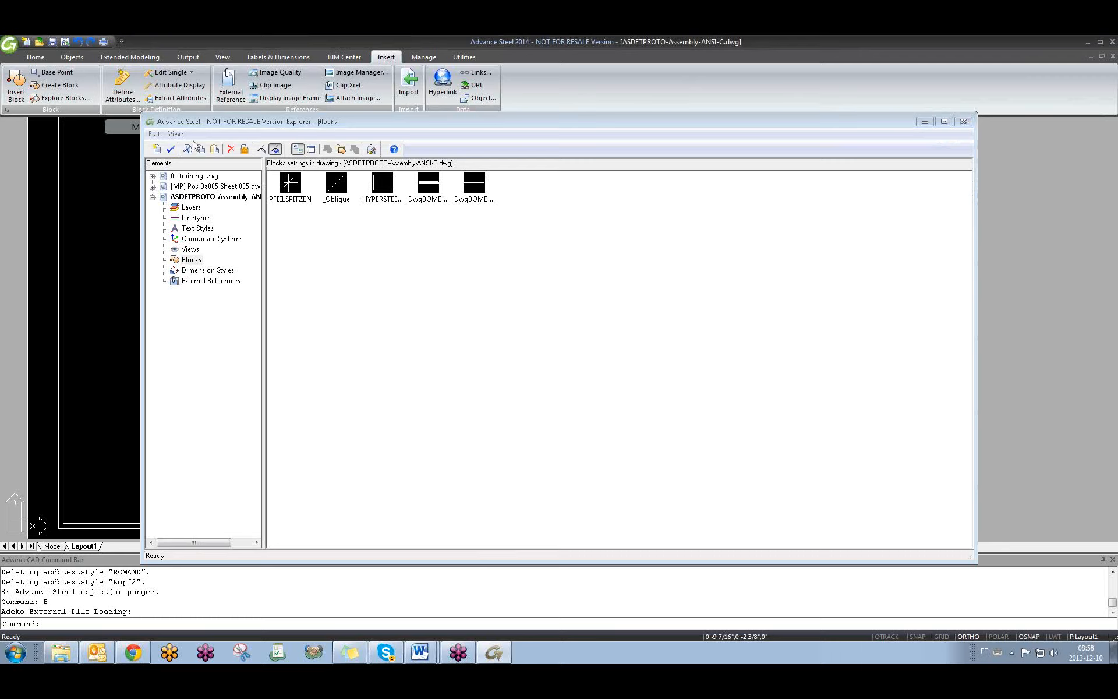
left_click(157, 149)
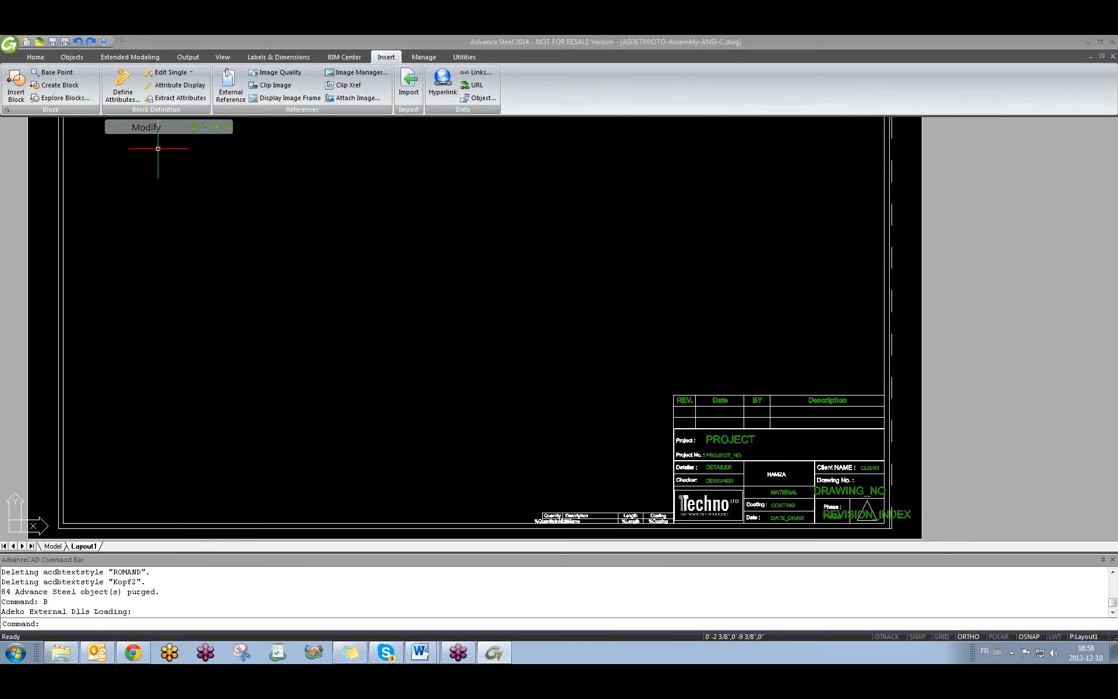
Step: Switch to the Word document STEPS TO EDIT PROTOTYPES and review the purge and block definition instructions
mouse_move(410, 657)
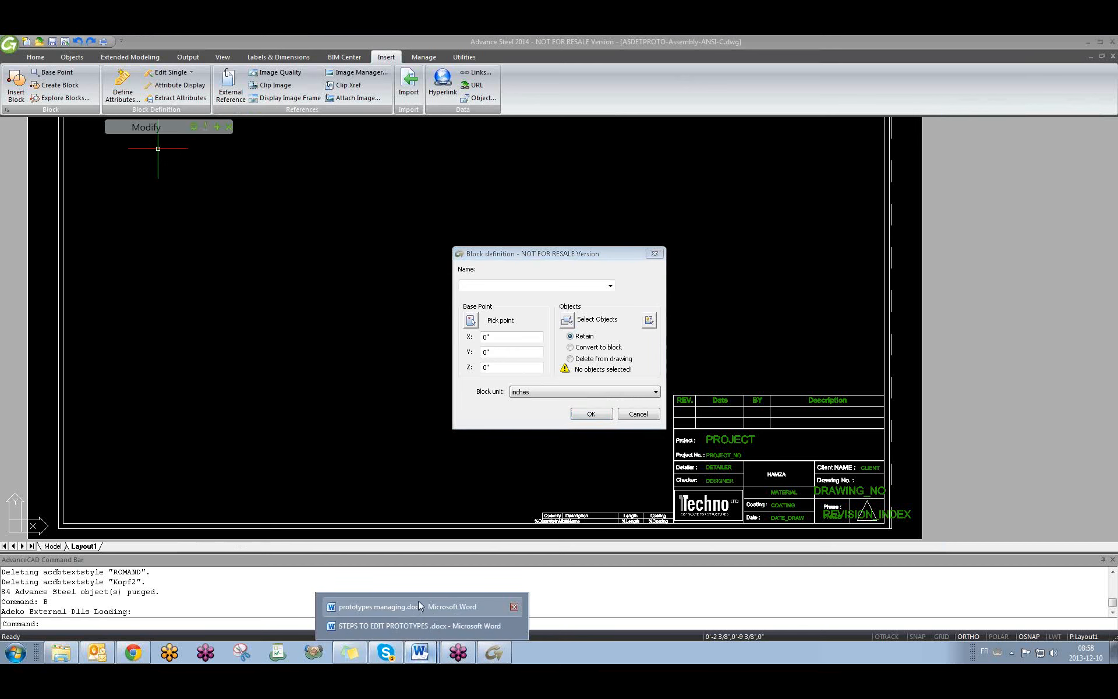
left_click(412, 632)
scroll(219, 389, "down", 2)
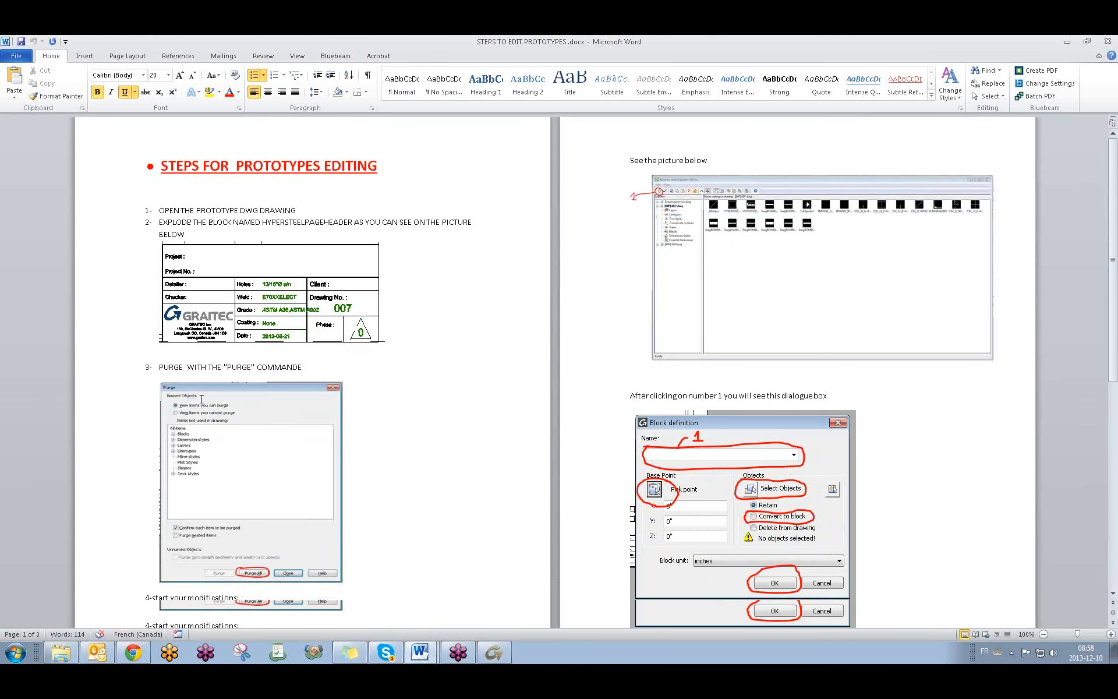
left_click_drag(229, 339, 241, 343)
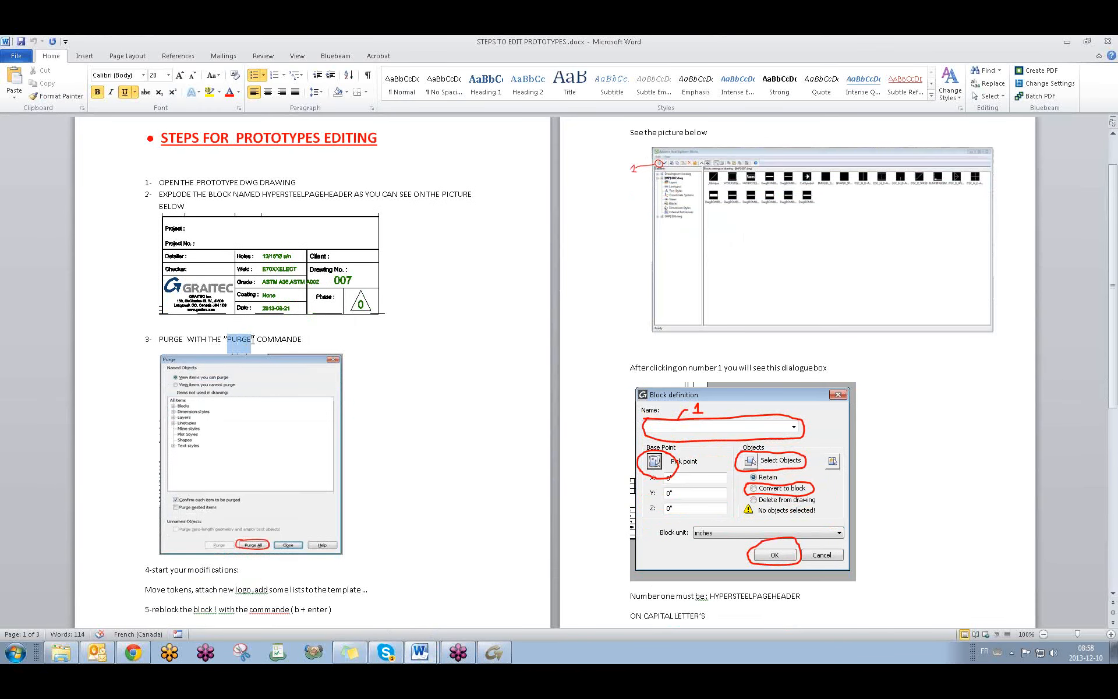
Step: Read the block redefinition instructions in the Word document STEPS TO EDIT PROTOTYPES and return to the Advance Steel drawing
scroll(264, 543, "down", 1)
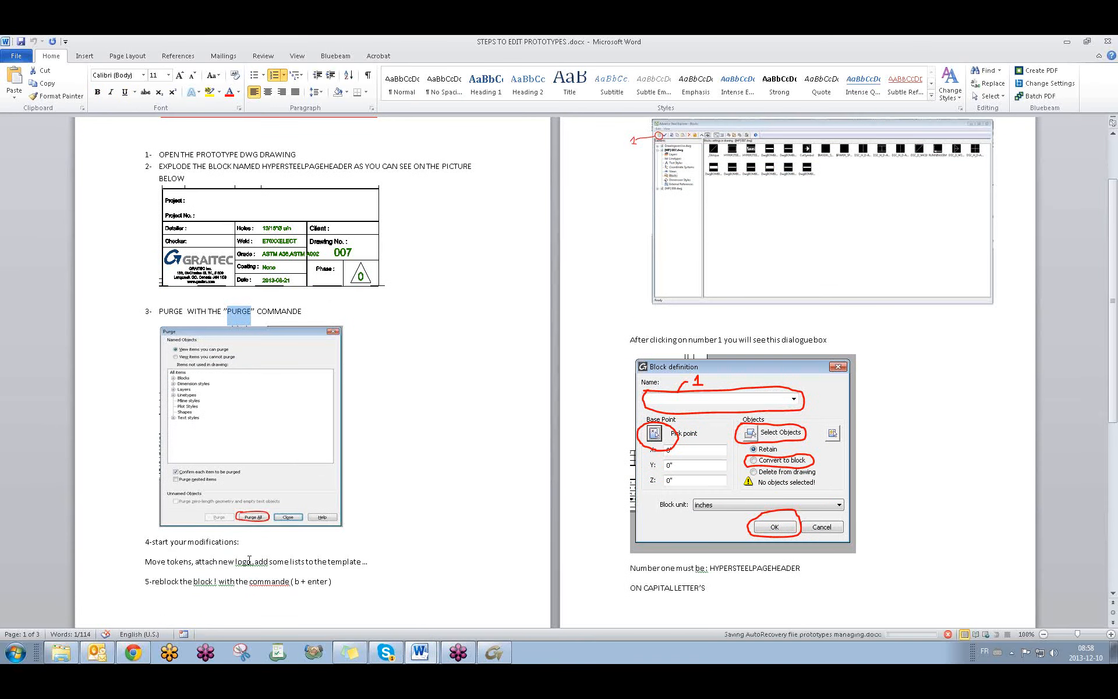
scroll(249, 560, "down", 3)
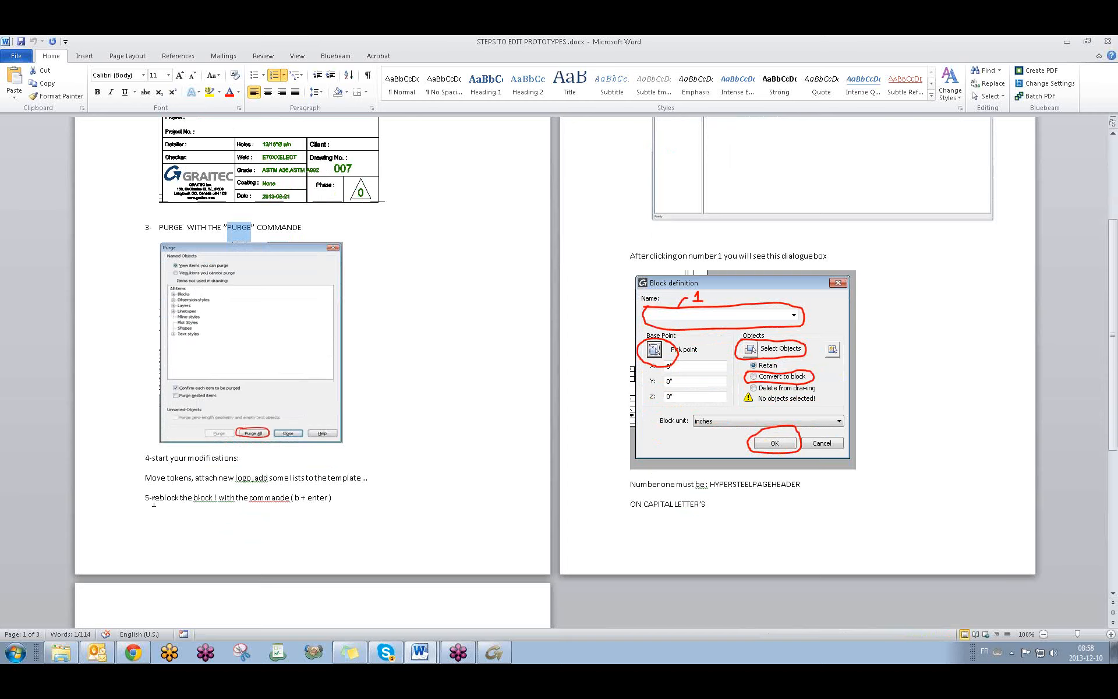
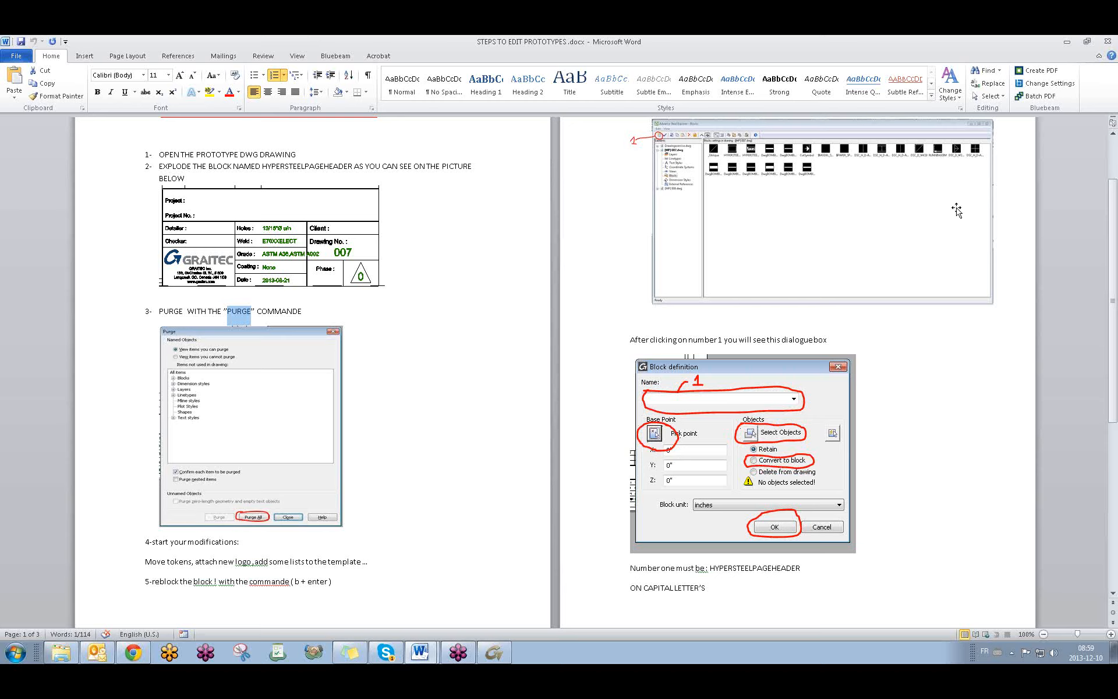
left_click(1070, 43)
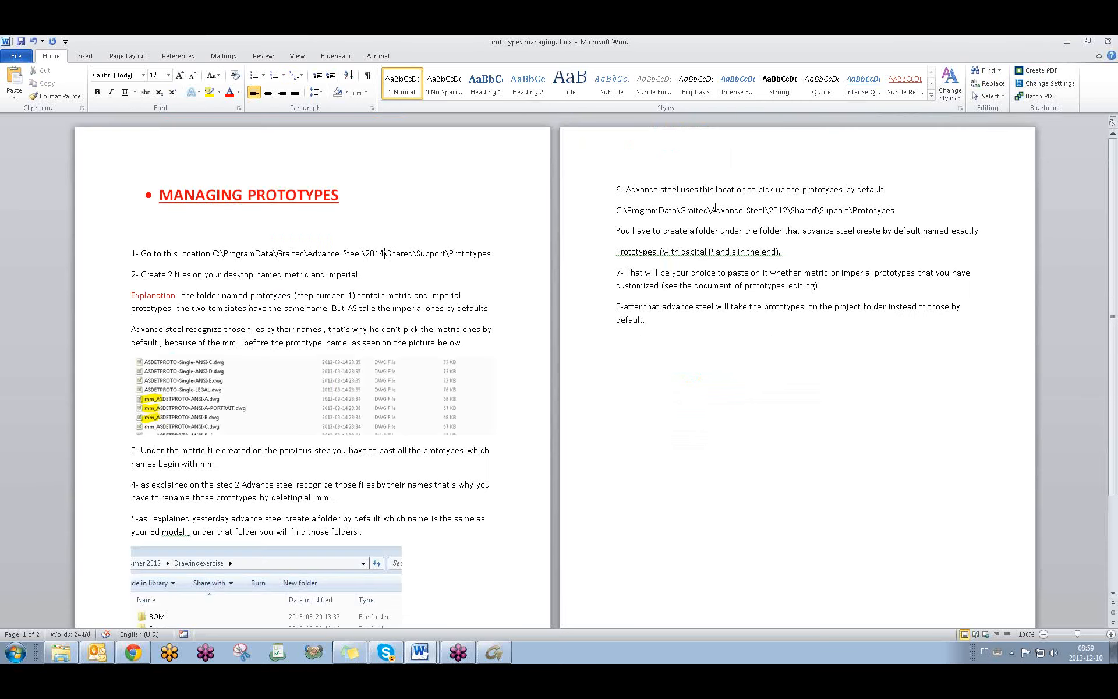
left_click(1065, 41)
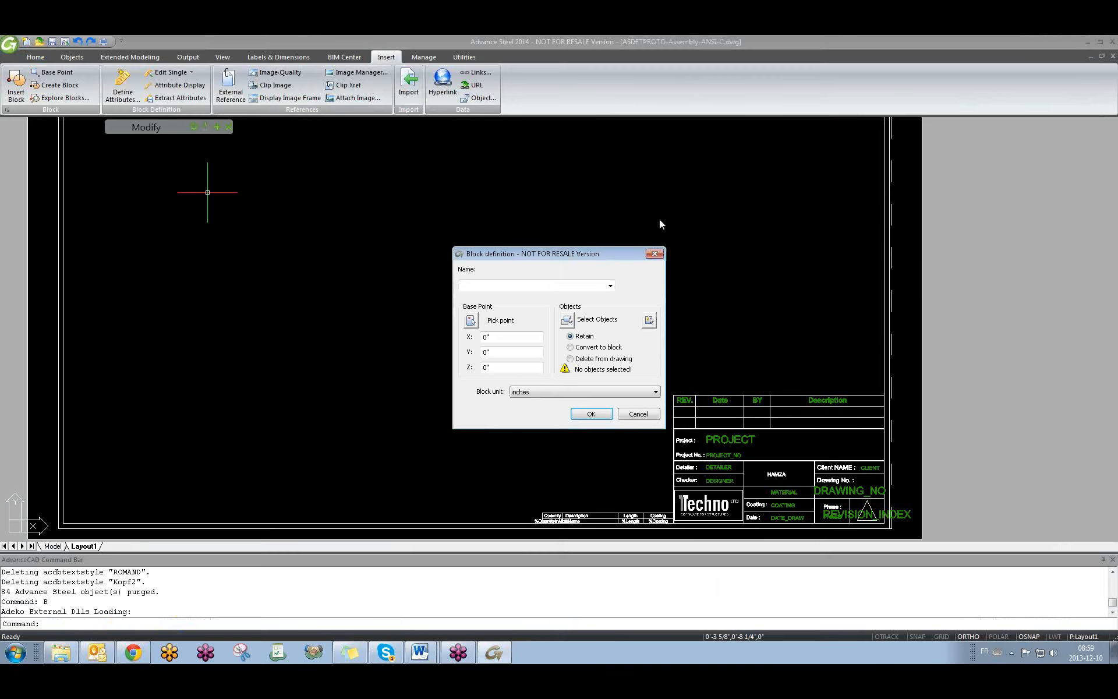
Step: Name the block HYPERSTEELPAGEHEADER, choose Convert to block, and set its base point at the title block's lower-right corner
left_click(531, 286)
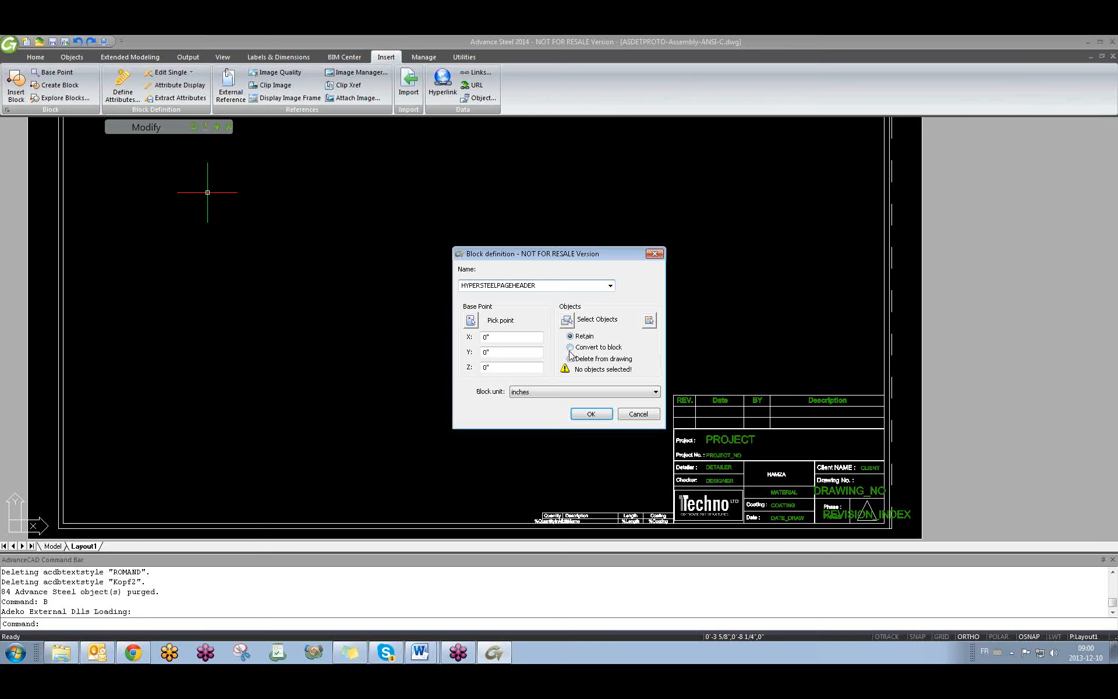
left_click(570, 347)
left_click(472, 321)
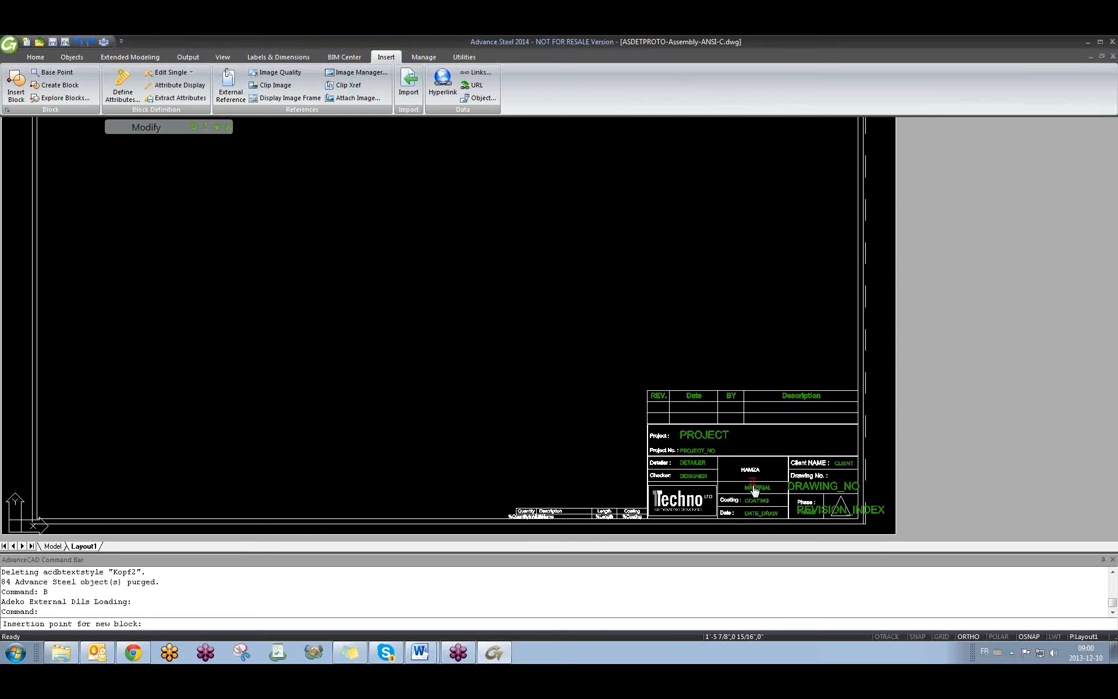
left_click(859, 520)
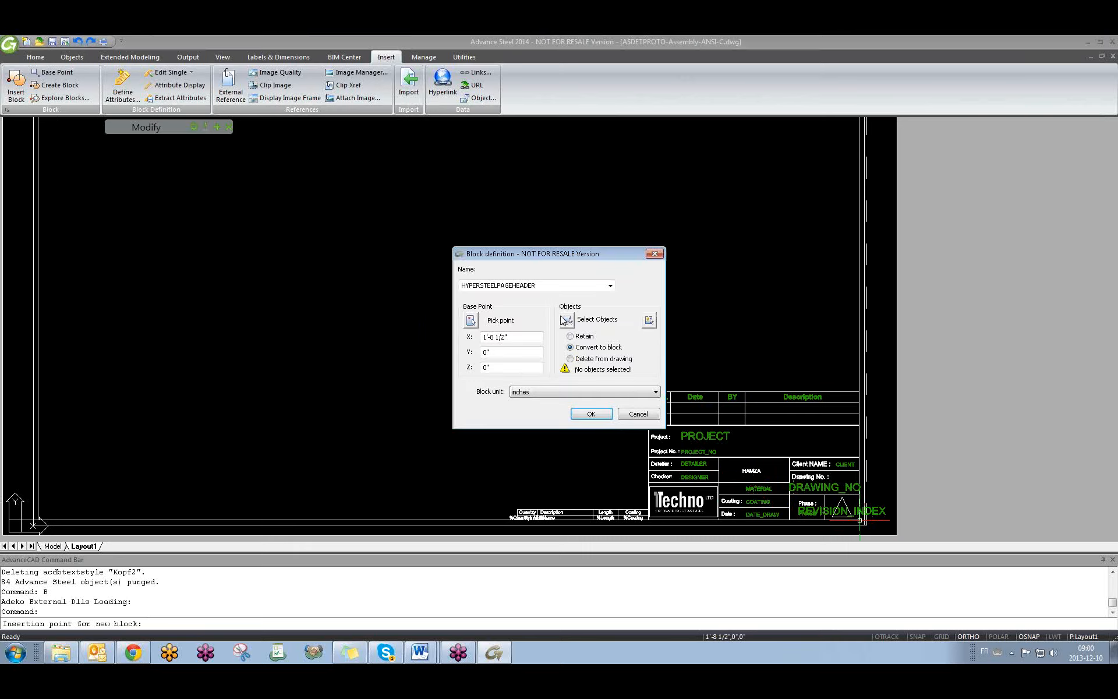
Step: Select all title block objects below the revision table for the block, confirm the definition and close the block explorer
left_click(567, 321)
scroll(574, 362, "down", 4)
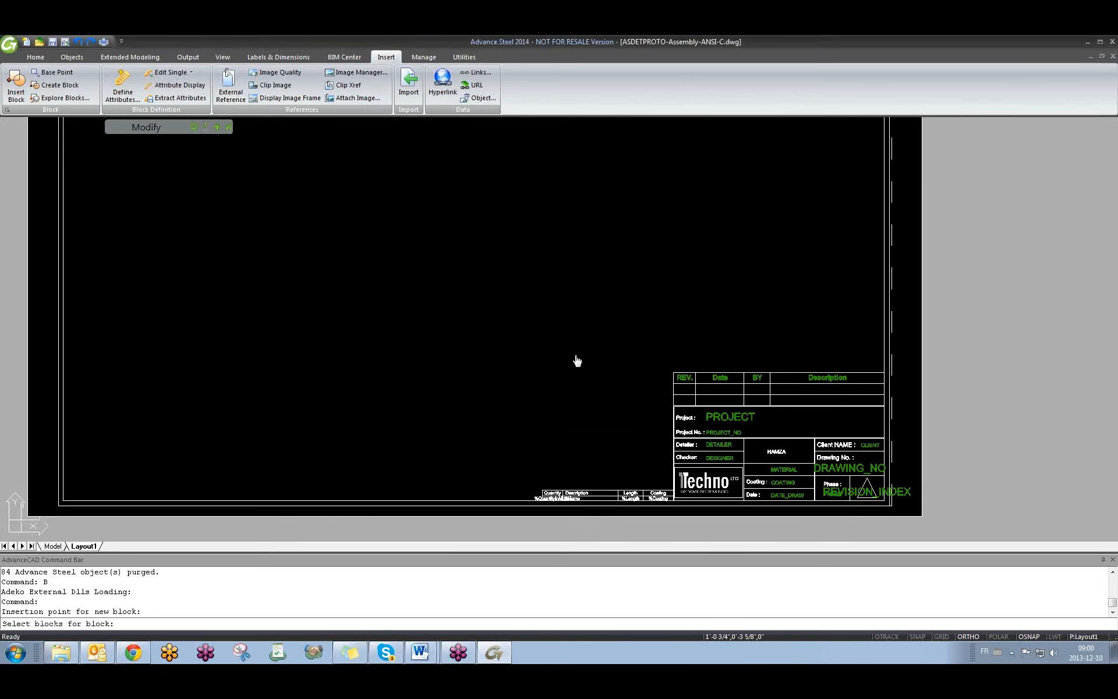
middle_click_drag(607, 376, 504, 405)
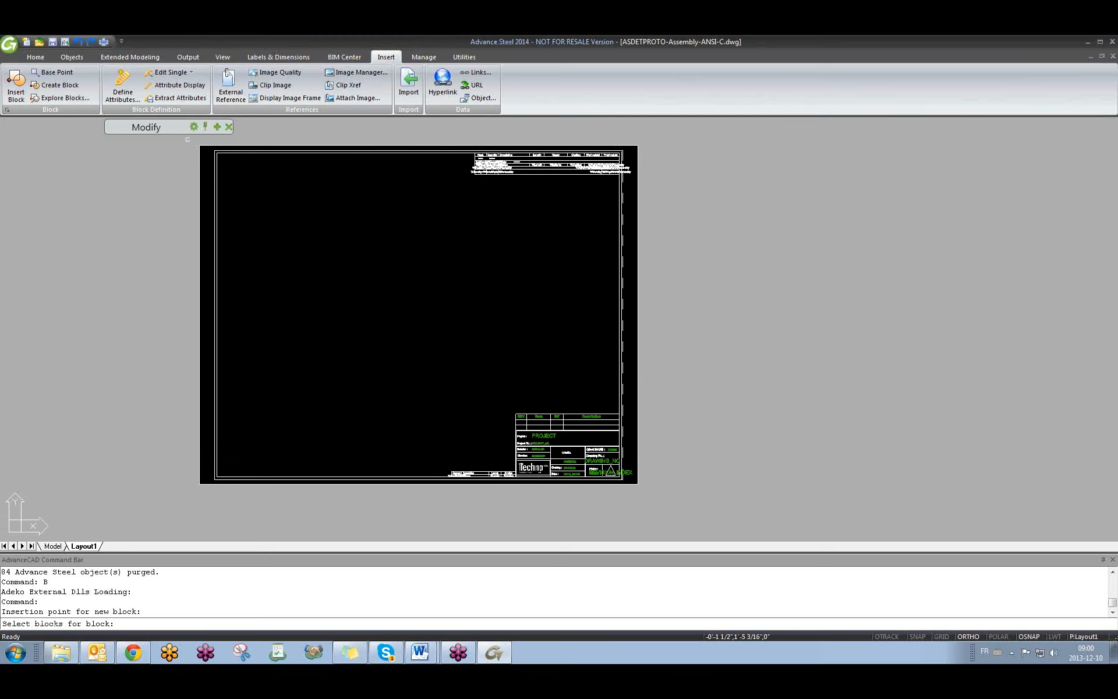
scroll(556, 490, "up", 6)
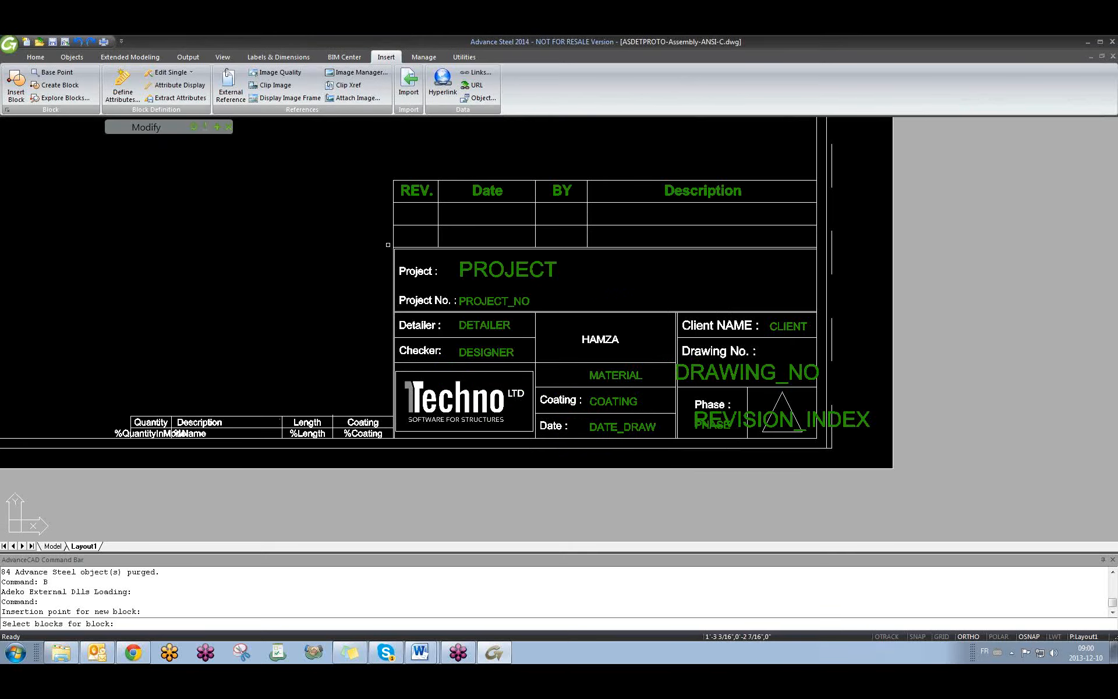
left_click(388, 244)
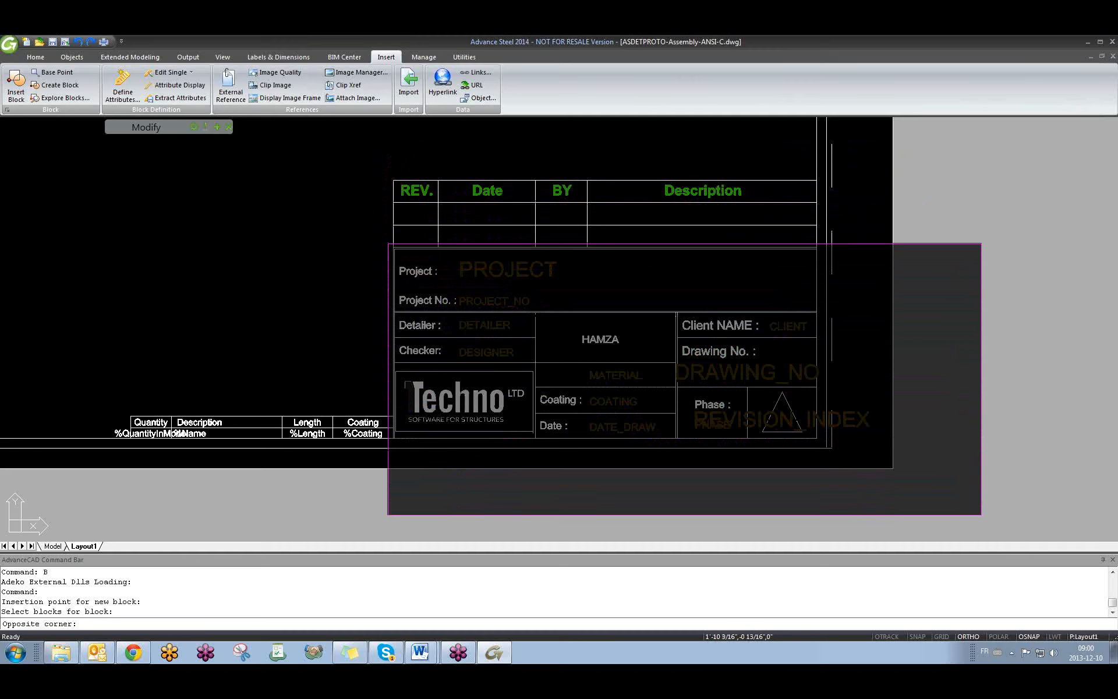
left_click(942, 492)
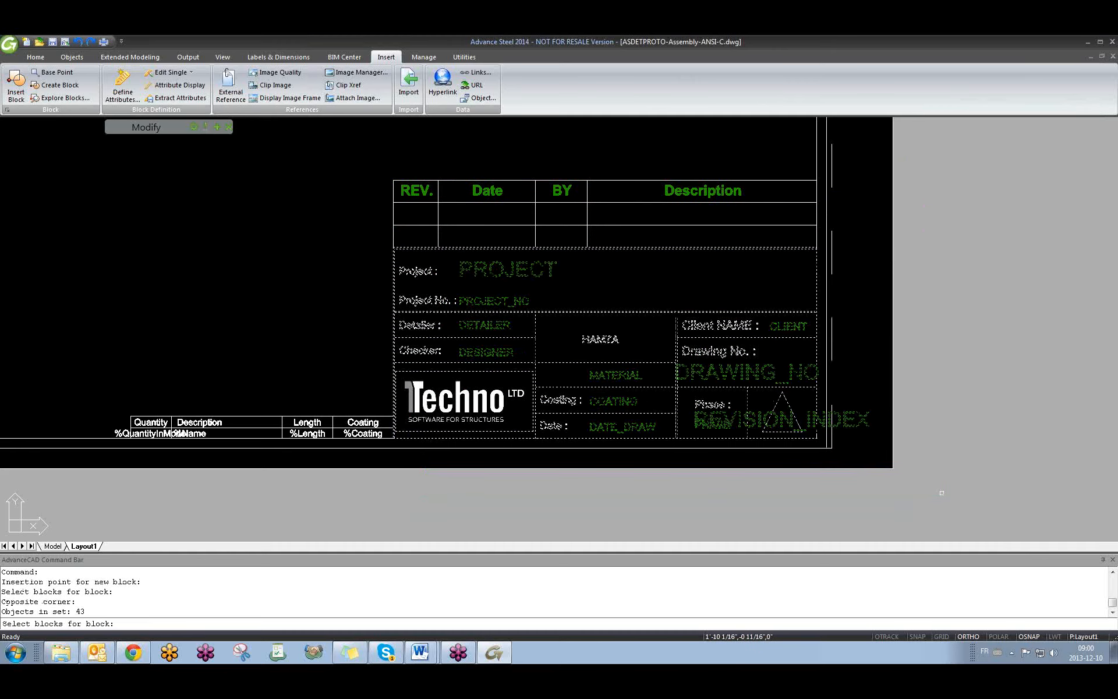
key("Return")
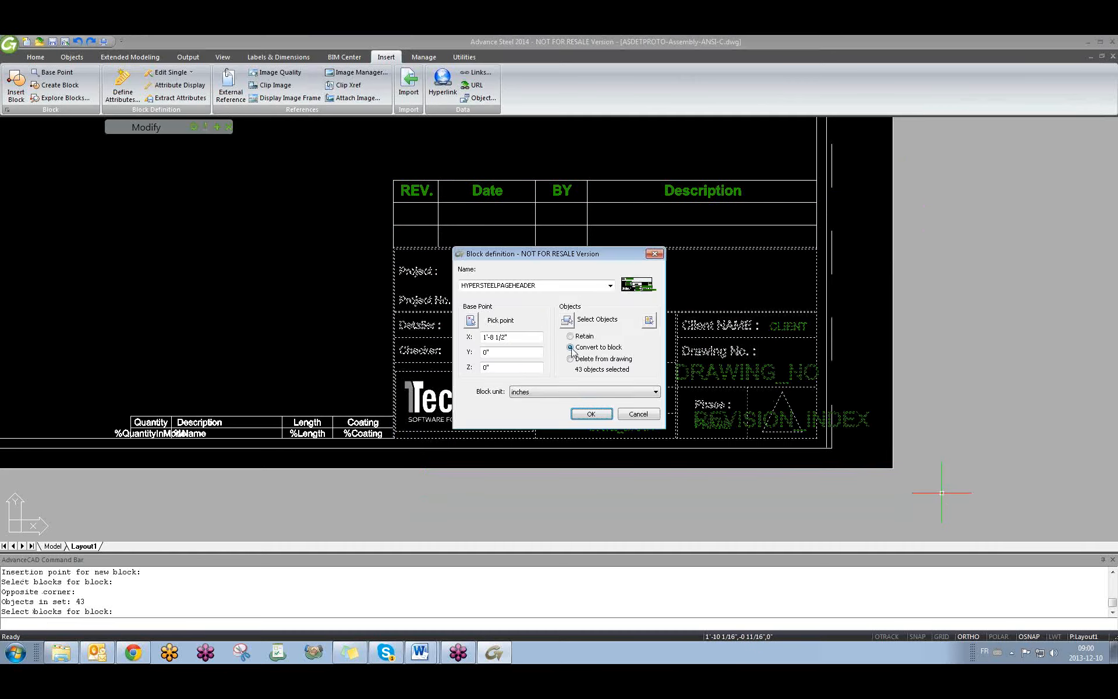
left_click(590, 413)
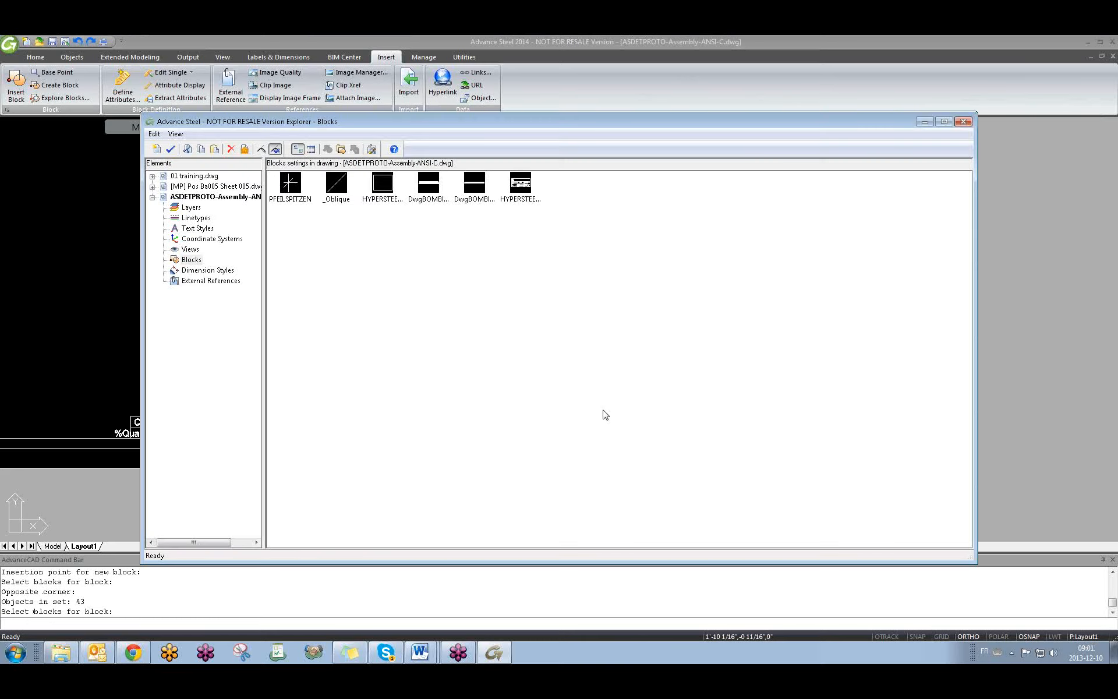
left_click(963, 121)
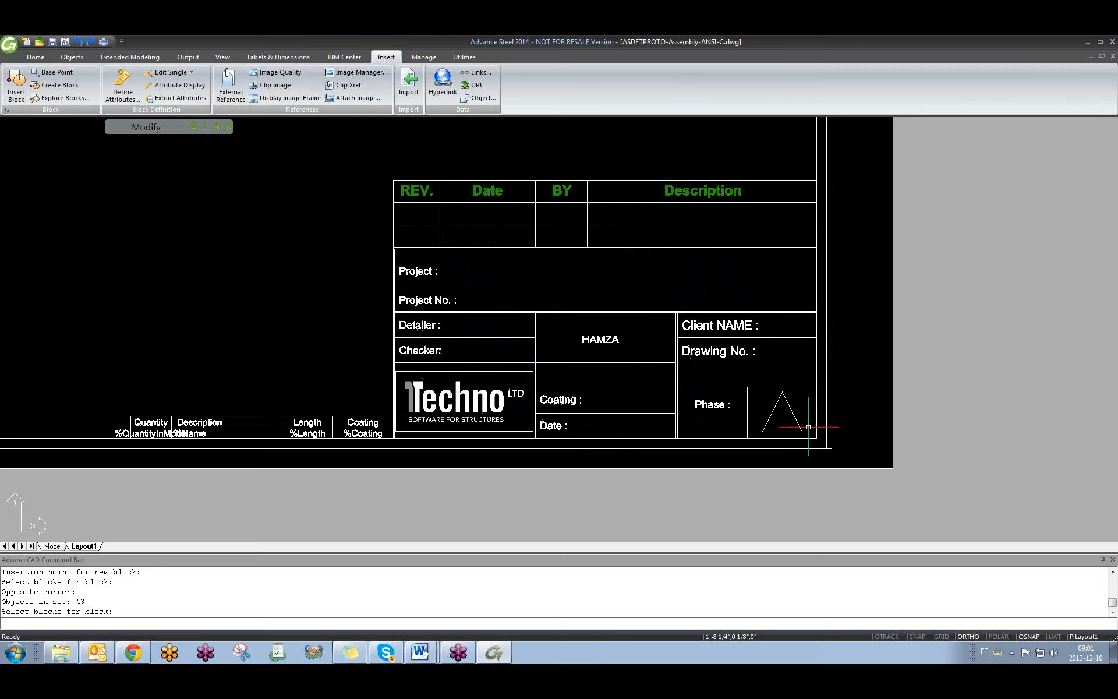
Step: Switch to the Word document STEPS TO EDIT PROTOTYPES and read the closing instructions on its last page
scroll(929, 328, "down", 2)
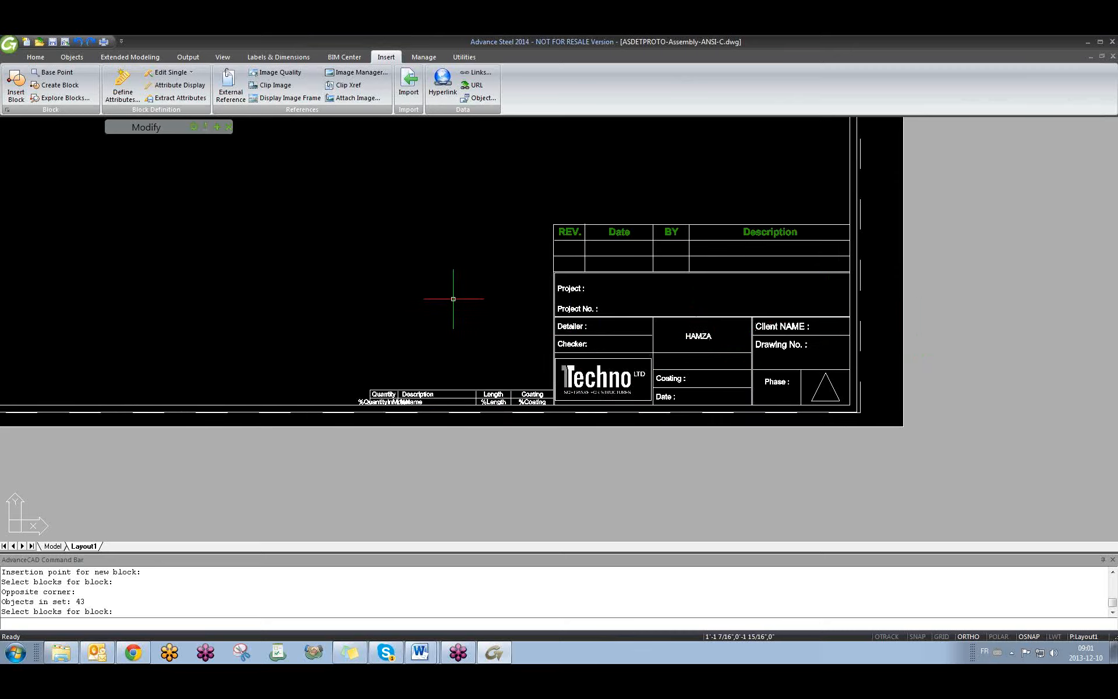
middle_click_drag(453, 299, 551, 448)
scroll(507, 374, "down", 3)
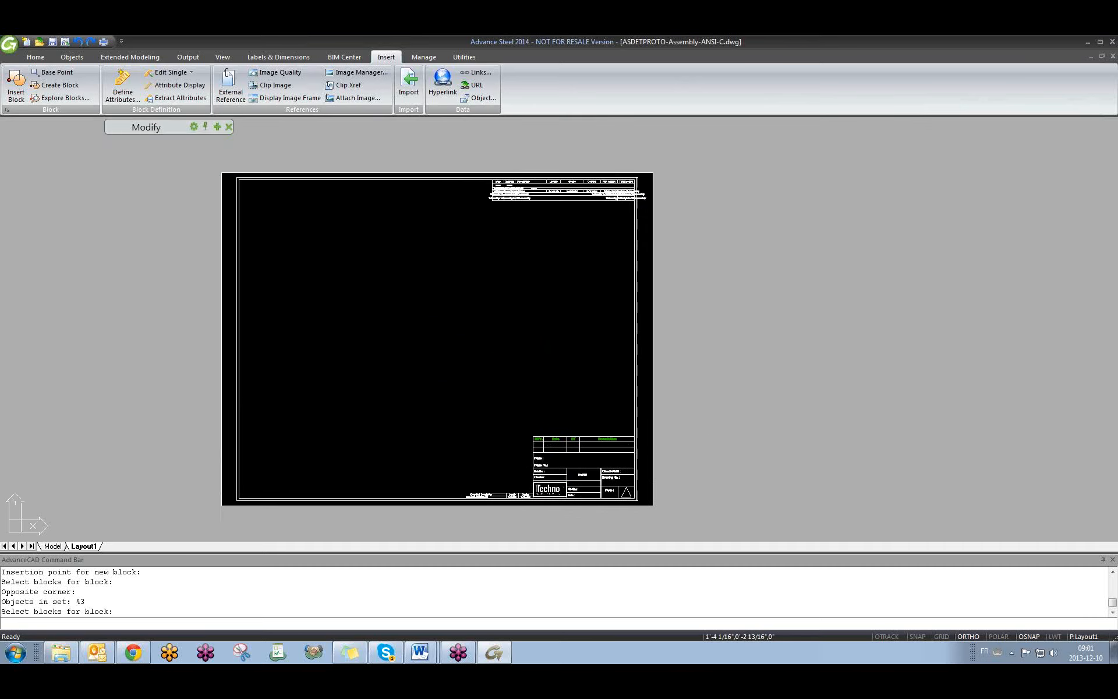
left_click(426, 655)
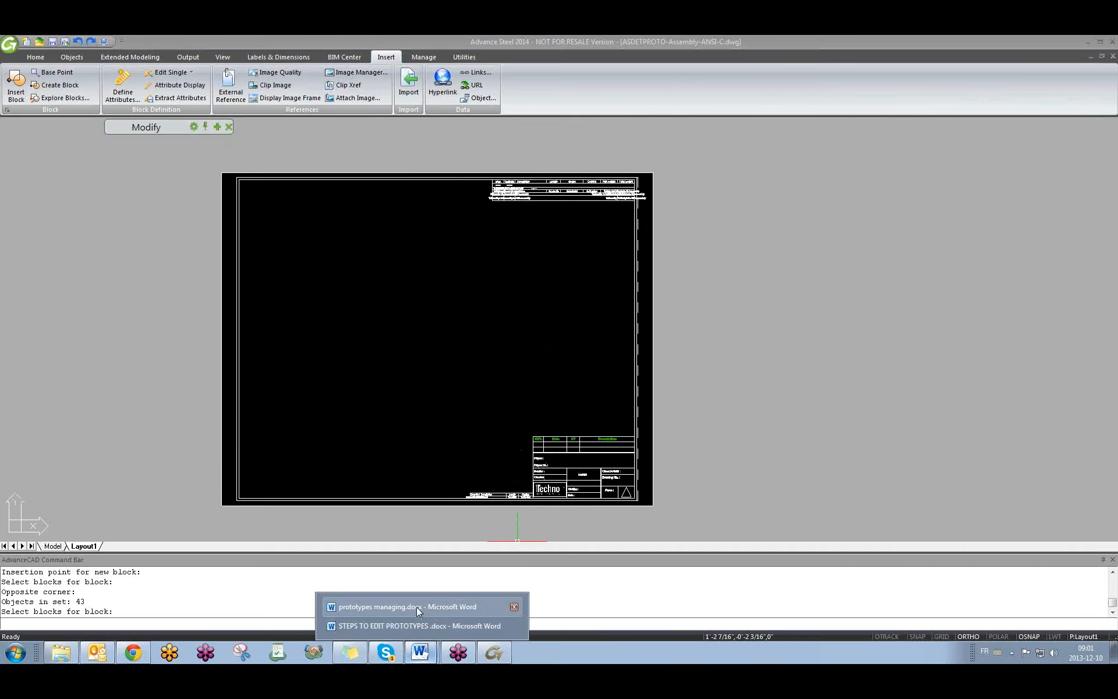
left_click(418, 626)
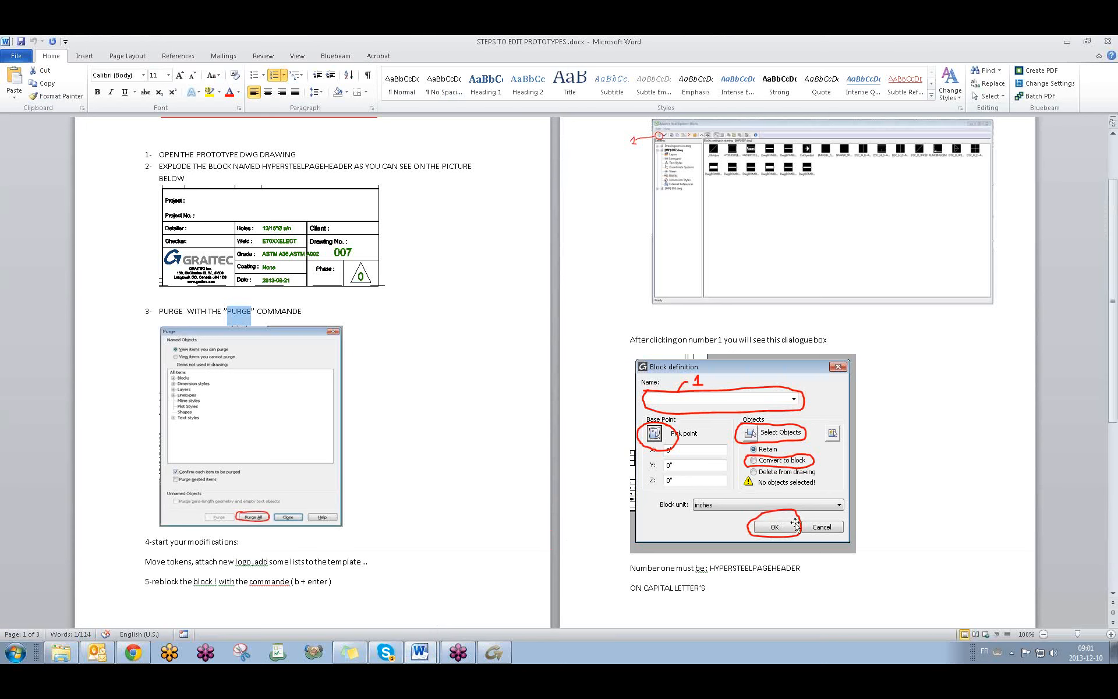
scroll(823, 522, "down", 4)
scroll(822, 518, "down", 3)
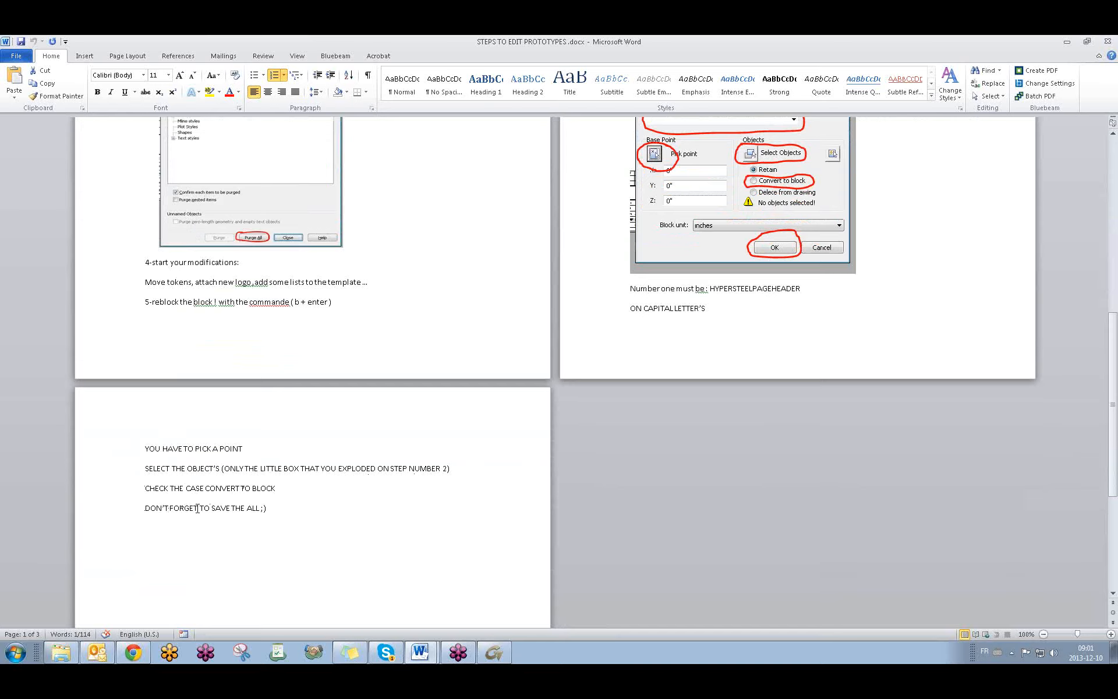
Step: Return to Advance Steel and save the ASDETPROTO-Assembly-ANSI-C drawing
left_click(1066, 42)
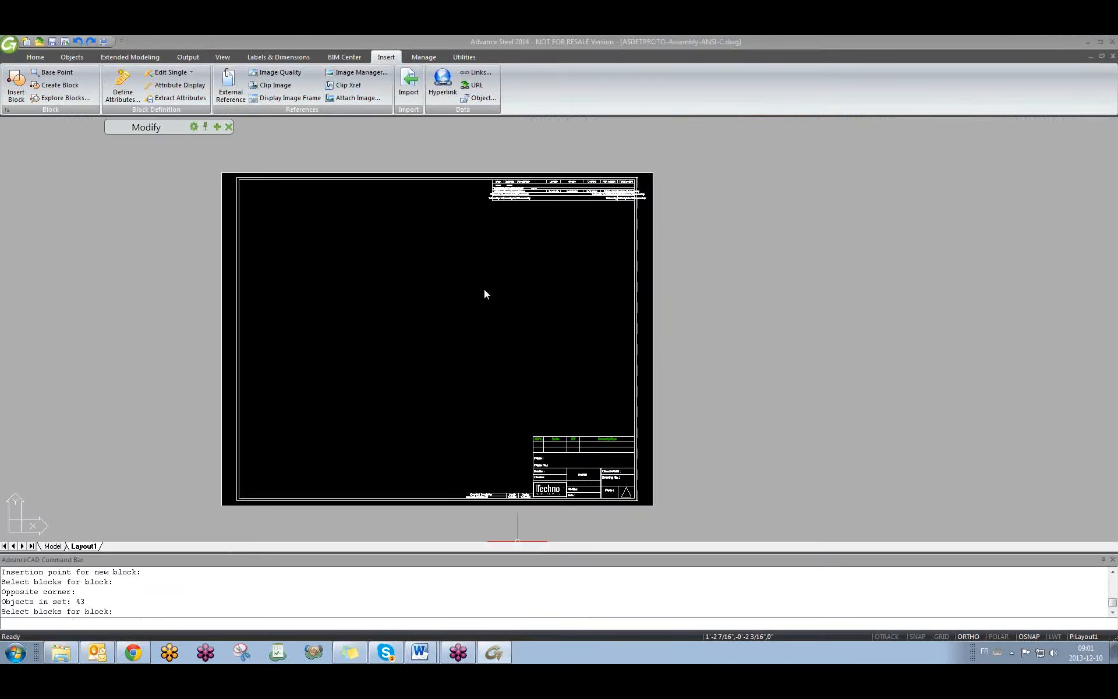
middle_click_drag(462, 442, 466, 458)
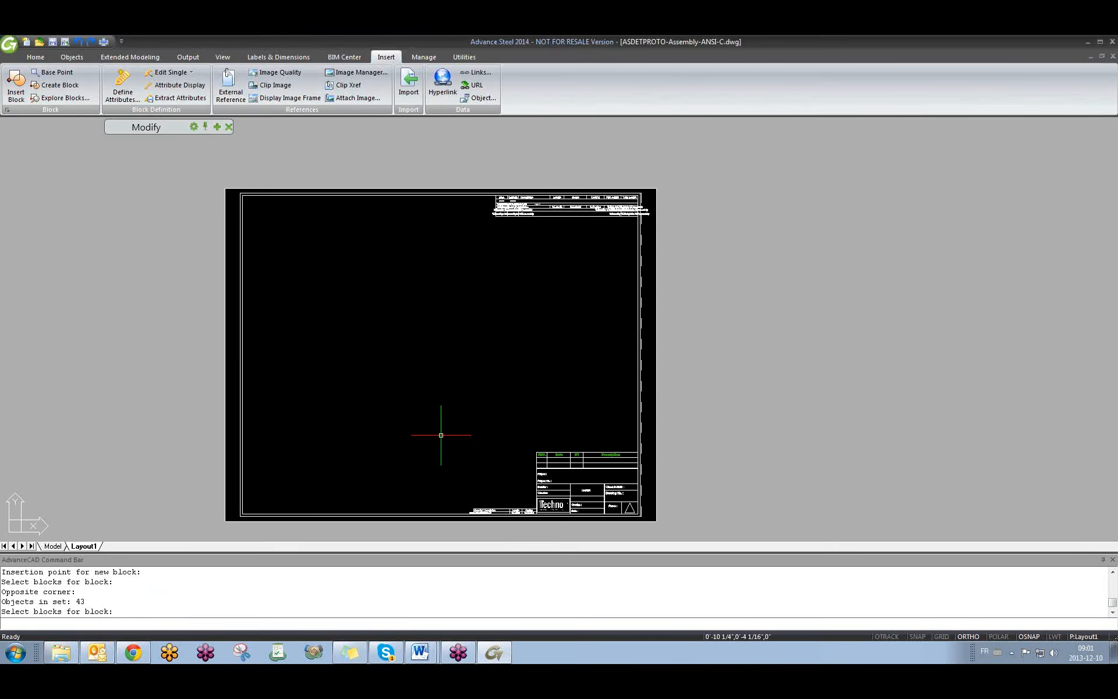
key("ctrl+s")
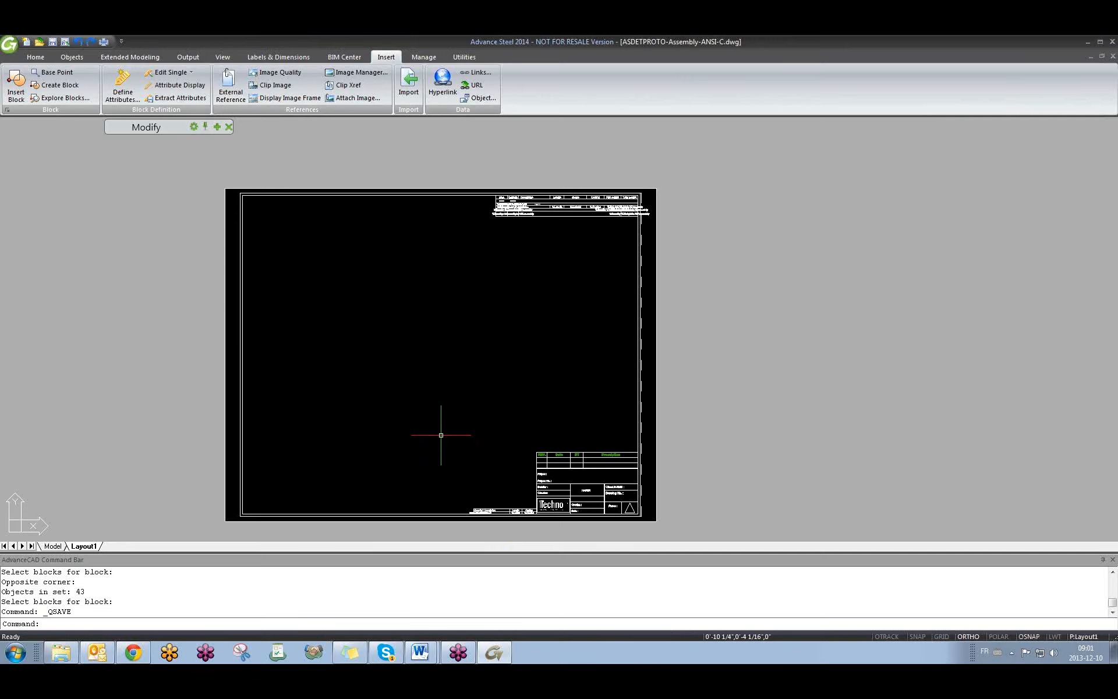
left_click(40, 42)
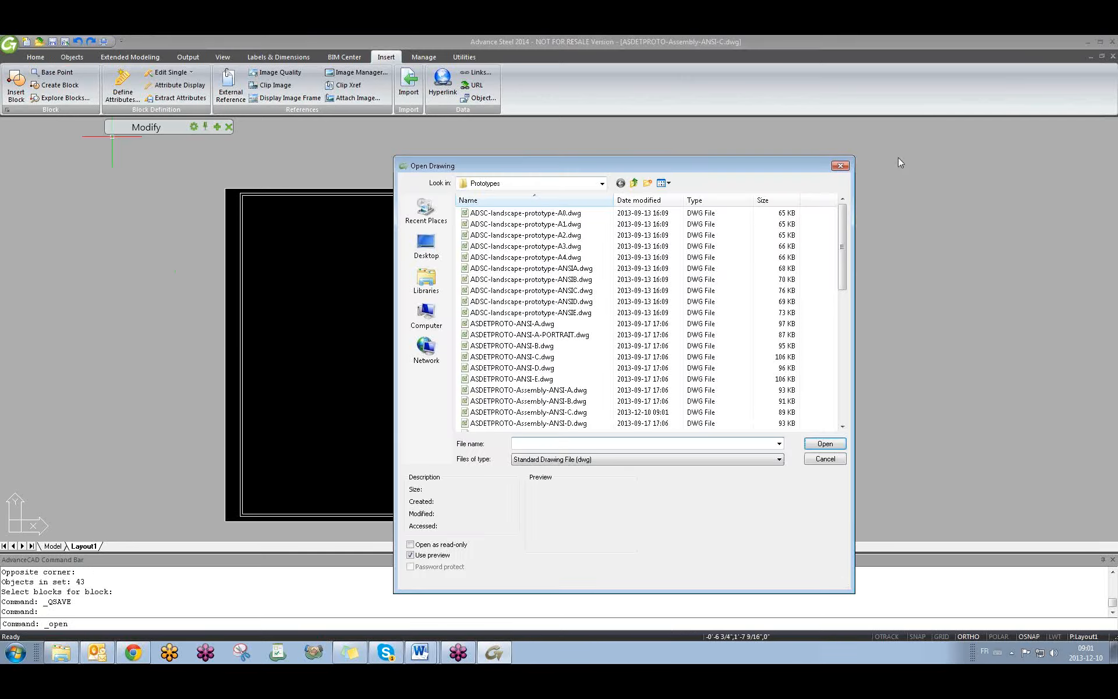
left_click(841, 165)
left_click(9, 45)
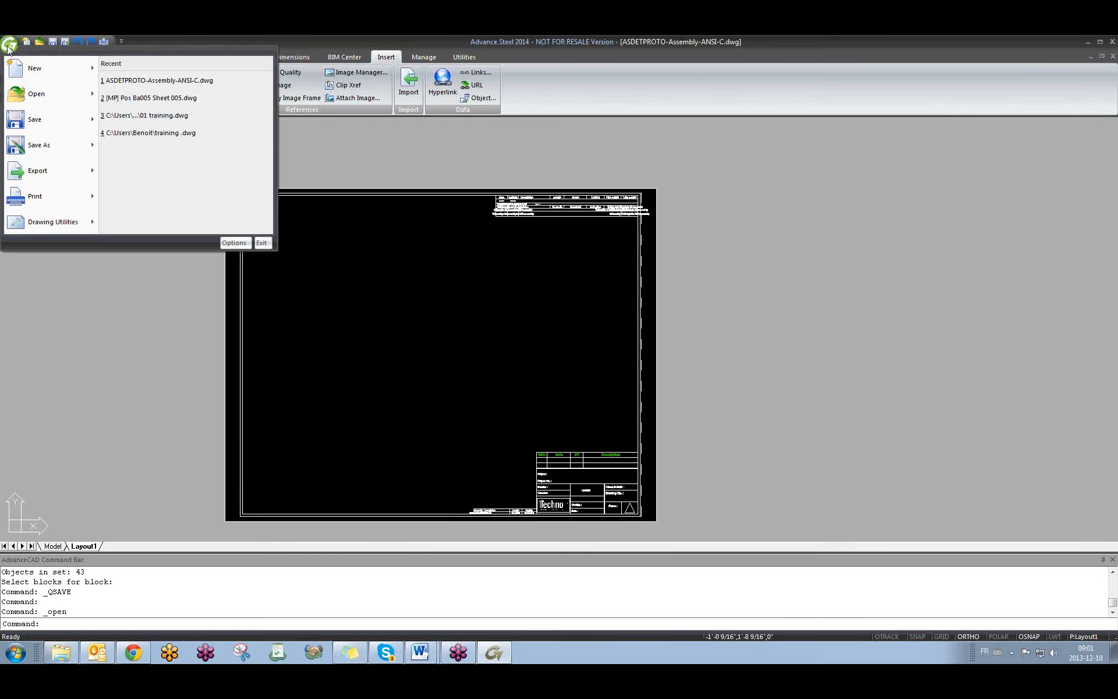
mouse_move(40, 120)
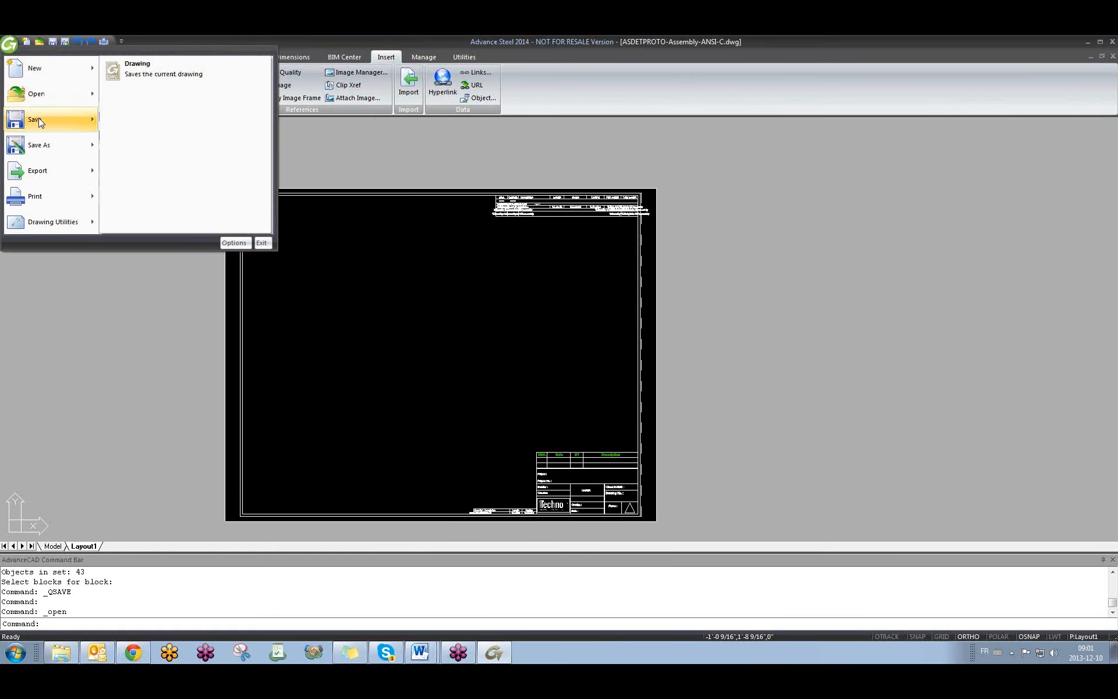
mouse_move(38, 145)
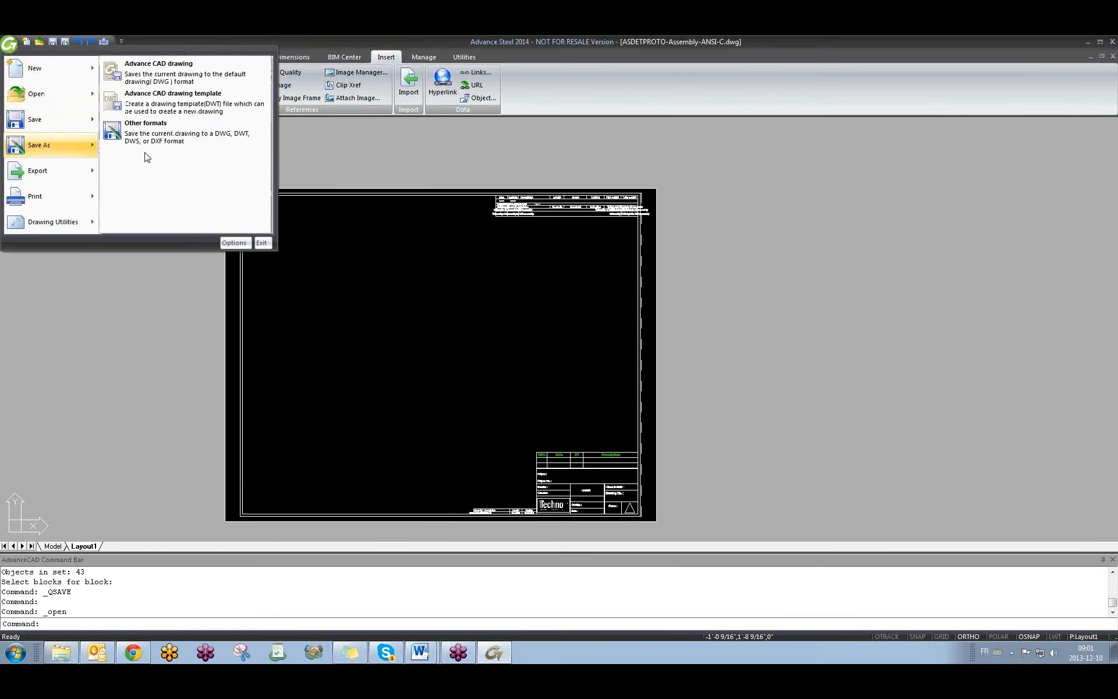
left_click(453, 125)
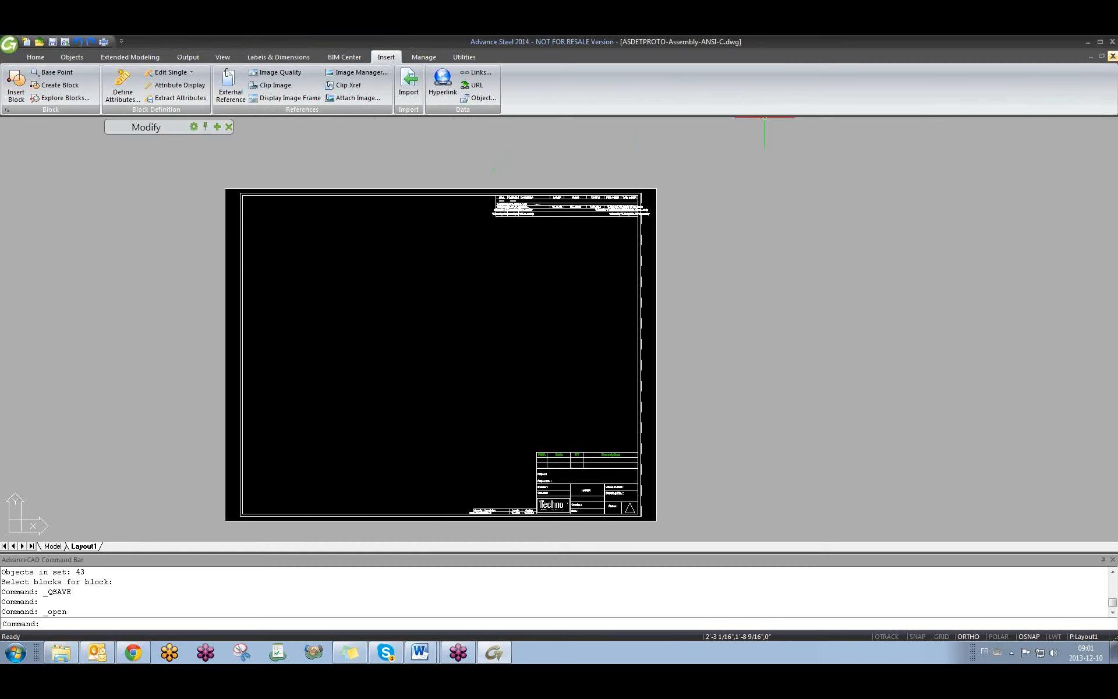
Step: Close the ASDETPROTO-Assembly-ANSI-C prototype and switch to the 01 training.dwg model
left_click(1113, 58)
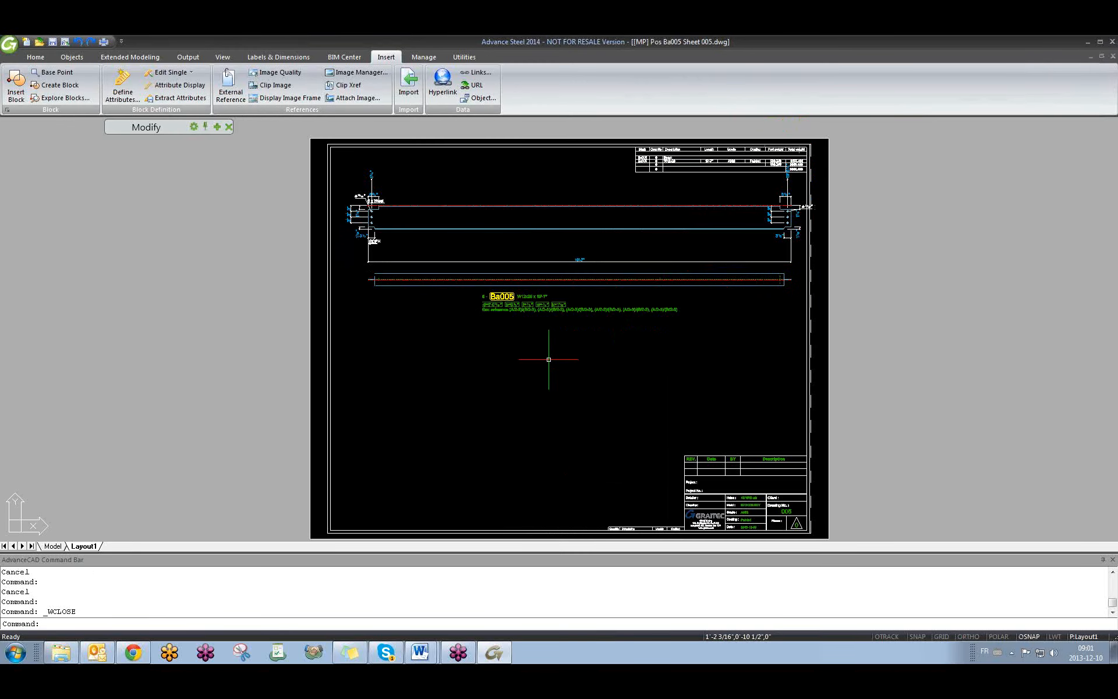
key("ctrl+Tab")
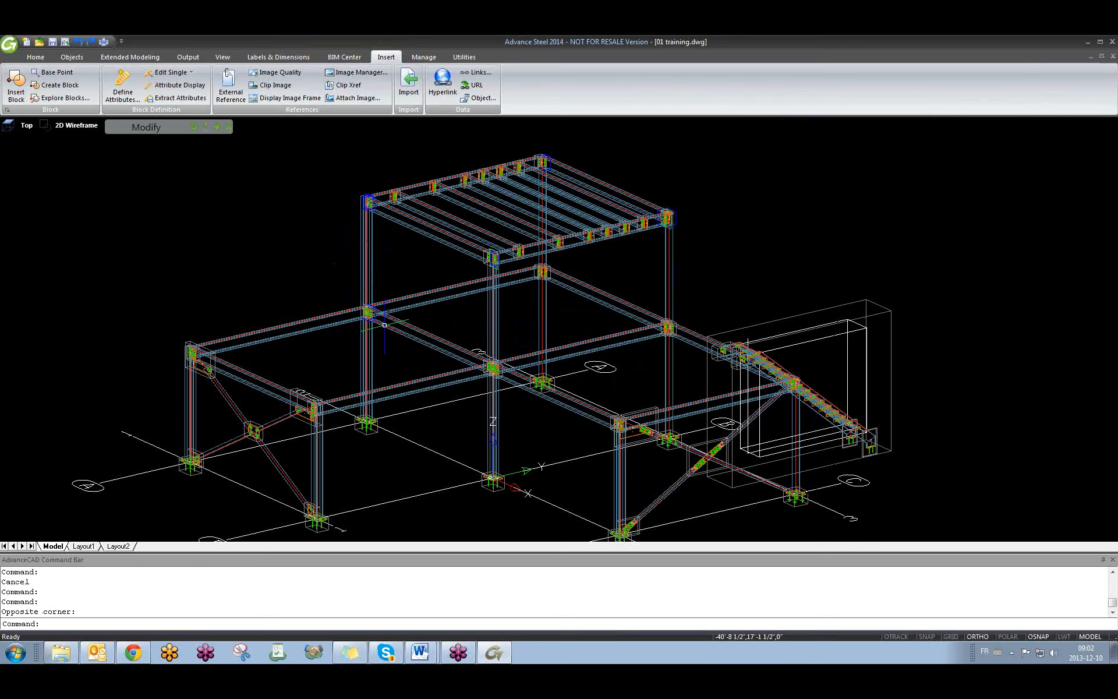
Step: Try to un-register the detail drawings [MP] 001.dwg and [MP] Pos Ca001 Sheet 001.dwg from the model
left_click(188, 57)
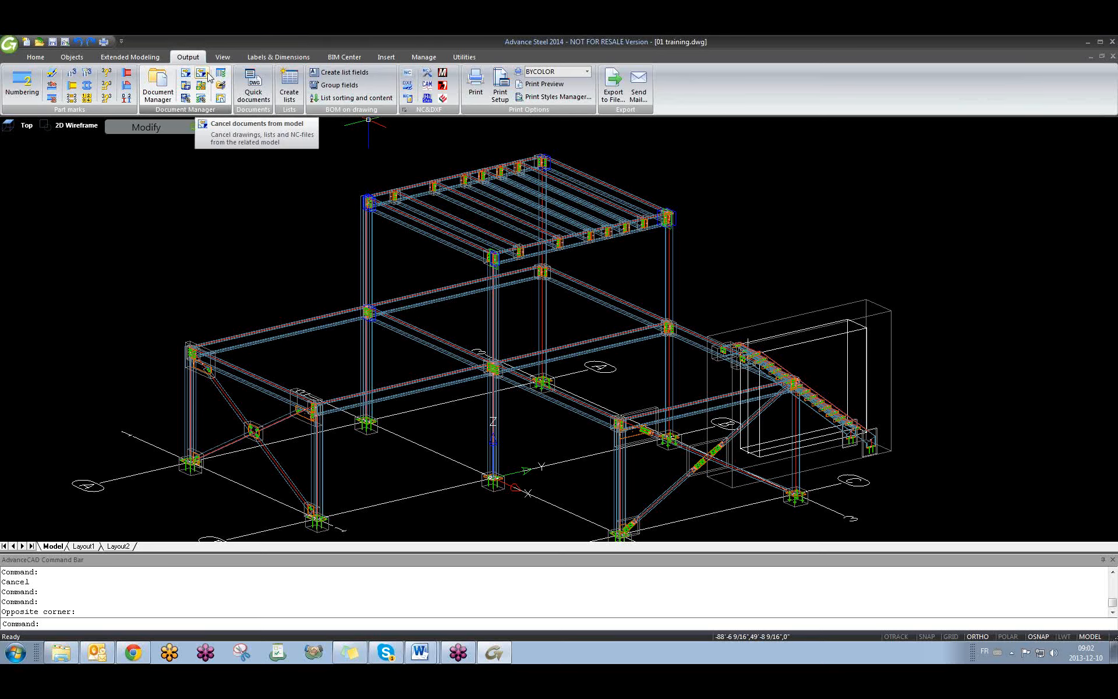
left_click(203, 74)
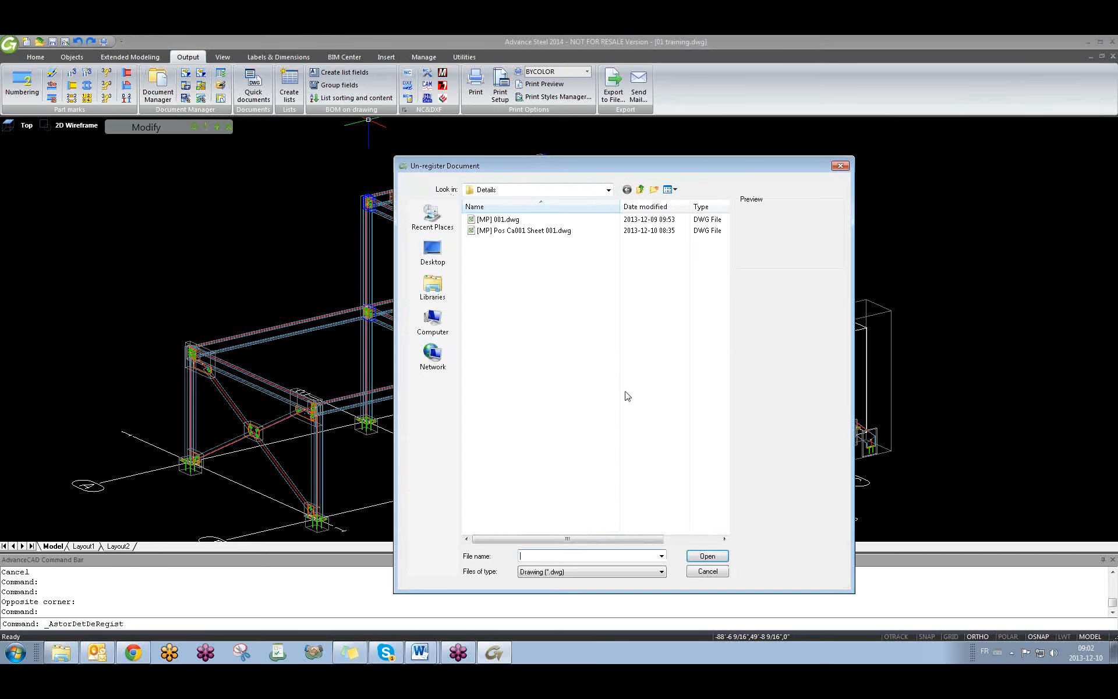
left_click_drag(596, 335, 516, 221)
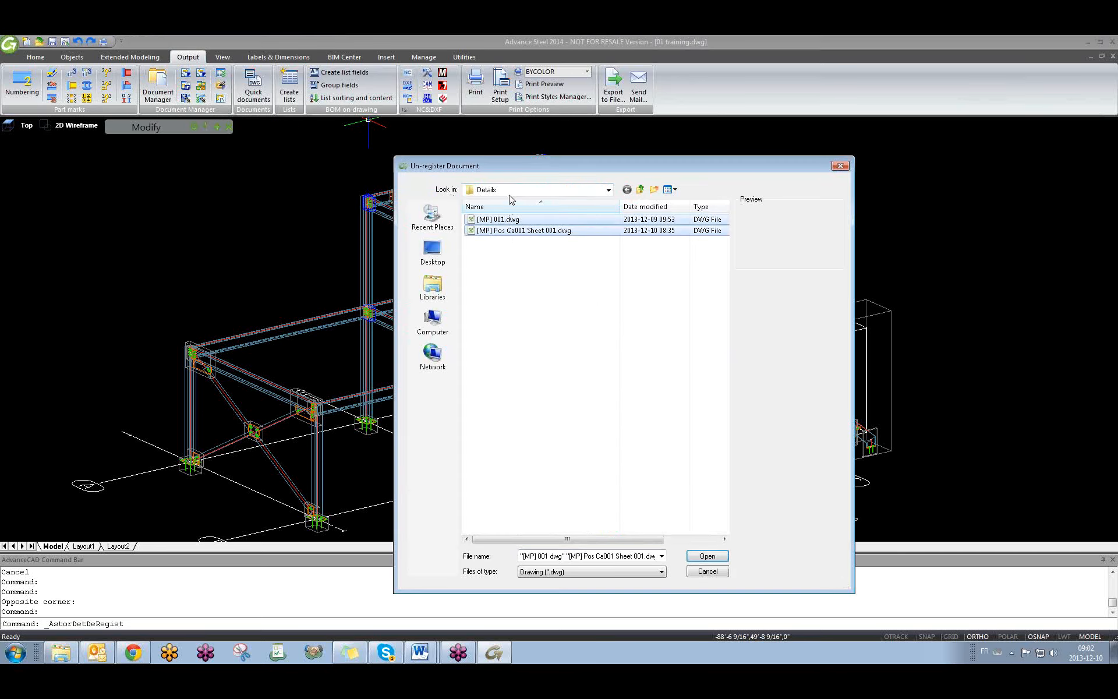
left_click(707, 556)
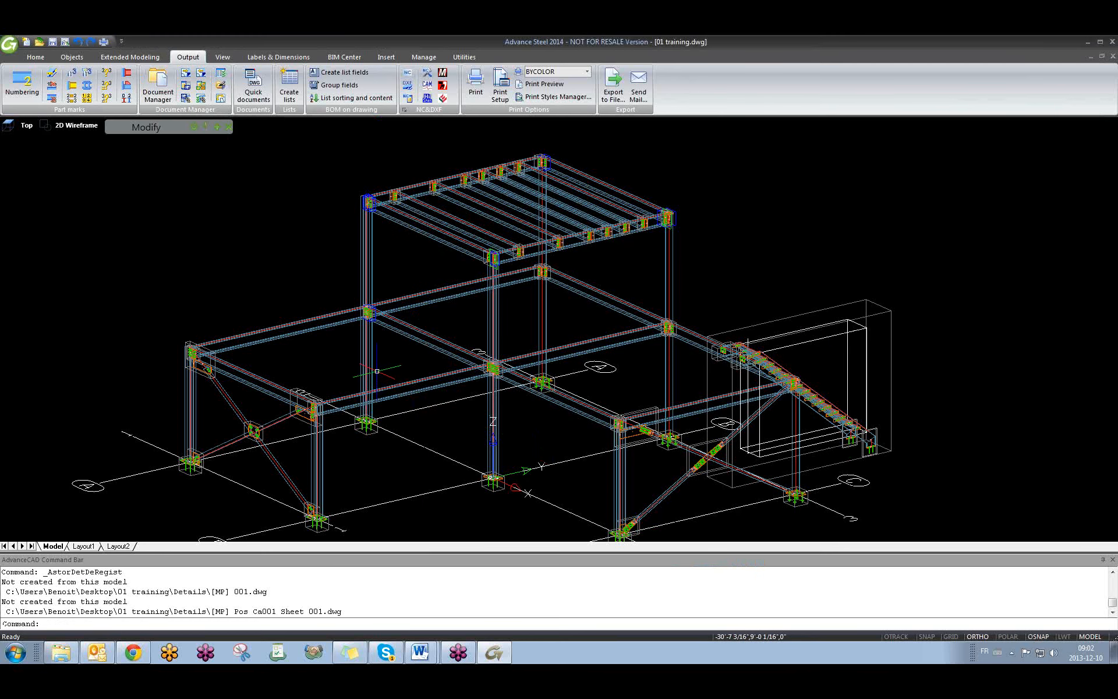
Step: Try to create a shop drawing of the rear two-storey column with the Selected Mp Each ANSI-C main part process, drawing number 1
left_click(370, 277)
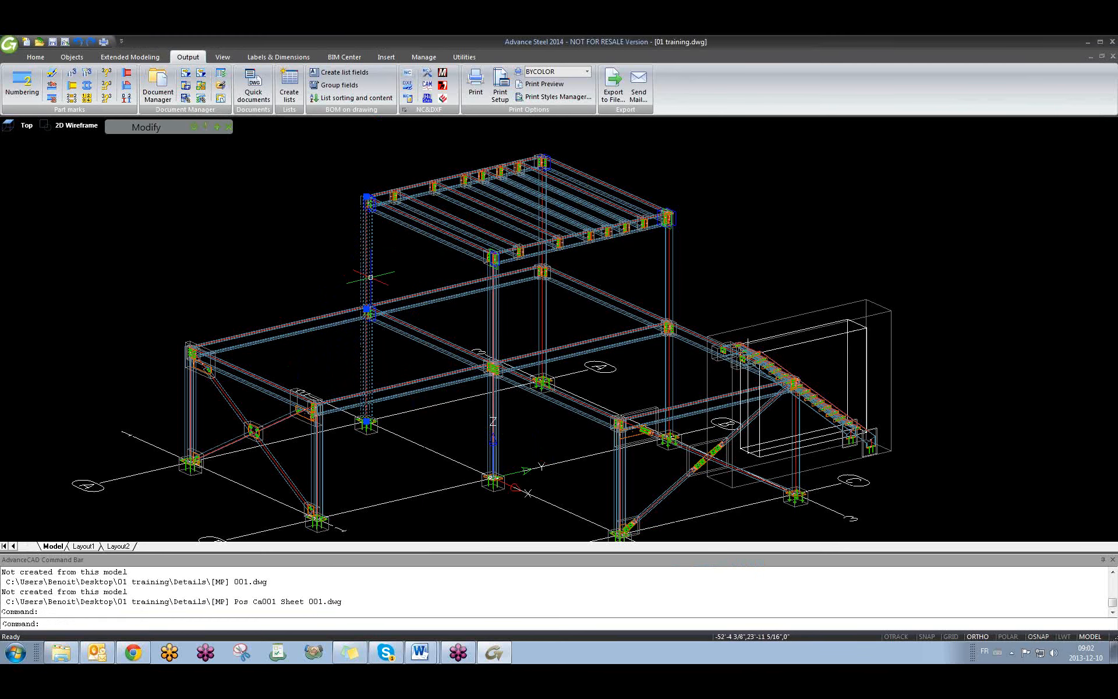
left_click(254, 87)
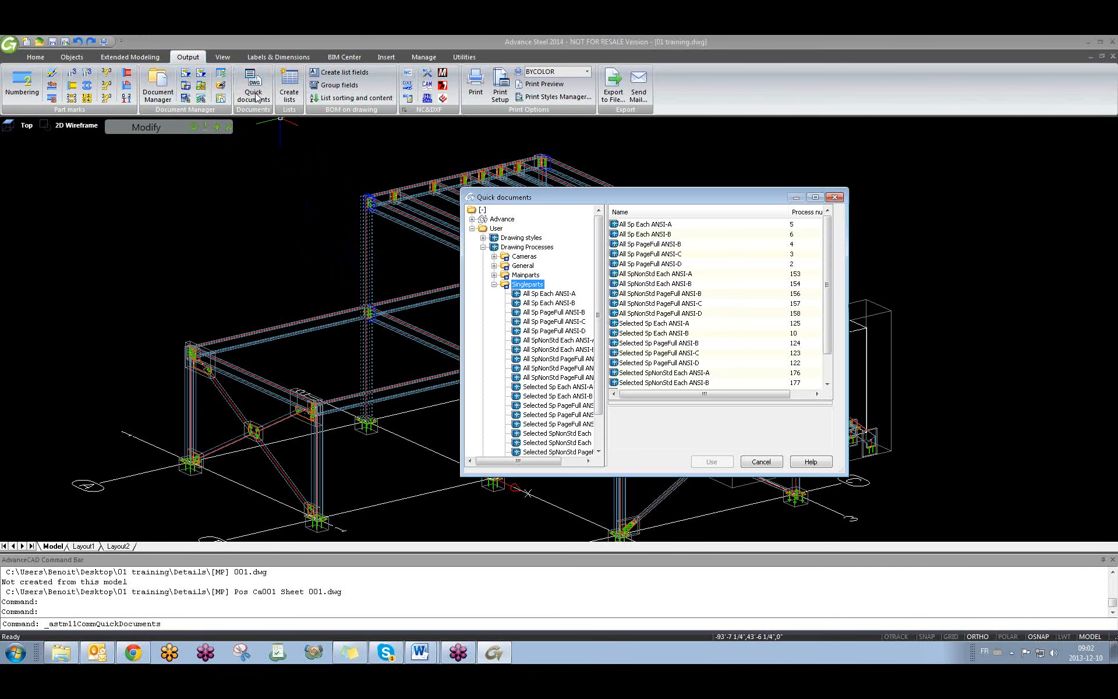
left_click_drag(605, 289, 617, 290)
left_click(625, 293)
left_click(494, 275)
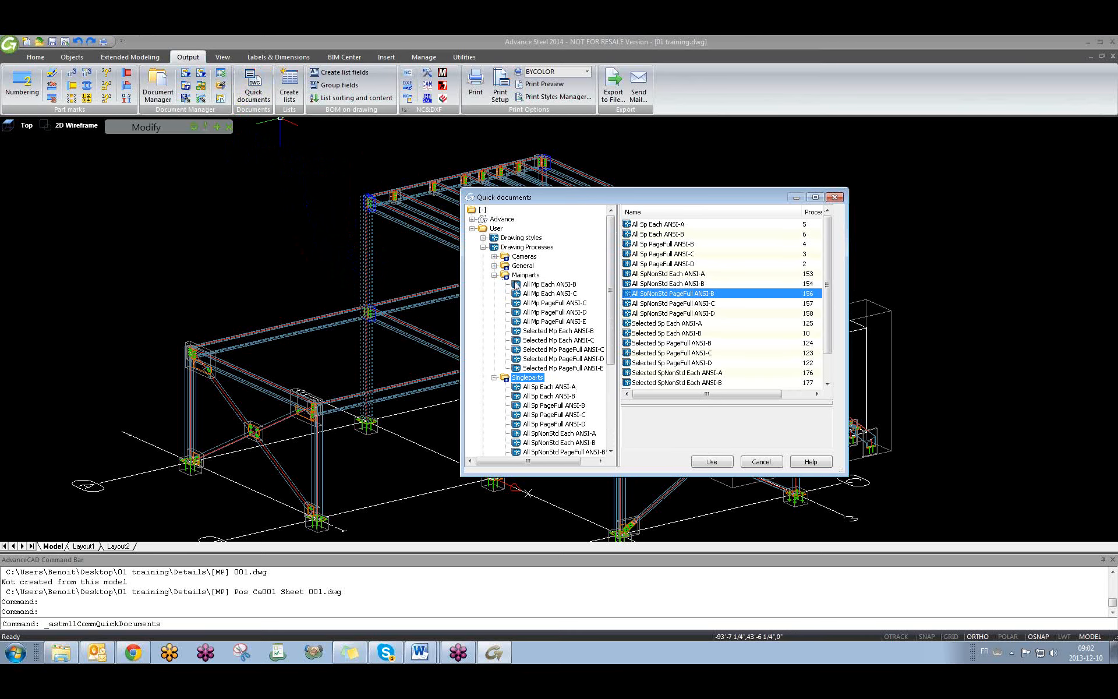
left_click(548, 340)
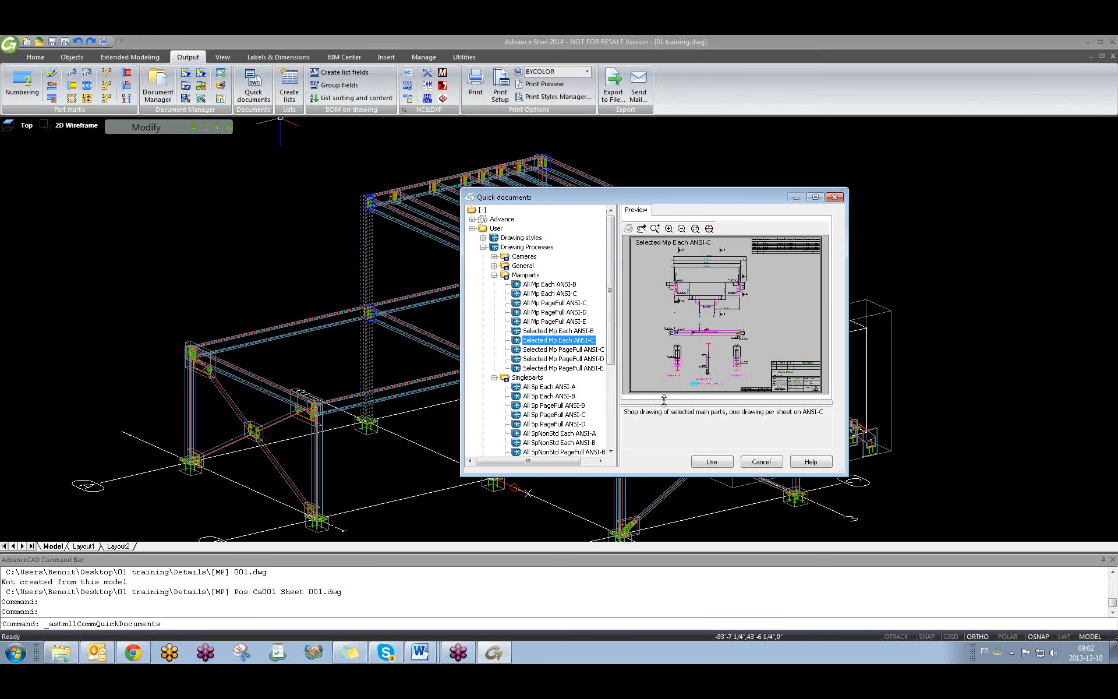
left_click(715, 464)
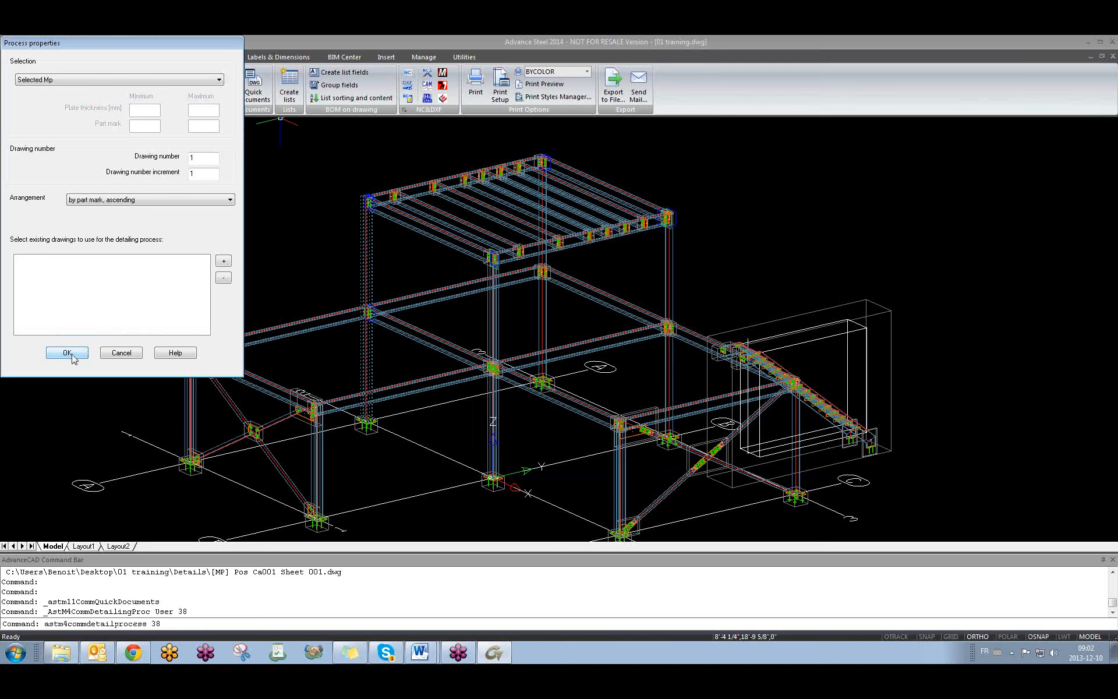
left_click(72, 353)
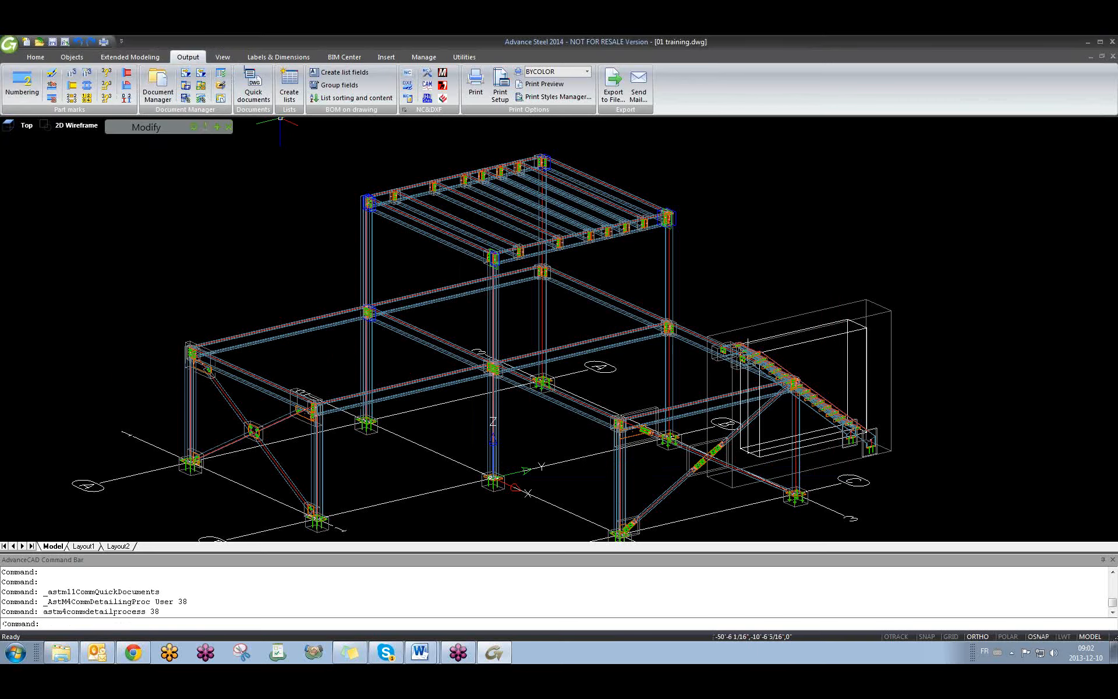
key("Escape")
key("Escape")
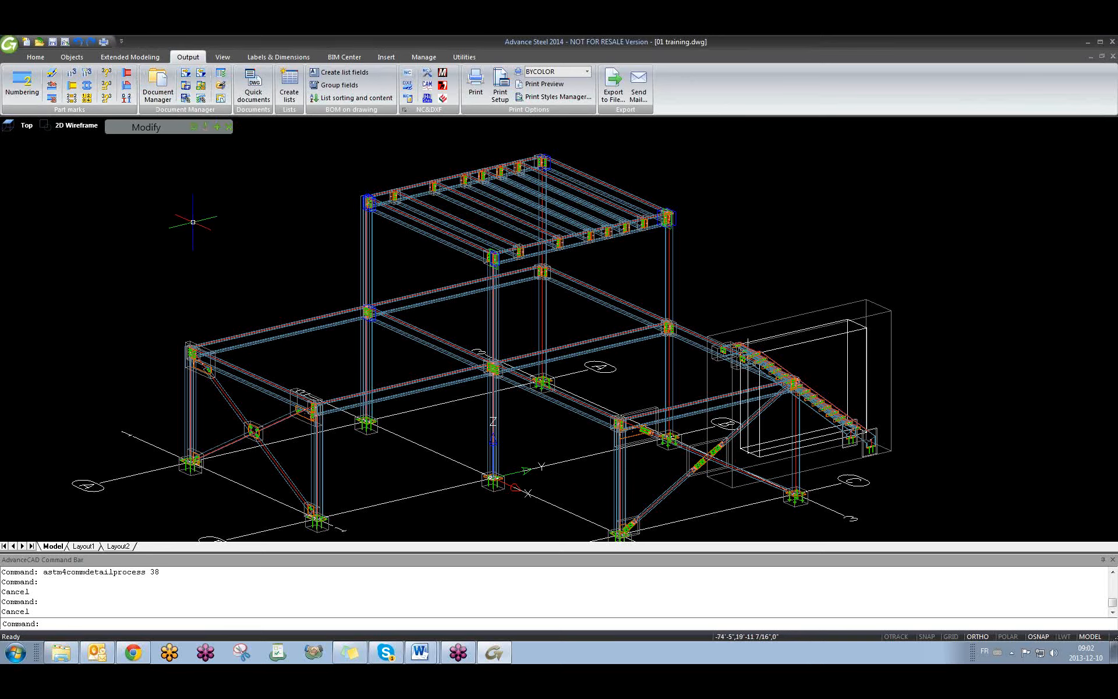
Step: Close the [MP] Pos Ba005 Sheet 005.dwg drawing and return to the 01 training.dwg model
key("ctrl+F4")
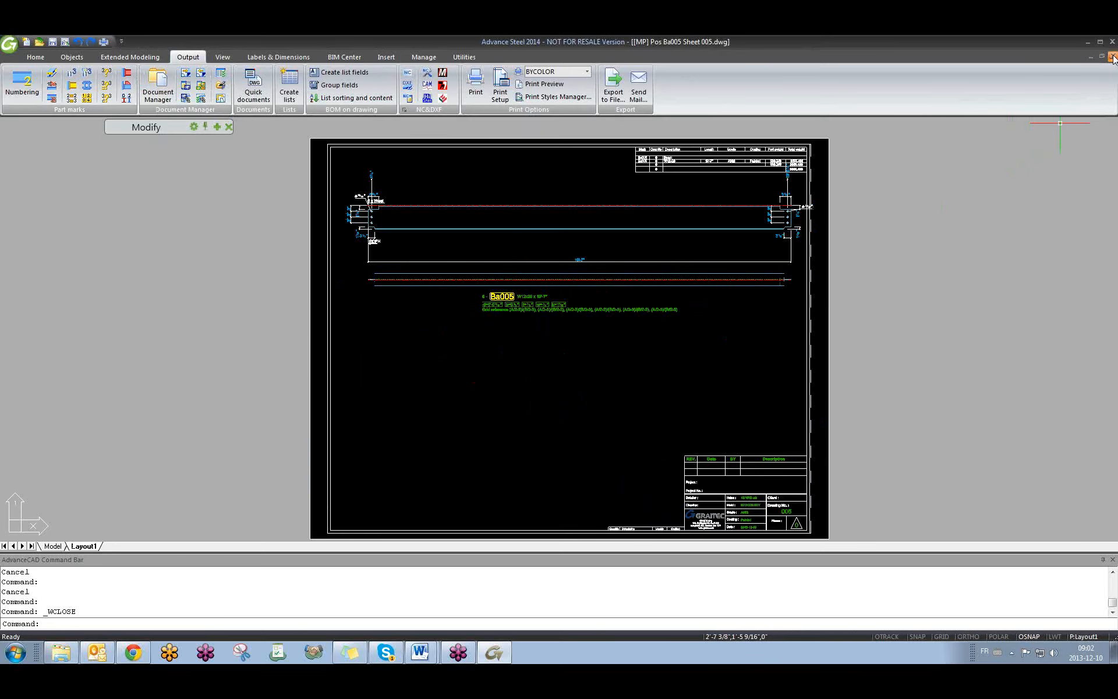
left_click(1114, 56)
left_click(576, 371)
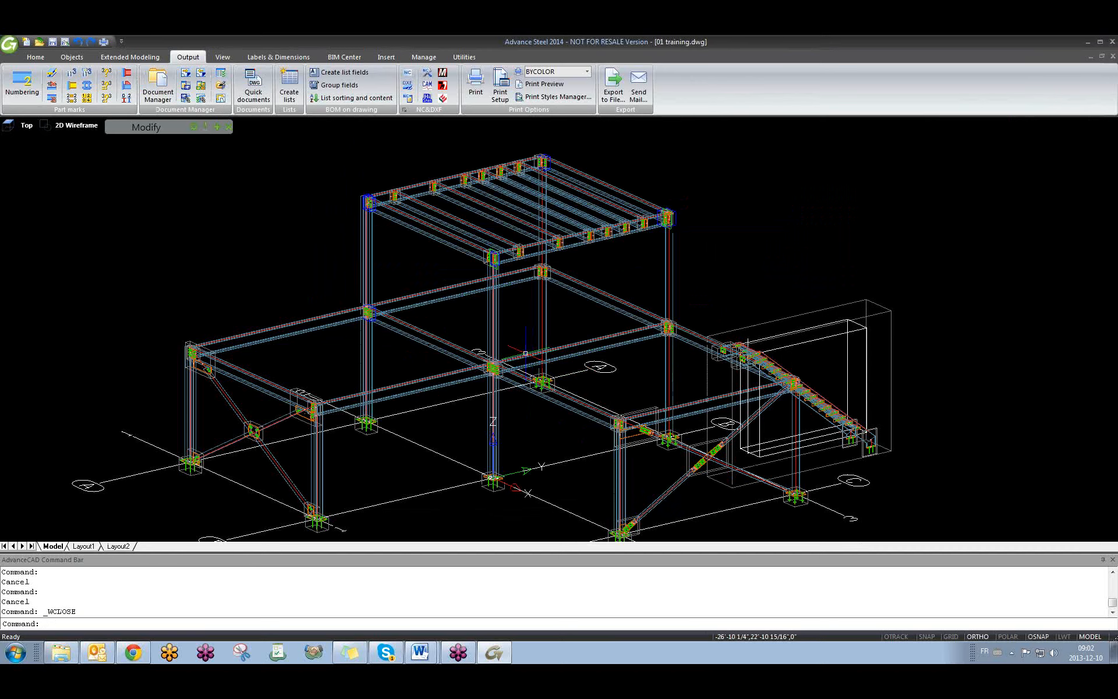
key("Escape")
key("Escape")
key("Escape")
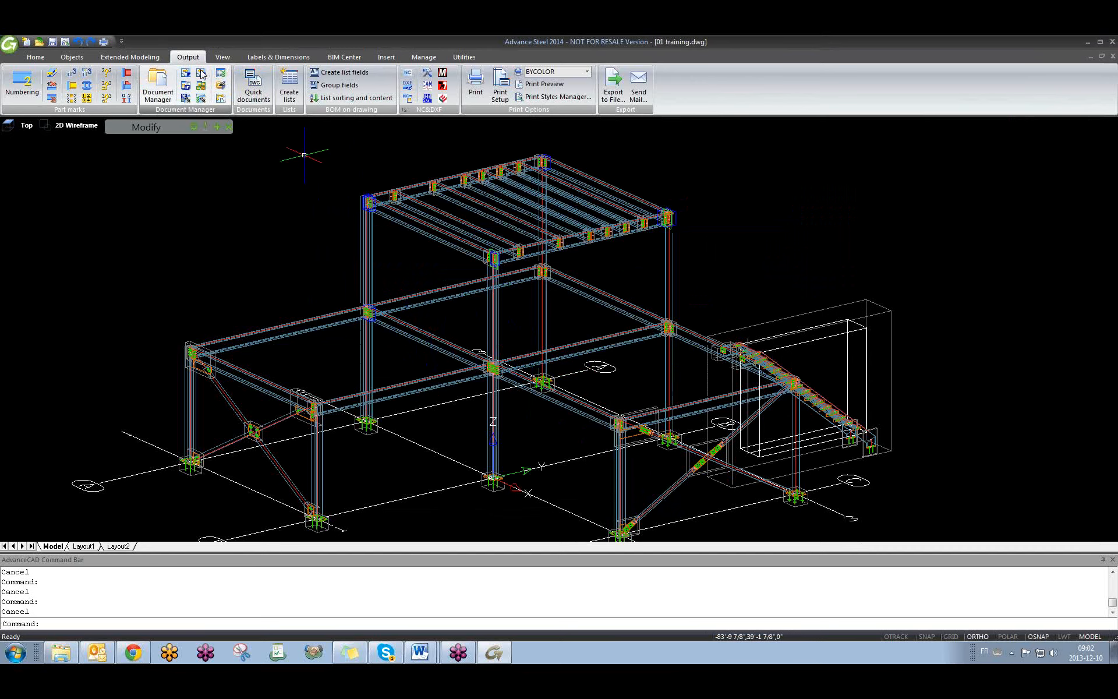
Step: Retry un-registering [MP] 001.dwg and [MP] Pos Ca001 Sheet 001.dwg from the model
left_click(201, 73)
left_click_drag(550, 352, 530, 220)
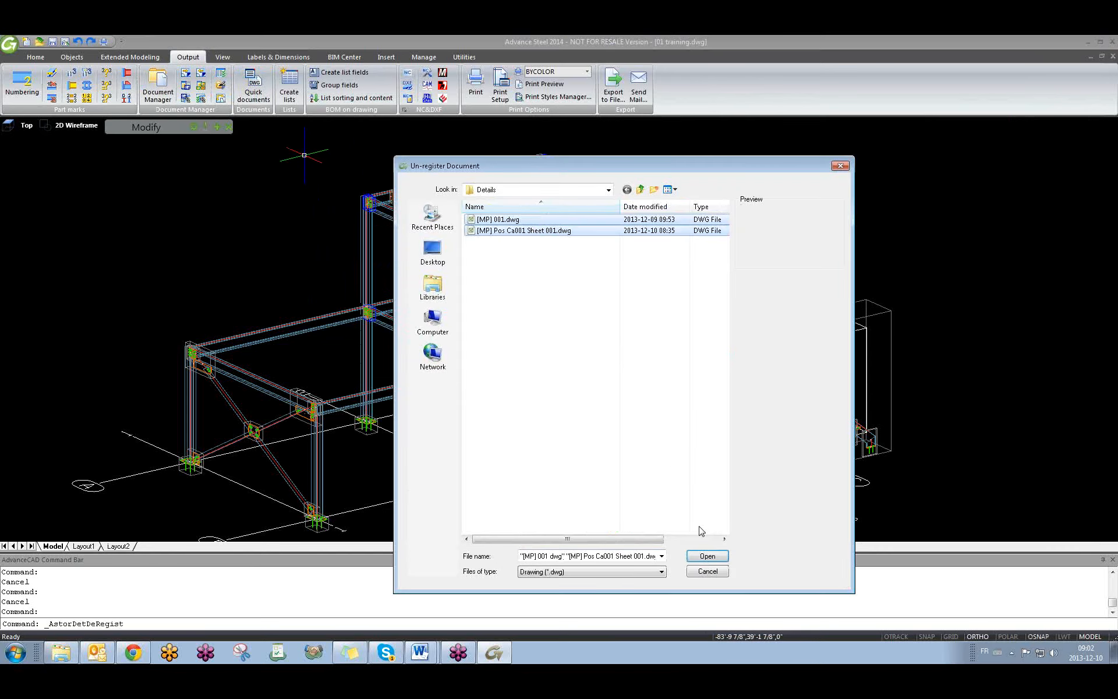
left_click(708, 555)
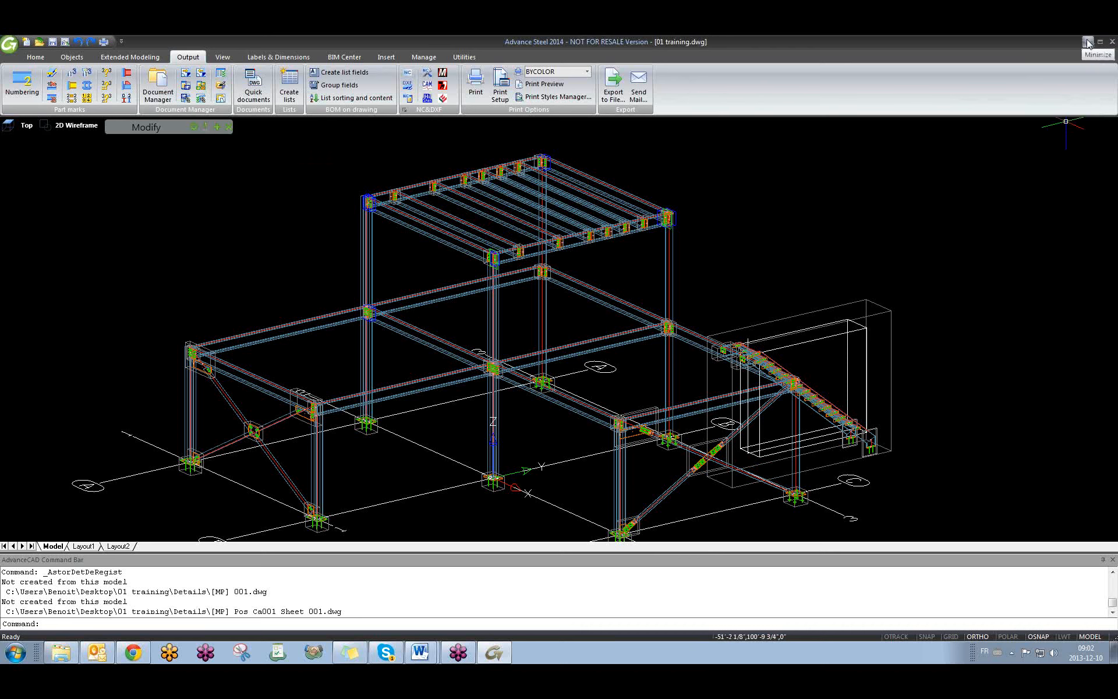
Step: Minimize Advance Steel and try to delete the 01 training folder from the desktop
left_click(1087, 43)
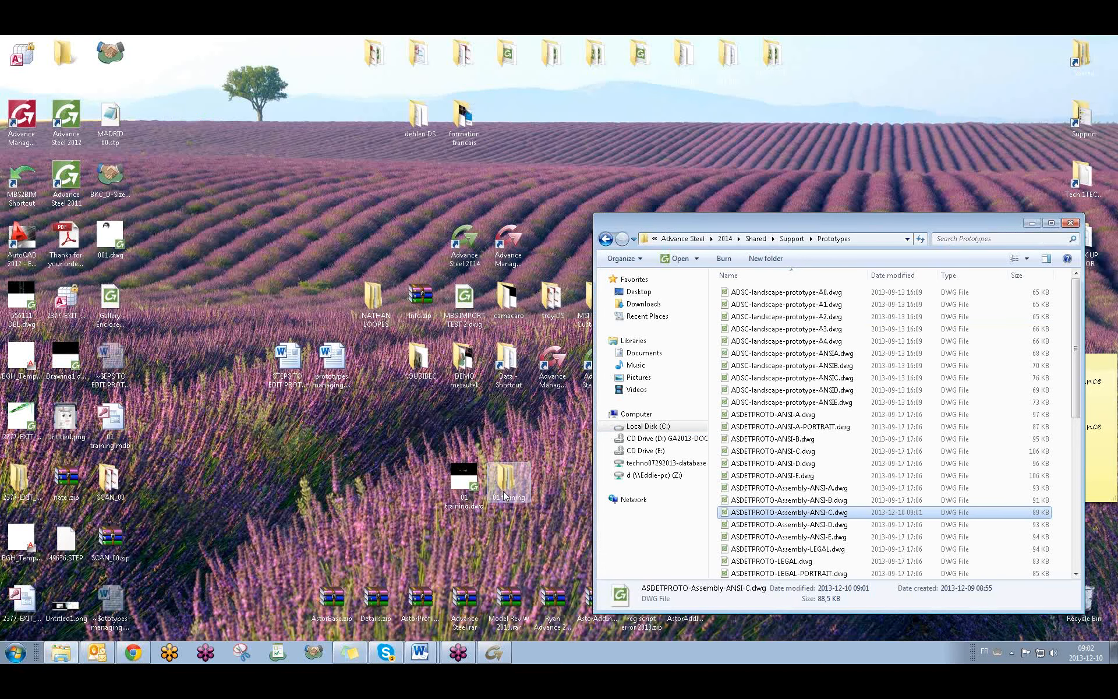
left_click(505, 495)
key("Delete")
left_click(601, 382)
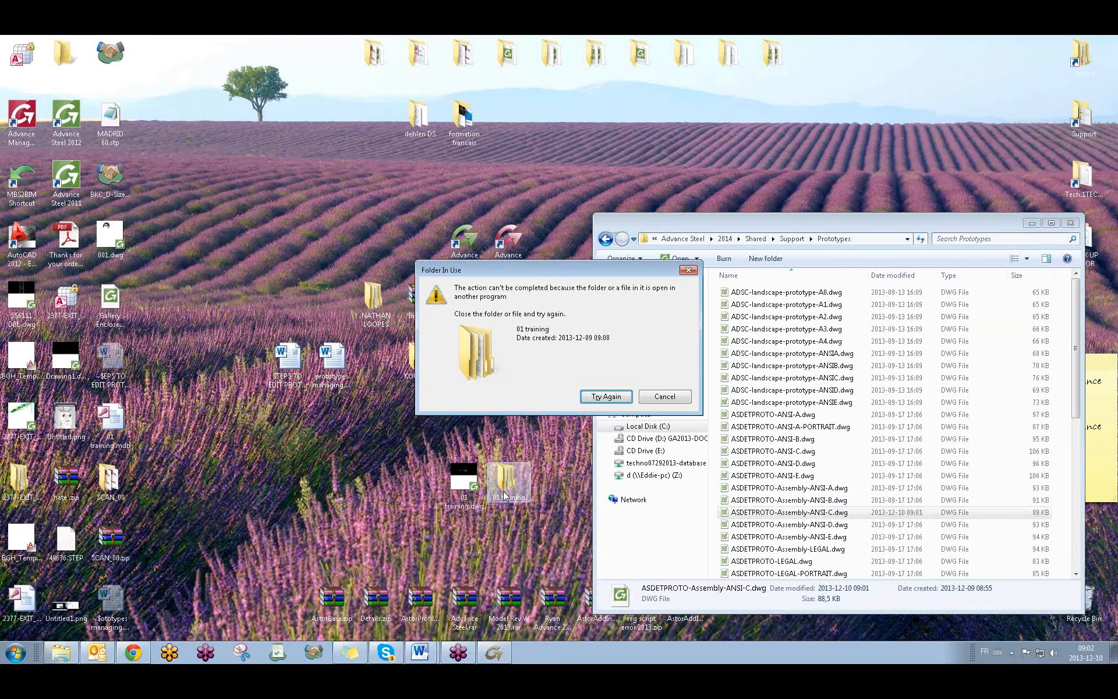
left_click(665, 398)
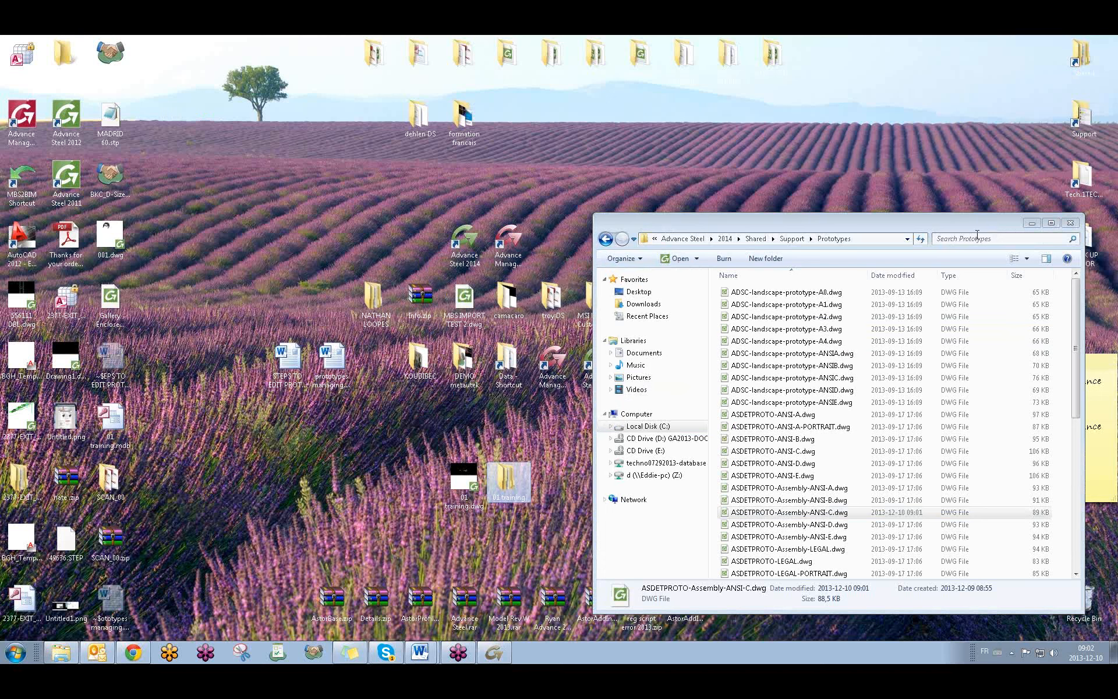
Step: Close the Prototypes folder, open the 01 training folder, and try to rename its Details subfolder as Details20
left_click(1072, 224)
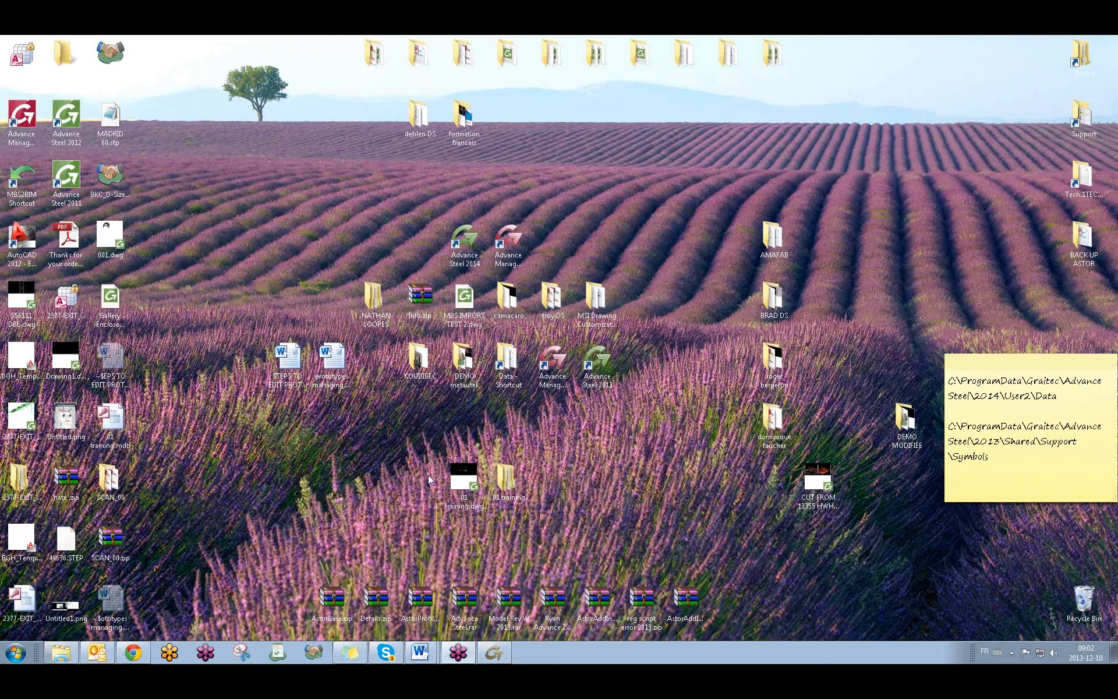
double_click(505, 484)
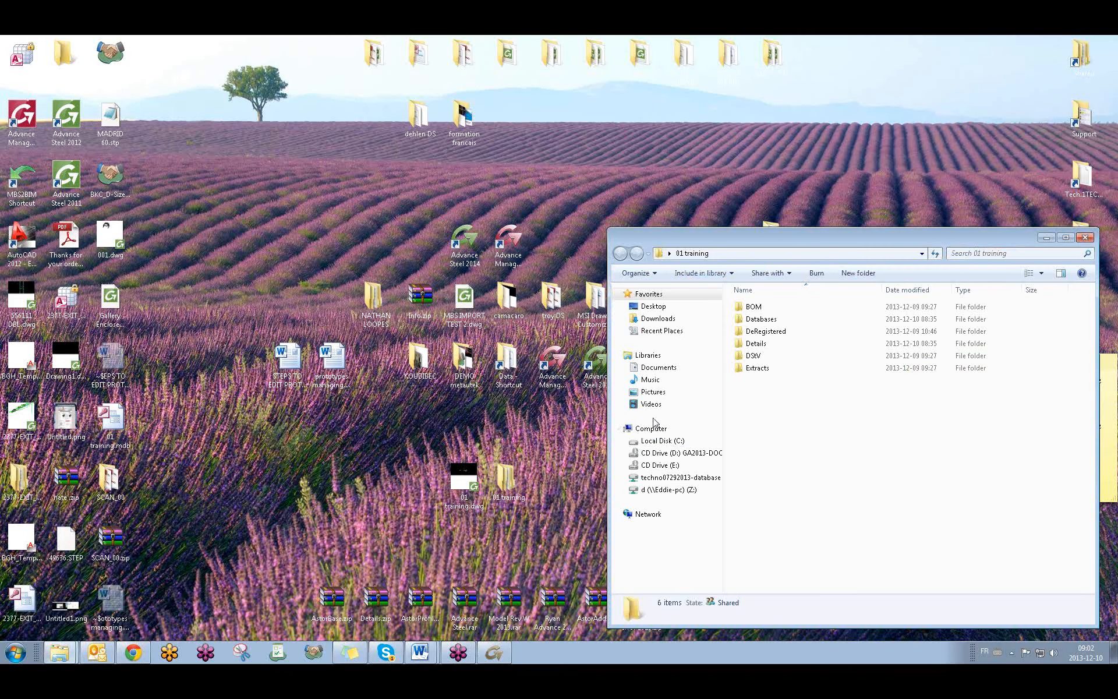
right_click(775, 349)
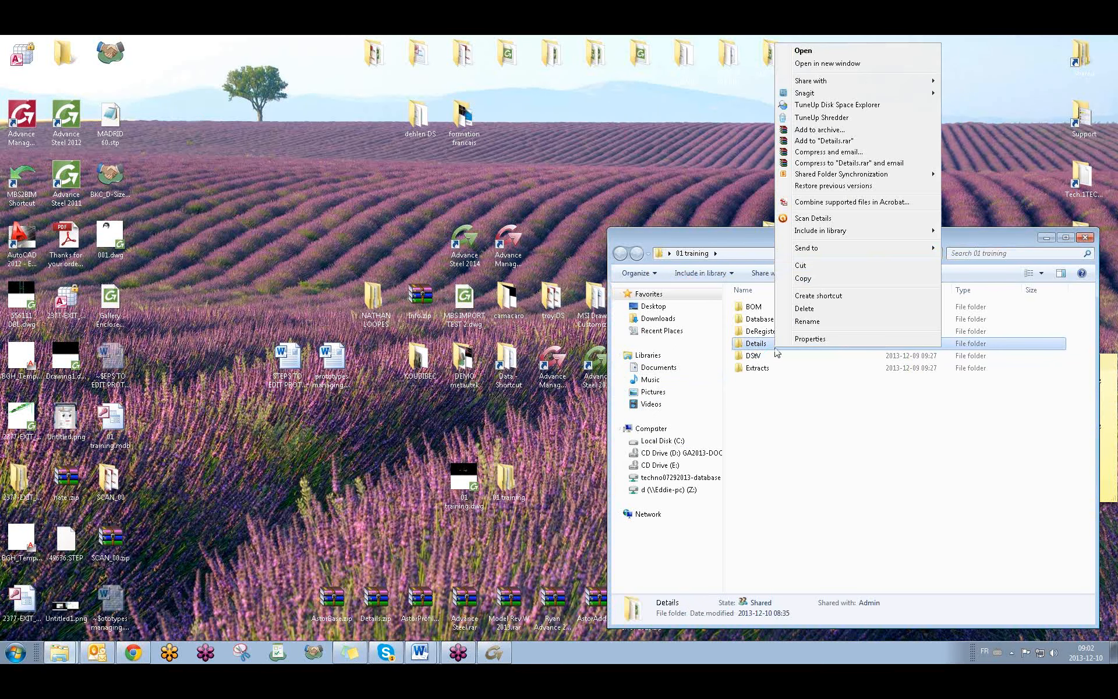
left_click(838, 330)
left_click(774, 342)
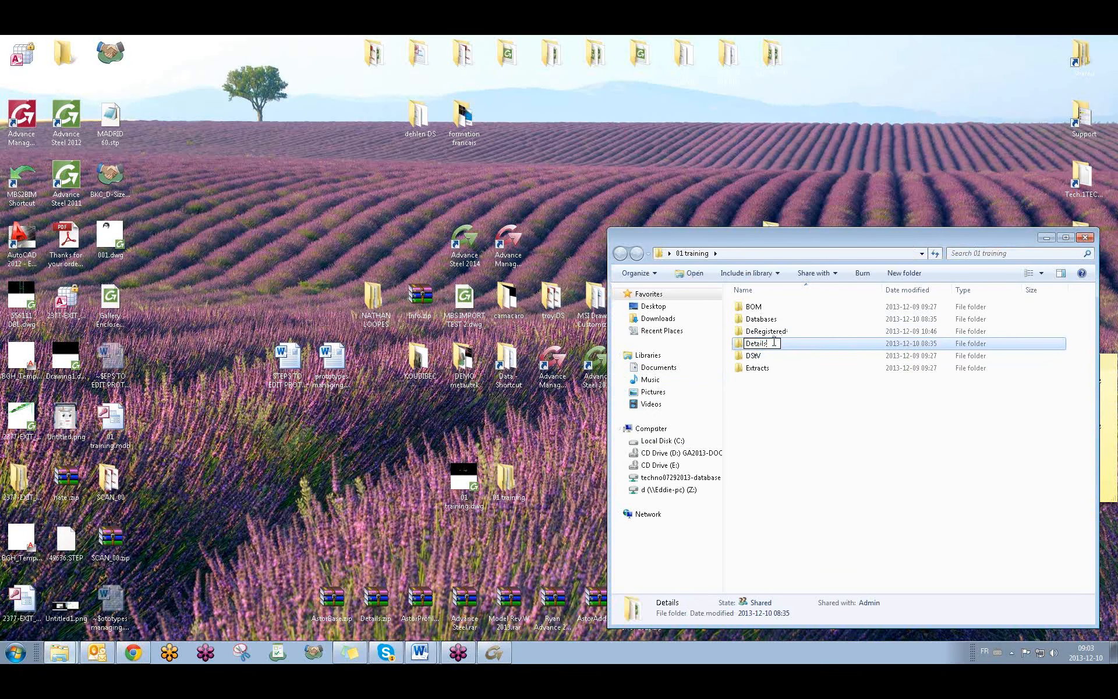
type("20")
key("Return")
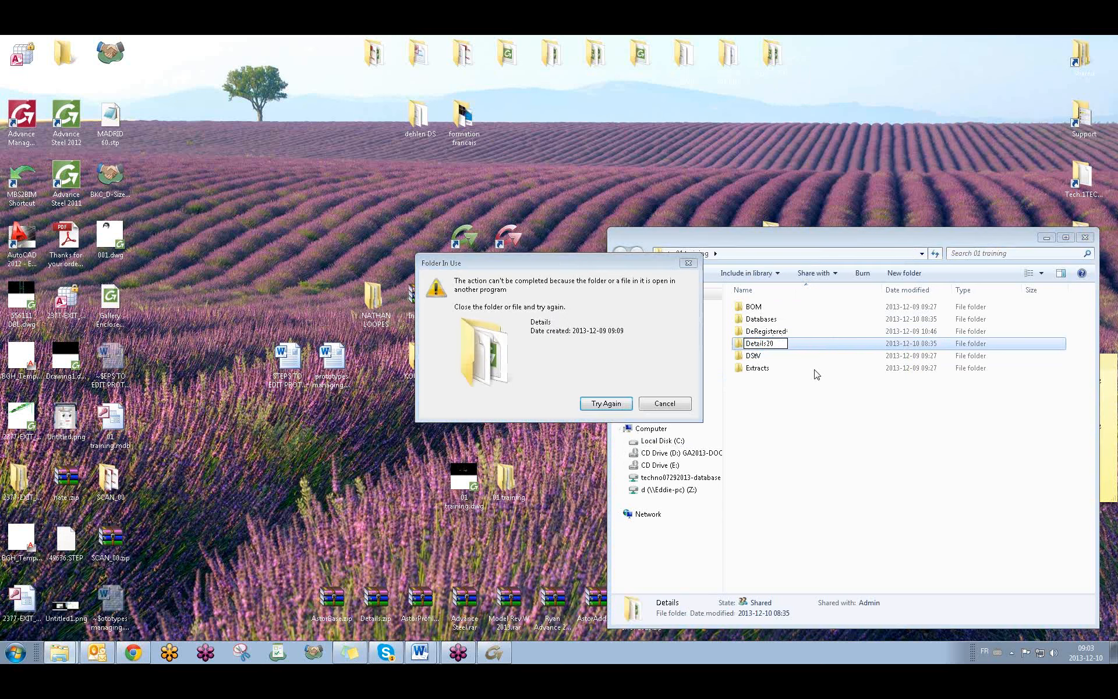
left_click(607, 403)
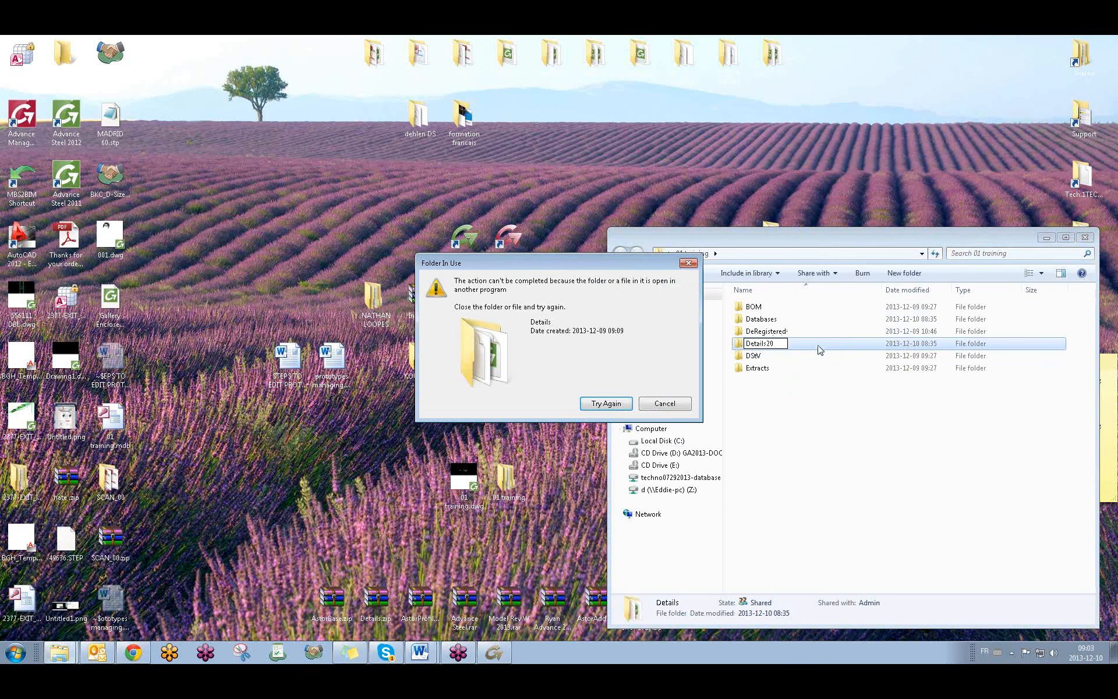
left_click(664, 403)
left_click(1085, 238)
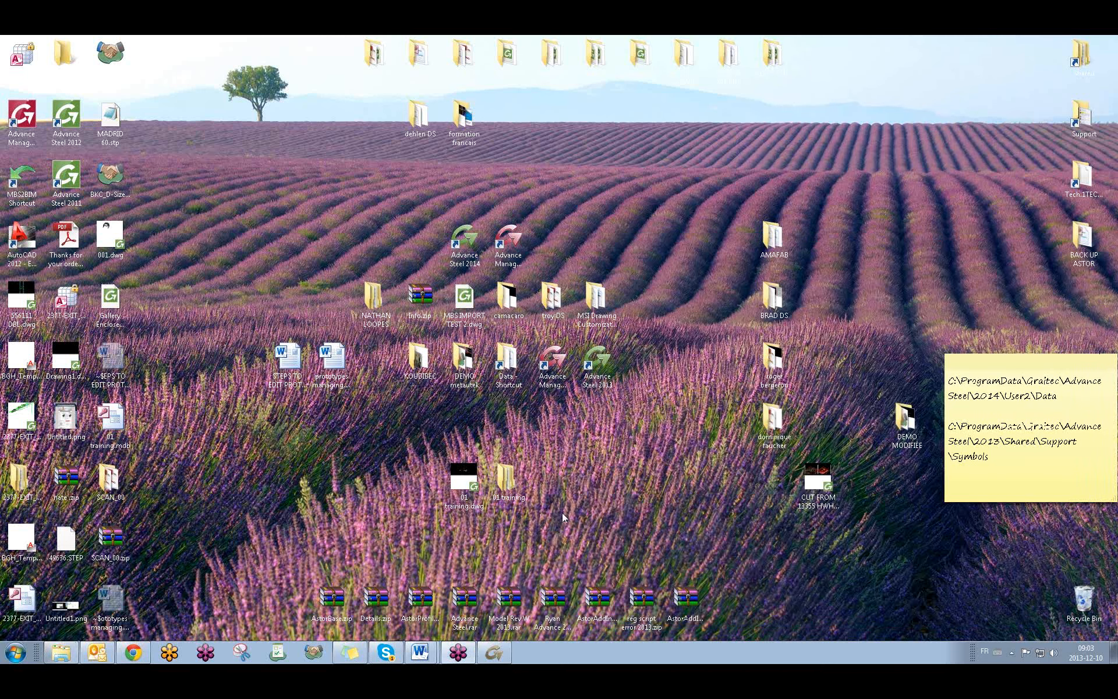
Step: Switch back to Advance Steel and look over the Details drawings available for un-registering
left_click(494, 652)
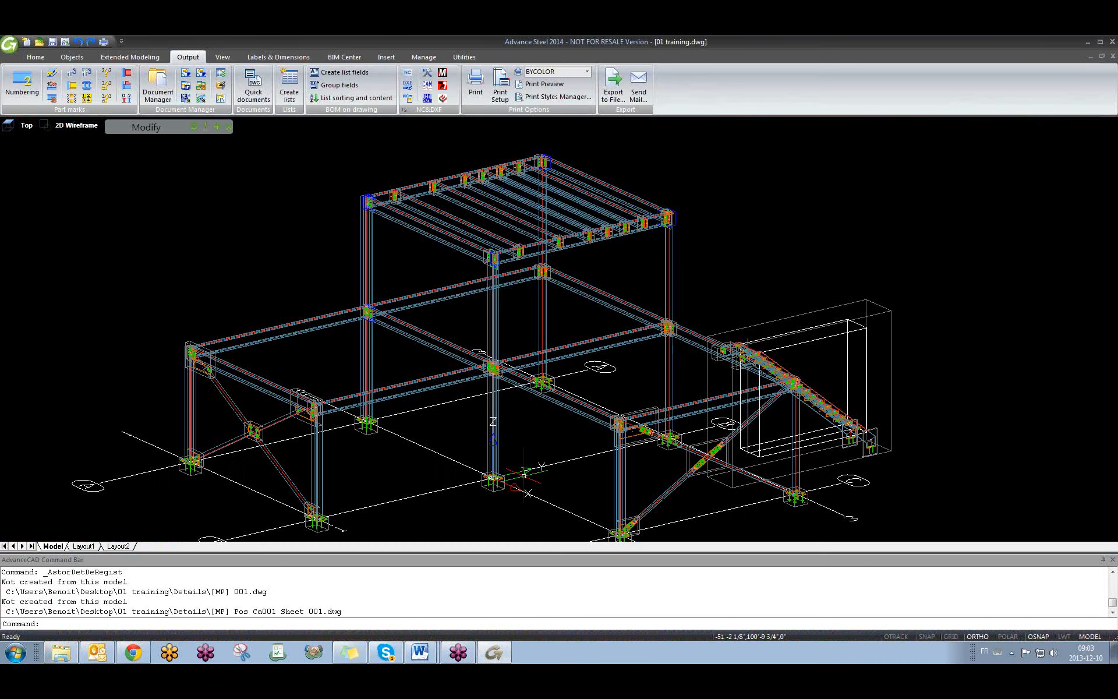
left_click(202, 74)
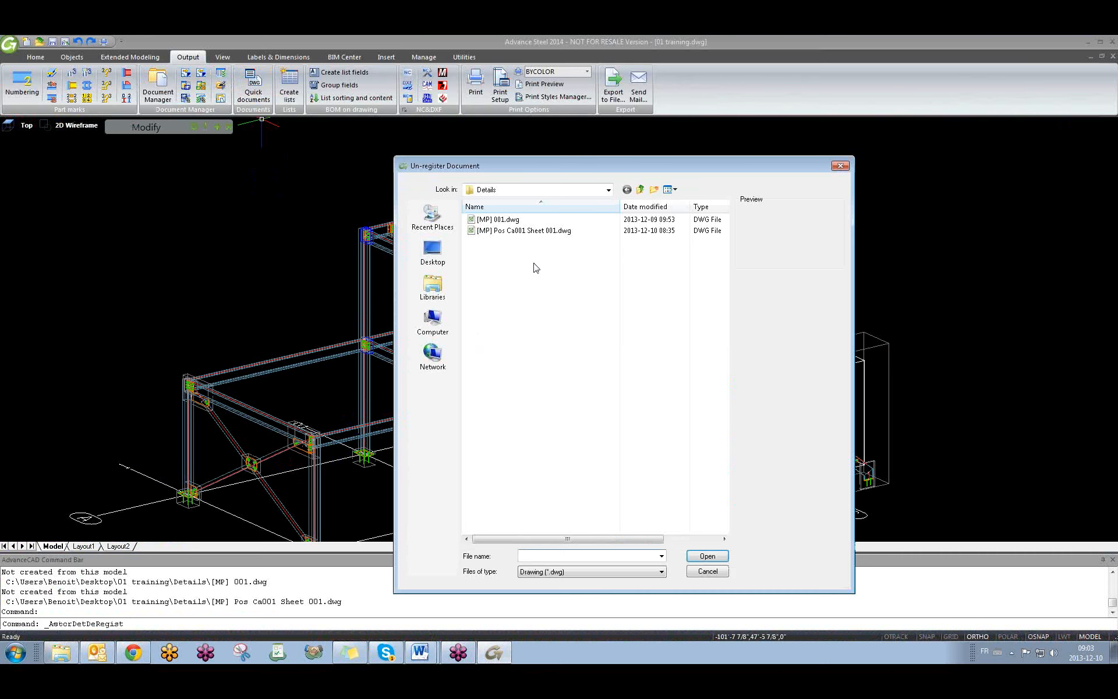
left_click(841, 166)
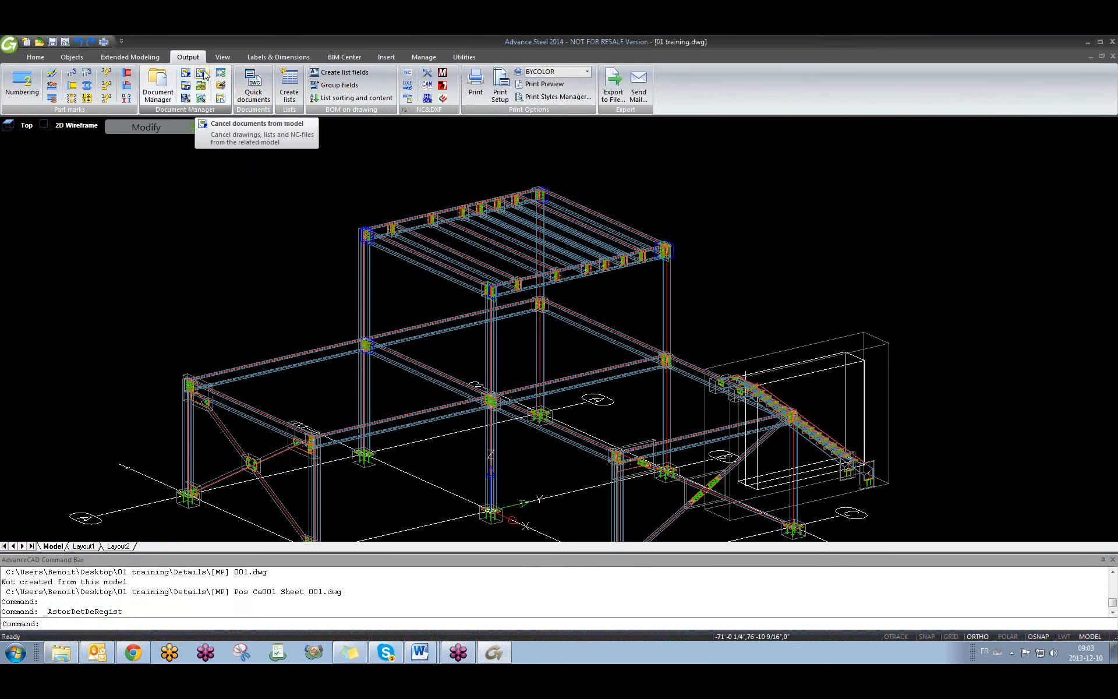
Step: Try to create a shop drawing of the upper beam in the left braced bay with the Selected Mp process, drawing number 1
middle_click_drag(379, 337, 405, 289)
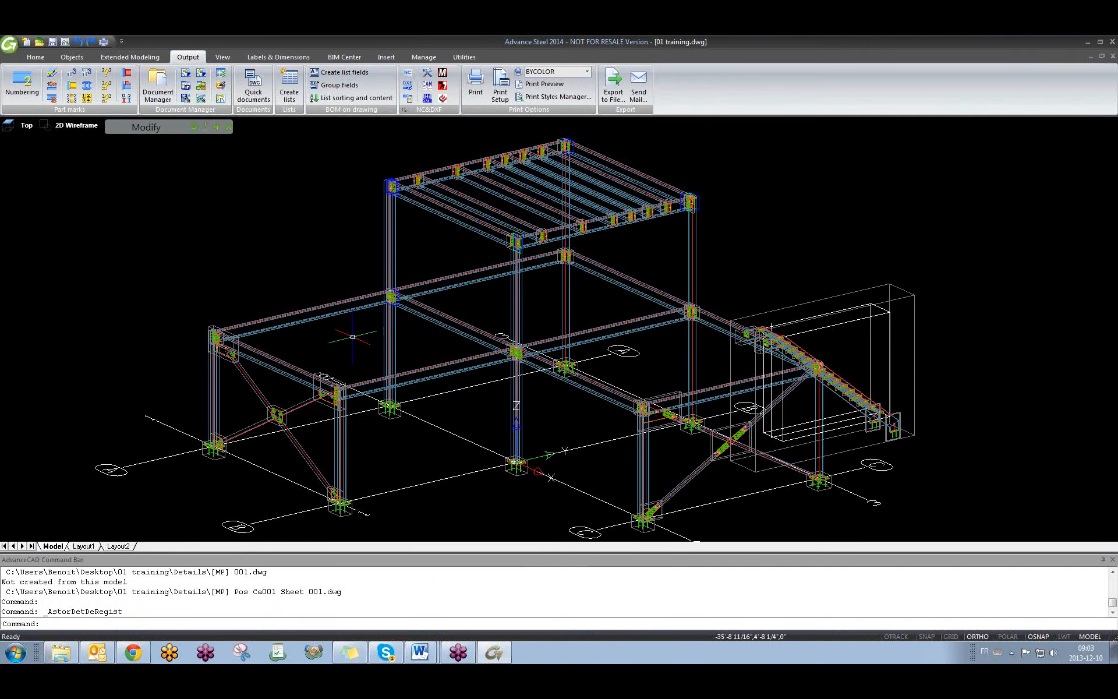
left_click(281, 368)
left_click(254, 85)
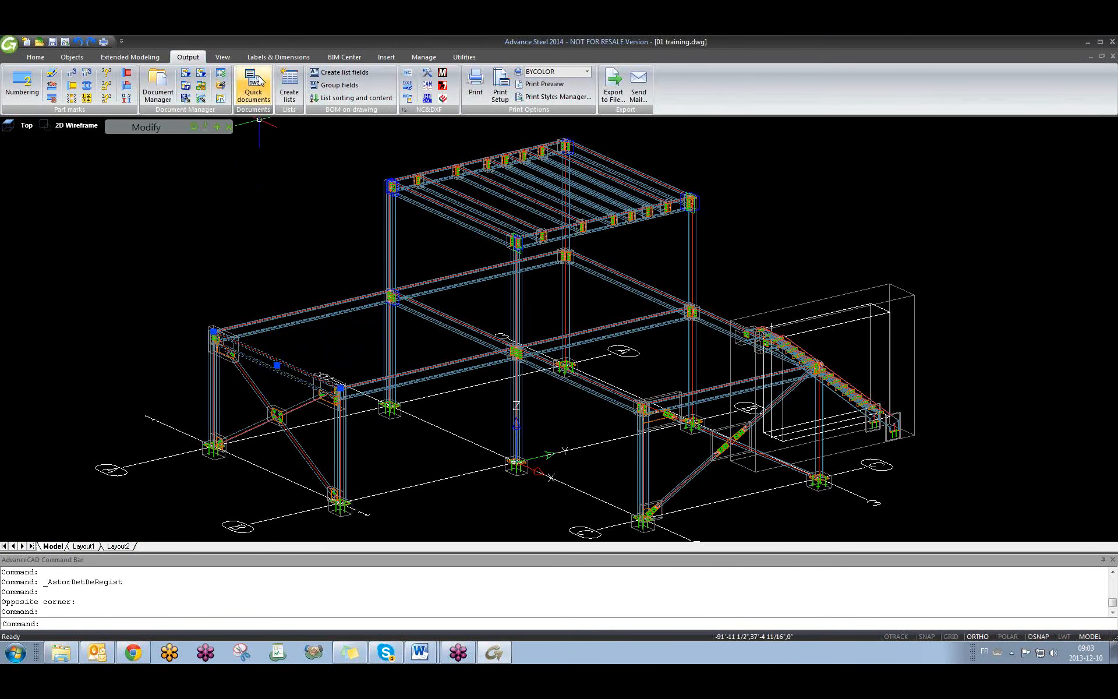
left_click(712, 461)
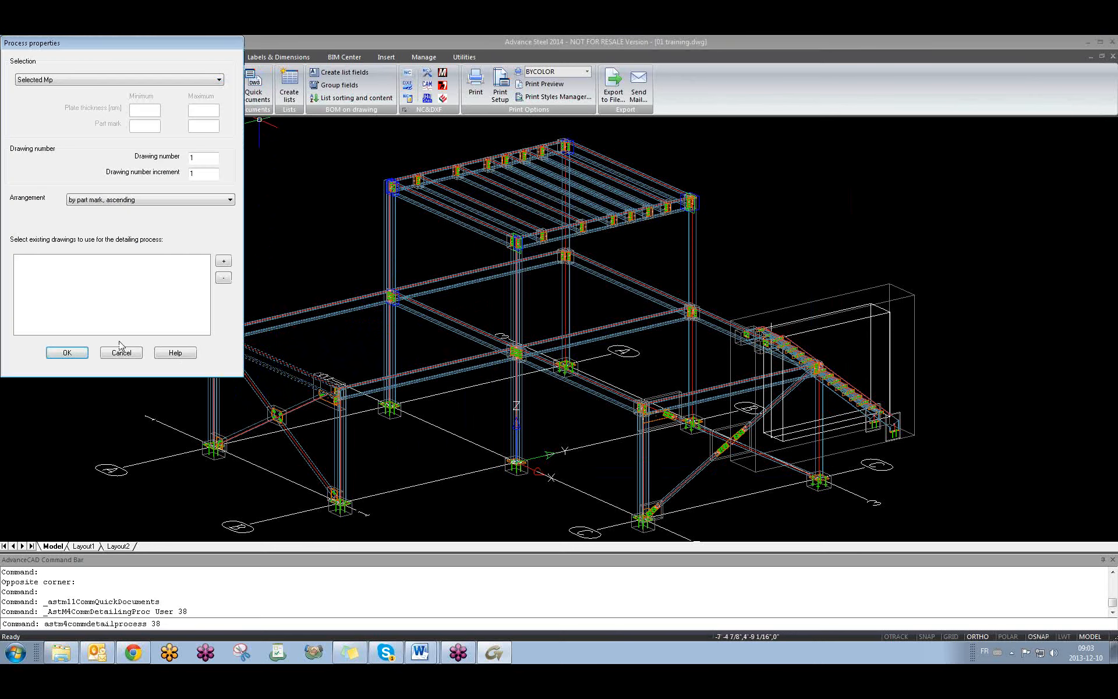
left_click(67, 352)
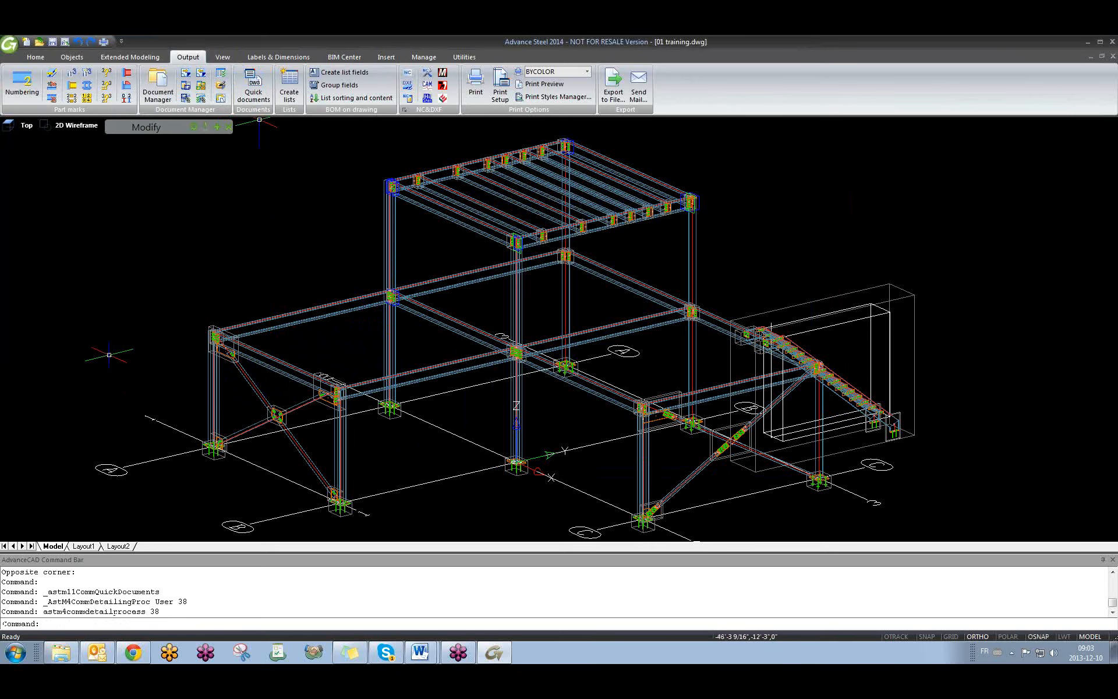
Step: Close 01 training.dwg with its changes saved and exit Advance Steel
left_click(1113, 56)
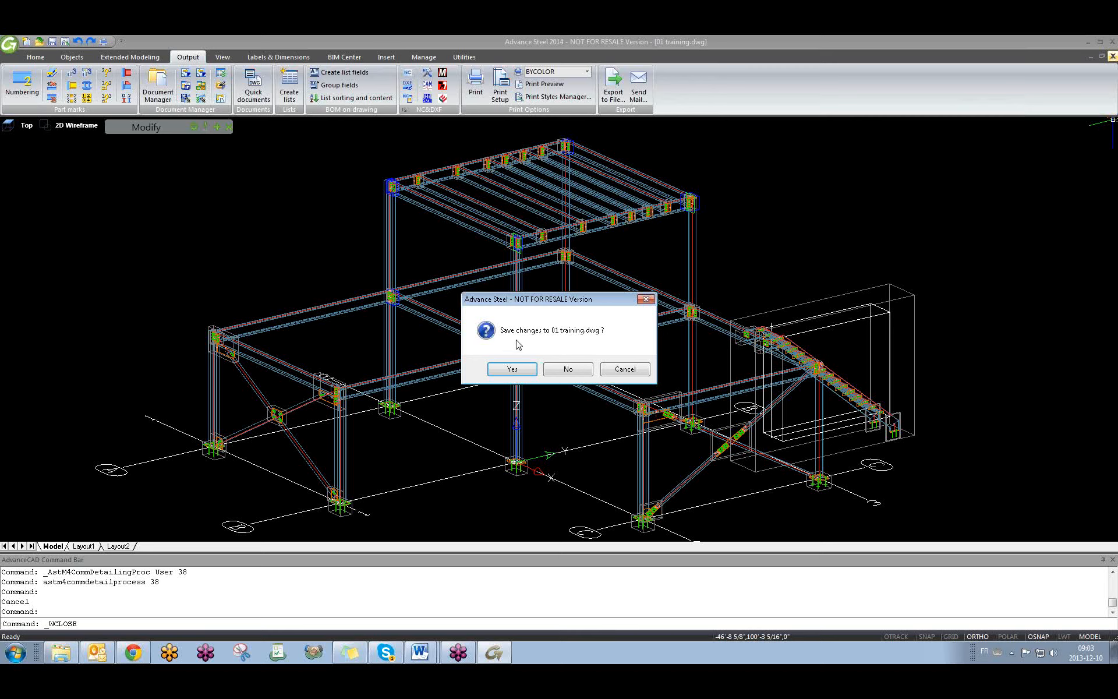
left_click(521, 368)
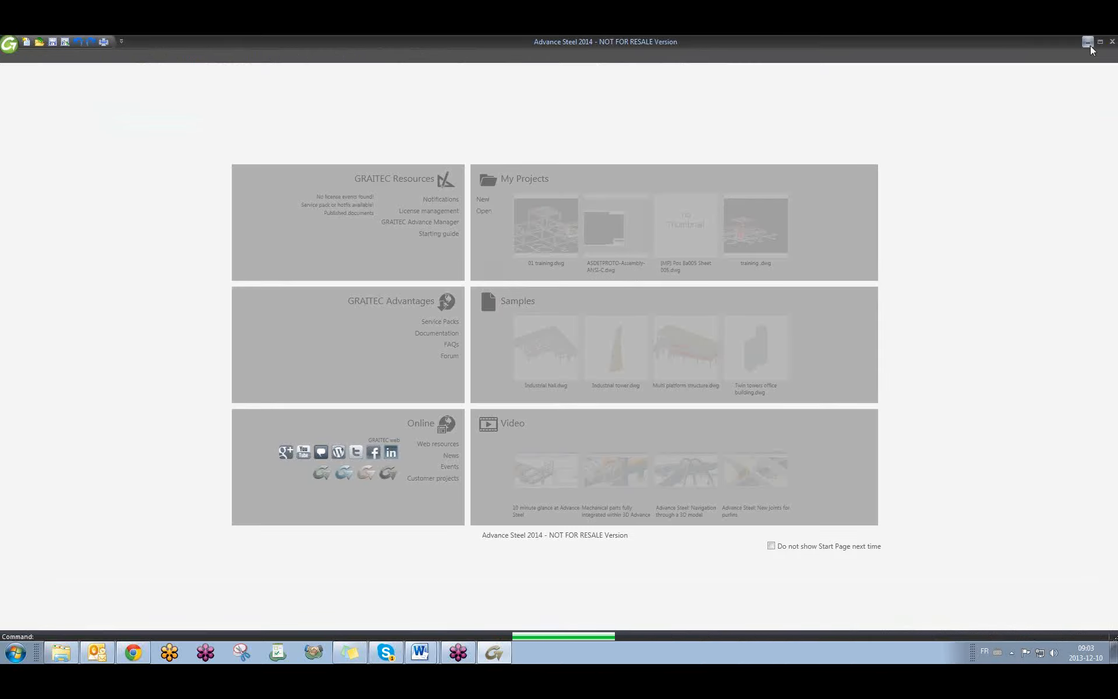
left_click(1111, 42)
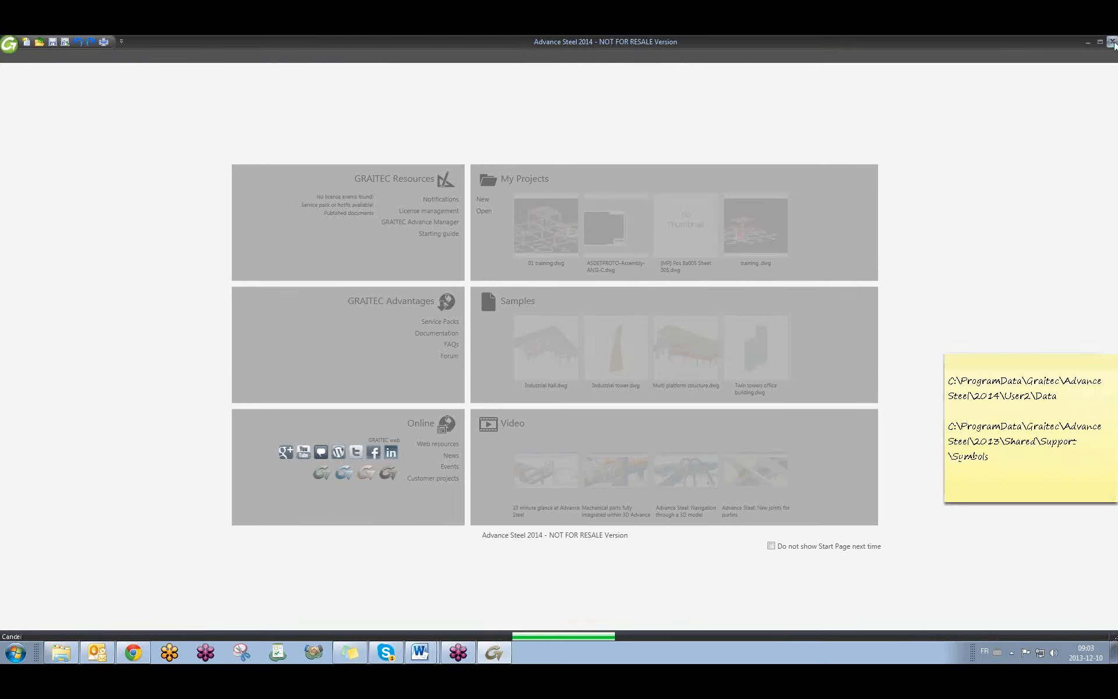
Step: Delete the 01 training folder from the desktop
left_click(508, 479)
key("Delete")
key("Return")
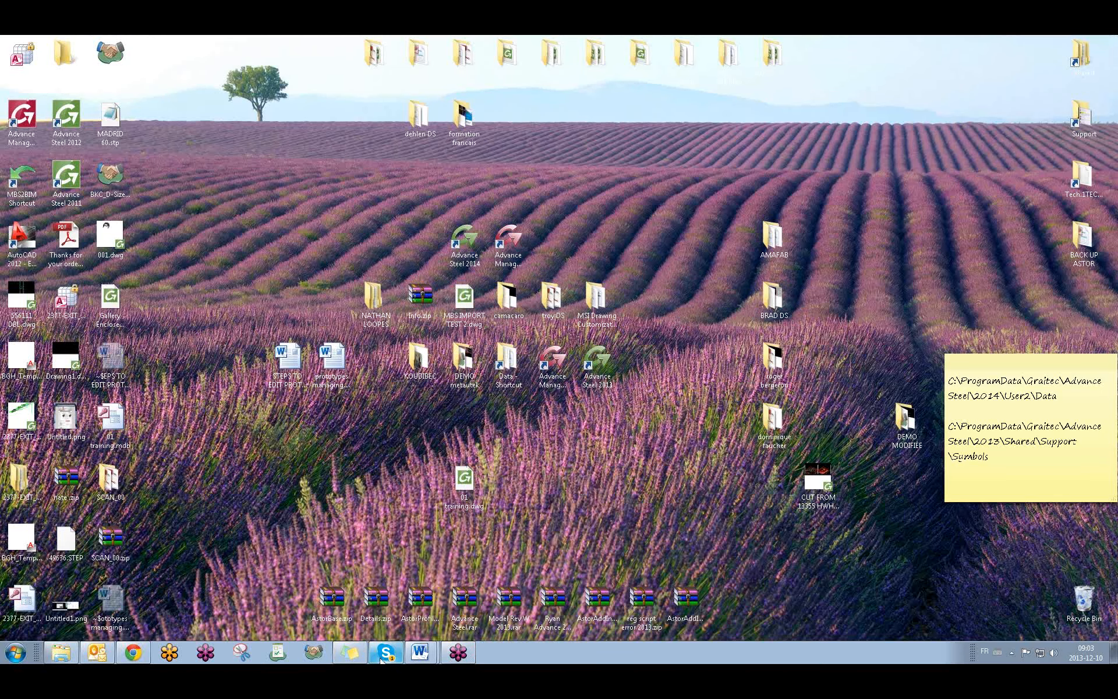
Step: Start Advance Steel 2014 as a standalone application
left_click(469, 262)
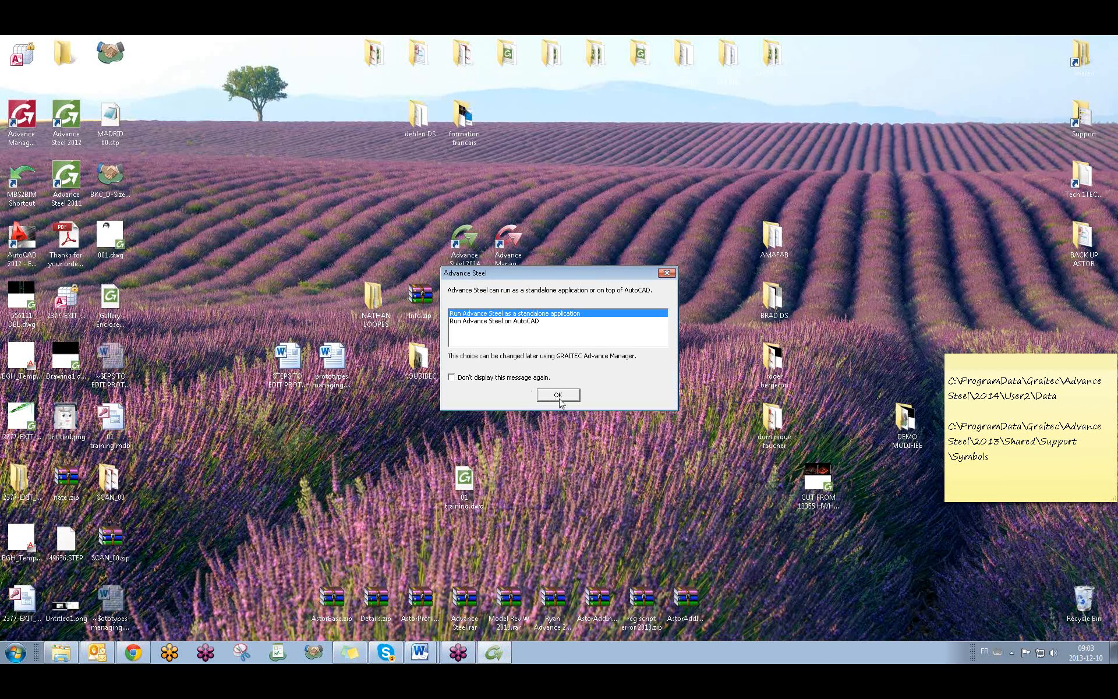
left_click(559, 398)
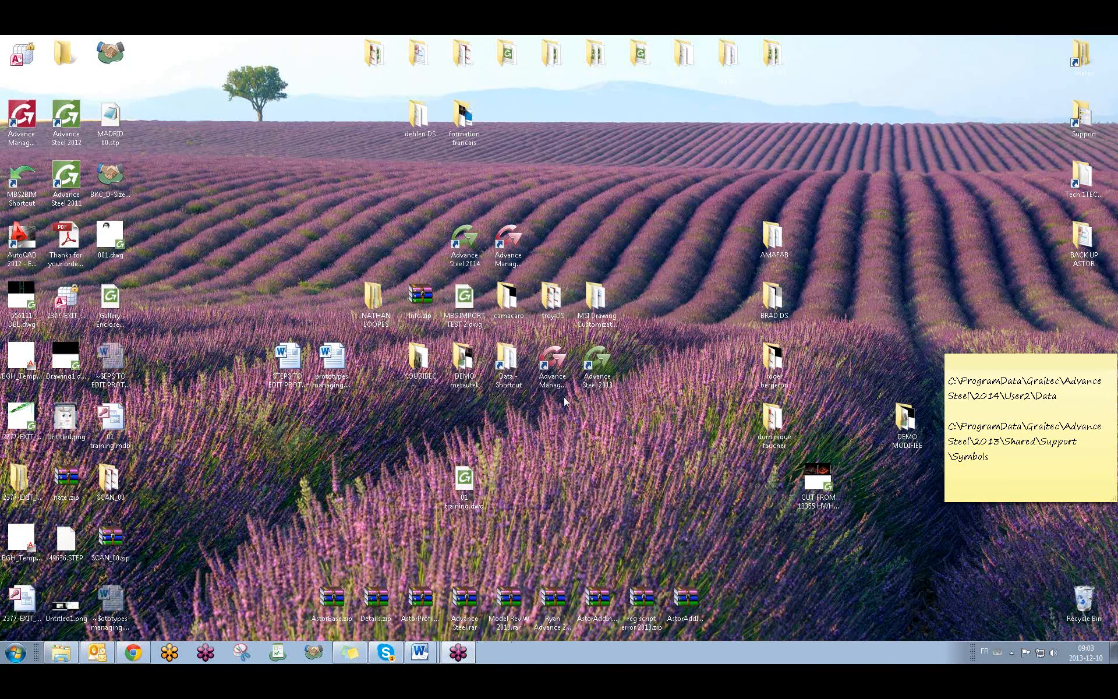
Step: Open the 01 training.dwg model and collapse the Modify tool palette
left_click(573, 418)
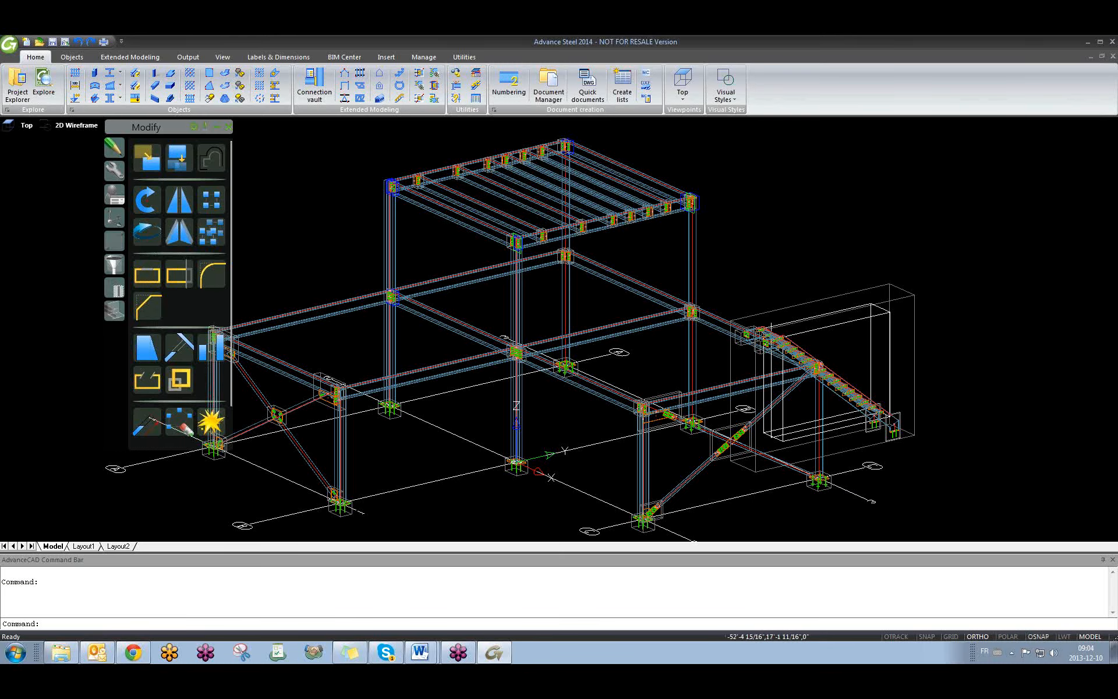
left_click(220, 128)
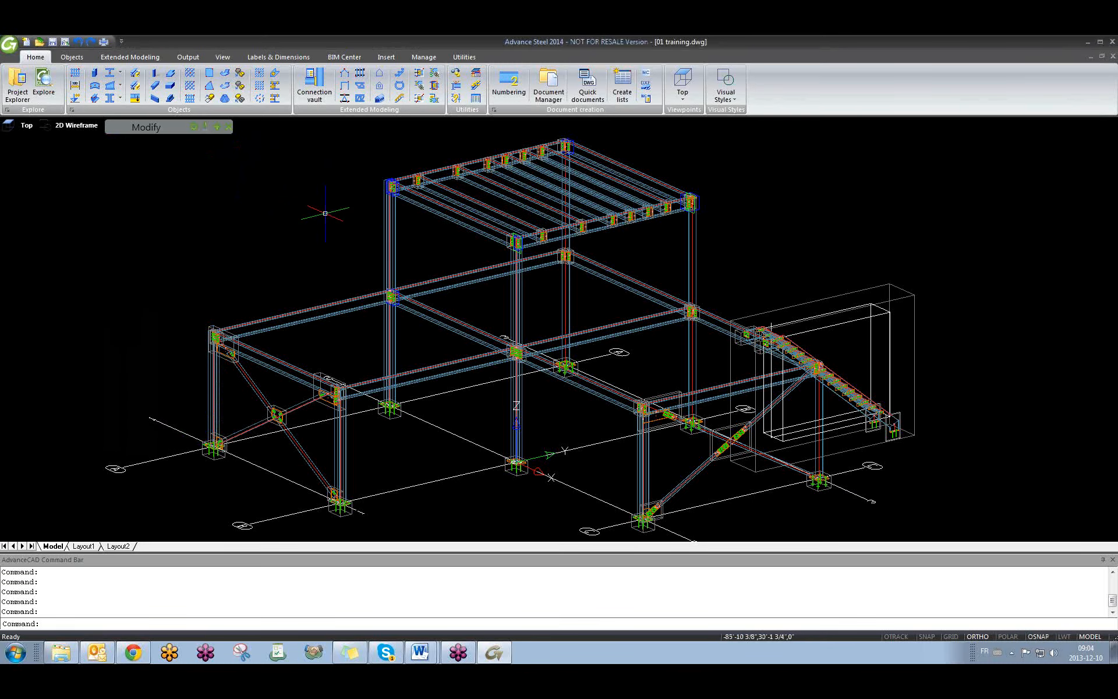
Step: Check the naming properties of the tall column at the upper frame's left corner, including its single part and assembly marks
left_click(391, 244)
left_click(191, 60)
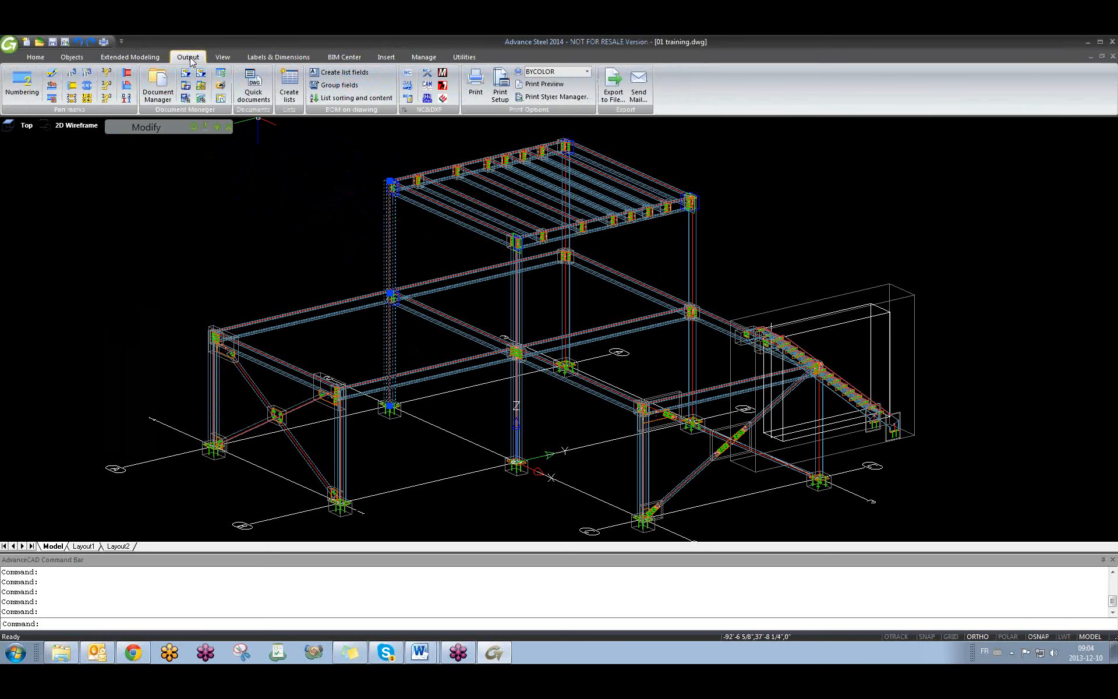
key("Escape")
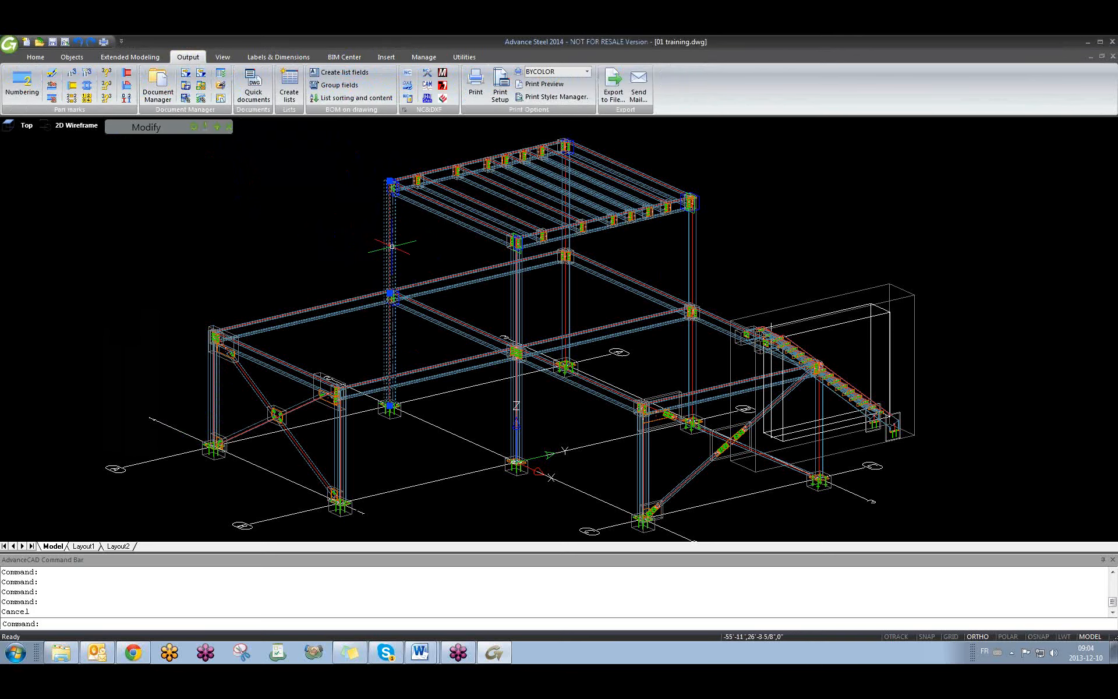
double_click(392, 247)
left_click(548, 321)
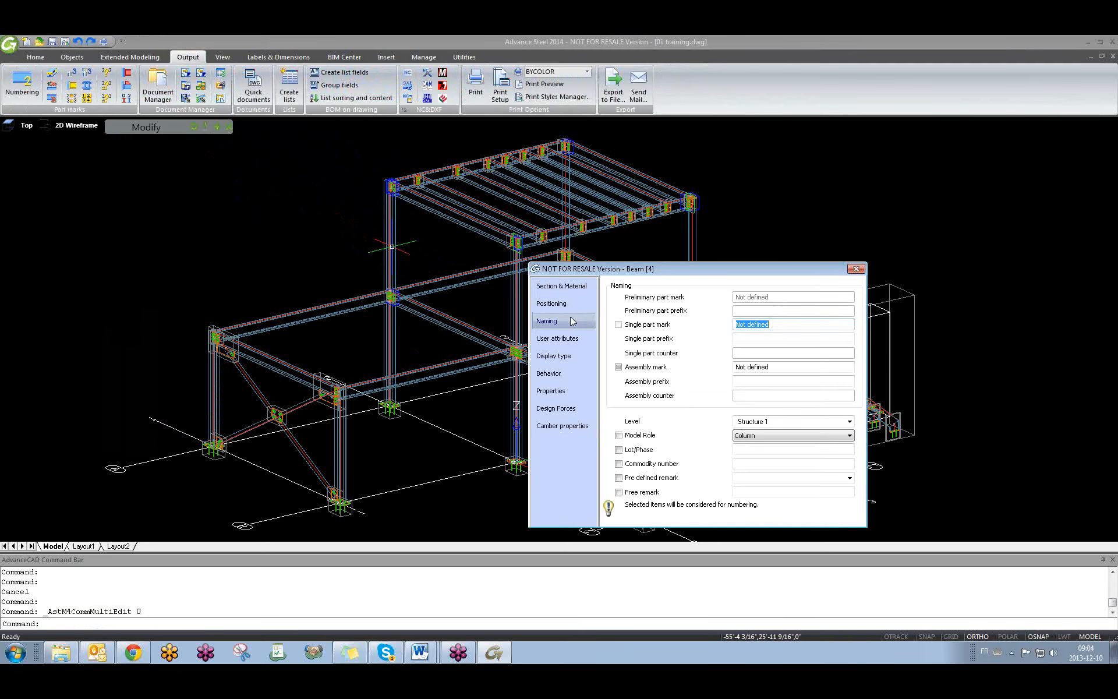
left_click(856, 269)
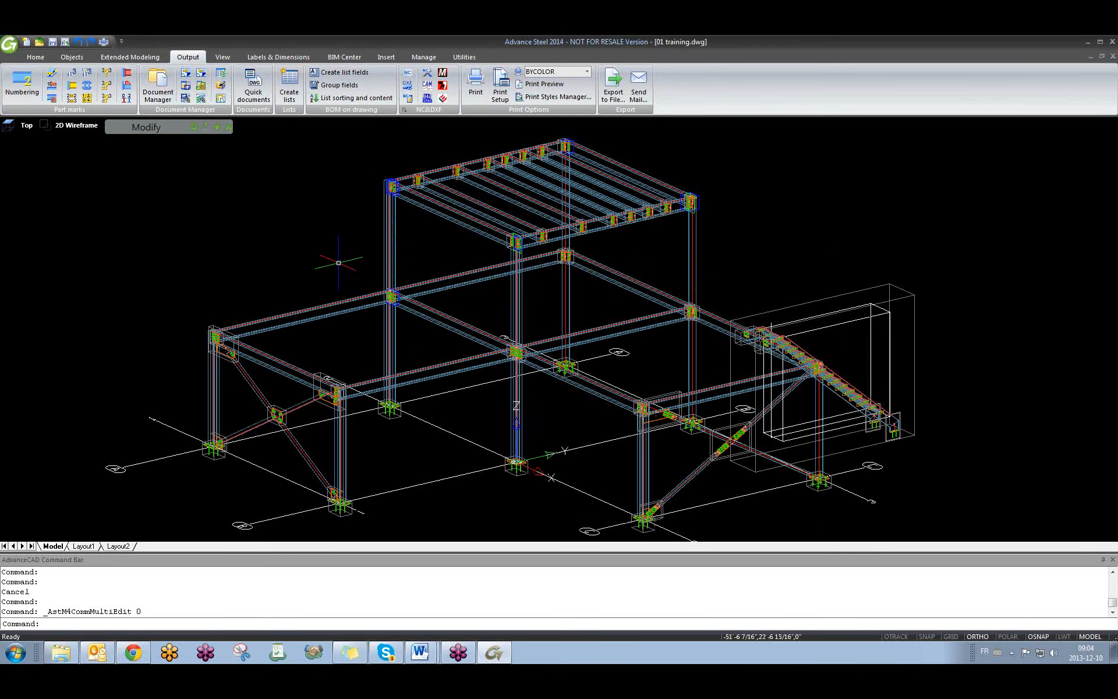
Step: Number the model's single parts from 100 and assemblies from 1, using the With Drawing Number method
left_click(27, 91)
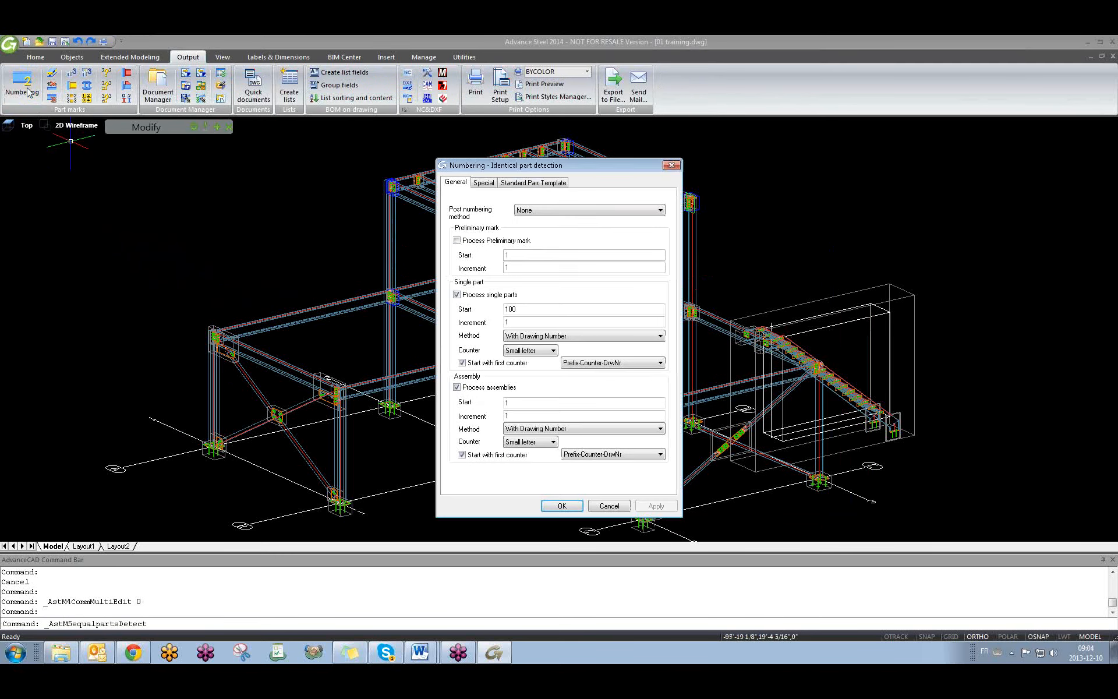
left_click(562, 505)
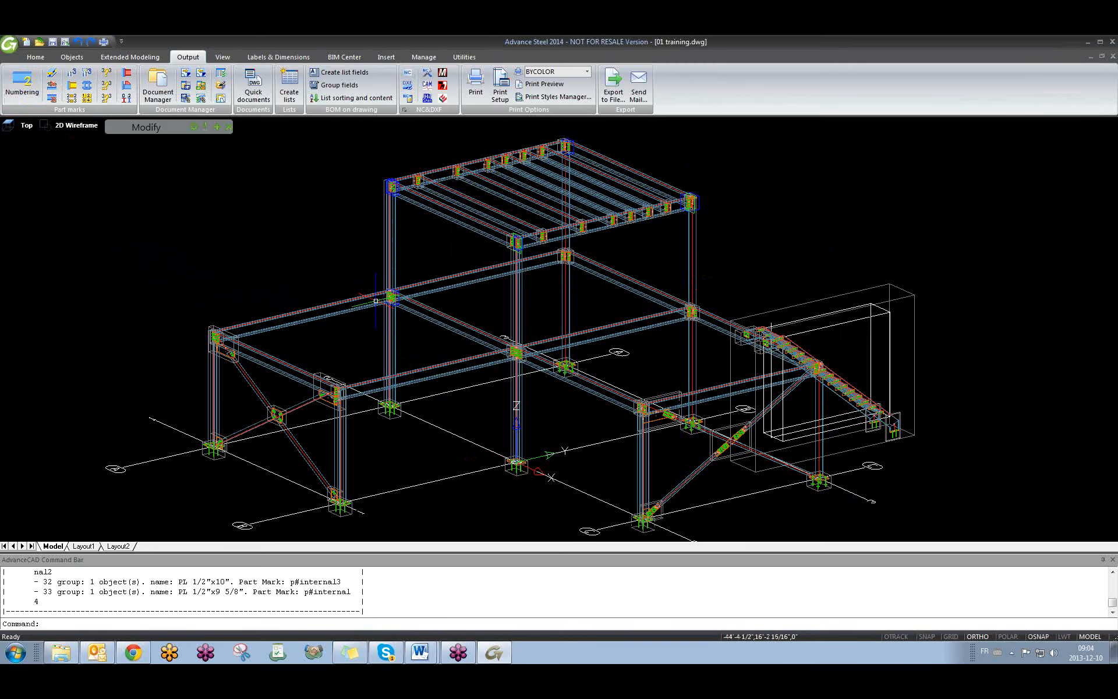
Step: Create a shop drawing of the tall upper-left column with the user drawing process Selected Mp Each ANSI-C
left_click(394, 250)
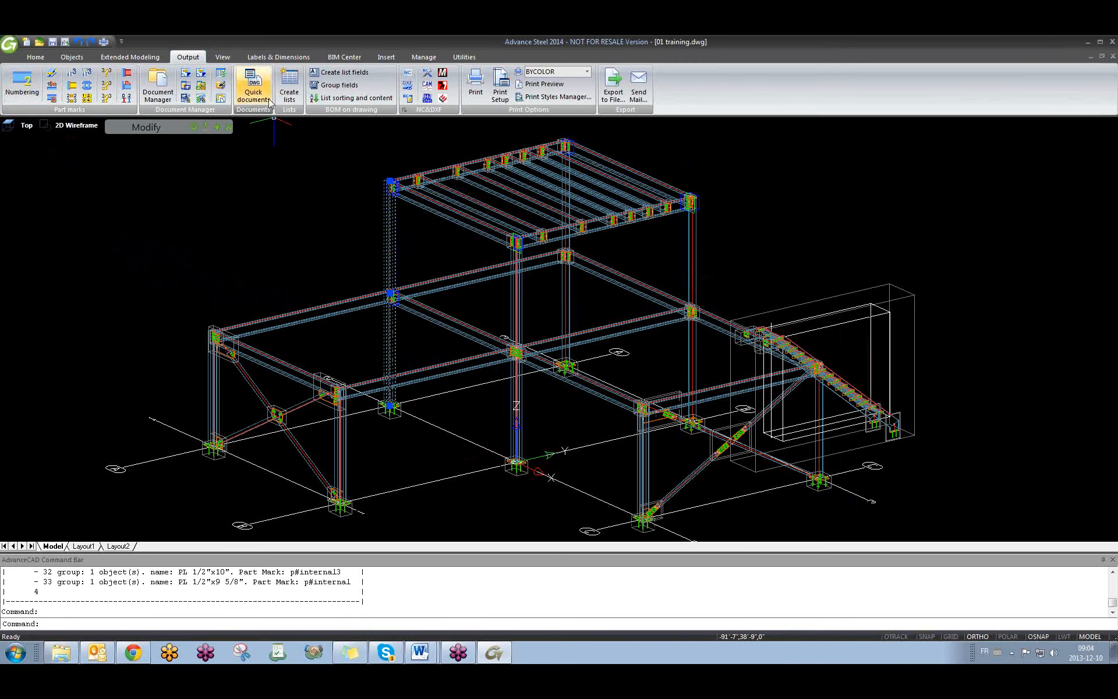
left_click(259, 83)
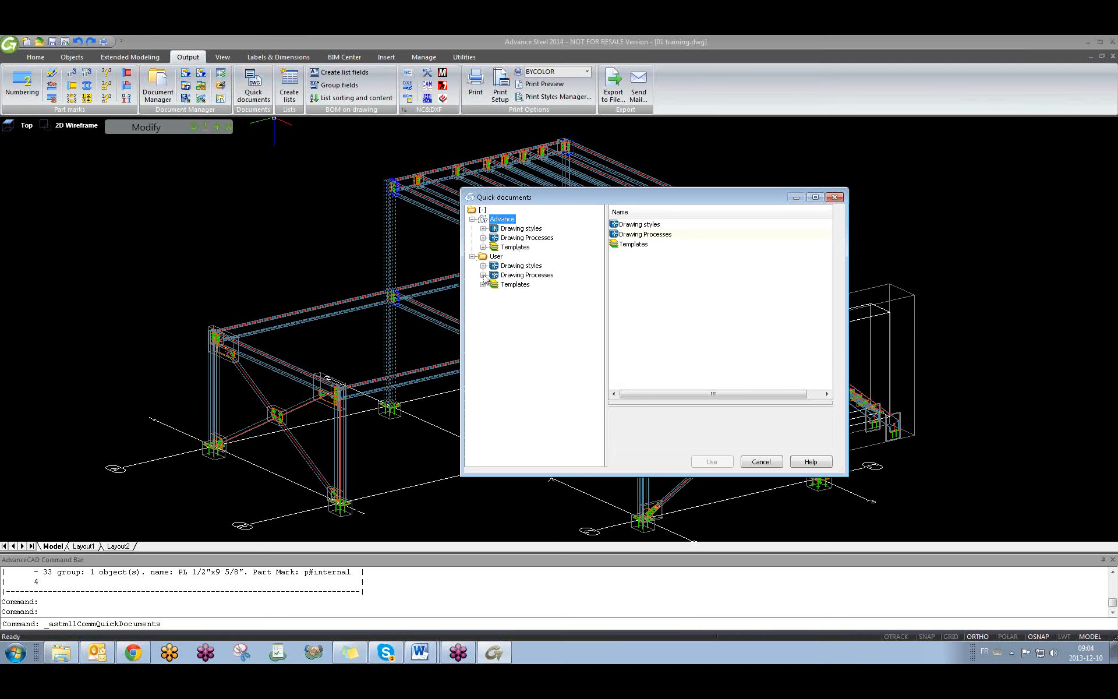
left_click(483, 275)
left_click(494, 302)
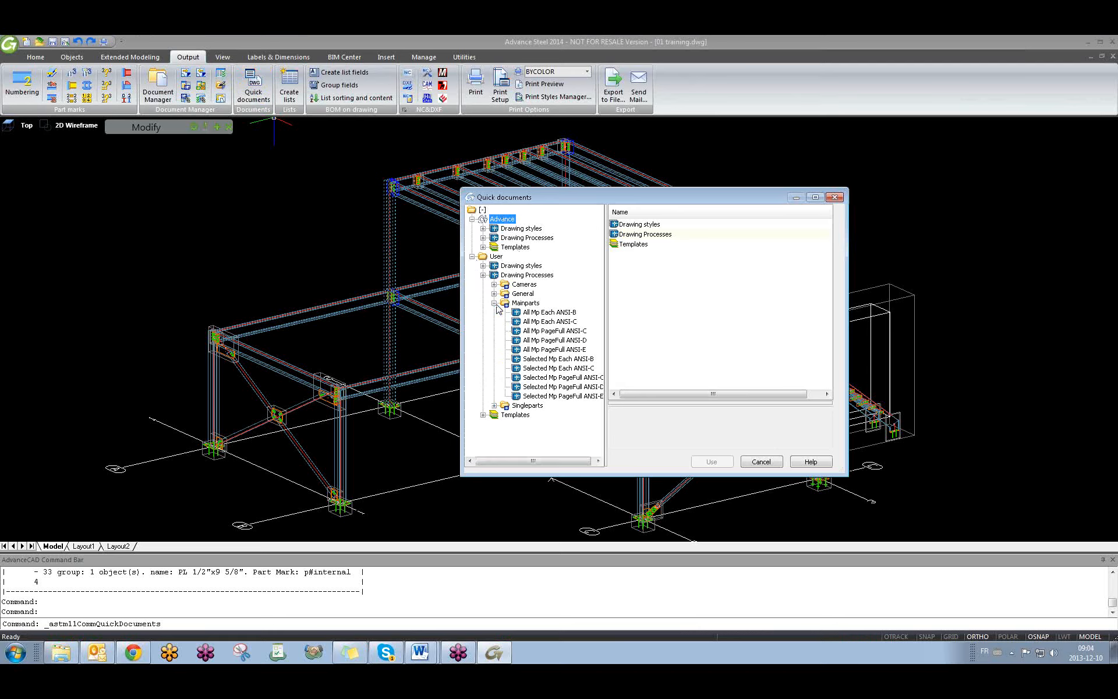
left_click(560, 369)
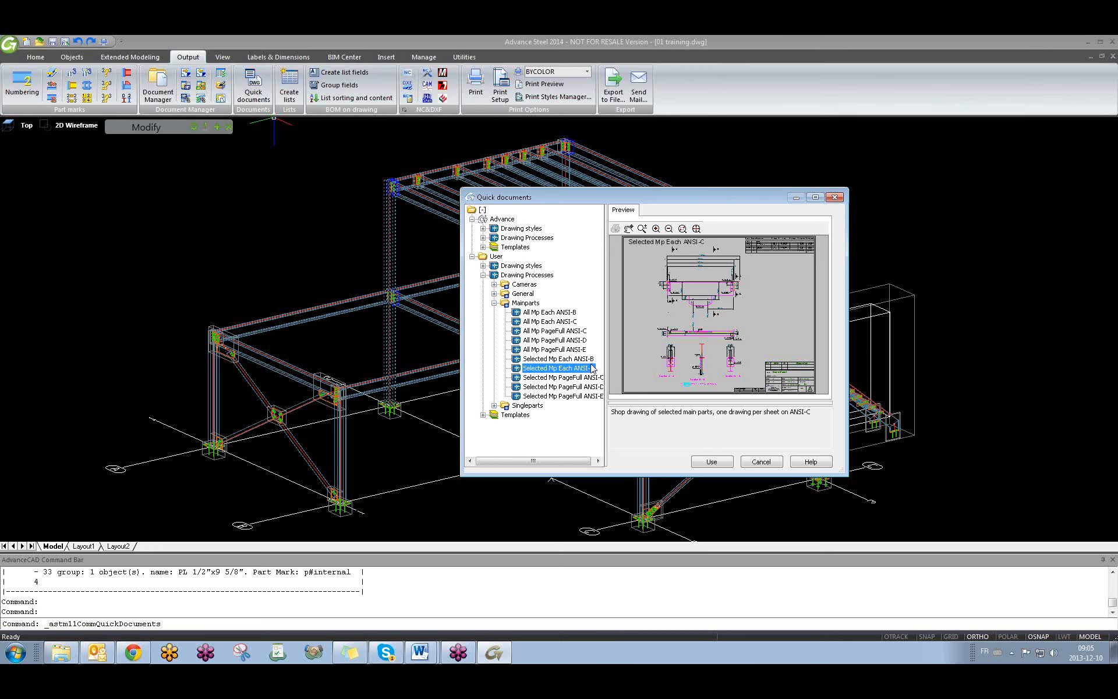
left_click(710, 461)
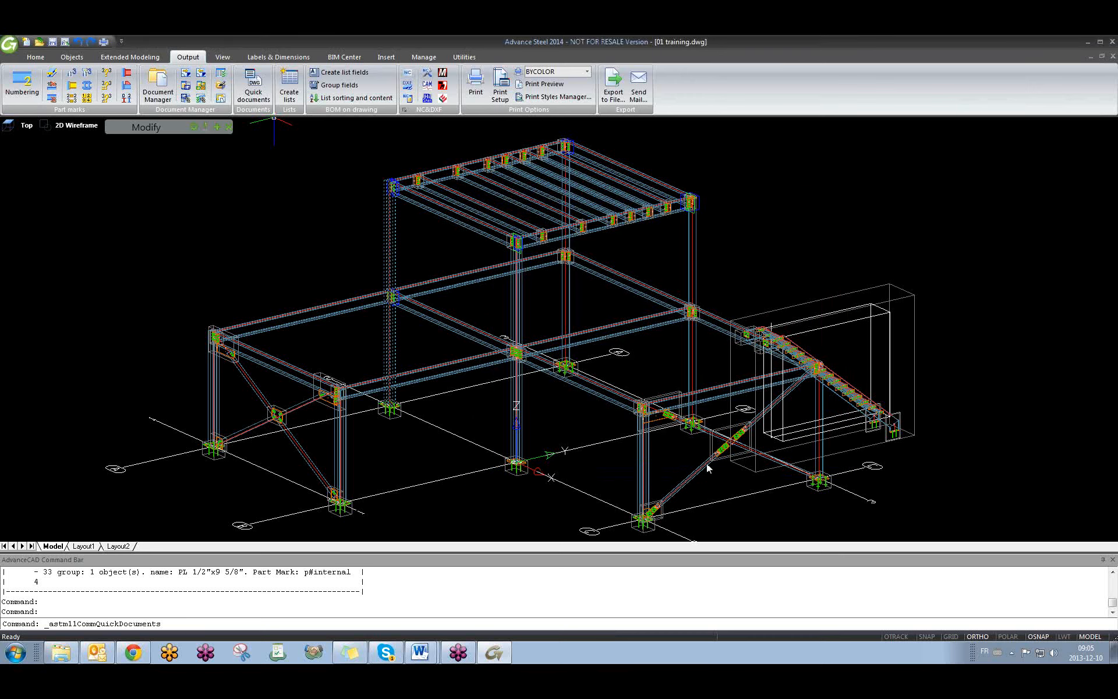
left_click(67, 352)
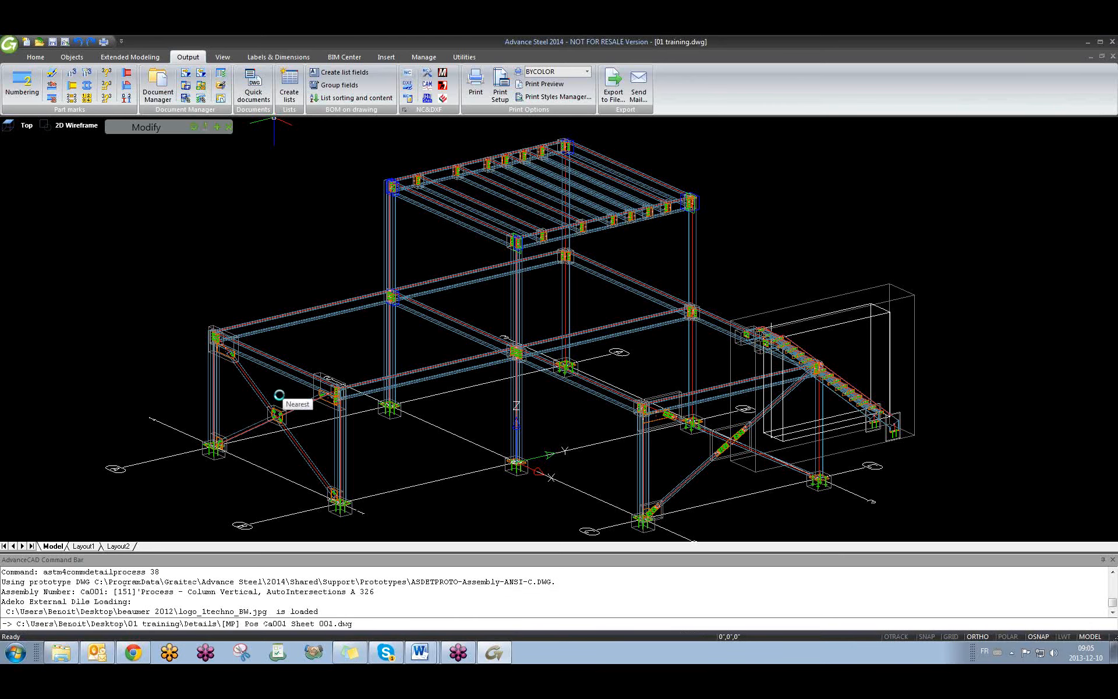
Step: Open the generated shop drawing of the tall column from the model
left_click(389, 245)
right_click(388, 244)
left_click(443, 528)
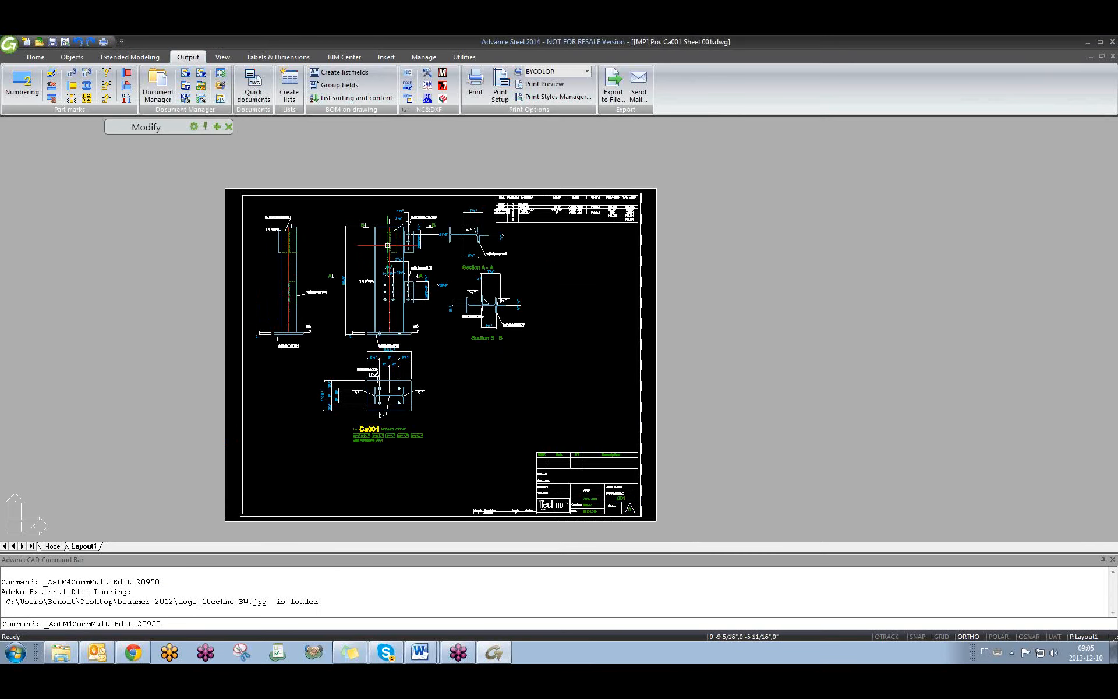
Step: Examine the customized title block on the column's shop drawing, including its logo, project fields, drawing number and revision table
middle_click_drag(453, 465, 337, 410)
scroll(466, 443, "up", 5)
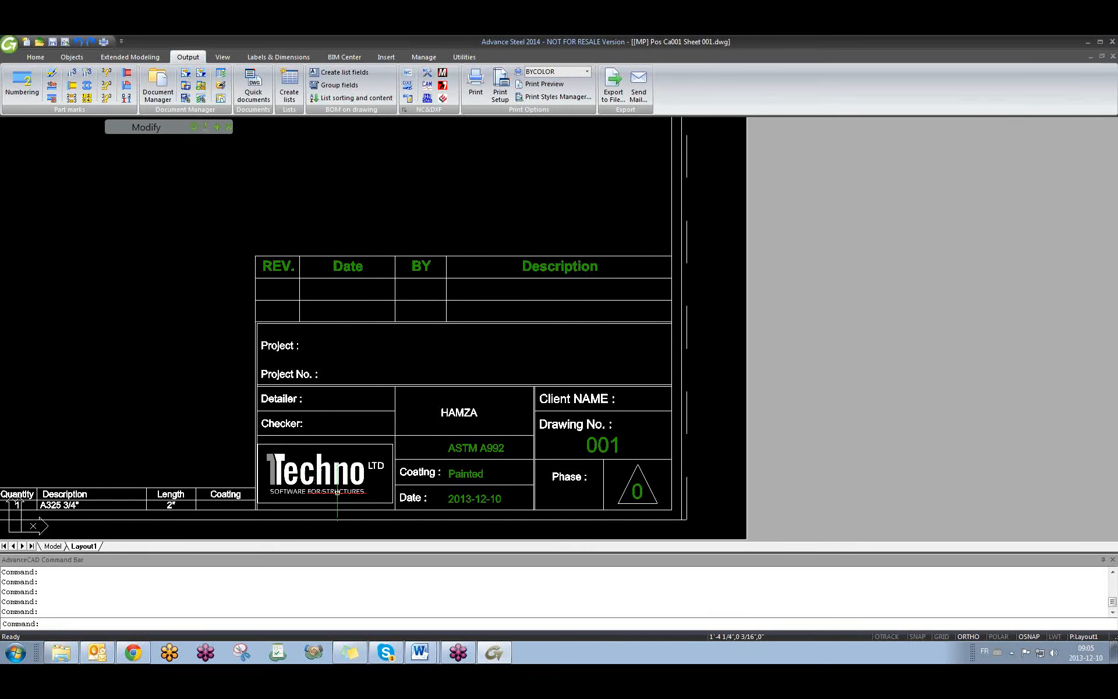
left_click(306, 466)
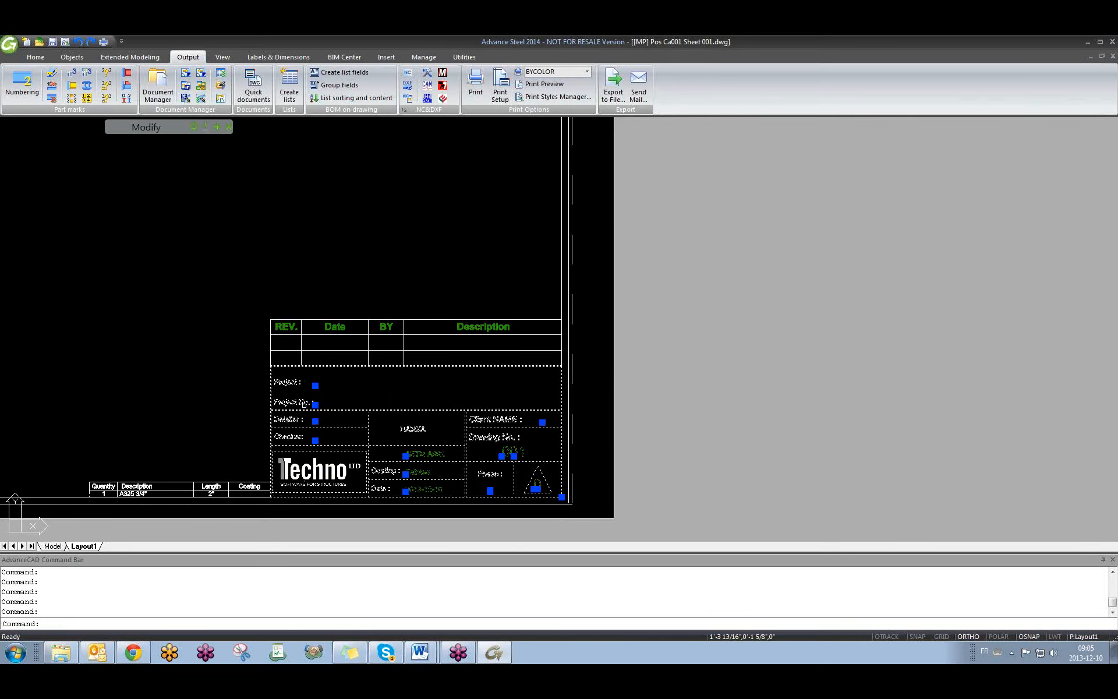
key("Escape")
scroll(310, 403, "up", 1)
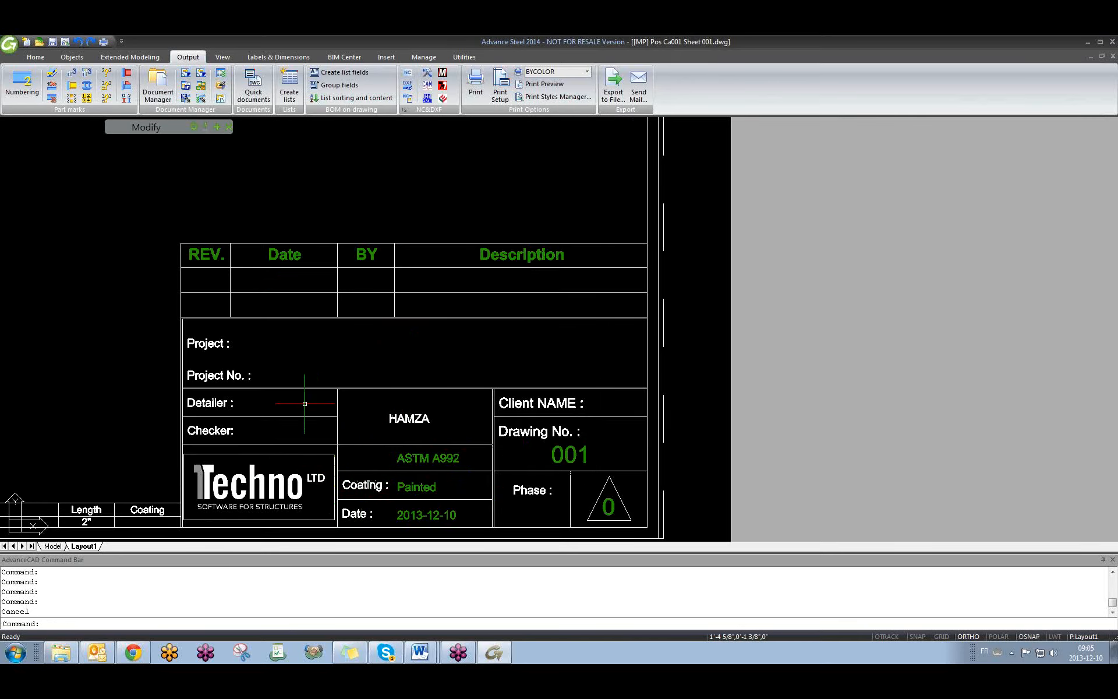
scroll(310, 404, "down", 3)
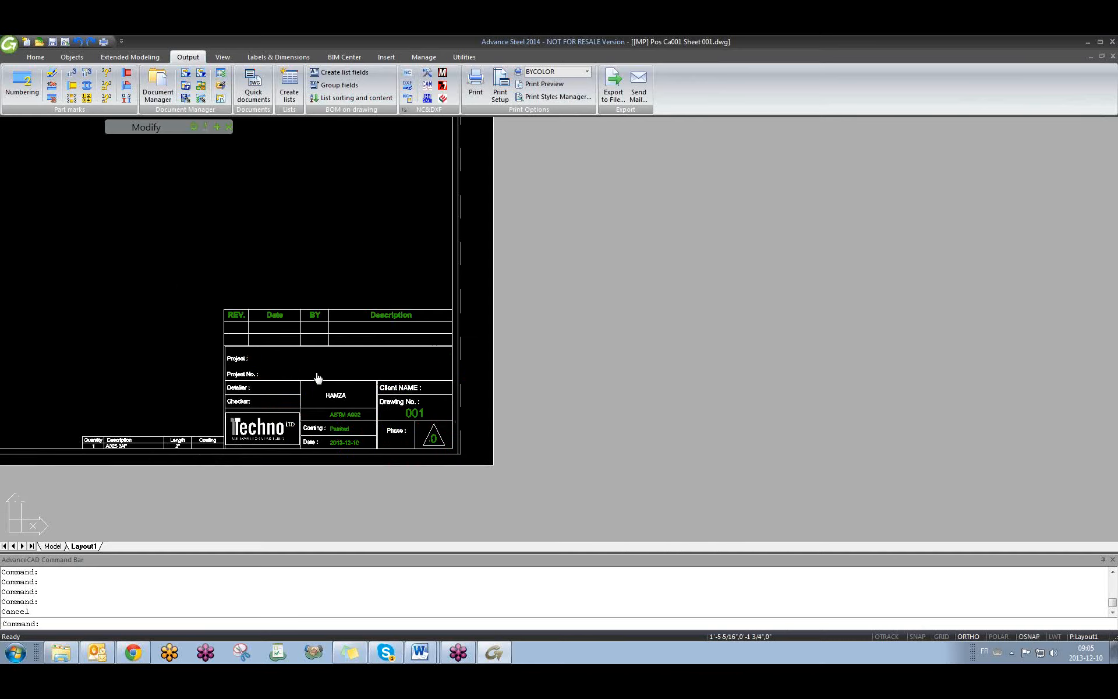
middle_click_drag(316, 379, 433, 407)
middle_click_drag(358, 411, 475, 411)
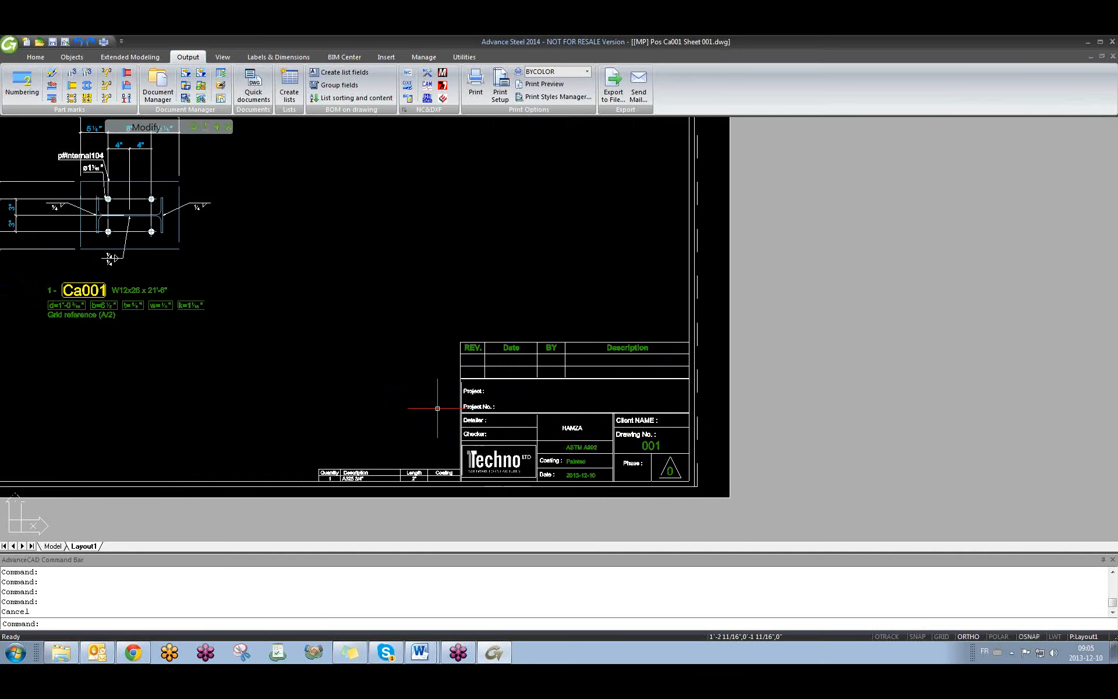
scroll(367, 379, "down", 3)
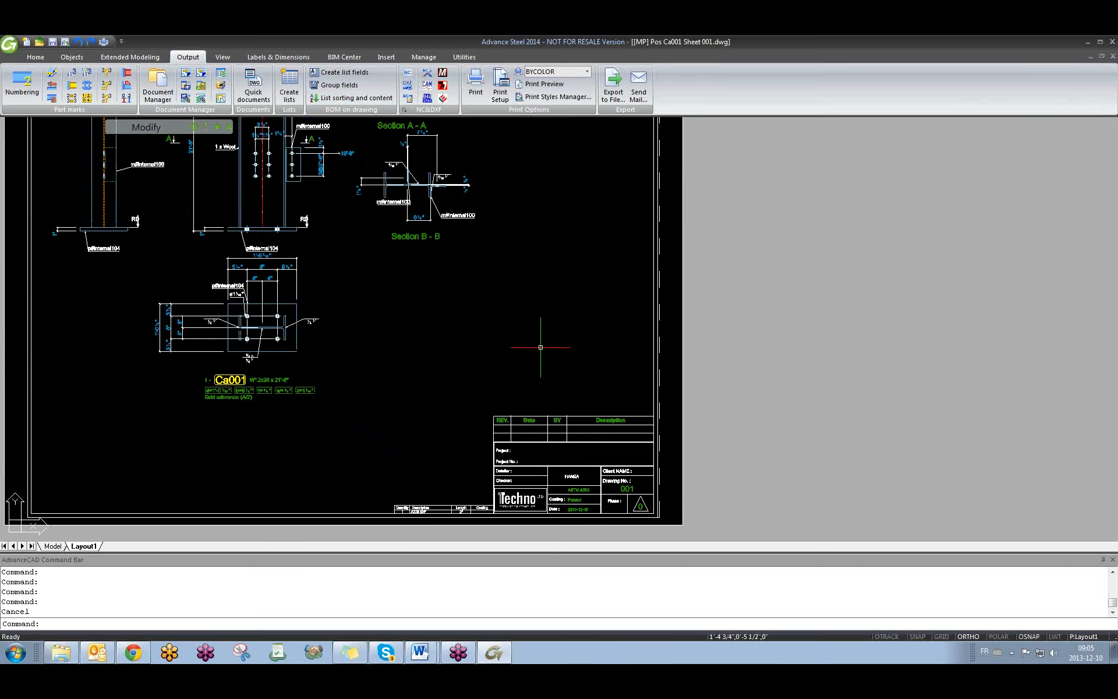
scroll(540, 348, "down", 2)
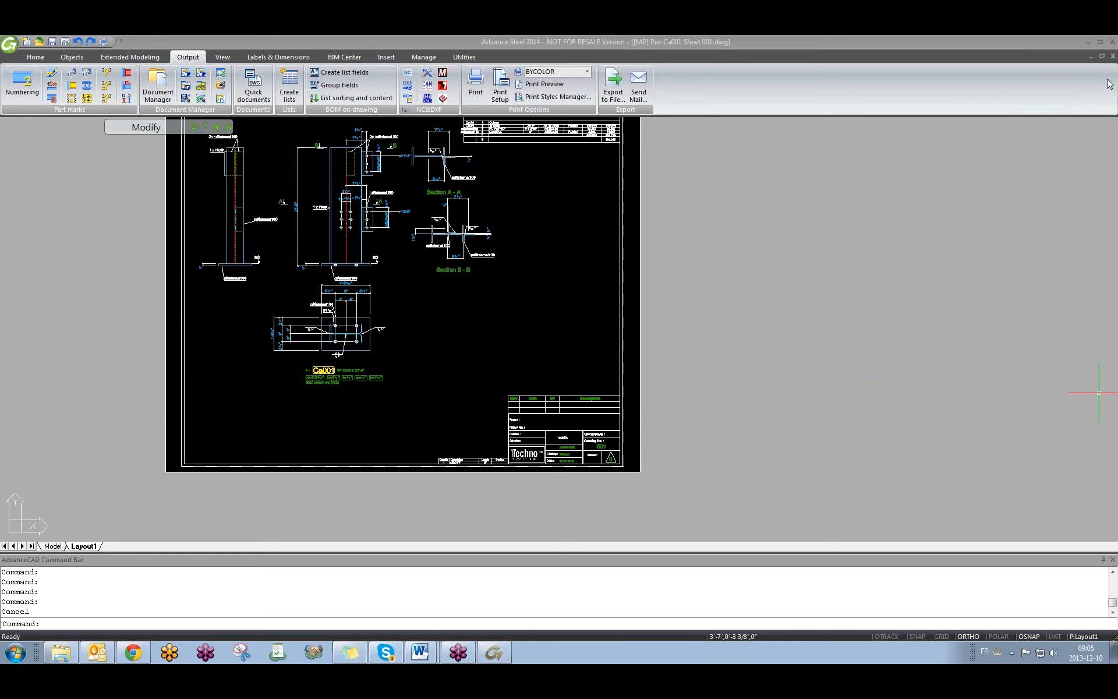
Step: Examine the sheet layout of the column drawing, including its elevations, base plate view, sections and parts list
middle_click_drag(636, 290, 628, 332)
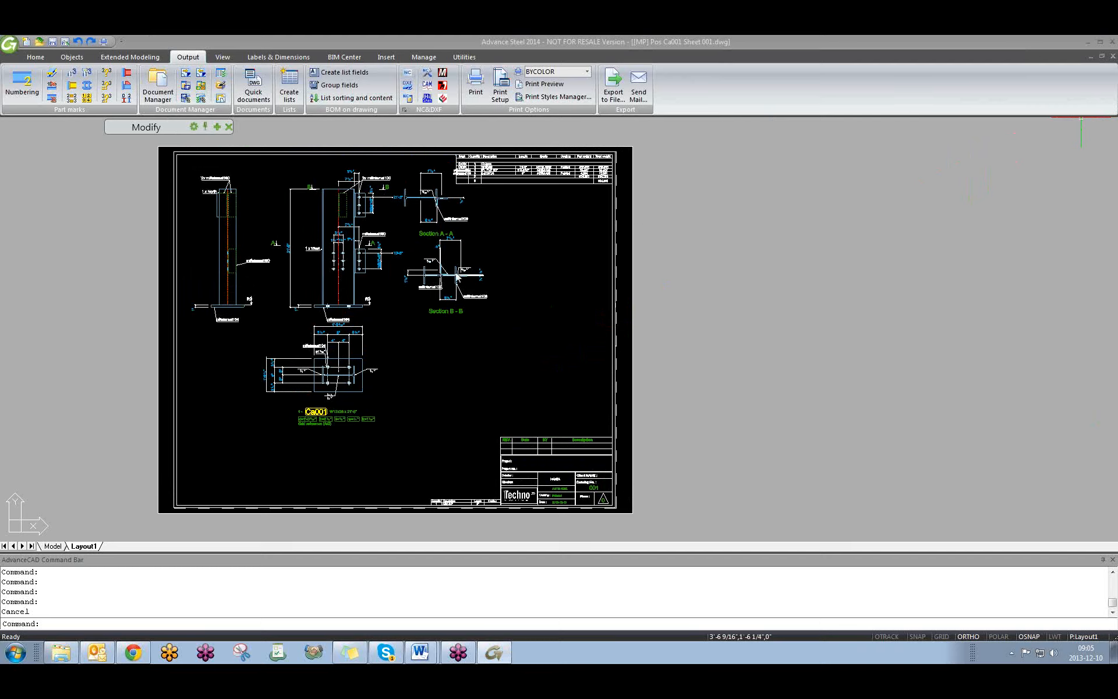
middle_click_drag(454, 400, 482, 404)
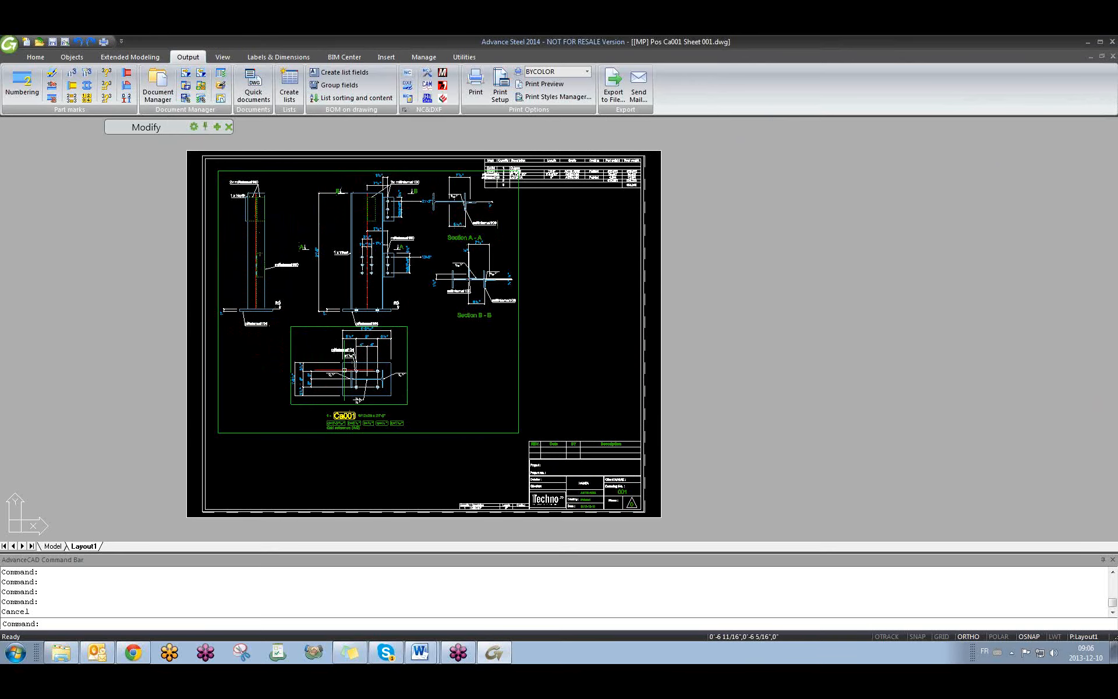
scroll(321, 349, "up", 2)
scroll(323, 352, "up", 1)
middle_click_drag(339, 365, 327, 410)
scroll(402, 417, "down", 3)
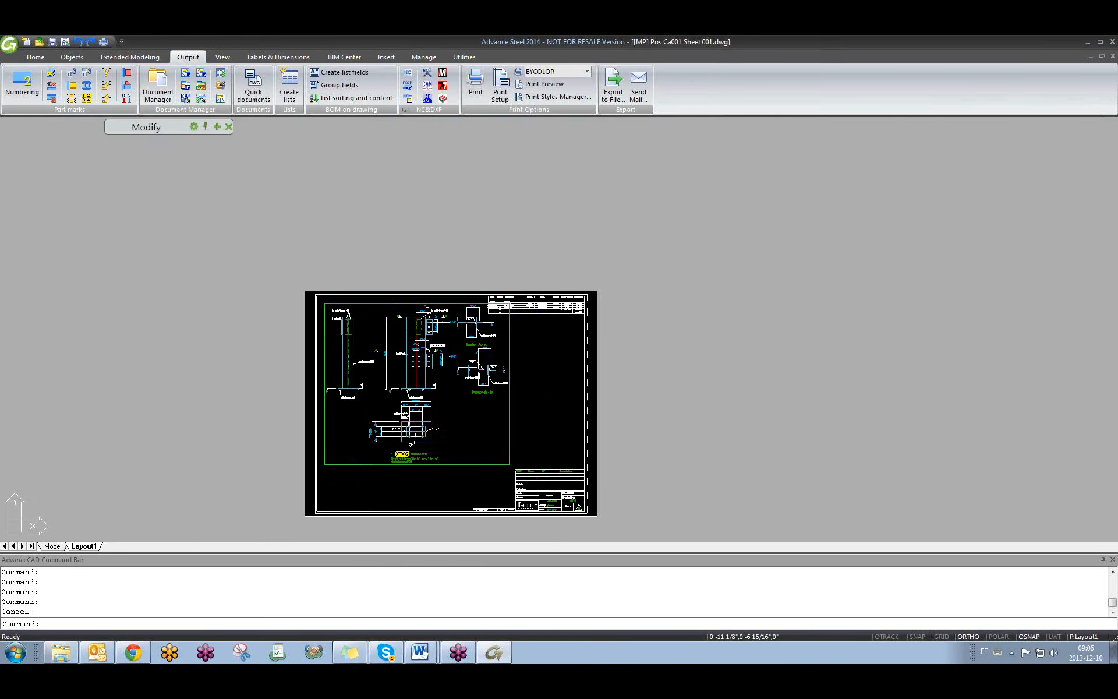
scroll(502, 415, "up", 1)
scroll(522, 397, "up", 1)
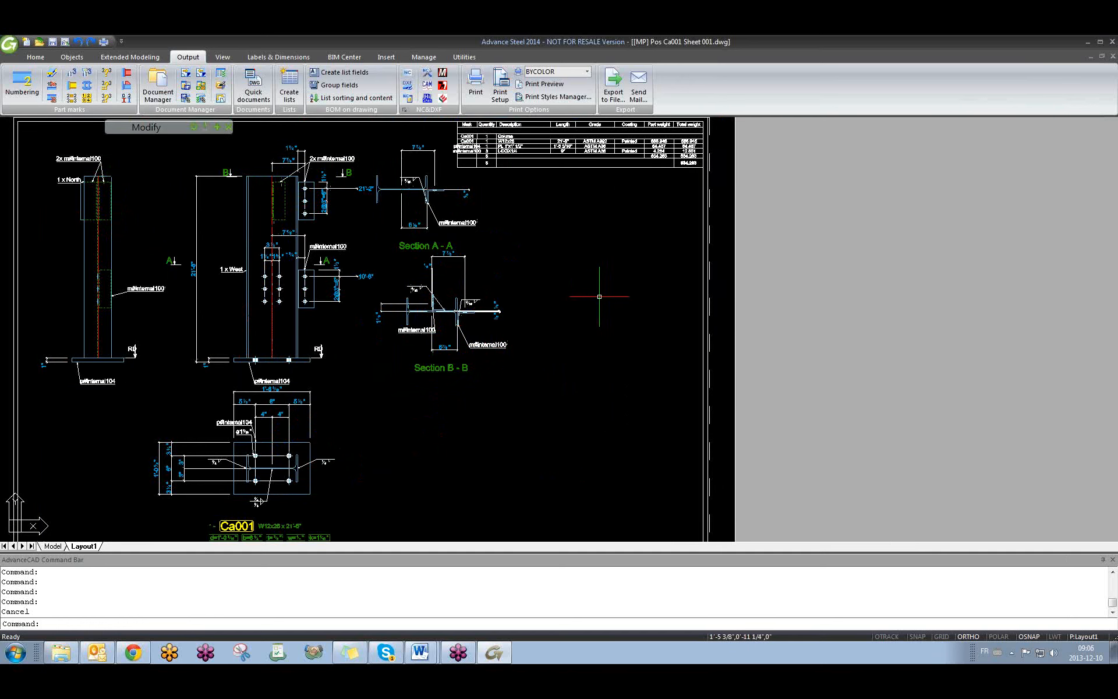
left_click(639, 296)
left_click(452, 447)
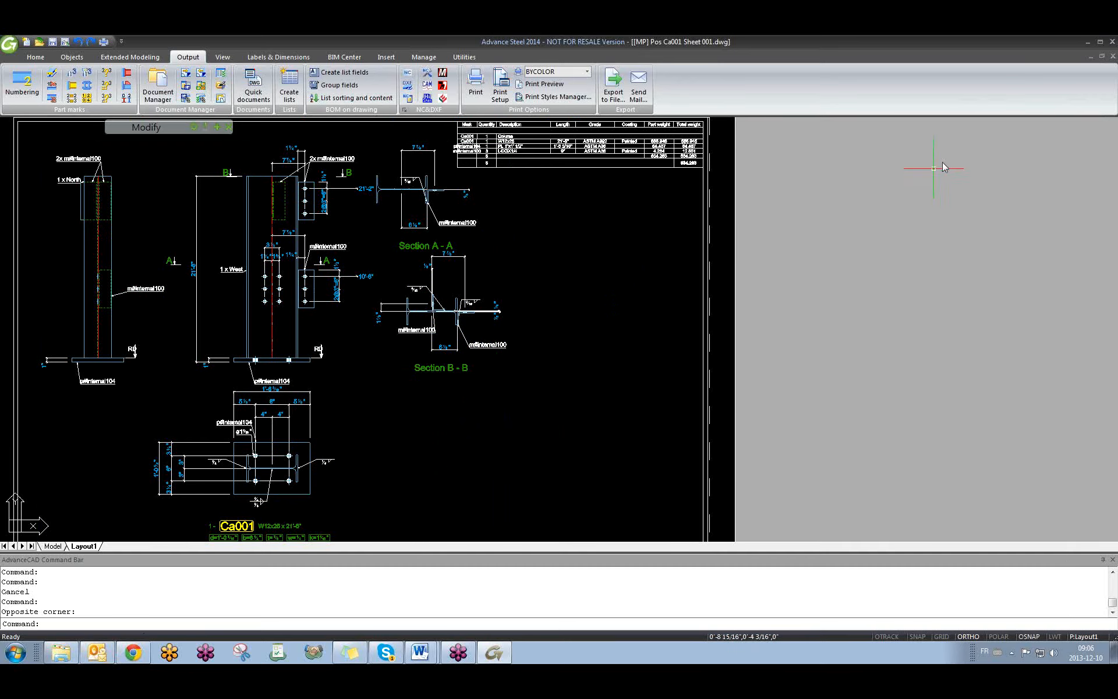
left_click(854, 202)
left_click(802, 270)
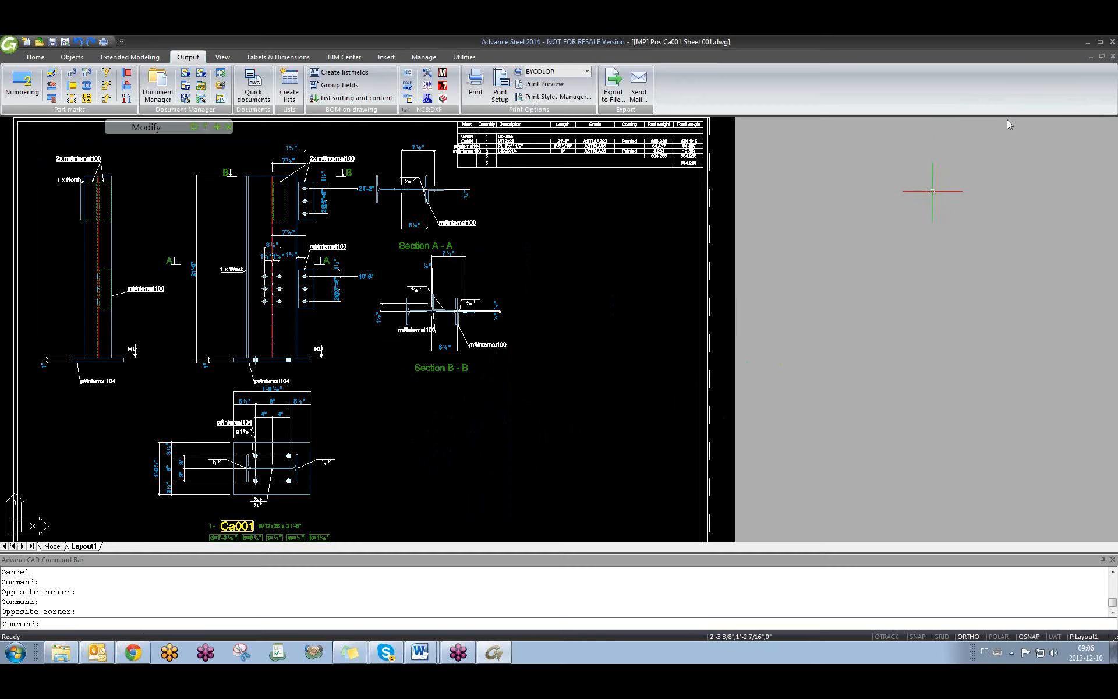
left_click(841, 304)
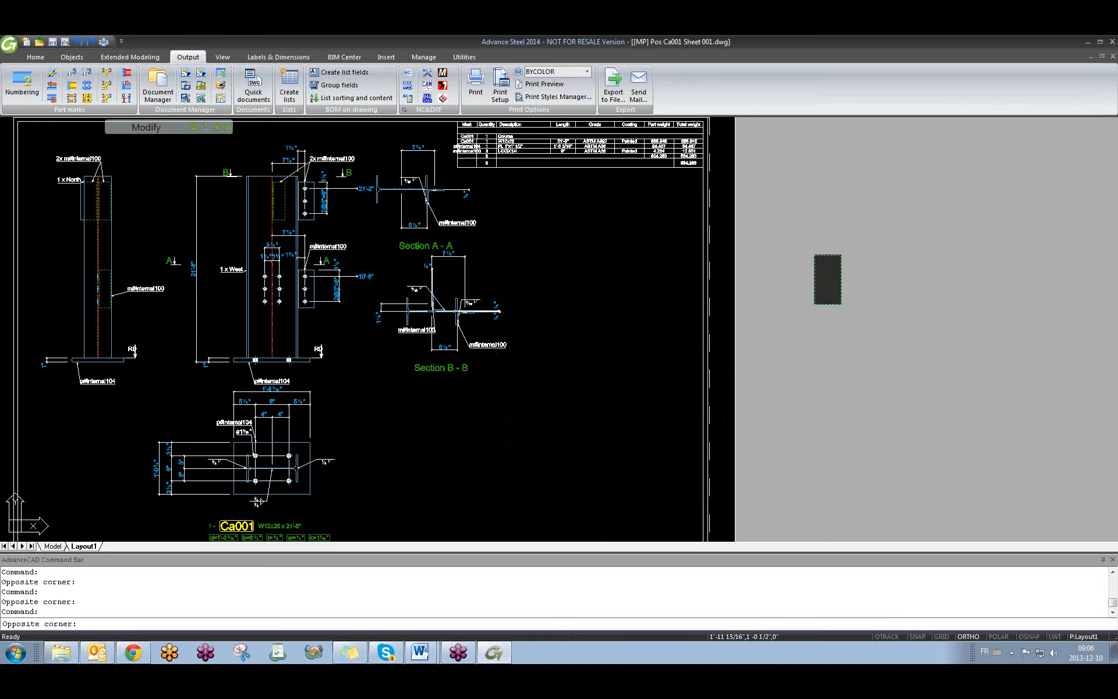
left_click(783, 233)
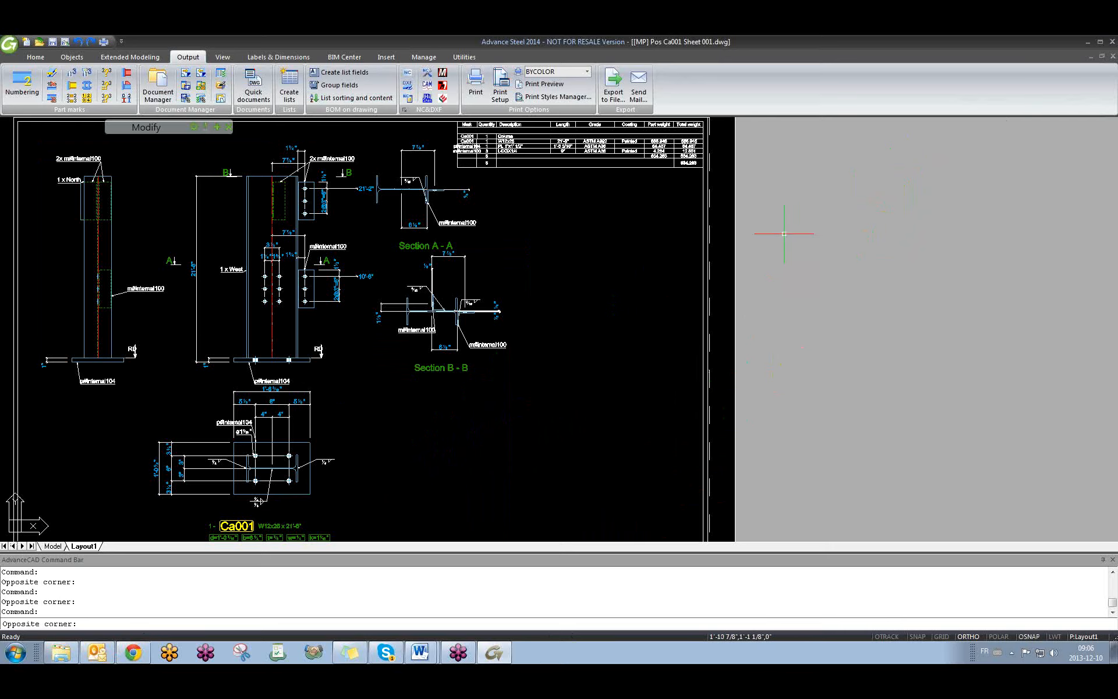
Step: Switch to prototypes managing.docx in Word, review the default Prototypes folder path in step 1, and minimize the document
left_click(419, 653)
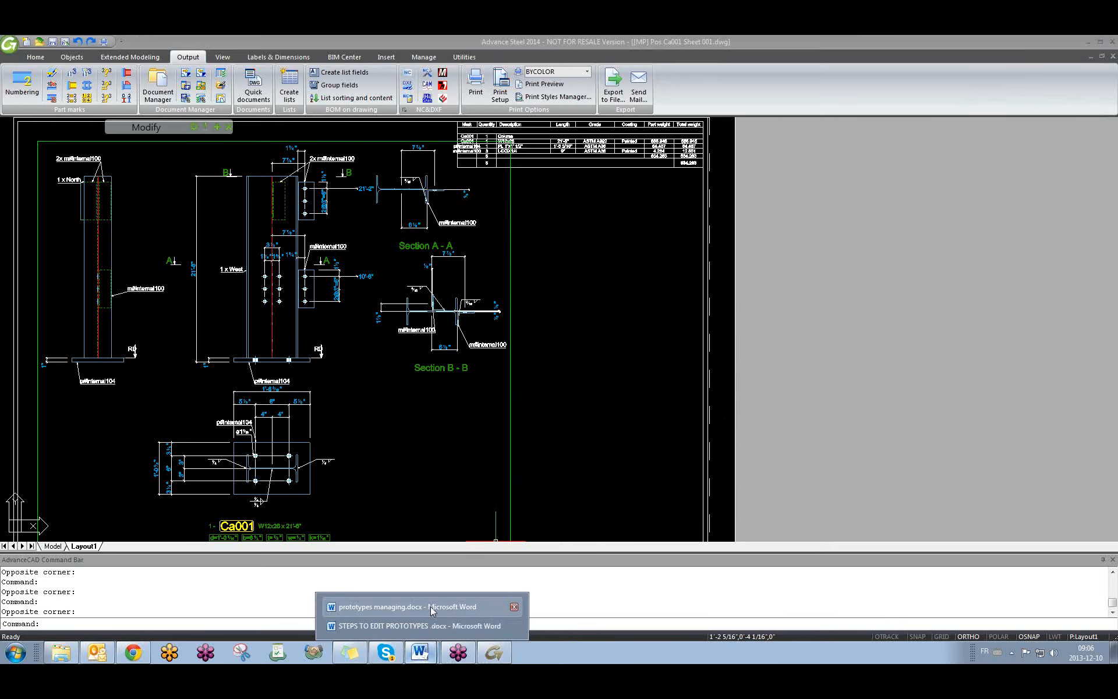
left_click(431, 606)
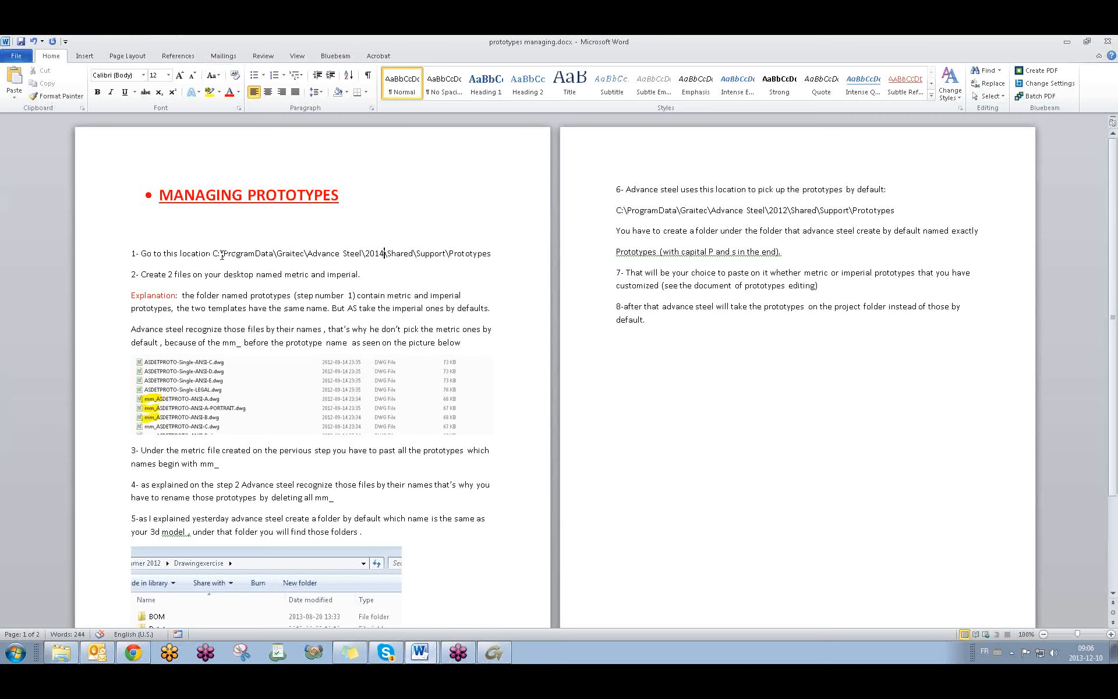
left_click_drag(213, 251, 481, 263)
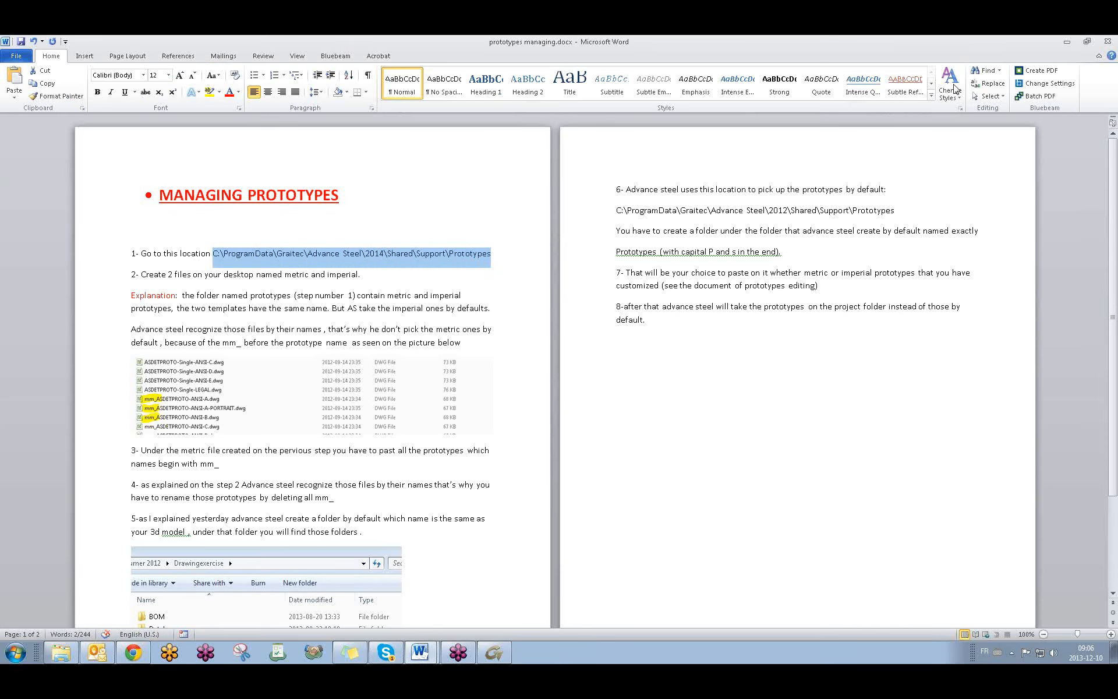
left_click(954, 89)
left_click(1070, 45)
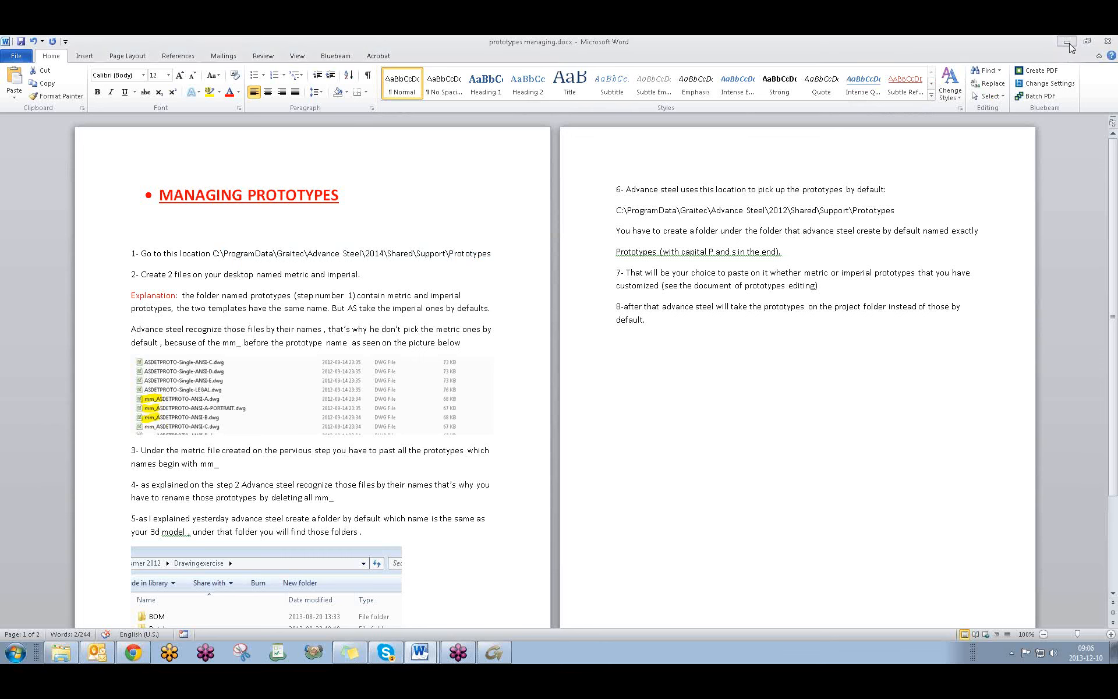
left_click(1068, 43)
Step: Switch to the Prototypes folder in Windows Explorer, examine the metric drawings whose names begin with mm_ASDETPROTO, and minimize the folder
left_click(61, 652)
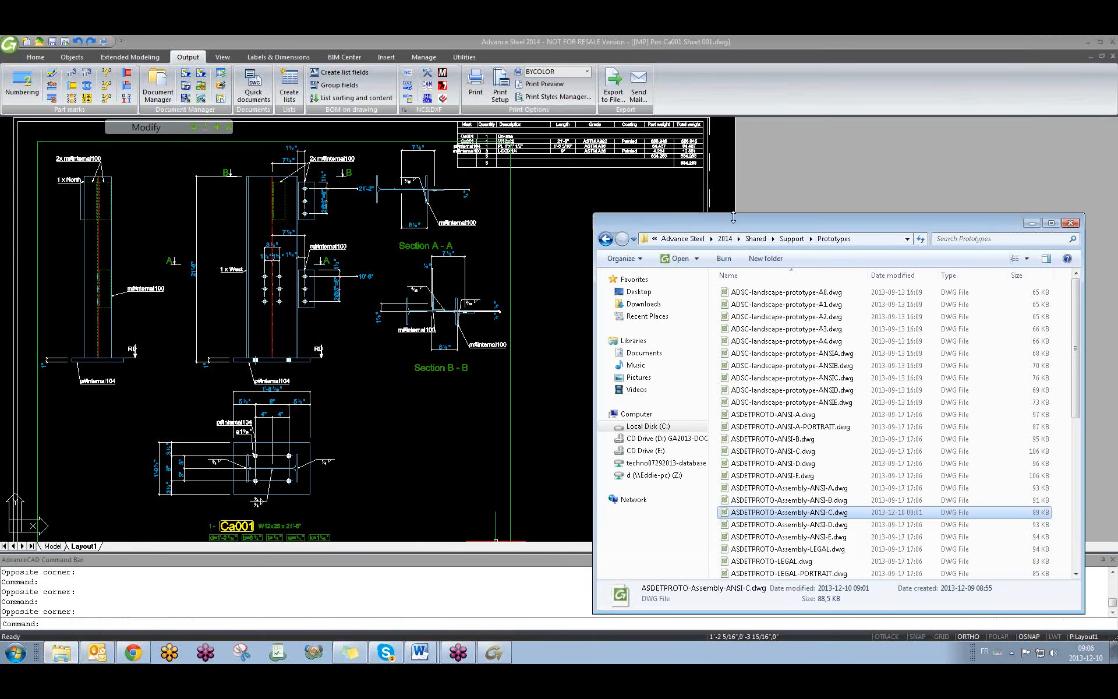
left_click(1051, 223)
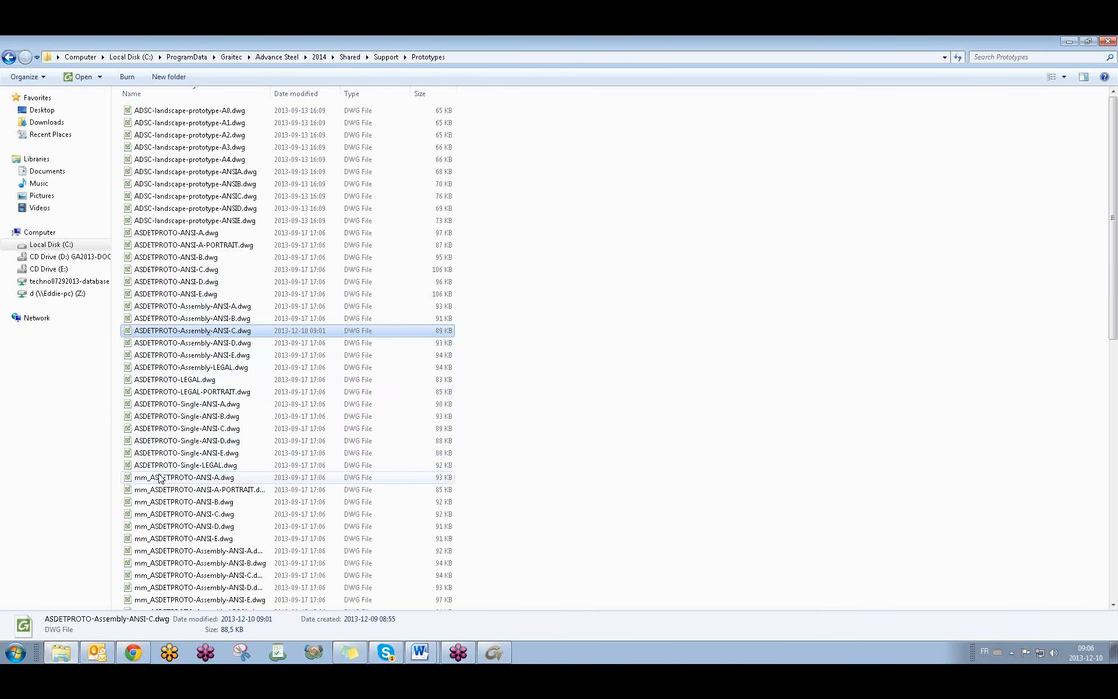
scroll(159, 478, "down", 3)
left_click(173, 372)
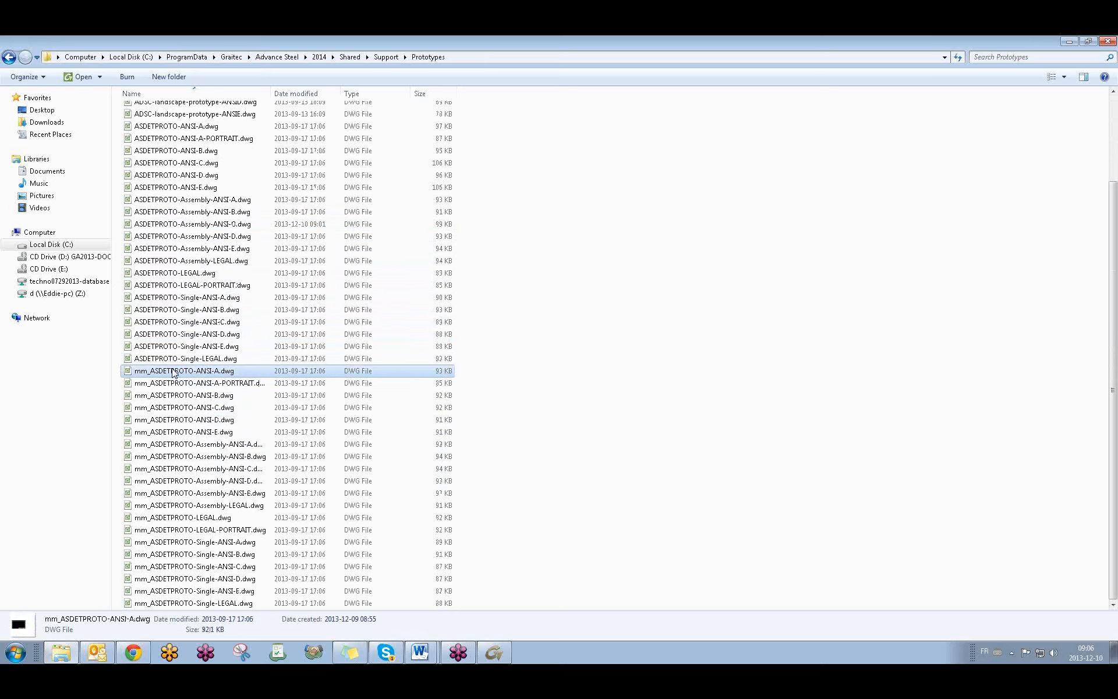
left_click_drag(477, 370, 391, 483)
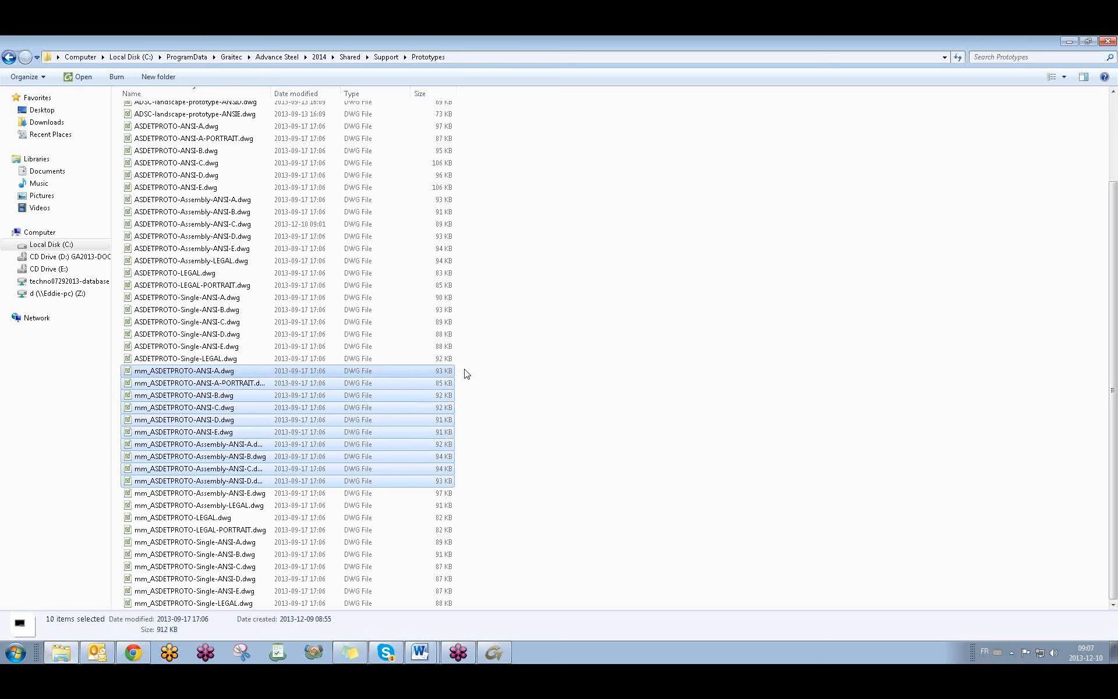
left_click_drag(540, 209, 406, 335)
left_click(606, 291)
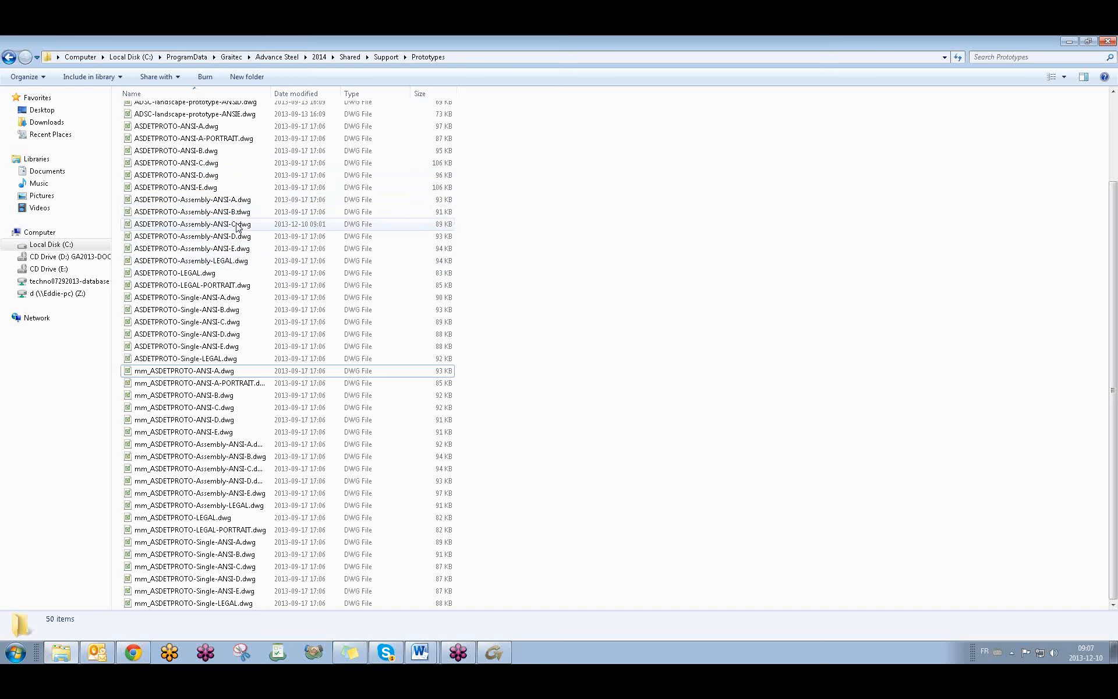
left_click(1069, 41)
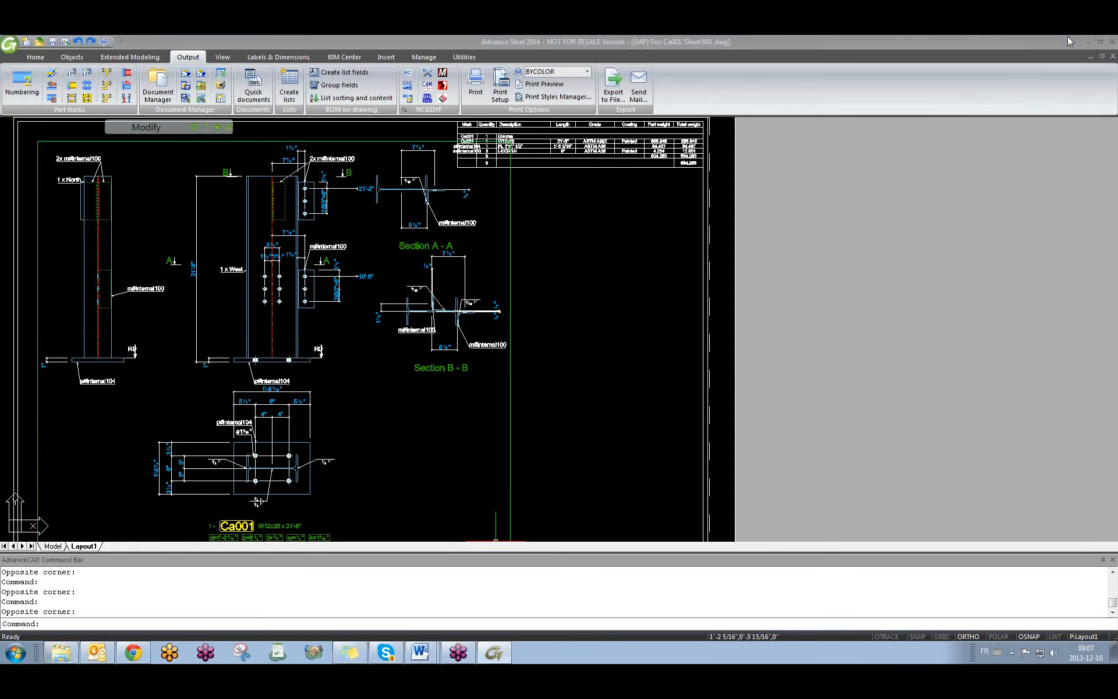
Step: Clear the selection of the revision table above the ASDETPROTO-Assembly-ANSI-C title block
left_click(604, 228)
left_click(553, 267)
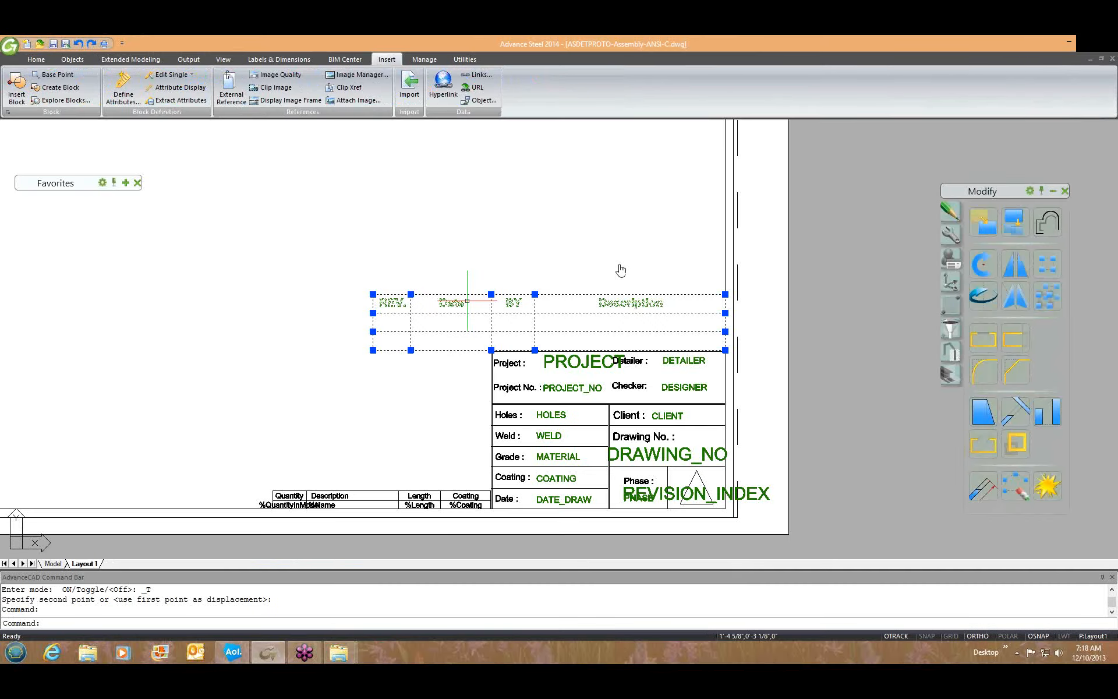
middle_click_drag(621, 271, 716, 276)
left_click(528, 258)
left_click(483, 232)
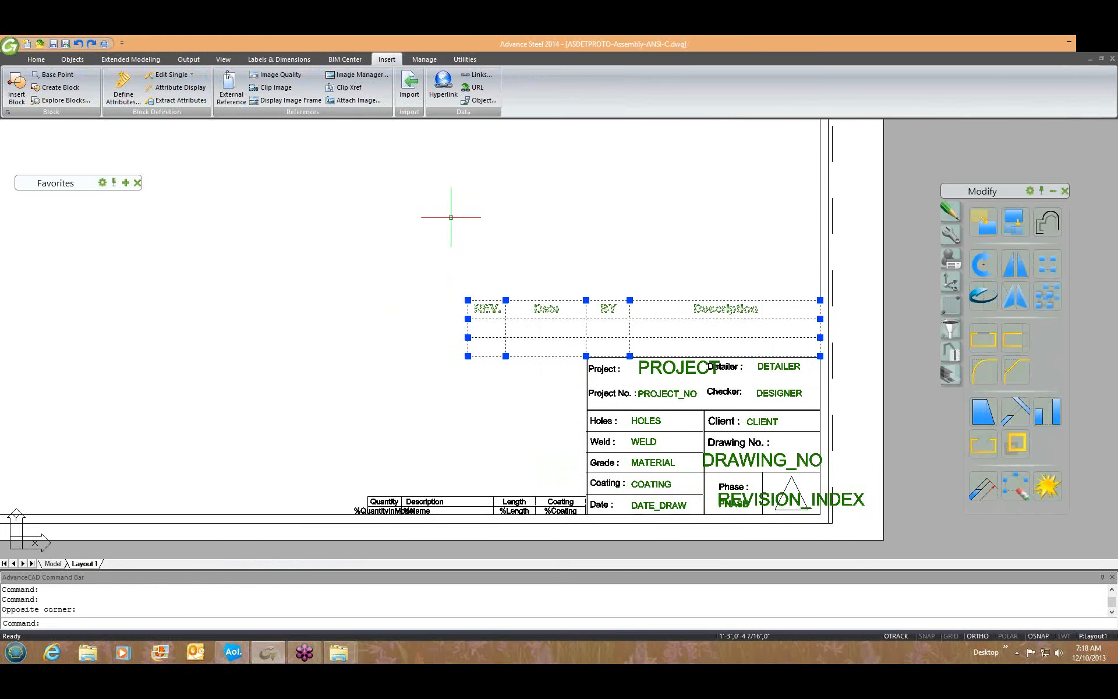
key("Escape")
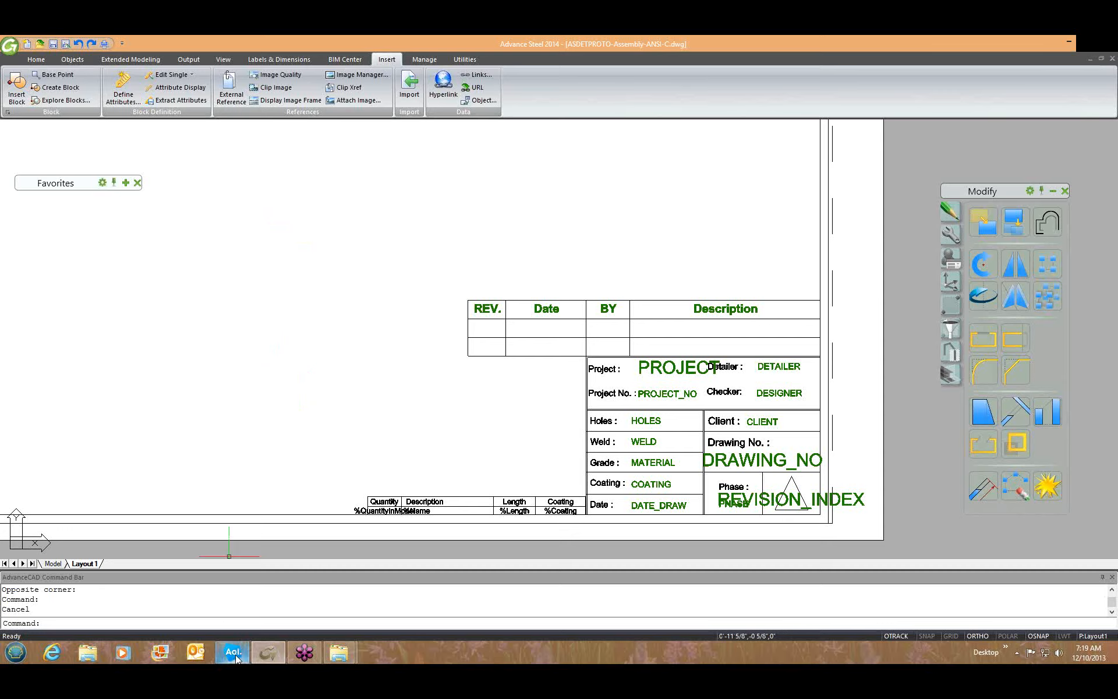
mouse_move(236, 657)
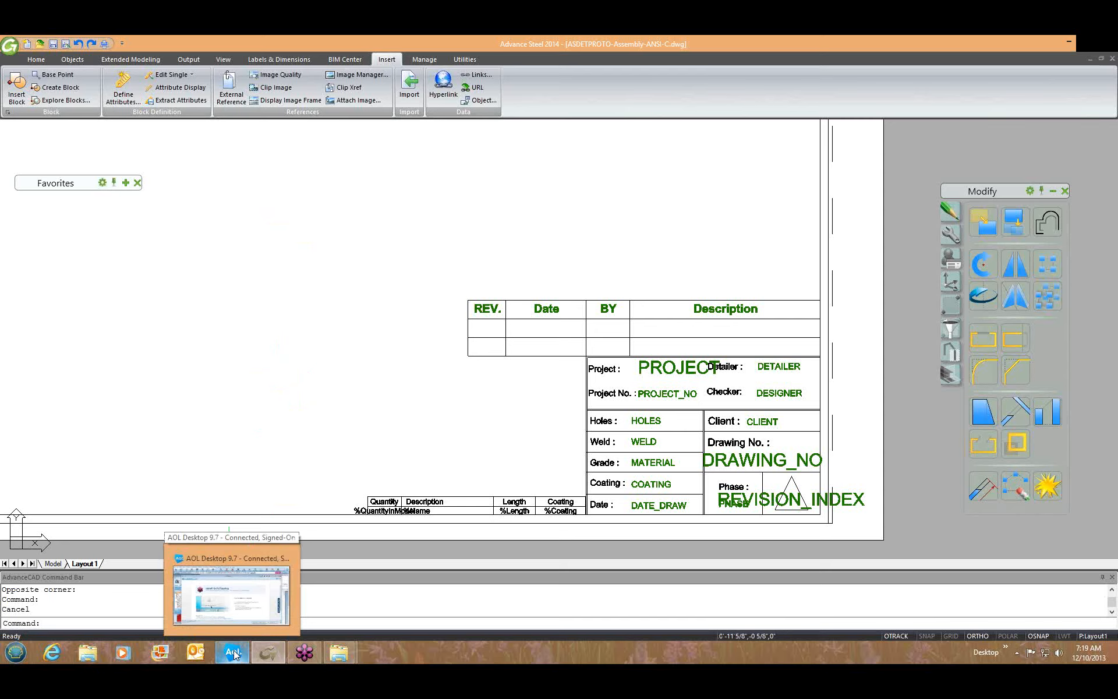
mouse_move(343, 652)
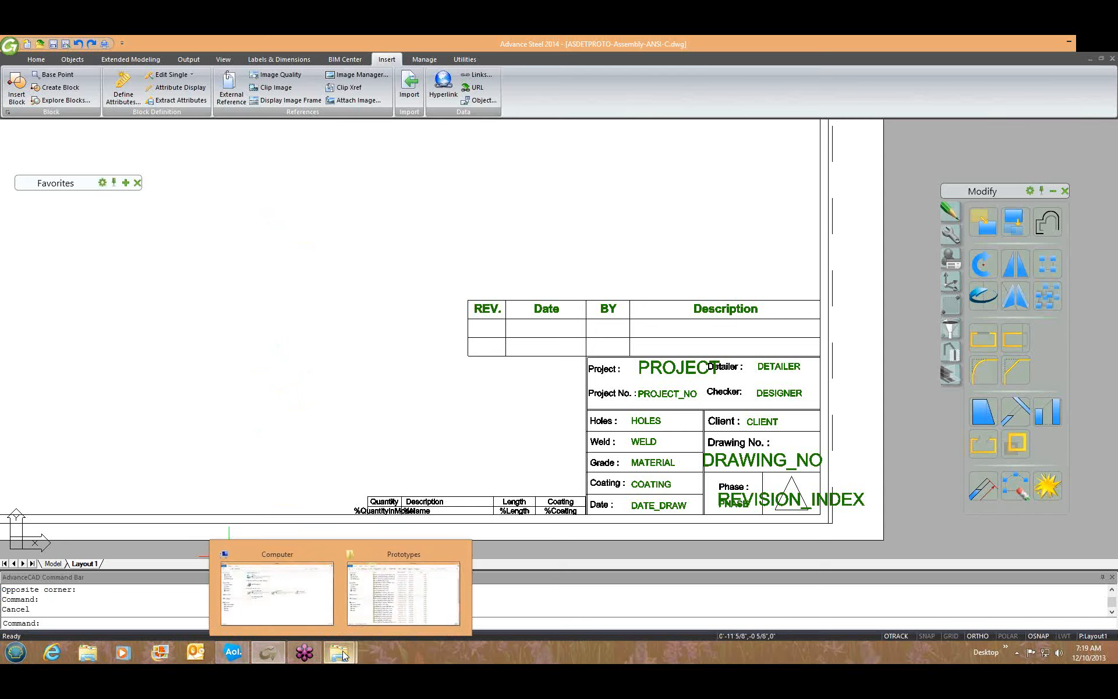
left_click(409, 599)
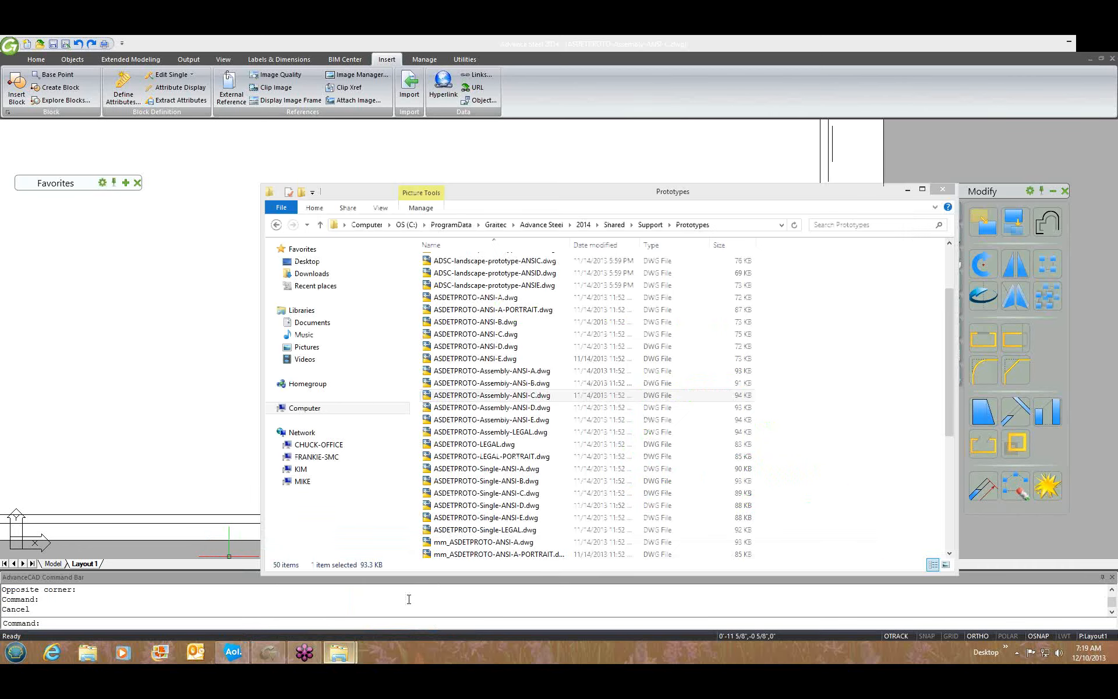
left_click(277, 226)
left_click(277, 225)
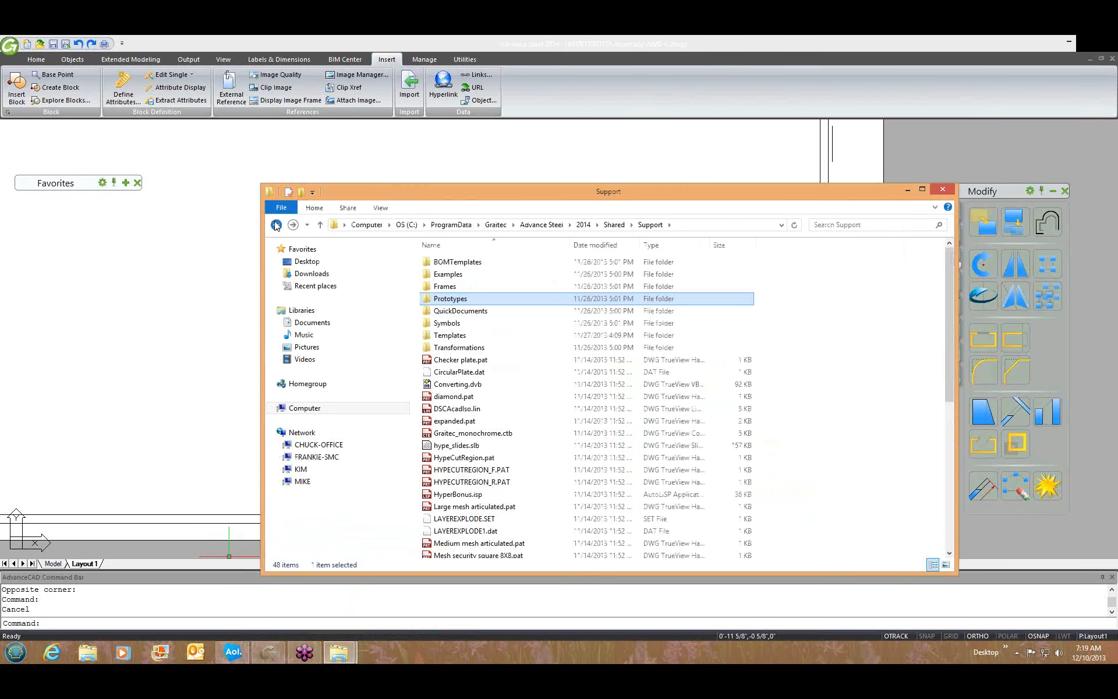
left_click(277, 225)
left_click(277, 225)
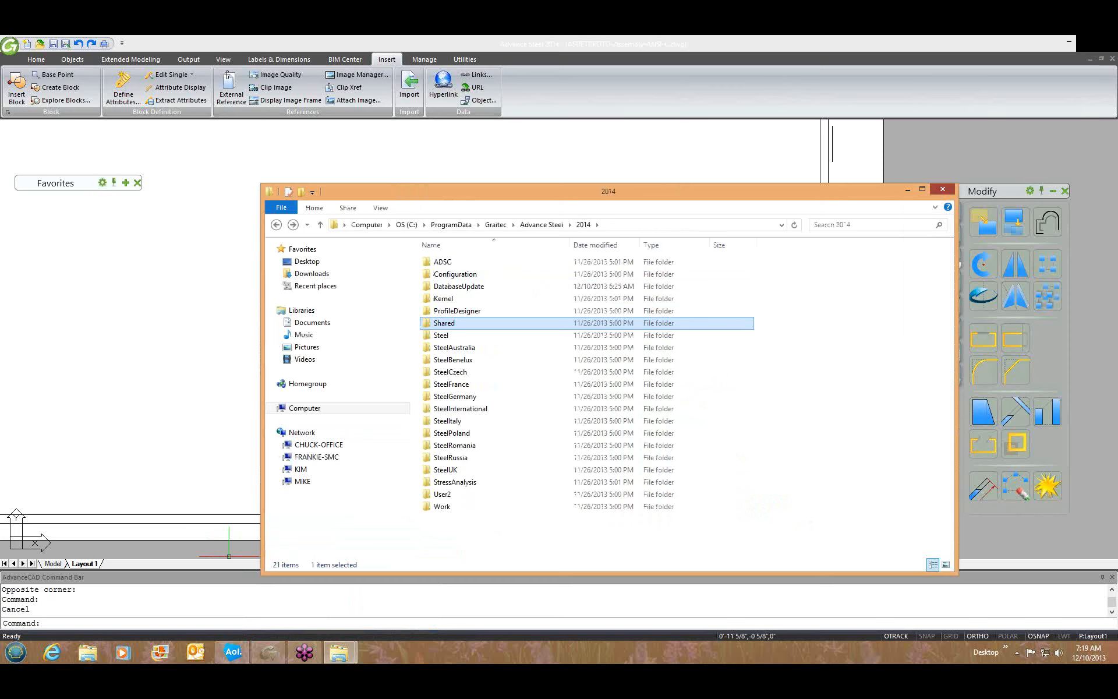
left_click(942, 190)
left_click(340, 652)
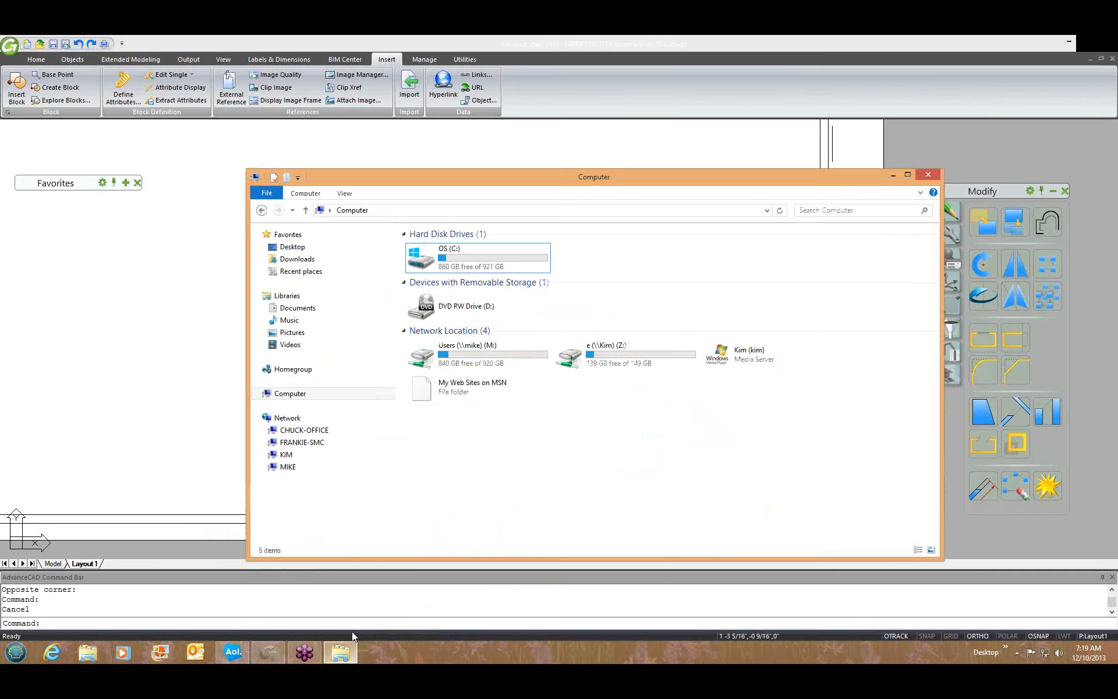
left_click(928, 175)
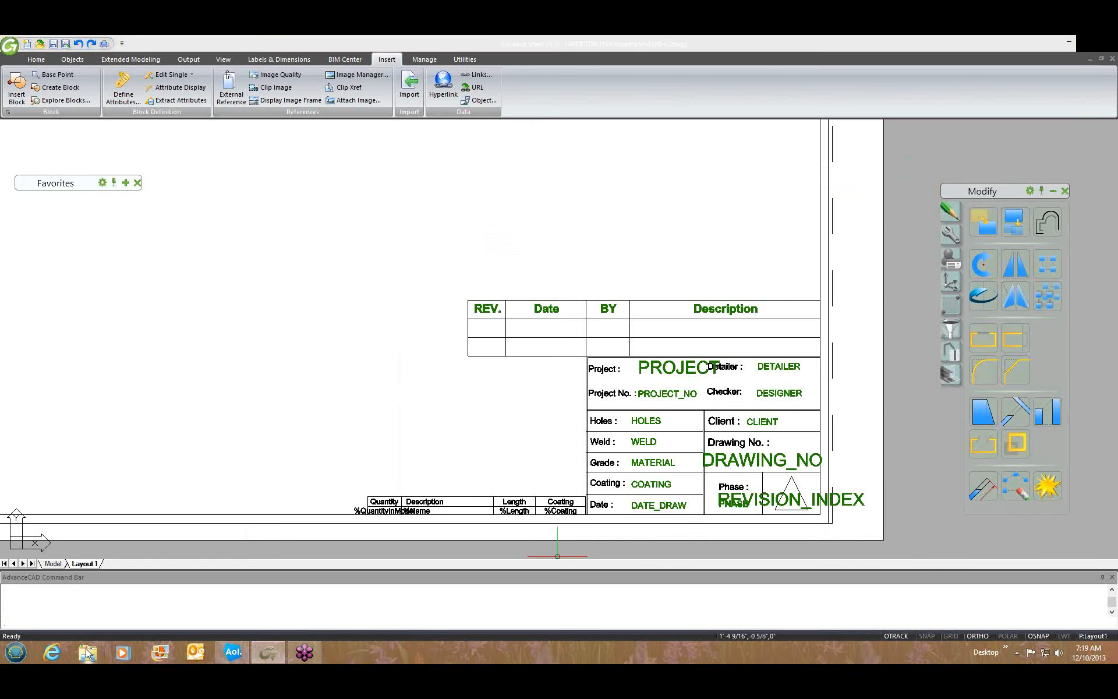
Step: Open the STEPSTOEDITPROTOTYPES folder in File Explorer, inside the Advance Steel Software folder of the Documents library
left_click(87, 652)
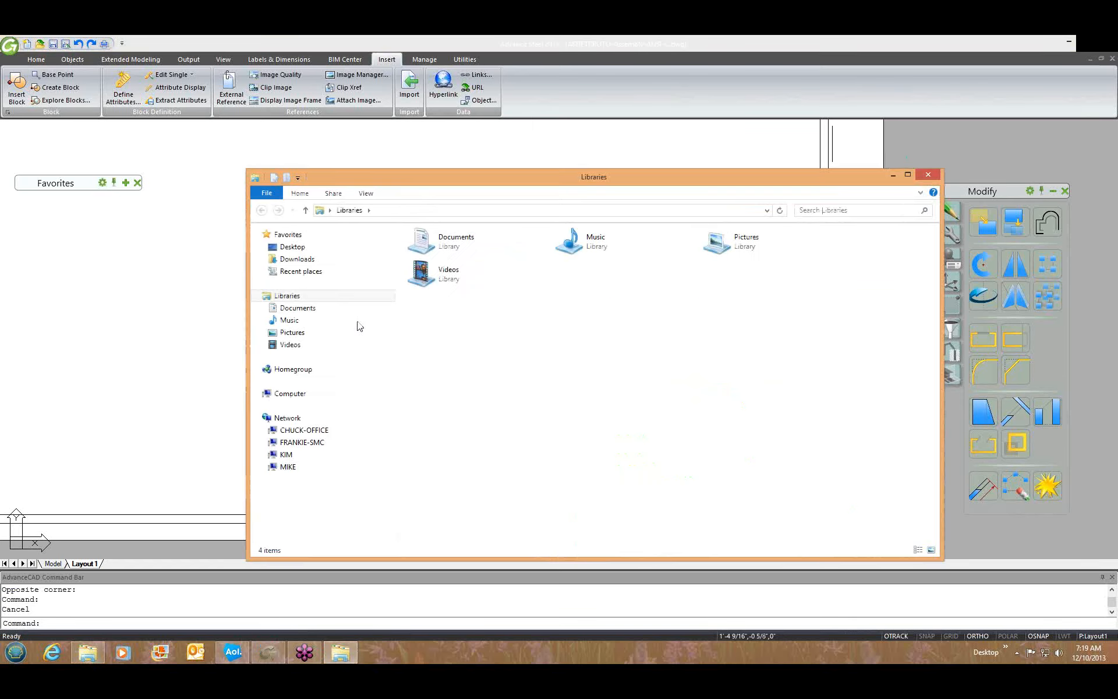
left_click(479, 251)
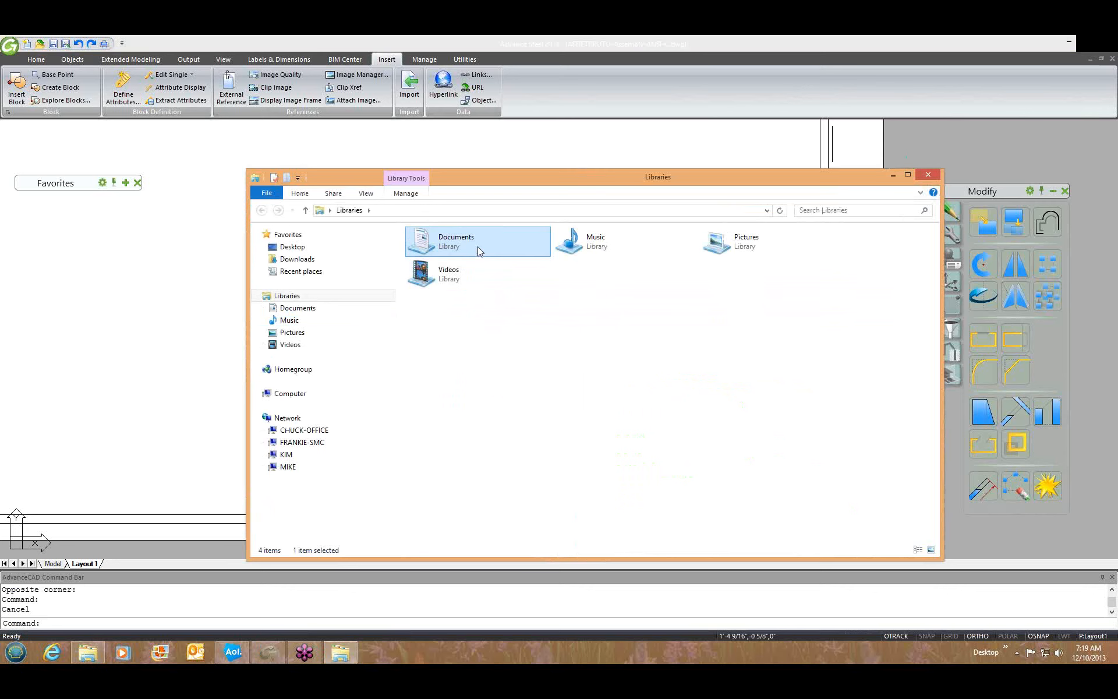
double_click(479, 250)
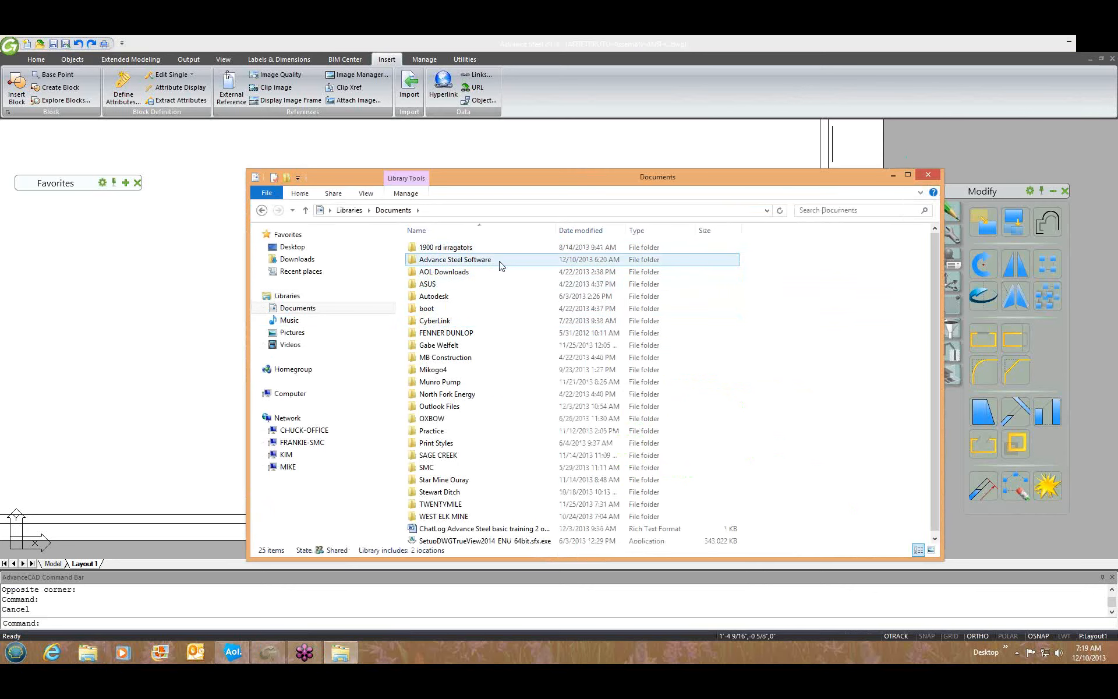
double_click(500, 263)
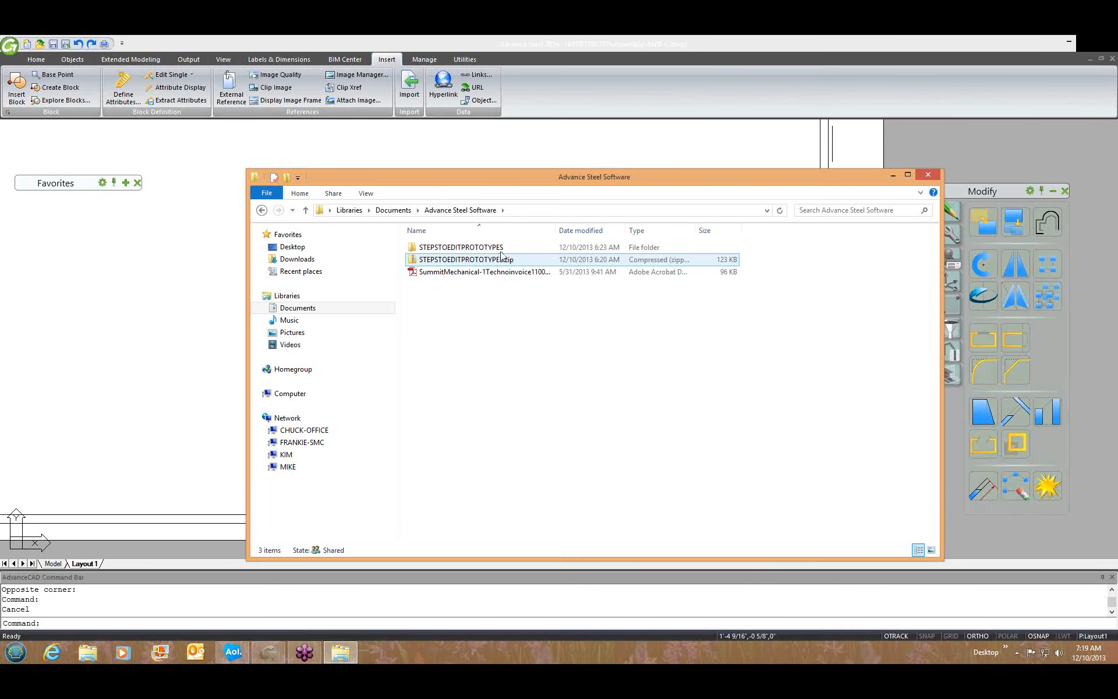
double_click(505, 249)
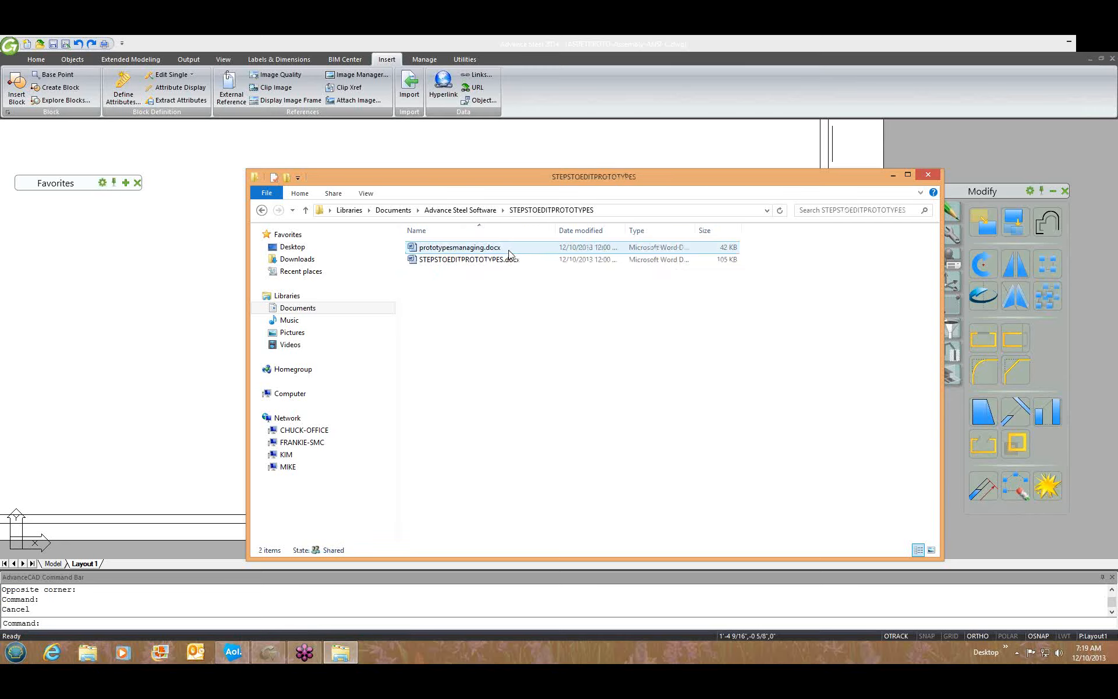
Step: Open prototypesmanaging.docx in Word, skim its instructions on managing prototypes, and close it
left_click(509, 251)
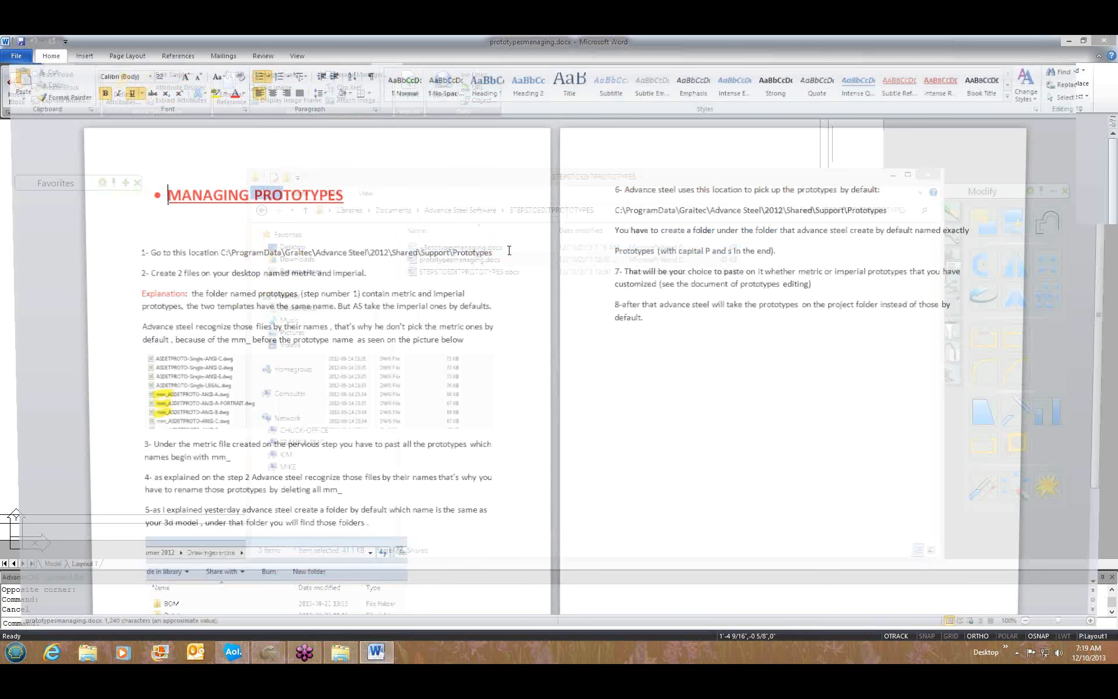
scroll(393, 398, "down", 2)
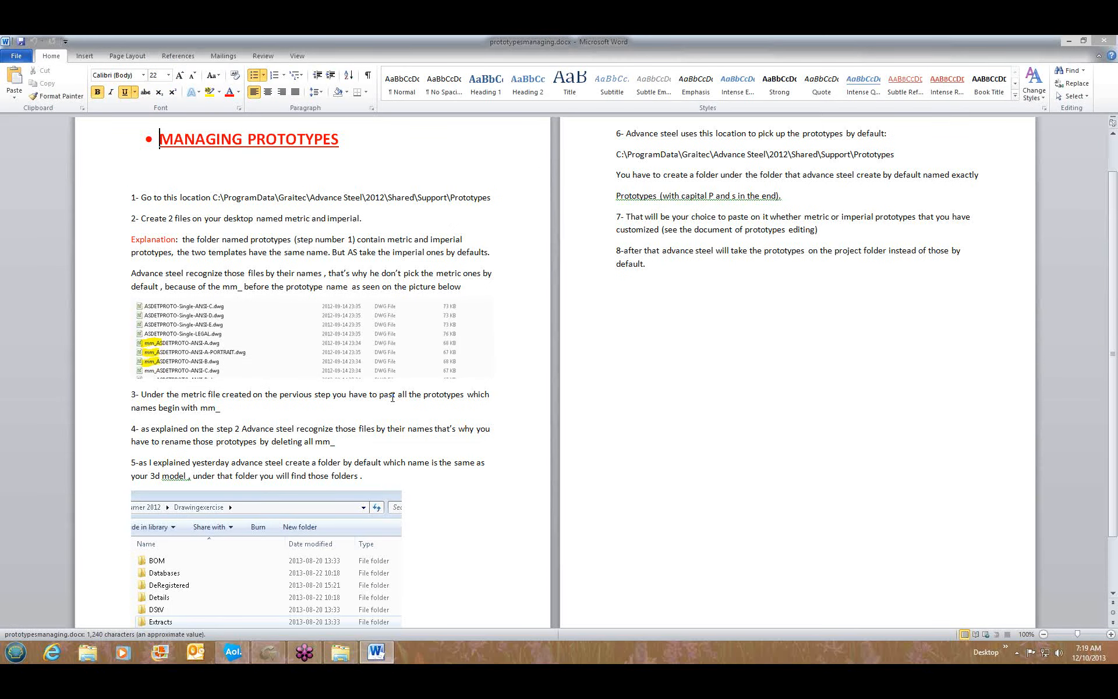
scroll(392, 397, "down", 2)
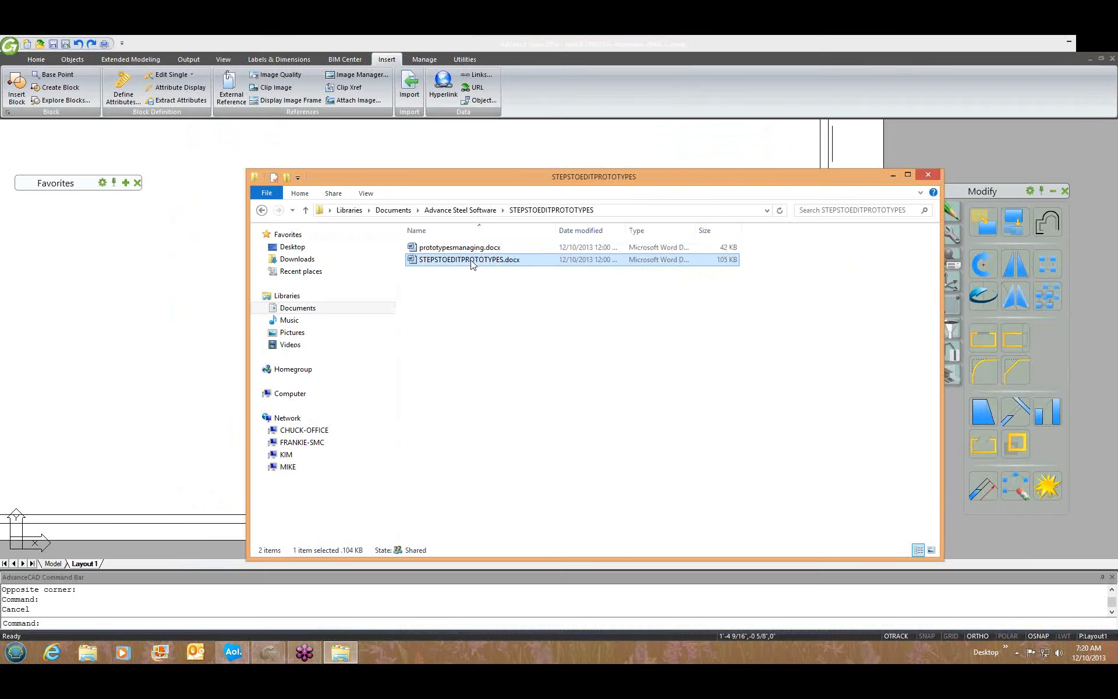
Step: Open STEPSTOEDITPROTOTYPES.docx, review the purge, modification and reblocking instructions for editing prototypes, and close the document
double_click(473, 262)
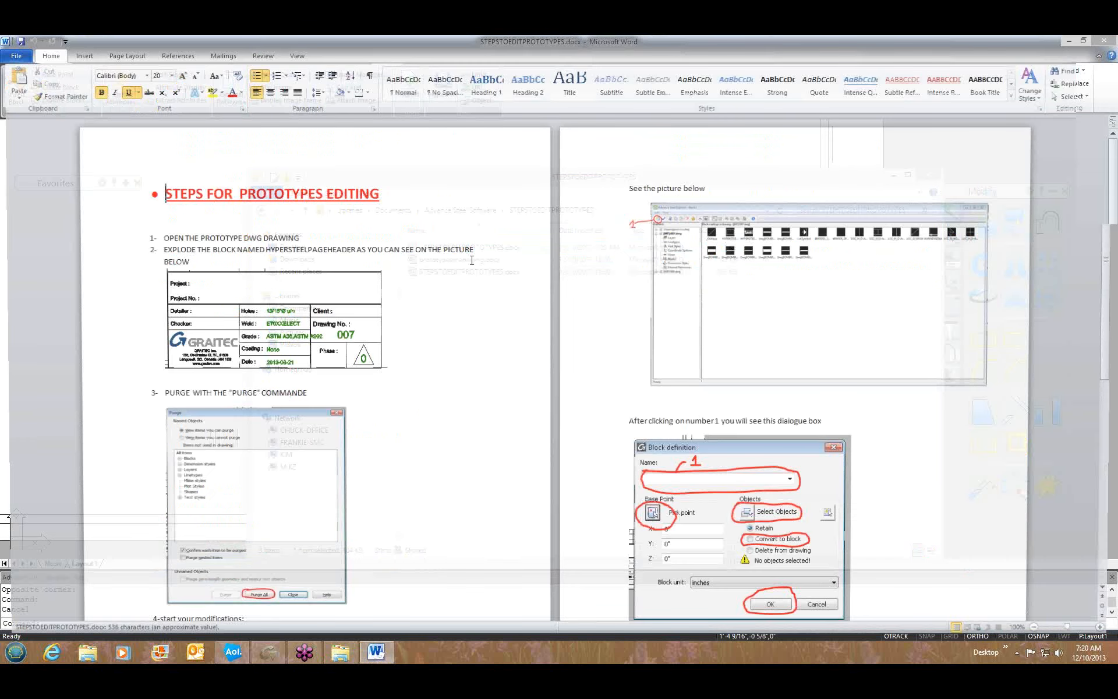
scroll(439, 314, "down", 5)
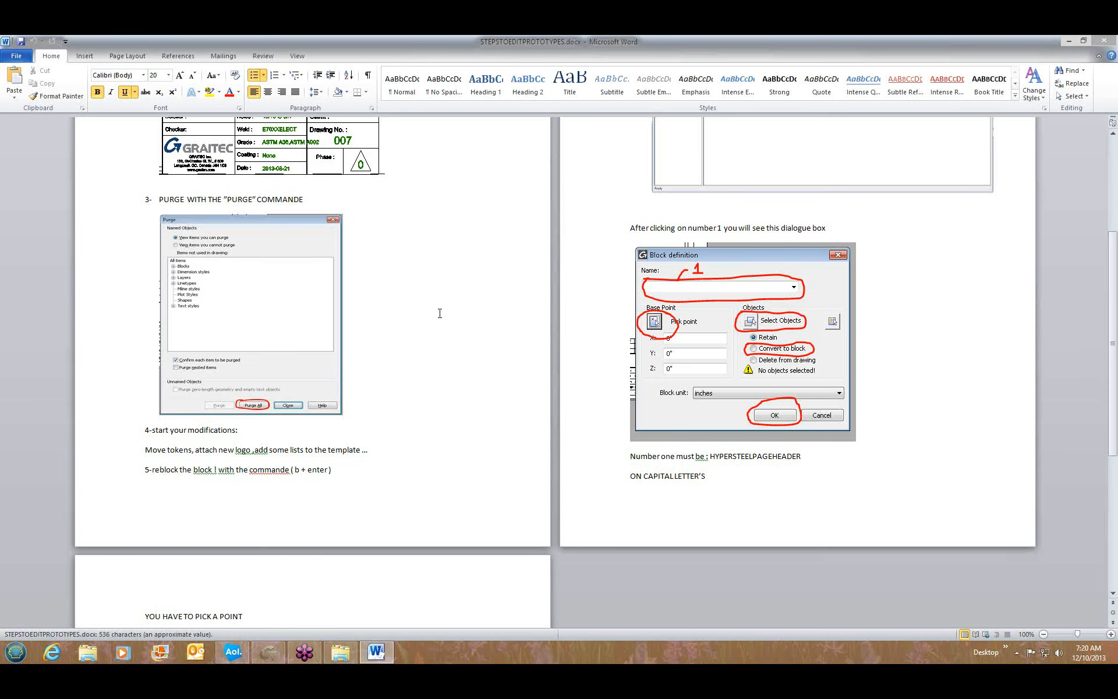
scroll(440, 313, "down", 4)
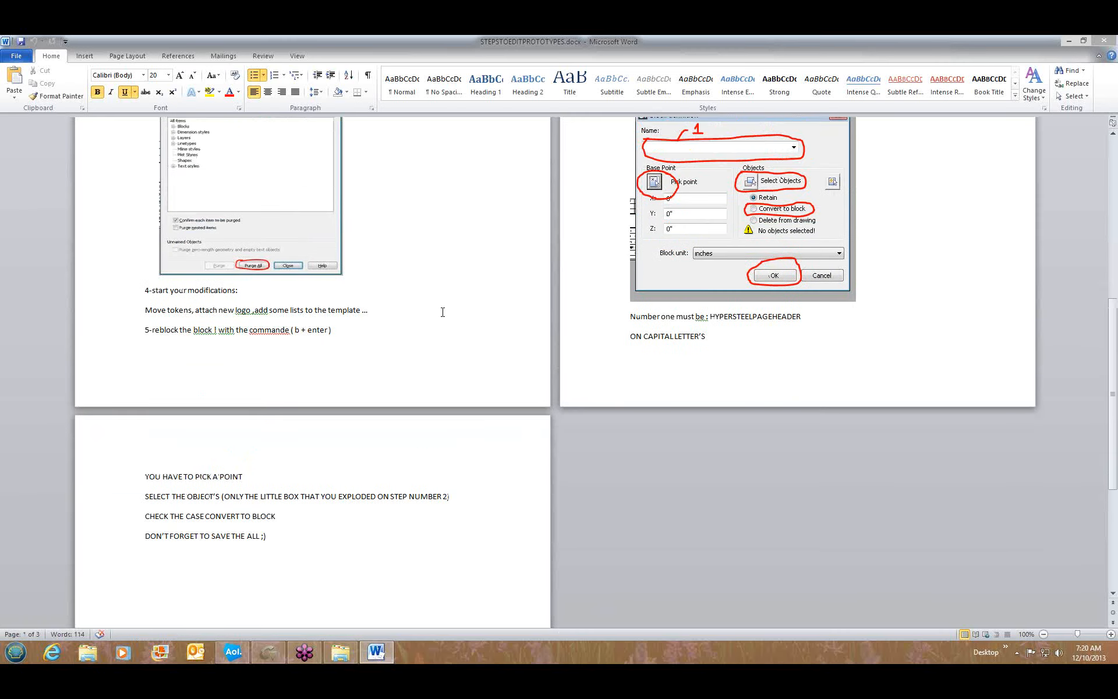
scroll(442, 312, "up", 2)
scroll(449, 309, "up", 3)
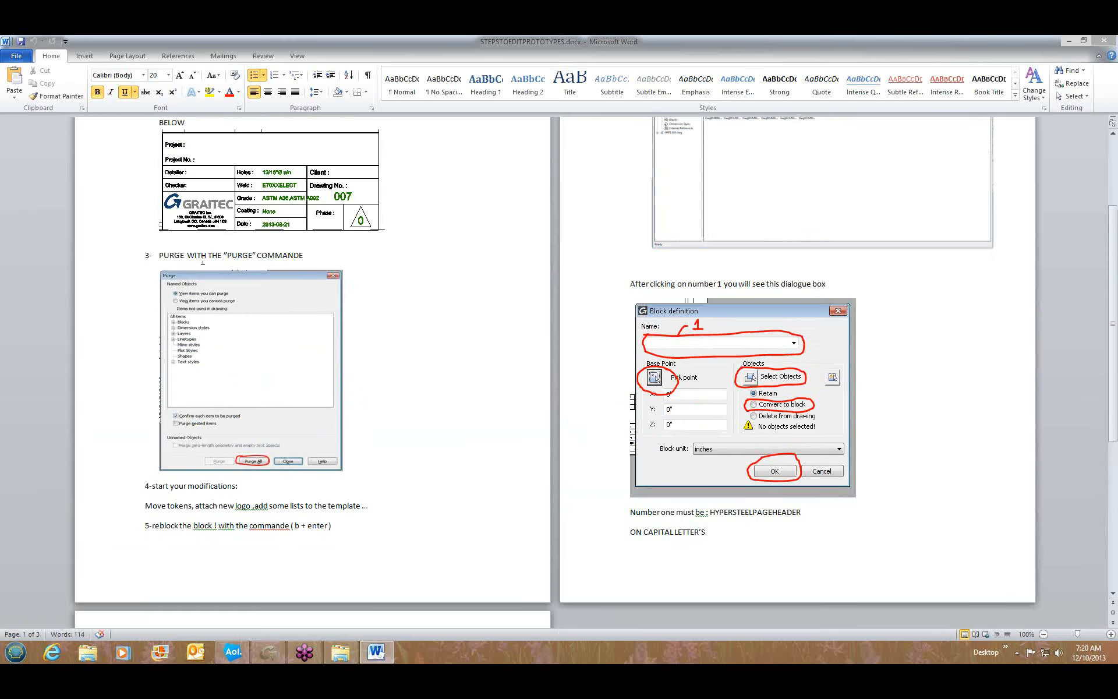
scroll(268, 343, "down", 3)
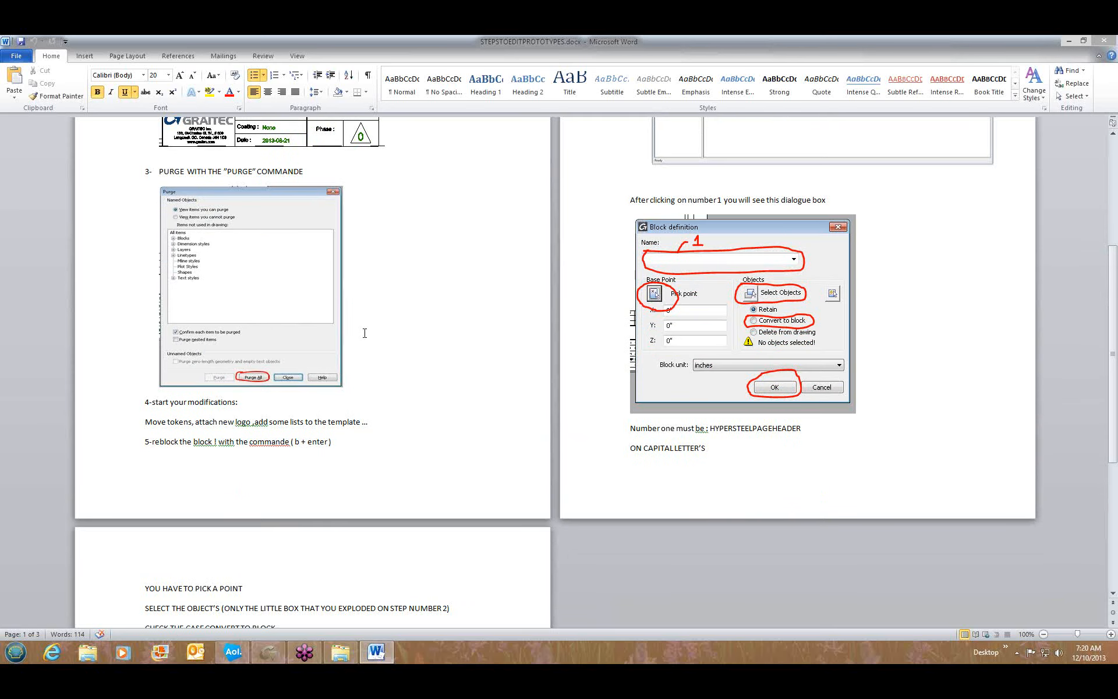
mouse_move(1100, 45)
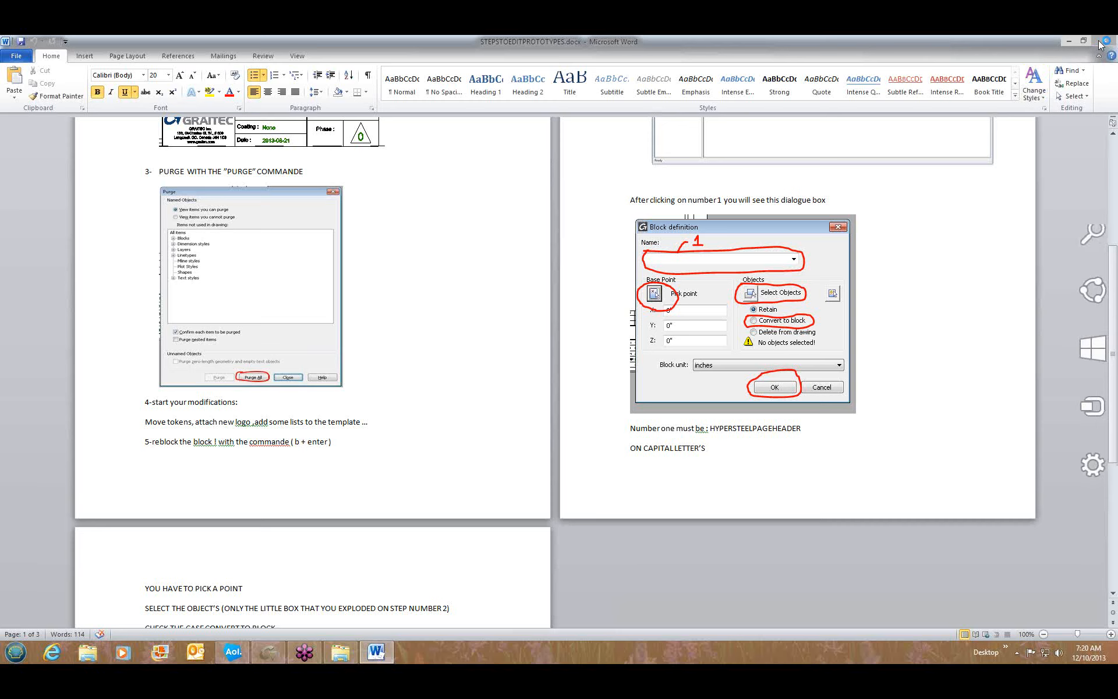
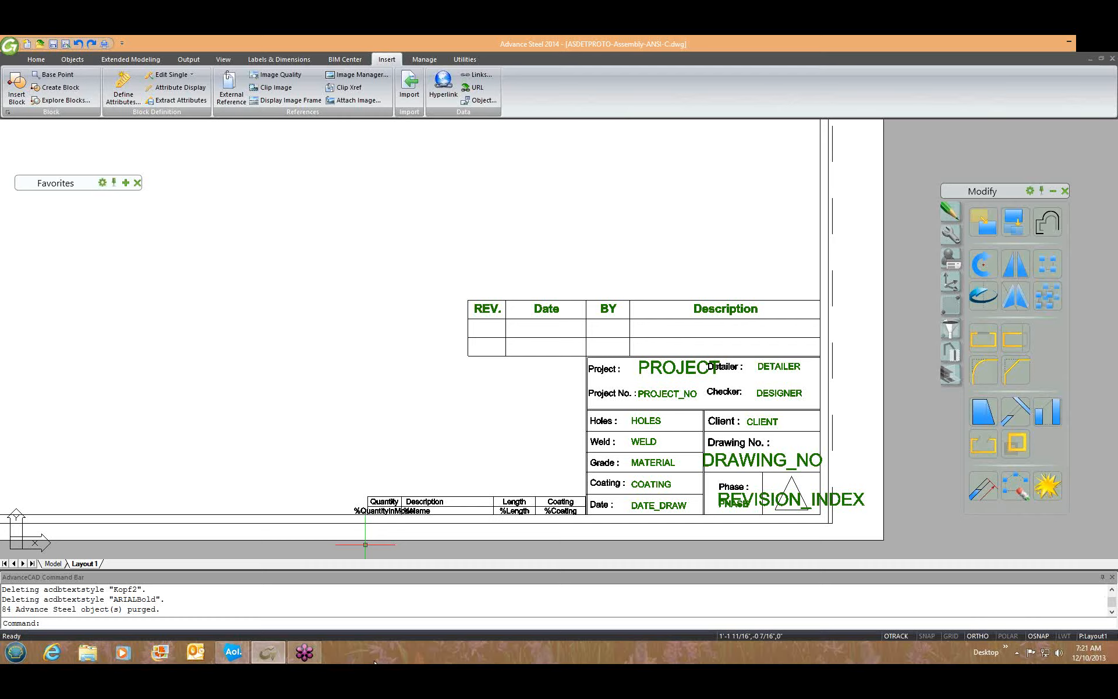
Step: Start a block definition named HYPERSTEELPAGEHEADER with Convert to block and its base point at the title block's lower-left corner
type("b")
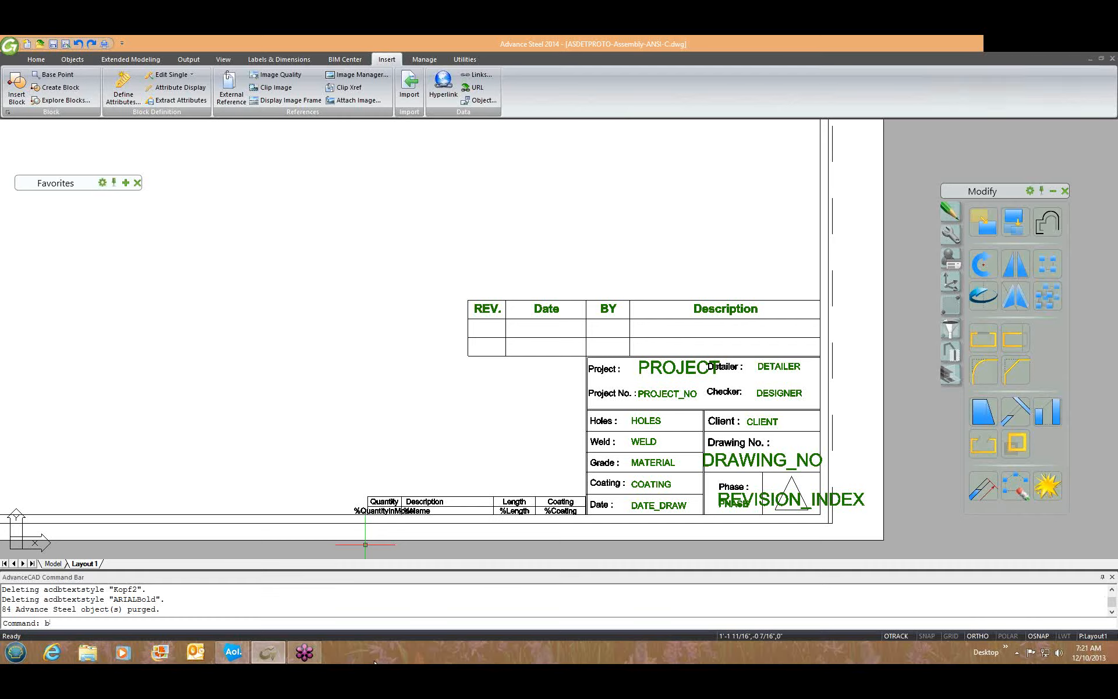
key("Return")
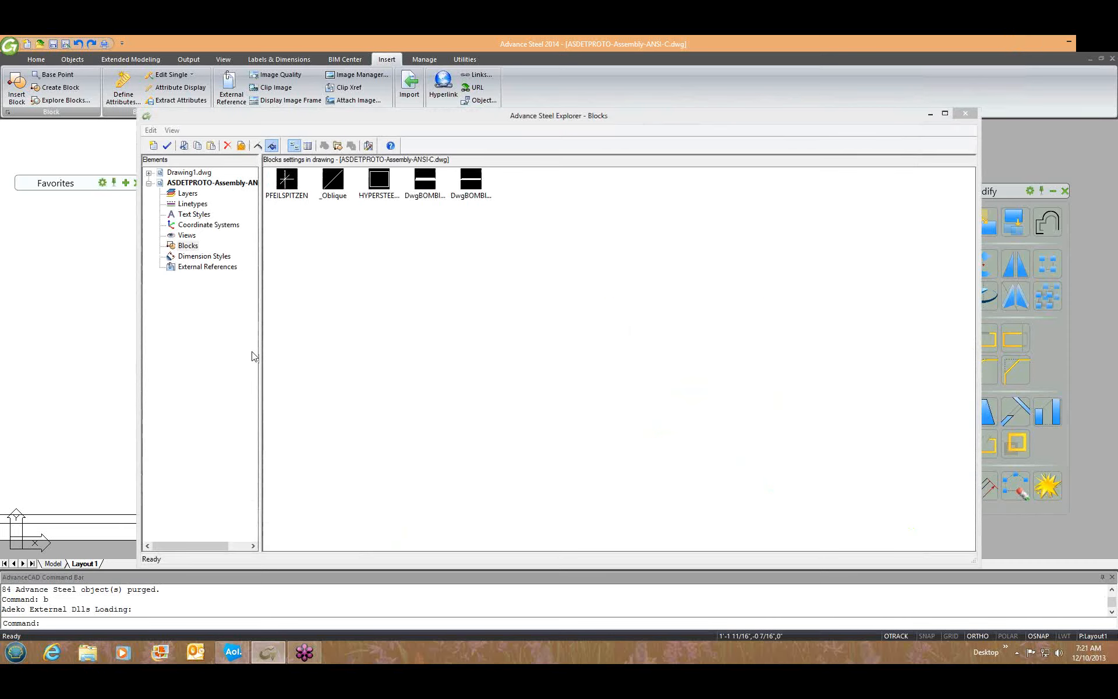
left_click(154, 146)
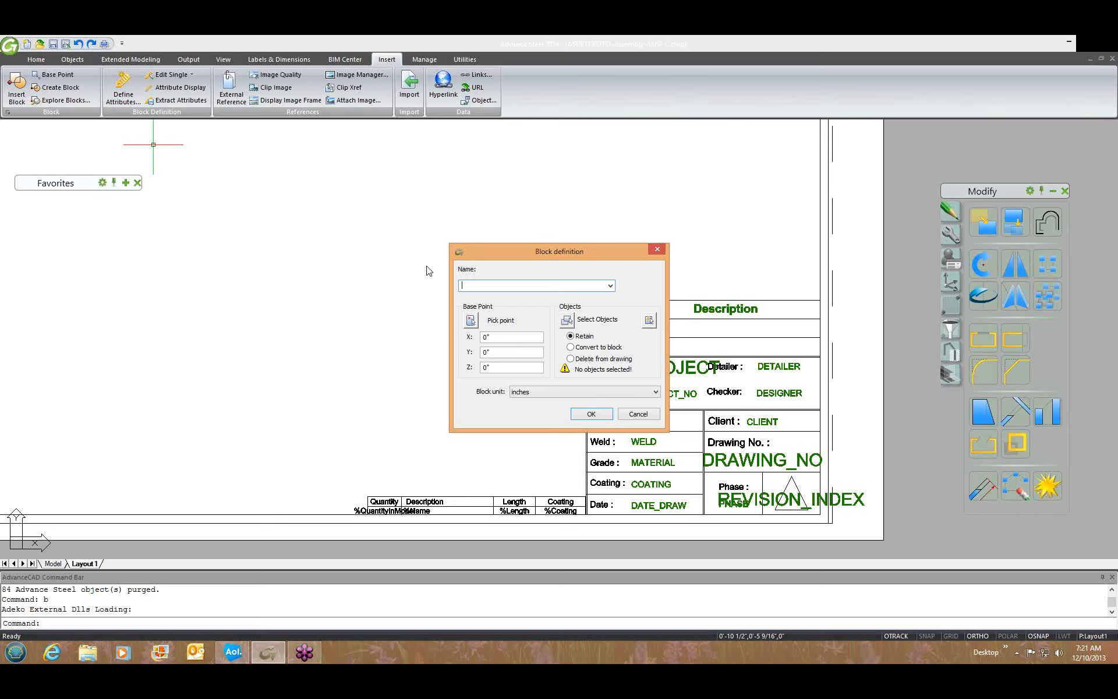
type("HYPERSTEELPAGEHEADER")
left_click(571, 347)
left_click(470, 324)
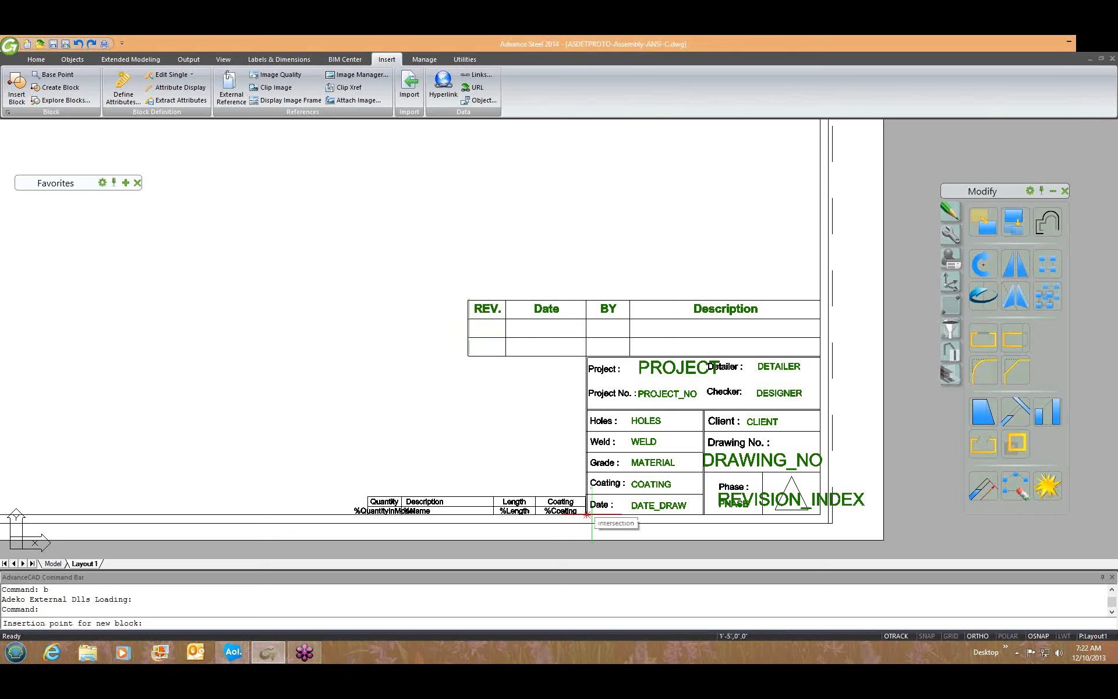
left_click(587, 514)
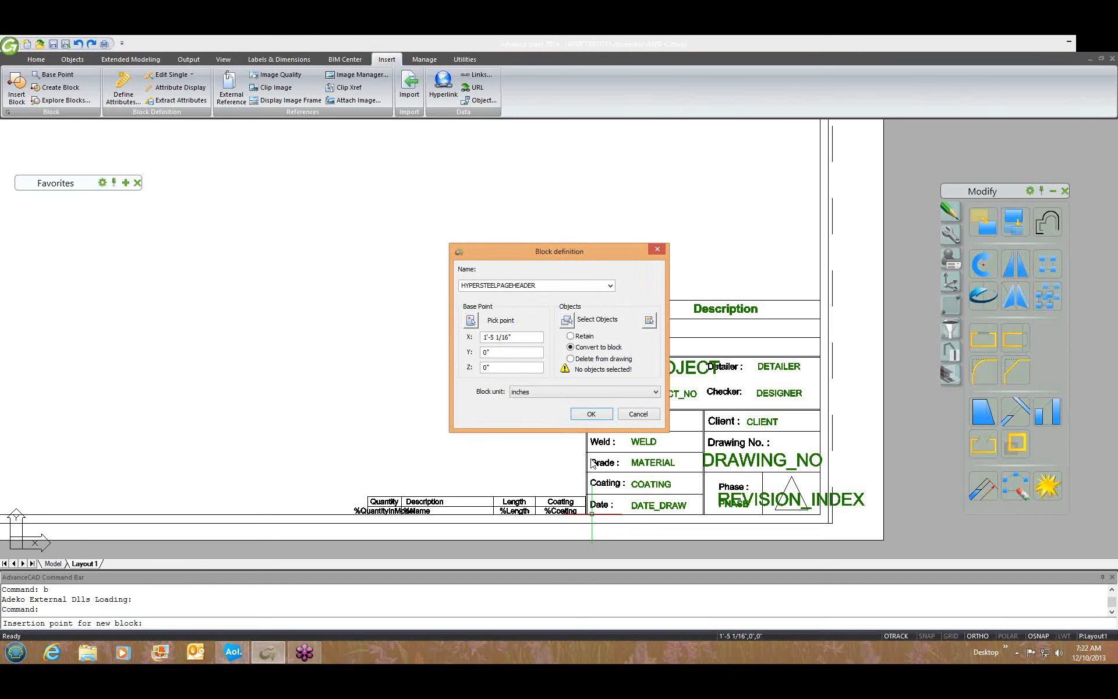
Step: Select all title block lines, labels and attributes, including REVISION_INDEX, create the block from them, and close the block explorer
left_click(567, 319)
left_click(638, 369)
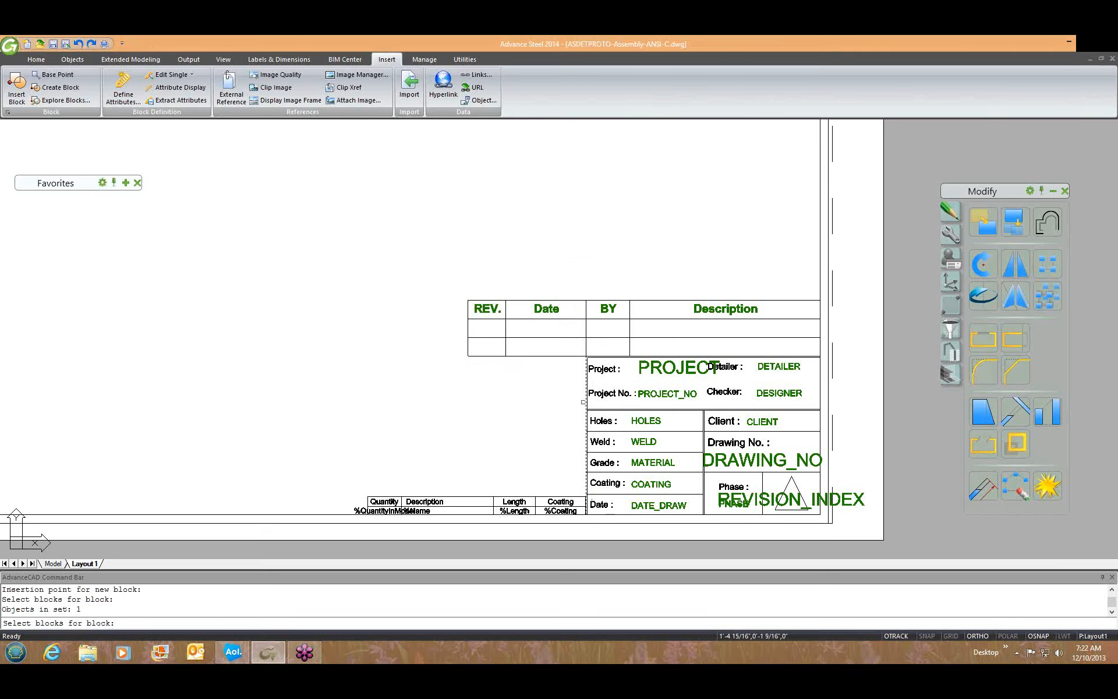
left_click(584, 518)
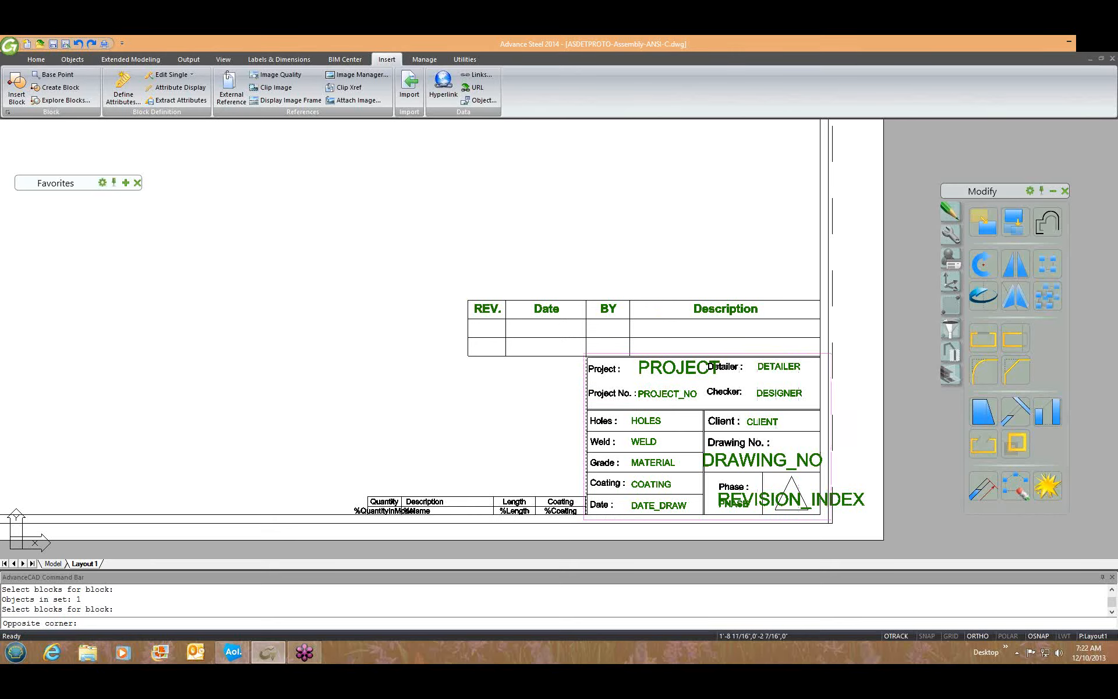
left_click(832, 354)
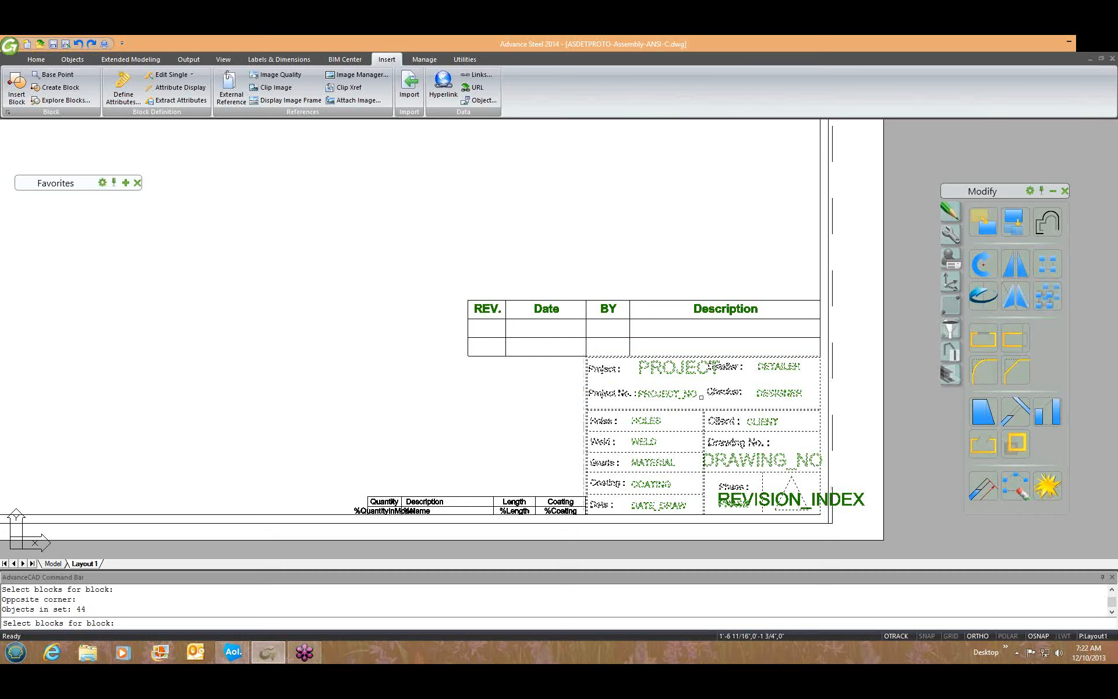
left_click(714, 518)
left_click_drag(808, 477, 859, 470)
left_click(870, 469)
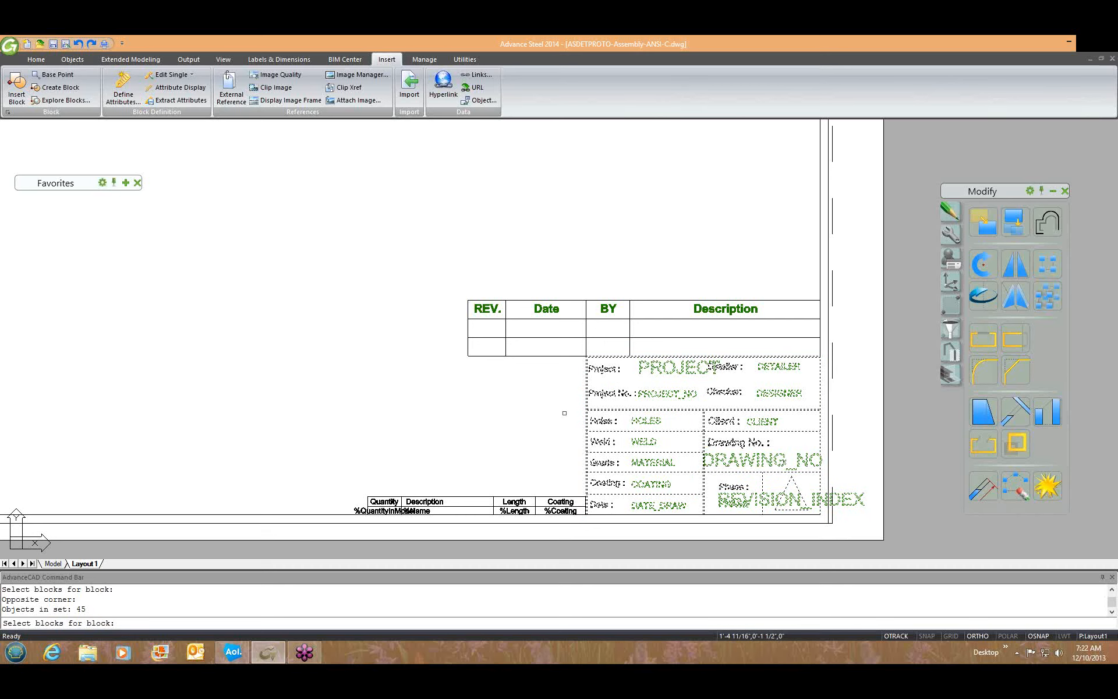
key("Return")
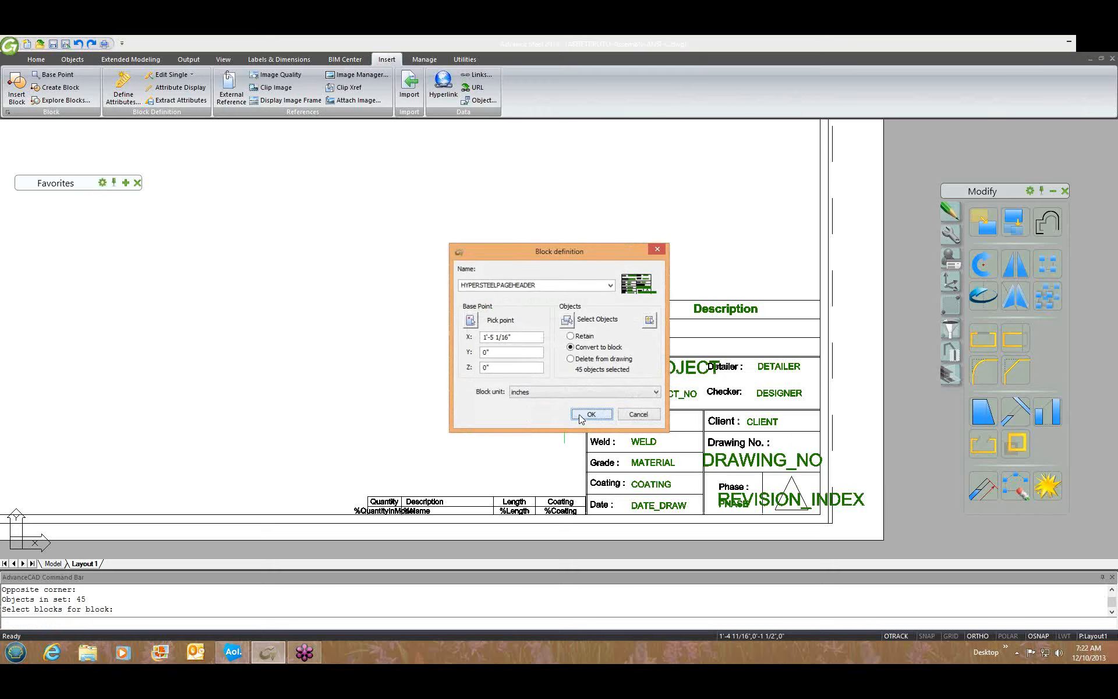
left_click(591, 414)
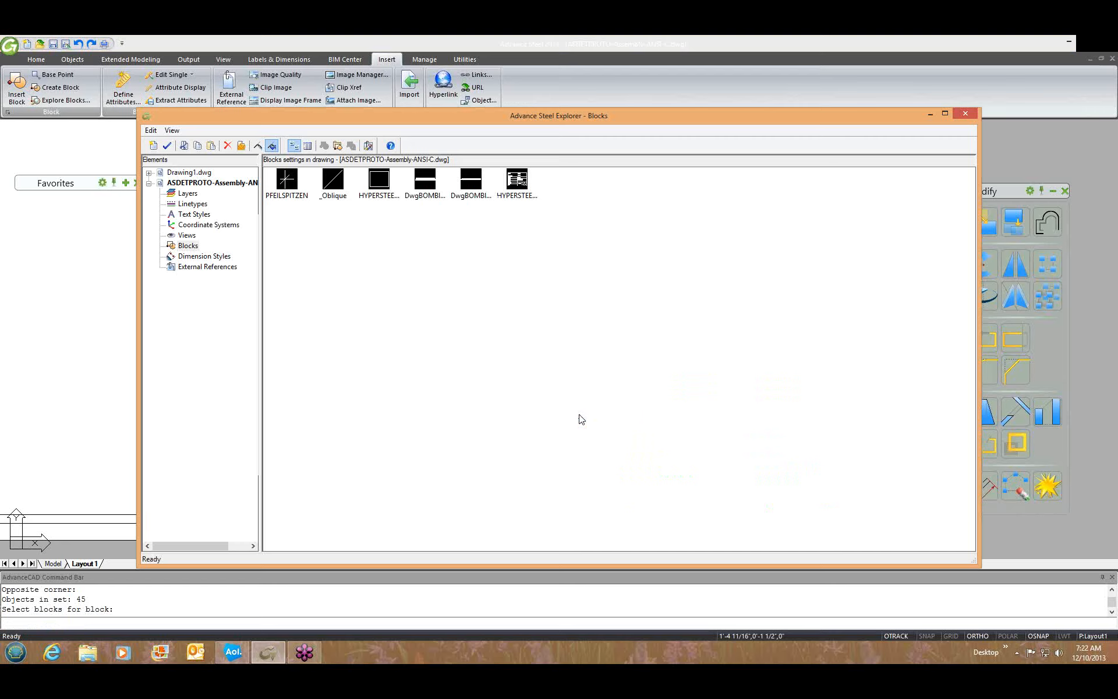
left_click(964, 114)
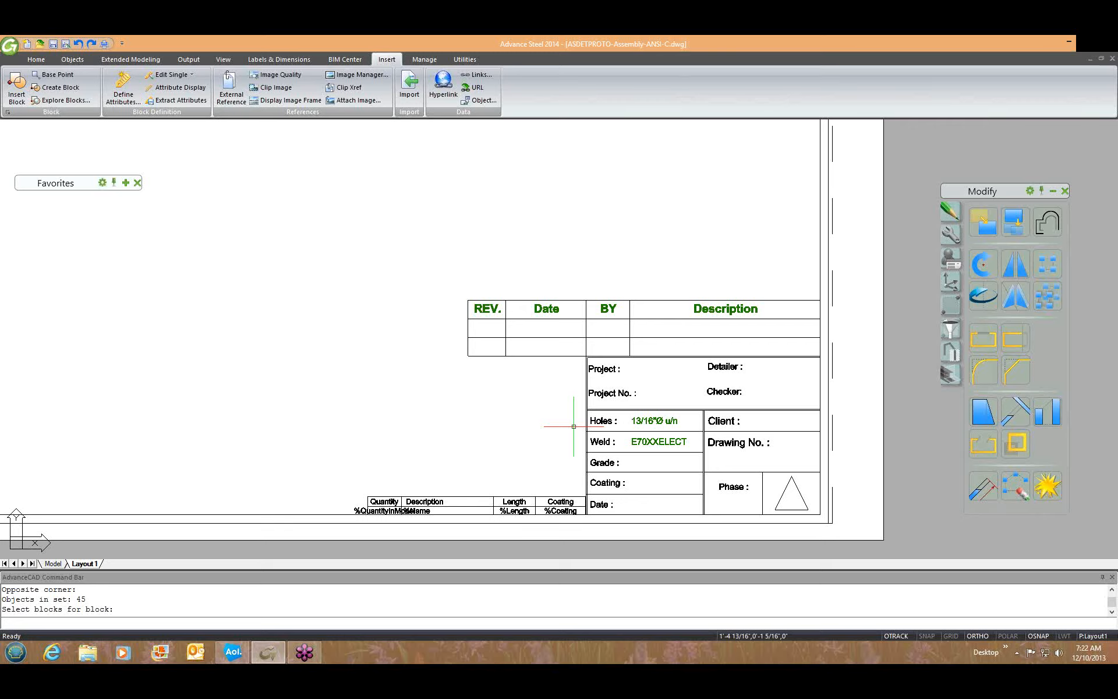
Step: Close the ASDETPROTO-Assembly-ANSI-C drawing, saving its changes
scroll(574, 427, "down", 5)
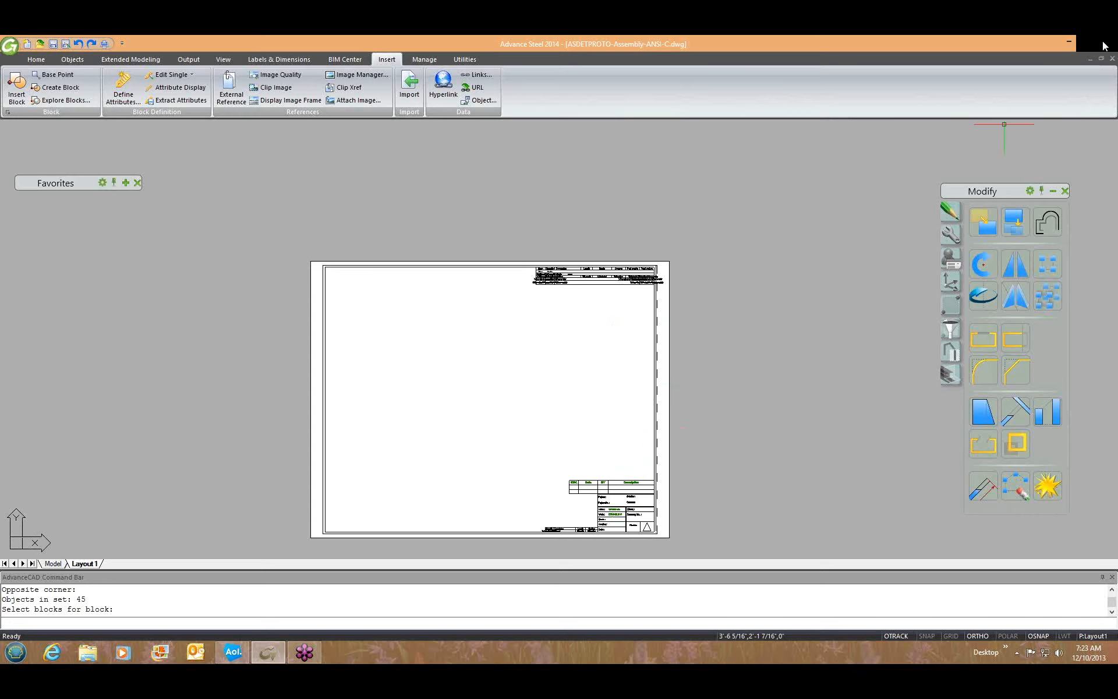
mouse_move(1104, 45)
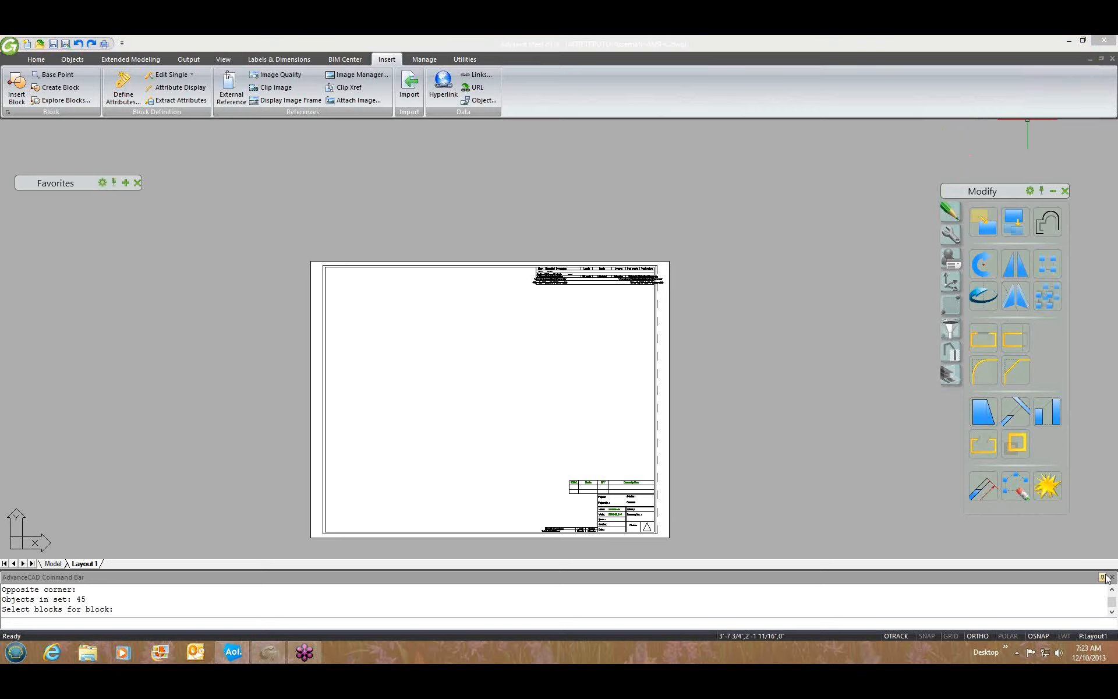
left_click(1112, 60)
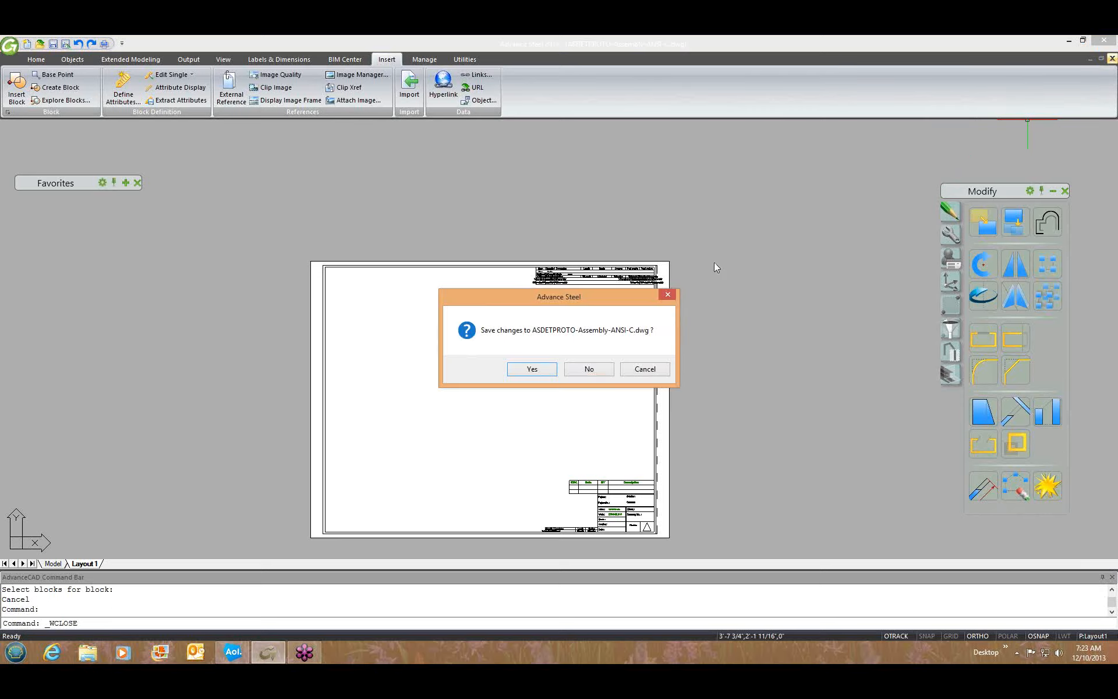
left_click(523, 374)
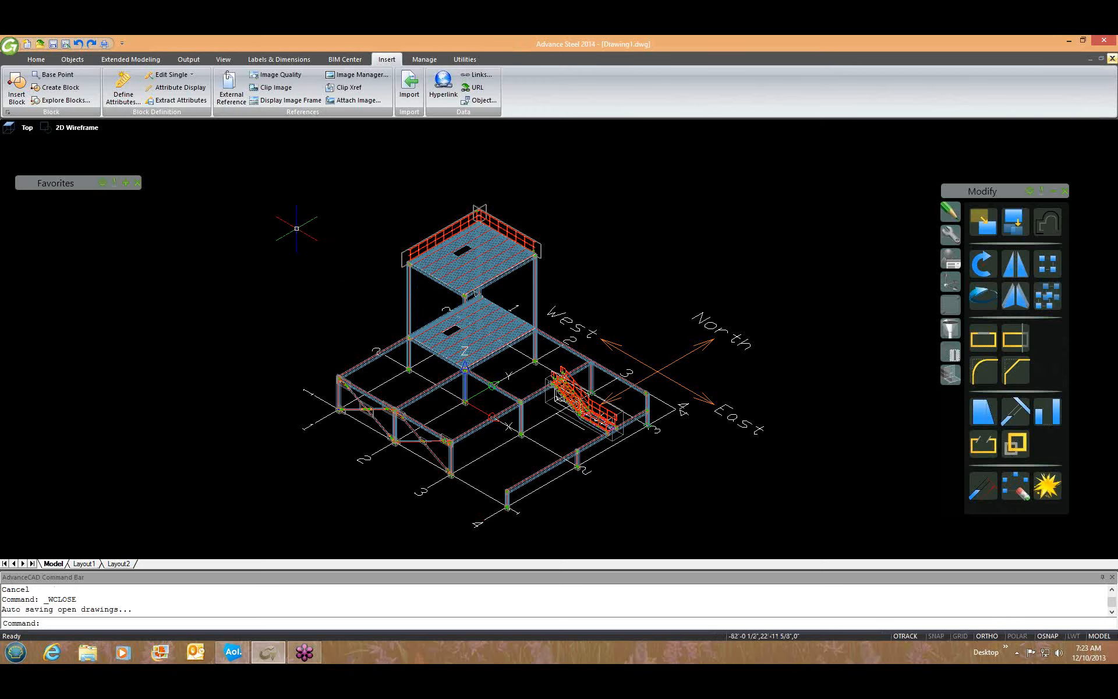
Step: Select the tall platform column at the left corner of the Drawing1 model and open the Drawing Processes category in Quick documents
left_click(188, 59)
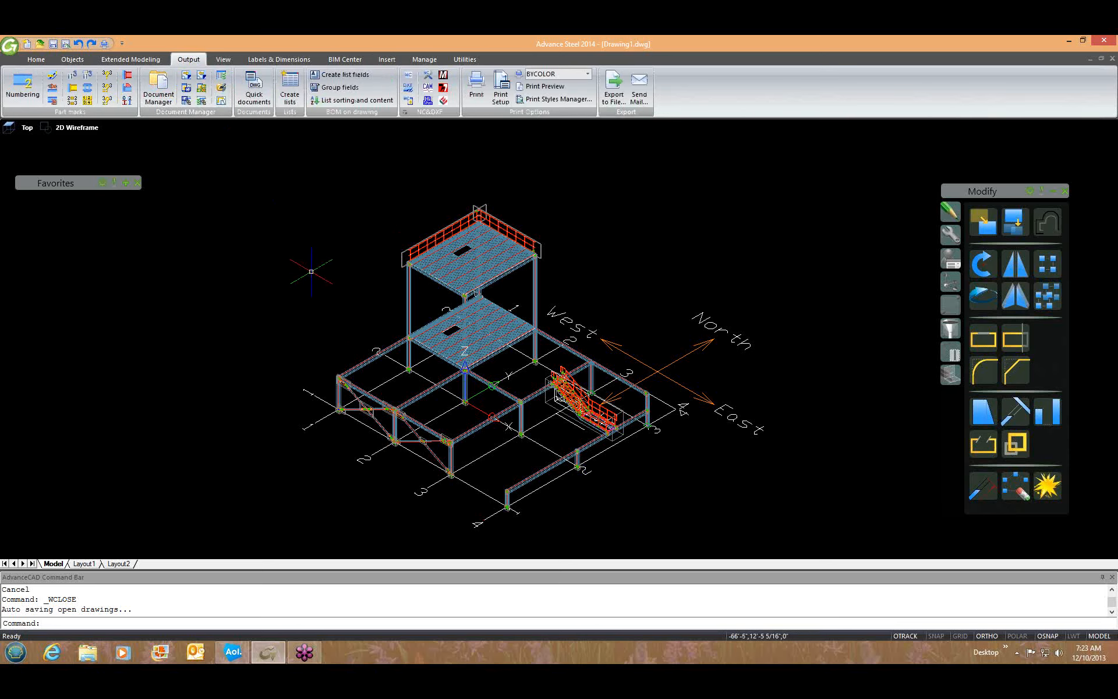
left_click(409, 294)
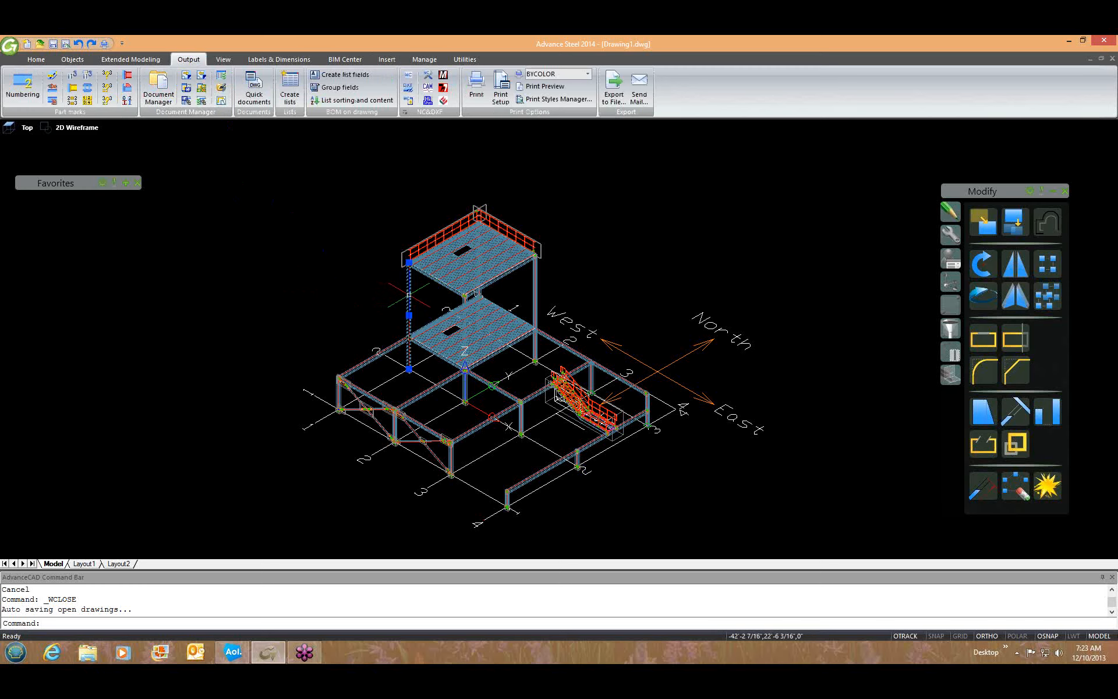
left_click(263, 100)
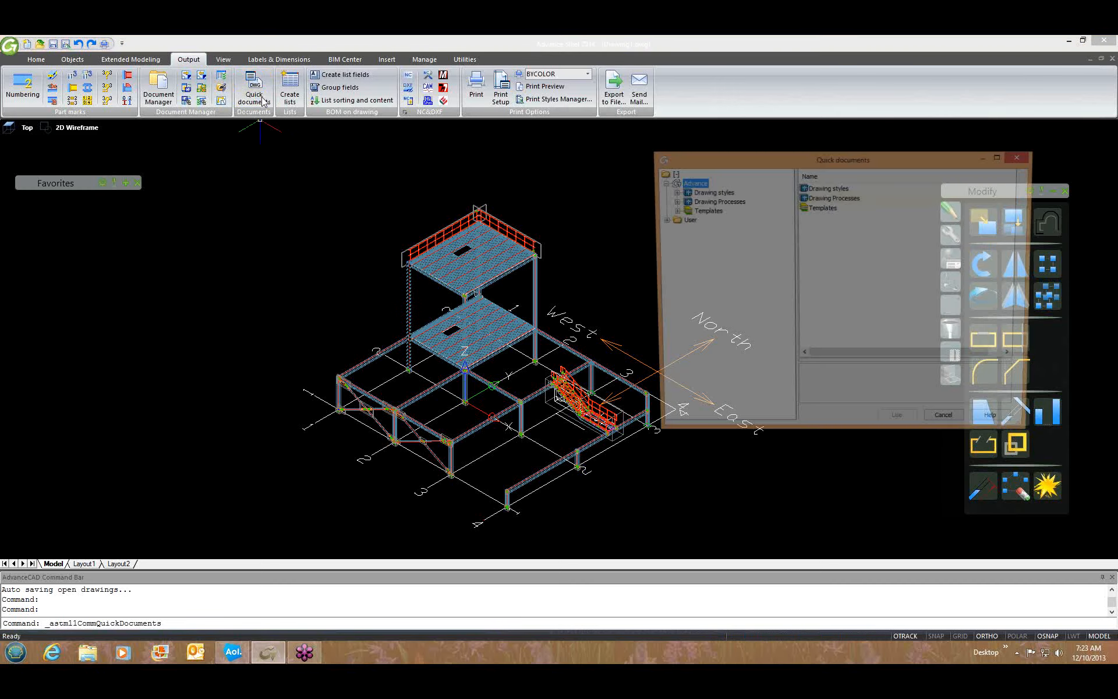
left_click(684, 204)
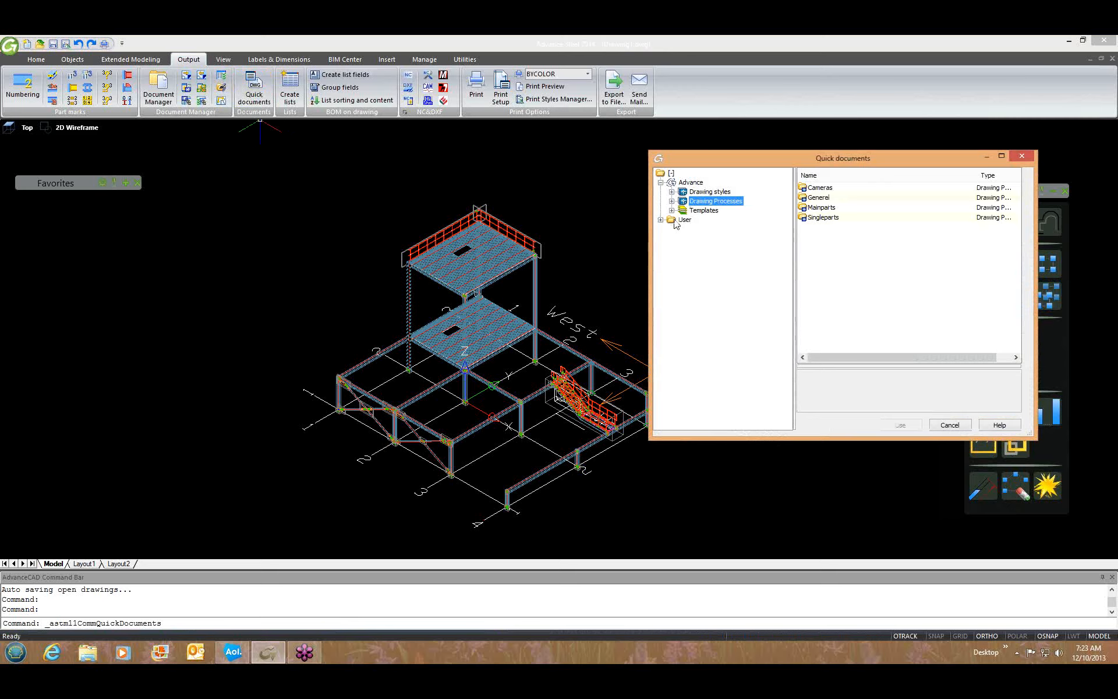
Step: Run the user Mainparts drawing process Selected Mp Each ANSI-C on the selected column, accepting the existing process properties
left_click(683, 221)
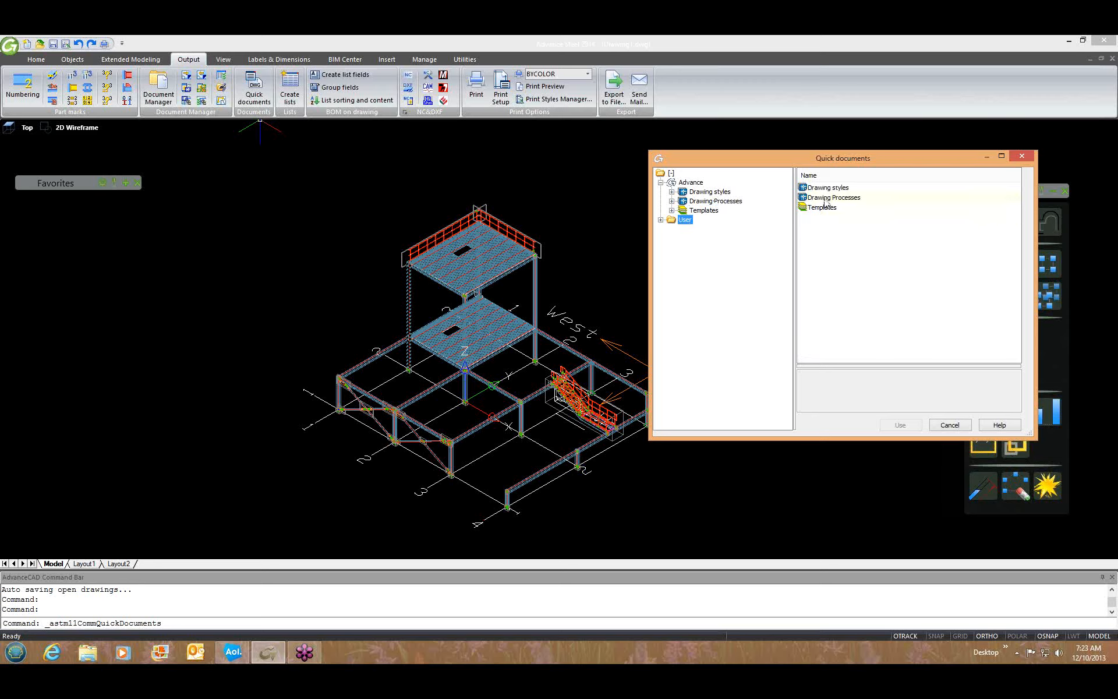
left_click(661, 220)
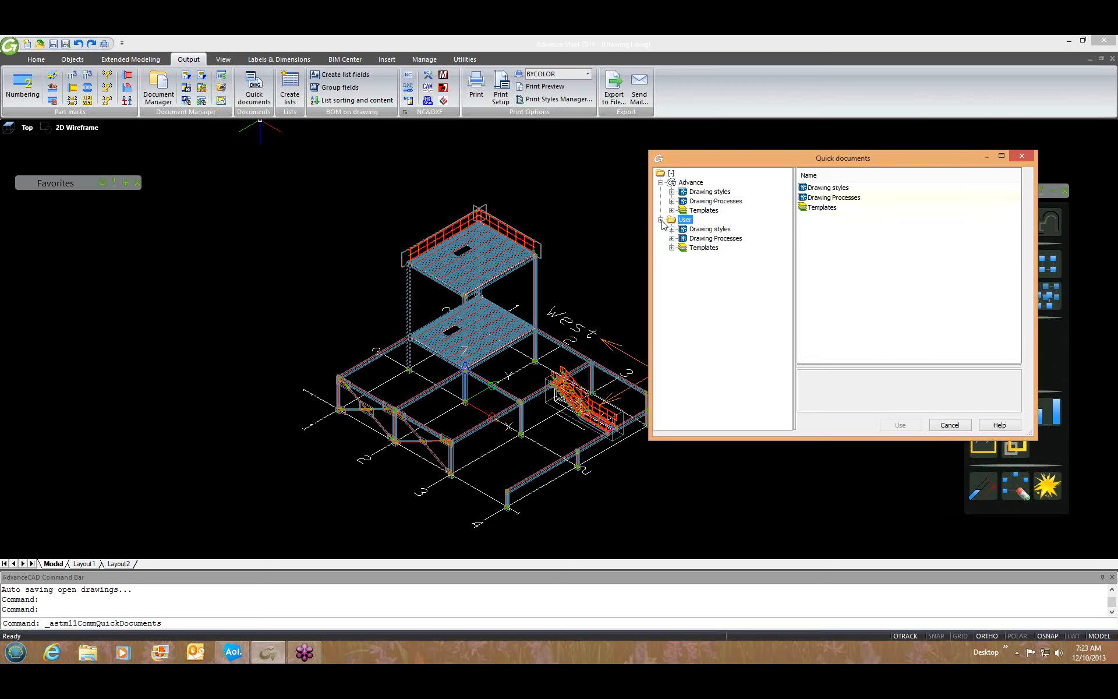
left_click(715, 238)
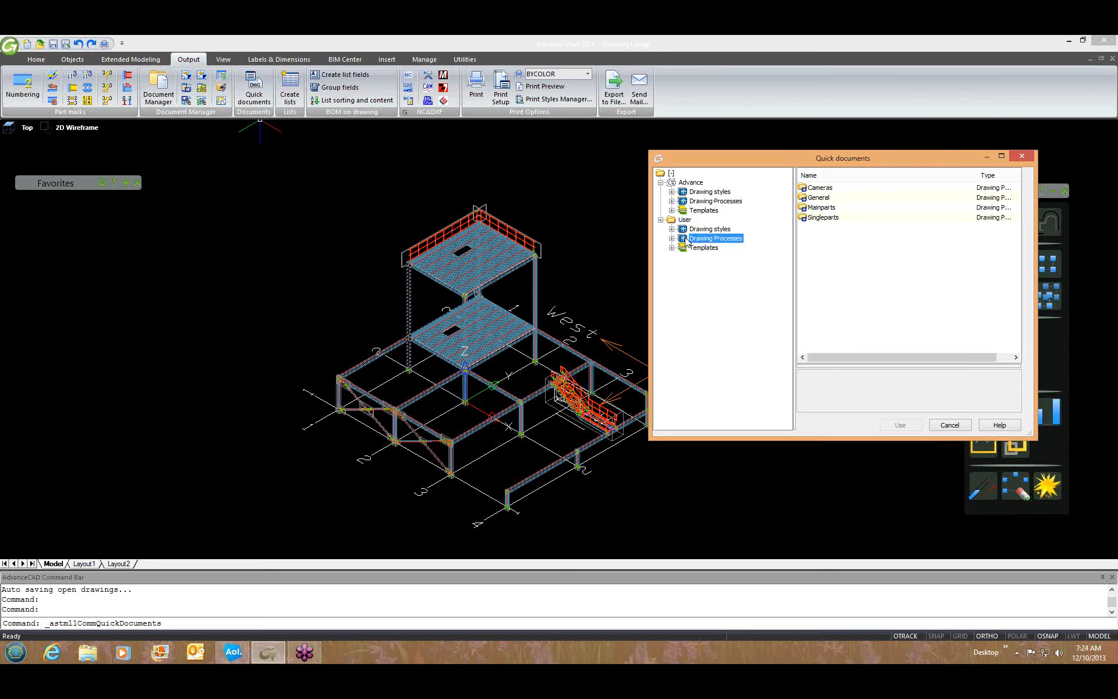
left_click(671, 238)
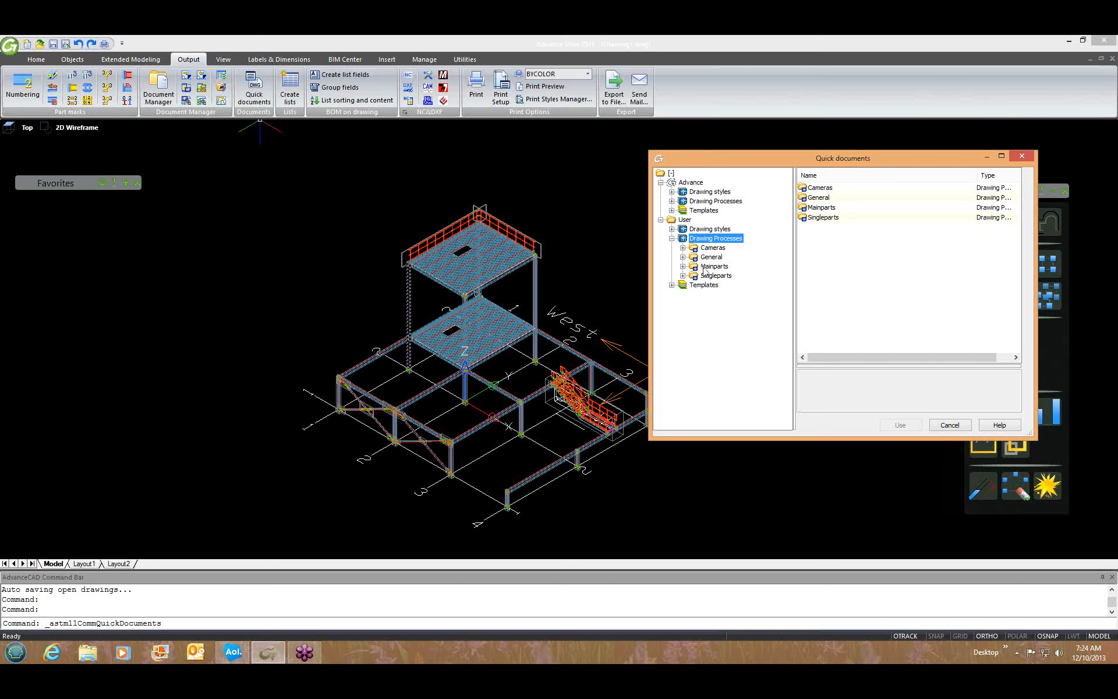
left_click(683, 266)
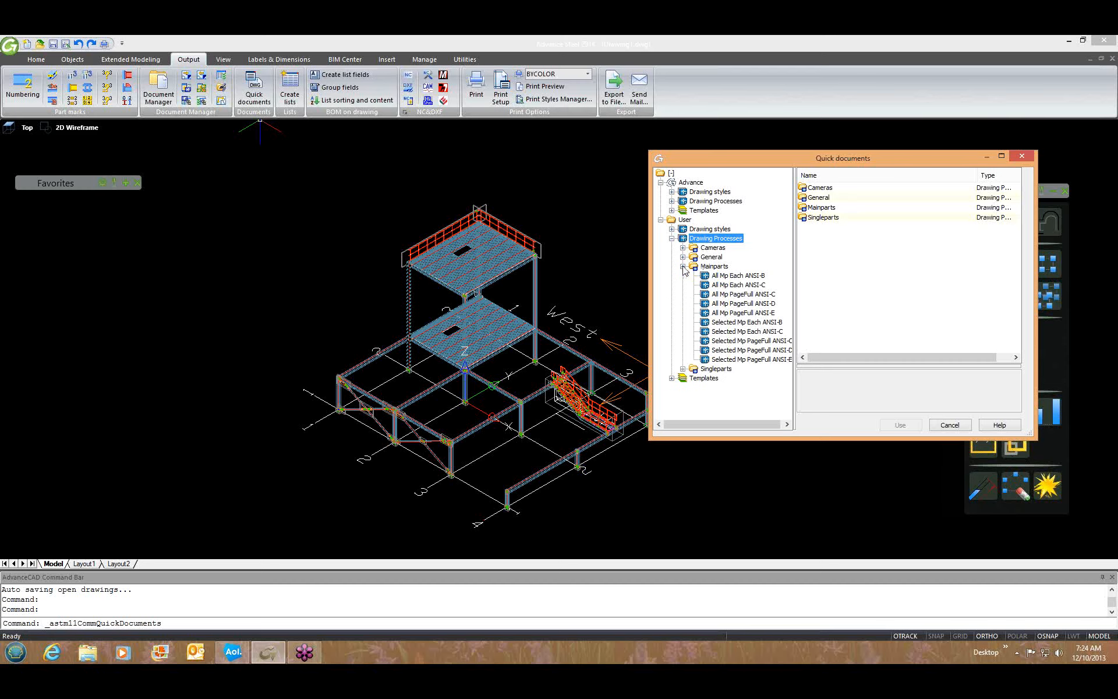
left_click(734, 332)
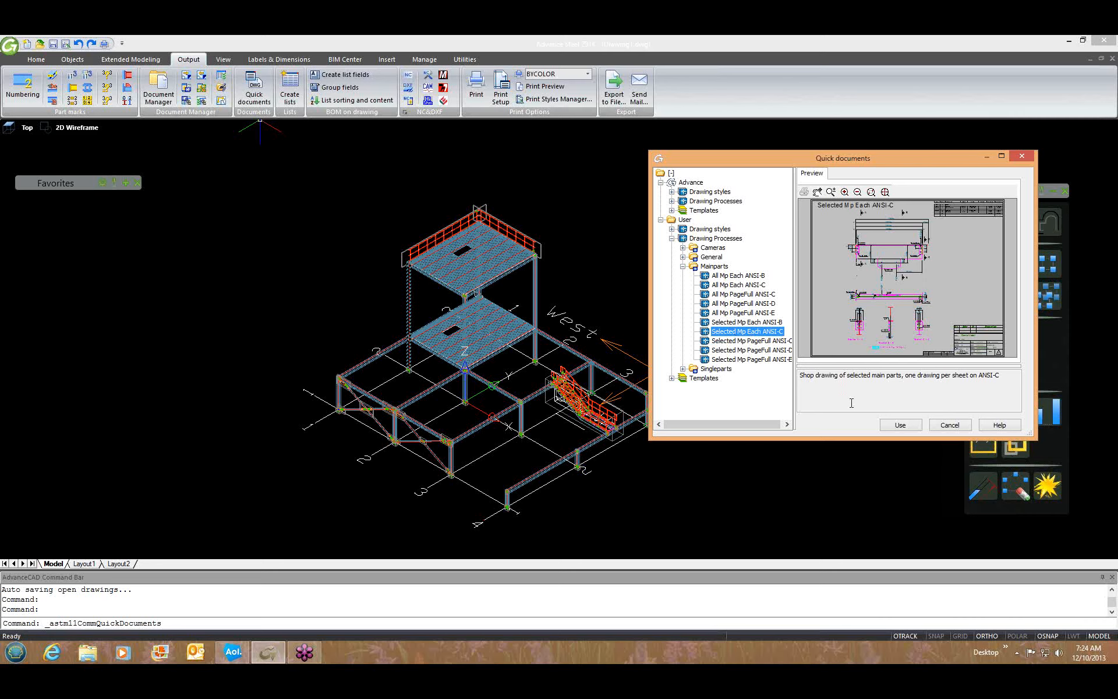
left_click(891, 429)
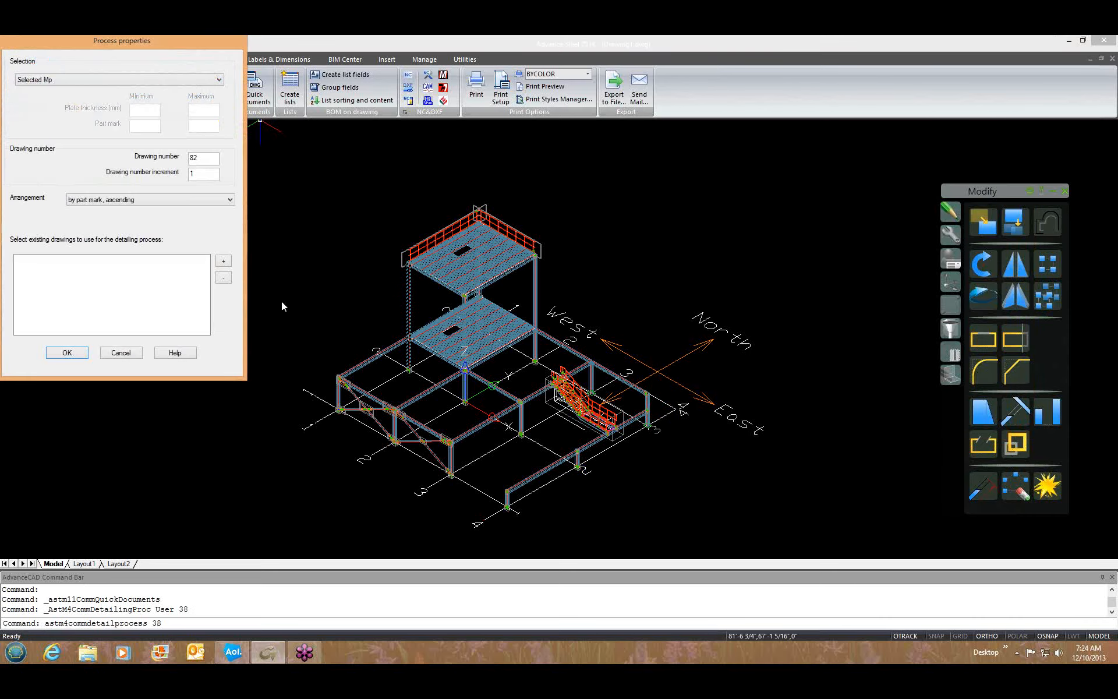
left_click(68, 353)
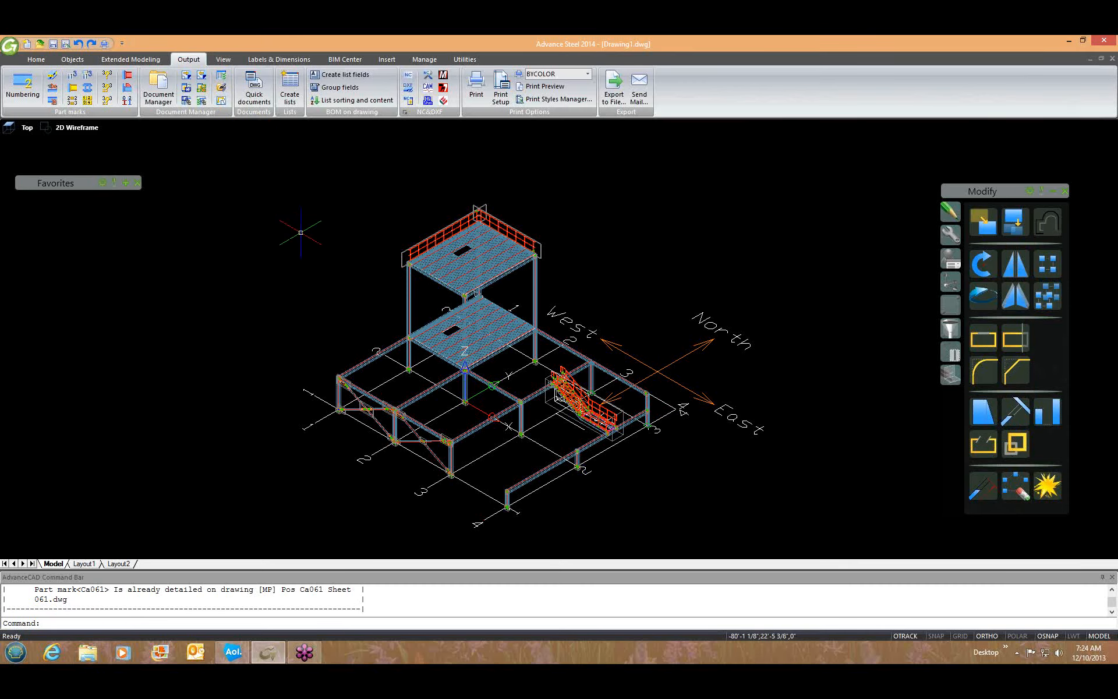
Step: Check the tower column's object commands for its assembly detail, dismiss them and clear the selection
left_click(411, 303)
right_click(412, 303)
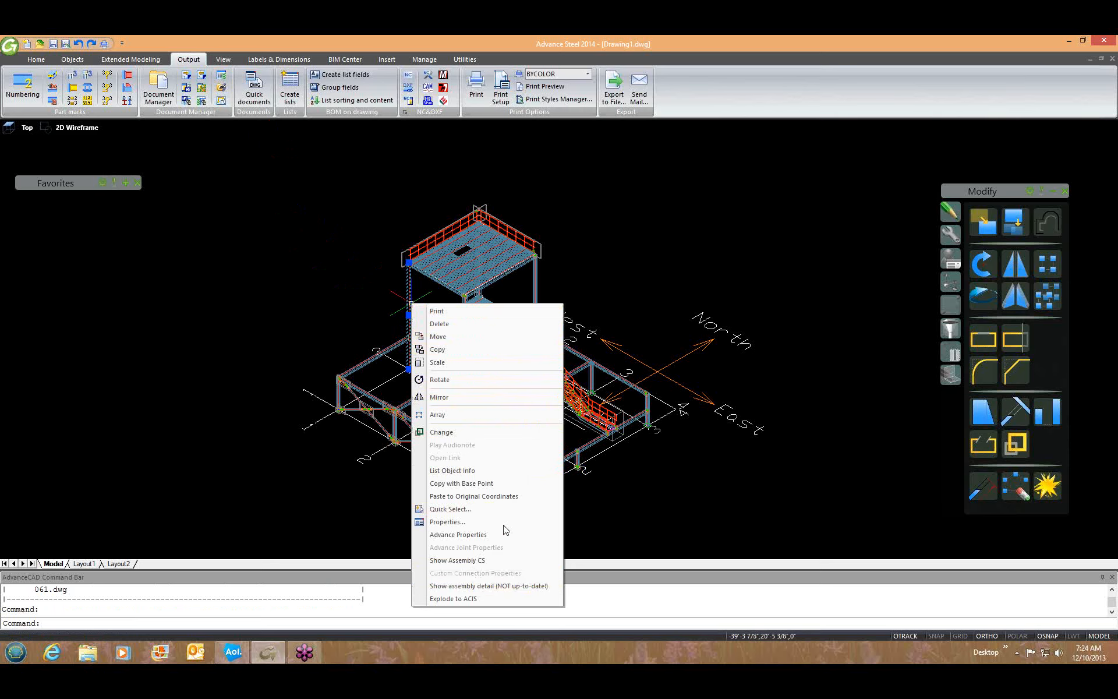
left_click(671, 240)
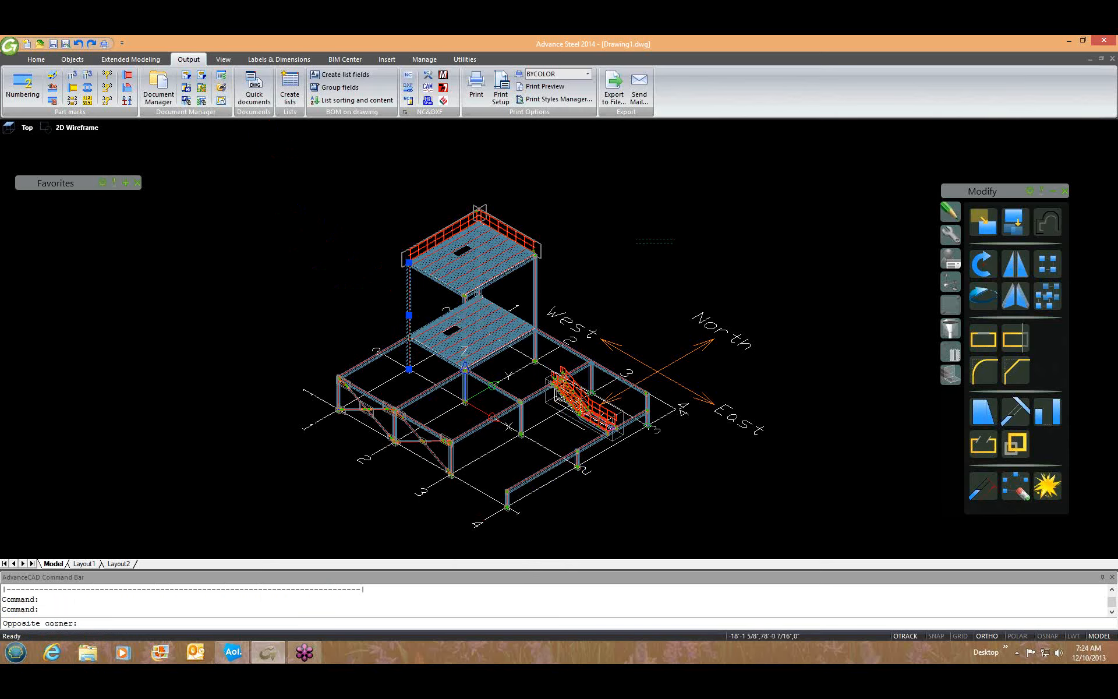
left_click(657, 234)
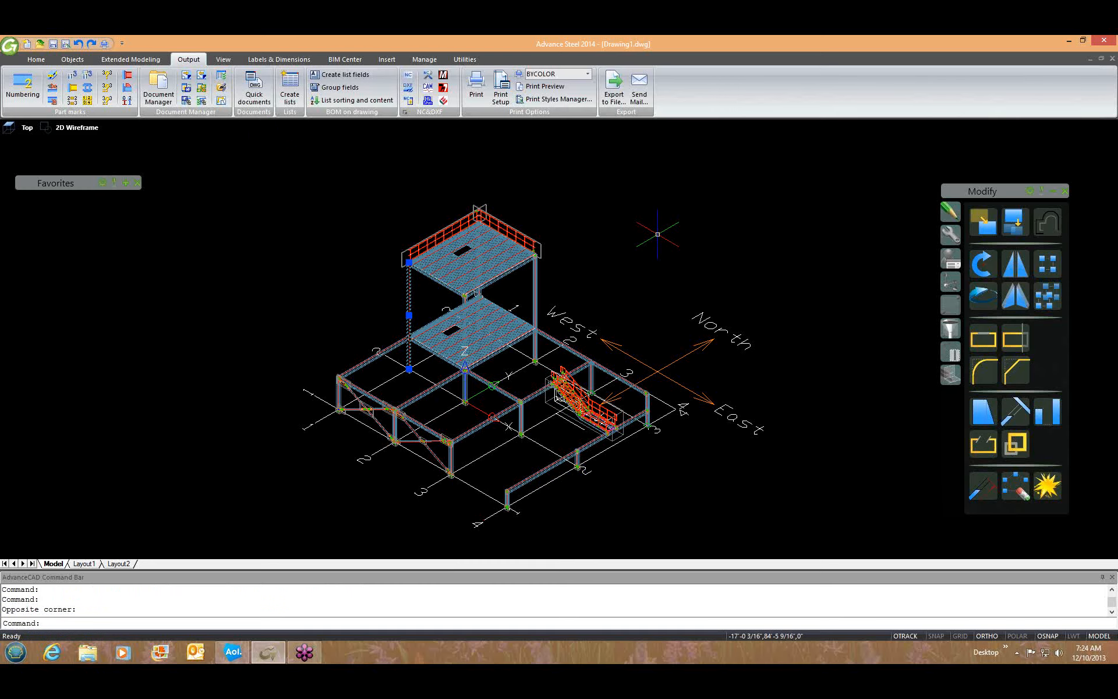
key("Escape")
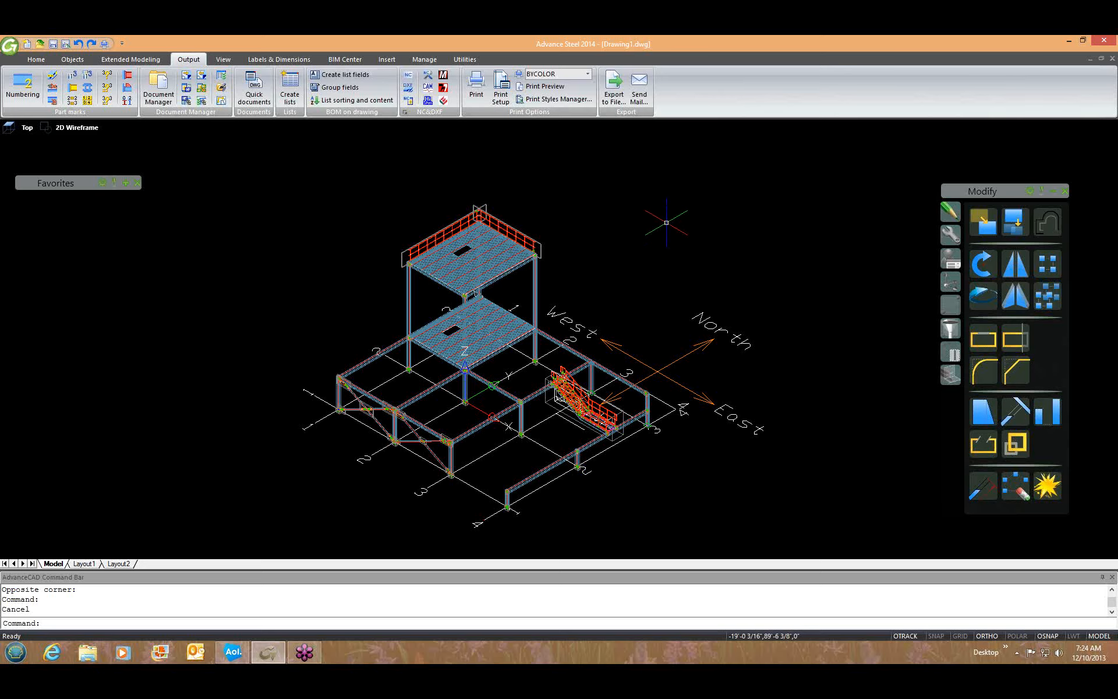
left_click_drag(666, 223, 699, 270)
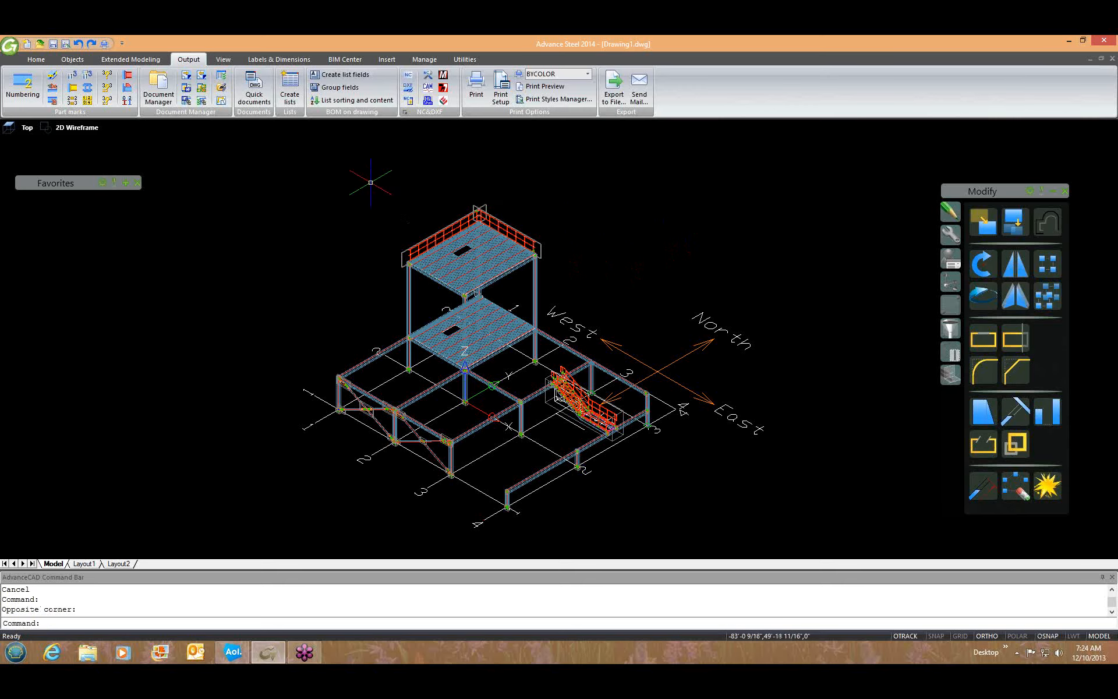
Step: Open the Document Manager and dismiss each script error raised by the document check
left_click(166, 87)
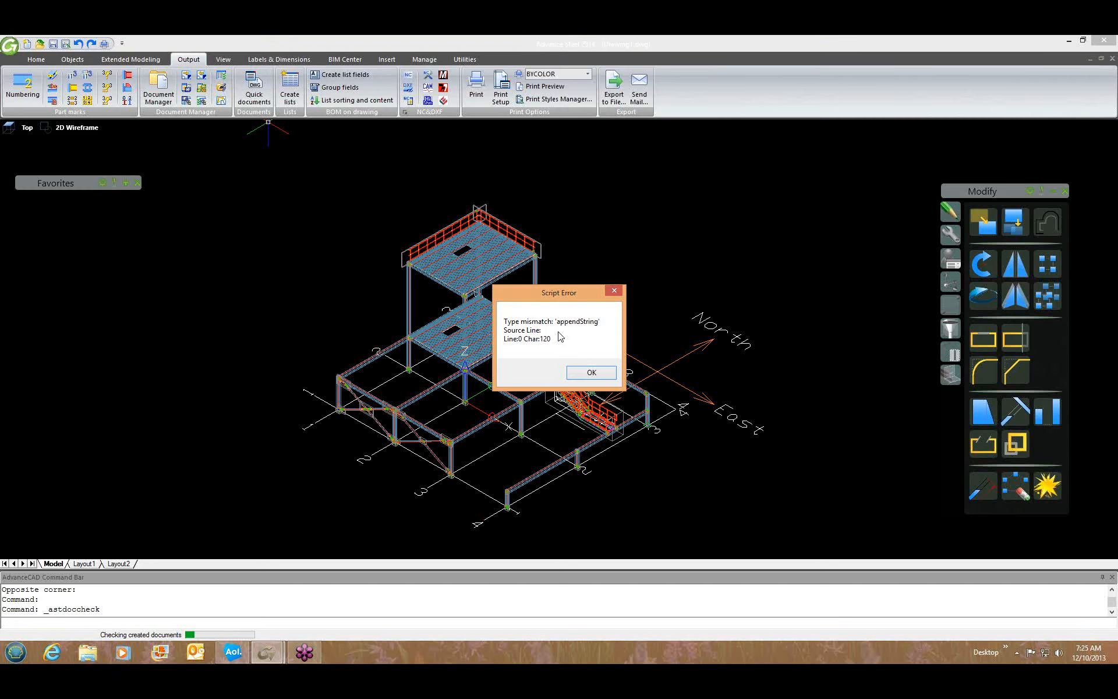
left_click(578, 376)
left_click(591, 373)
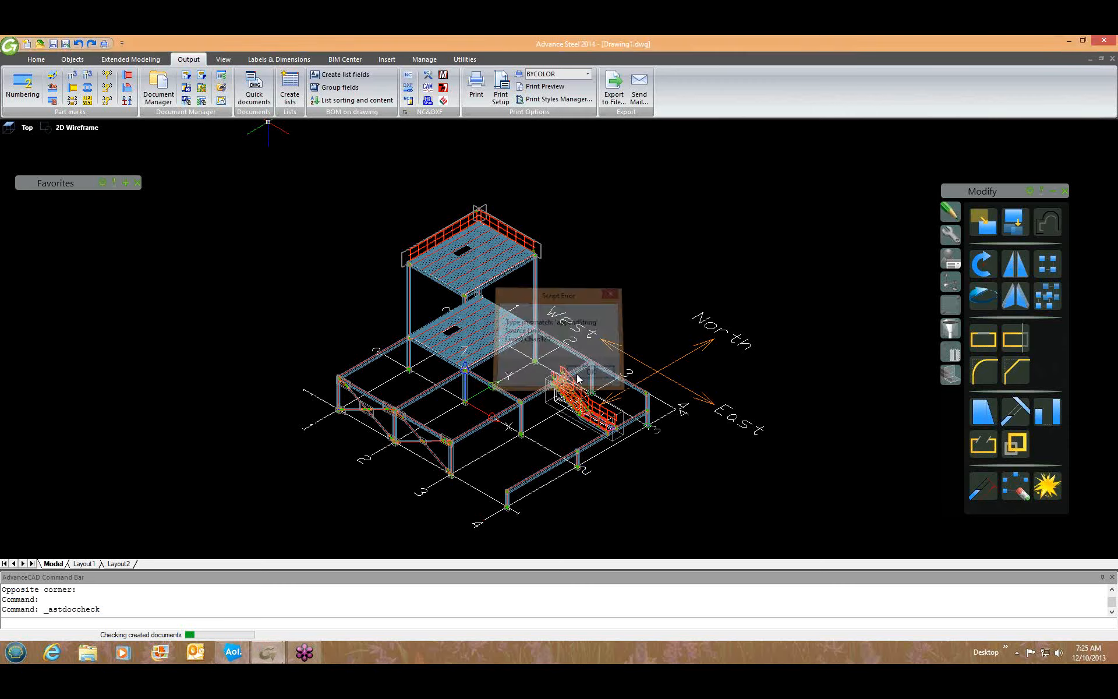
left_click(591, 373)
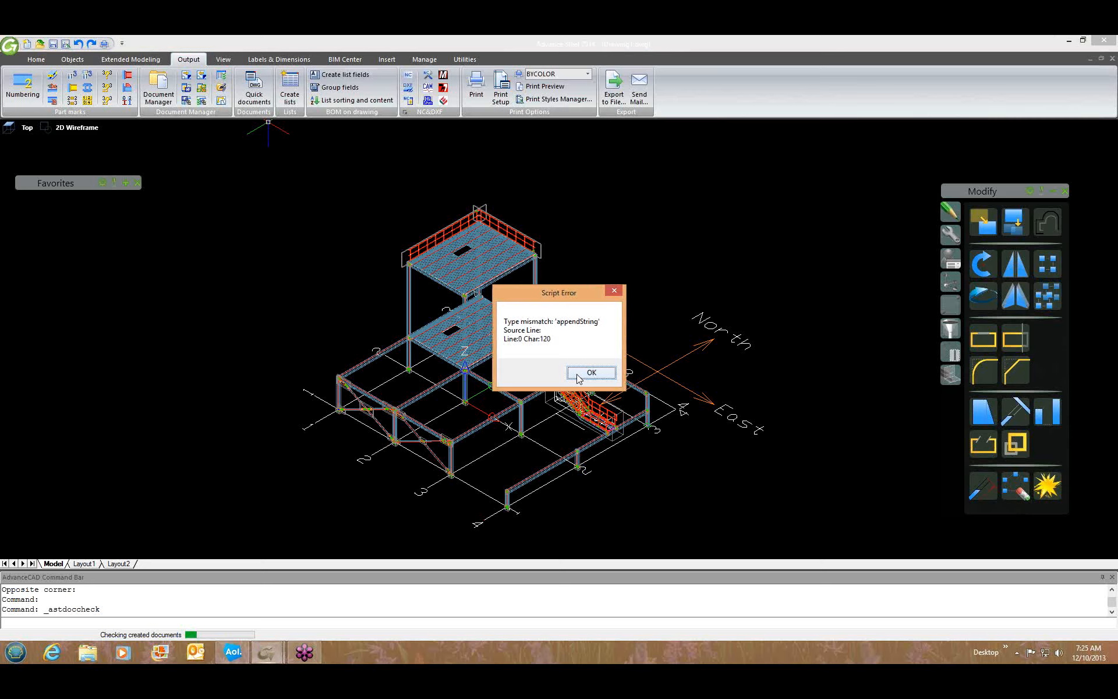
left_click(590, 372)
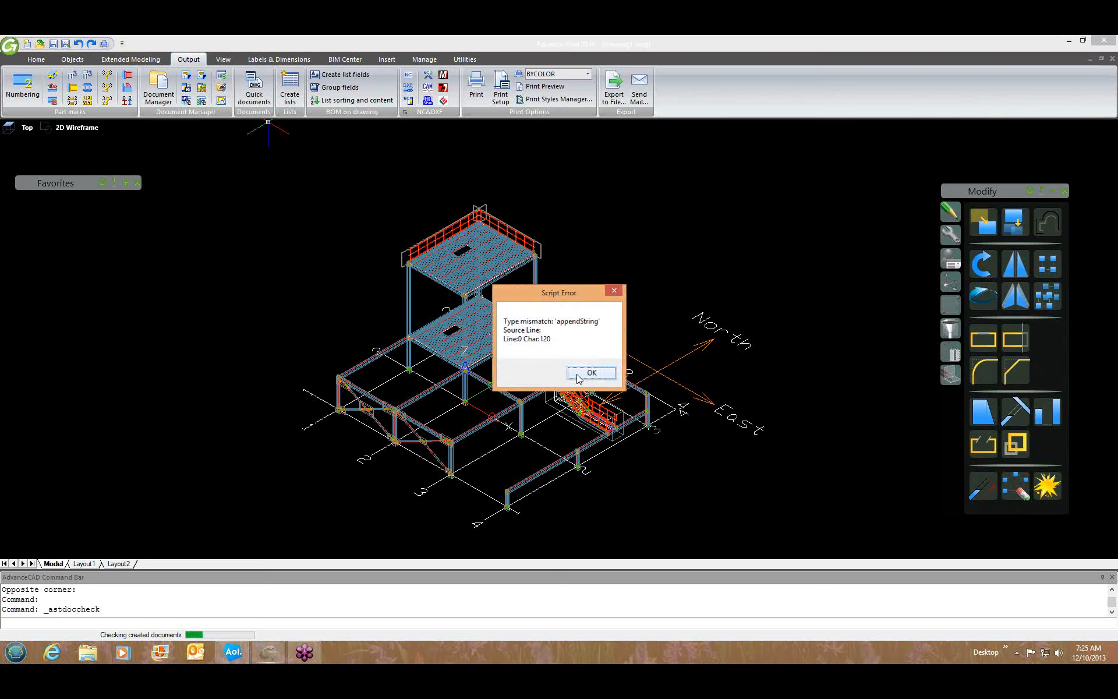
left_click(577, 376)
left_click(579, 378)
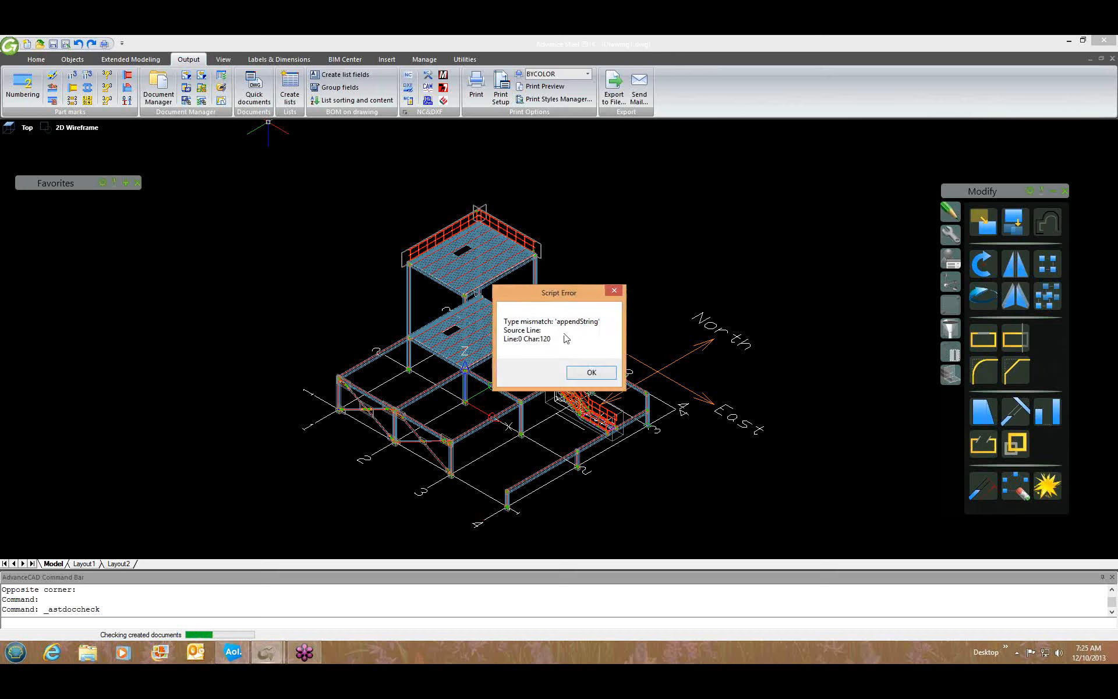
key("Return")
key("Return")
key("Return")
key("Return")
key("Return")
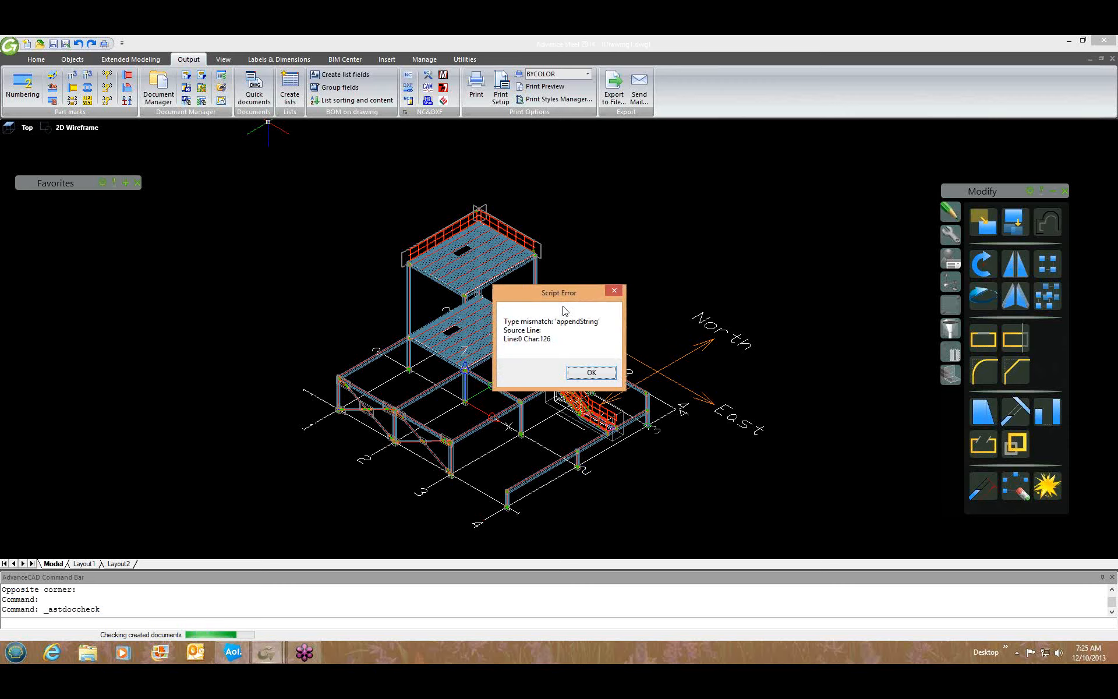
key("Return")
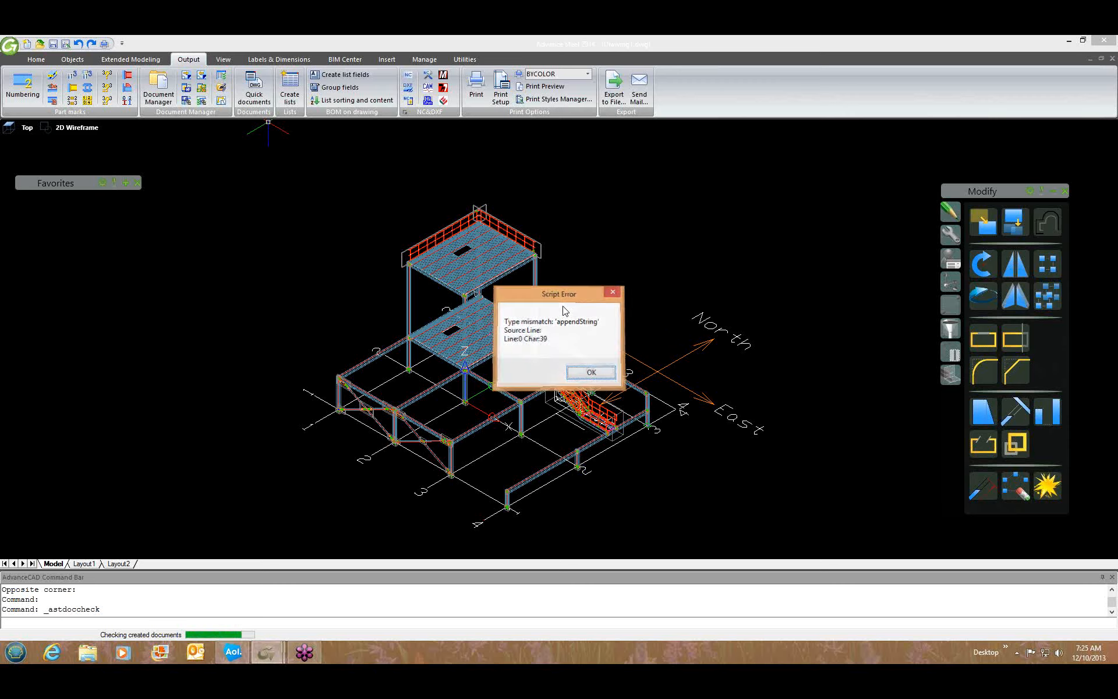
key("Return")
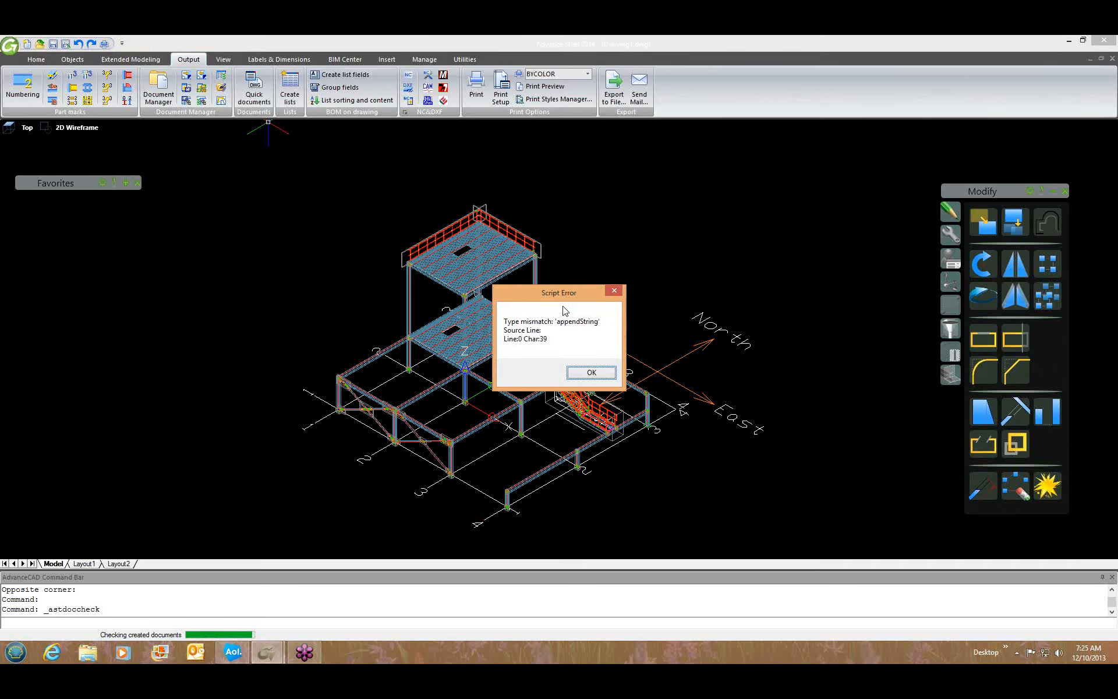
key("Return")
key("Return")
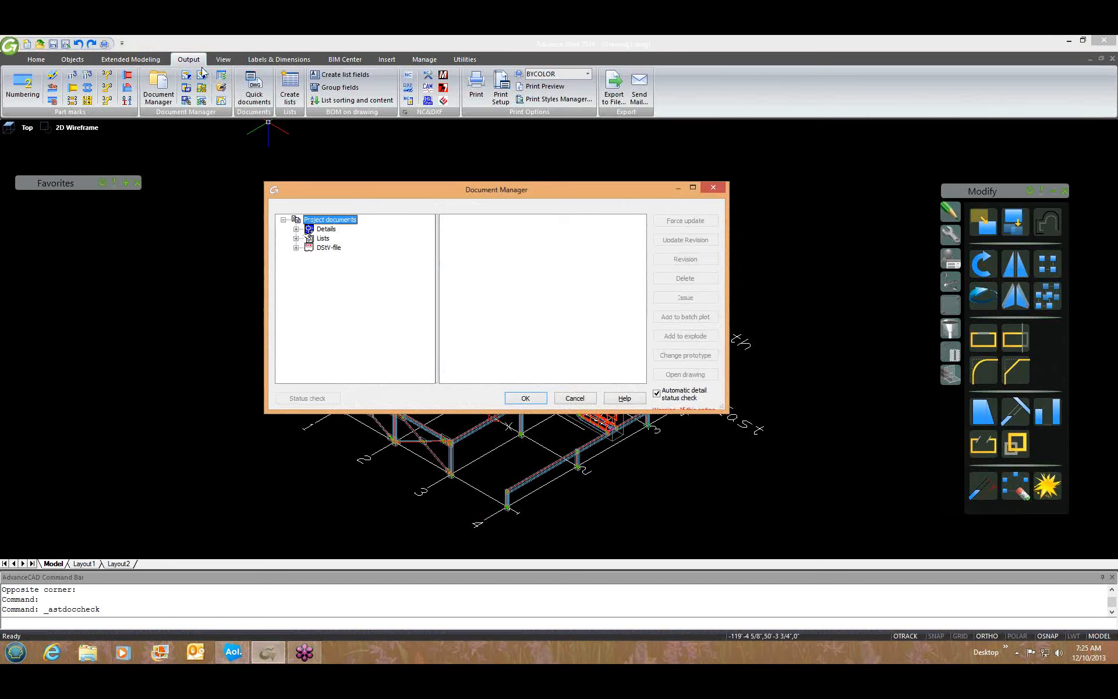
Step: Expand the Details statuses under Project documents and move the Document Manager clear of the model
left_click(296, 229)
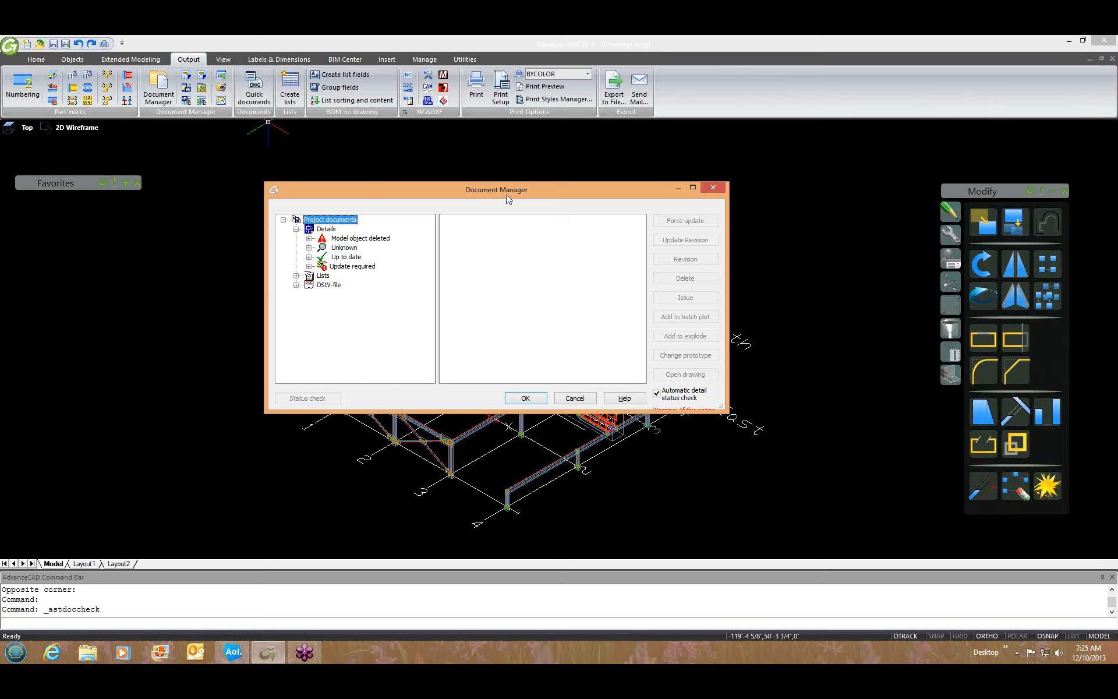
mouse_move(521, 200)
left_mouse_down()
mouse_move(699, 210)
mouse_move(917, 247)
left_mouse_up()
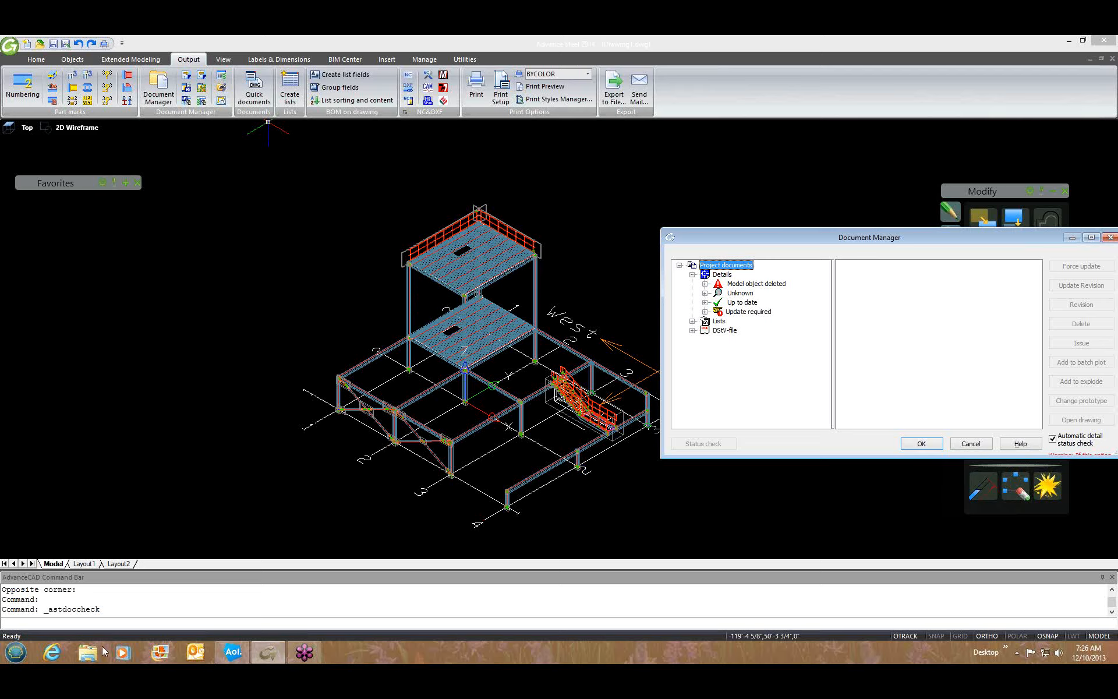
Step: Switch to the desktop and move the Drawing1.mdb and Drawing1.ldb files to the Recycle Bin
right_click(462, 662)
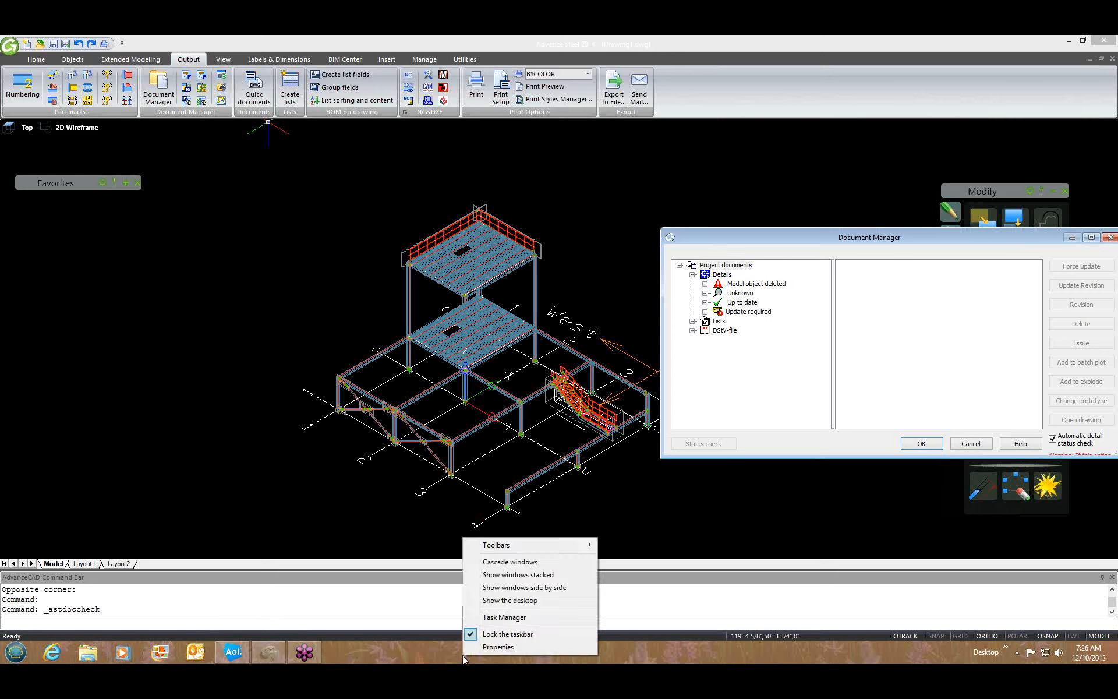
left_click(505, 601)
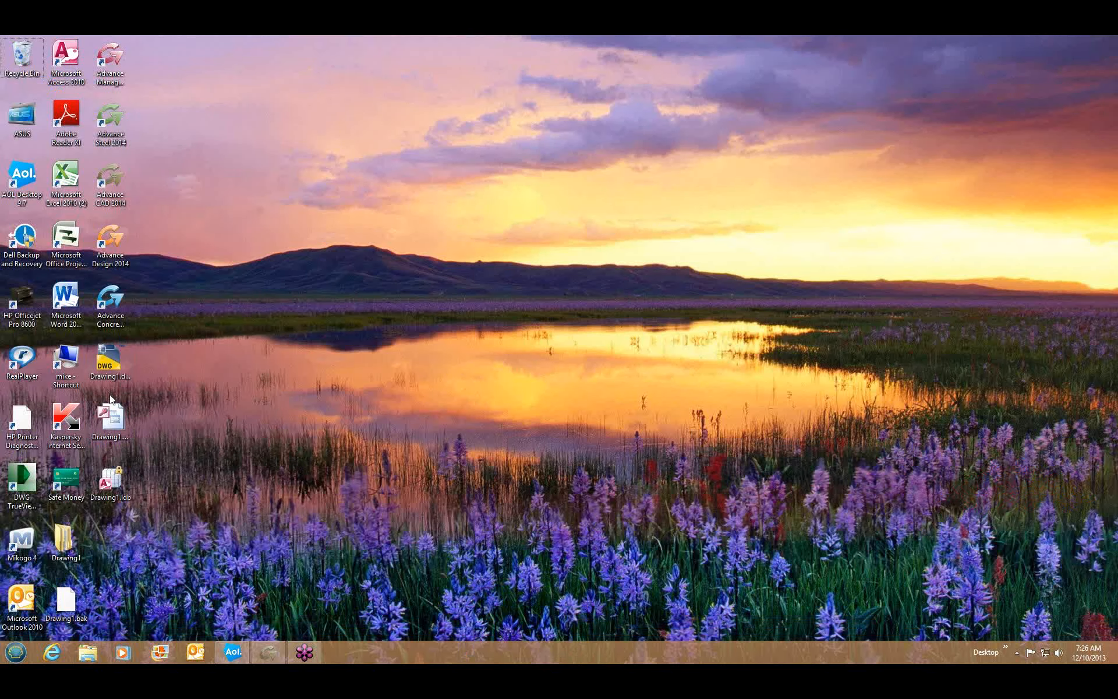
left_click_drag(148, 504, 105, 422)
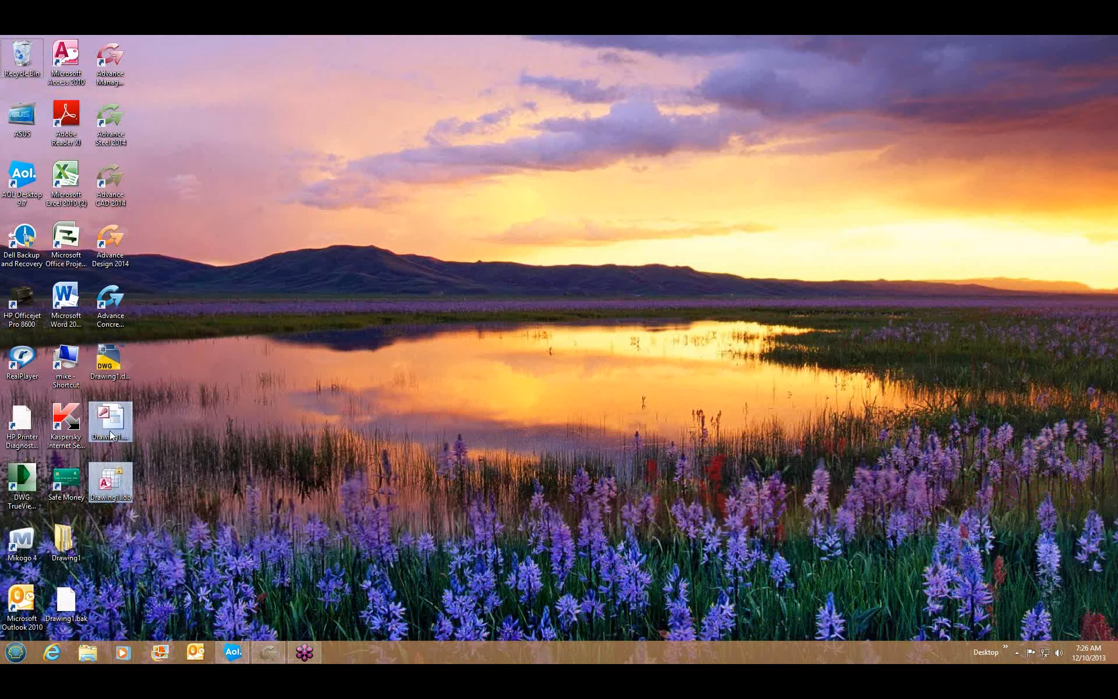
key("Delete")
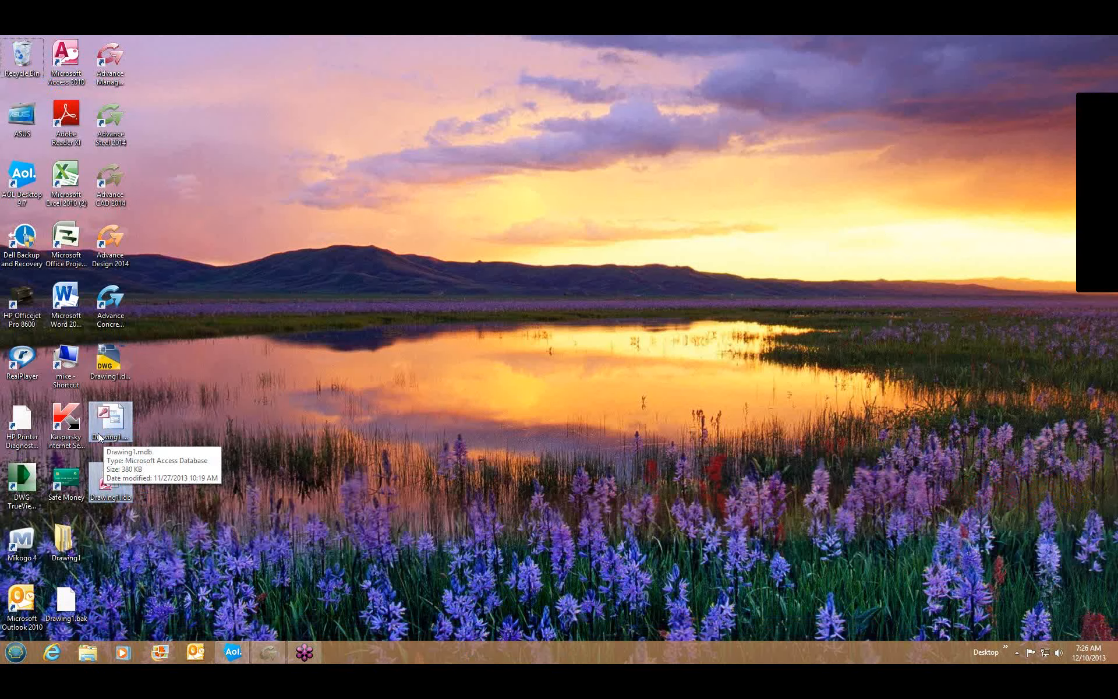
left_click(606, 352)
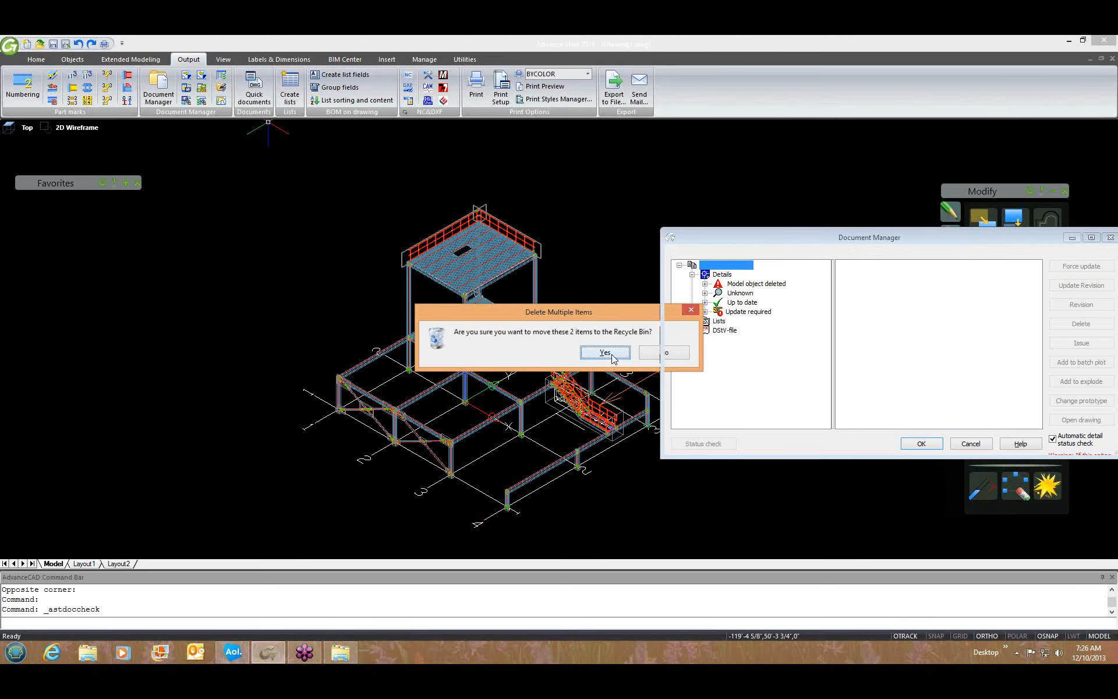
Step: Close the Document Manager, return to the desktop and place Drawing1.dwg and the Drawing1 folder side by side in an empty area
left_click(1111, 239)
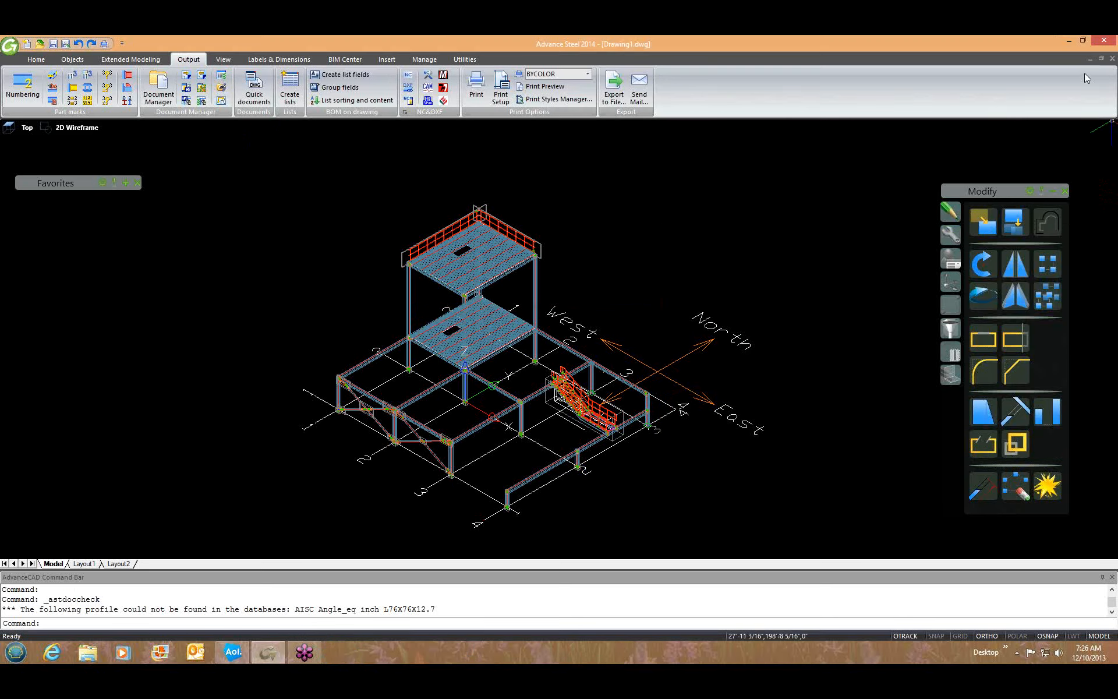
left_click(1068, 43)
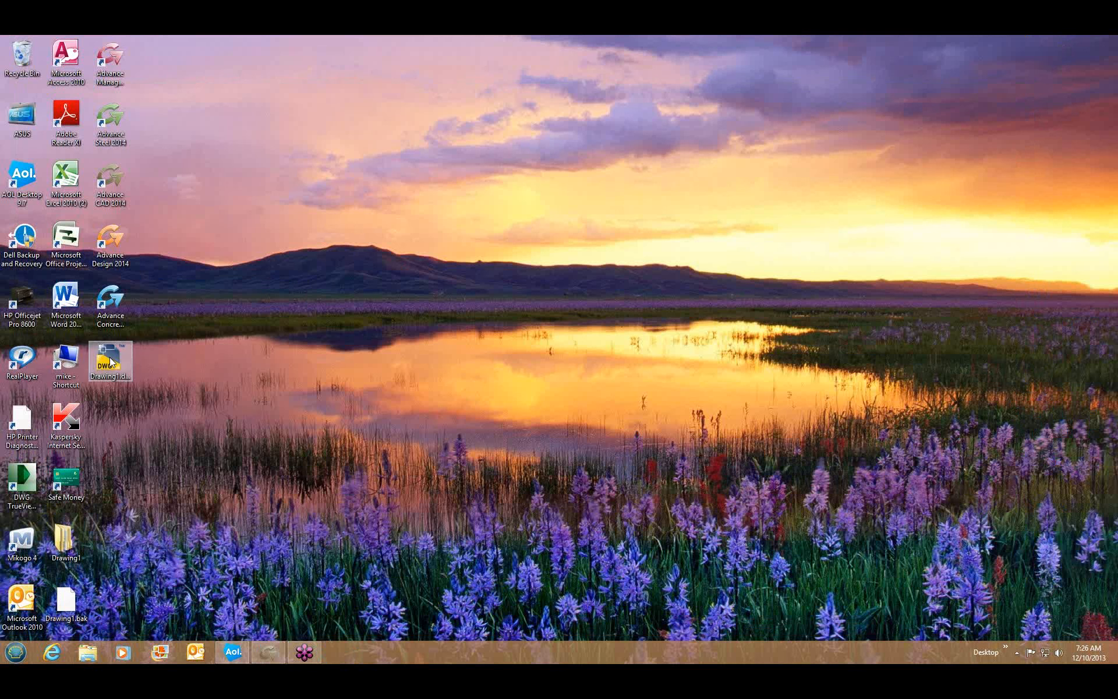
left_click_drag(114, 358, 396, 343)
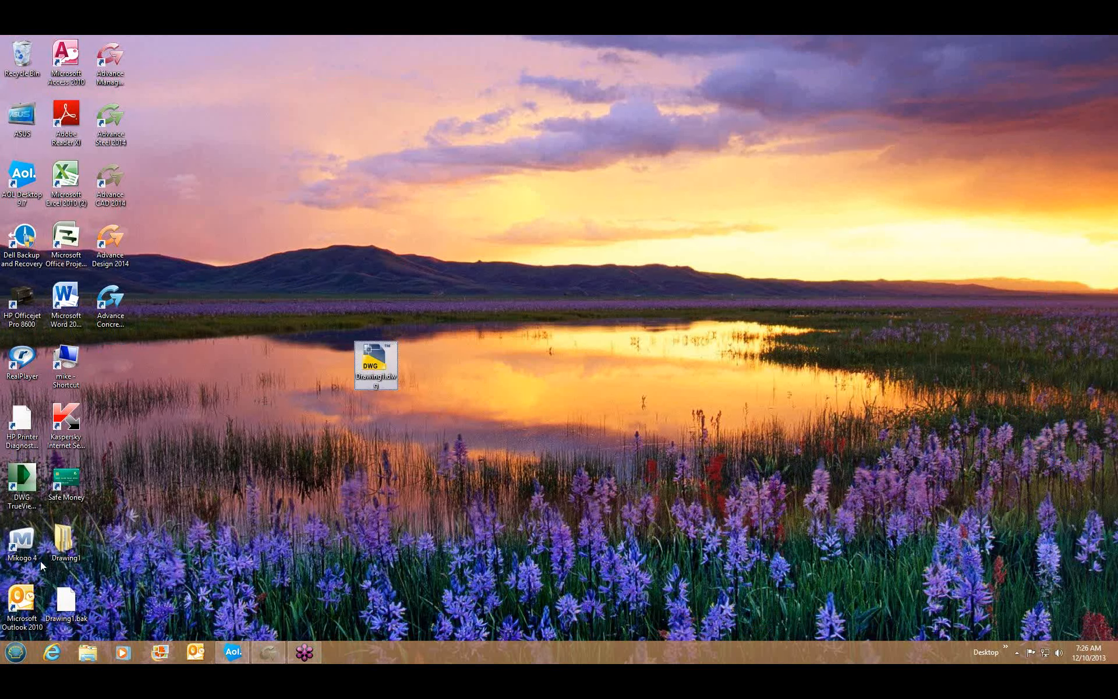
left_click_drag(66, 541, 427, 357)
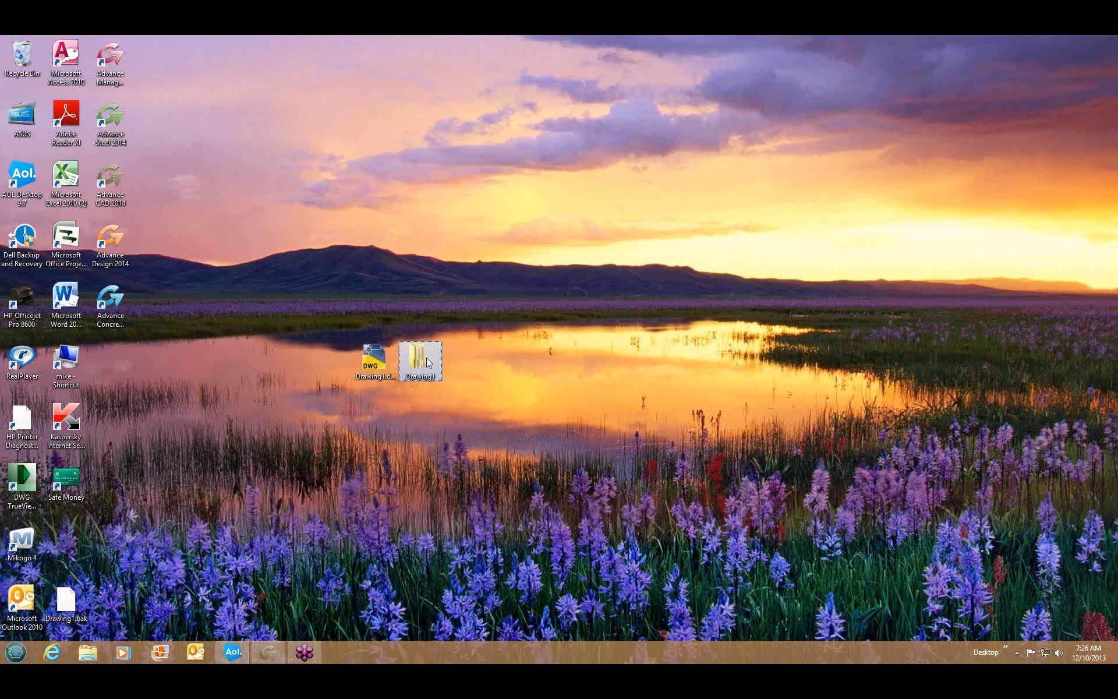
left_click(401, 385)
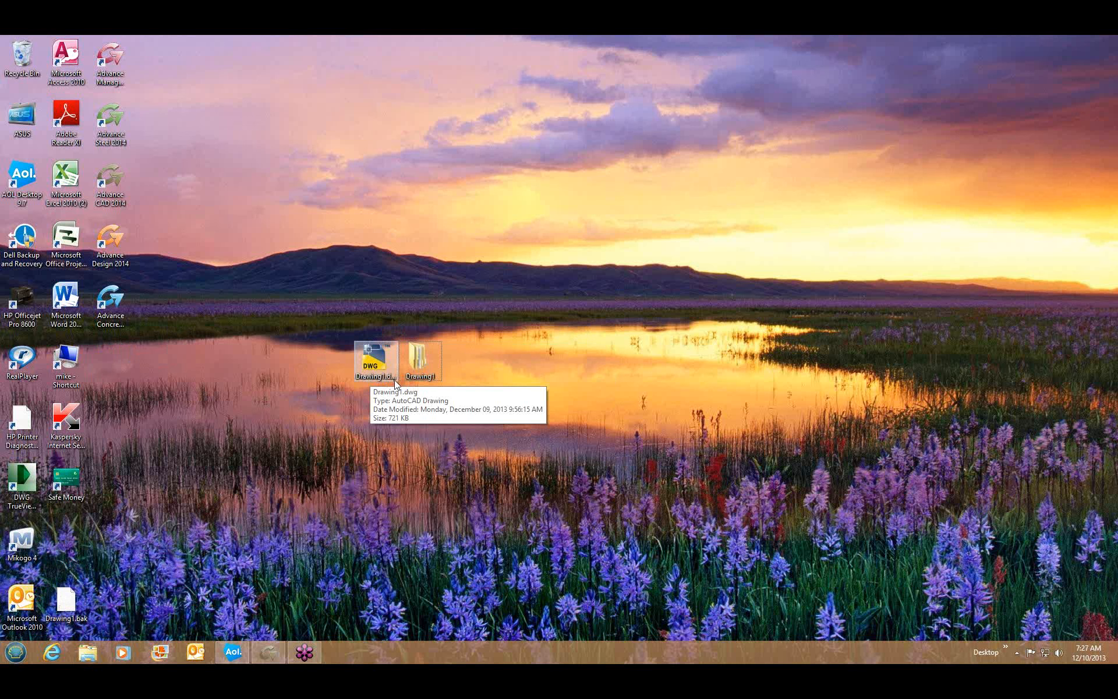
left_click(427, 370)
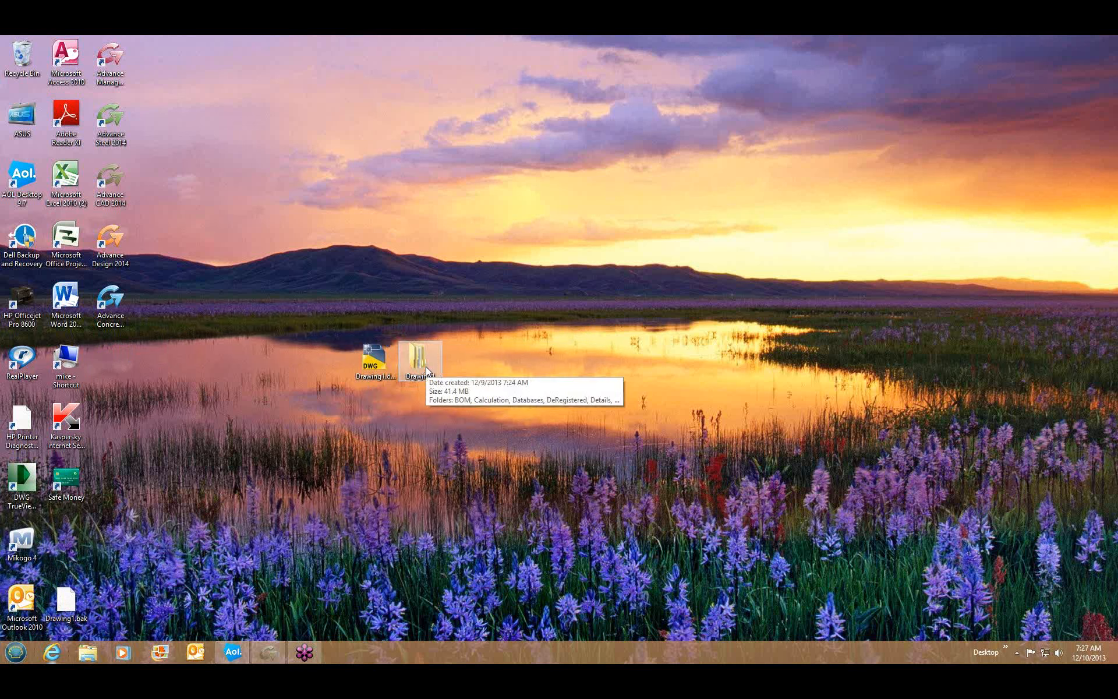
left_click(356, 367)
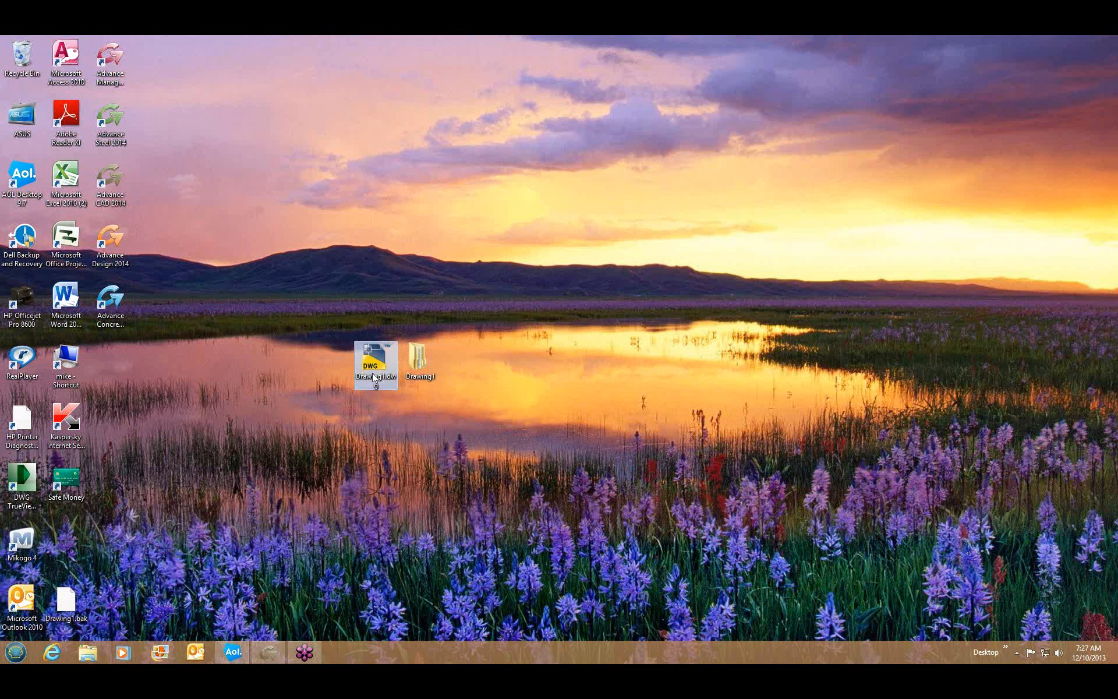
left_click(499, 354)
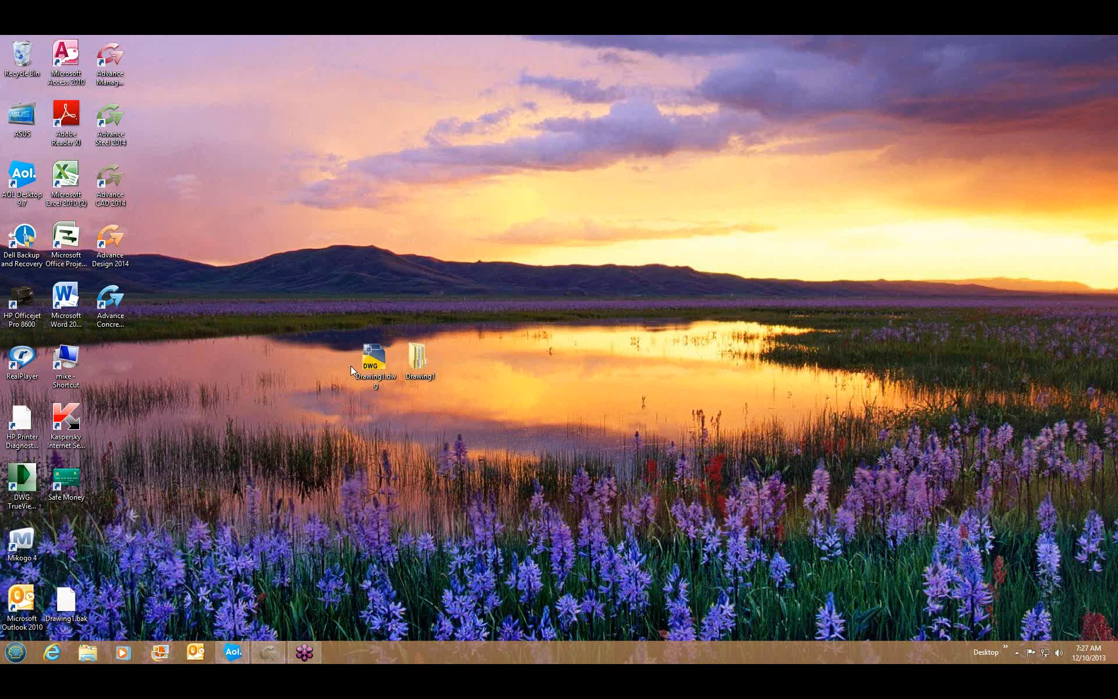
mouse_move(415, 357)
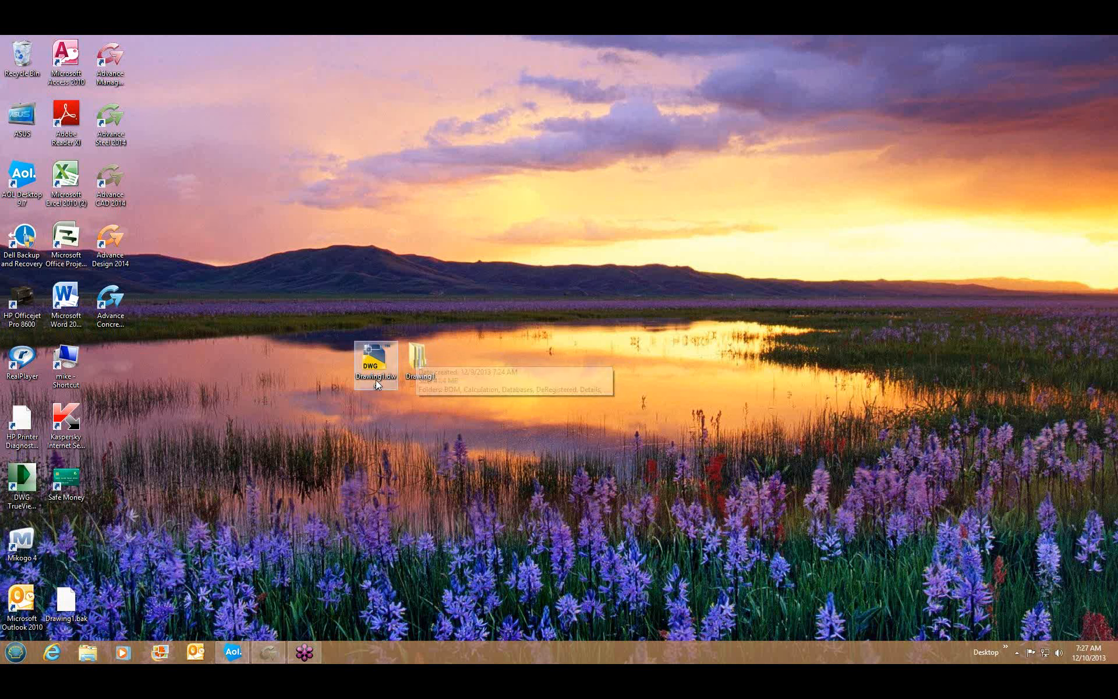
mouse_move(373, 380)
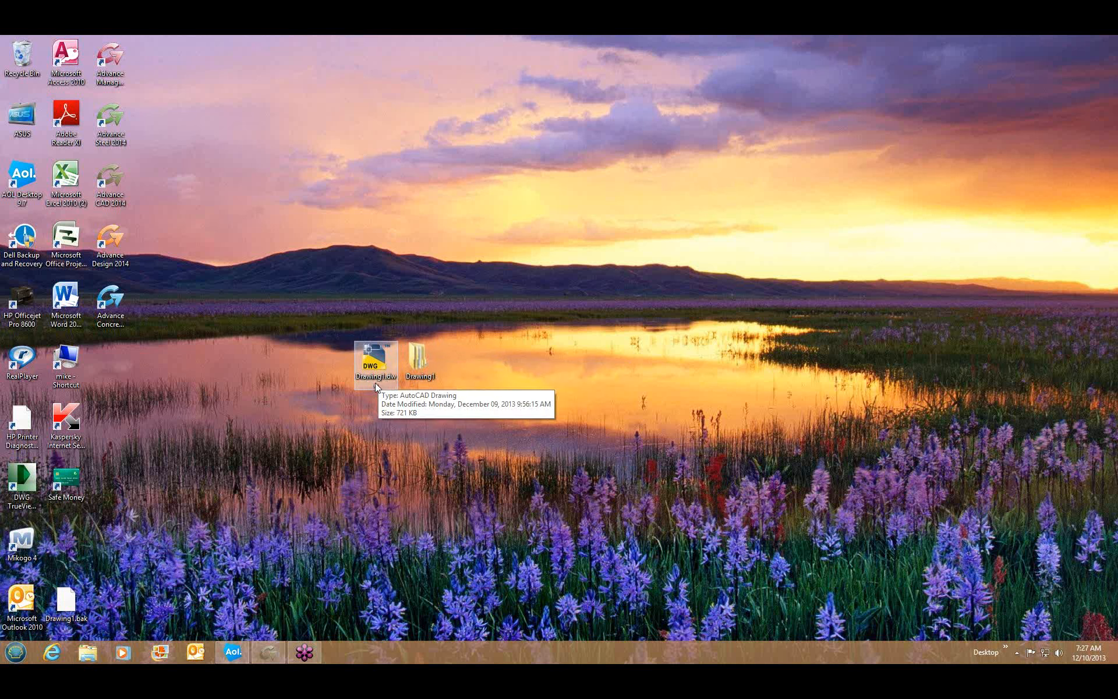
Step: Look through the drawing files in the Details subfolder of the Drawing1 folder, close the window and return to the Advance Steel model
double_click(419, 364)
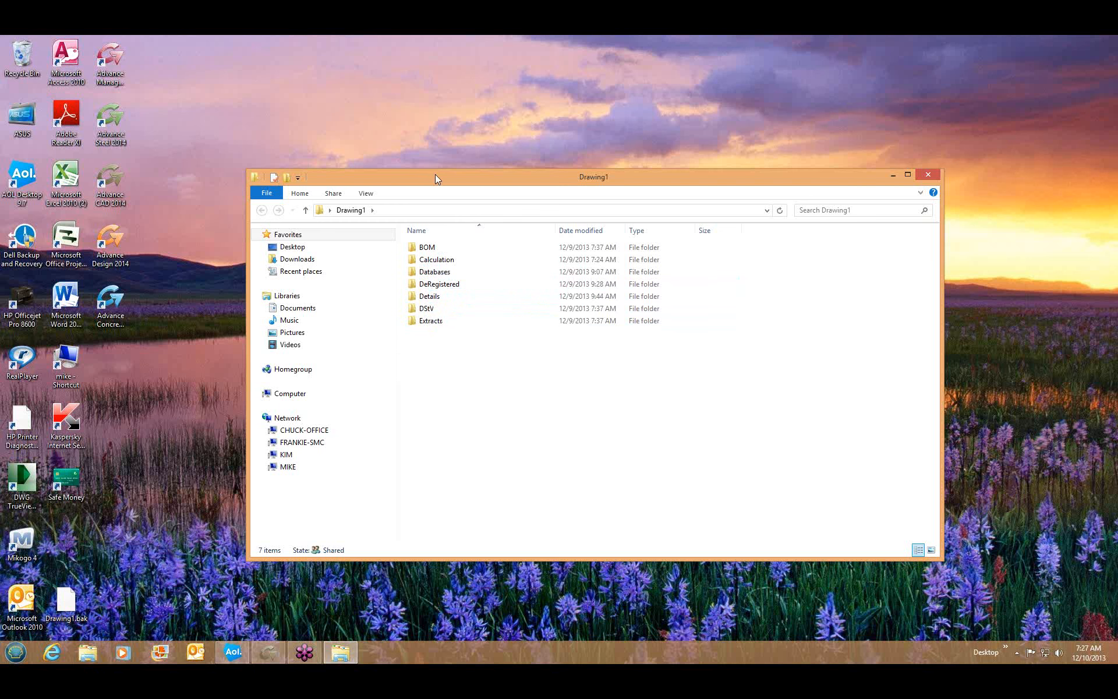
left_click_drag(435, 173, 566, 175)
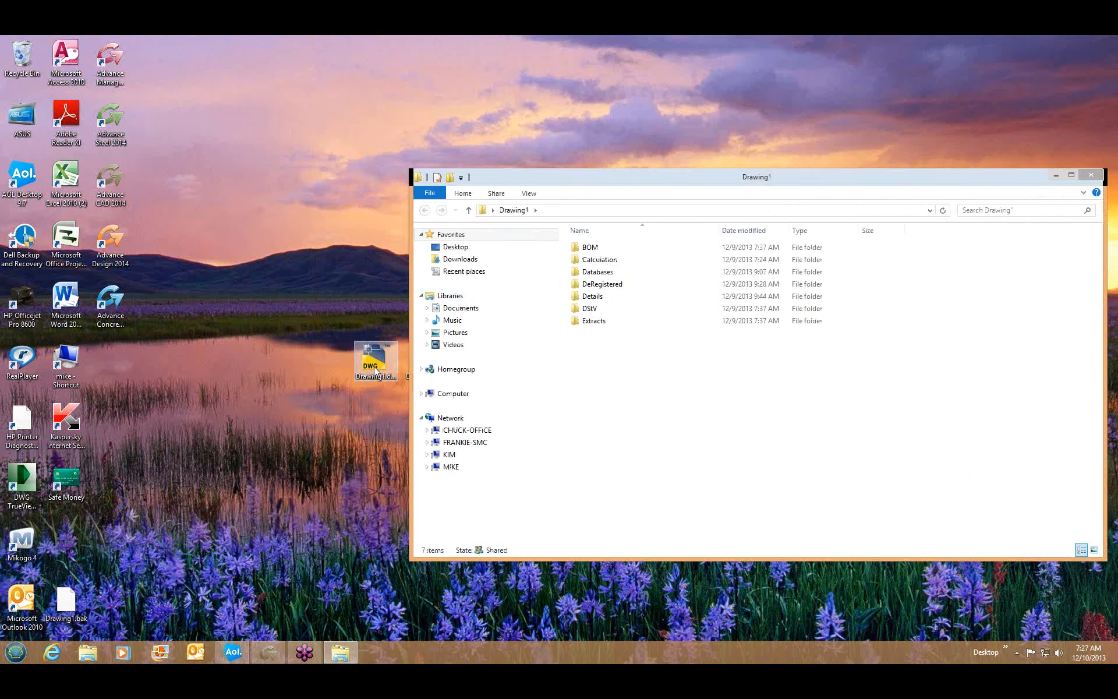
left_click(621, 321)
left_click(609, 300)
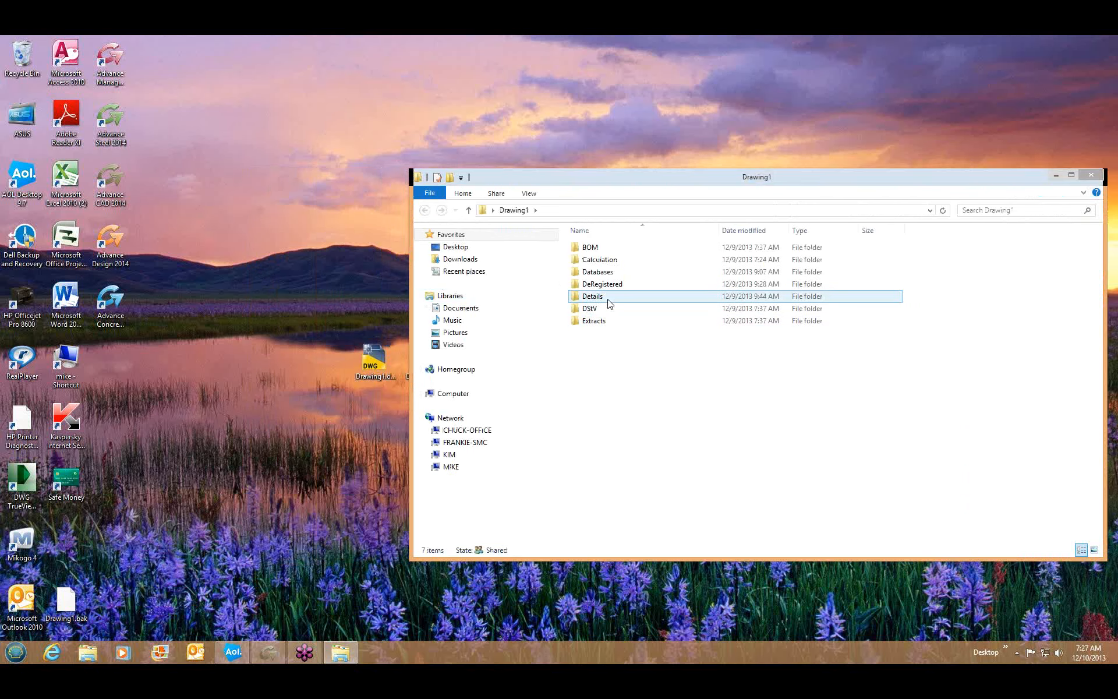
double_click(609, 301)
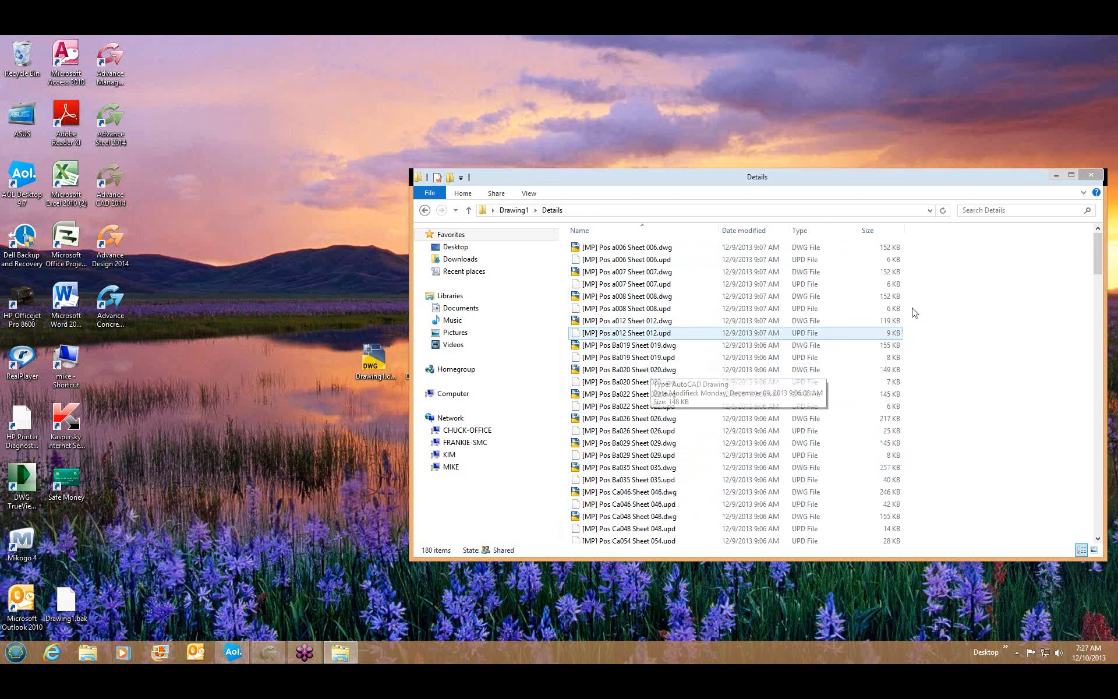
left_click_drag(1099, 252, 1097, 358)
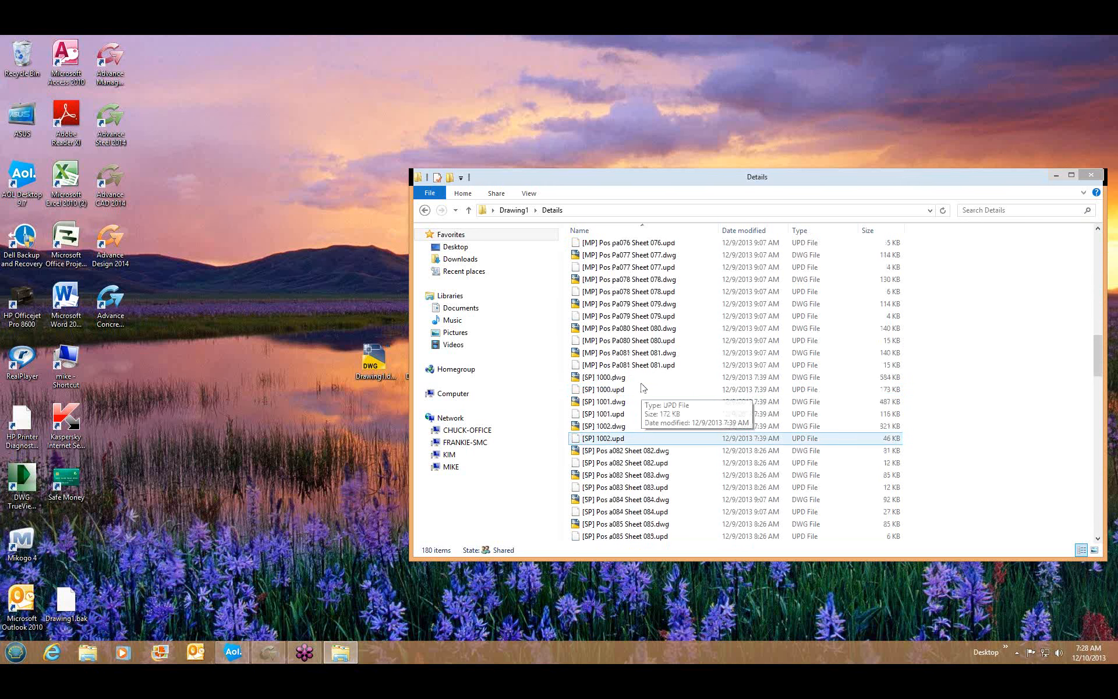
left_click(1091, 178)
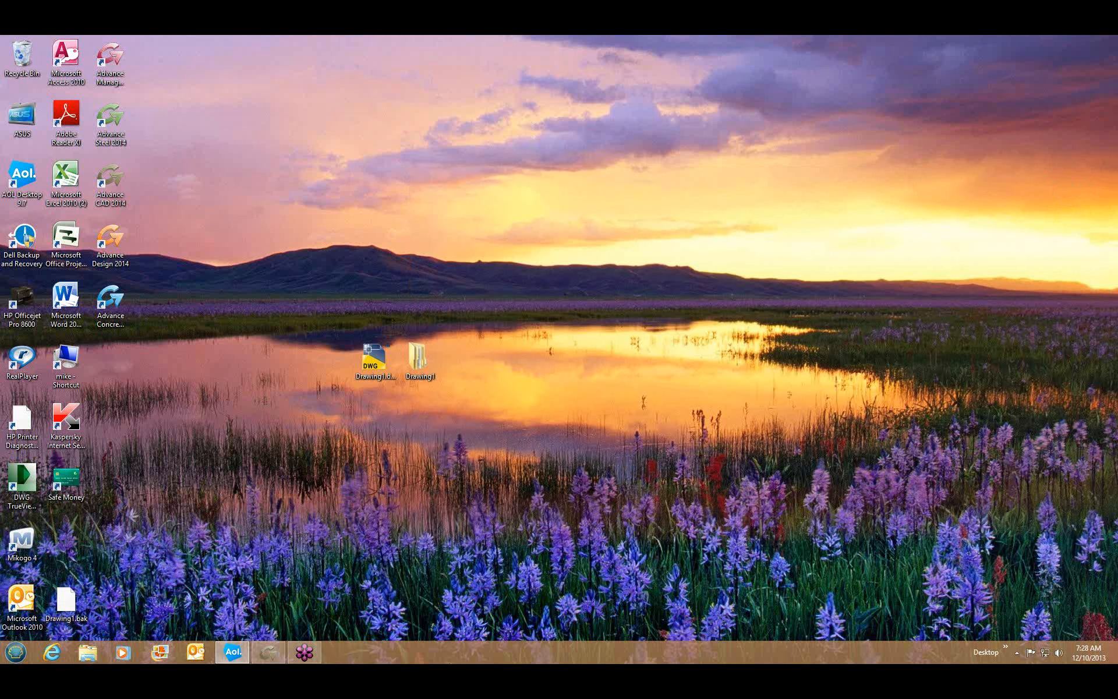
left_click(268, 657)
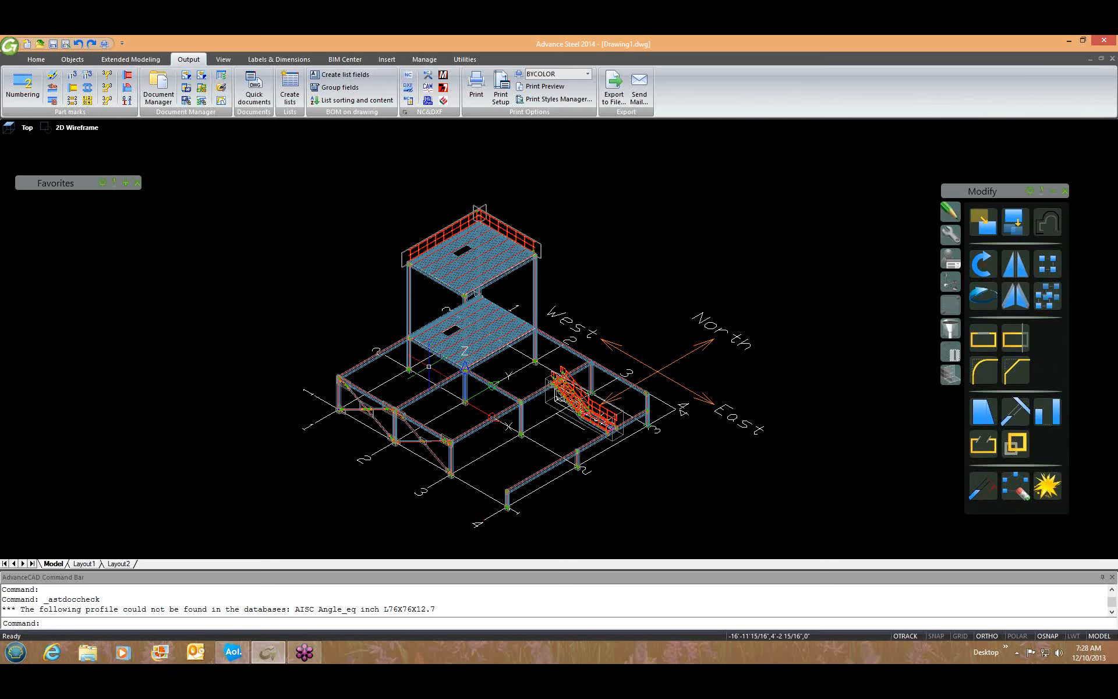
left_click(409, 299)
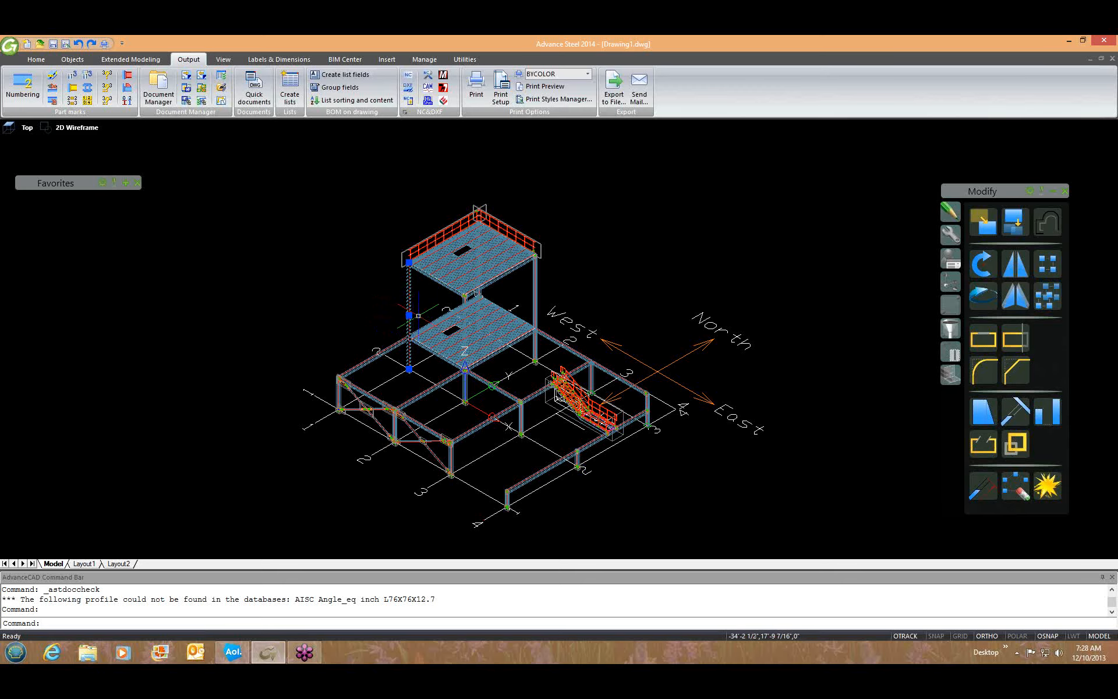
left_click(257, 94)
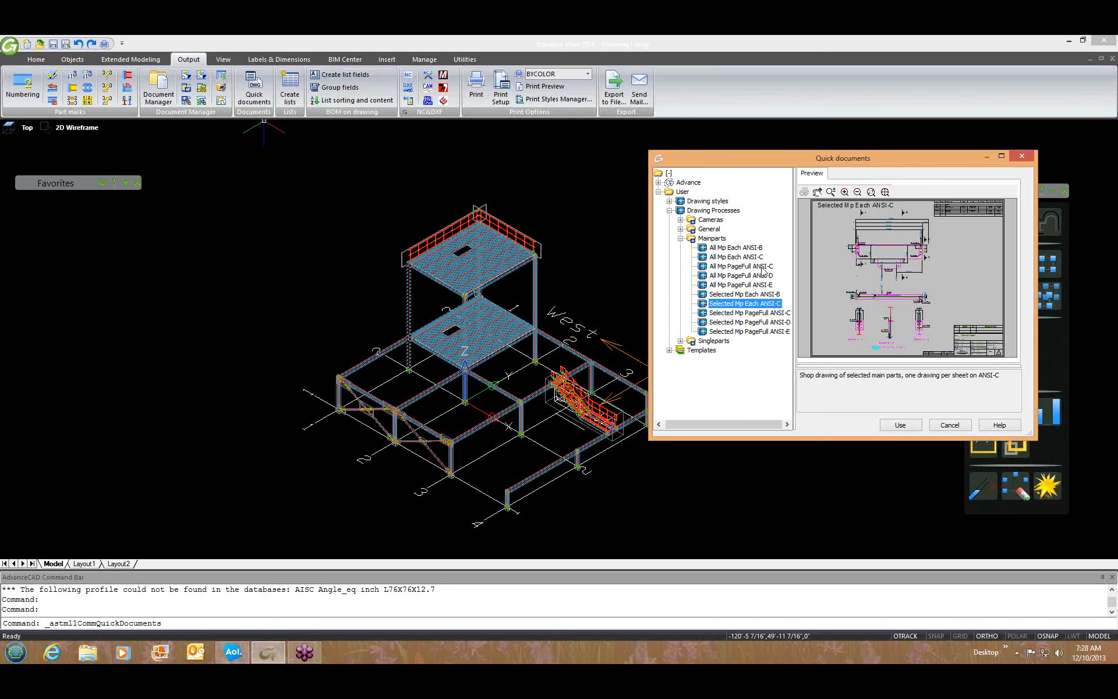
left_click(1022, 156)
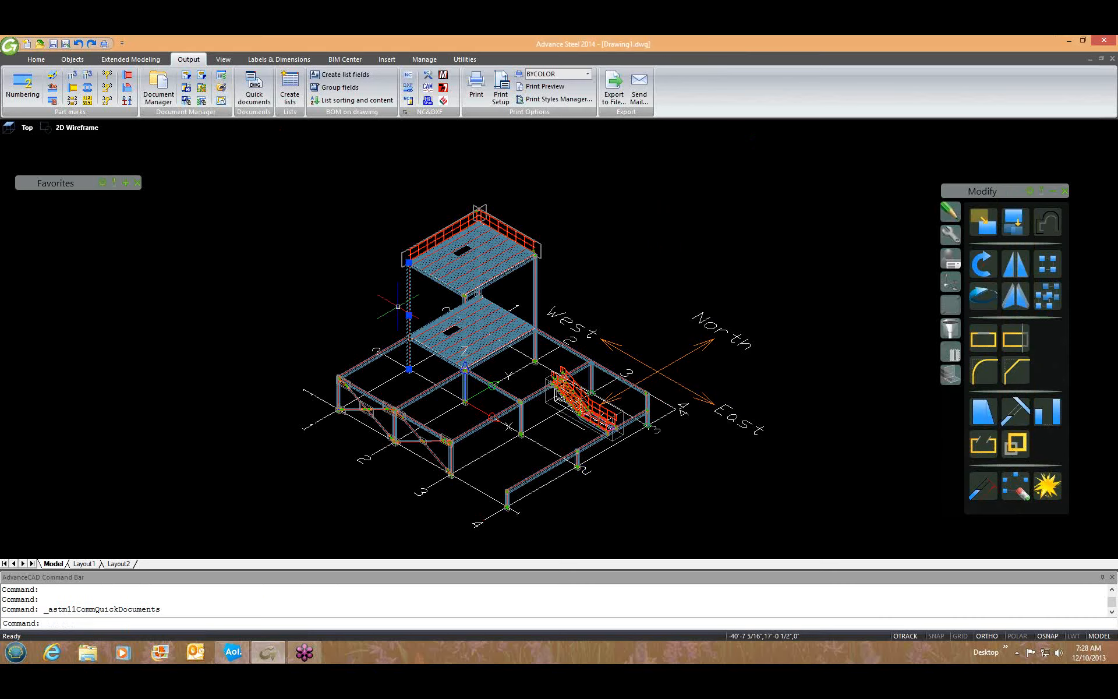
key("Escape")
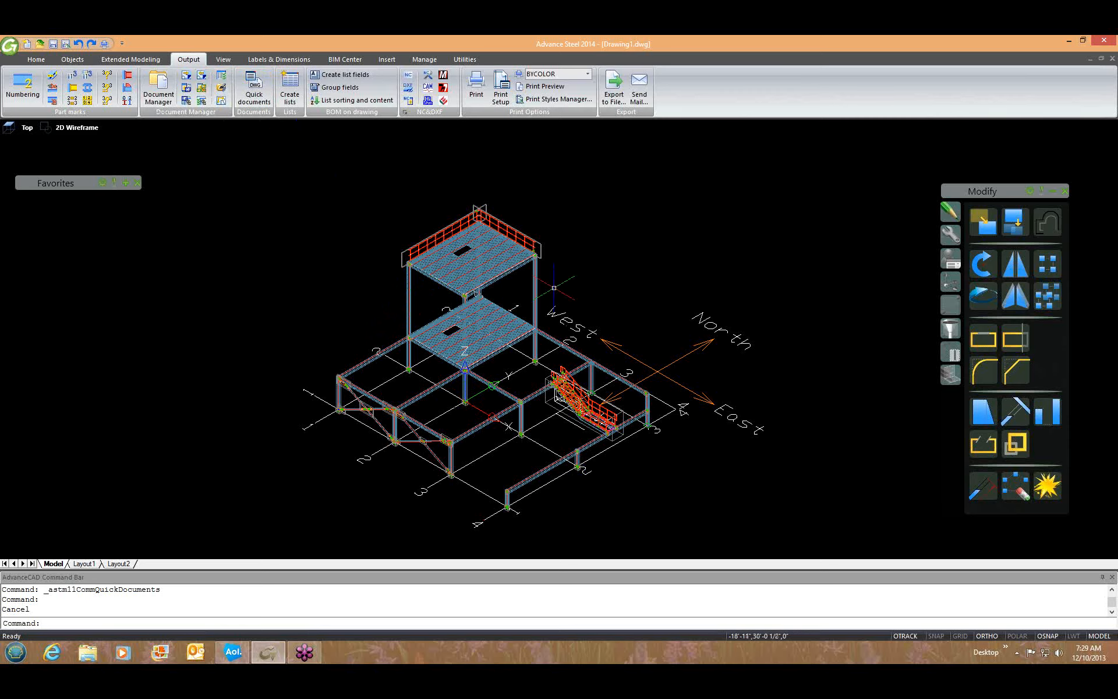
Step: Un-register all DWG drawings in the project's Details folder
left_click(202, 77)
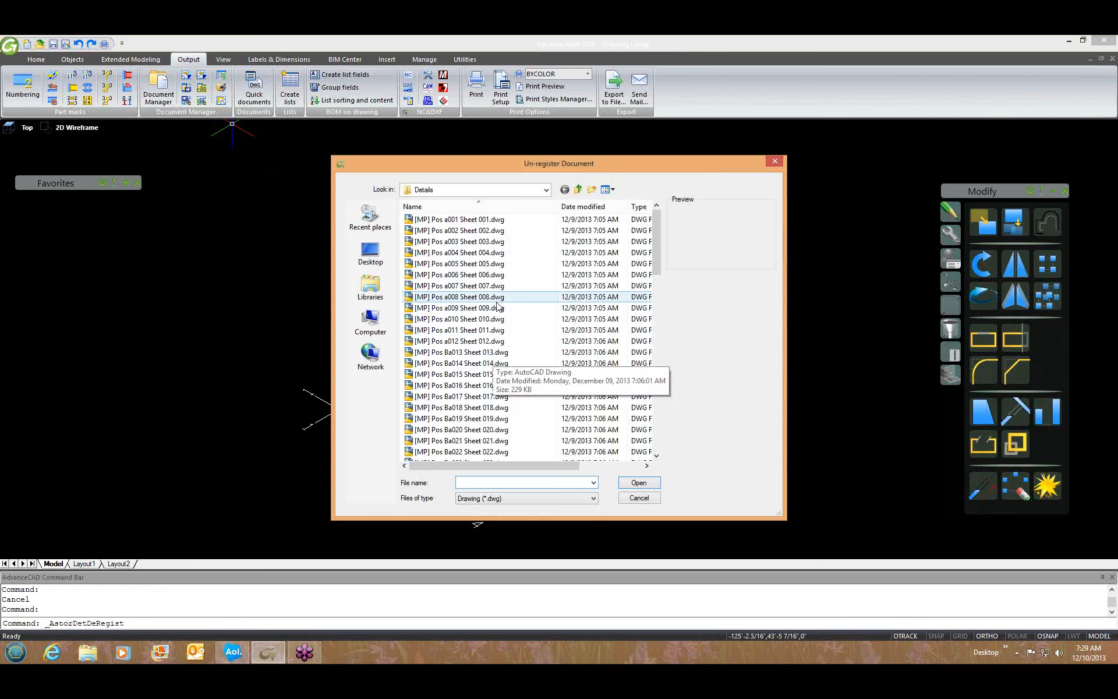
left_click(461, 334)
key("ctrl+a")
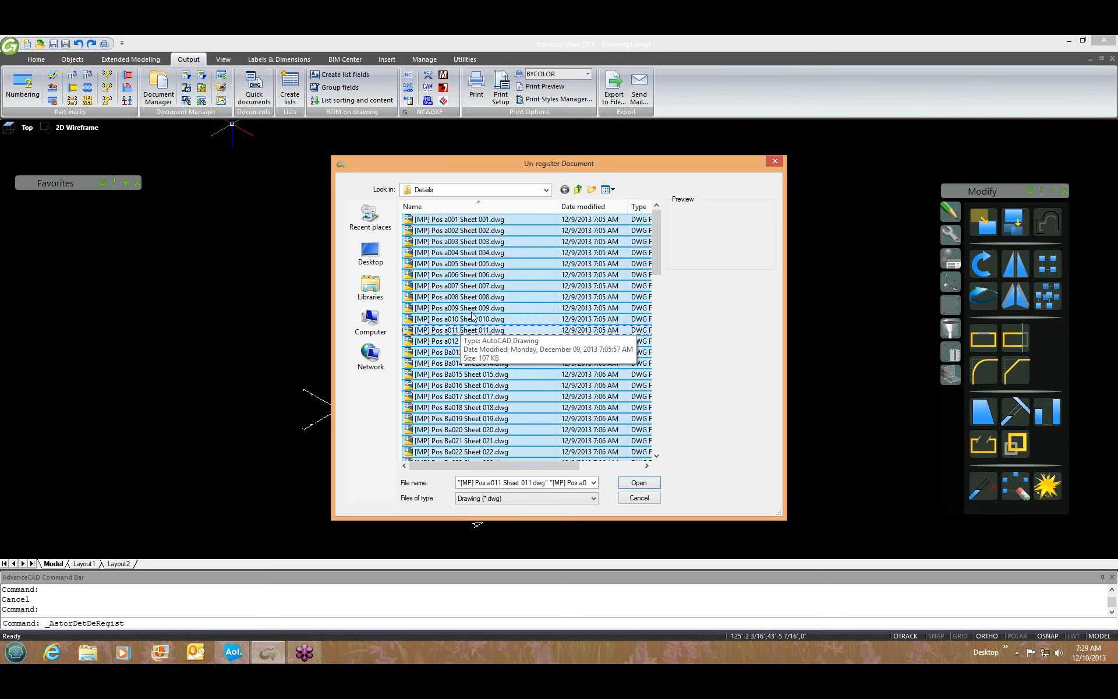
left_click(638, 483)
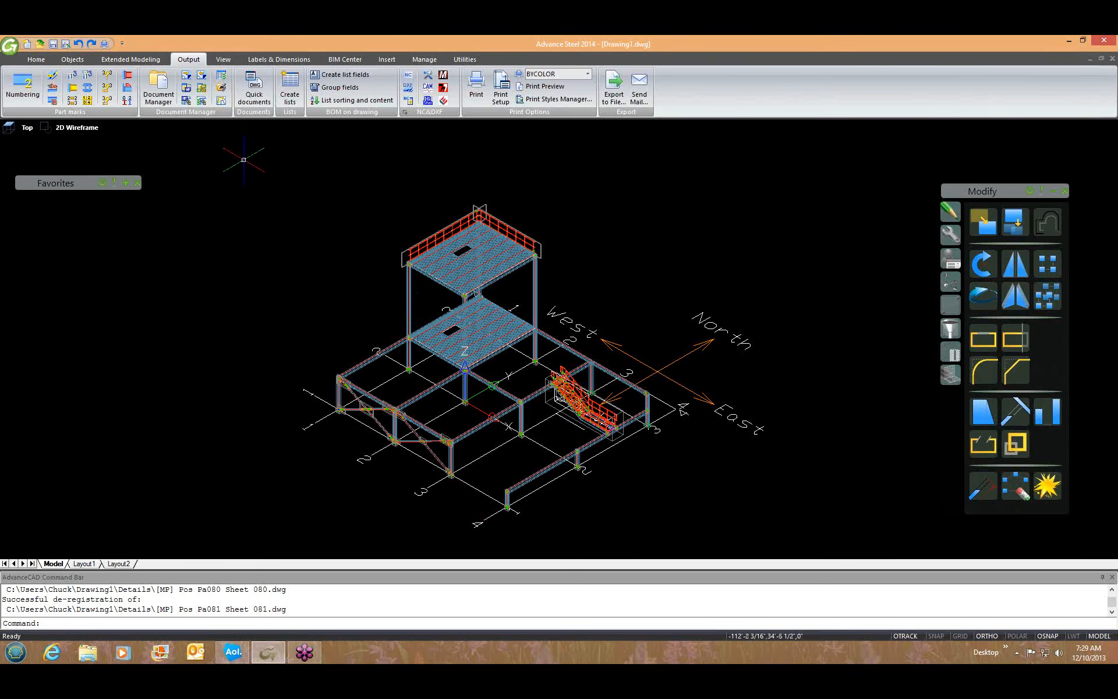
Step: Check the Details entry under Project documents in the Document Manager, uncover the model and close the manager
left_click(161, 95)
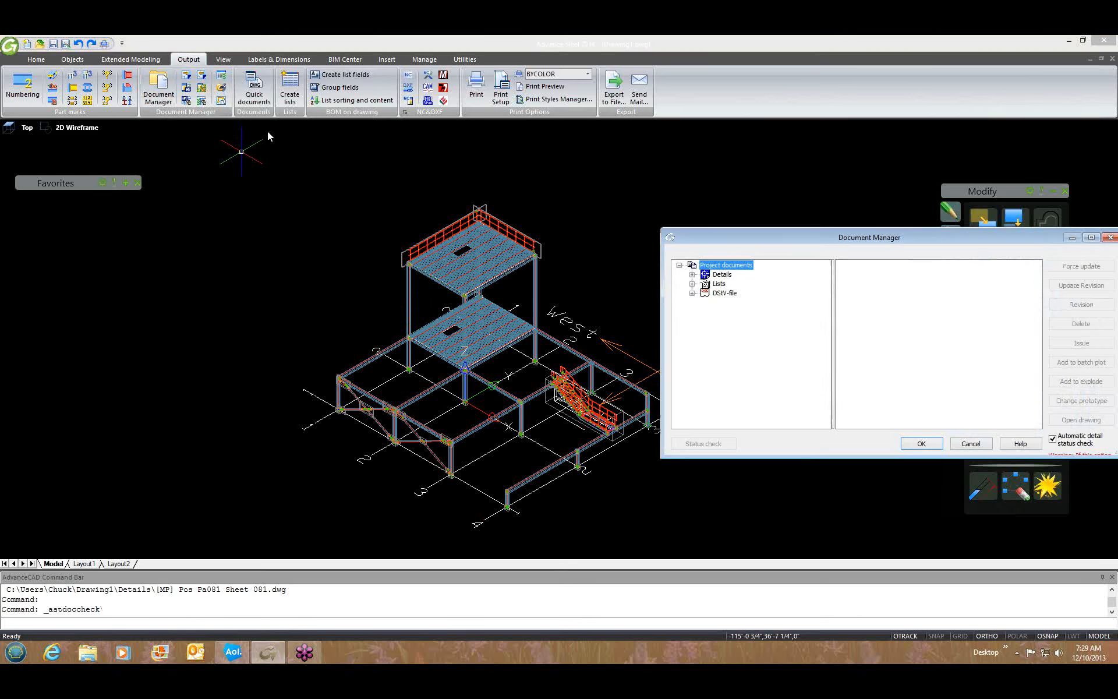
left_click(692, 275)
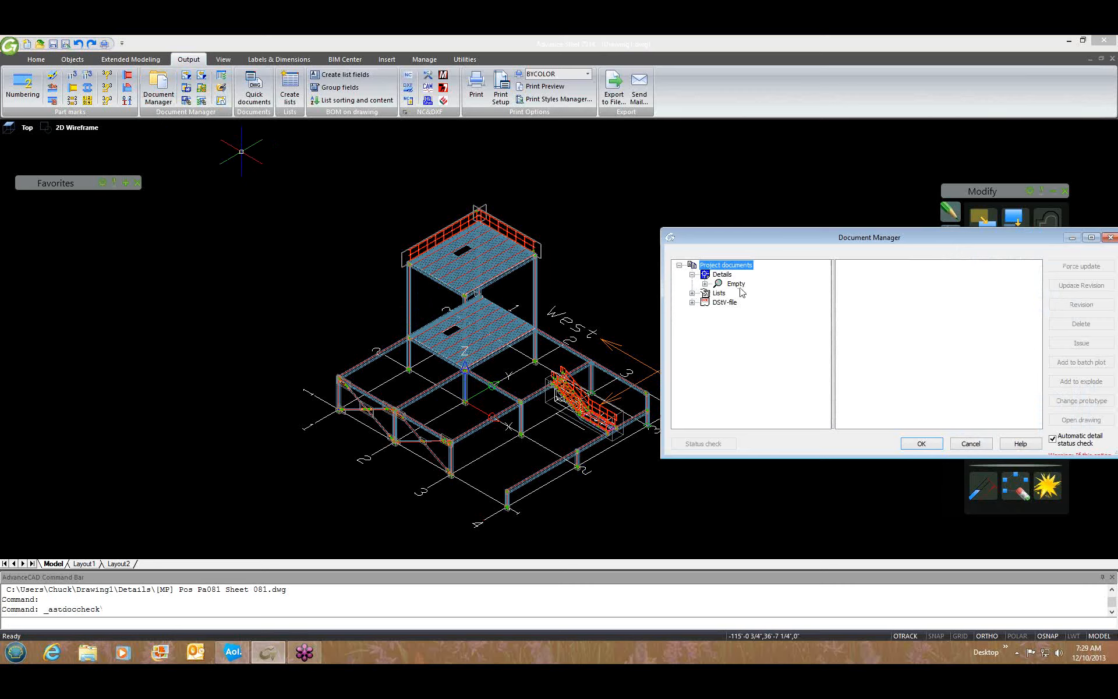
left_click_drag(665, 243, 257, 251)
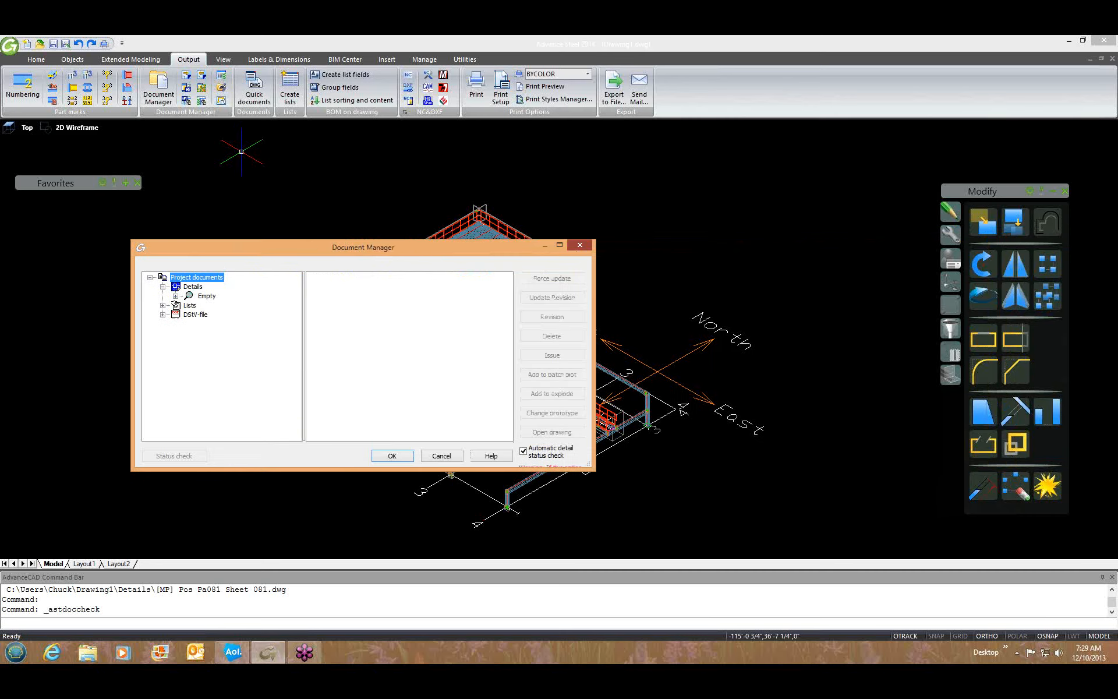
left_click(579, 245)
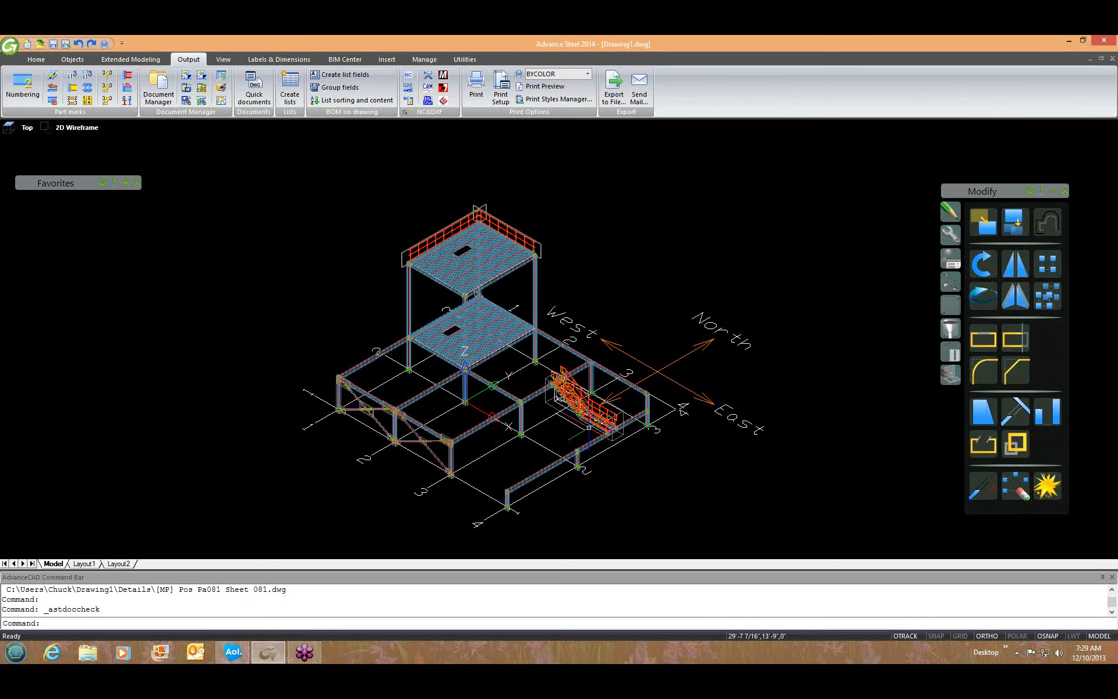
Step: Create a shop drawing of the tall column at the platforms' southwest corner with the Selected Mp Each ANSI-C process, dismissing the script error
left_click(409, 308)
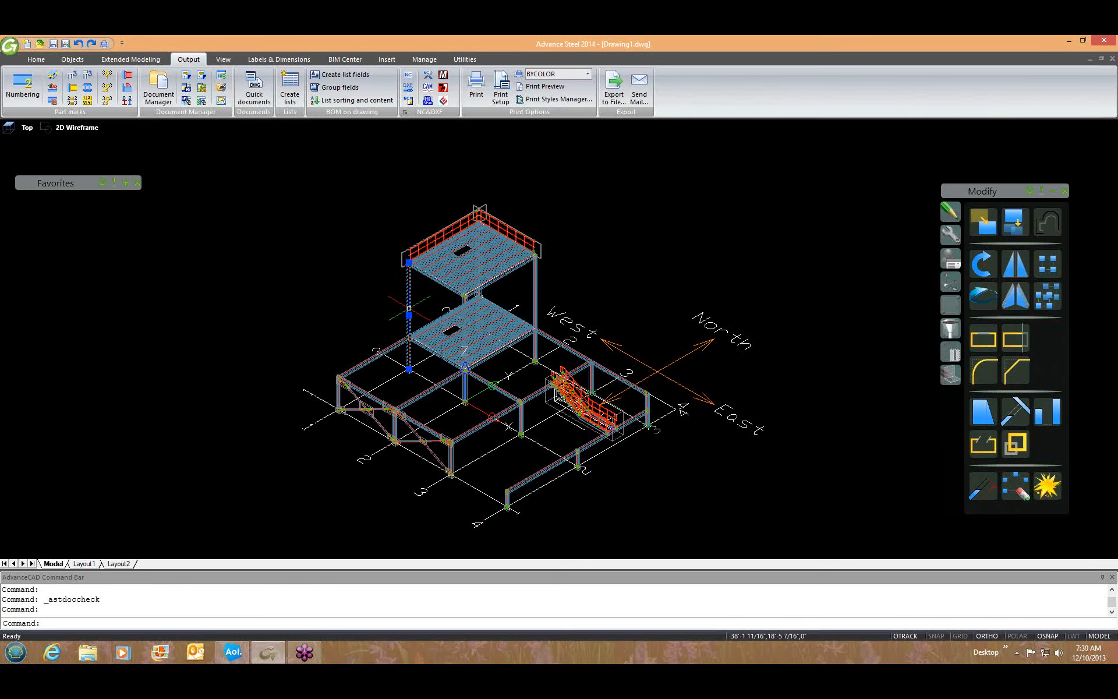
left_click(257, 92)
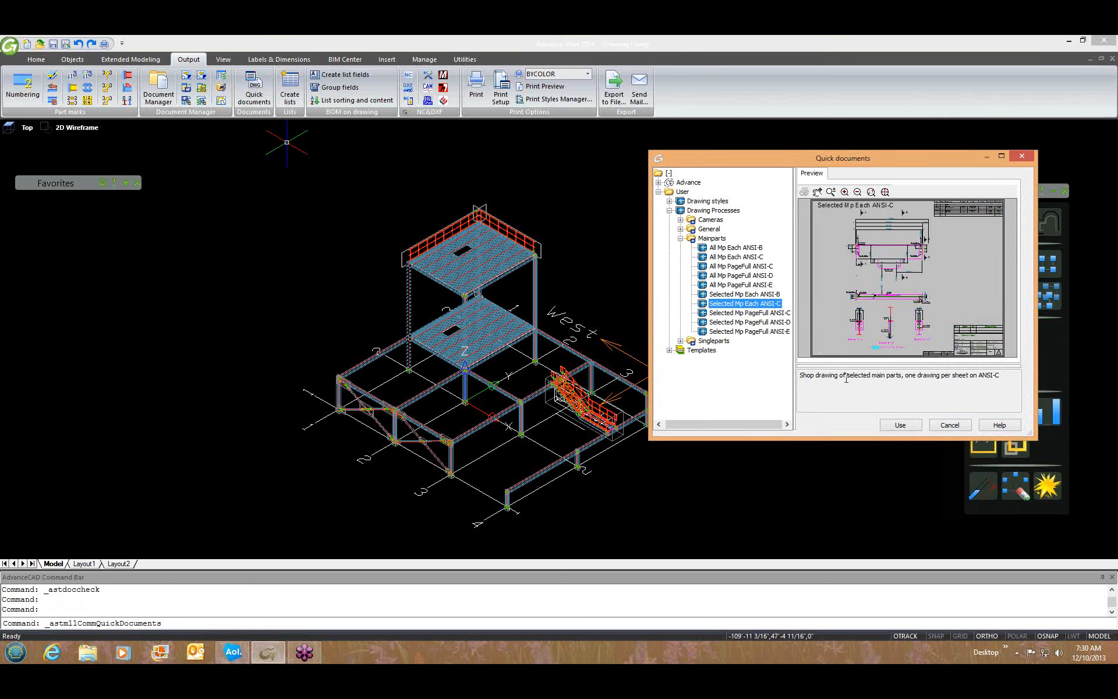
left_click(896, 424)
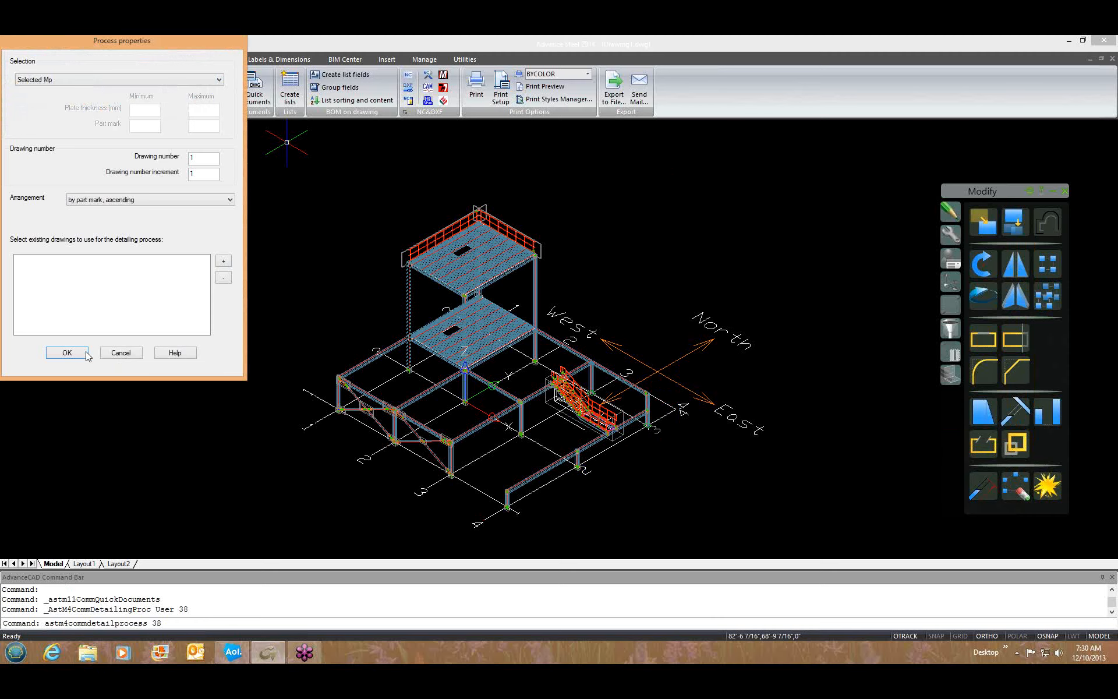
left_click(85, 352)
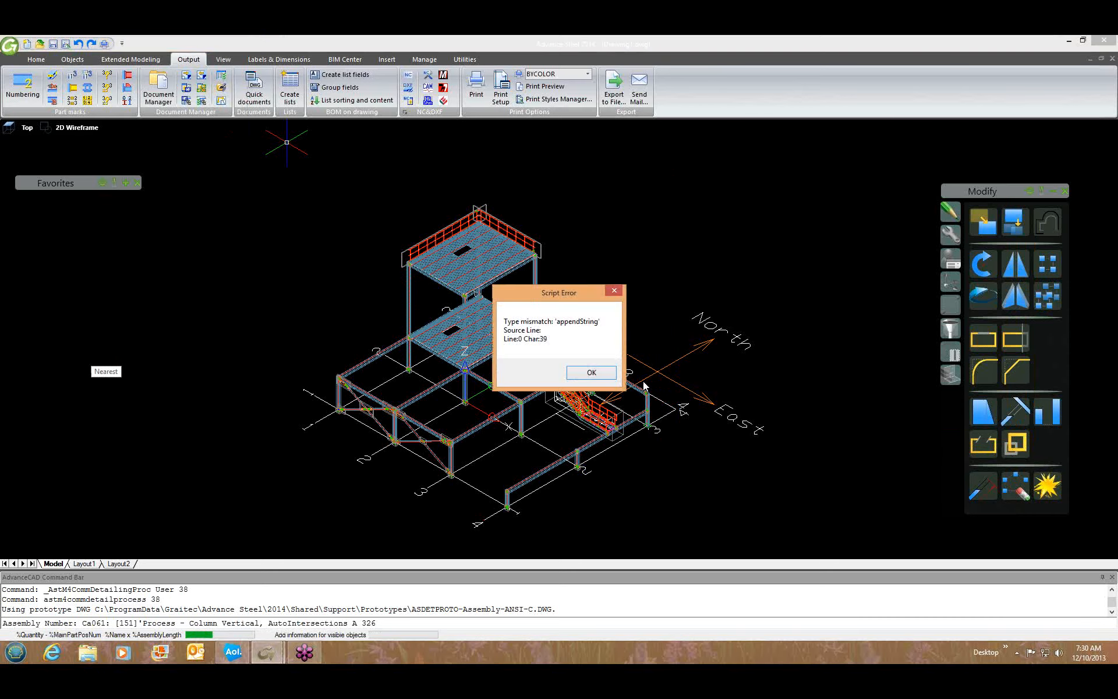
left_click(609, 373)
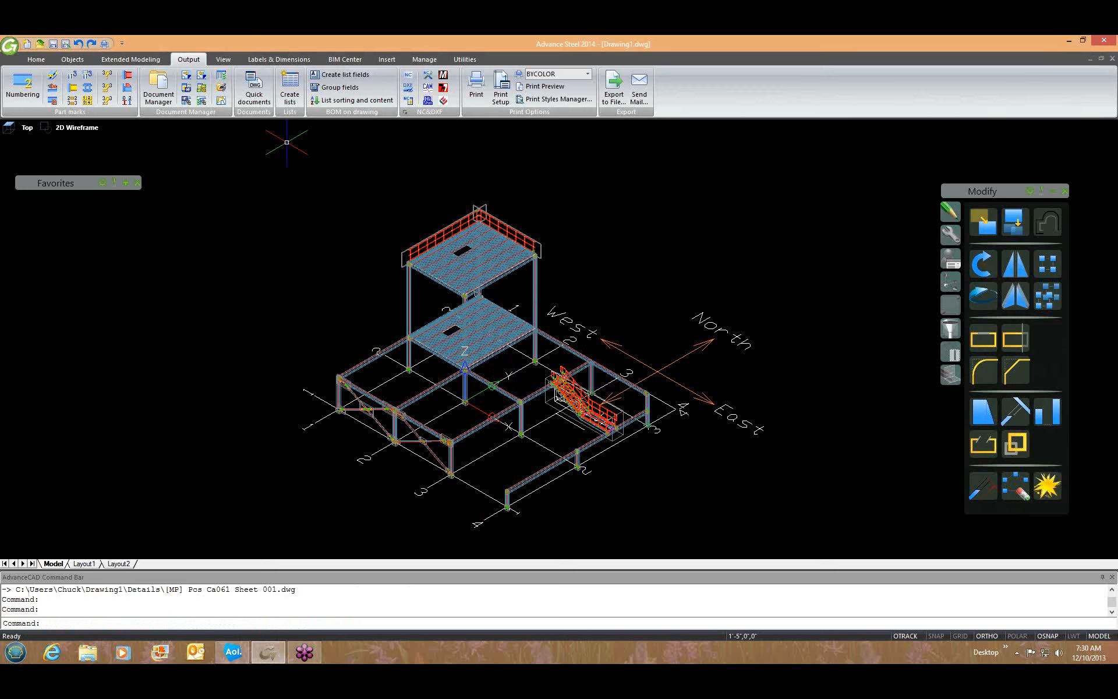
Step: Open the assembly detail of the same tall column from the model
left_click(410, 315)
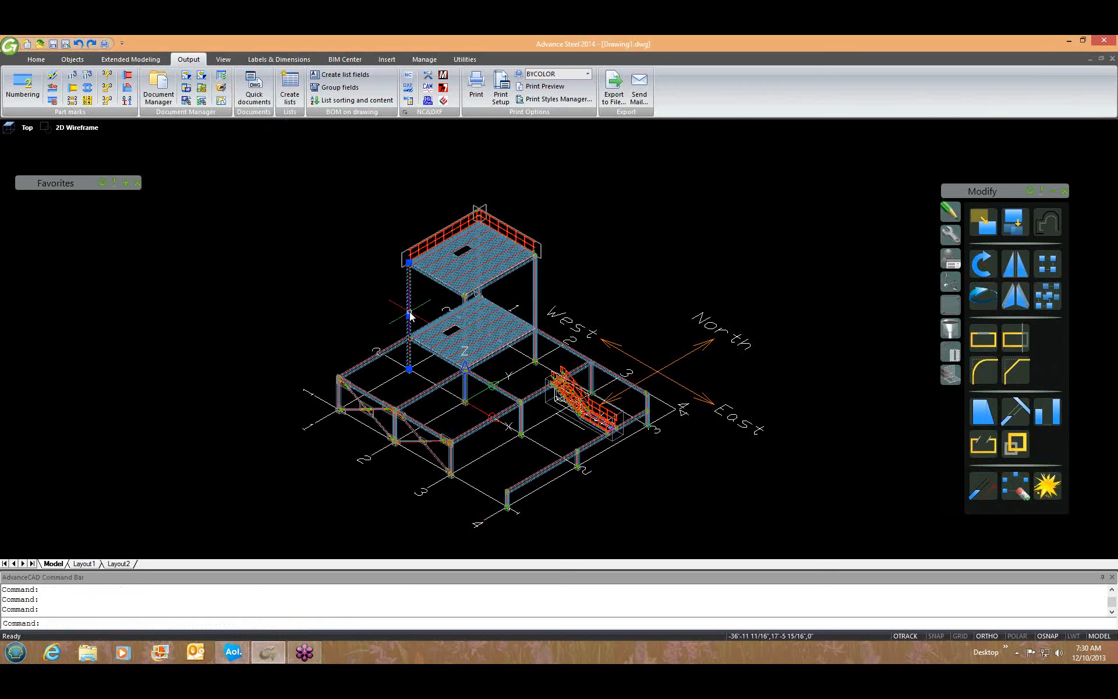
right_click(410, 315)
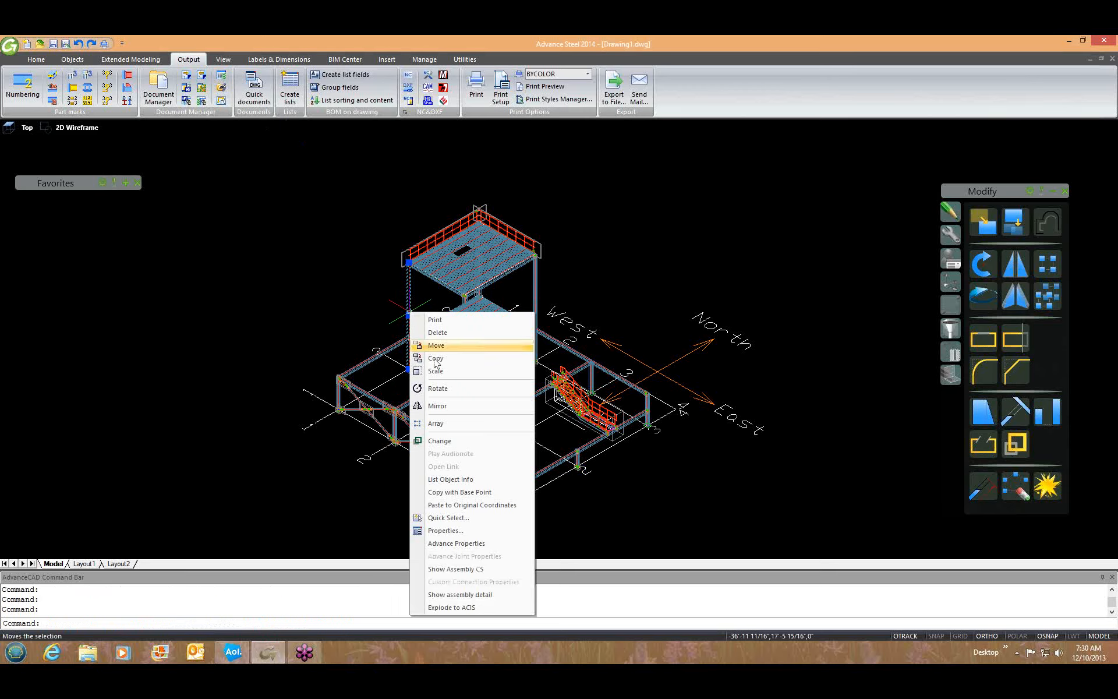
left_click(465, 594)
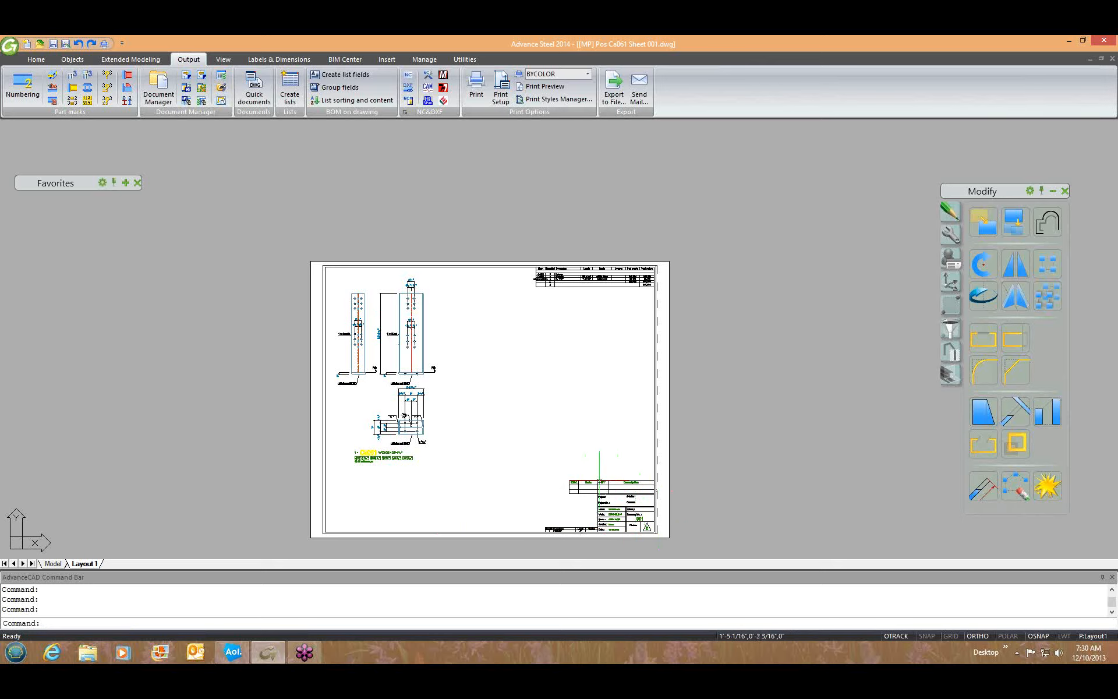
Step: Examine the title block, revision table, bolt list and column views on the drawing sheet
scroll(618, 524, "up", 2)
scroll(617, 523, "up", 2)
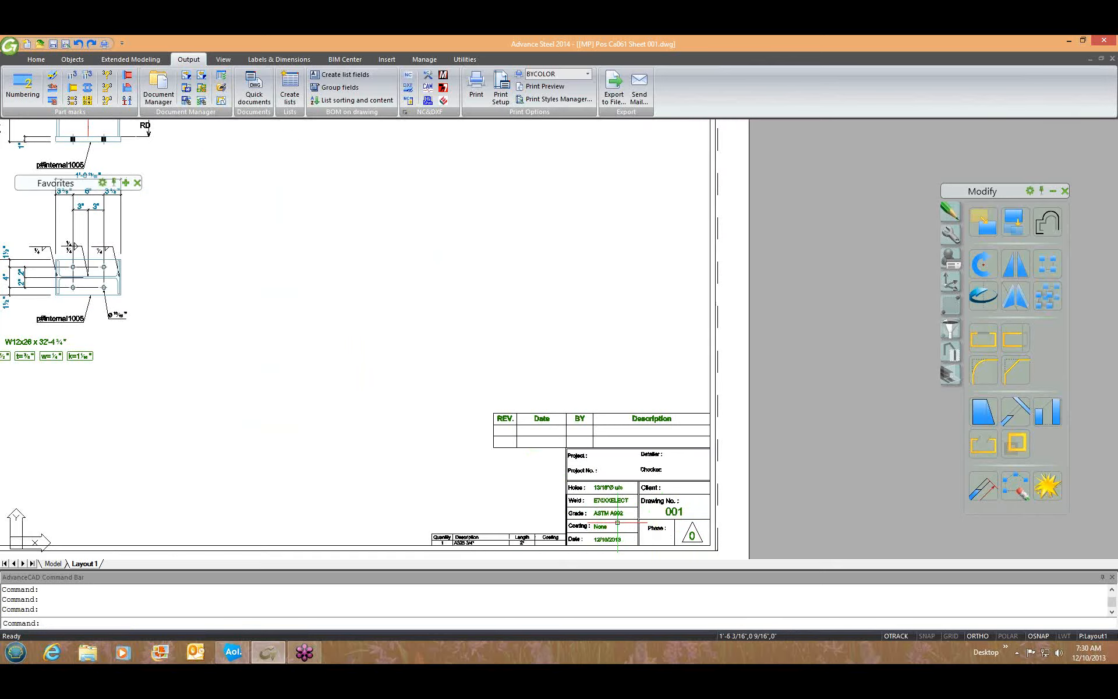
scroll(620, 525, "up", 2)
middle_click_drag(622, 528, 605, 463)
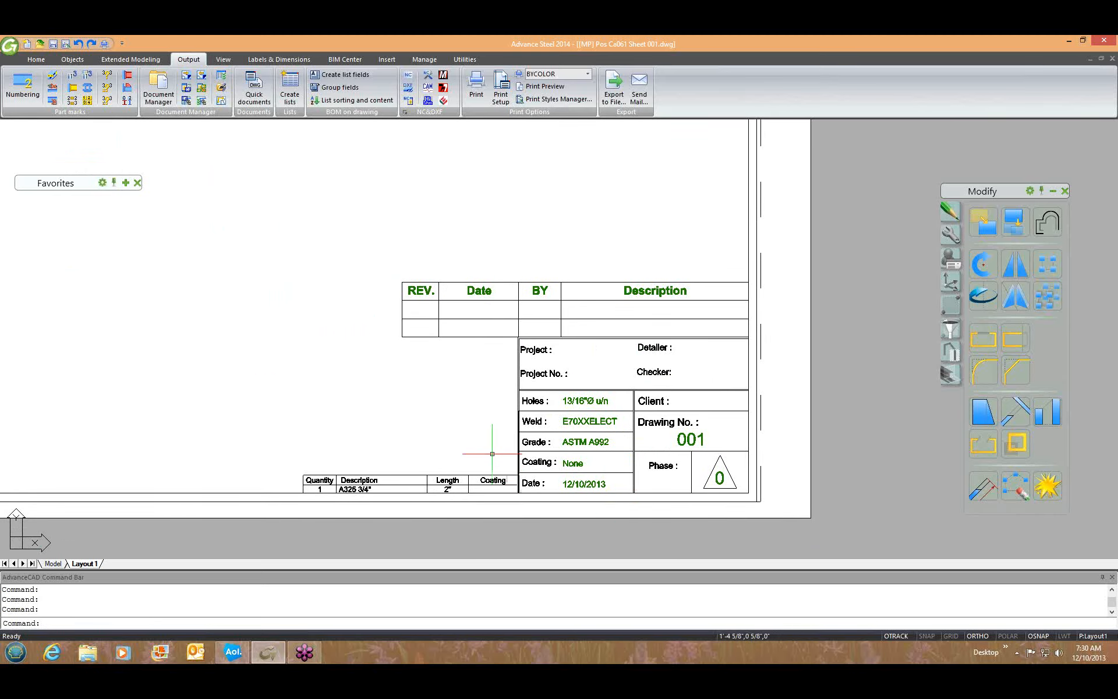
scroll(507, 454, "down", 2)
middle_click_drag(495, 435, 531, 441)
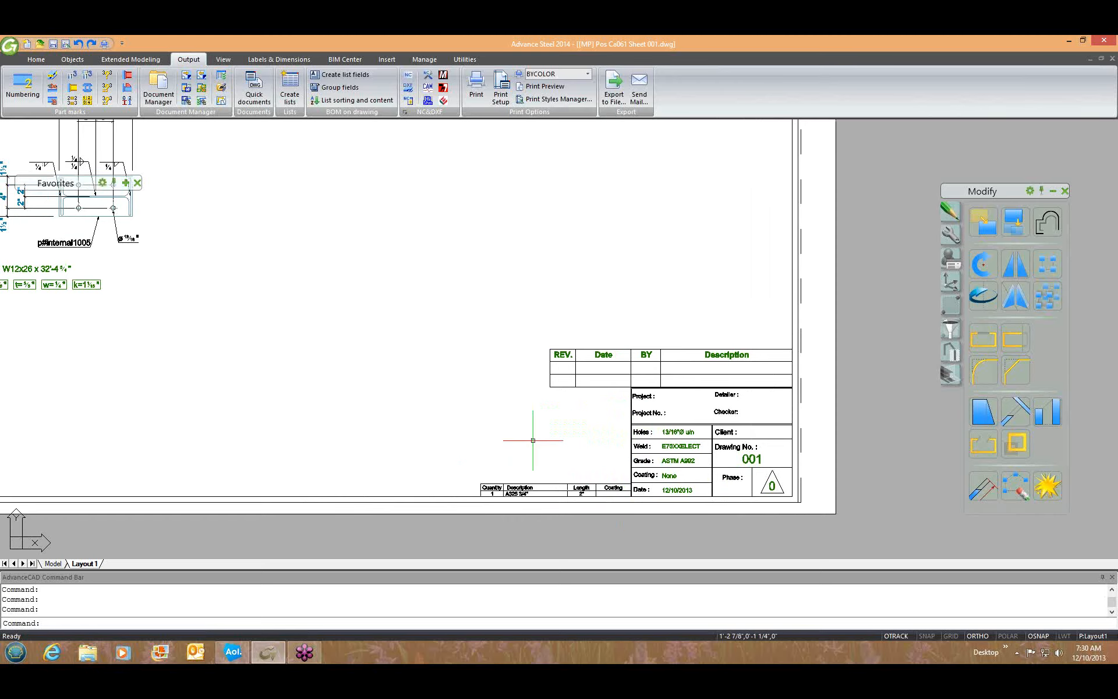
mouse_move(279, 251)
middle_mouse_down()
mouse_move(387, 359)
mouse_move(457, 395)
mouse_move(461, 388)
middle_mouse_up()
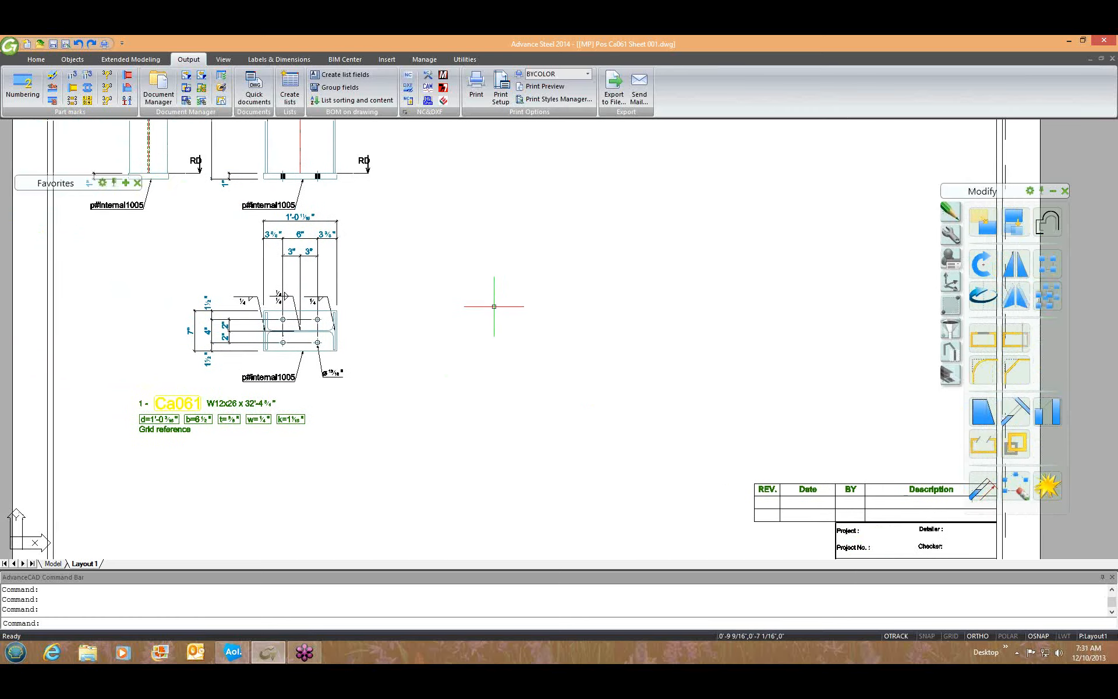
scroll(498, 299, "down", 2)
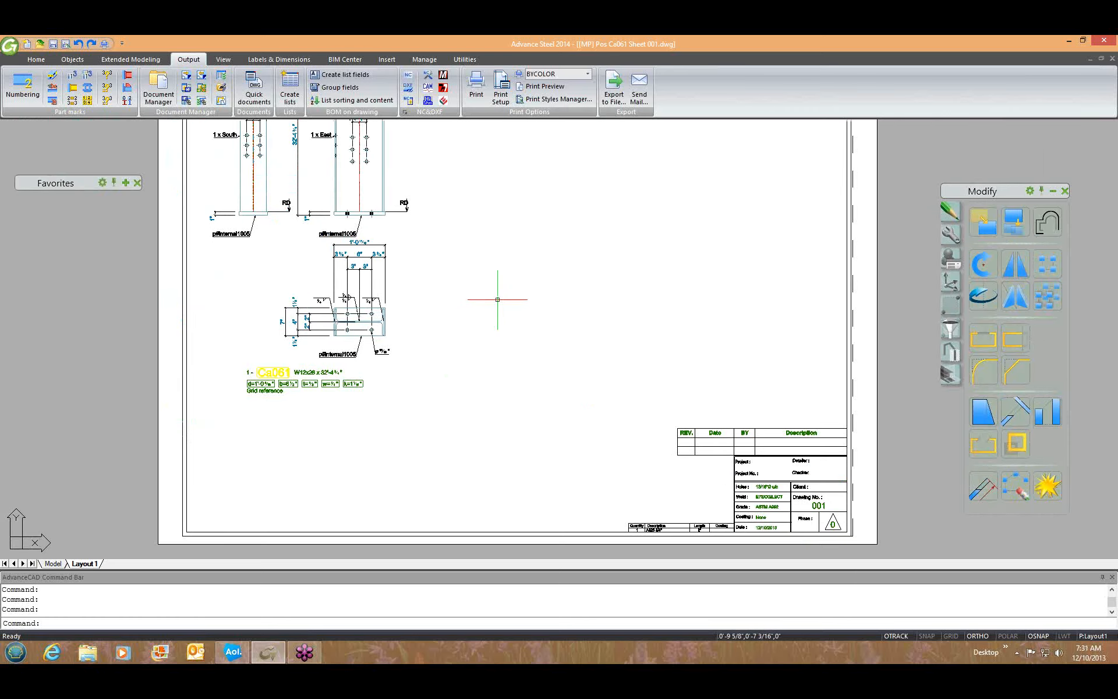
Step: Create shop drawings of all single parts with the All Sp PageFull ANSI-C drawing process
key("ctrl+Tab")
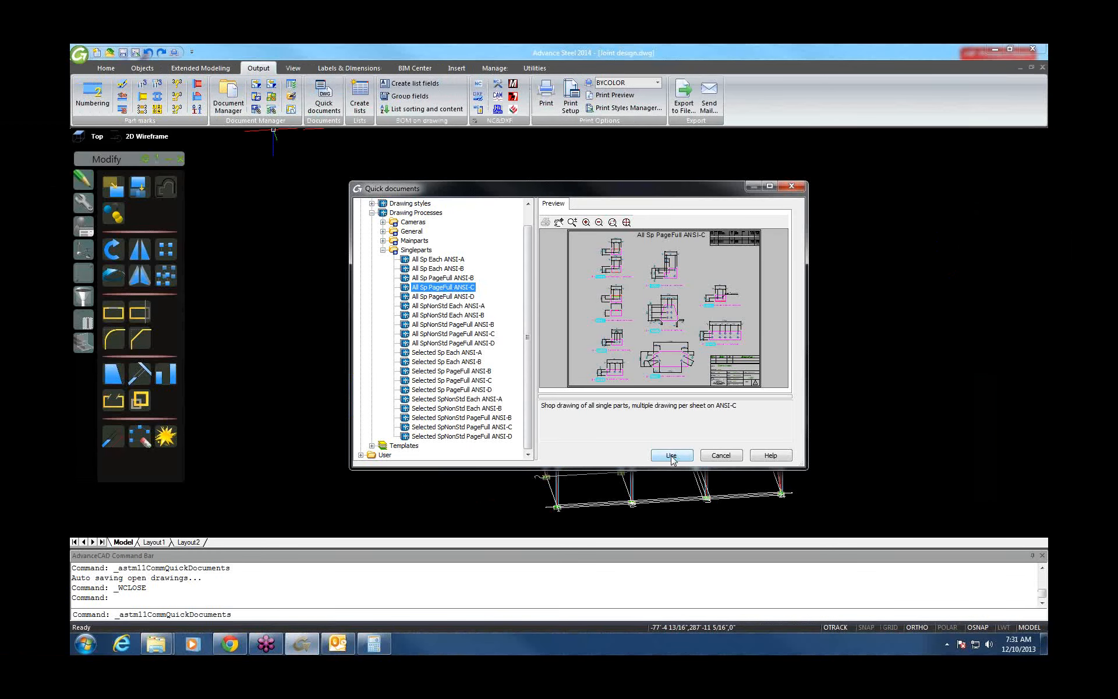
left_click(672, 457)
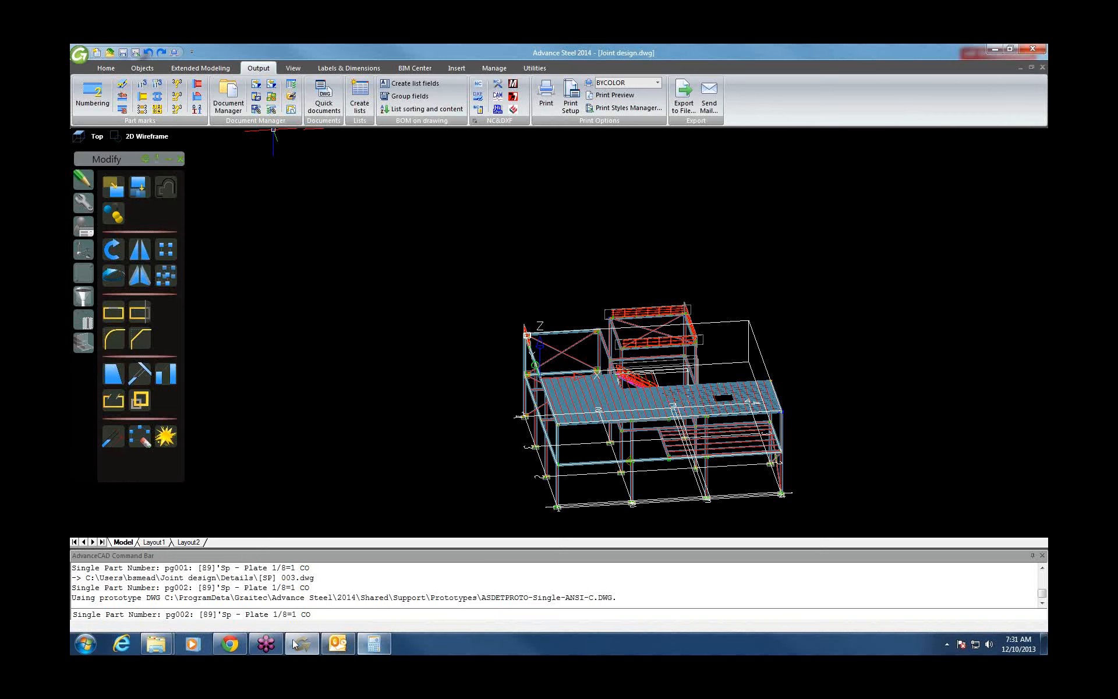
Step: Check the prototype drawing files in the Prototypes folder and minimize the folder window
mouse_move(157, 647)
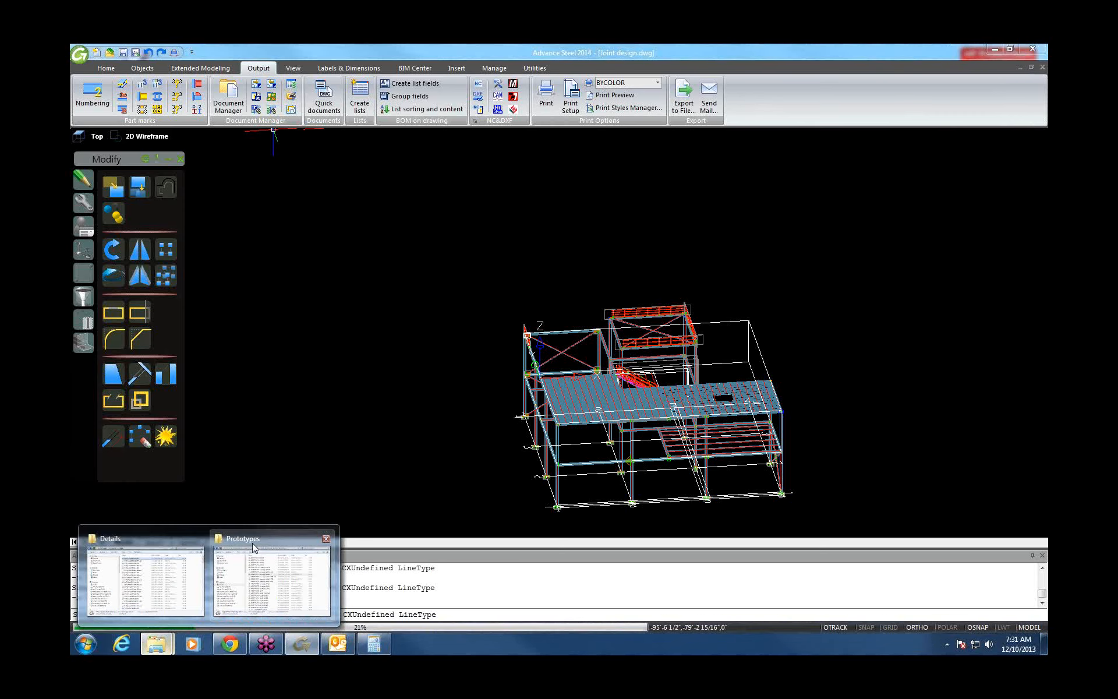
left_click(253, 547)
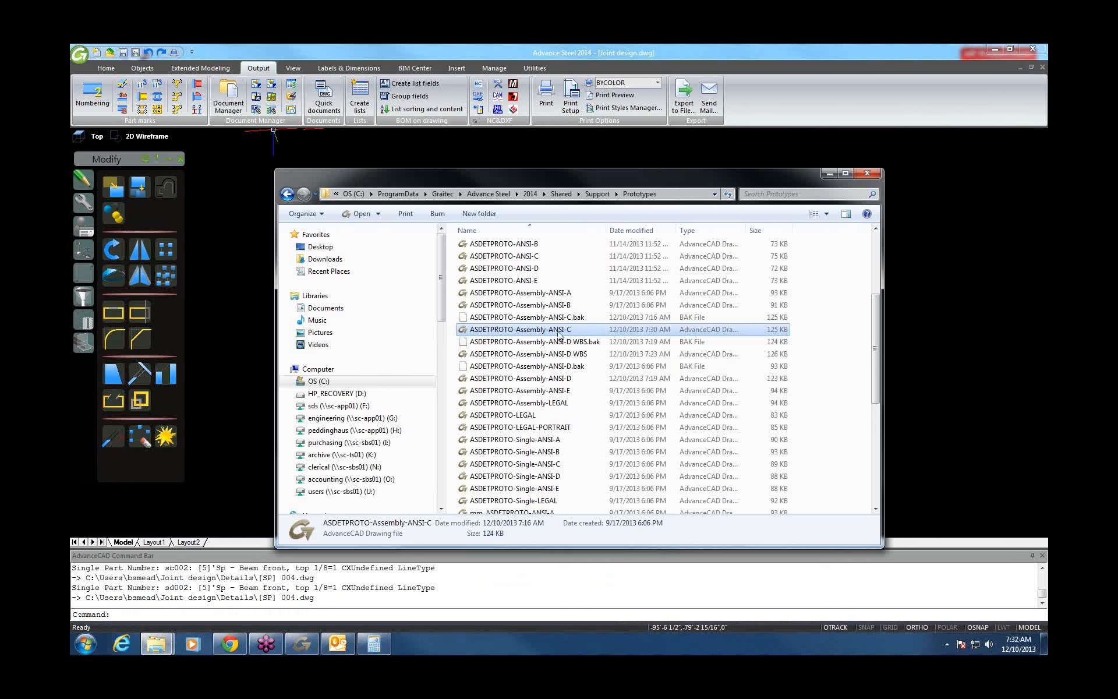
left_click(829, 174)
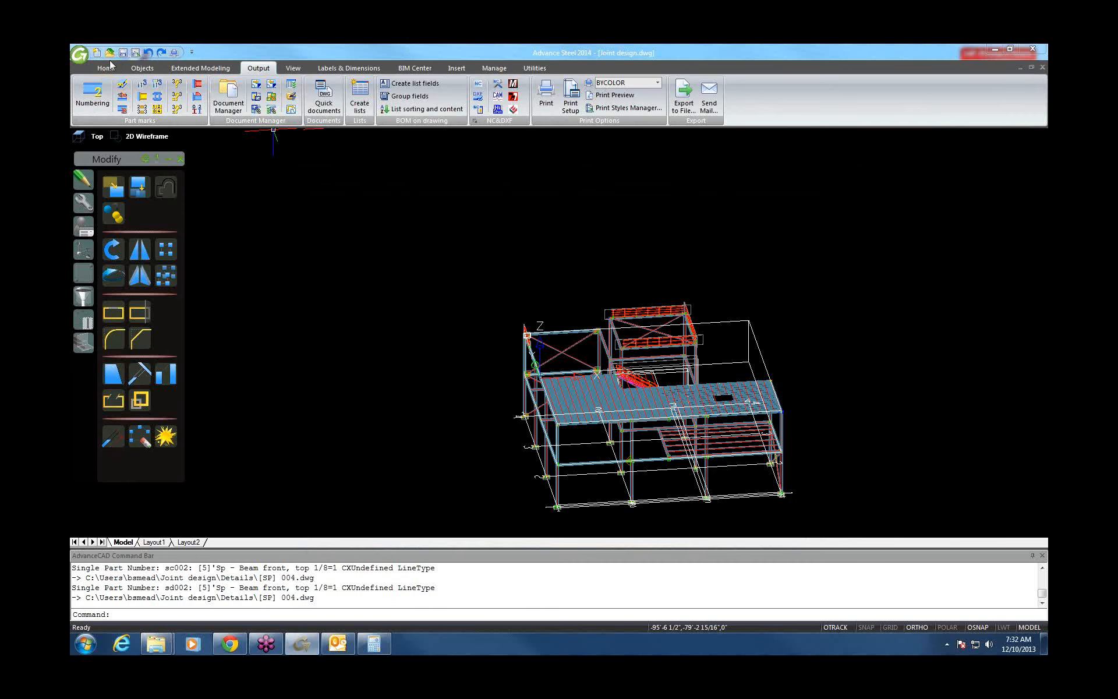
Step: Create a shop drawing of the corner column in the braced end bay with the Selected Mp Each ANSI-C process under Mainparts
left_click(324, 101)
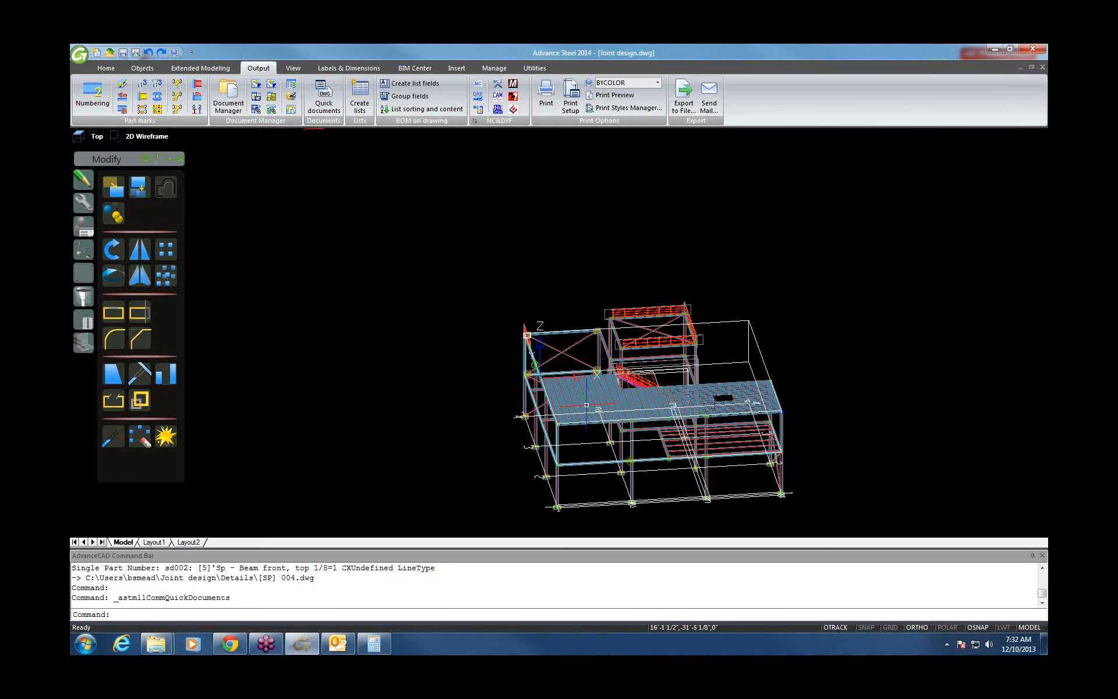
middle_click_drag(622, 405, 582, 392, "shift")
scroll(531, 385, "up", 5)
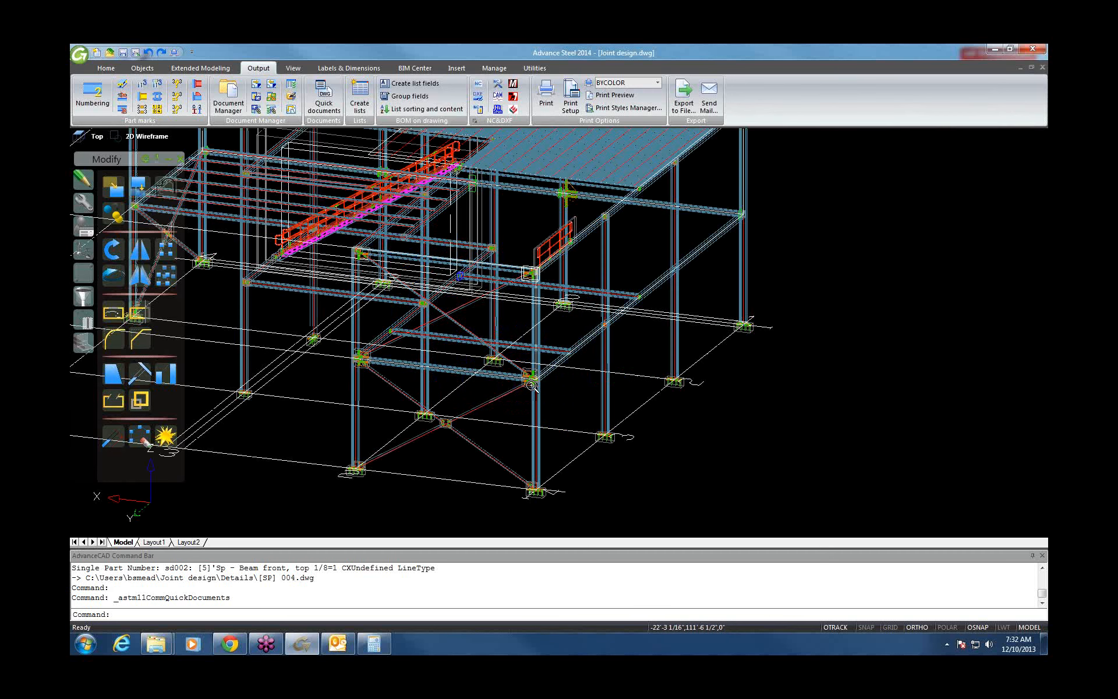
scroll(531, 385, "up", 3)
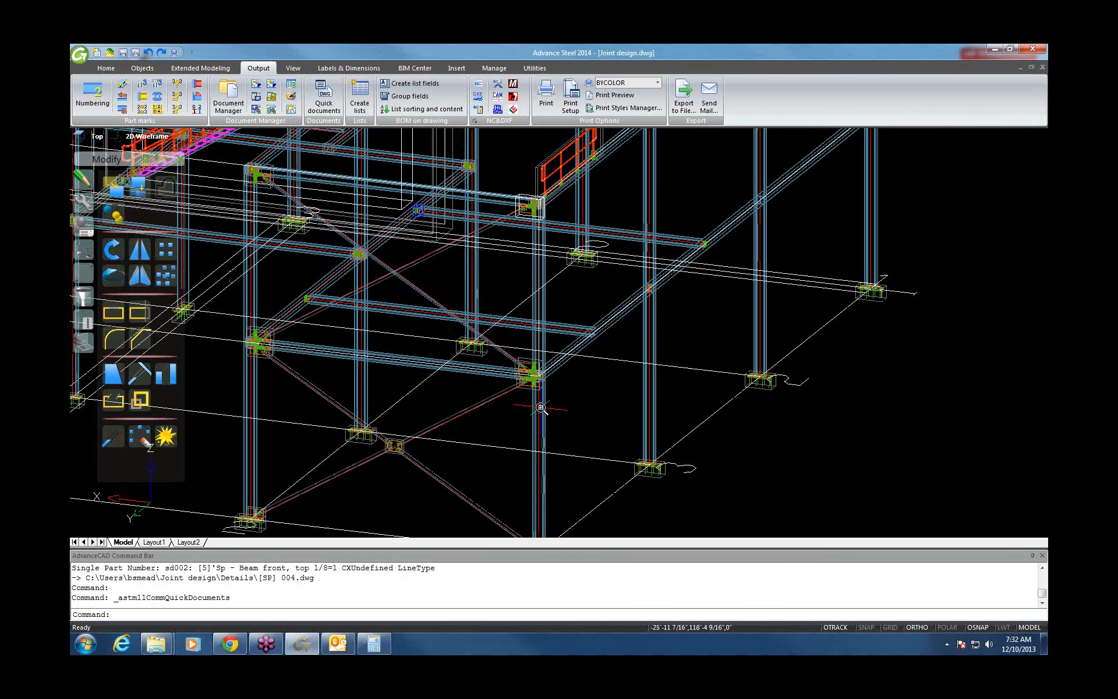
scroll(541, 408, "up", 5)
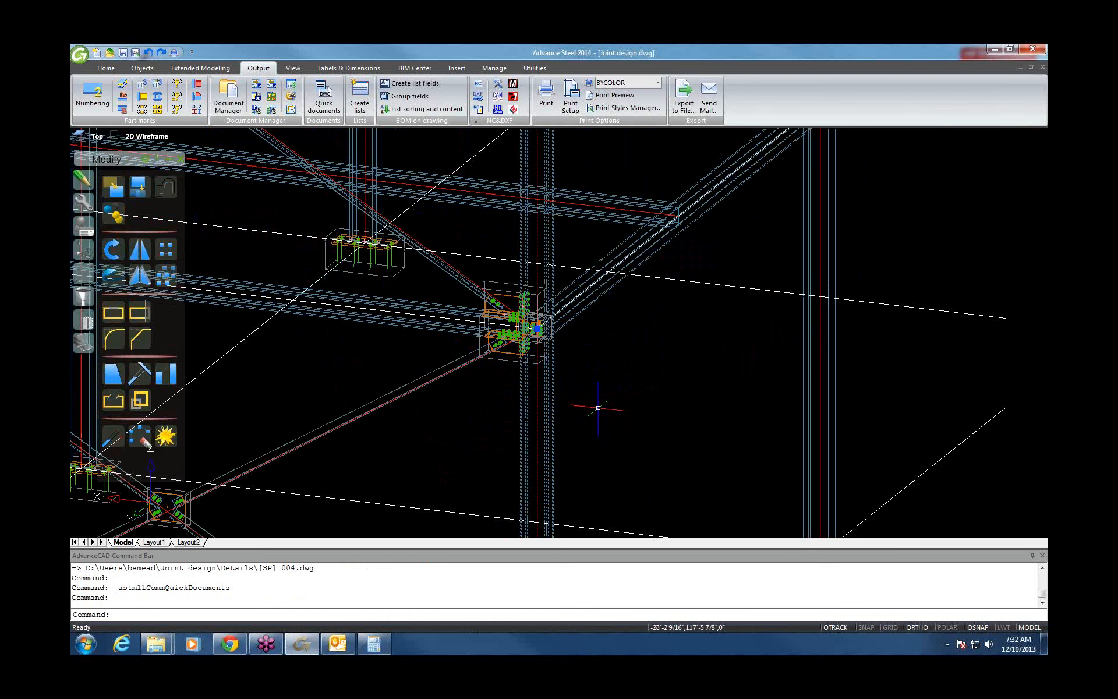
left_click(322, 94)
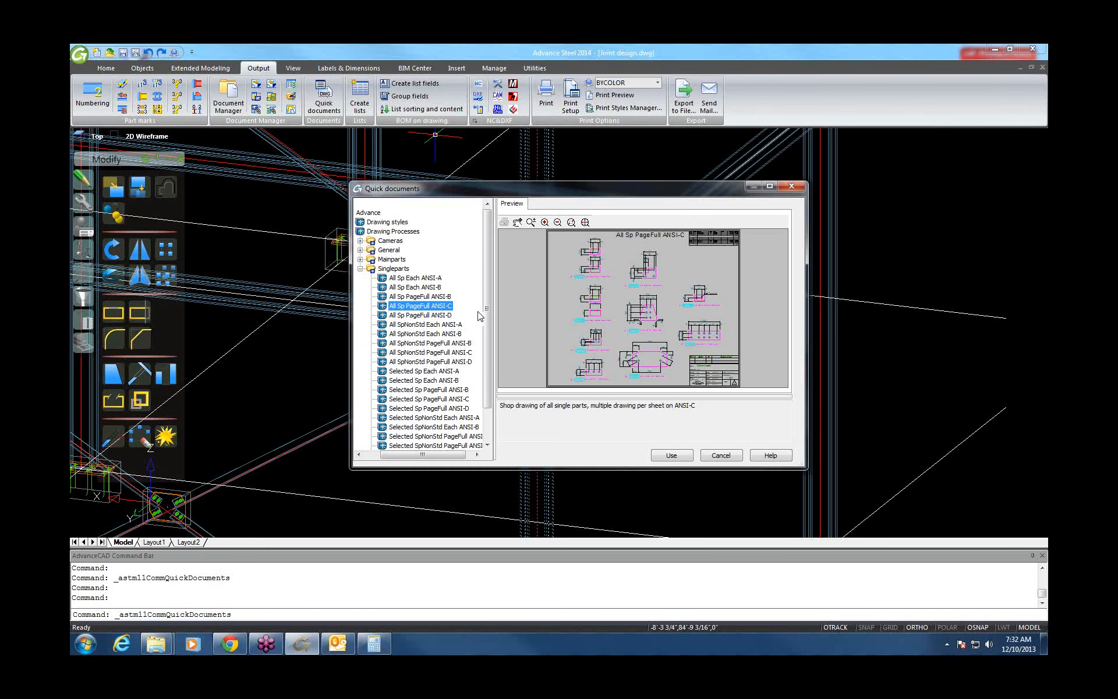
left_click_drag(489, 310, 493, 333)
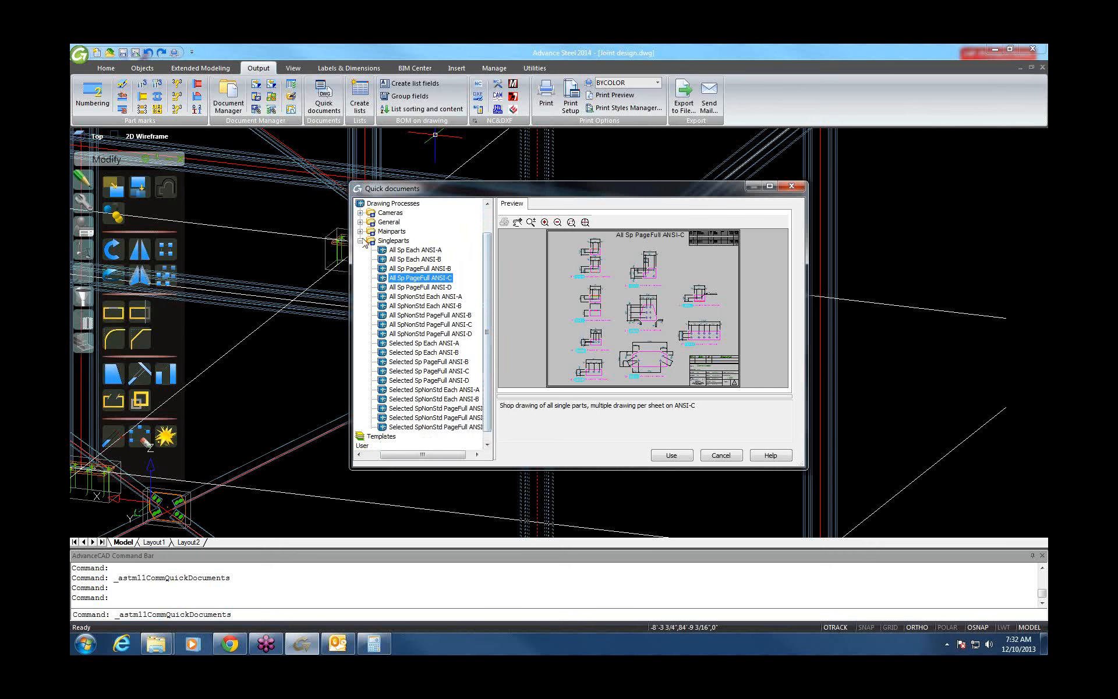
left_click(361, 241)
left_click(383, 260)
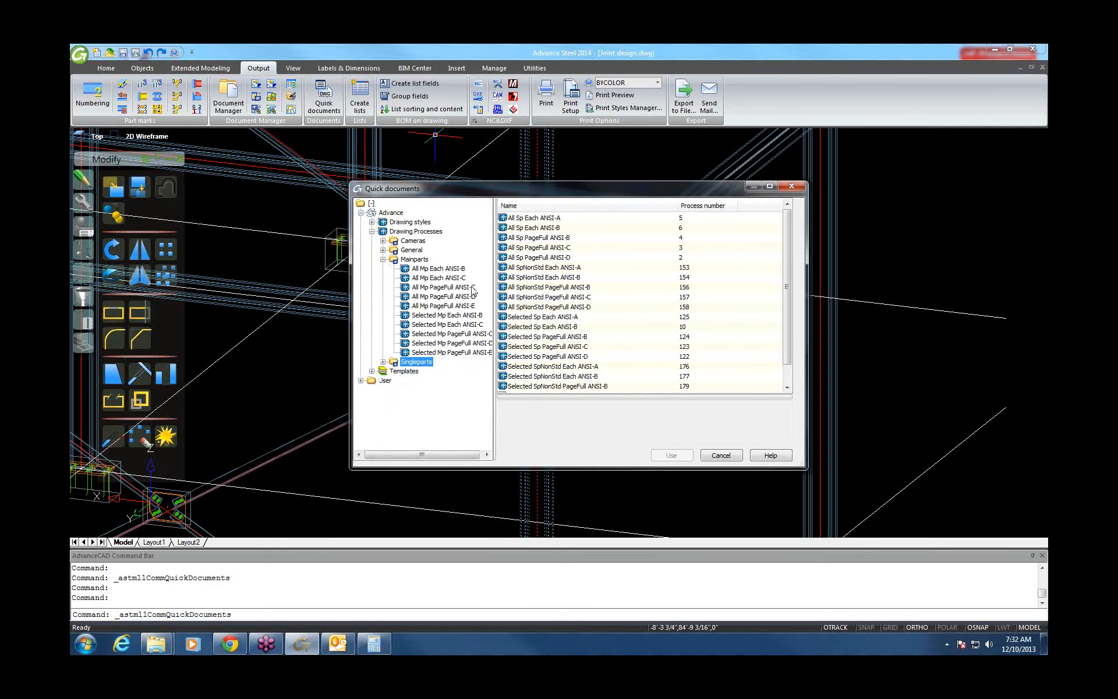
left_click(468, 325)
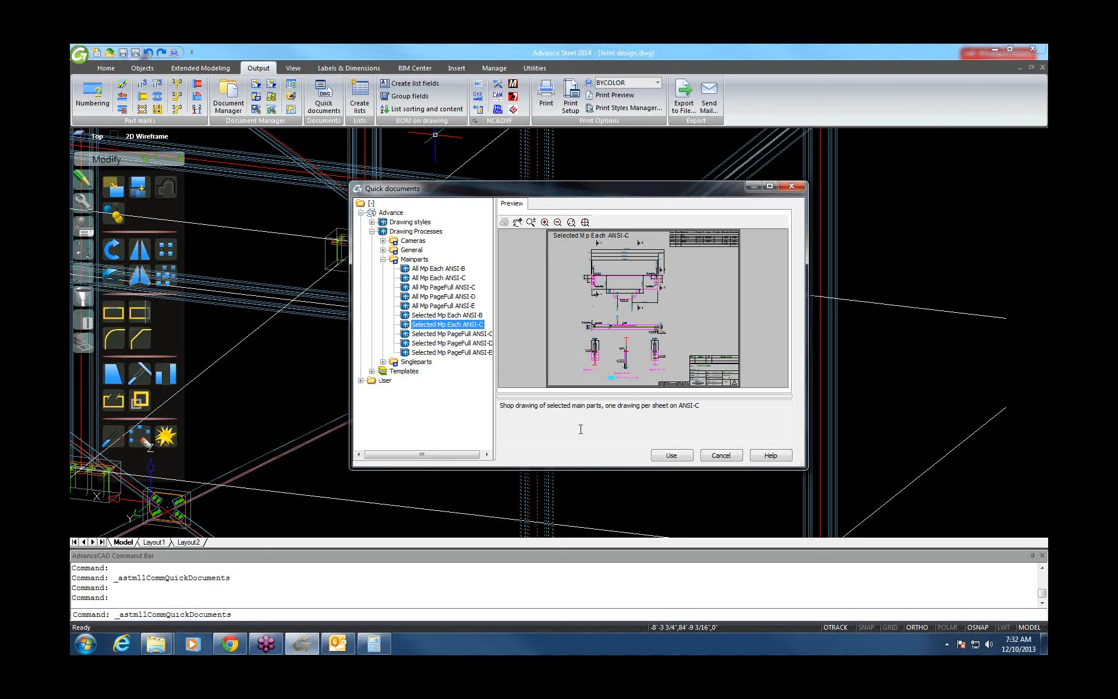
left_click(672, 456)
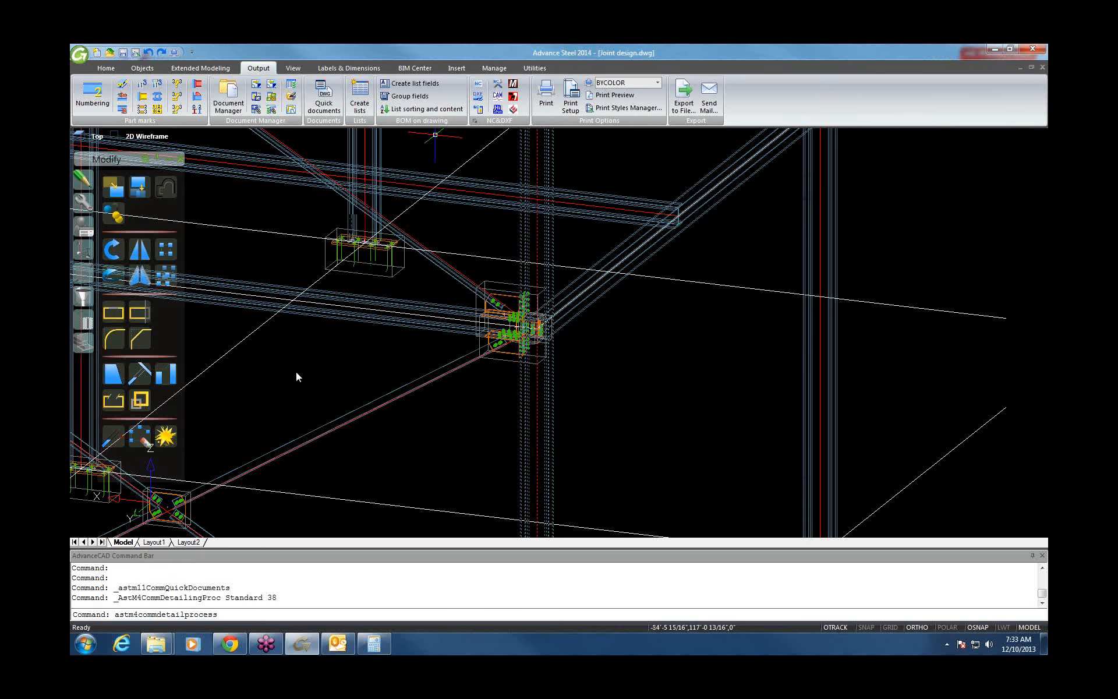
left_click(139, 365)
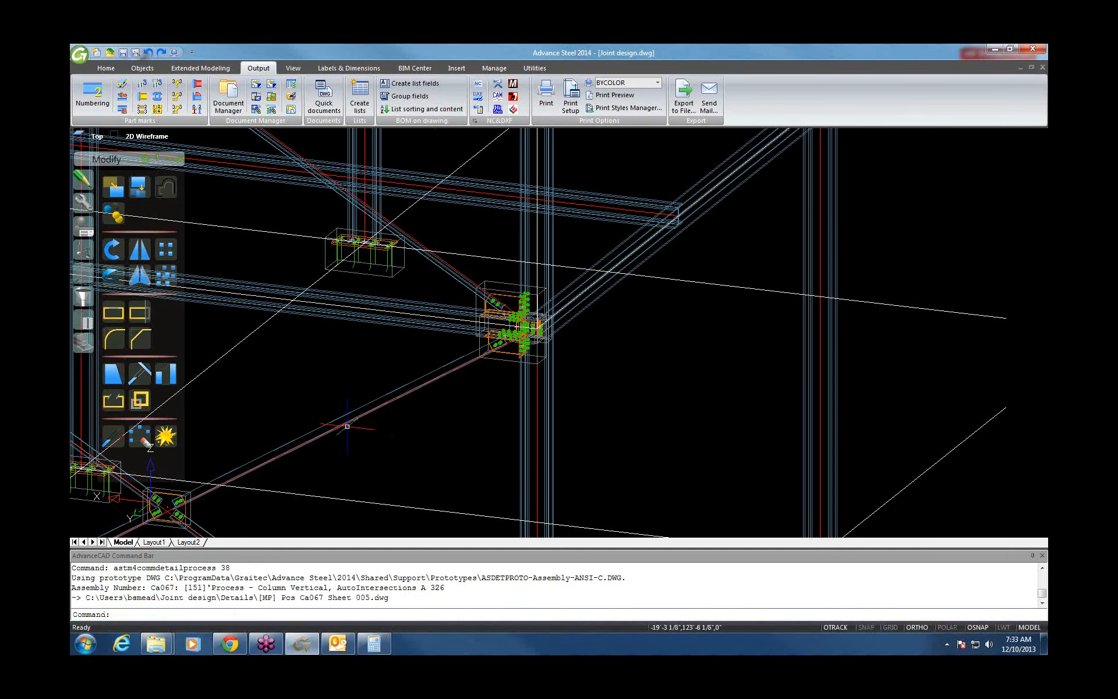
Step: Check the generated drawing files in the Details folder, return to the model and select the braced bay's corner column
left_click(157, 649)
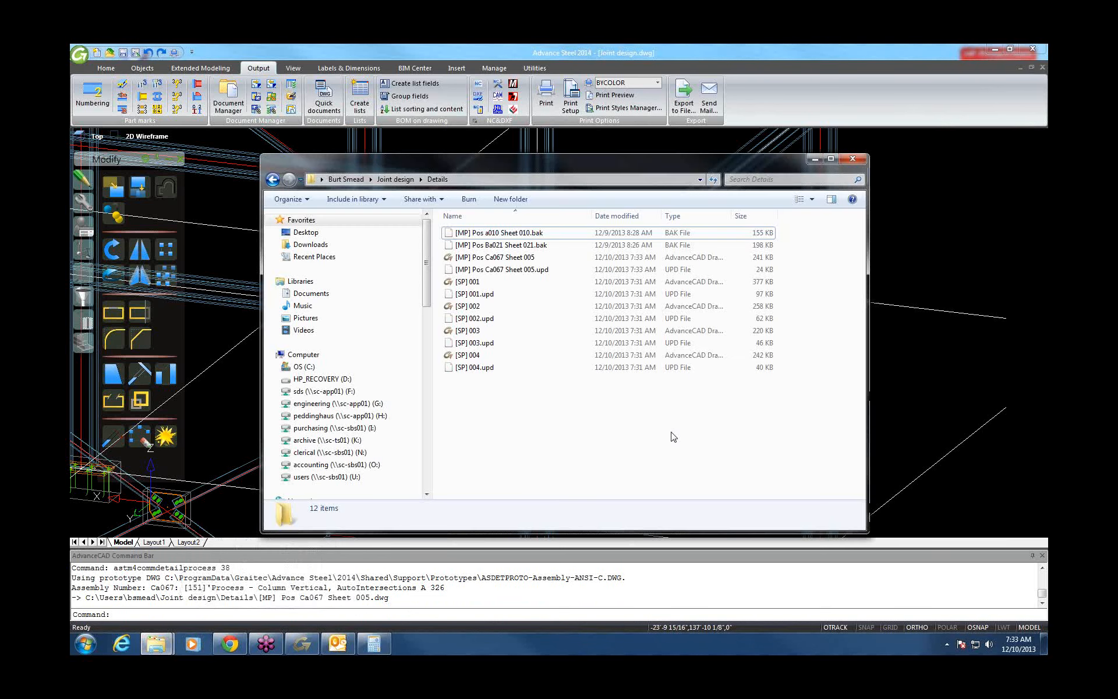
left_click_drag(635, 168, 787, 214)
left_click(606, 407)
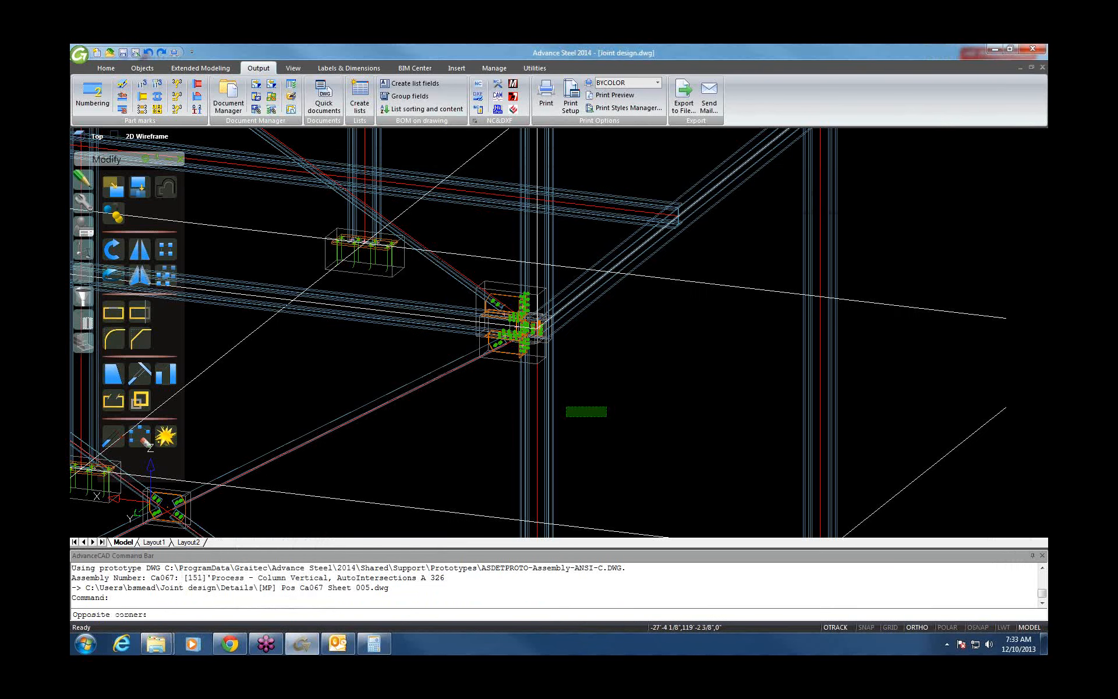
left_click(547, 411)
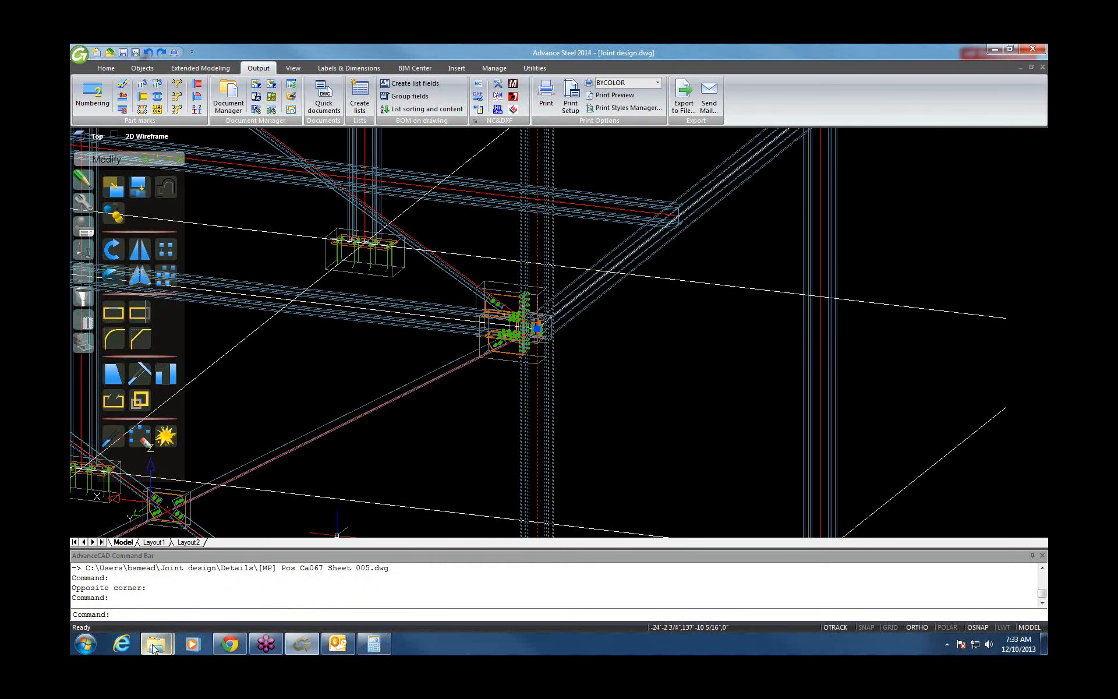
Step: Open the column drawing [MP] Pos Ca067 Sheet 005 from the project's Details folder and bring its full sheet into view
mouse_move(154, 647)
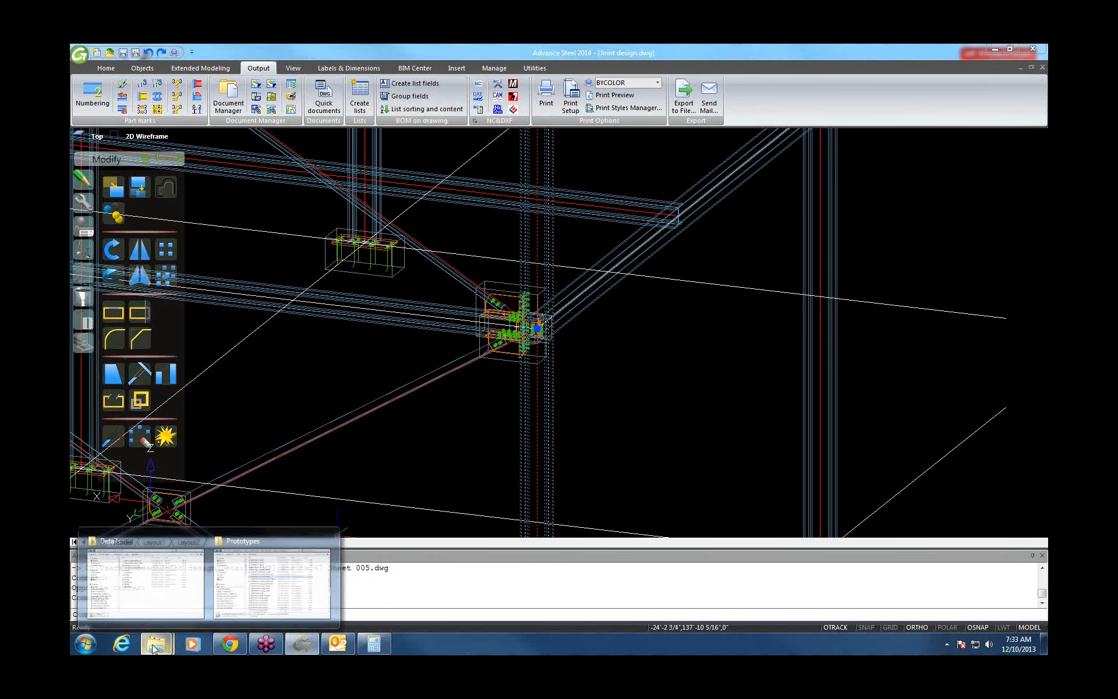
left_click(151, 540)
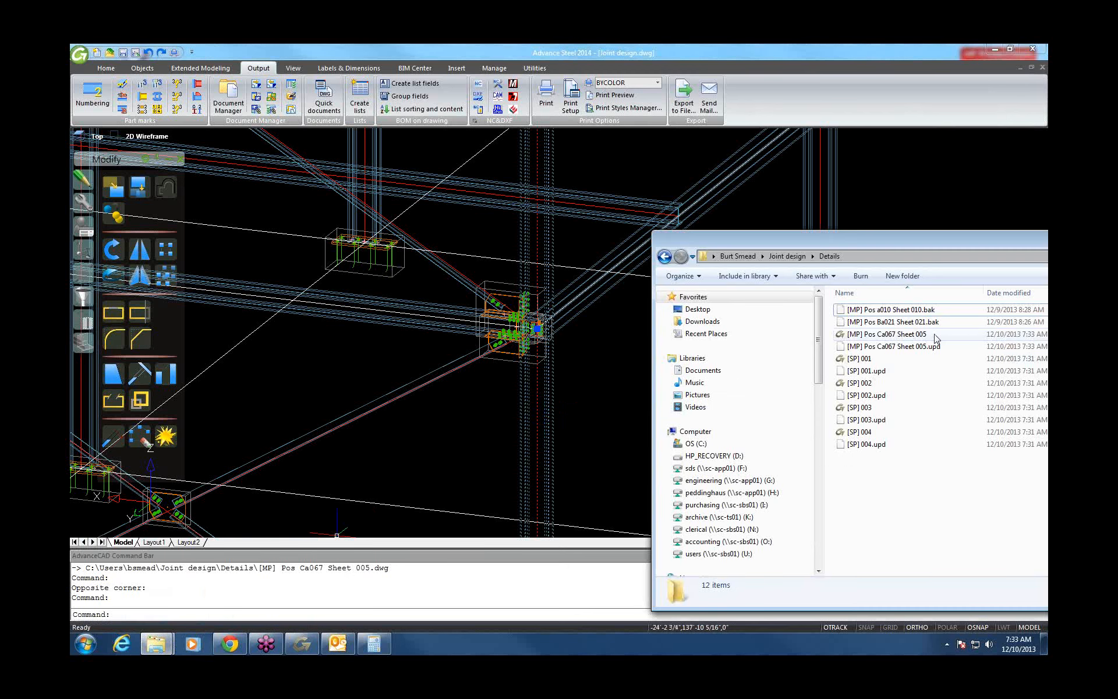
left_click(935, 335)
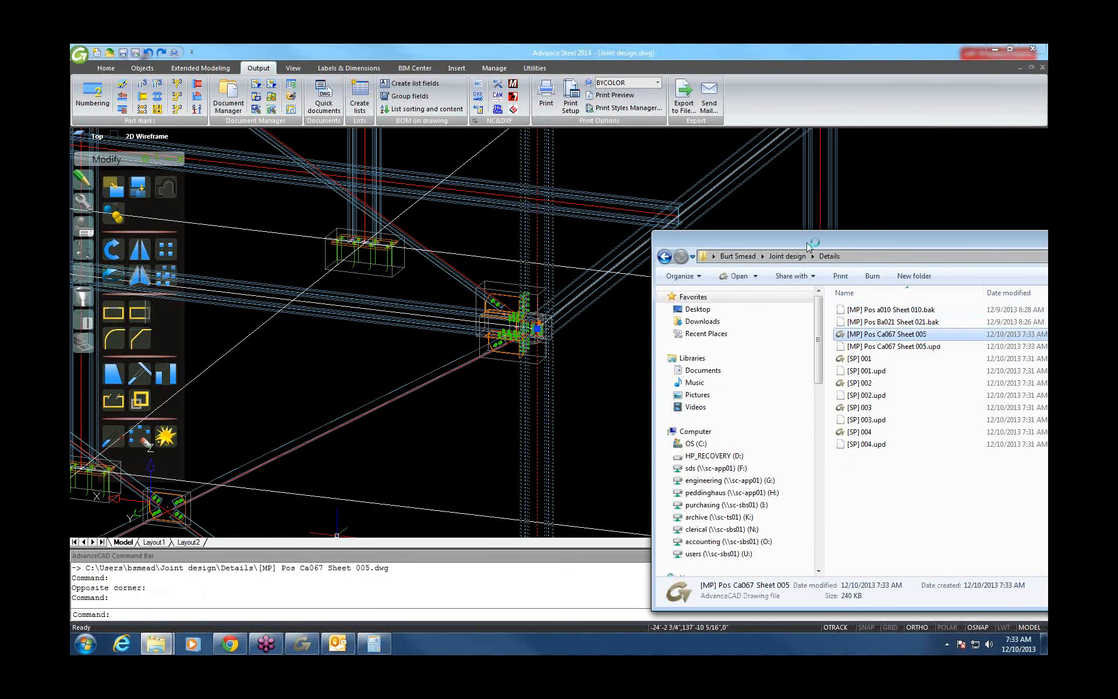
left_click_drag(732, 232, 586, 212)
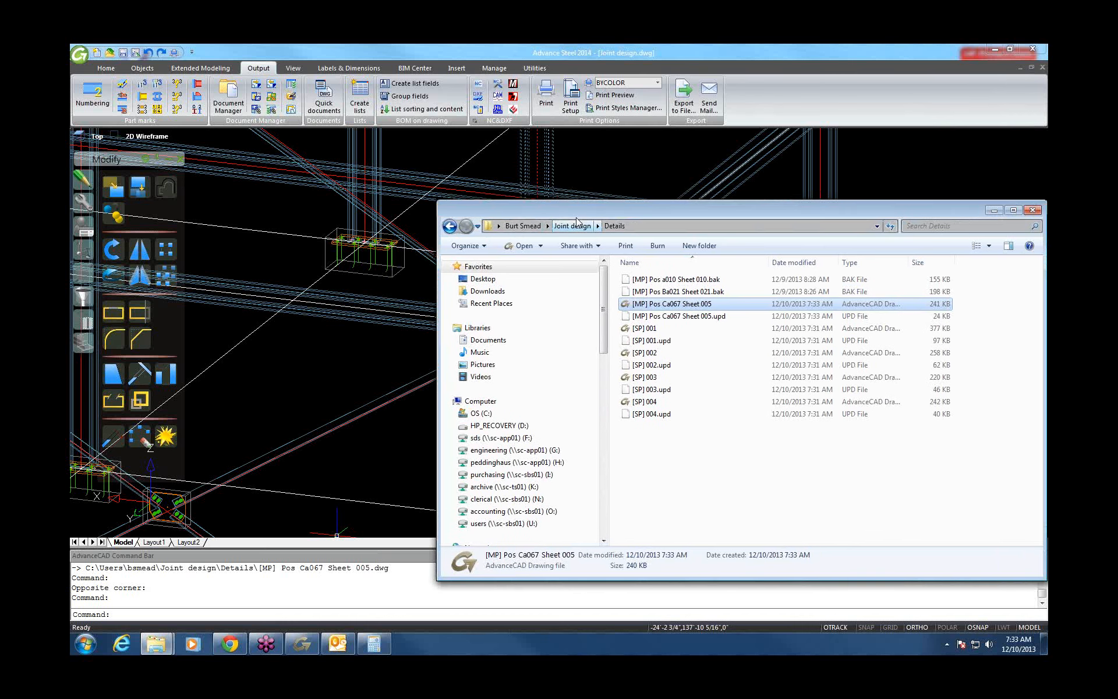
left_click(409, 55)
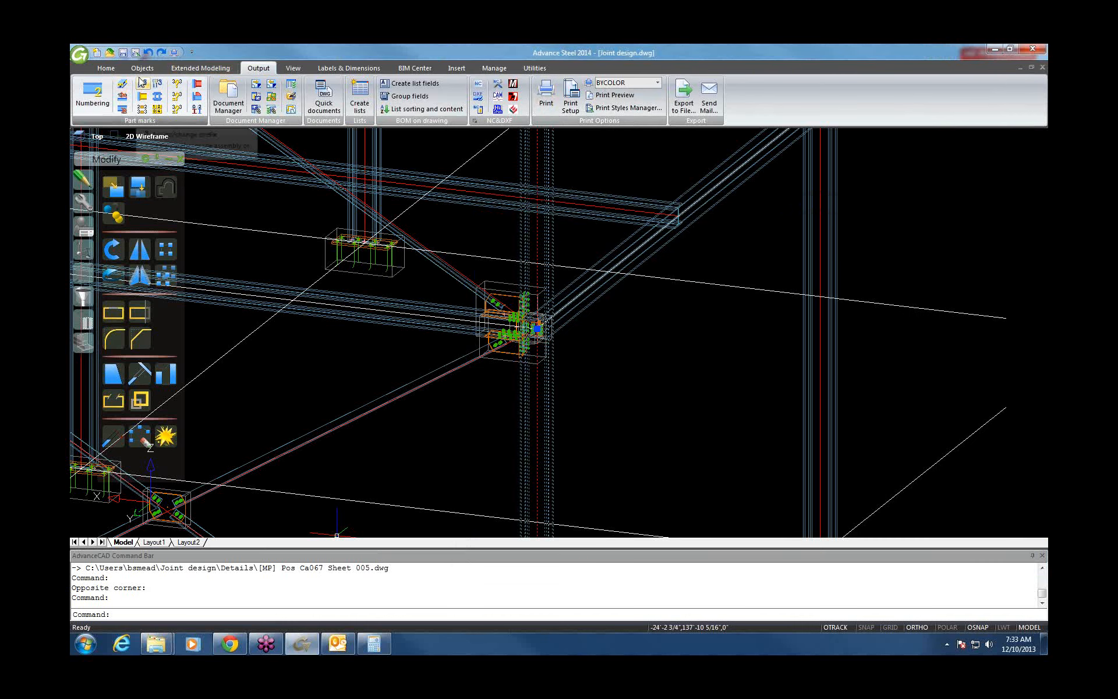
left_click(176, 97)
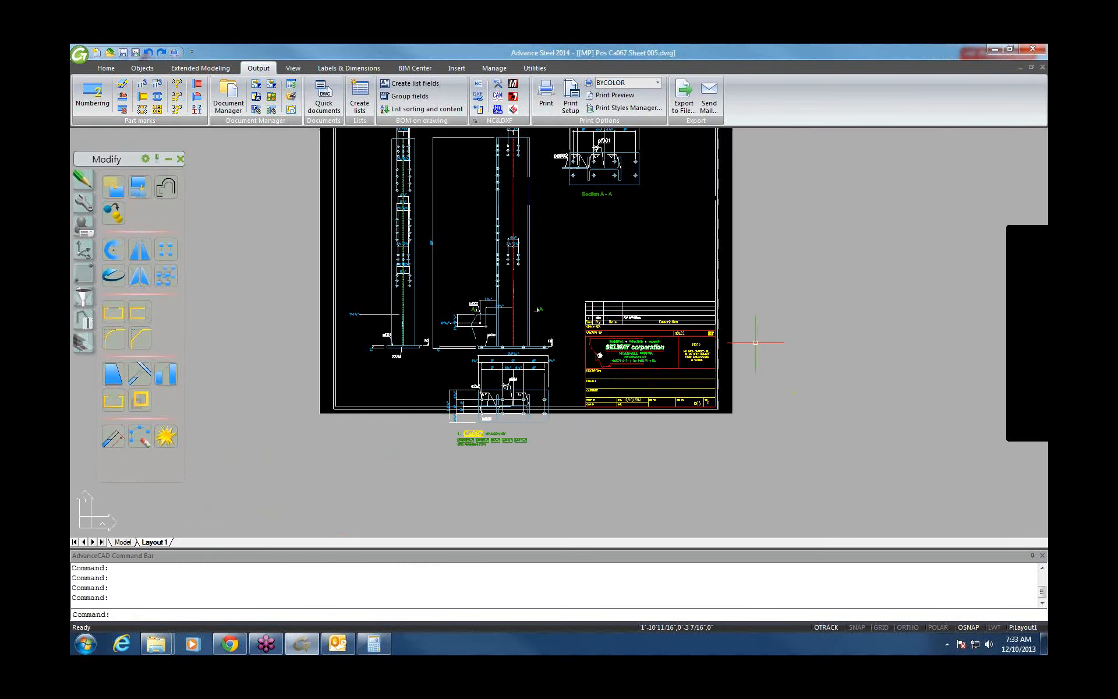
middle_click_drag(755, 382, 733, 408)
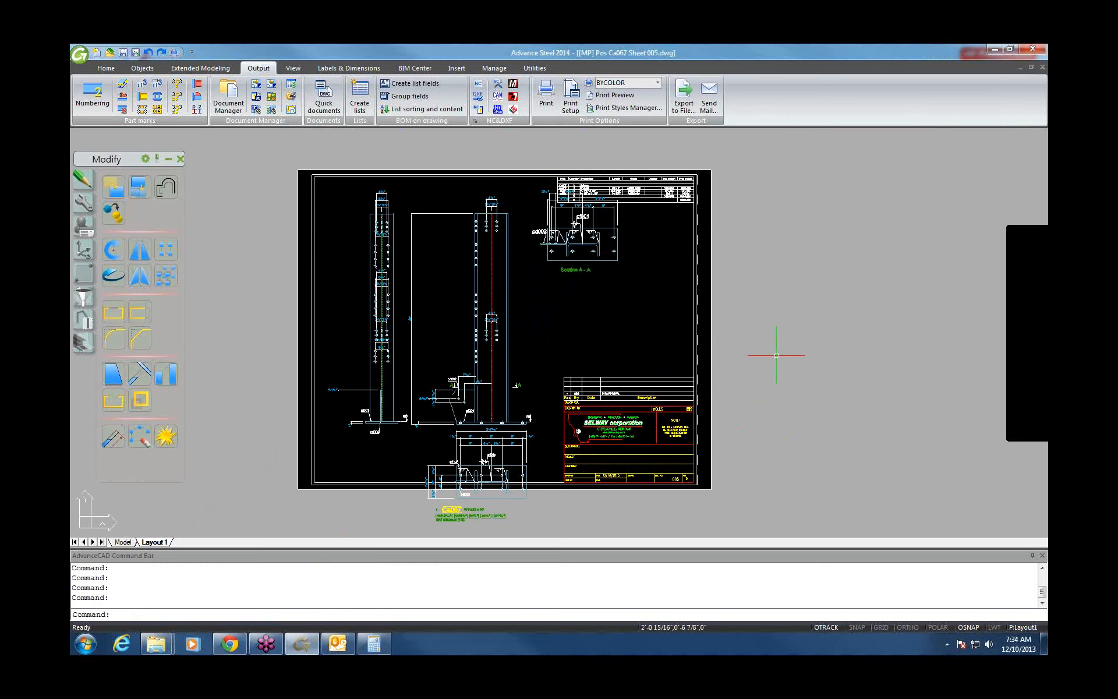
Step: Return to the model and check the corner column's assembly detail entry without opening it
left_click(1023, 69)
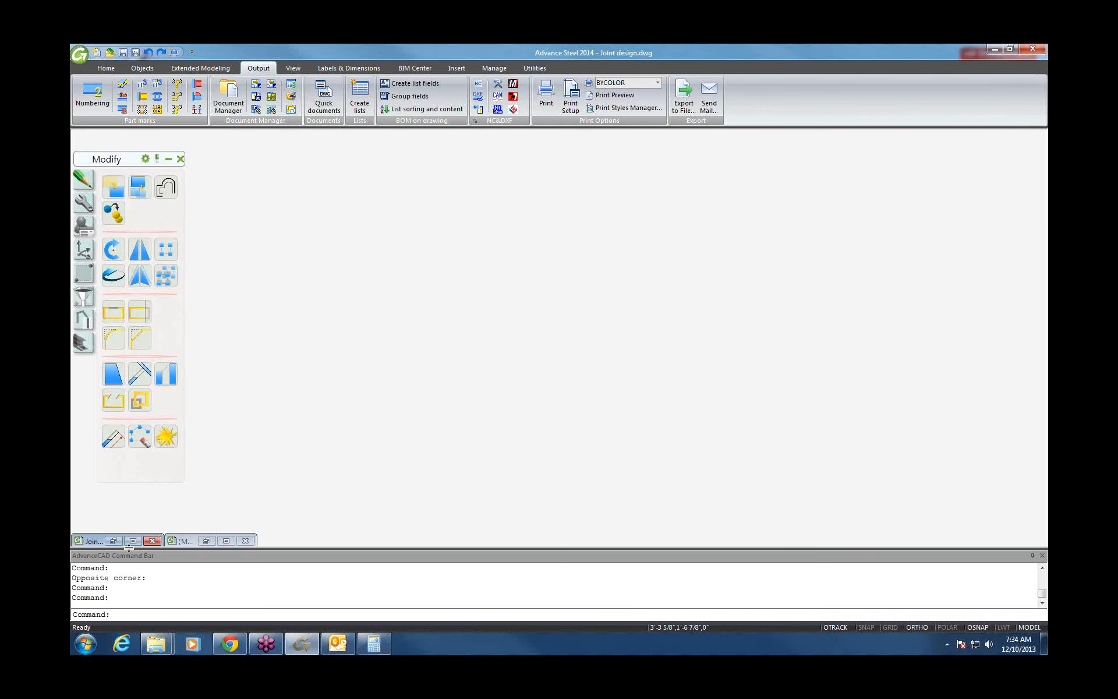
left_click(133, 540)
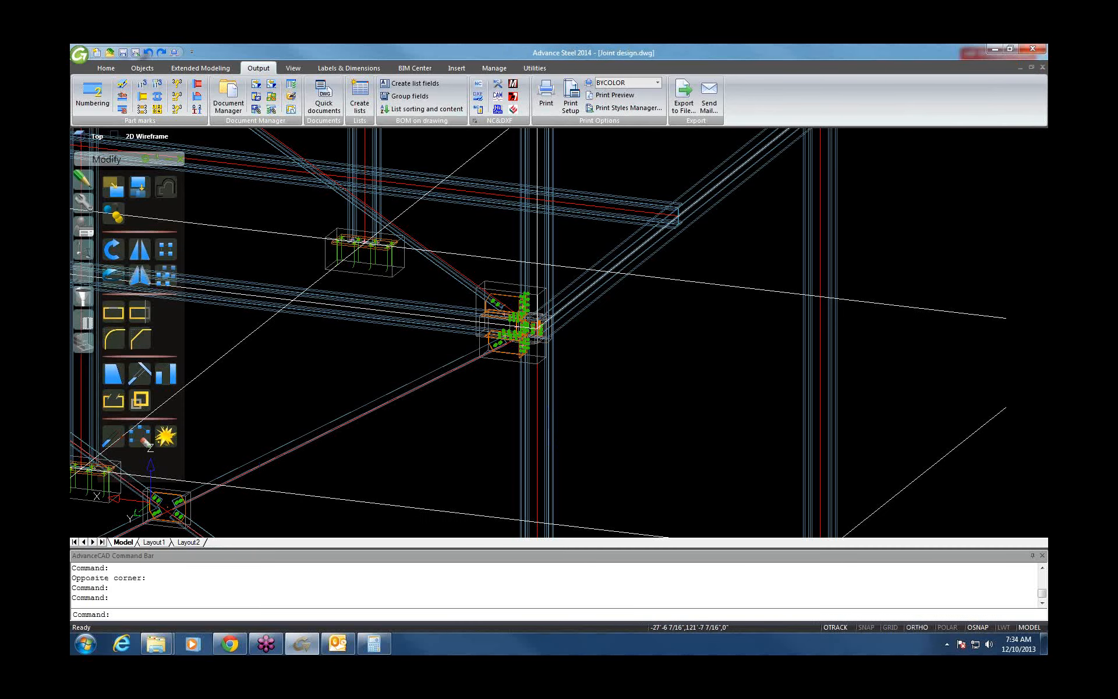
right_click(568, 427)
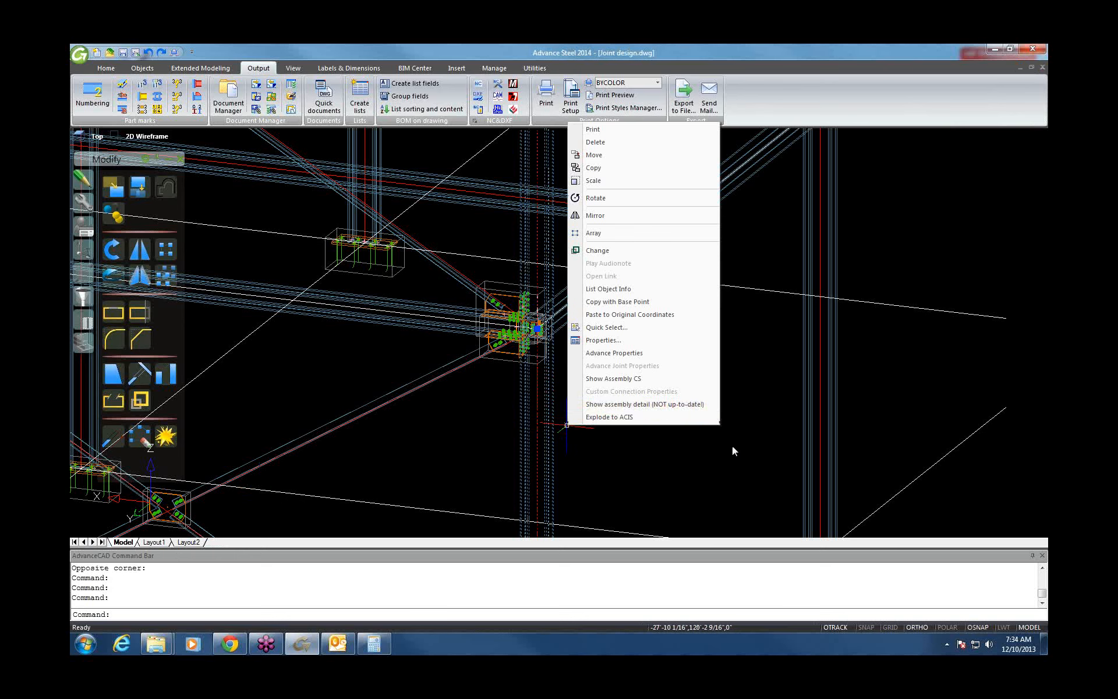
left_click(743, 456)
left_click(687, 458)
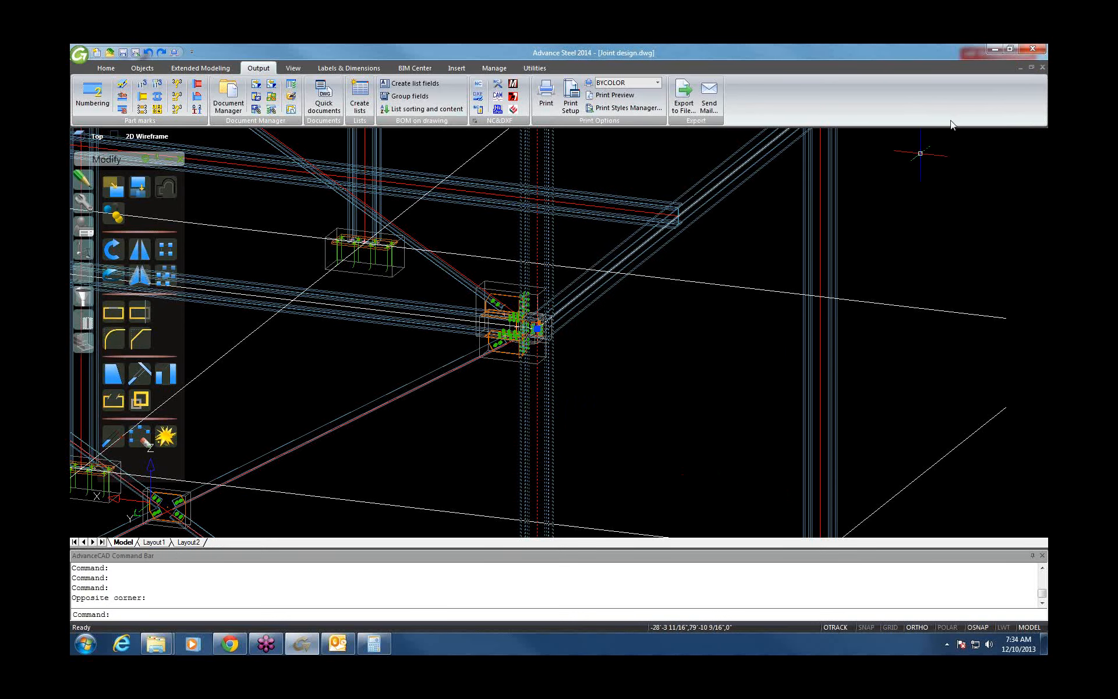
Step: Restore the column's drawing sheet and examine its revision table and customized title block
left_click(1020, 67)
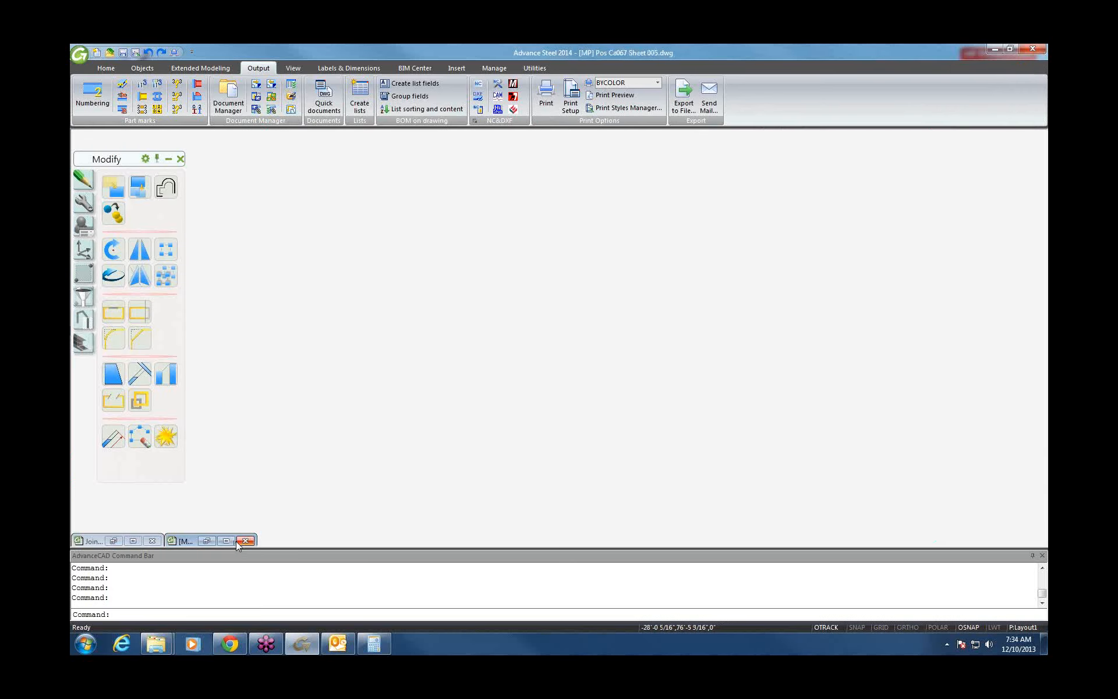
left_click(226, 542)
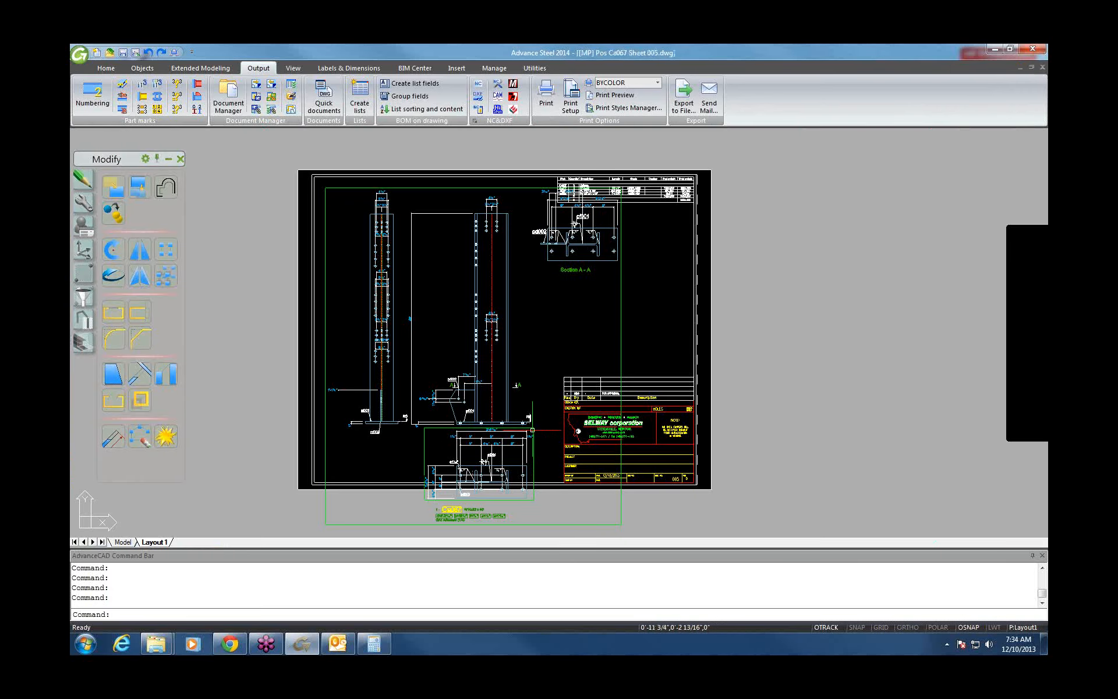
middle_click_drag(534, 431, 546, 421)
middle_click_drag(548, 414, 546, 413)
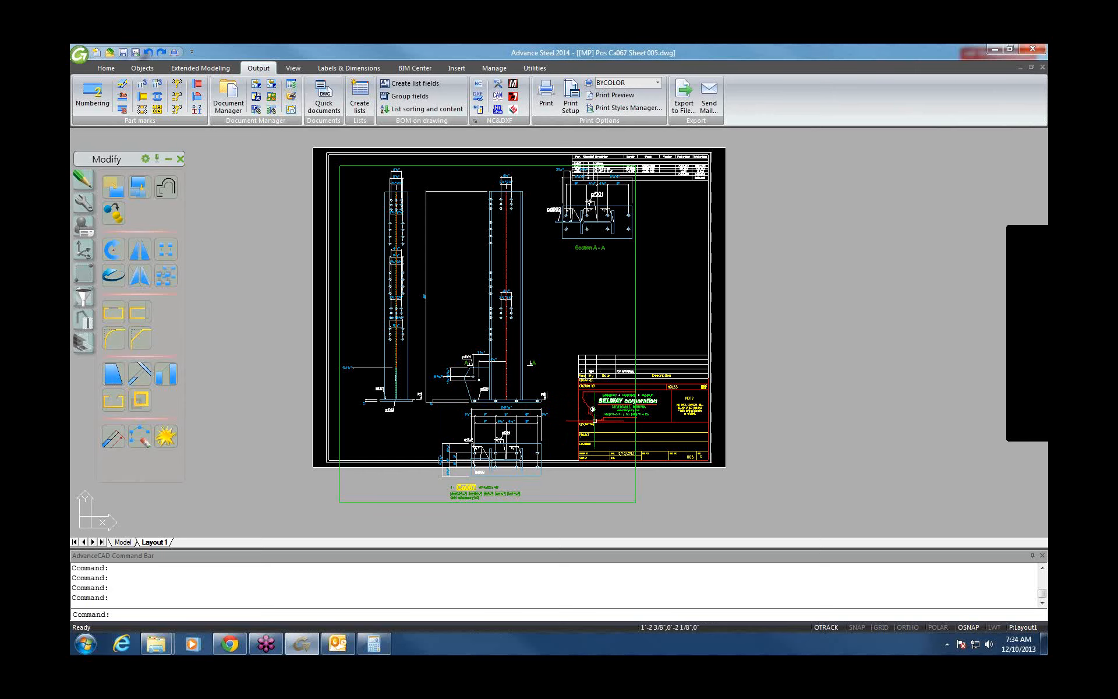
scroll(668, 429, "up", 4)
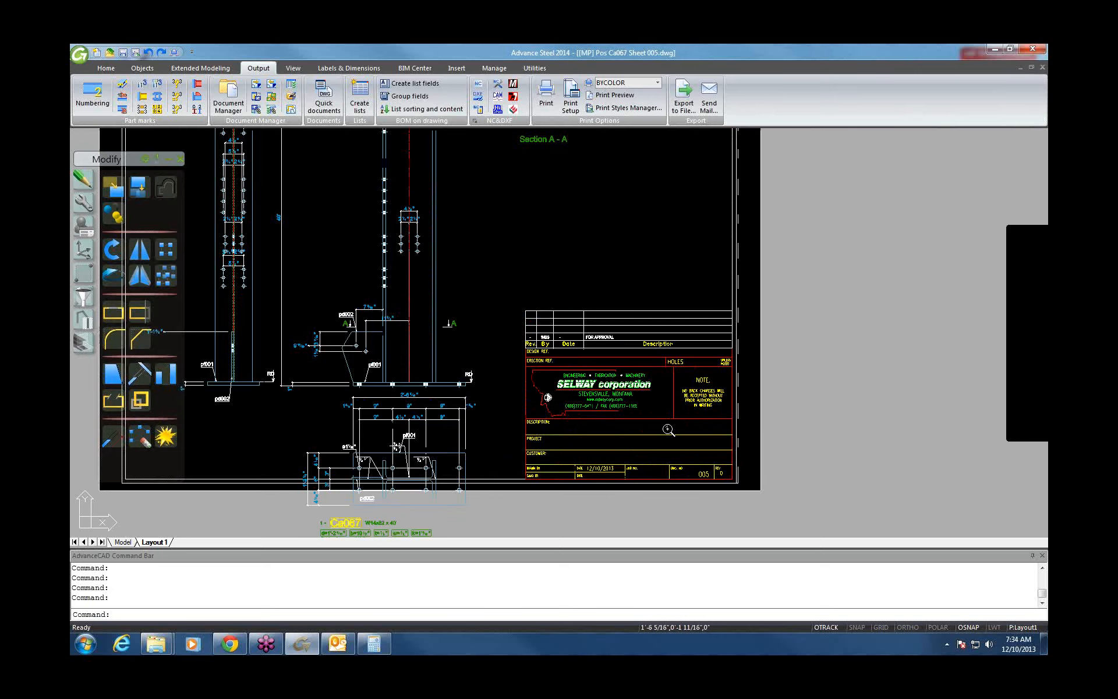
middle_click_drag(662, 419, 636, 383)
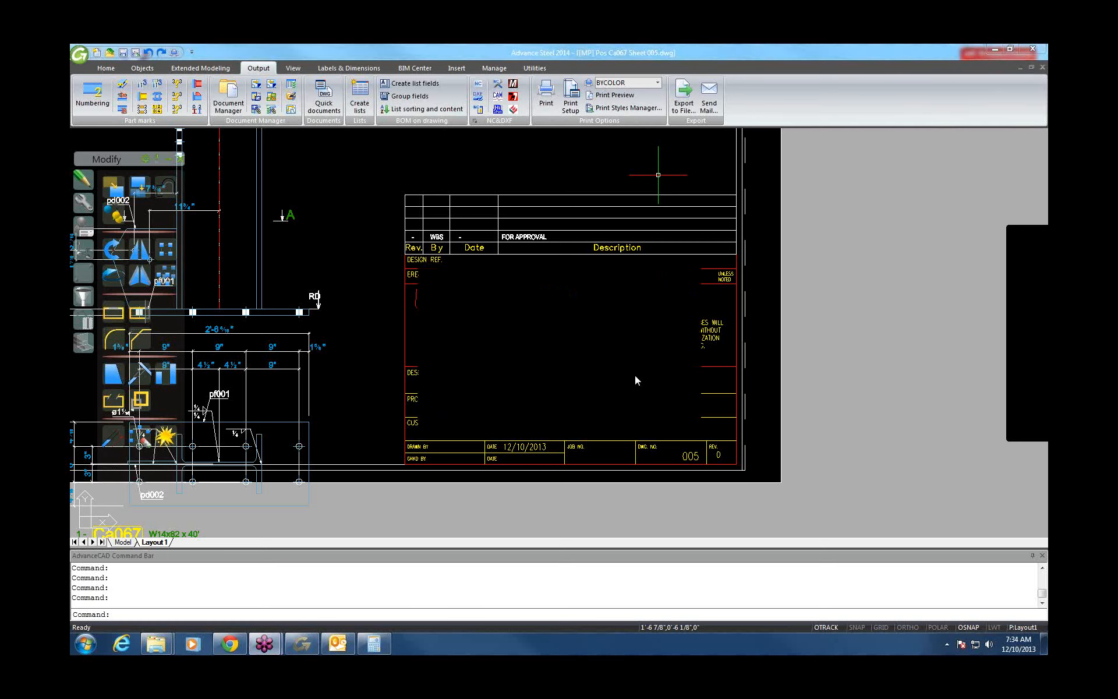
key("Return")
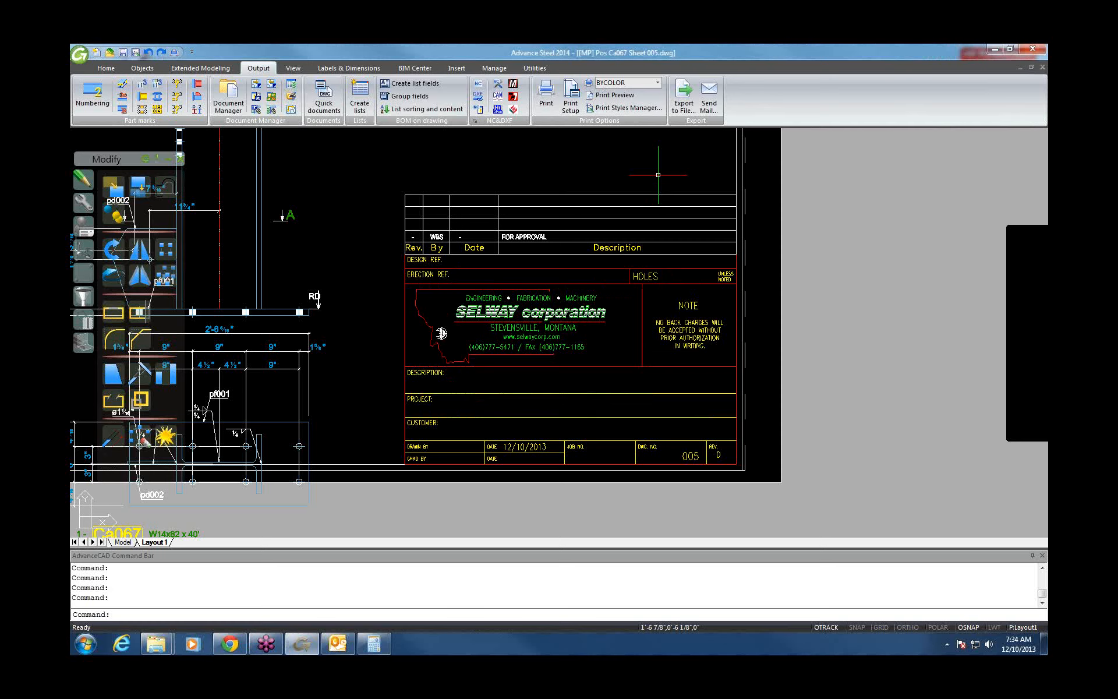
Step: Explode the title block on the column's drawing sheet into its attribute tags
left_click(165, 436)
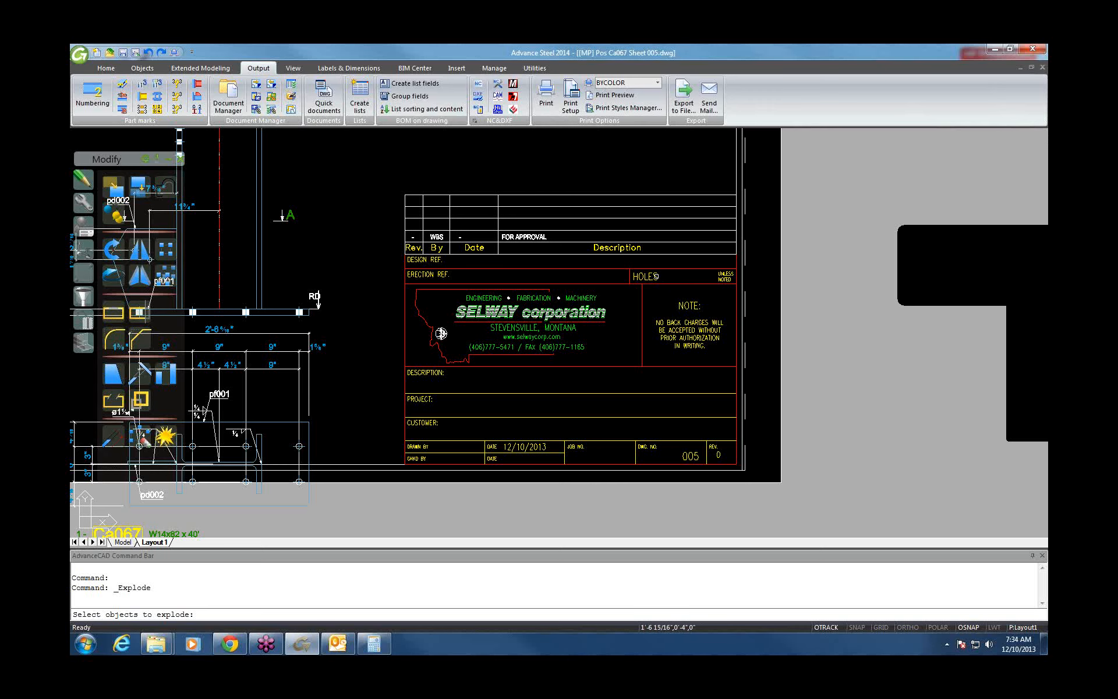
left_click(441, 333)
key("Return")
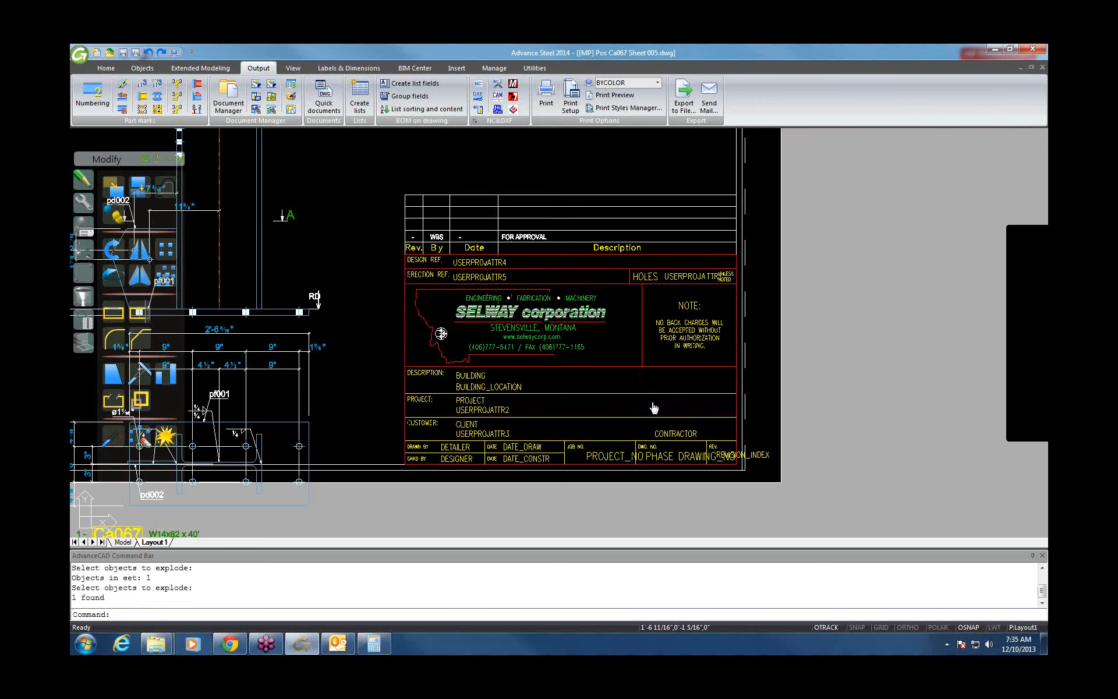
middle_click_drag(658, 407, 677, 393)
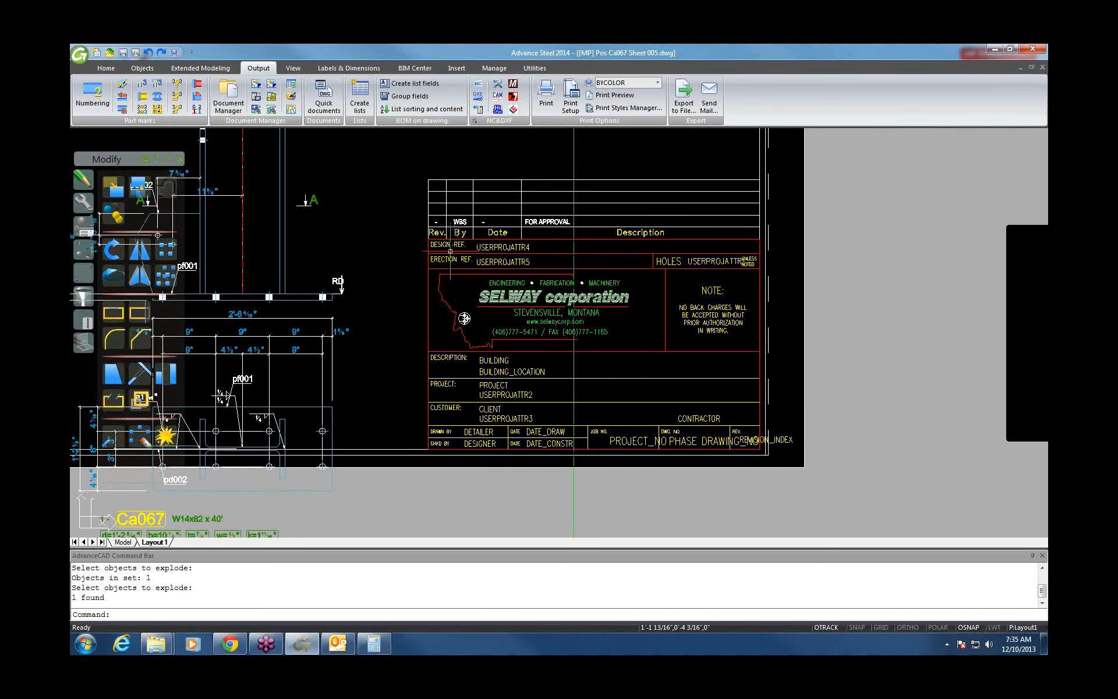
Step: Examine the title block's attribute tags, including USERPROJATTR4, USERPROJATTR5 and CLIENT, against their field labels
left_click(499, 247)
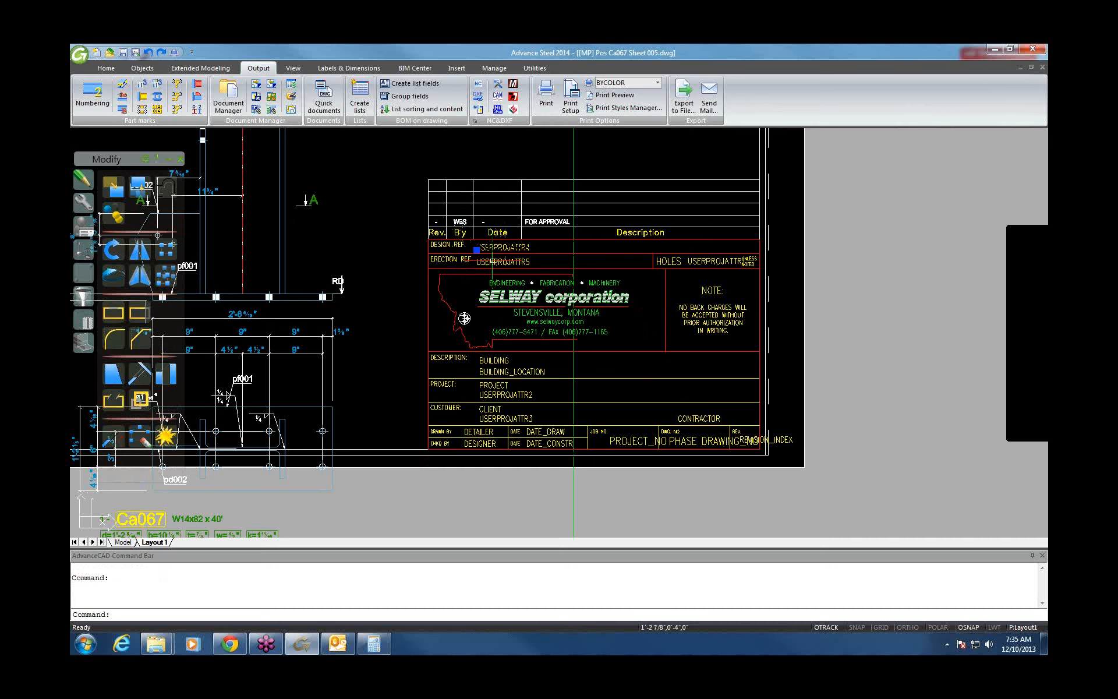
left_click(497, 261)
key("Escape")
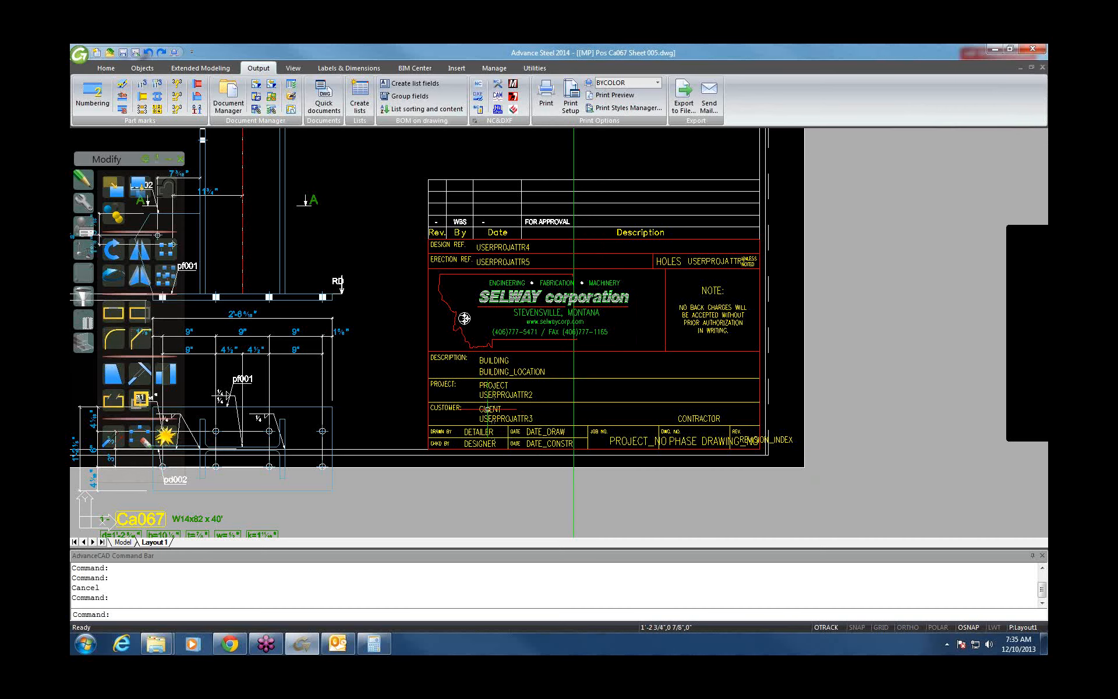
scroll(492, 408, "up", 2)
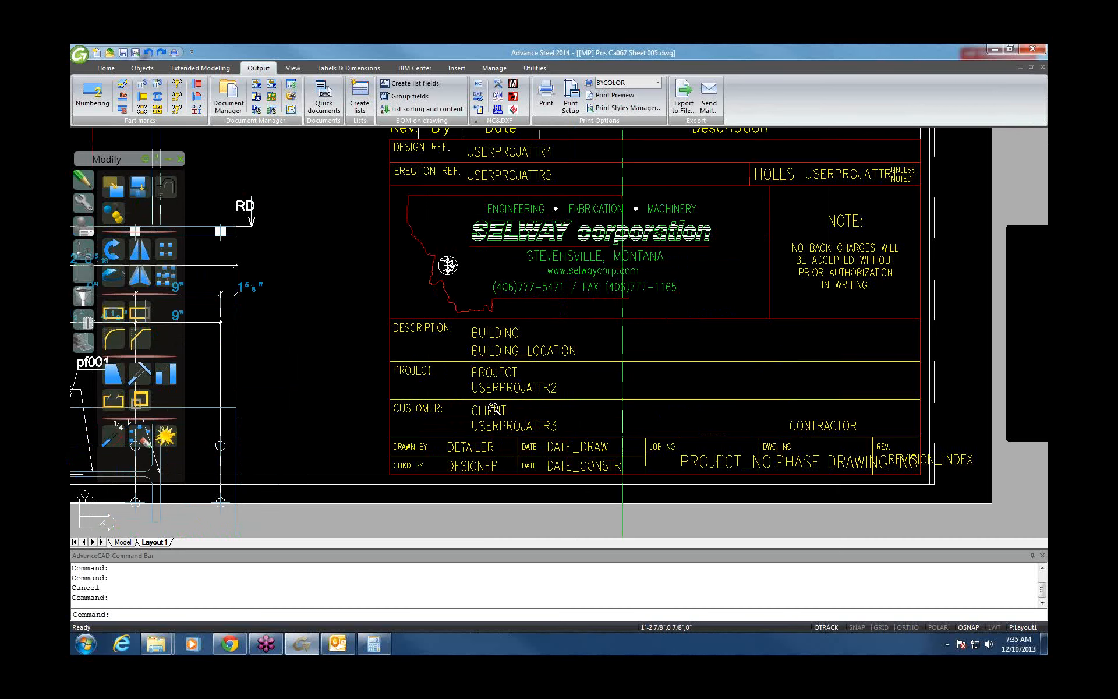
scroll(493, 407, "up", 4)
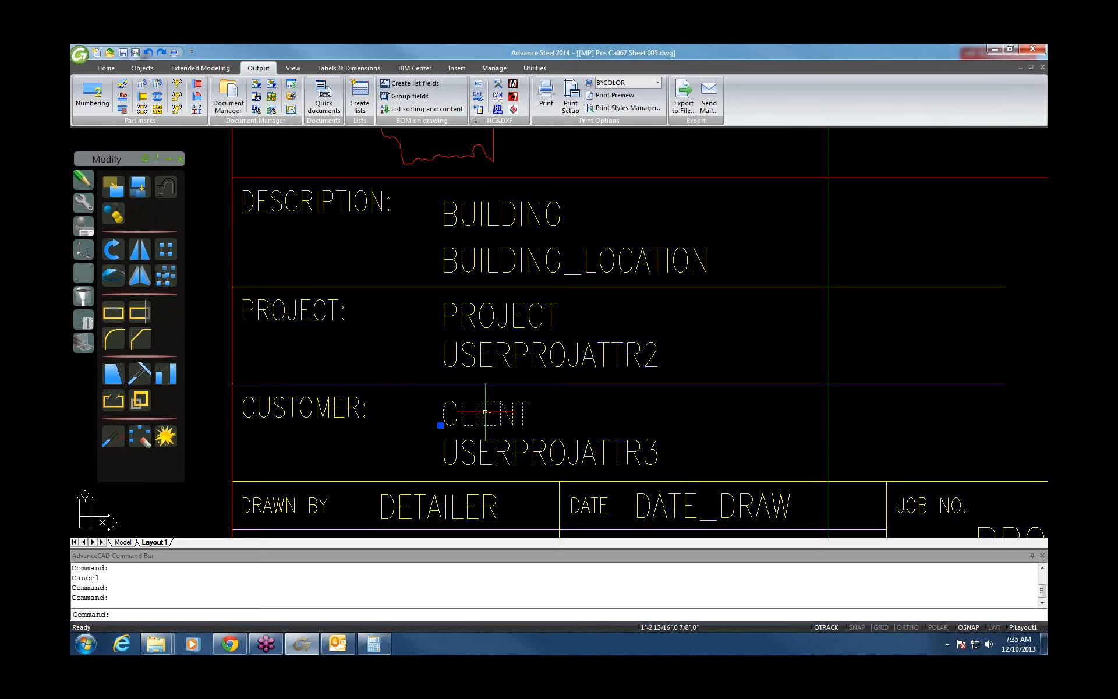
scroll(495, 407, "down", 5)
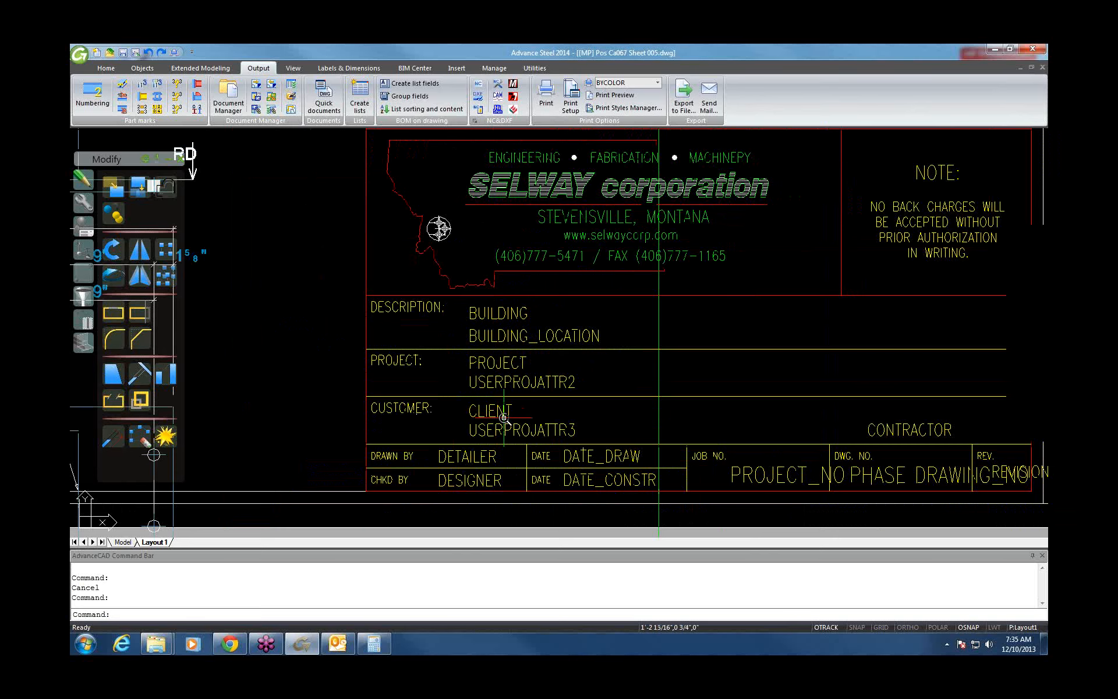
scroll(504, 417, "down", 2)
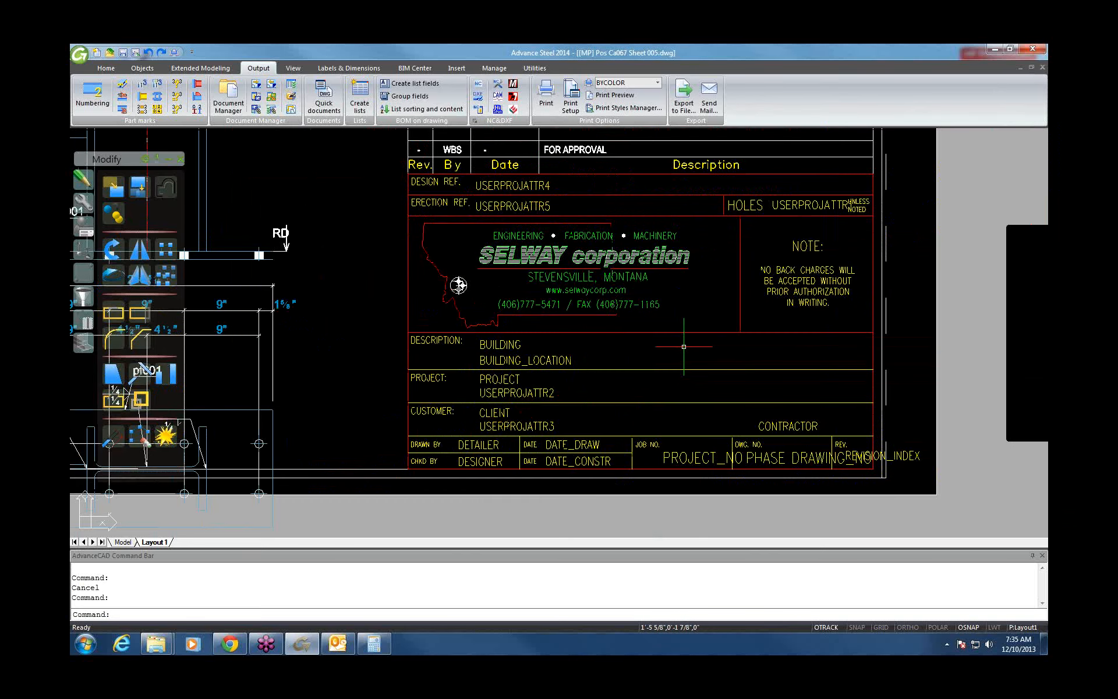
middle_click_drag(686, 357, 687, 382)
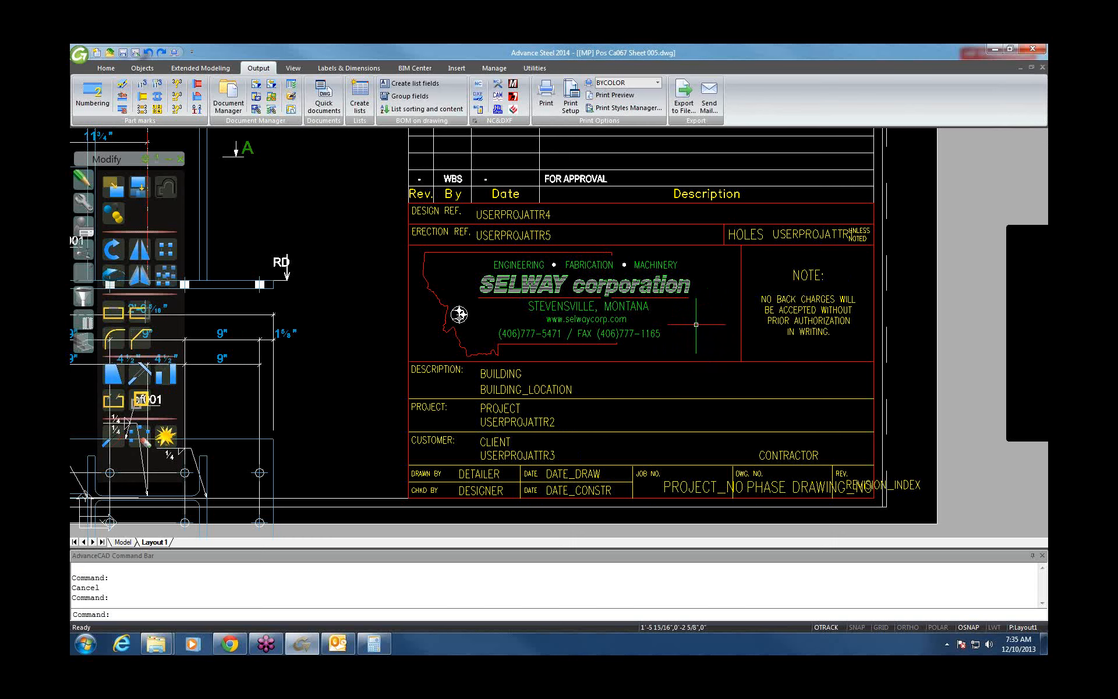
left_click(696, 324)
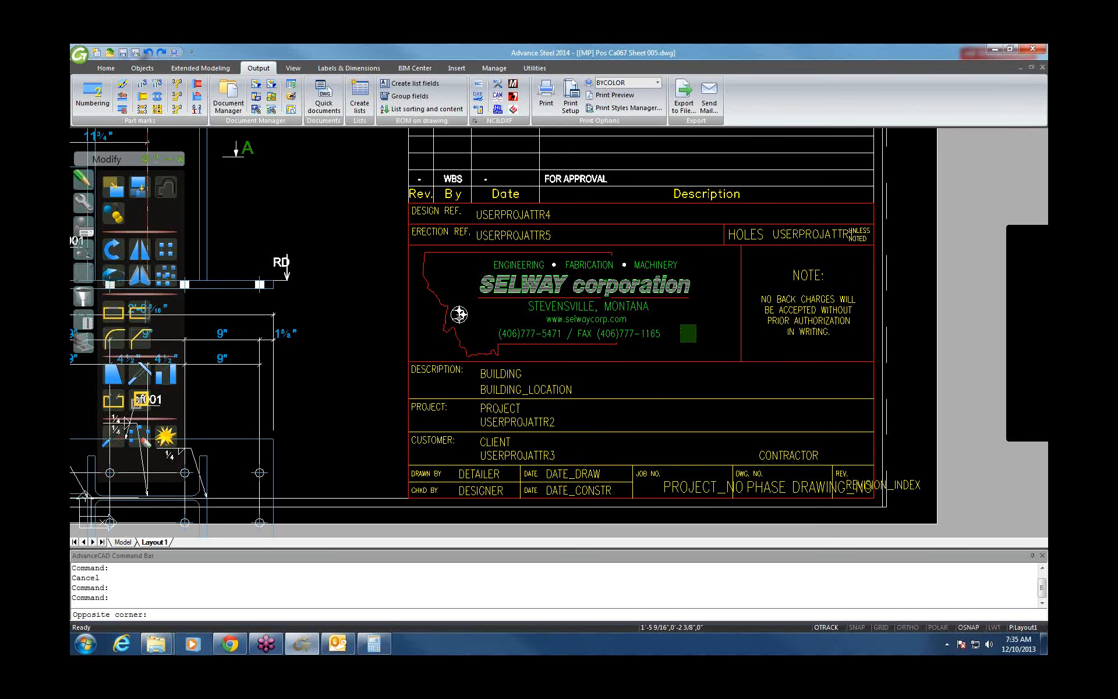
left_click(681, 343)
left_click(680, 342)
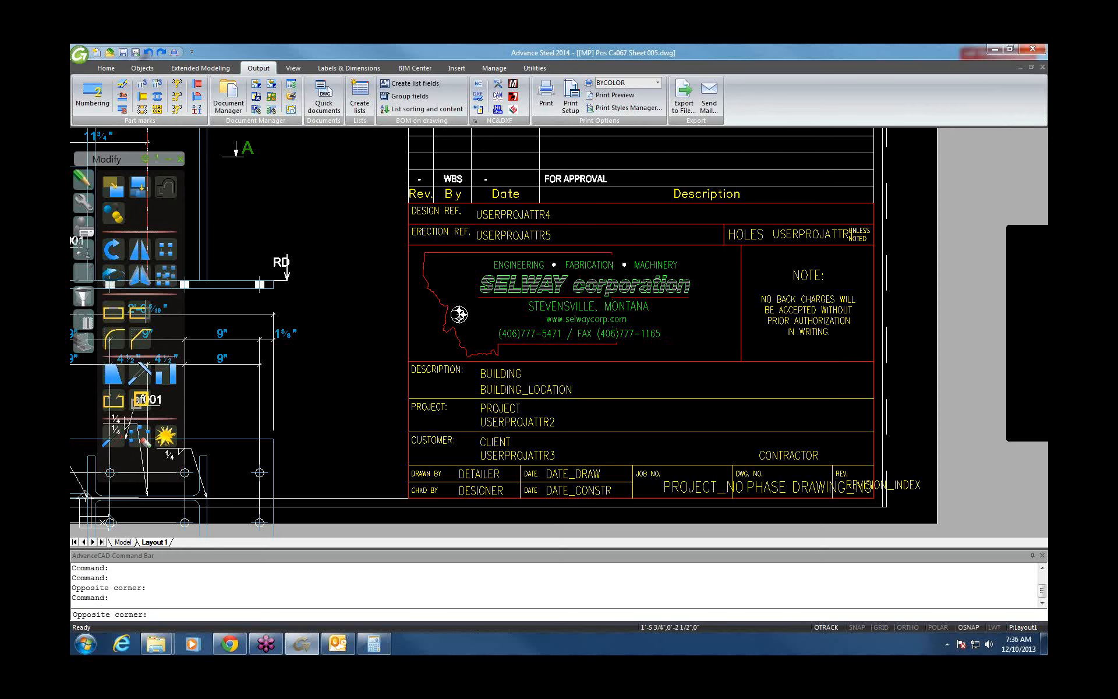
left_click(690, 330)
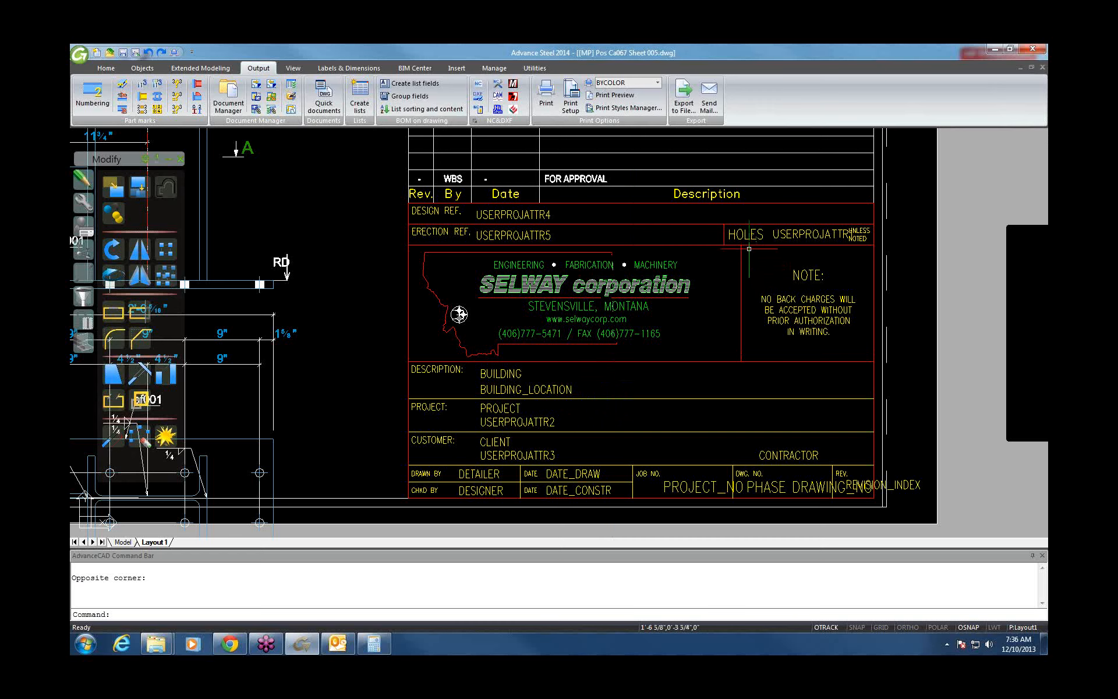
Step: Close the column drawing [MP] Pos Ca067 Sheet 005 without saving its changes
left_click(1042, 67)
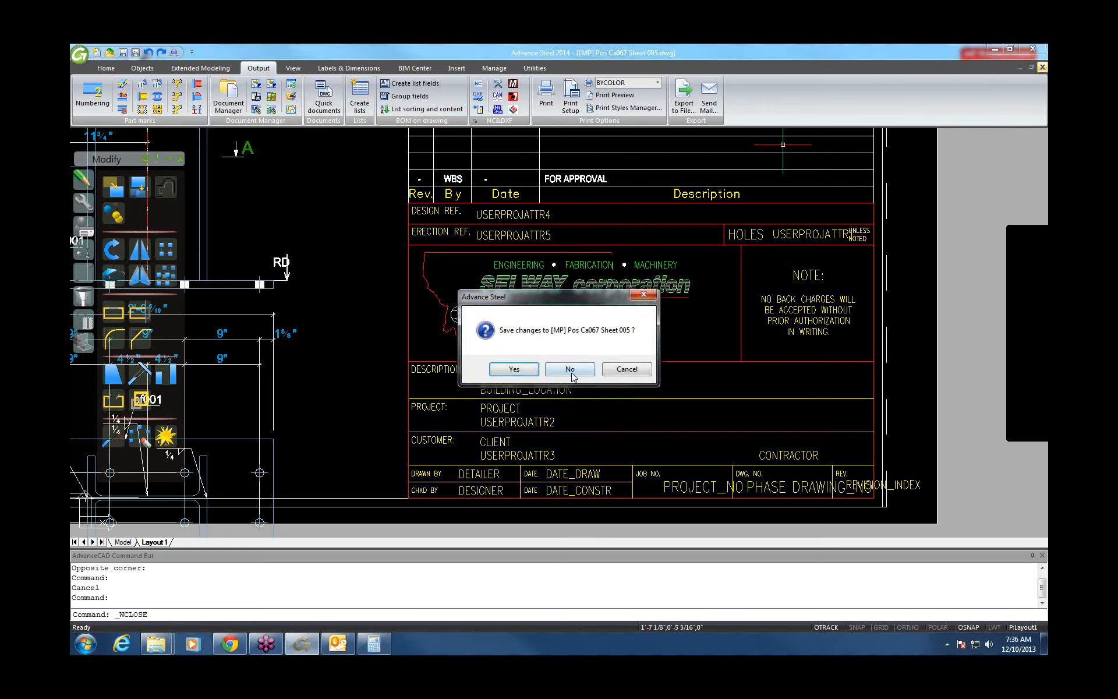
left_click(571, 373)
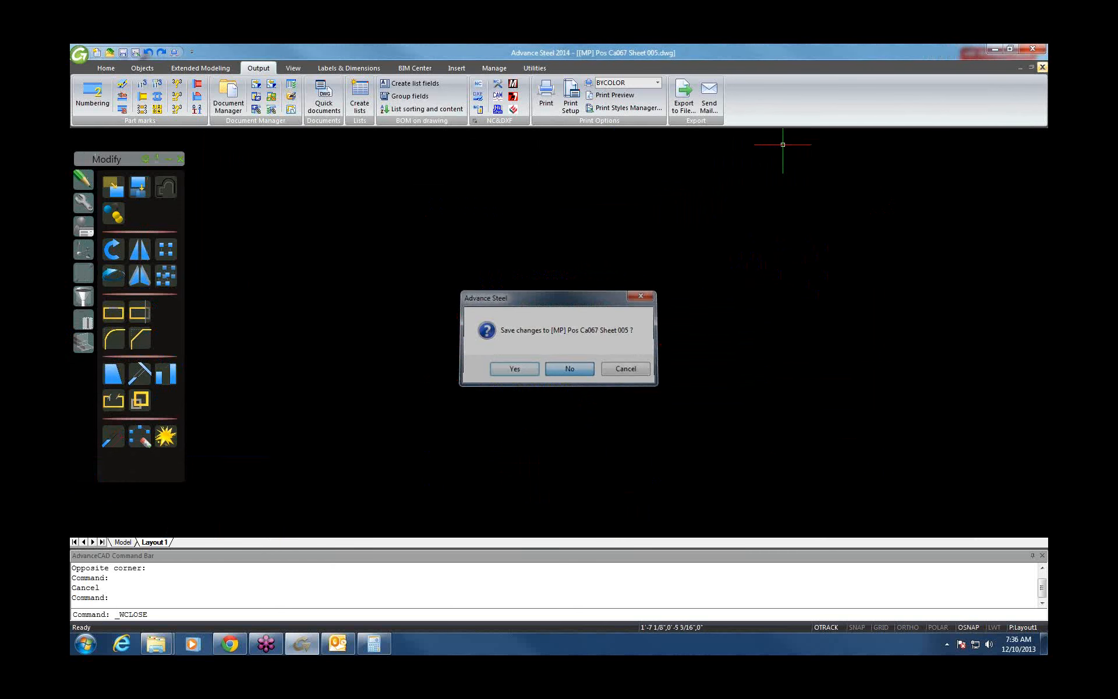
left_click(110, 53)
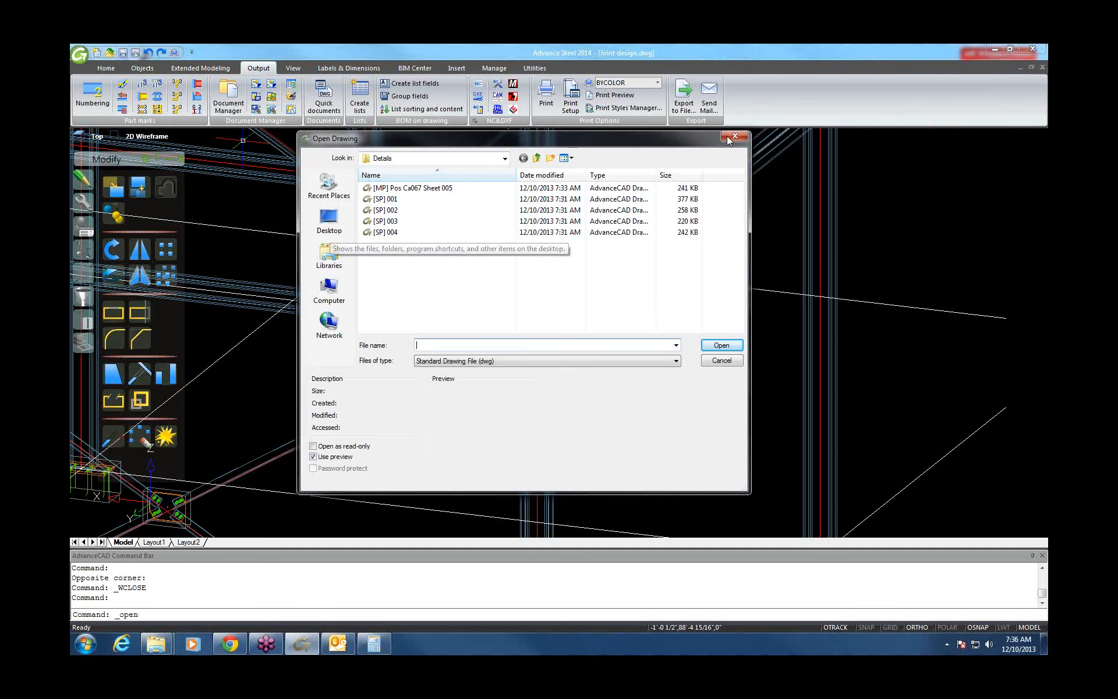
key("Escape")
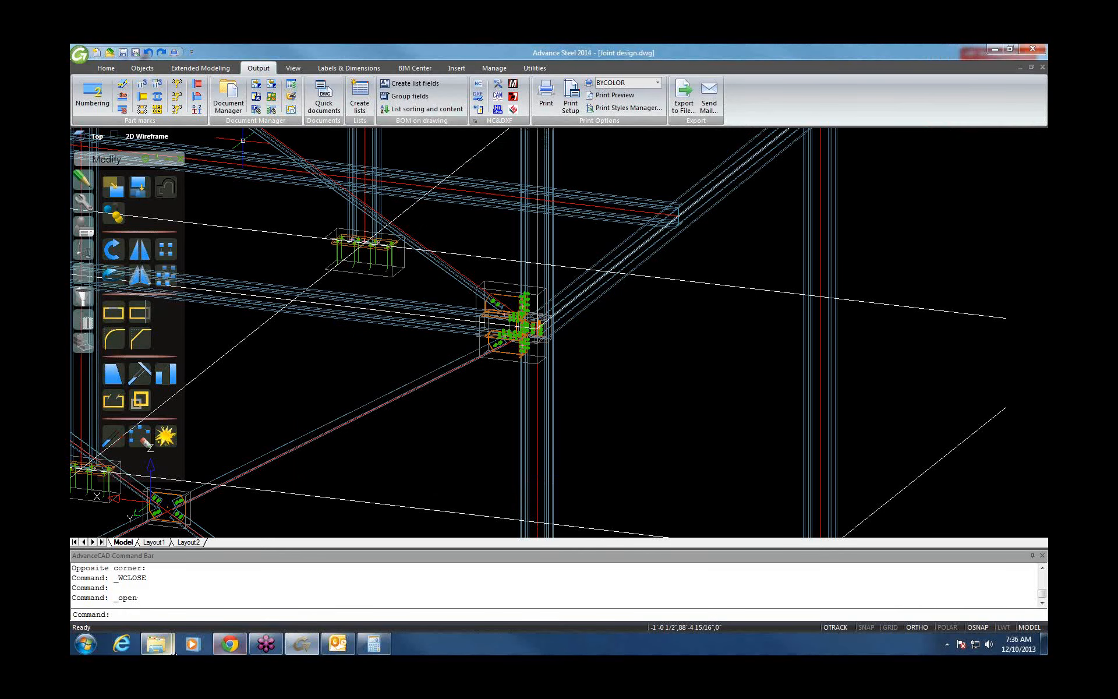
Step: Open the prototype ASDETPROTO-Assembly-ANSI-C from the Prototypes folder
left_click(158, 639)
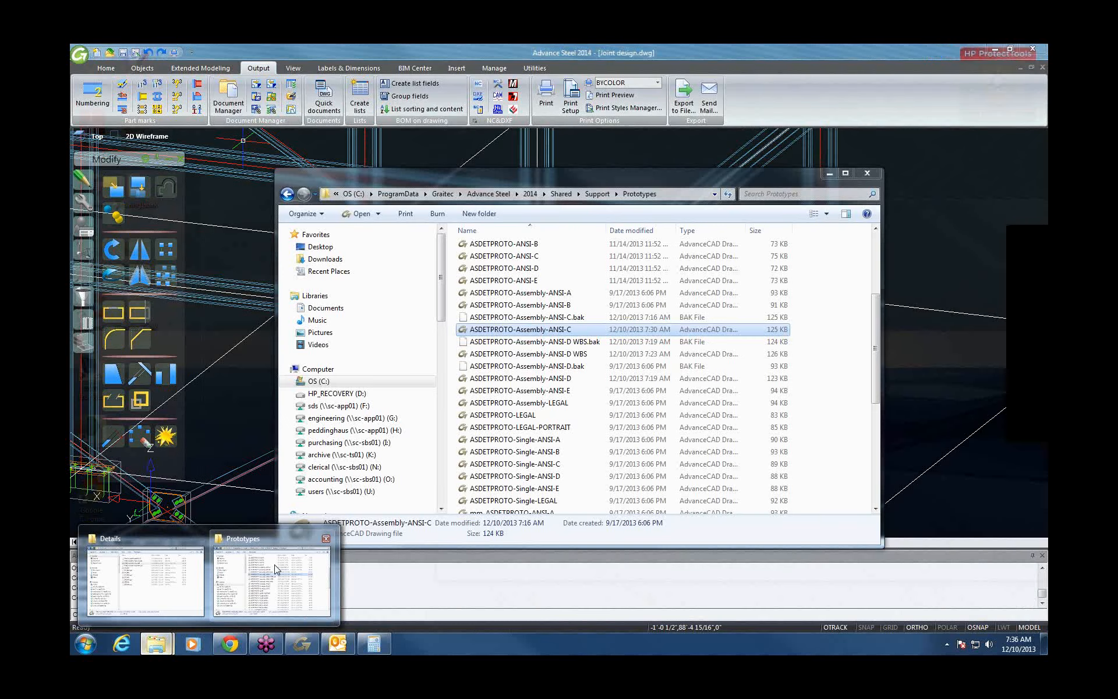
left_click(278, 569)
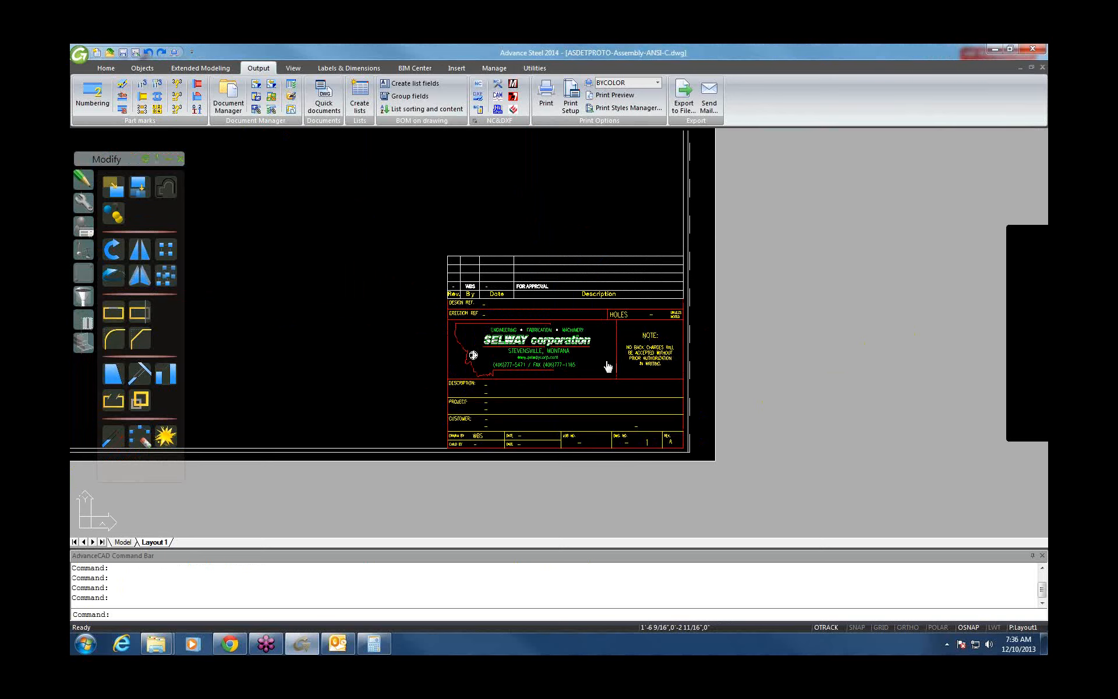
middle_click_drag(606, 367, 574, 373)
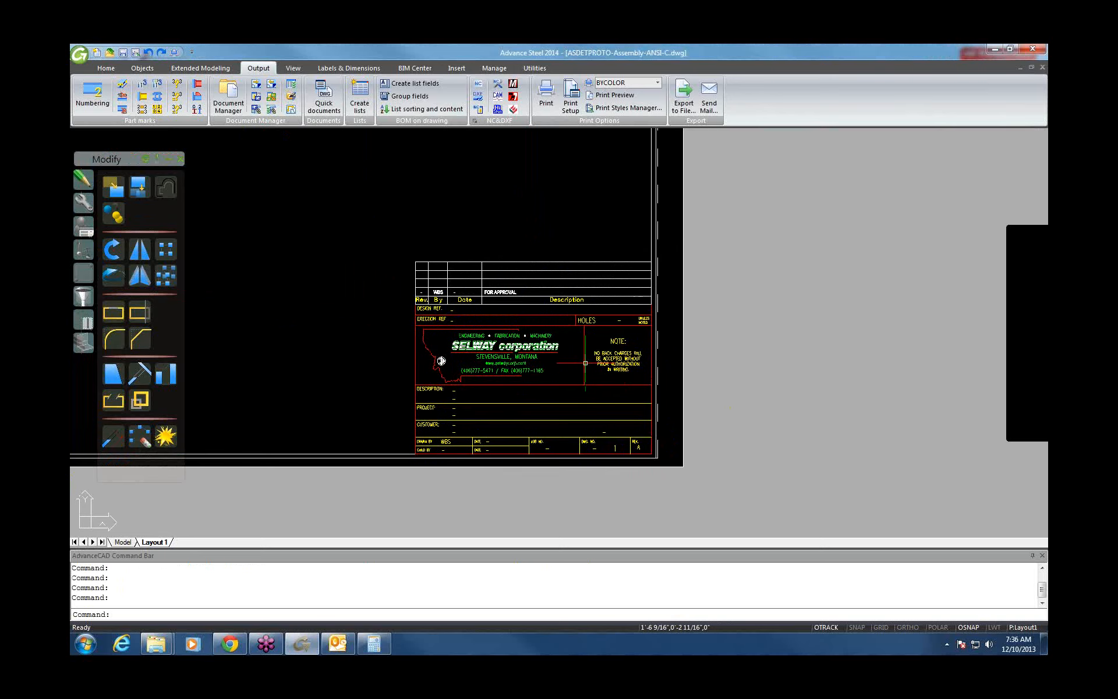
Step: Explode the ANSI-C prototype's customized title block into attribute tags and examine its description, project and customer fields
left_click(165, 435)
left_click(441, 361)
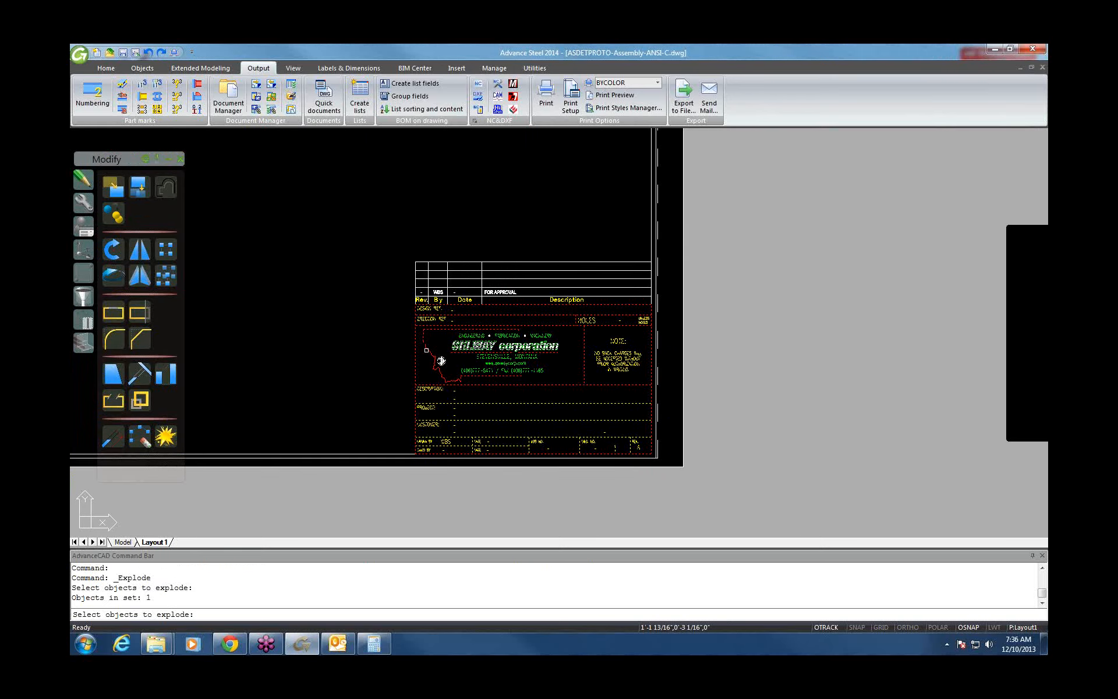
key("Return")
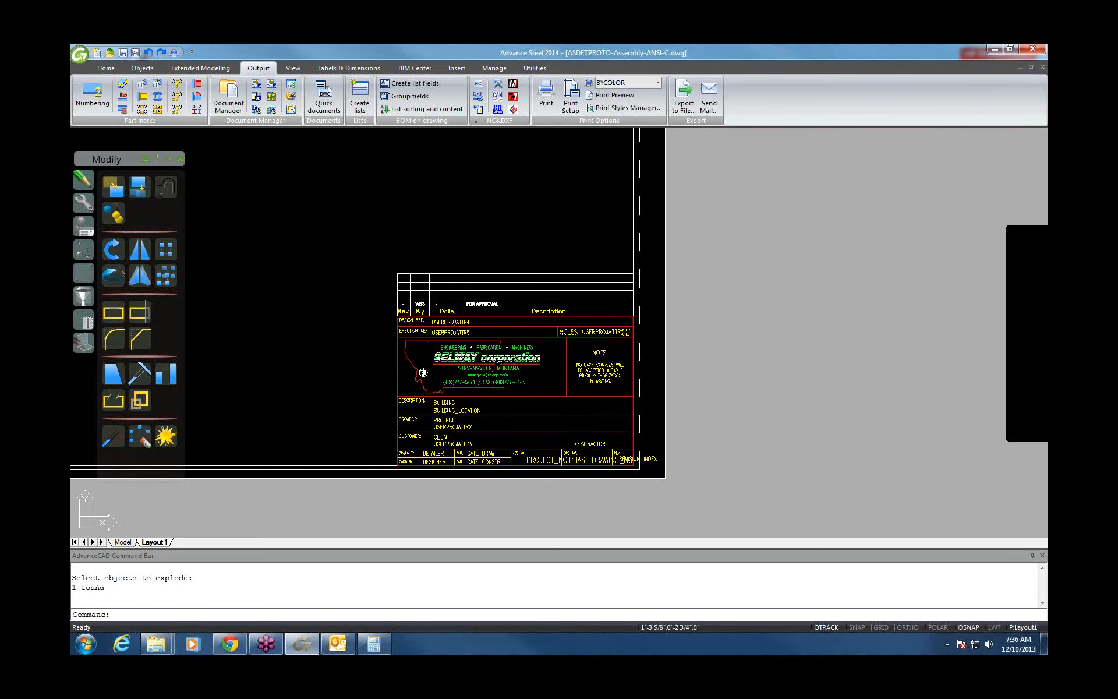
scroll(476, 395, "up", 2)
scroll(476, 395, "up", 2)
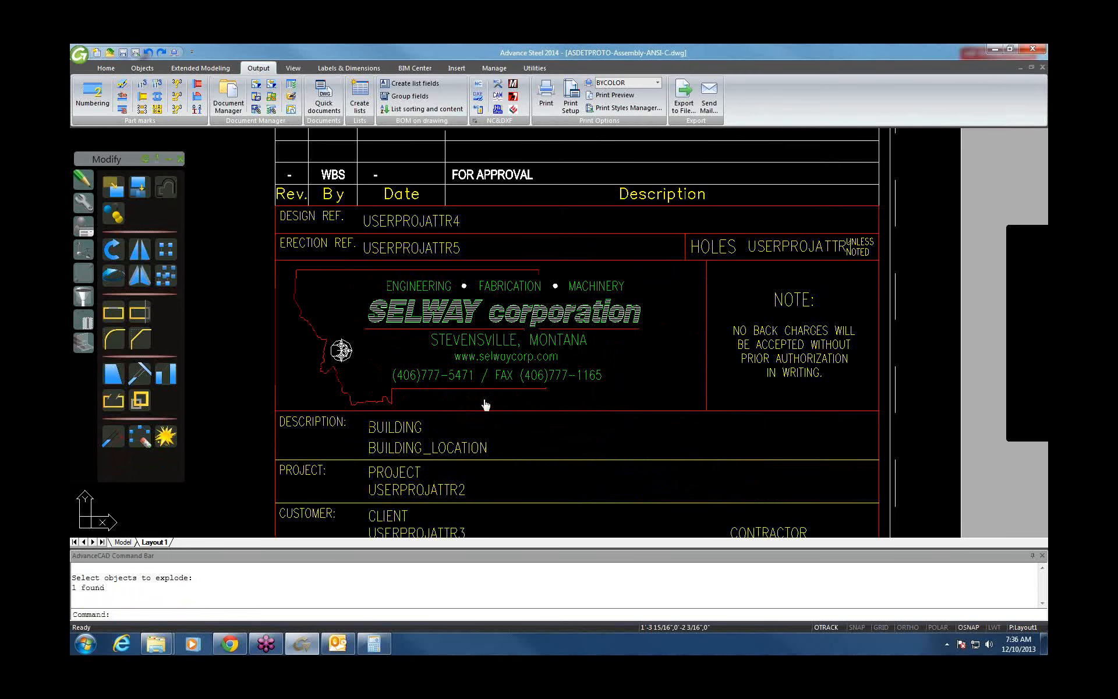
middle_click_drag(484, 402, 486, 277)
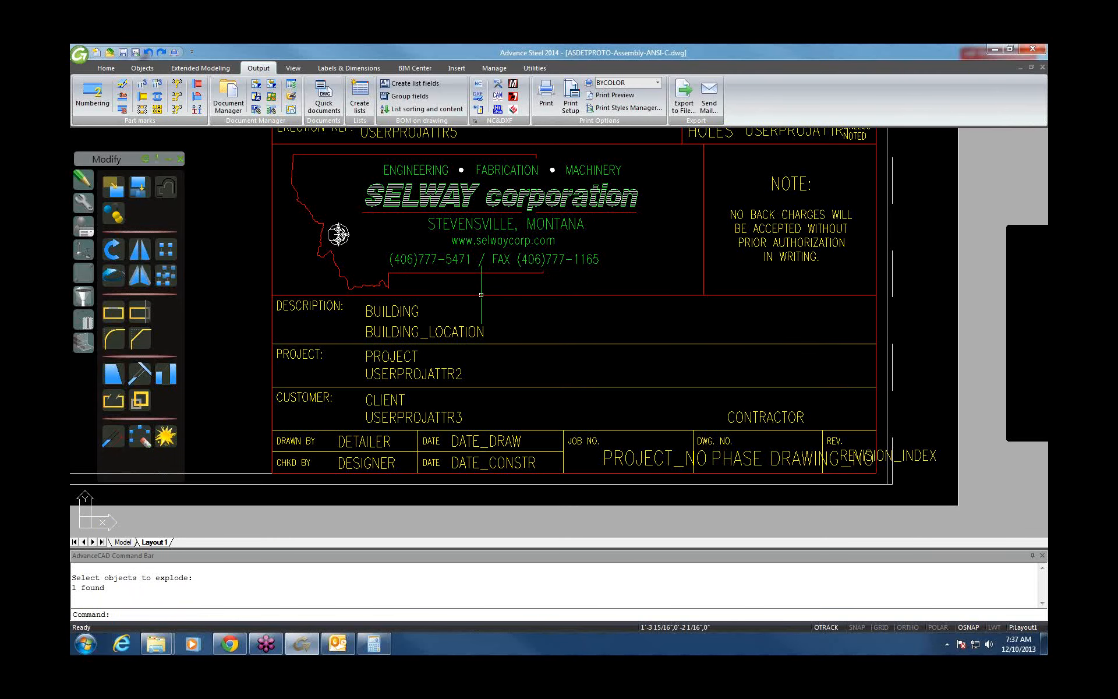
Step: Open the standard prototype ASDETPROTO-Assembly-ANSI-B from the Prototypes folder for comparison
left_click(166, 645)
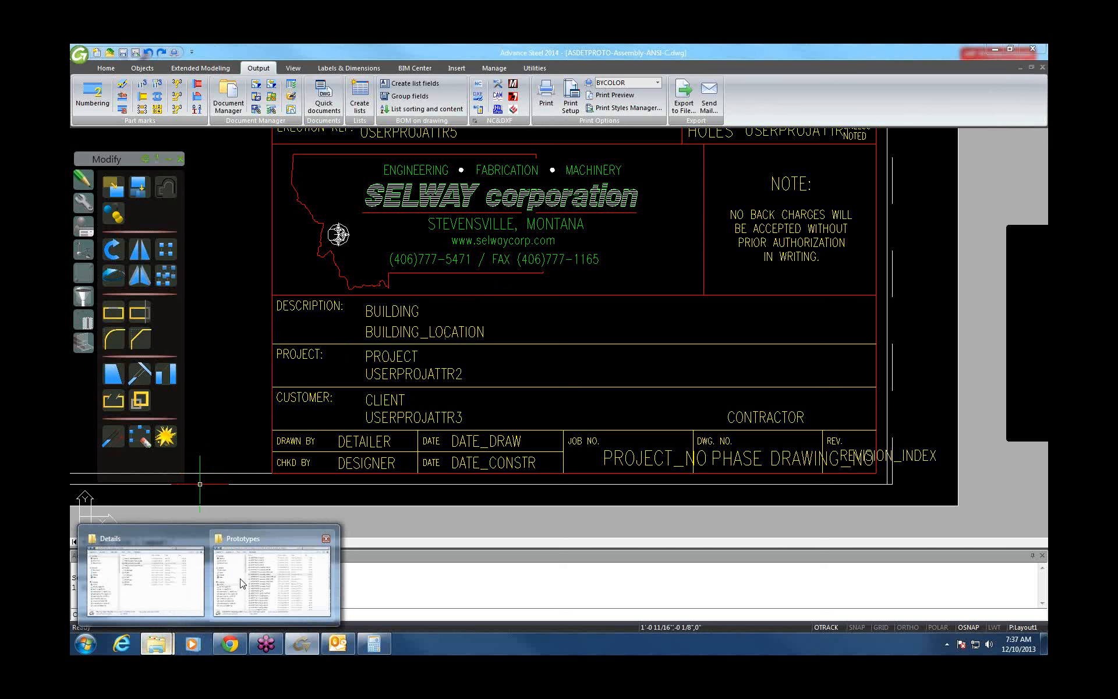
left_click(242, 583)
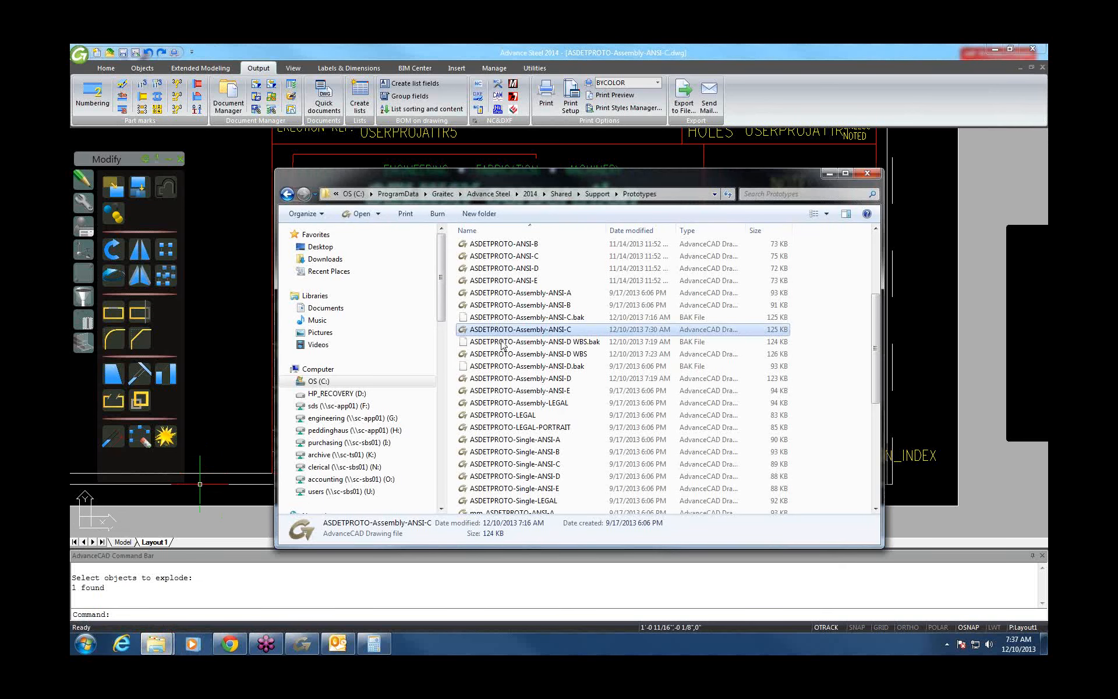
left_click(522, 305)
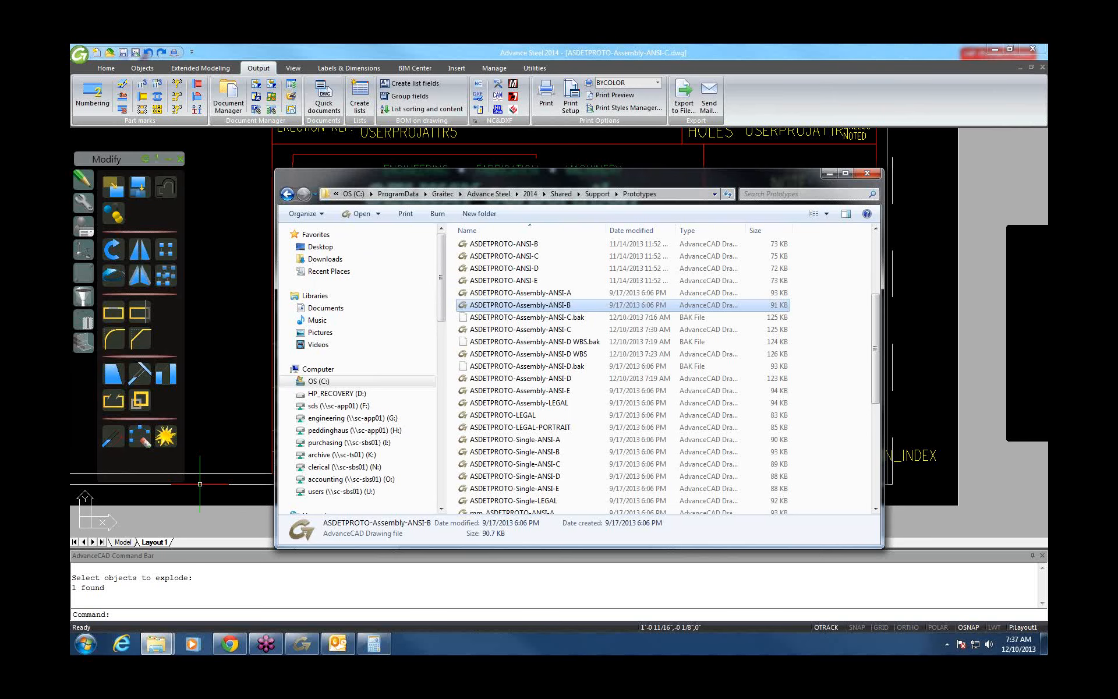
left_click(200, 484)
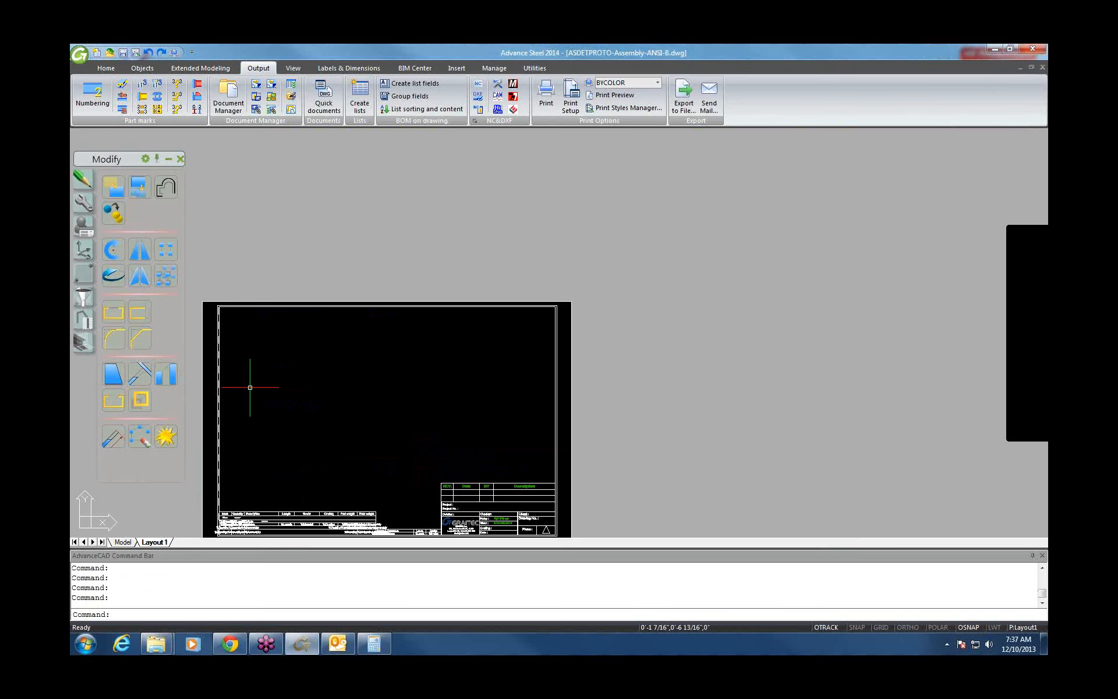
Step: Explode the standard GRAITEC title block in the ANSI-B prototype into its attribute tags
middle_click_drag(441, 477, 445, 394)
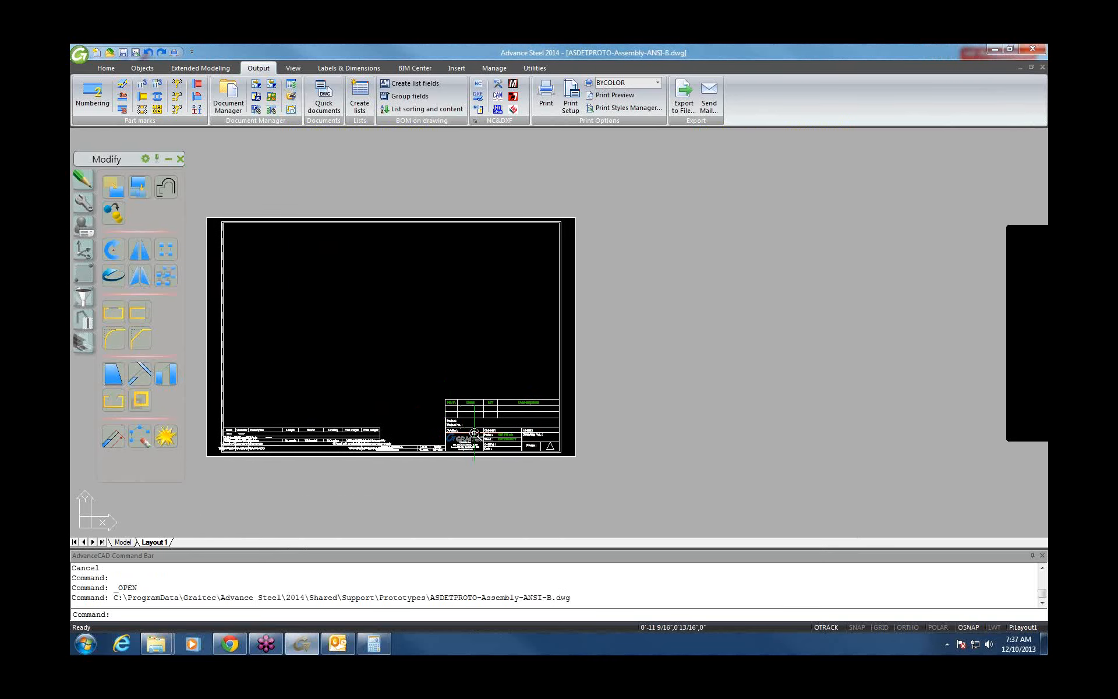
scroll(475, 433, "up", 8)
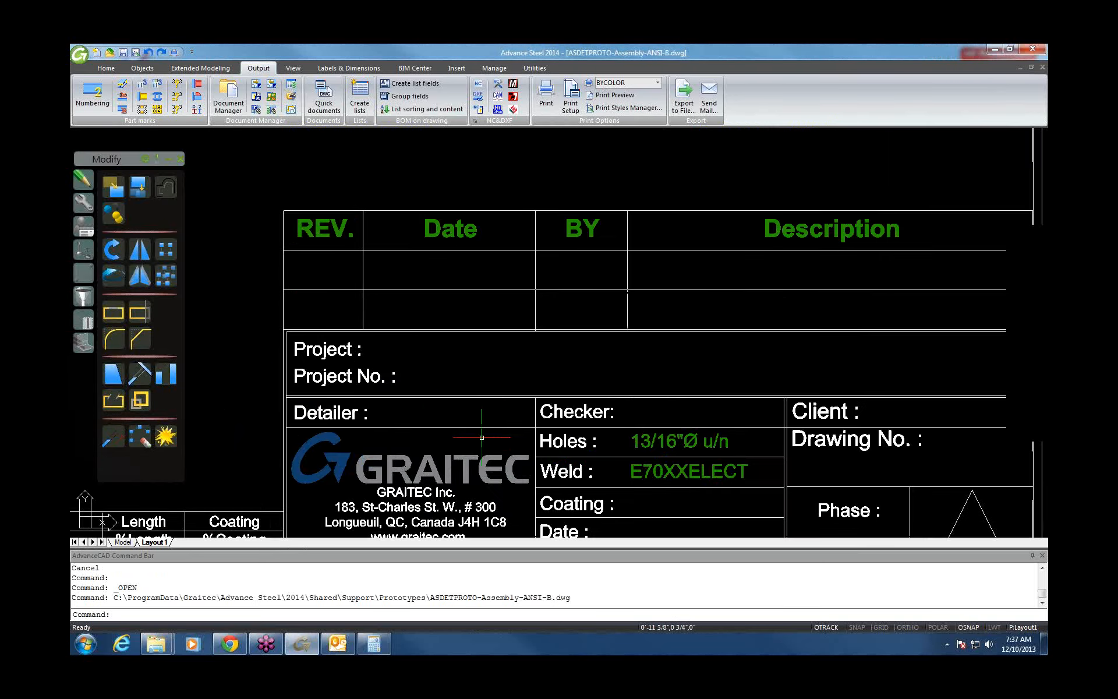
middle_click_drag(483, 446, 429, 349)
left_click(165, 436)
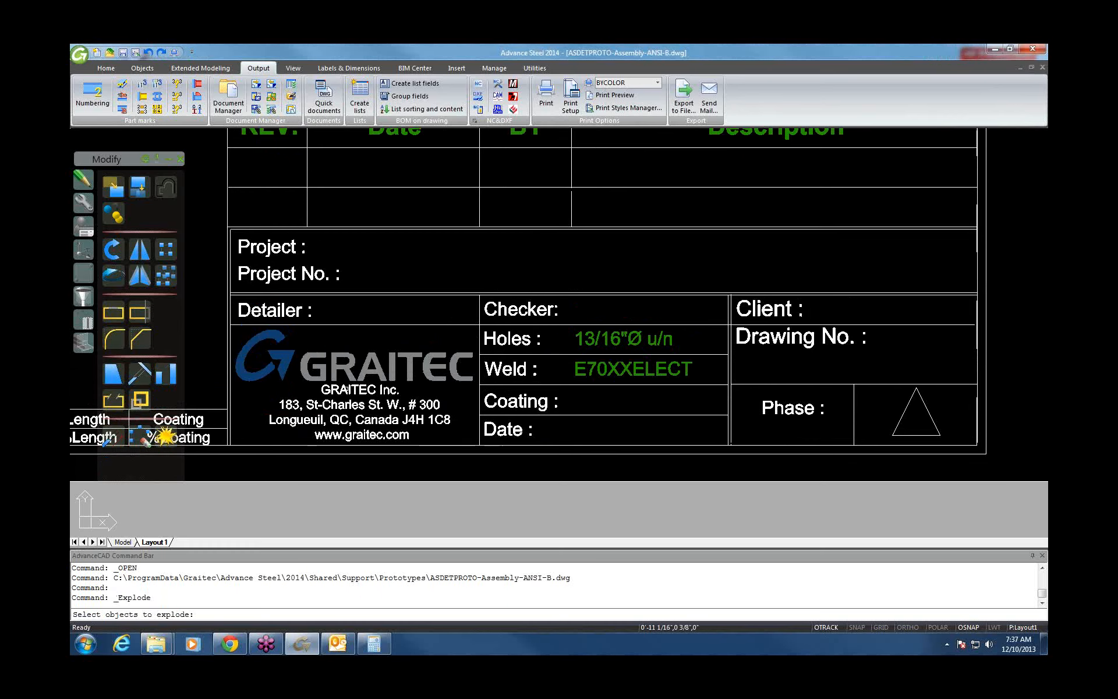
left_click(412, 248)
key("Return")
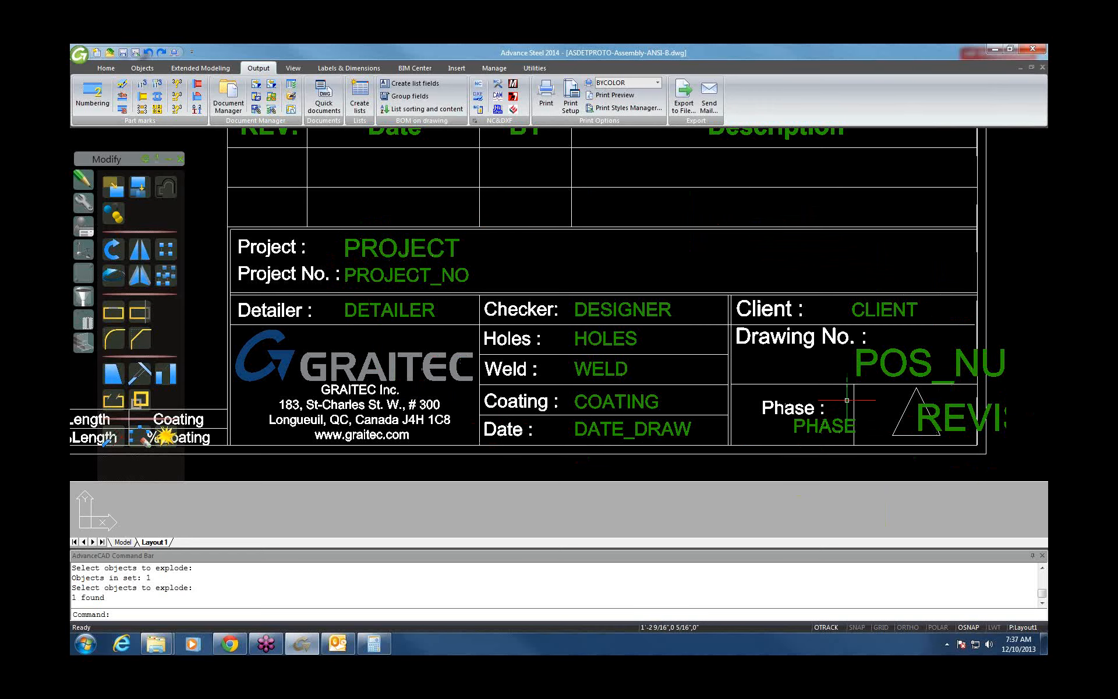
Step: Delete the BUILDING and BUILDING_LOCATION tags from the description field of the ANSI-C prototype's title block
key("ctrl+Tab")
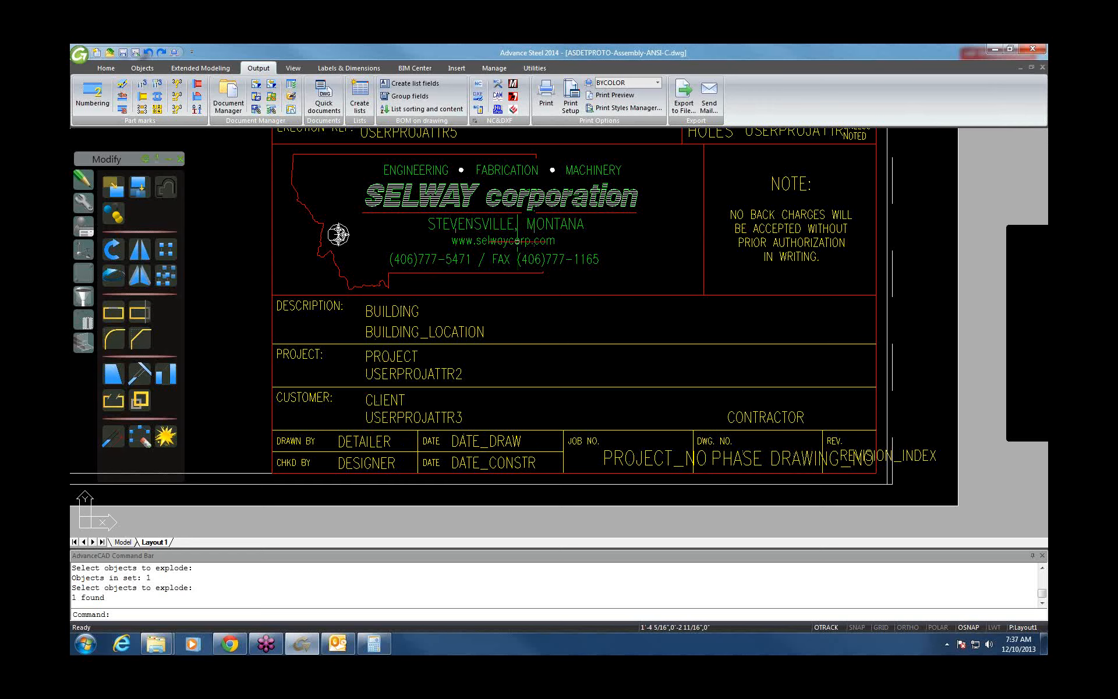
left_click(387, 308)
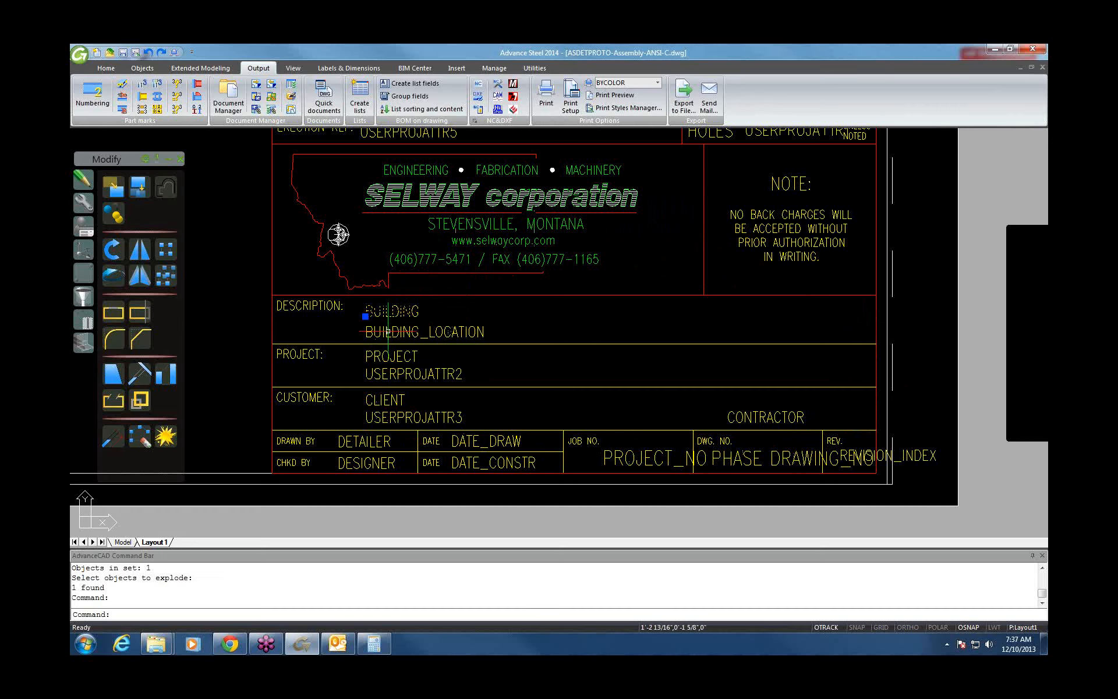
left_click(387, 331)
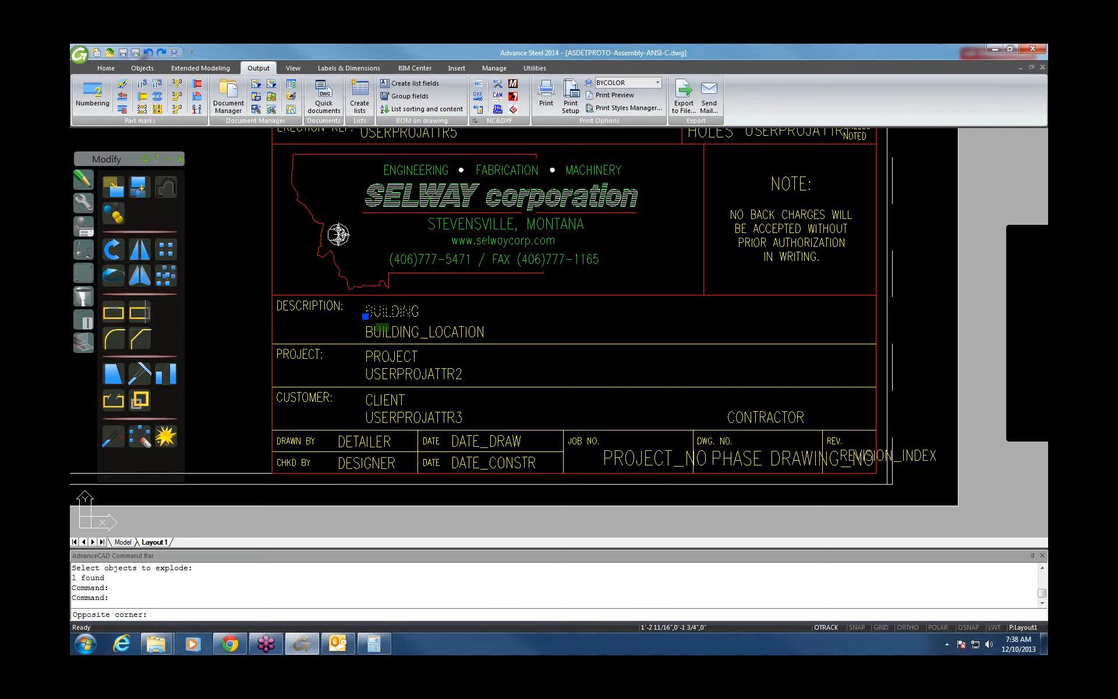
left_click(376, 323)
key("Delete")
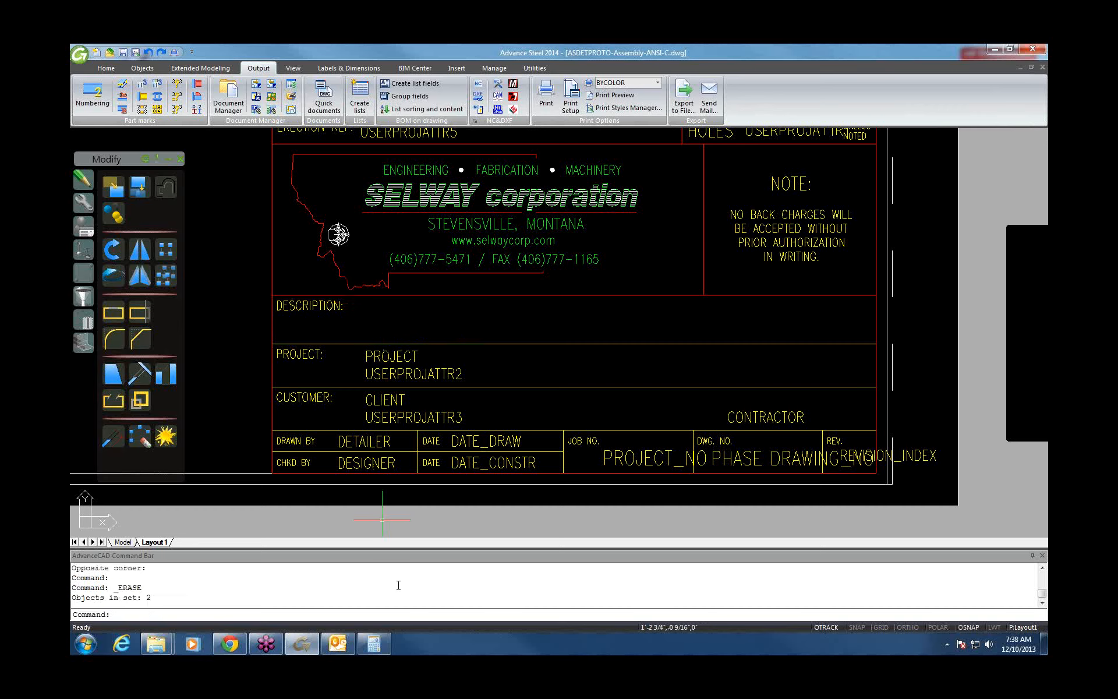
Step: Return to the ASDETPROTO-Assembly-ANSI-B drawing and its exploded title block
key("ctrl+Tab")
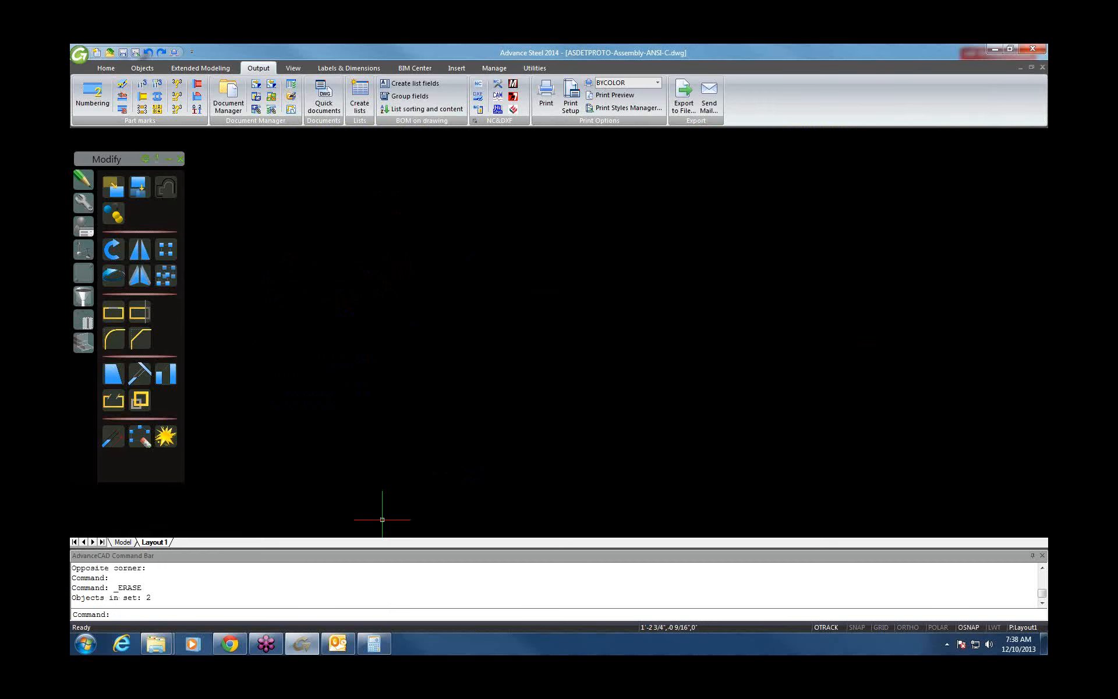
key("ctrl+Tab")
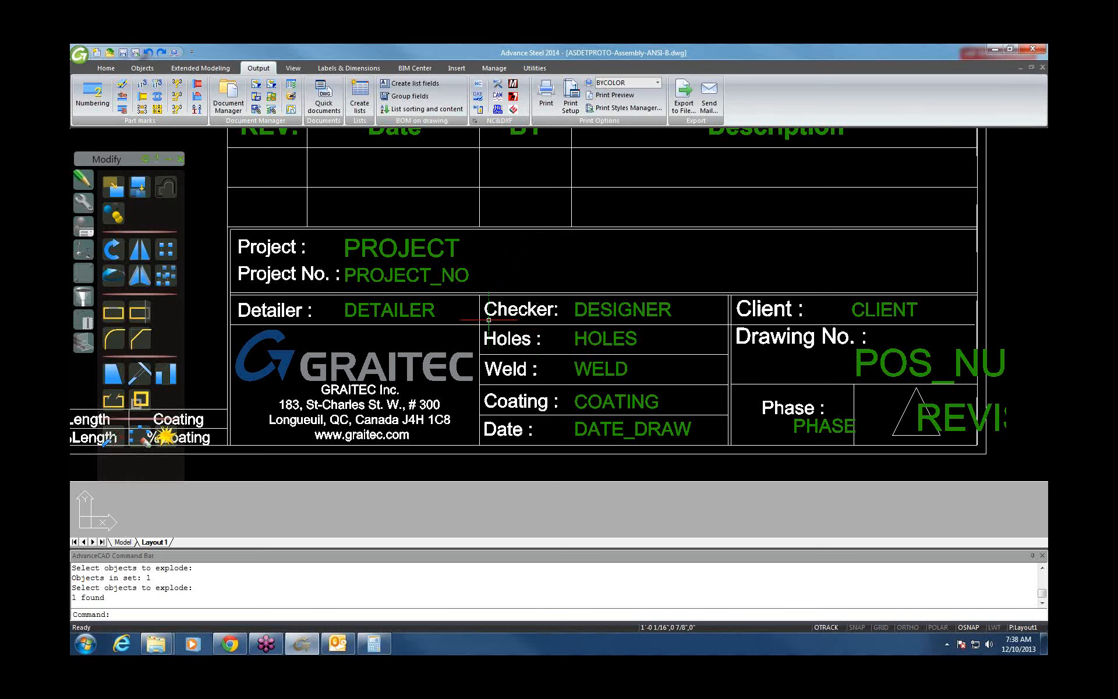
middle_click_drag(487, 326, 489, 365)
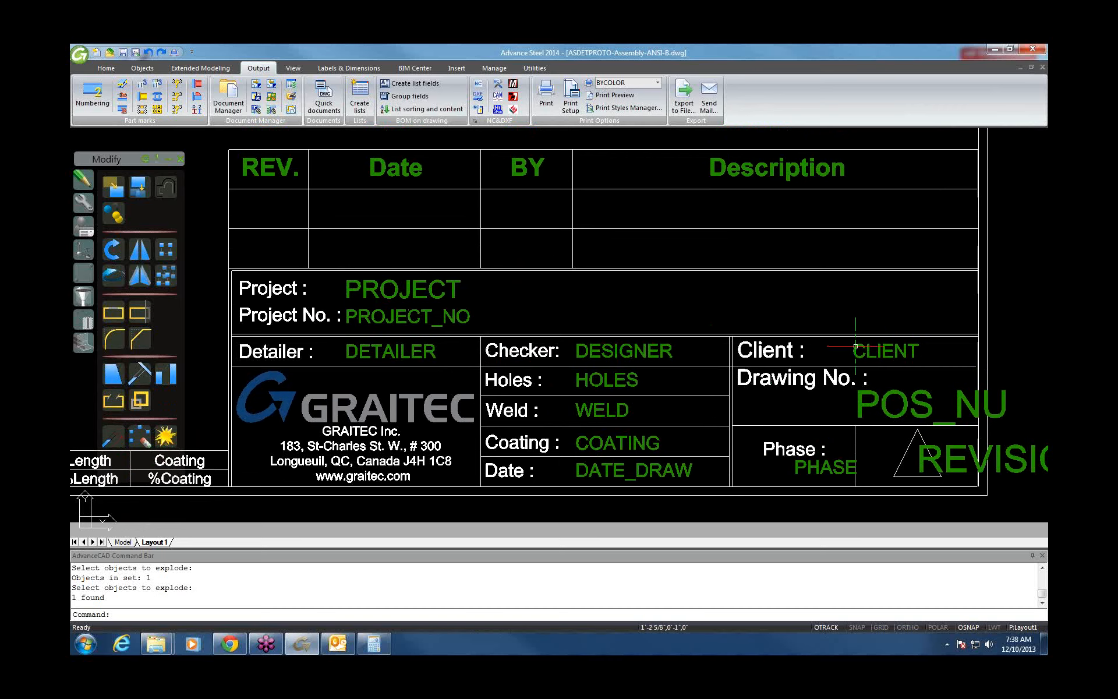
left_click(395, 289)
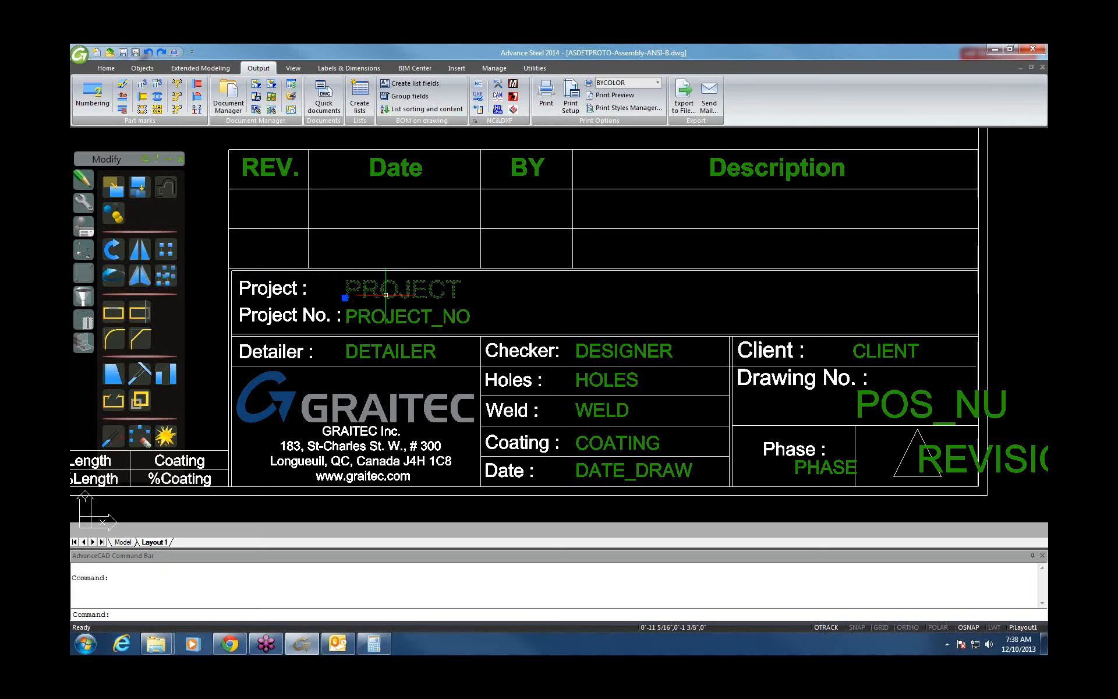
right_click(385, 295)
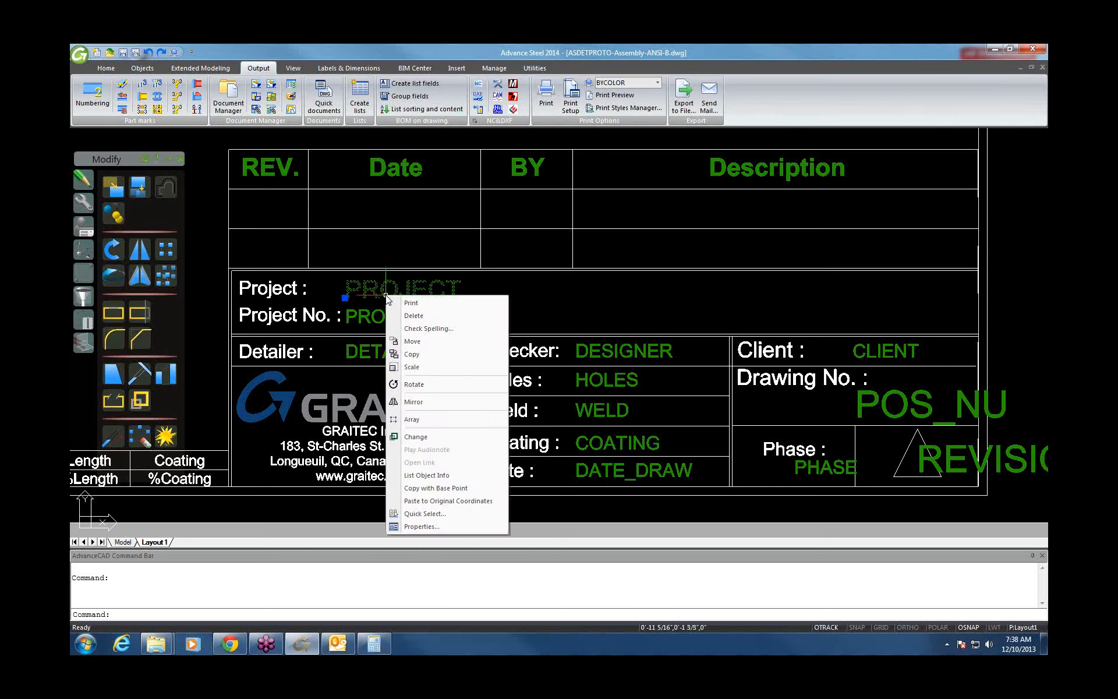
left_click(411, 353)
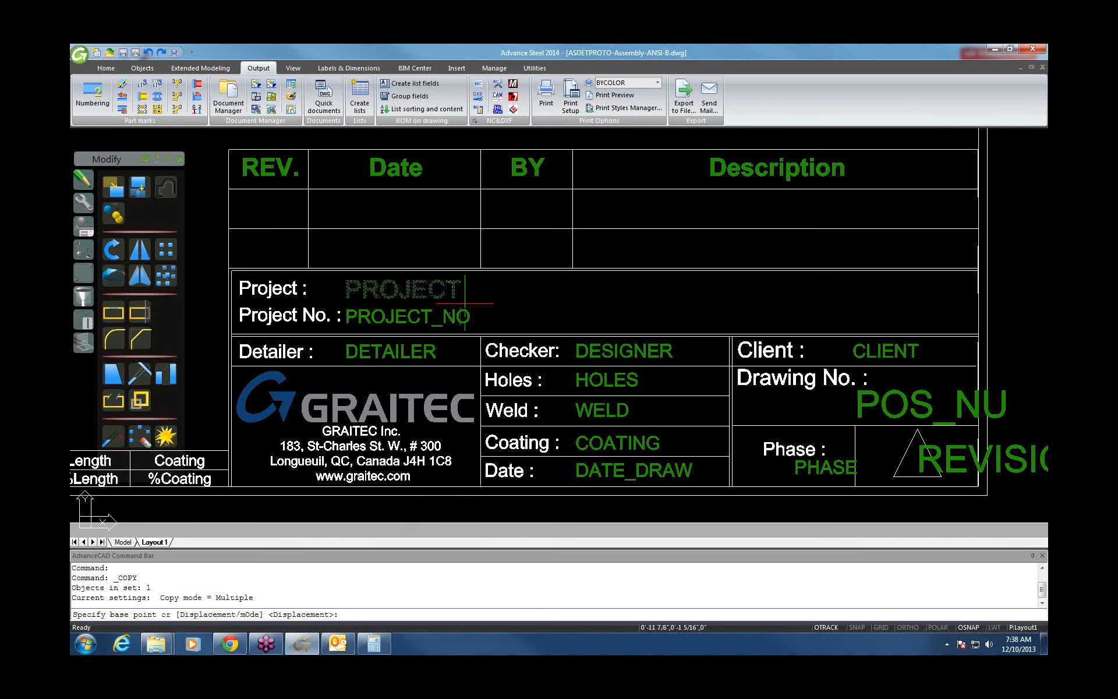
left_click(348, 297)
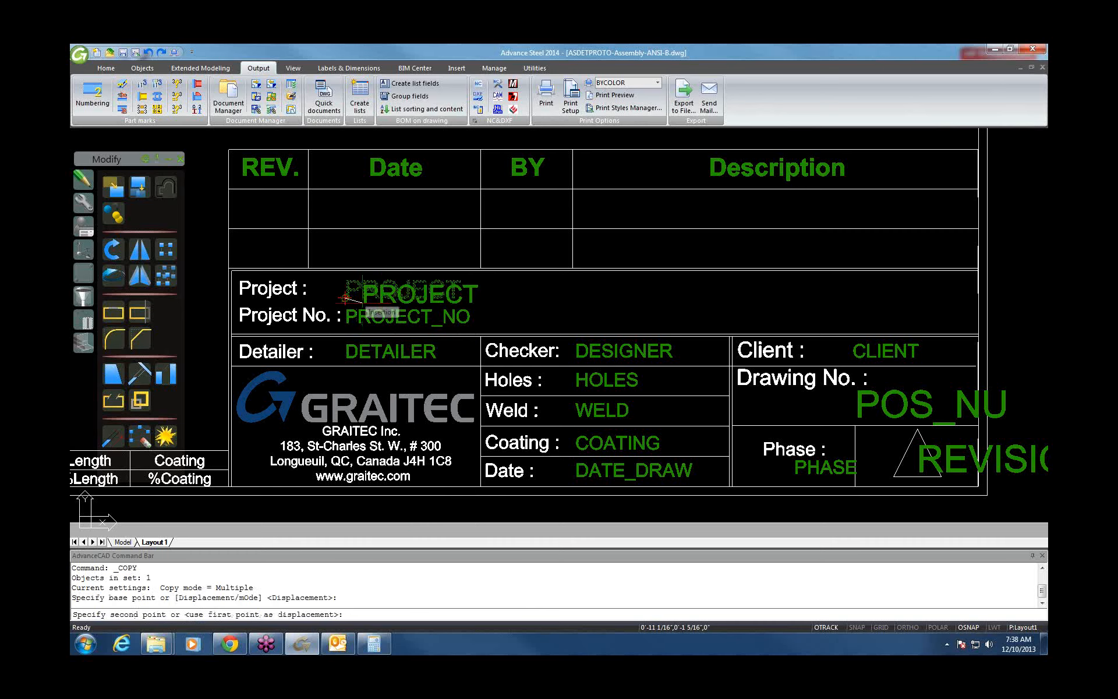
key("Escape")
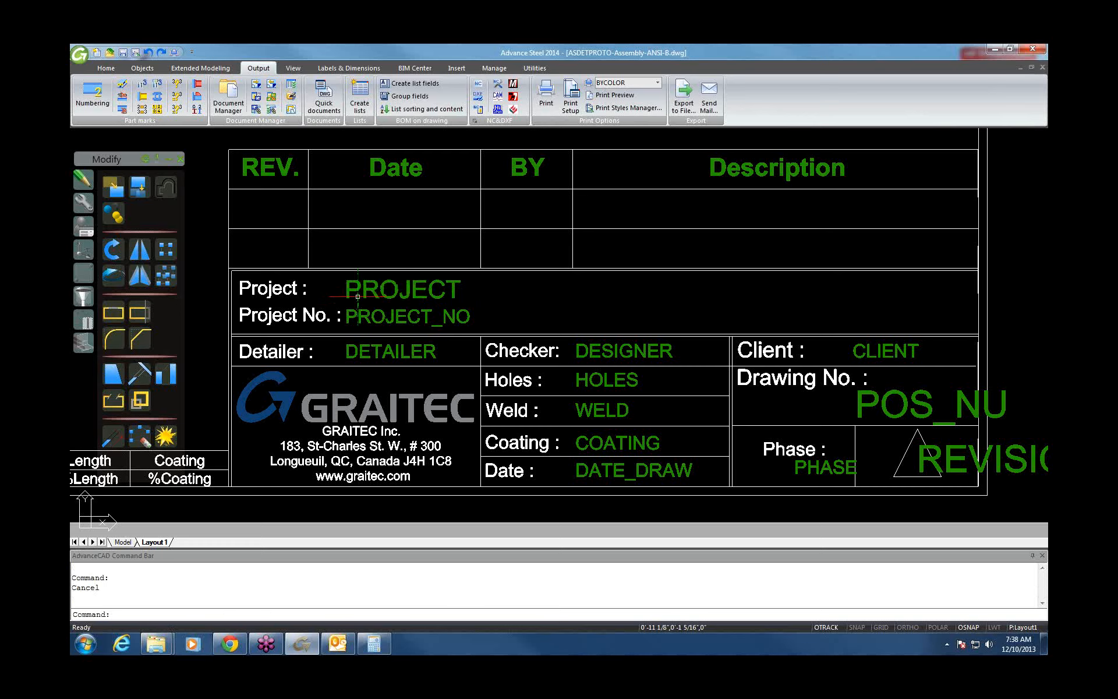
Step: Copy the PROJECT tag from the ANSI-B title block and paste it beside the DESCRIPTION label in the ANSI-C prototype
left_click(355, 289)
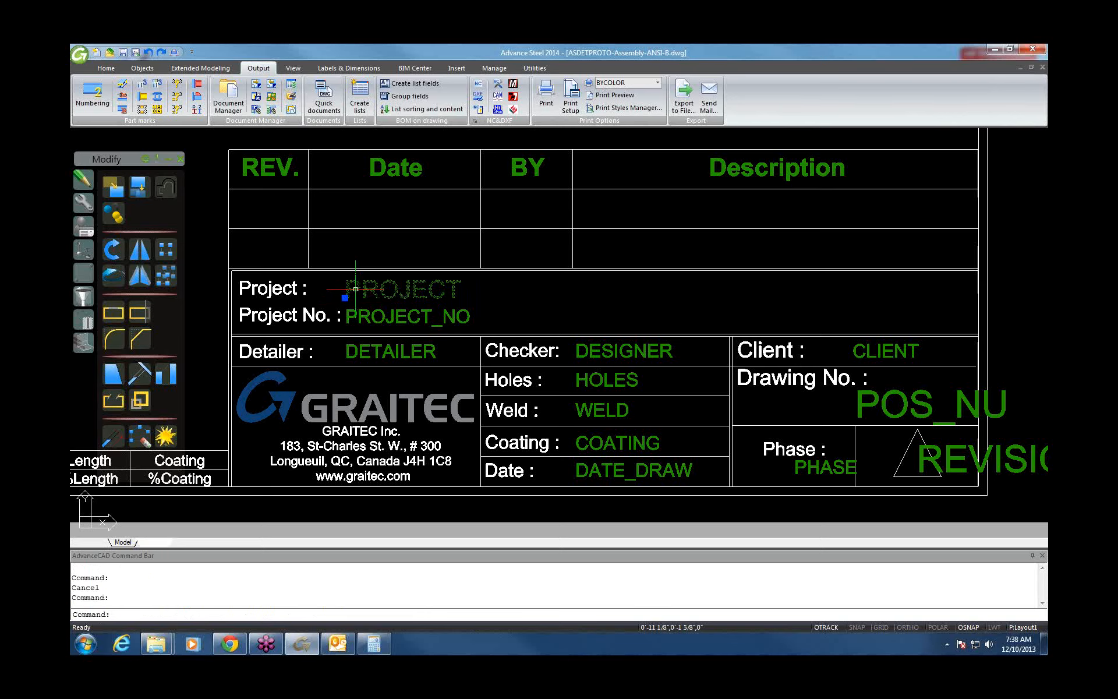
key("ctrl+c")
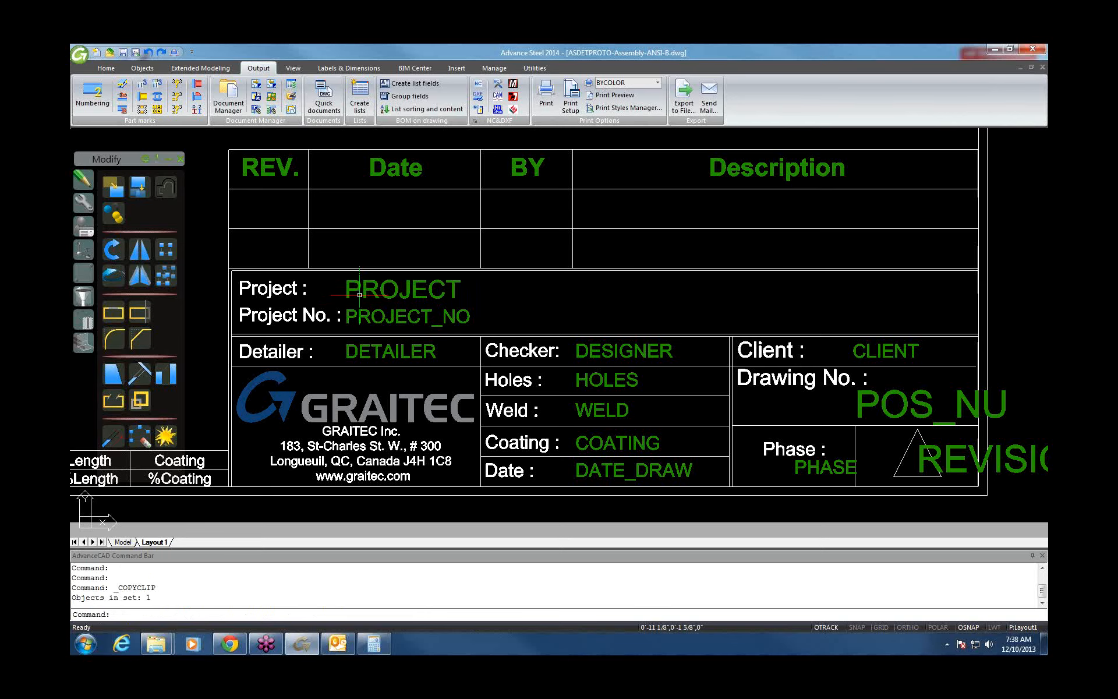
scroll(360, 295, "down", 2)
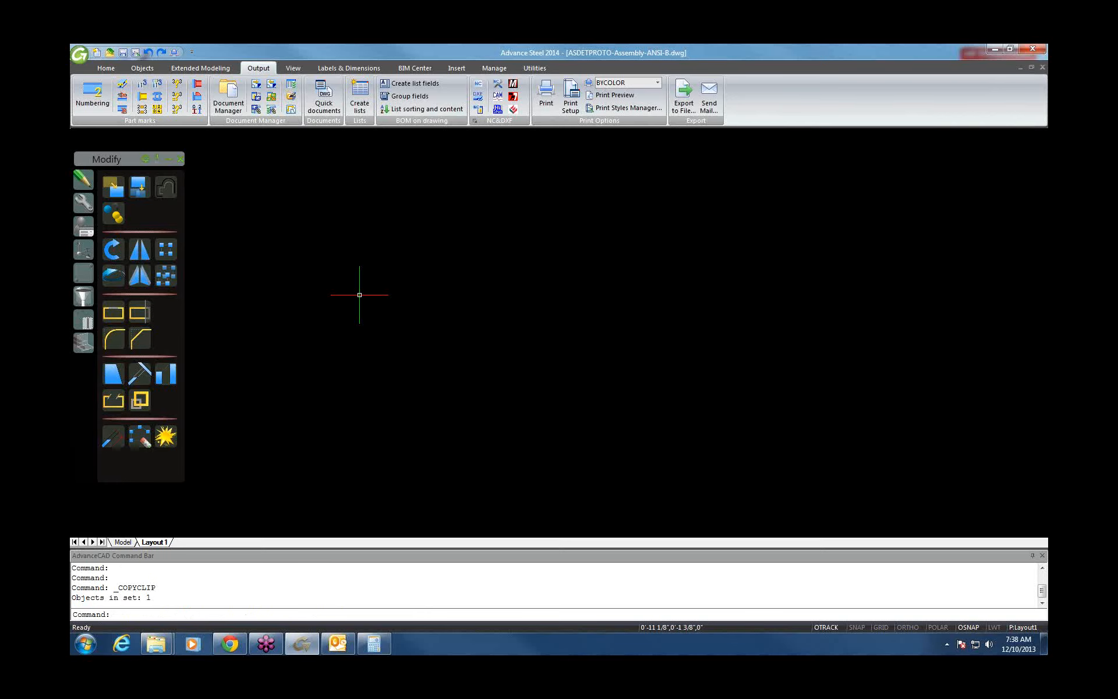
key("ctrl+Tab")
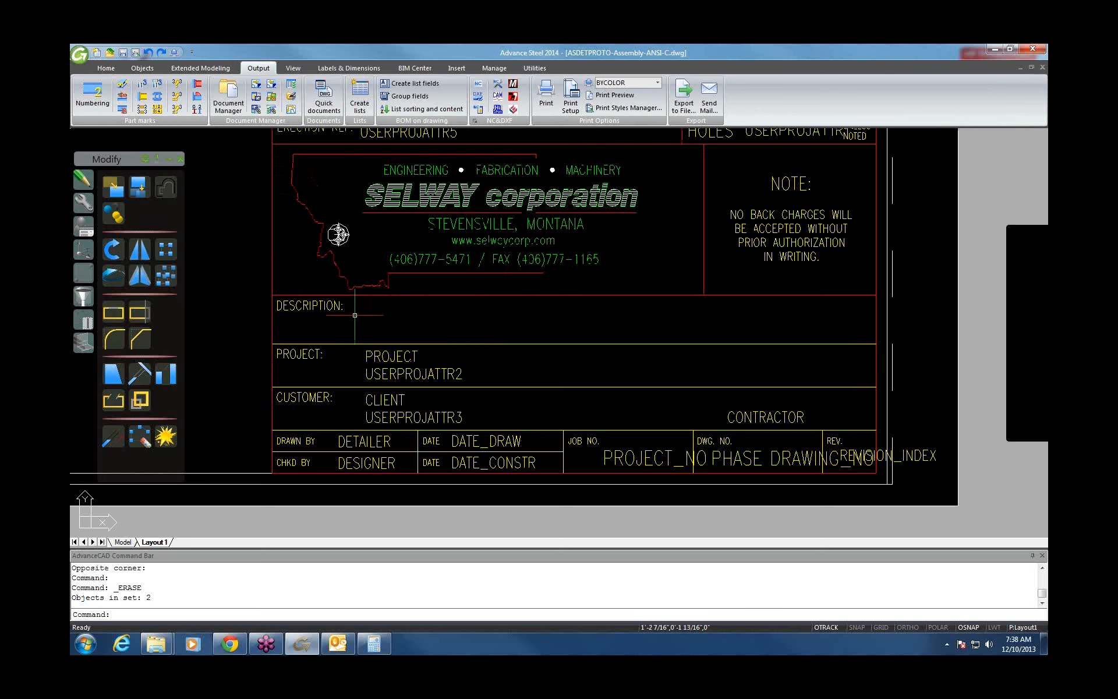
key("ctrl+v")
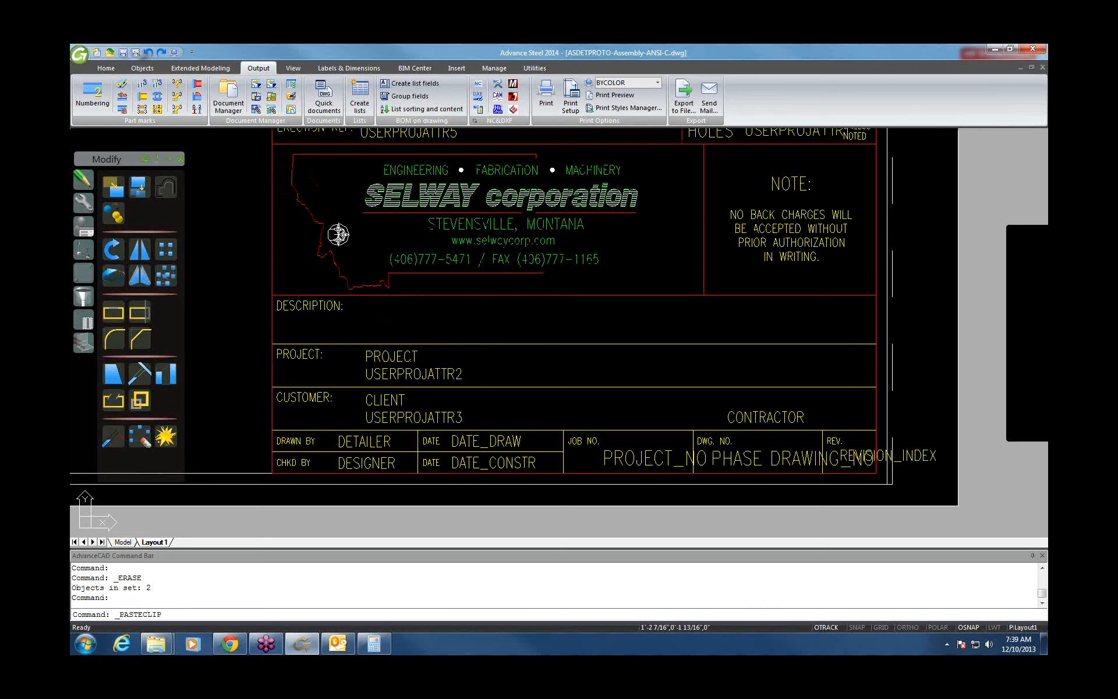
left_click(353, 311)
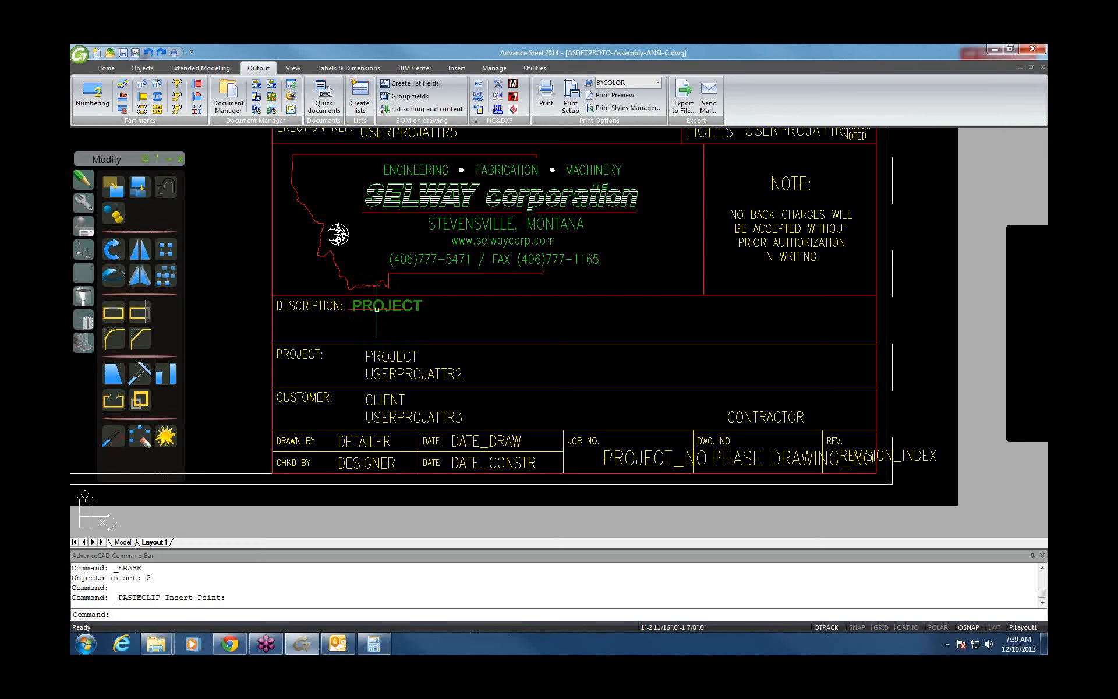
Step: Replace the PROJECT and USERPROJATTR2 tags in the ANSI-C project field with the copied PROJECT tag
left_click(452, 352)
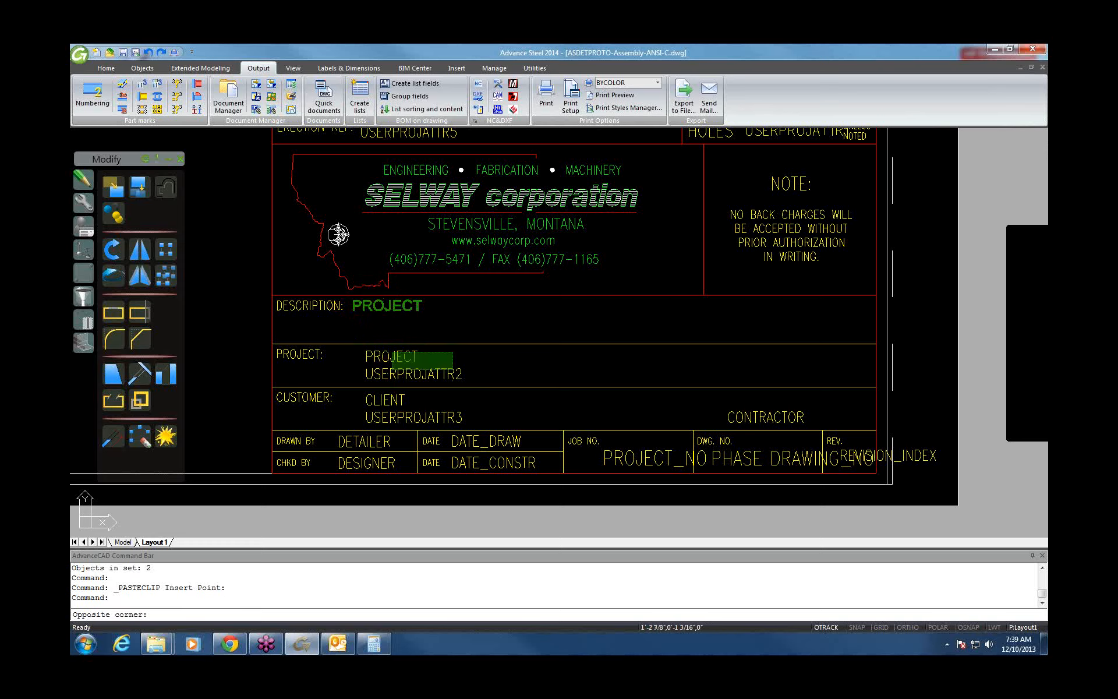
left_click(392, 368)
key("Delete")
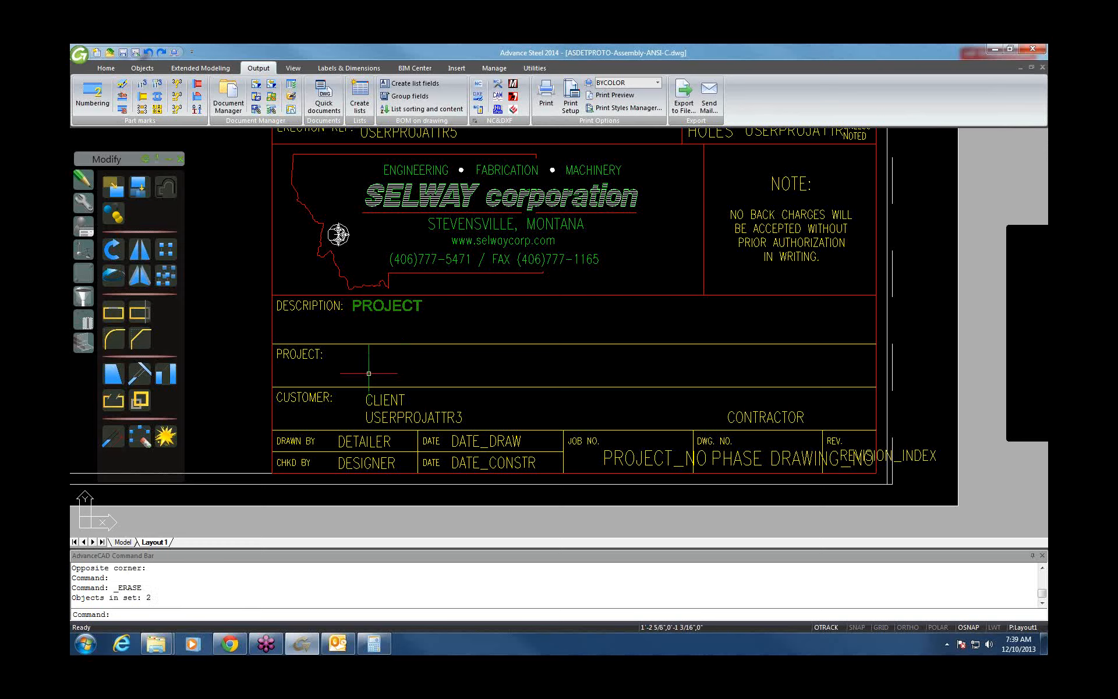
key("ctrl+v")
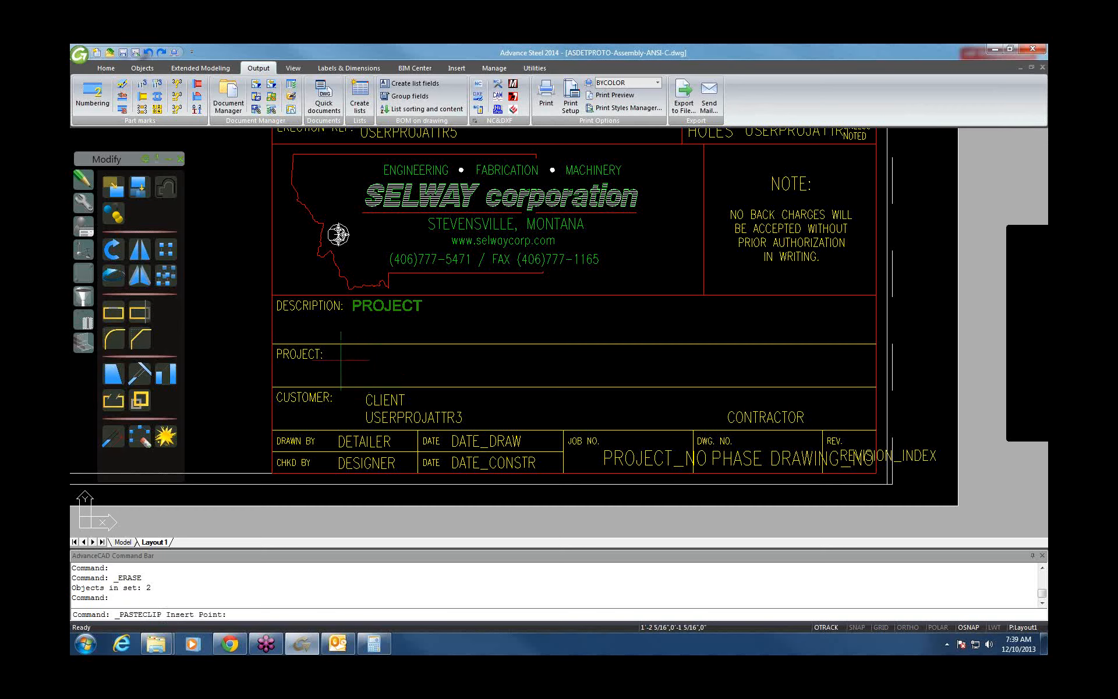
left_click(341, 360)
key("Escape")
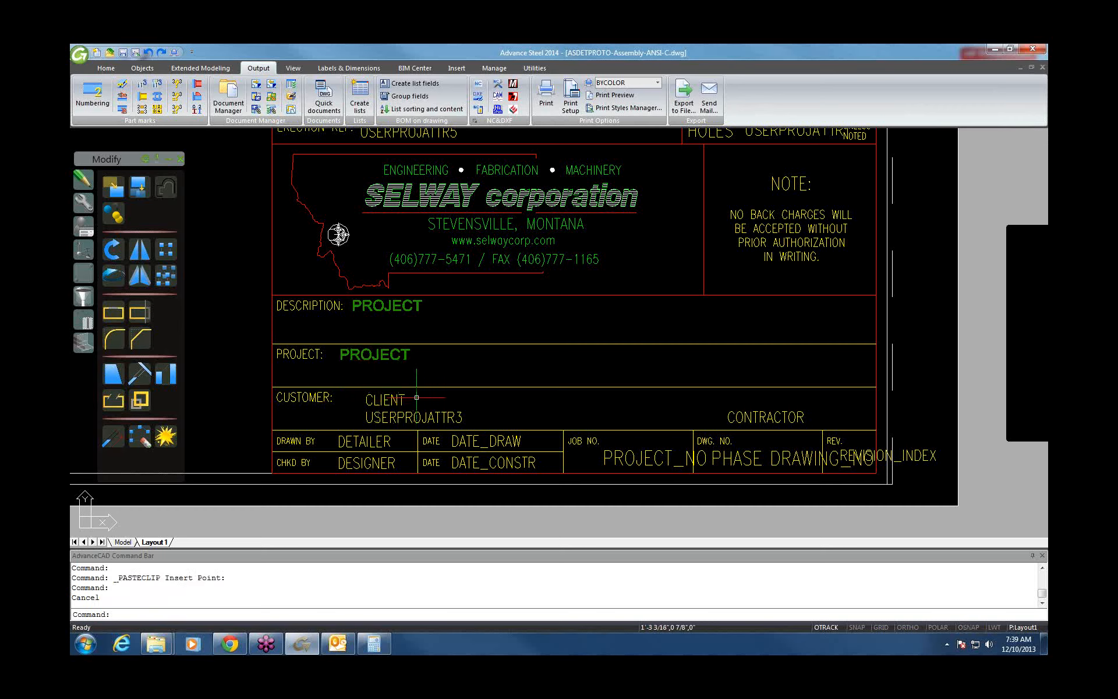
Step: Delete the CLIENT and USERPROJATTR3 tags from the customer field of the ANSI-C title block
left_click(416, 397)
left_click(367, 418)
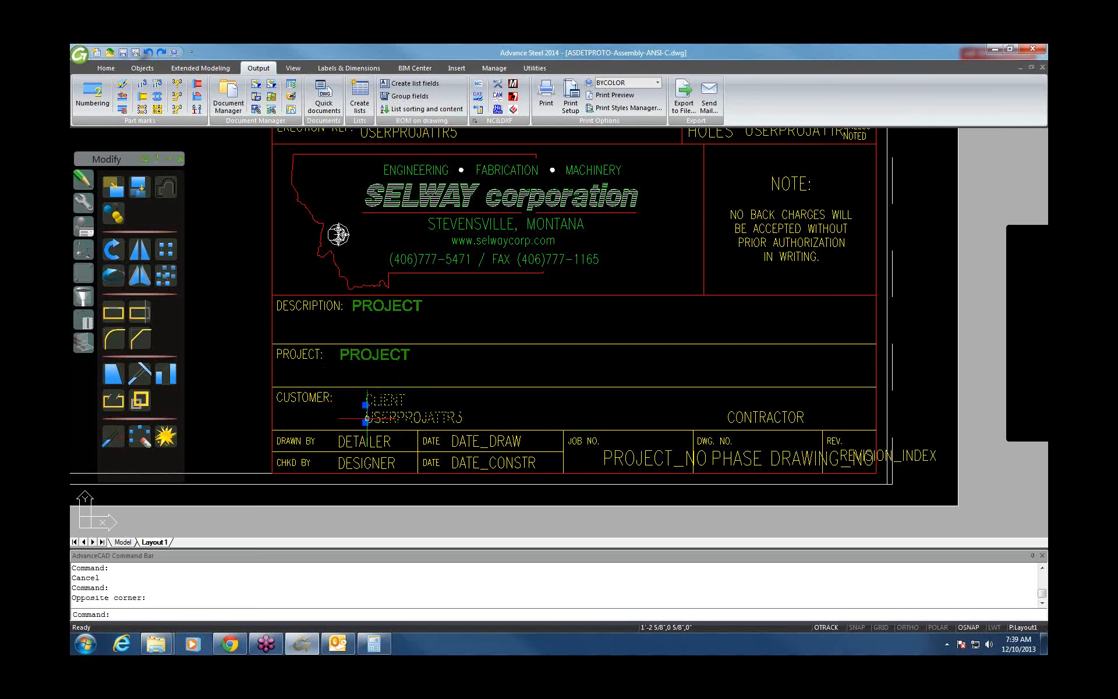
key("Delete")
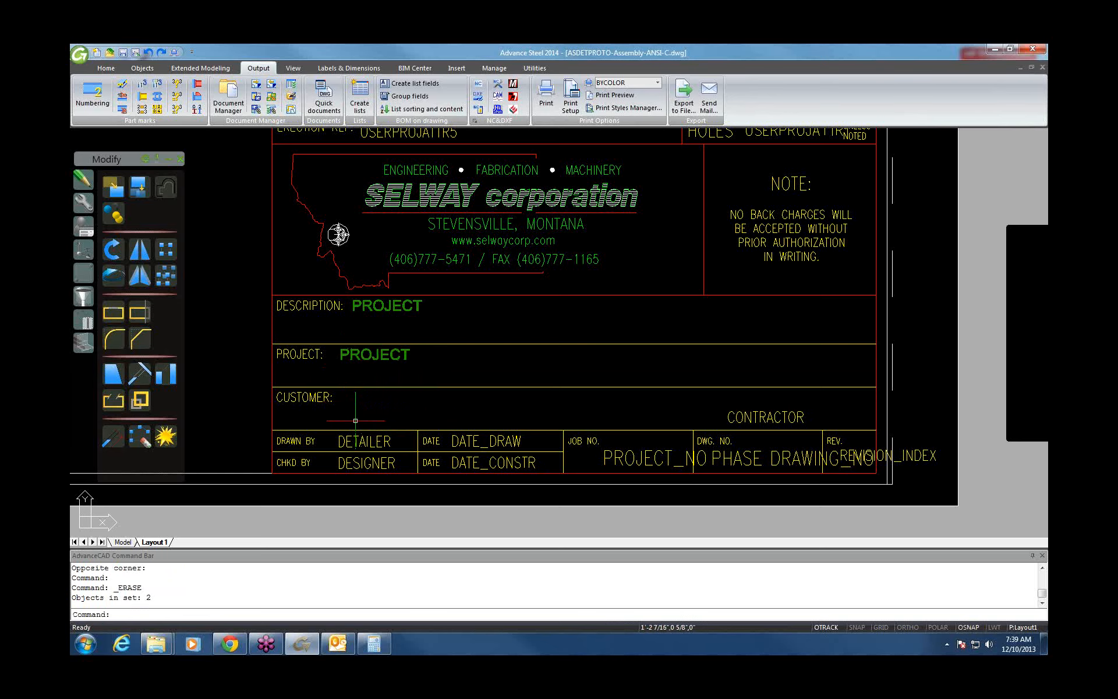
Step: Copy the CLIENT tag from the ANSI-B title block and paste it into the customer field of the ANSI-C prototype
key("ctrl+Tab")
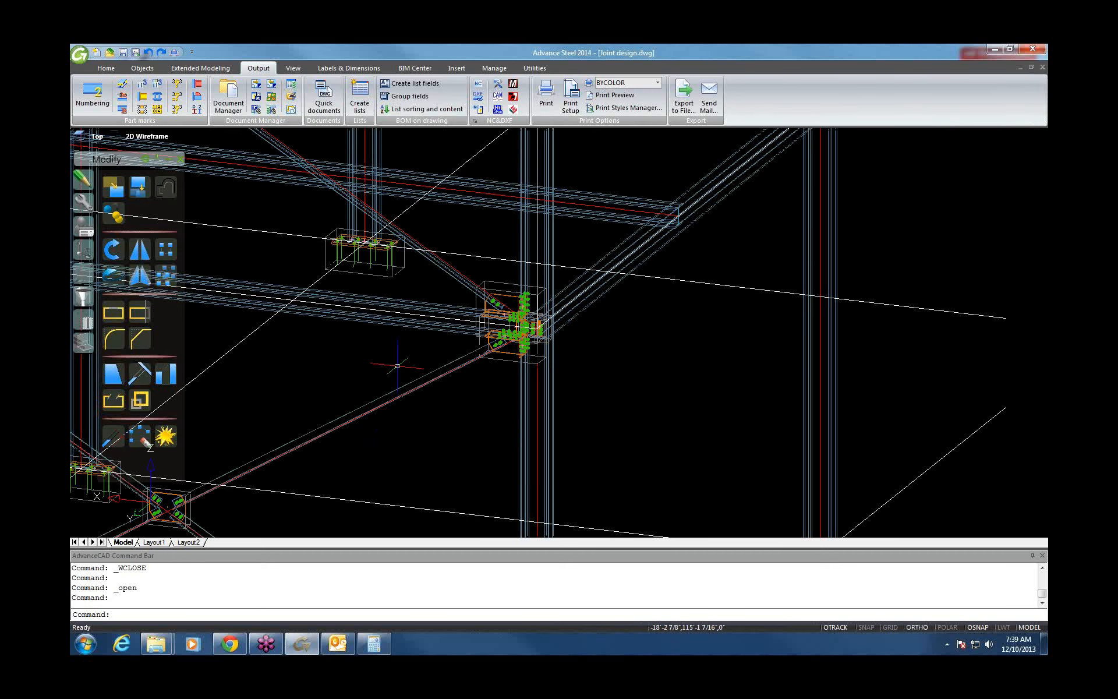
key("ctrl+Tab")
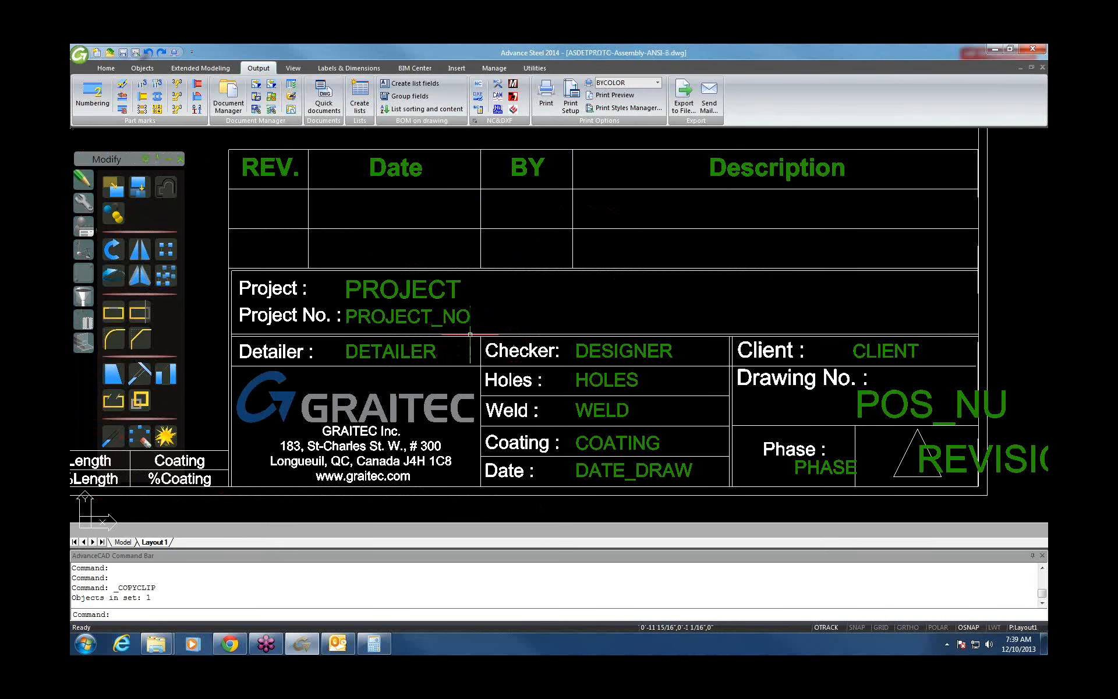
left_click(900, 351)
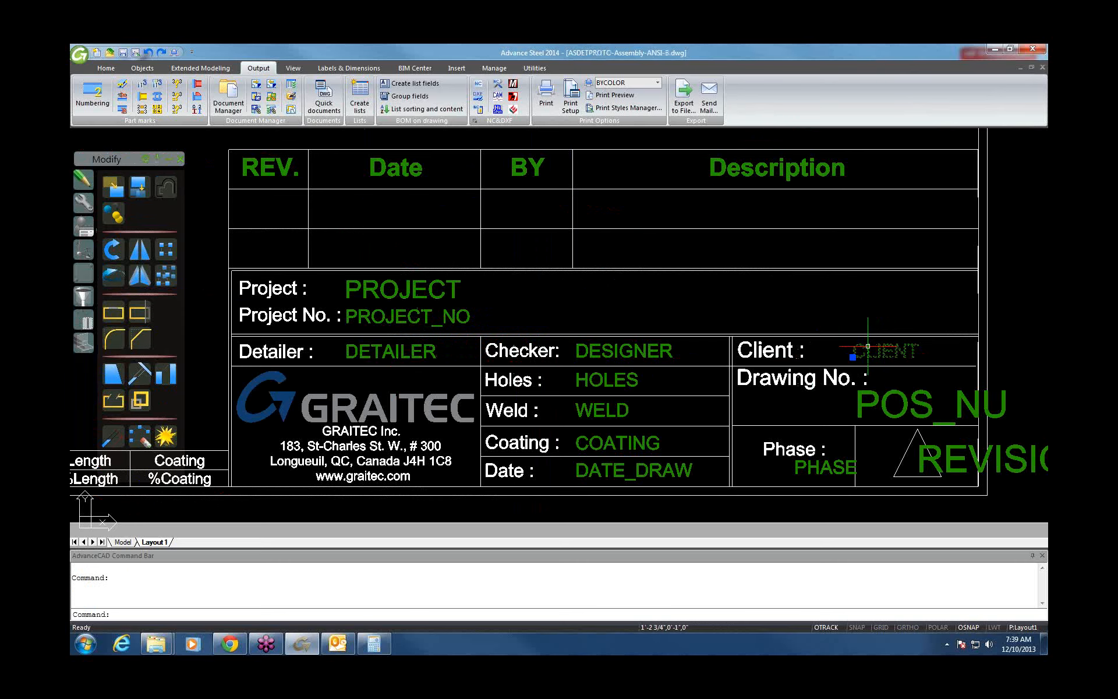
key("ctrl+c")
key("ctrl+Tab")
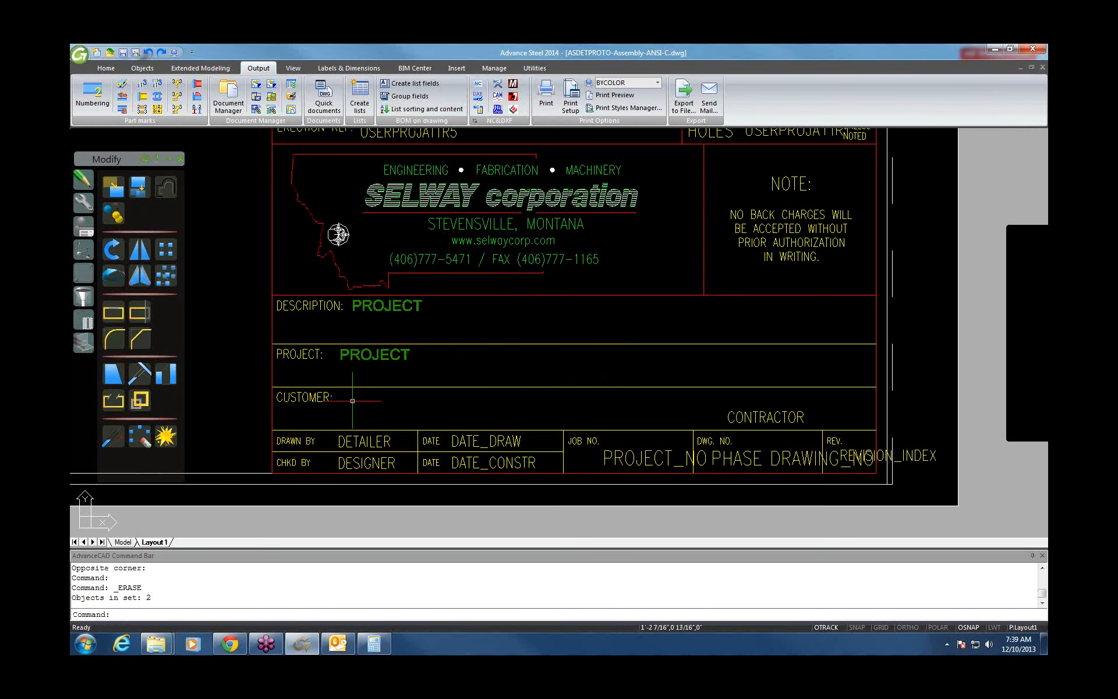
key("ctrl+v")
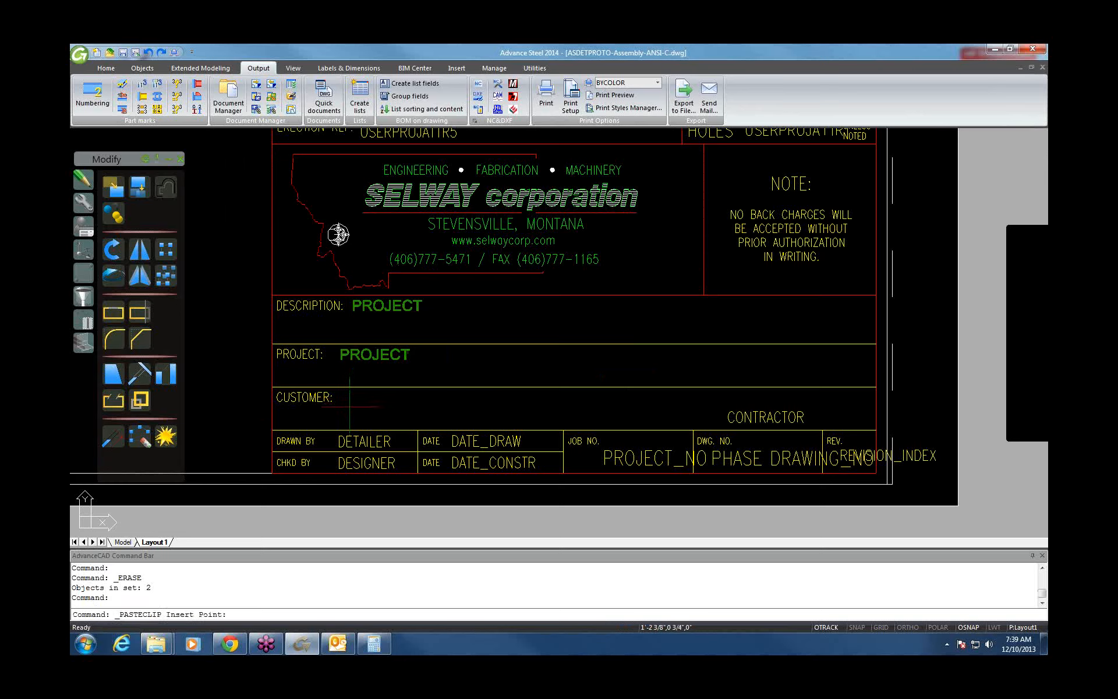
left_click(342, 403)
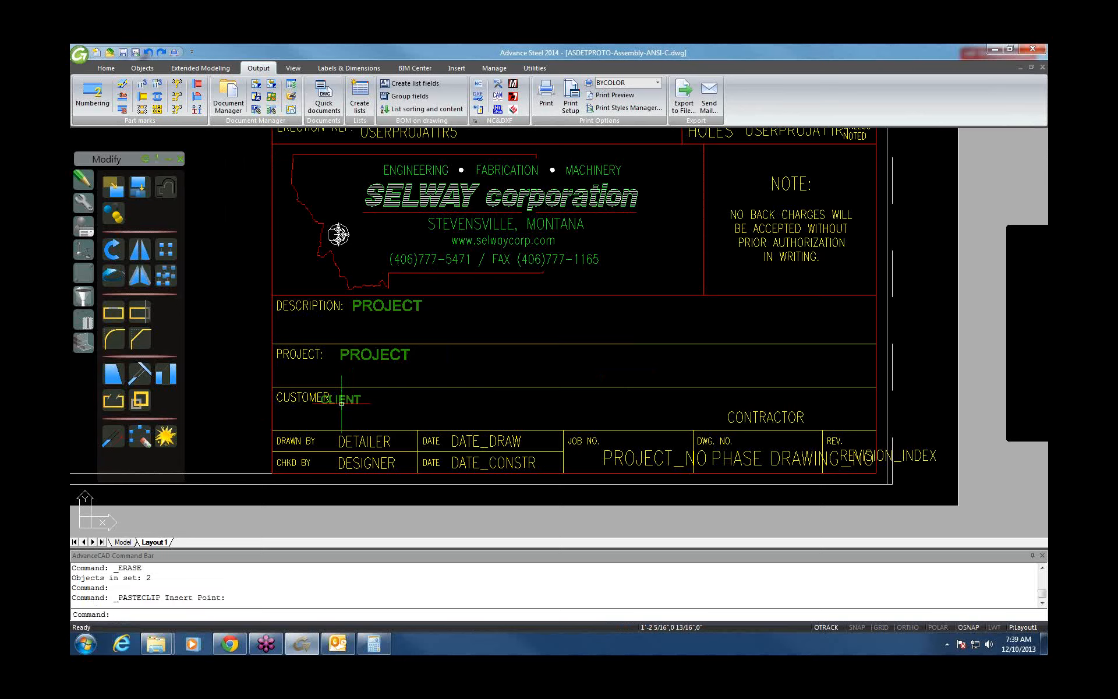
Step: Move the pasted CLIENT tag to the right so that it clears the CUSTOMER label
type("M")
key("Return")
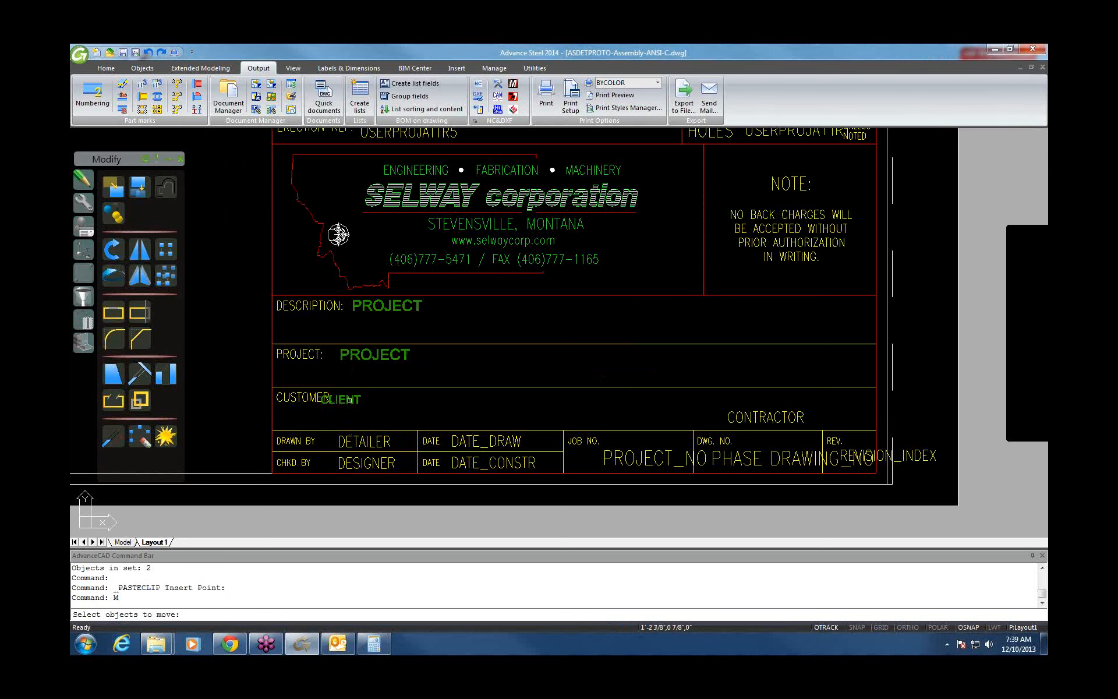
left_click(349, 400)
key("Return")
left_click(390, 403)
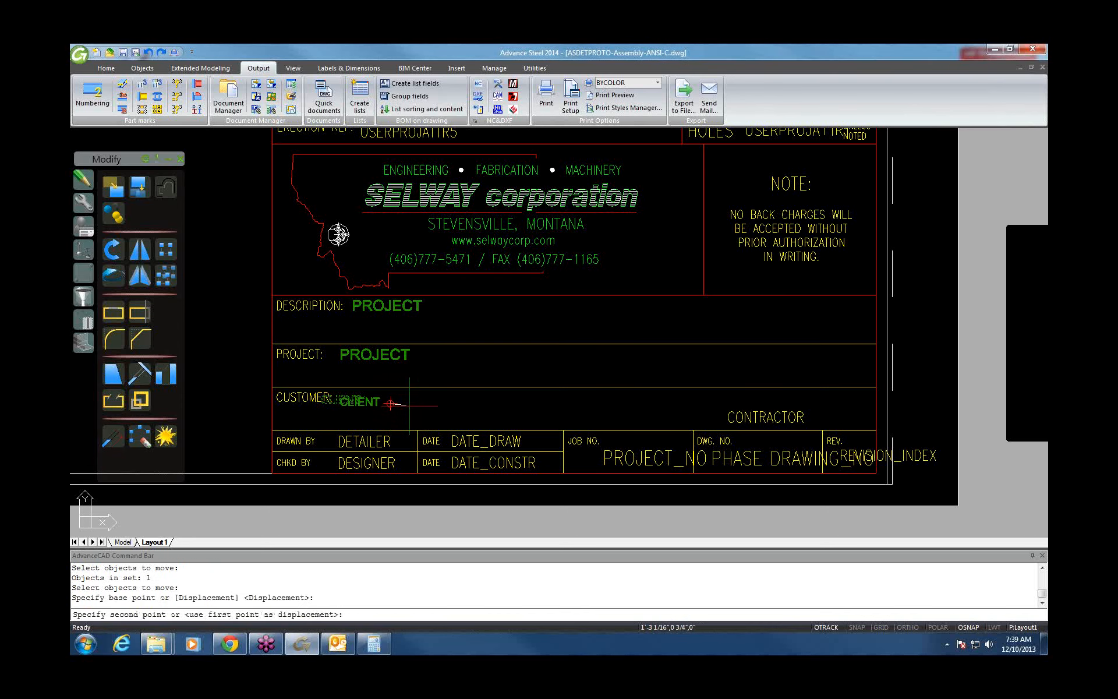
left_click(418, 402)
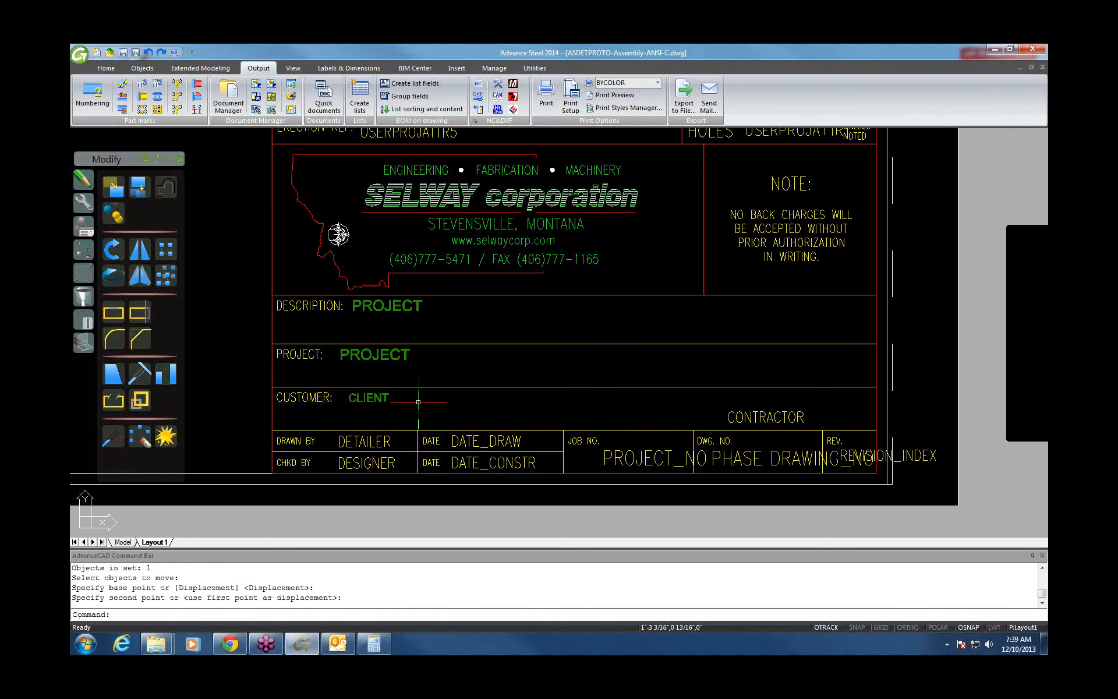
key("Escape")
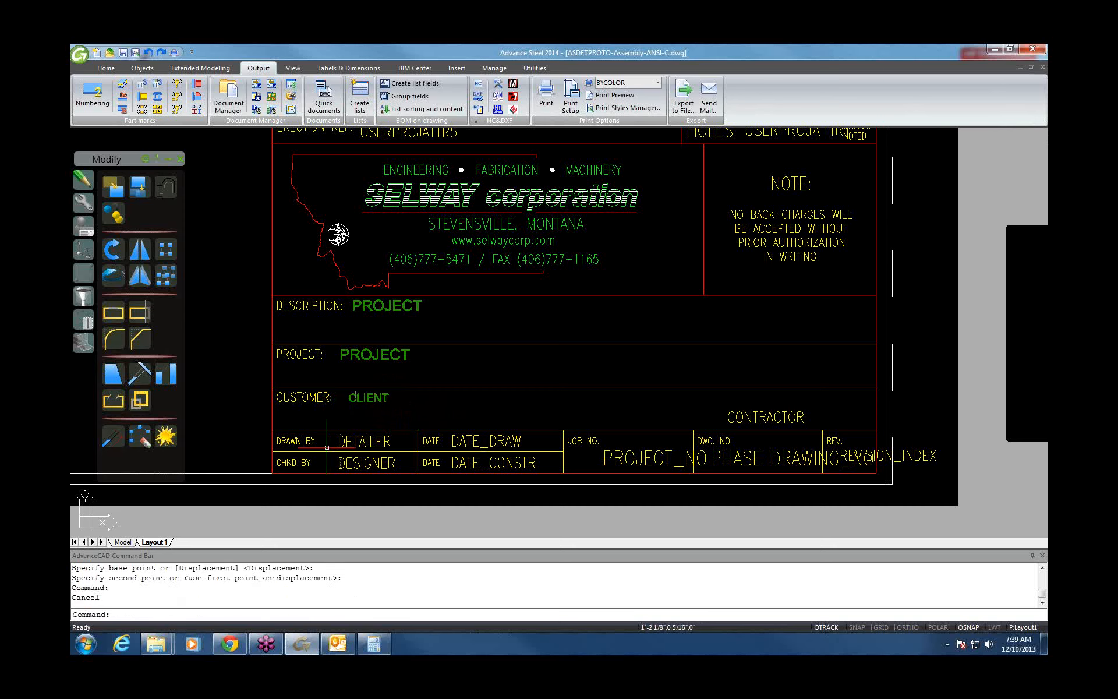
Step: Delete the DETAILER tag from the DRAWN BY field of the ANSI-C title block
left_click(352, 444)
left_click(337, 436)
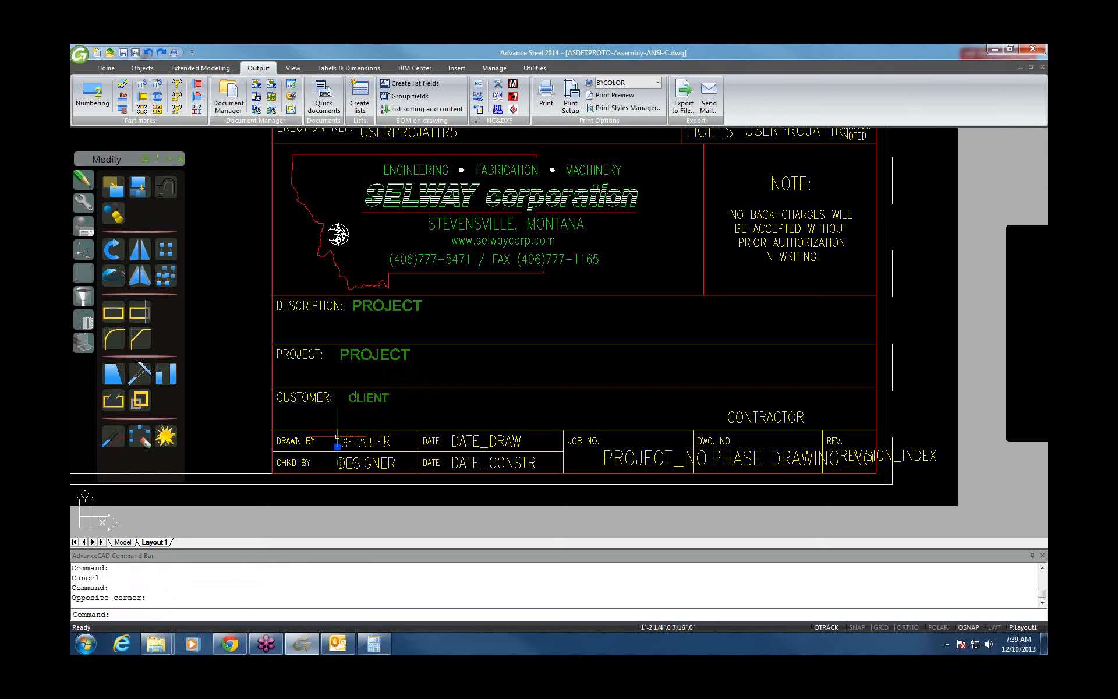
key("Delete")
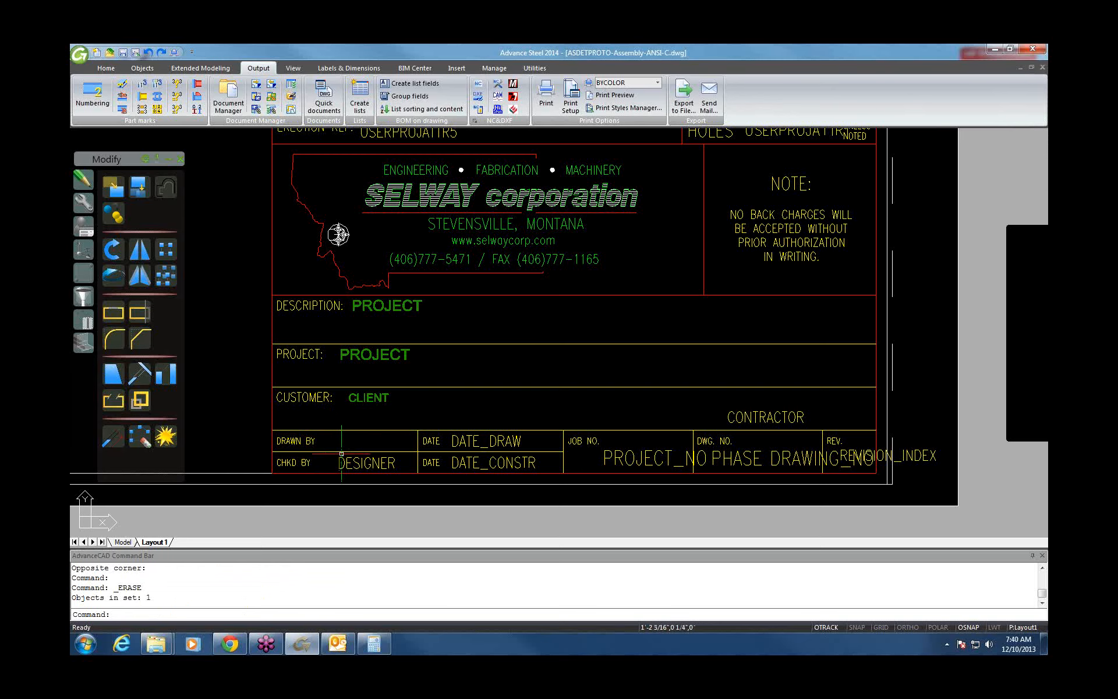
Step: Copy the DETAILER tag from the ANSI-B title block and paste it beside the DRAWN BY label in the ANSI-C prototype
key("ctrl+Tab")
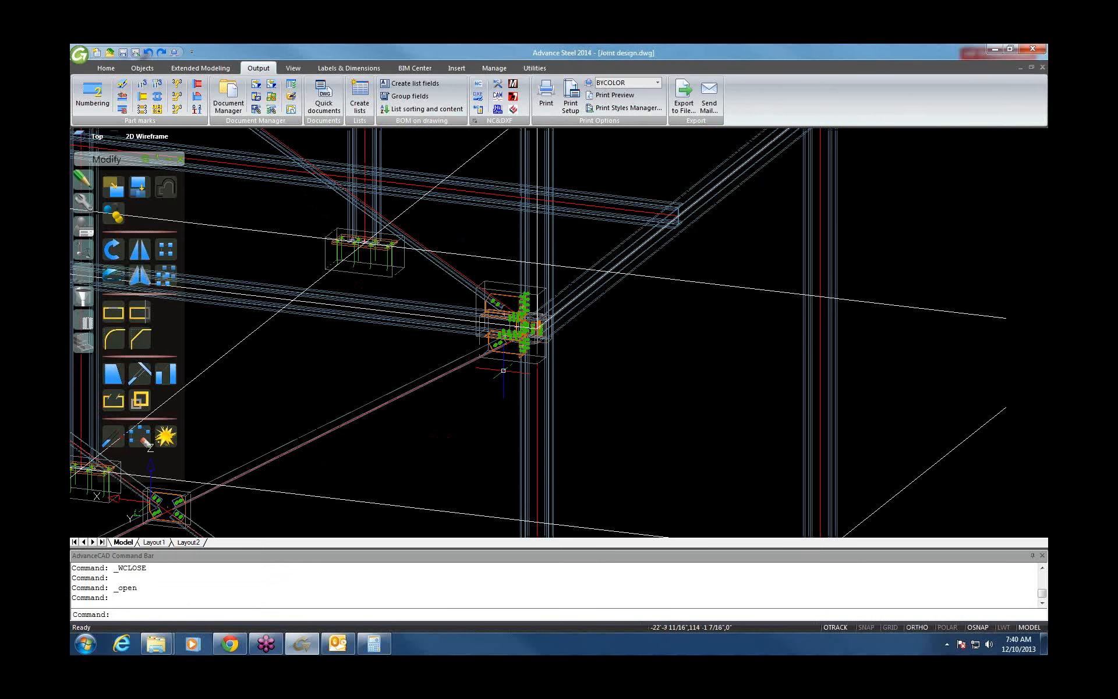
key("ctrl+Tab")
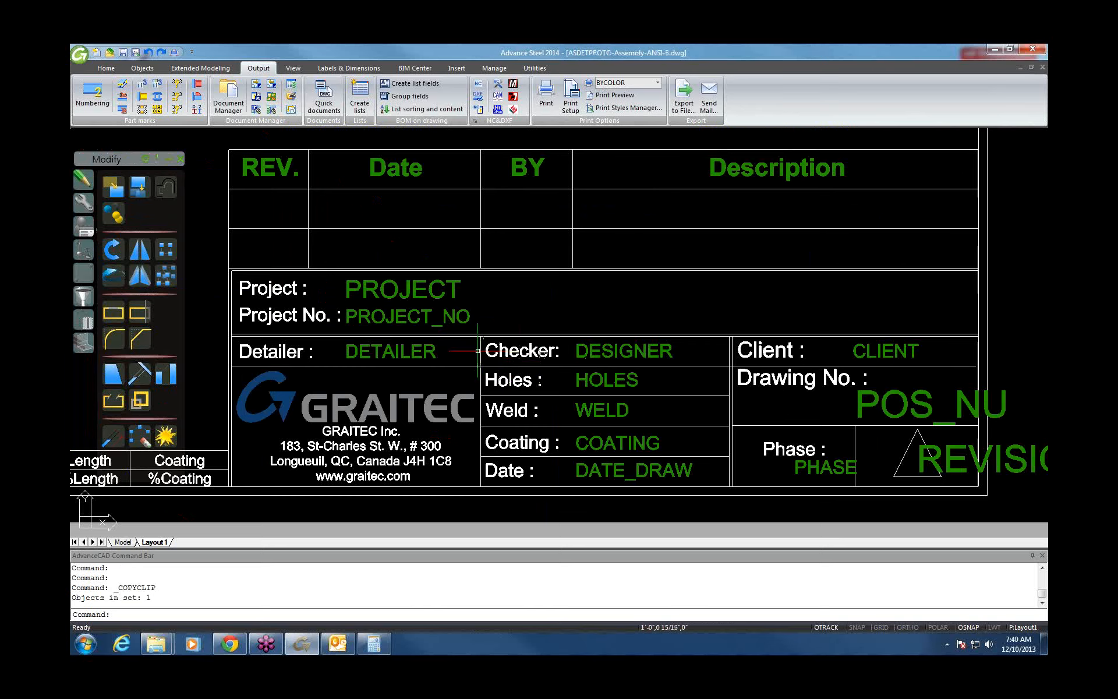
left_click(413, 352)
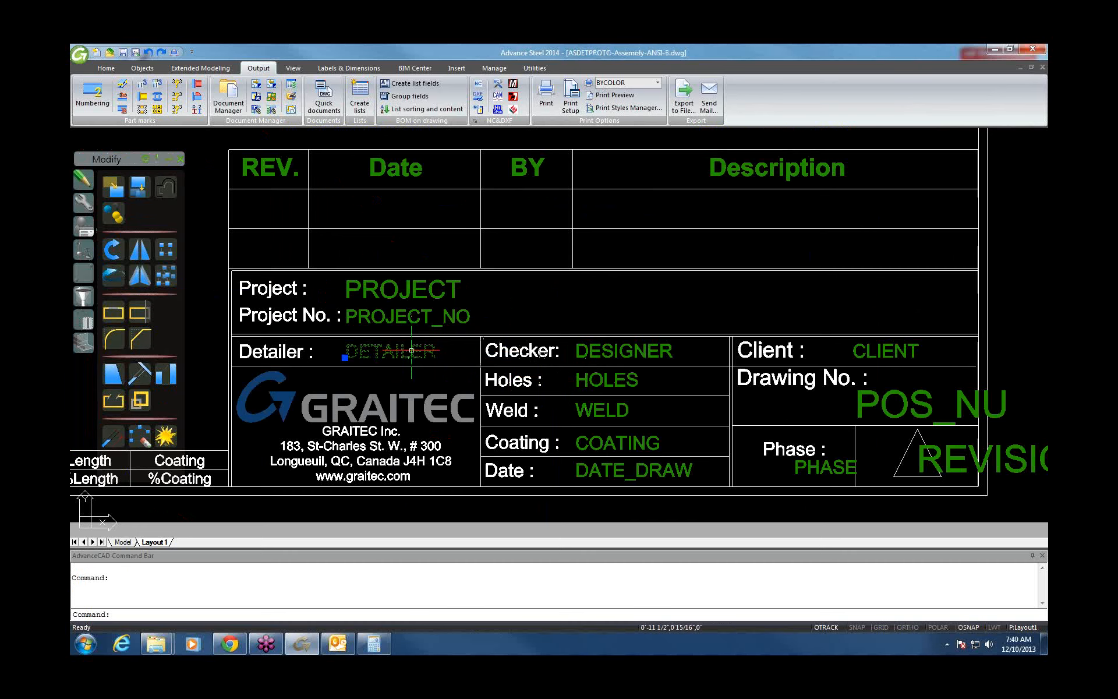
key("ctrl+c")
key("ctrl+Tab")
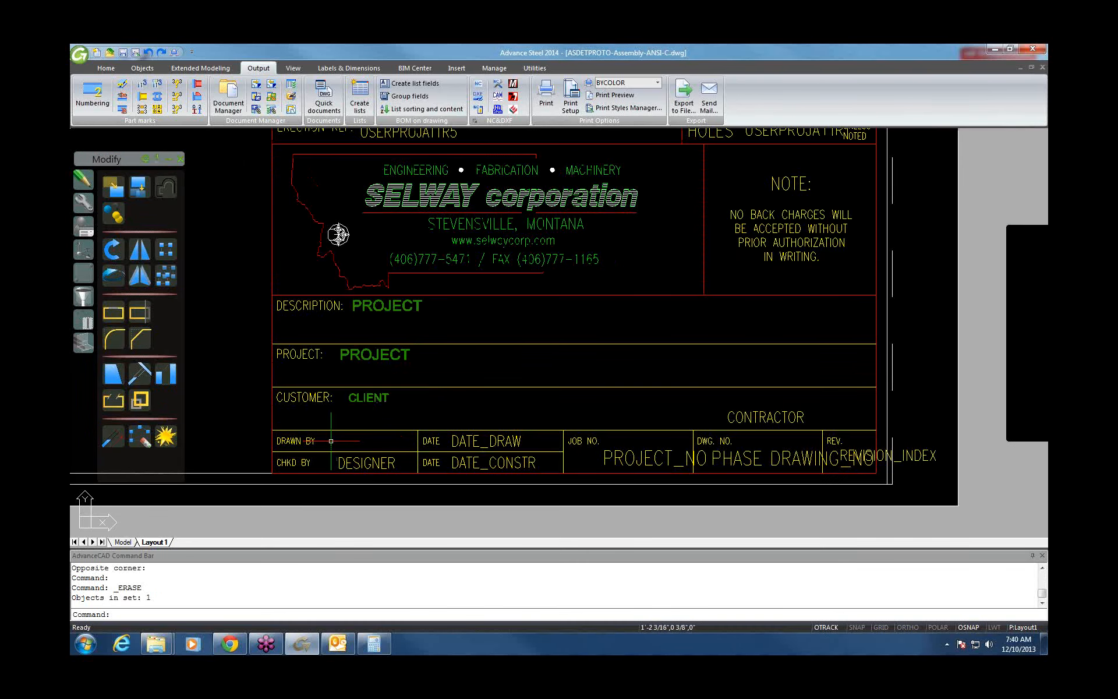
key("ctrl+v")
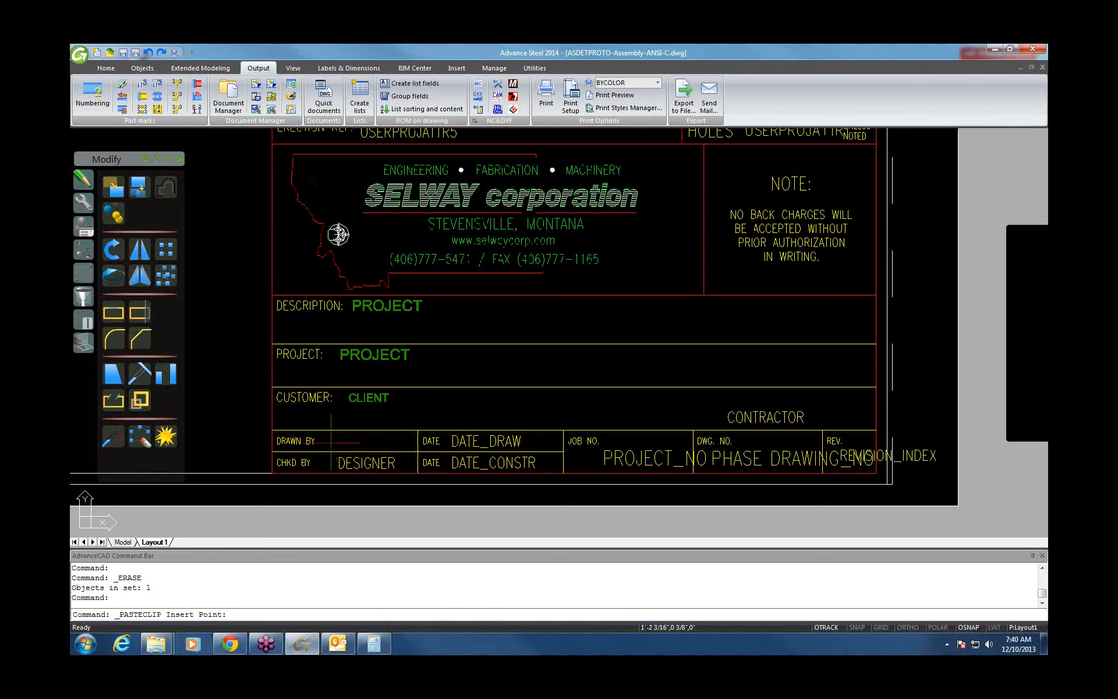
scroll(330, 443, "up", 2)
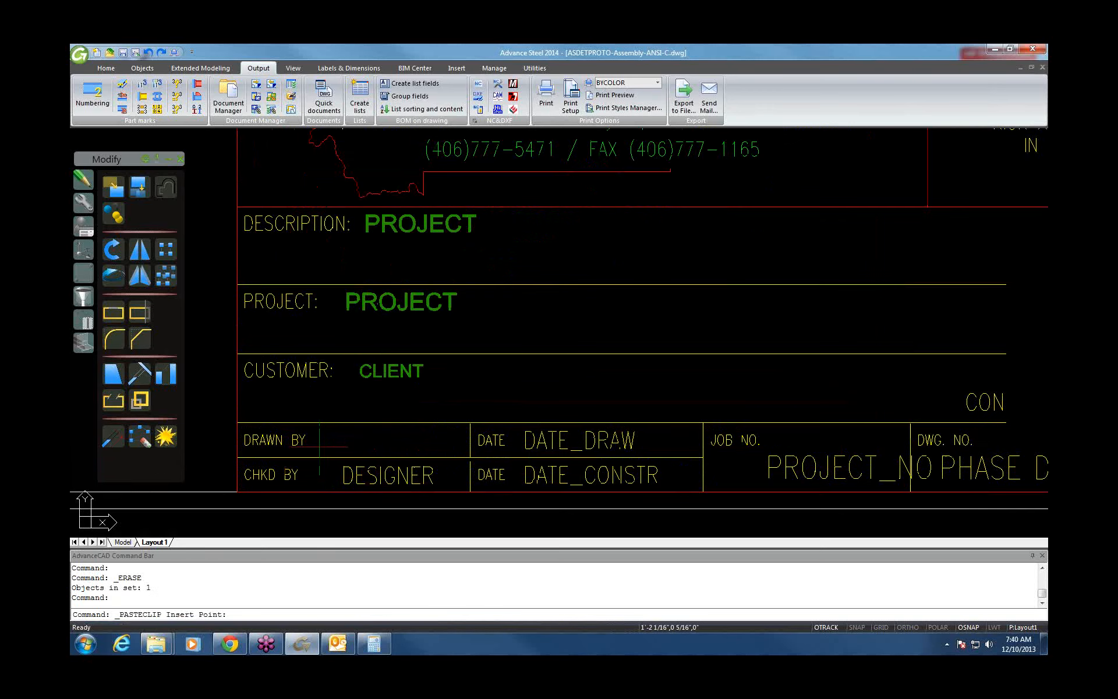
left_click(320, 446)
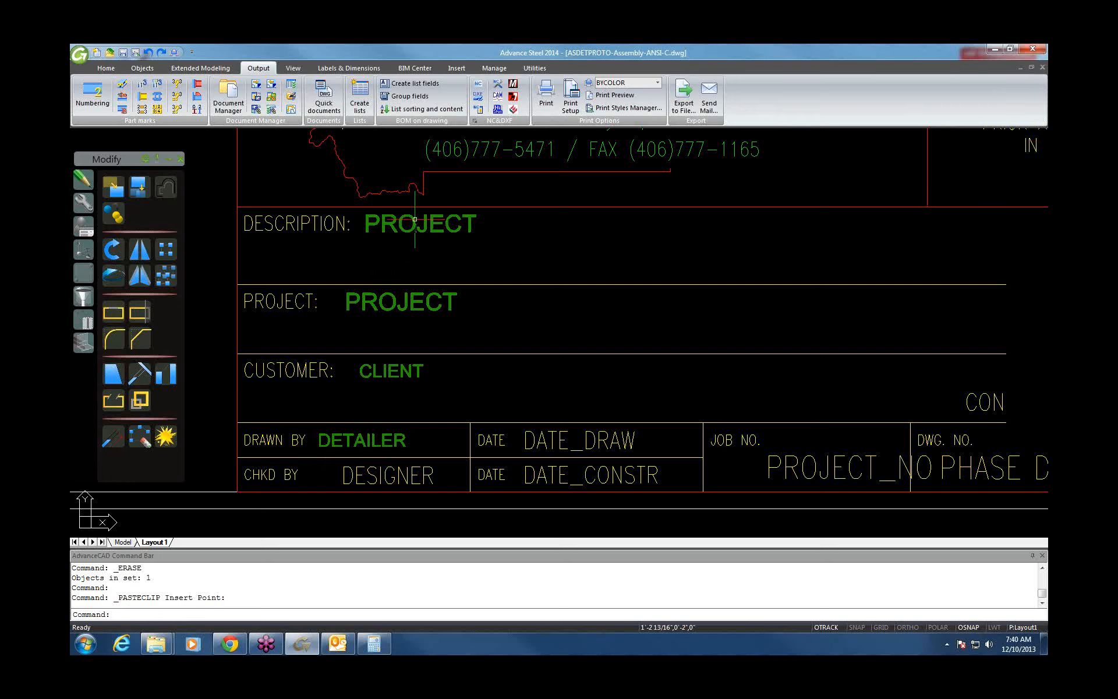
Step: Compare the attribute tags in the ANSI-B title block with those in the ANSI-C title block
key("ctrl+Tab")
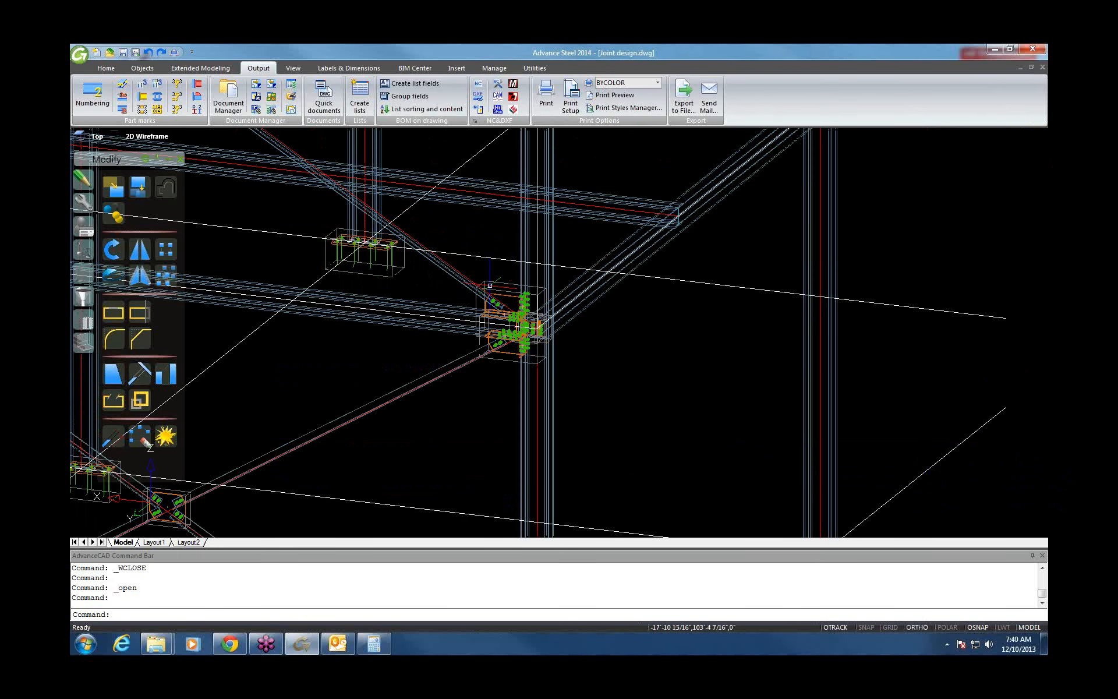
key("ctrl+Tab")
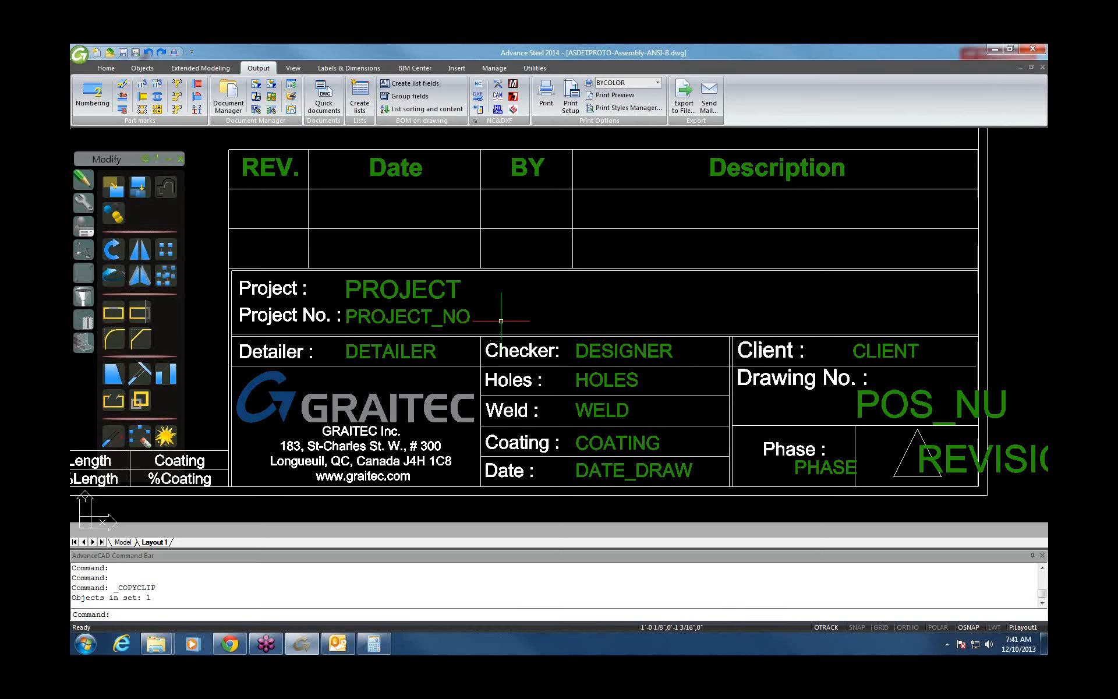
key("ctrl+Tab")
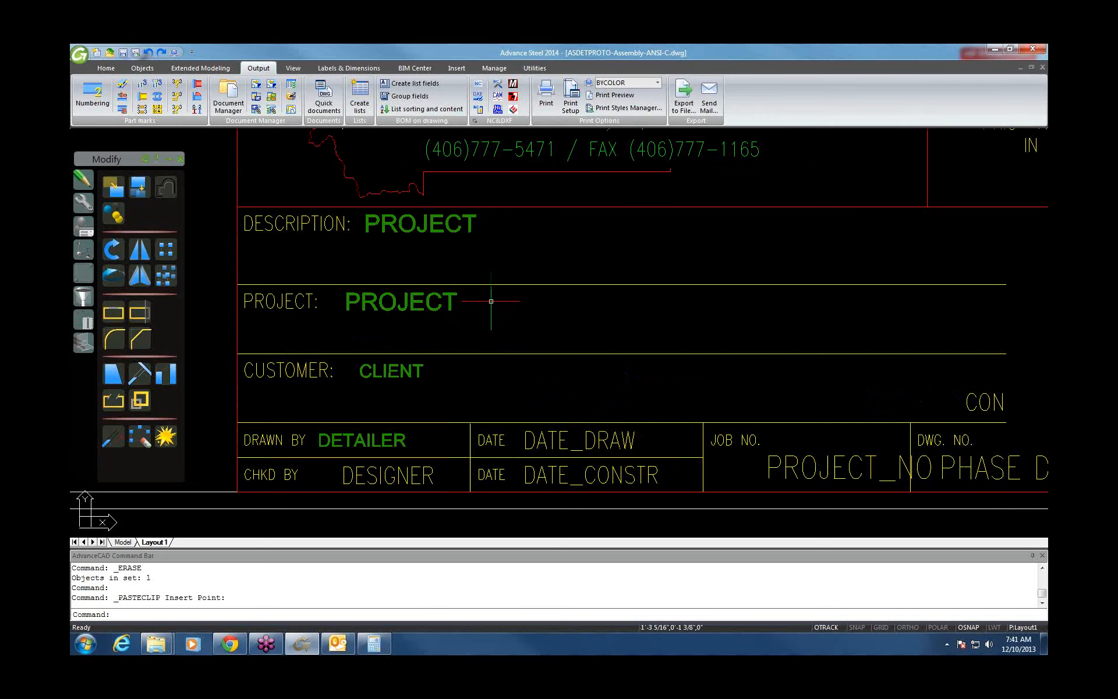
scroll(496, 304, "down", 3)
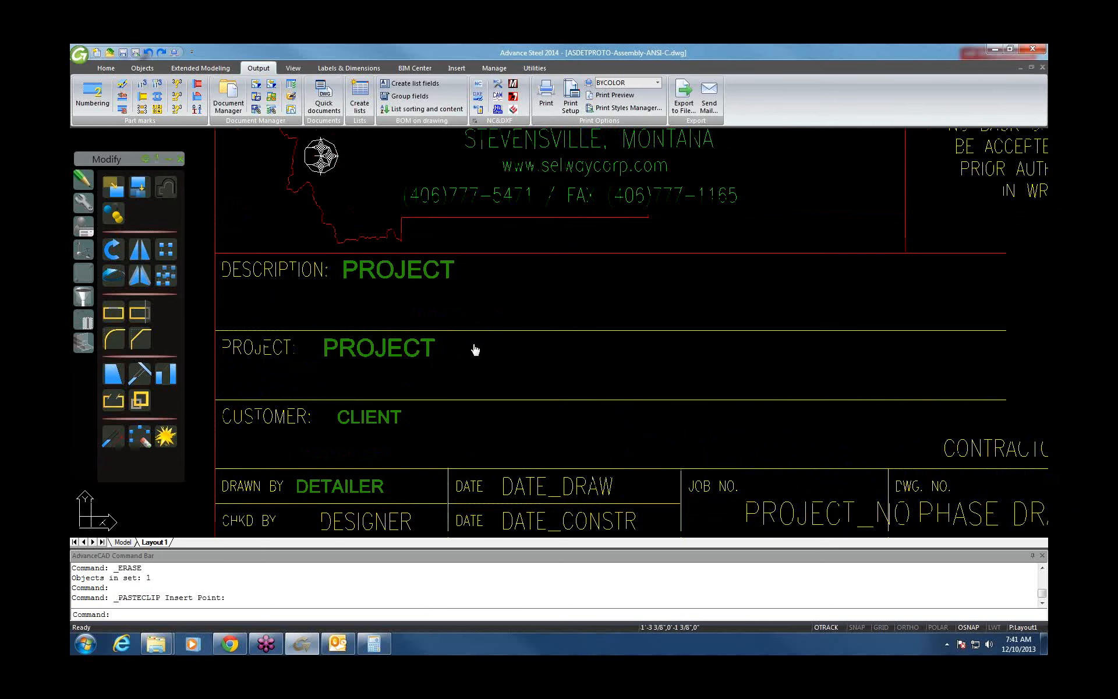
scroll(514, 305, "down", 1)
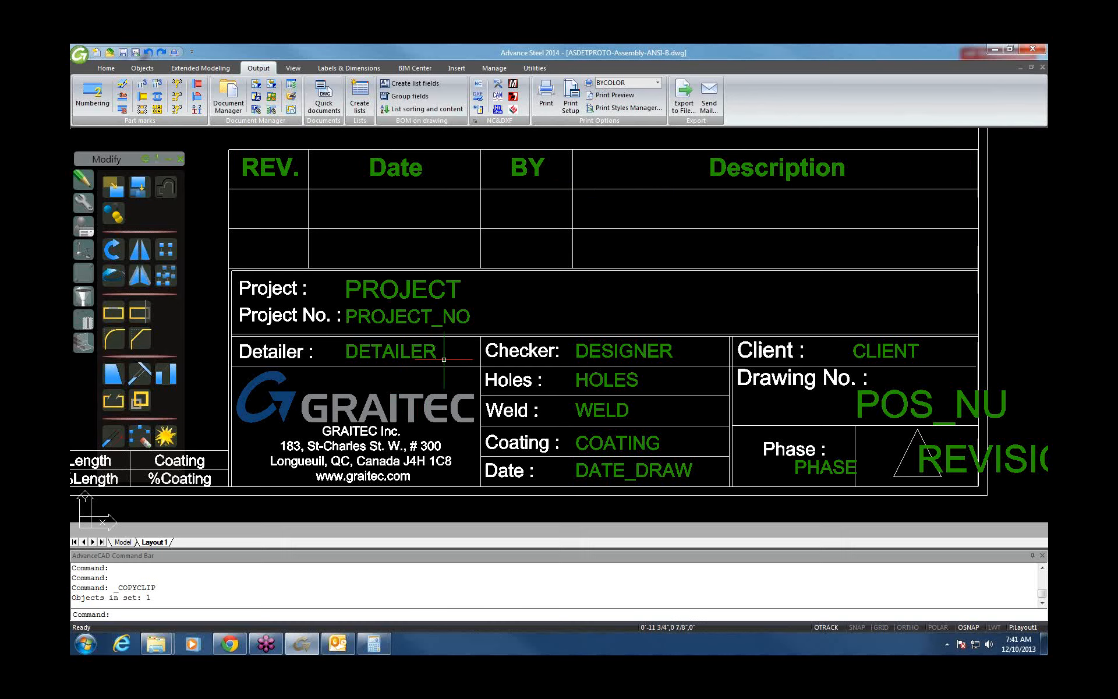
key("ctrl+Tab")
key("ctrl+v")
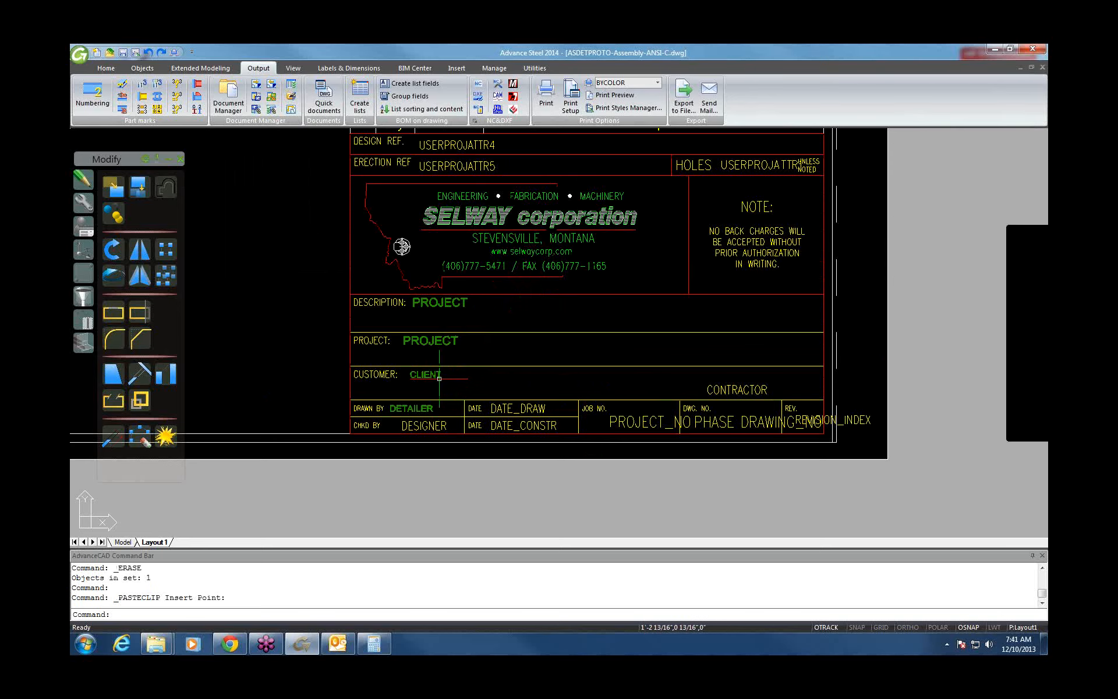
middle_click_drag(429, 437, 434, 469)
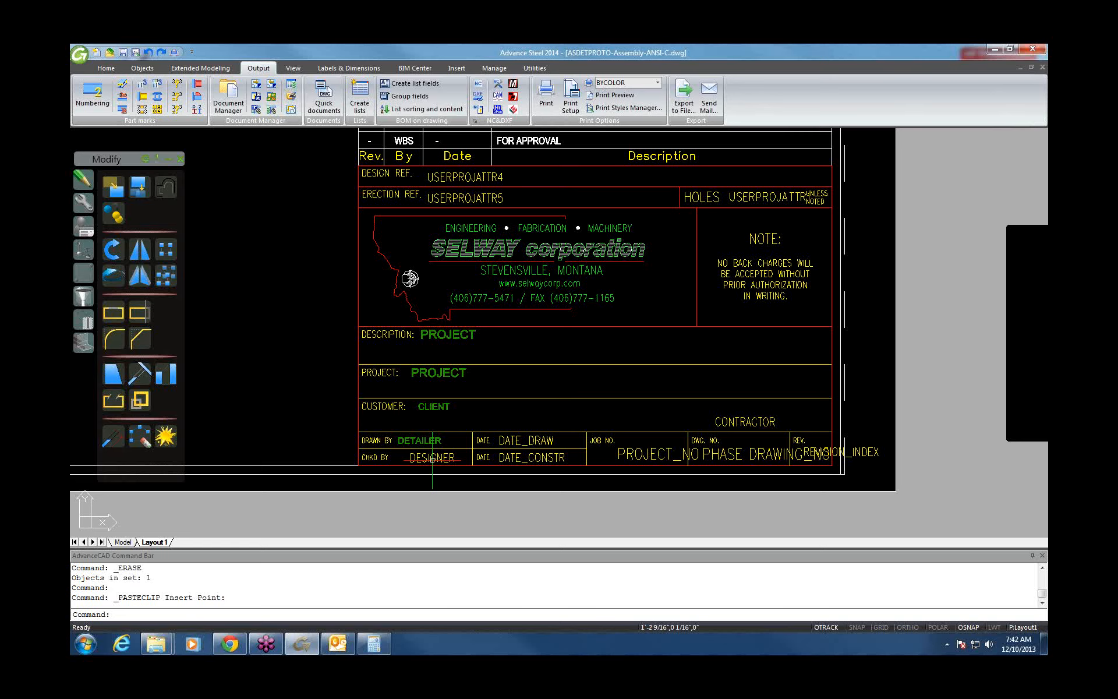
left_click(441, 335)
type("m")
key("Return")
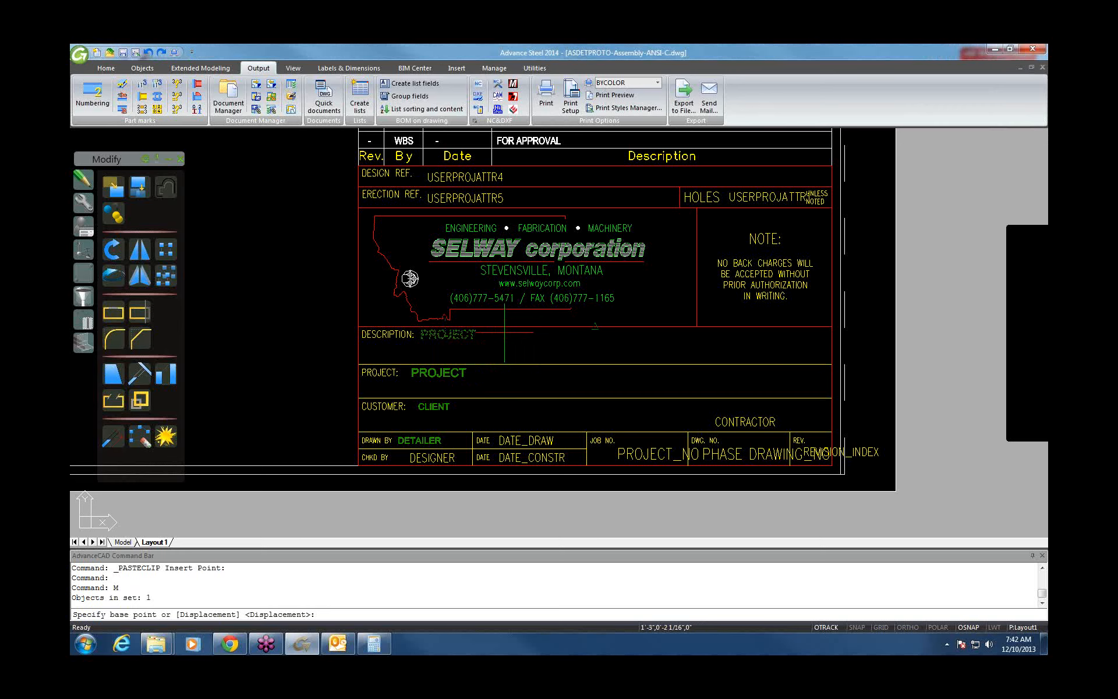
key("Escape")
Step: Copy the PROJECT tag in the description field and place the duplicate directly below the original
type("cp")
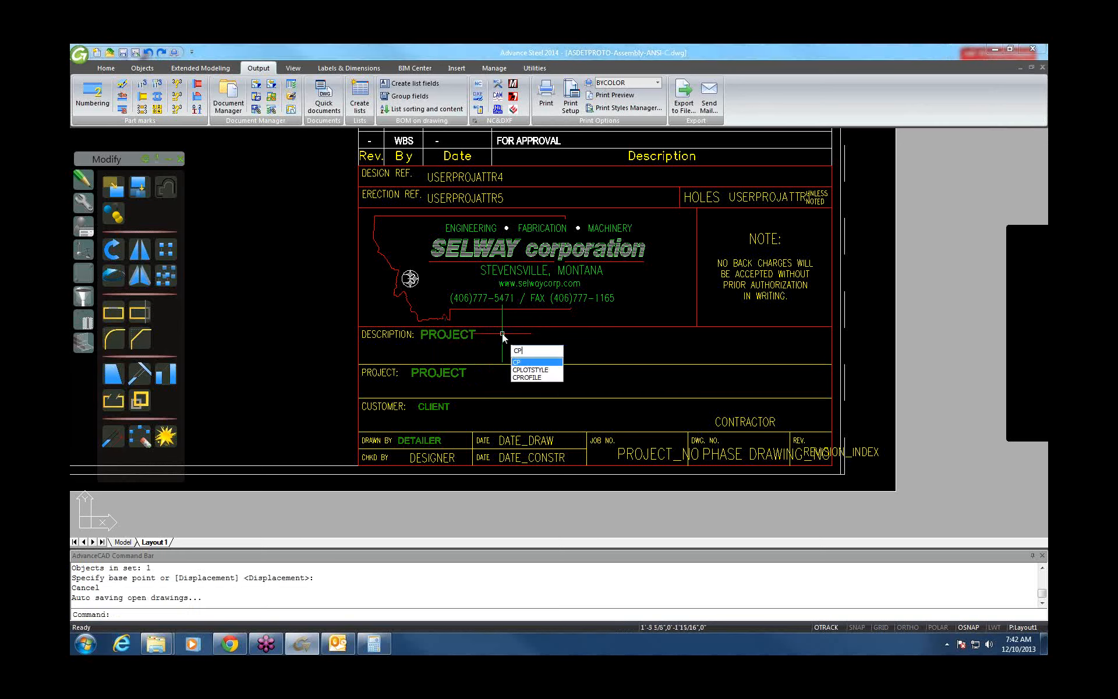
key("Return")
left_click(448, 334)
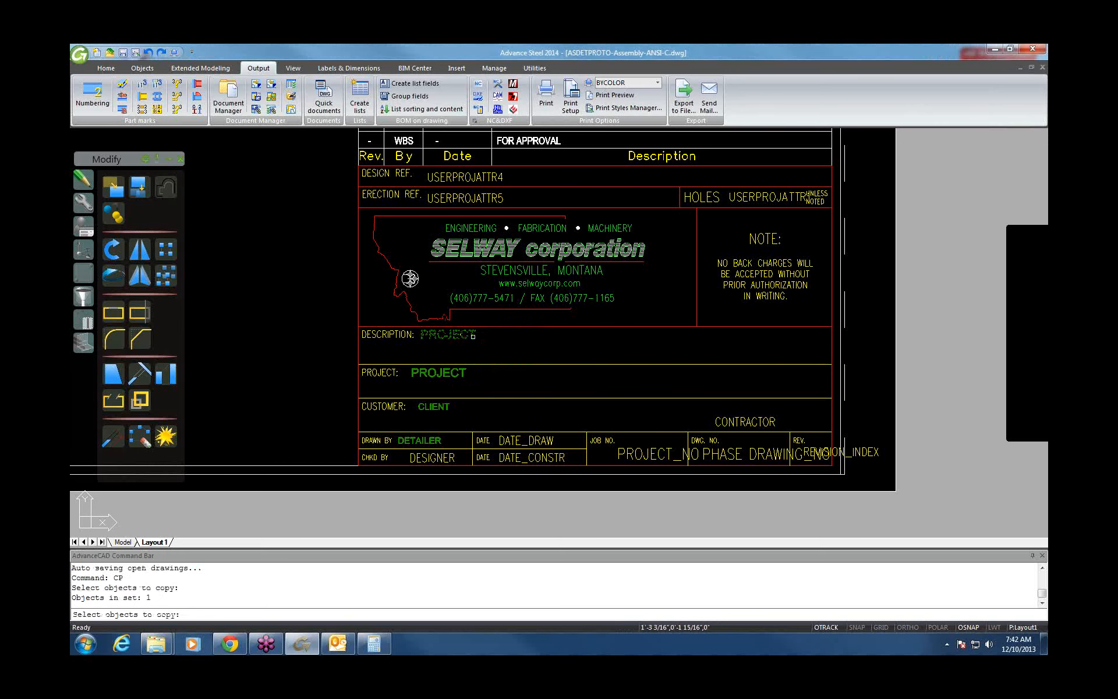
key("Return")
left_click(497, 334)
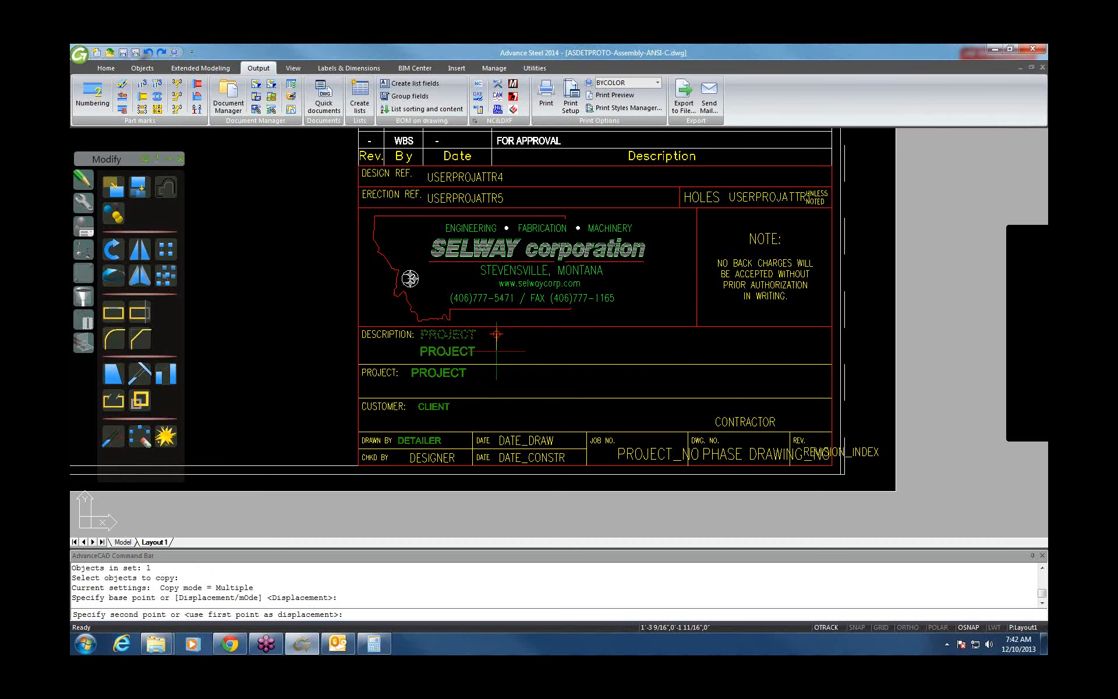
key("Escape")
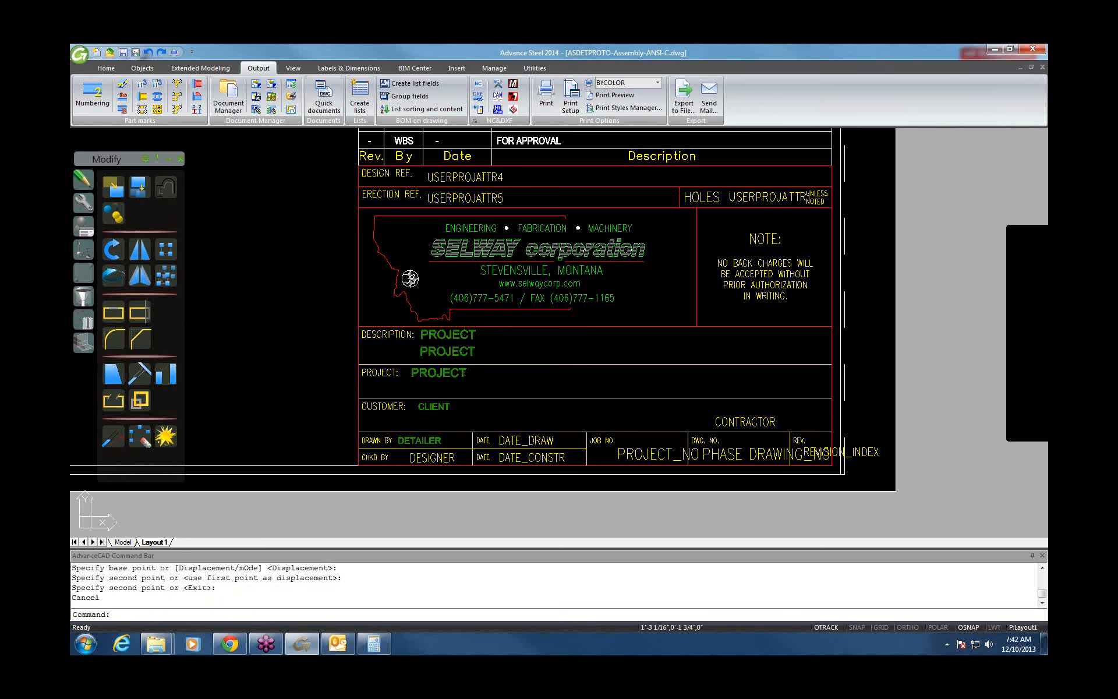
Step: Inspect the name, prompt and default text in the attribute definition of the lower PROJECT tag in the description field
double_click(463, 348)
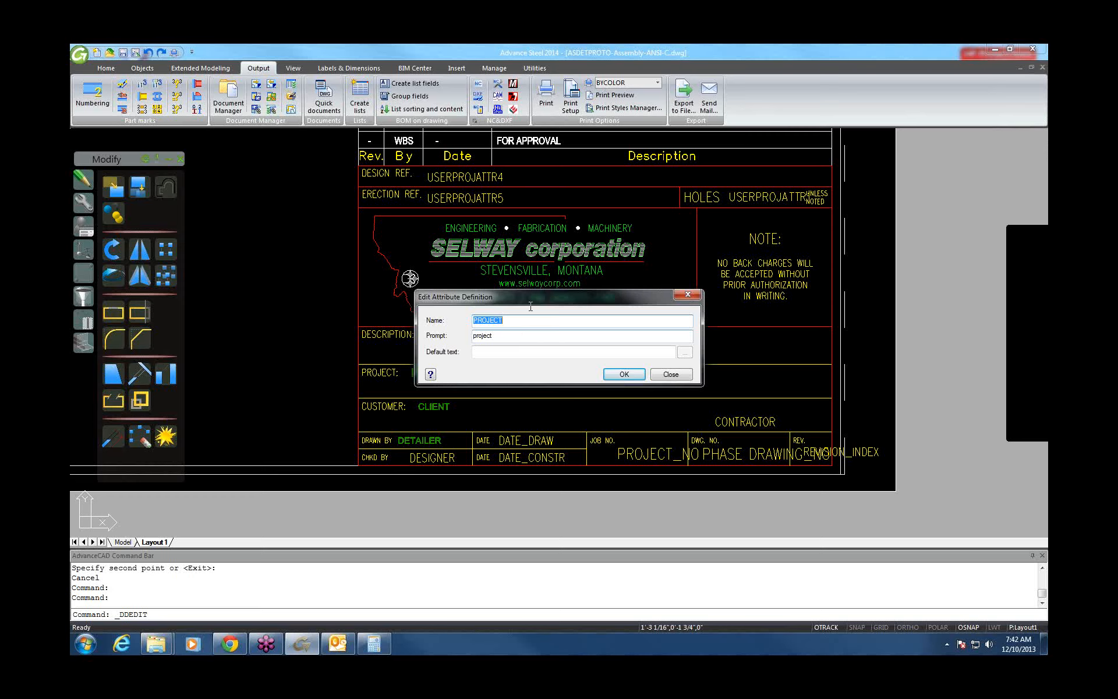
left_click_drag(539, 294, 619, 220)
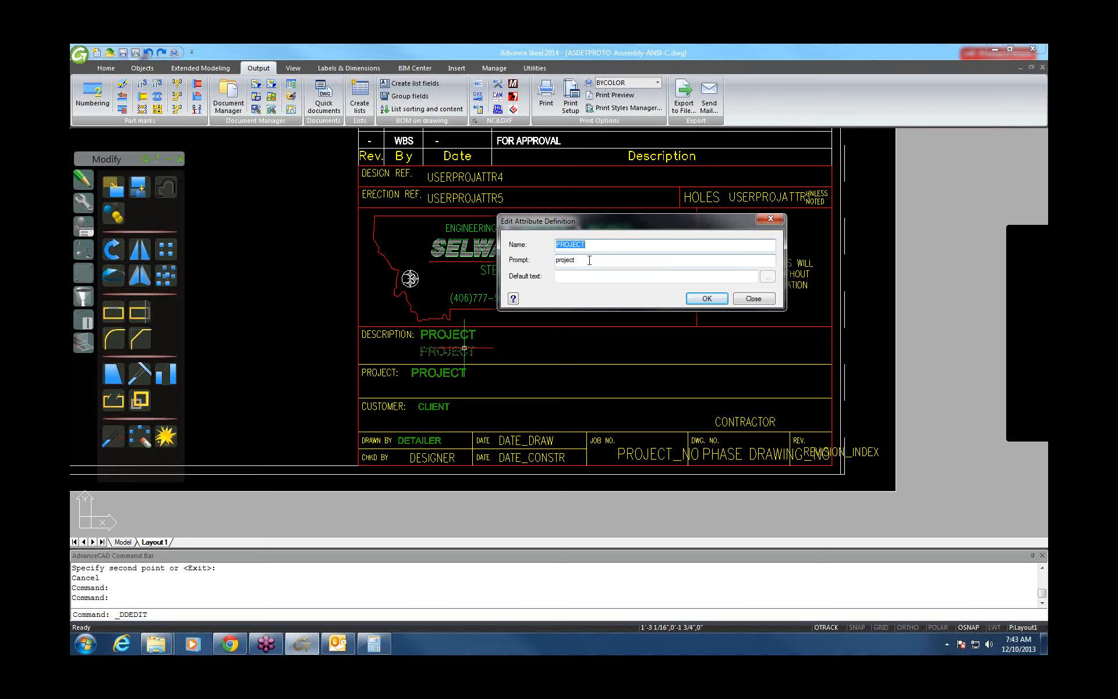
left_click(587, 260)
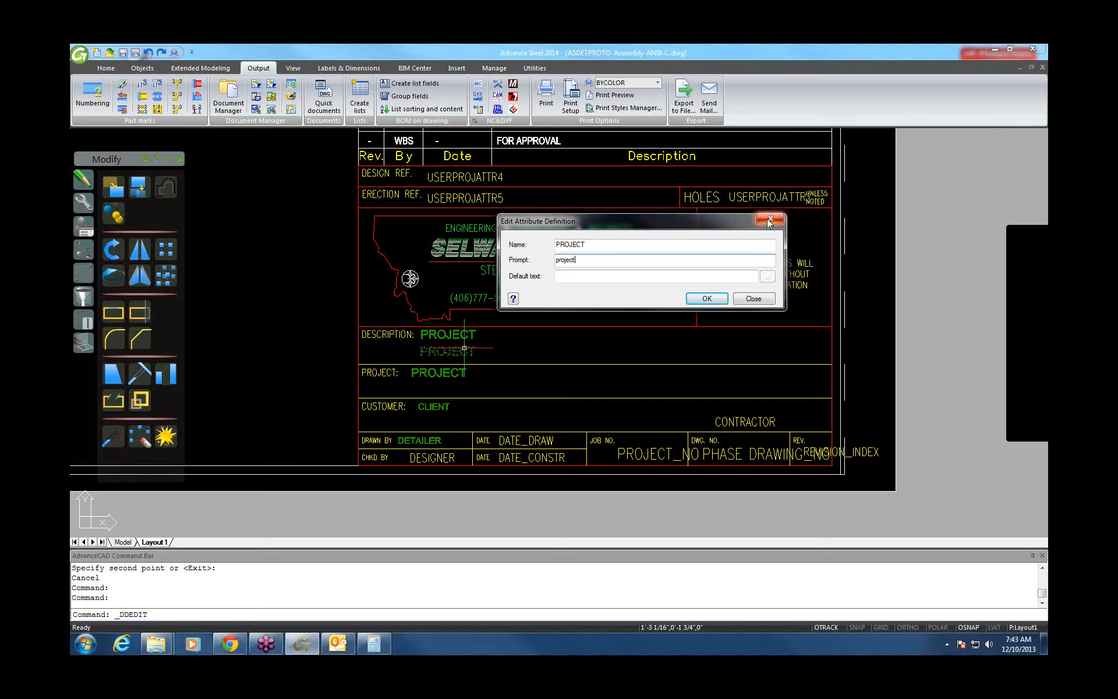
type(",")
key("Return")
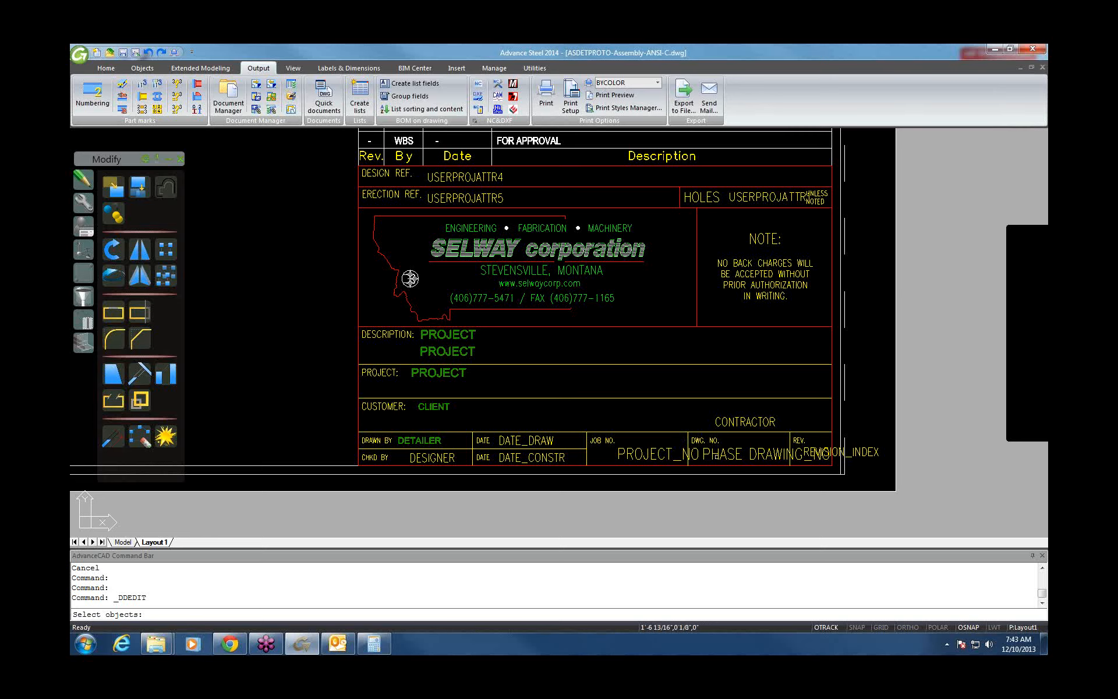
key("Escape")
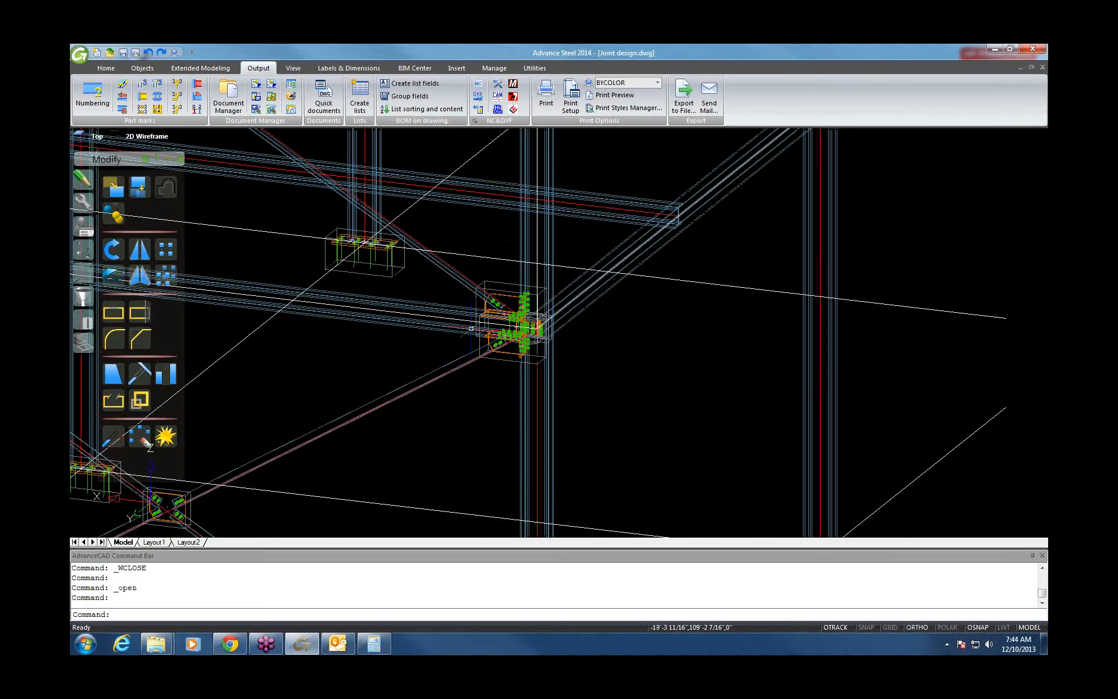
Step: Try sample text in the Project field of the Joint design model's project settings, check Project Info 2, and discard the entry
left_click(492, 69)
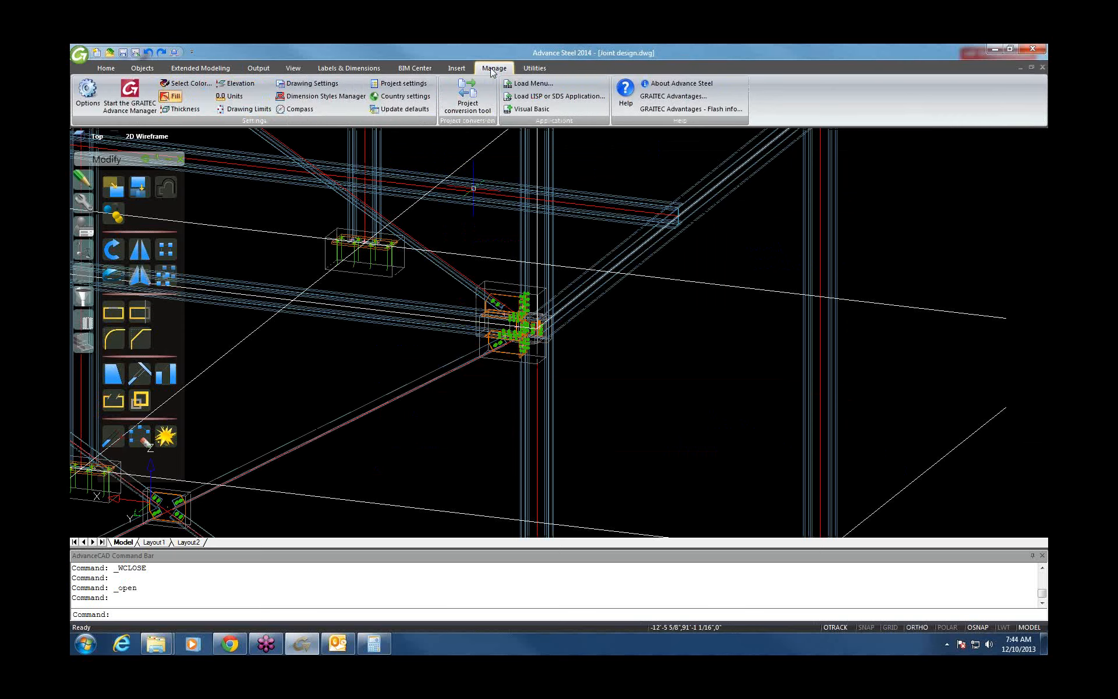
left_click(406, 83)
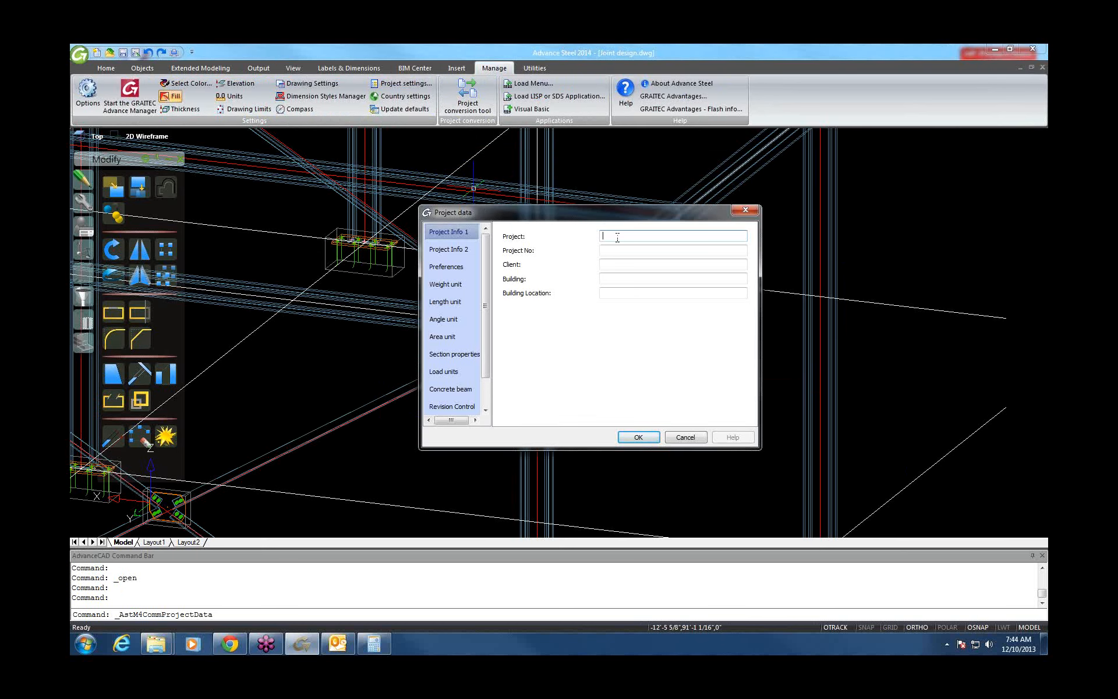
type("KJSDHFAVFOSDOUSYDFVB")
key("shift+Left")
key("shift+Left")
key("shift+Left")
key("shift+Left")
key("shift+Left")
key("shift+Left")
key("shift+Left")
key("shift+Left")
key("shift+Left")
key("shift+Left")
key("shift+Left")
key("shift+Left")
key("shift+Left")
key("shift+Left")
key("shift+Left")
key("shift+Left")
key("shift+Left")
key("shift+Left")
key("shift+Left")
key("shift+Left")
left_click(452, 249)
left_click(745, 211)
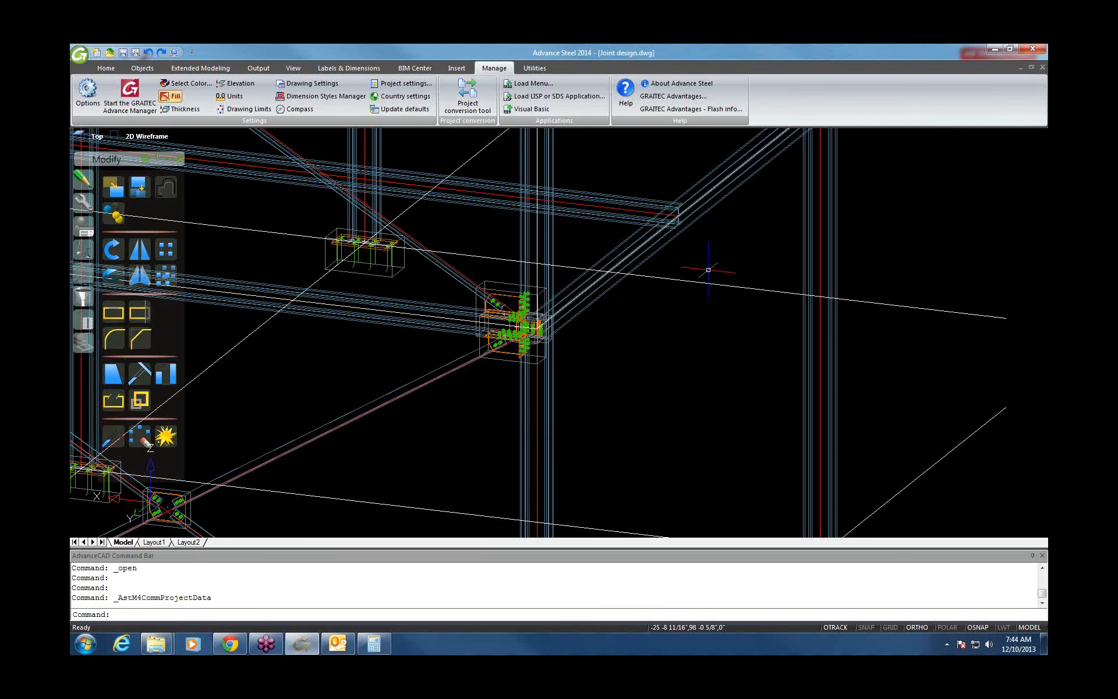
Step: Examine the PROJECT tag in the ANSI-B title block and the DRAWN BY and DATE fields in the ANSI-C title block
key("ctrl+Tab")
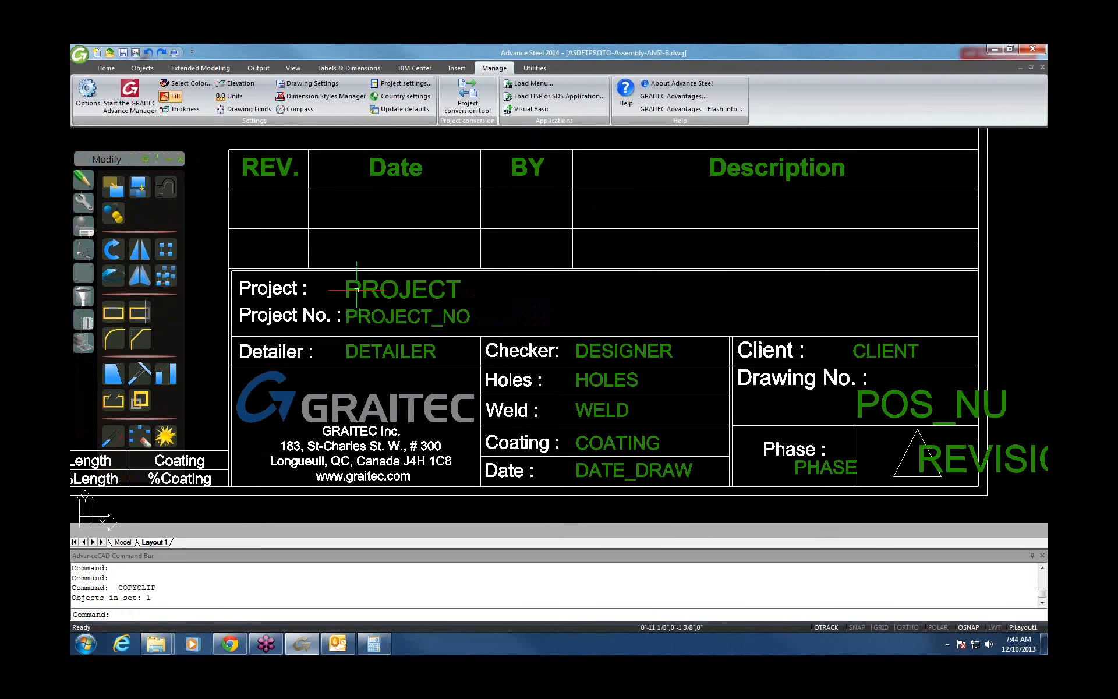
left_click(356, 289)
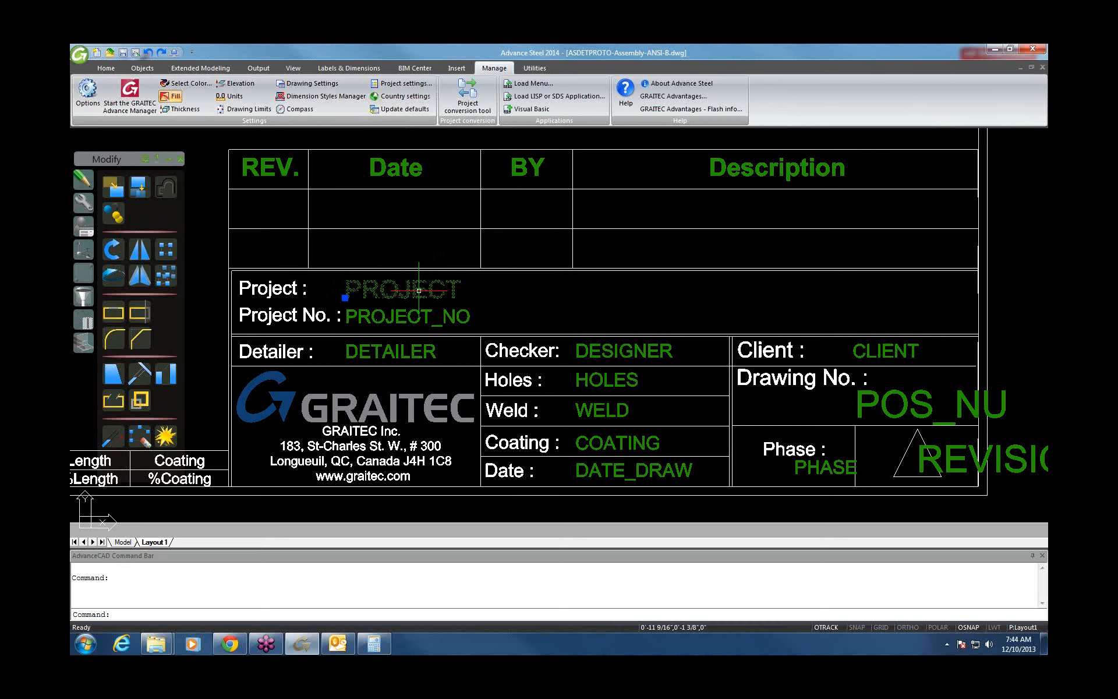
key("Escape")
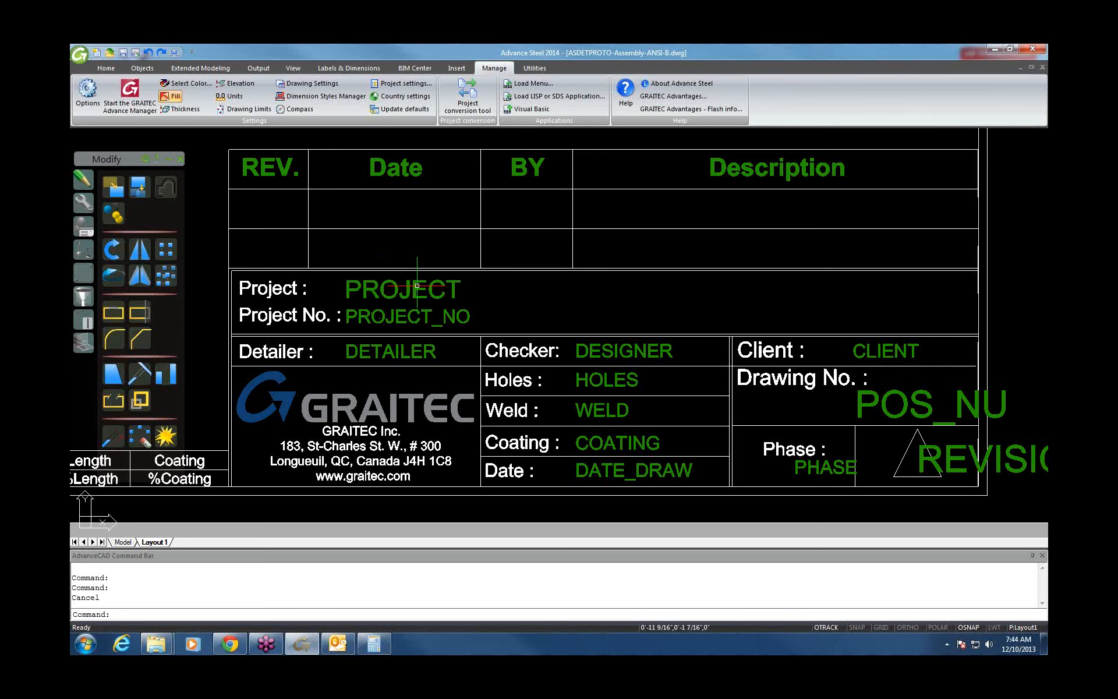
key("ctrl+Tab")
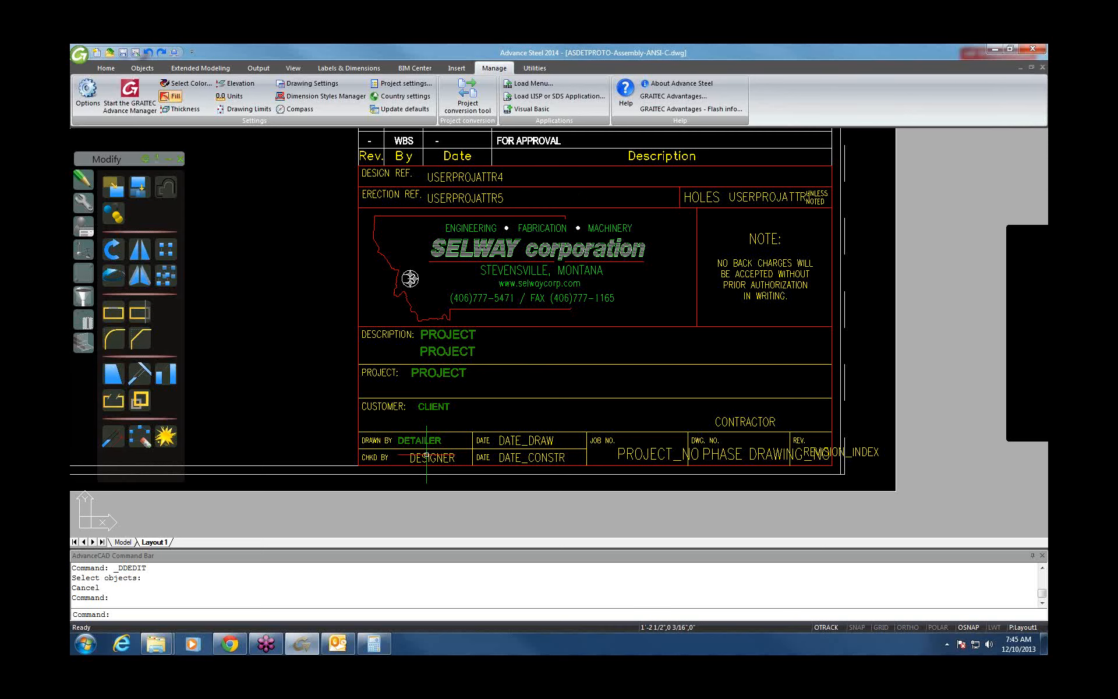
scroll(427, 455, "up", 2)
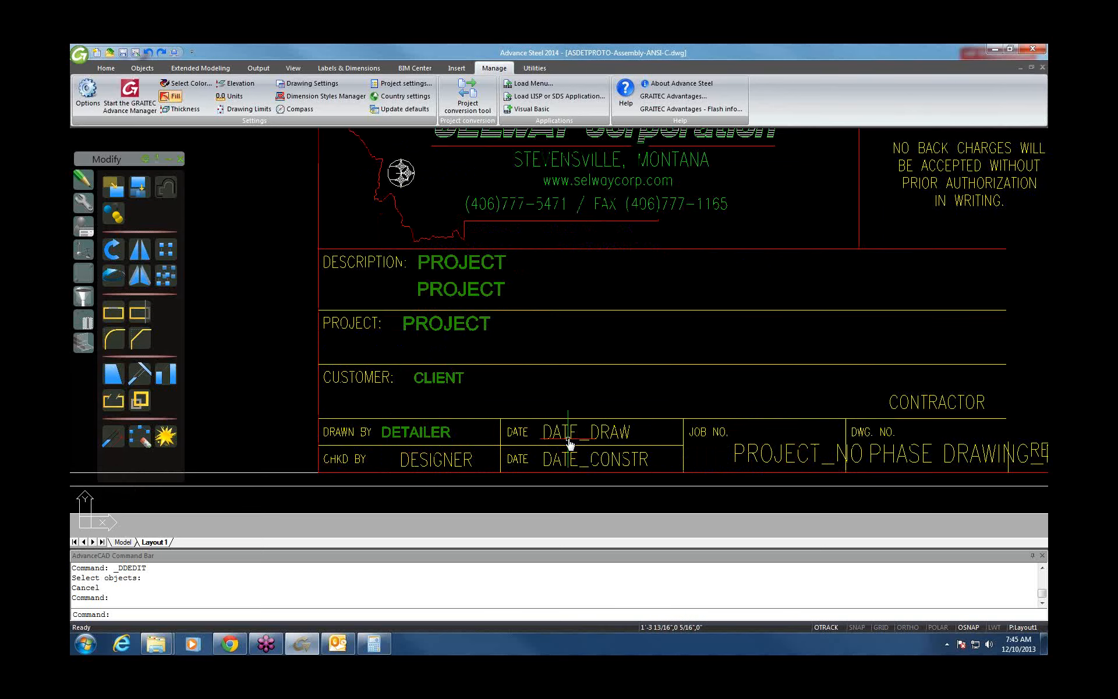
middle_click_drag(570, 441, 492, 450)
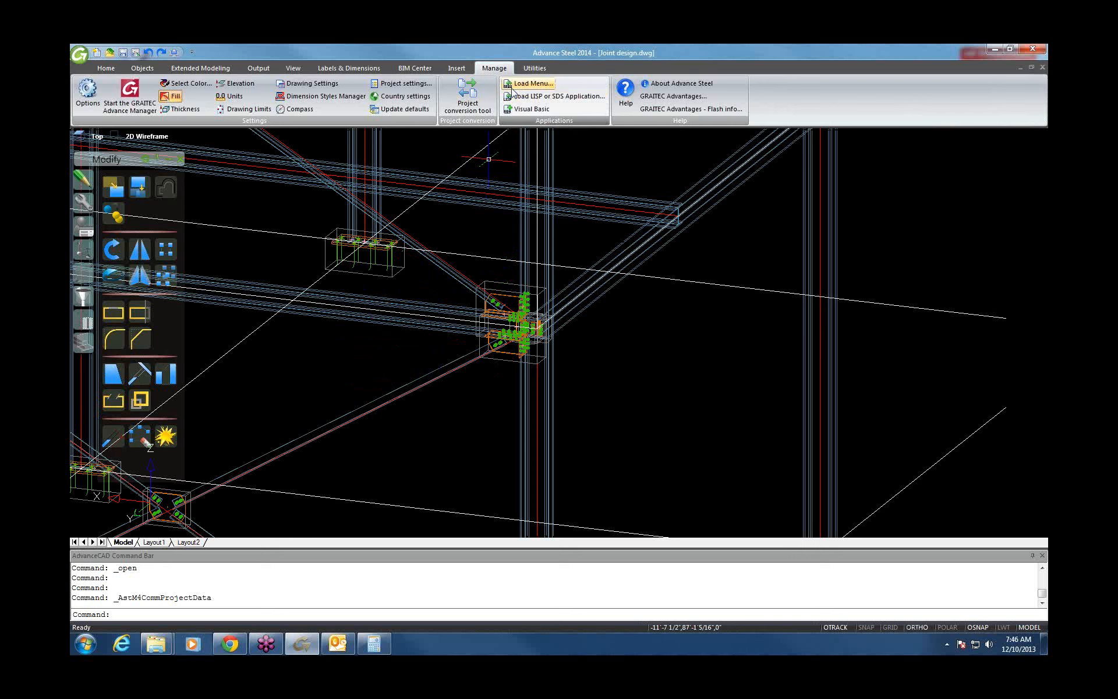
Step: Check the Project Info 1, Project Info 2 and Preferences pages in the Joint design model's project settings
left_click(402, 85)
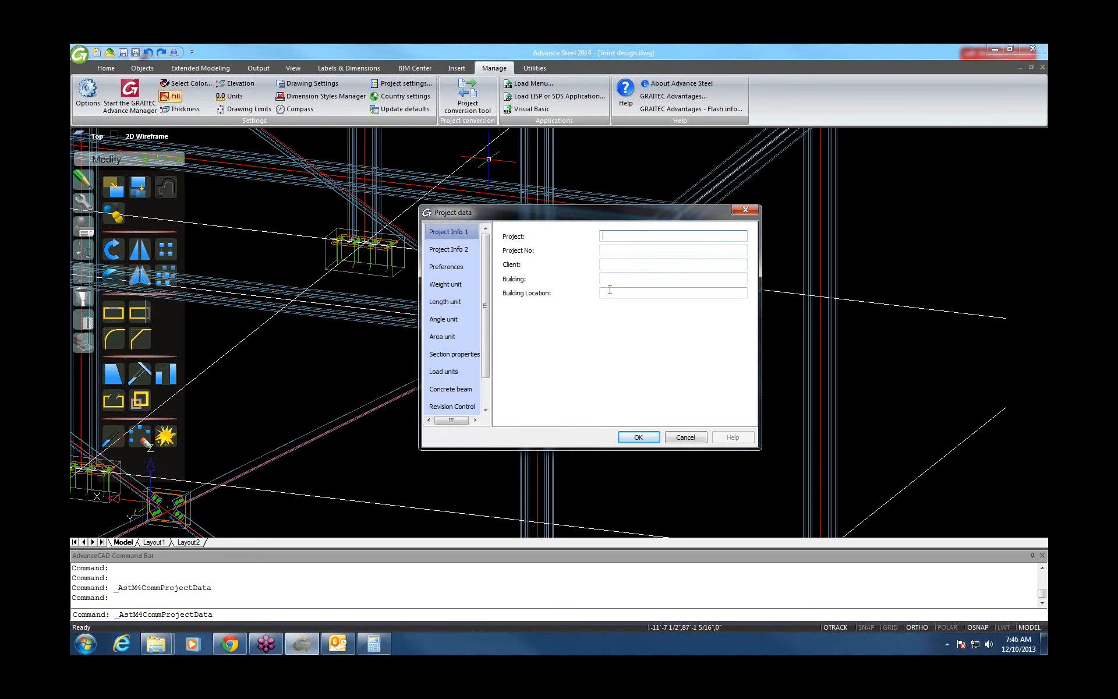
left_click(457, 251)
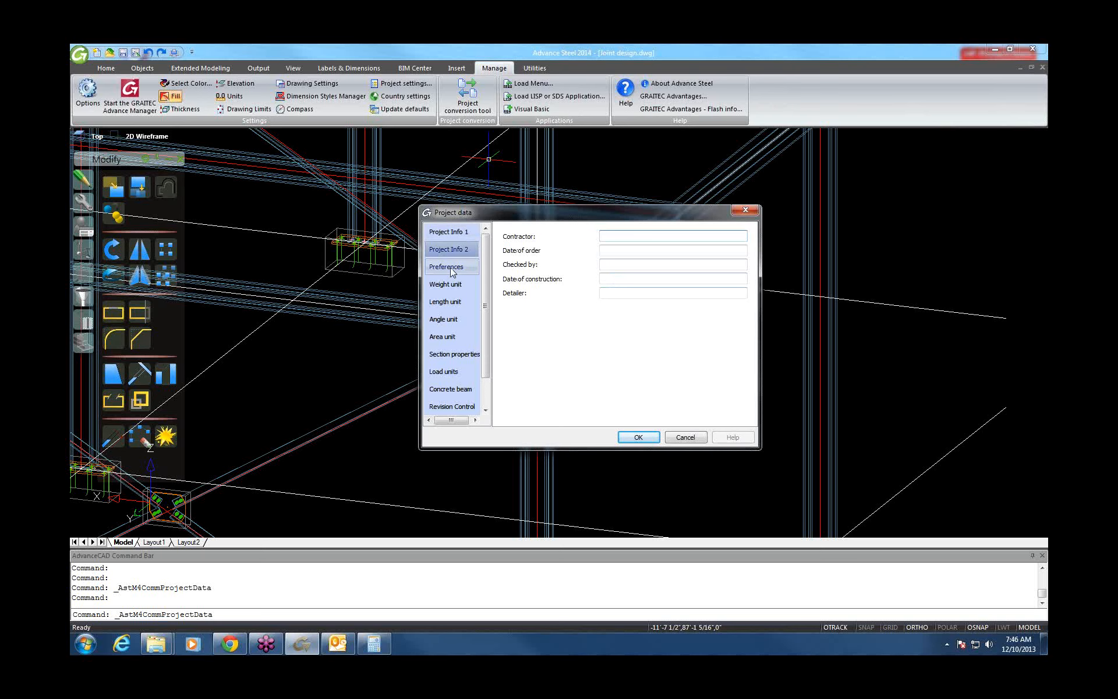
left_click(450, 267)
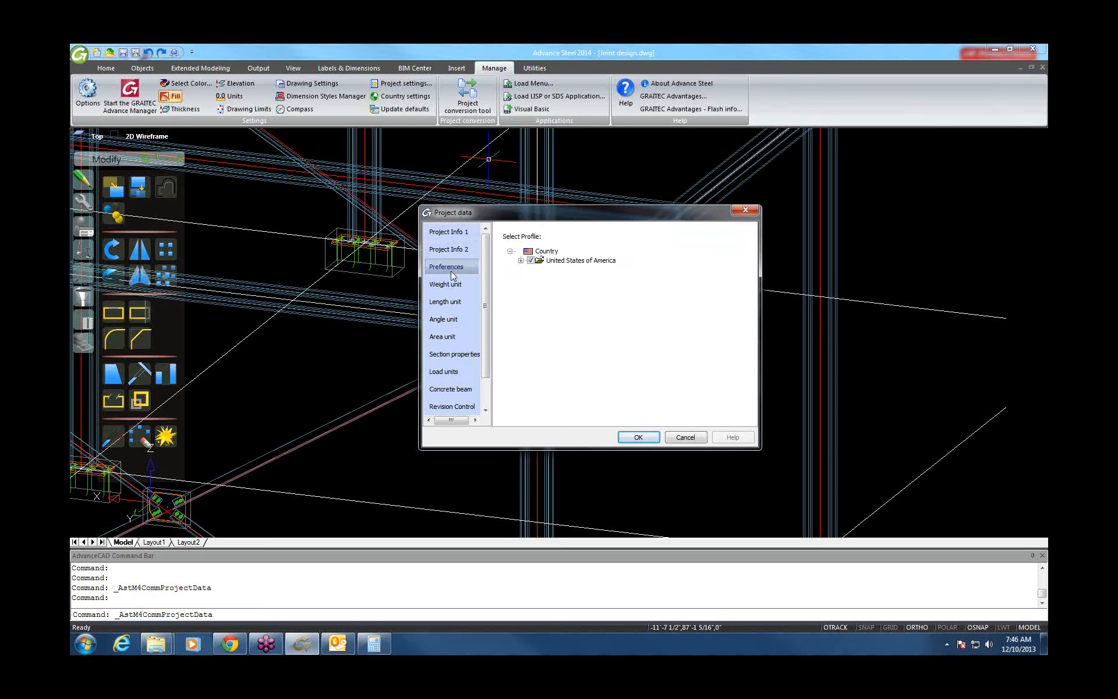
left_click(749, 210)
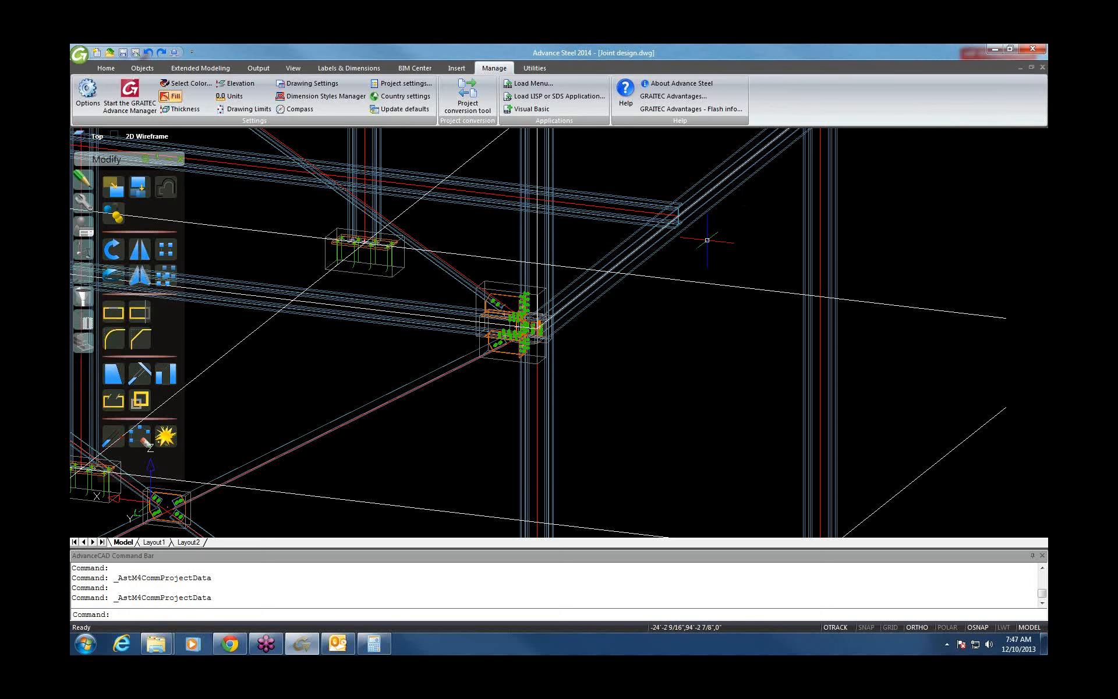
Step: Compare the ANSI-B and ANSI-C title blocks and copy the DESIGNER tag from the ANSI-B Checker field
key("ctrl+Tab")
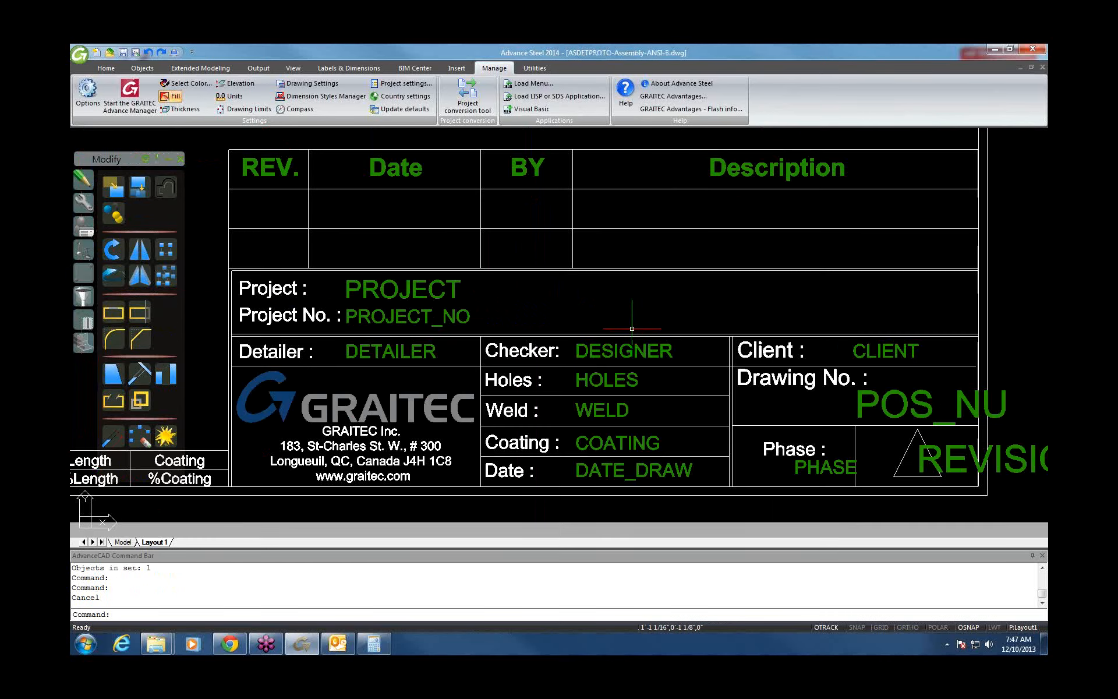
key("ctrl+Tab")
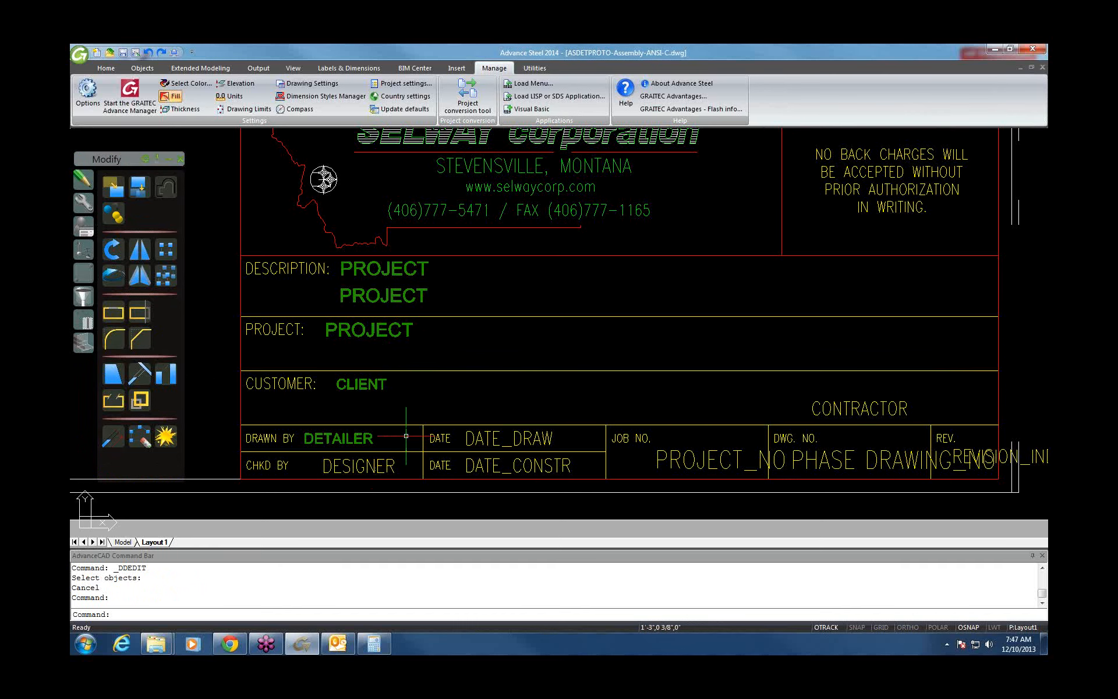
scroll(405, 436, "down", 3)
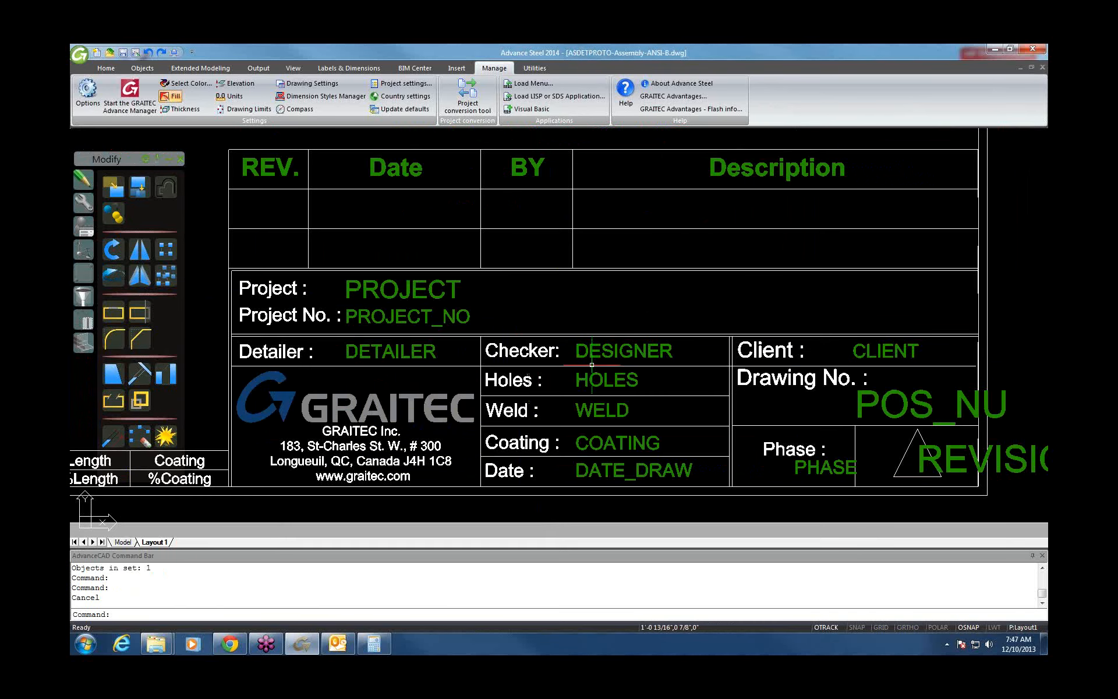
left_click(596, 352)
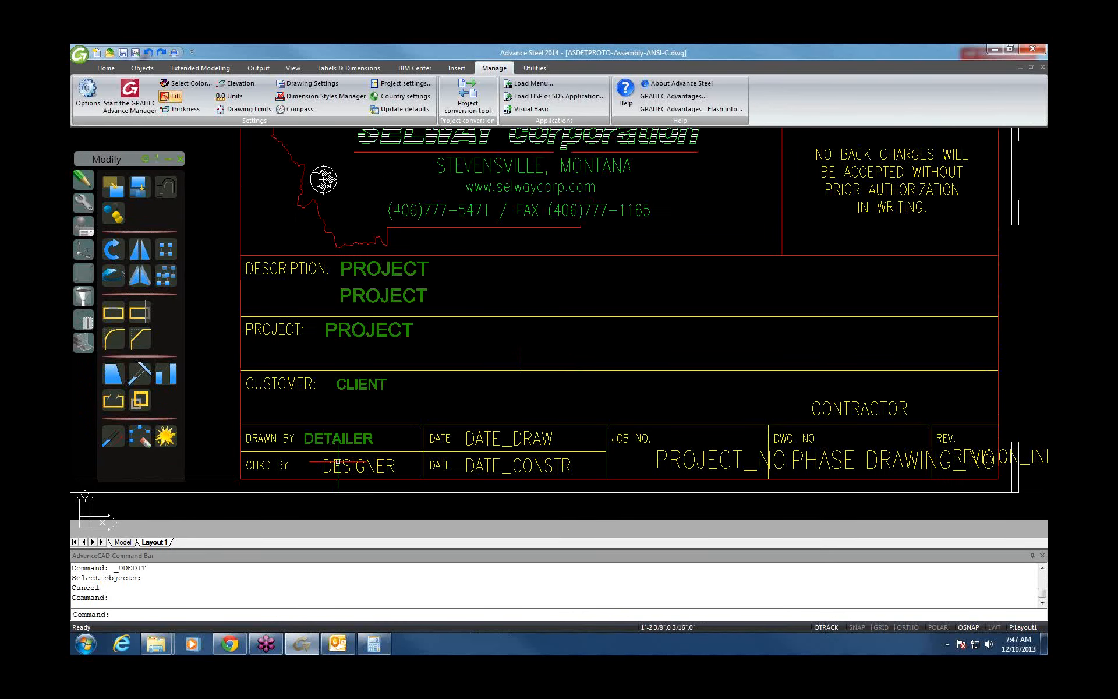
Step: Replace the DESIGNER tag in the ANSI-C title block's CHKD BY field with the one copied from the ANSI-B prototype
left_click(338, 463)
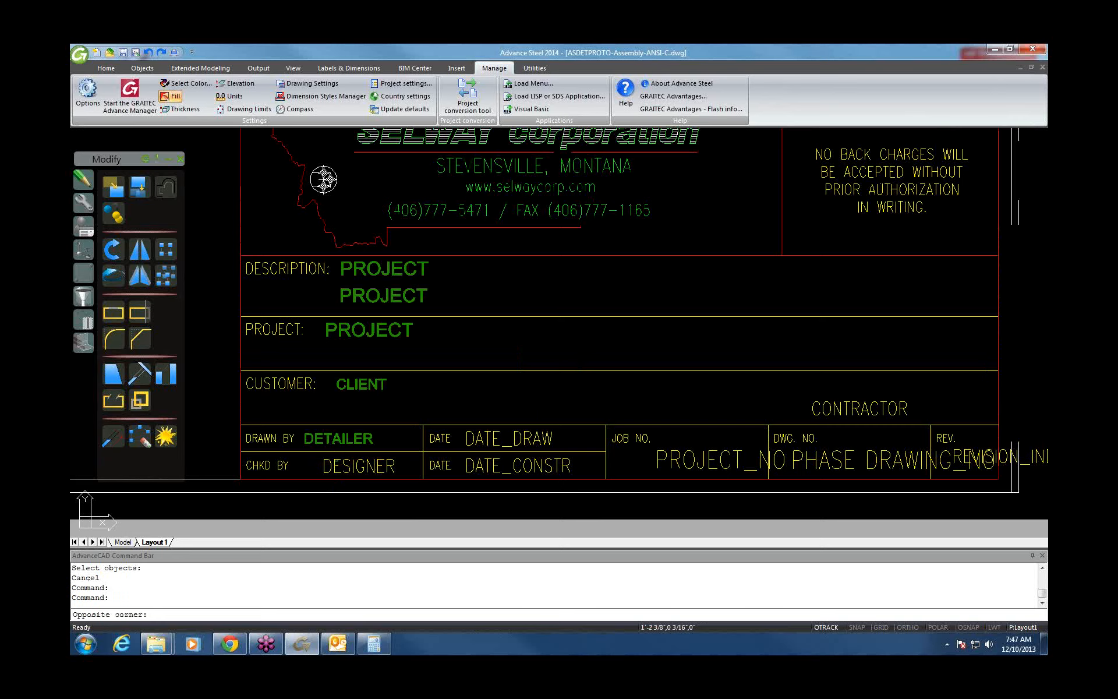
left_click(334, 460)
key("Delete")
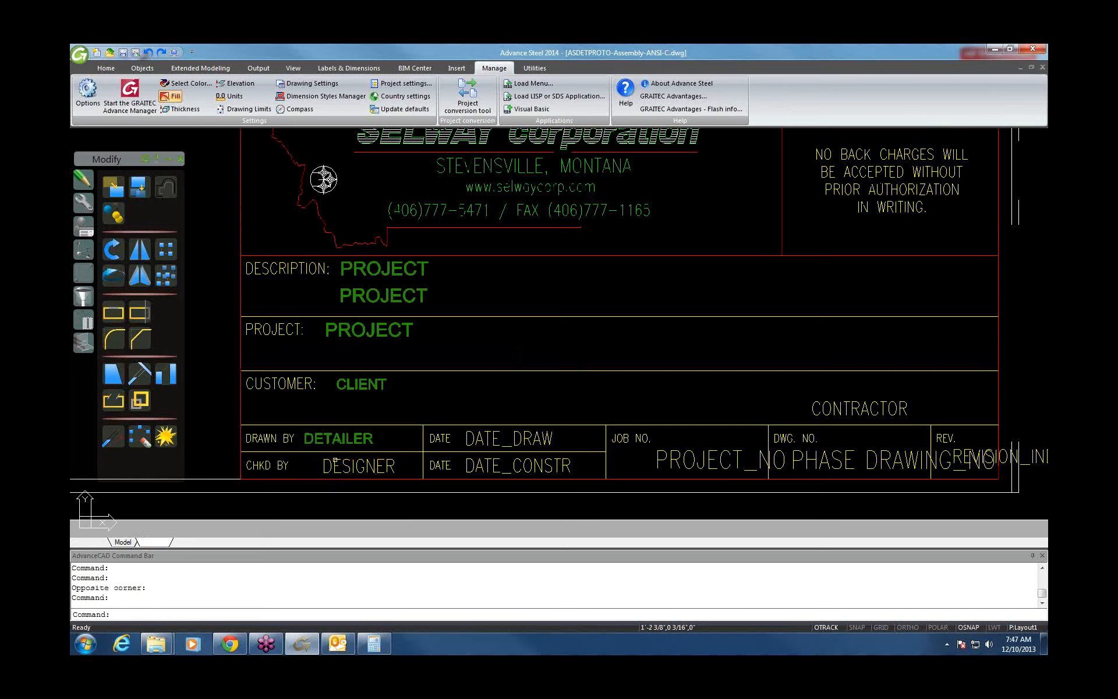
left_click(335, 460)
key("Return")
key("Return")
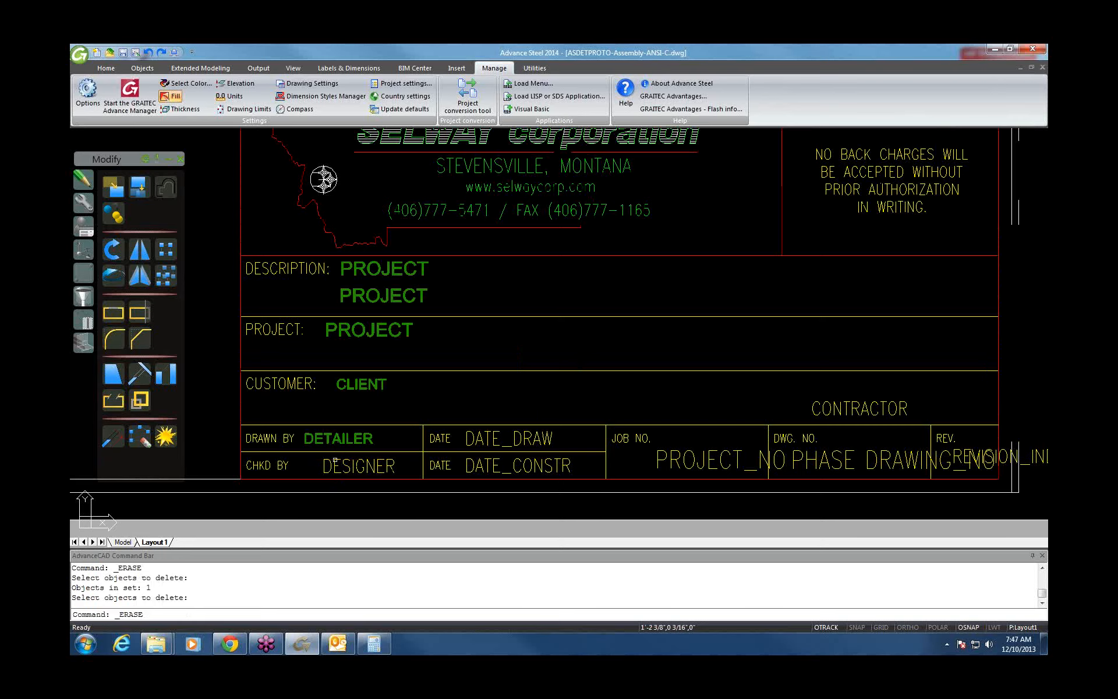
key("Escape")
left_click(335, 460)
key("Delete")
key("ctrl+v")
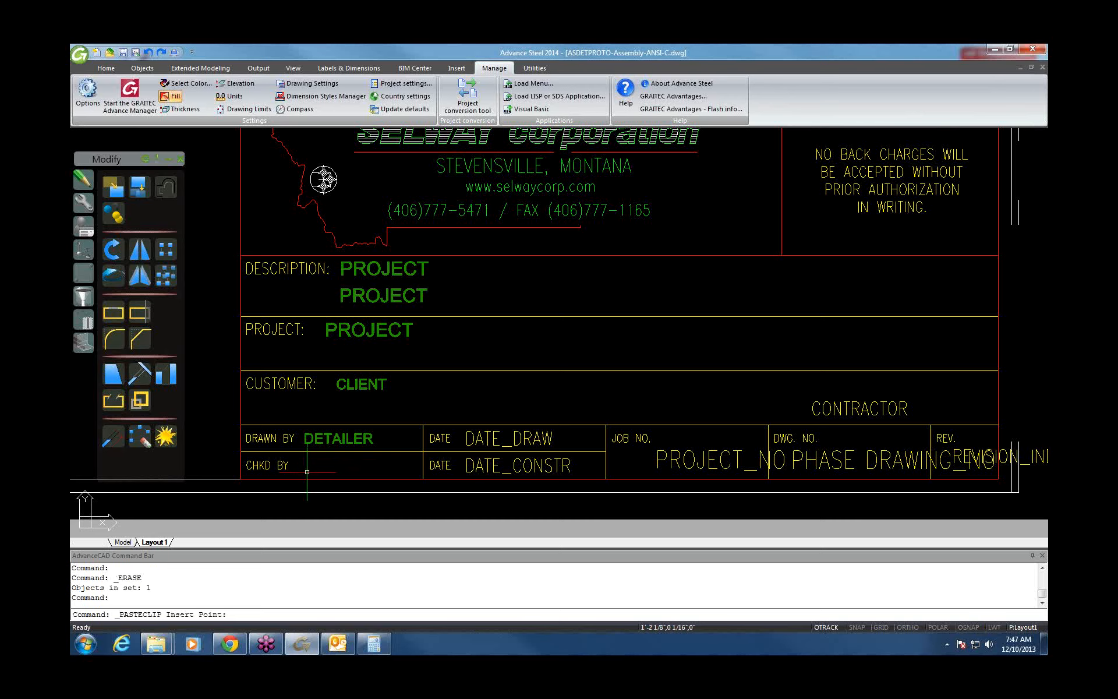
left_click(307, 472)
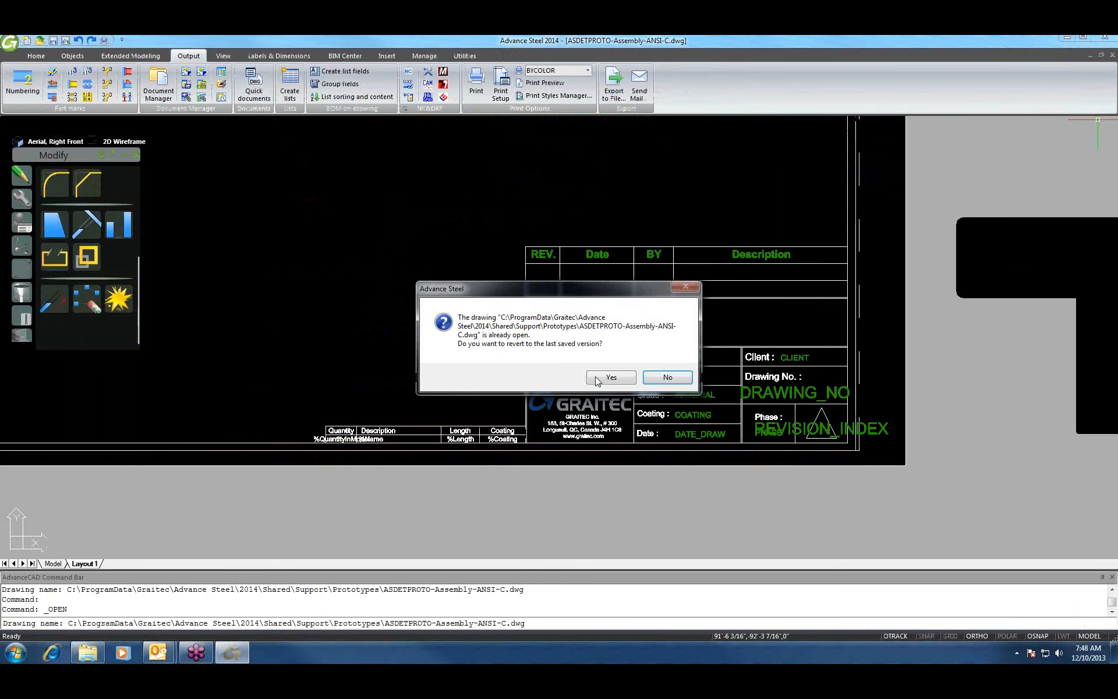
Step: Keep the open ANSI-C prototype without reverting it and try sample text in the Project field of its project settings
left_click(598, 382)
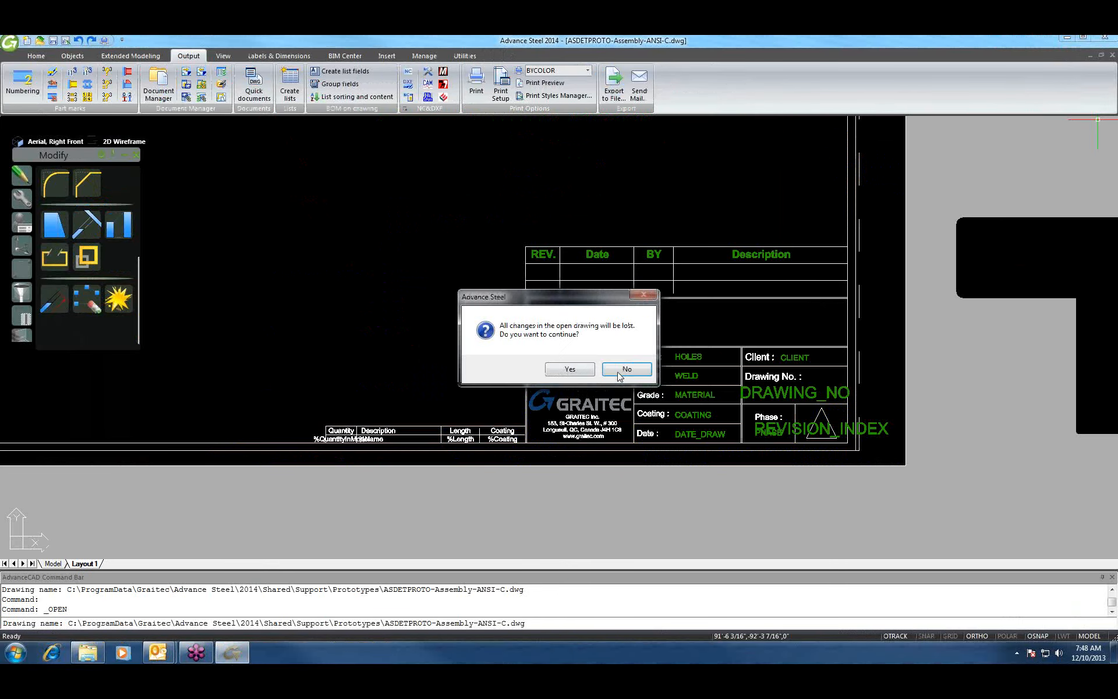
left_click(620, 374)
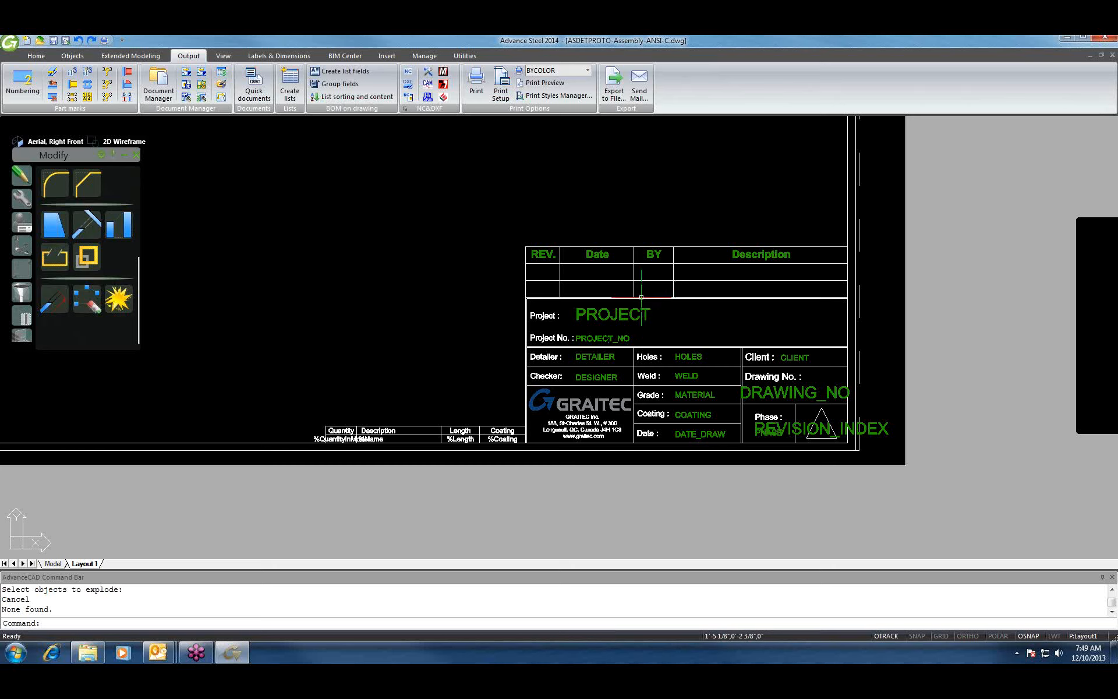
left_click(425, 56)
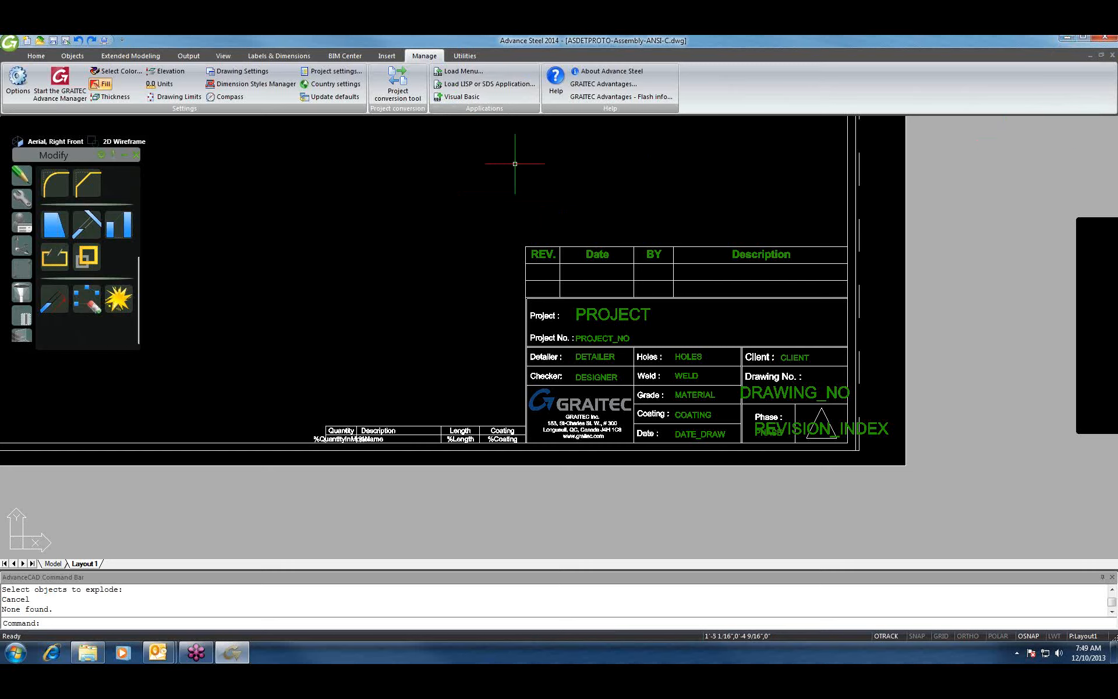
left_click(335, 71)
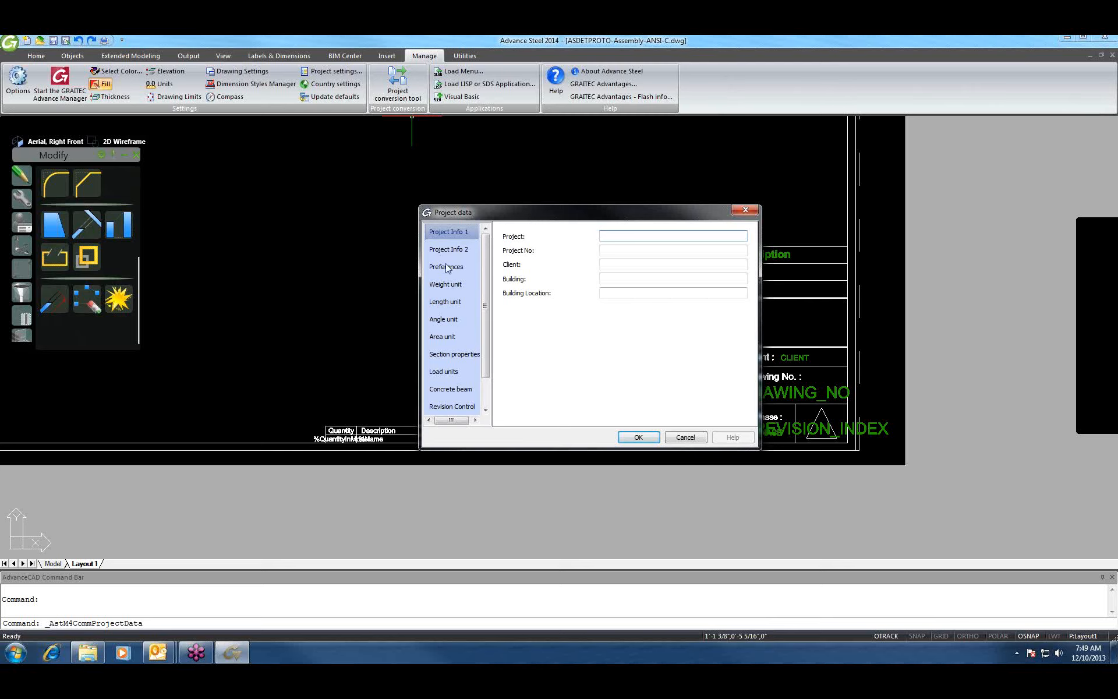
left_click_drag(528, 216, 182, 382)
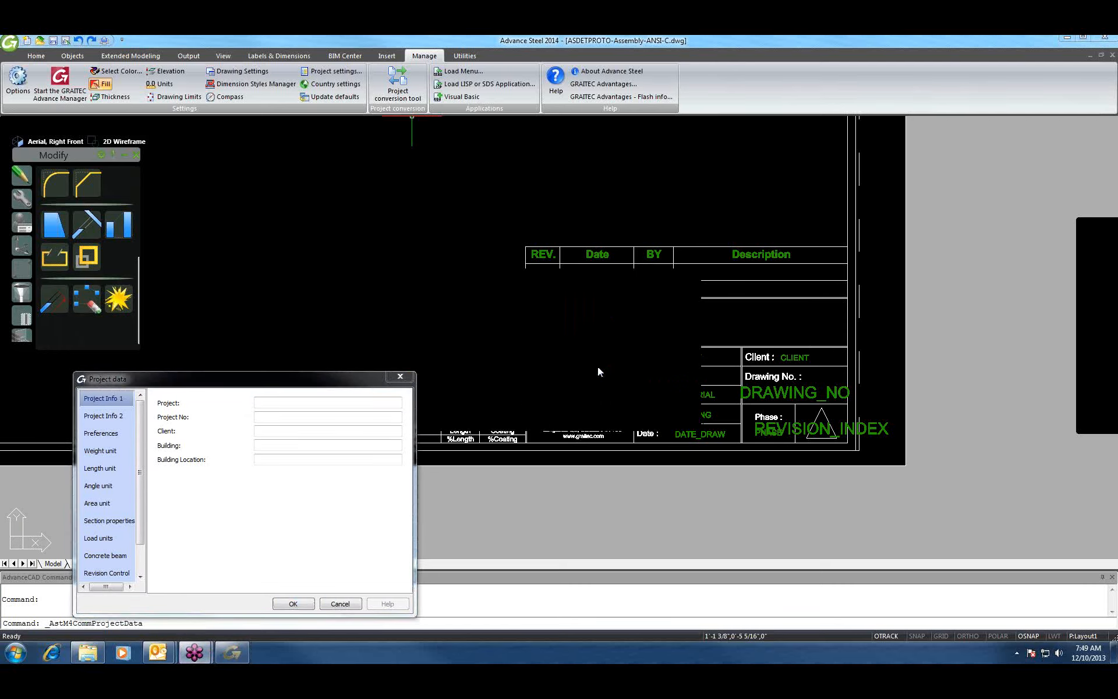
left_click_drag(318, 378, 297, 234)
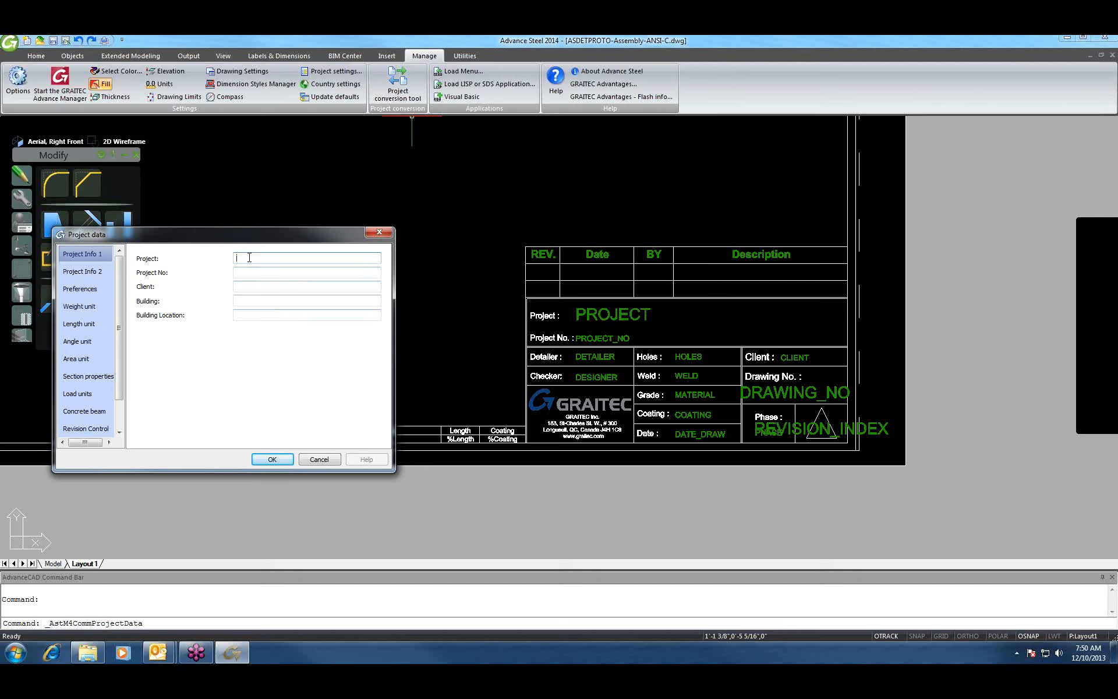
type("AMZA")
left_click_drag(269, 256, 202, 257)
type("AKHJVYUVBWERV")
left_click_drag(294, 257, 232, 257)
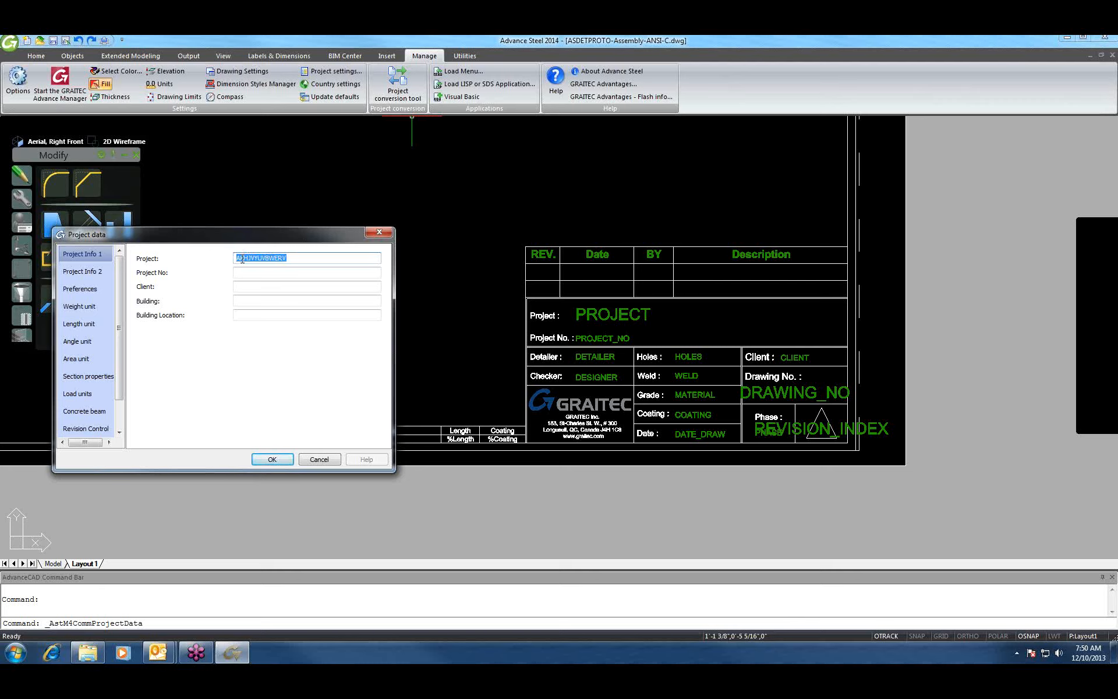
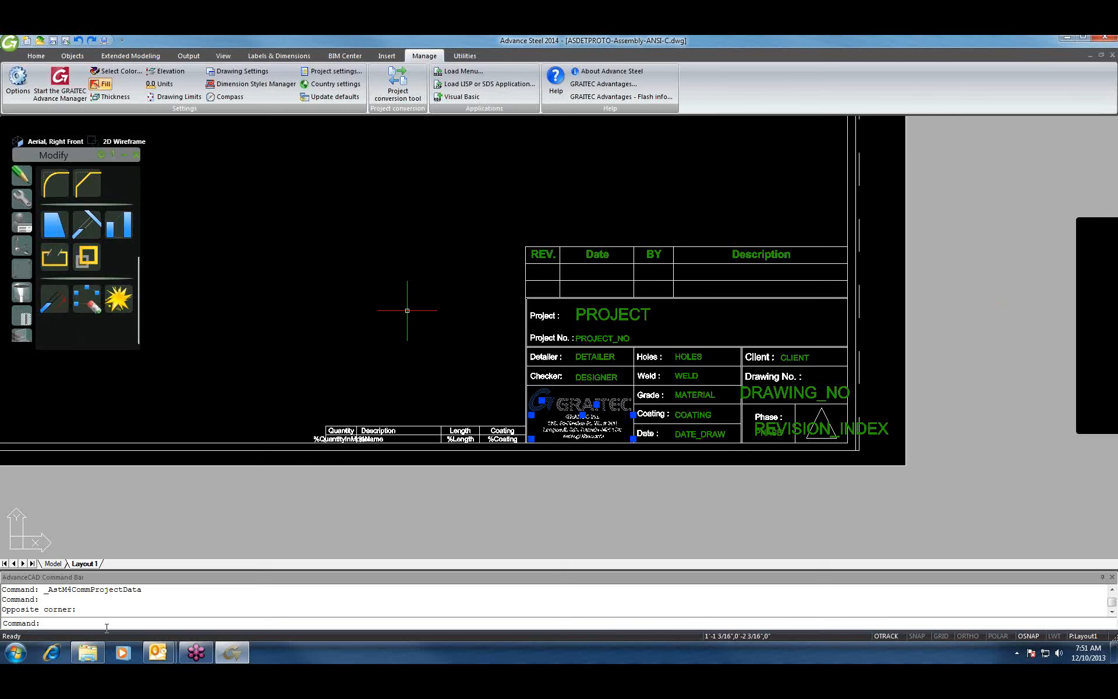
Step: Look at the Prototypes folder in Windows Explorer and close the ANSI-C assembly prototype without saving changes
left_click(87, 658)
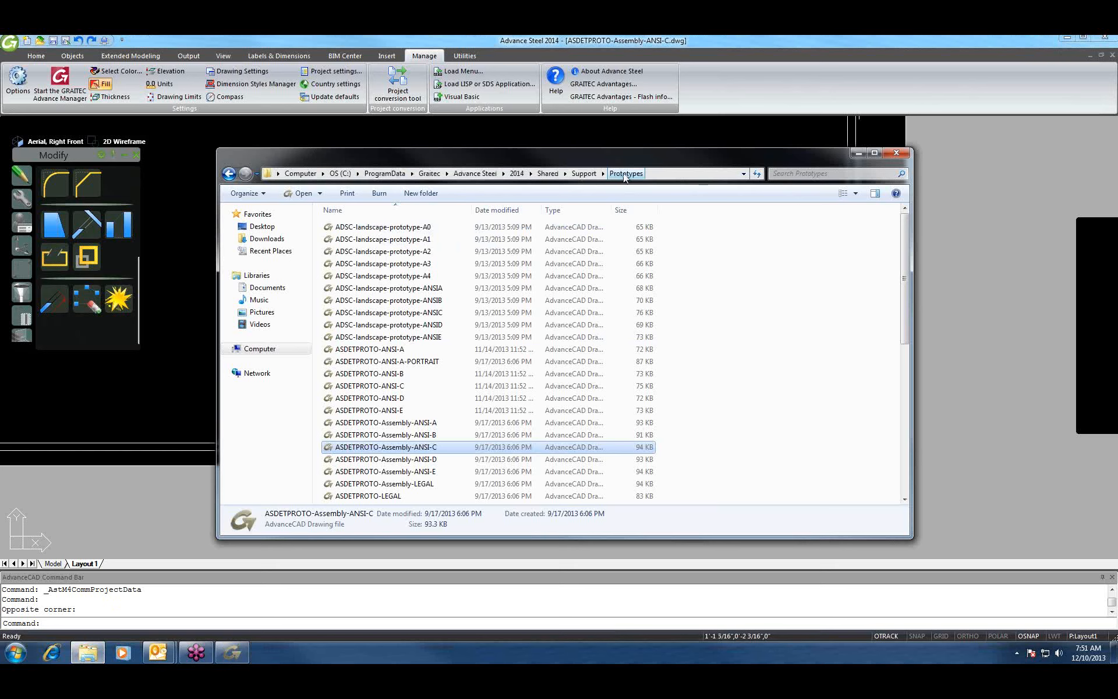
left_click(896, 153)
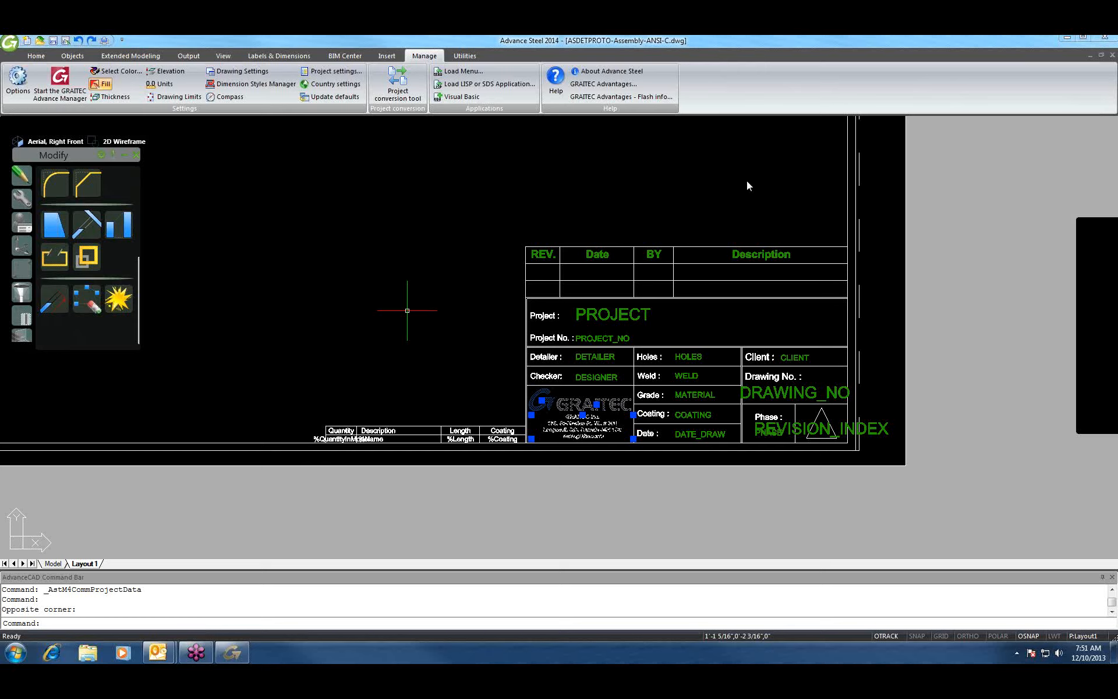
left_click(1111, 56)
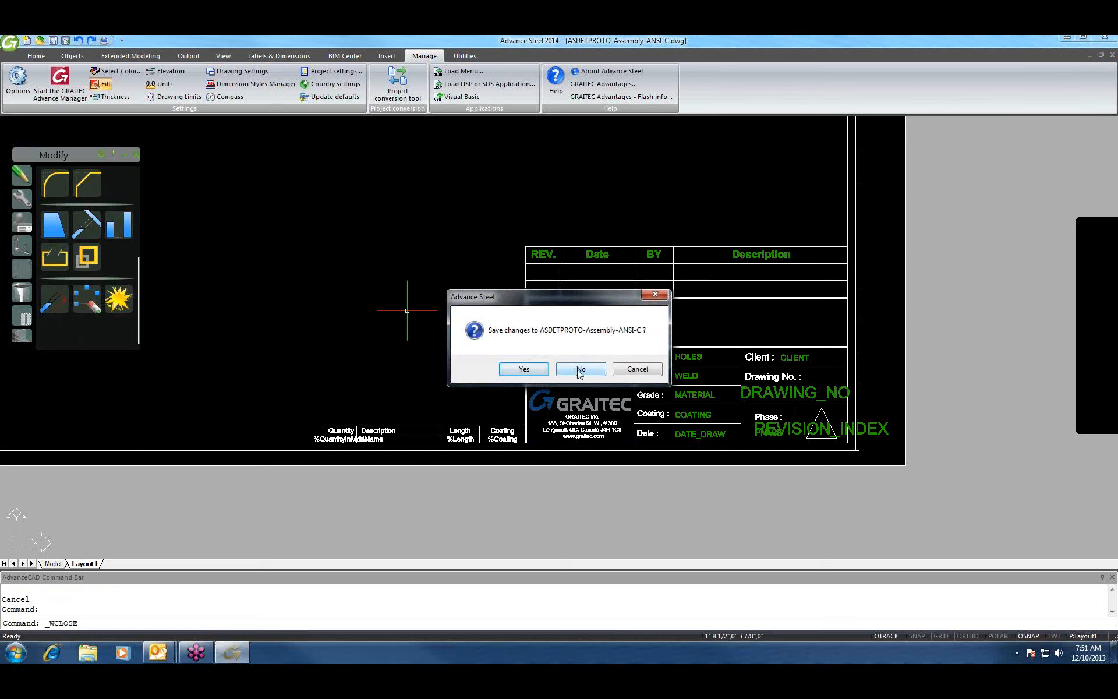
left_click(580, 373)
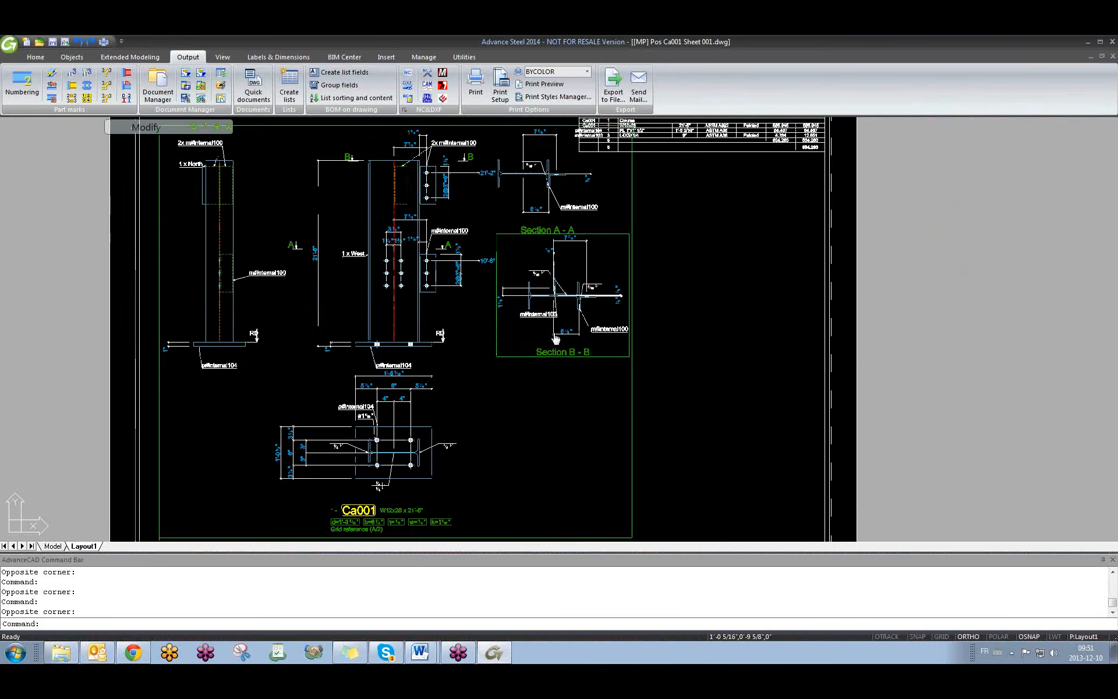
Step: Examine the title block on the Ca001 sheet drawing and return to the 01 training model
middle_click_drag(556, 340, 541, 318)
scroll(541, 318, "down", 3)
scroll(624, 422, "up", 4)
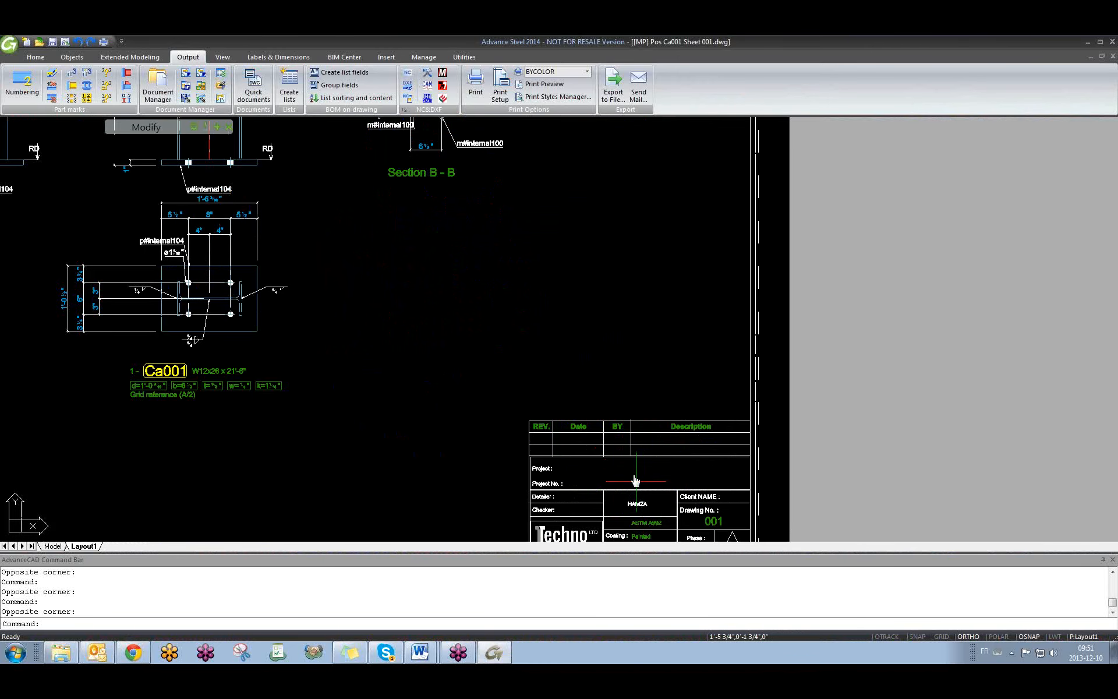
middle_click_drag(635, 480, 624, 382)
key("ctrl+Tab")
middle_click_drag(389, 253, 304, 307)
scroll(305, 307, "down", 2)
key("Escape")
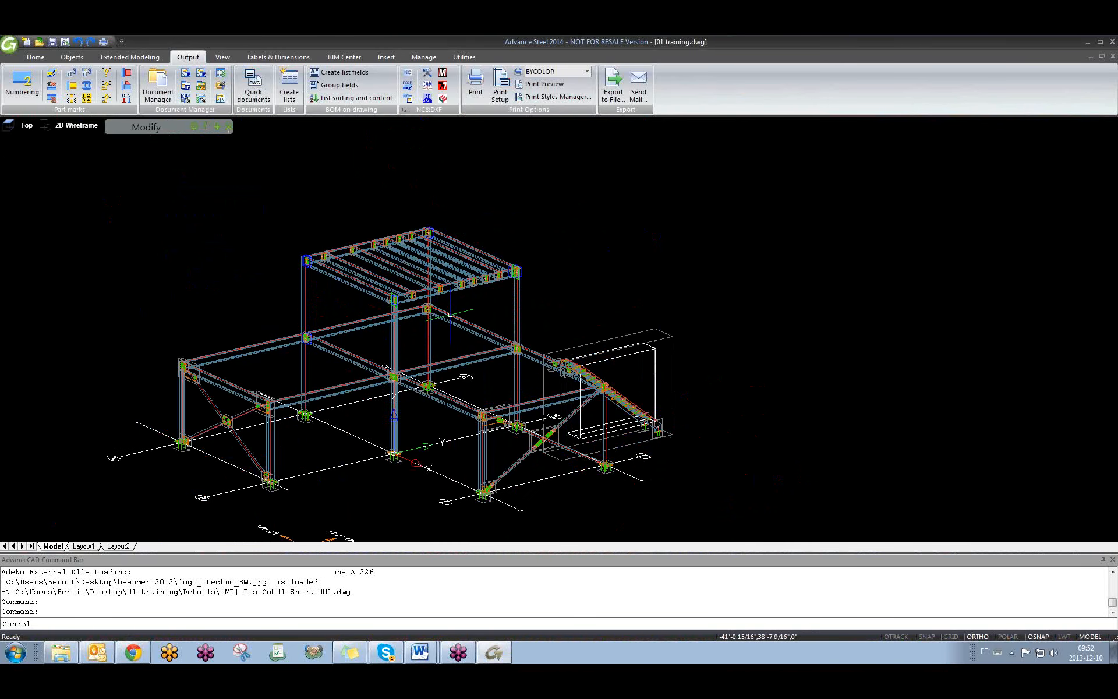
left_click(685, 228)
left_click(625, 284)
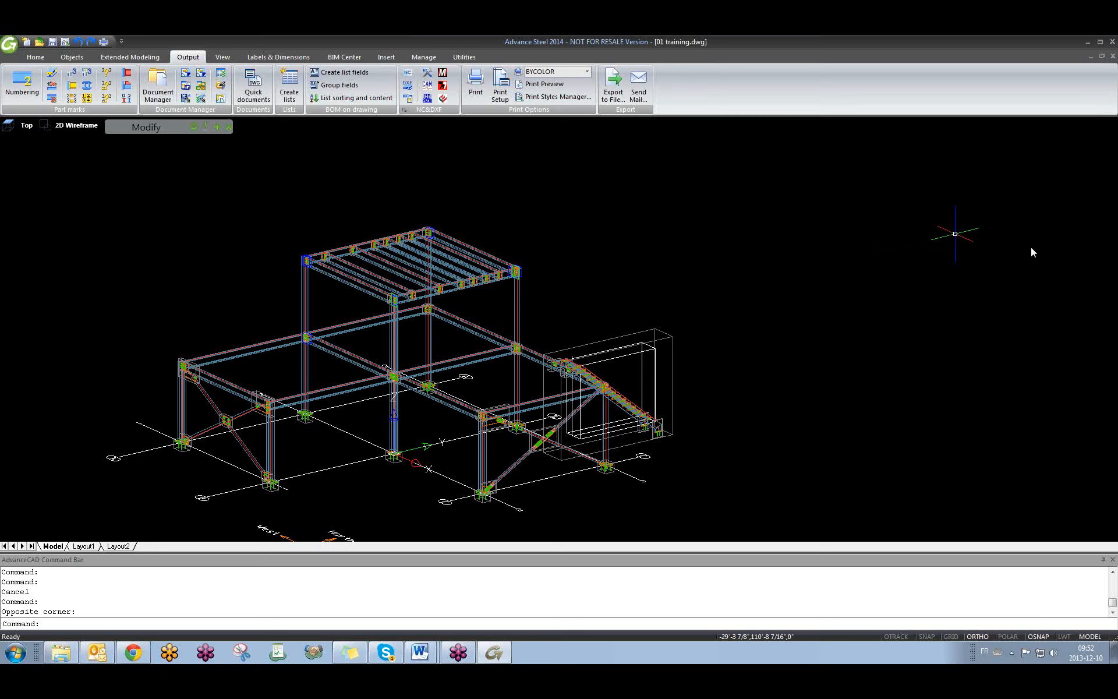
left_click(804, 260)
left_click(761, 300)
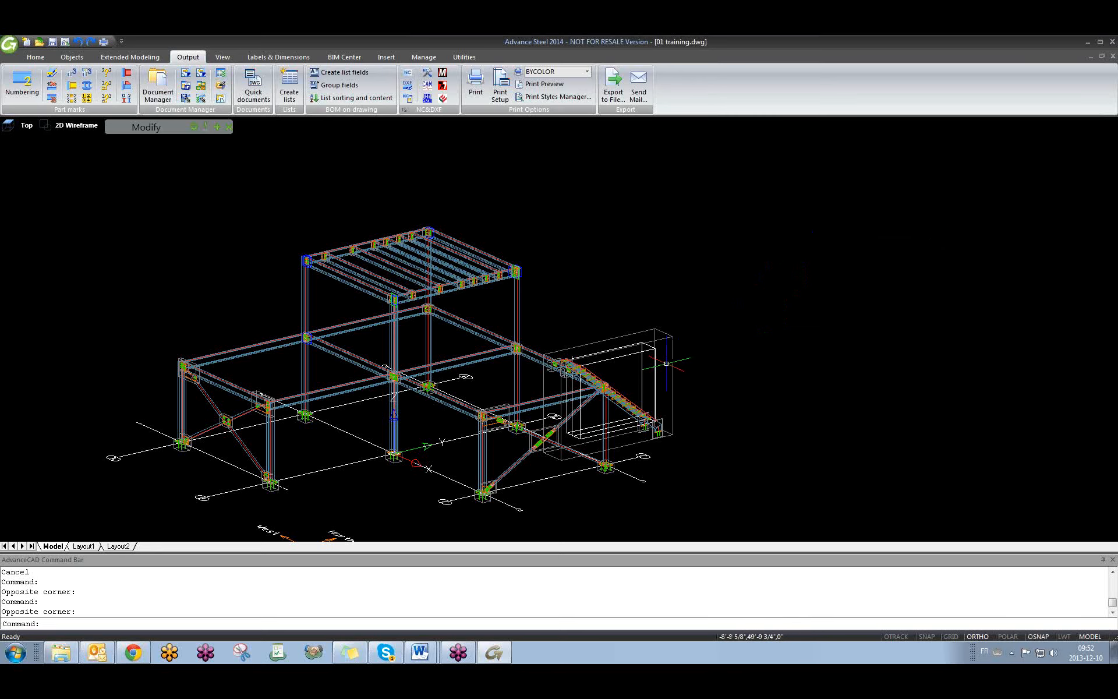
scroll(687, 381, "up", 2)
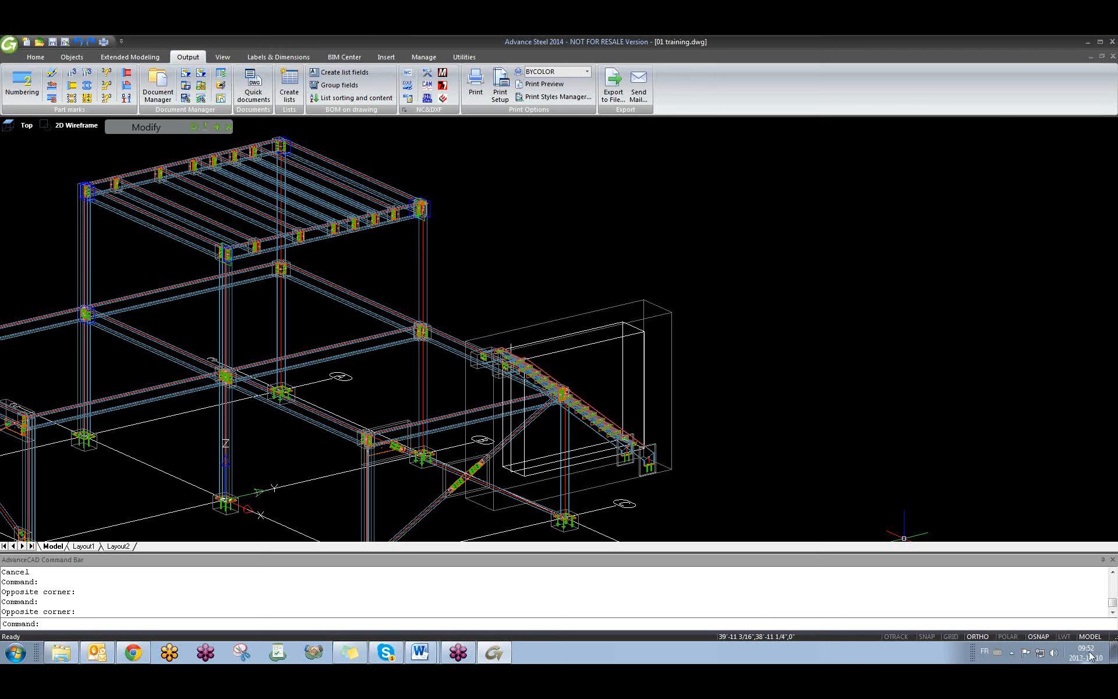
scroll(624, 343, "up", 3)
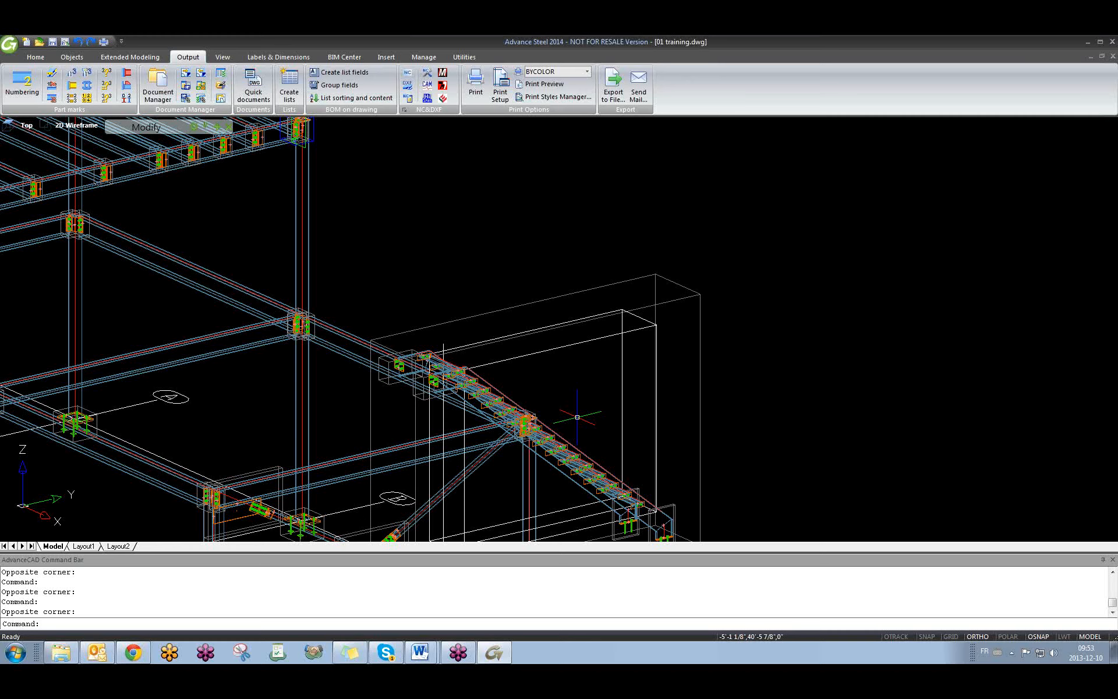
left_click(1063, 225)
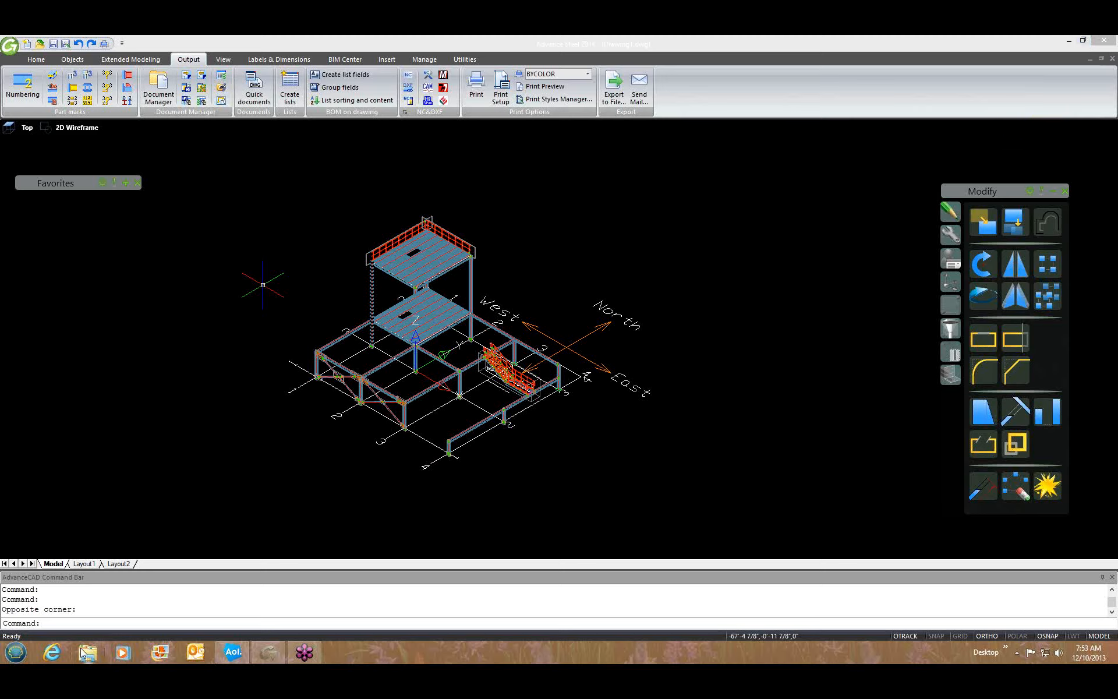
Step: Browse in Windows Explorer to C:\ProgramData\Graitec\Advance Steel\2014\Shared\Support\Prototypes to view the prototype drawings
left_click(10, 653)
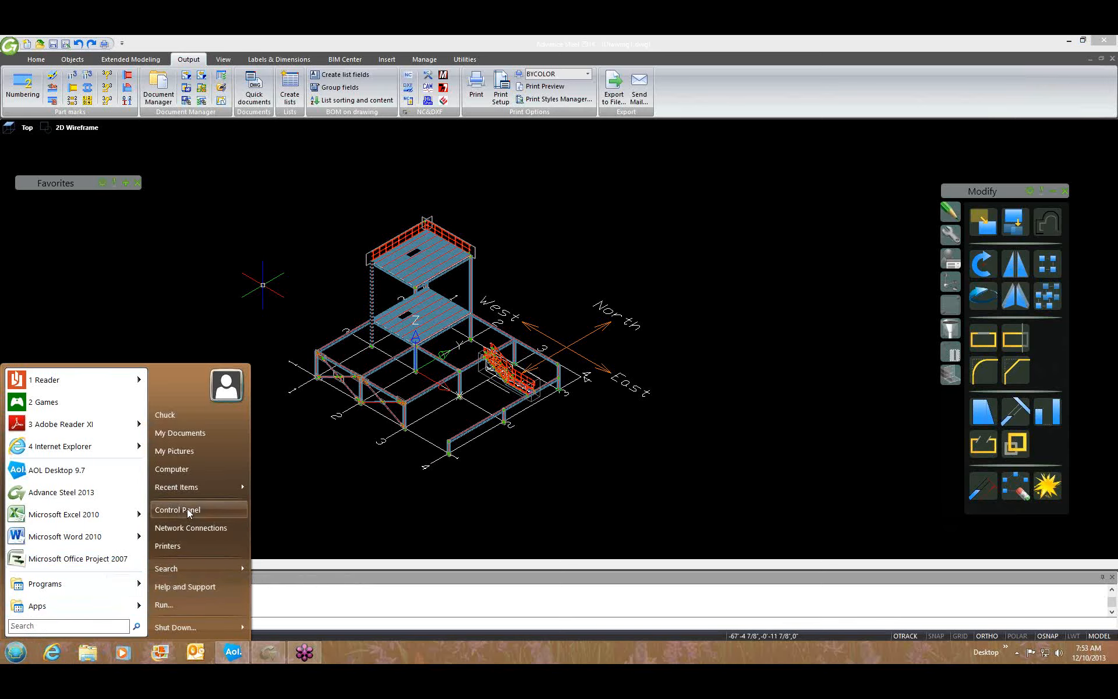
left_click(200, 469)
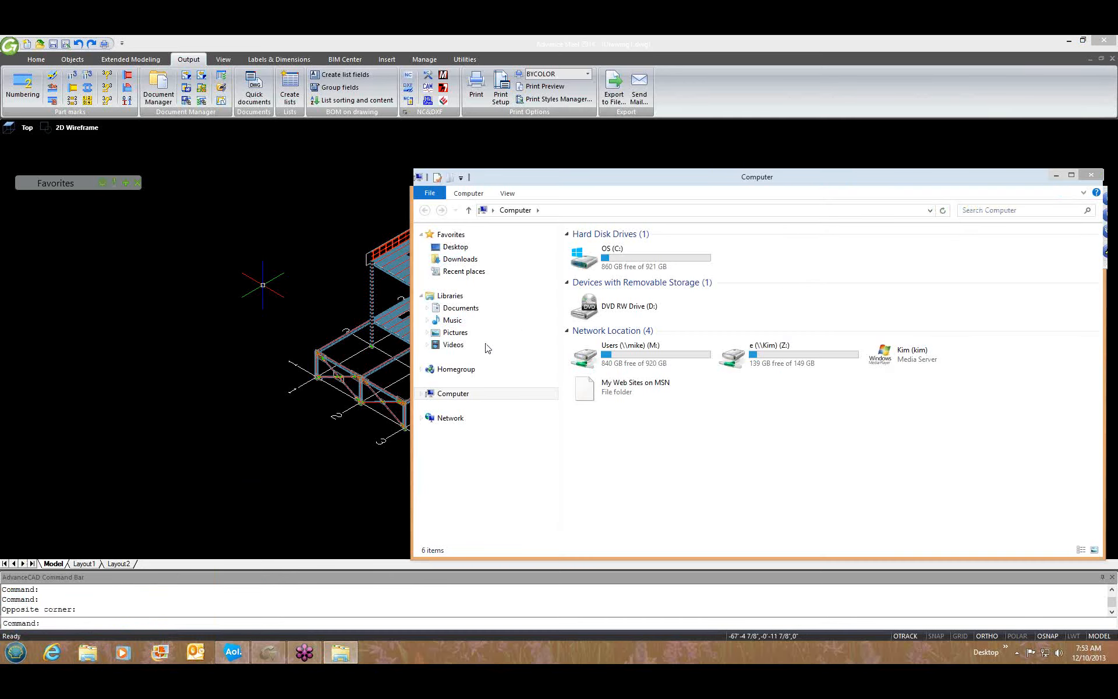
left_click(585, 263)
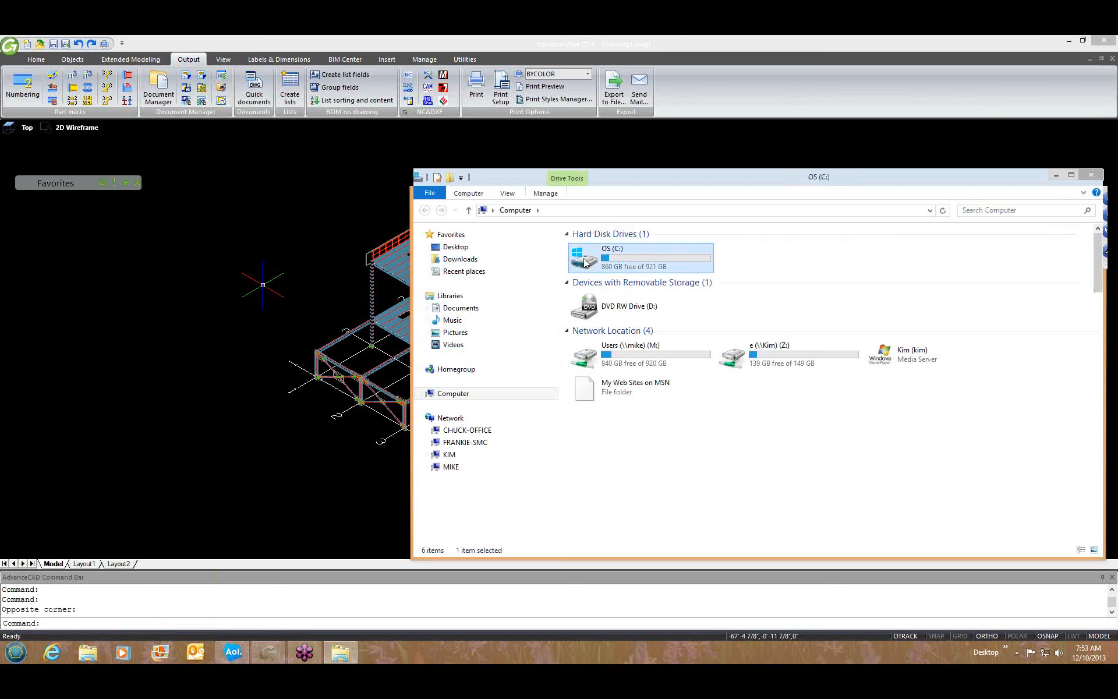
double_click(585, 264)
double_click(605, 408)
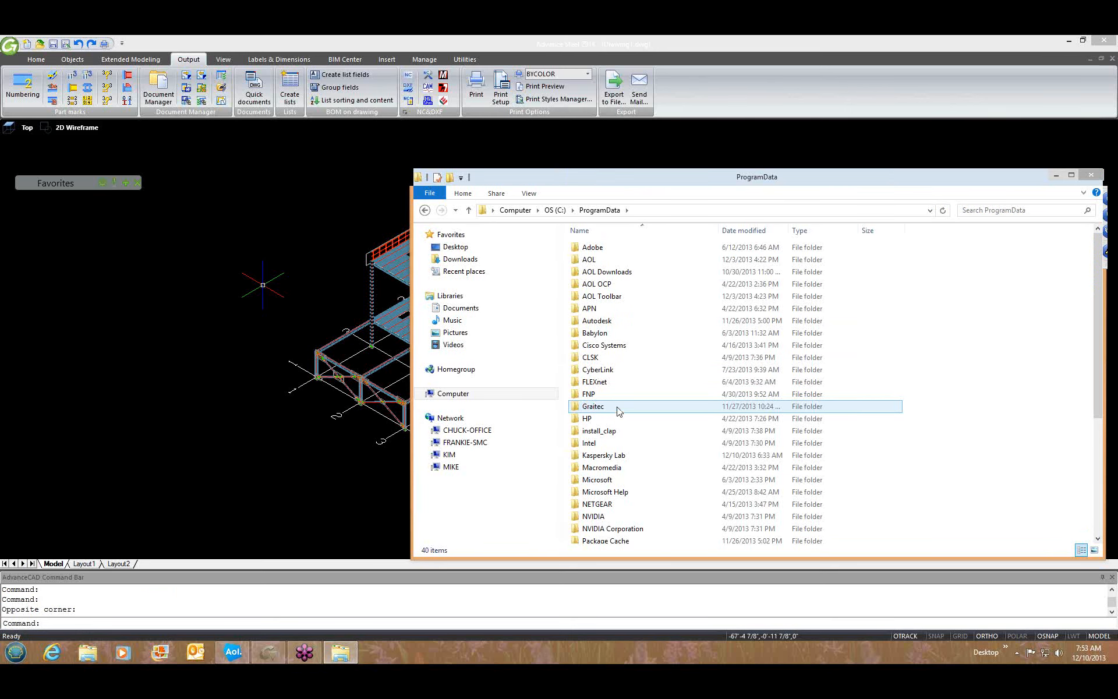
double_click(618, 411)
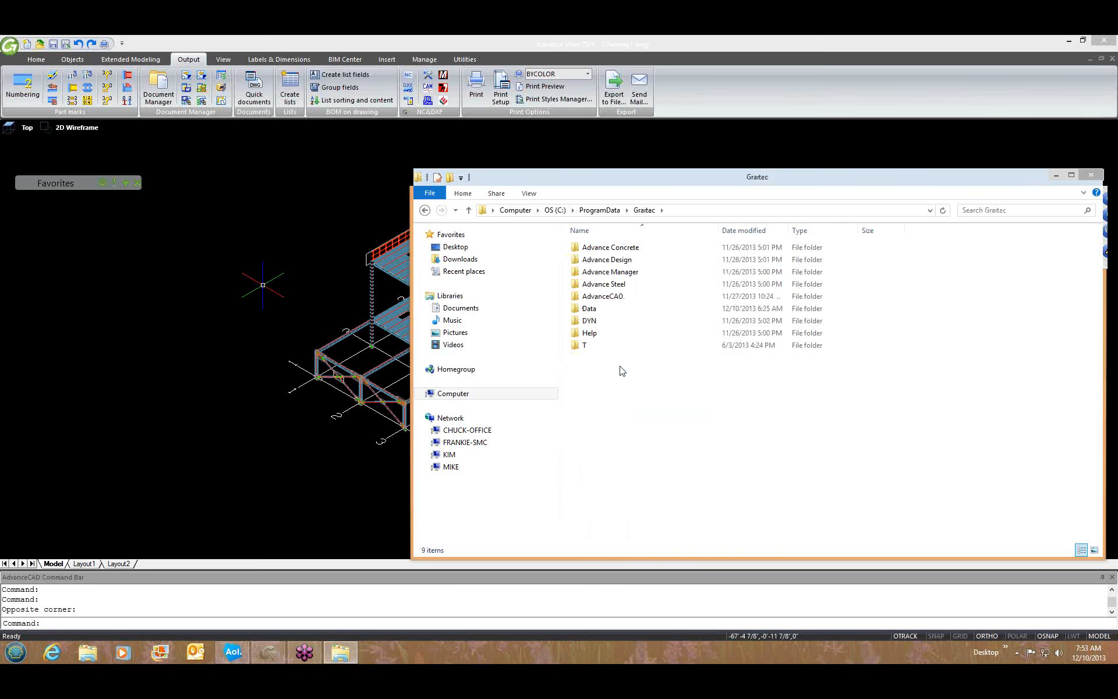
double_click(648, 289)
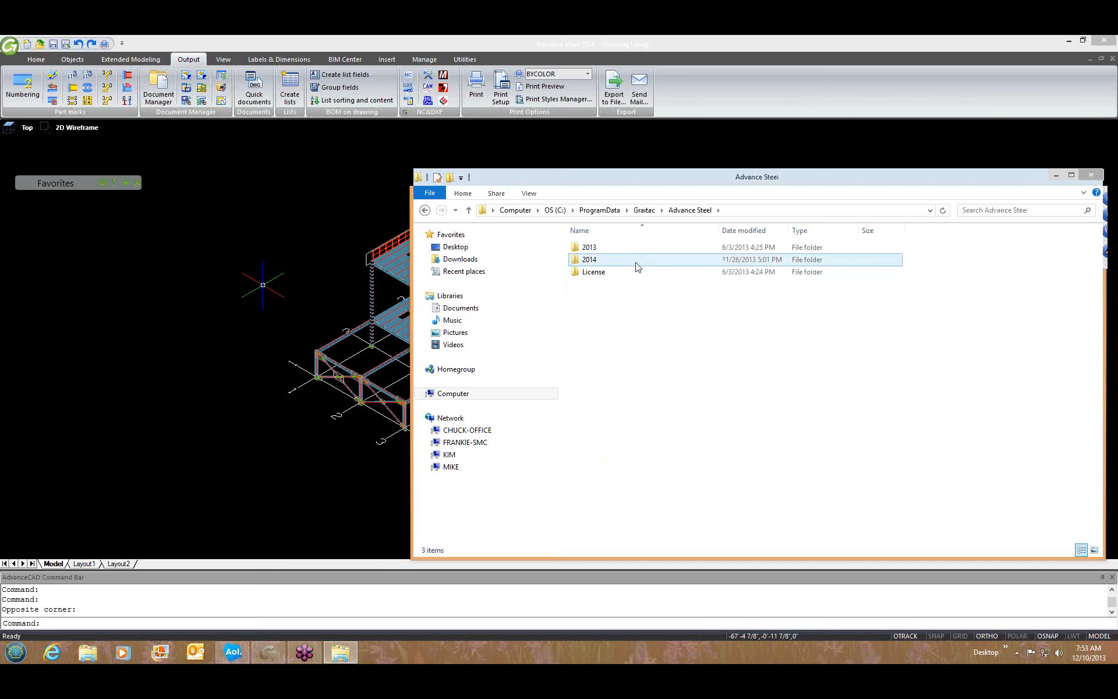
double_click(636, 266)
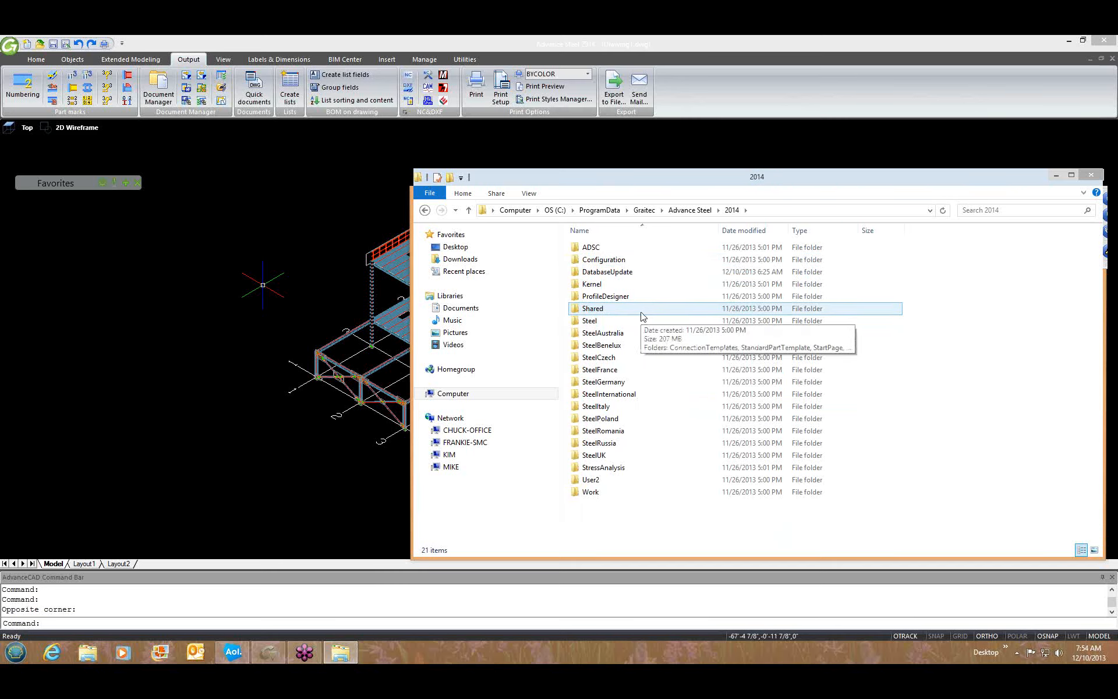
double_click(643, 317)
double_click(634, 286)
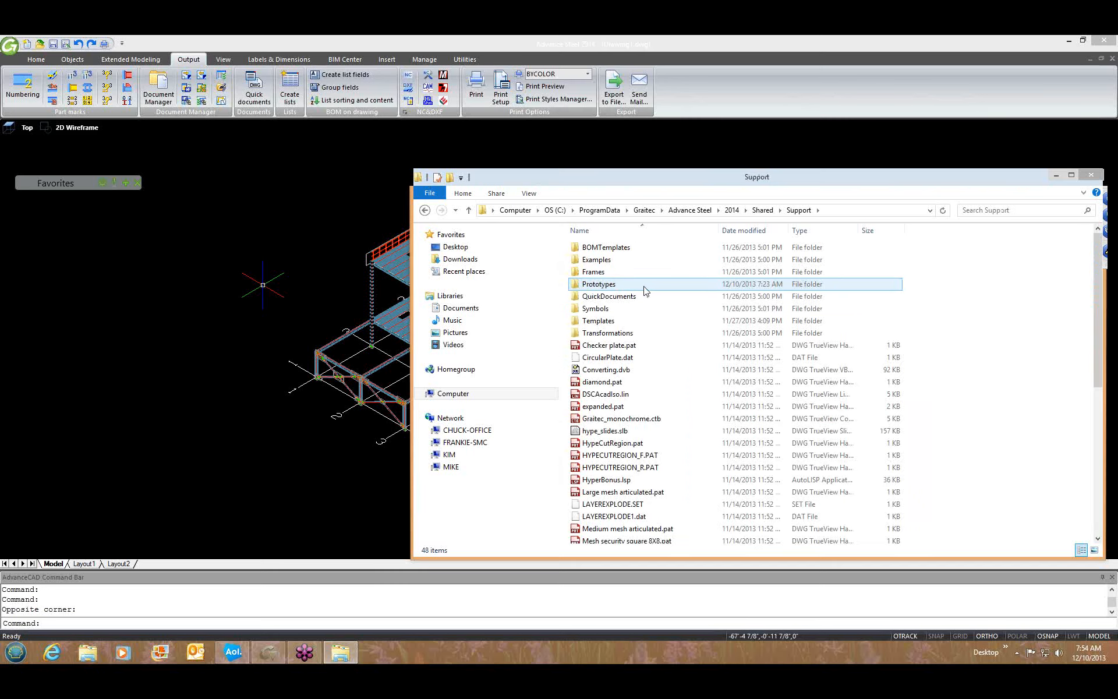
double_click(647, 289)
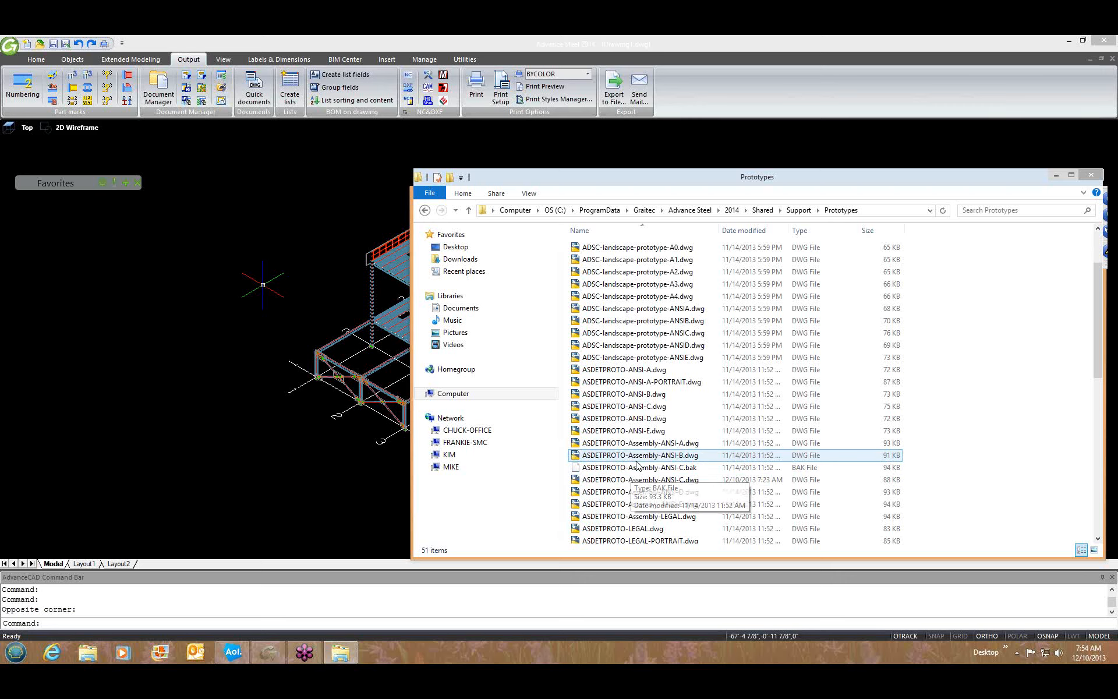
scroll(638, 462, "down", 2)
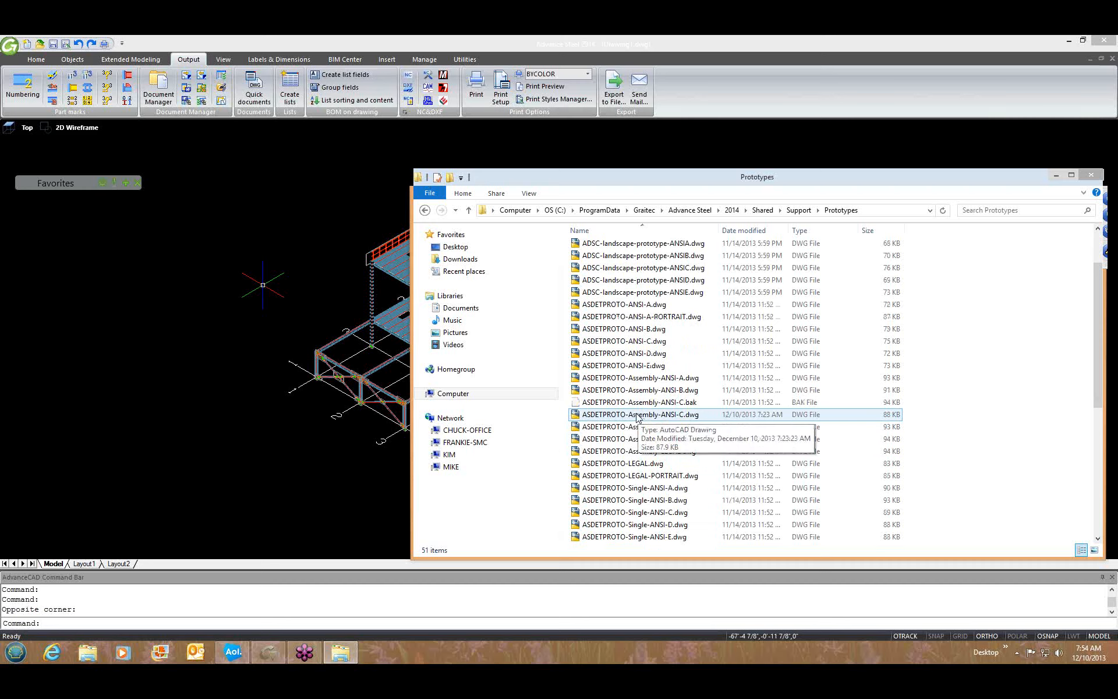
left_click(637, 416)
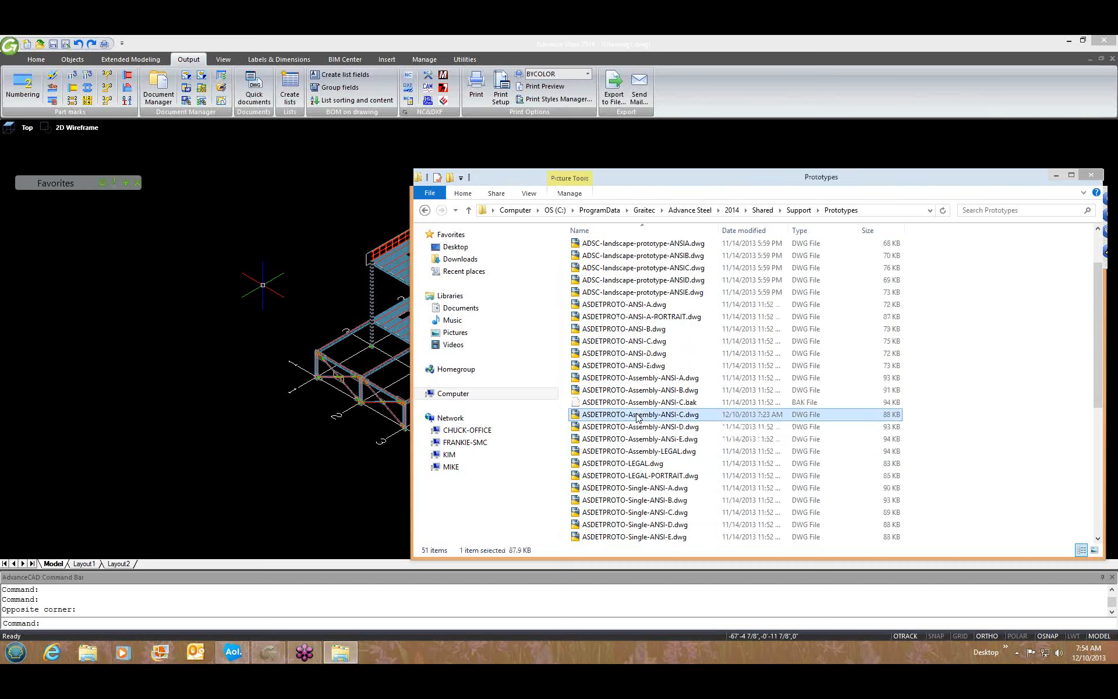
double_click(636, 414)
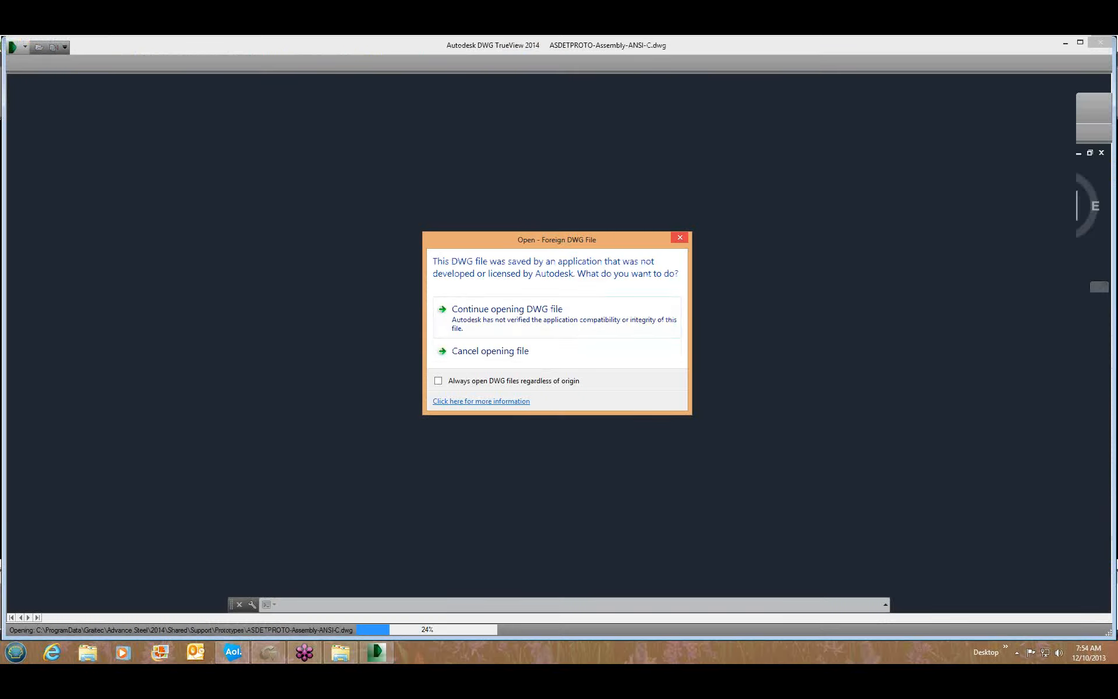
left_click(680, 238)
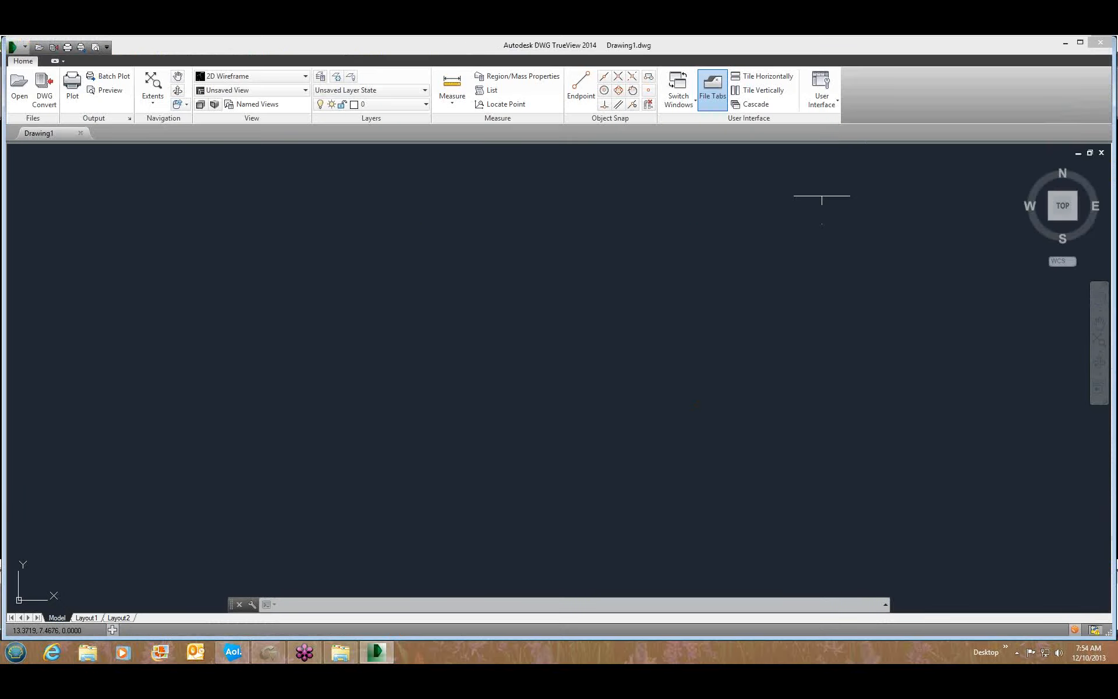
left_click(1100, 44)
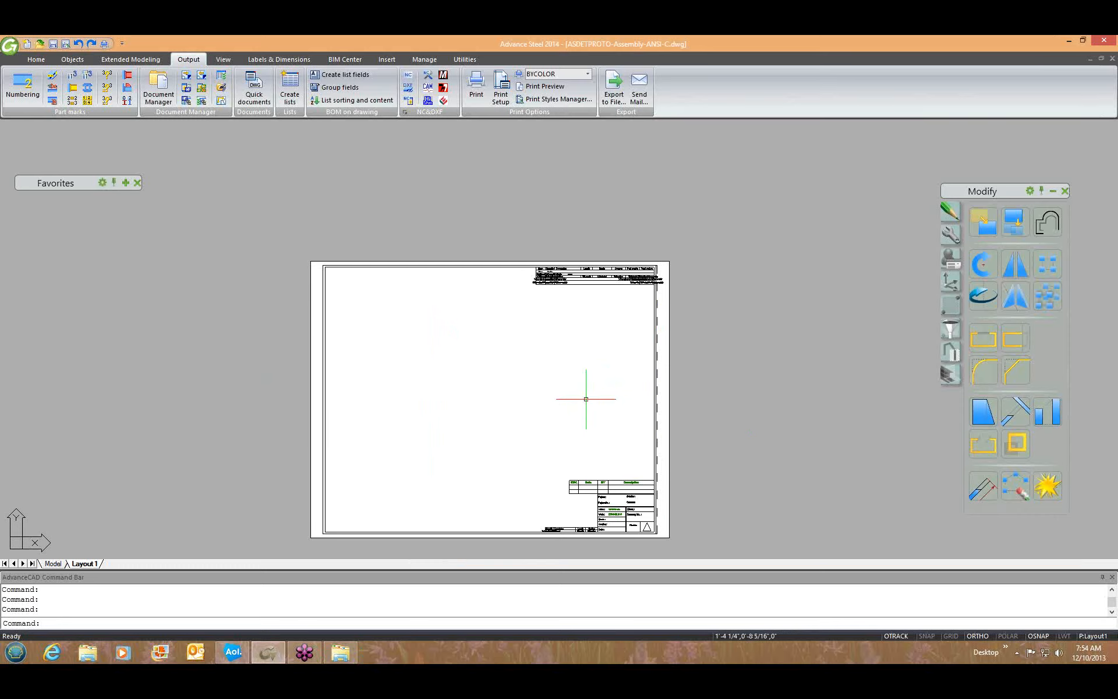
Step: Examine the title block, revision table and adjacent parts list on the ASDETPROTO-Assembly-ANSI-C sheet in Advance Steel
middle_click_drag(562, 452, 577, 398)
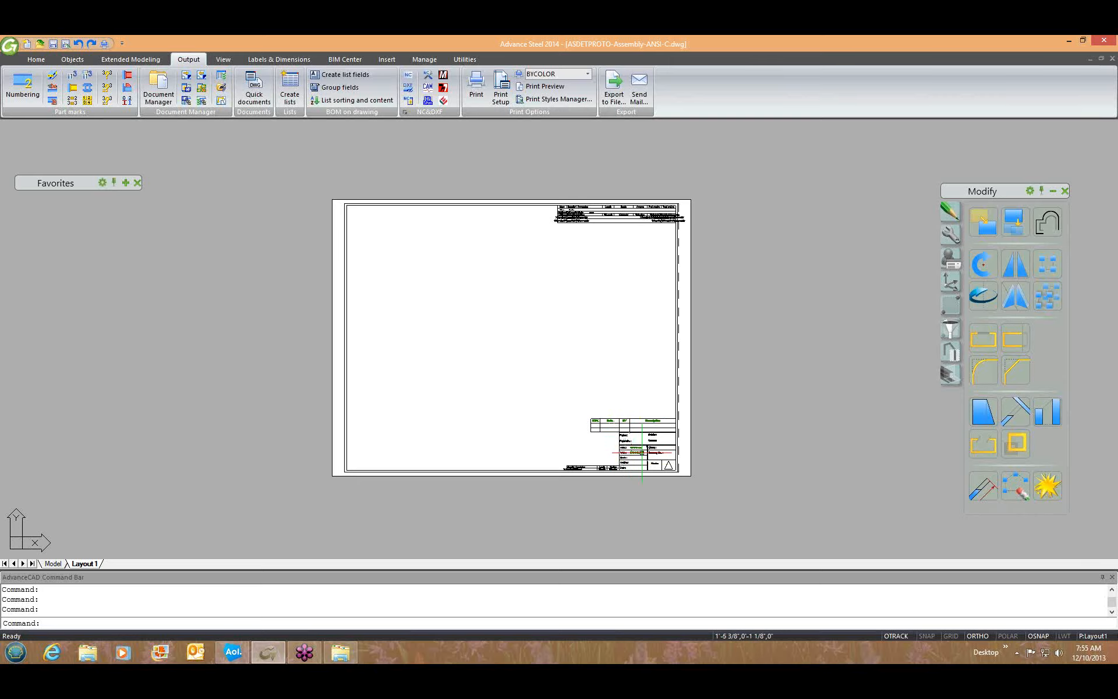
double_click(592, 352)
scroll(649, 451, "up", 2)
scroll(649, 452, "up", 3)
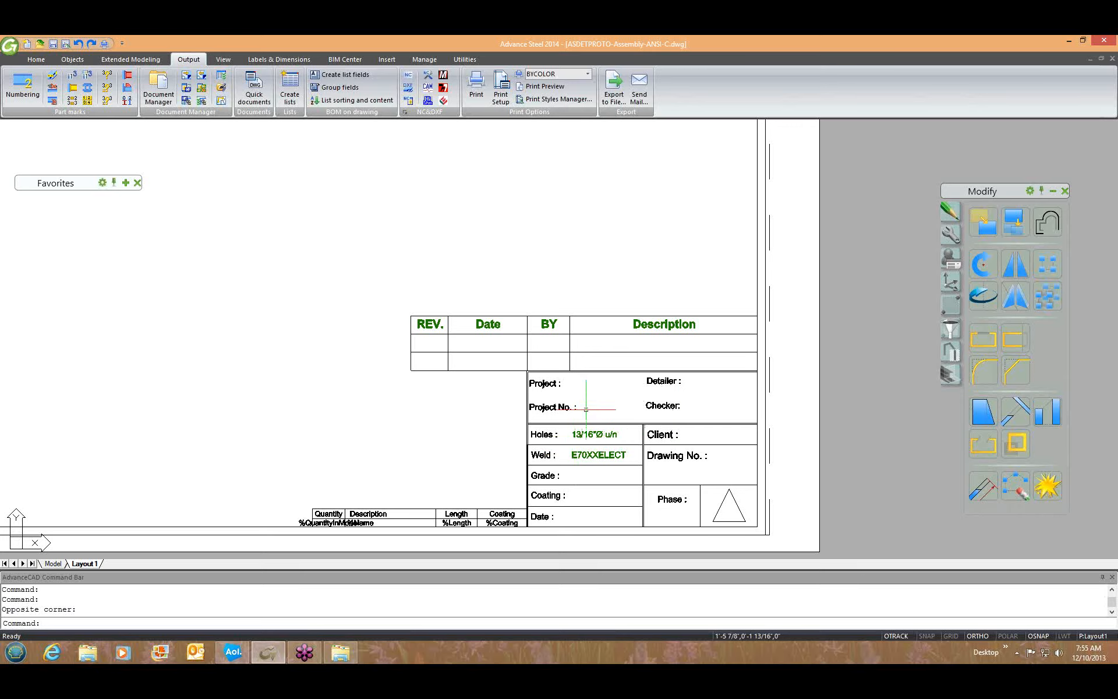
left_click(624, 226)
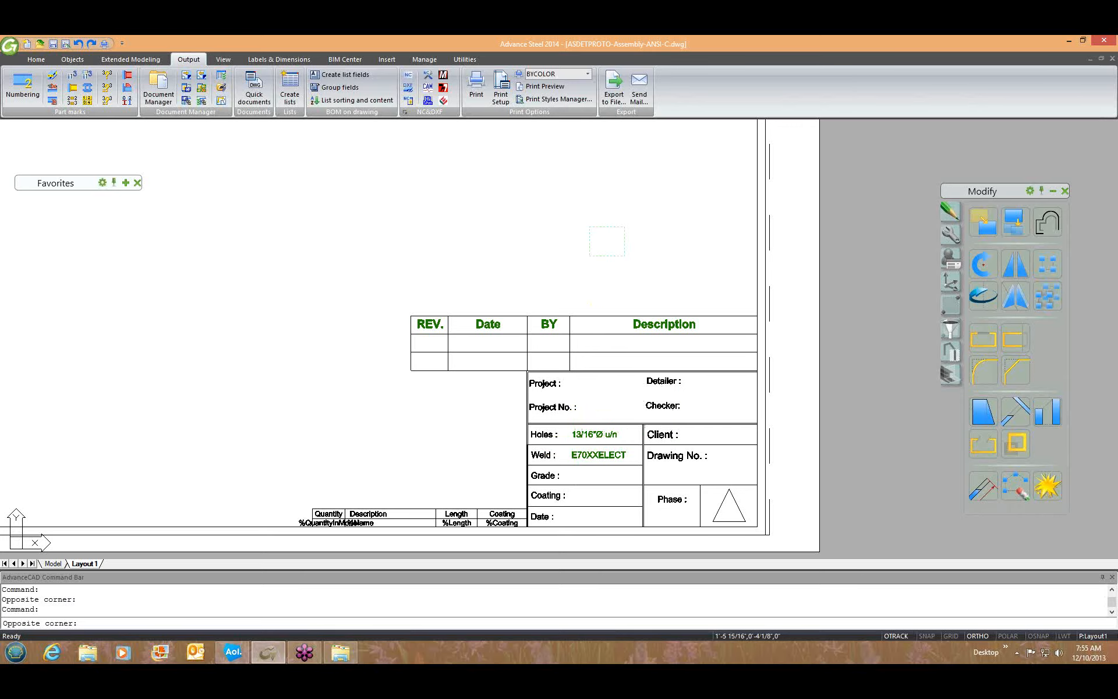
left_click(589, 255)
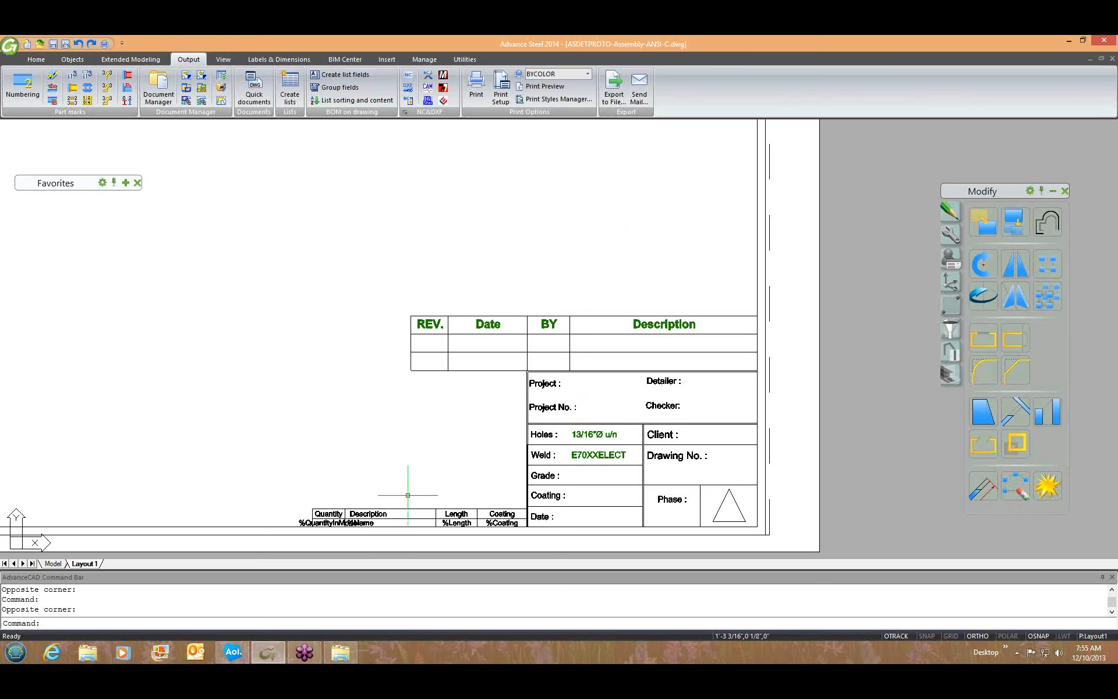
left_click(381, 514)
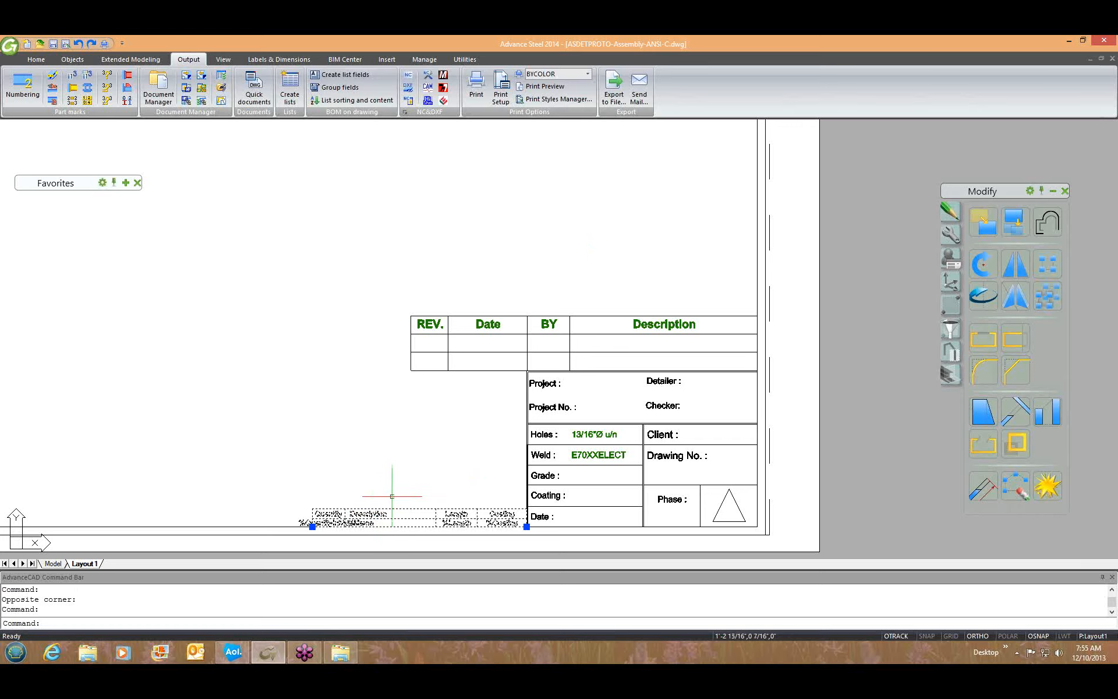
key("Escape")
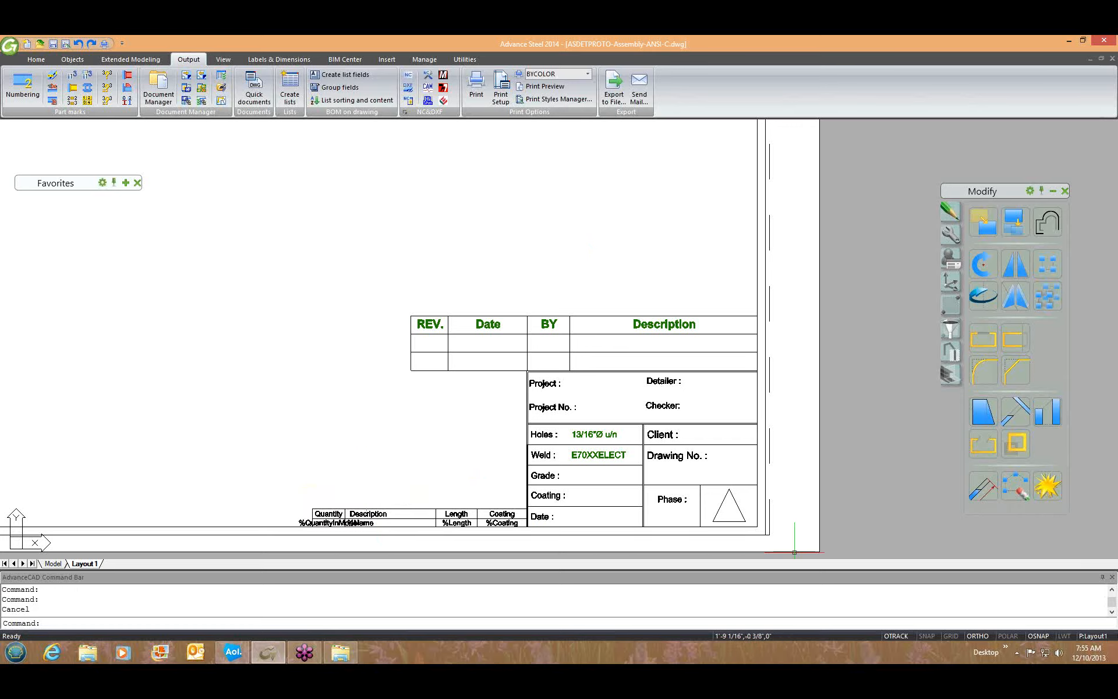
key("Escape")
Step: Move the small parts list beside the title block horizontally away from it along the sheet's bottom border
left_click(365, 513)
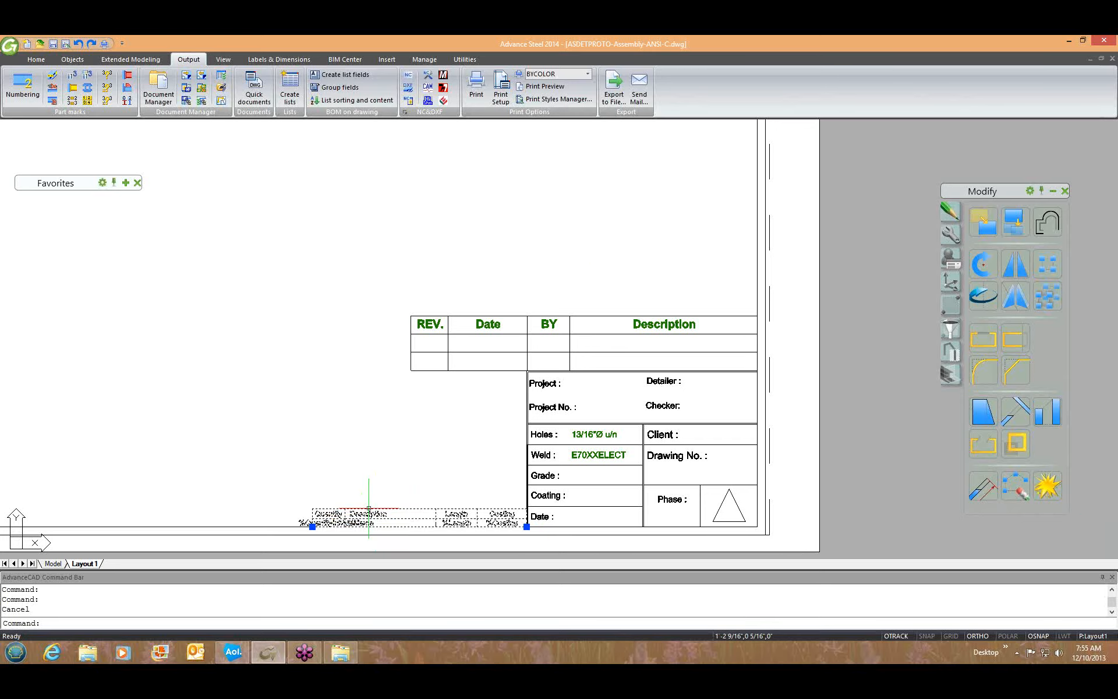
type("M")
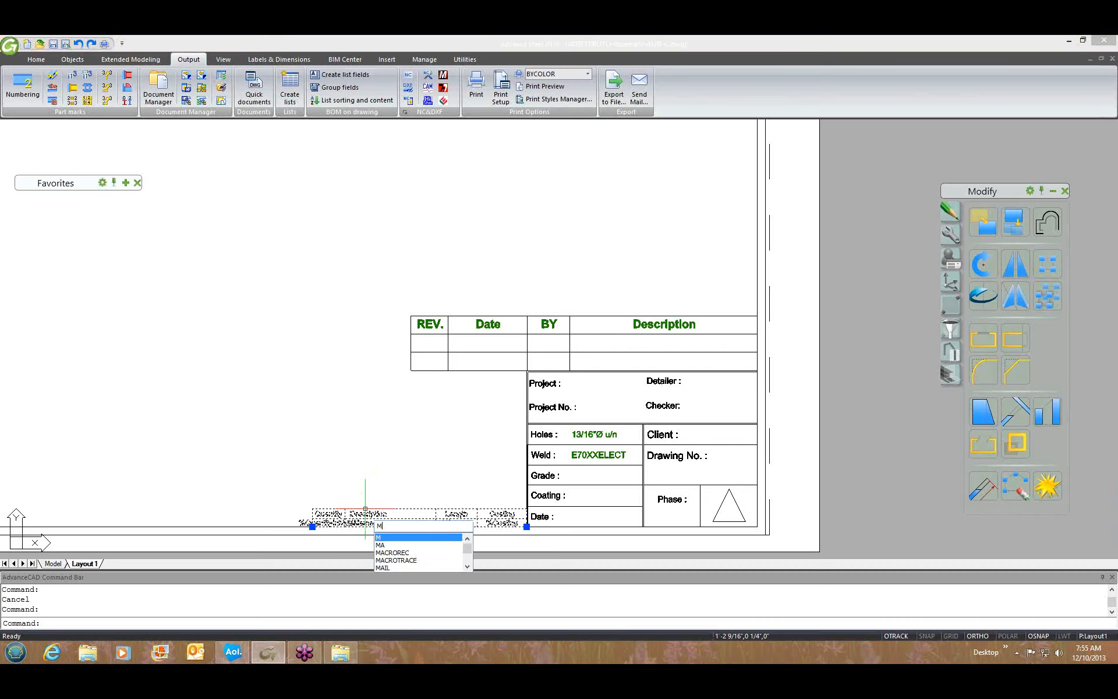
key("Return")
left_click(396, 463)
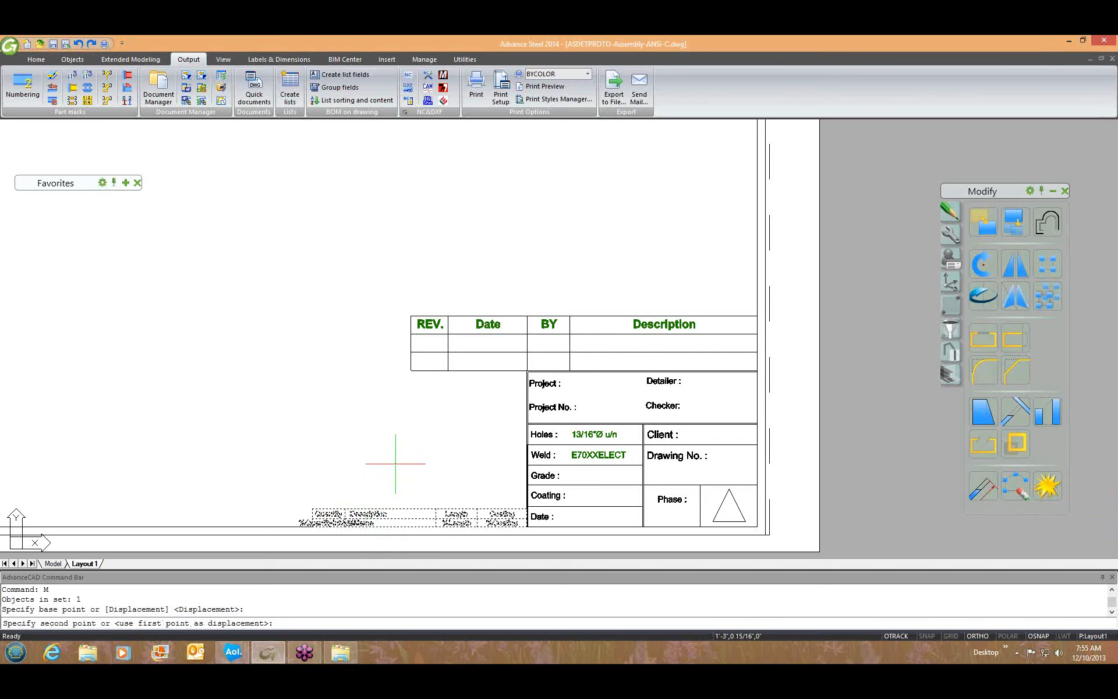
left_click(178, 463)
Step: Move the revision table by its lower-left corner from above the title block to the lower-left corner of the sheet border
scroll(175, 462, "down", 3)
middle_click_drag(175, 462, 517, 513)
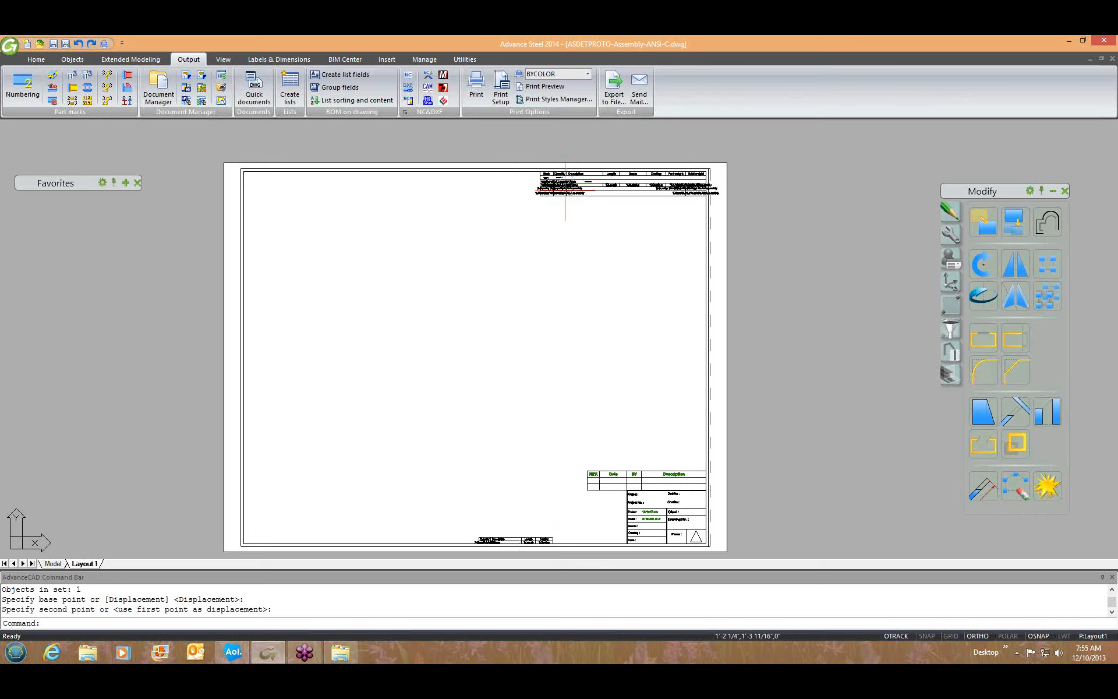
left_click(608, 474)
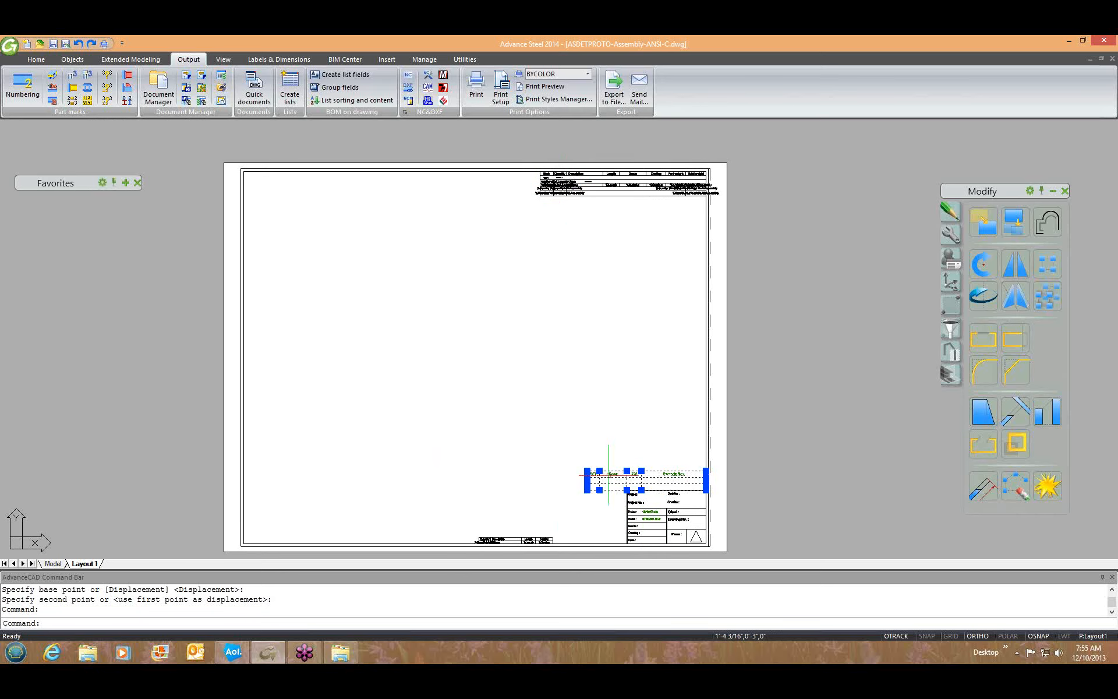
type("M")
key("Return")
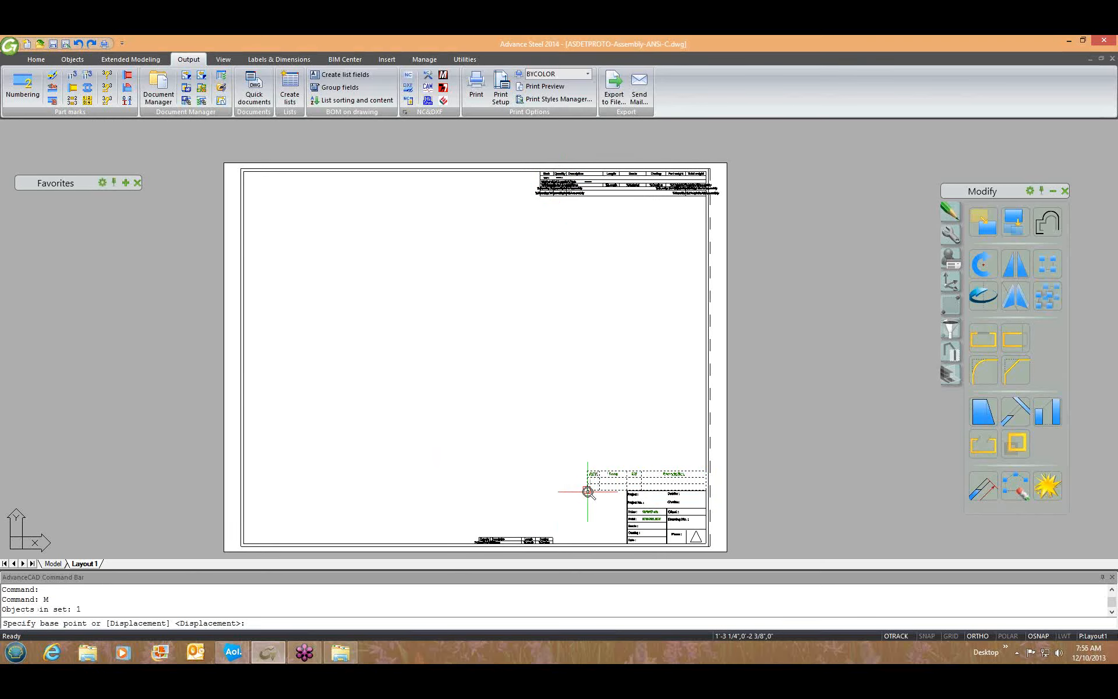
scroll(588, 491, "up", 5)
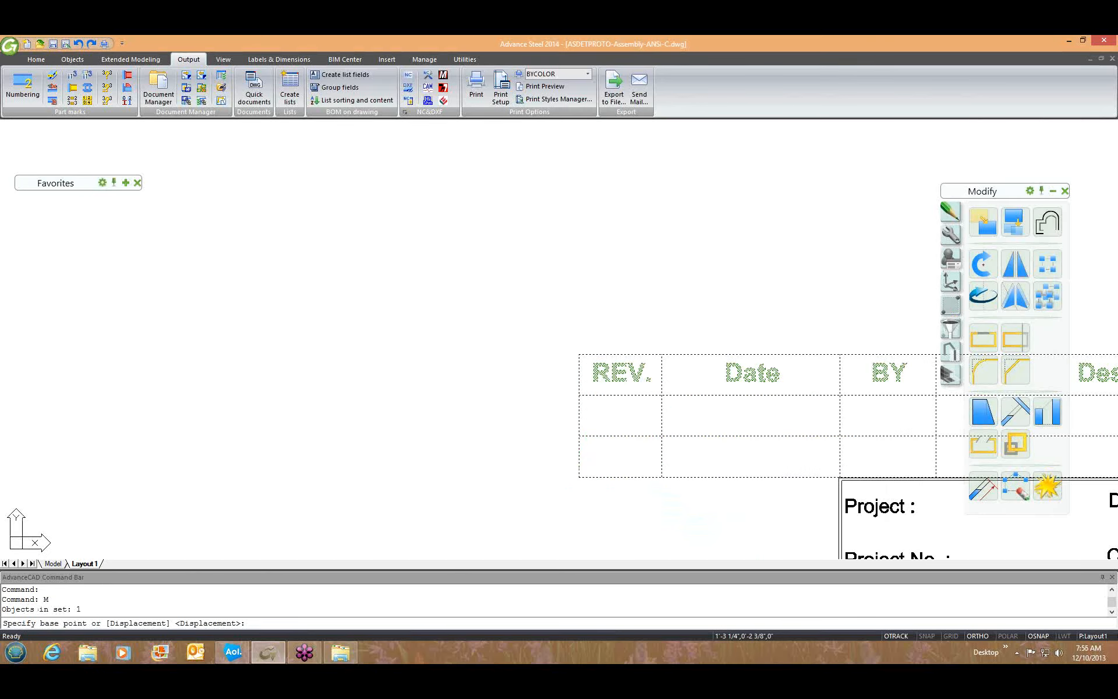
left_click(578, 477)
scroll(579, 477, "down", 5)
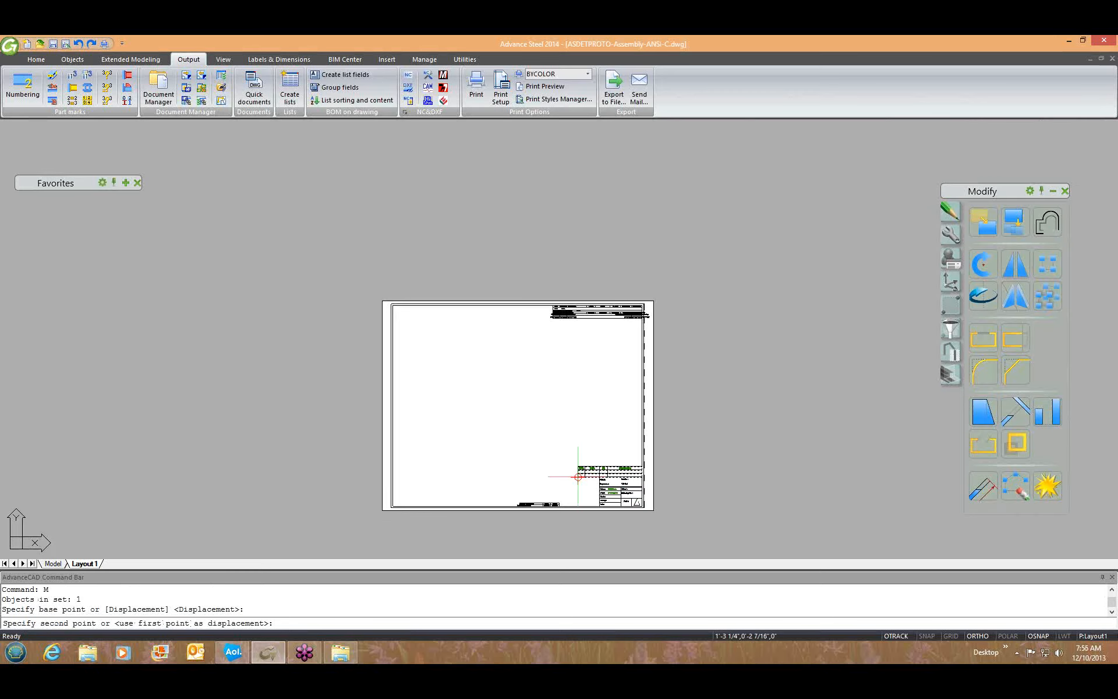
left_click(393, 505)
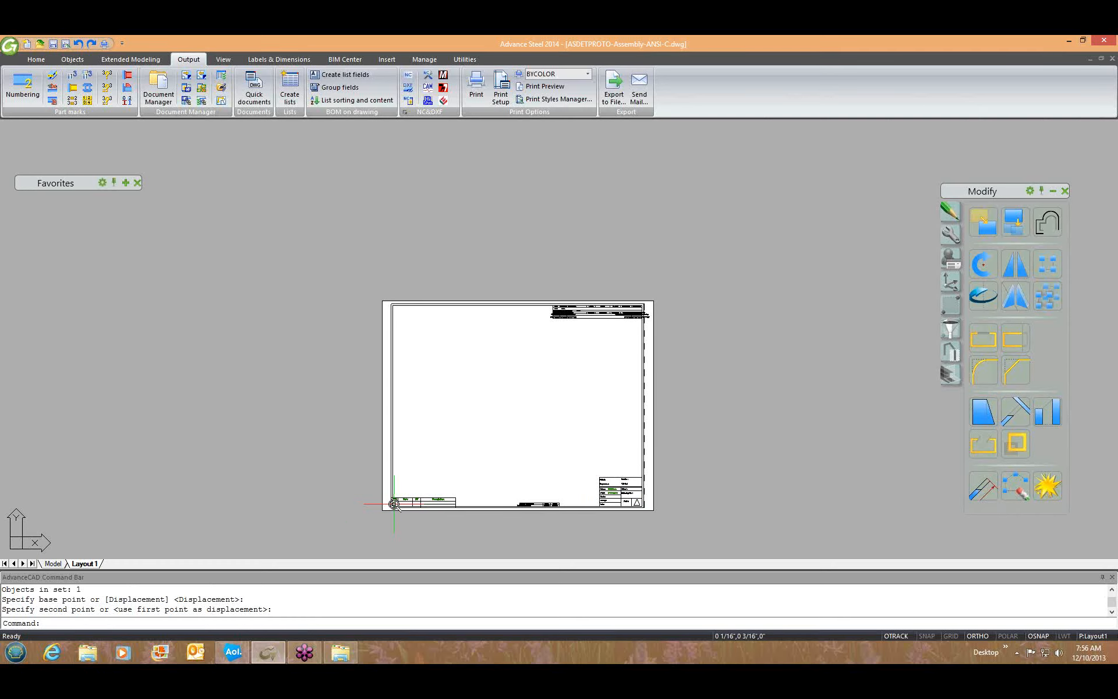
Step: Move the revision table again so its lower-left corner meets the lower-left corner of the inner border line
scroll(393, 505, "up", 8)
scroll(408, 495, "up", 3)
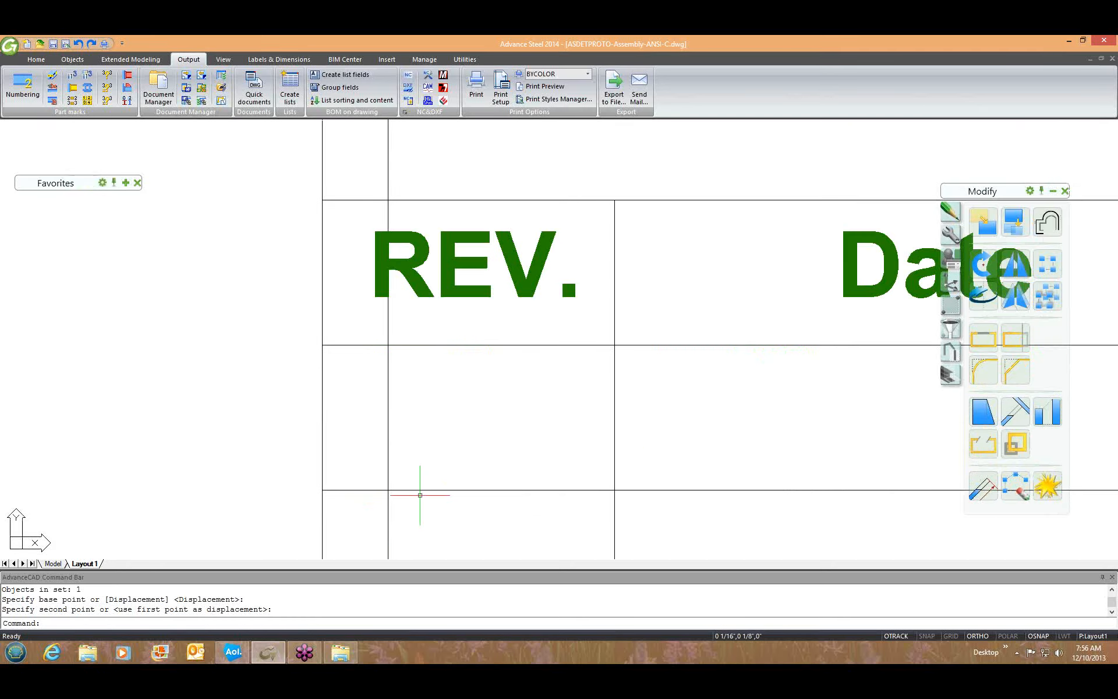
left_click(440, 497)
left_click(408, 463)
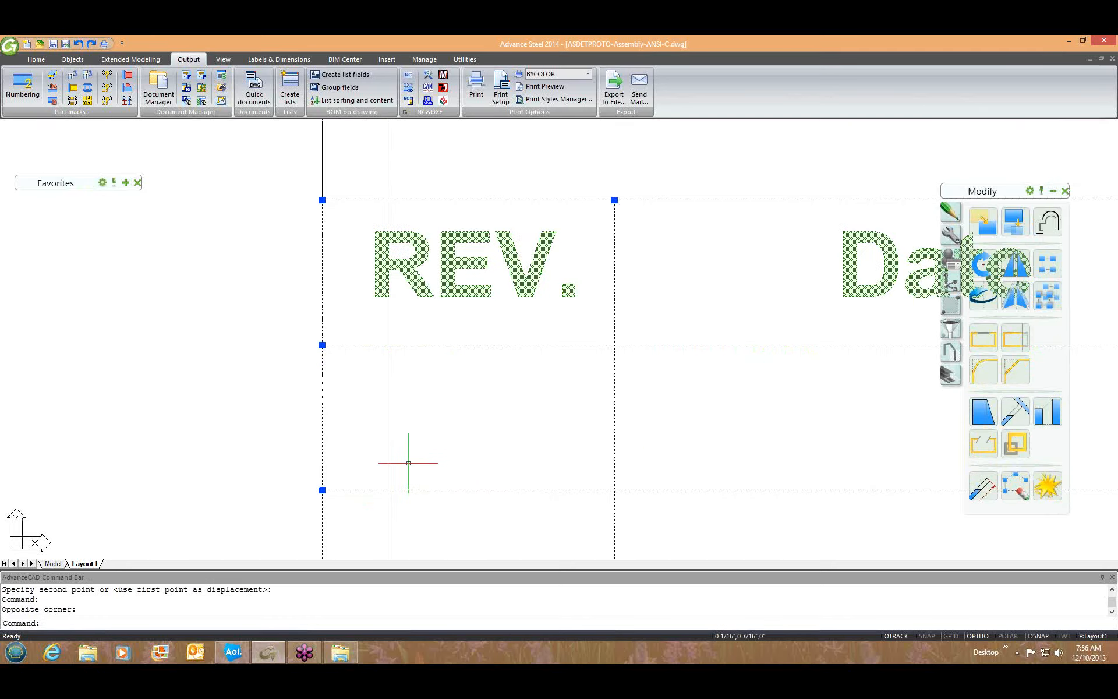
scroll(408, 463, "down", 3)
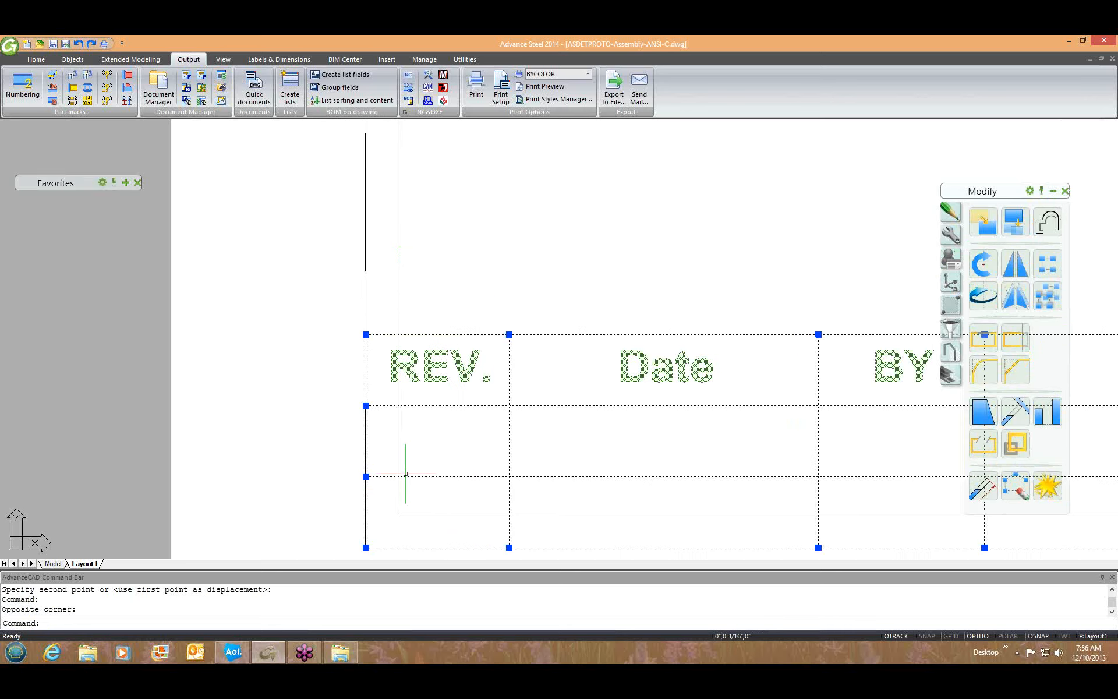
type("M")
key("Return")
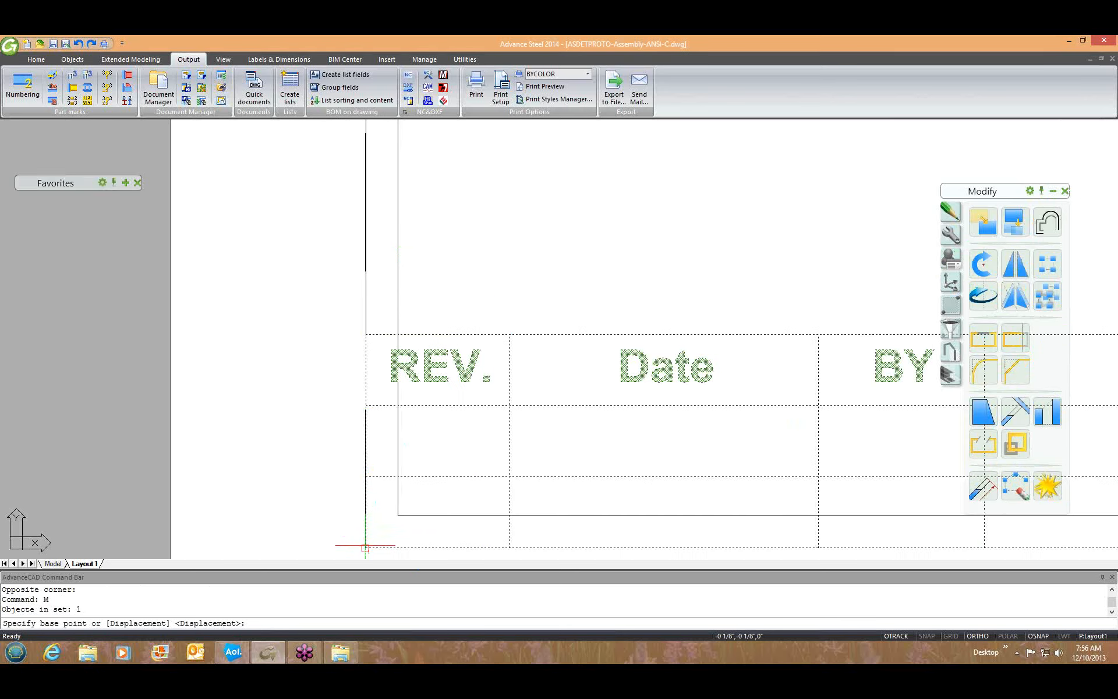
left_click(365, 547)
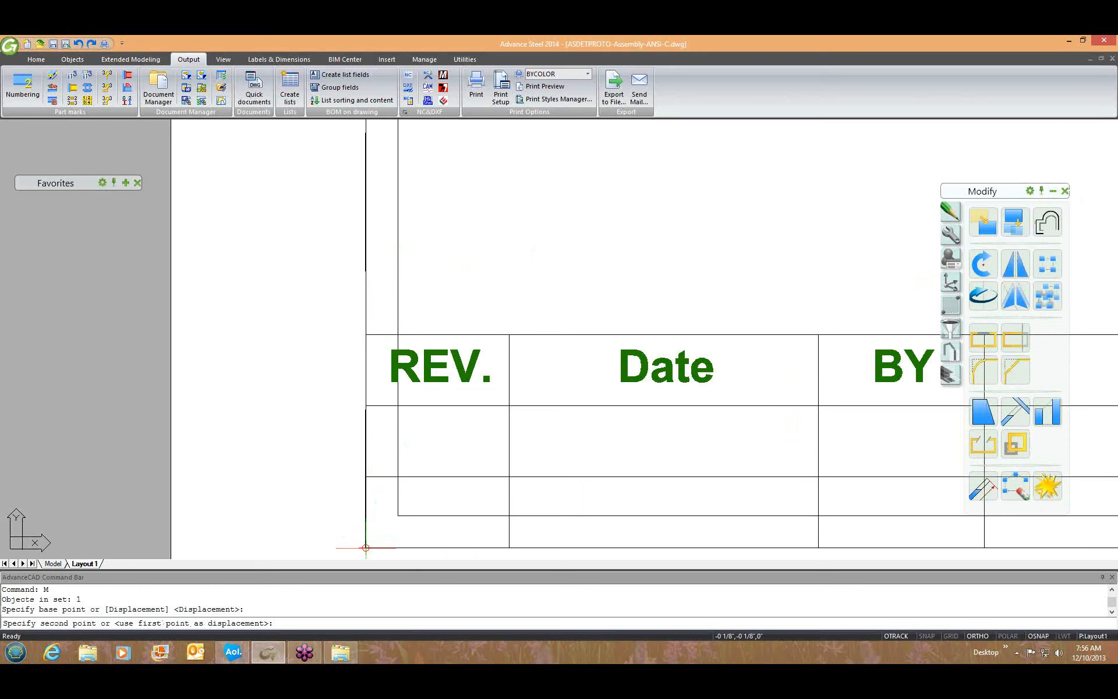
left_click(399, 514)
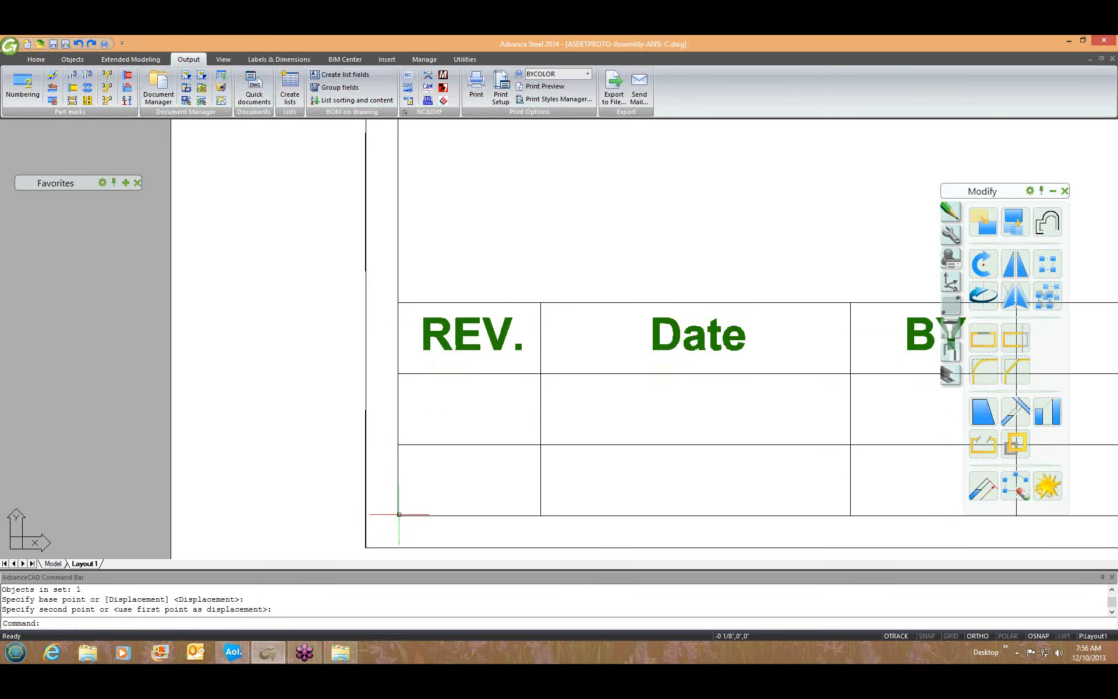
Step: Examine the overall sheet layout, the title block fields and the commands available for inserting blocks and images
scroll(399, 514, "down", 2)
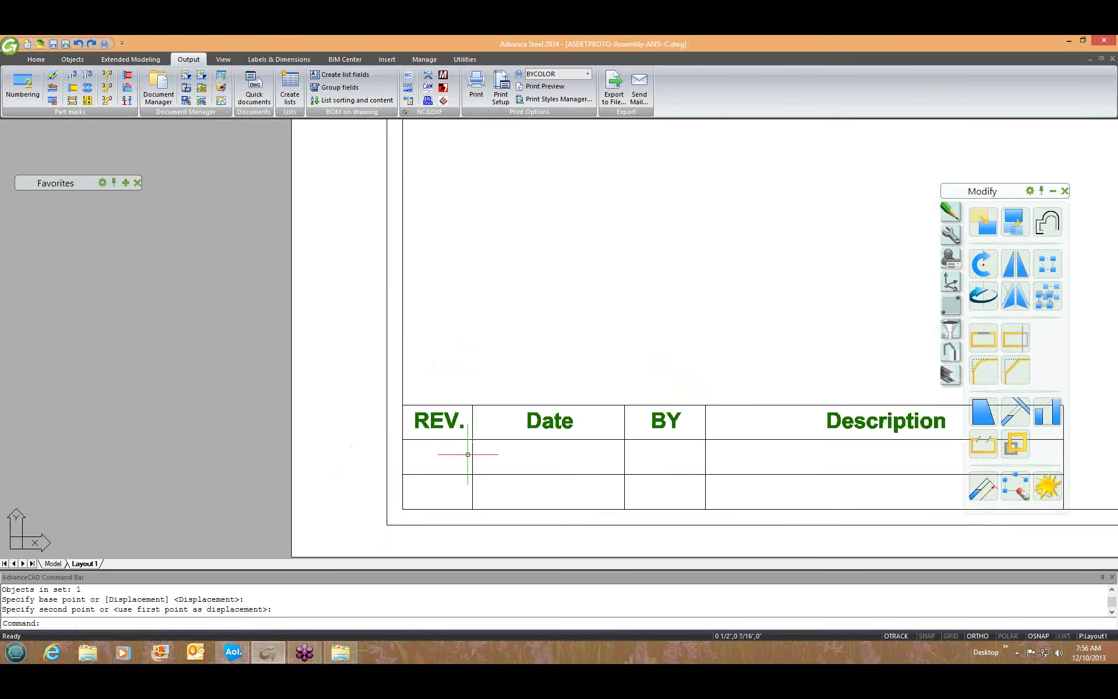
scroll(471, 454, "down", 2)
scroll(442, 466, "down", 4)
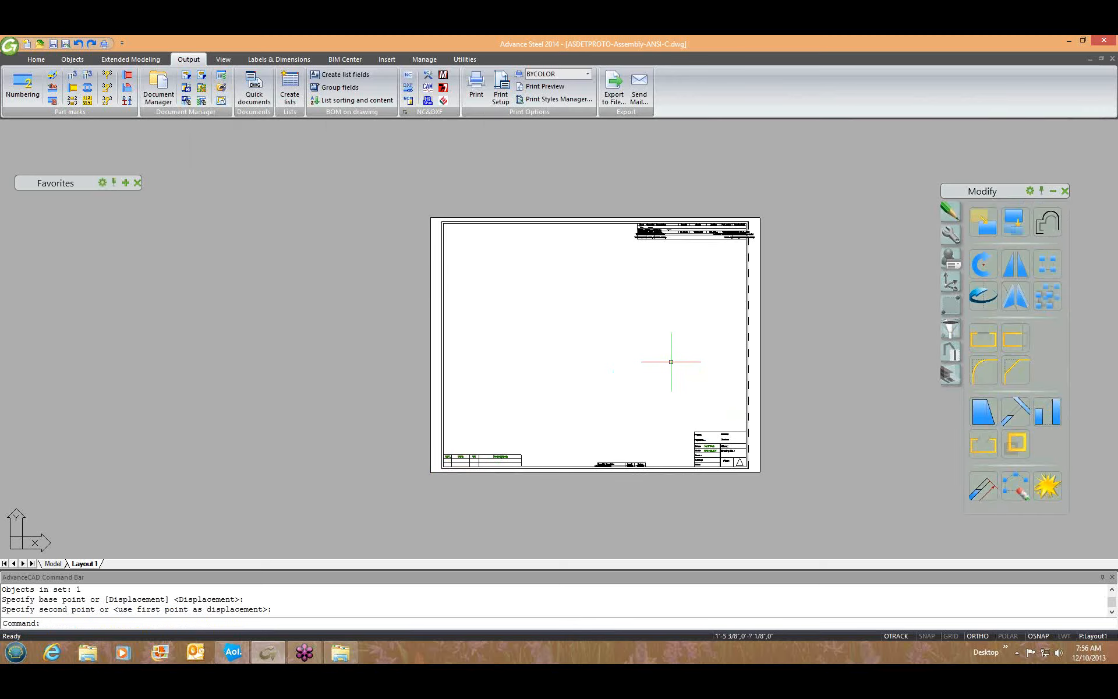
left_click(675, 332)
left_click(644, 358)
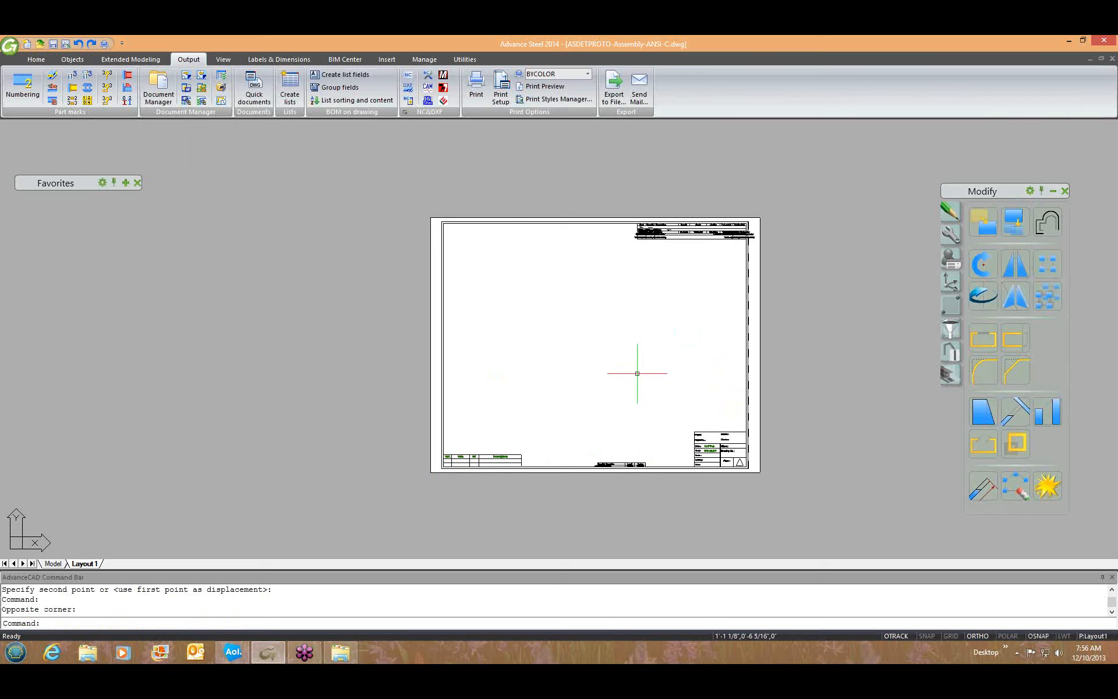
left_click(637, 373)
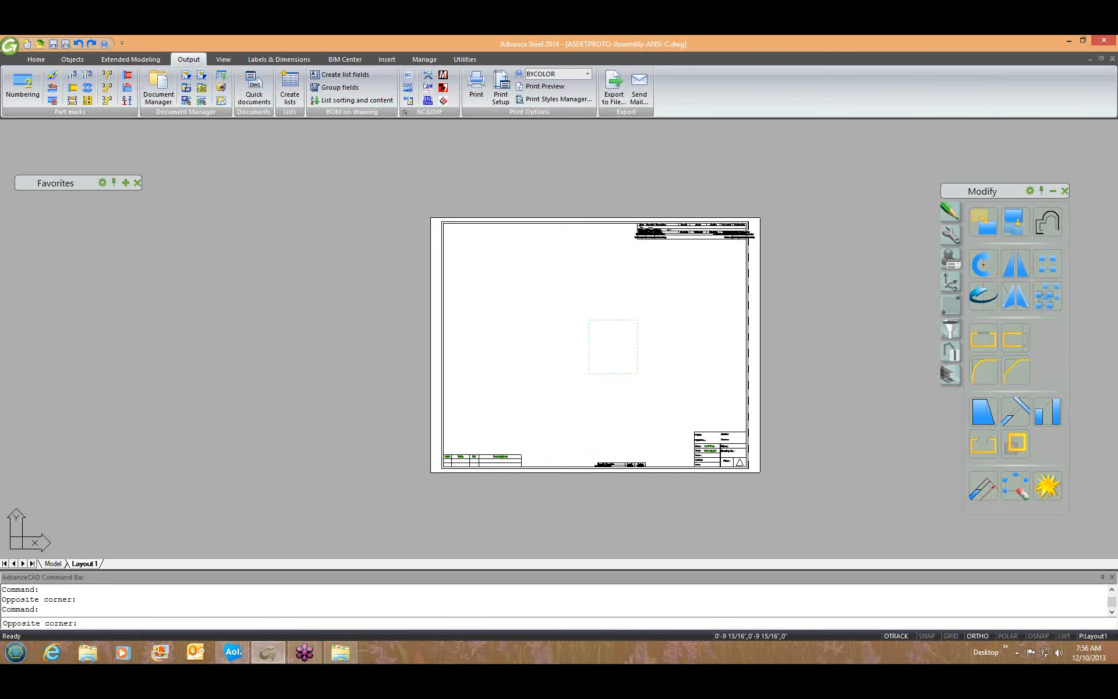
key("Escape")
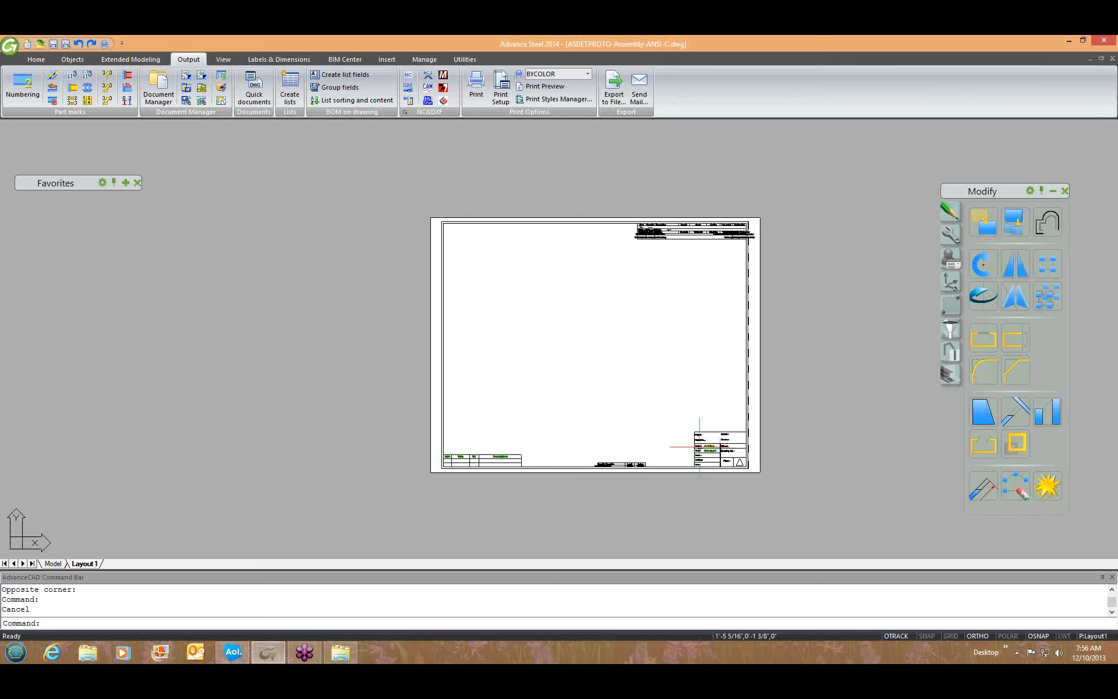
scroll(713, 460, "up", 5)
scroll(713, 459, "up", 2)
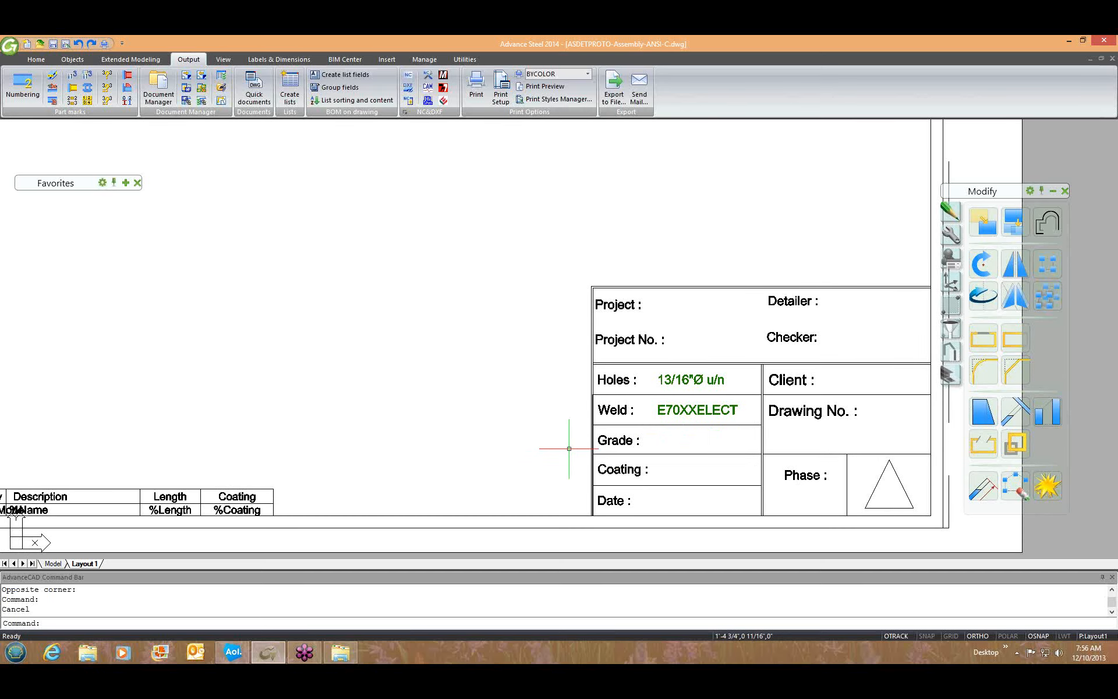
left_click(381, 60)
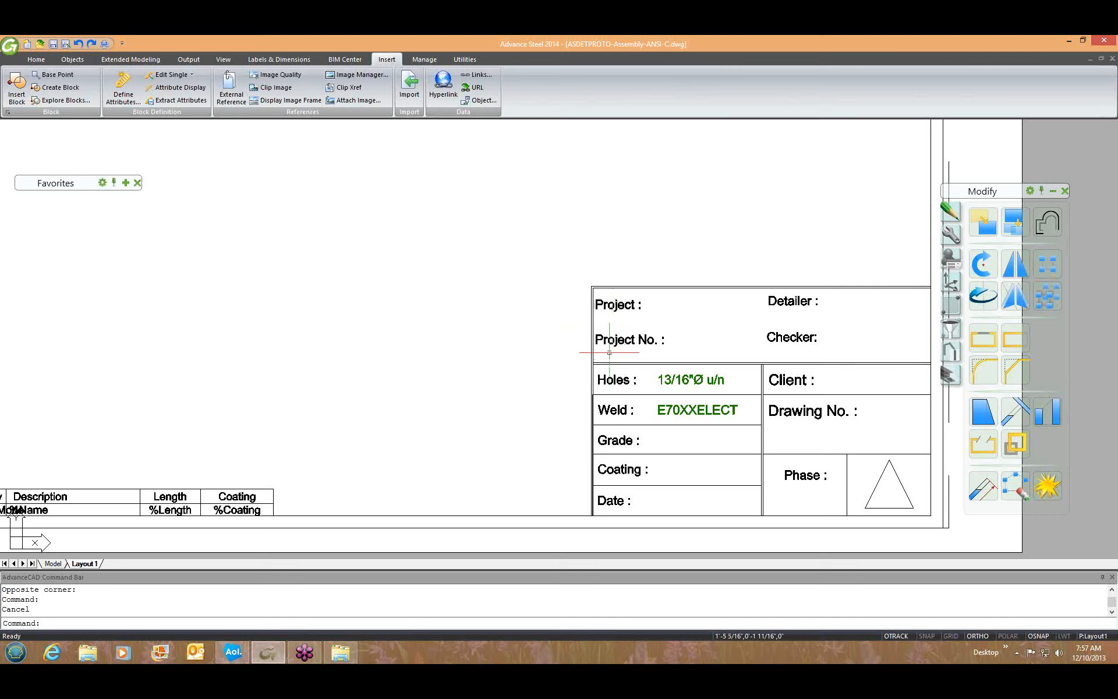
scroll(547, 369, "down", 4)
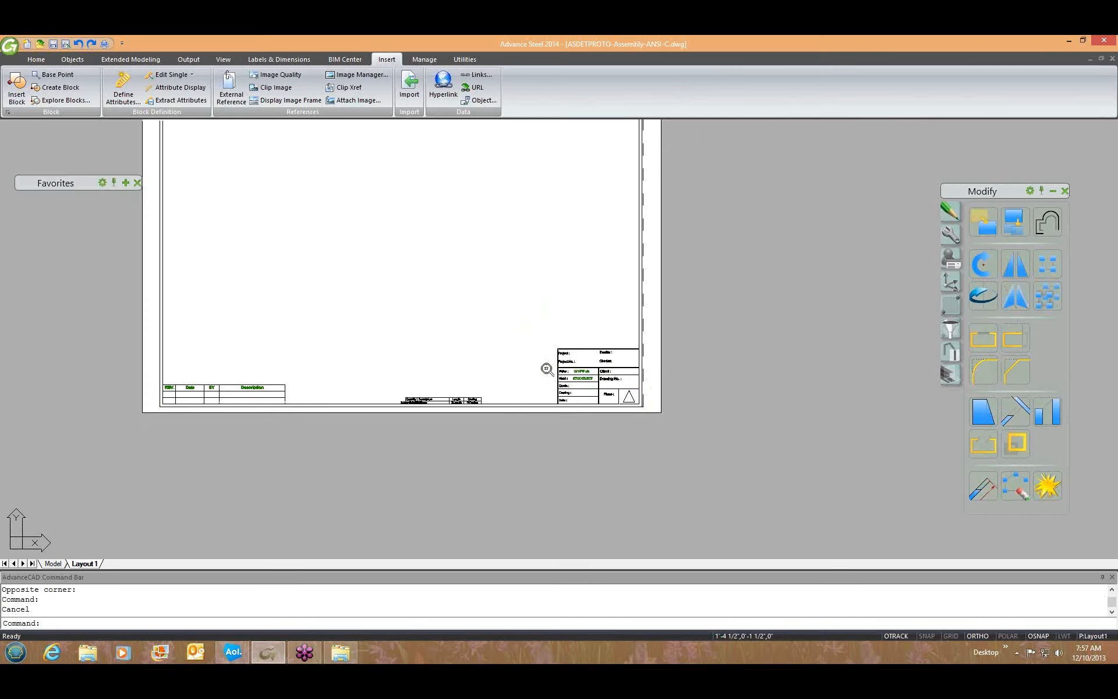
middle_click_drag(494, 312, 576, 440)
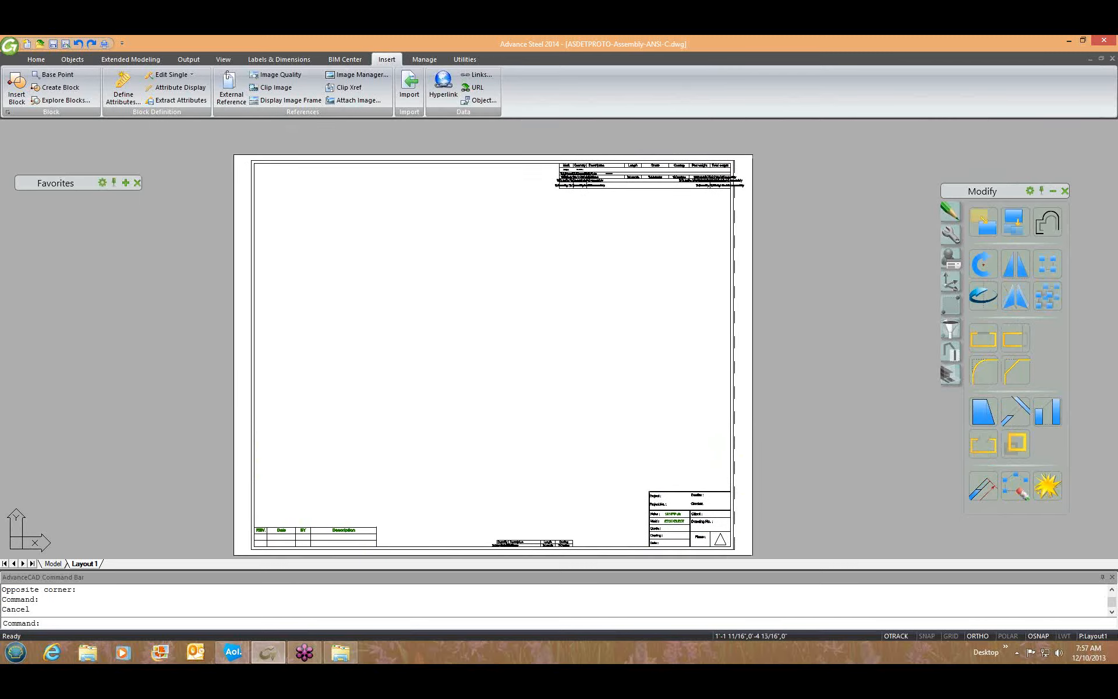
left_click(819, 326)
left_click(791, 378)
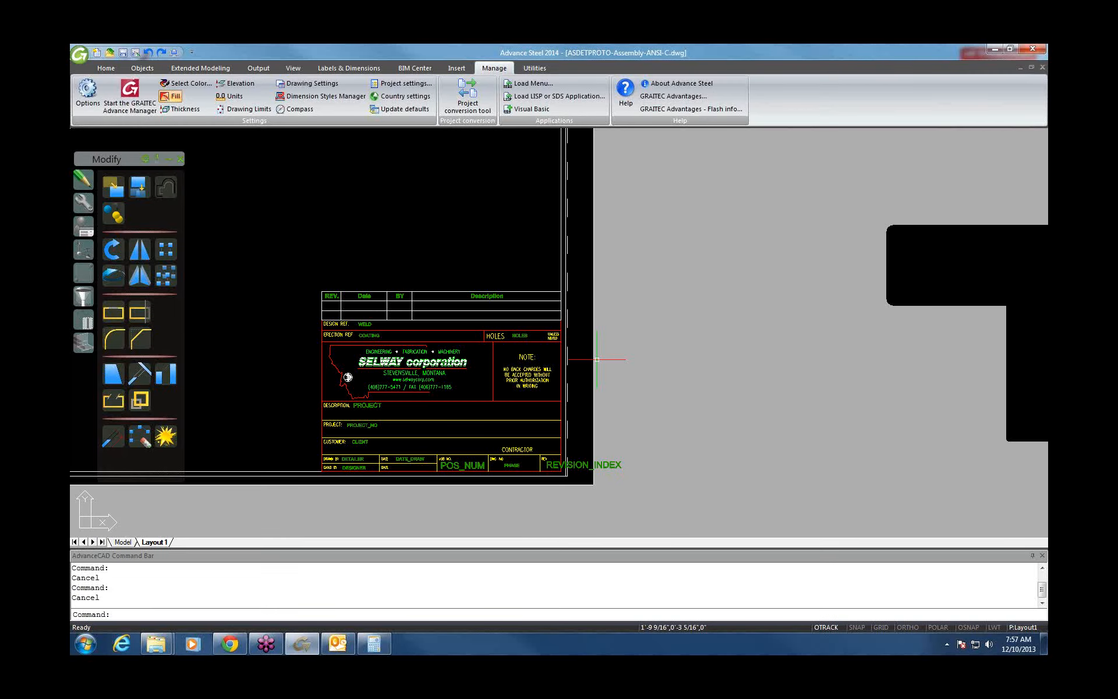
Step: Purge all unused named objects from the ASDETPROTO-Assembly-ANSI-C drawing containing the SELWAY corporation title block
middle_click_drag(573, 377, 635, 379)
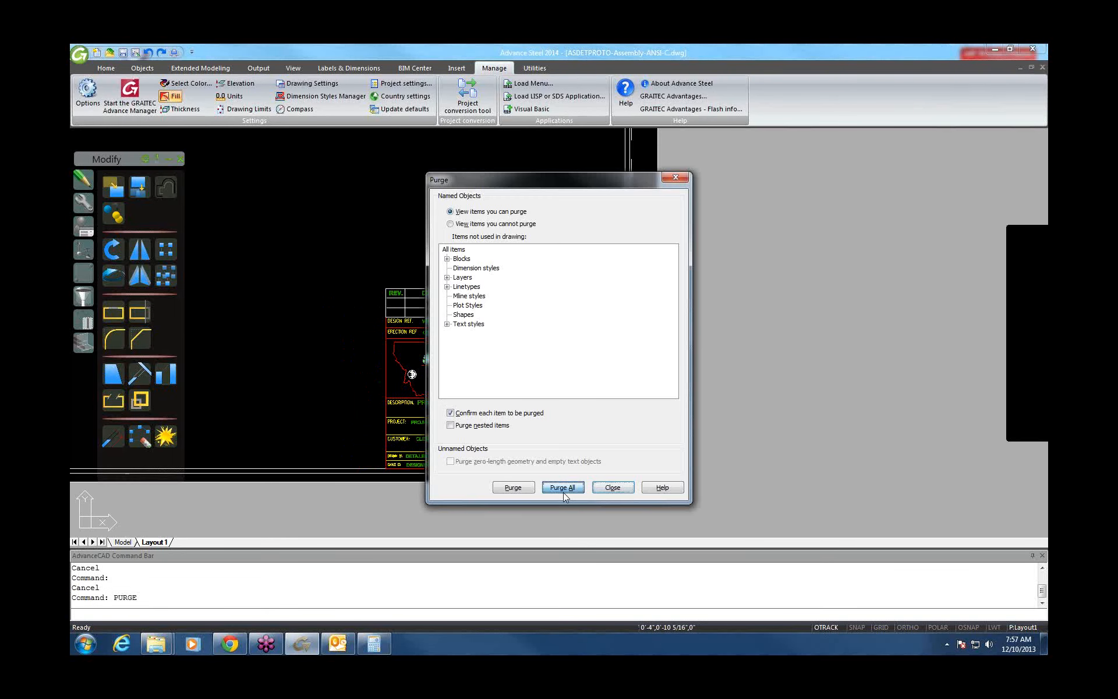
left_click(564, 492)
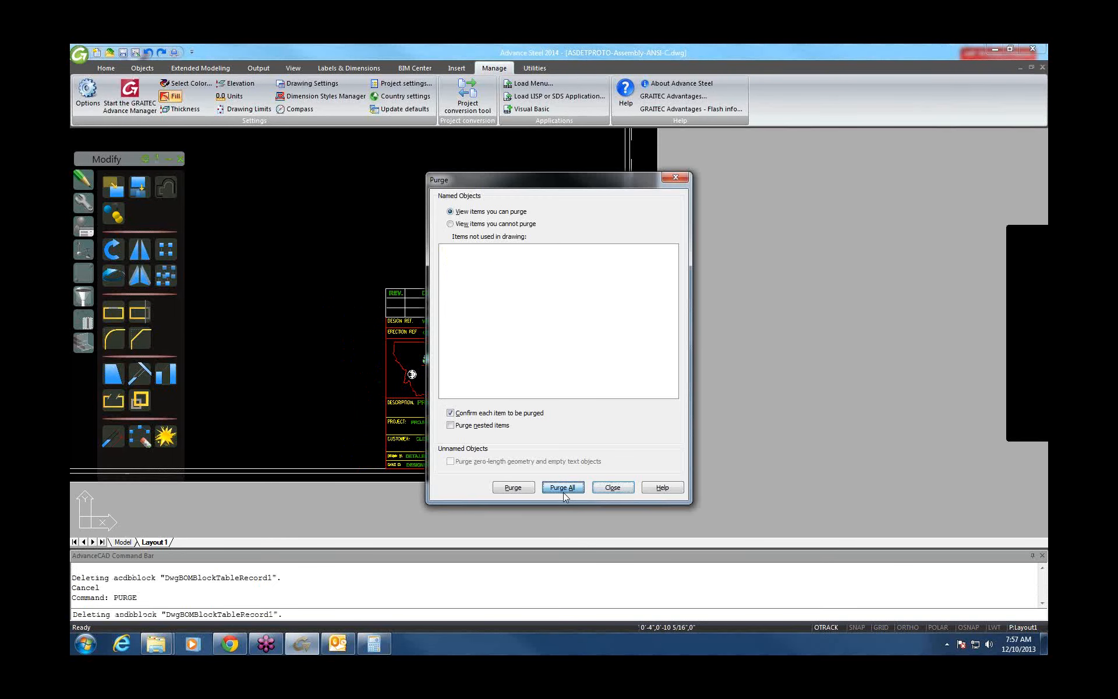
left_click(621, 493)
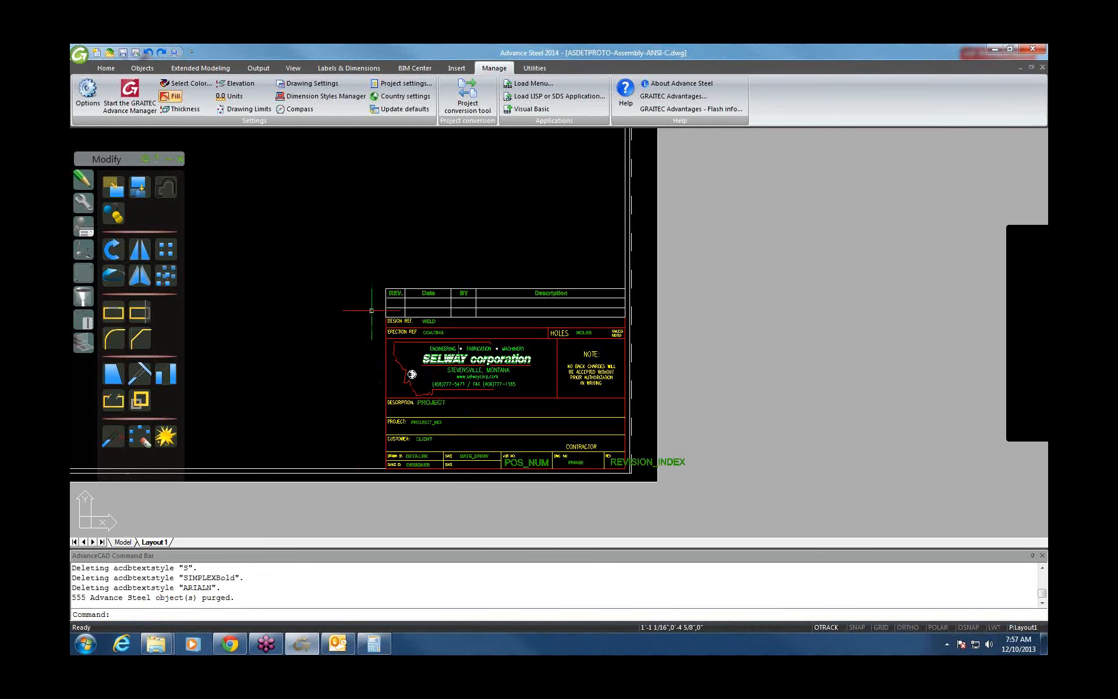
left_click(374, 311)
left_click(713, 477)
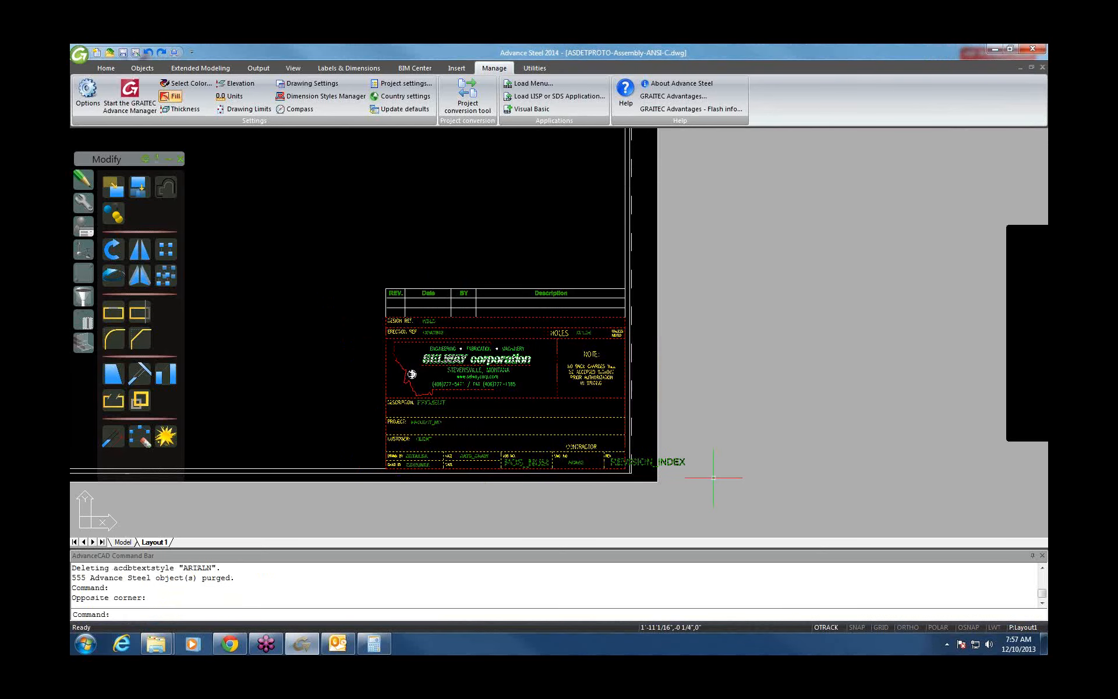
key("Escape")
key("Escape")
Step: Define a block named SELWAY PAGE HEADER from all title block objects below the revision table, retaining the original objects
key("Return")
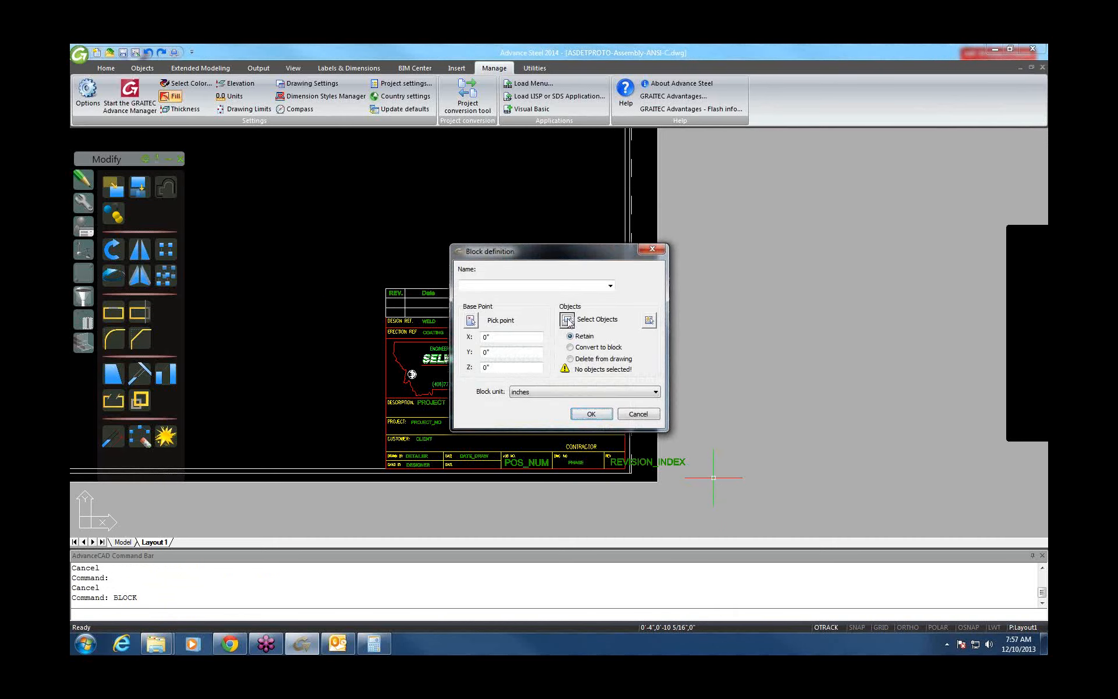
left_click(568, 321)
left_click(377, 313)
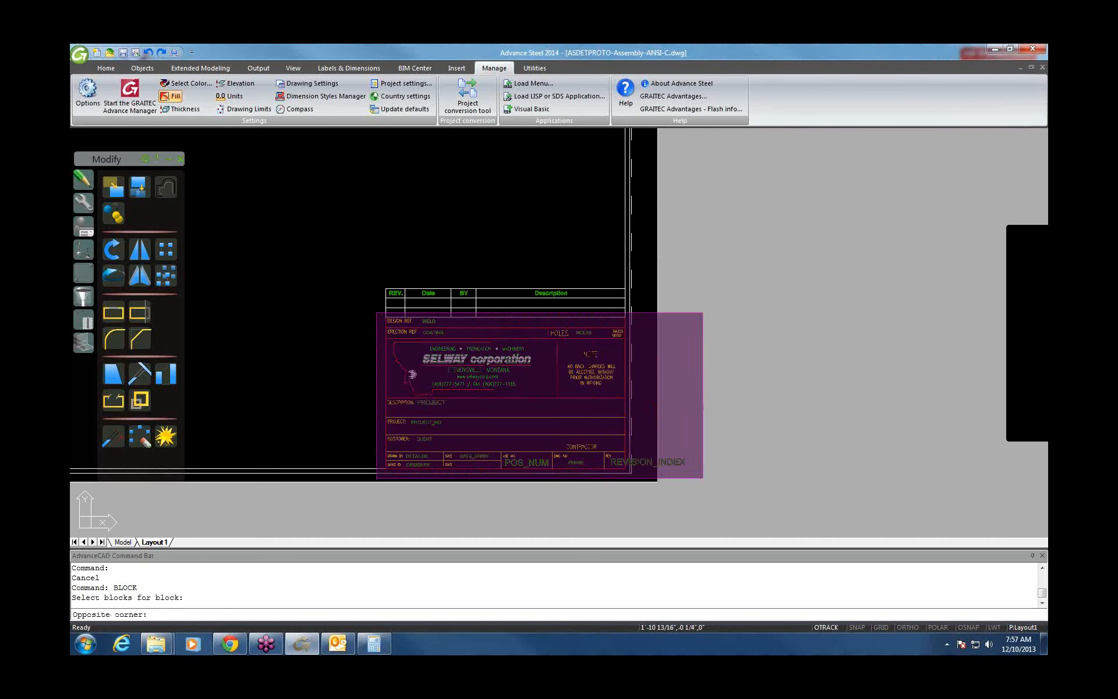
left_click(704, 477)
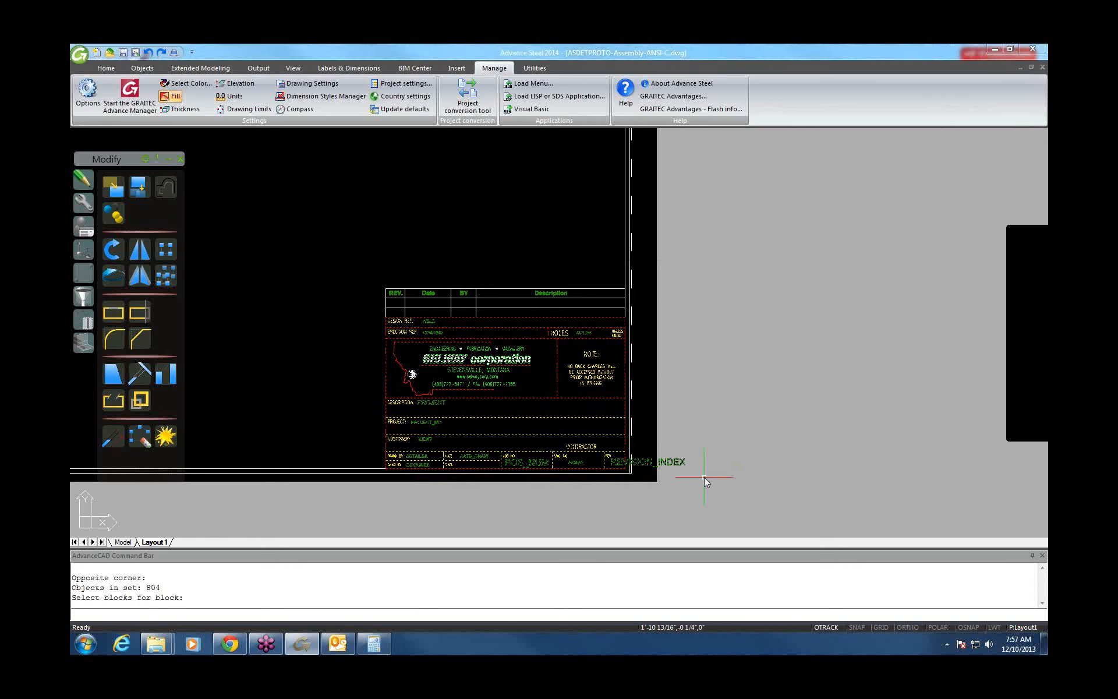
key("Return")
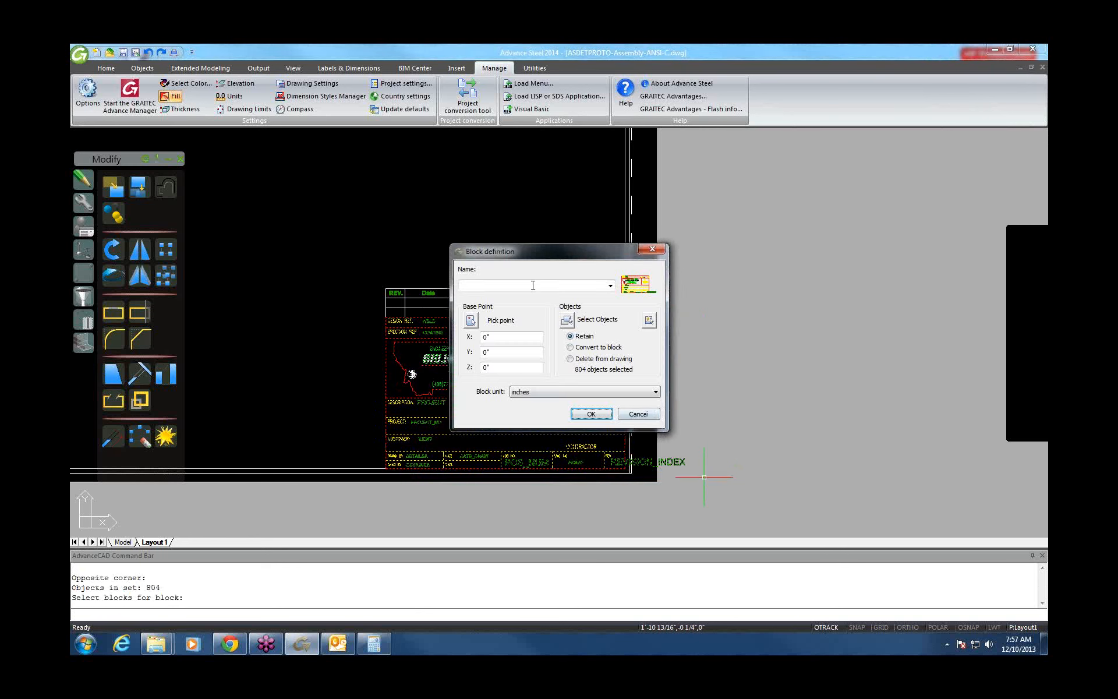
left_click(574, 285)
type("SELWAY PAGE HEADER")
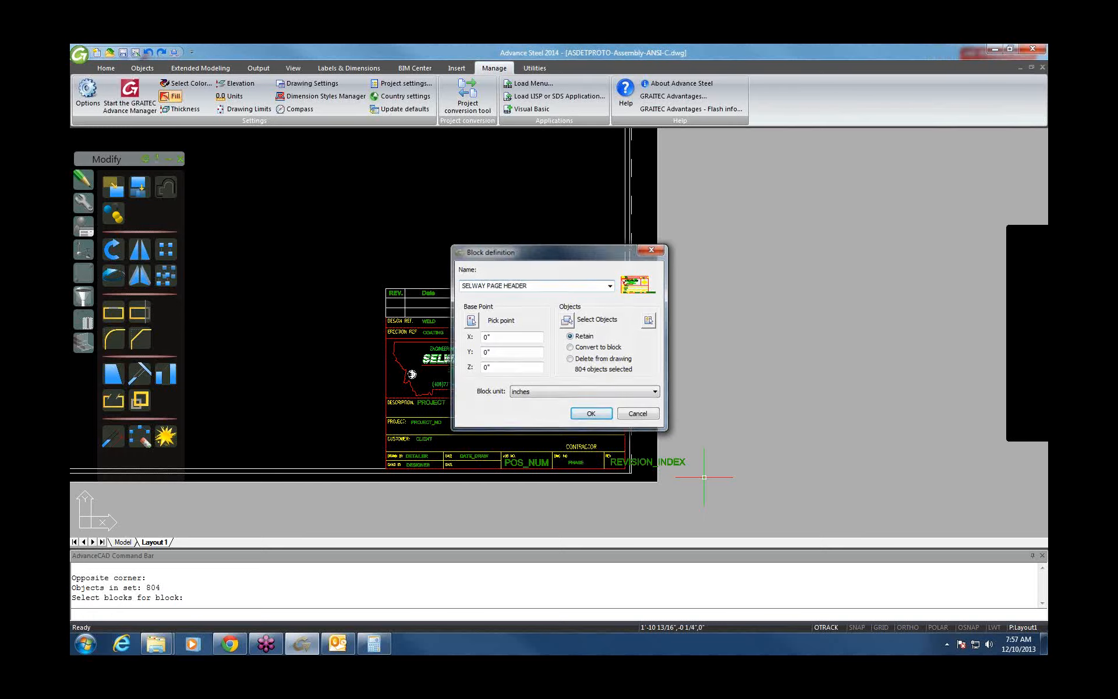
key("Return")
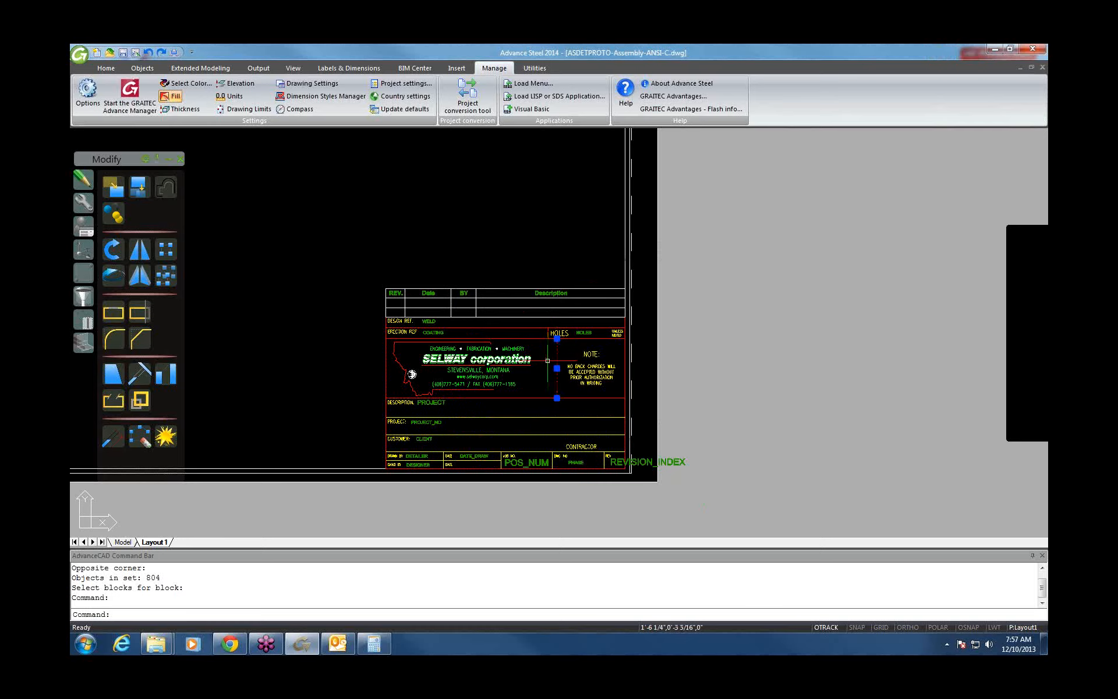
key("Escape")
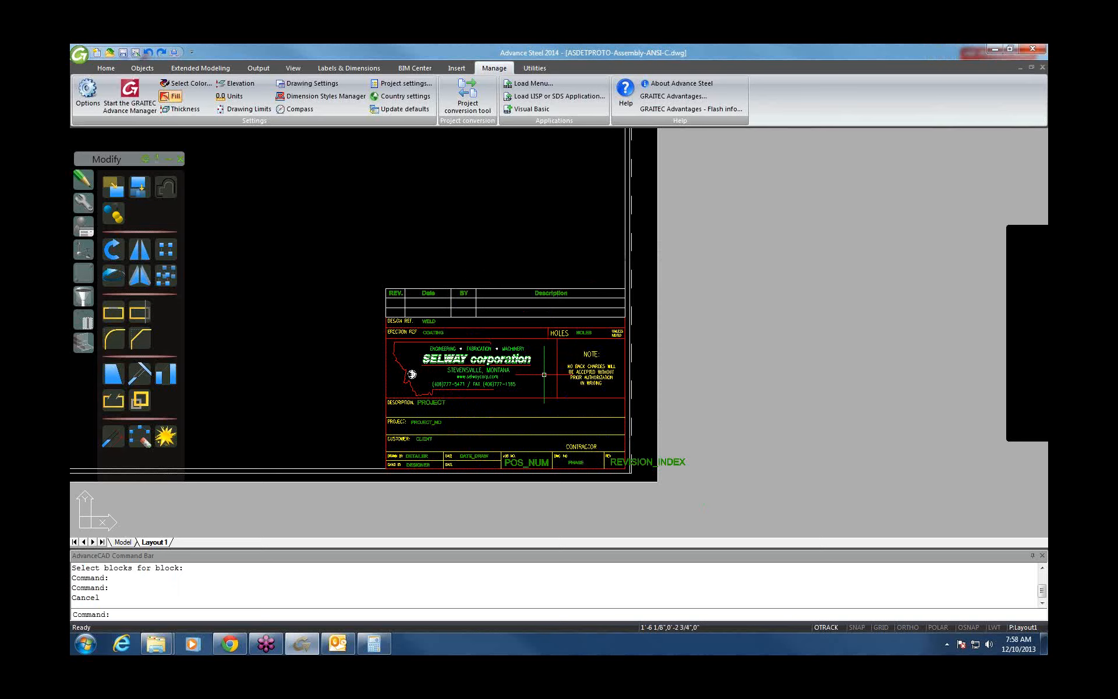
Step: Run Purge again to remove every unused item, and open the drawing's Blocks settings with the B command
type("purge")
key("Return")
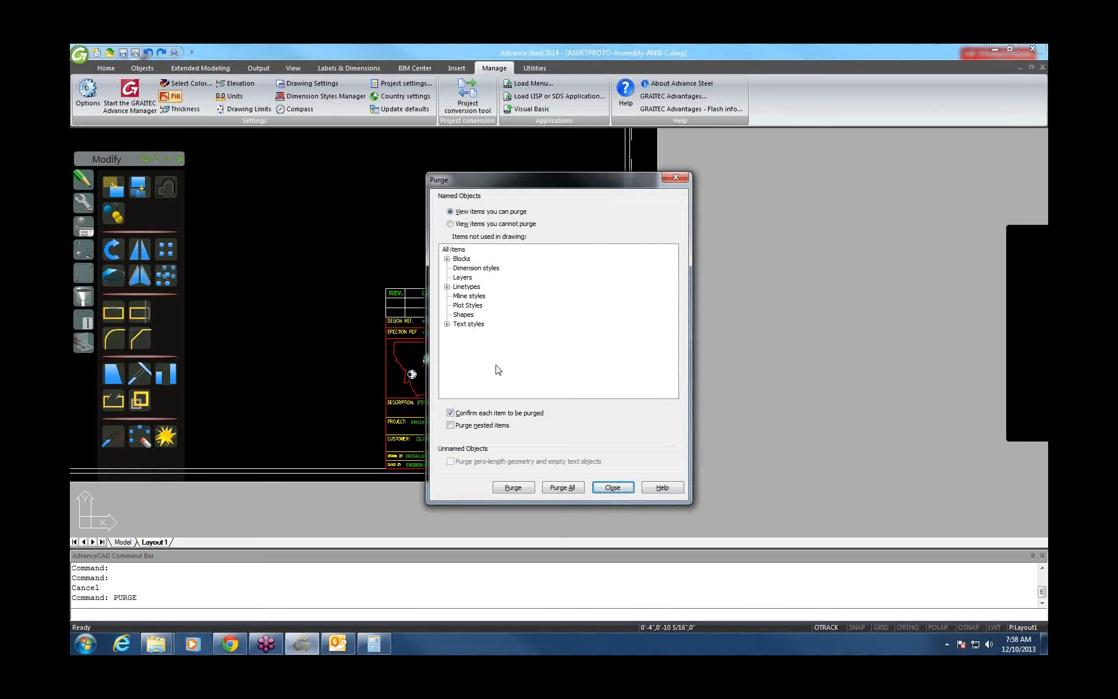
left_click(562, 487)
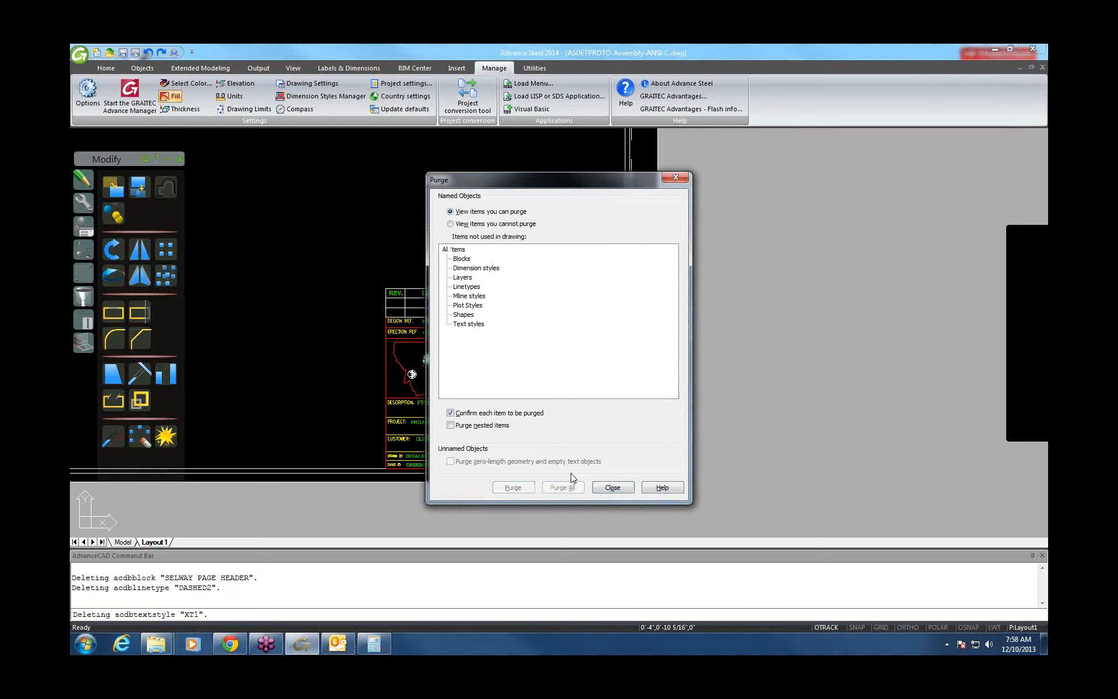
left_click(630, 491)
type("B")
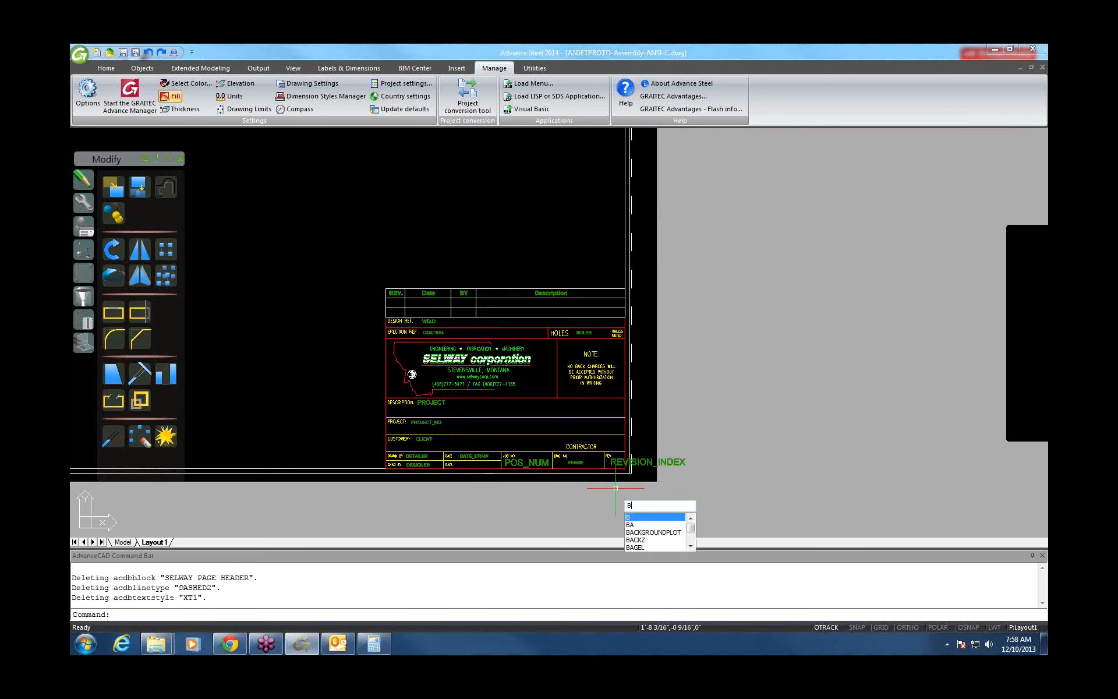
key("Return")
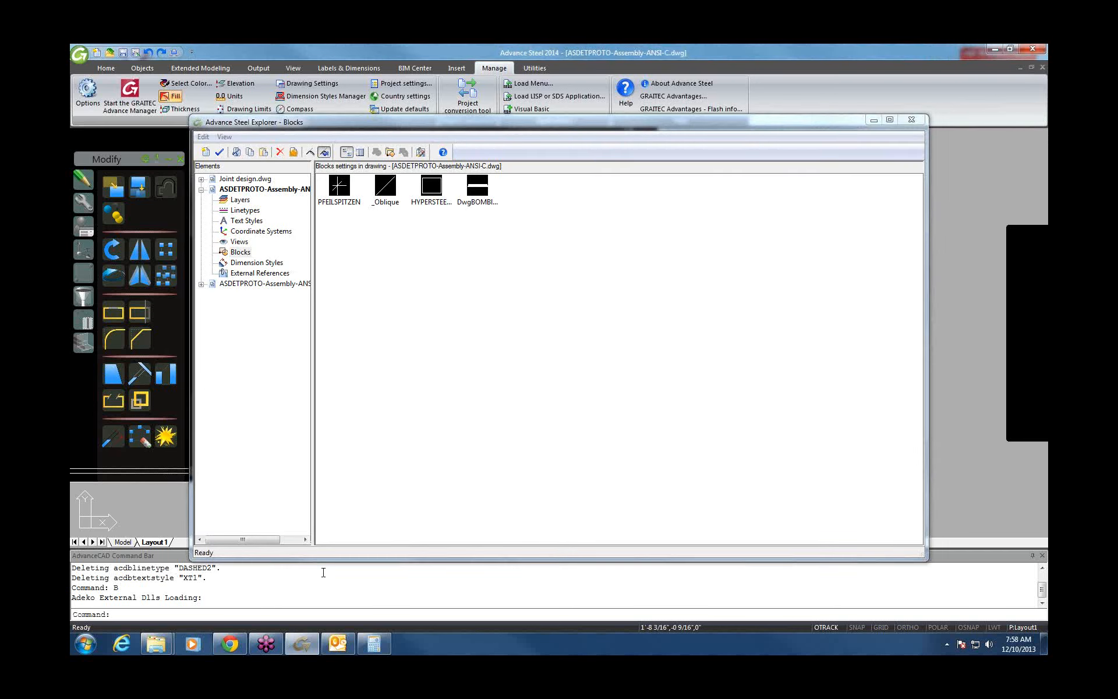
Step: Switch to Outlook, open the "taday course note" message and read its prototypes managing.docx attachment about the prototype folder location
left_click(336, 644)
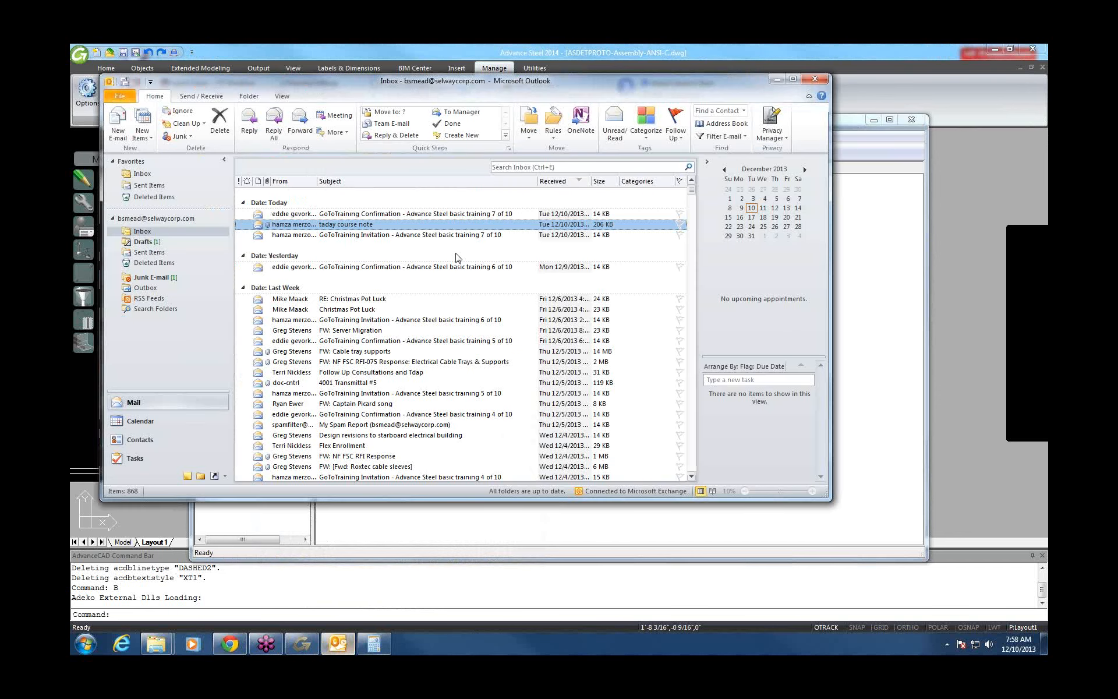
double_click(512, 224)
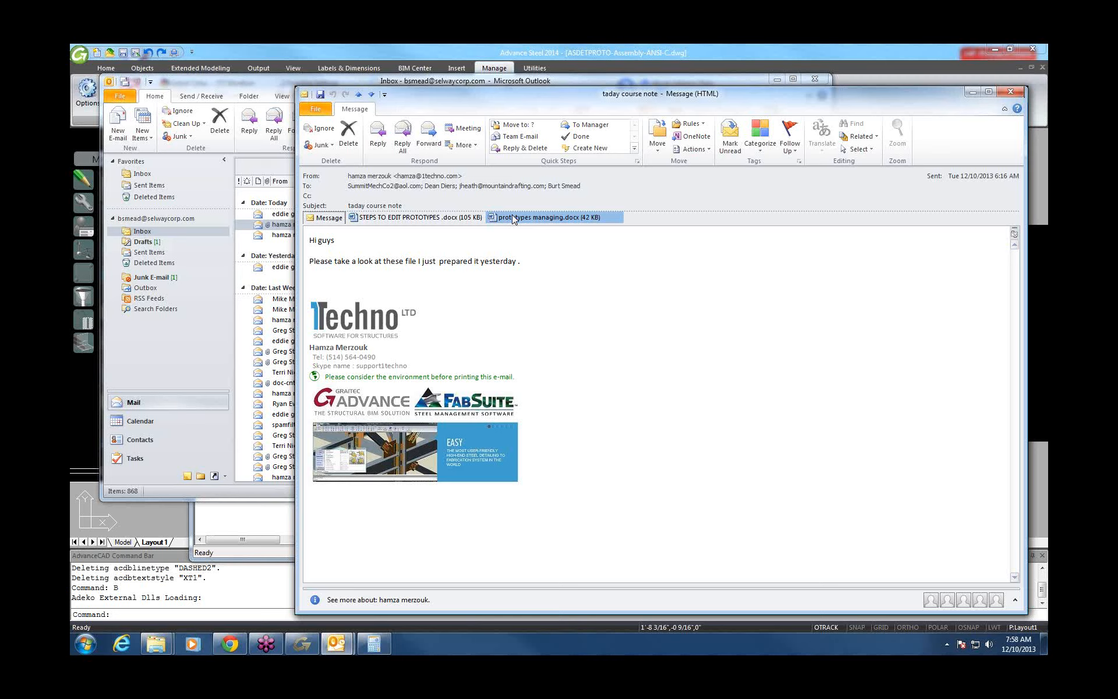
double_click(514, 218)
scroll(518, 241, "down", 15)
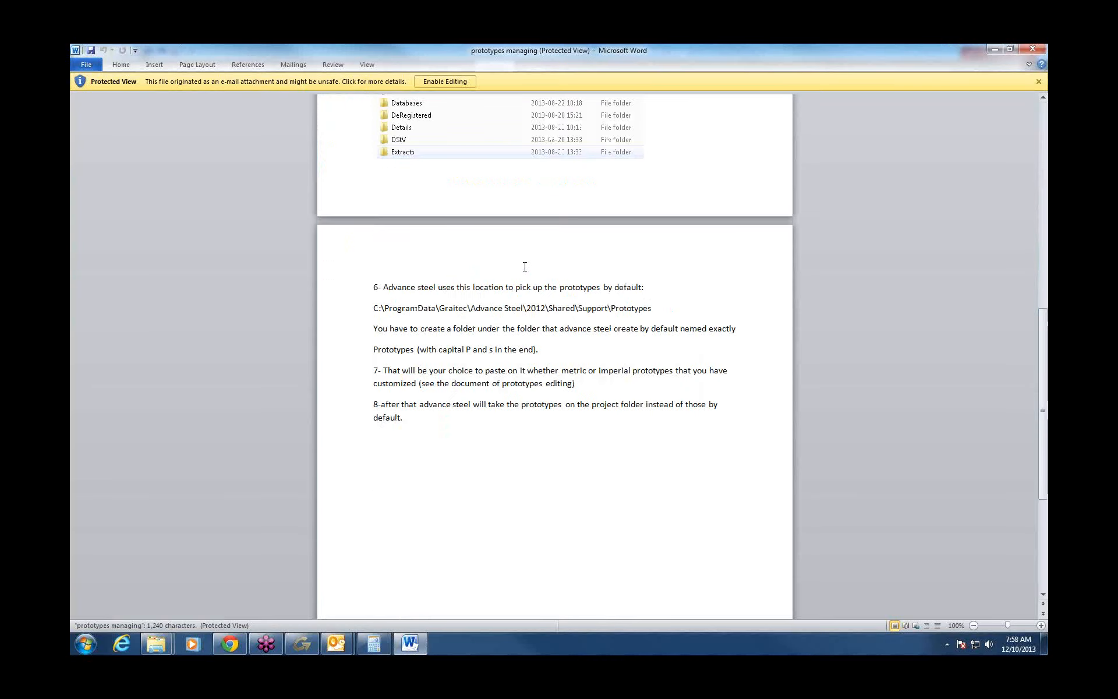
scroll(525, 266, "up", 3)
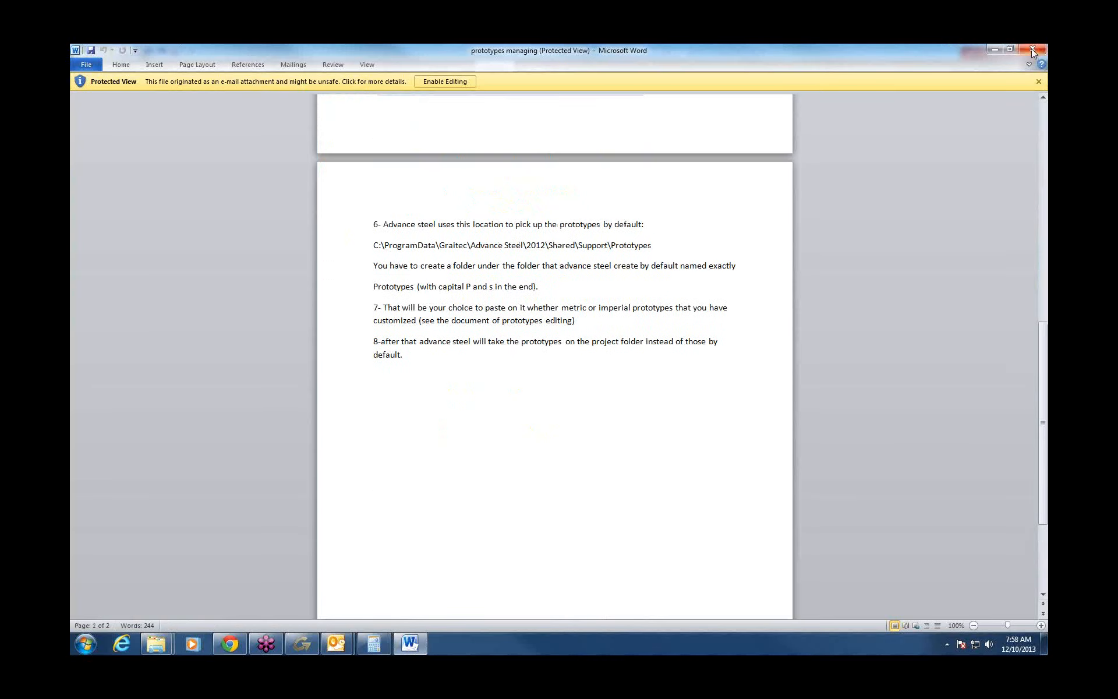
left_click(1033, 51)
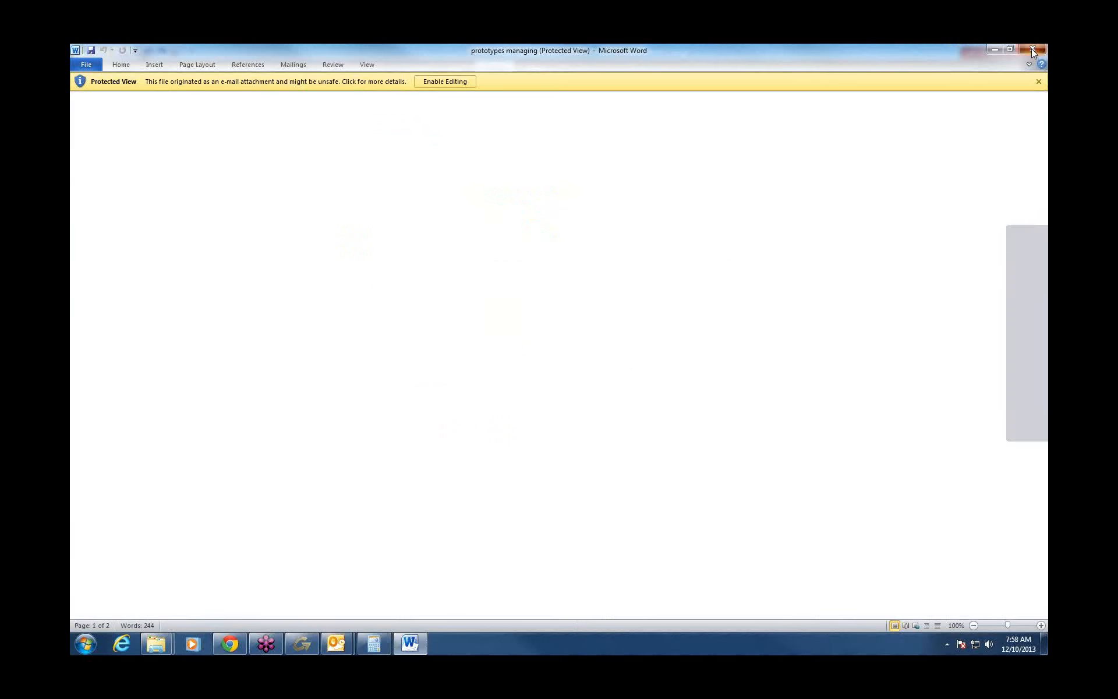
Step: Open the STEPS TO EDIT PROTOTYPES .docx attachment and read the instructions for purging and reblocking the title block
double_click(416, 218)
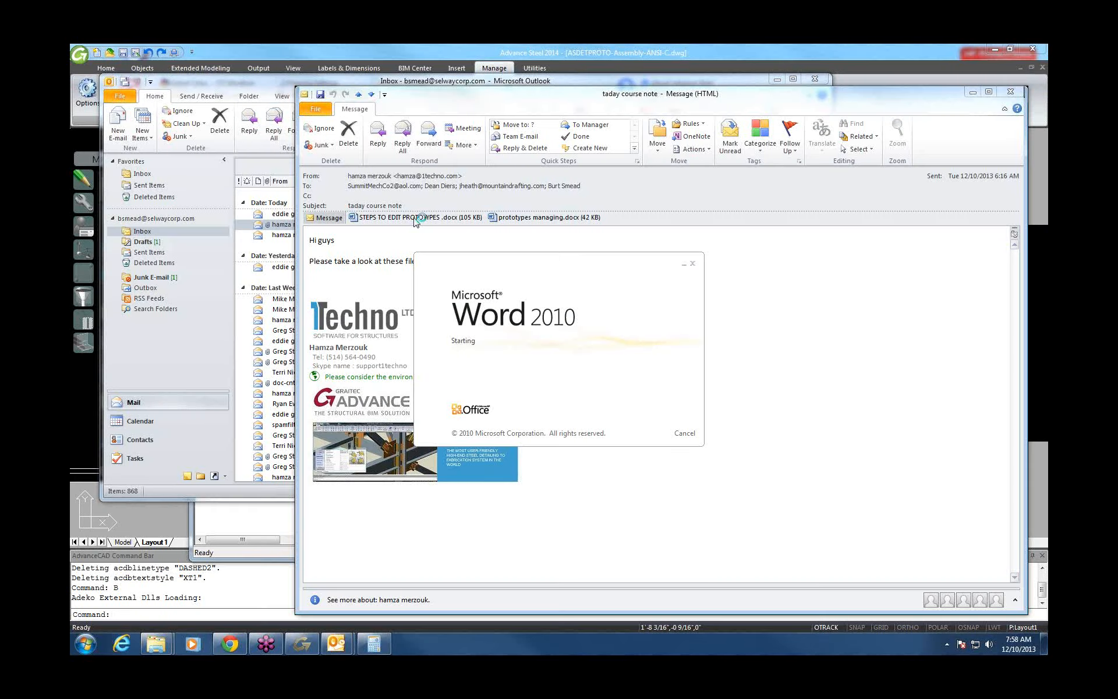
scroll(460, 300, "down", 5)
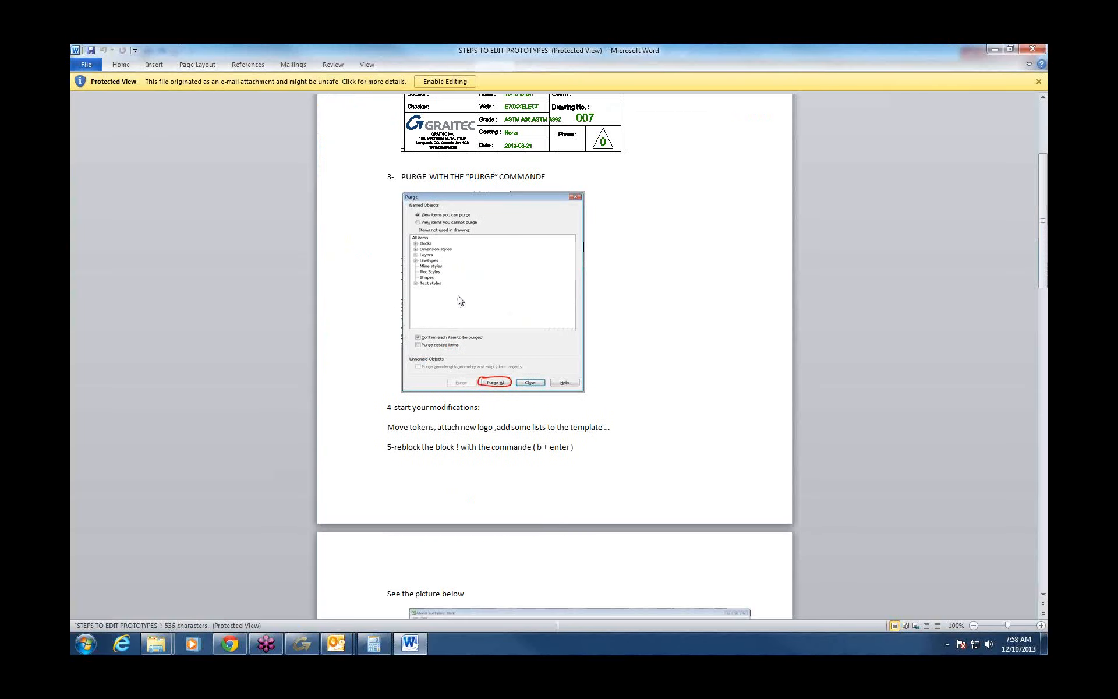
scroll(460, 297, "down", 4)
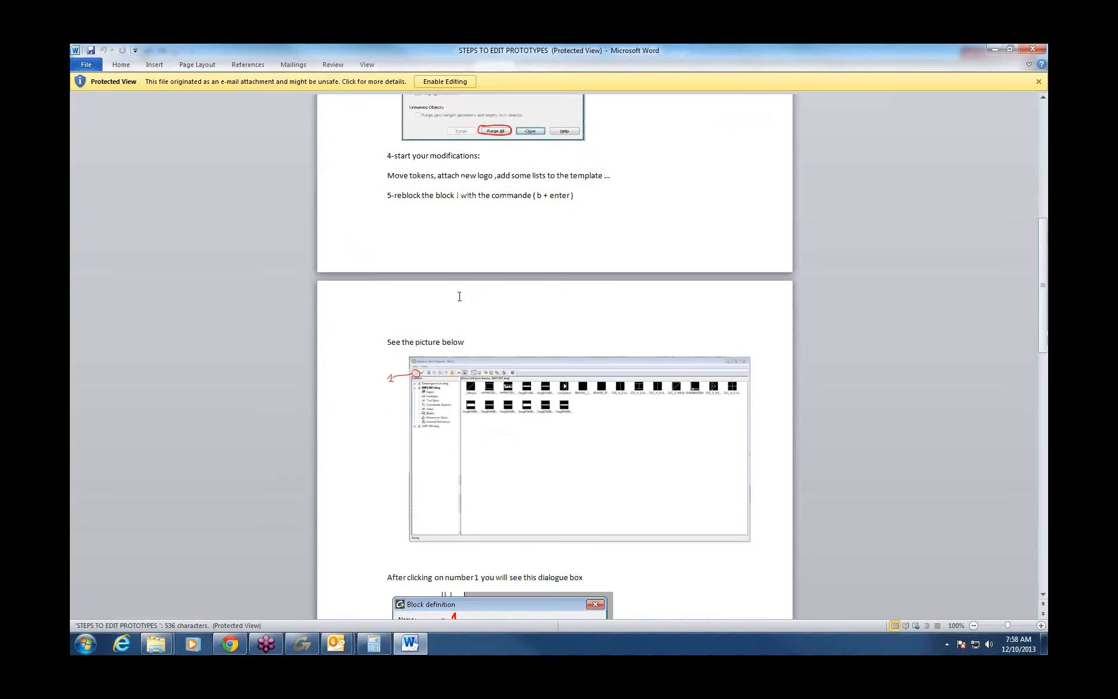
scroll(459, 296, "down", 3)
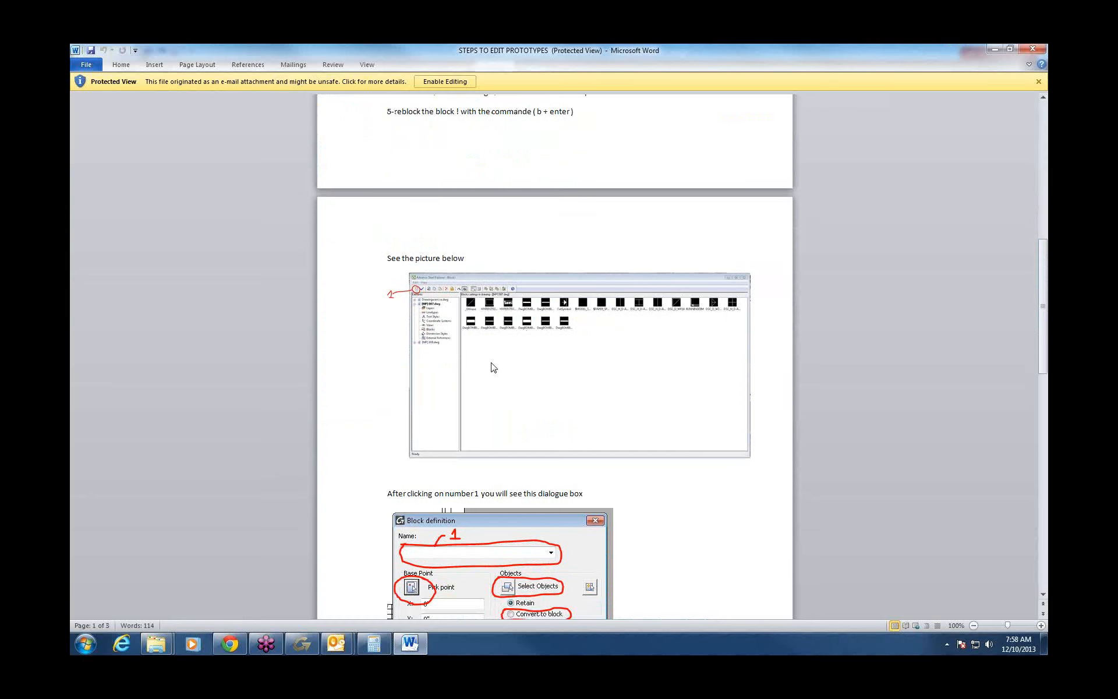
scroll(490, 367, "down", 1)
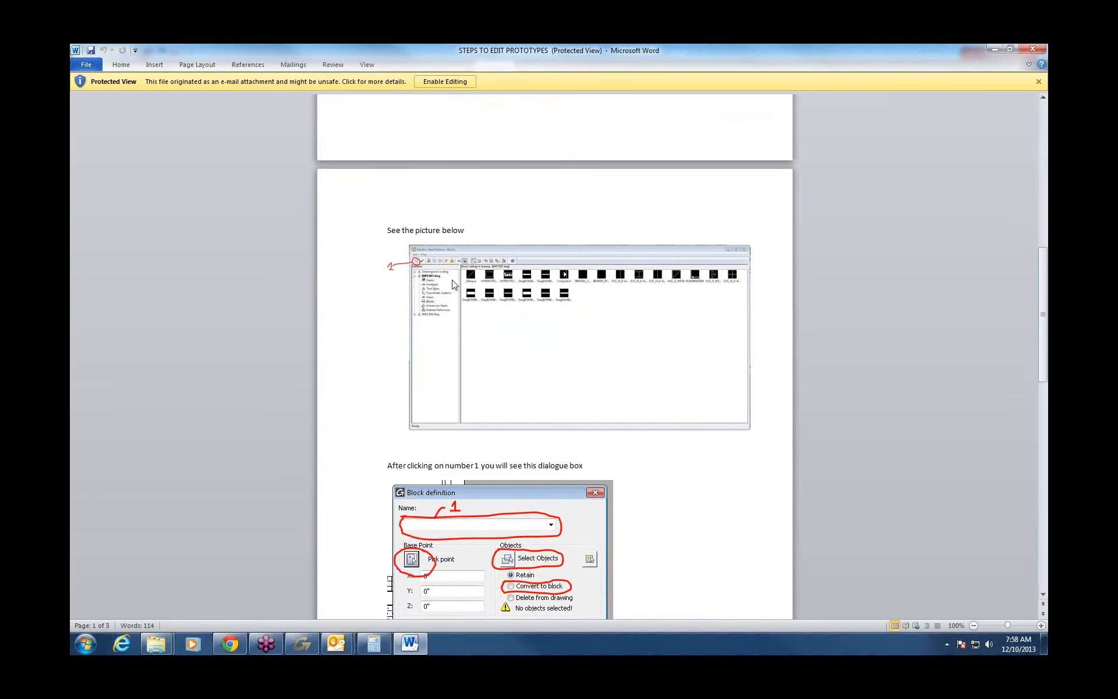
Step: Read the reblocking instructions on block definition settings and naming in the Word document, and return to the Blocks settings in Advance Steel
scroll(453, 280, "up", 1)
scroll(453, 280, "up", 4)
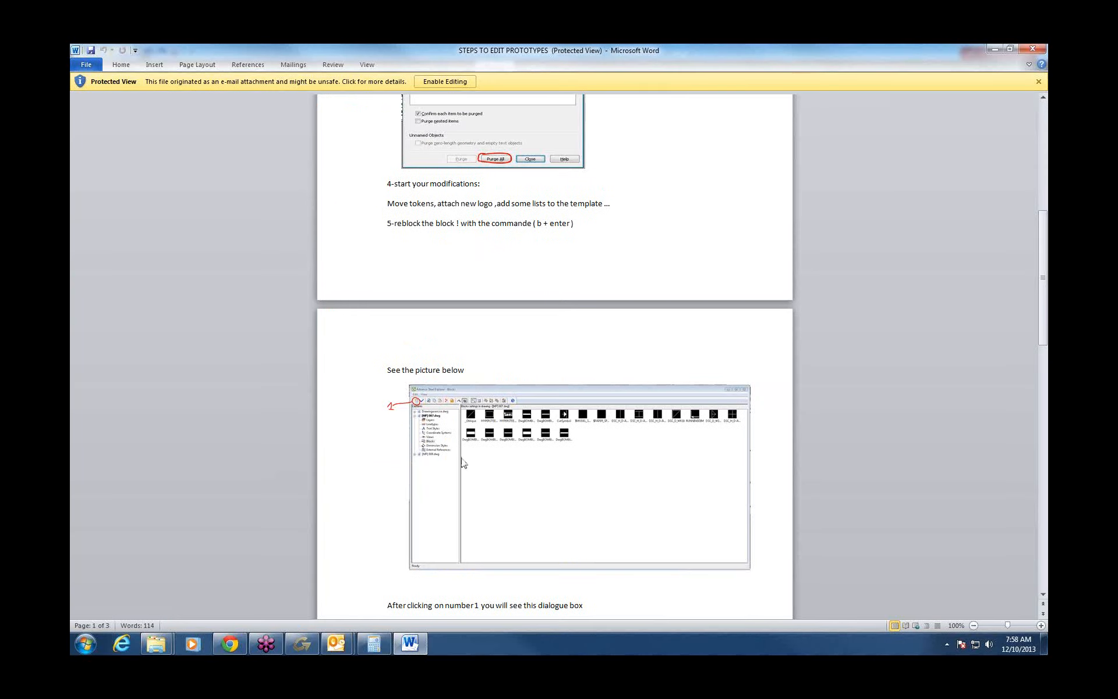
scroll(469, 293, "down", 1)
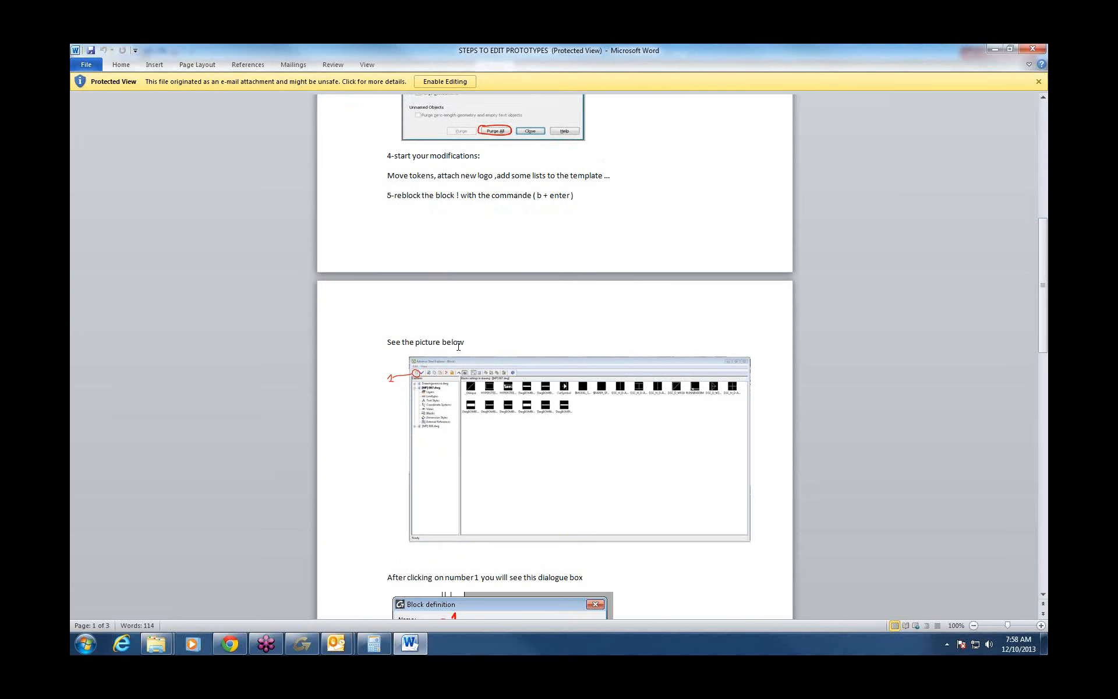
scroll(459, 346, "down", 2)
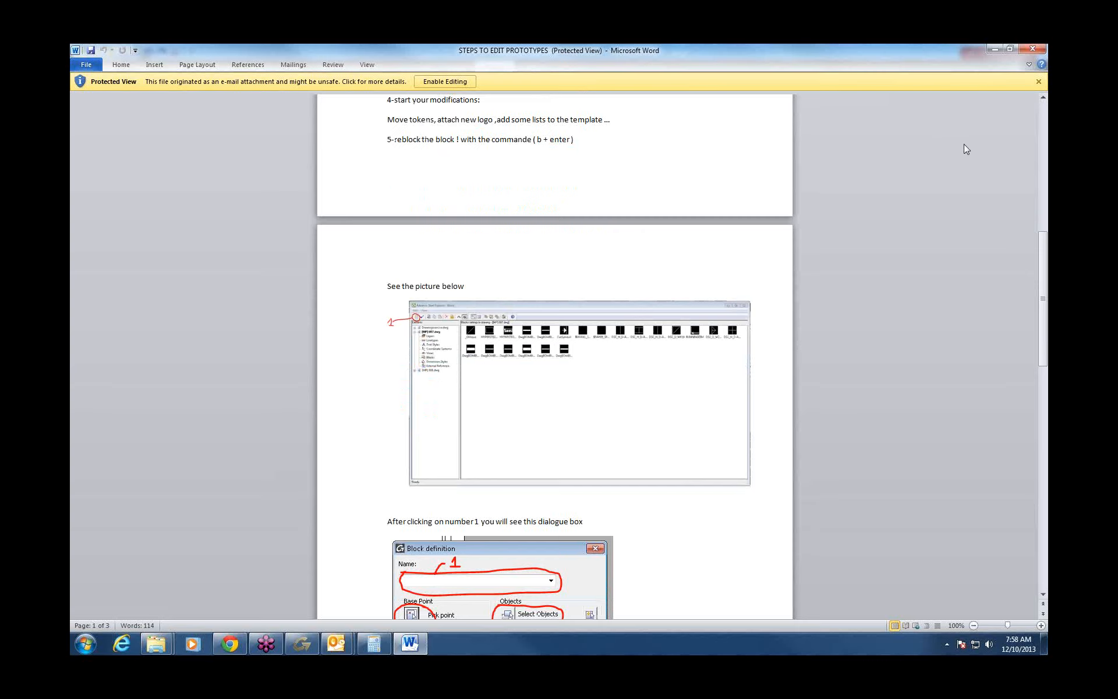
scroll(648, 458, "down", 3)
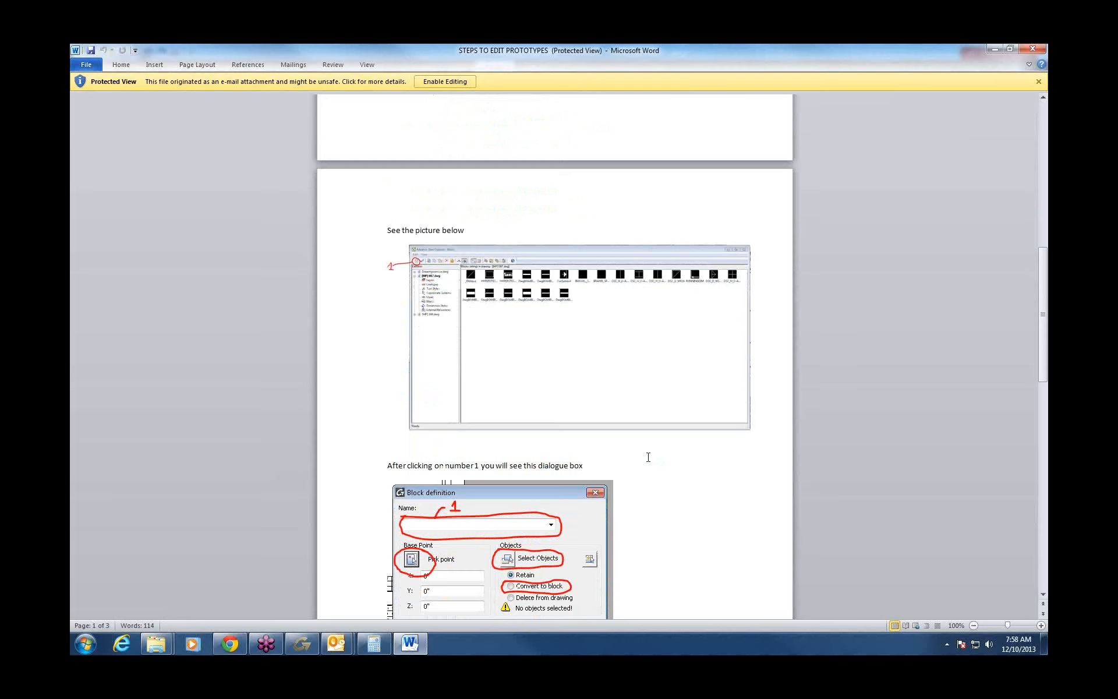
scroll(646, 457, "down", 8)
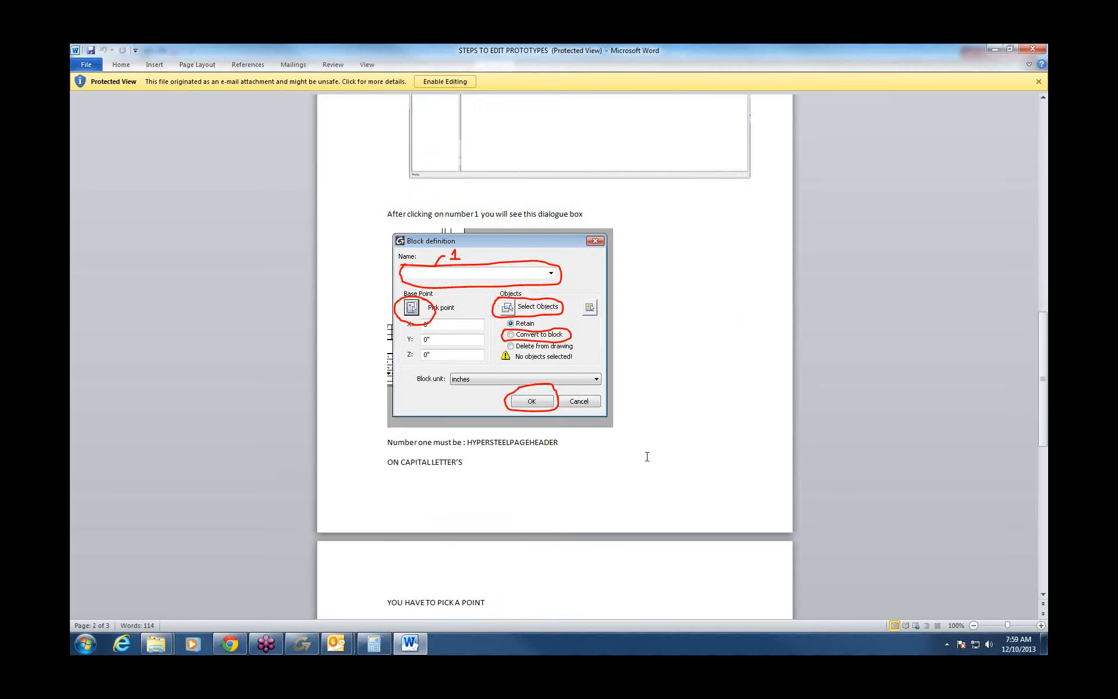
scroll(648, 456, "down", 1)
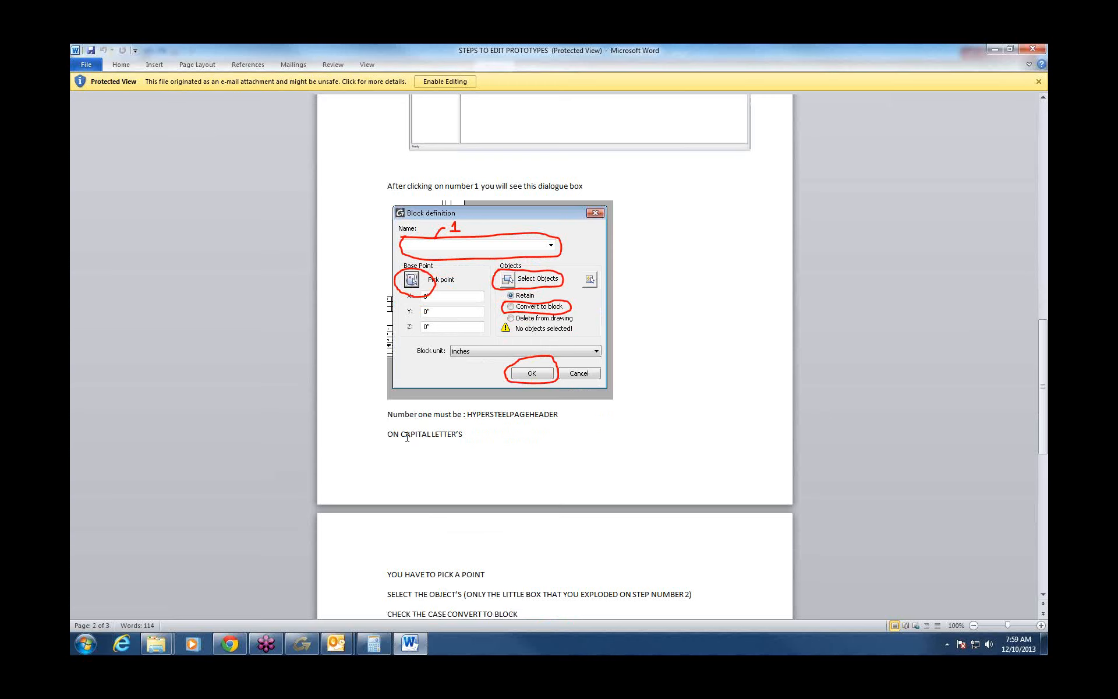
left_click(996, 49)
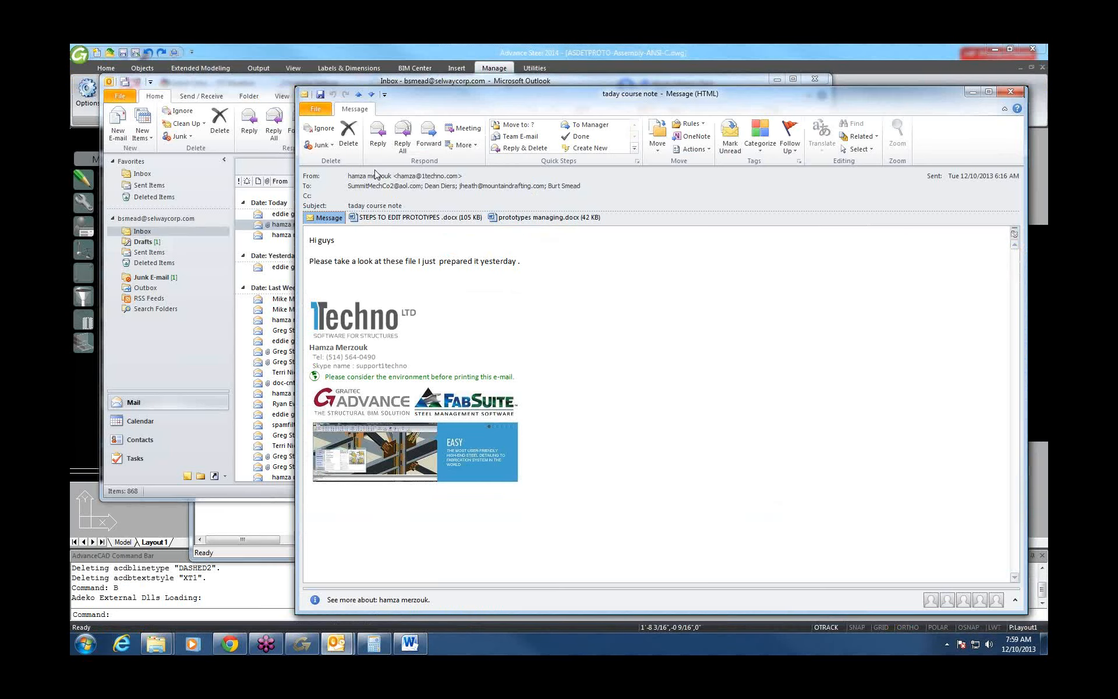
left_click(491, 45)
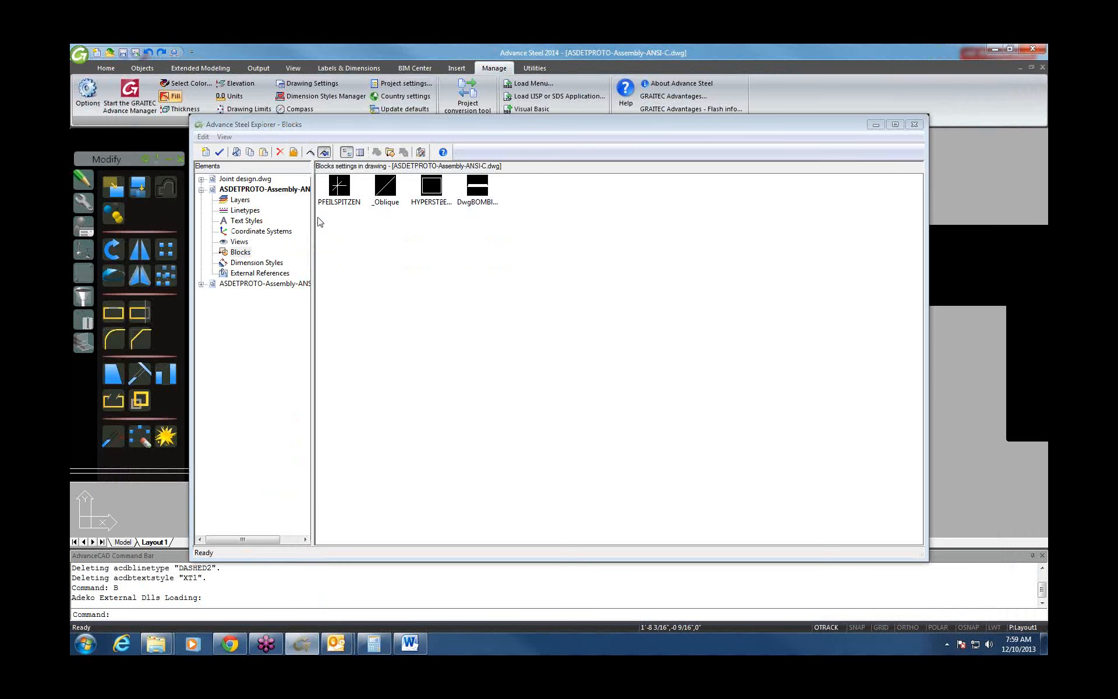
Step: Examine the existing HYPERSTEE... block in the explorer and the drawing it belongs to, and close the explorer
left_click(431, 192)
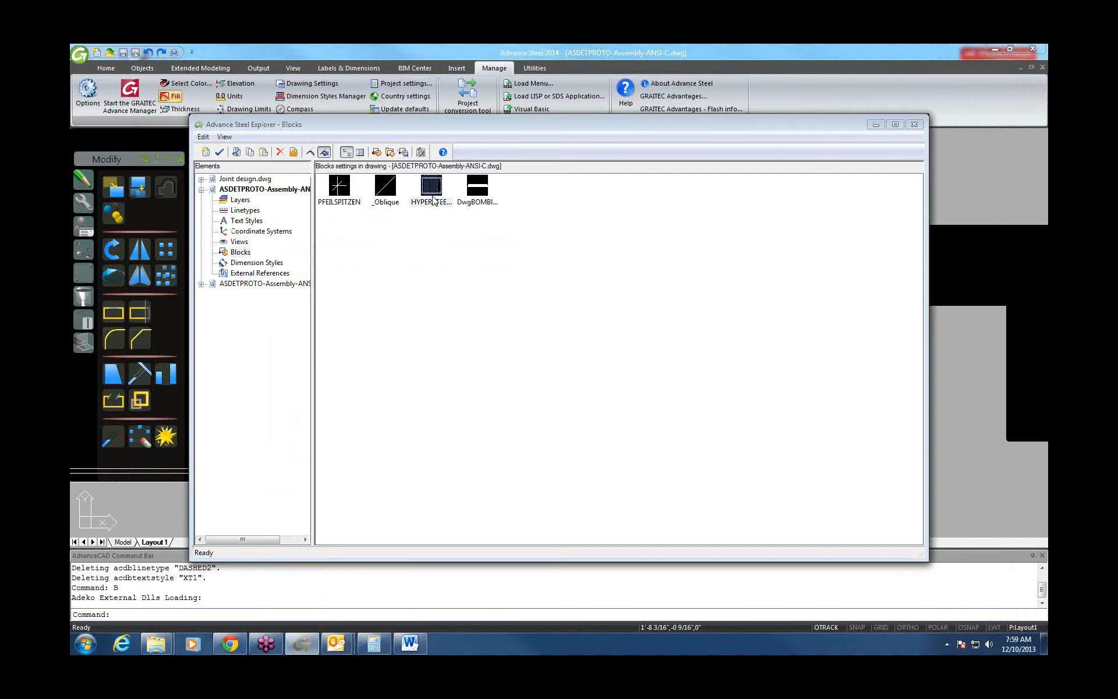
left_click_drag(432, 199, 237, 184)
left_click(237, 184)
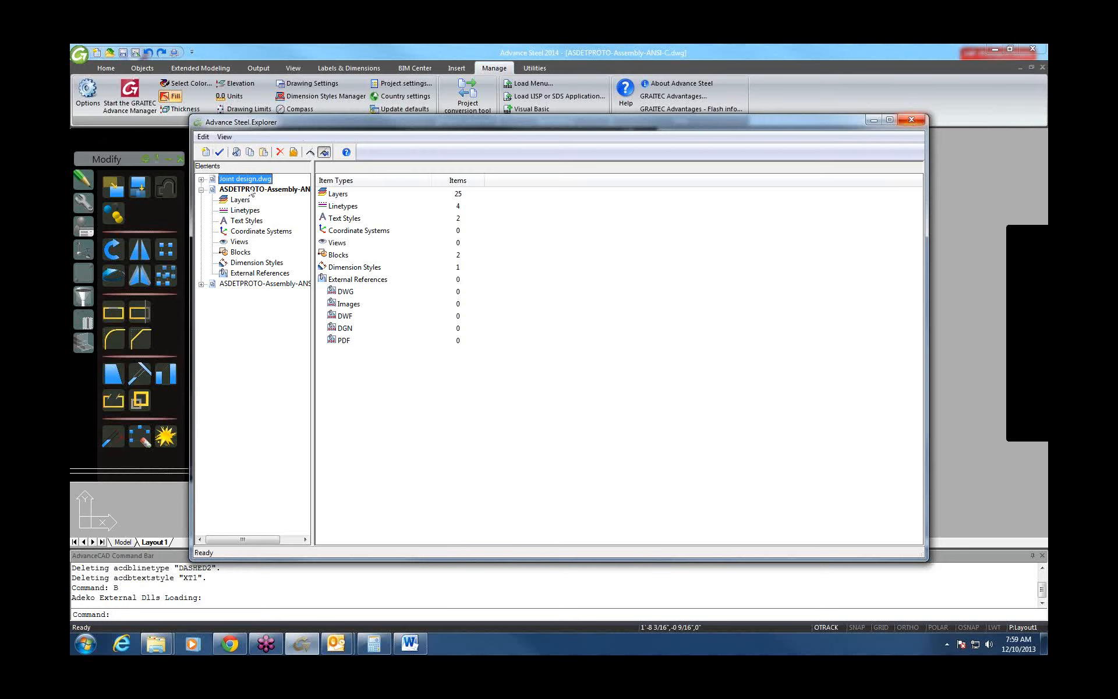
left_click(240, 252)
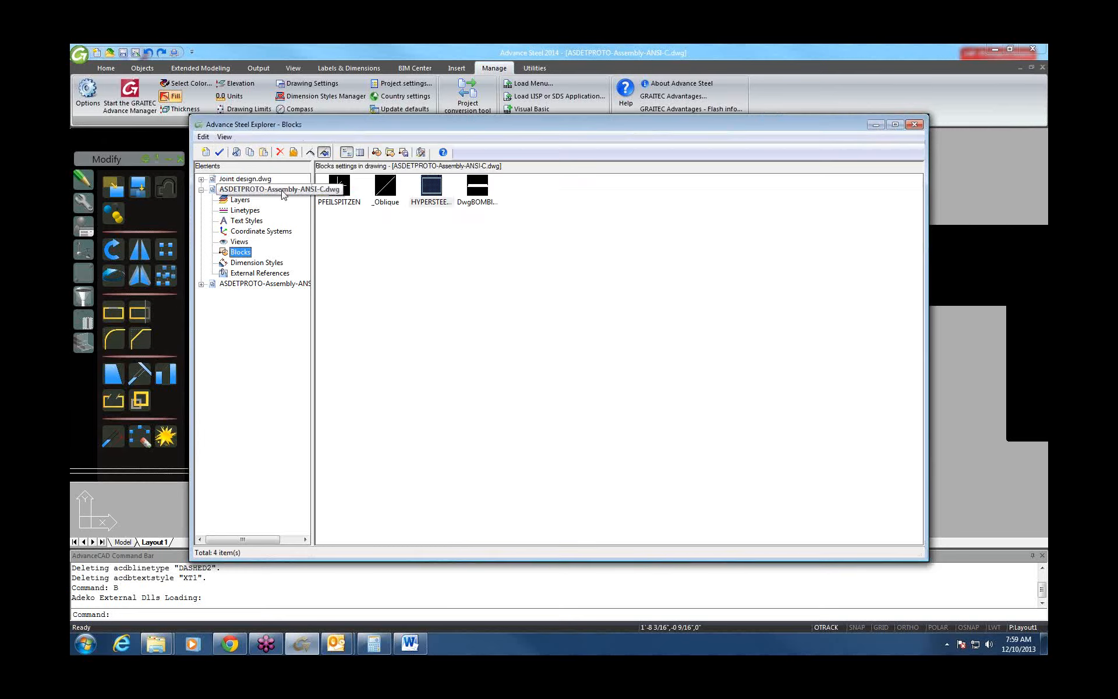
left_click(914, 124)
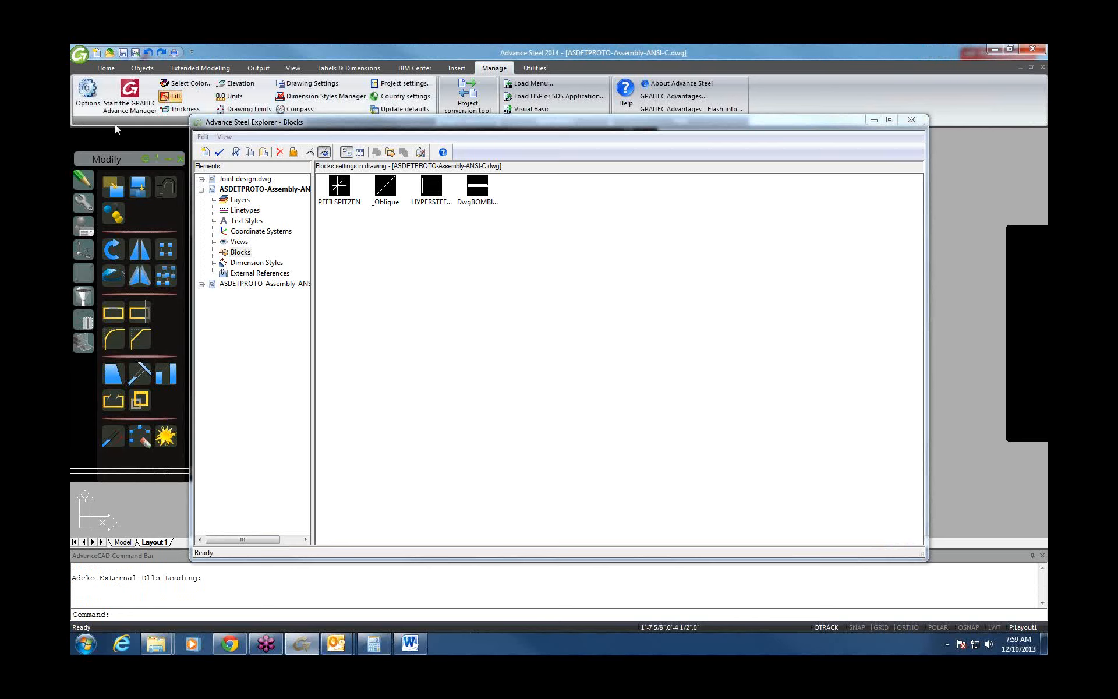
Step: Start a new block definition named HYPERSTEELPAGEHEADER and select all title block objects below the revision table for it
left_click(205, 152)
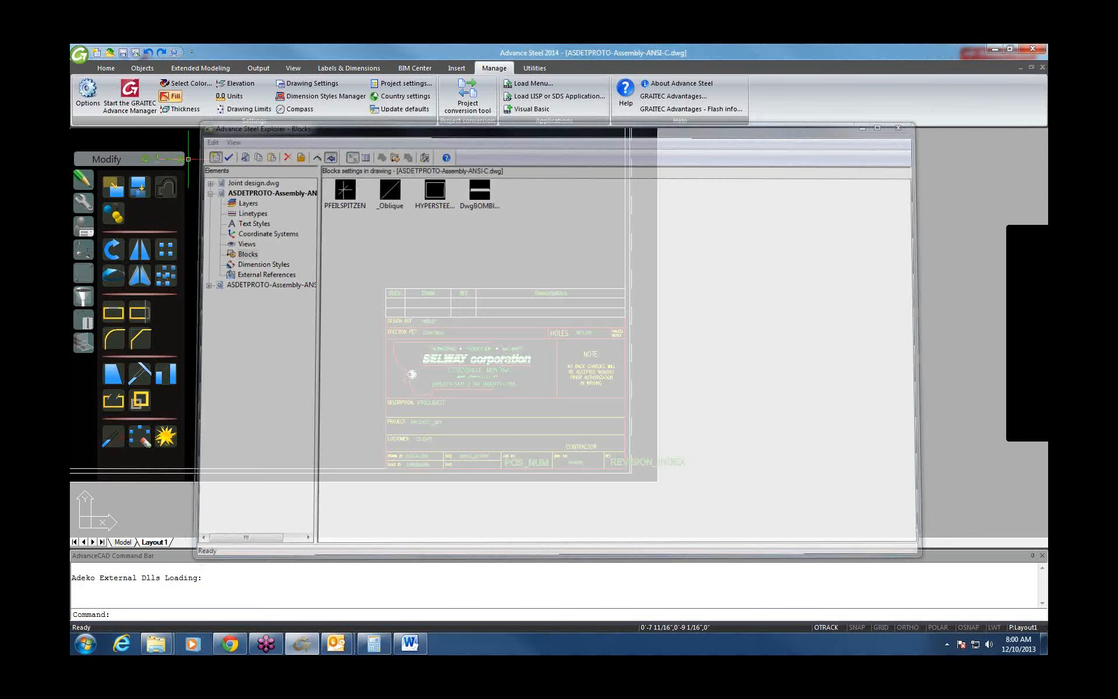
type("HYPERST")
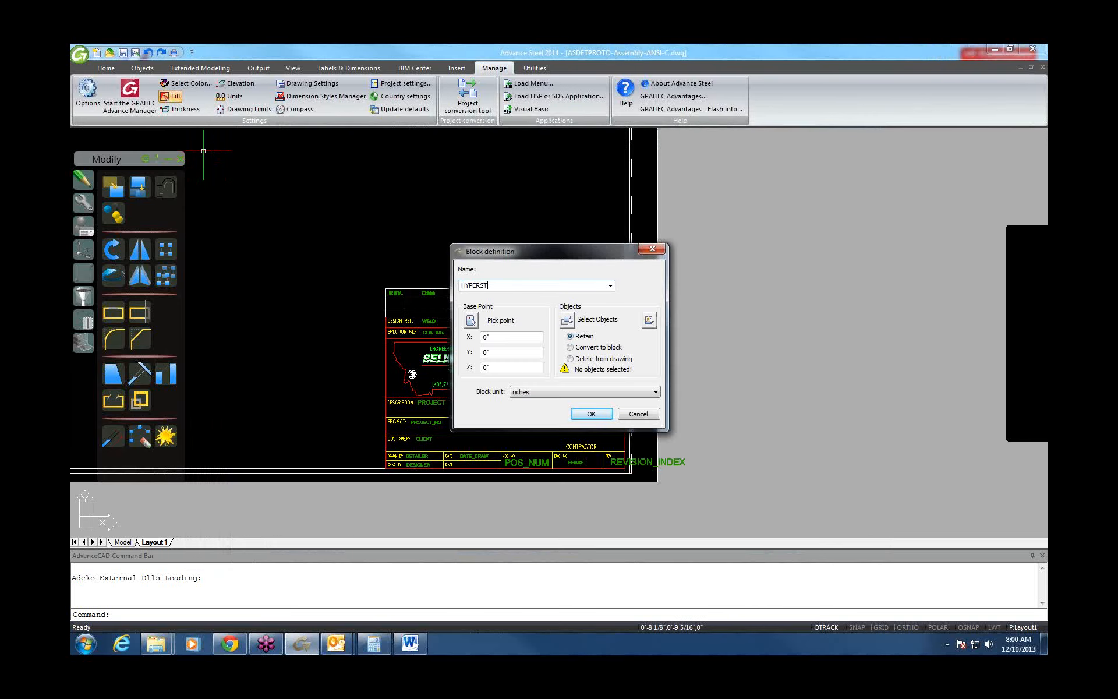
type("EELPAGEHEADER")
left_click(567, 320)
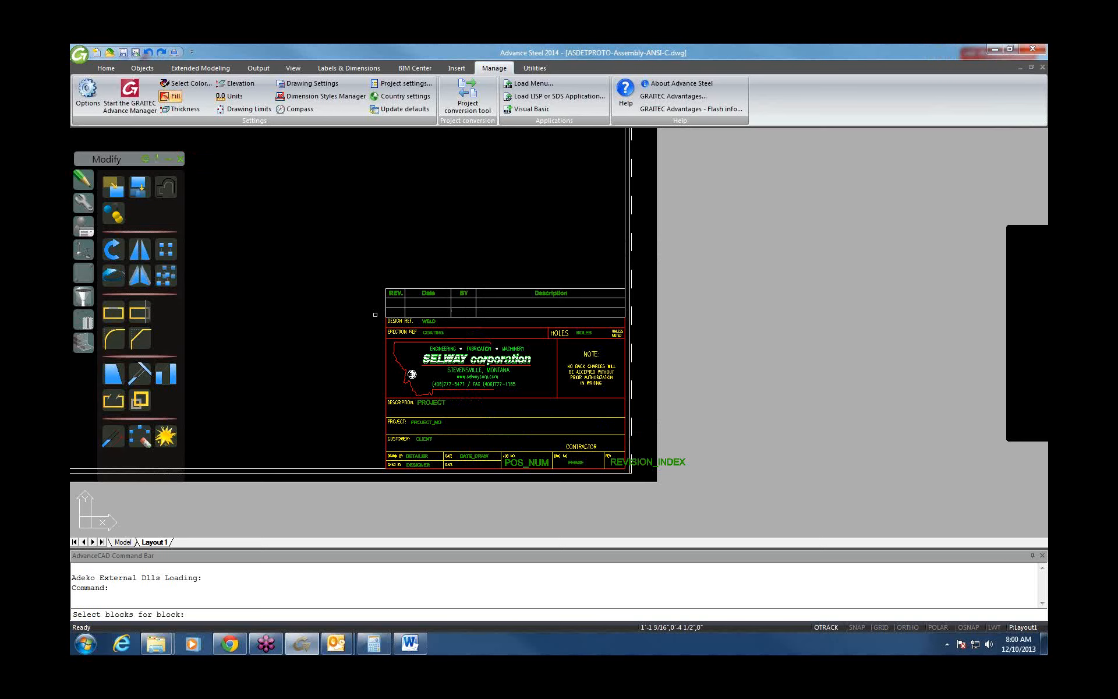
left_click(377, 309)
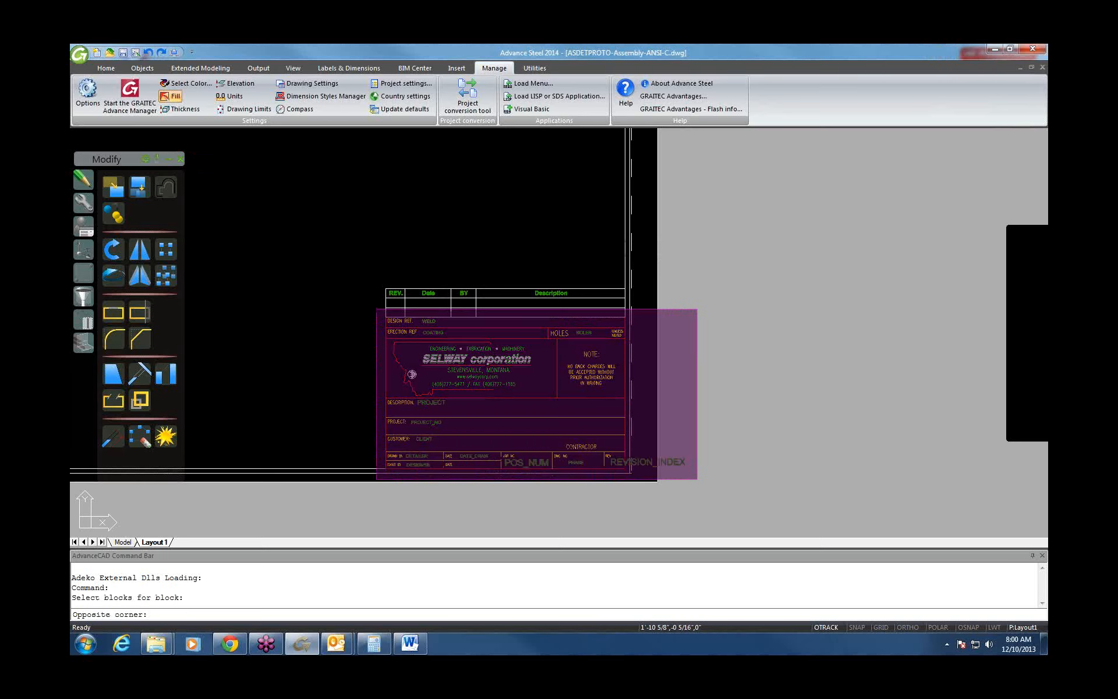
left_click(697, 479)
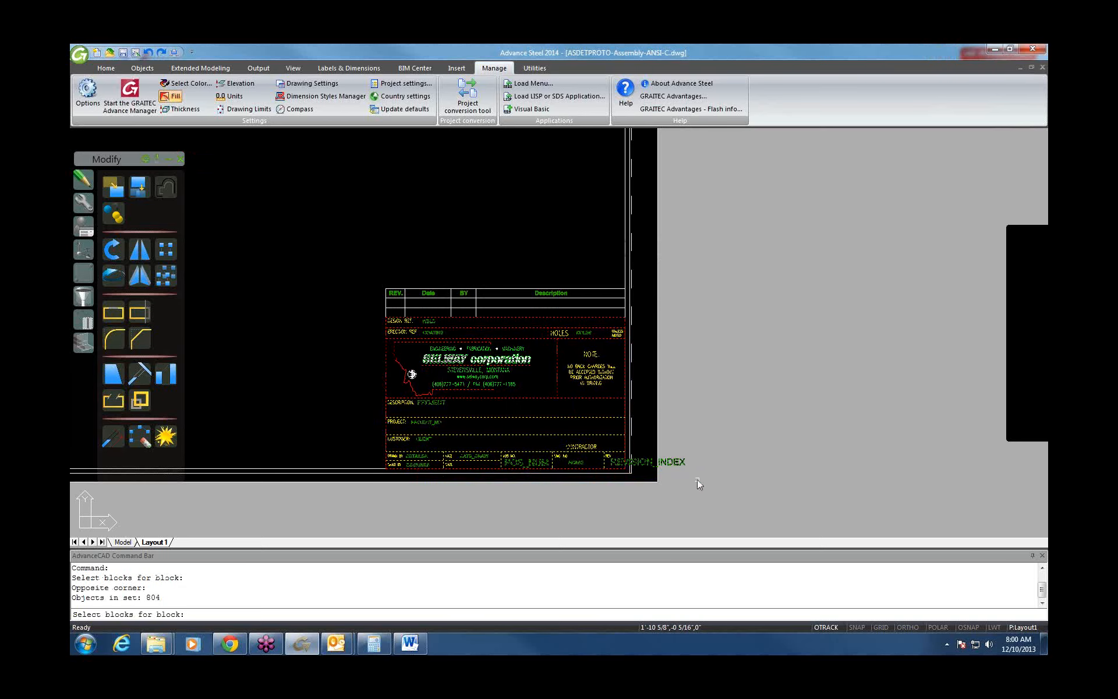
key("Return")
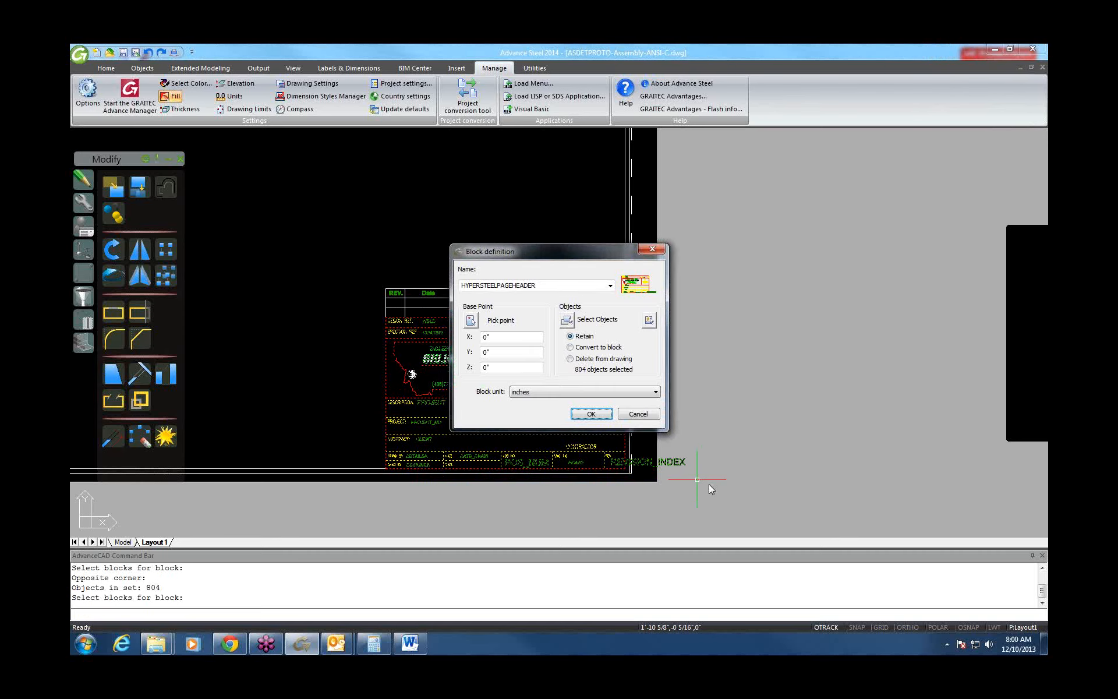
Step: Set the block's base point to the title block's upper-left corner with object snap on, convert the objects to a block, and close the explorer
left_click(470, 321)
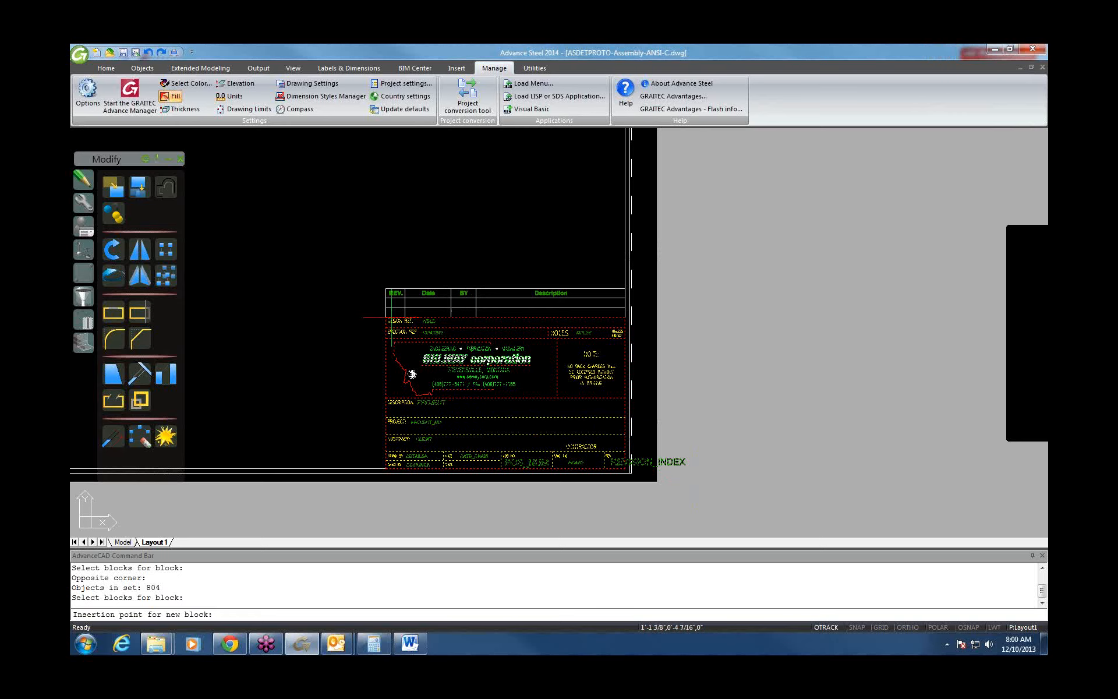
key("F3")
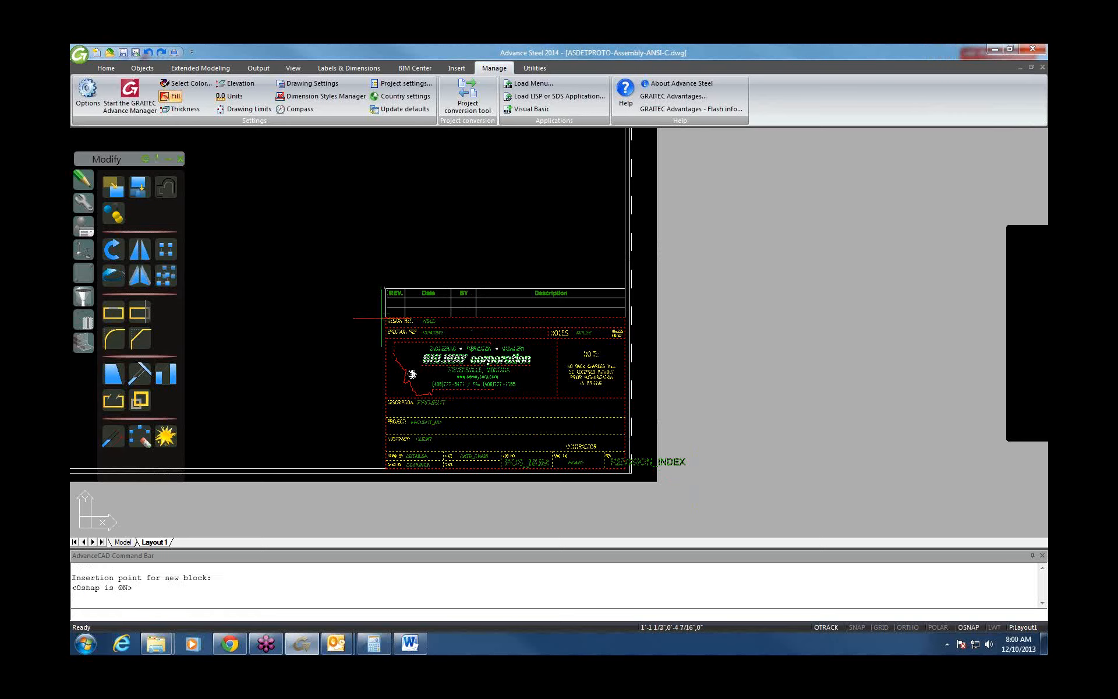
left_click(385, 316)
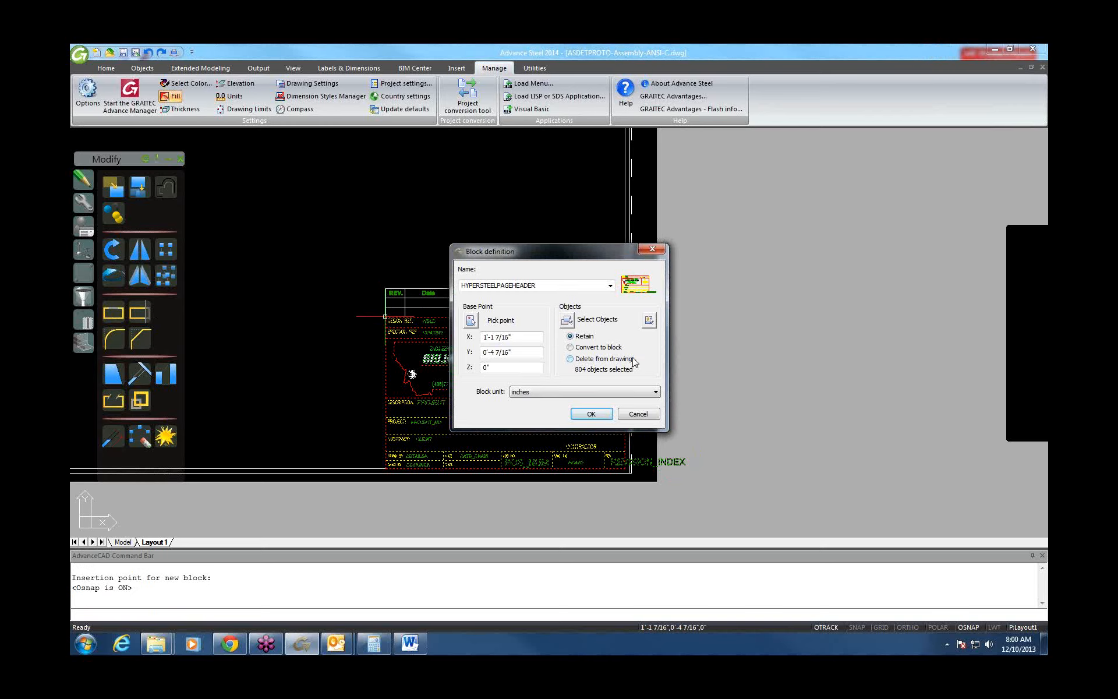
left_click(571, 349)
left_click(591, 414)
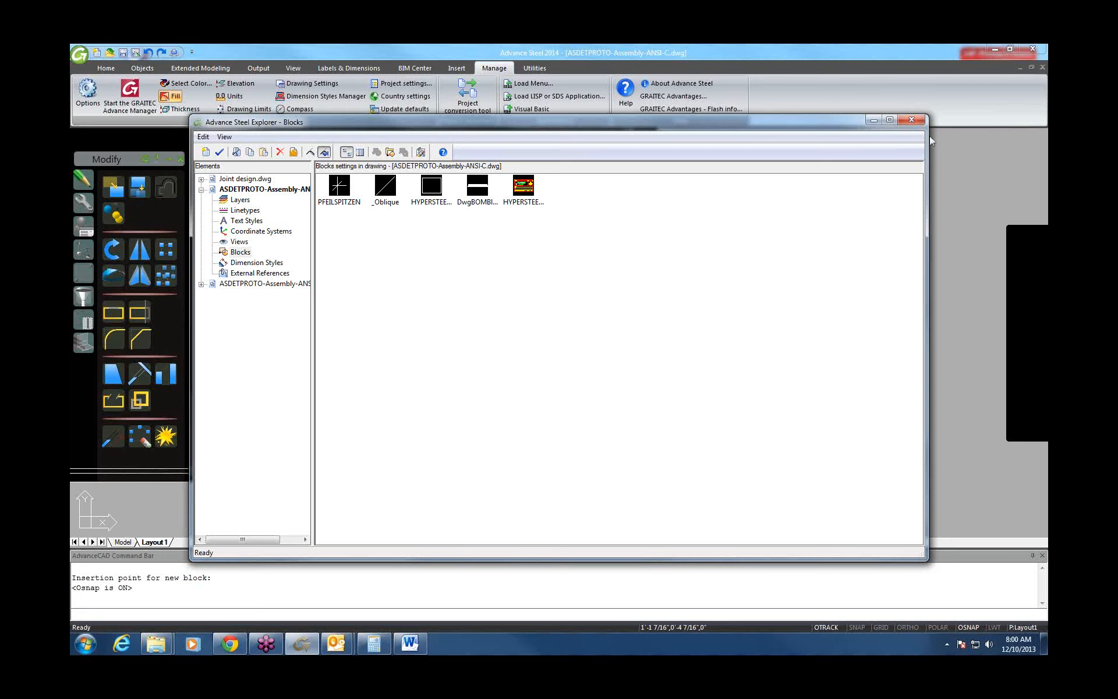
left_click(912, 123)
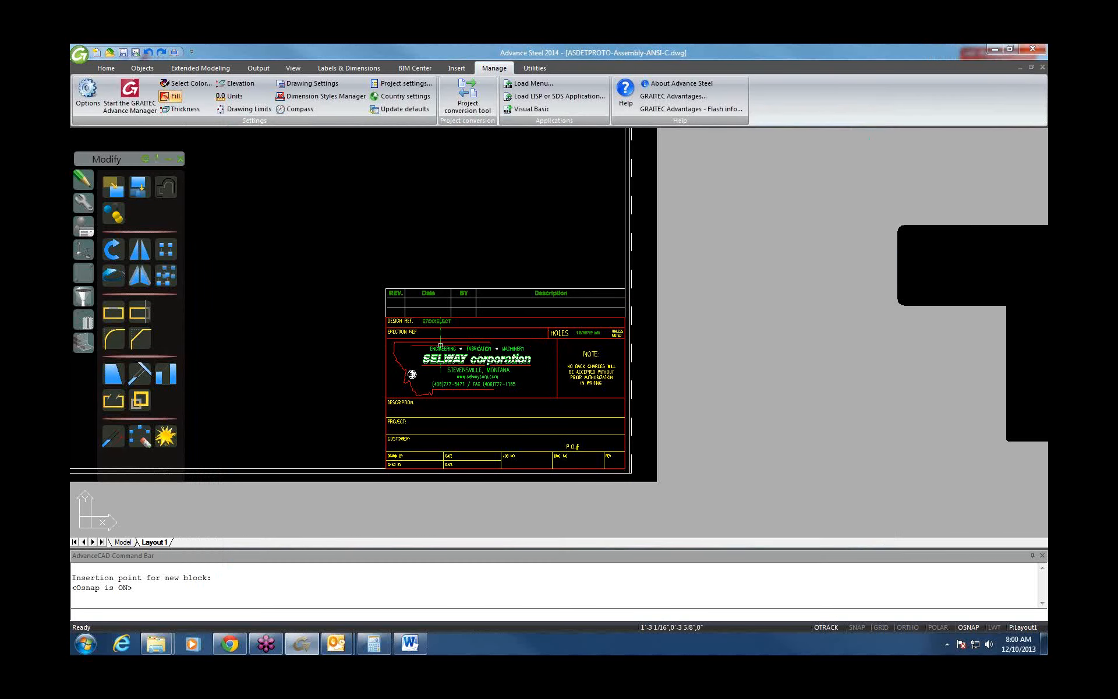
Step: Inspect the reblocked title block, save the ASDETPROTO-Assembly-ANSI-C.dwg prototype and close it to return to the Joint design model
scroll(464, 332, "up", 2)
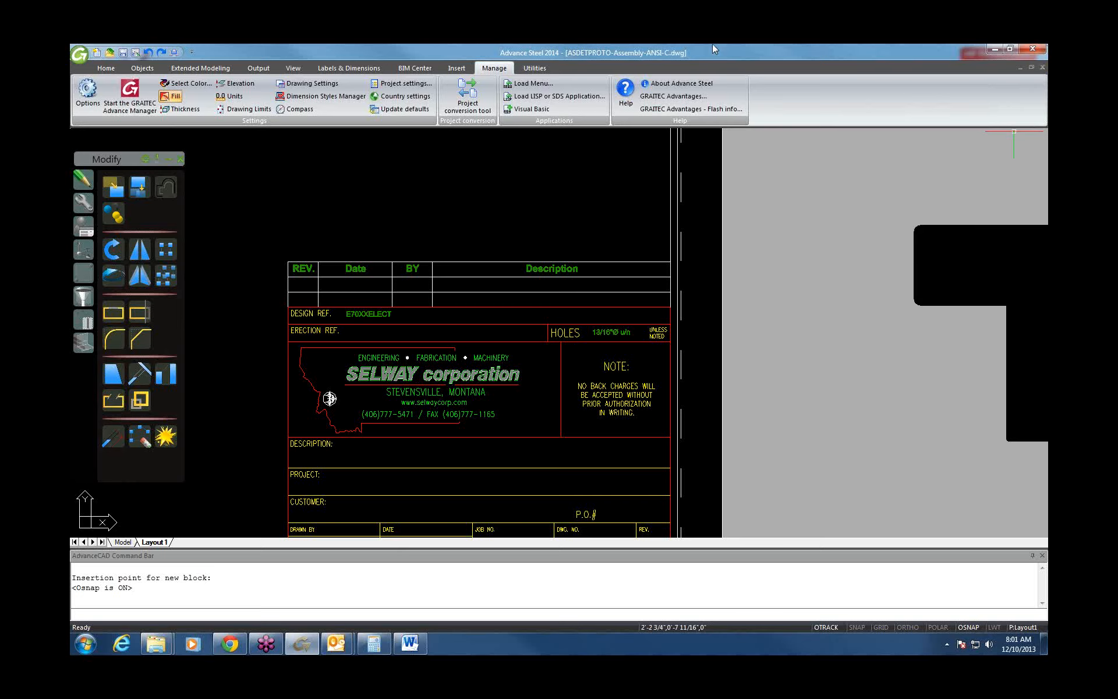
left_click(123, 52)
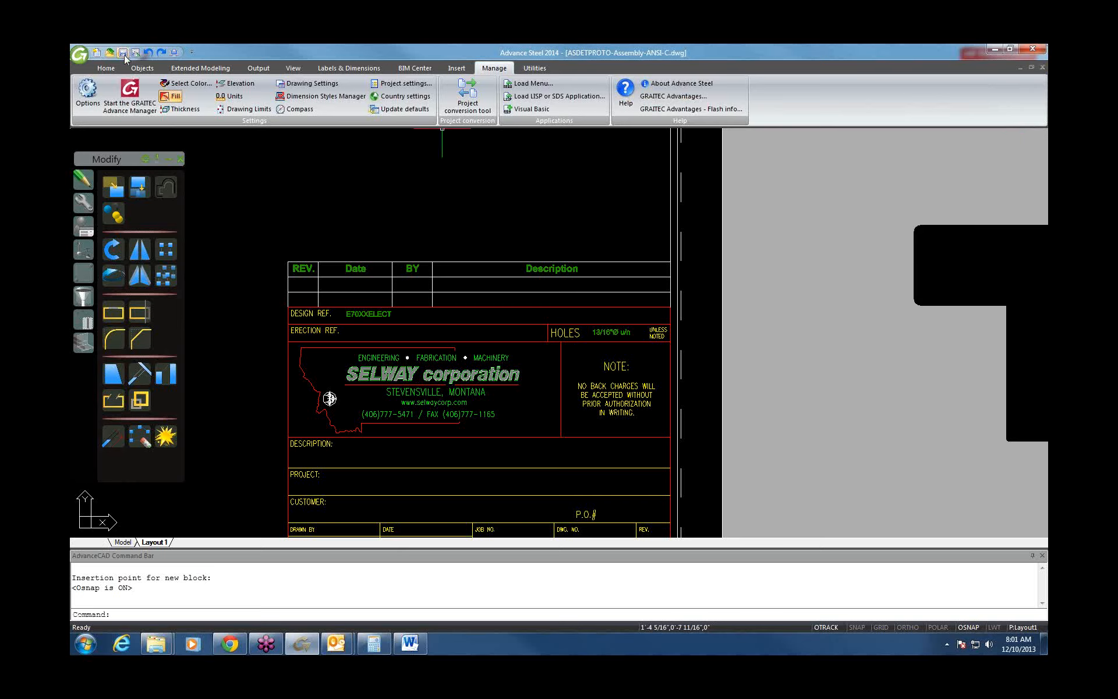
left_click(1043, 67)
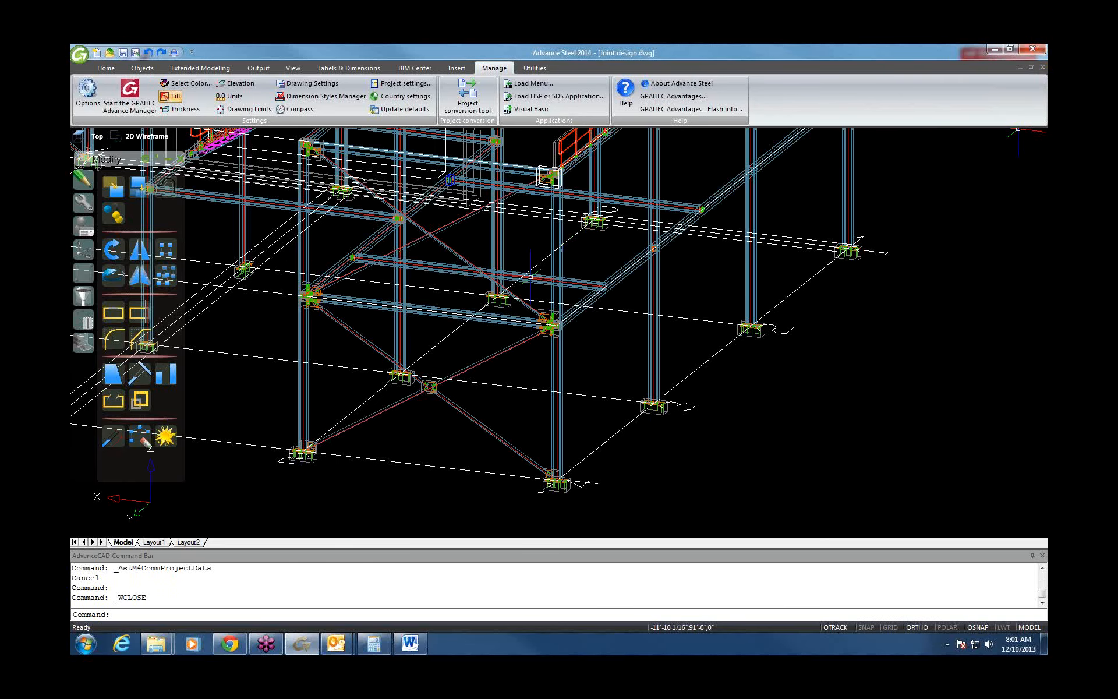
Step: Cancel all existing detail documents from the model, including [MP] Pos Ca067 Sheet 005 and [SP] 001 to 004
left_click(258, 68)
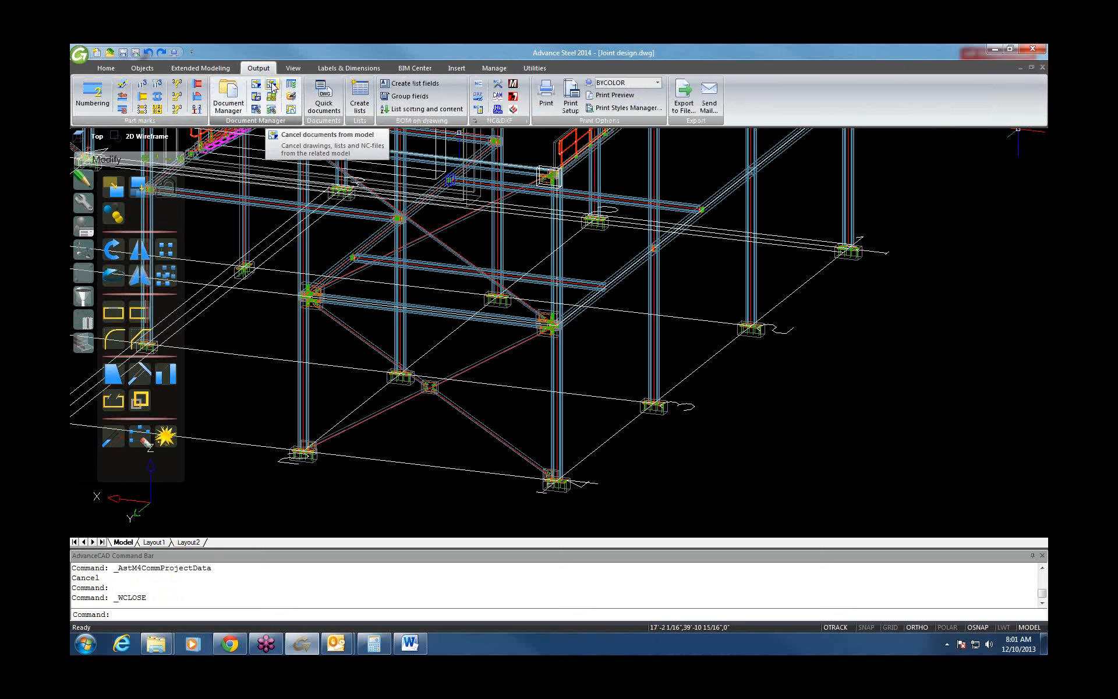
left_click(272, 85)
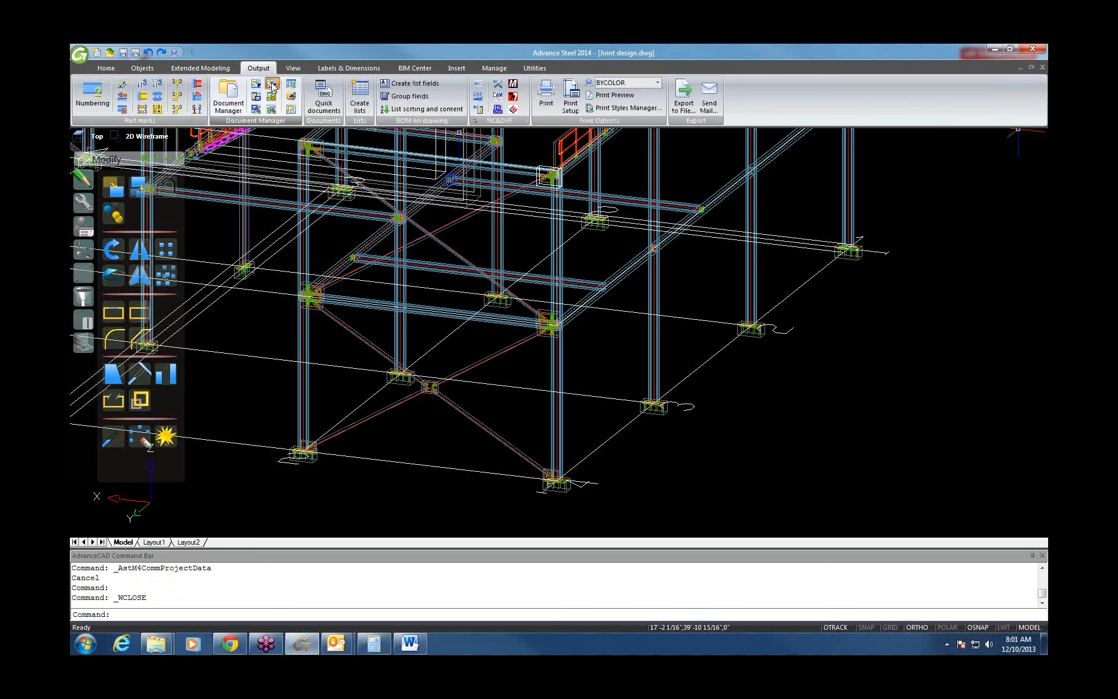
left_click(272, 85)
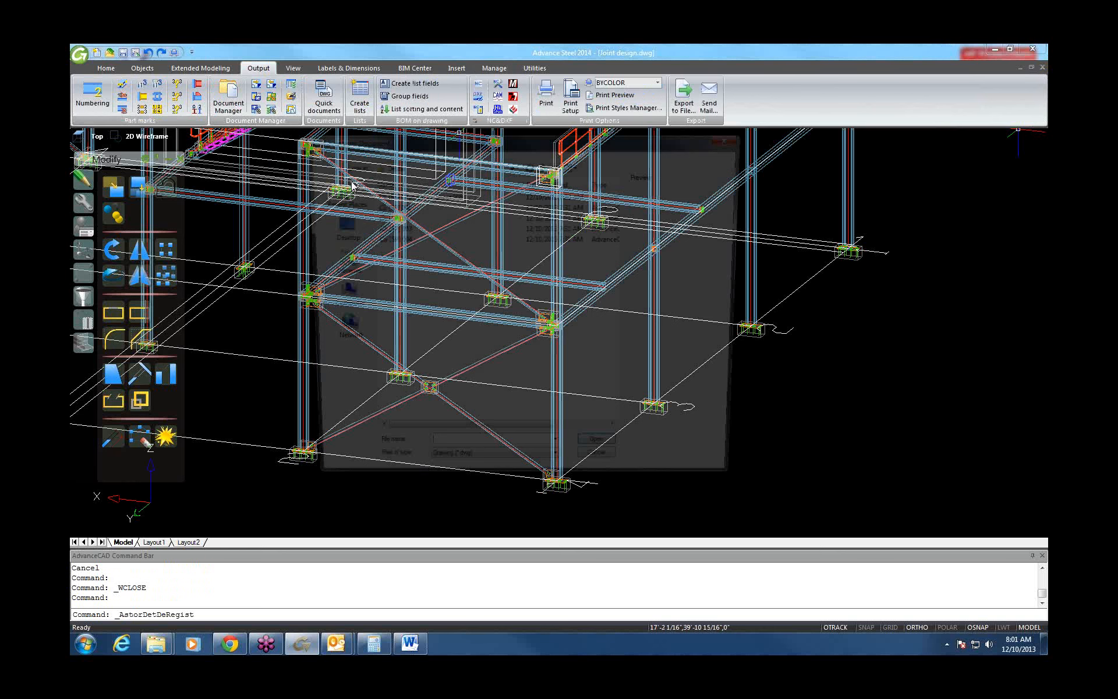
left_click_drag(434, 261, 369, 181)
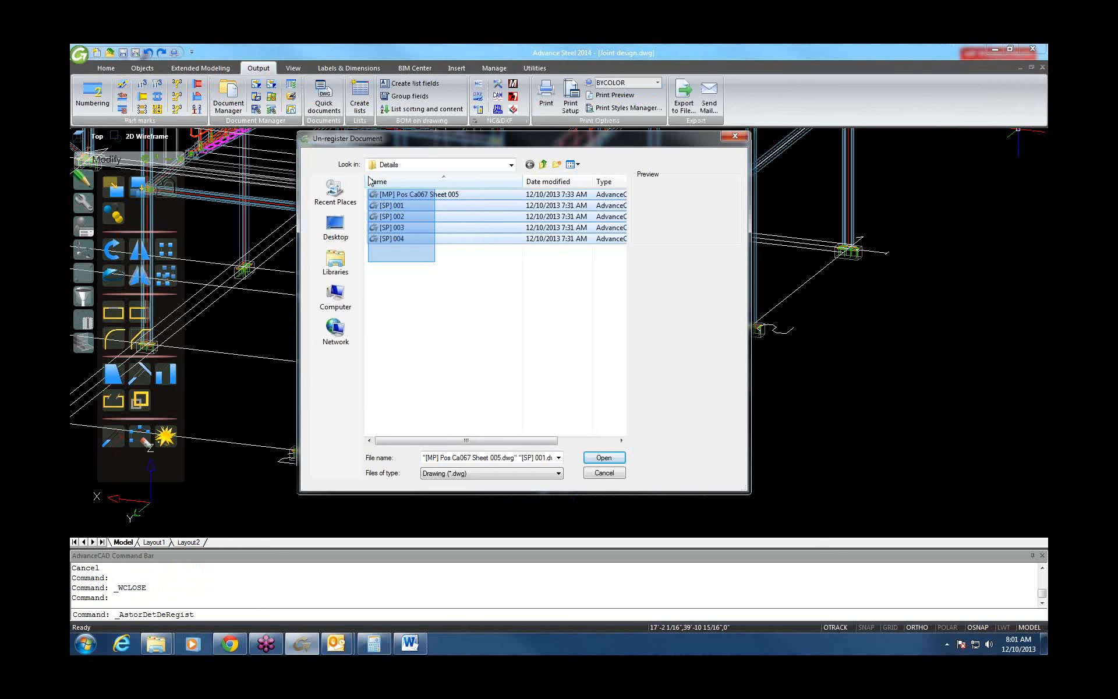
key("Return")
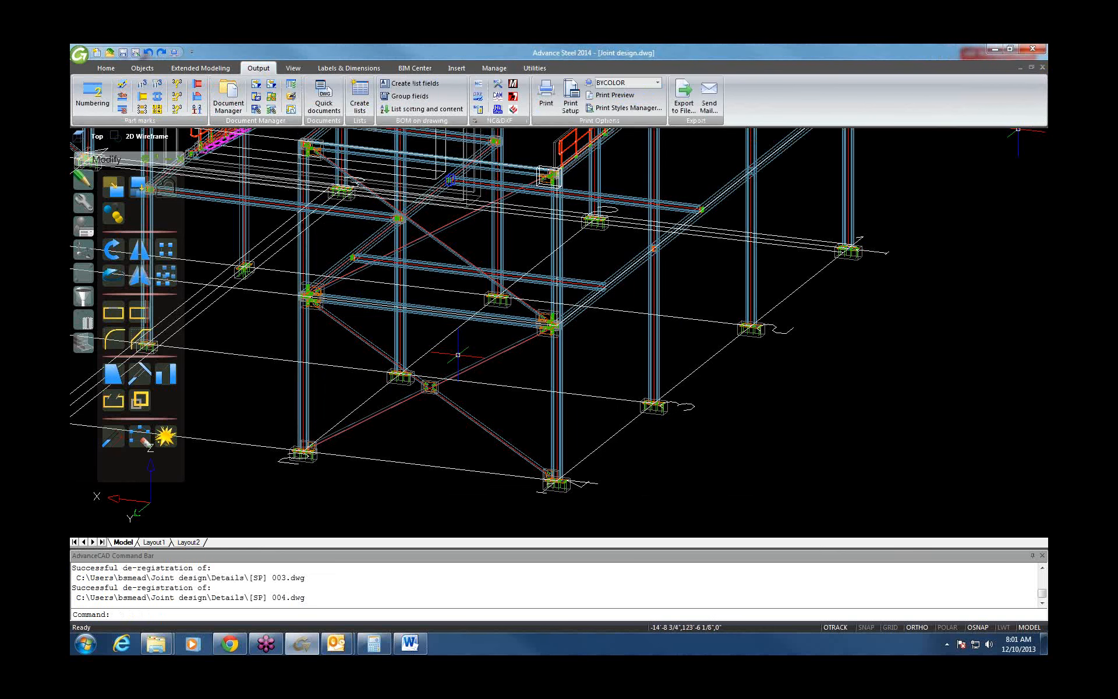
Step: Generate a main part drawing of the selected column with the Selected Mp Each ANSI-C process, keeping the drawing number at 1
left_click(330, 102)
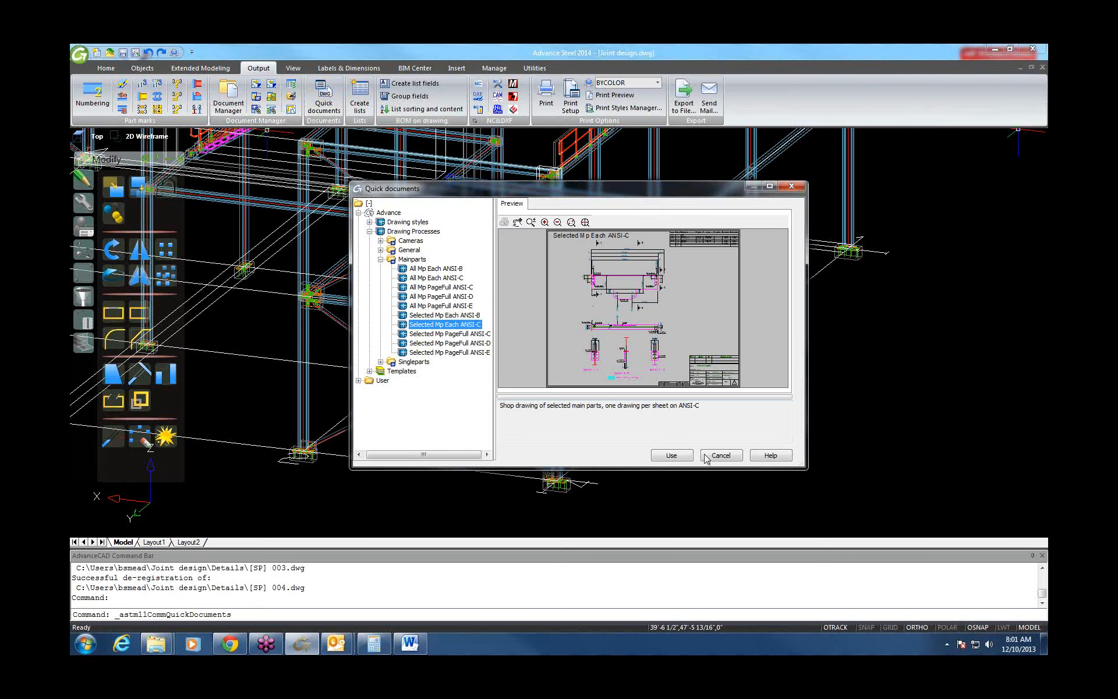
left_click(722, 457)
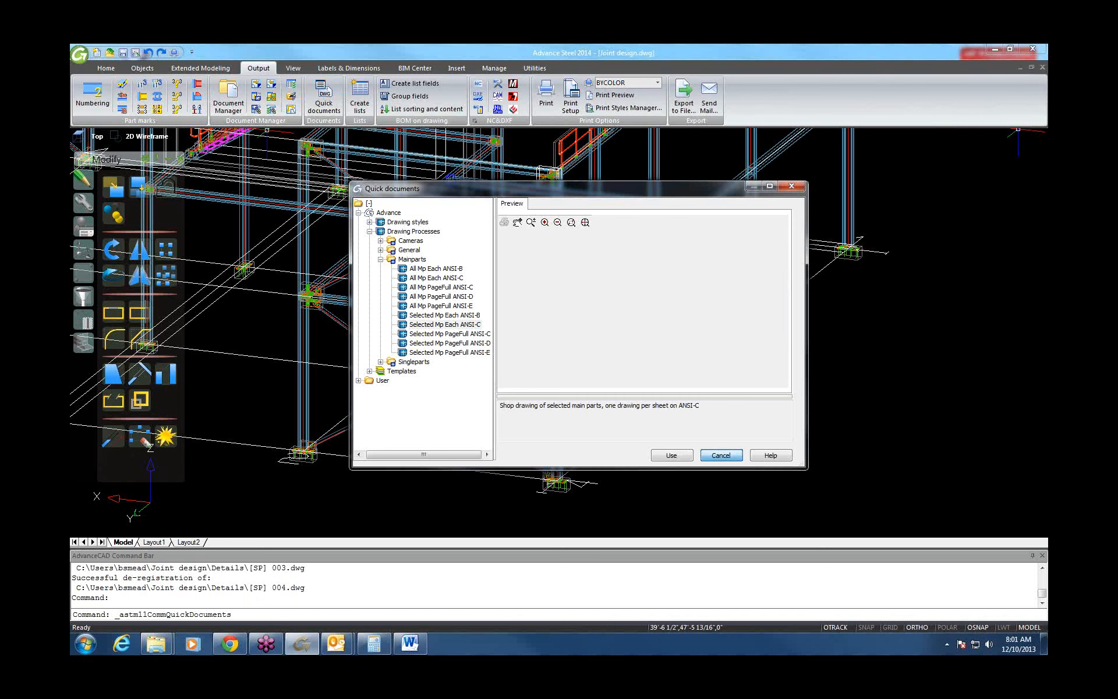
left_click(319, 106)
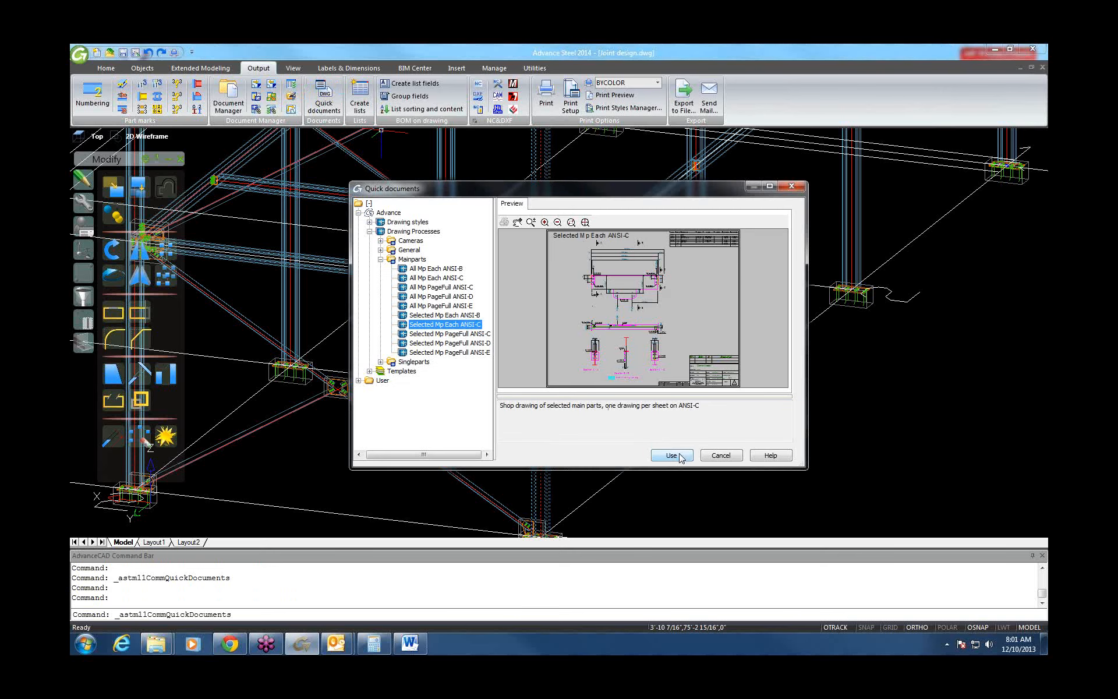
left_click(671, 455)
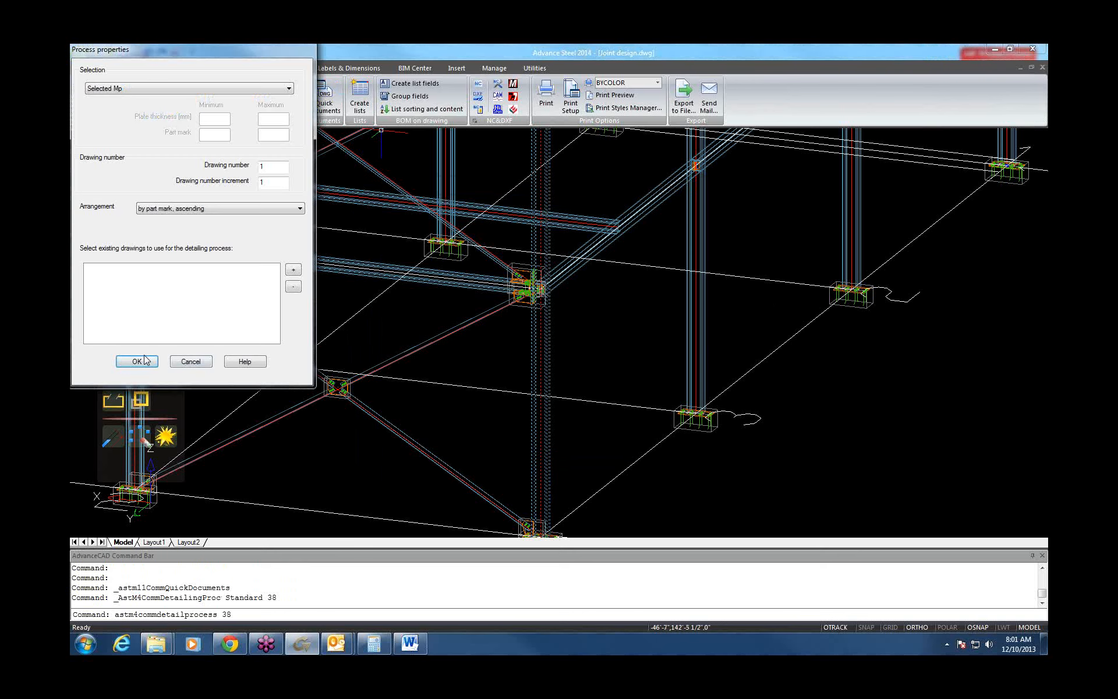
left_click(137, 361)
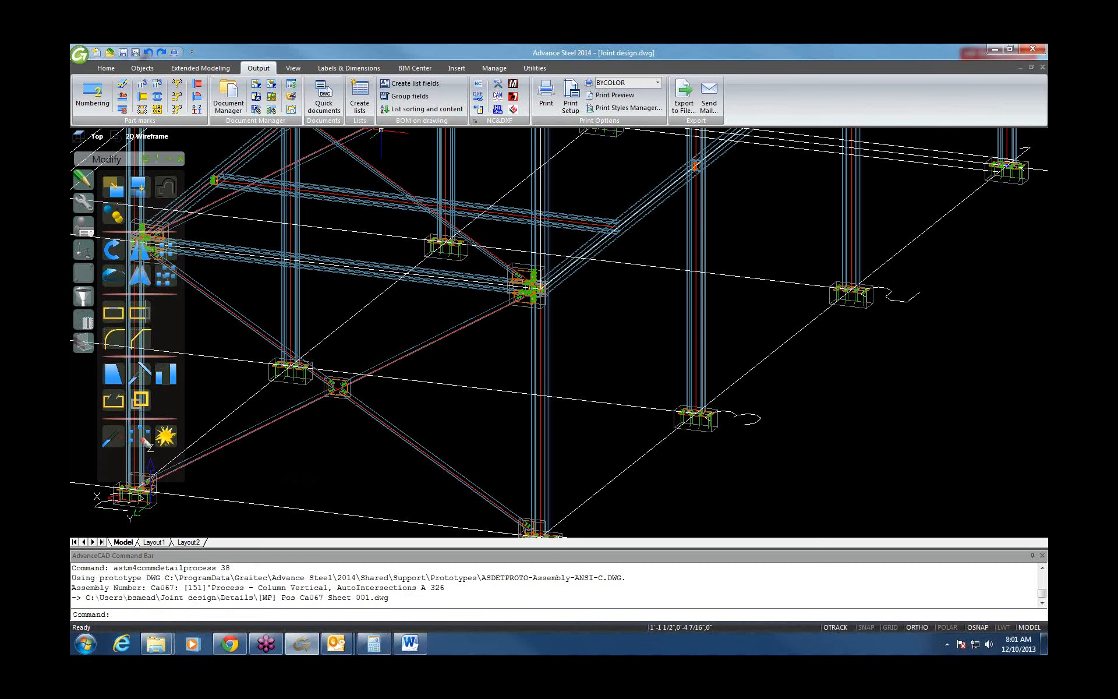
Step: Show the column's assembly detail, inspect its layout and title block, and close the drawing without saving
left_click(162, 648)
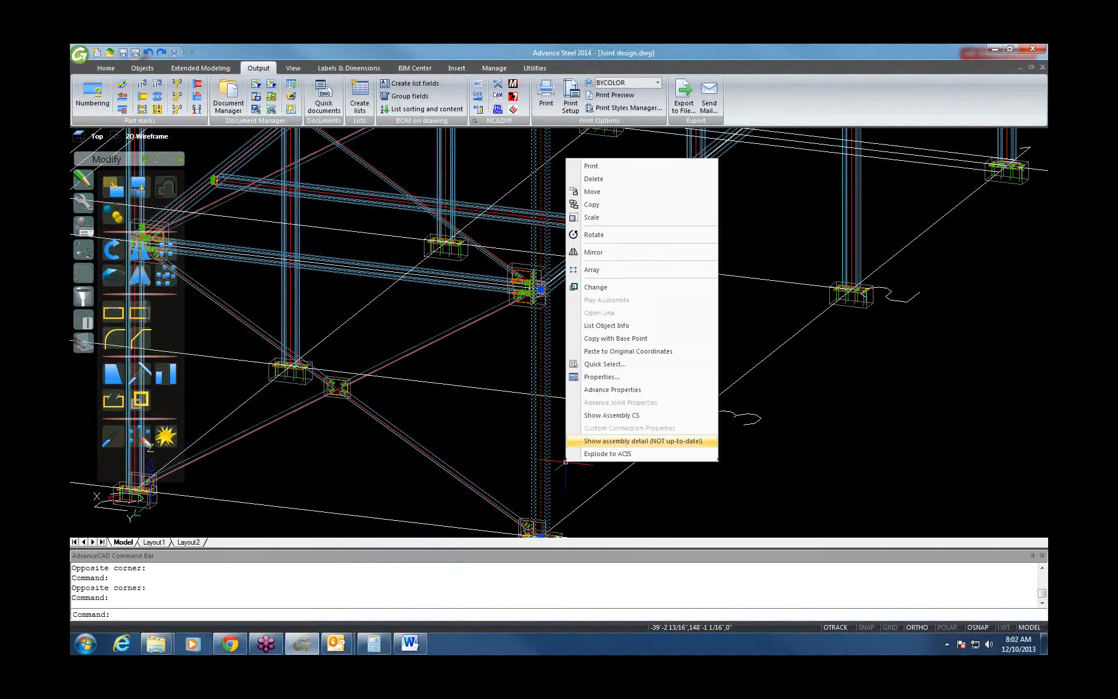
left_click(617, 441)
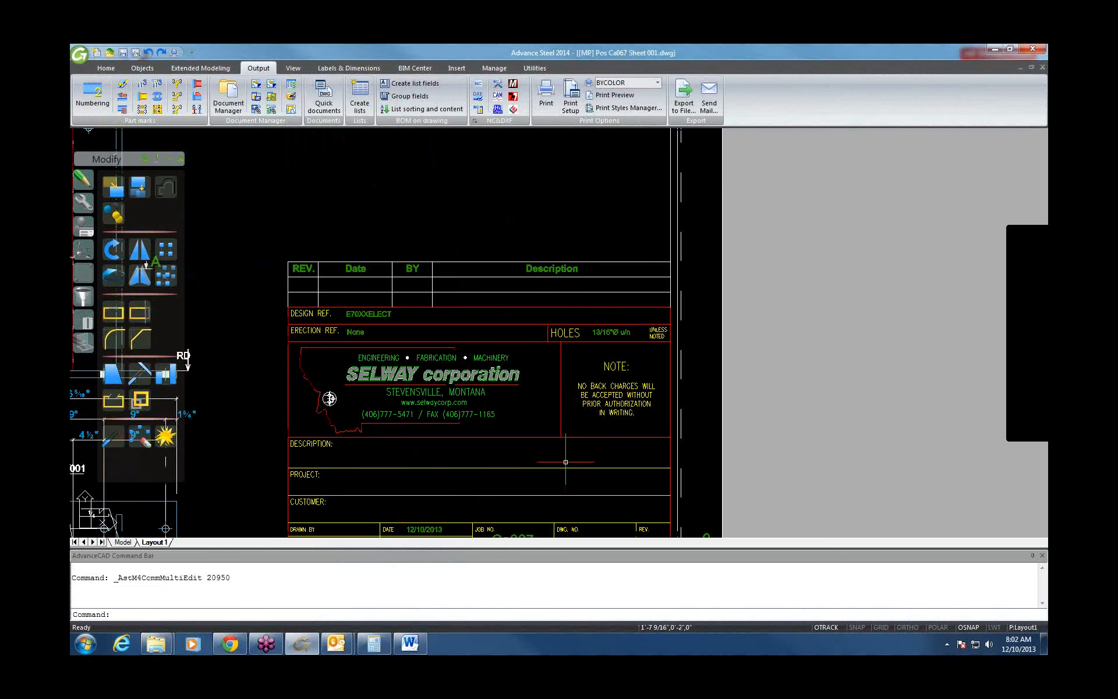
scroll(453, 375, "down", 6)
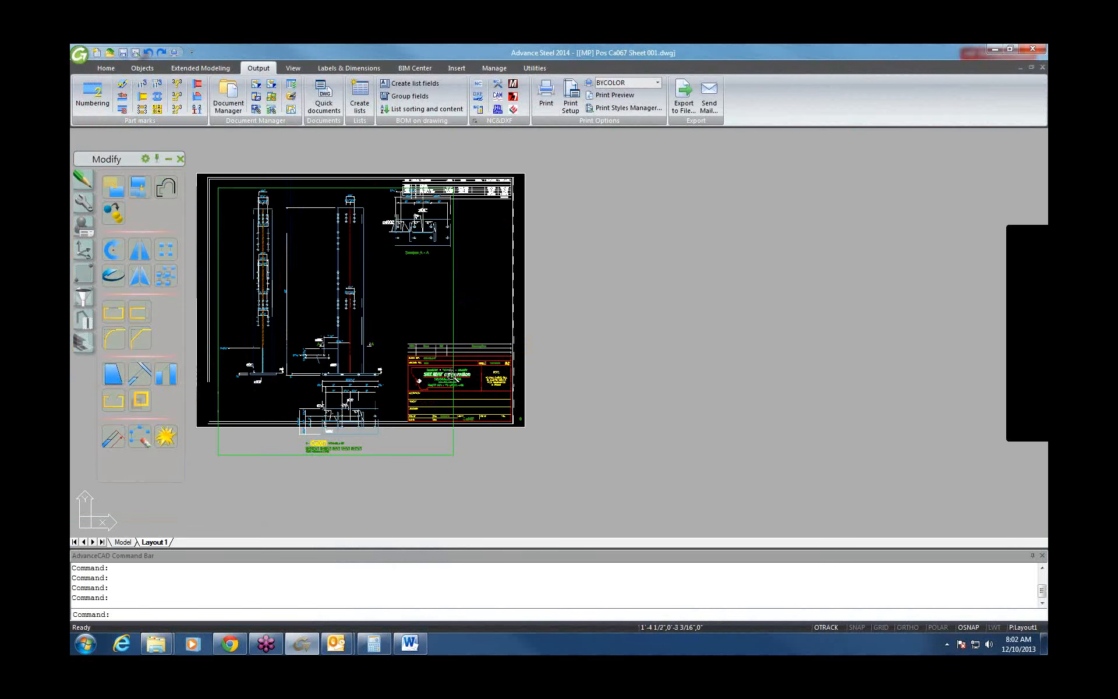
middle_click_drag(338, 319, 480, 350)
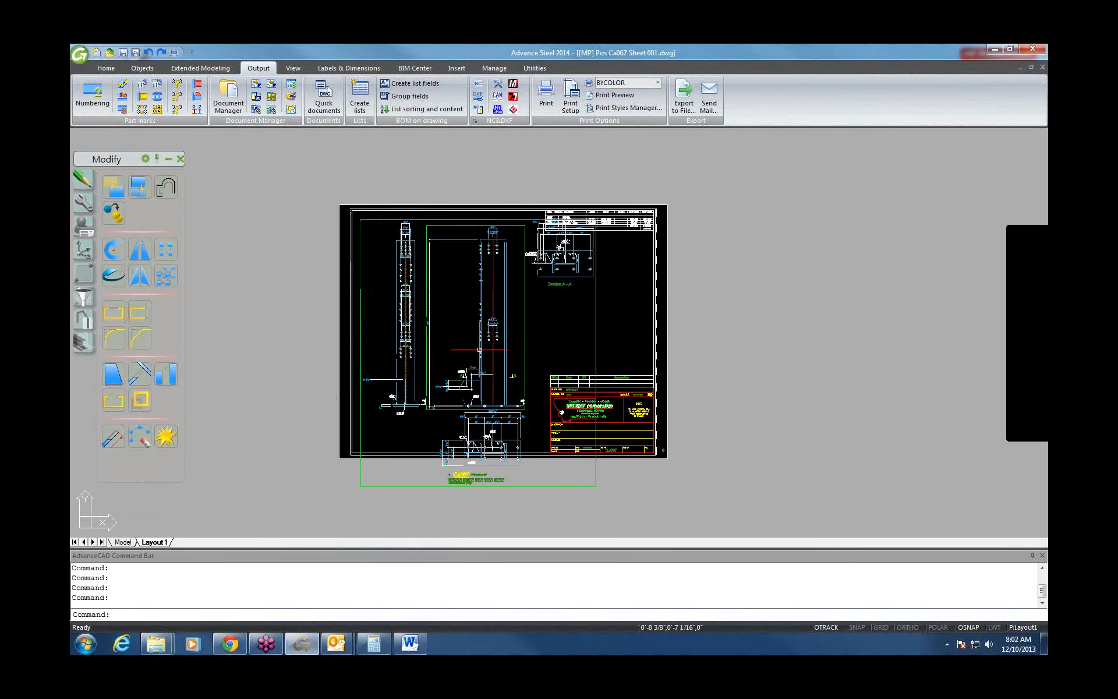
scroll(548, 395, "up", 3)
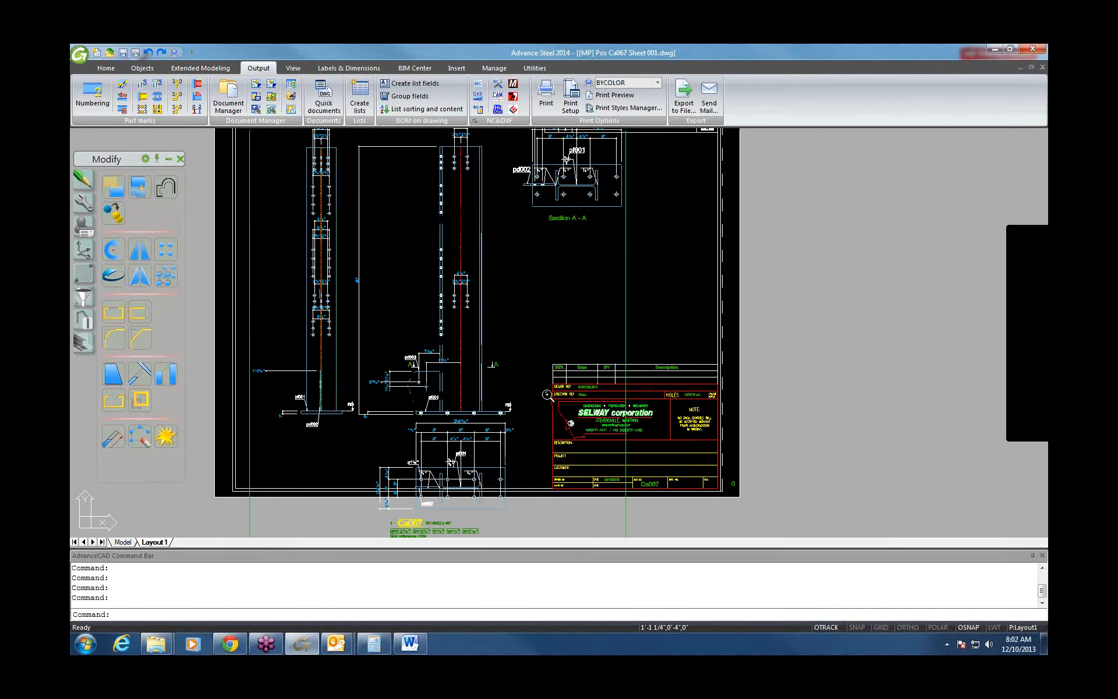
scroll(548, 395, "up", 2)
middle_click_drag(508, 382, 402, 354)
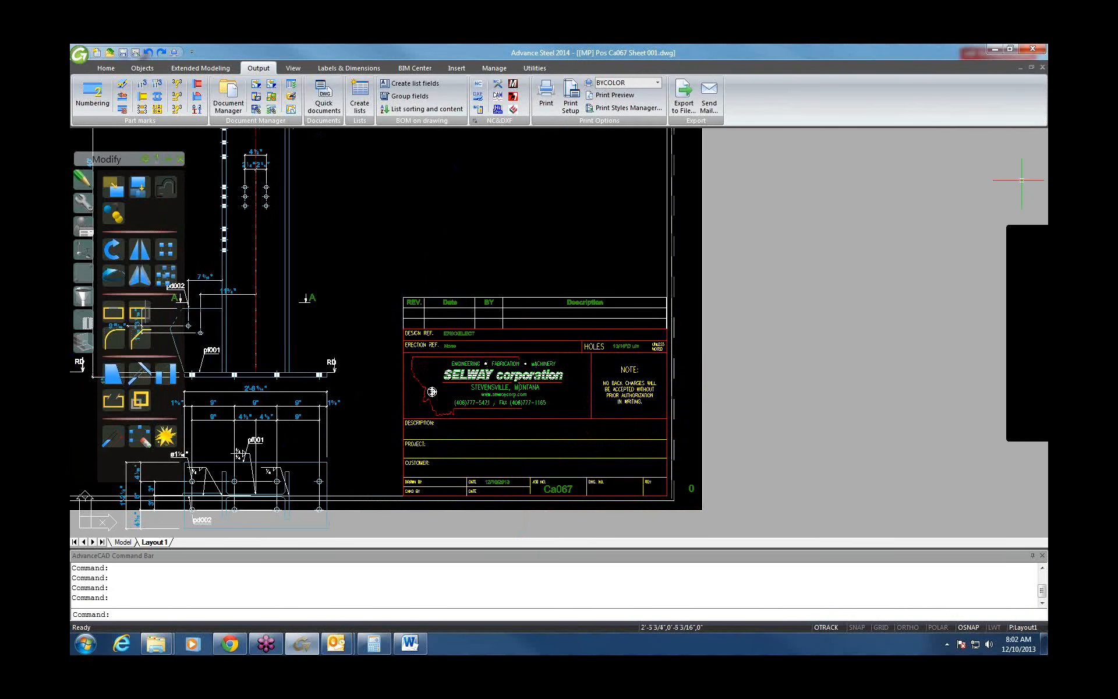
left_click(1042, 67)
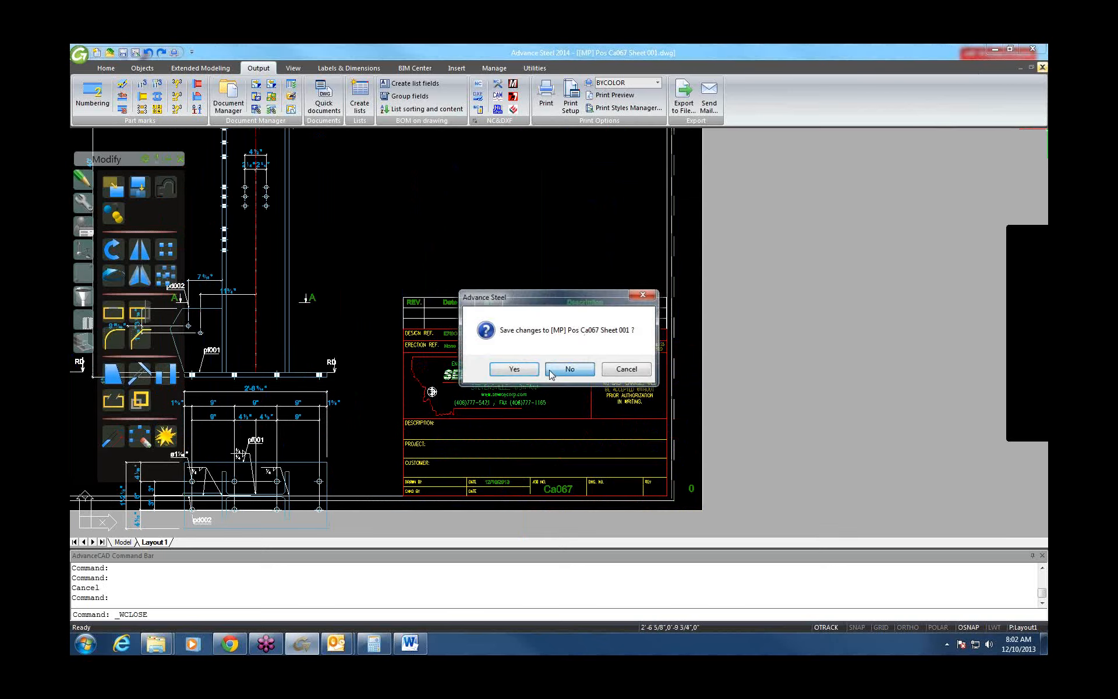
left_click(551, 371)
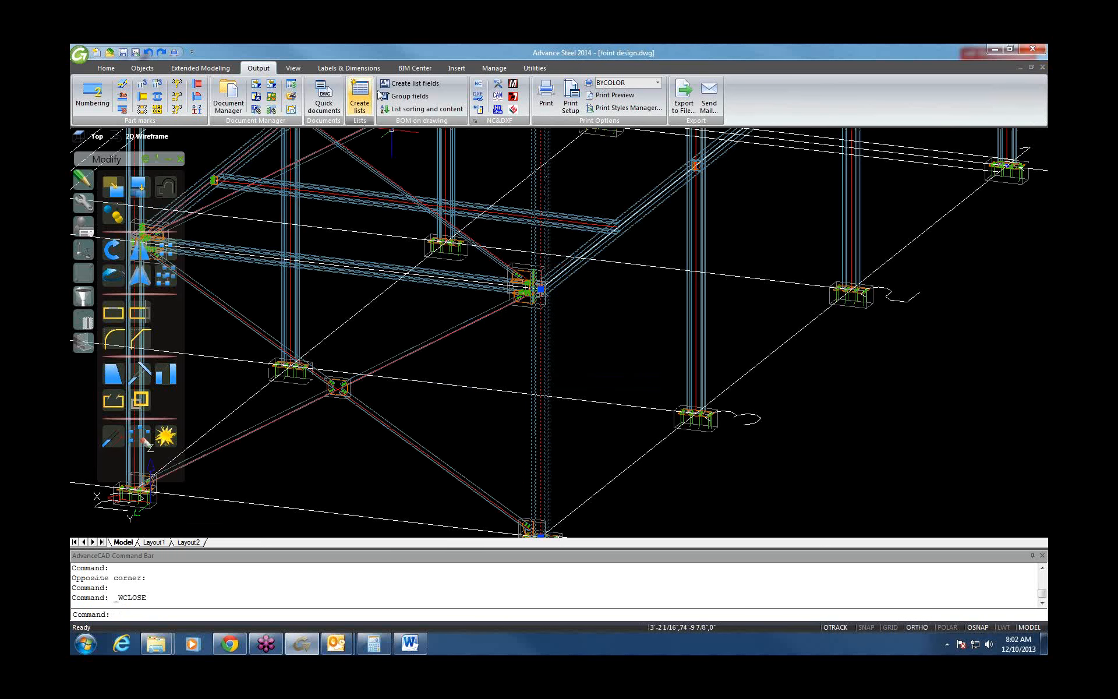
Step: Set the project name to TRAINING and the project number to 1 in the model's project data
left_click(508, 70)
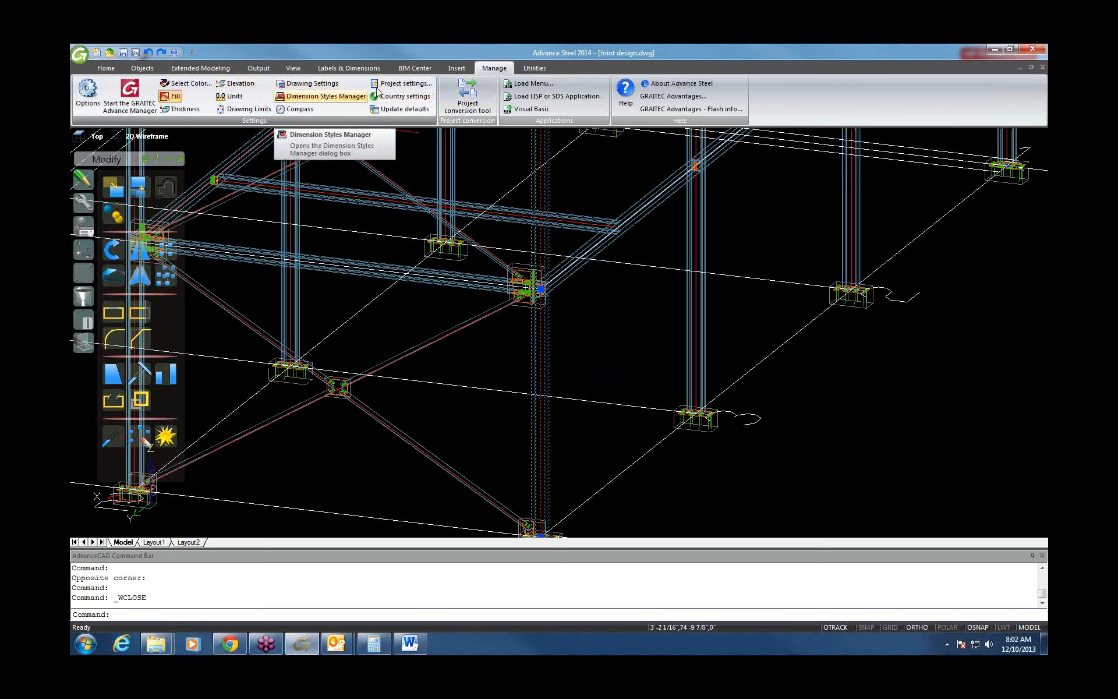
left_click(400, 85)
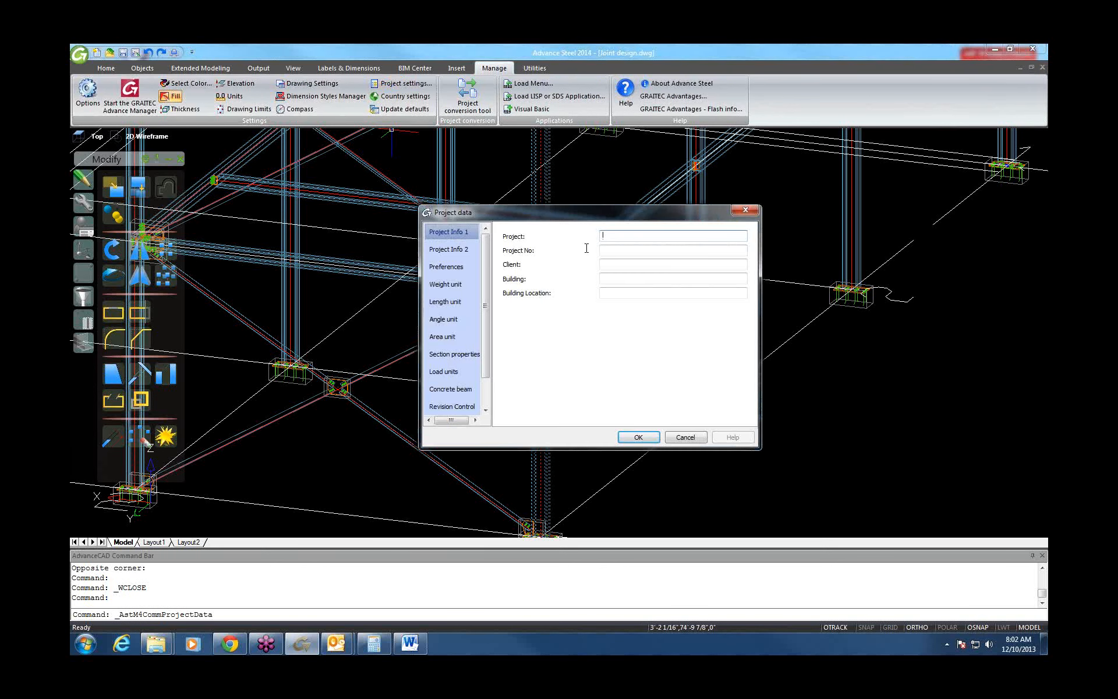
type("tRAIN")
key("BackSpace")
key("BackSpace")
key("BackSpace")
type("TRAINING")
left_click(654, 251)
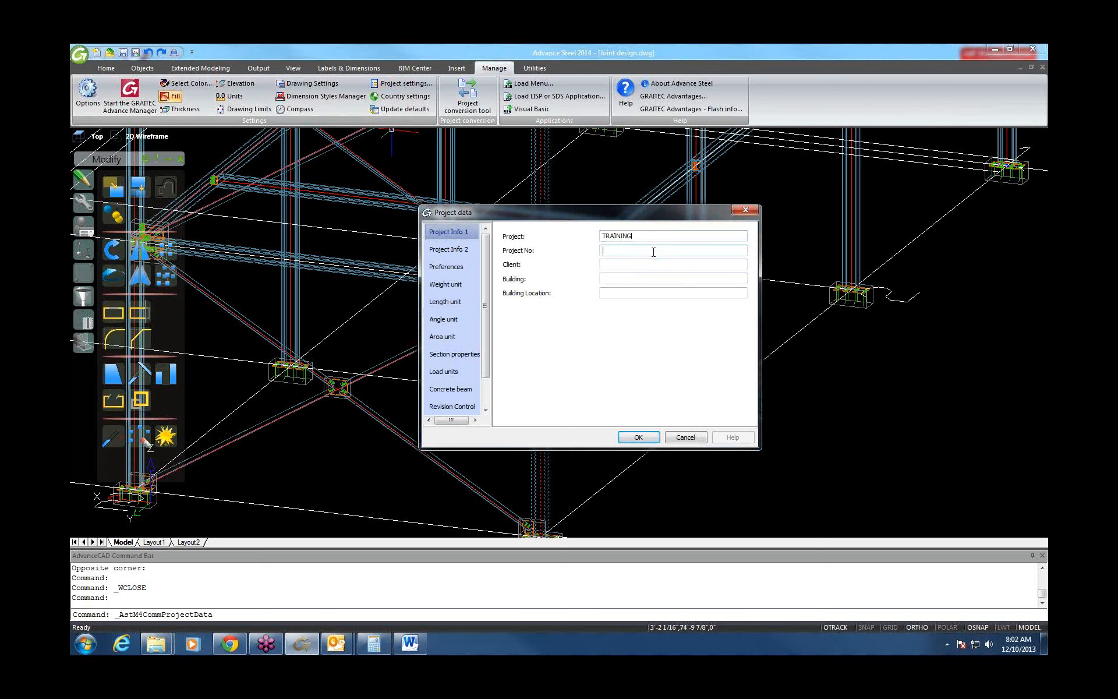
type("1")
Step: Set the client to SELWAY, the building to TEST BUILDING and the building location to SPACE, and accept the project data
left_click(648, 264)
type("SELWAY")
key("Tab")
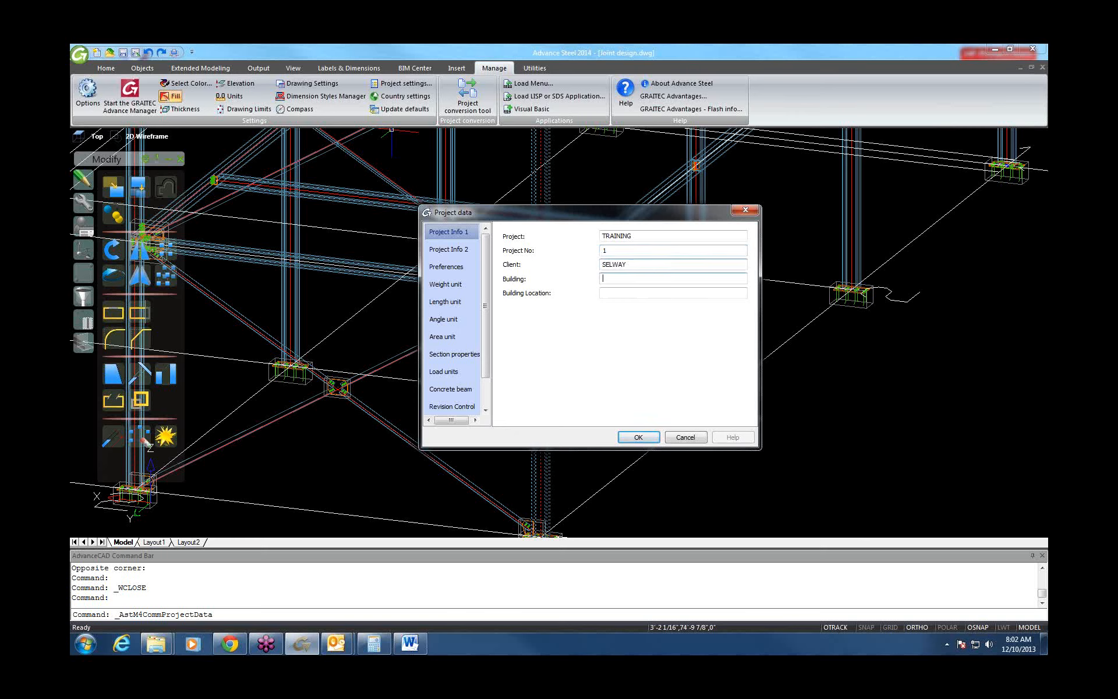
type("TEST BUILDING")
key("Tab")
type("SPACE")
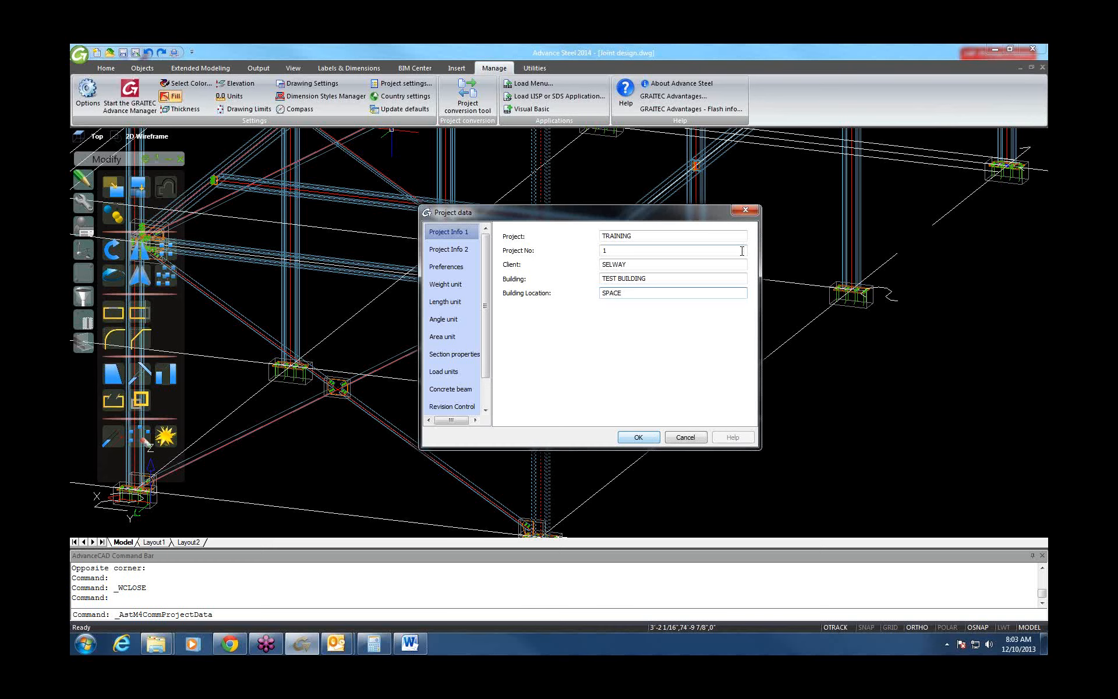
left_click(653, 439)
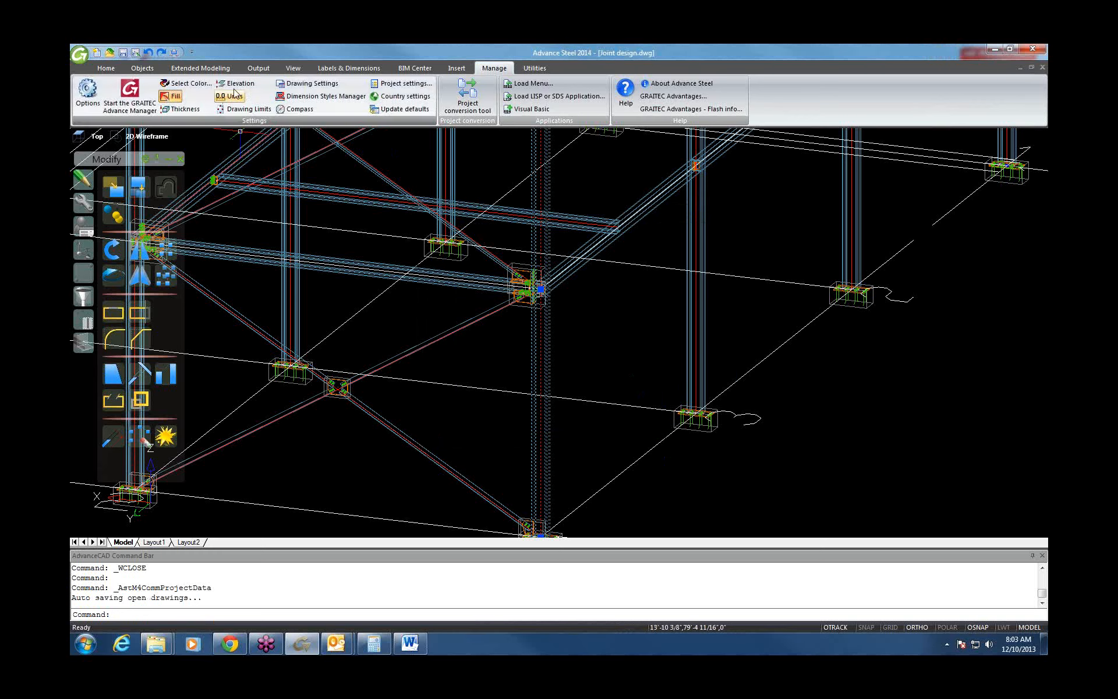
Step: Update the page header of the generated detail drawing with the new project data, and clear the selection
left_click(268, 67)
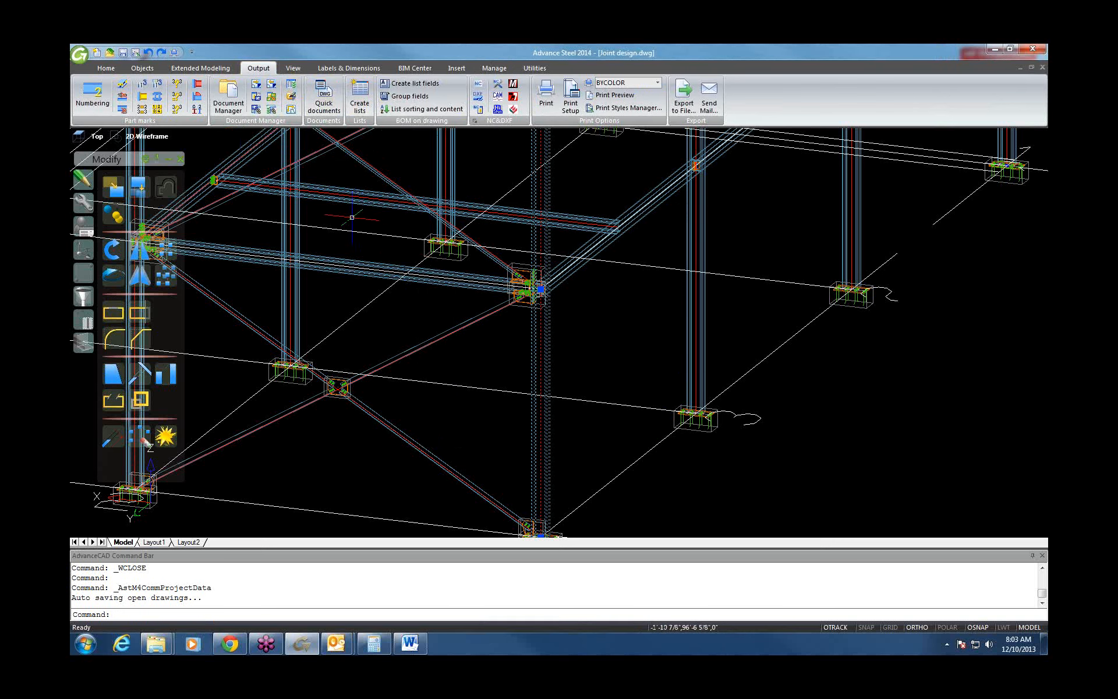
left_click(335, 68)
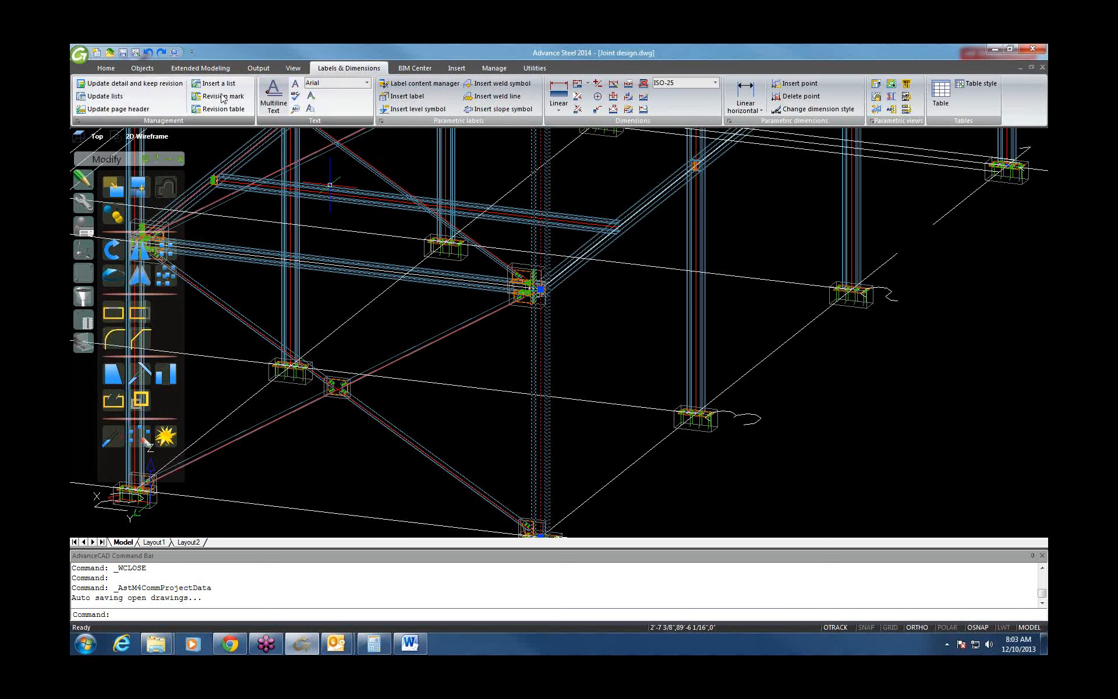
left_click(137, 112)
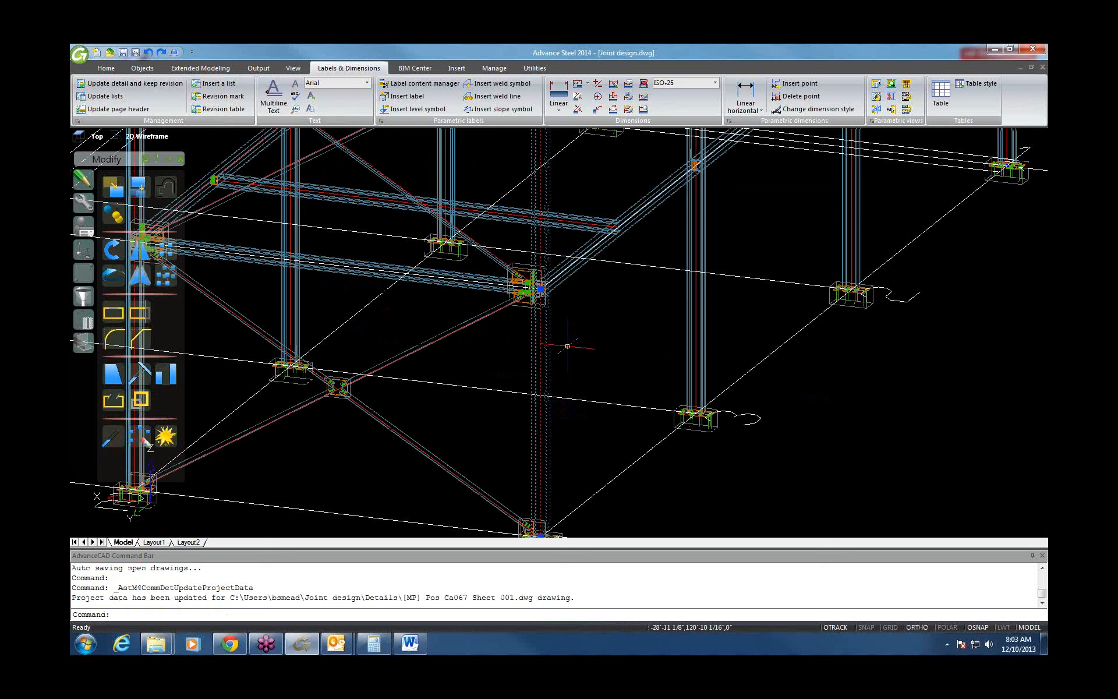
key("Escape")
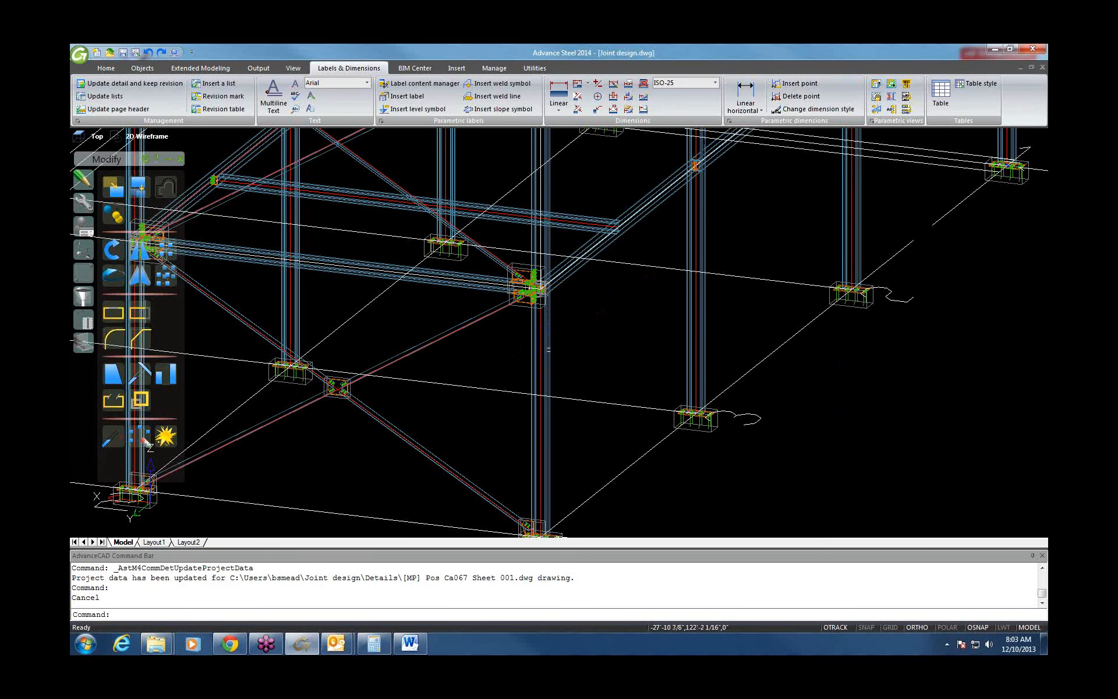
Step: Reopen the column's assembly detail and check the description, project and customer fields in its title block
left_click(547, 349)
right_click(576, 335)
left_click(582, 327)
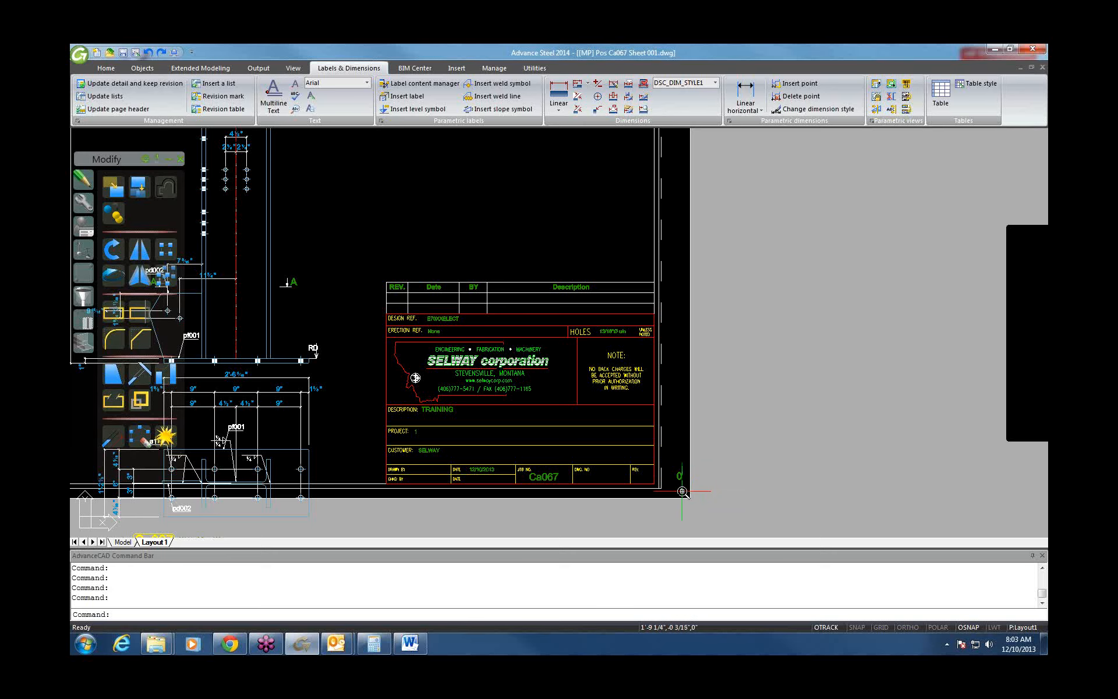
scroll(682, 491, "up", 2)
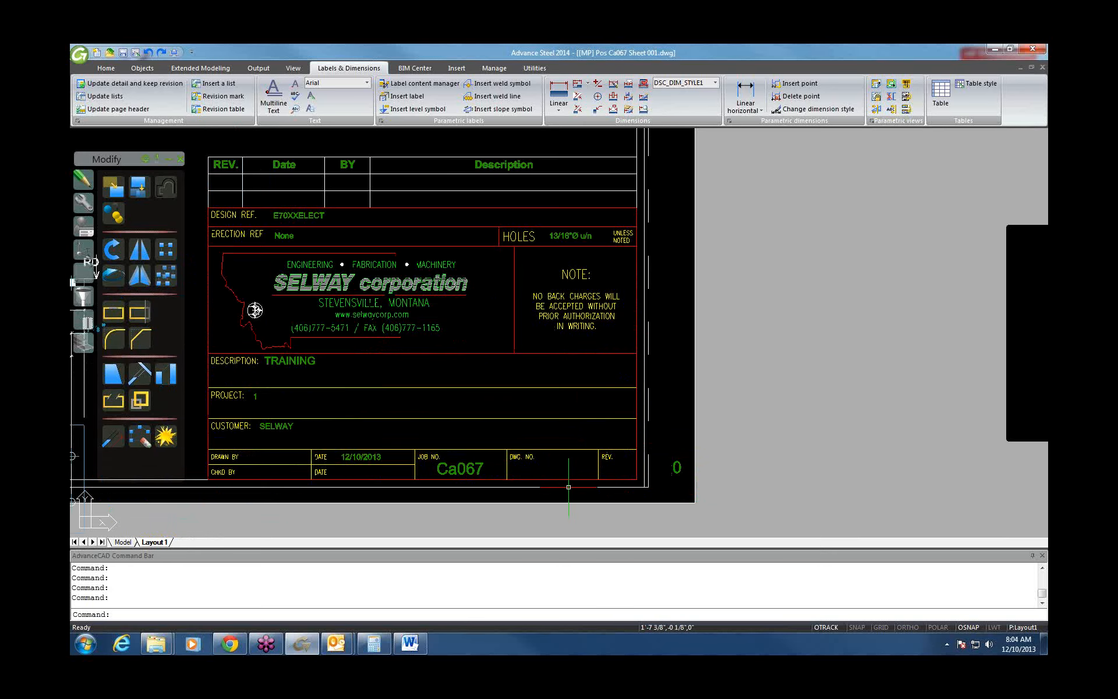
scroll(568, 487, "down", 2)
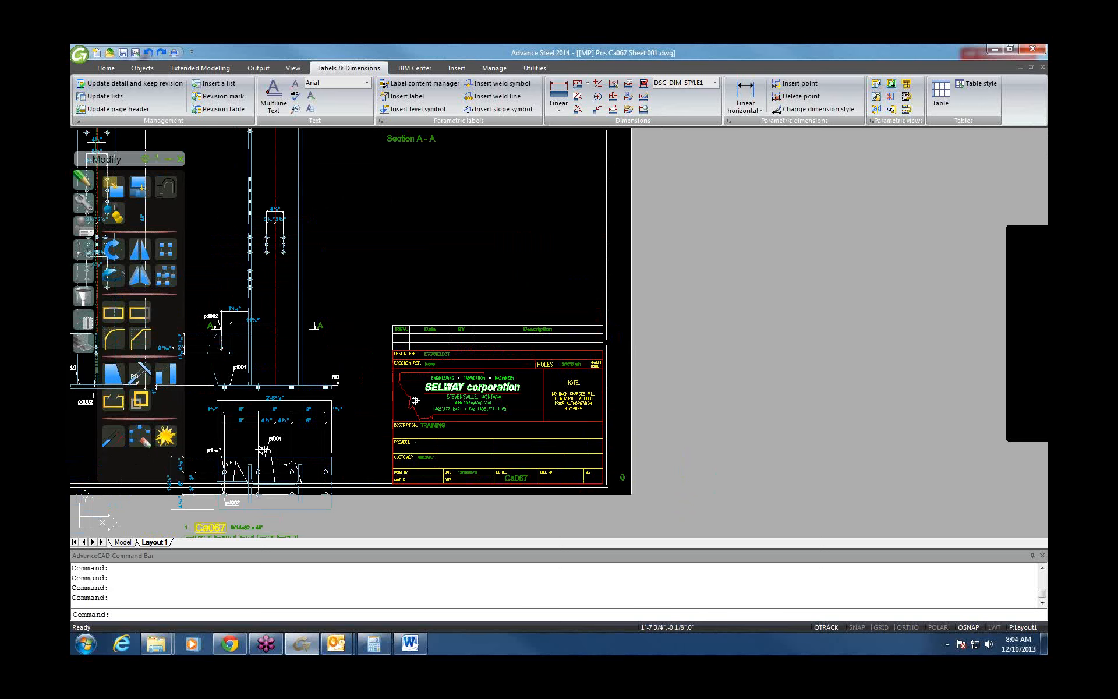
scroll(547, 493, "up", 1)
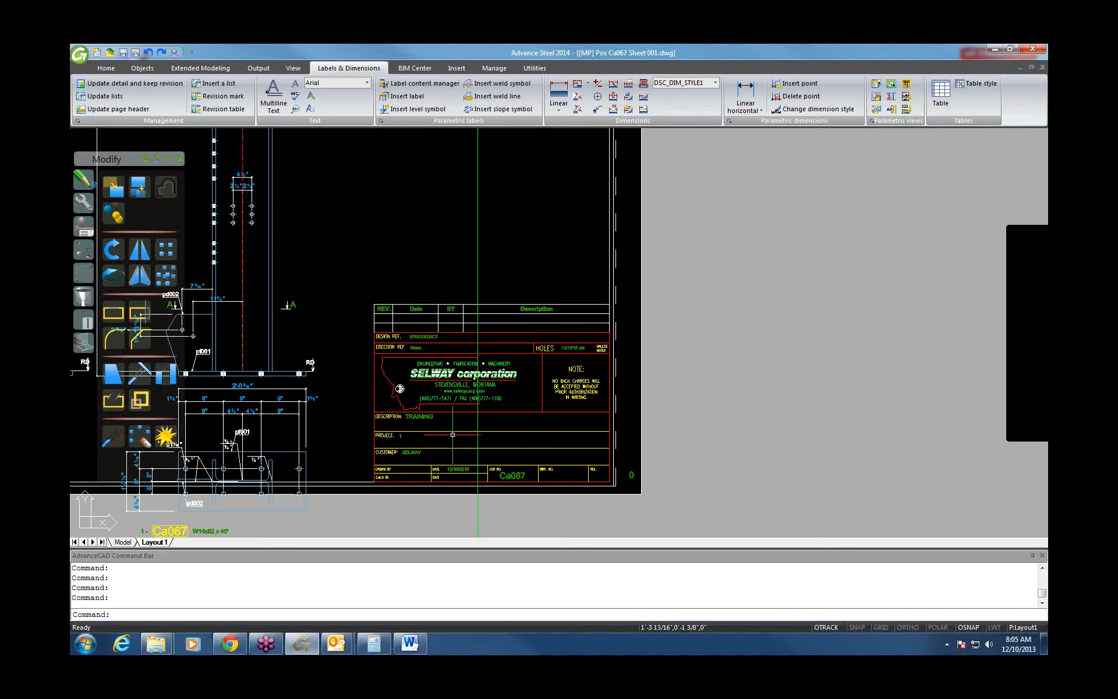
left_click(1042, 284)
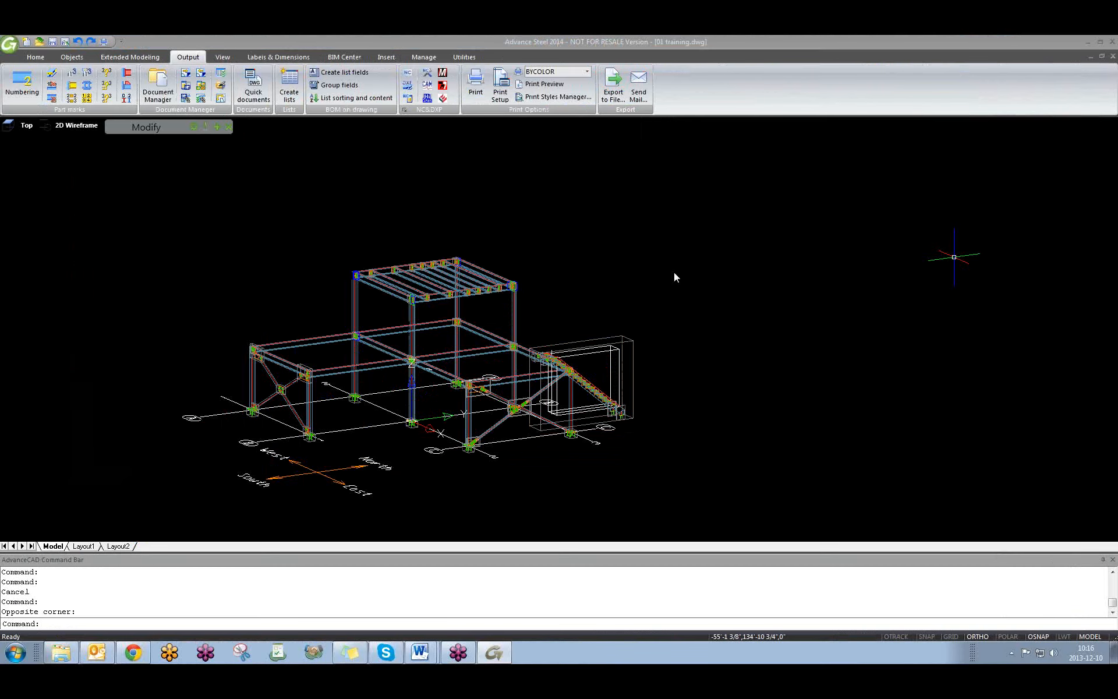
left_click(673, 271)
left_click(736, 287)
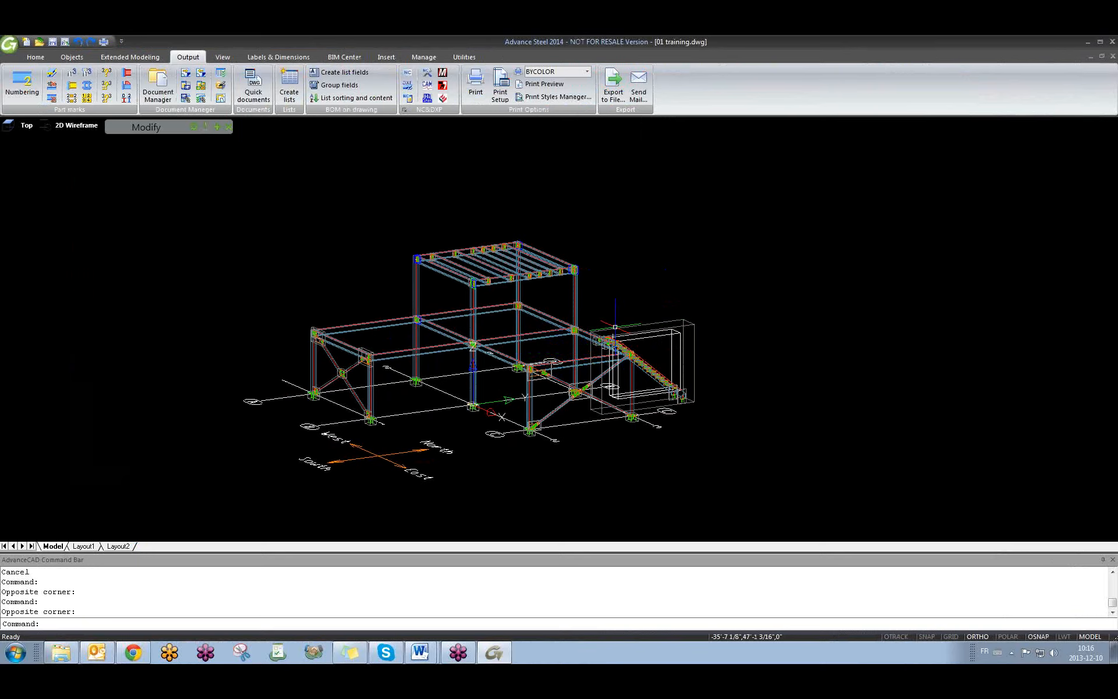
Step: Switch to Word to review the prototype folder path and instructions in prototypes managing.docx, and minimize the document
left_click(420, 652)
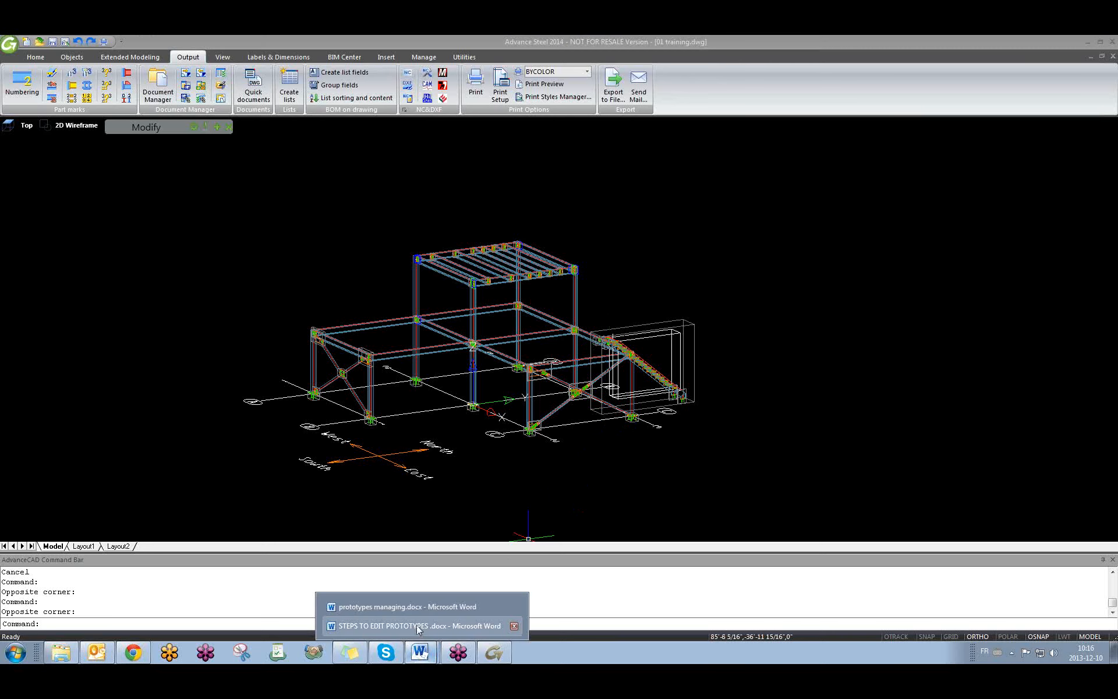
left_click(413, 610)
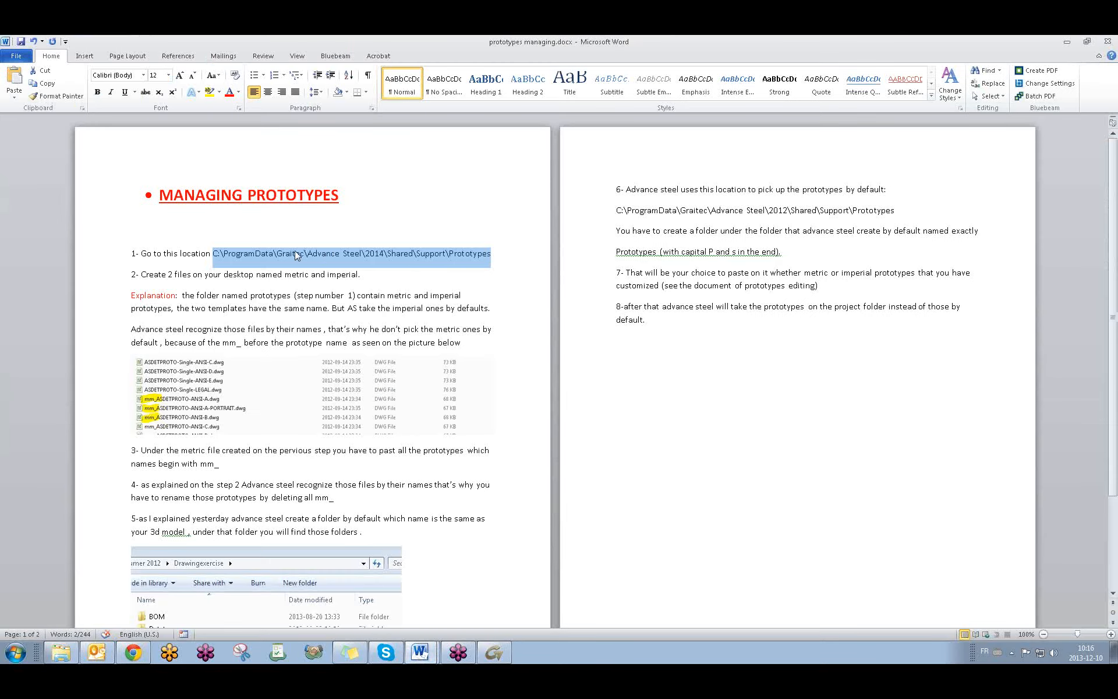
left_click(296, 256)
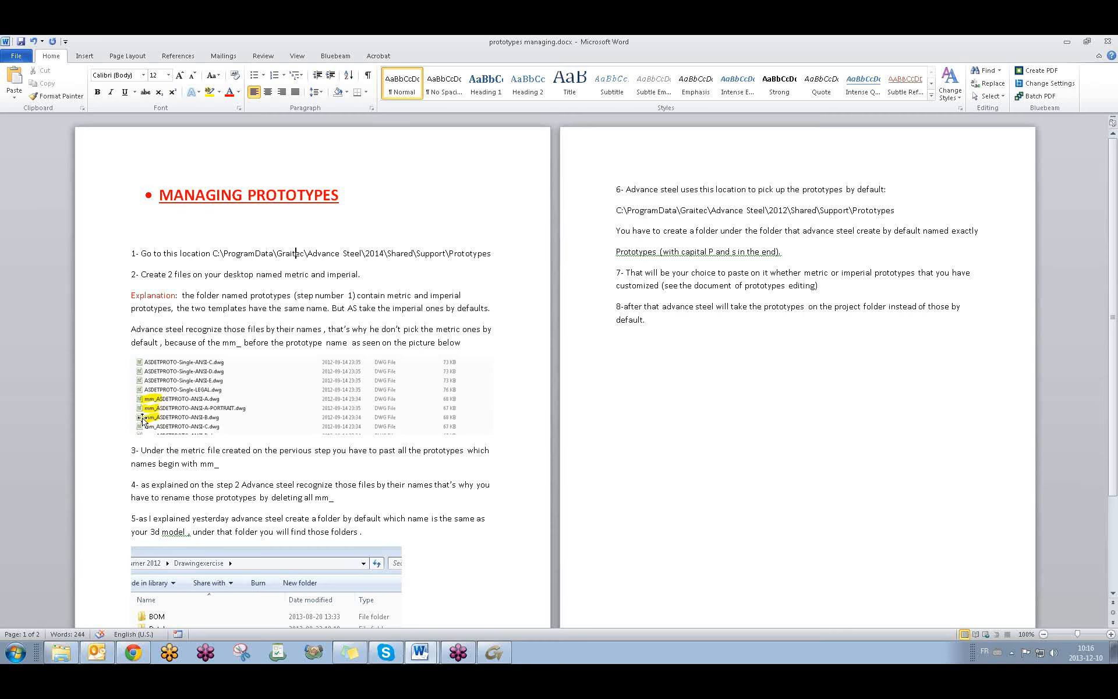
left_click(1067, 42)
Step: Bring up the [MP] Pos Ca001 Sheet 001 drawing and examine its title block and base plate detail
middle_click_drag(492, 268, 478, 308)
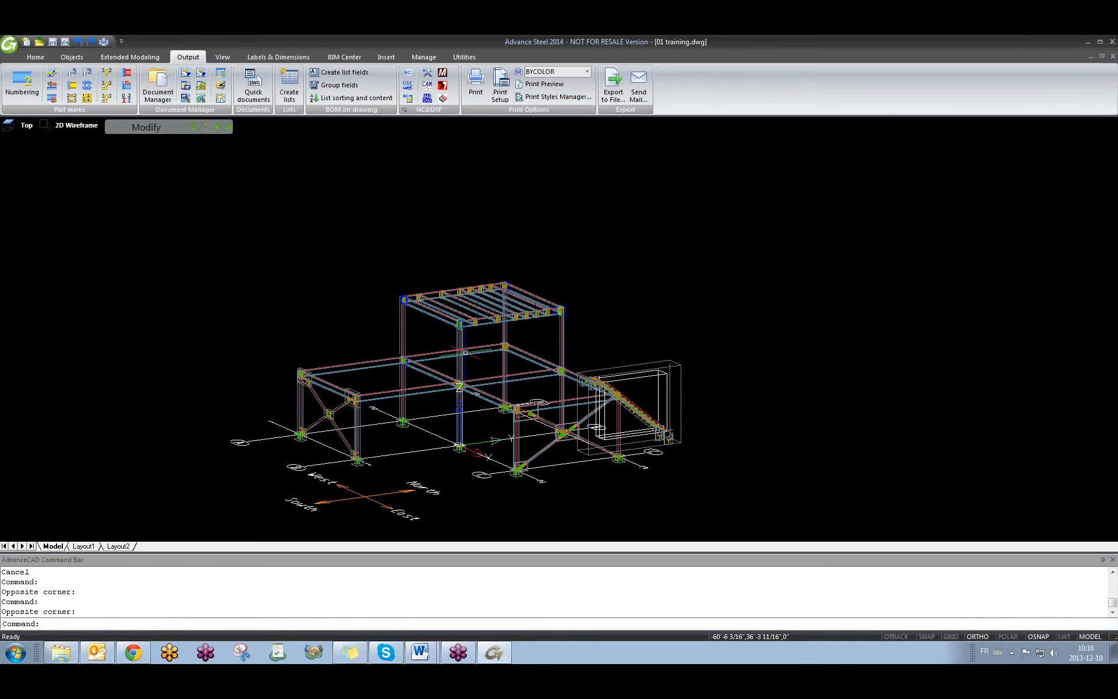
middle_click_drag(585, 250, 532, 309, "shift")
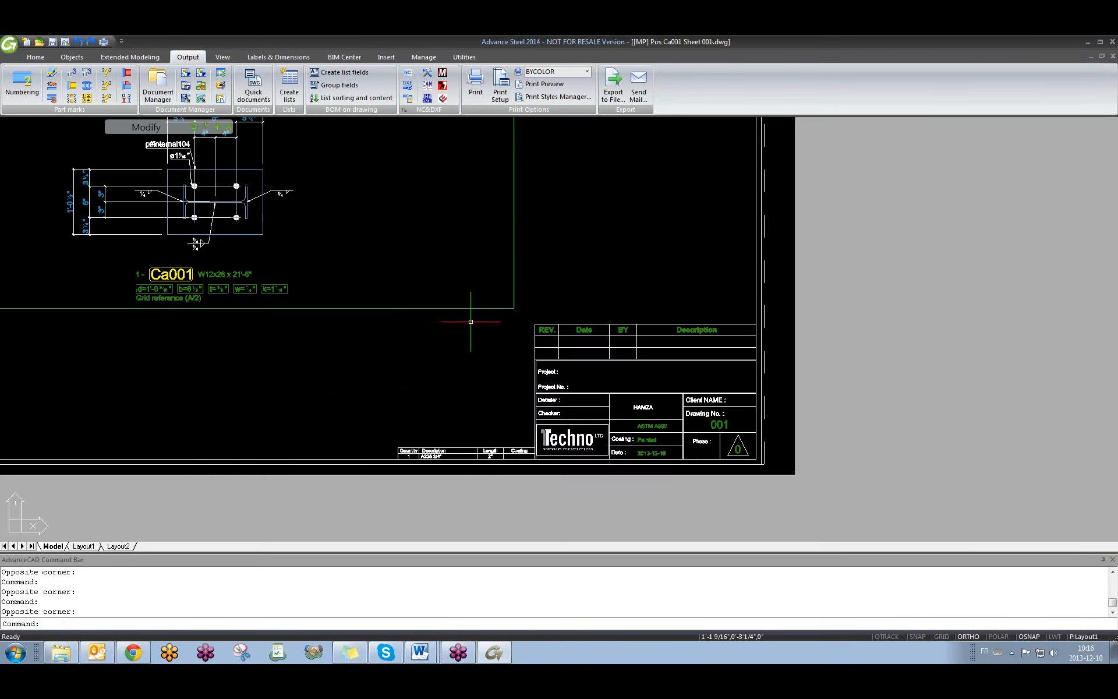
scroll(469, 317, "up", 10)
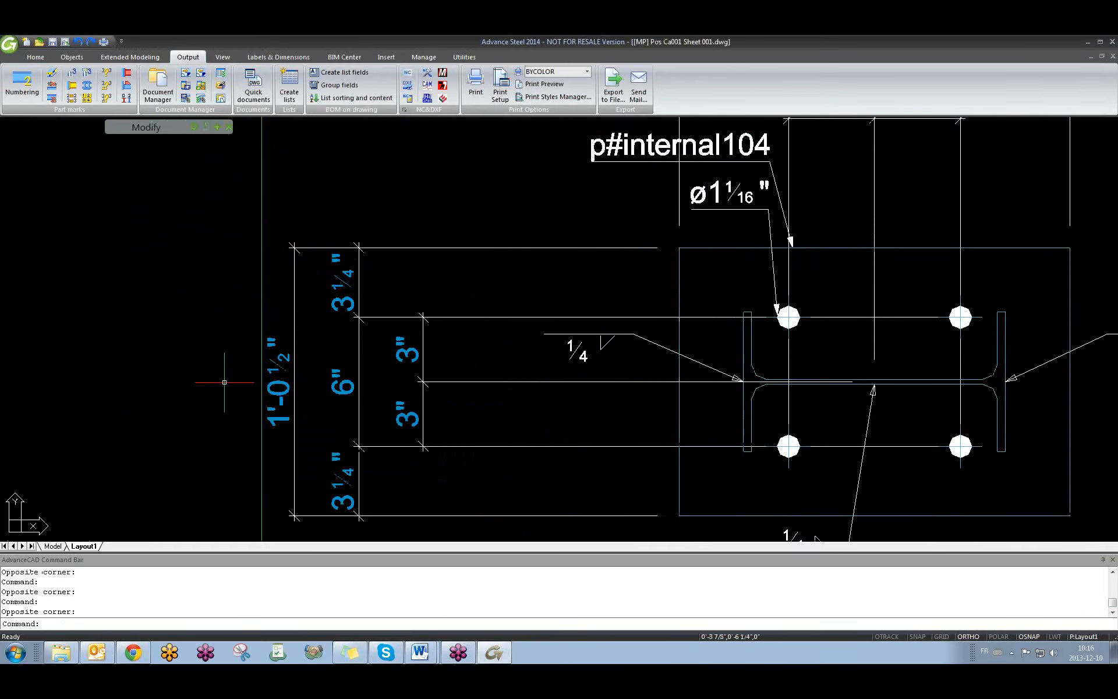
Step: Examine the base plate detail's dimensions and its place on the Ca001 sheet, checking the overall vertical dimension, and clear the selection
scroll(268, 352, "up", 2)
left_click(274, 337)
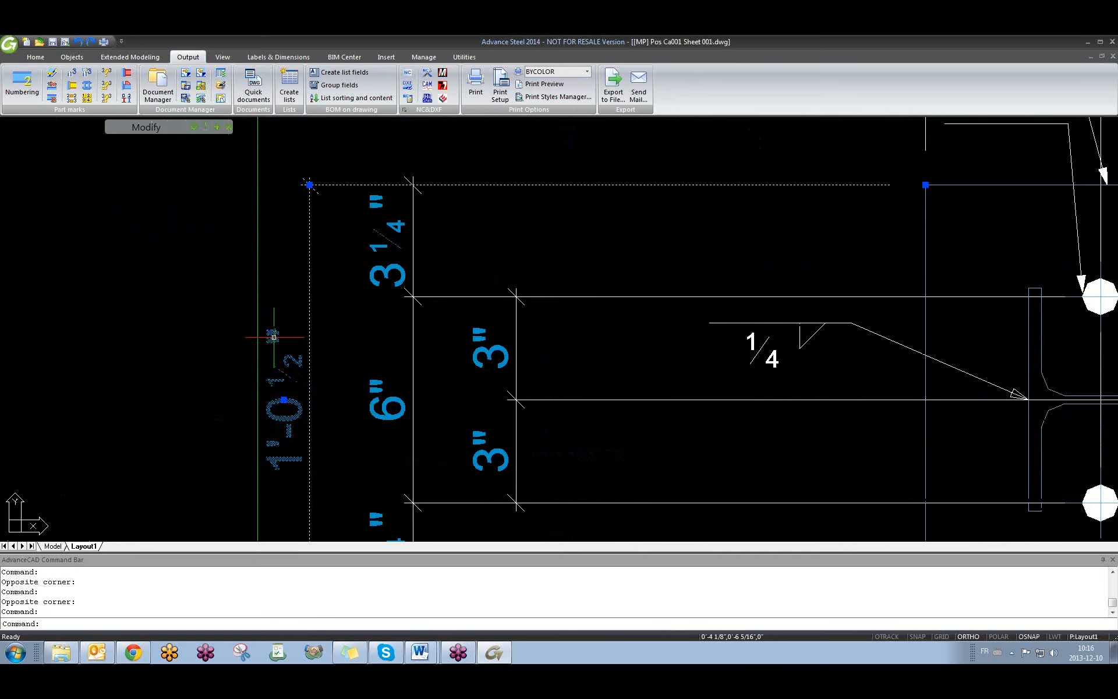
key("Escape")
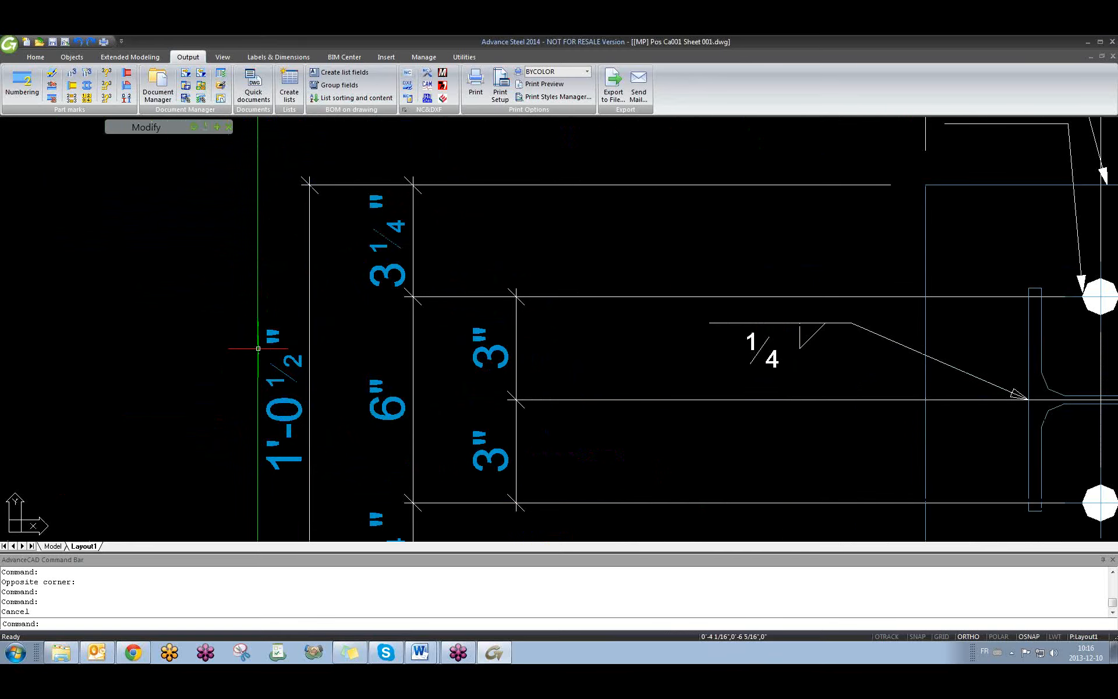
scroll(258, 349, "down", 3)
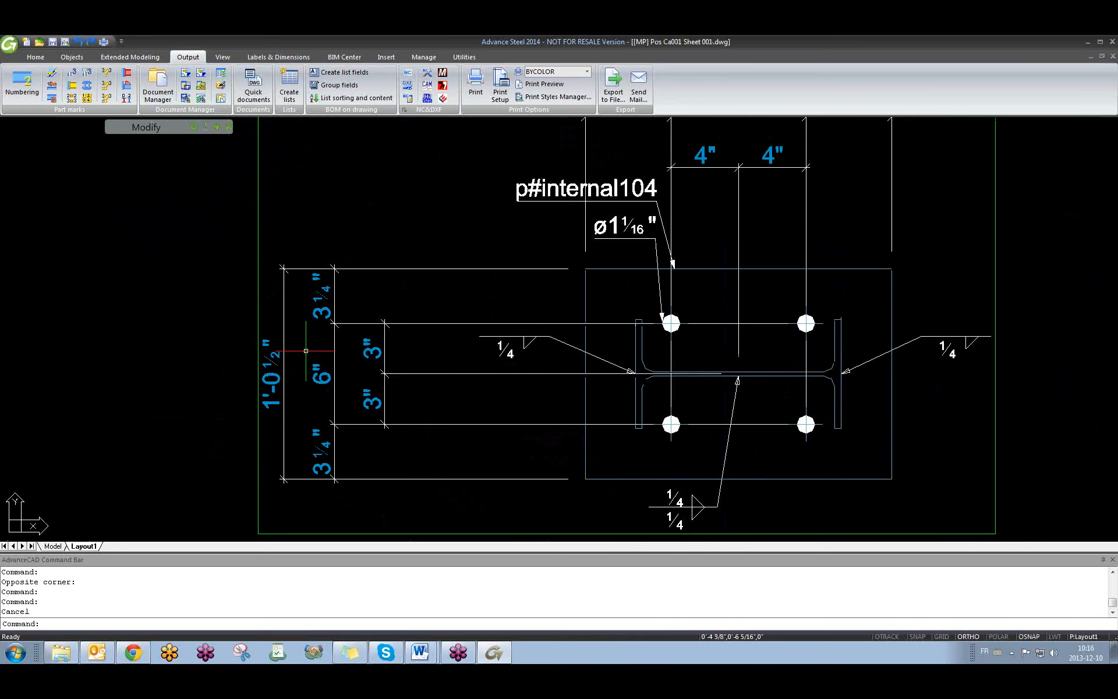
scroll(306, 352, "down", 2)
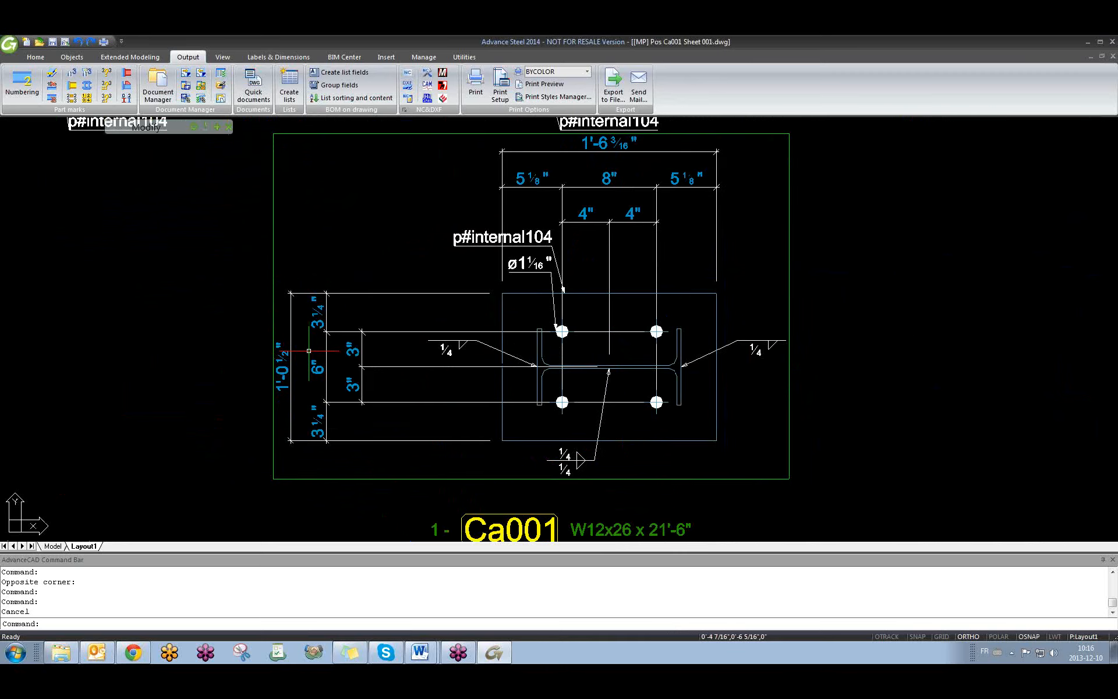
scroll(315, 366, "down", 3)
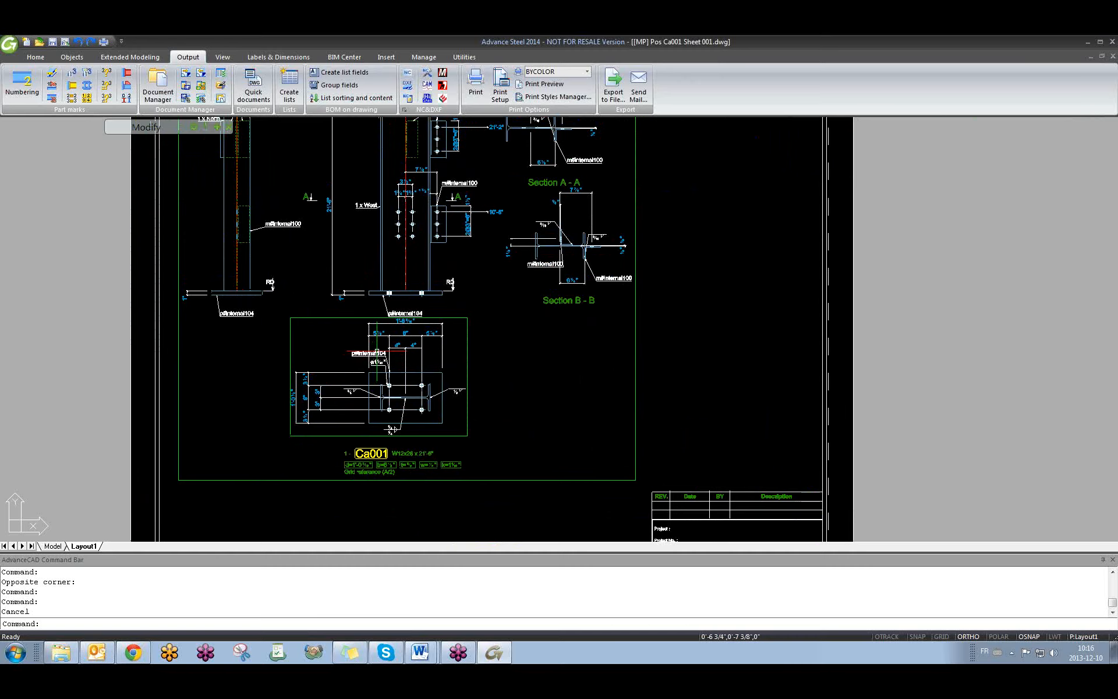
scroll(371, 350, "up", 3)
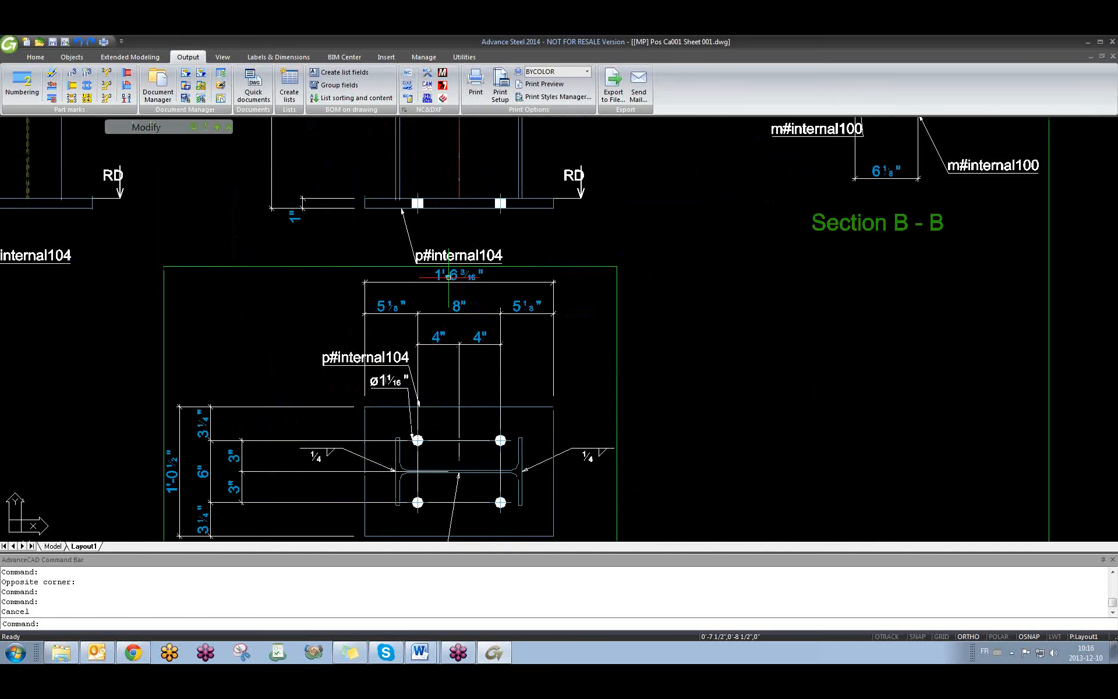
scroll(449, 277, "down", 3)
Step: Bring up the 01 training.dwg model to view the whole structure, with nothing selected
key("ctrl+Tab")
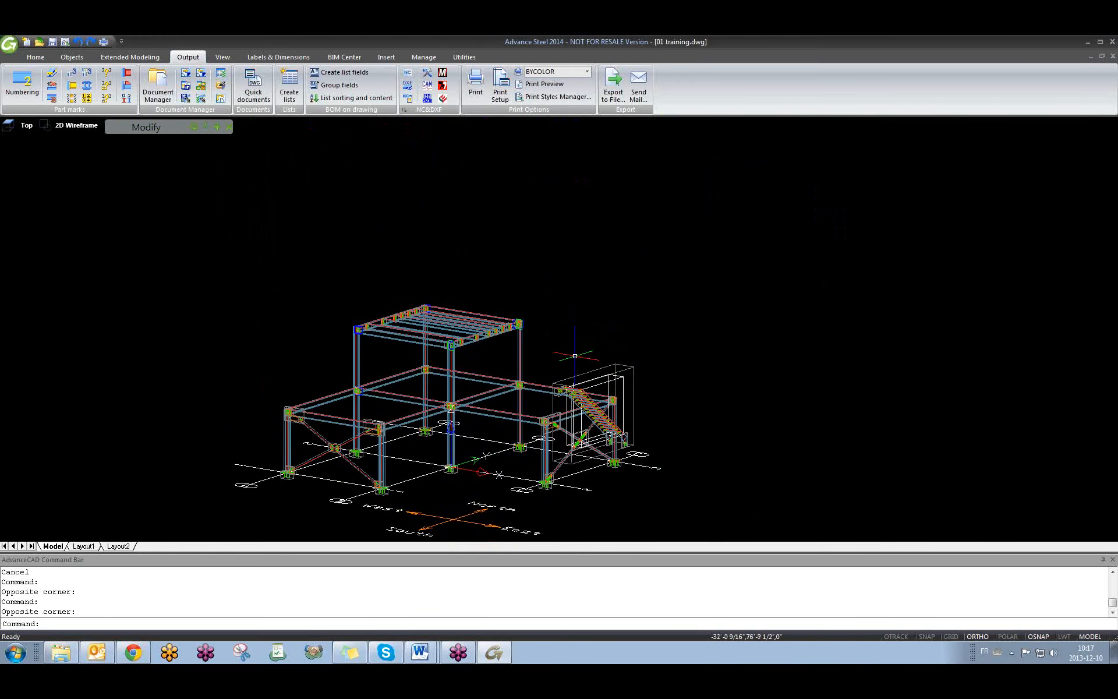
key("Escape")
middle_click_drag(515, 361, 608, 298)
middle_click_drag(427, 342, 418, 352)
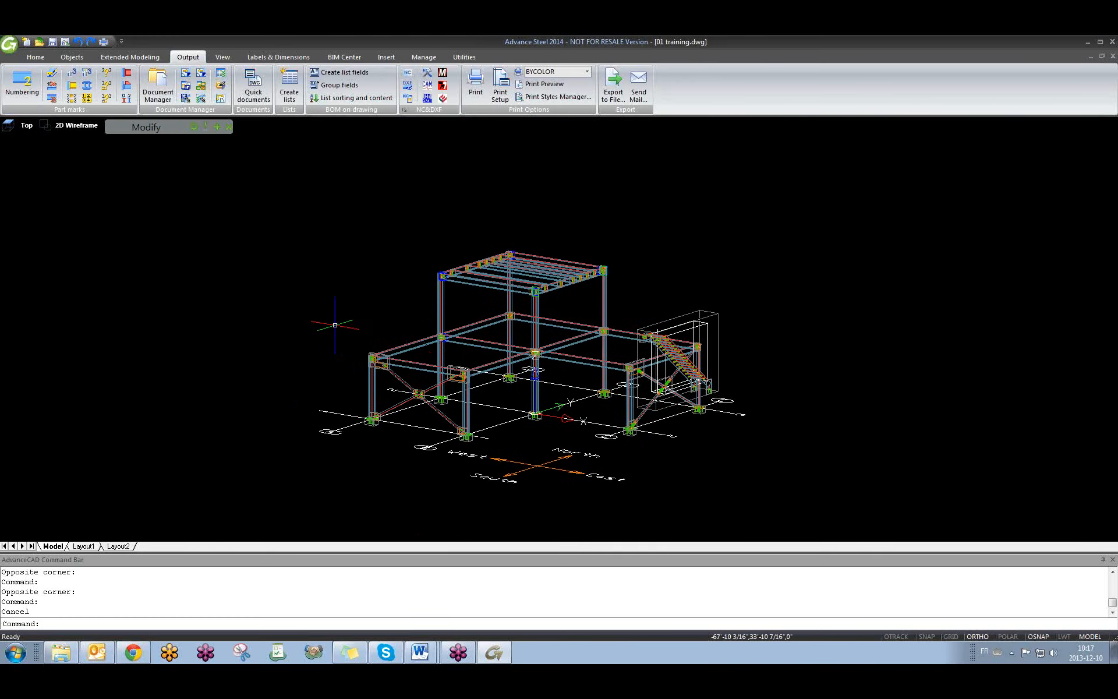
left_click(326, 320)
left_click(250, 279)
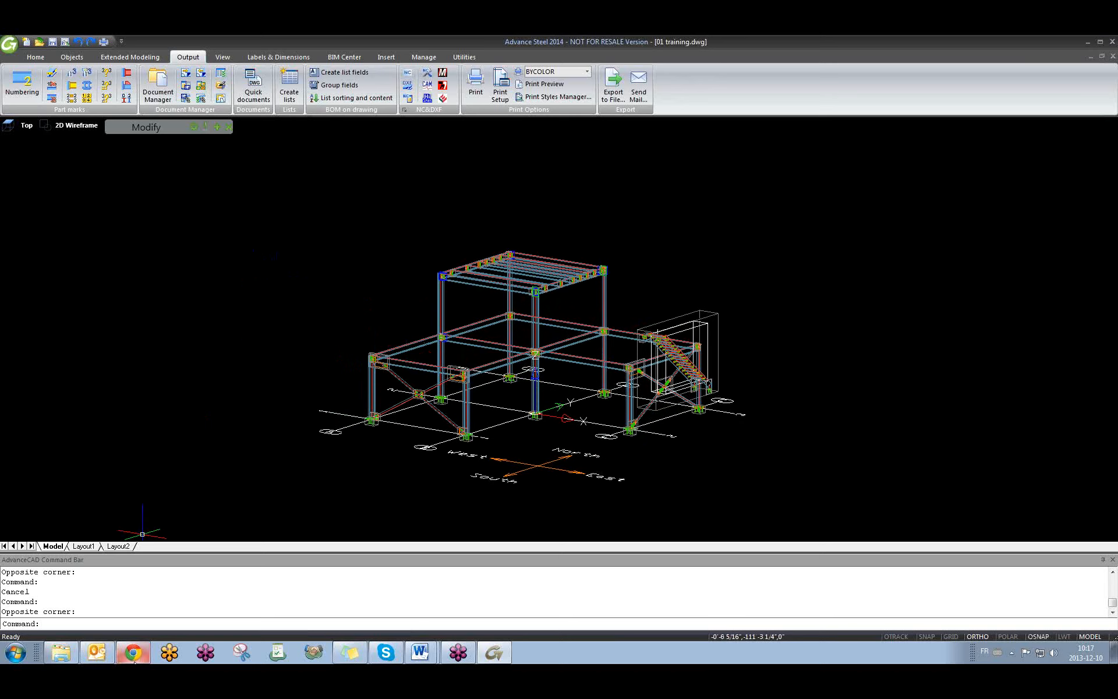
Step: Switch to Windows Explorer, highlight the mm_ metric prototypes in the Prototypes folder for review, and clear the selection
left_click(61, 652)
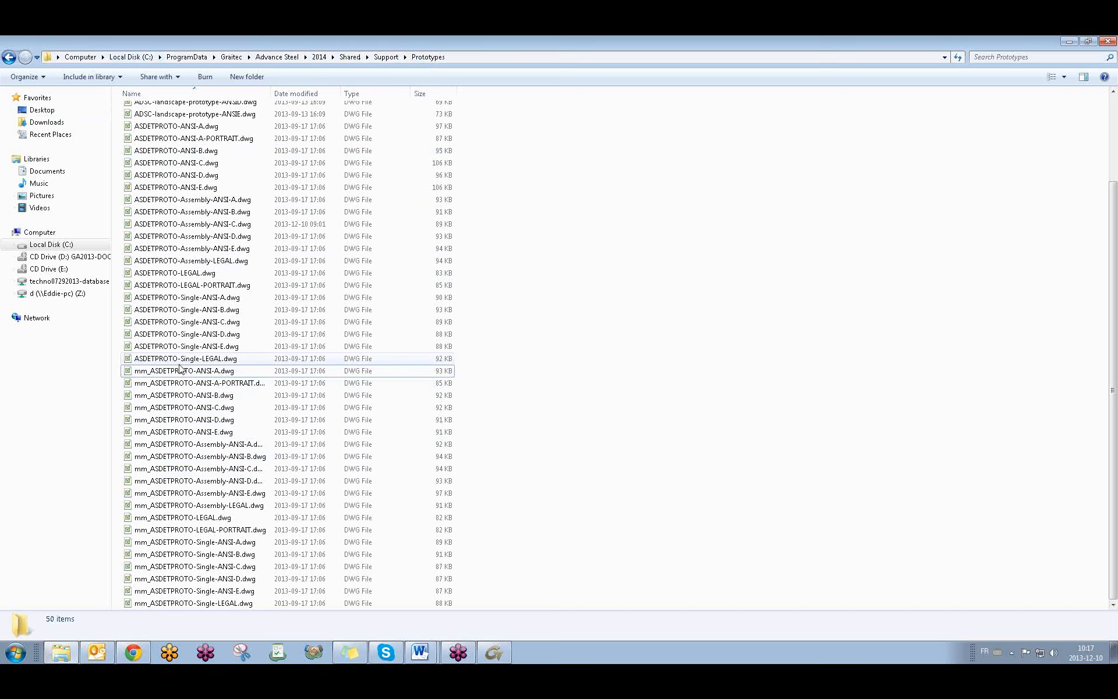
left_click_drag(474, 368, 327, 634)
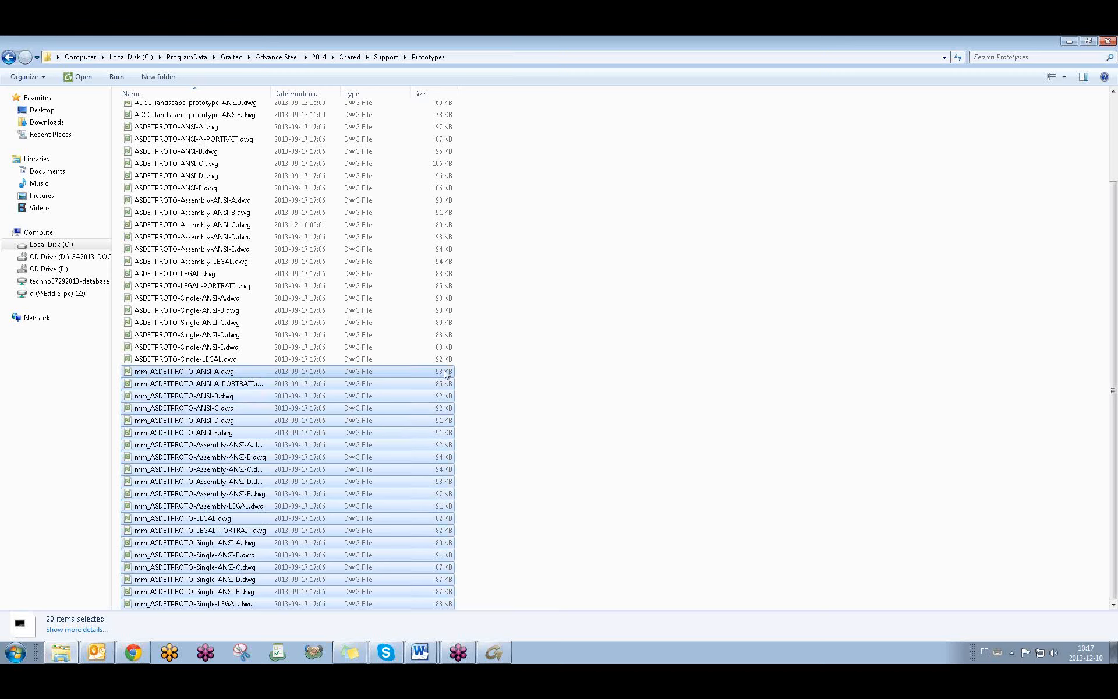
left_click(530, 370)
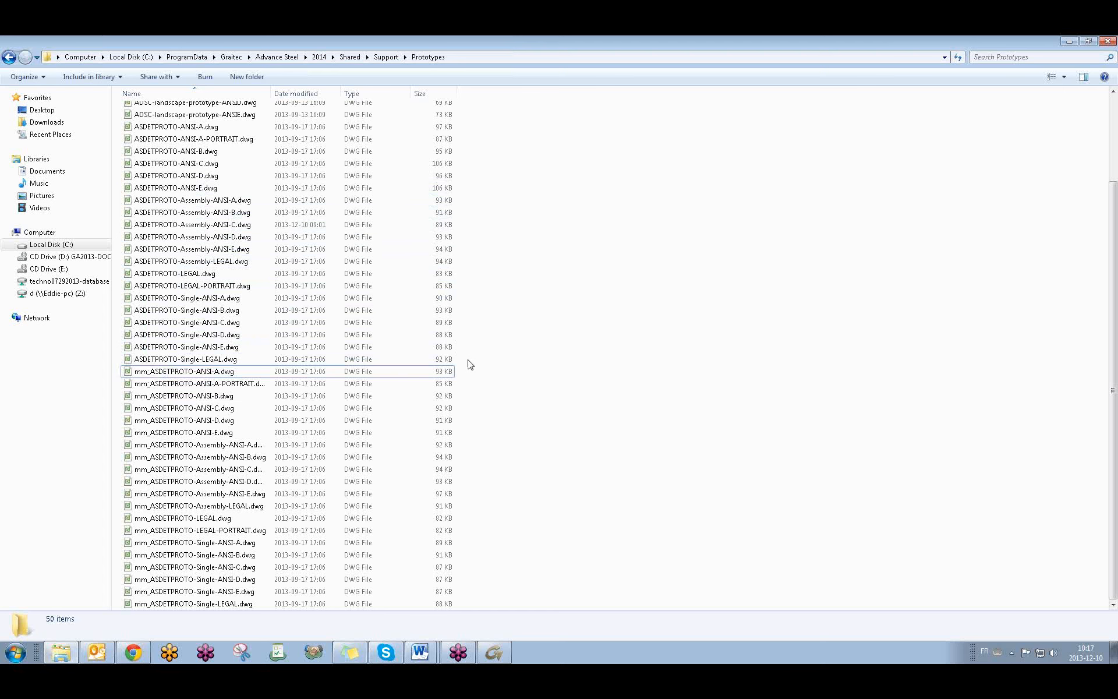
Step: Cut all ADSC and ASDETPROTO drawing files without the mm_ prefix from the Prototypes folder
left_click_drag(467, 360, 371, 67)
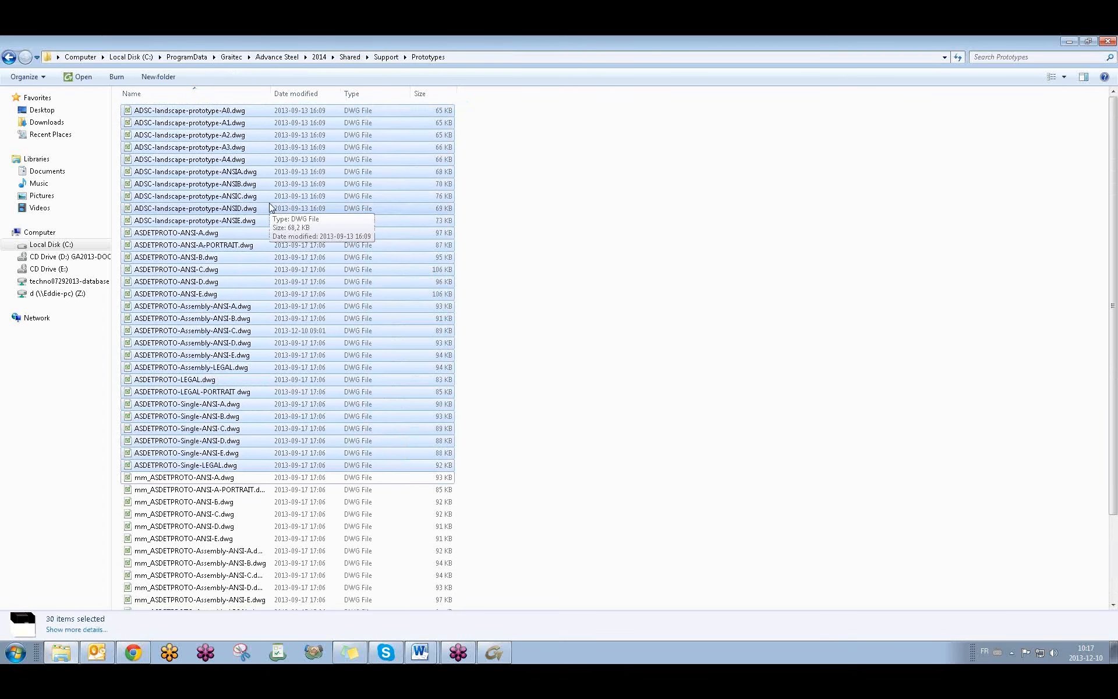
right_click(307, 230)
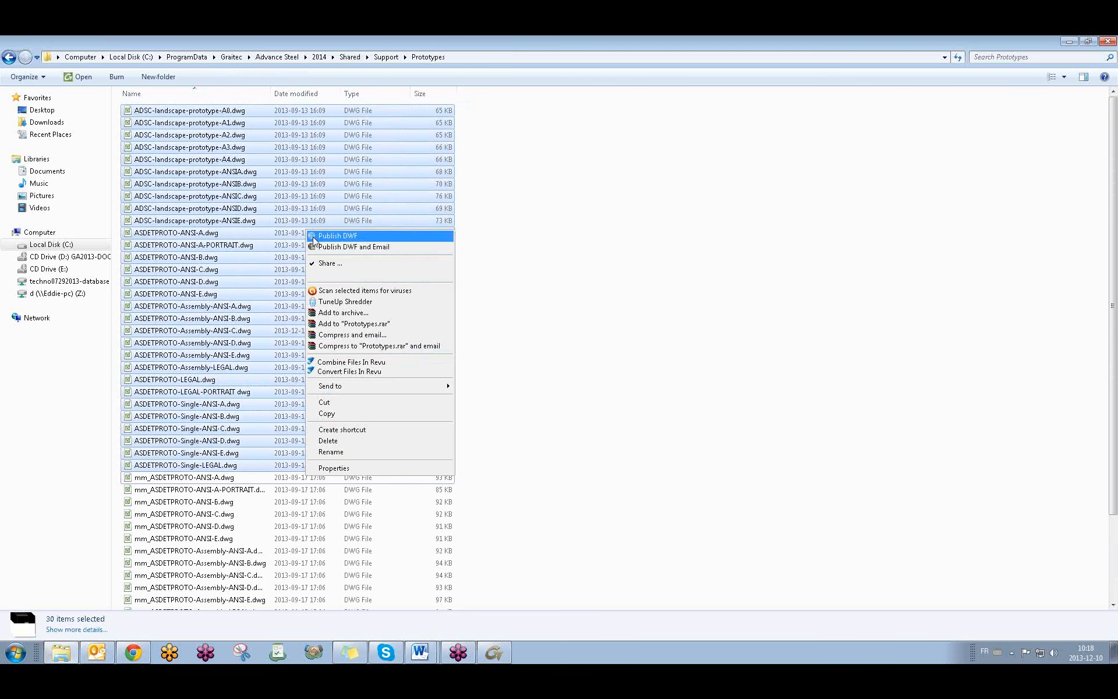
left_click(334, 403)
Step: Create a new subfolder named IMPERIAL in the Prototypes folder
right_click(540, 240)
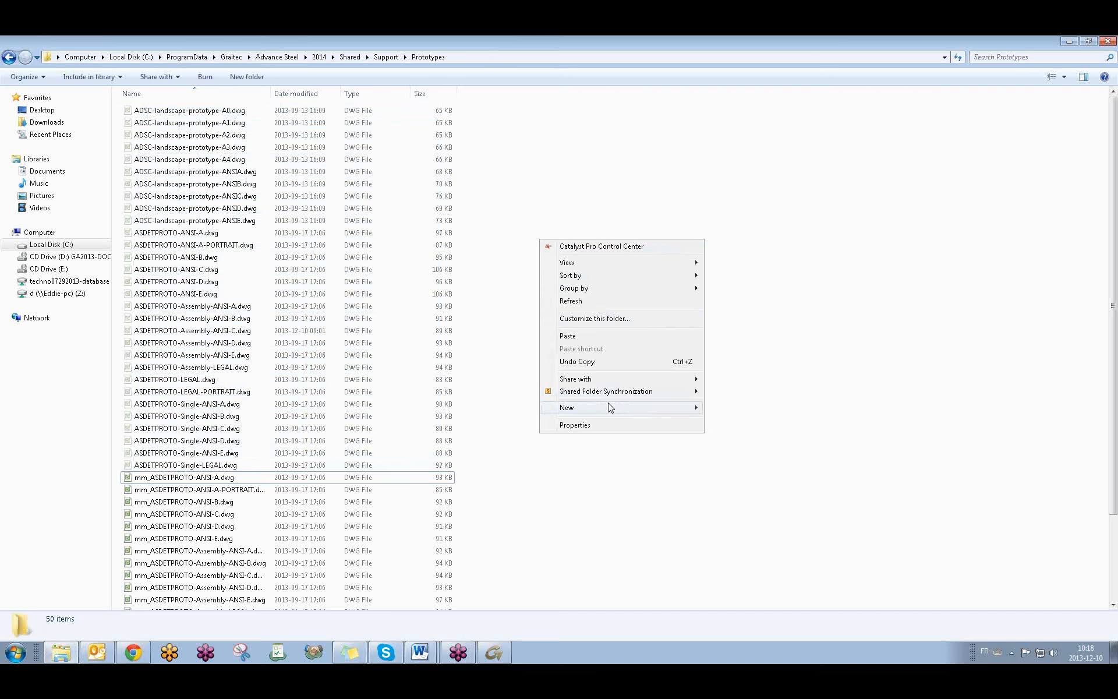
mouse_move(610, 407)
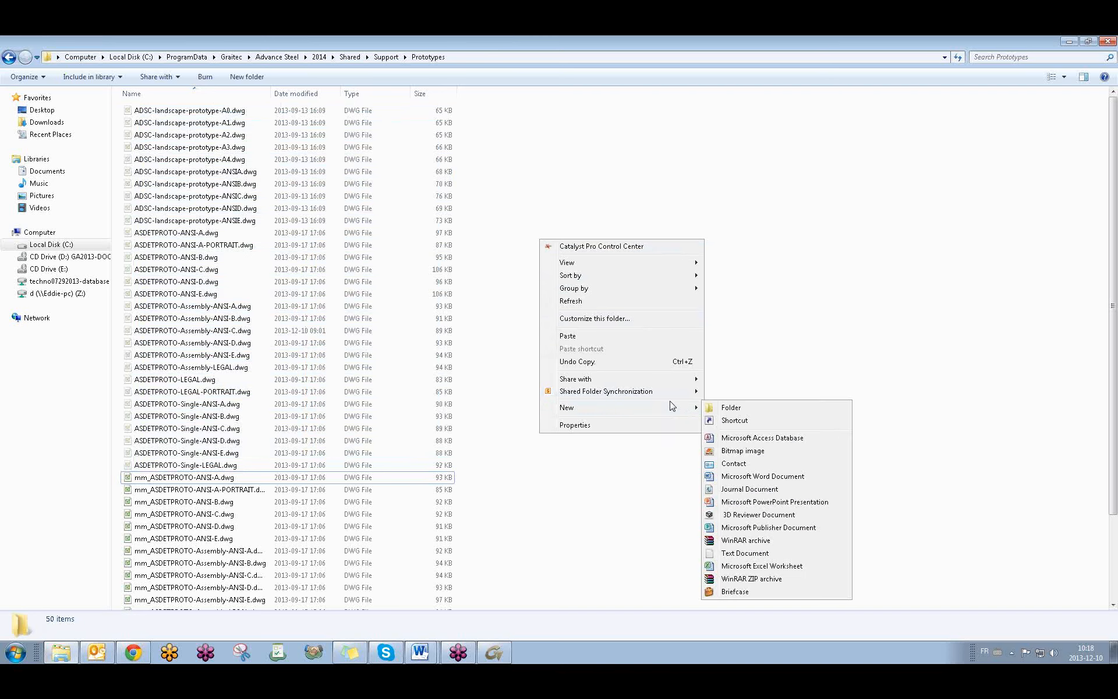
left_click(729, 408)
type("IMPERIAL")
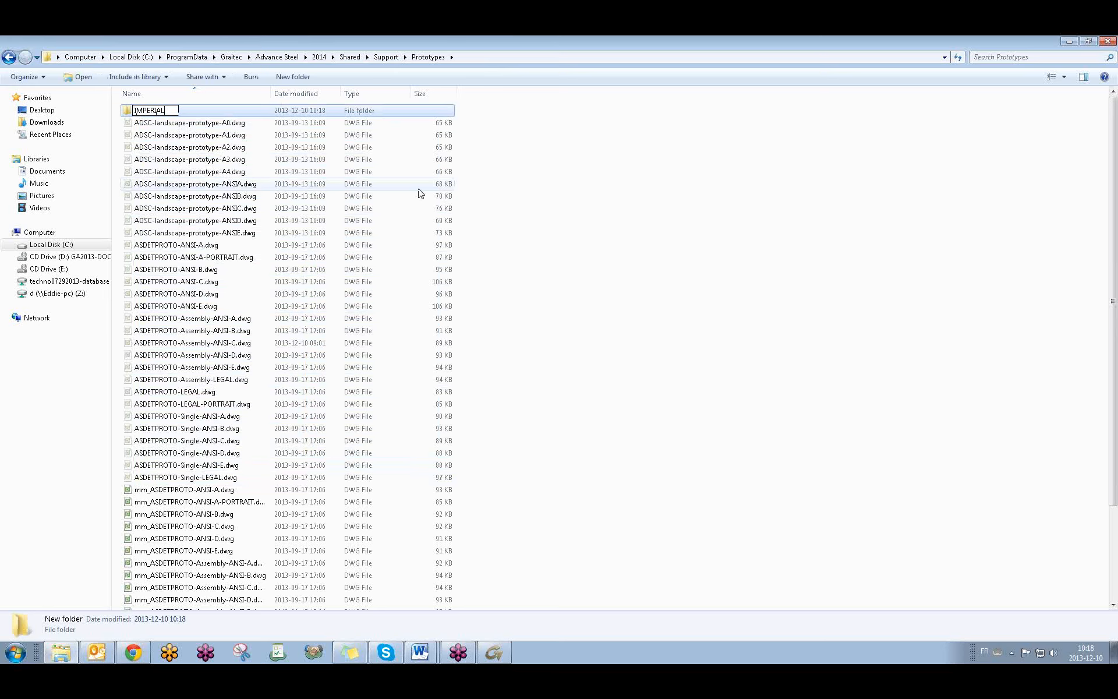
key("Return")
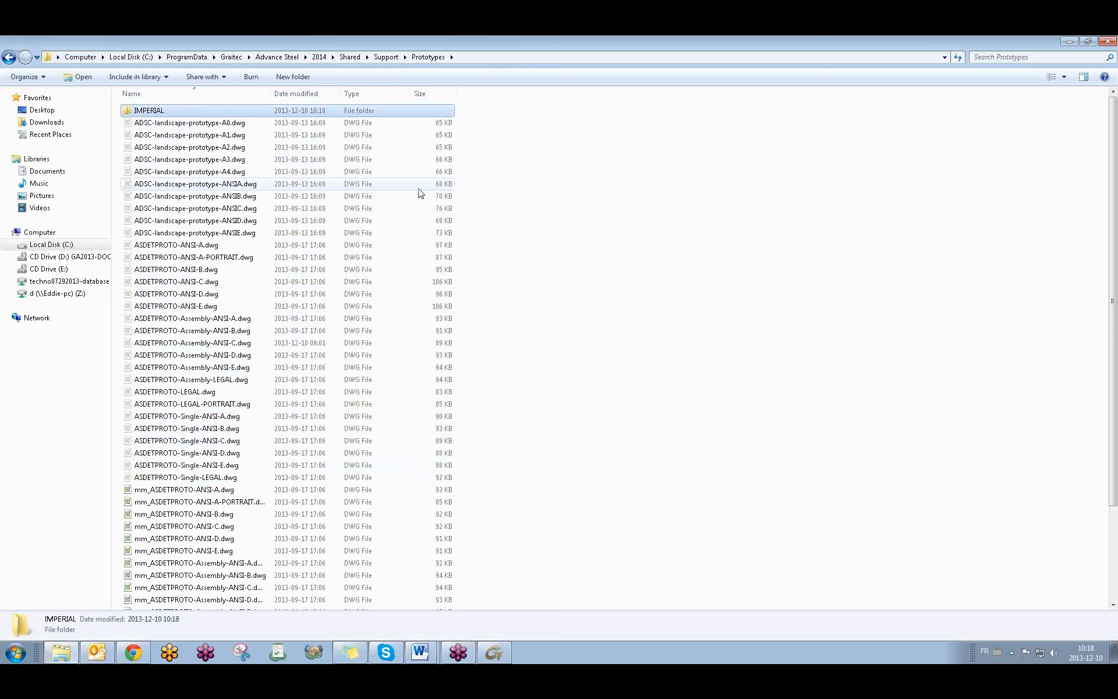
Step: Paste the cut prototype files into the IMPERIAL folder, and return to the Prototypes folder to check the remaining files
double_click(163, 108)
key("ctrl+v")
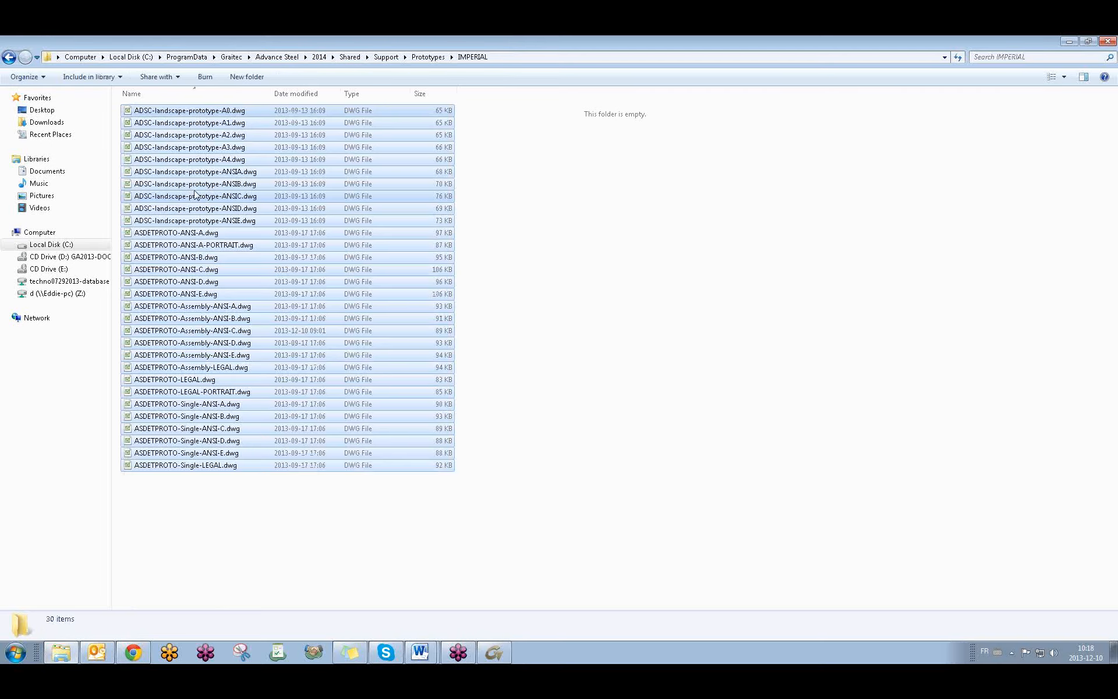
left_click(570, 228)
left_click(9, 57)
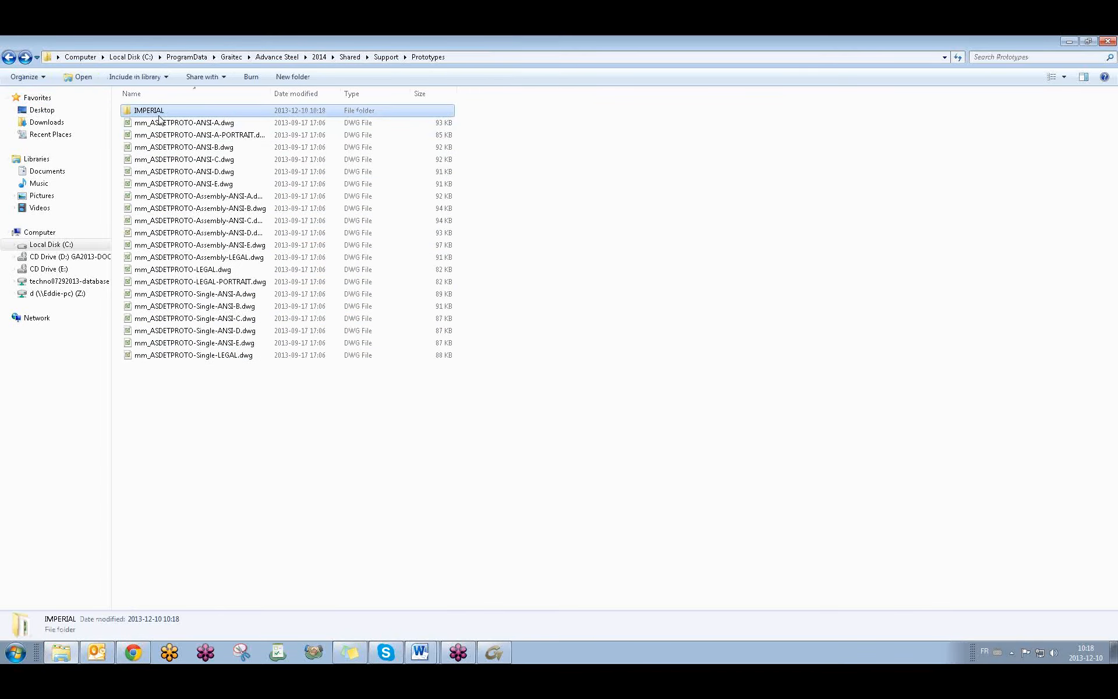
left_click(554, 164)
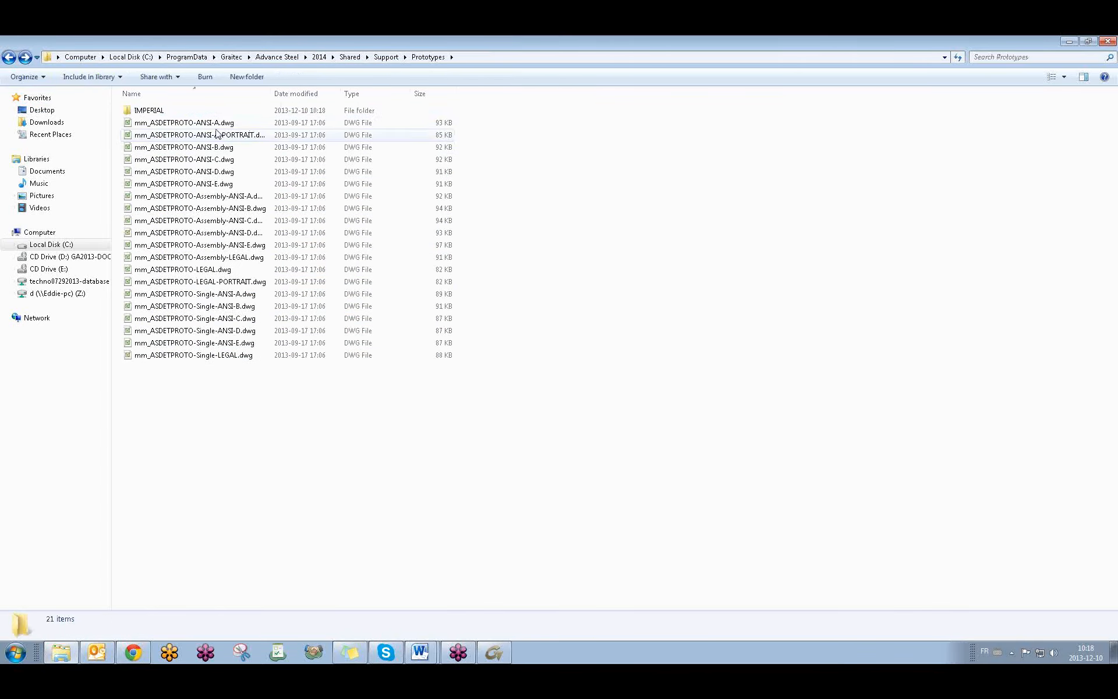
Step: Switch back to Advance Steel and view the upper framing of the 01 training.dwg model
left_click(489, 655)
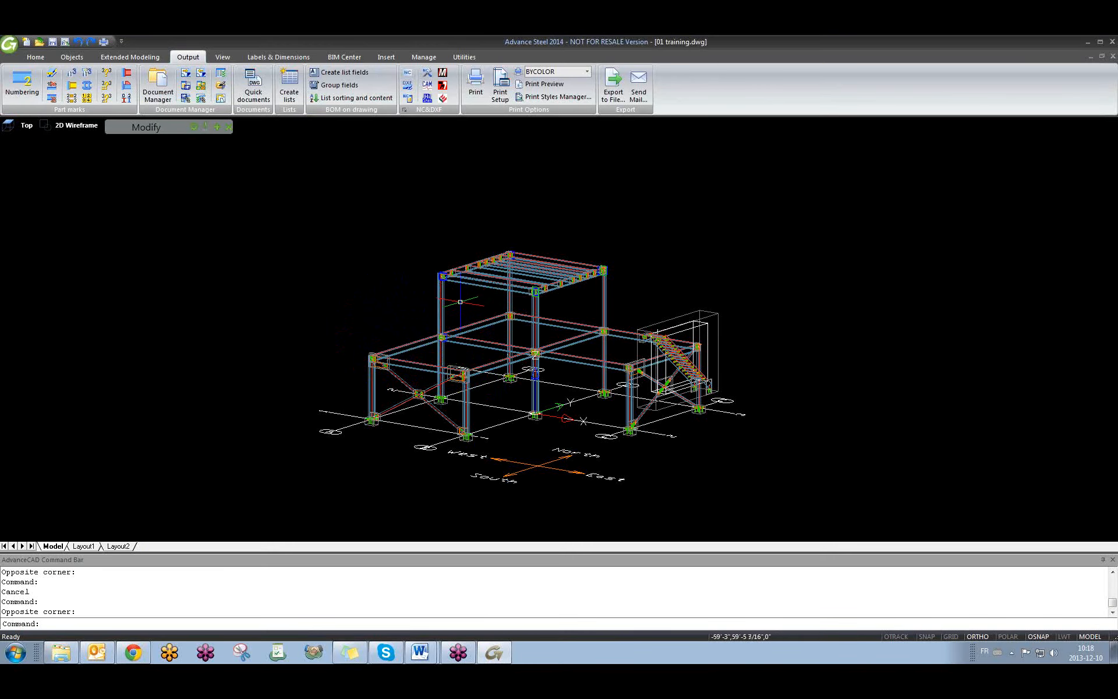
scroll(466, 315, "up", 5)
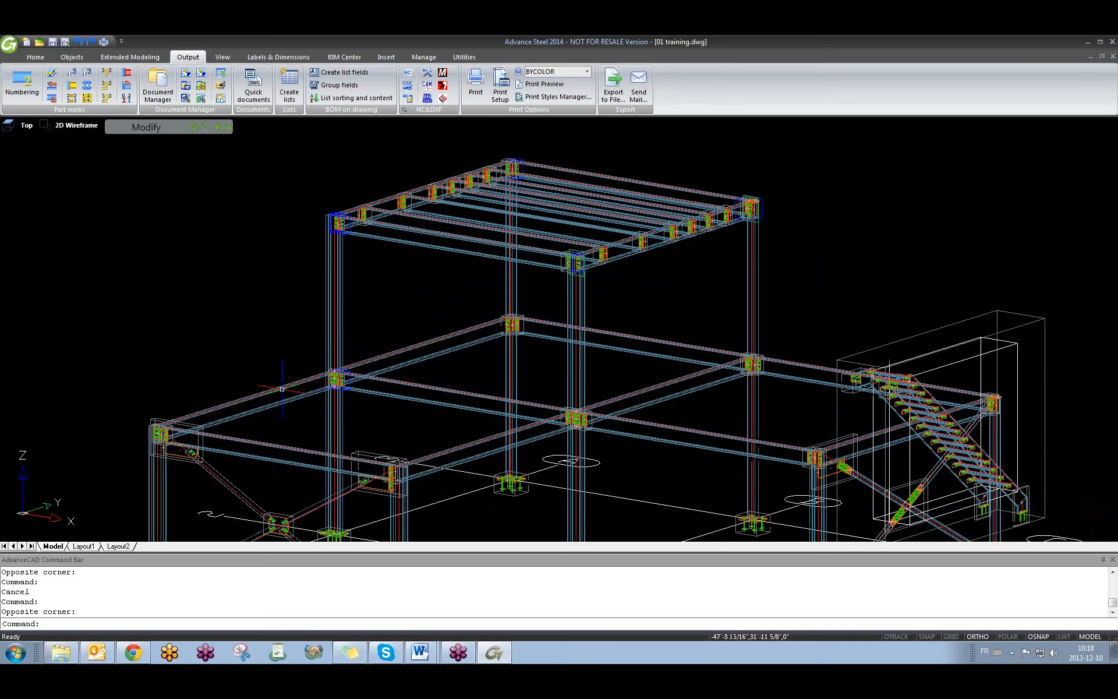
Step: Switch to the Prototypes folder in Windows Explorer and rename mm_ASDETPROTO-Assembly-ANSI-C.dwg to ASDETPROTO-Assembly-ANSI-C.dwg
key("ctrl+Tab")
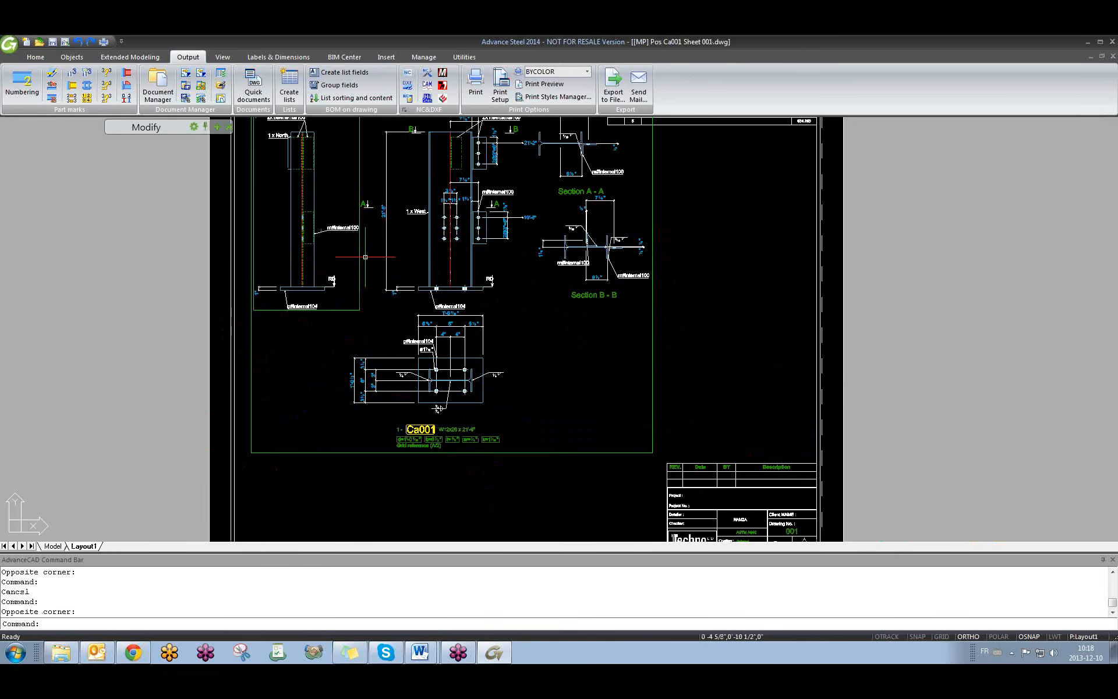
key("ctrl+Tab")
left_click(66, 652)
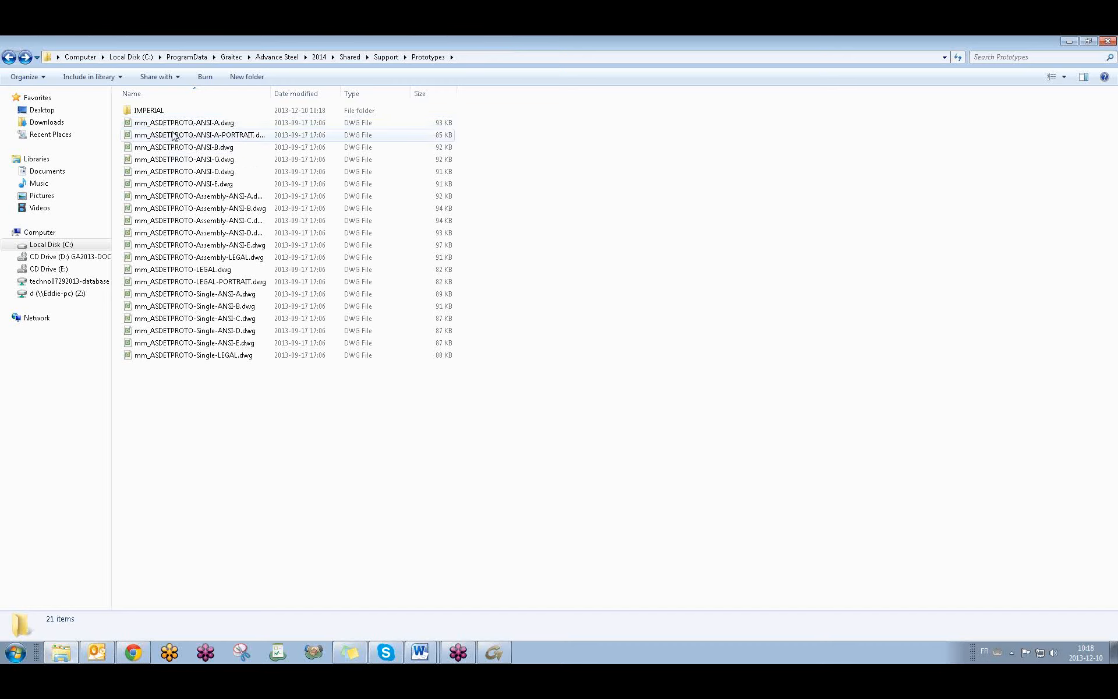
left_click(236, 223)
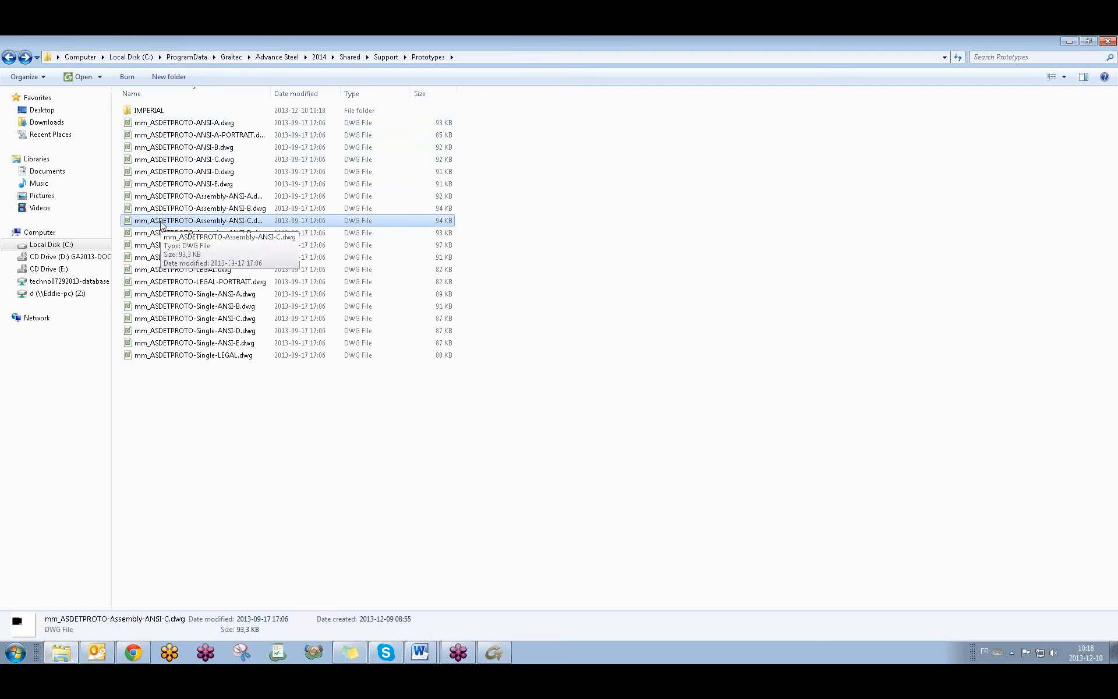
right_click(162, 223)
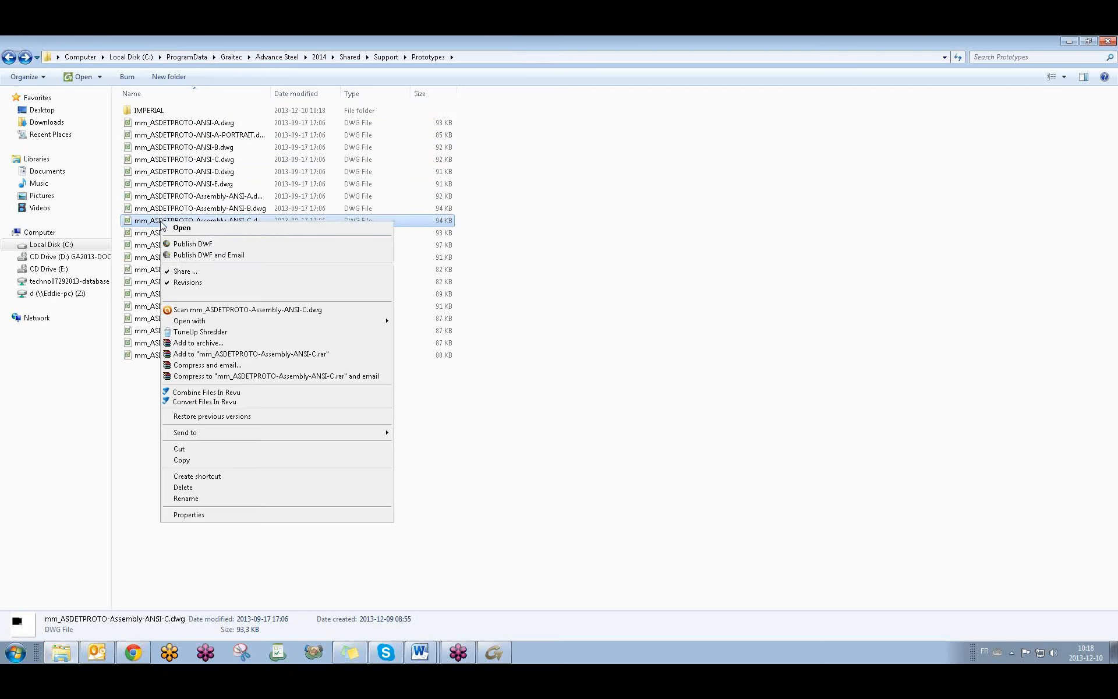
left_click(204, 499)
key("End")
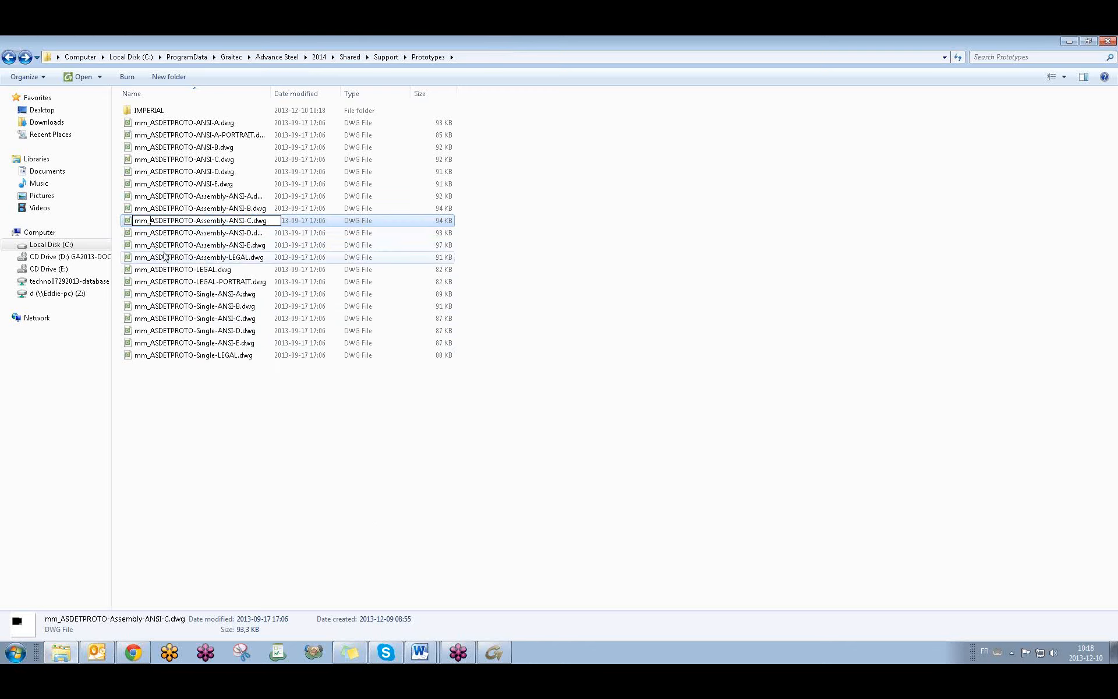
key("BackSpace")
key("BackSpace")
key("BackSpace")
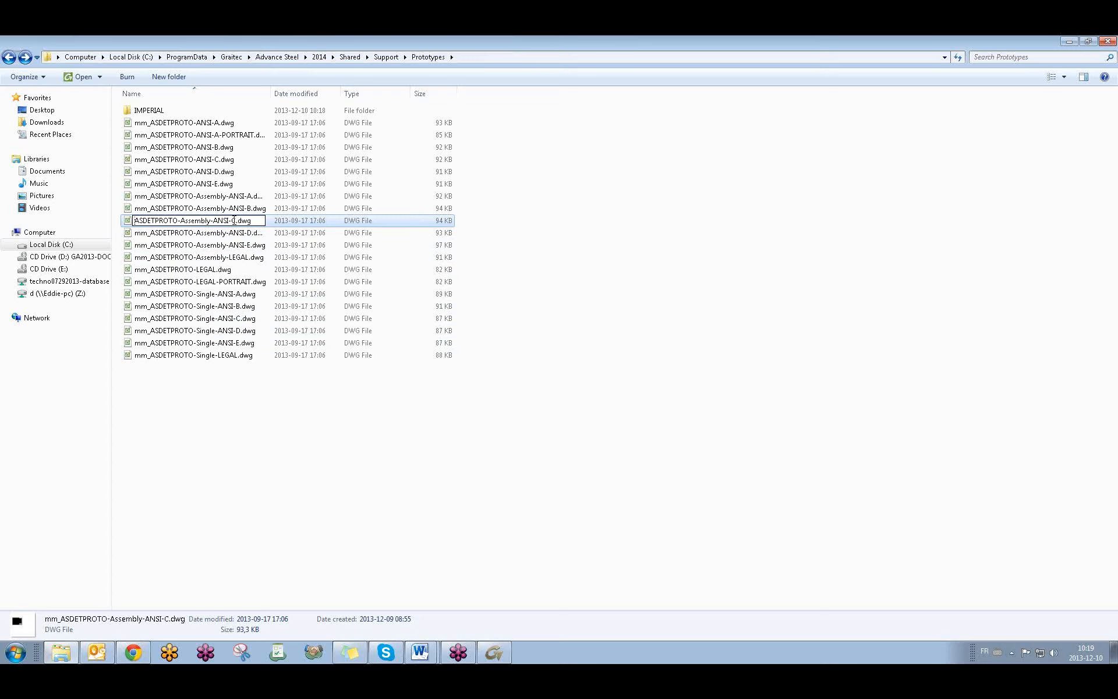
left_click_drag(236, 221, 117, 222)
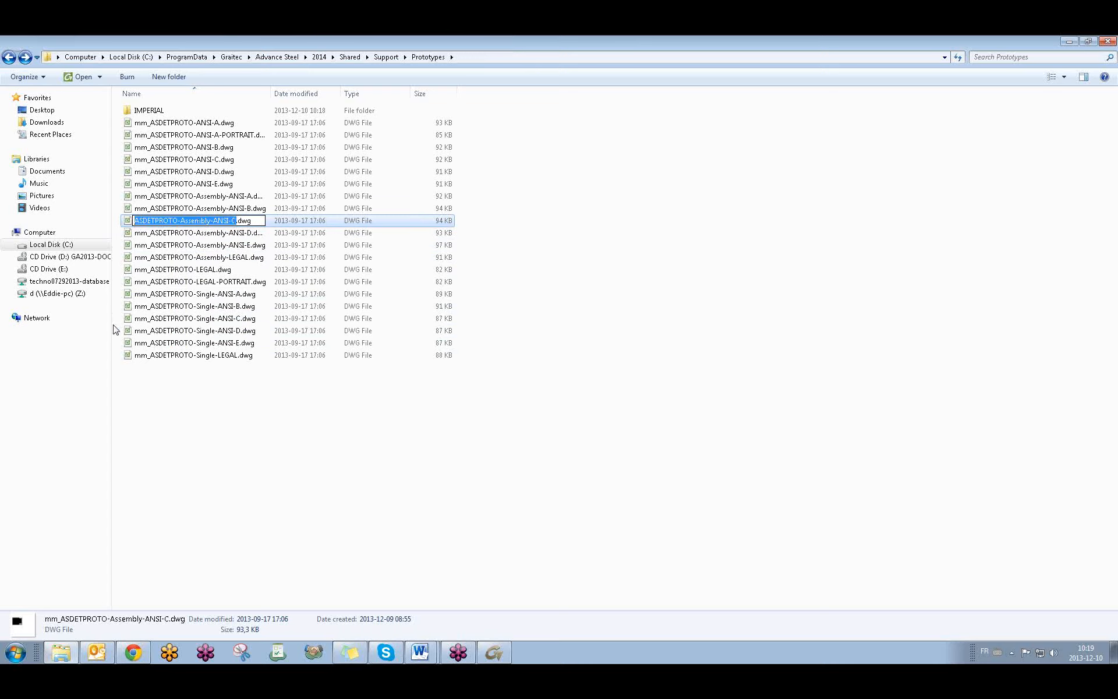
left_click(169, 458)
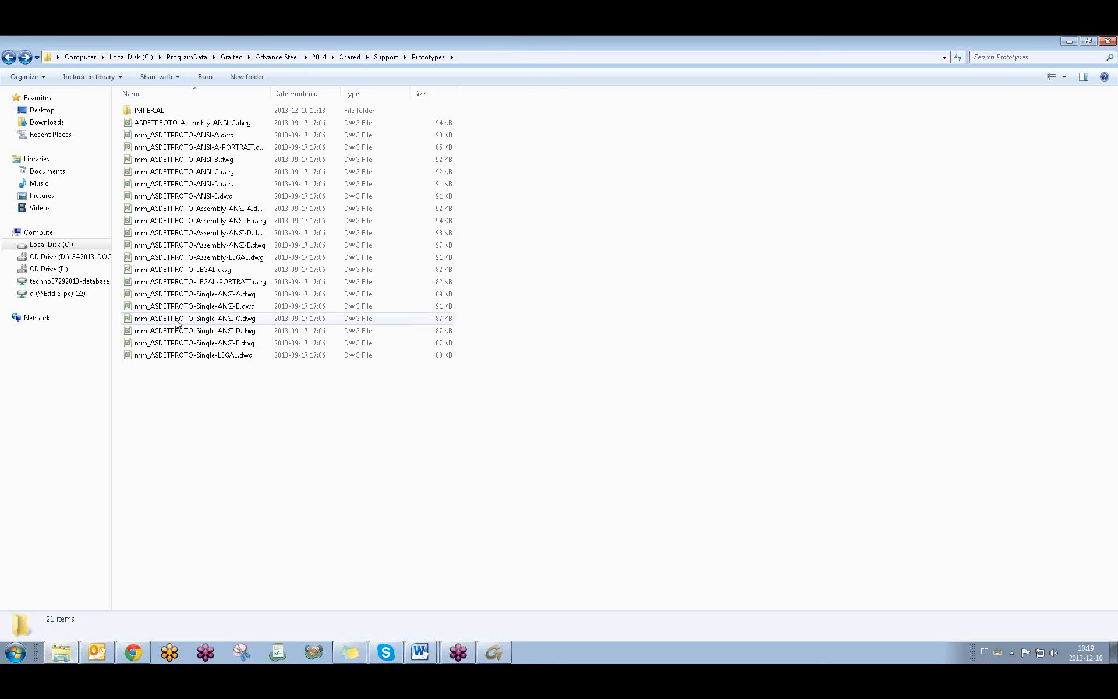
Step: Check the ANSI-C prototype file names in the IMPERIAL subfolder and return to the Prototypes folder
double_click(156, 112)
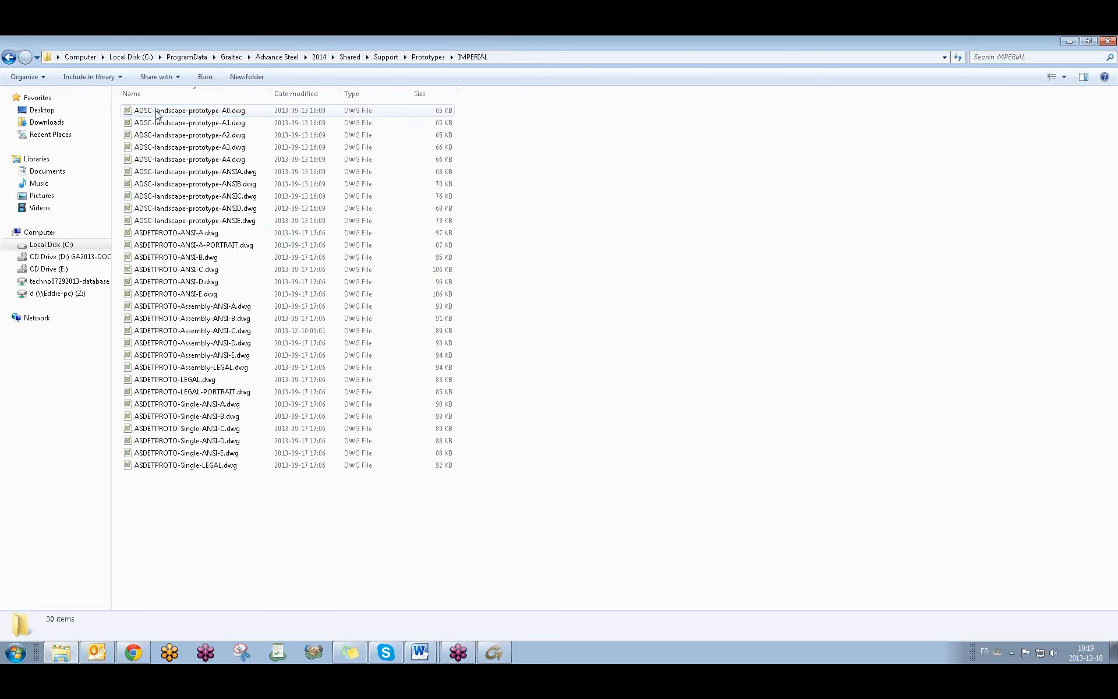
left_click(189, 274)
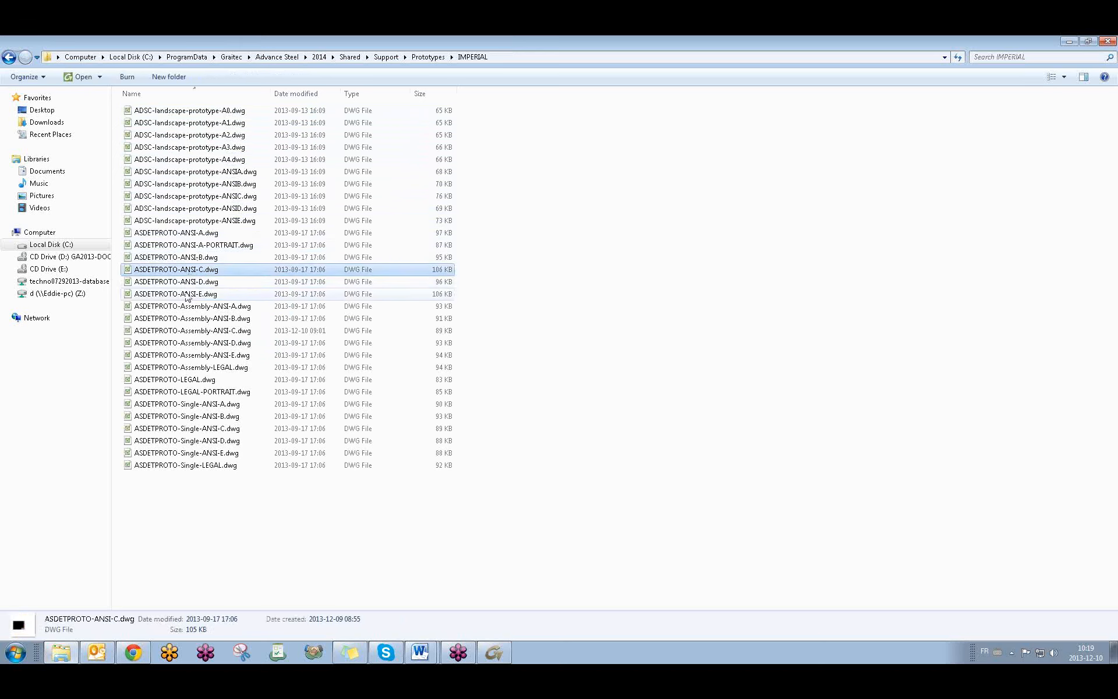
left_click(193, 332)
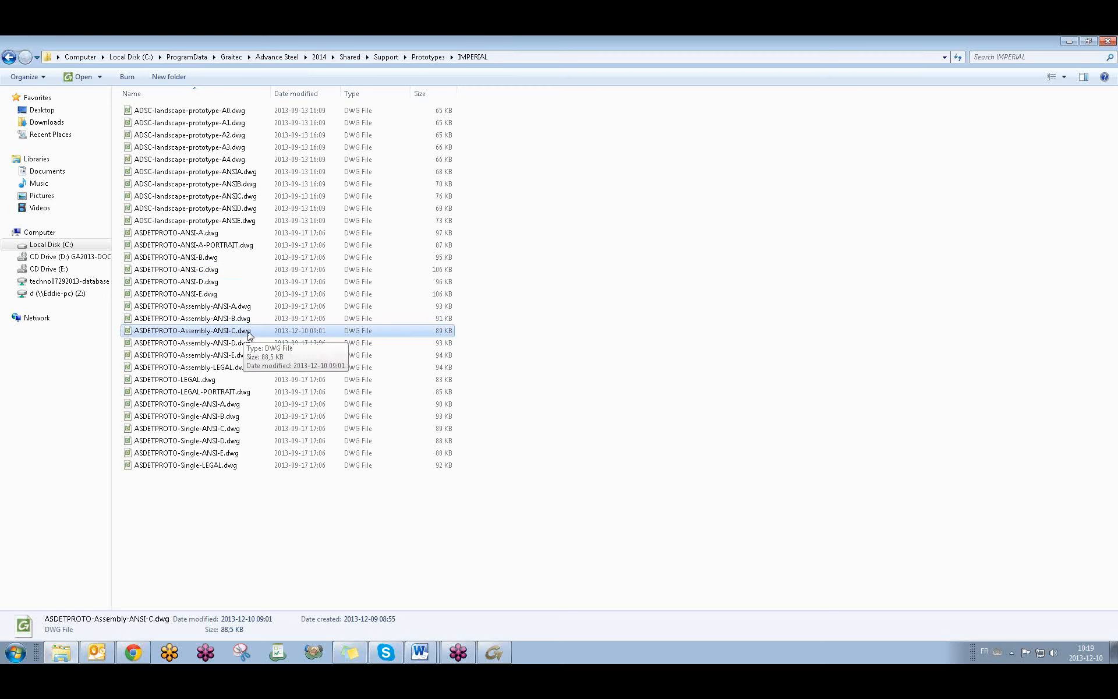
left_click(652, 375)
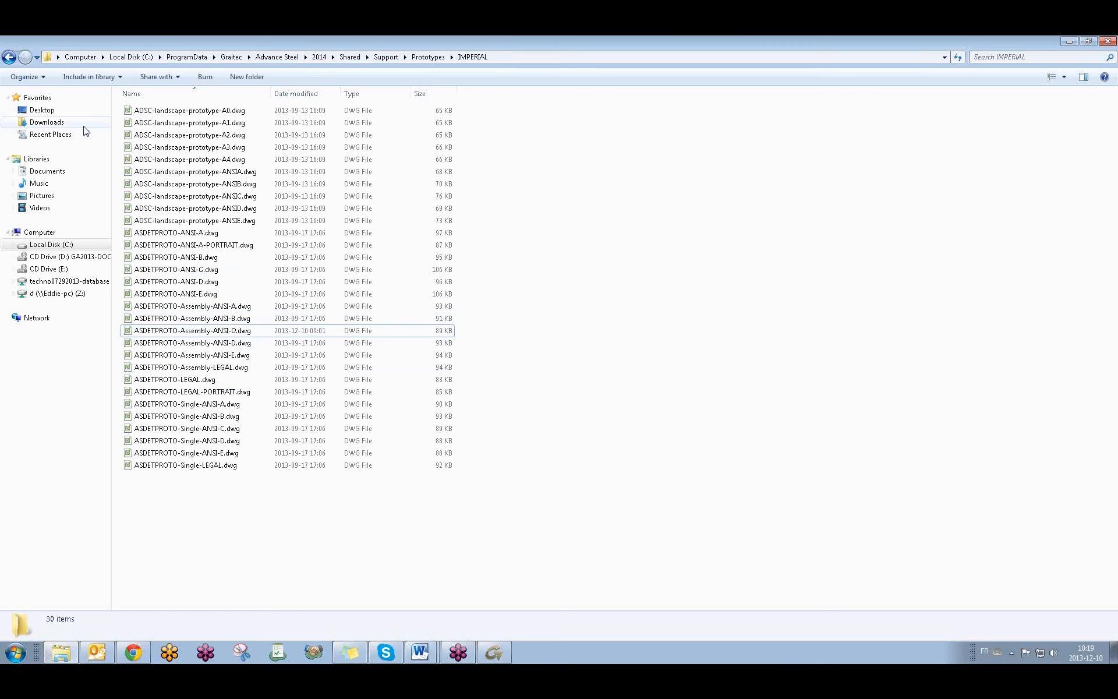
left_click(9, 57)
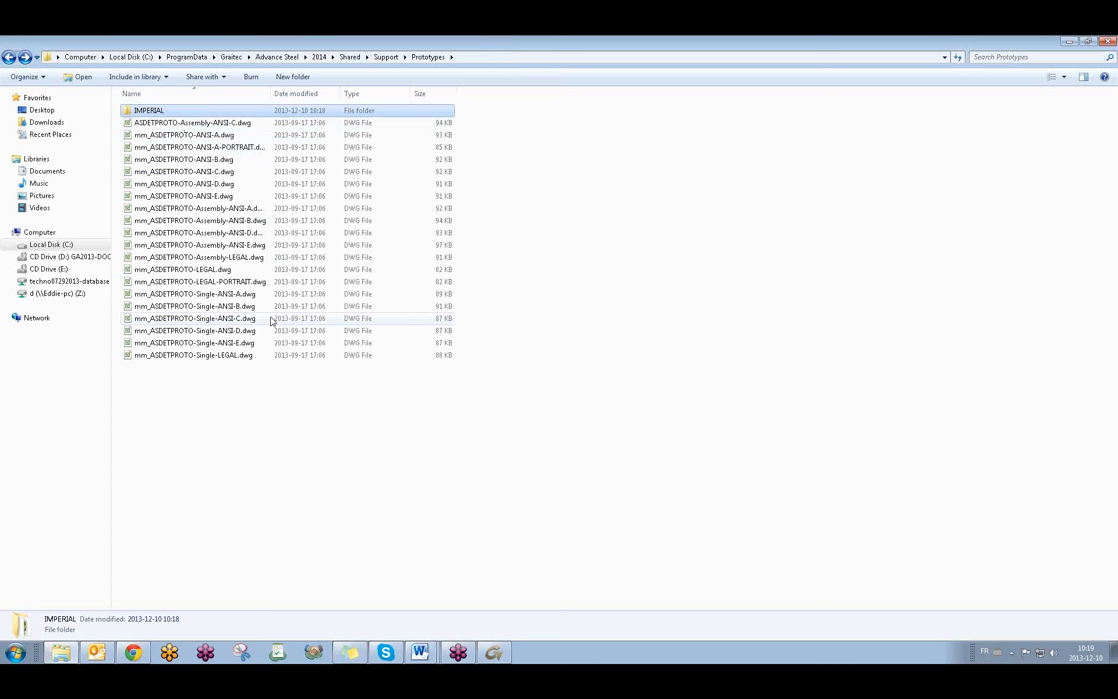
left_click(183, 414)
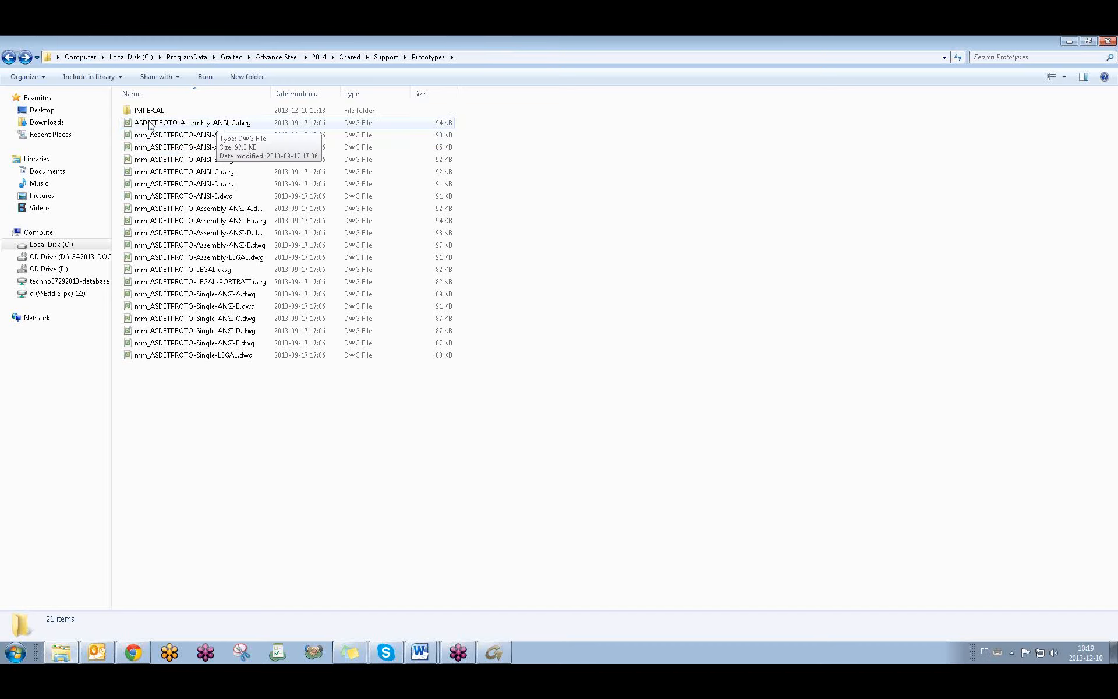
left_click(520, 322)
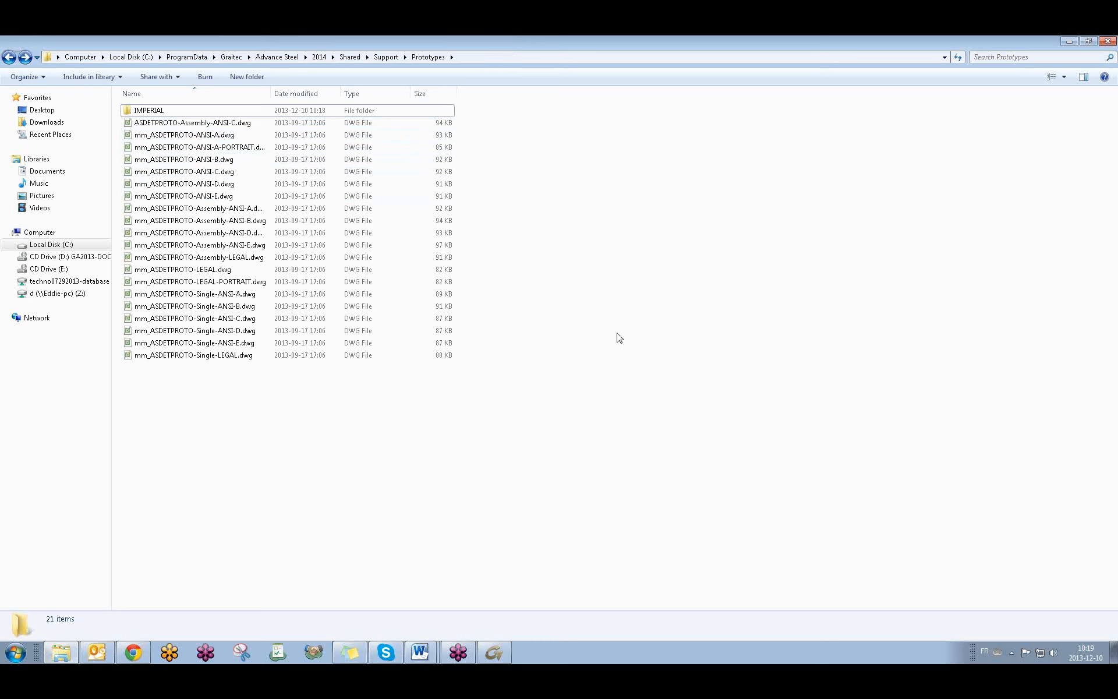
Step: Switch to Advance Steel and create a shop drawing of the front middle column with the Selected Mp Each ANSI-C quick document process
left_click(1106, 41)
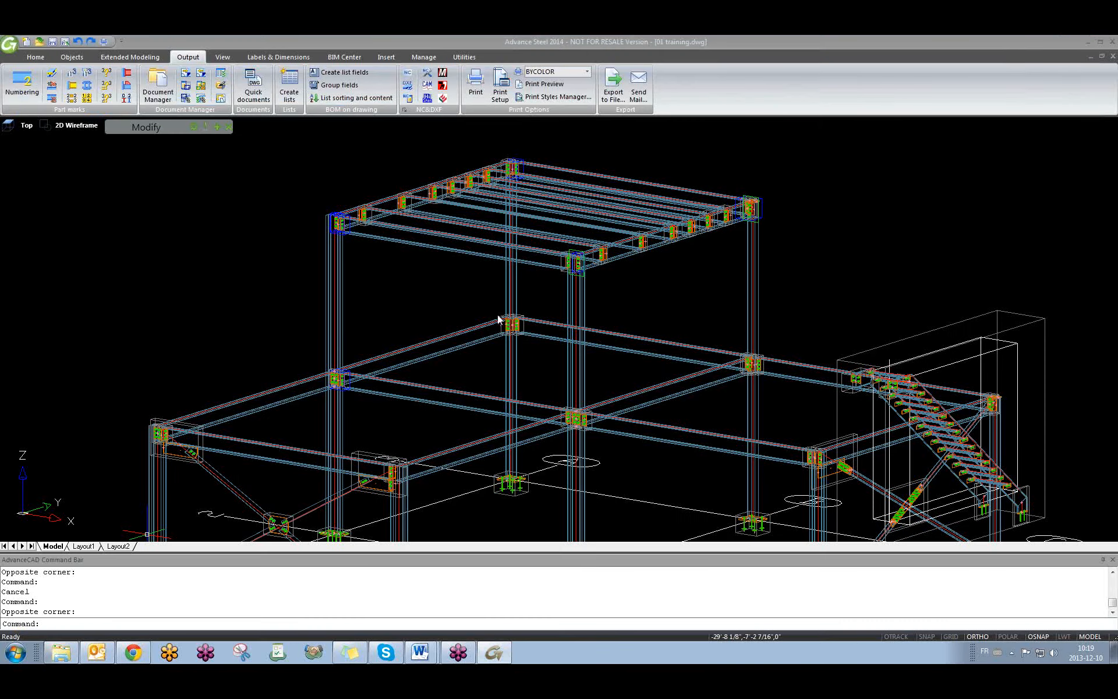
middle_click_drag(497, 319, 456, 291)
key("Escape")
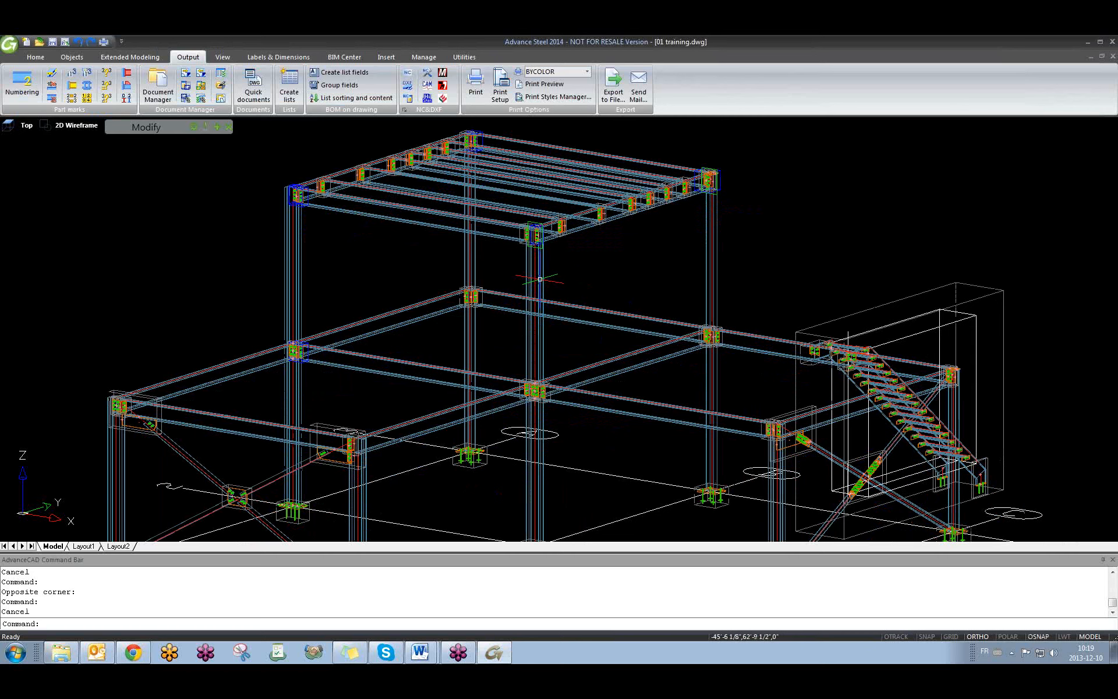
left_click(540, 279)
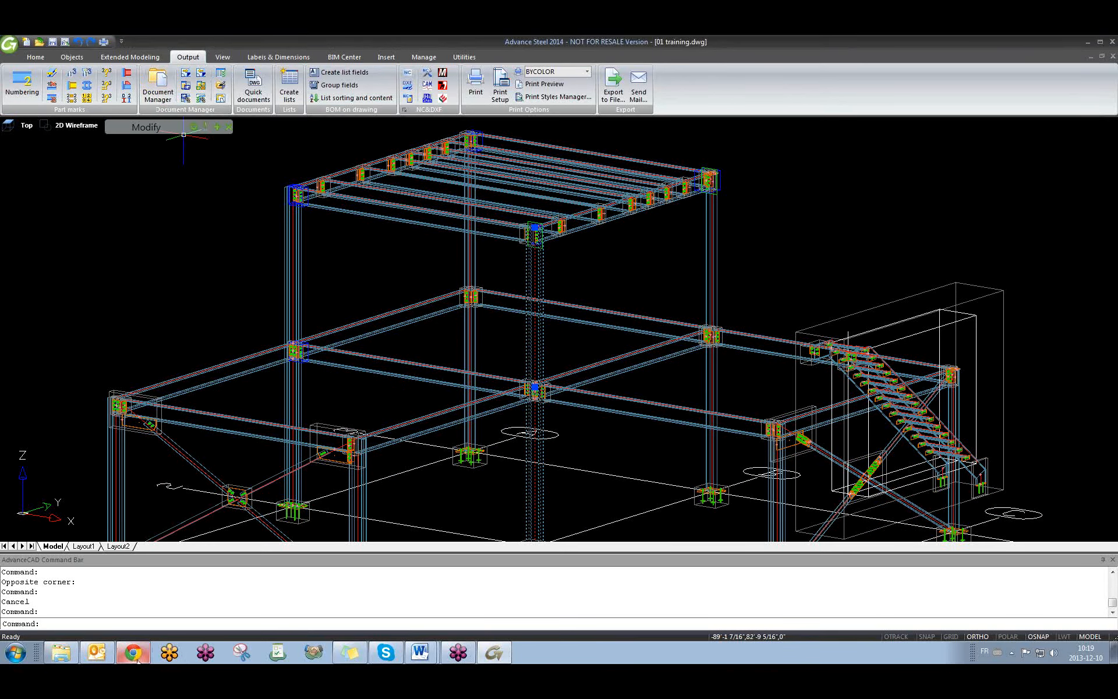
left_click(61, 652)
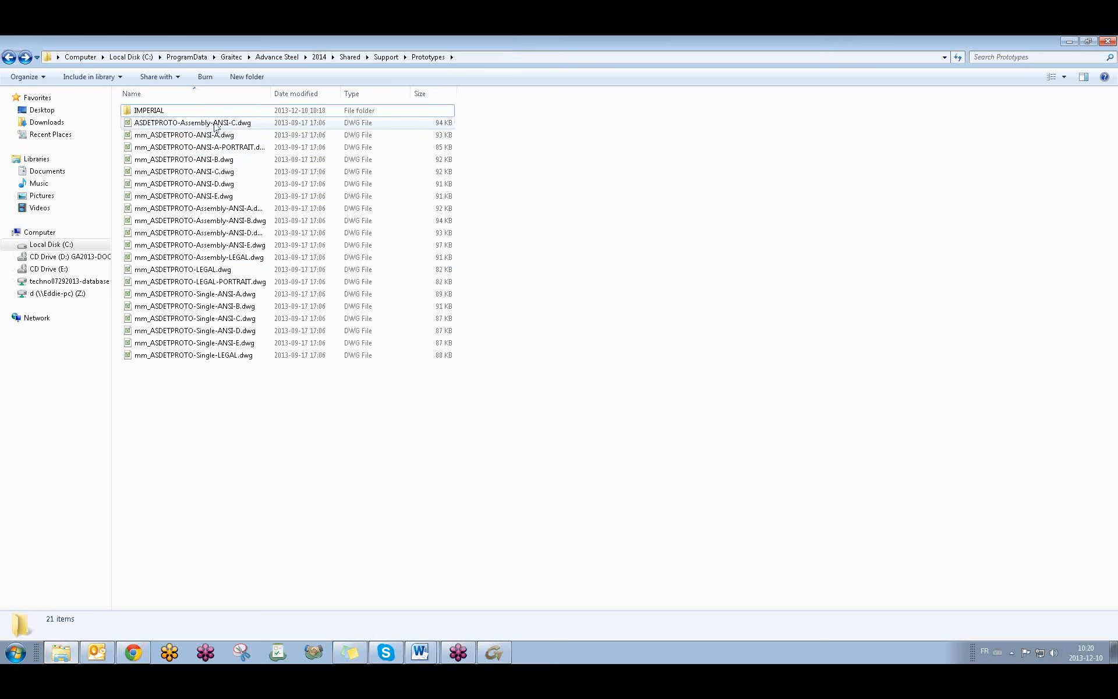
left_click(1069, 41)
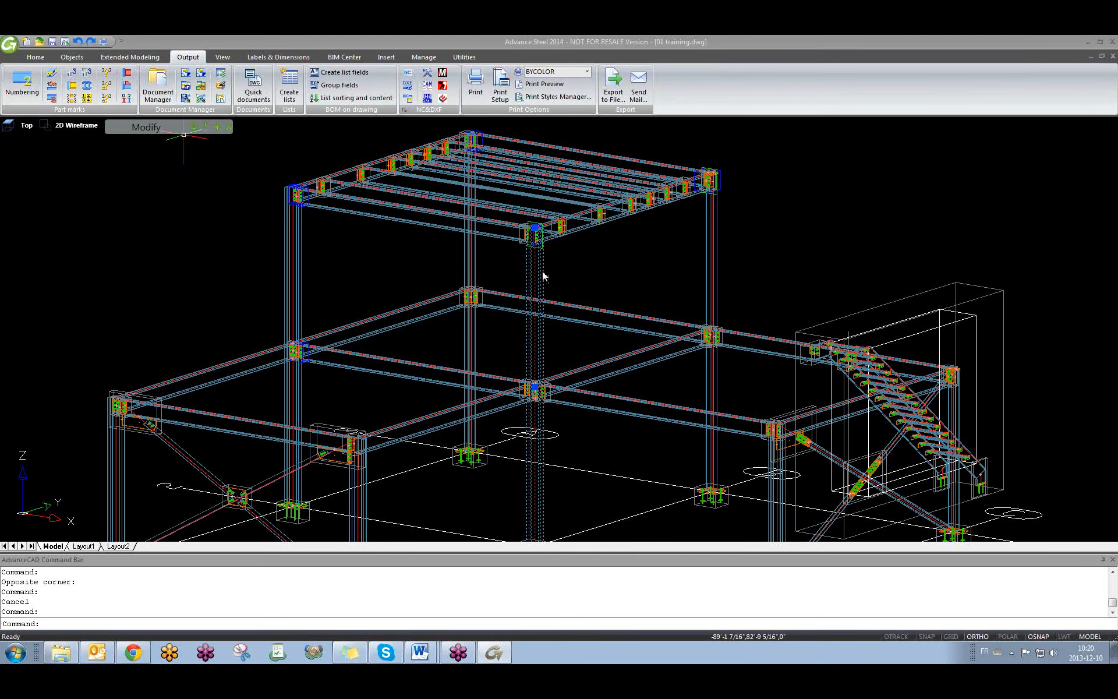
left_click(254, 86)
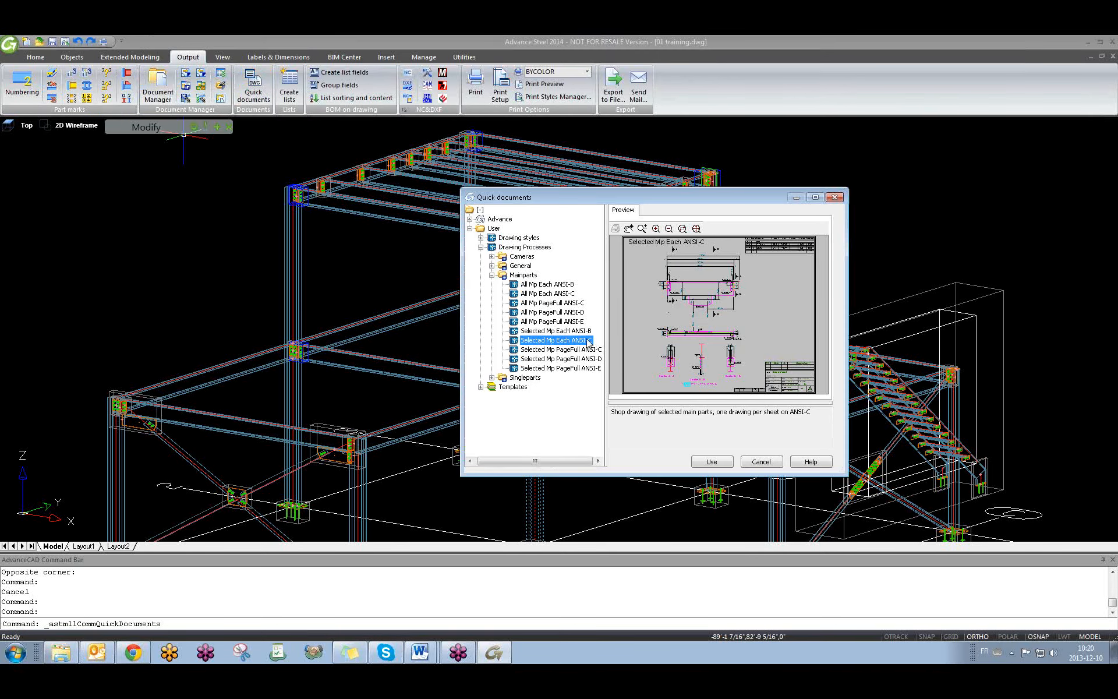
left_click(708, 461)
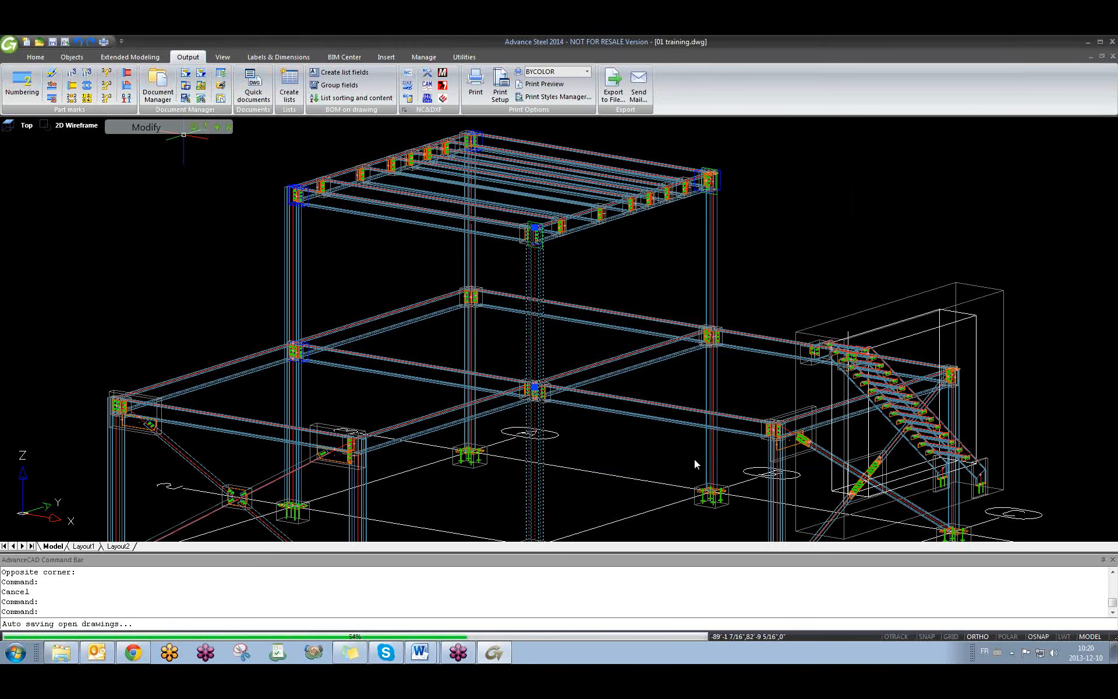
key("Return")
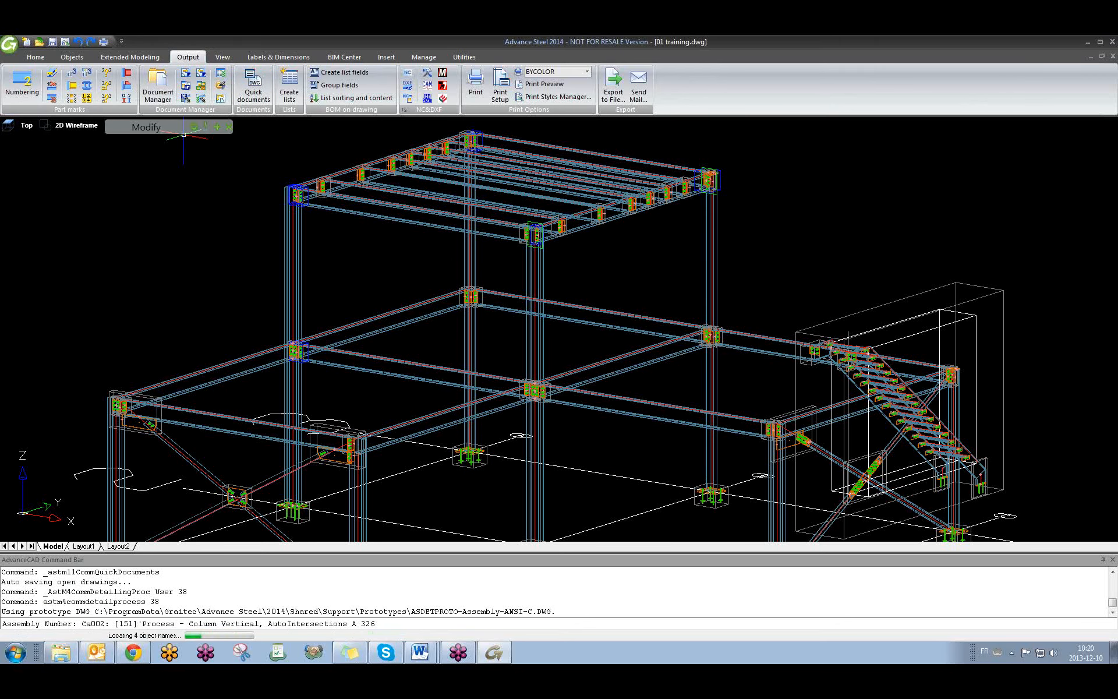
Step: Open the column's generated detail drawing from the column in the 3D model
left_click(538, 347)
right_click(541, 346)
left_click(578, 330)
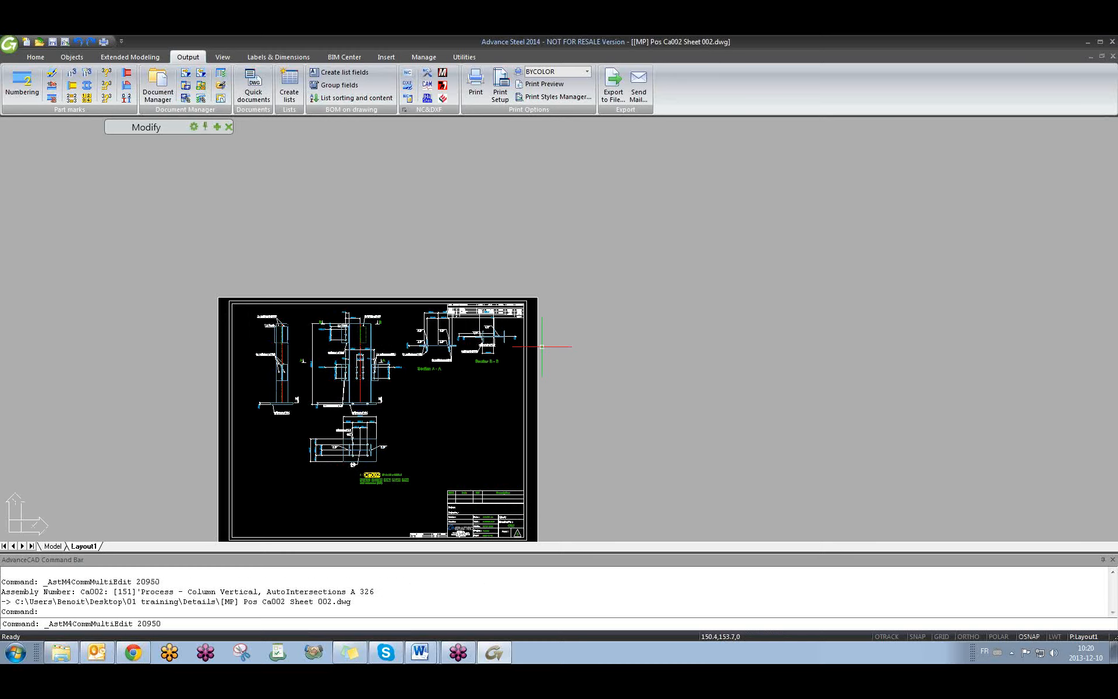
Step: Examine the units of the base plate, bolt hole and connection plate dimensions on the Ca002 sheet
scroll(360, 405, "up", 2)
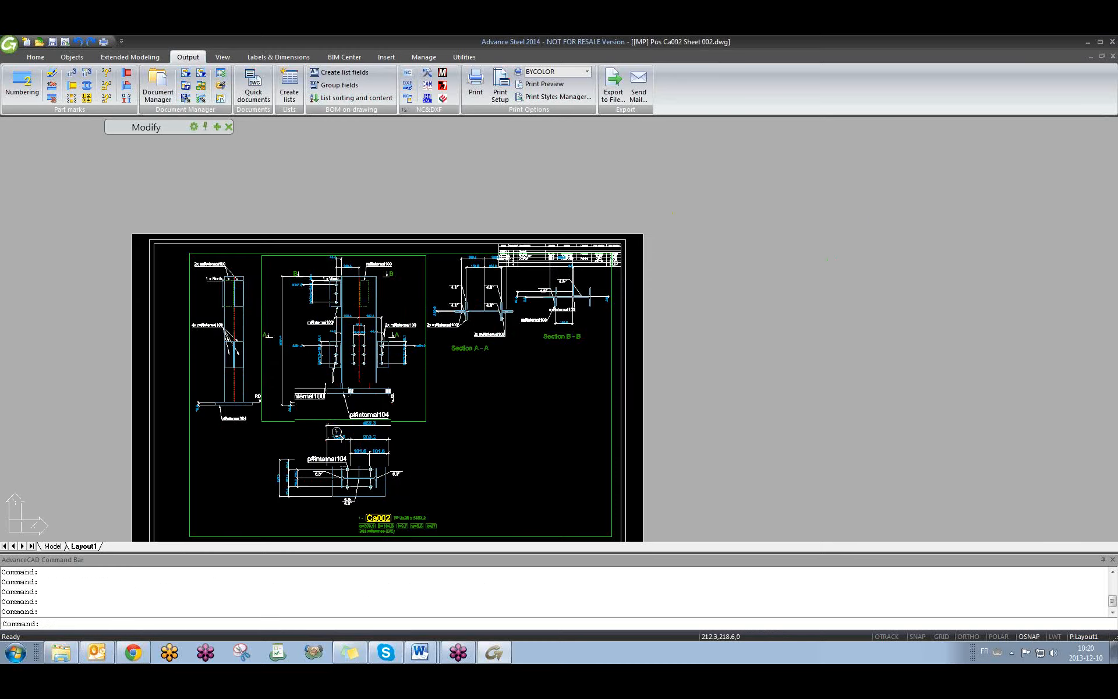
scroll(336, 431, "up", 5)
scroll(480, 354, "down", 4)
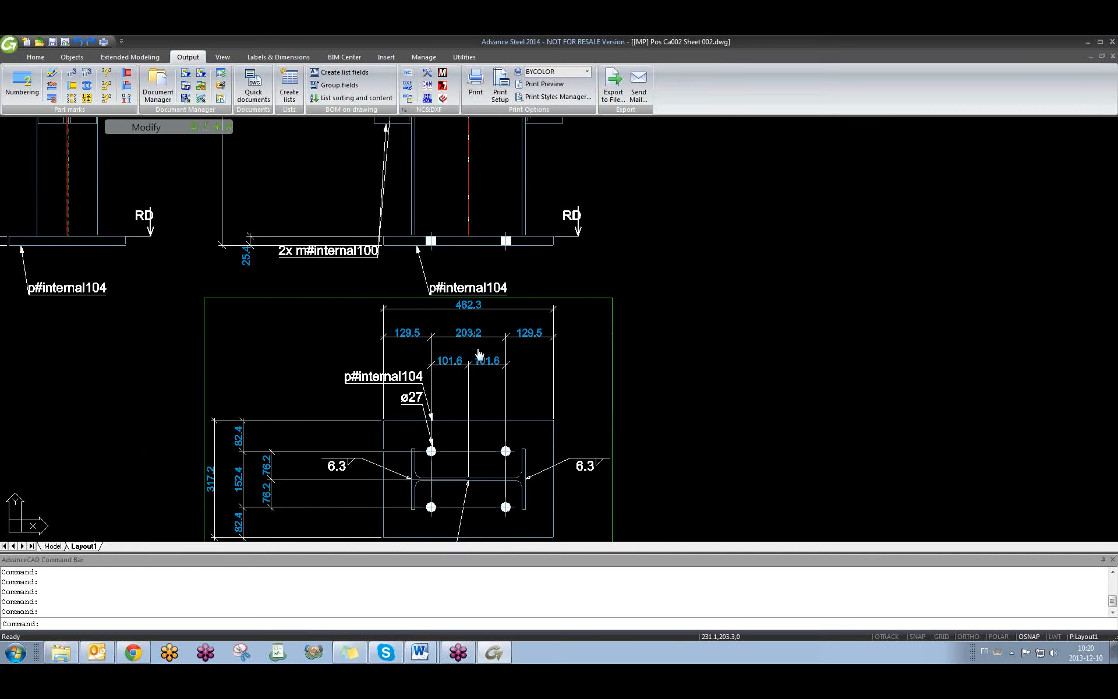
middle_click_drag(480, 354, 529, 427)
middle_click_drag(512, 270, 529, 430)
scroll(433, 291, "up", 5)
scroll(432, 297, "down", 2)
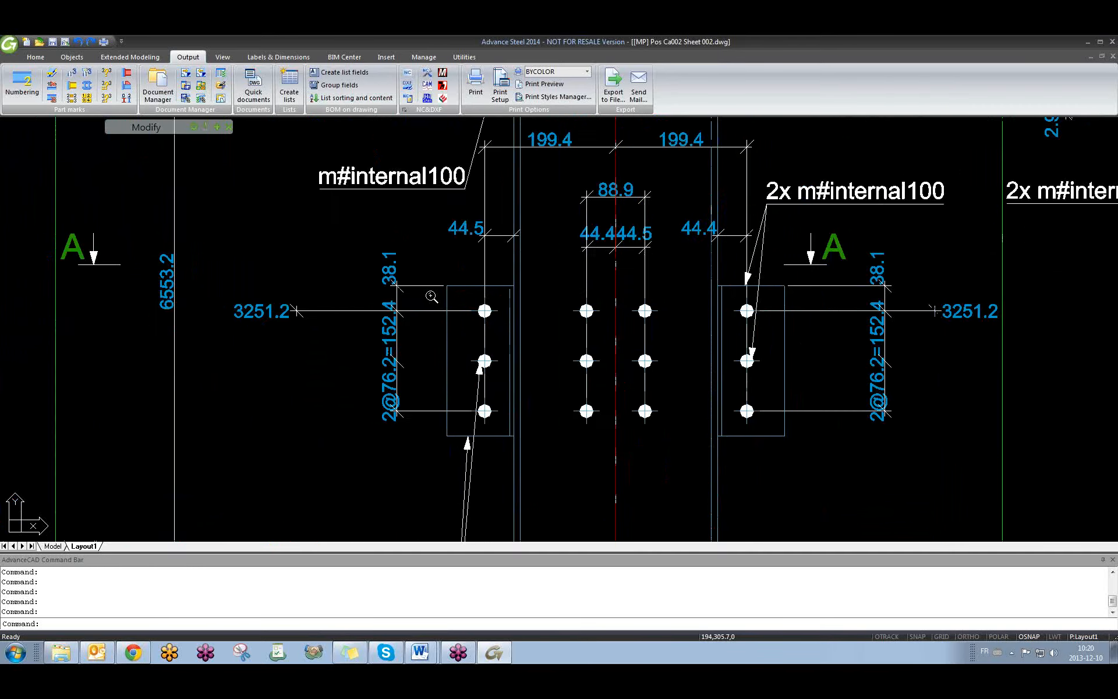
scroll(432, 297, "down", 4)
scroll(484, 346, "up", 4)
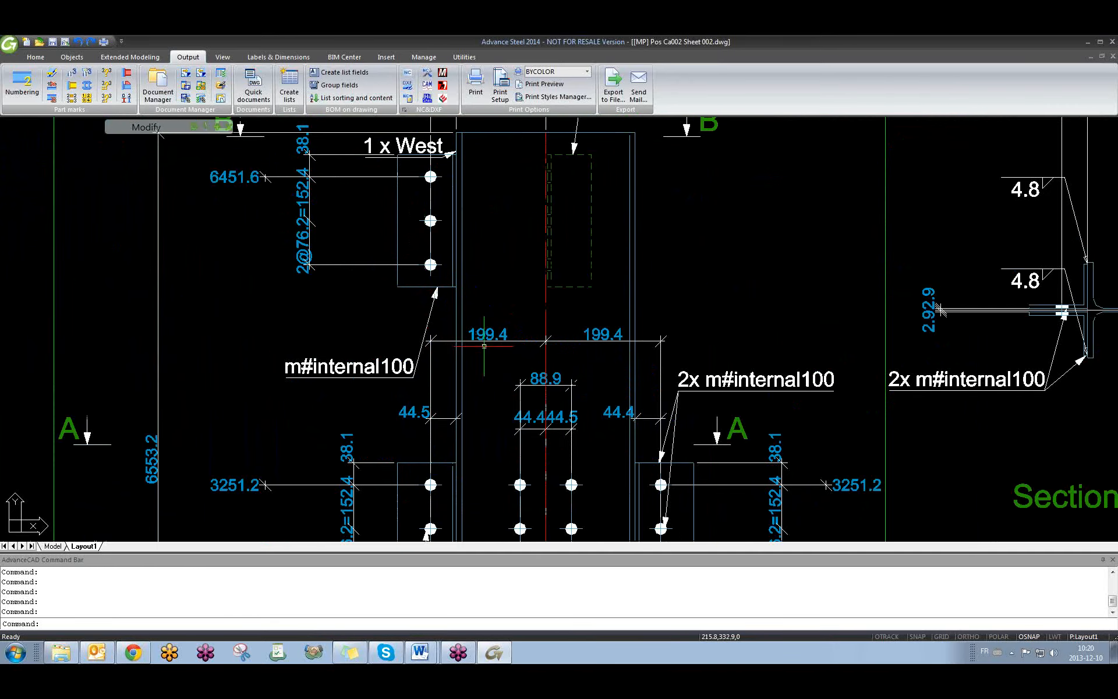
key("Escape")
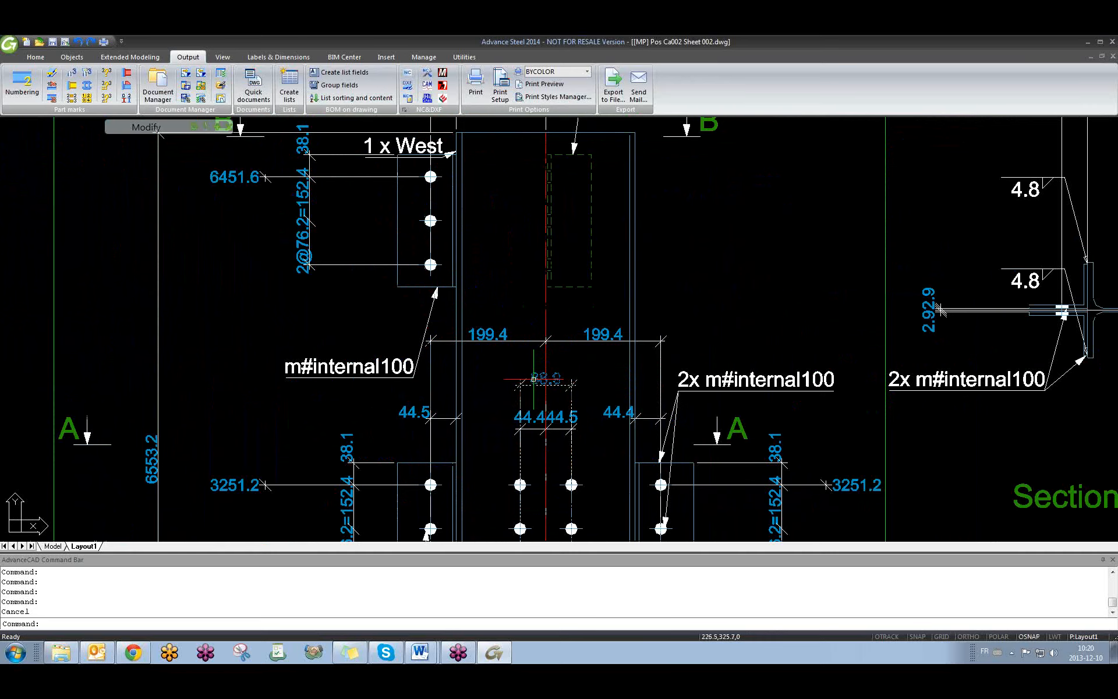
key("Escape")
Step: Compare the dimension units with those of the base plate on the Ca001 sheet
key("ctrl+Tab")
key("ctrl+Tab")
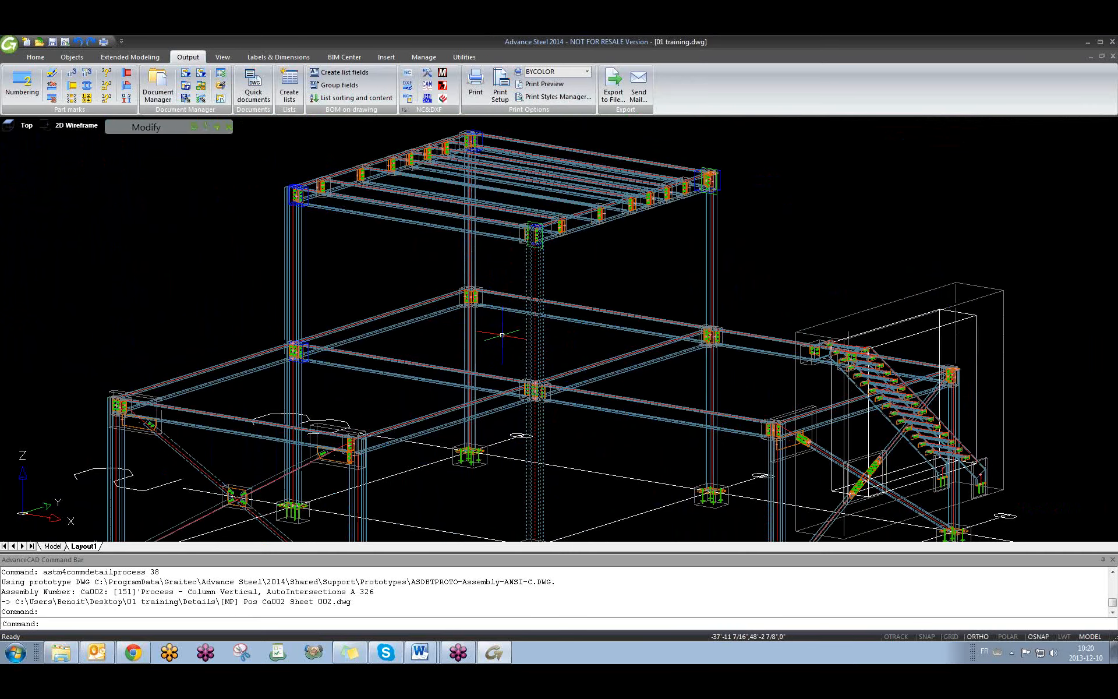
scroll(441, 326, "up", 4)
scroll(392, 340, "up", 2)
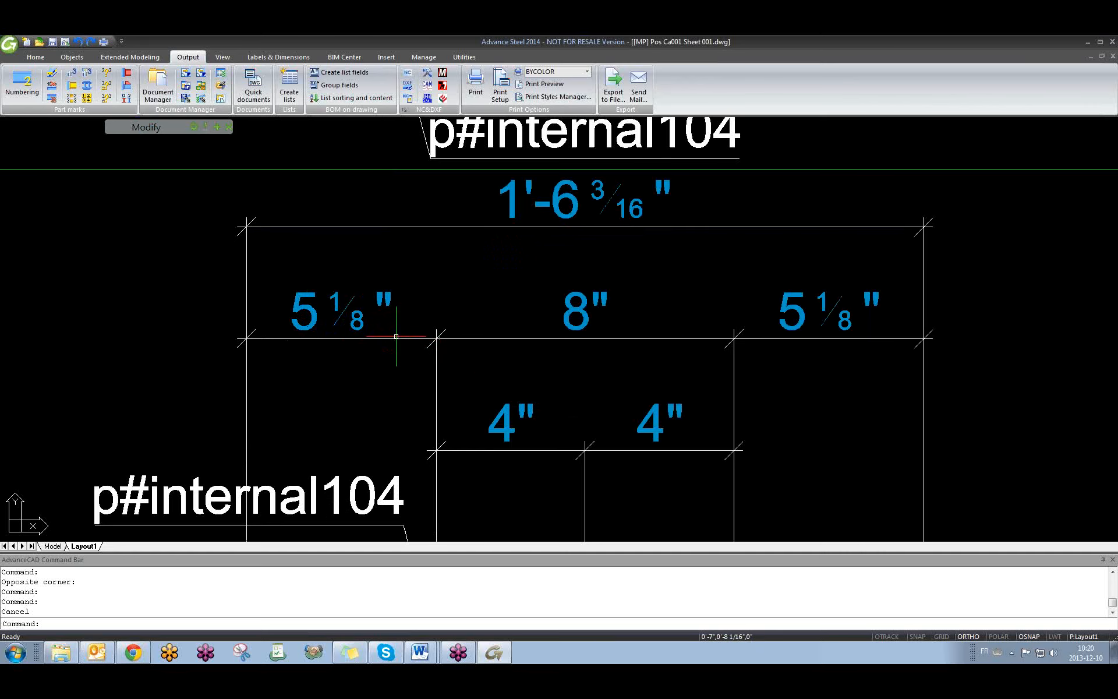
scroll(411, 337, "down", 5)
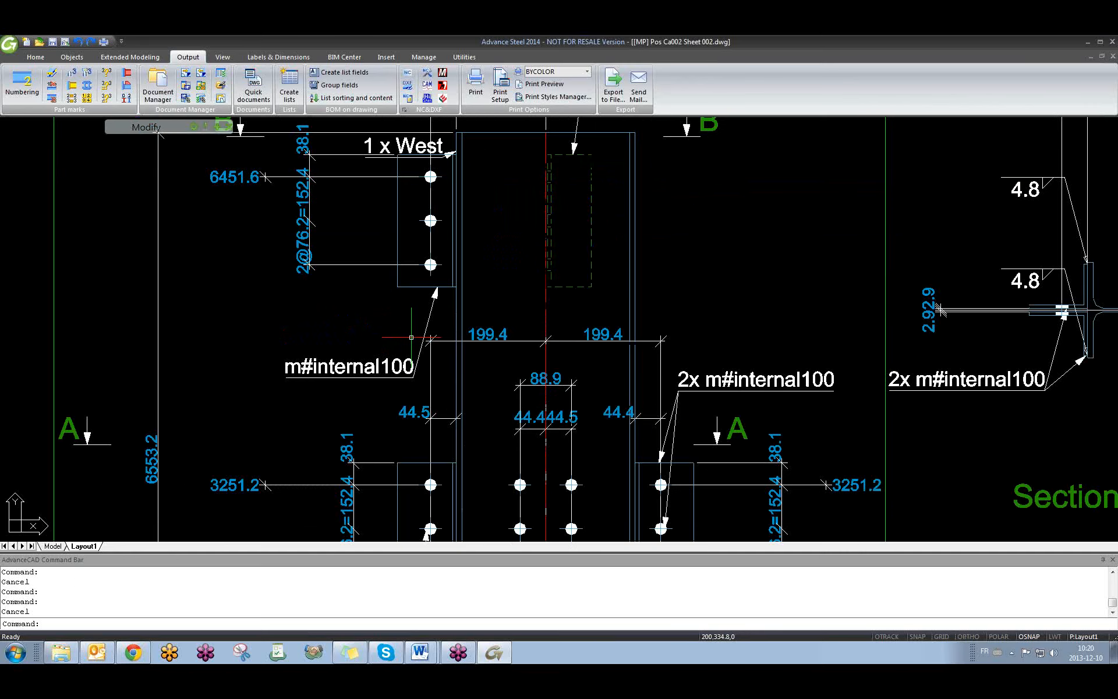
Step: Switch to Windows Explorer and create a folder named METRIC in the Prototypes folder
left_click(61, 653)
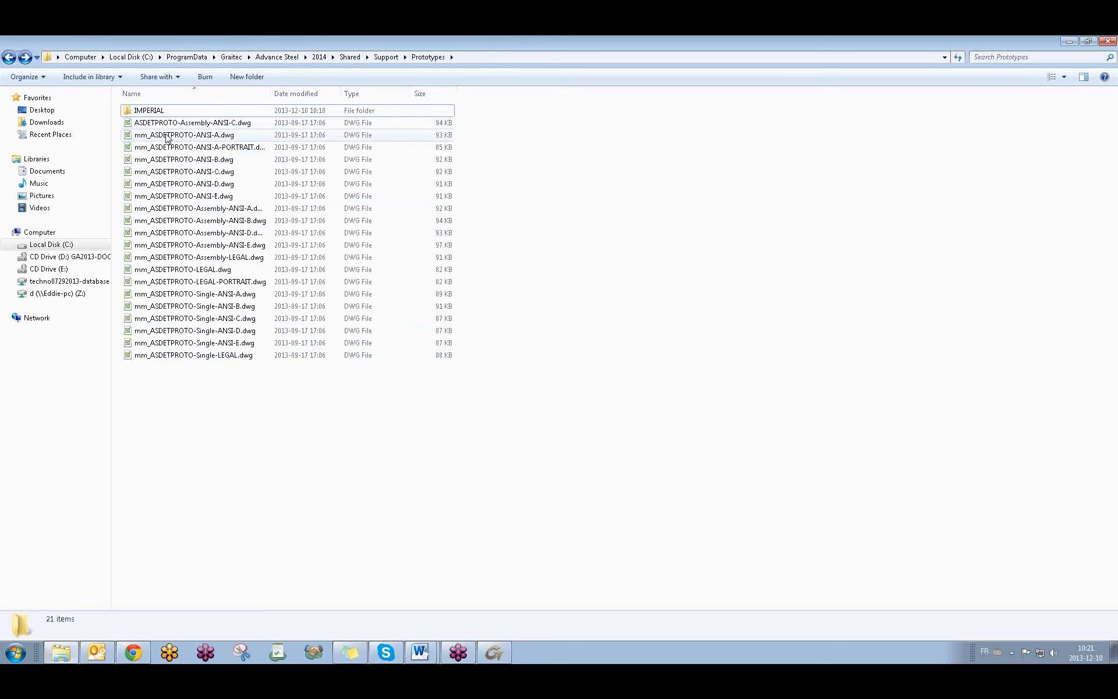
right_click(263, 398)
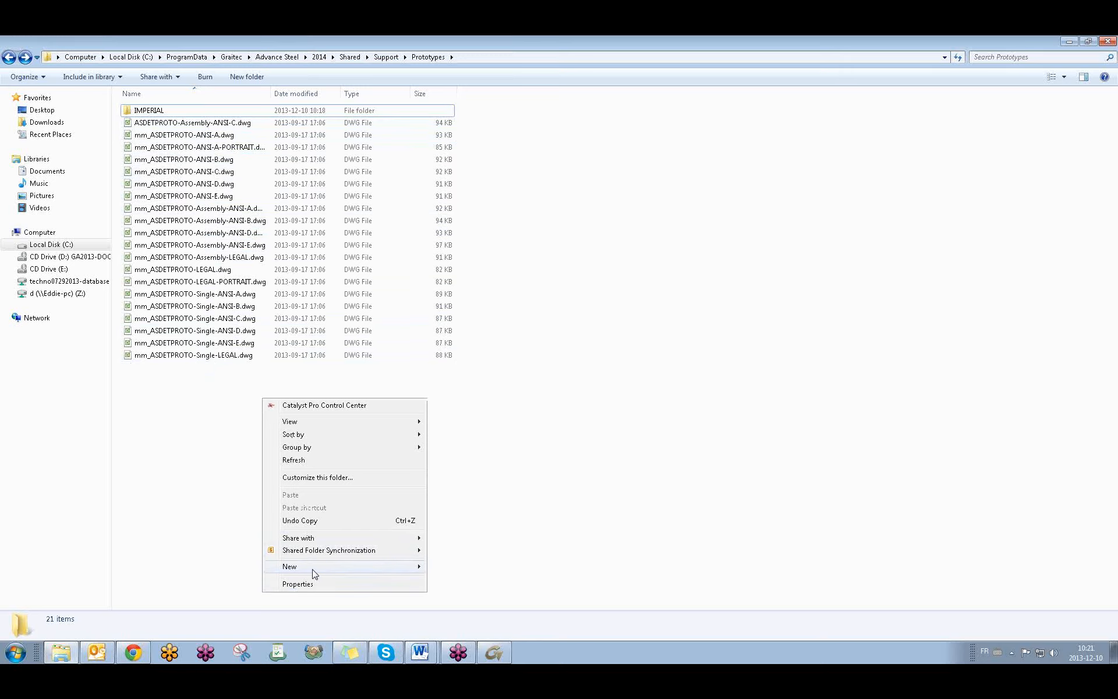
mouse_move(311, 568)
left_click(475, 386)
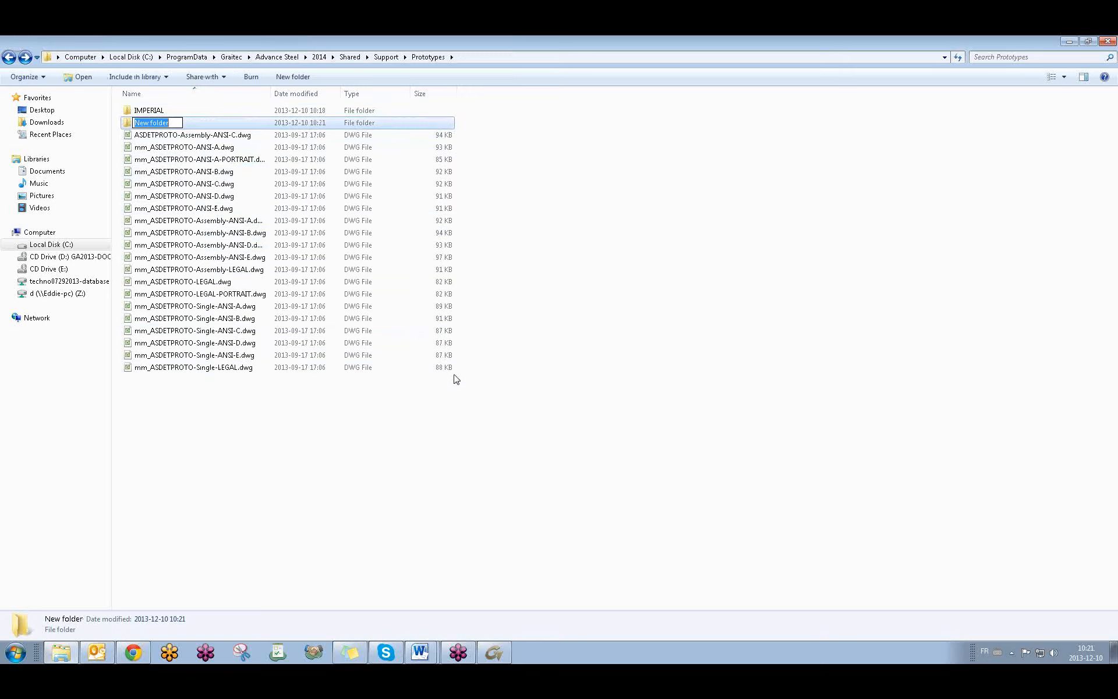
type("METRIC")
left_click(192, 498)
Step: Move all loose prototype DWG files from Prototypes into the METRIC folder and check that folder's contents
left_click_drag(212, 474, 151, 124)
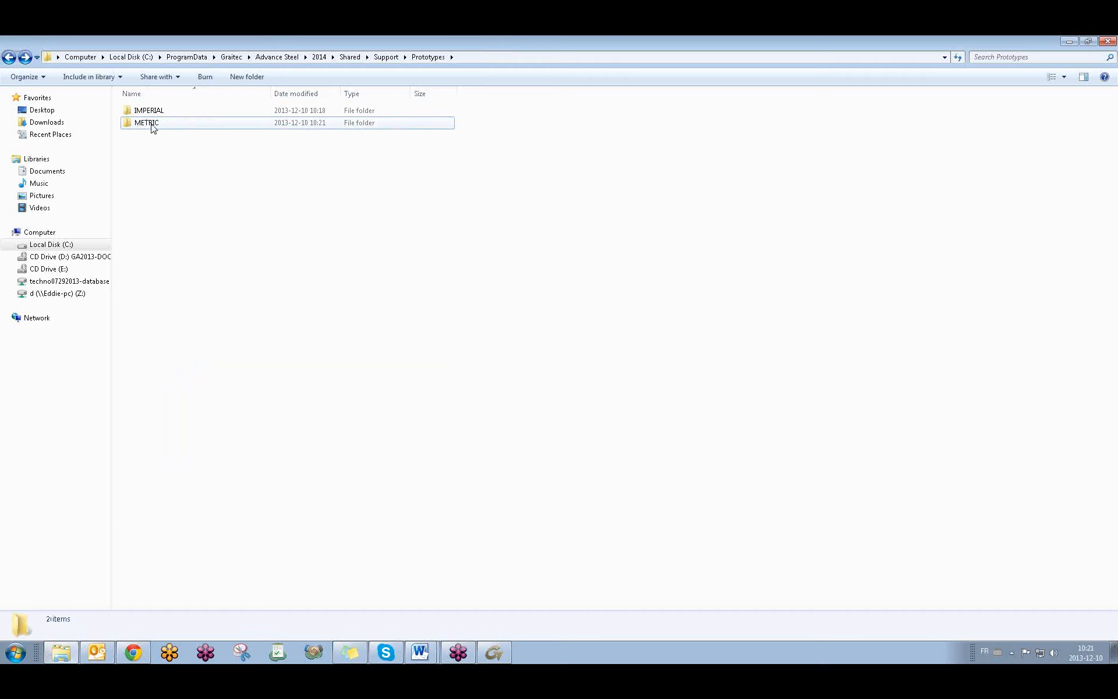
mouse_move(152, 127)
double_click(150, 123)
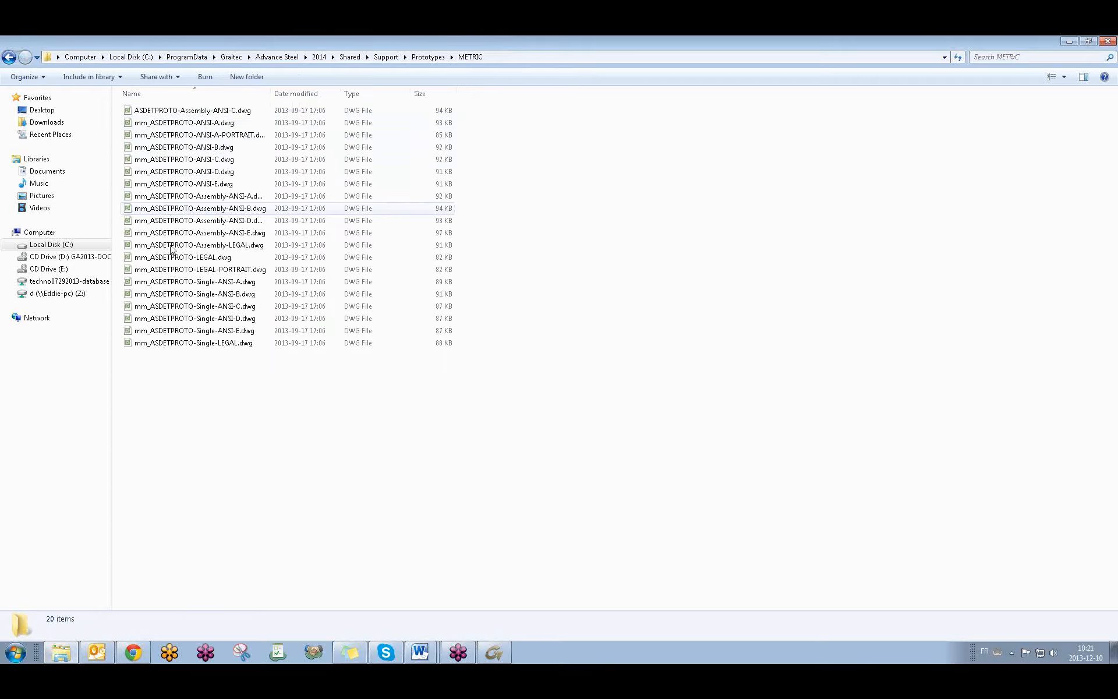
key("BackSpace")
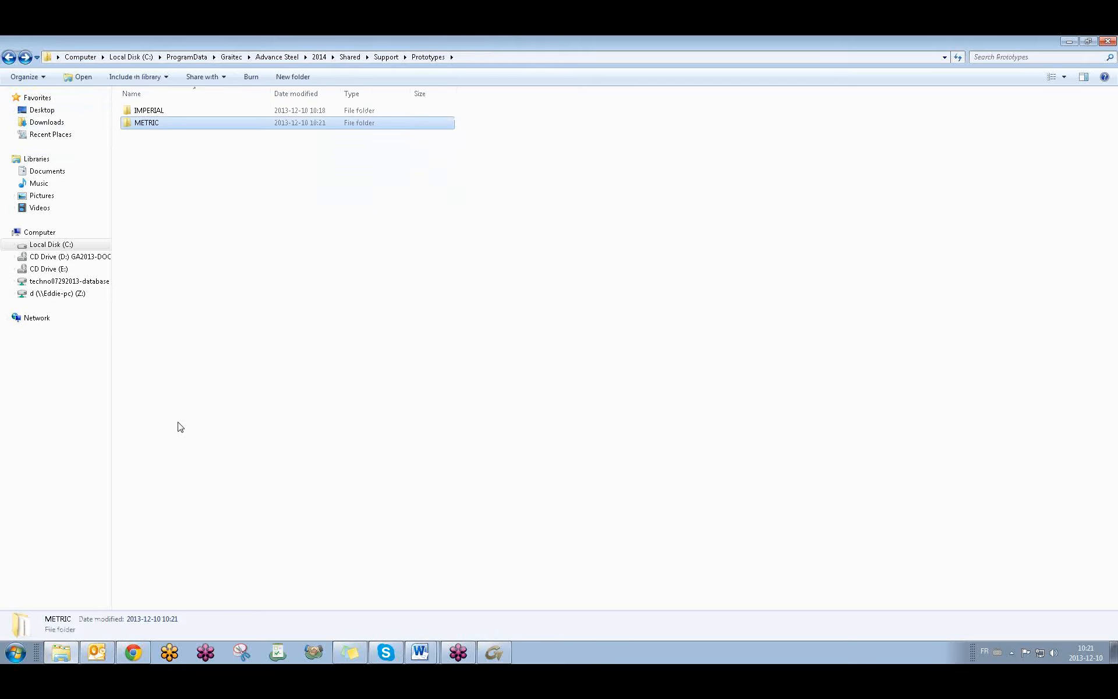
left_click(312, 135)
Step: Switch to Advance Steel and try to create a shop drawing of the lower-level back-left beam with the Selected Mp Each ANSI-C process
left_click(1069, 40)
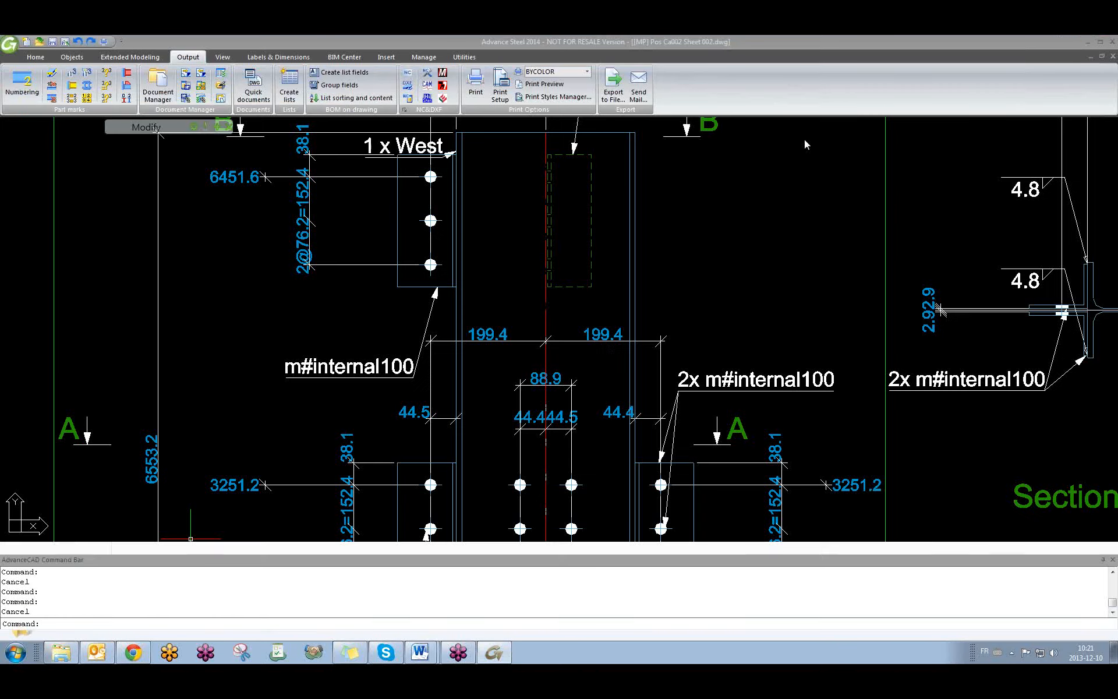
left_click(340, 301)
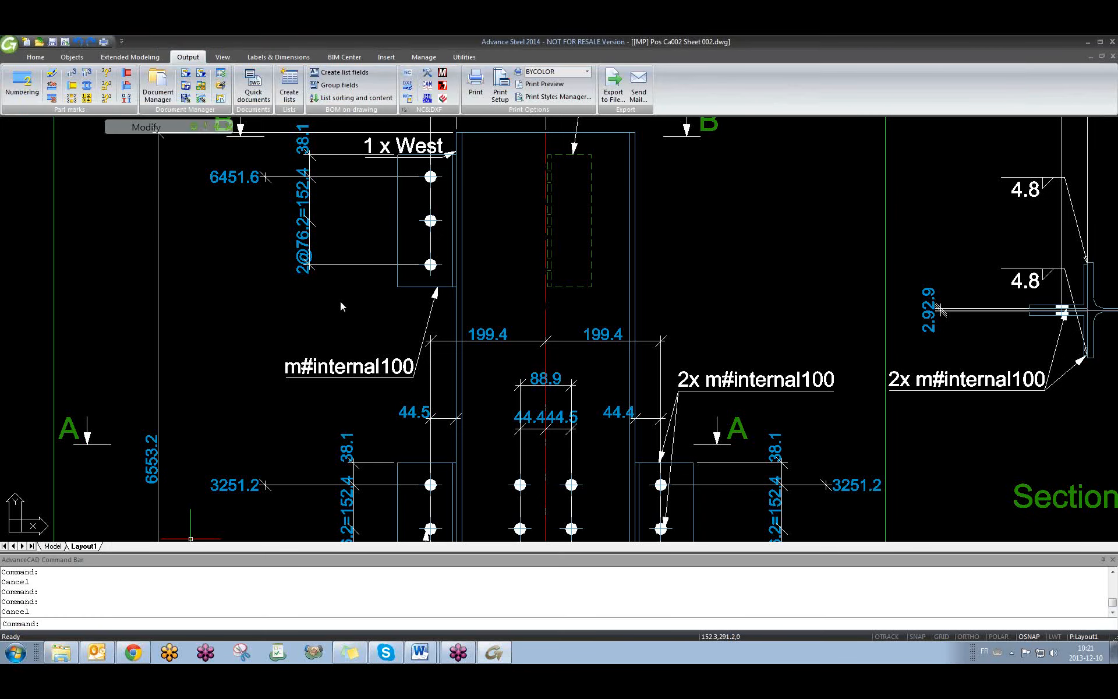
key("ctrl+Tab")
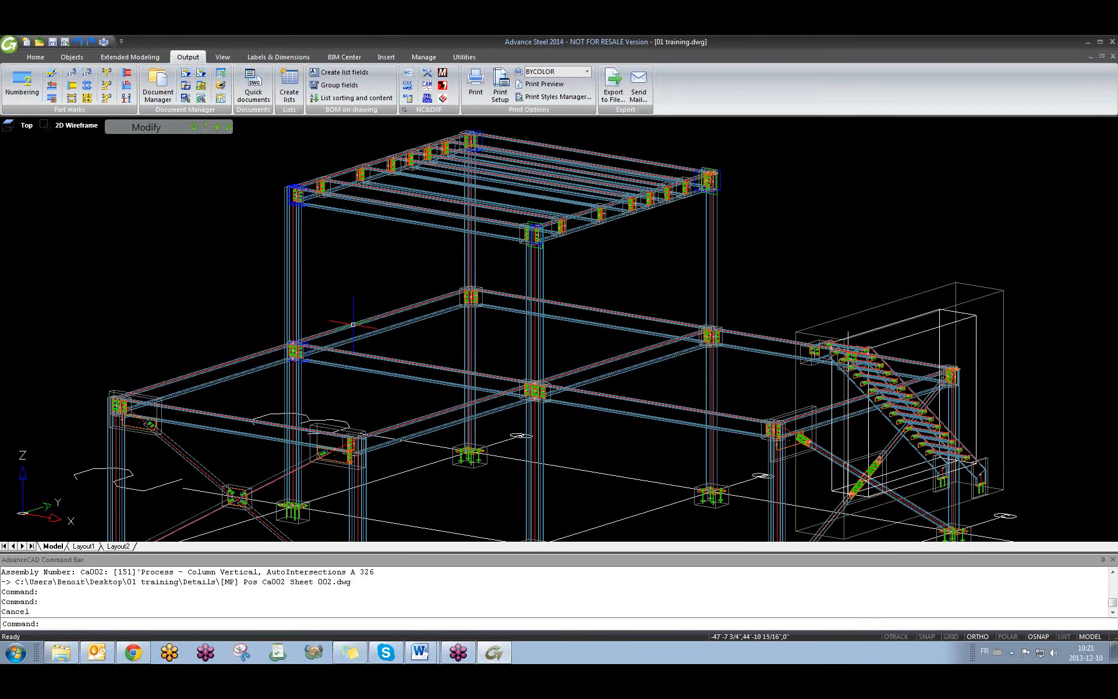
left_click(367, 324)
left_click(253, 87)
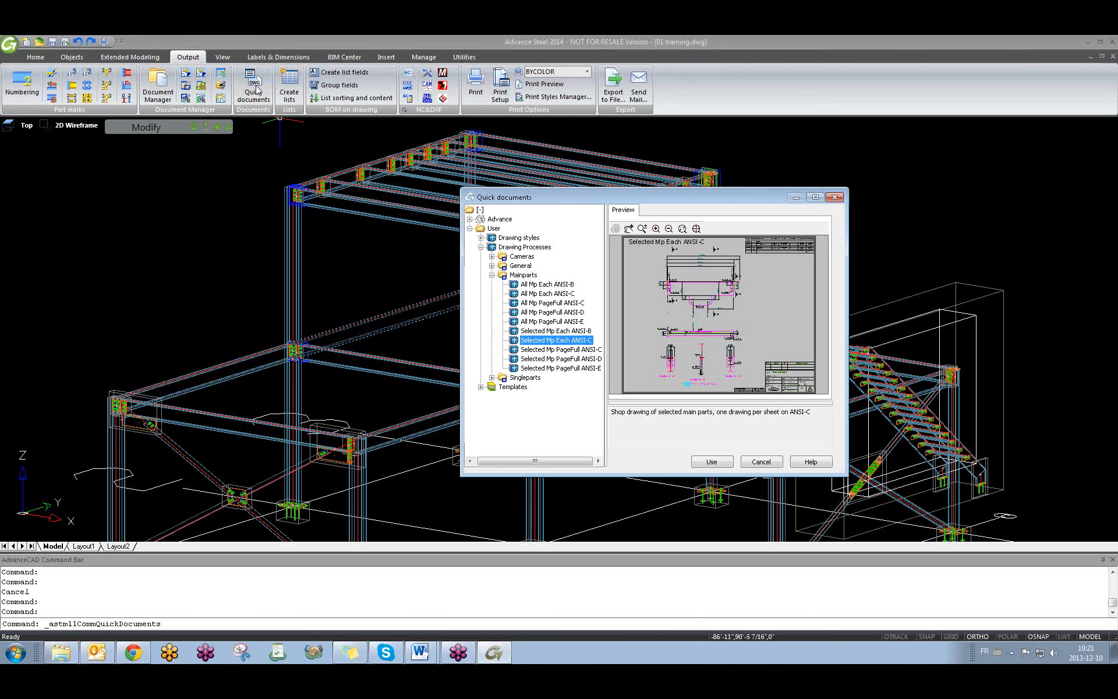
left_click(689, 461)
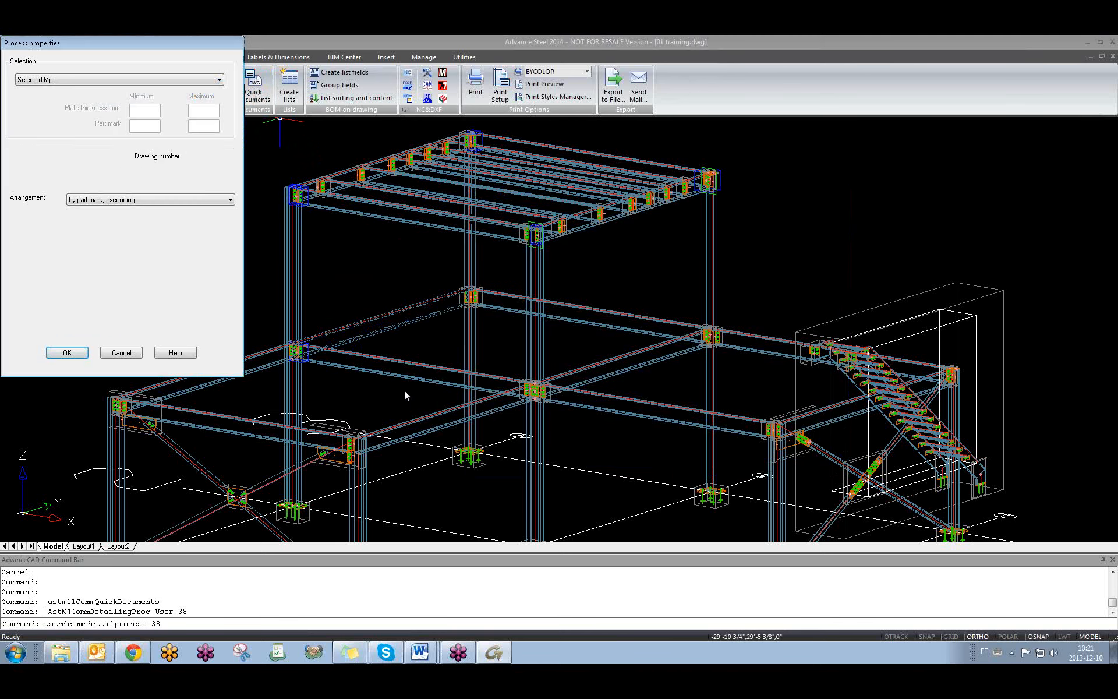
left_click(67, 357)
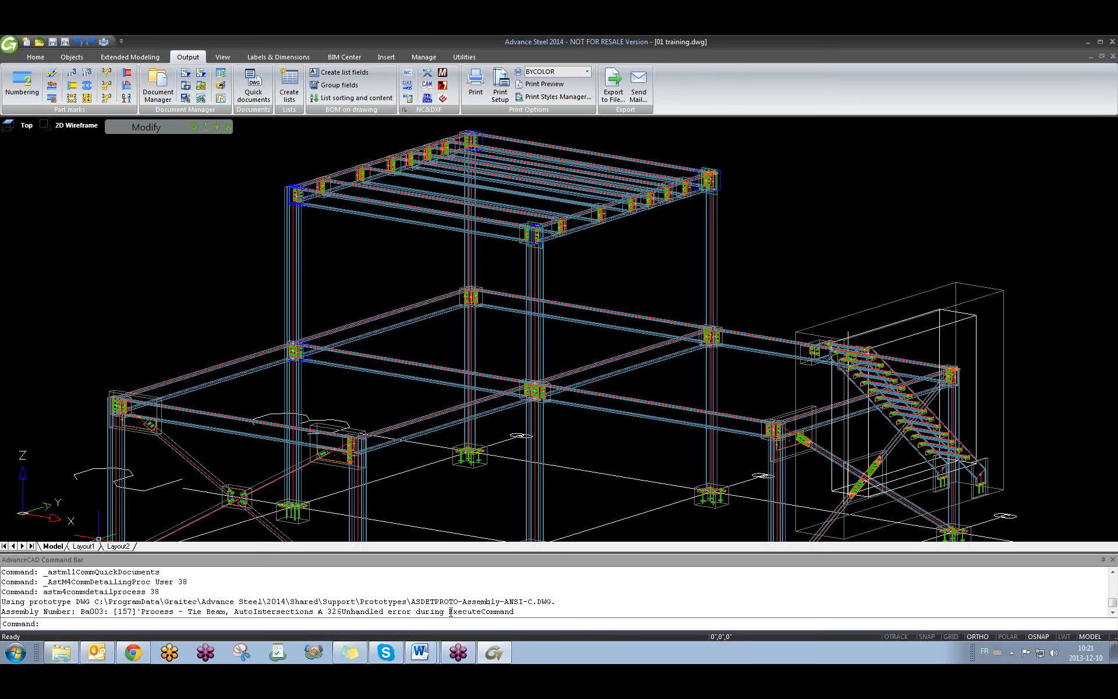
left_click_drag(412, 601, 536, 604)
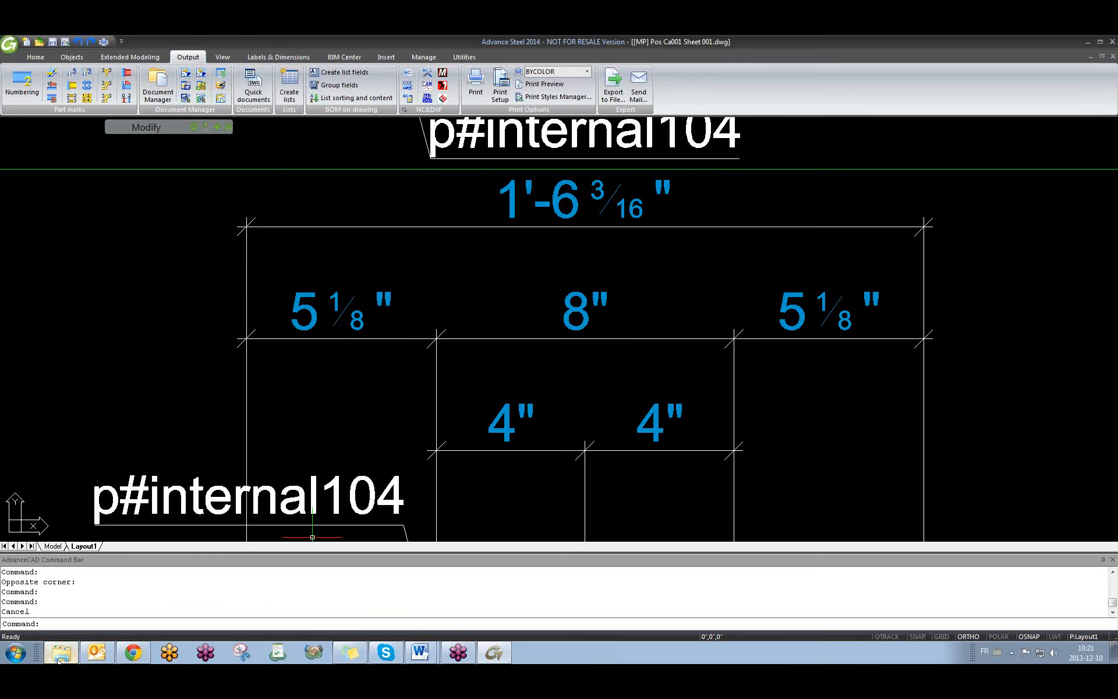
Step: Switch back to the Prototypes folder in Windows Explorer and open its METRIC subfolder
left_click(61, 652)
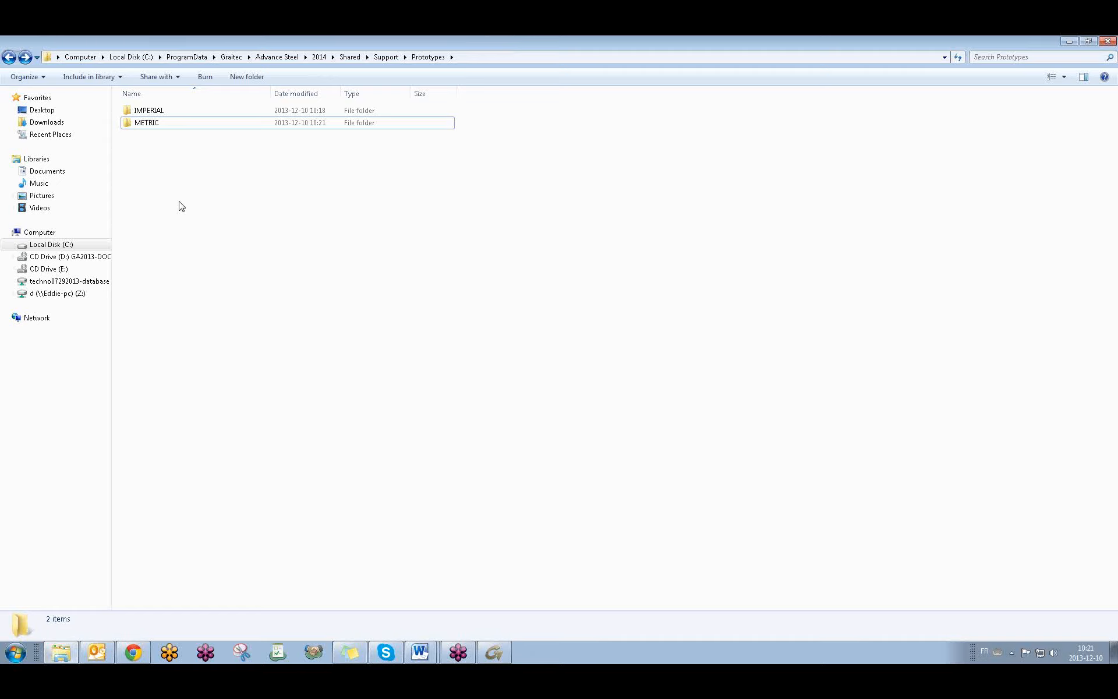
left_click(160, 114)
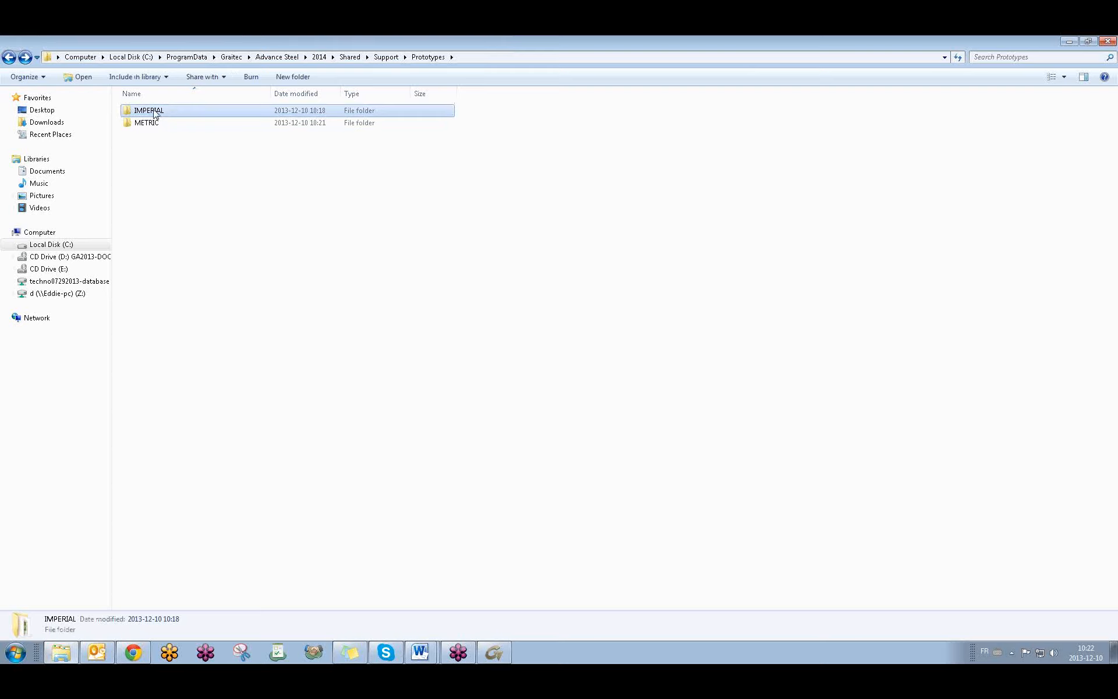
left_click(148, 122)
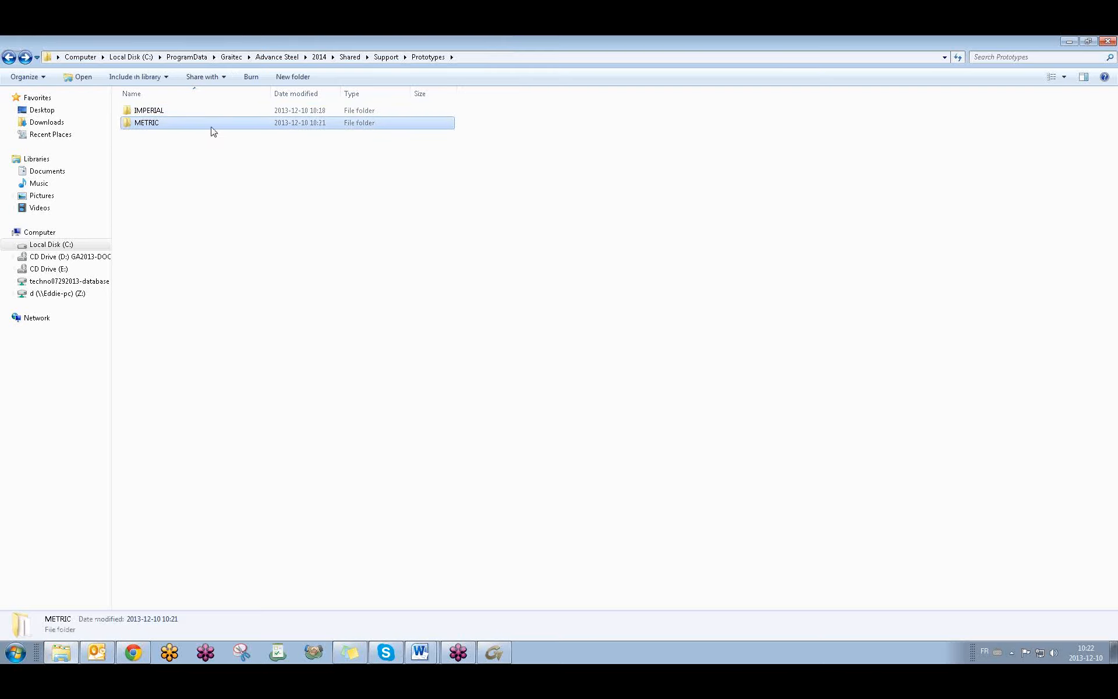
left_click(150, 110)
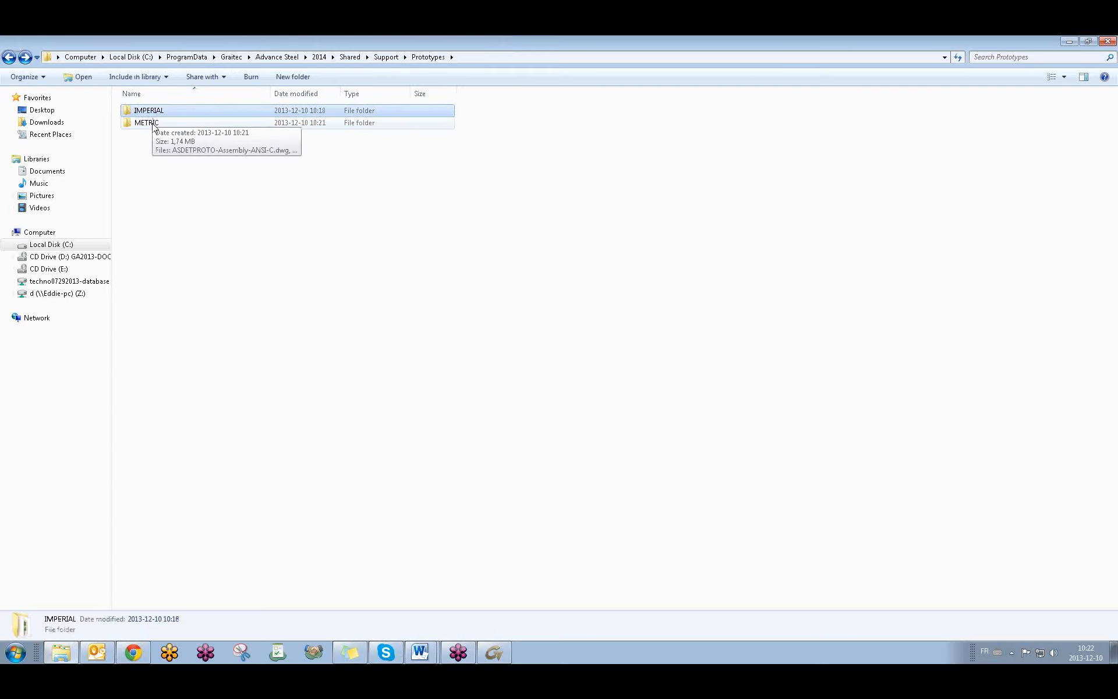
left_click(154, 124)
double_click(153, 123)
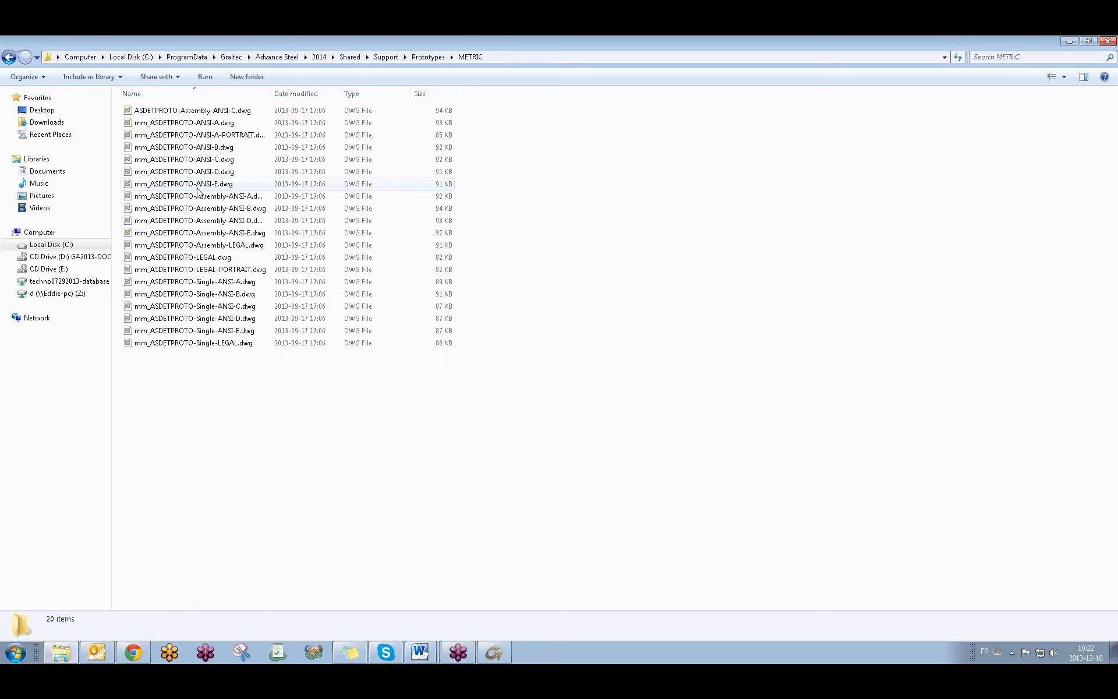
Step: Rename mm_ASDETPROTO-Assembly-ANSI-B.dwg as ASDETPROTO-Assembly-ANSI-B.dwg in the METRIC folder
right_click(150, 122)
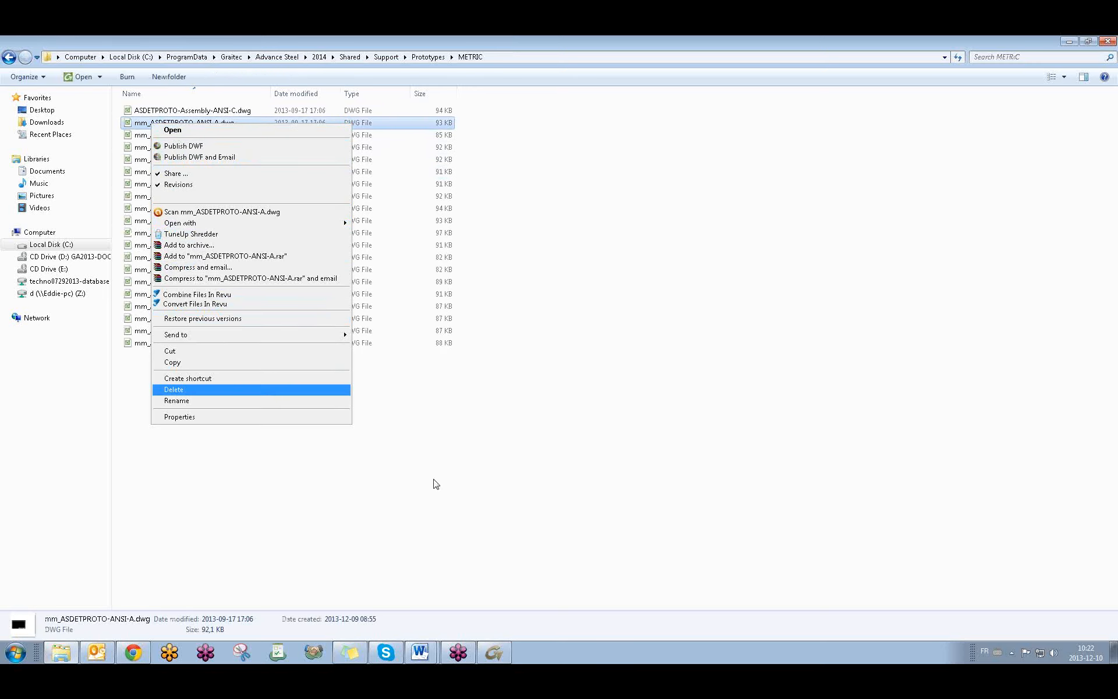
left_click(447, 498)
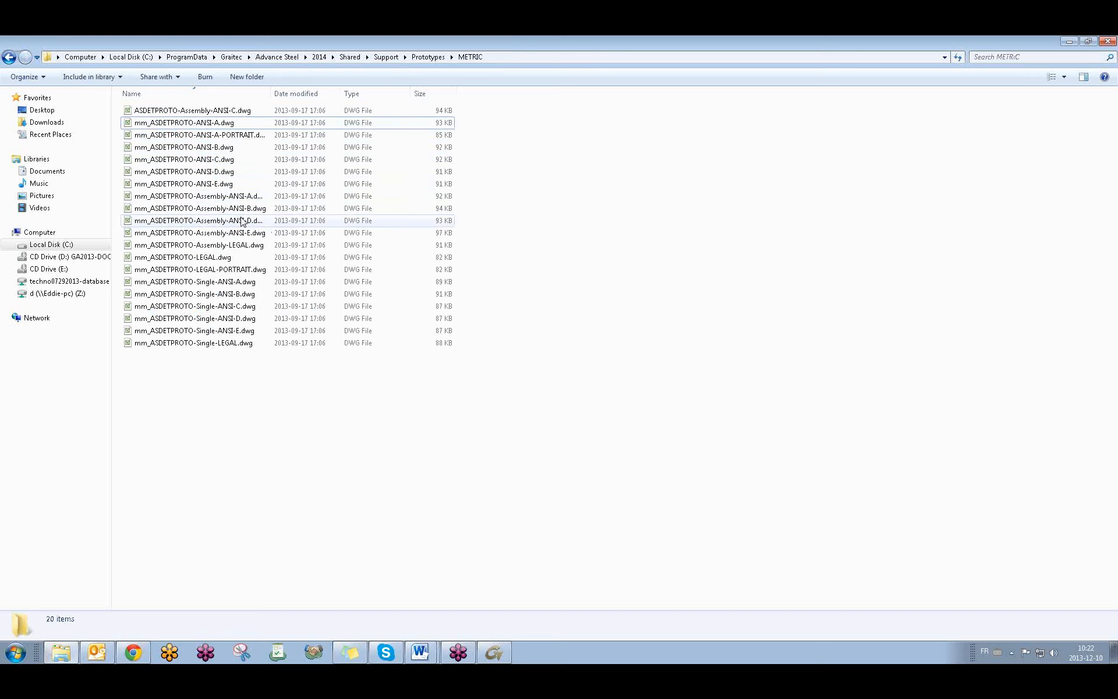
right_click(200, 209)
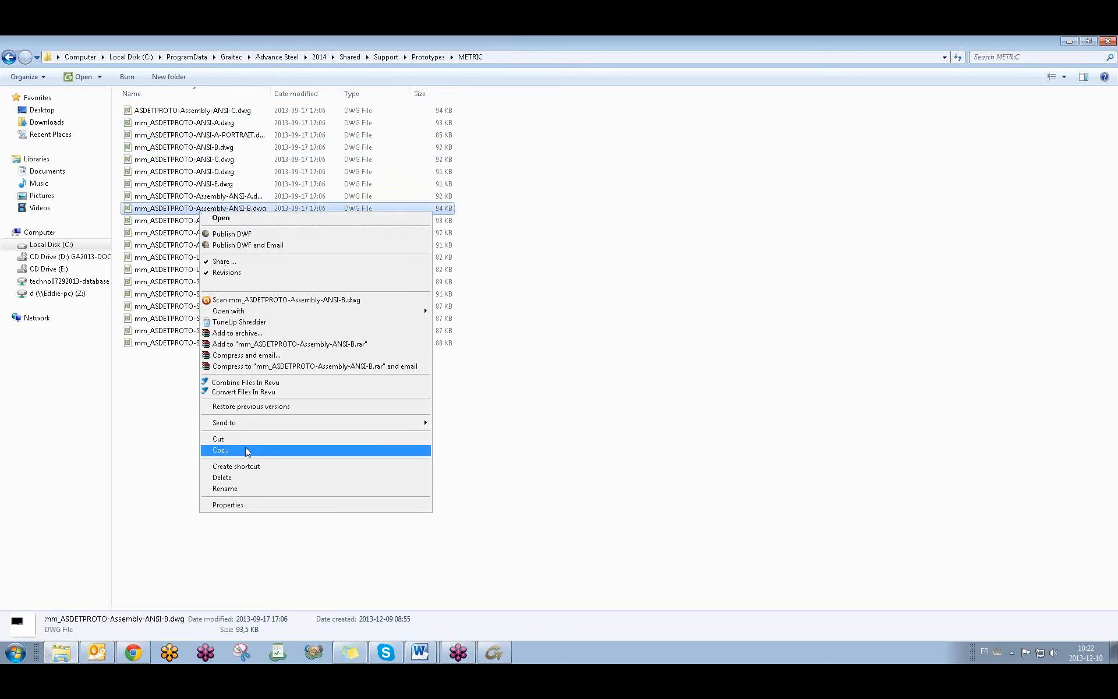
left_click(246, 488)
key("Home")
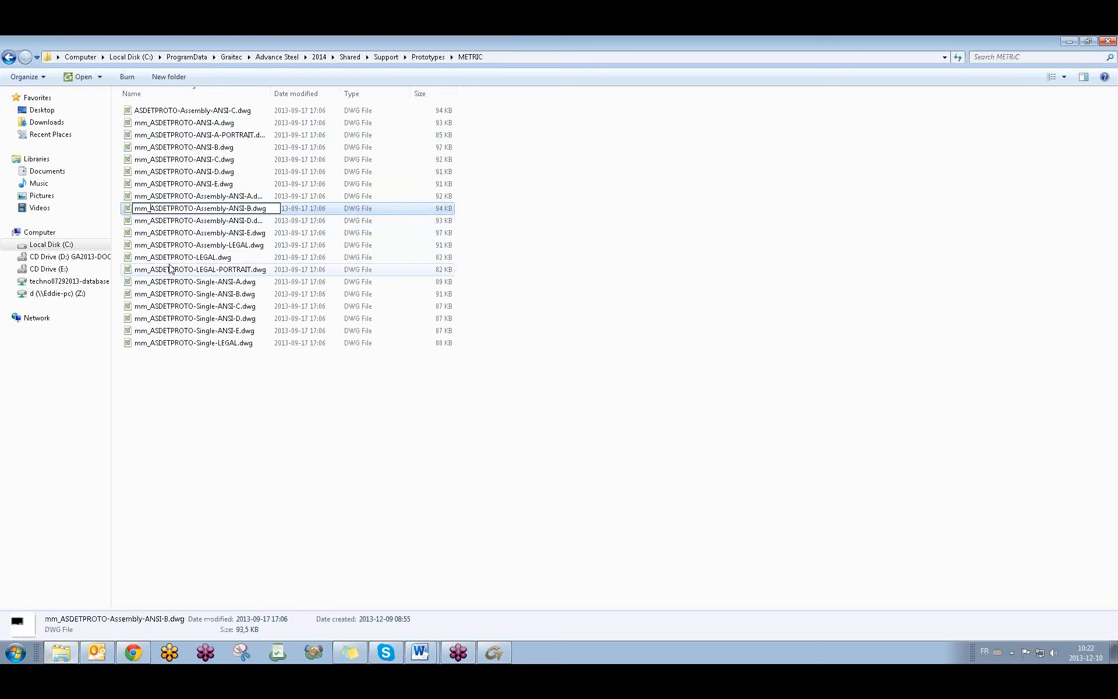
key("Right")
key("Right")
key("Delete")
key("BackSpace")
key("BackSpace")
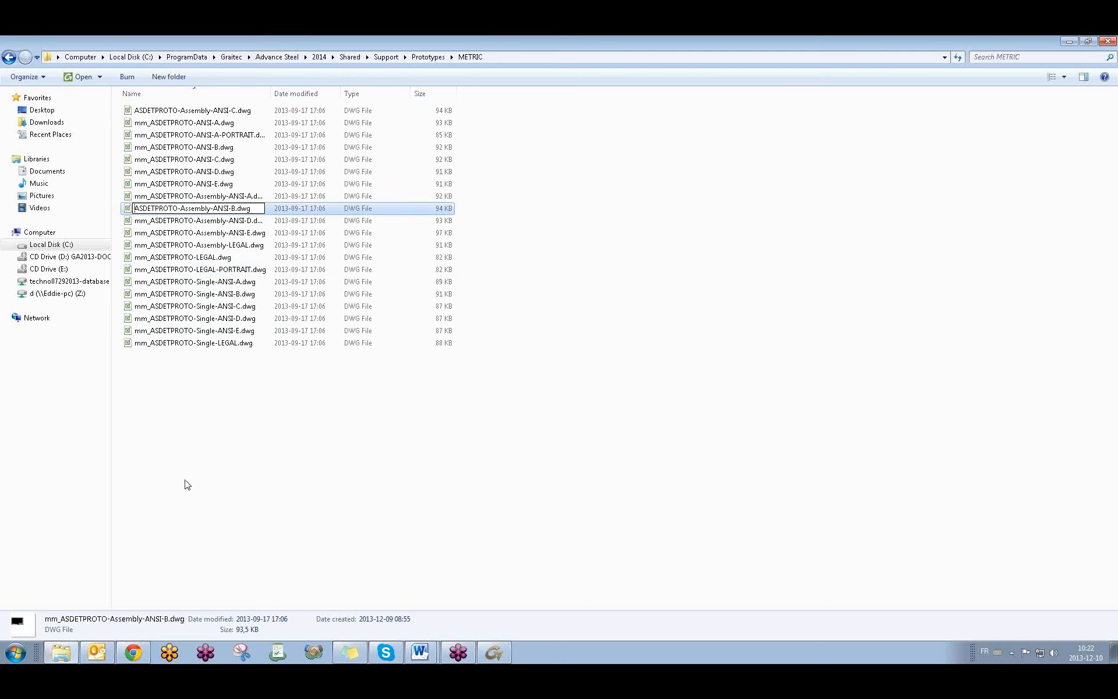
left_click(185, 484)
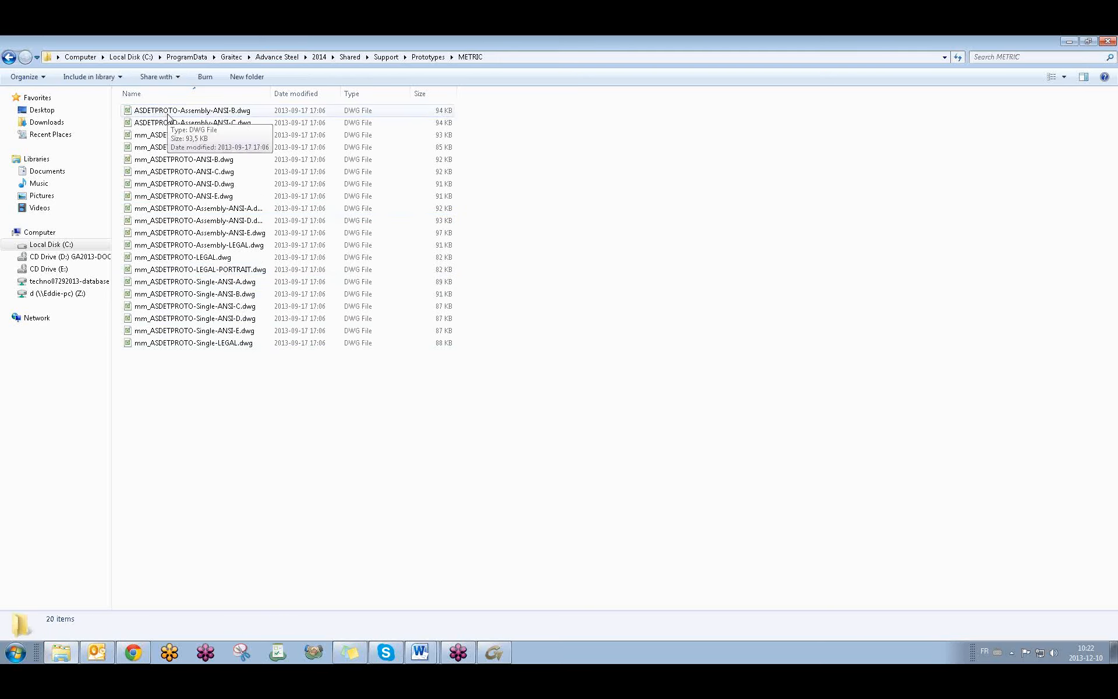
Step: Copy ASDETPROTO-Assembly-ANSI-B.dwg from the METRIC folder into the parent Prototypes folder
left_click(10, 57)
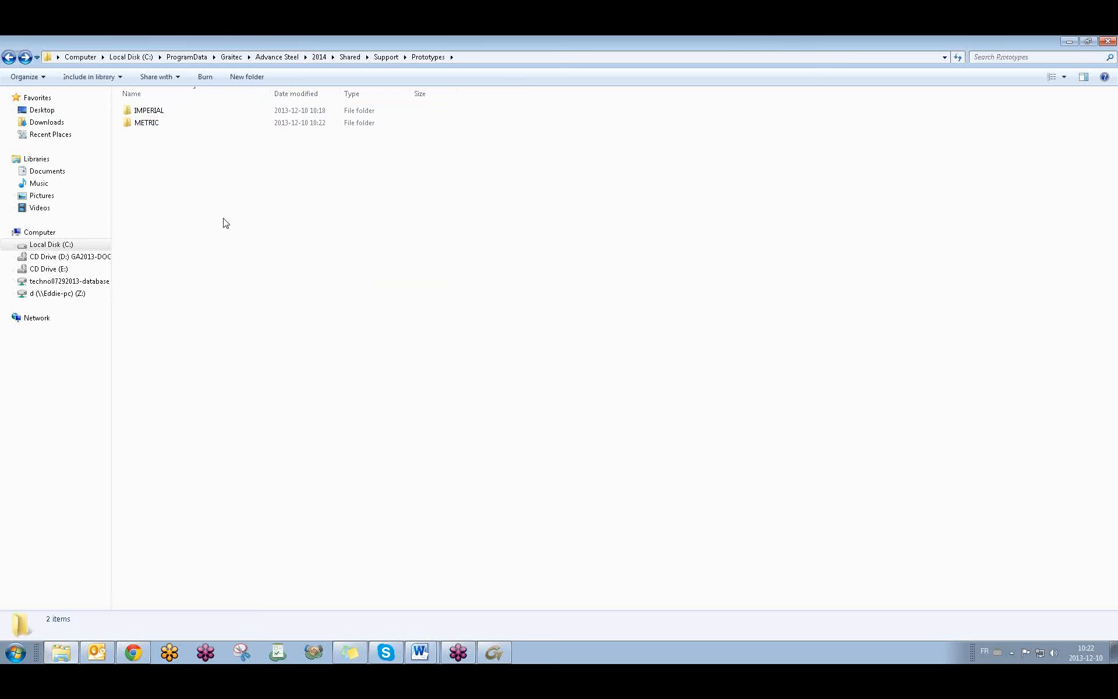
double_click(155, 122)
left_click(177, 111)
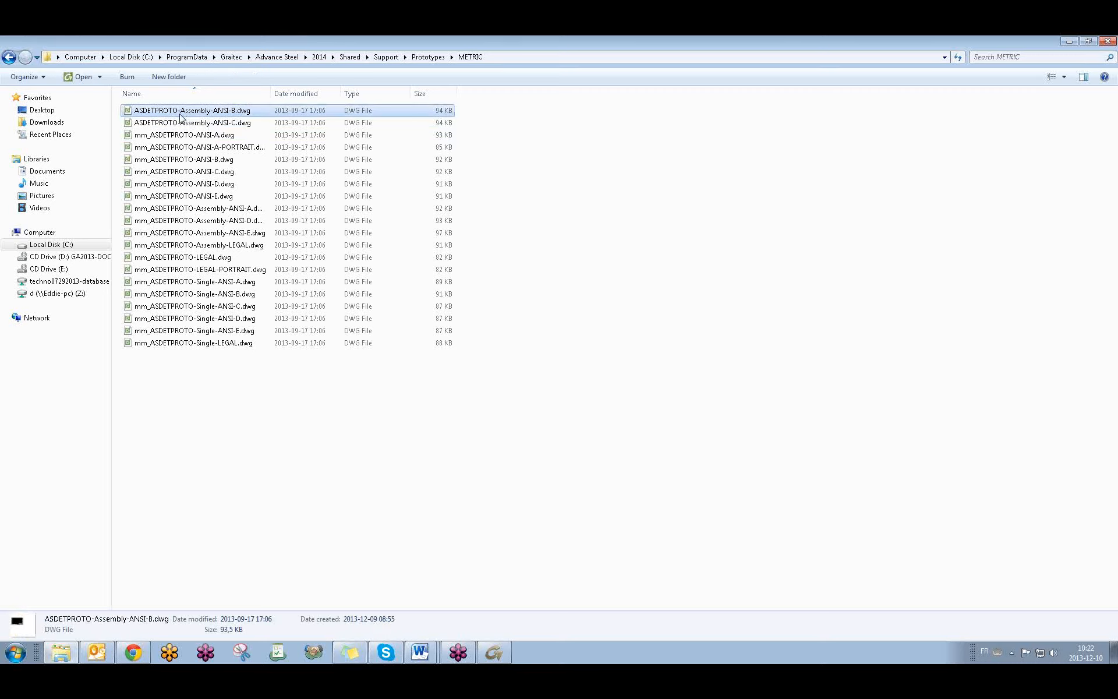
key("ctrl+c")
key("BackSpace")
key("ctrl+v")
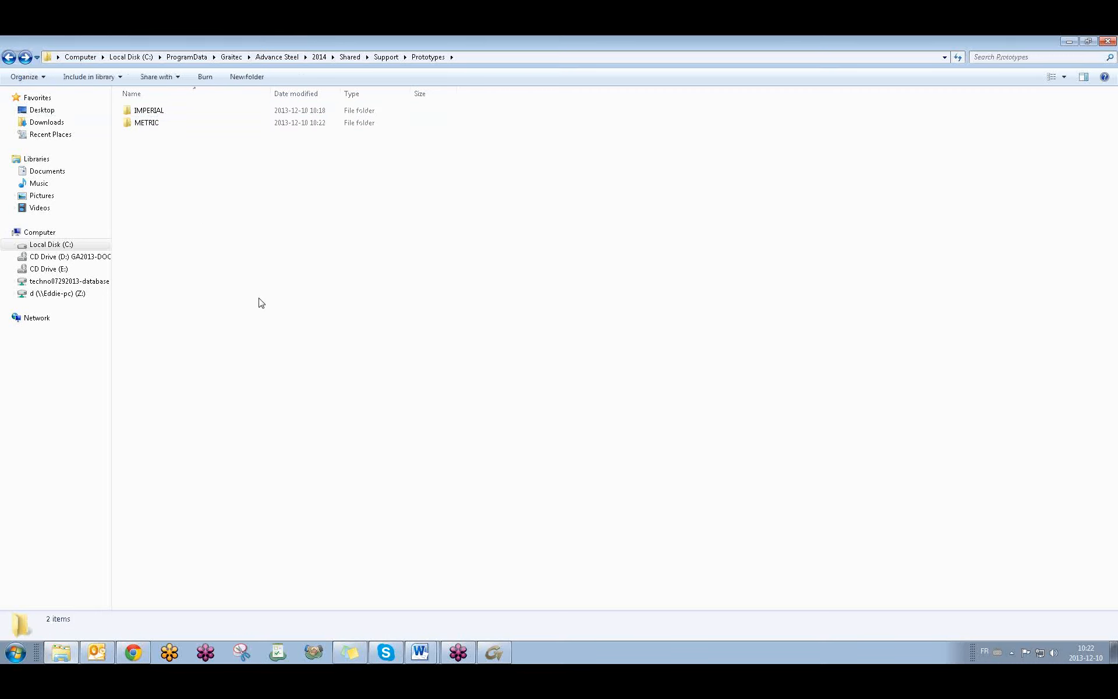
left_click(217, 164)
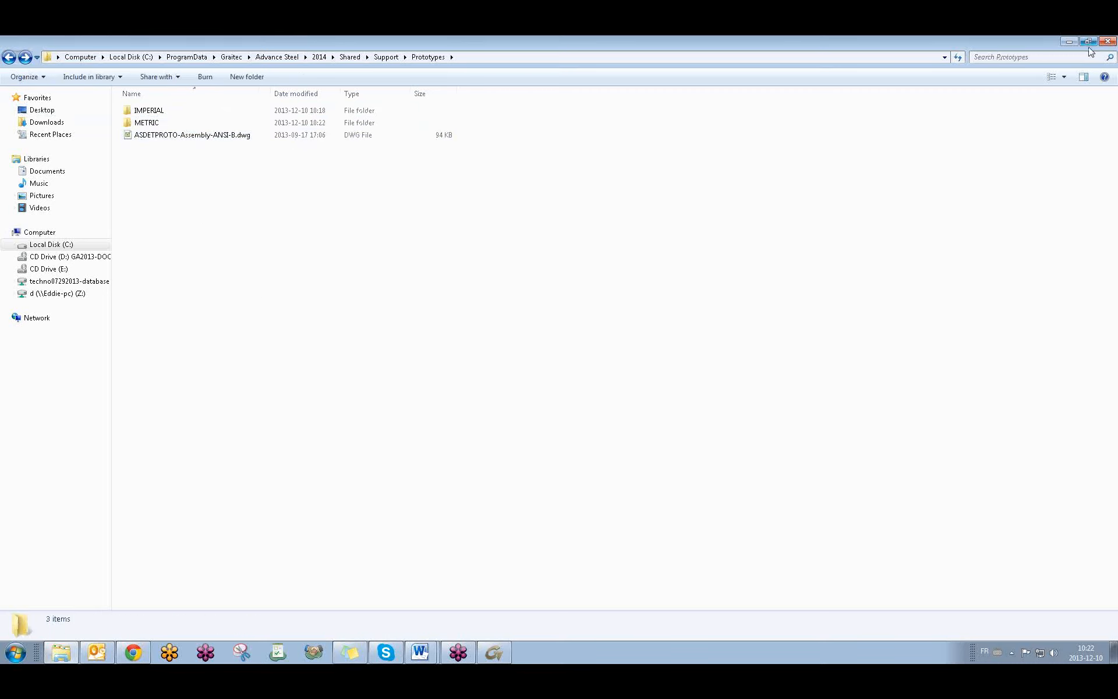
Step: Switch to Advance Steel and bring up the 01 training 3D model
left_click(1071, 41)
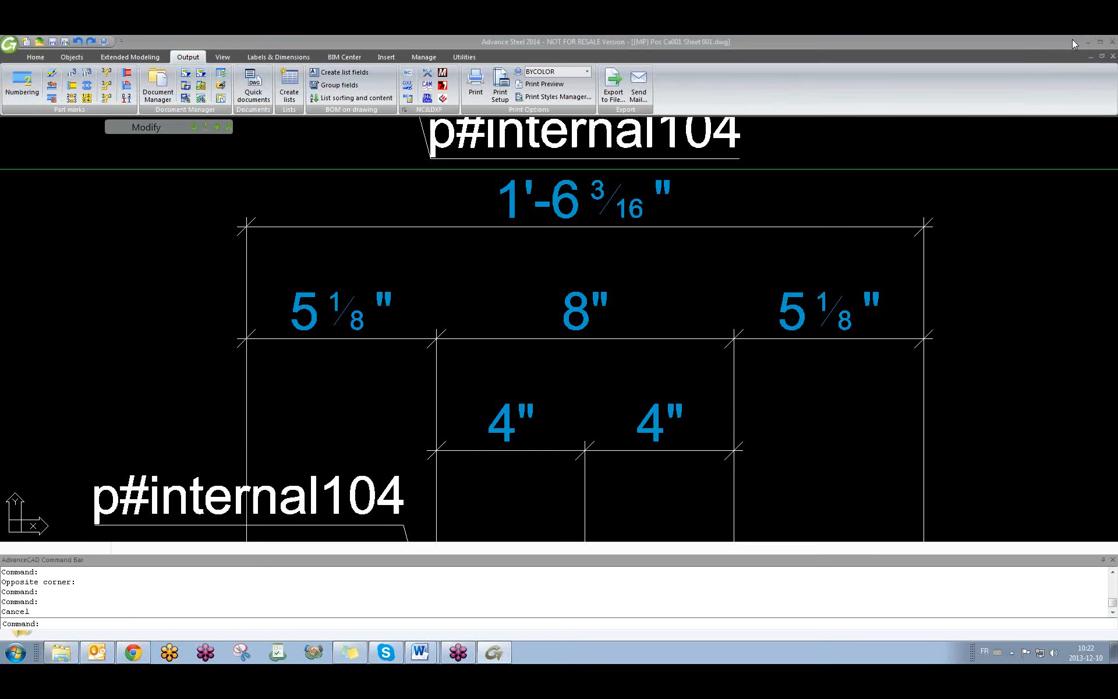
left_click(493, 249)
key("ctrl+Tab")
key("ctrl+Tab")
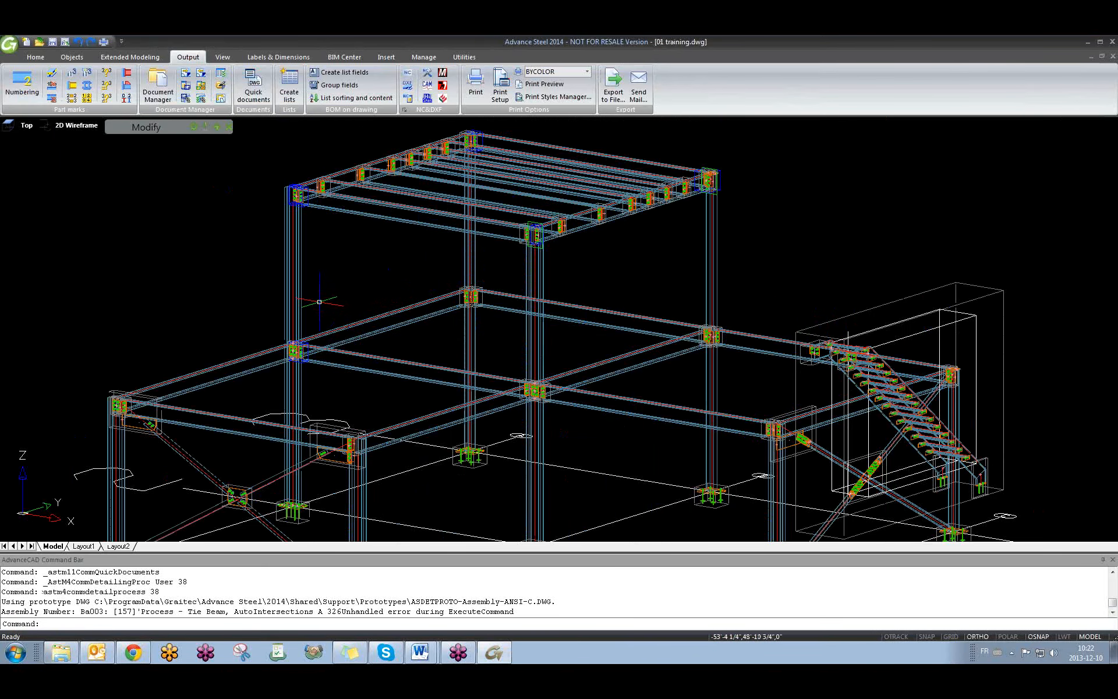
key("Escape")
Step: Create a shop drawing of the beam running past the top of the stairs with the Selected Mp Each ANSI-B quick document process
left_click(728, 418)
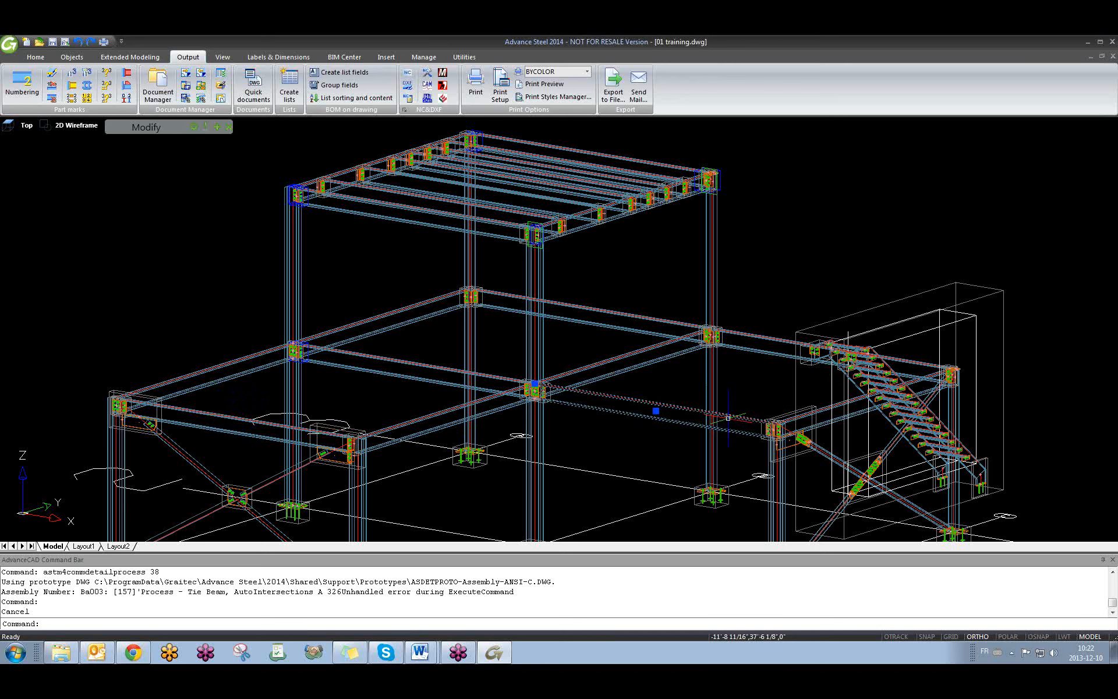
key("Escape")
key("Escape")
left_click(728, 327)
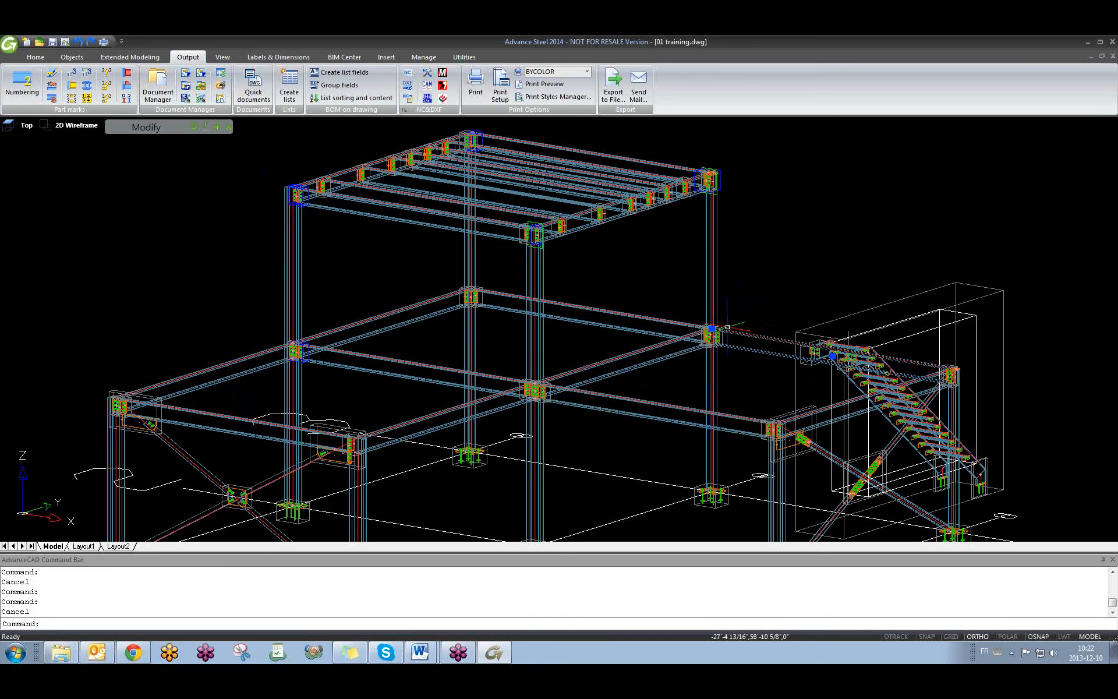
left_click(253, 85)
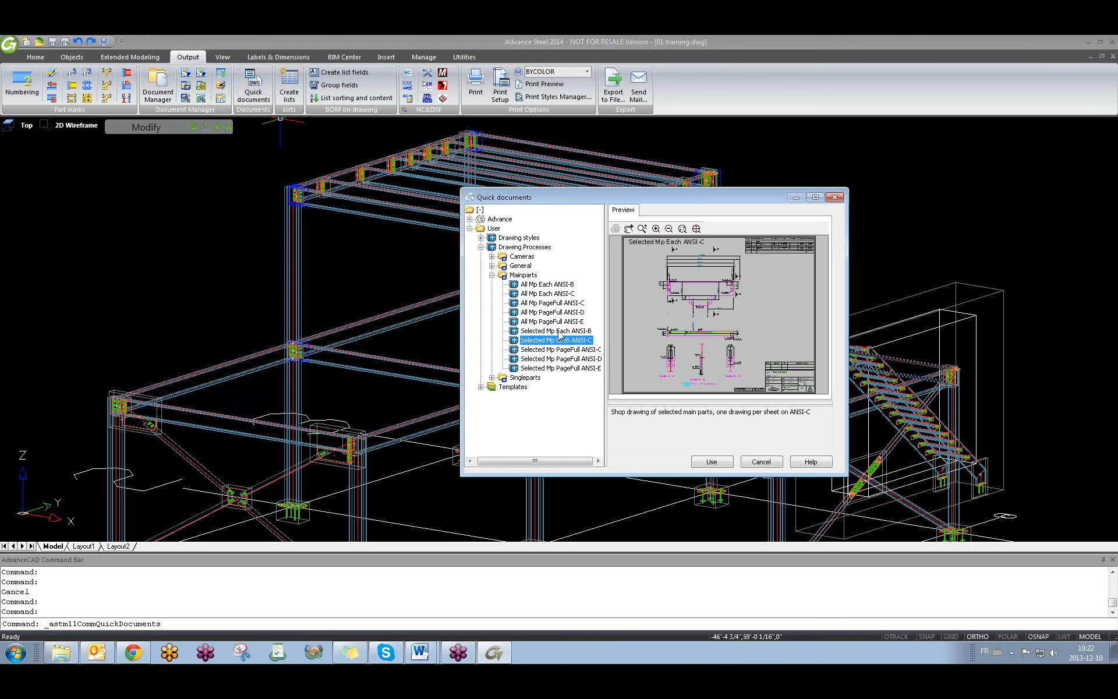
left_click(711, 461)
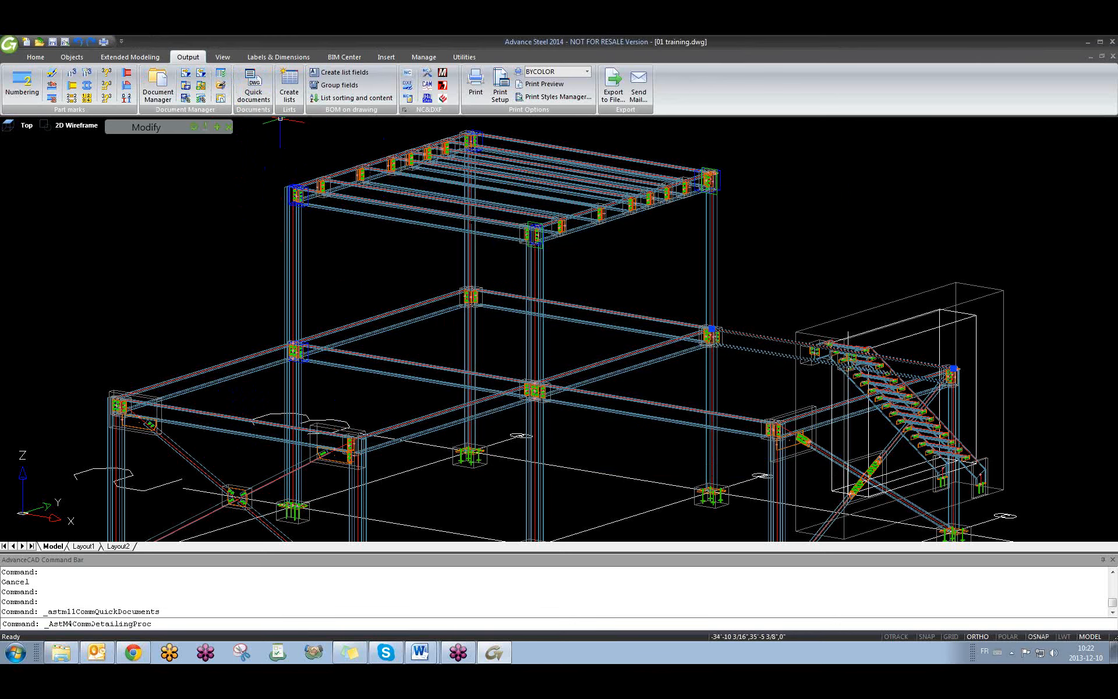
left_click(65, 352)
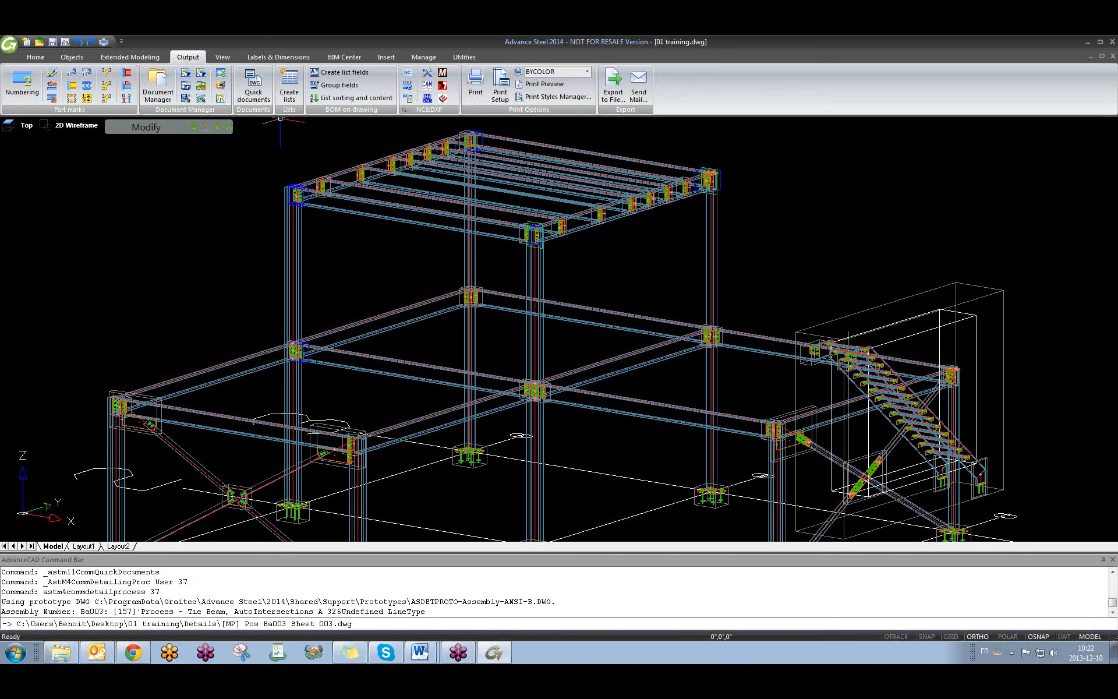
Step: Show the assembly detail of the beam running past the top of the stairs and examine the dimension units on the sheet
left_click(757, 335)
right_click(758, 336)
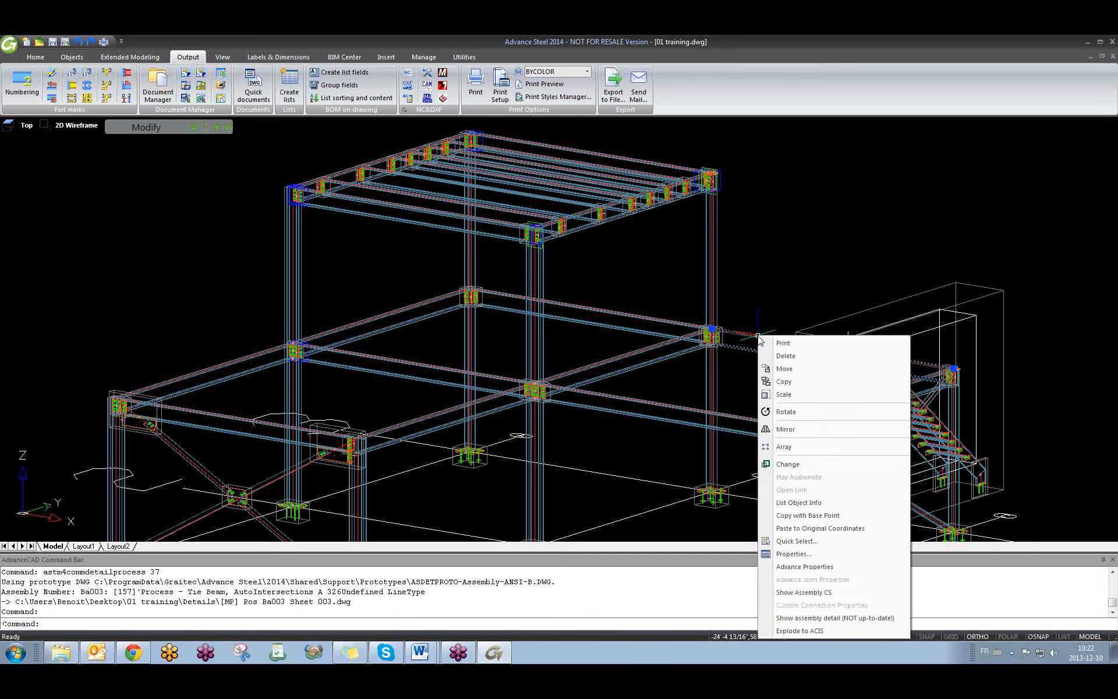
left_click(834, 617)
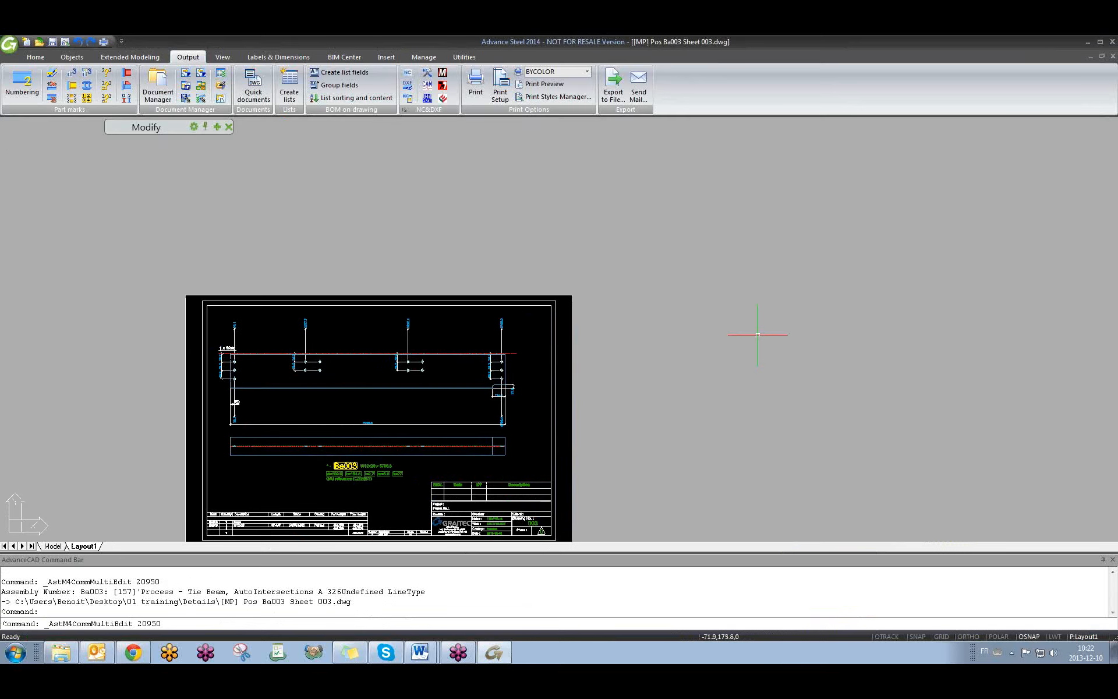
key("Escape")
key("Escape")
key("Escape")
scroll(312, 376, "up", 8)
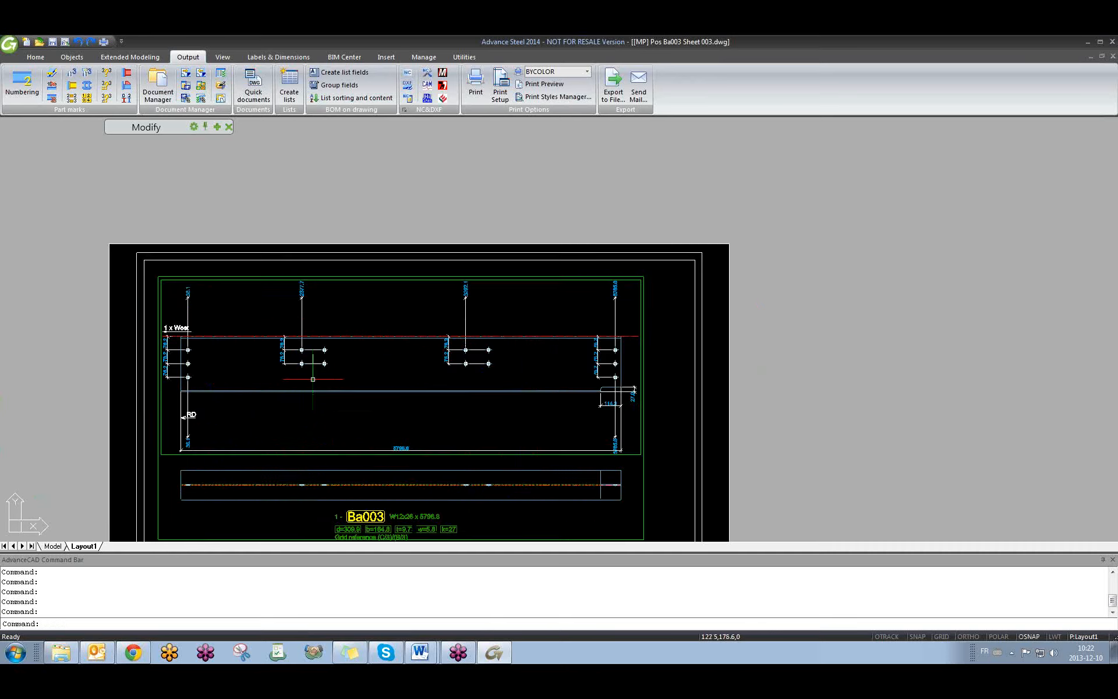
middle_click_drag(186, 275, 352, 470)
scroll(451, 443, "down", 3)
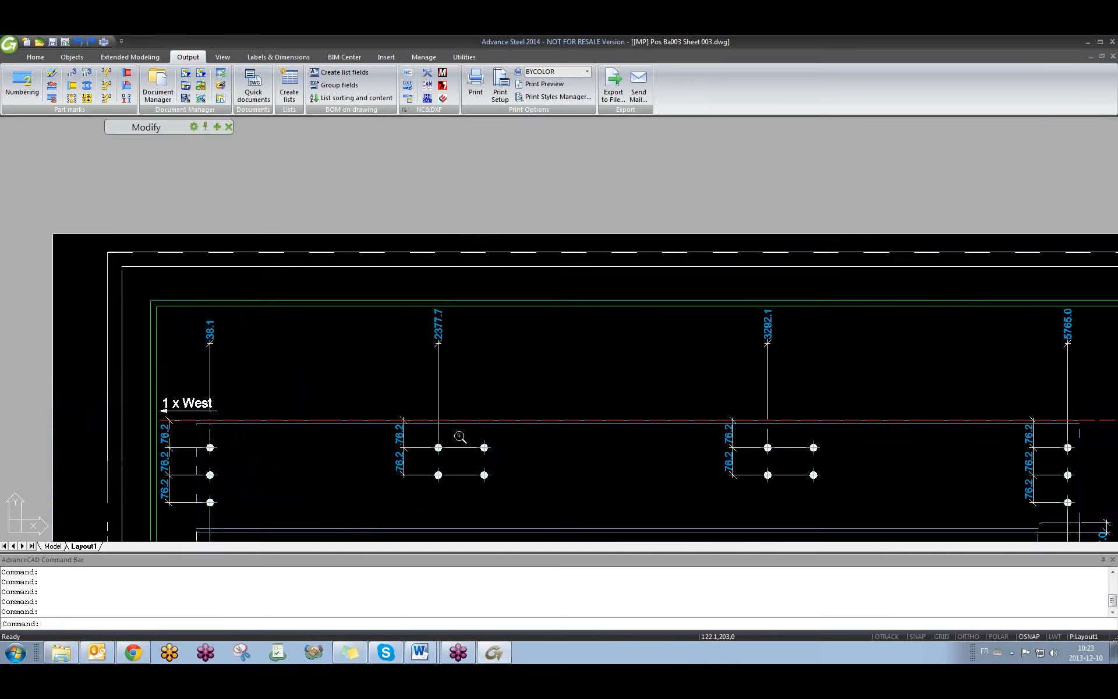
middle_click_drag(449, 444, 424, 371)
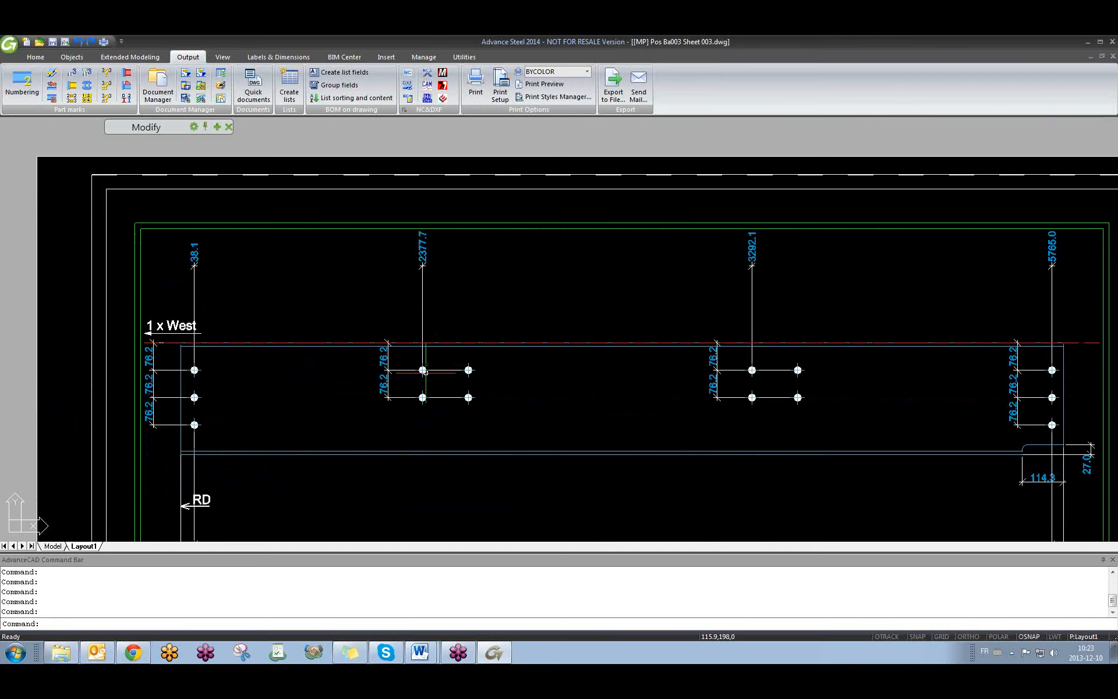
Step: Return to the 01 training 3D model and bring the whole structure into view
key("ctrl+Tab")
scroll(372, 287, "down", 5)
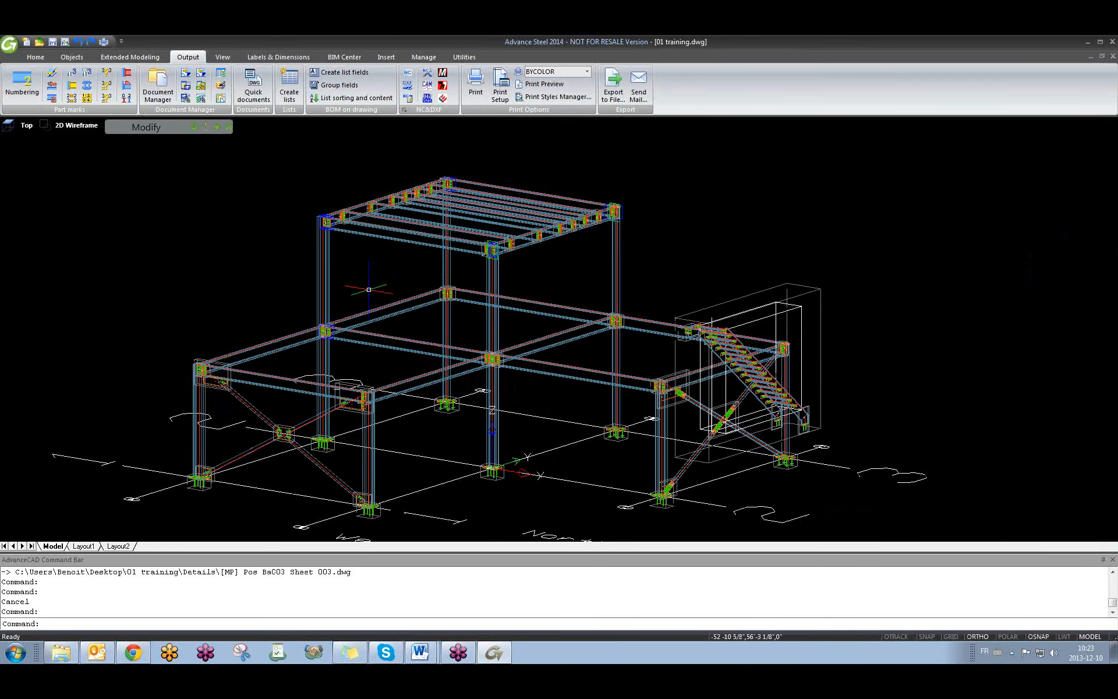
middle_click_drag(306, 315, 349, 315)
scroll(320, 310, "up", 3)
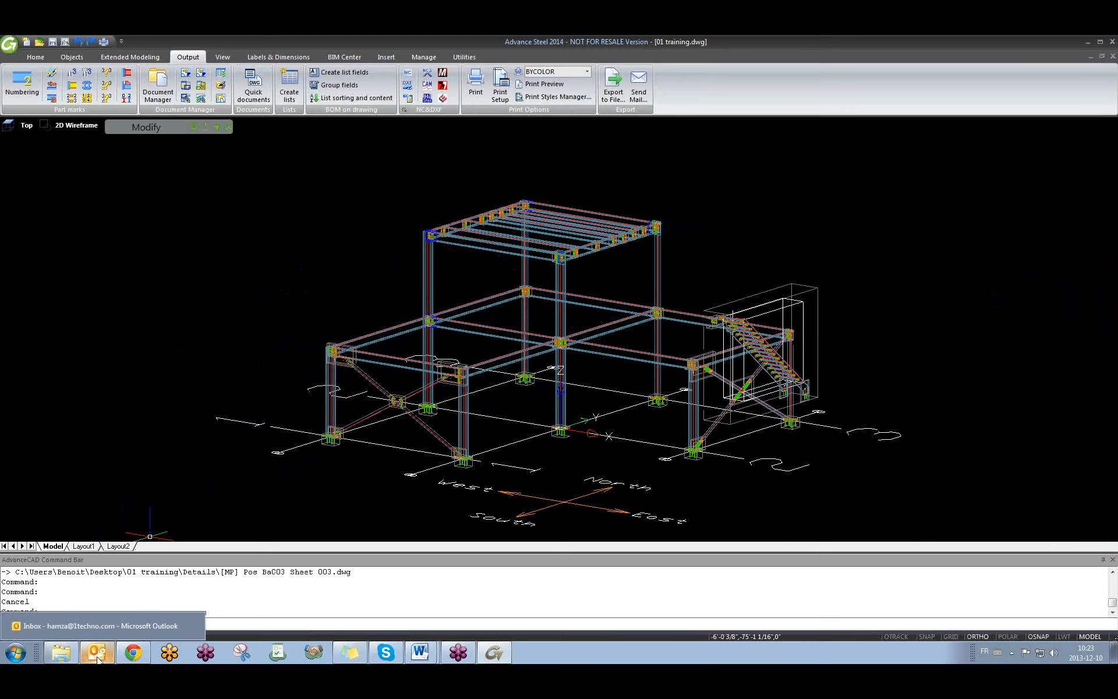
Step: Switch to Windows Explorer and copy all the prototype drawings in the IMPERIAL folder
left_click(67, 660)
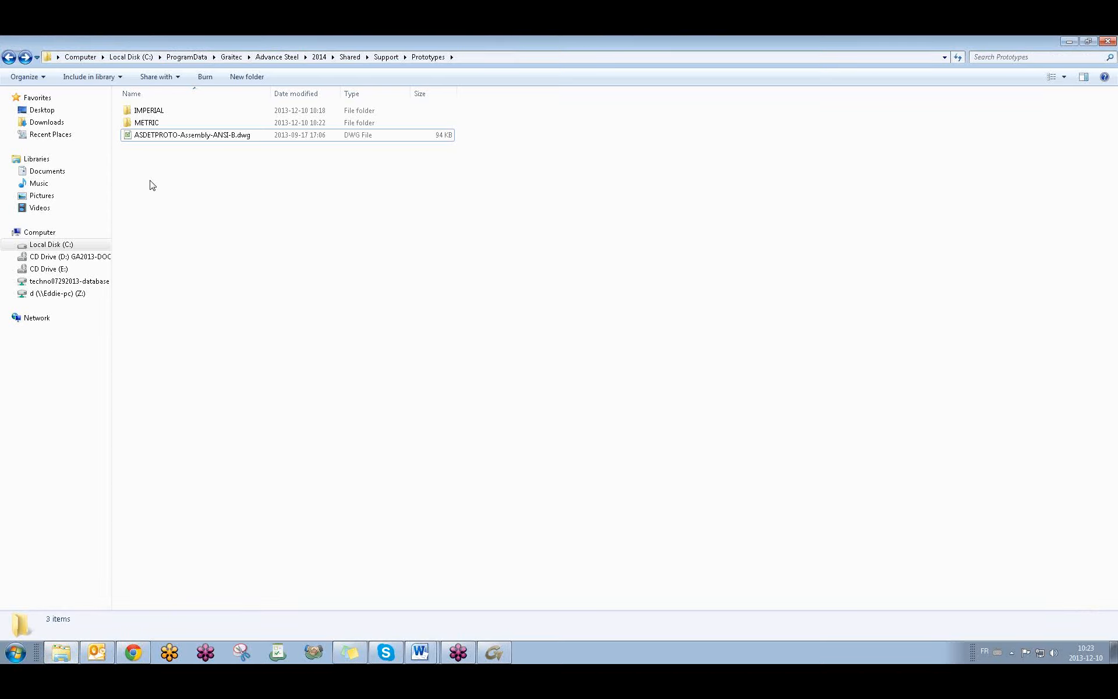
double_click(160, 112)
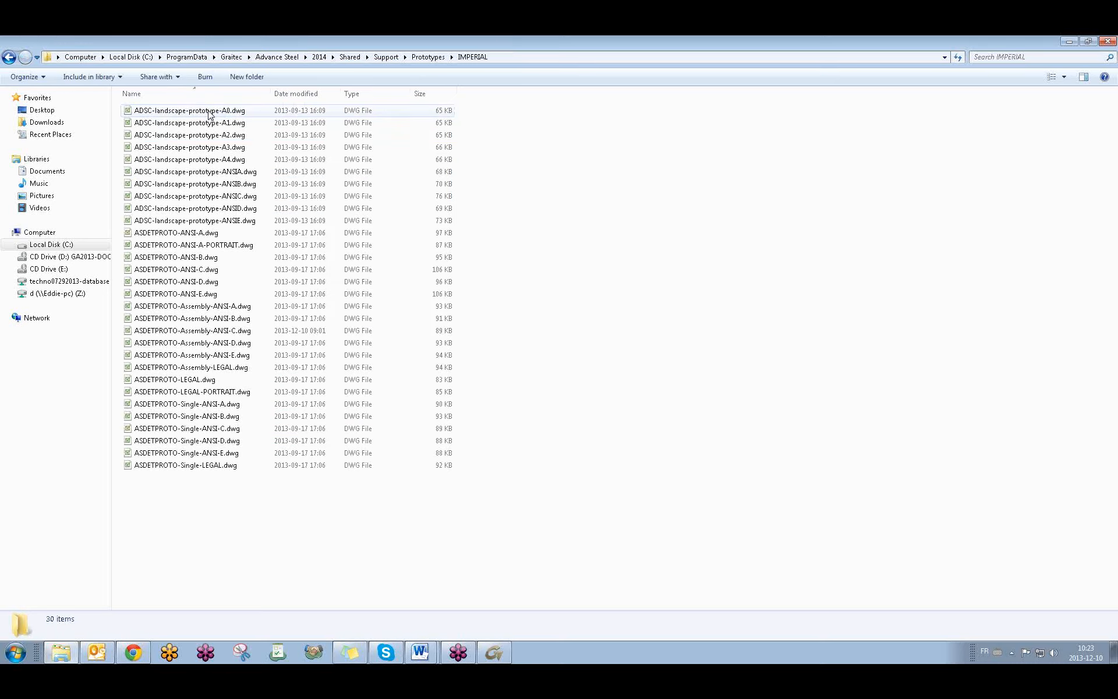
left_click_drag(247, 531, 178, 113)
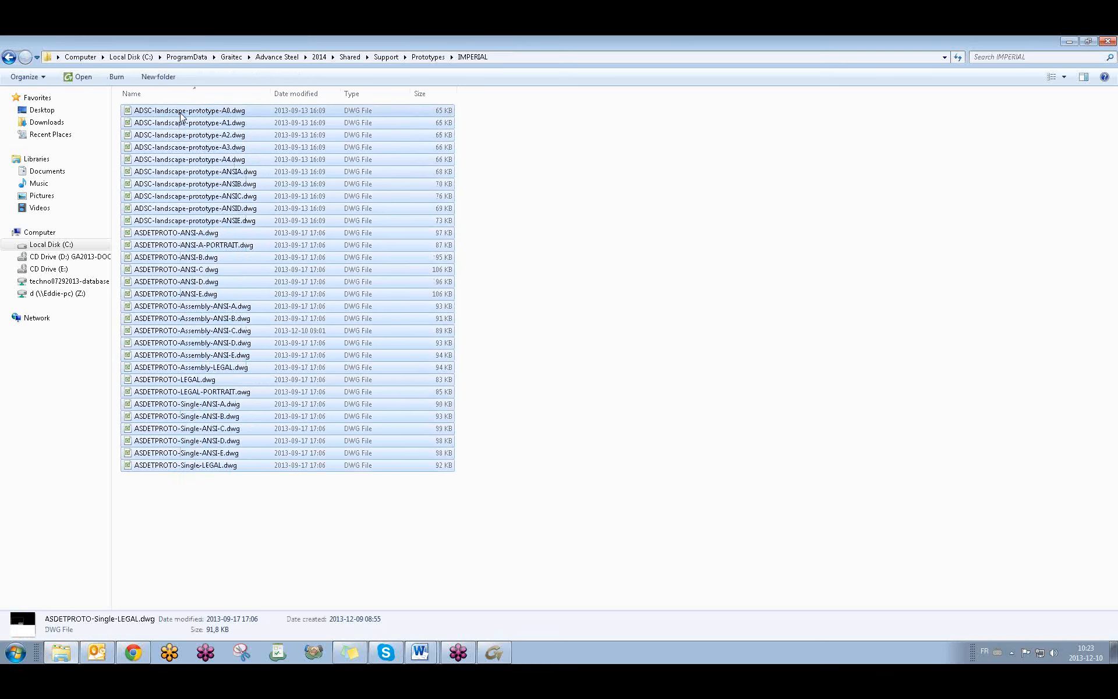
Step: Delete ASDETPROTO-Assembly-ANSI-B.dwg from the parent Prototypes folder and paste the imperial prototypes there
left_click(13, 63)
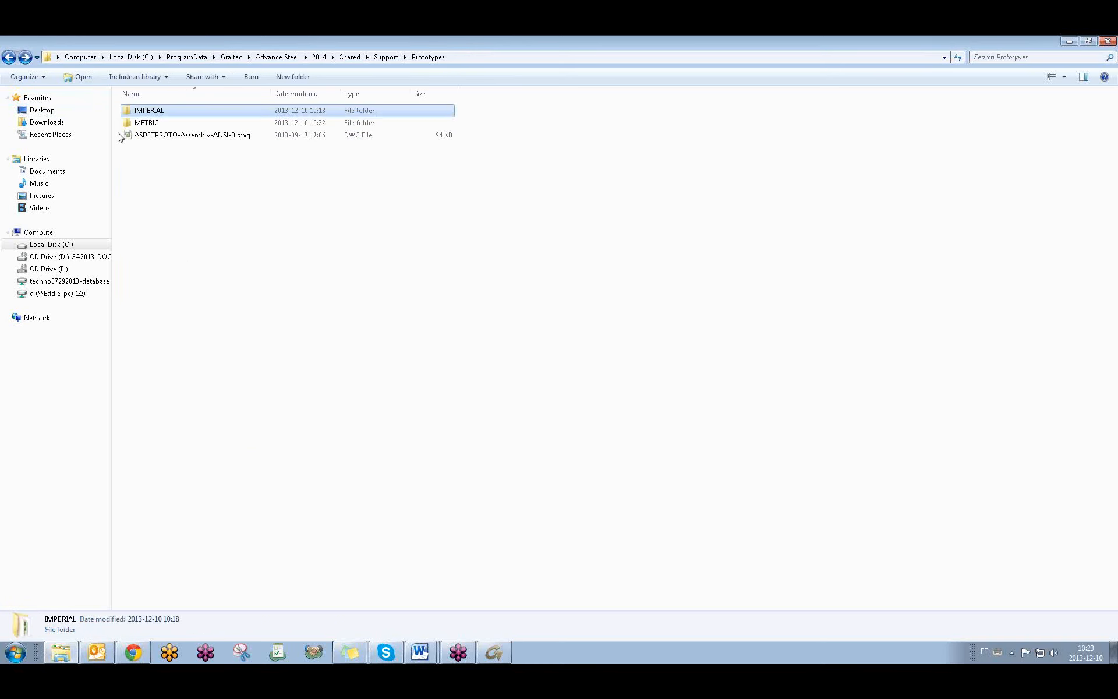
left_click(164, 138)
key("Delete")
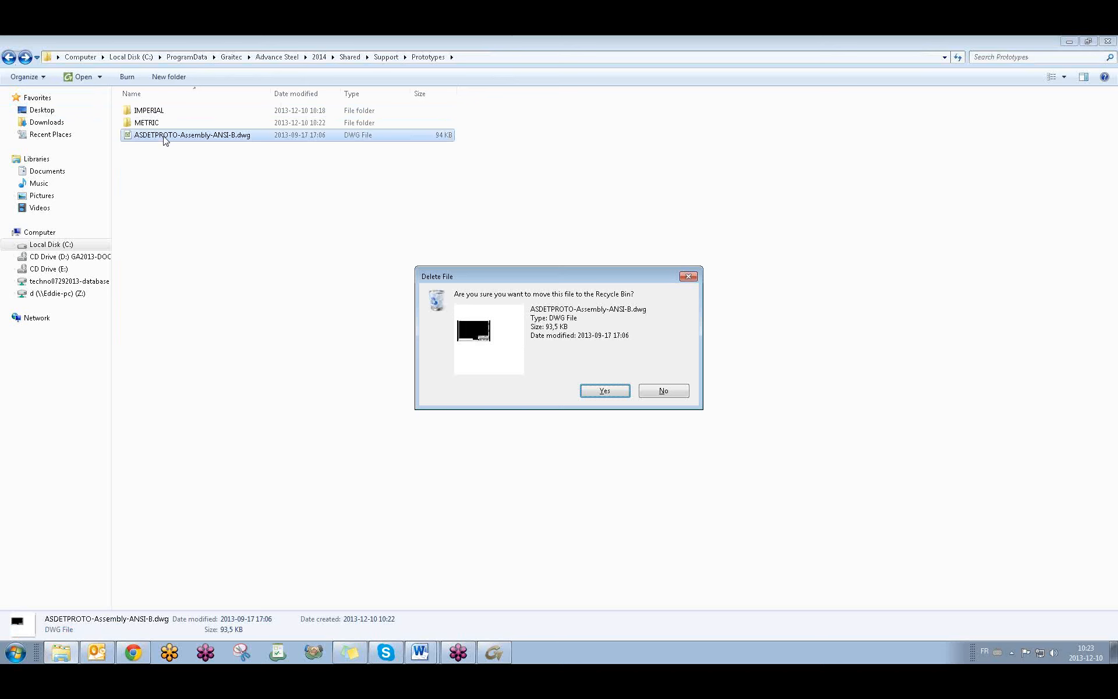
key("Return")
key("ctrl+v")
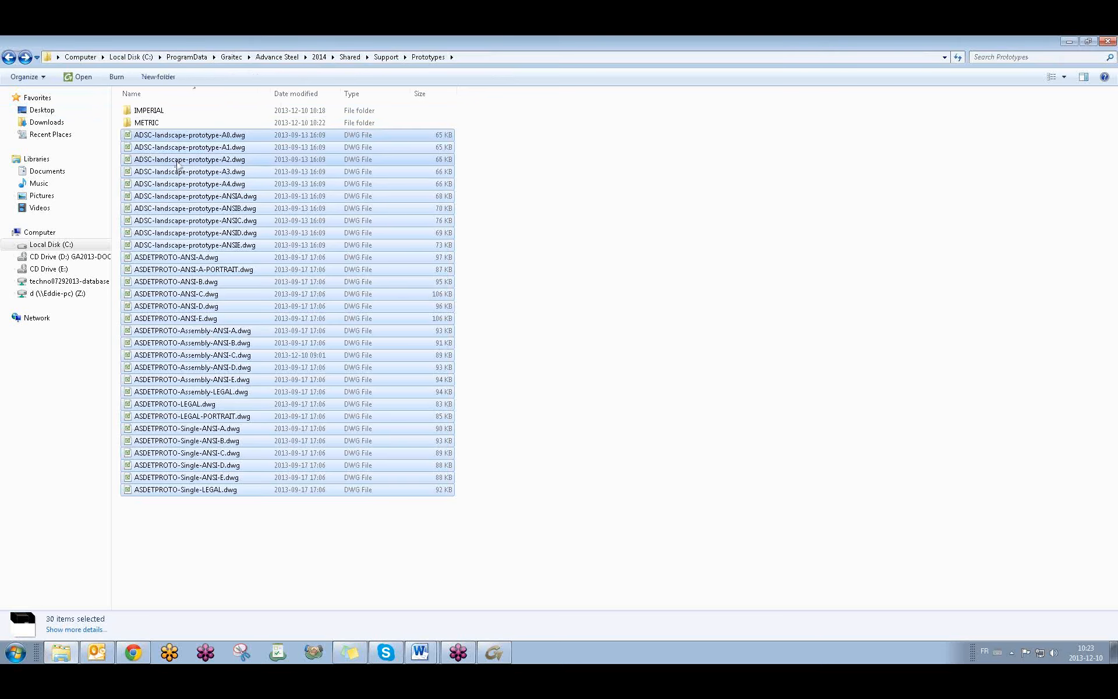
left_click(392, 207)
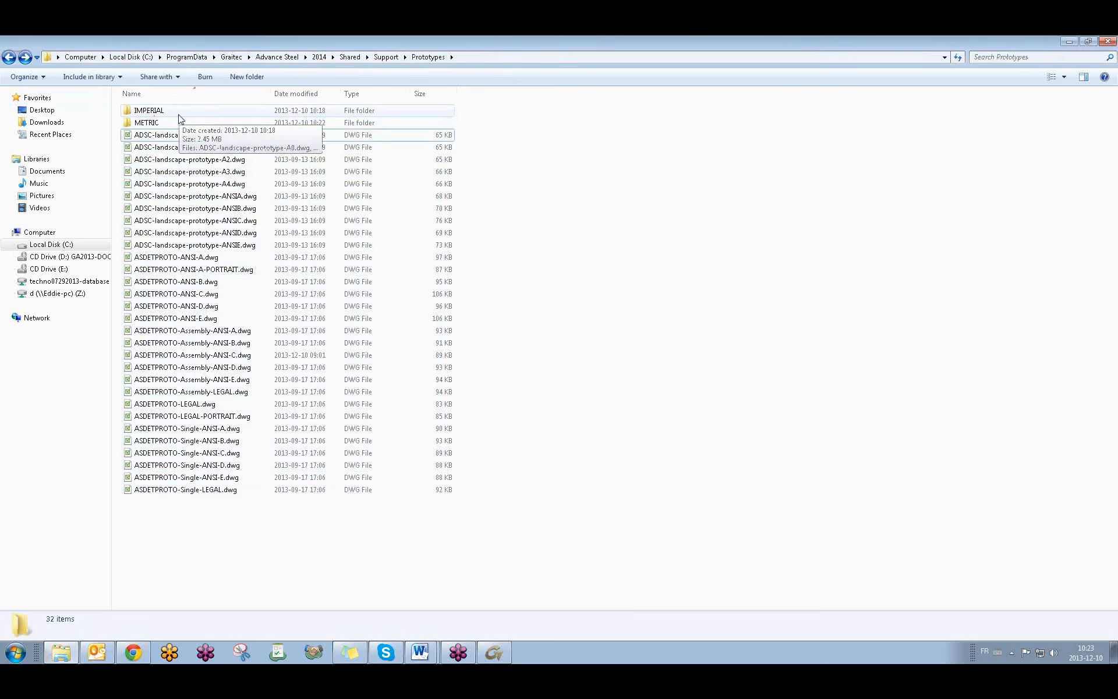
double_click(159, 122)
left_click_drag(259, 387, 182, 118)
left_click(9, 57)
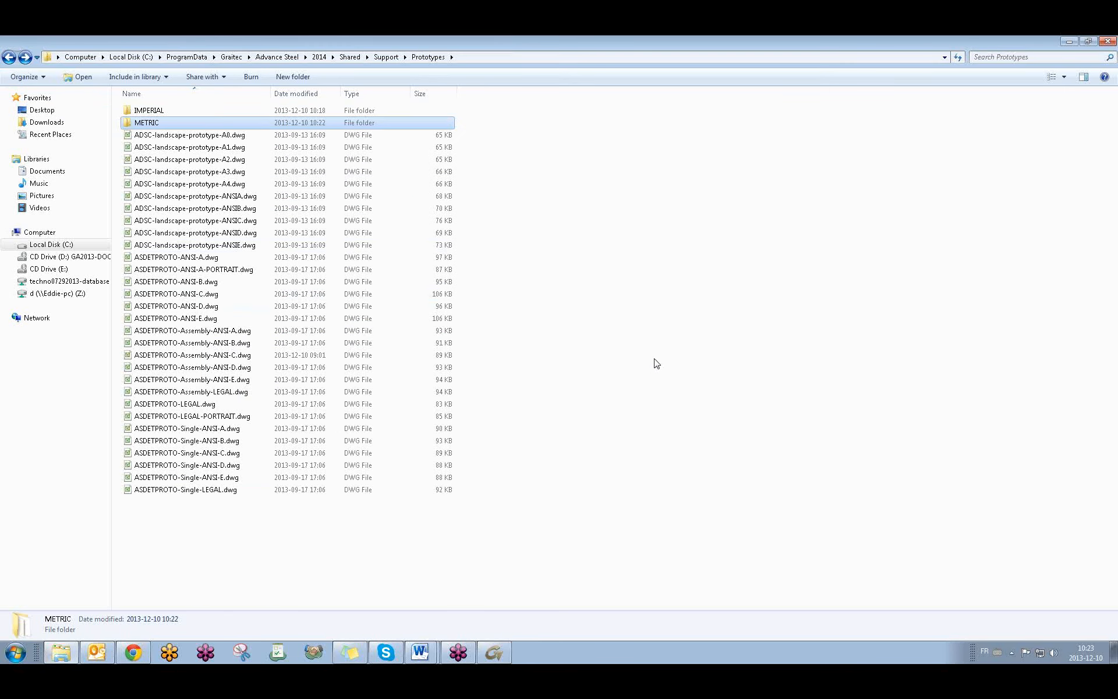
left_click(511, 152)
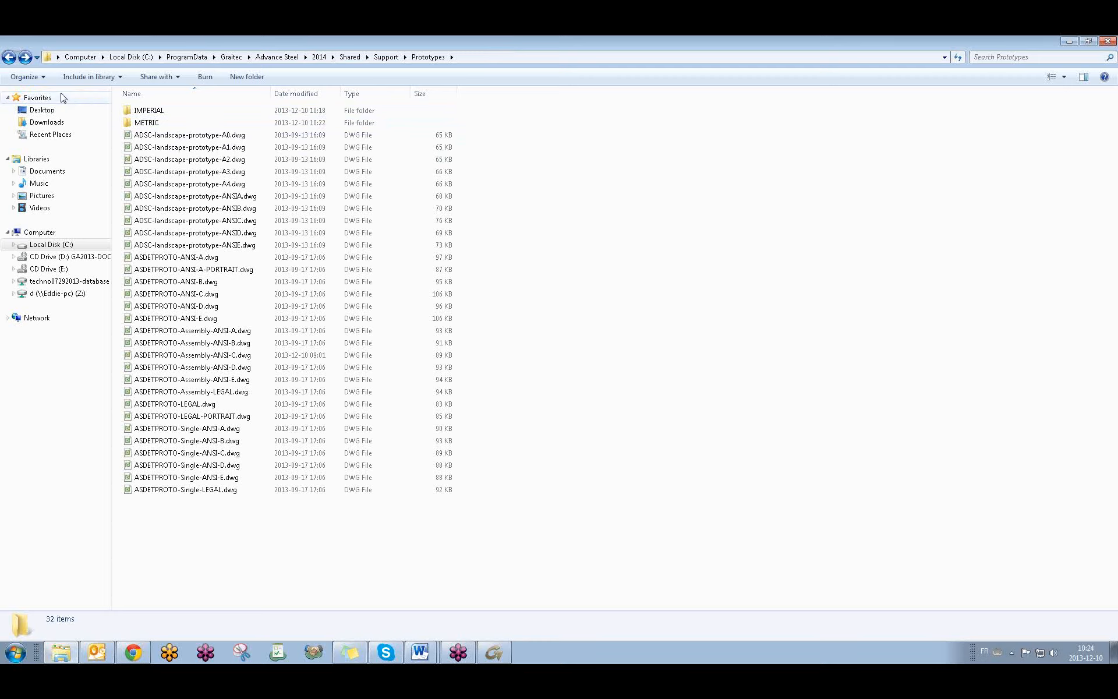
left_click(80, 57)
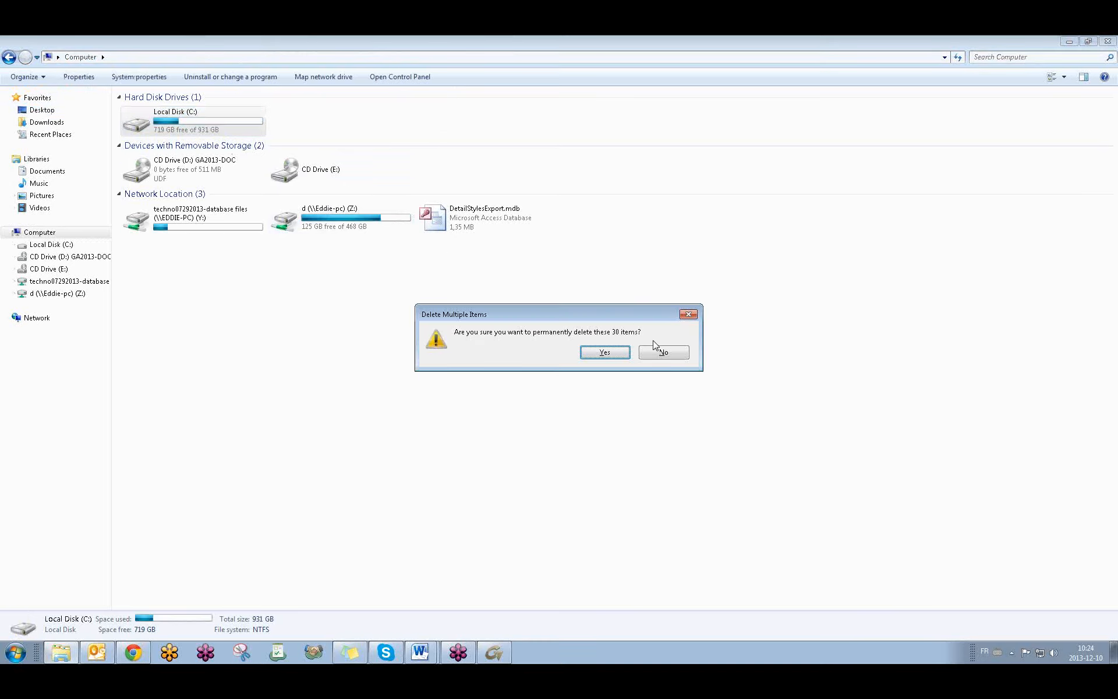
left_click(663, 352)
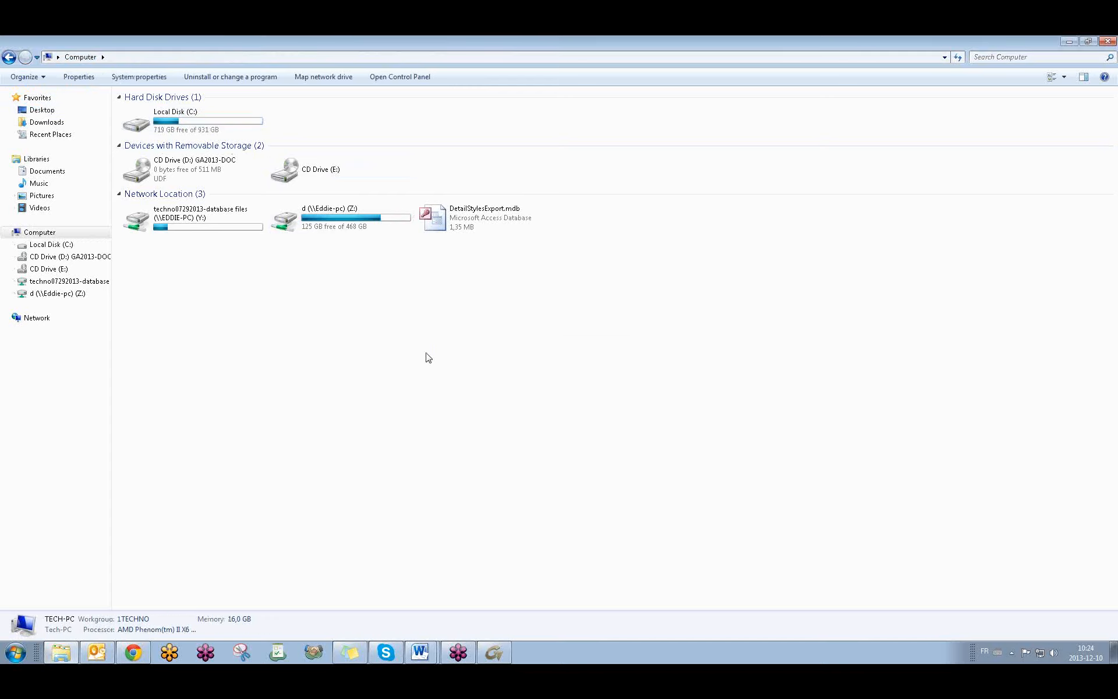
left_click(658, 474)
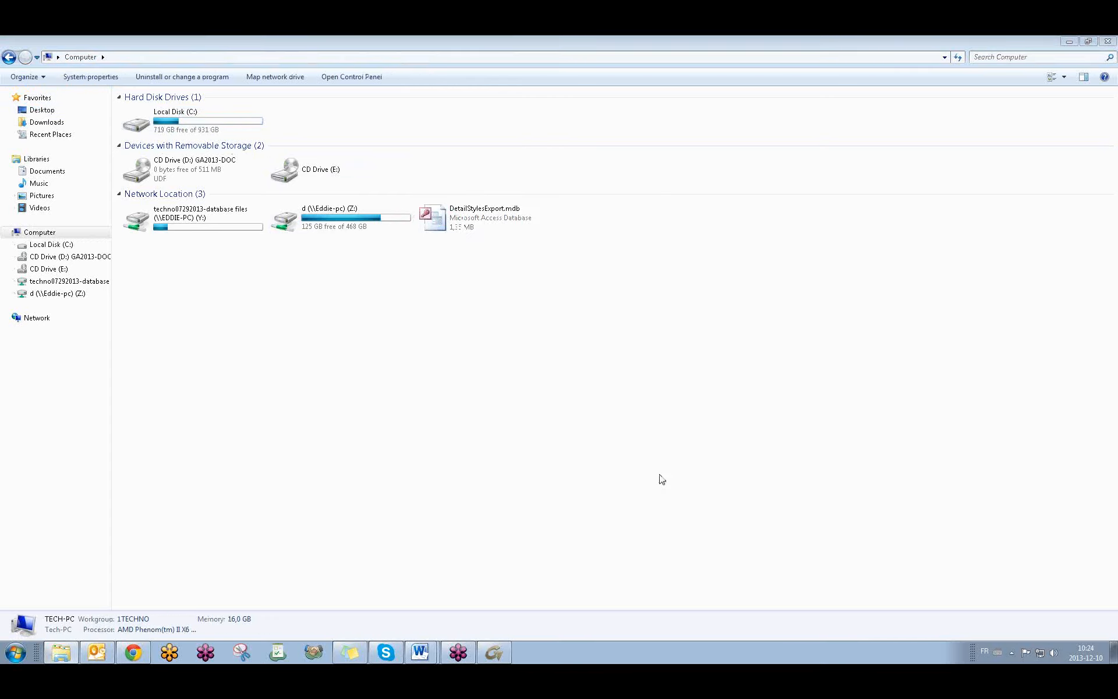
left_click(9, 57)
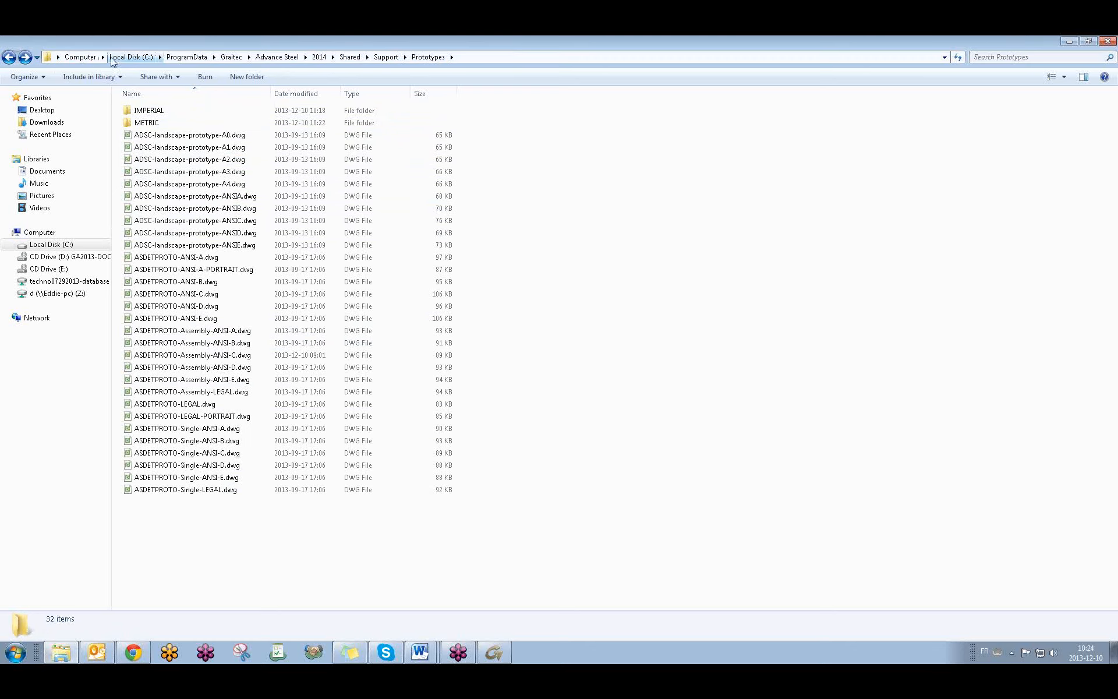
Step: Close the Prototypes folder, minimize Advance Steel and place the 01 training folder beside the 01 training.dwg file on the desktop
left_click(1105, 42)
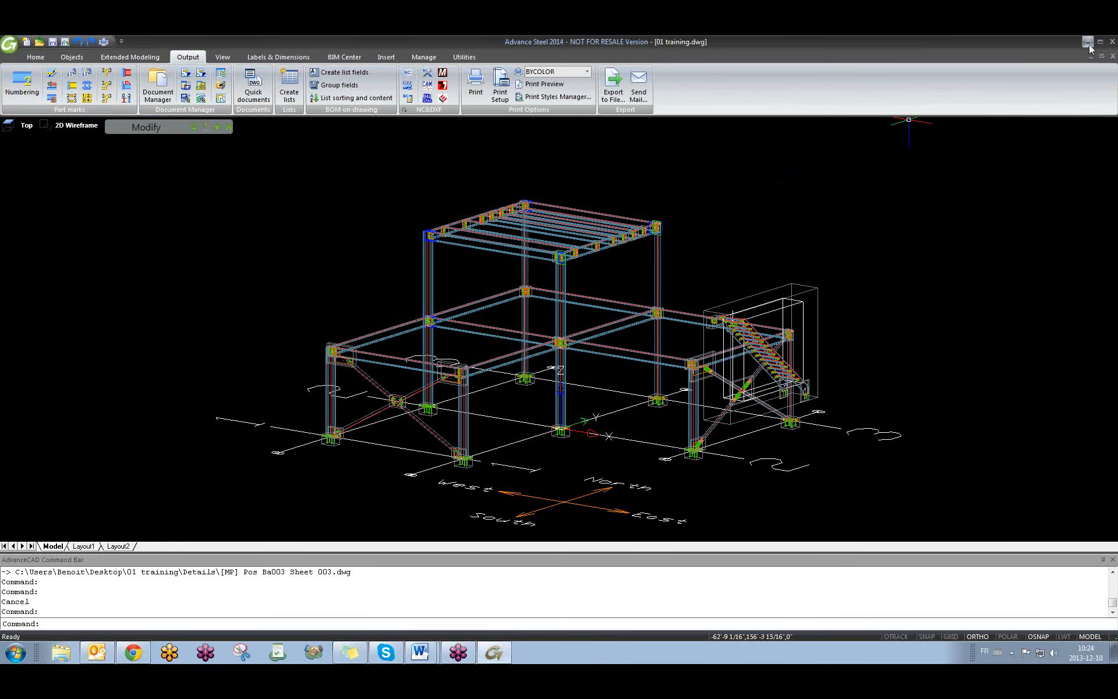
left_click(1088, 42)
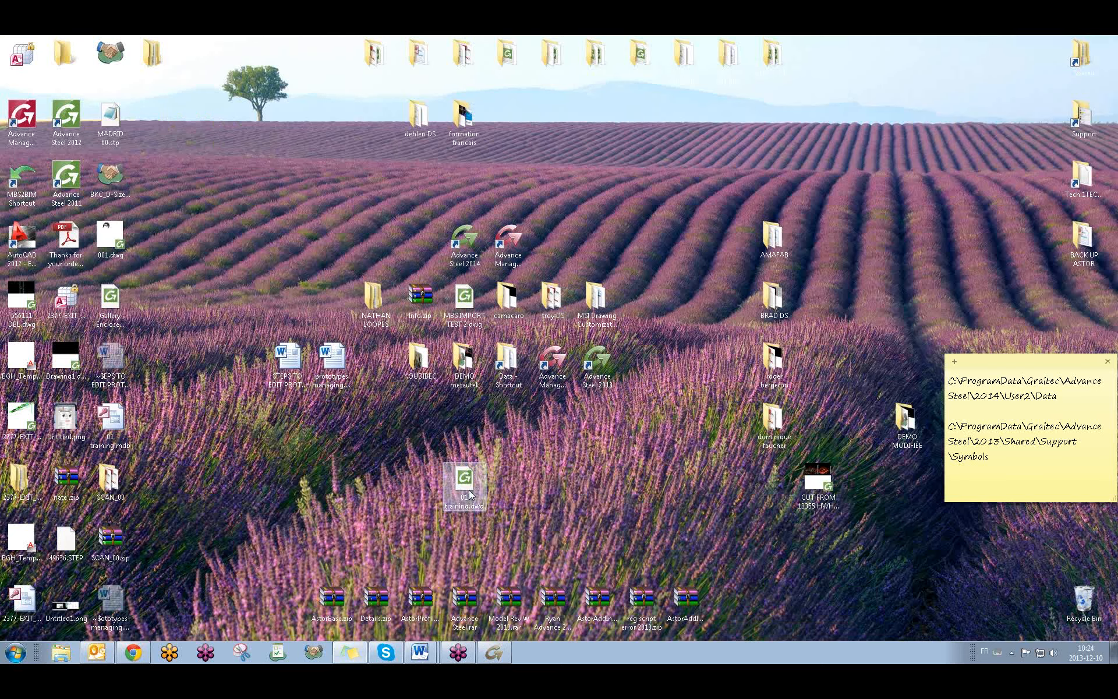
double_click(470, 494)
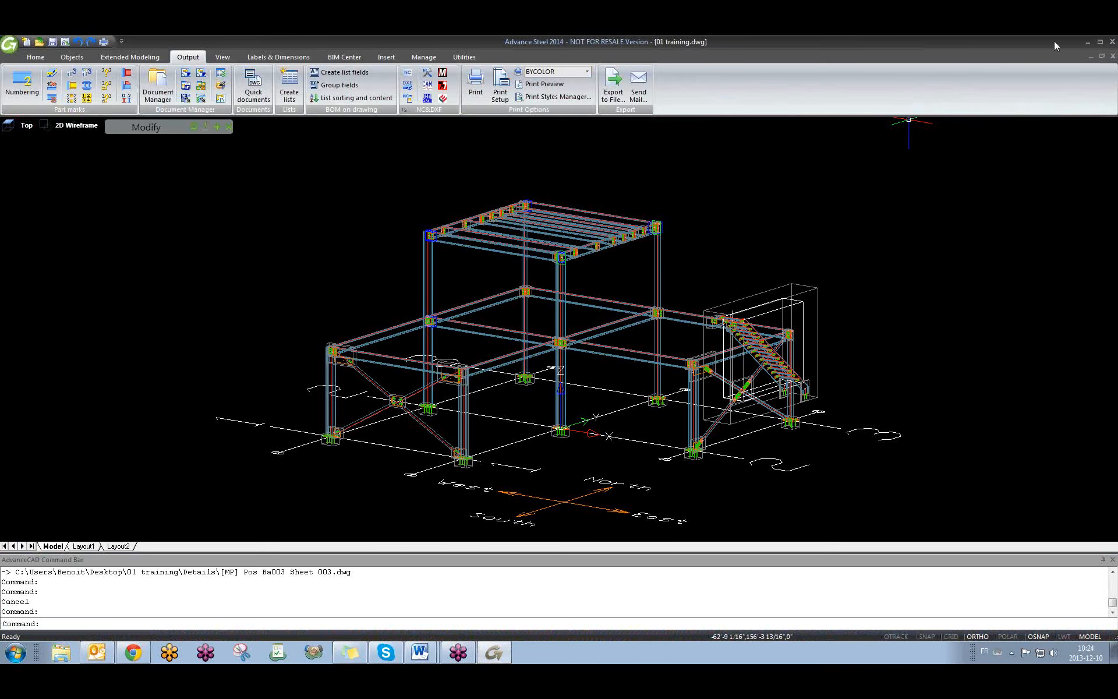
left_click(1088, 42)
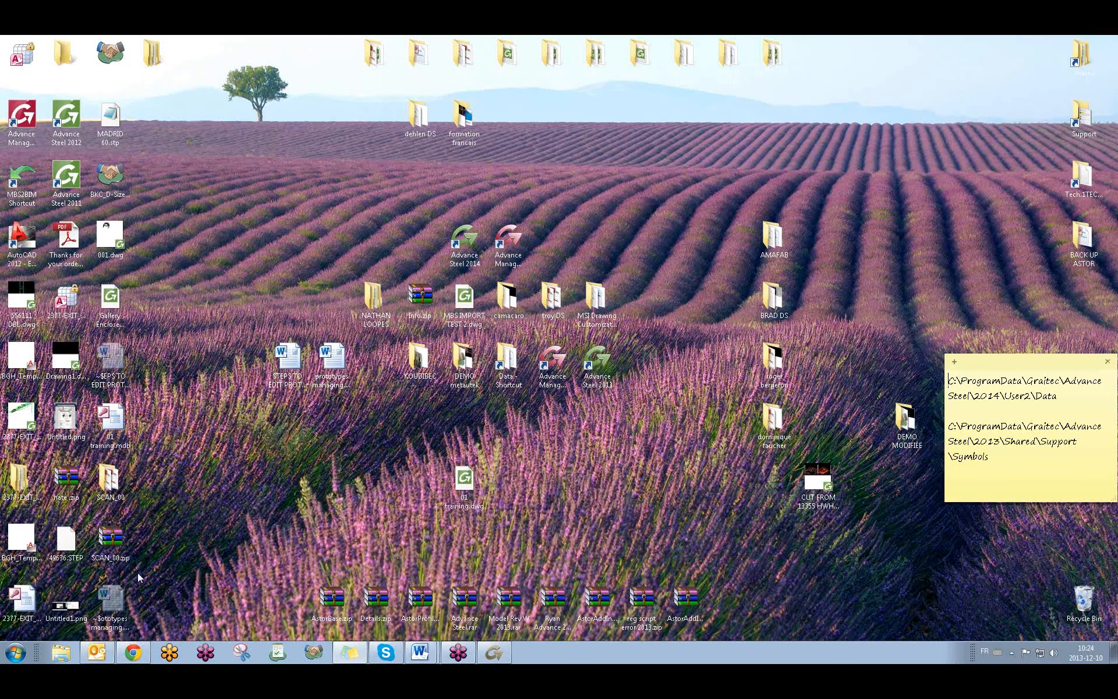
left_click_drag(151, 54, 507, 482)
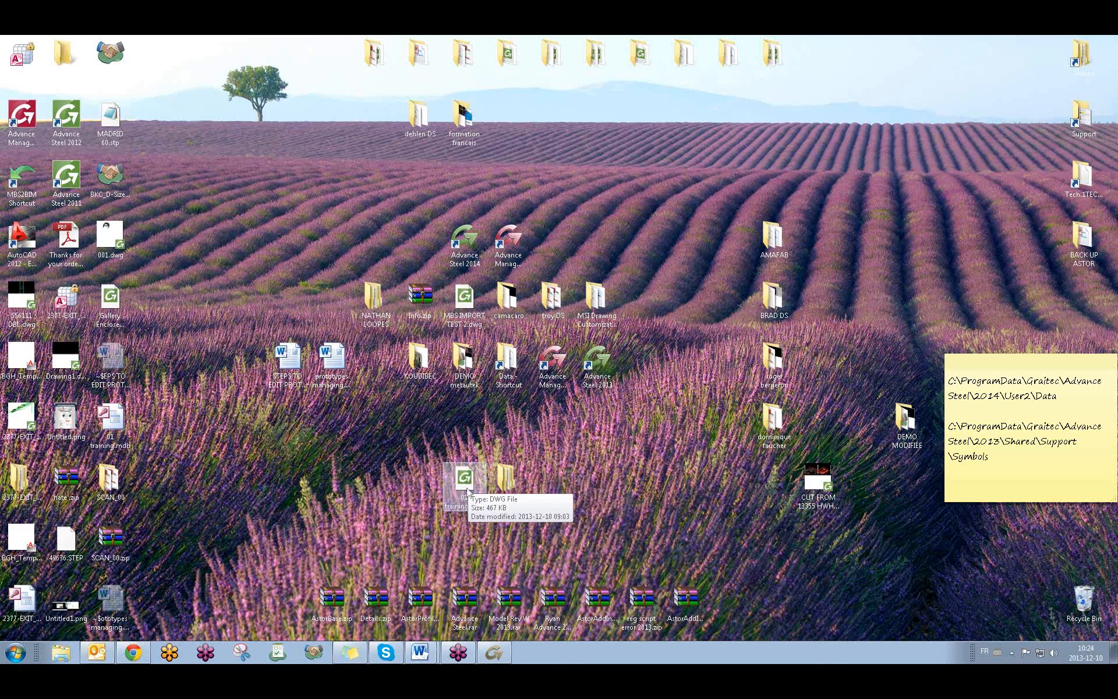
Step: Create a subfolder named Prototypes inside the 01 training project folder
double_click(509, 484)
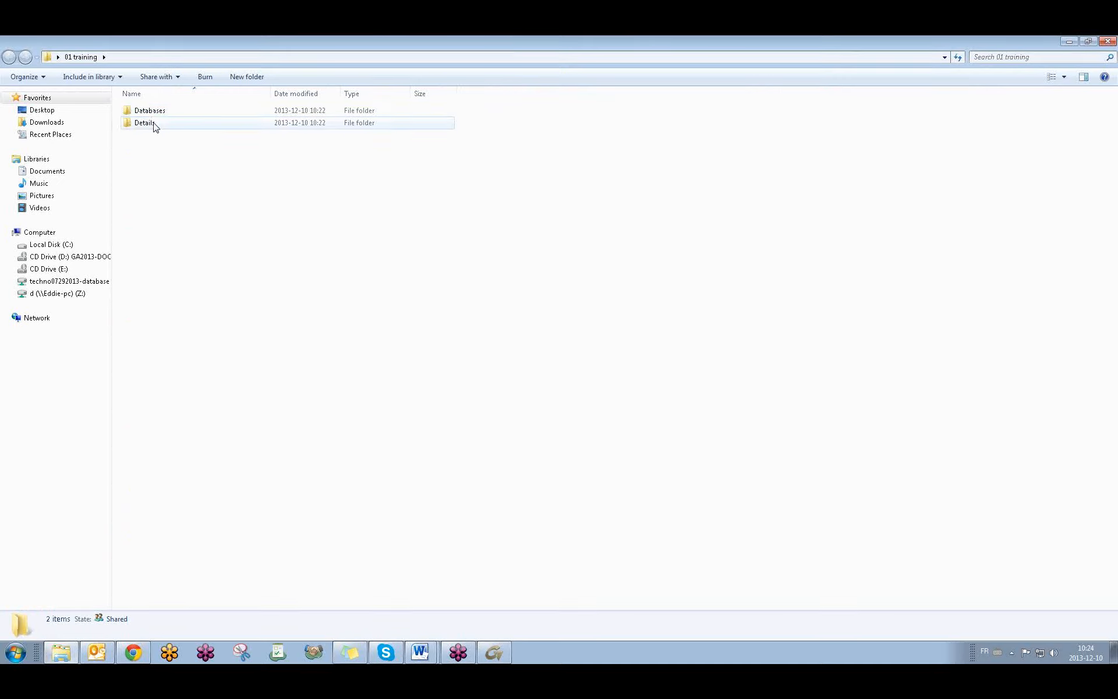
right_click(160, 158)
mouse_move(239, 326)
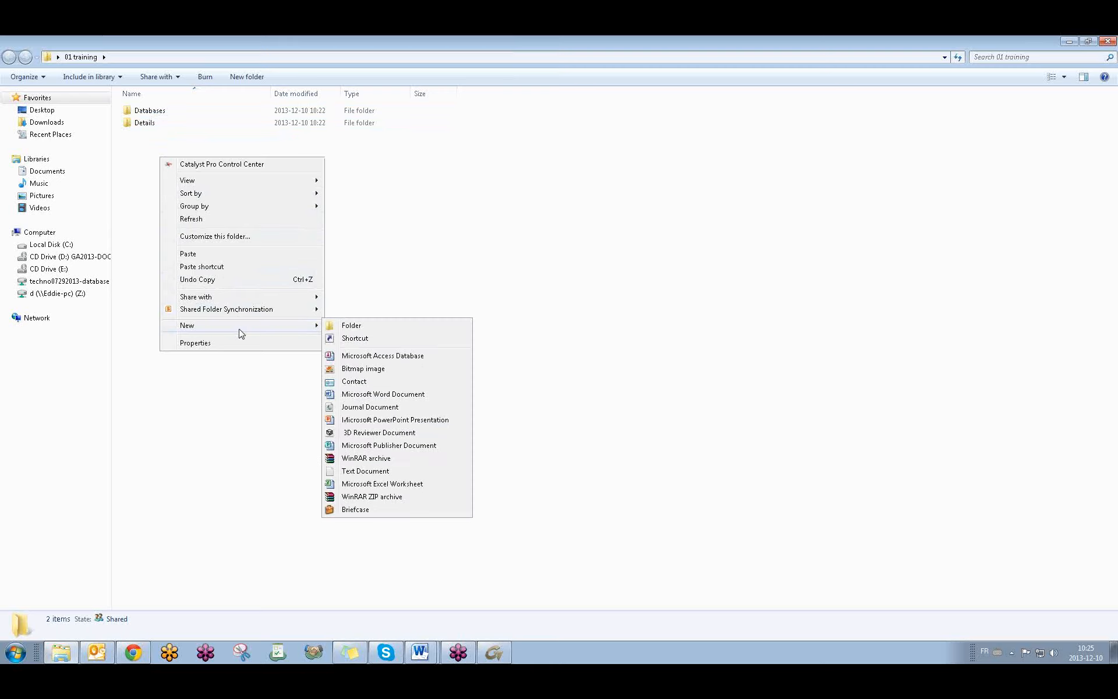
left_click(349, 326)
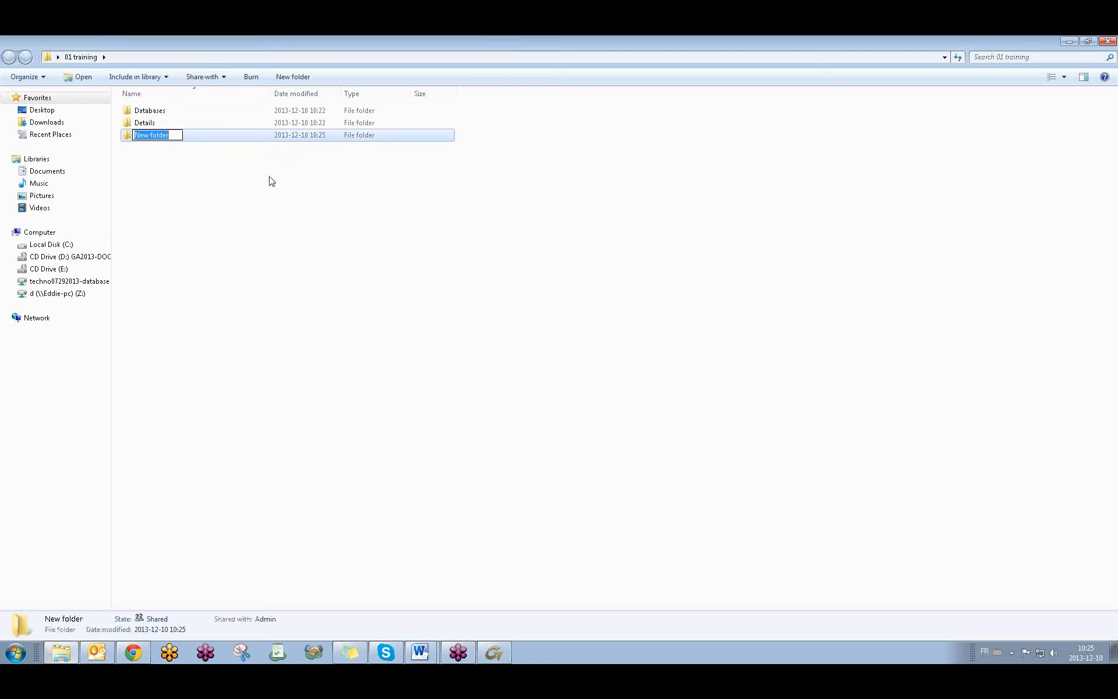
type("Prototypes")
key("Return")
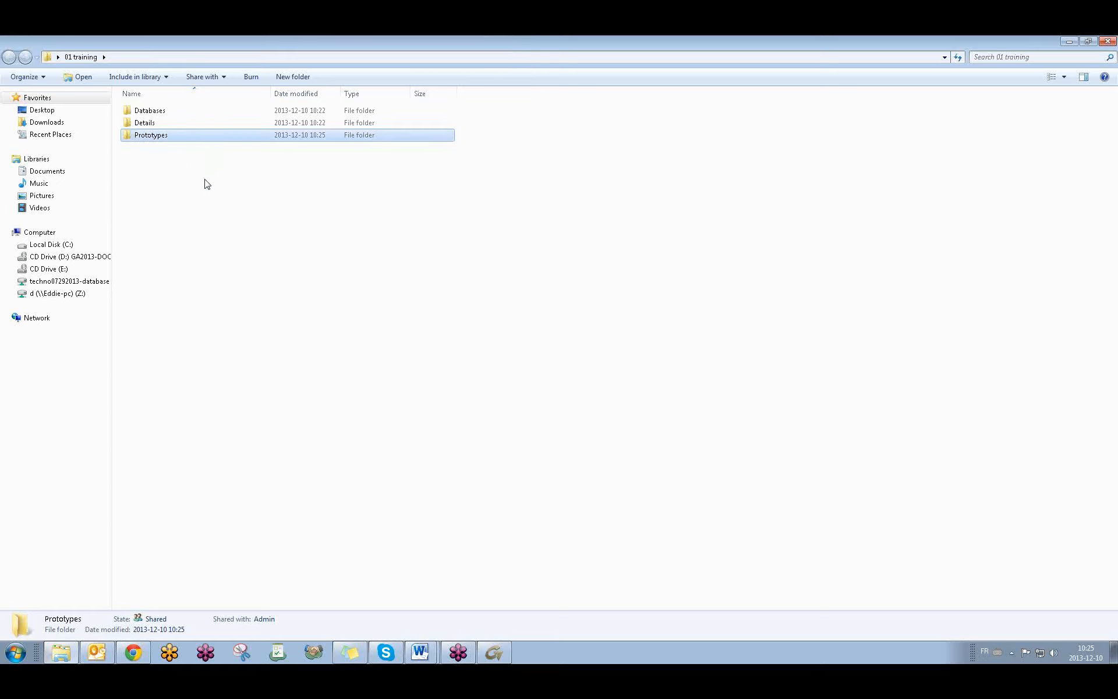
left_click(208, 181)
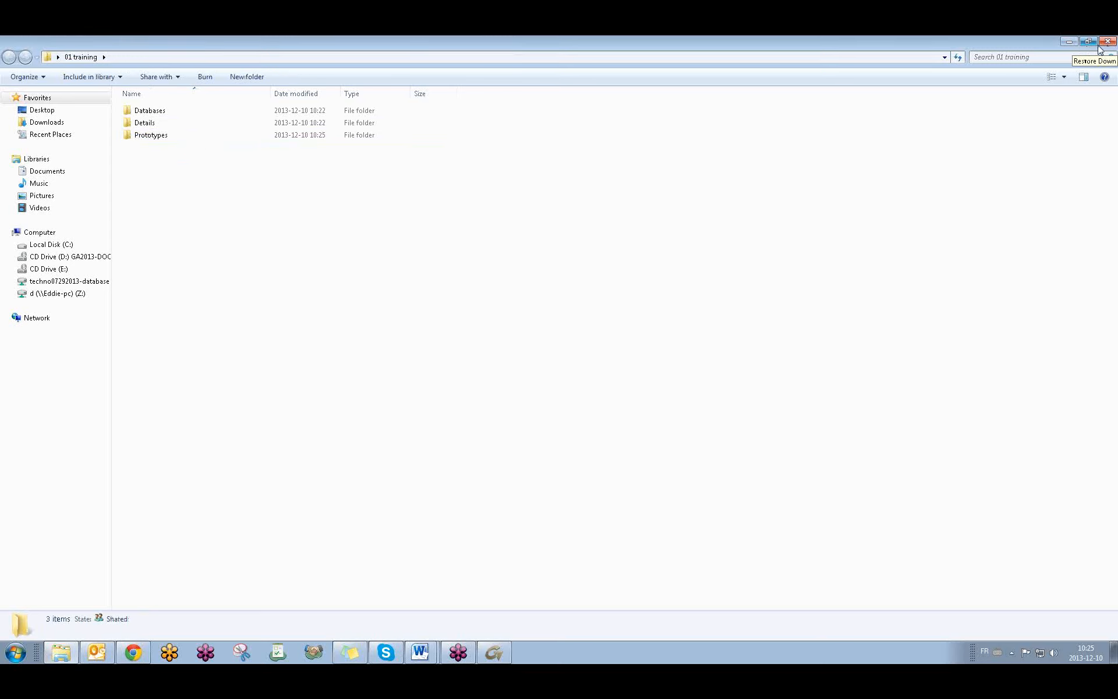
Step: Return to the desktop and open the Prototypes subfolder of the 01 training project folder
left_click(1069, 42)
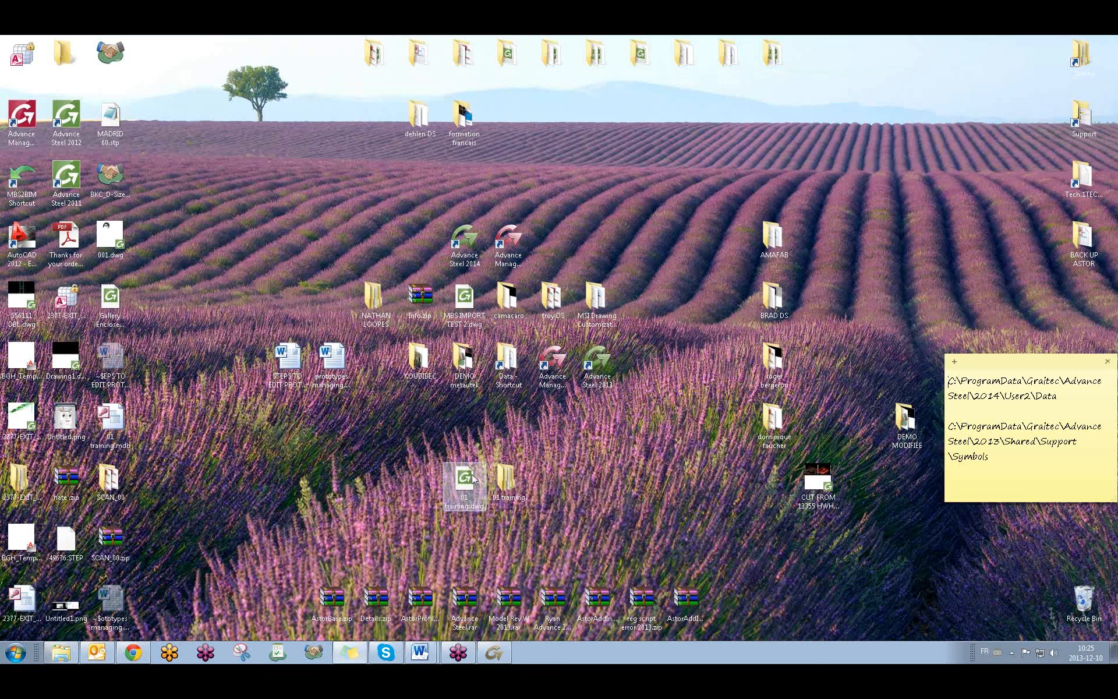
left_click(61, 653)
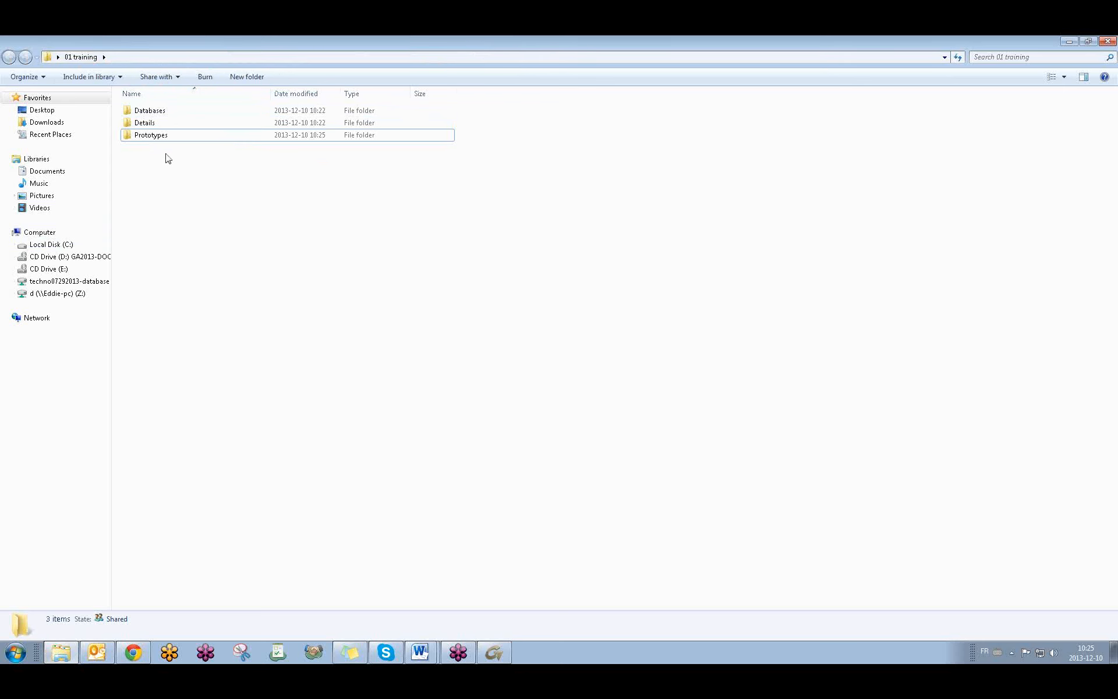
left_click(1107, 42)
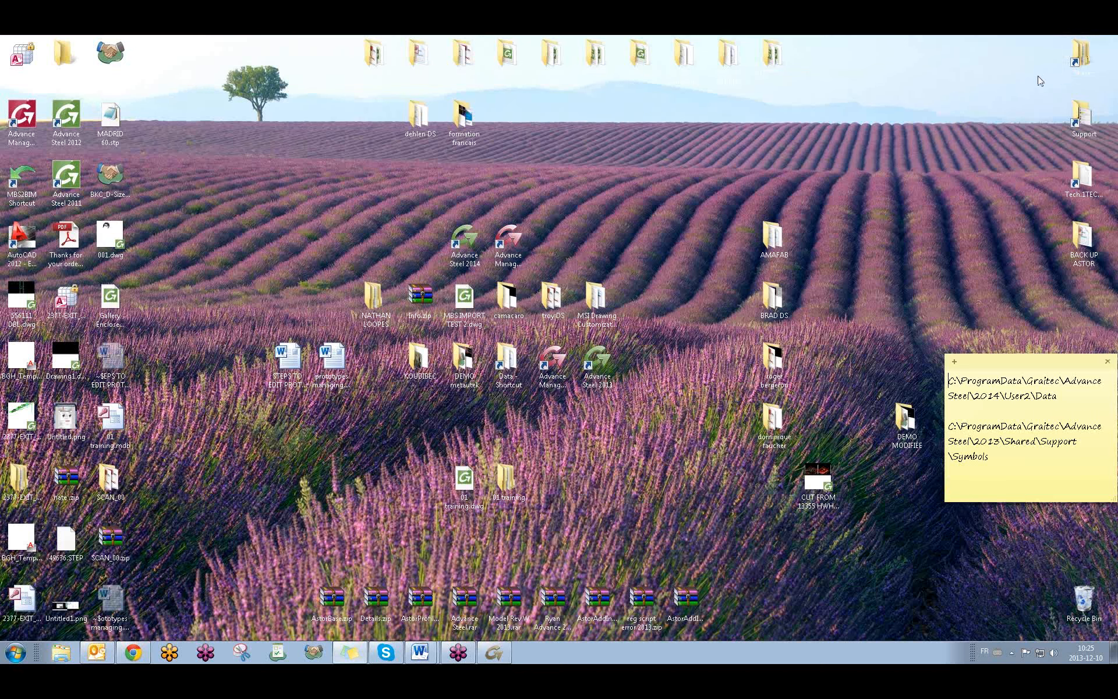
double_click(511, 483)
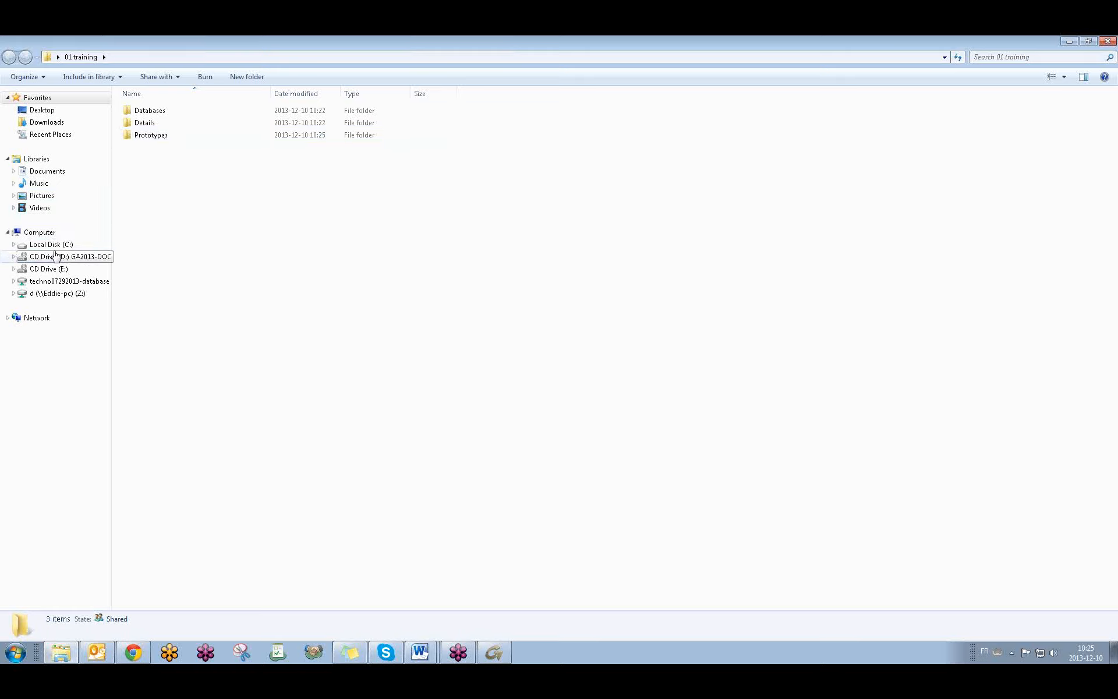
double_click(153, 135)
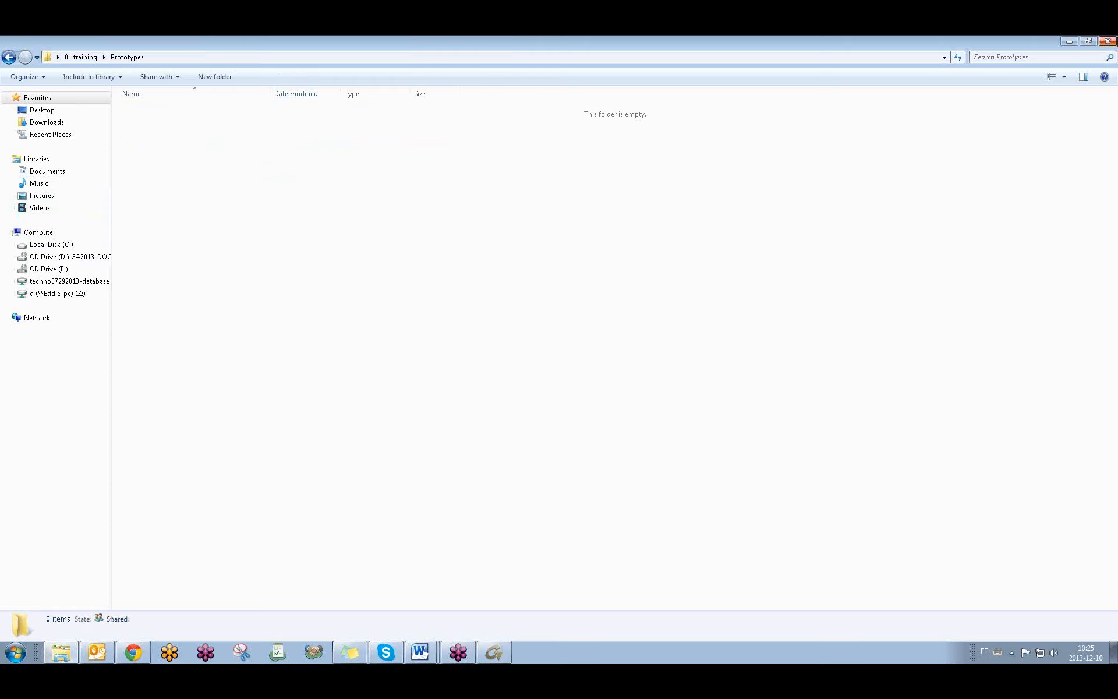
Step: Leave the empty project Prototypes folder and open C:\ProgramData\Graitec in a second folder window
left_click(1088, 41)
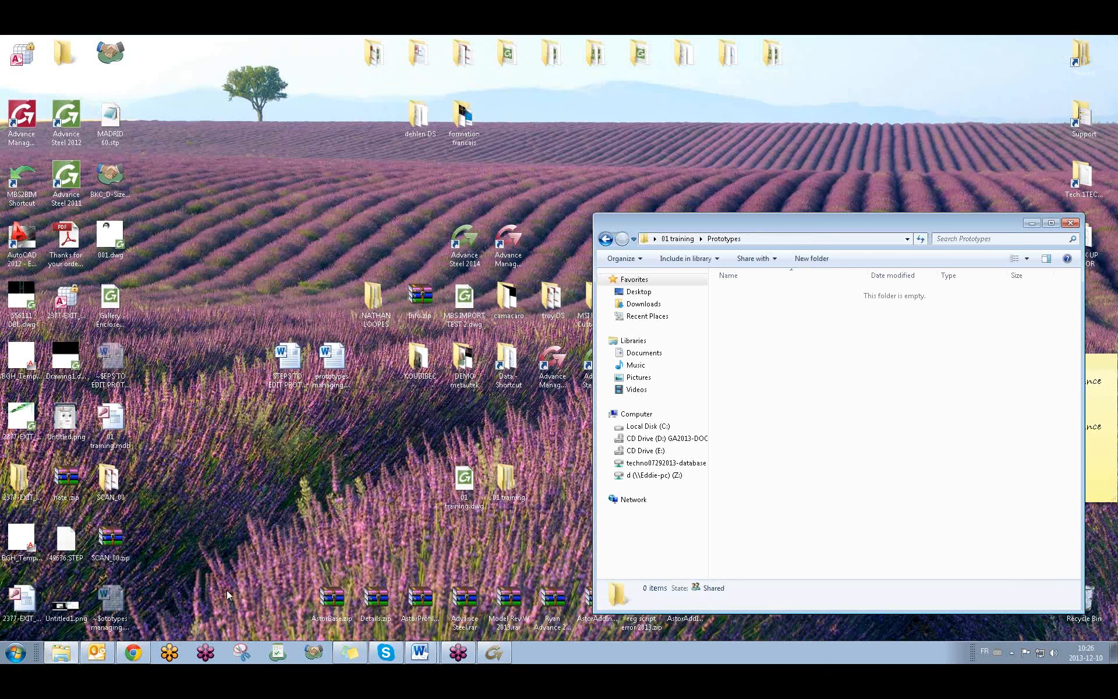
left_click(61, 653)
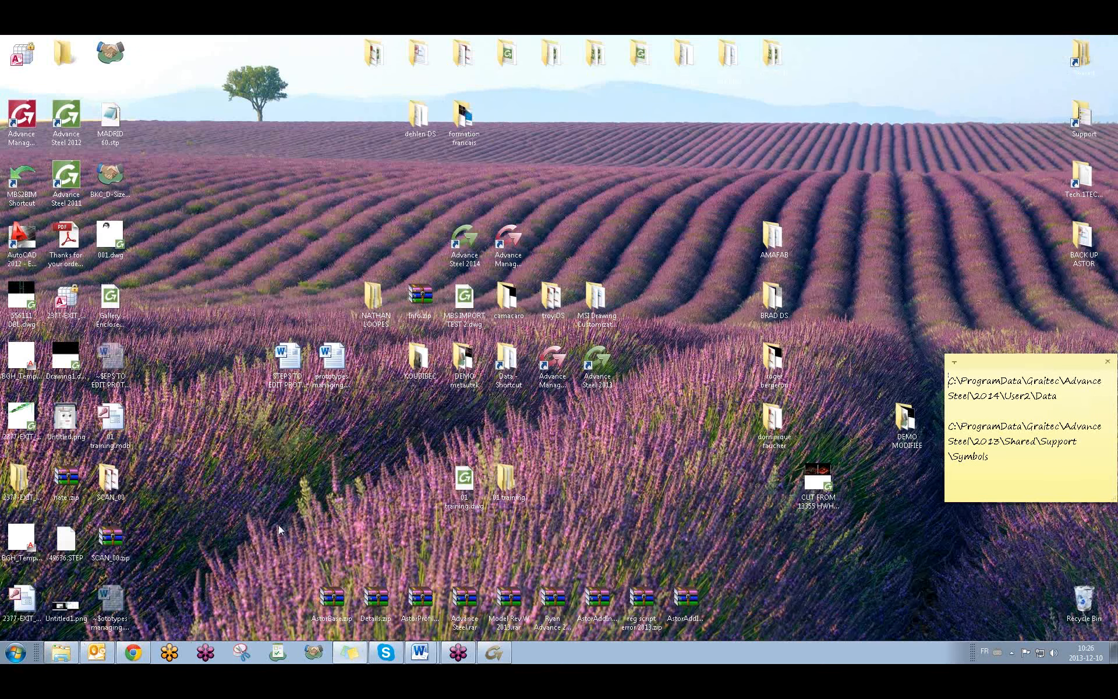
double_click(110, 479)
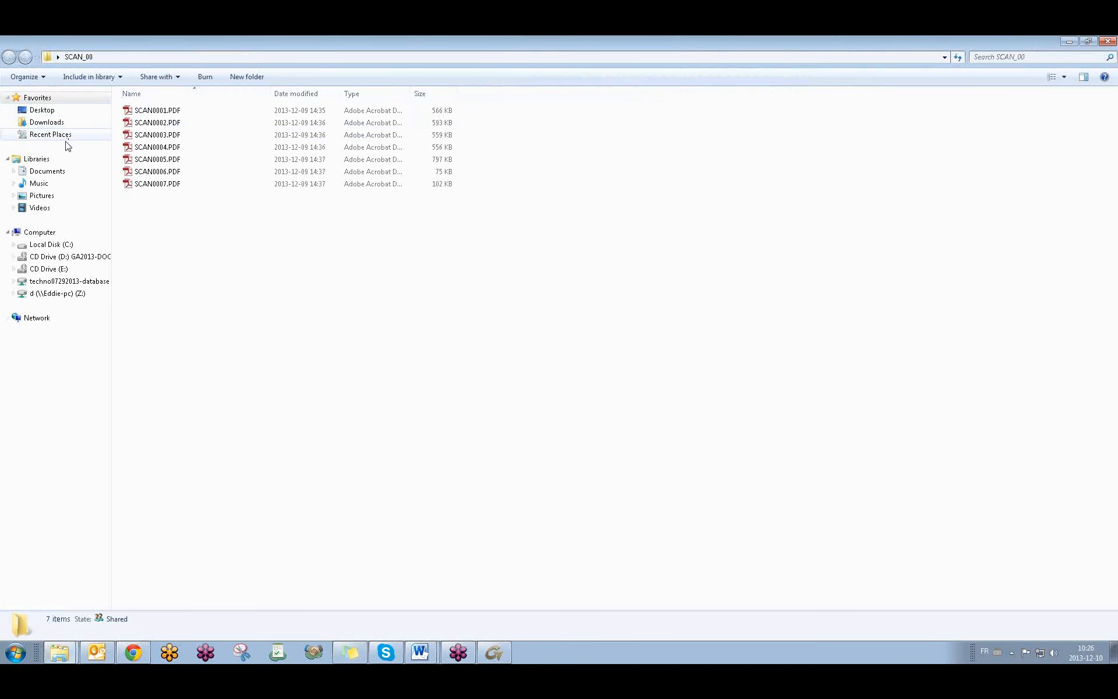
left_click(46, 246)
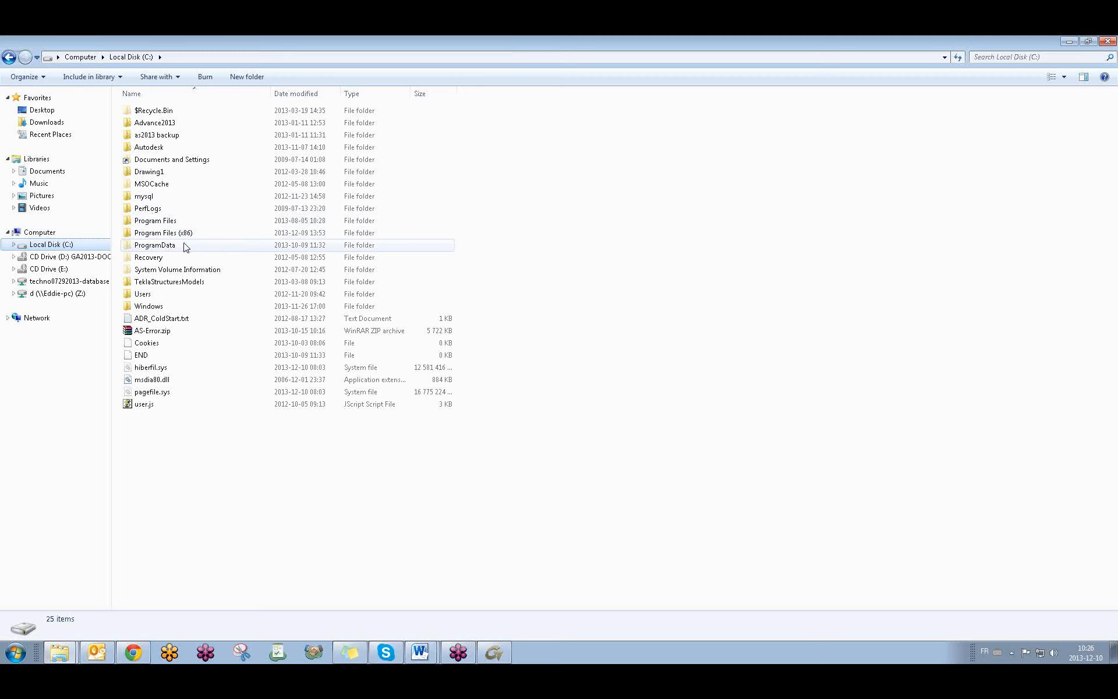
double_click(155, 244)
left_click(181, 319)
type("gr")
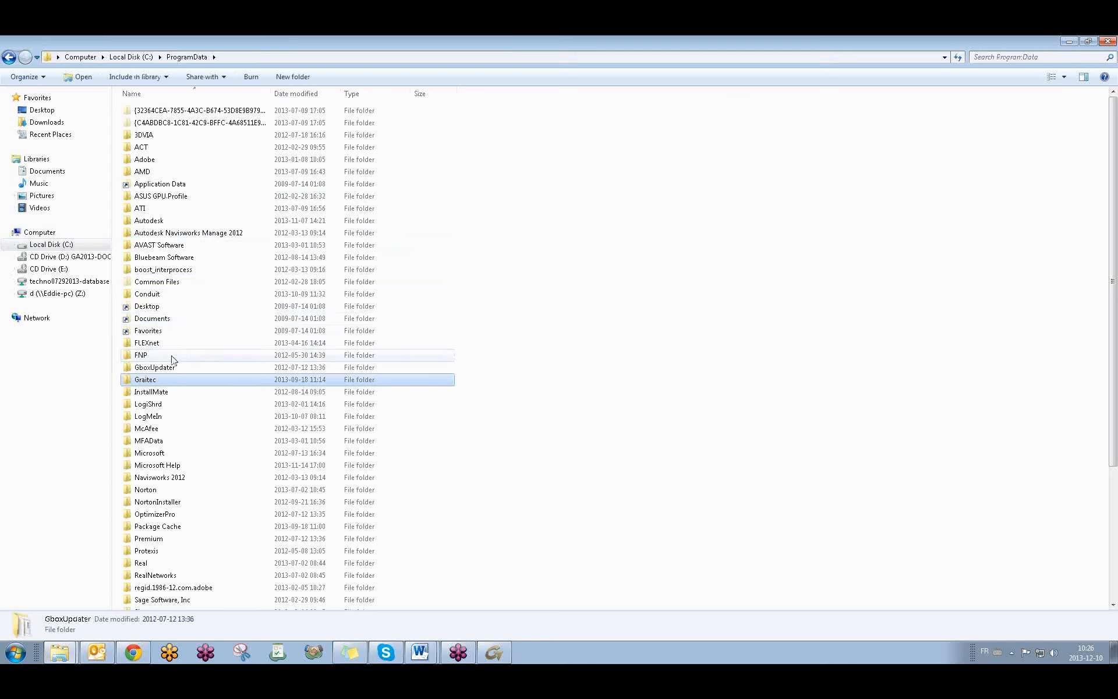
key("Return")
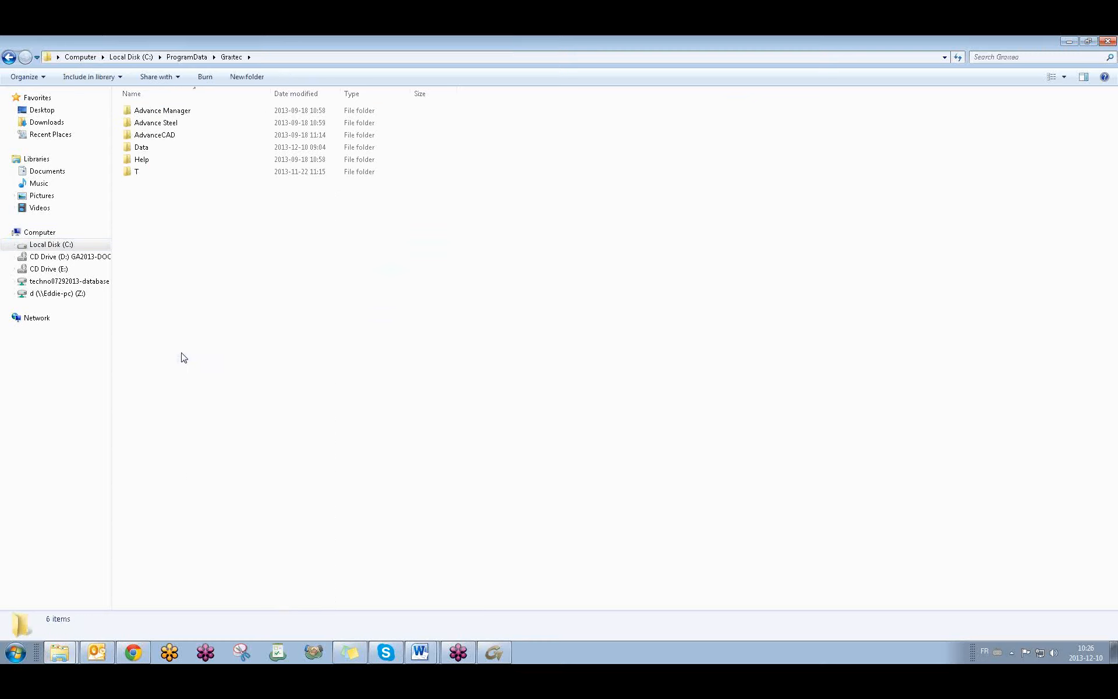
Step: Open Advance Steel\2014\Shared\Support\Prototypes, then shrink the folder window and move it aside on the desktop
double_click(159, 122)
double_click(162, 133)
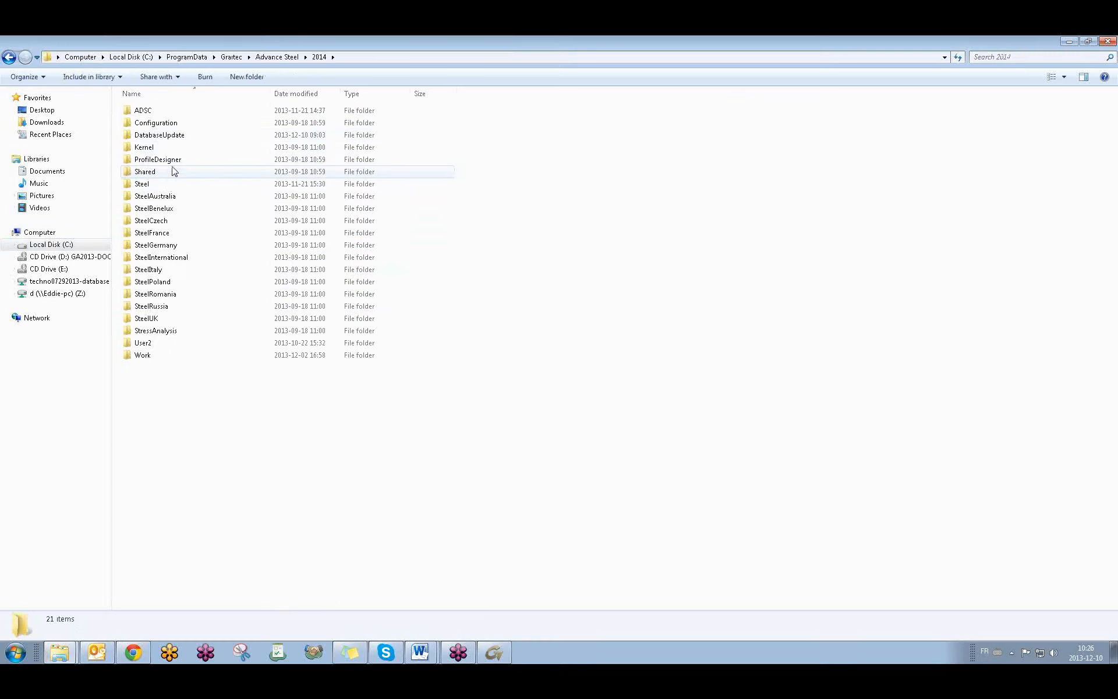
double_click(172, 172)
double_click(173, 150)
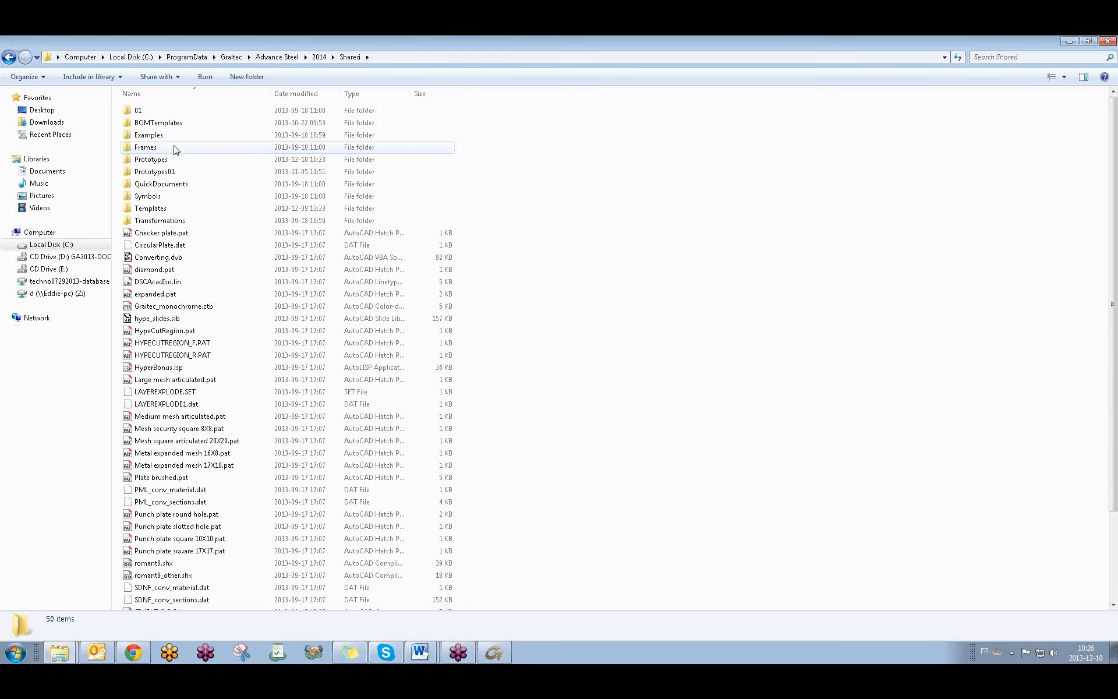
double_click(178, 159)
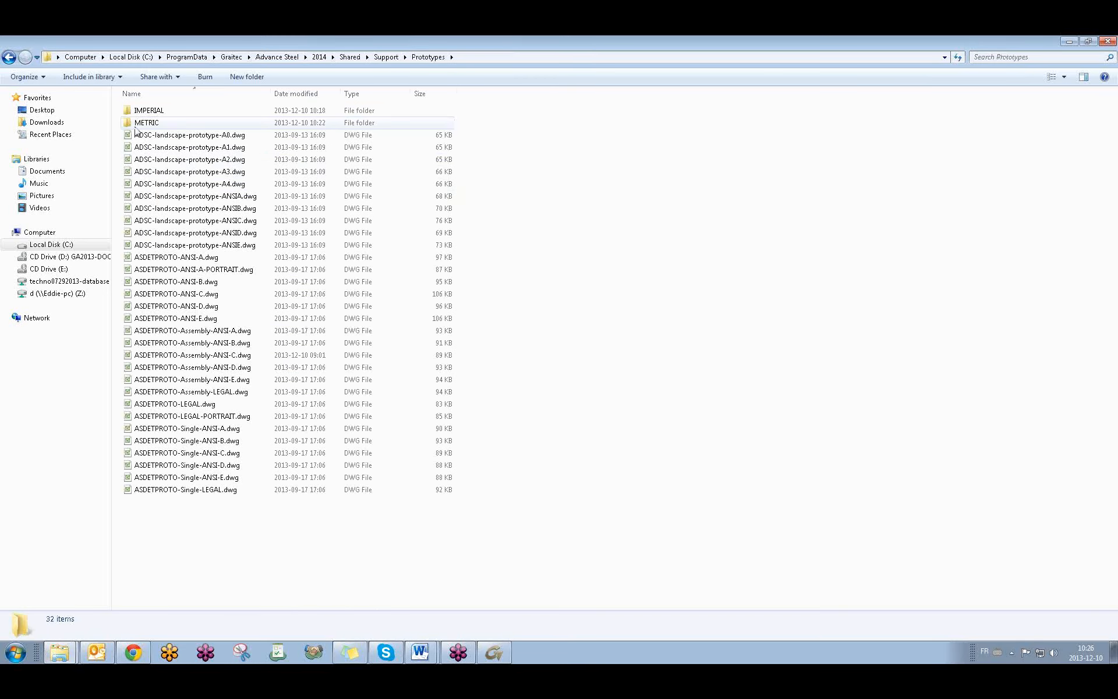
left_click(1088, 41)
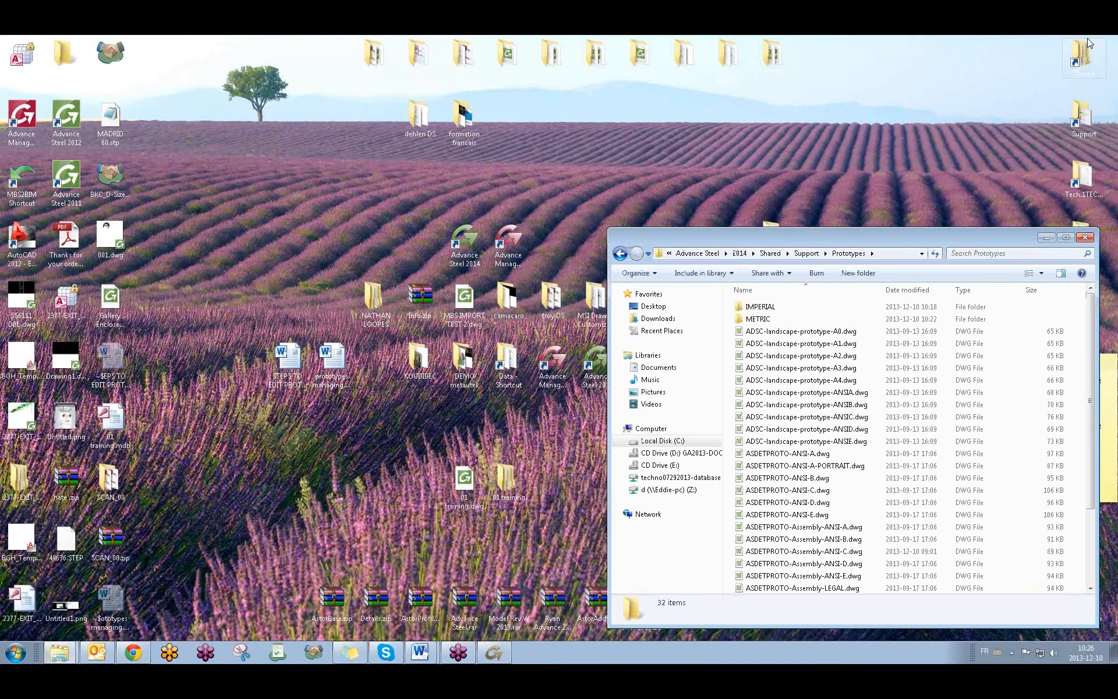
left_click_drag(698, 241, 719, 197)
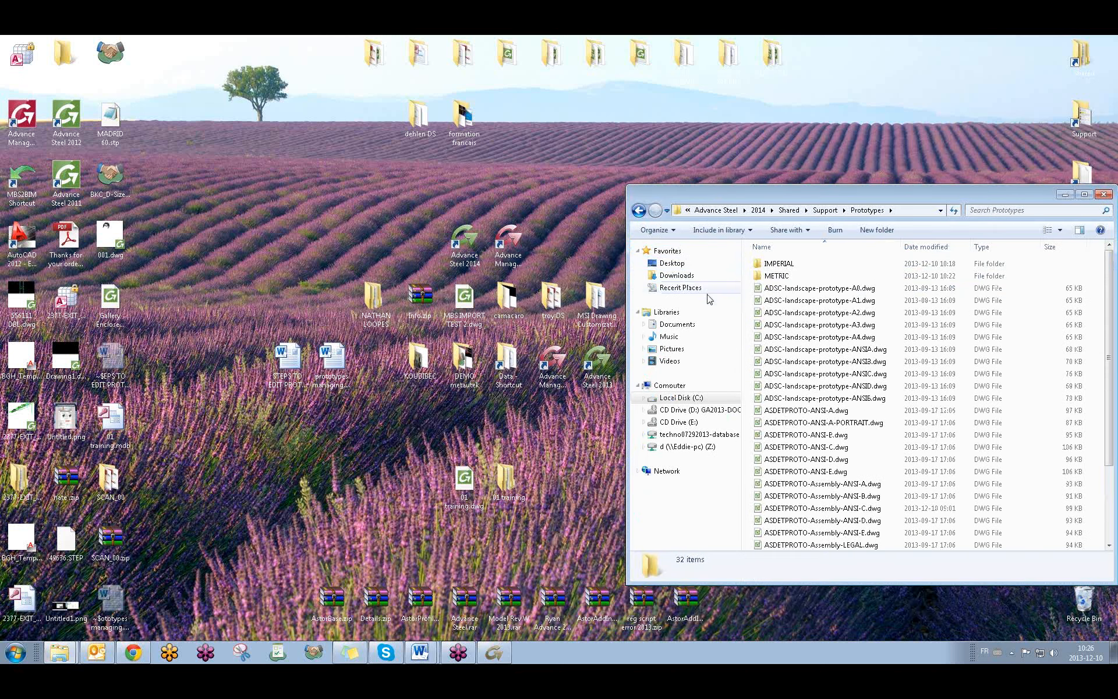
Step: Copy ASDETPROTO-Assembly-ANSI-B.dwg and ASDETPROTO-Assembly-ANSI-C.dwg from the METRIC folder into the 01 training project's Prototypes folder
left_click(814, 281)
double_click(814, 280)
left_click(830, 265)
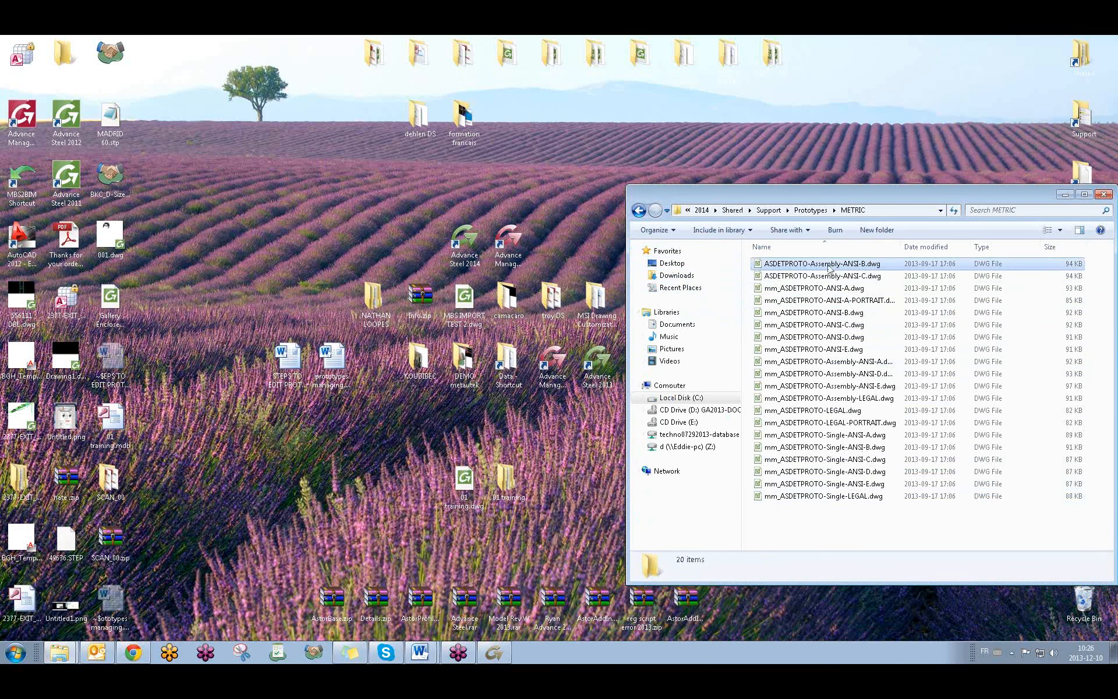
left_click(833, 276)
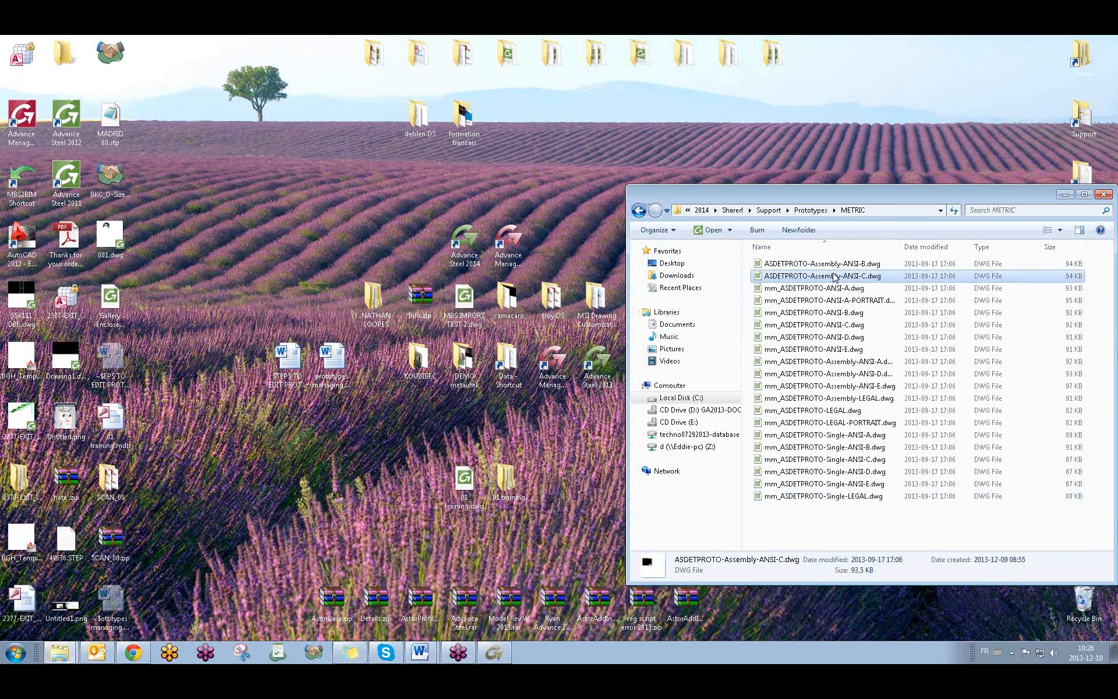
left_click(833, 265, "ctrl")
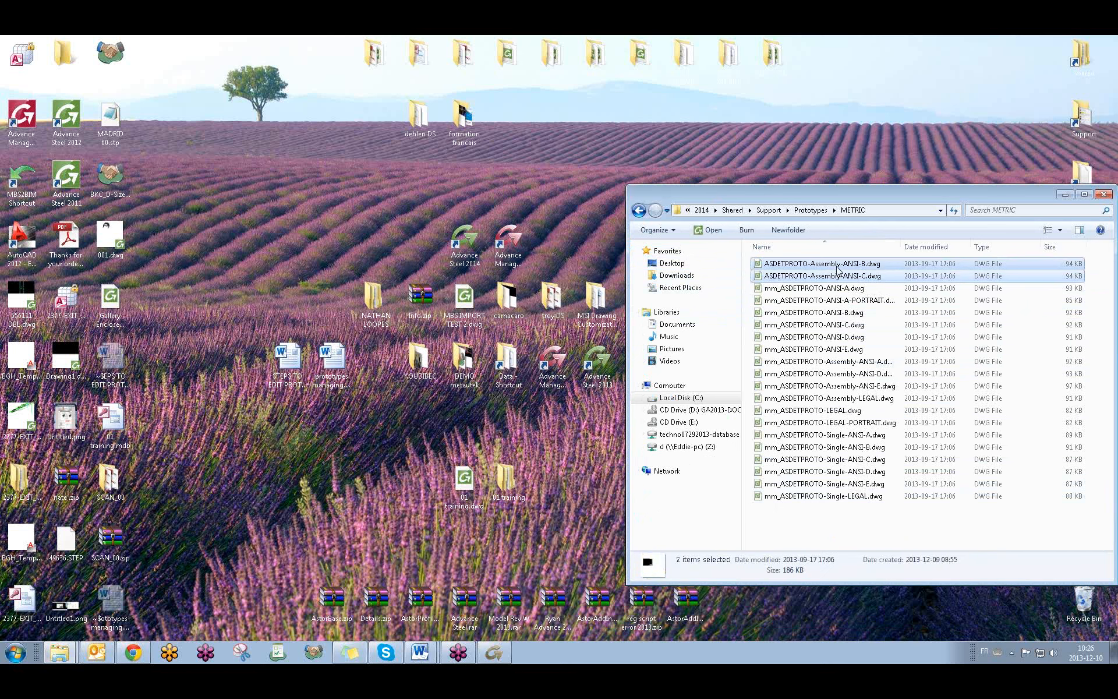
double_click(505, 478)
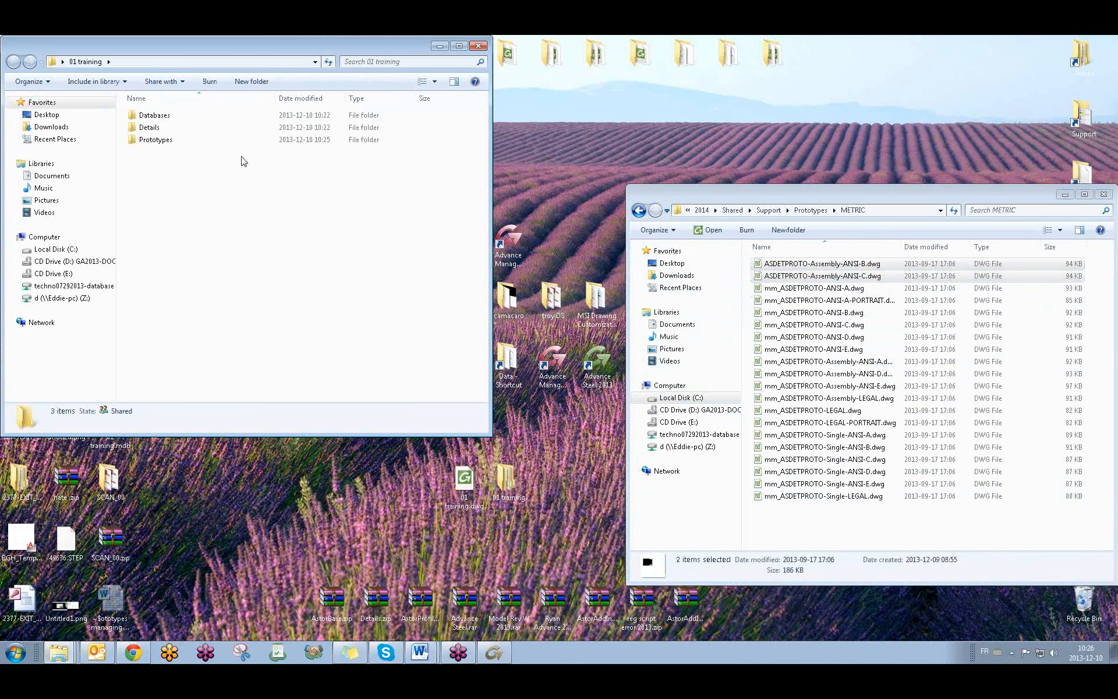
double_click(155, 140)
key("ctrl+v")
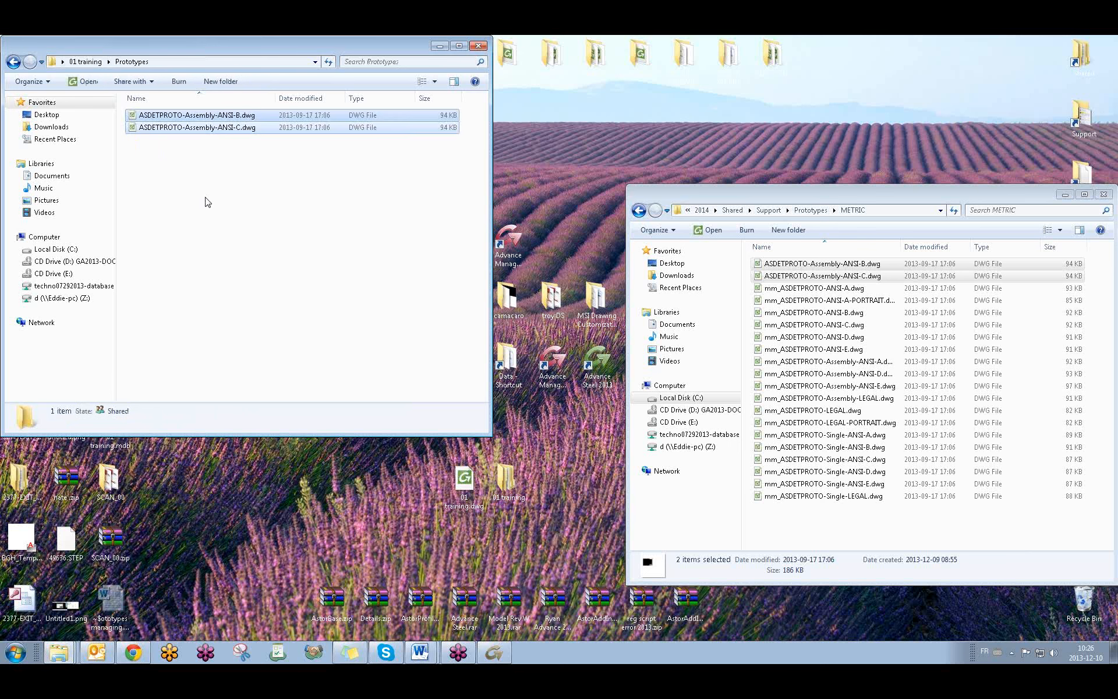
Step: Minimize the METRIC and project Prototypes windows and reopen the 01 training project folder from the desktop
left_click(1001, 194)
left_click_drag(1001, 194, 905, 187)
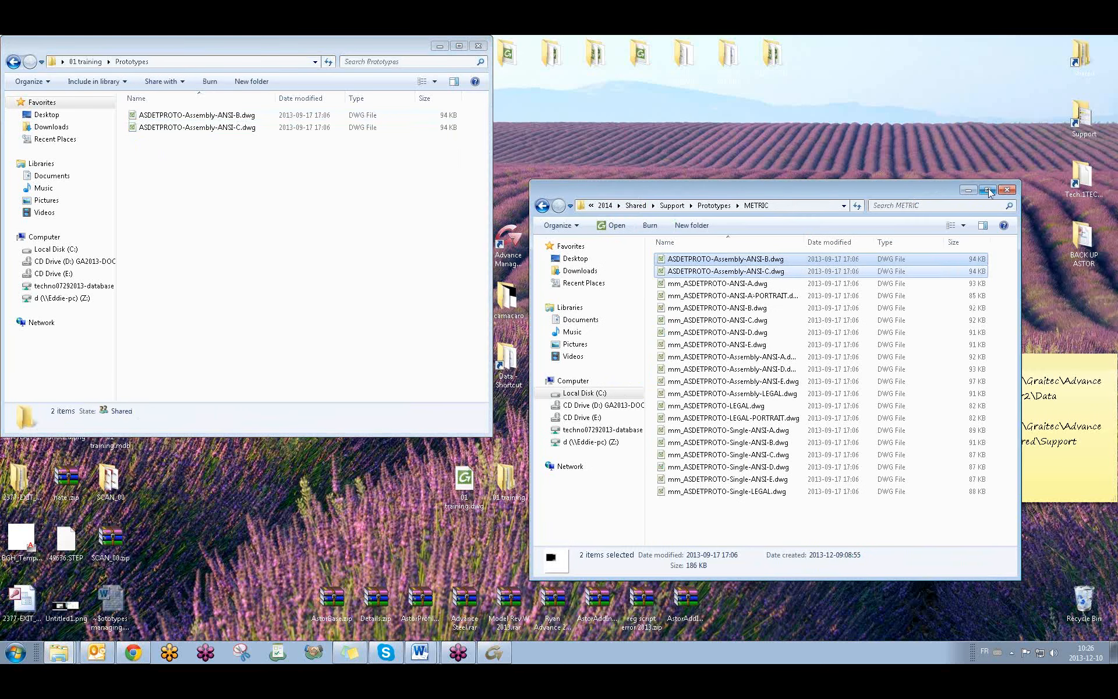
left_click(970, 187)
left_click(440, 47)
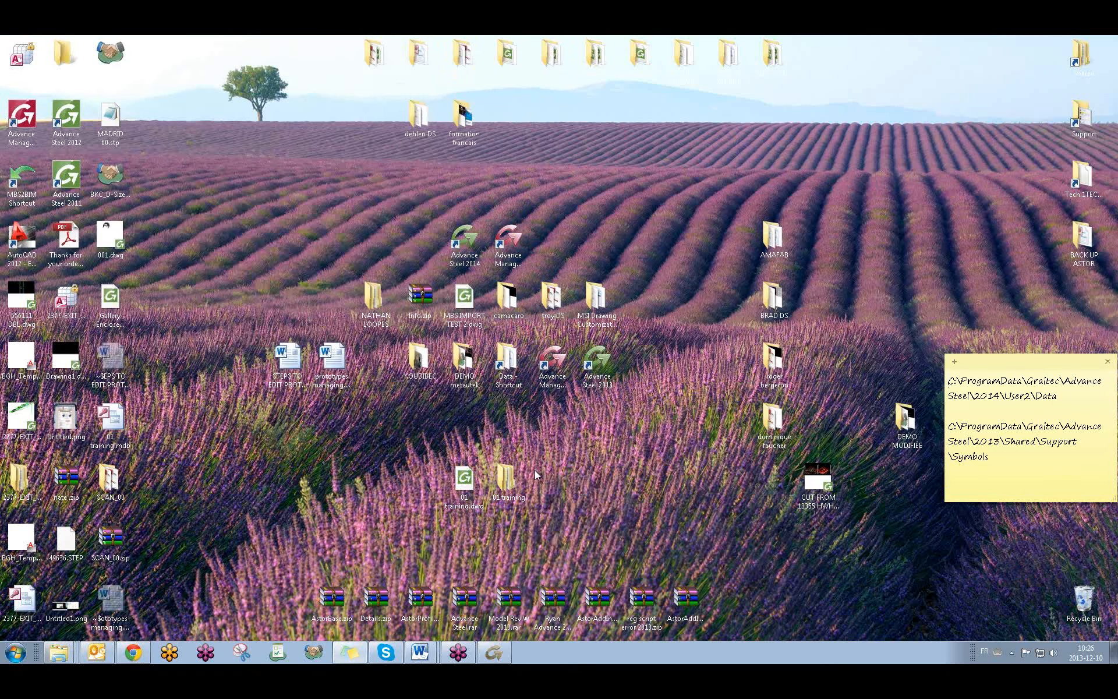
double_click(508, 489)
left_click_drag(690, 228, 781, 219)
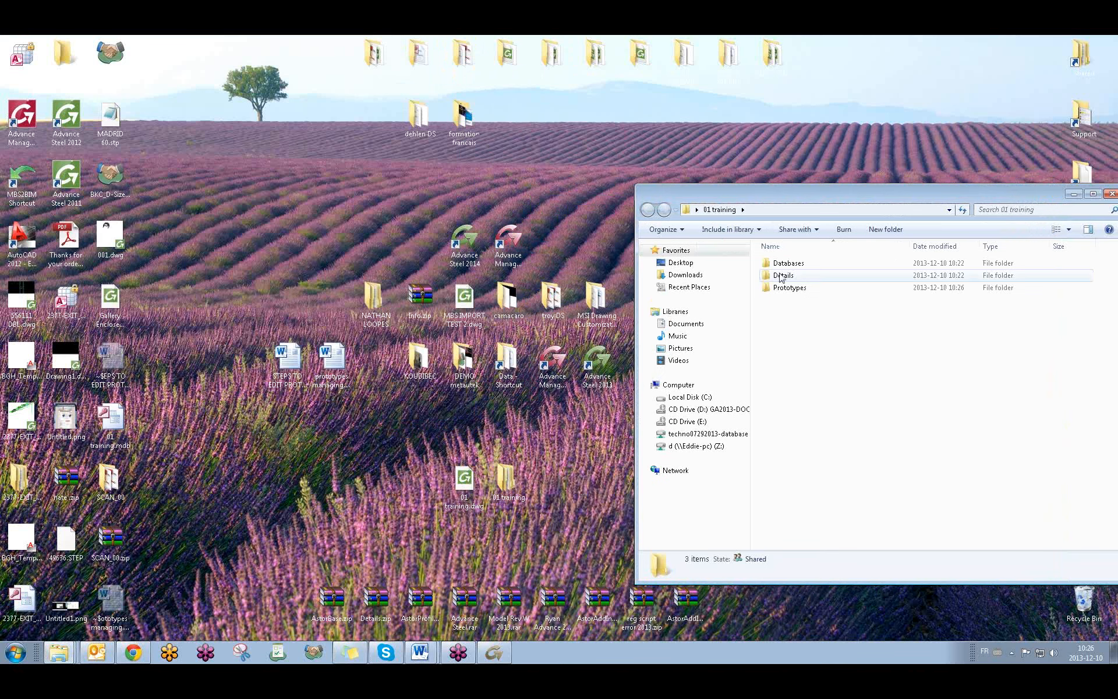
Step: Open ASDETPROTO-Assembly-ANSI-C.dwg from the project's Prototypes folder in Advance Steel, declining to revert to the last saved version
left_click(494, 652)
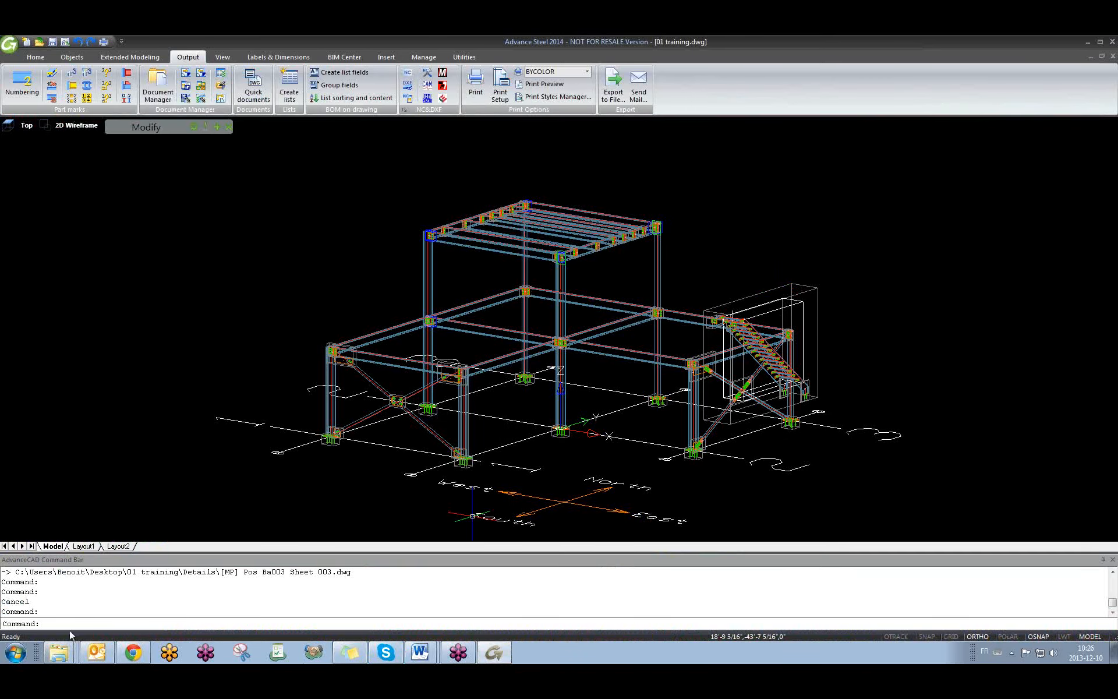
mouse_move(58, 652)
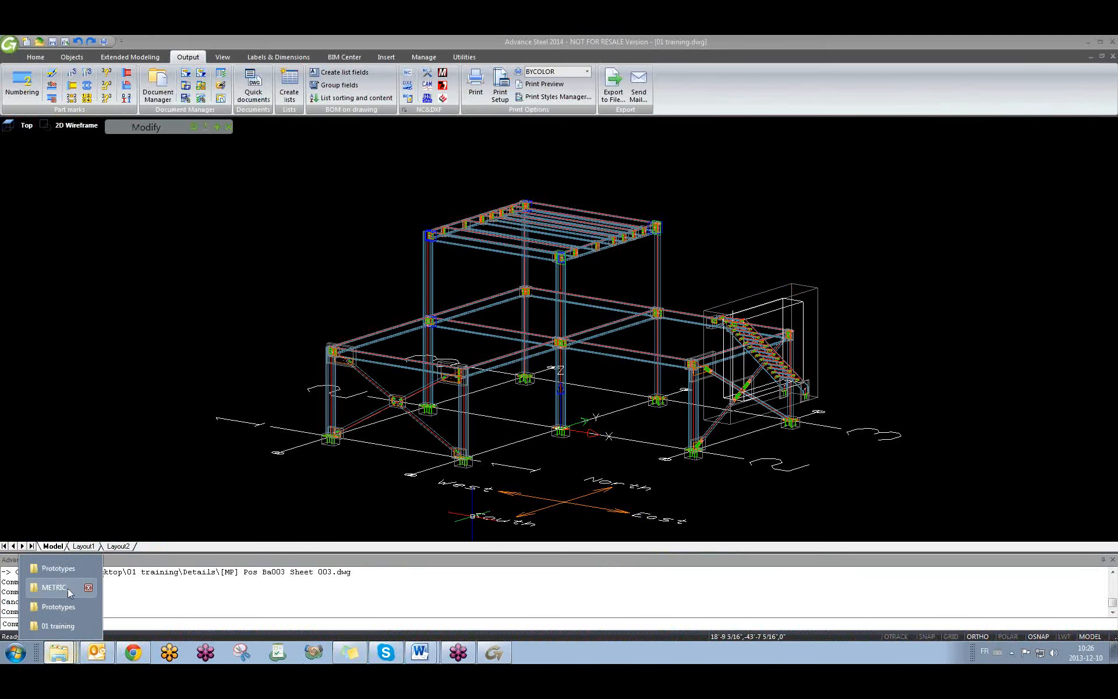
left_click(58, 626)
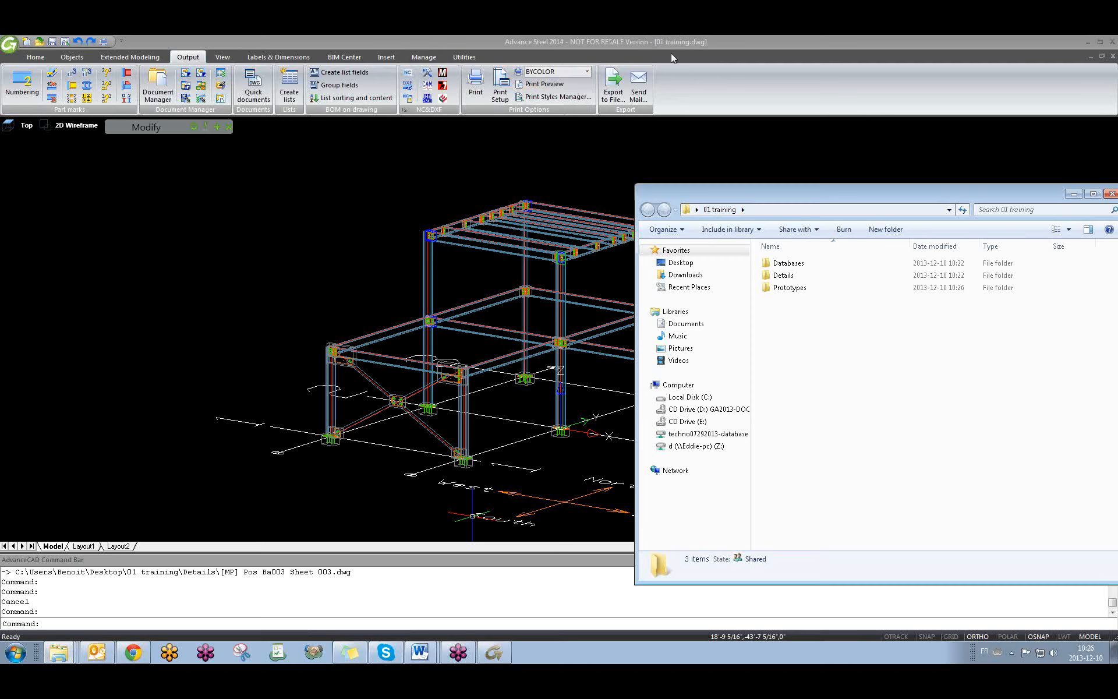
double_click(774, 288)
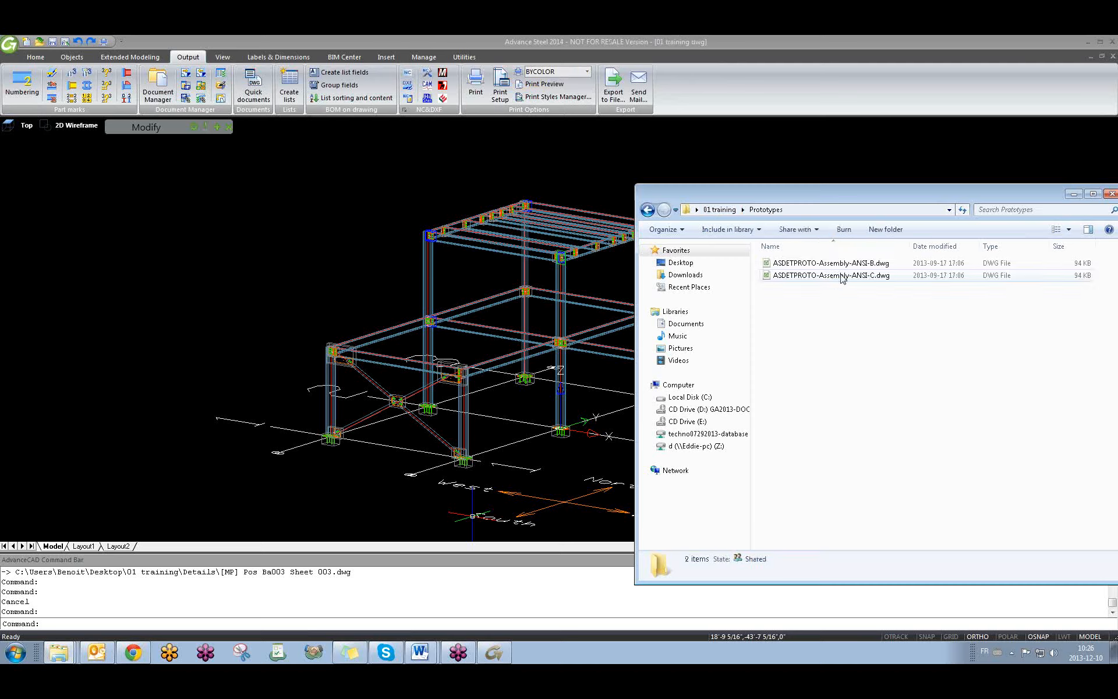
left_click(850, 277)
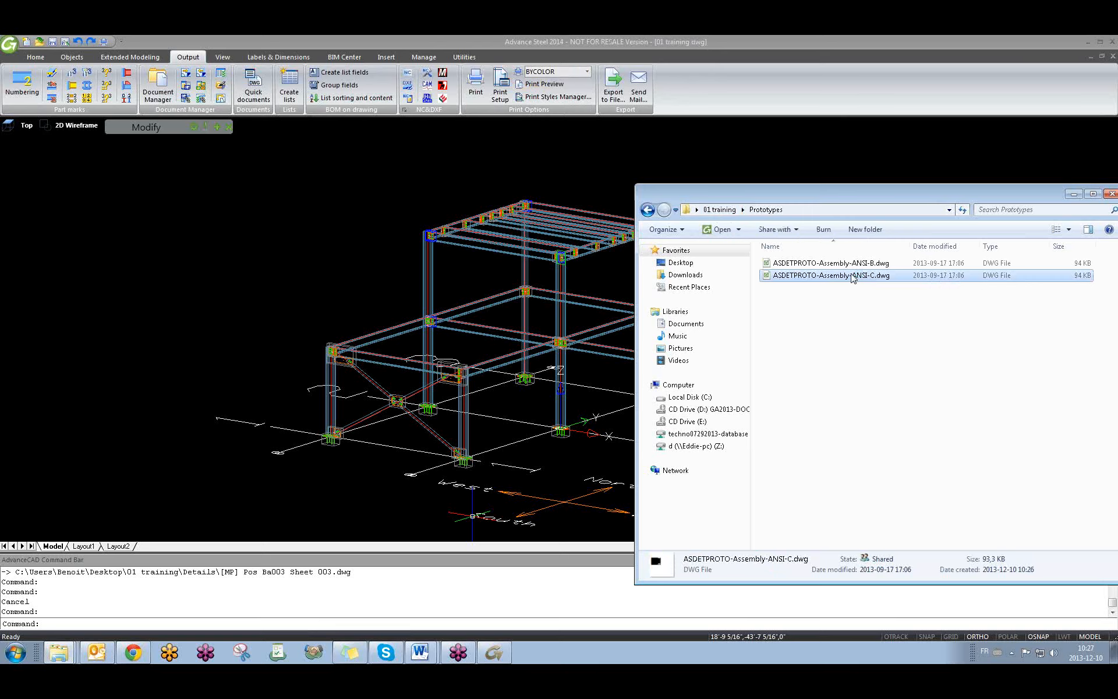
left_click_drag(852, 278, 158, 317)
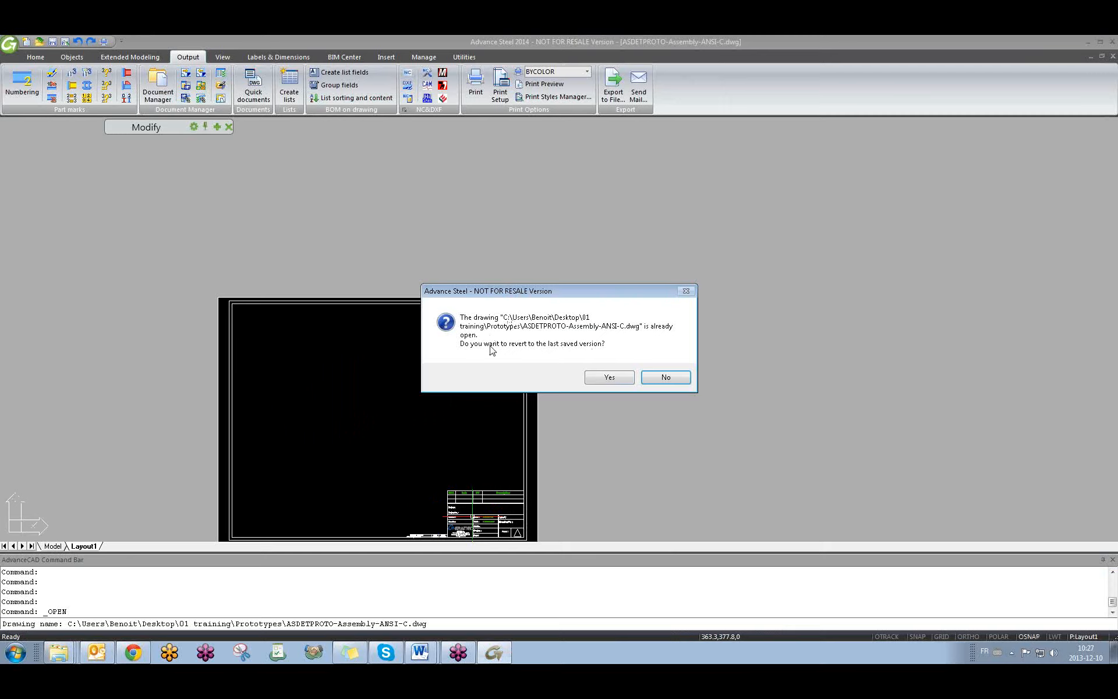
left_click(661, 378)
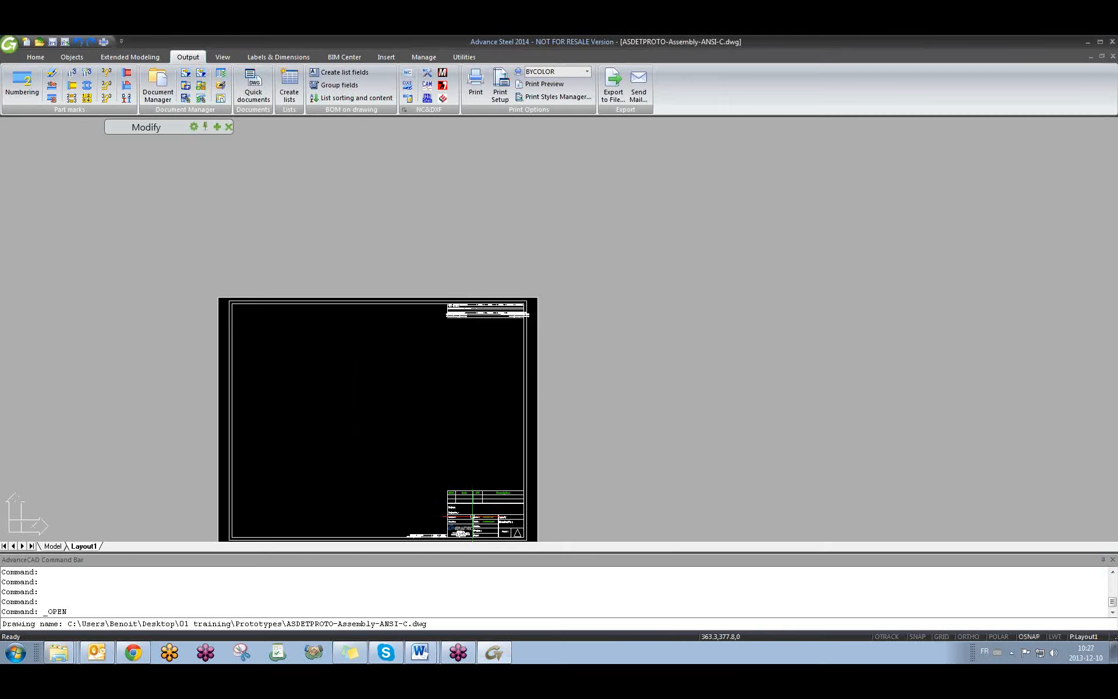
Step: Draw a circle of radius about 121 in the middle of the prototype sheet and a smaller circle inside it
scroll(475, 356, "up", 4)
scroll(552, 312, "down", 3)
middle_click_drag(522, 438, 534, 364)
type("c")
key("Return")
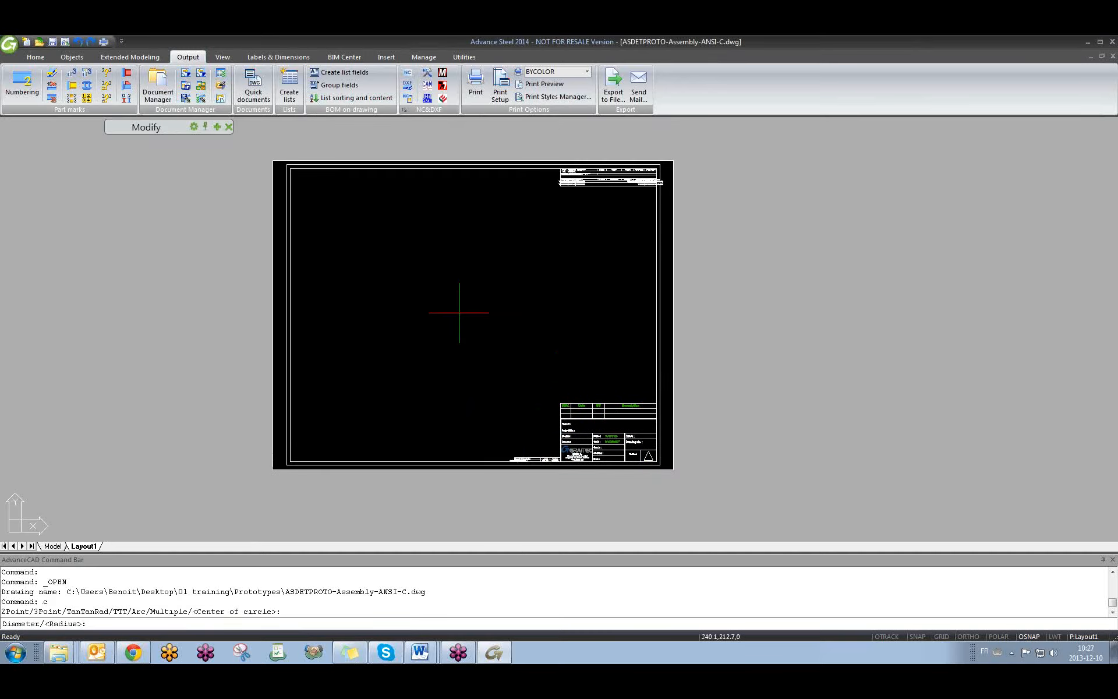
left_click(459, 313)
left_click(545, 315)
type("c")
key("Return")
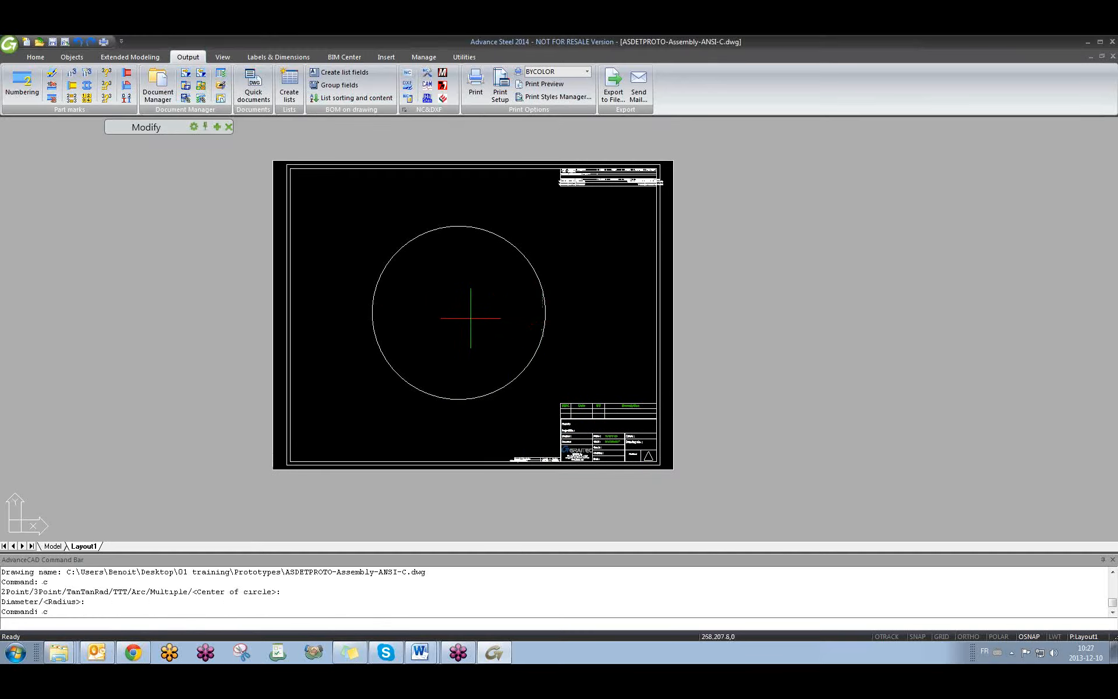
left_click(487, 313)
left_click(517, 310)
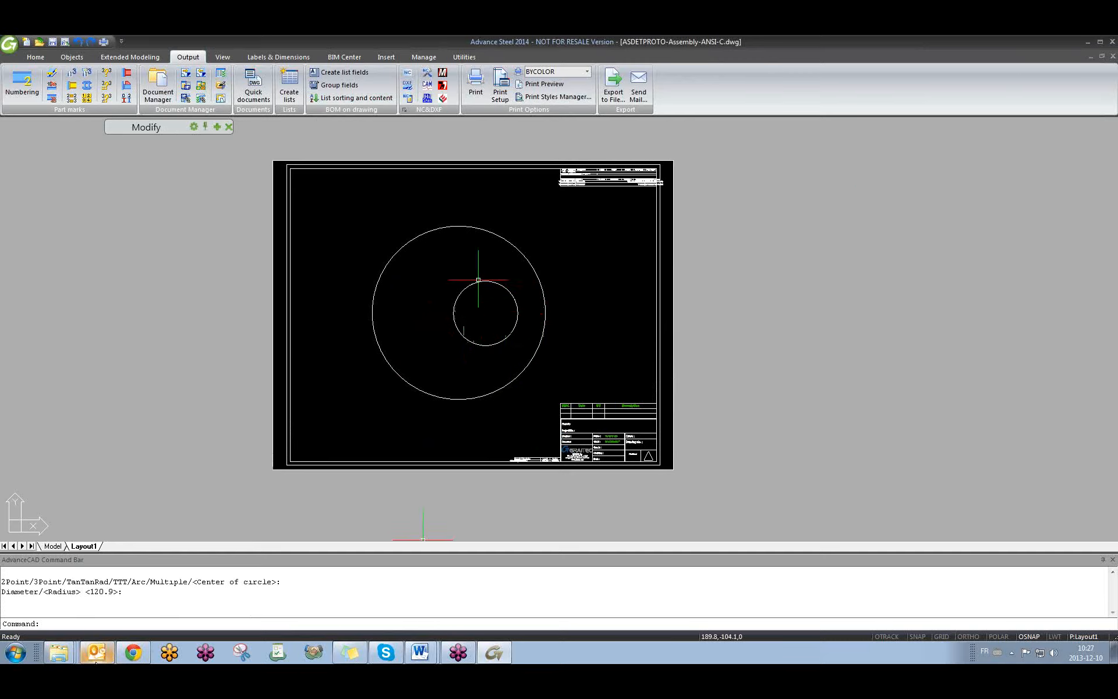
Step: Close the ASDETPROTO-Assembly-ANSI-C.dwg prototype drawing and save its changes
mouse_move(58, 652)
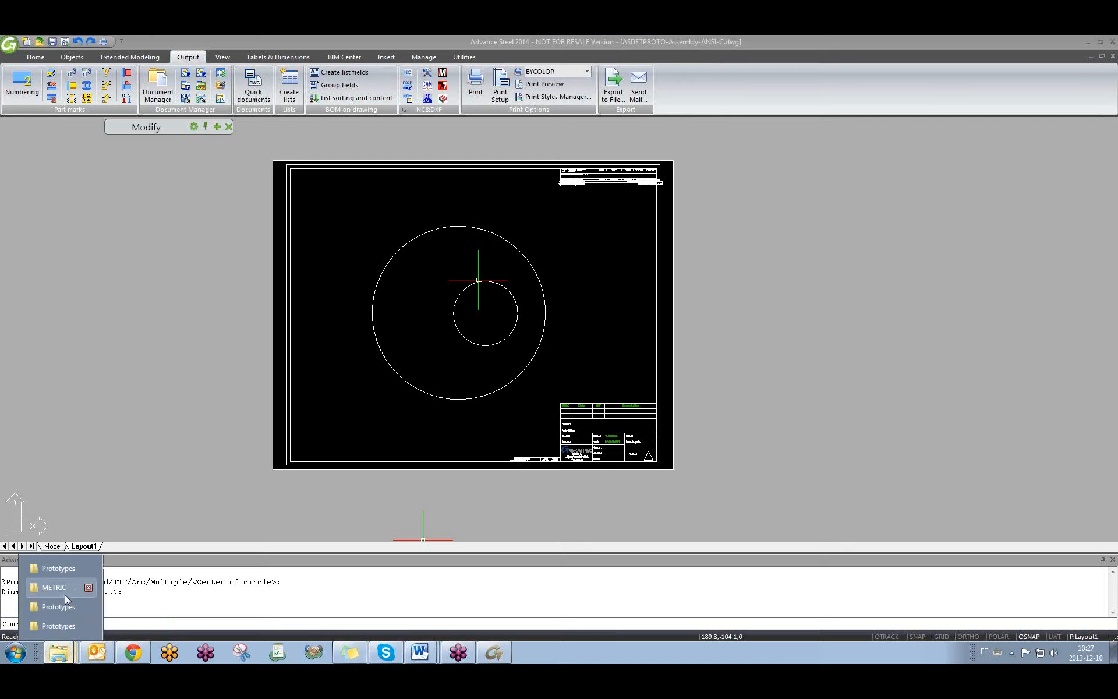
left_click(788, 429)
key("Escape")
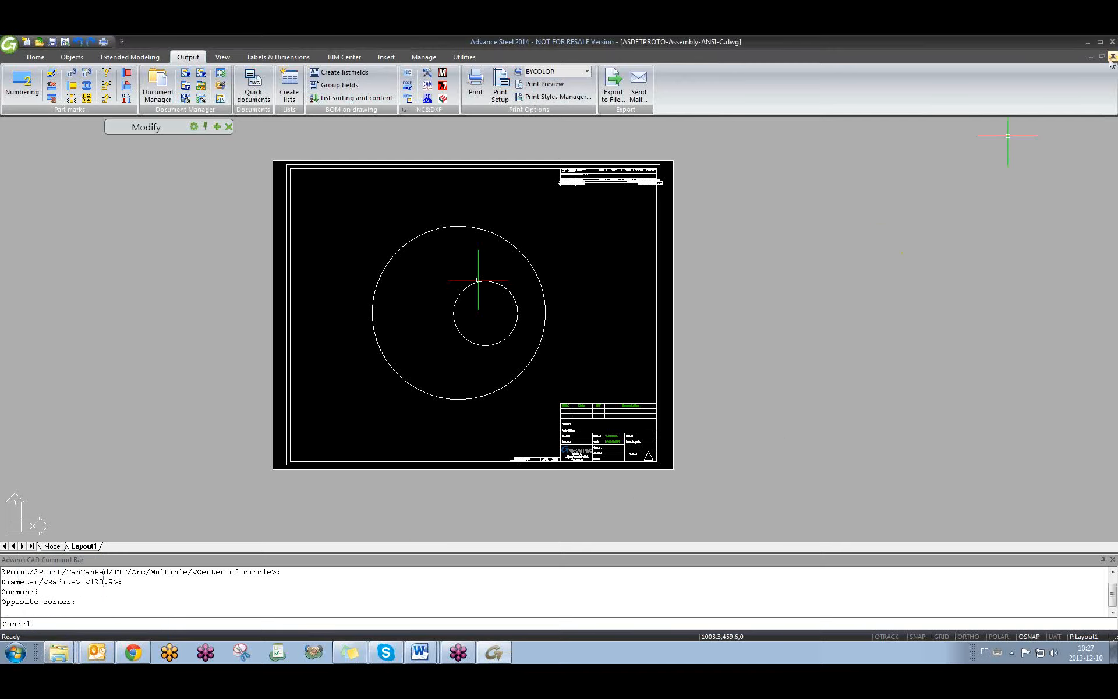
left_click(1113, 57)
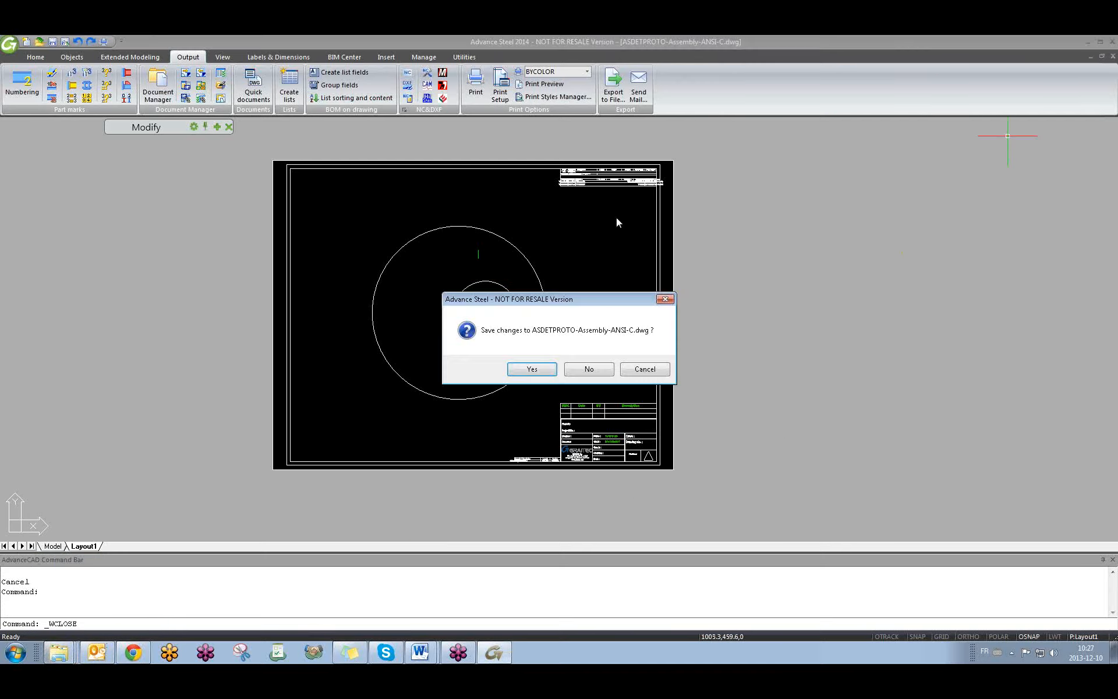
left_click(533, 371)
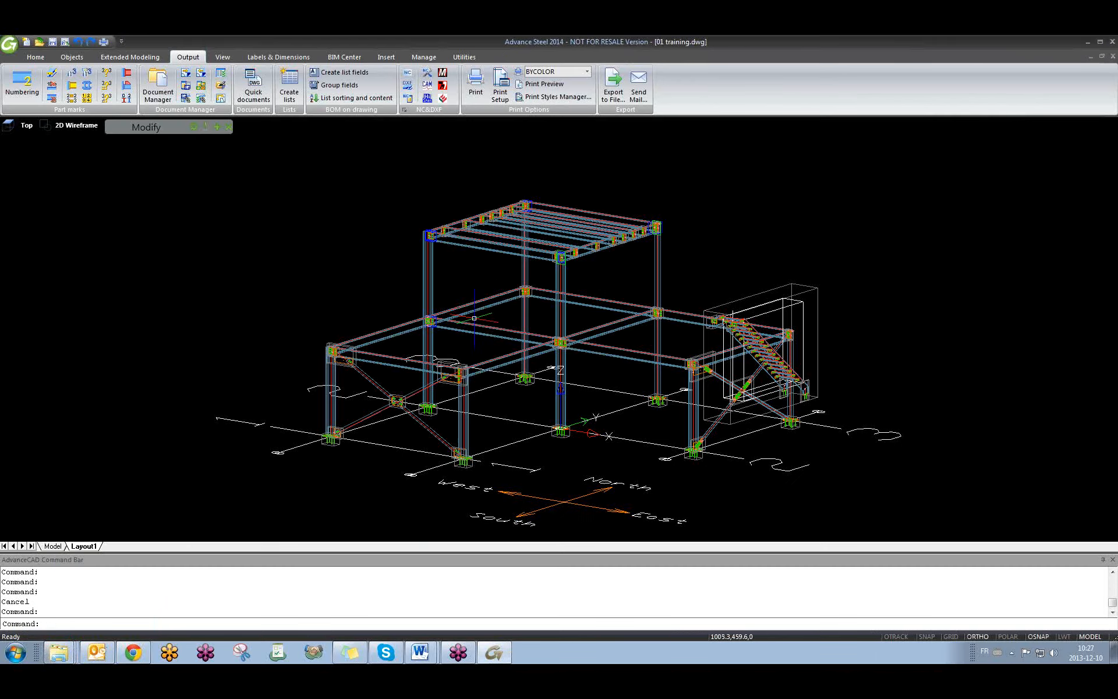
Step: Minimize Advance Steel and check the modified date of ASDETPROTO-Assembly-ANSI-C.dwg in the project's Prototypes folder
middle_click_drag(470, 314, 366, 390)
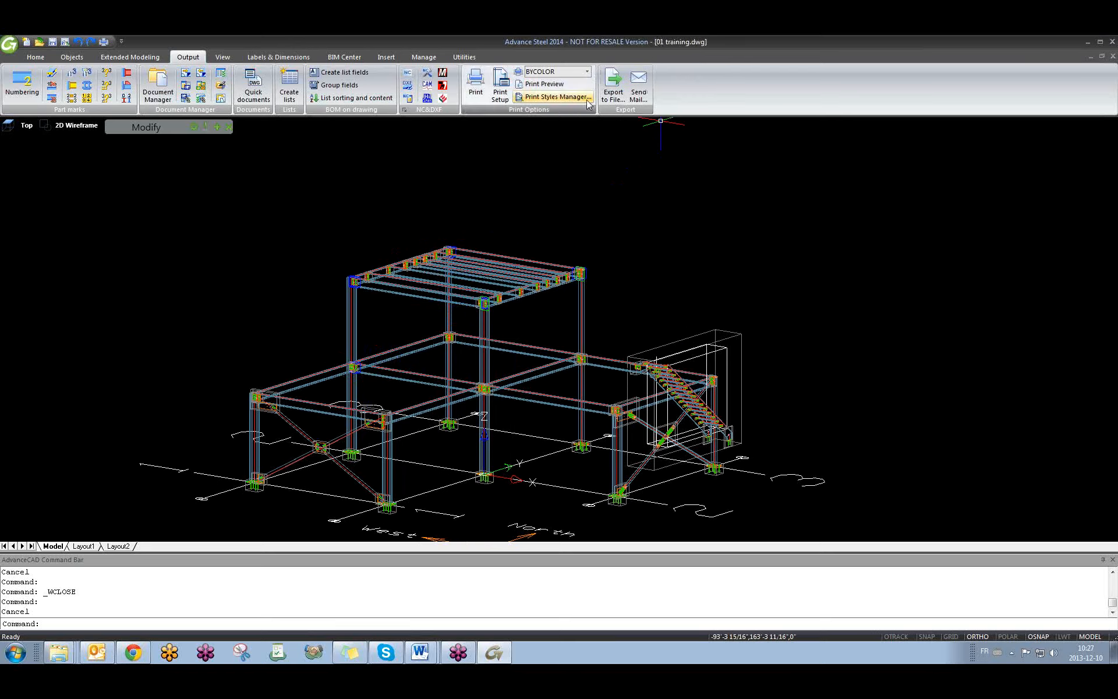
scroll(408, 272, "up", 4)
scroll(408, 273, "up", 5)
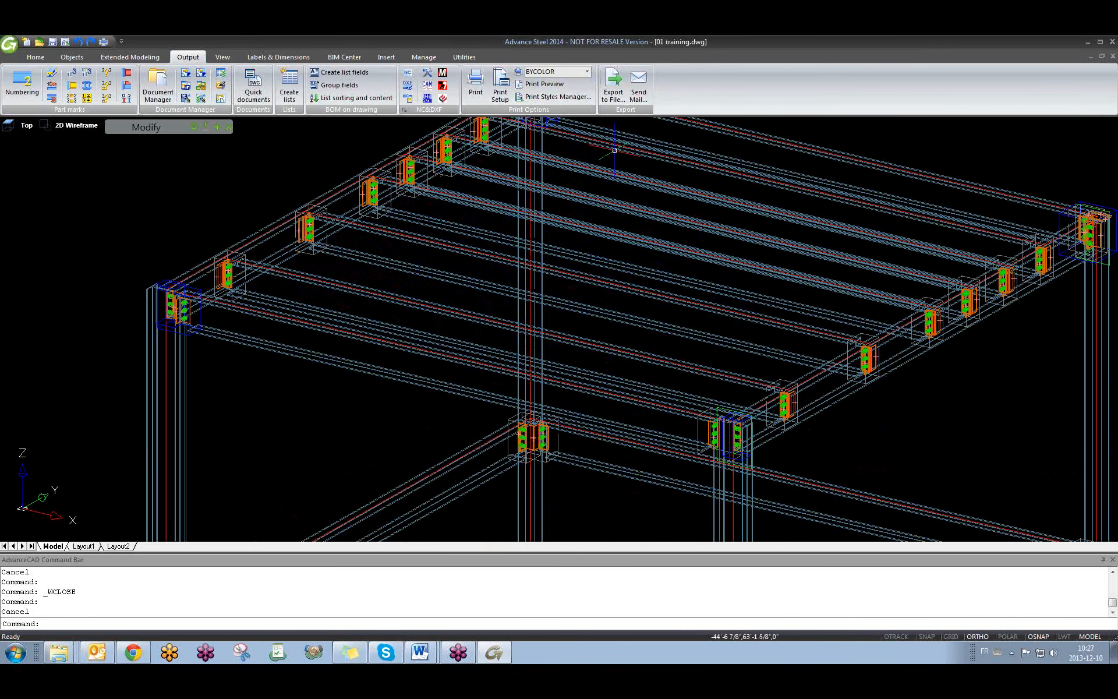
left_click(1100, 42)
left_click(1087, 42)
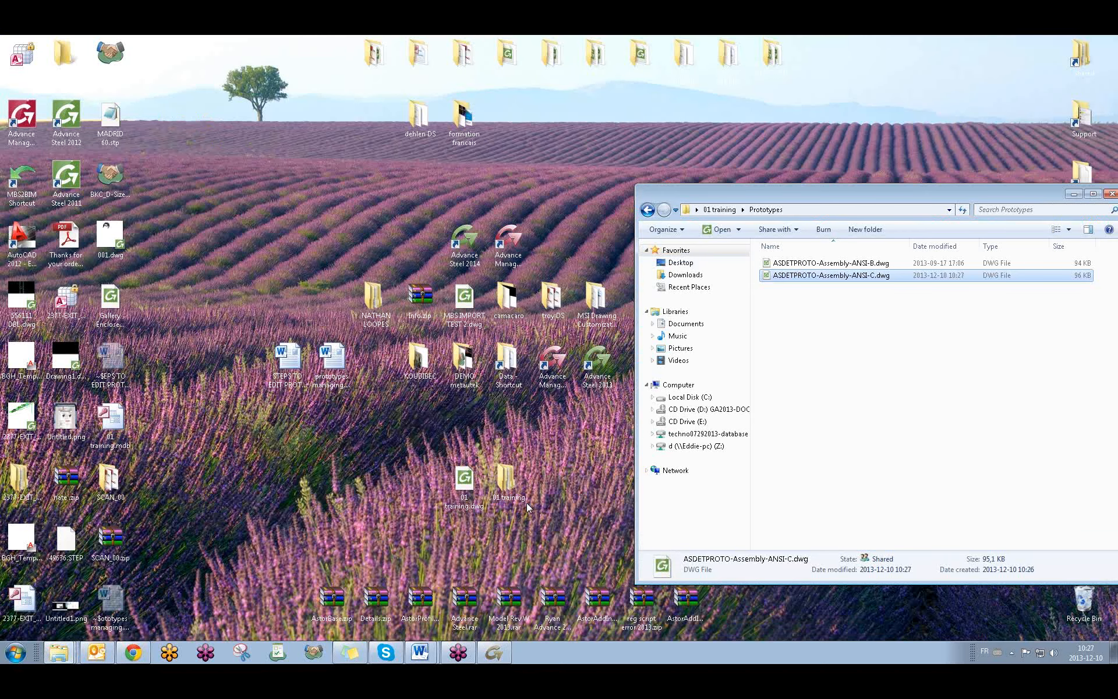
left_click(819, 335)
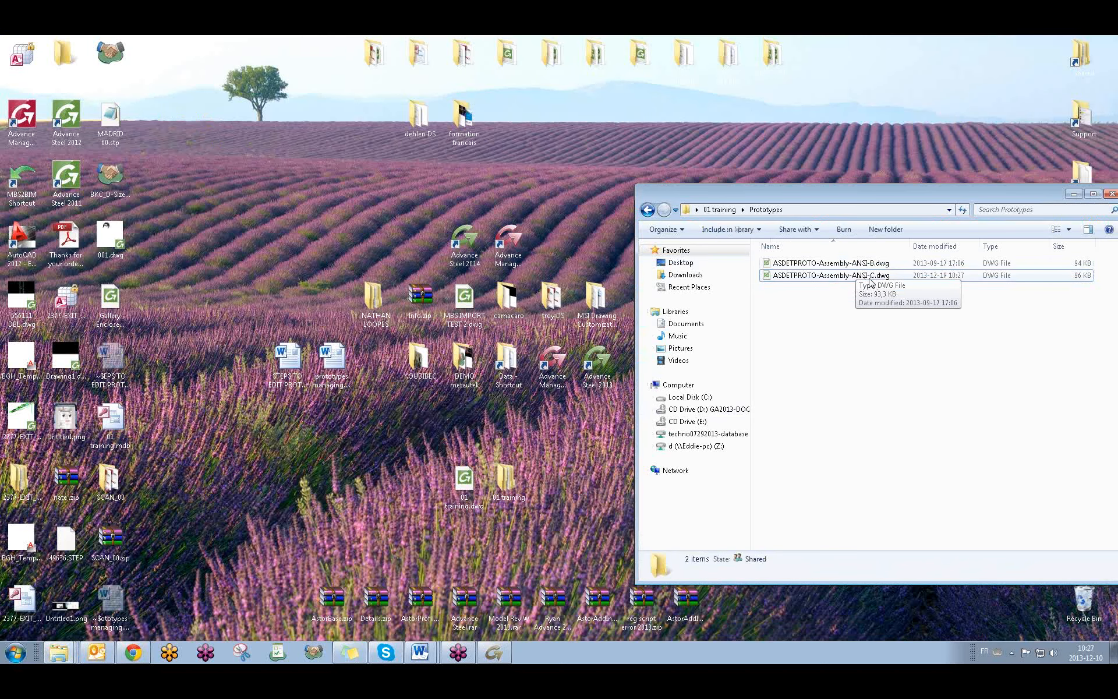
left_click(821, 278)
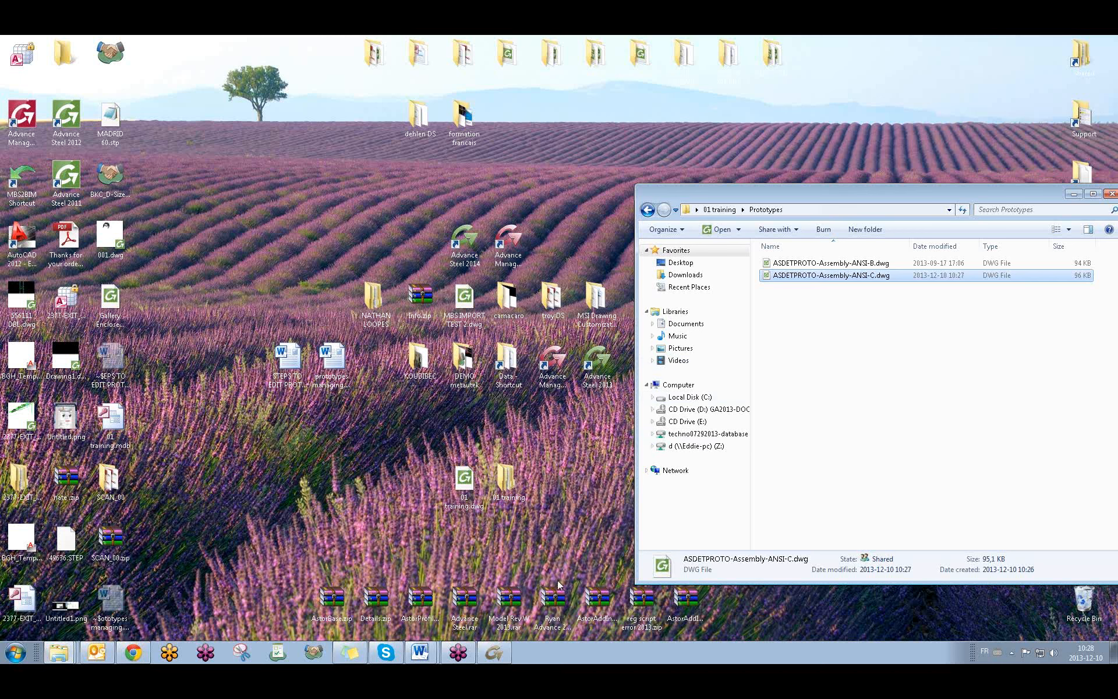
Step: Create a shop drawing of one roof tie beam in the 01 training model with the Selected Mp Each ANSI-C process, drawing number 4
left_click(494, 652)
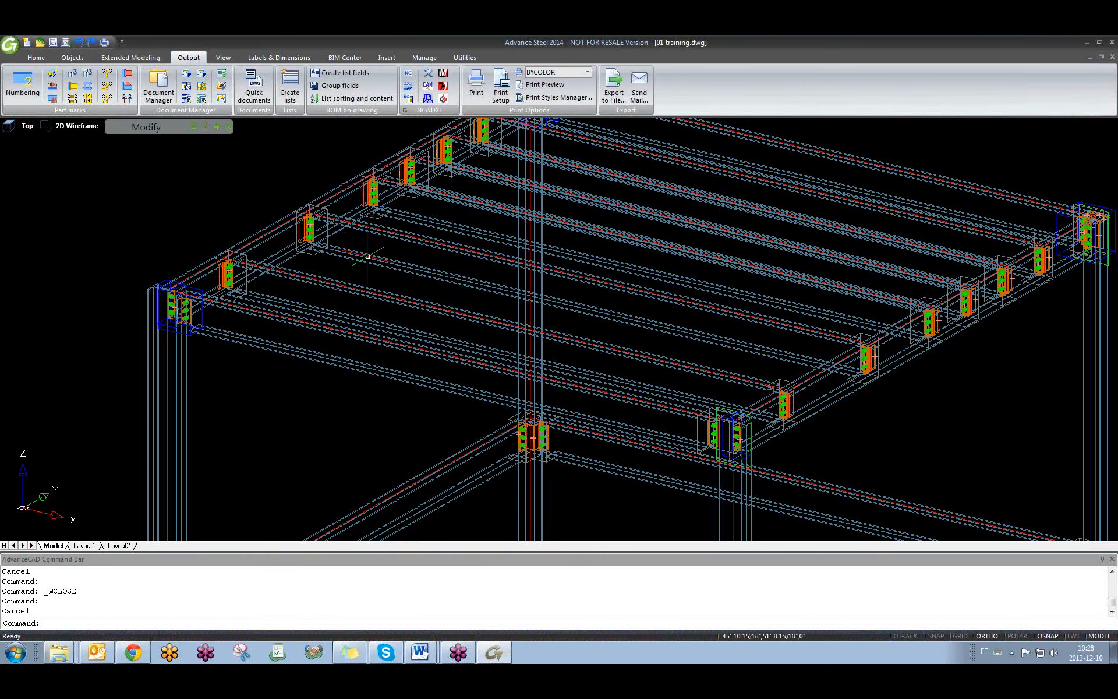
left_click(367, 256)
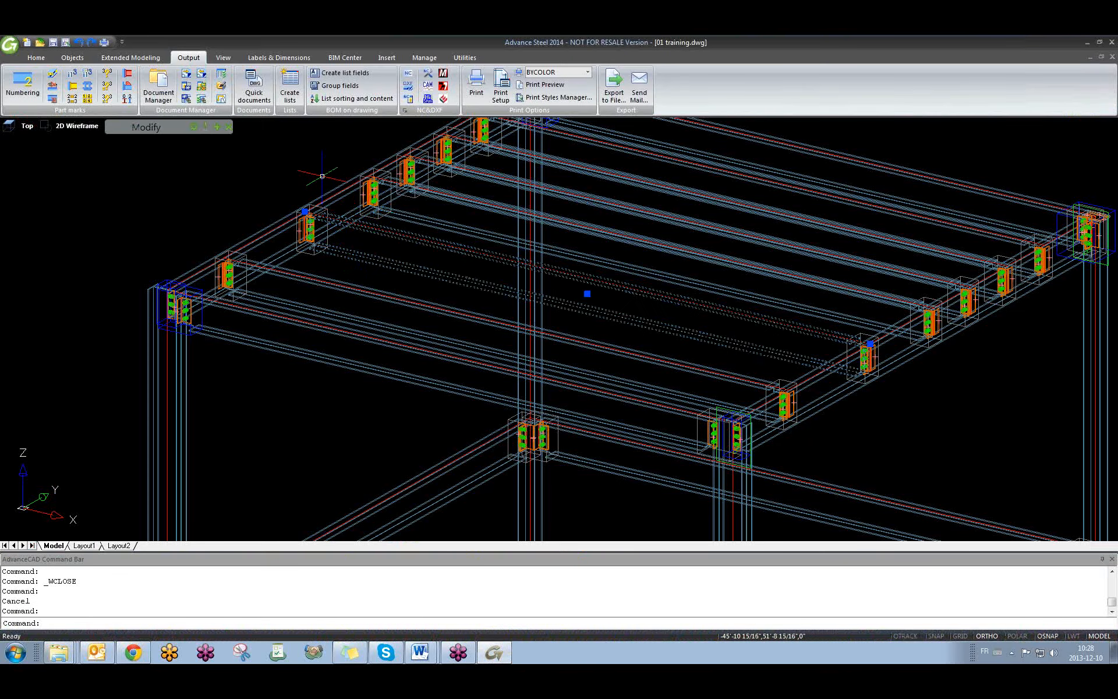
left_click(261, 87)
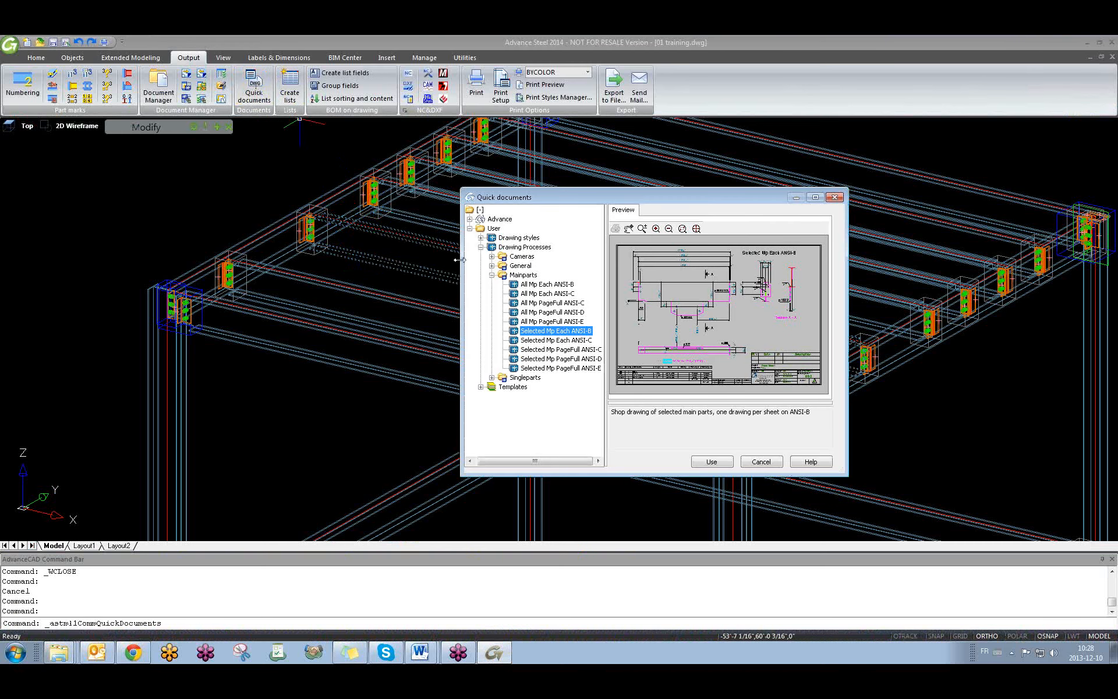
left_click(561, 340)
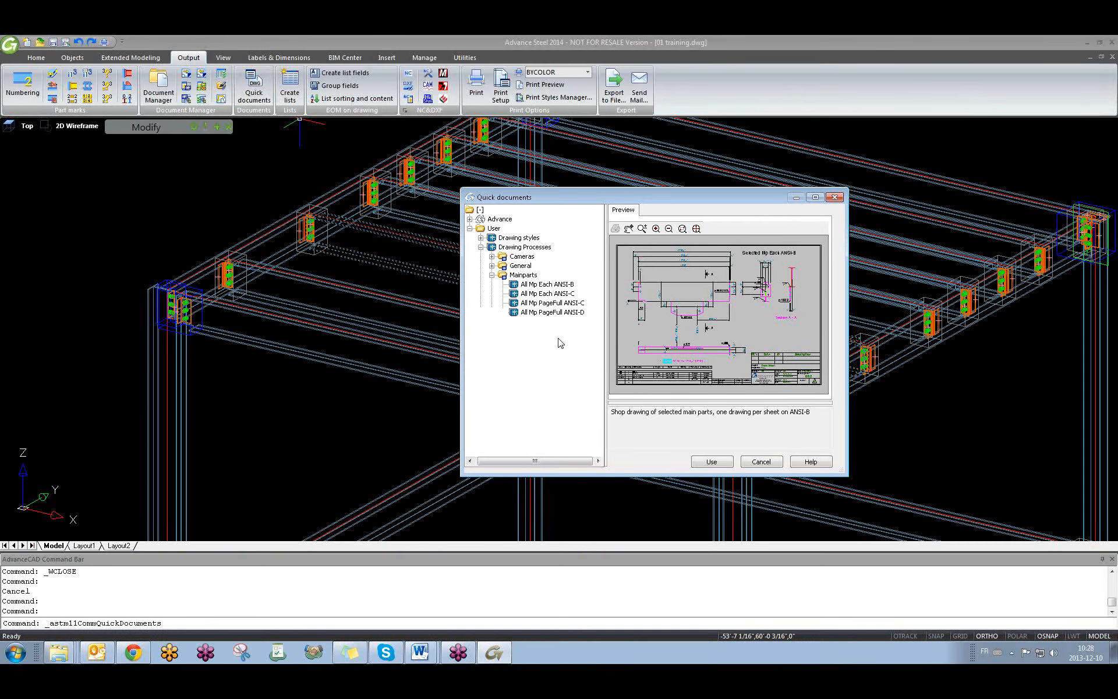
left_click(711, 461)
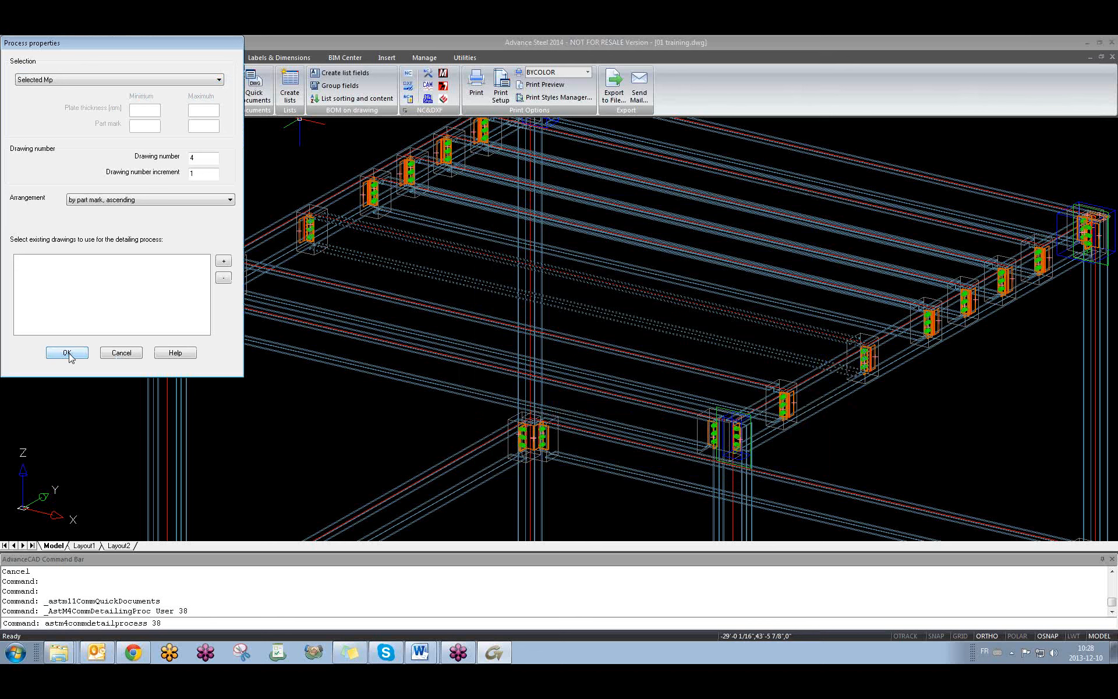
left_click(69, 352)
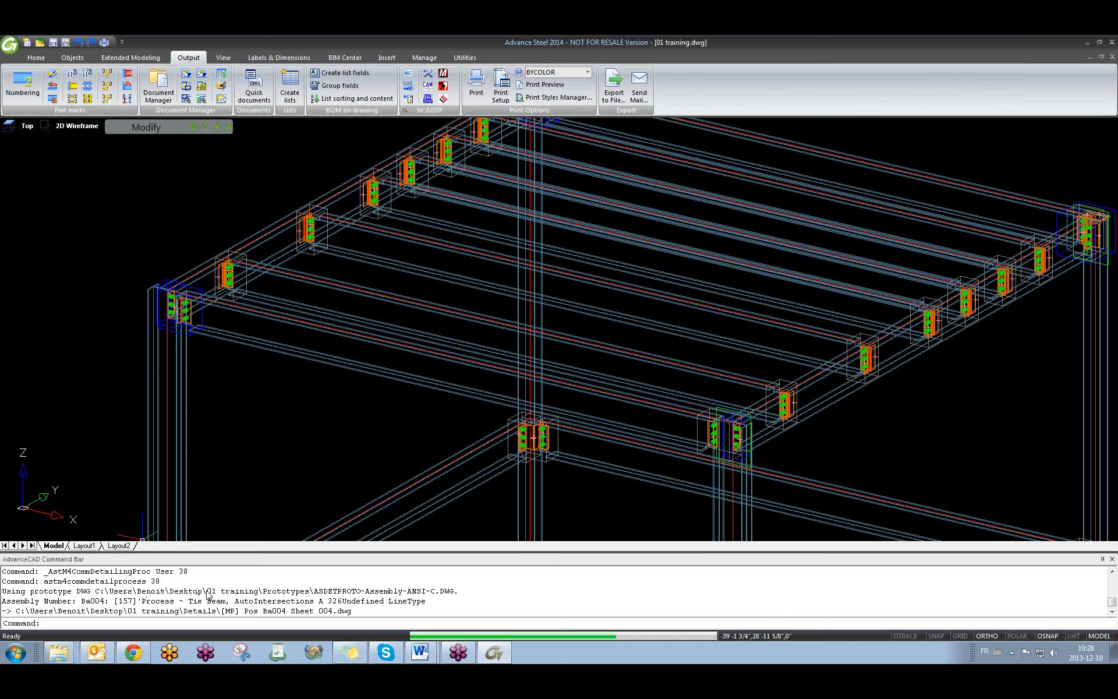
Step: Check the prototype path in the command output and open the assembly detail drawing of the tie beam
left_click_drag(207, 593, 260, 594)
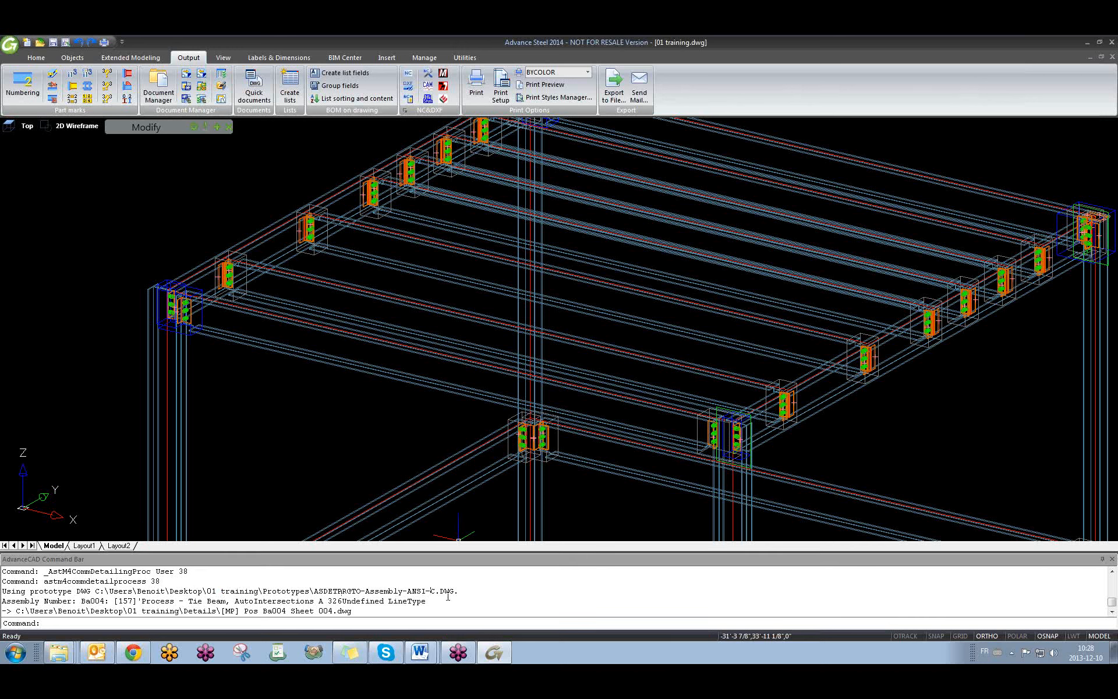
left_click(393, 266)
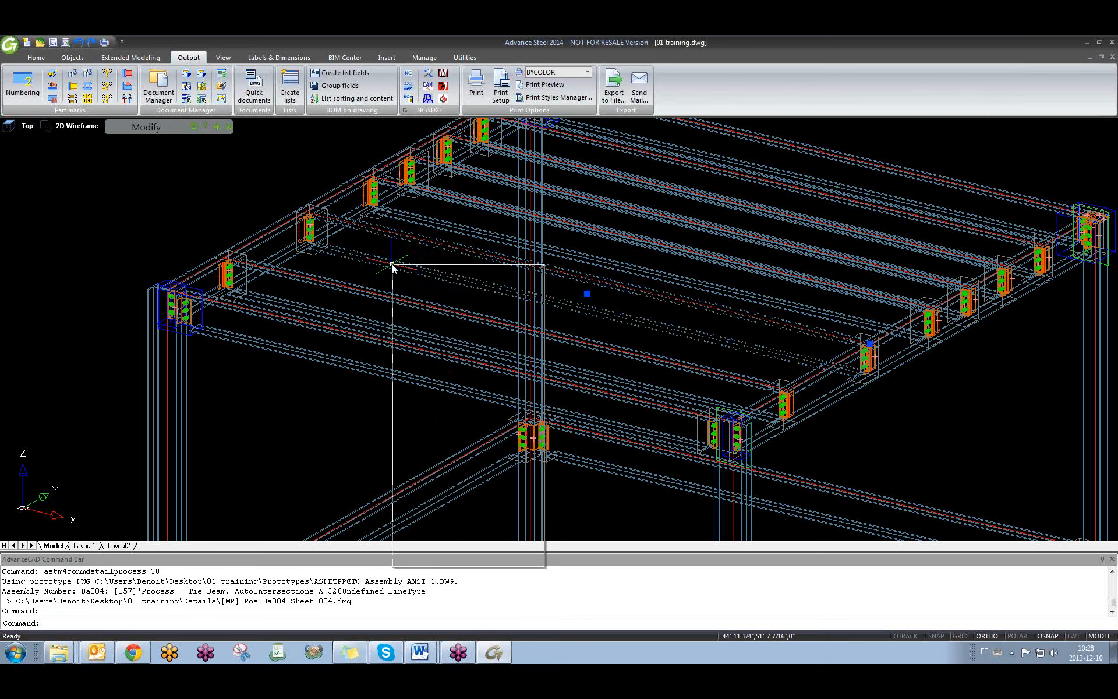
left_click(454, 544)
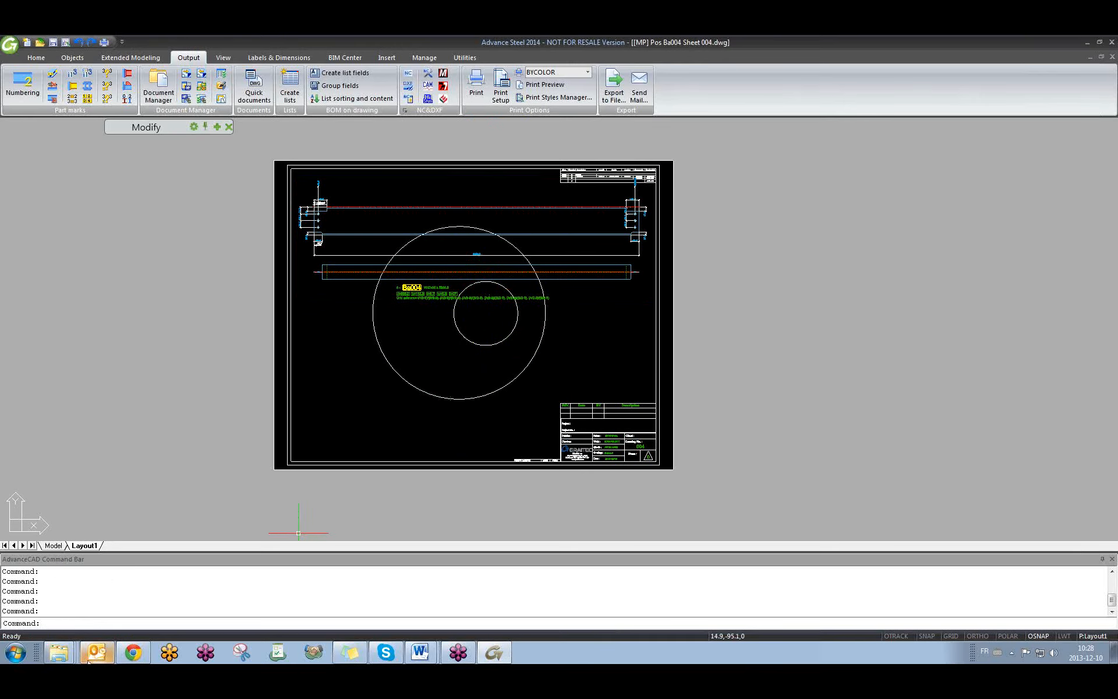
Step: Close the open Prototypes folder windows, keeping METRIC, and minimize Advance Steel to show the desktop
left_click(63, 639)
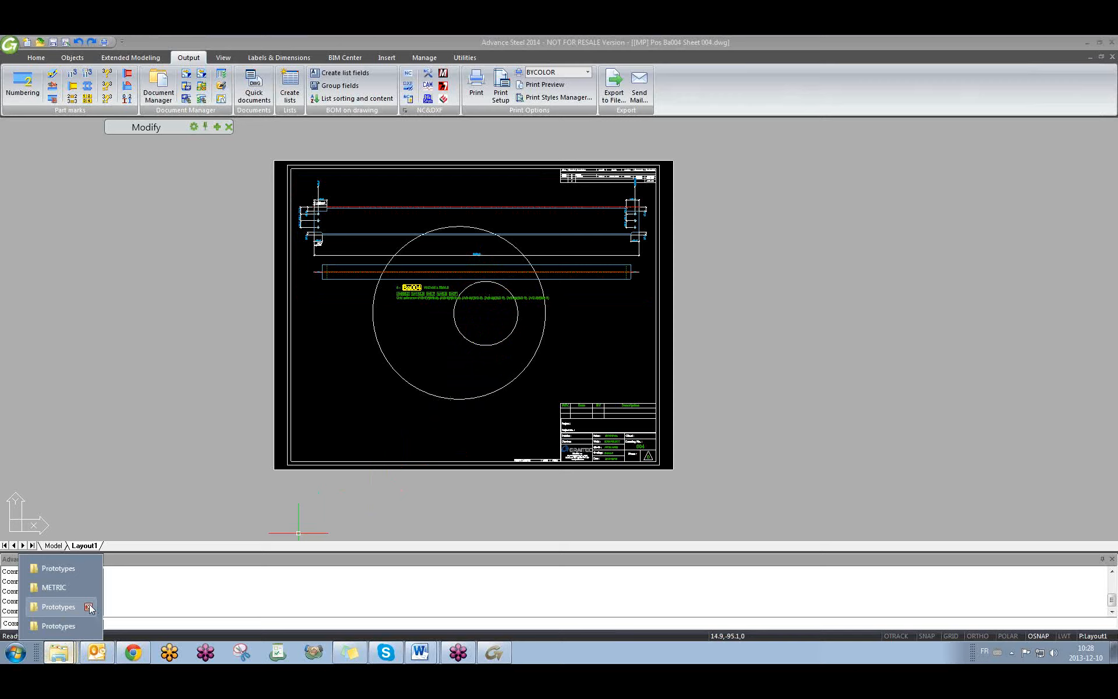
left_click(88, 606)
left_click(89, 626)
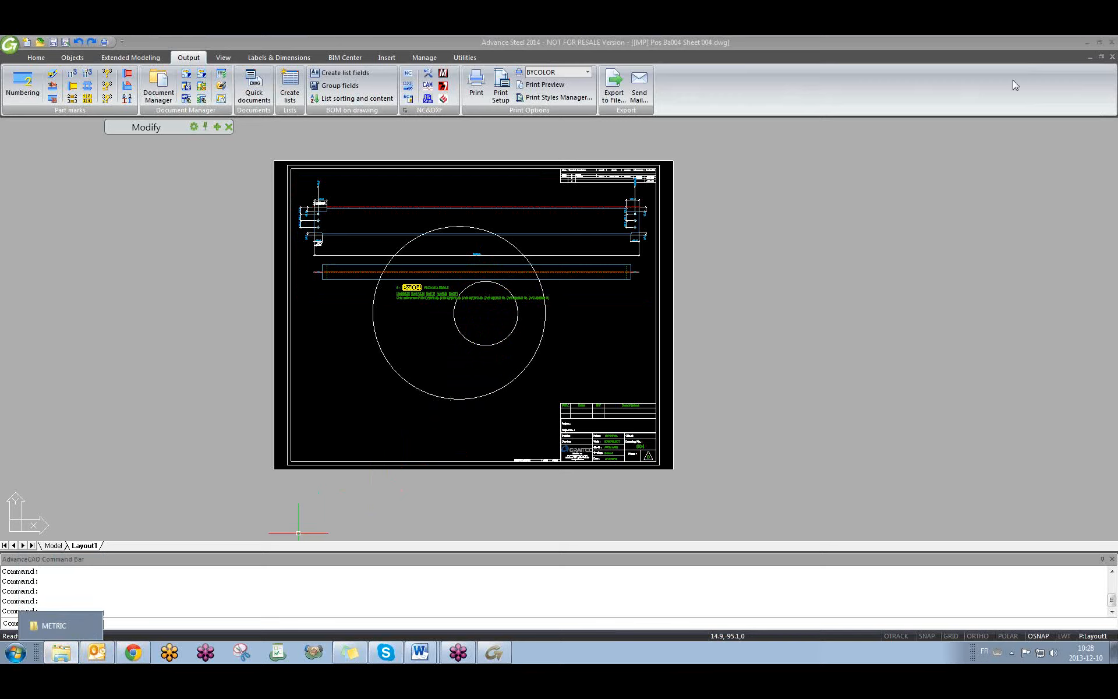
left_click(1091, 43)
left_click(1090, 42)
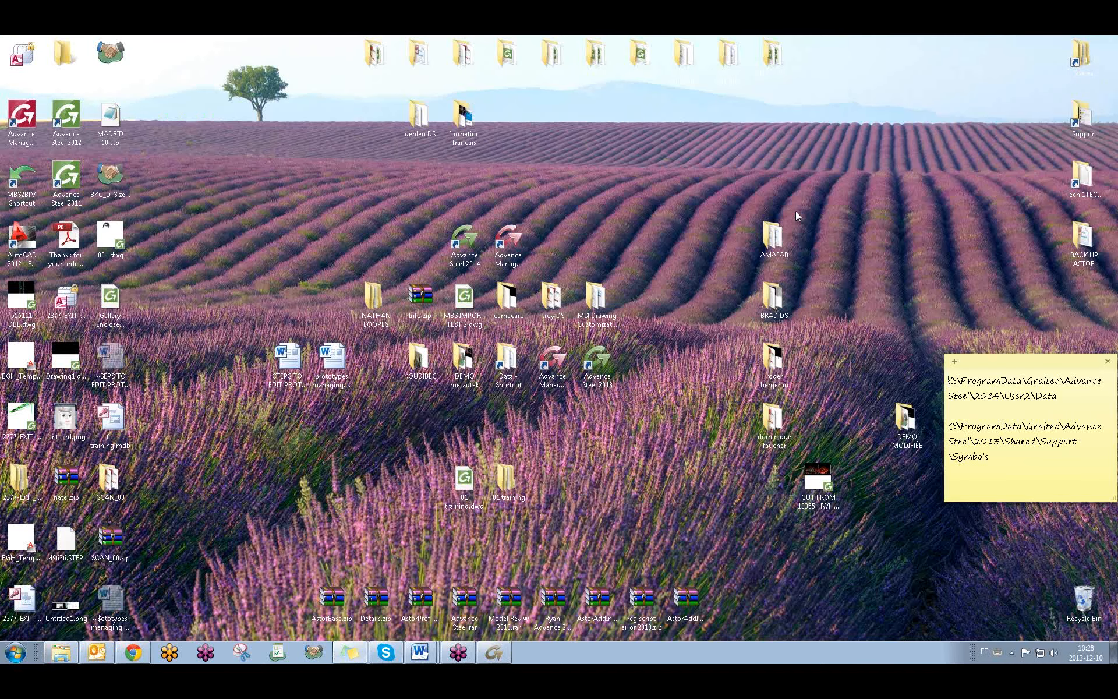
Step: Compare the 01 training project's Prototypes folder side by side with the shared Advance Steel 2014 Prototypes folder
double_click(507, 483)
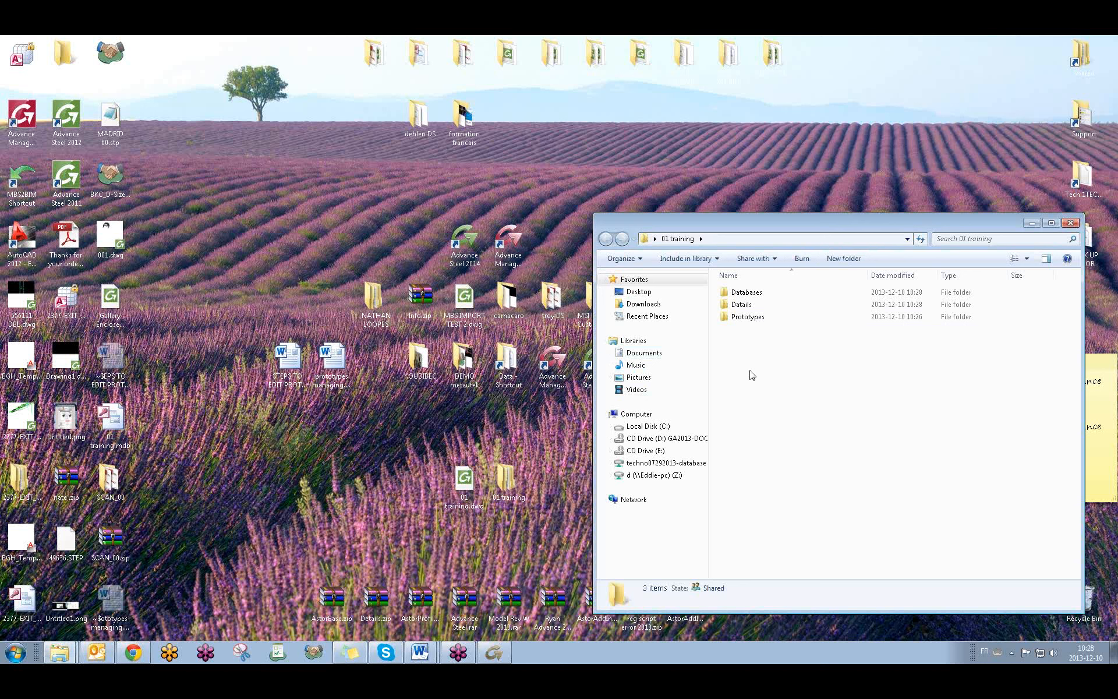
double_click(737, 319)
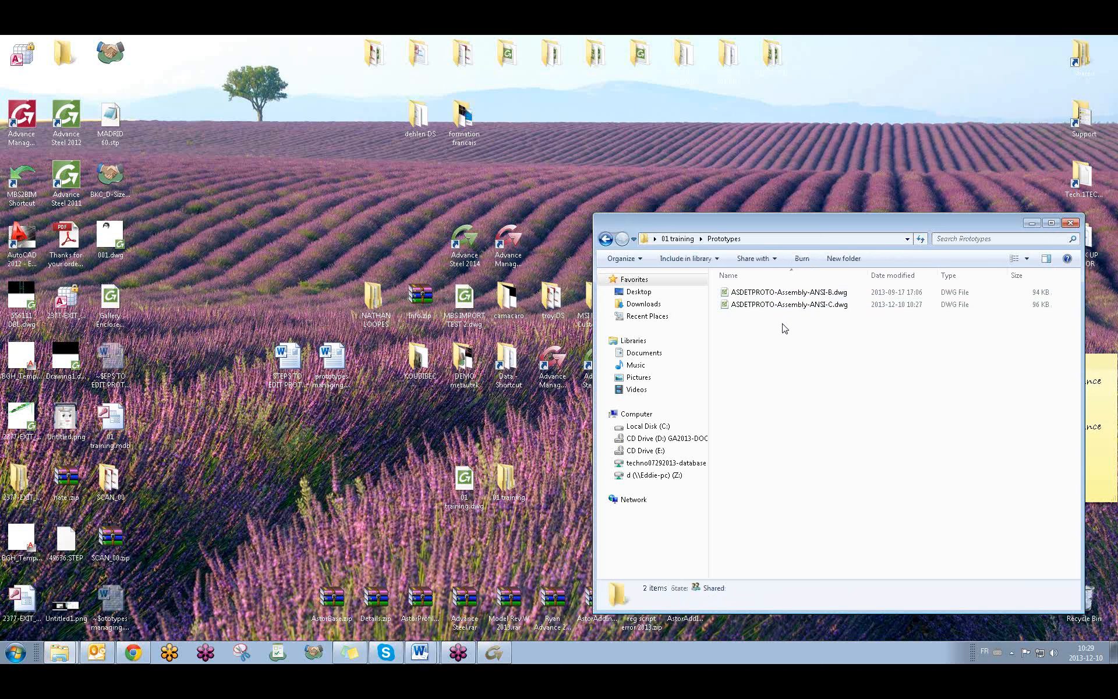
mouse_move(65, 651)
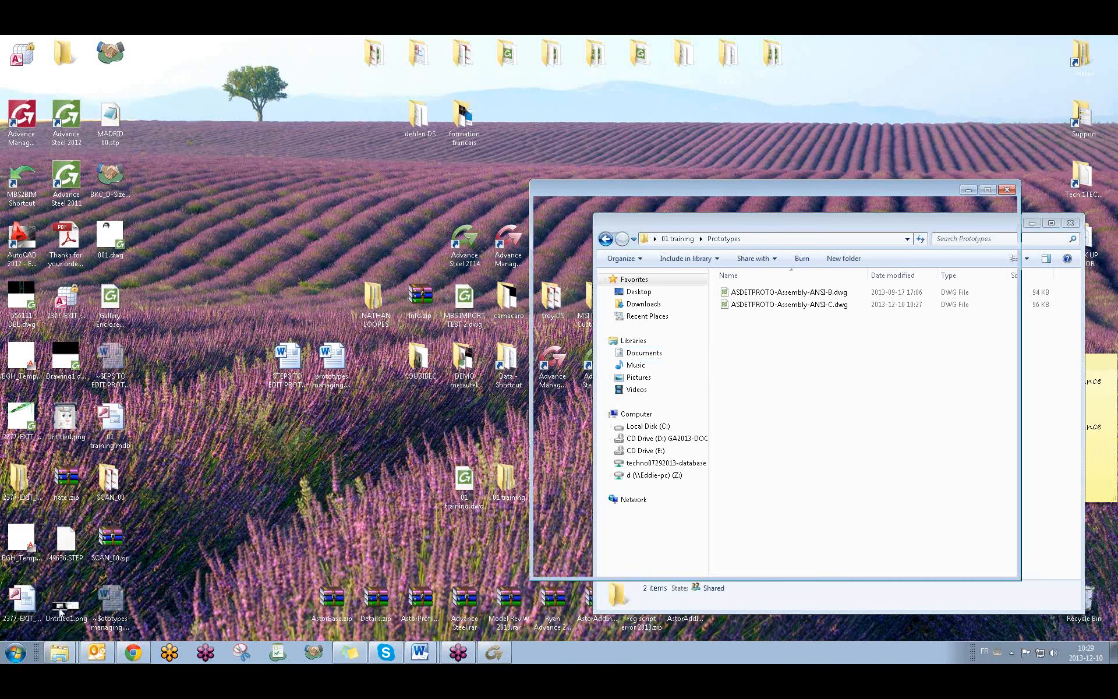
left_click(61, 610)
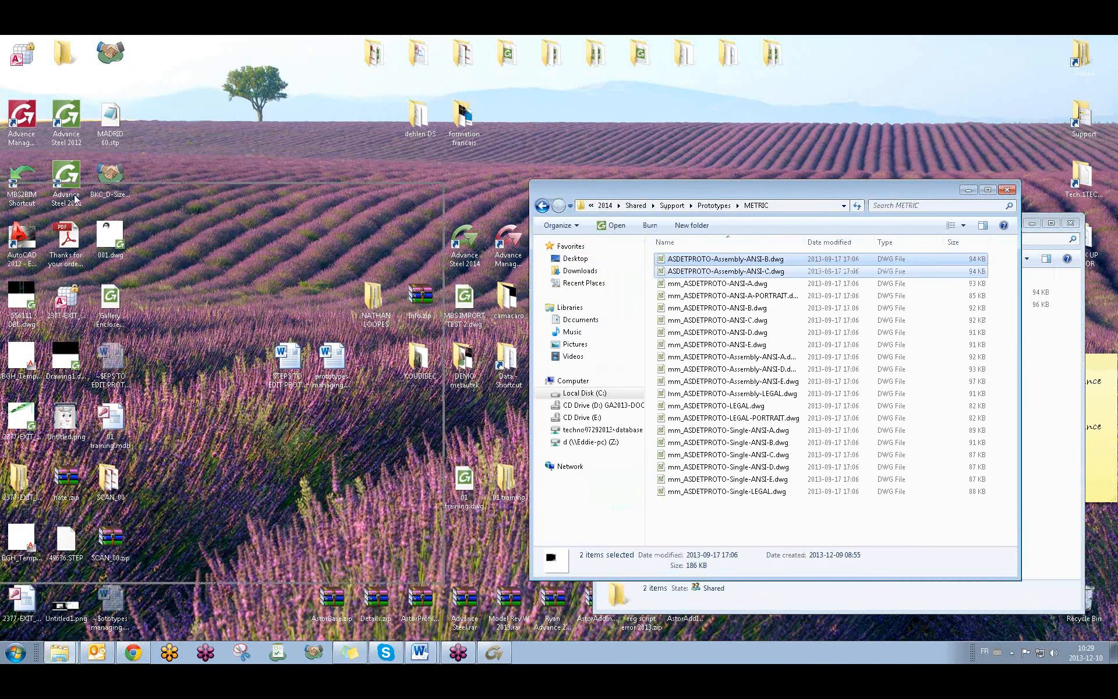
left_click_drag(75, 196, 116, 183)
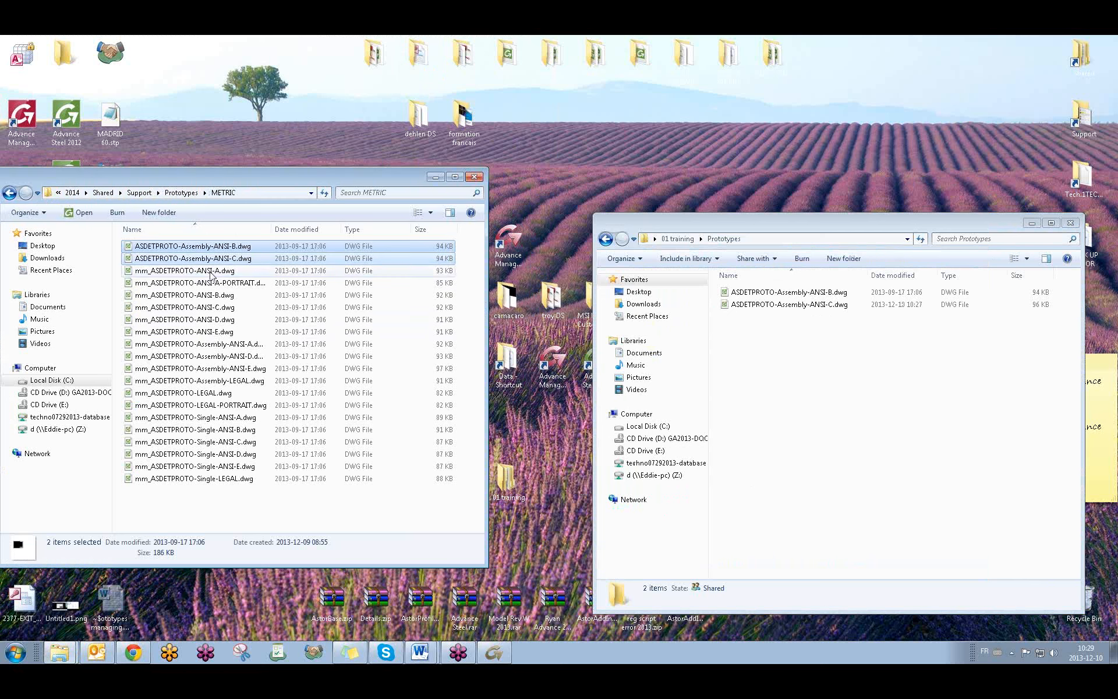
left_click(181, 193)
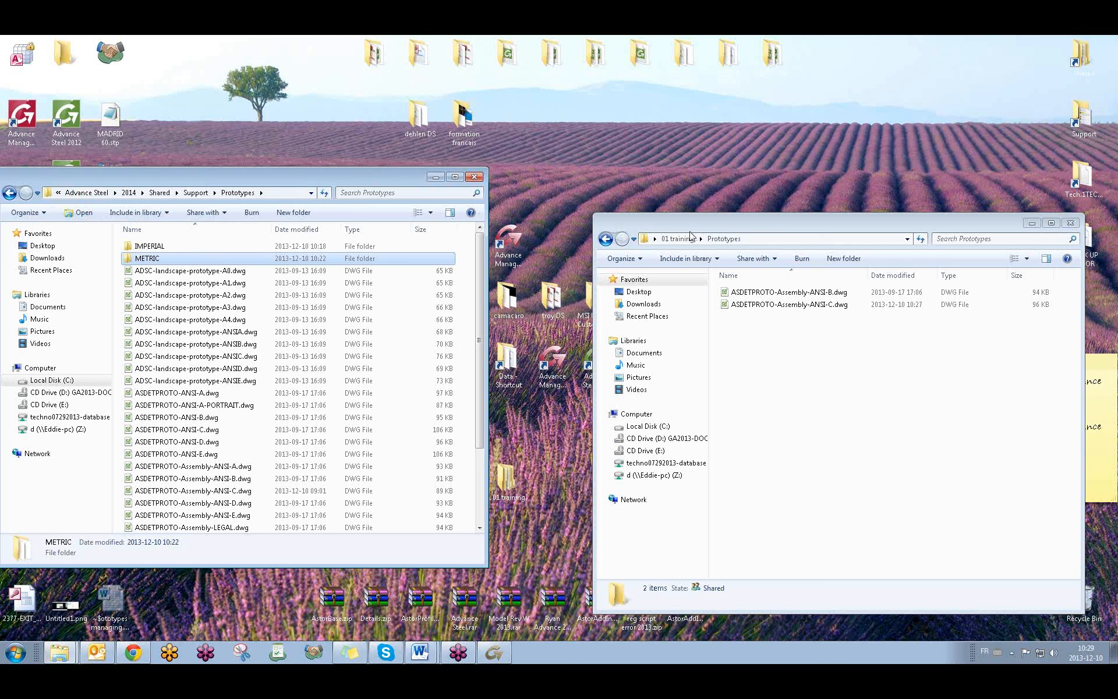
Step: Close the shared Prototypes window and minimize the 01 training folder after reviewing its top-level subfolders
left_click(606, 238)
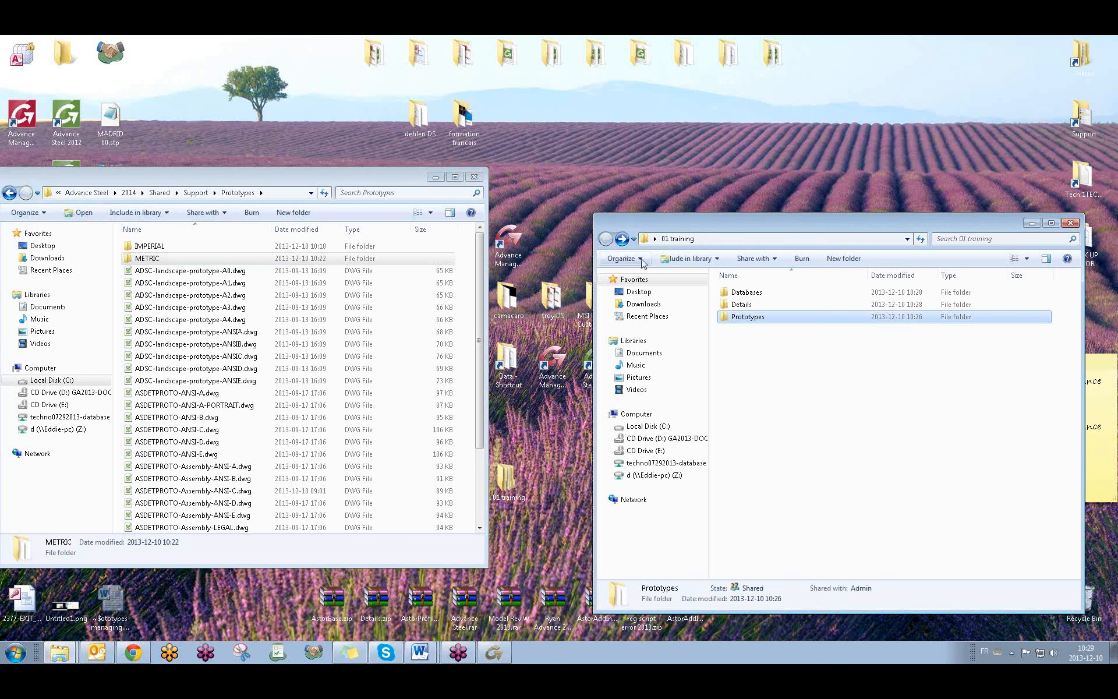
left_click(474, 177)
left_click_drag(841, 229, 655, 198)
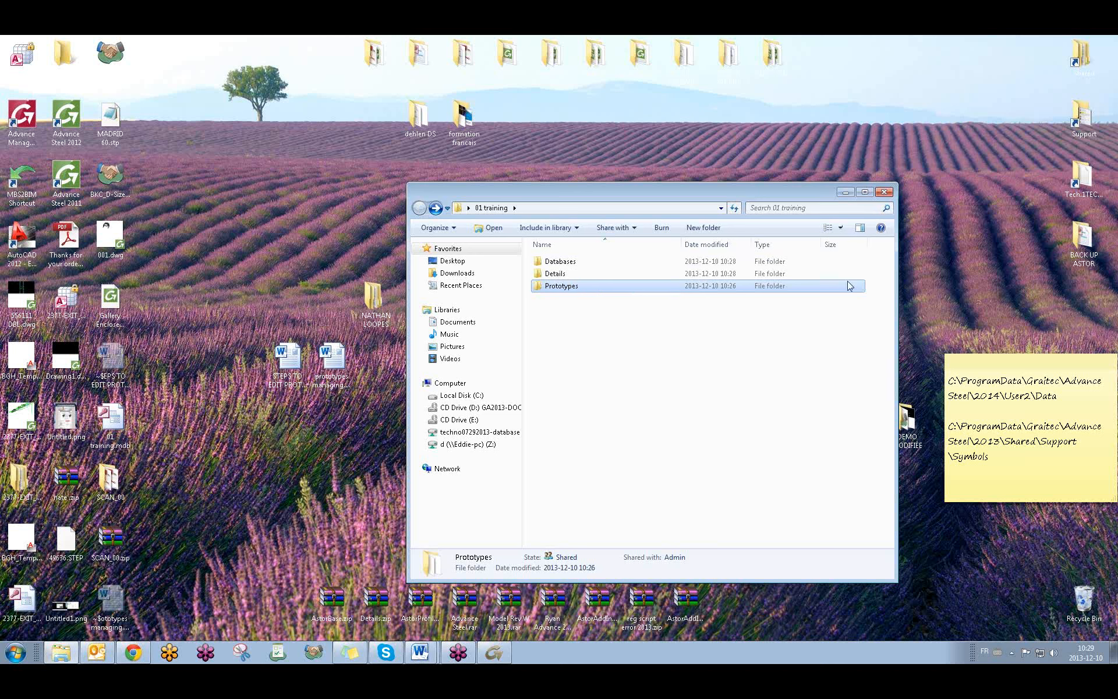
left_click_drag(806, 358, 685, 451)
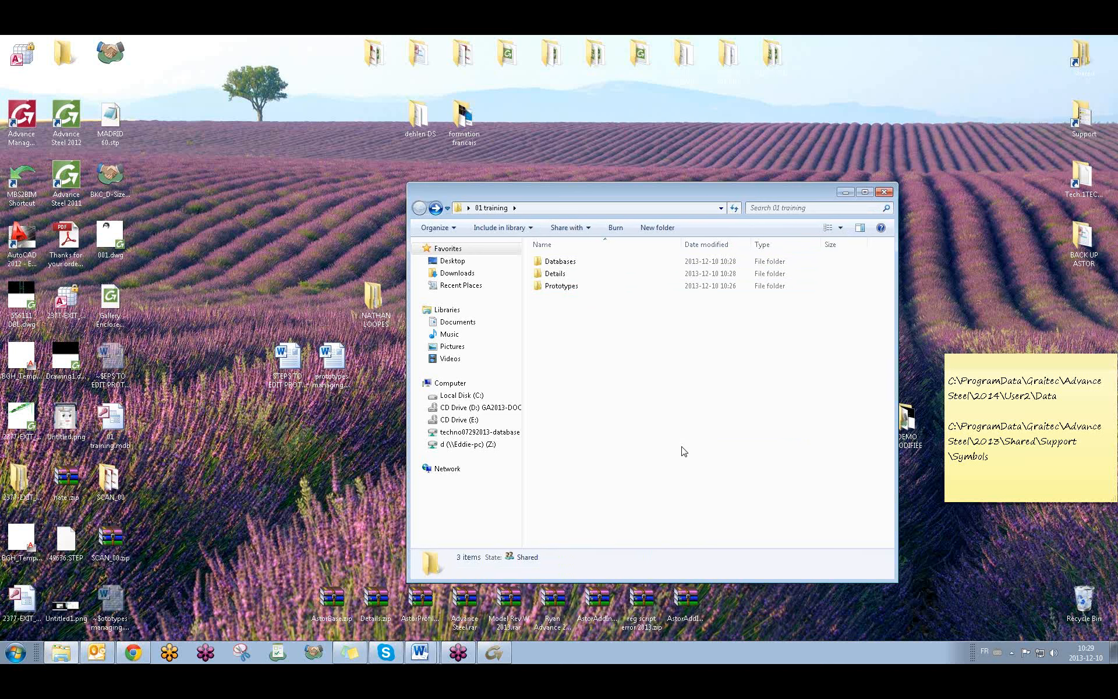
left_click(1107, 87)
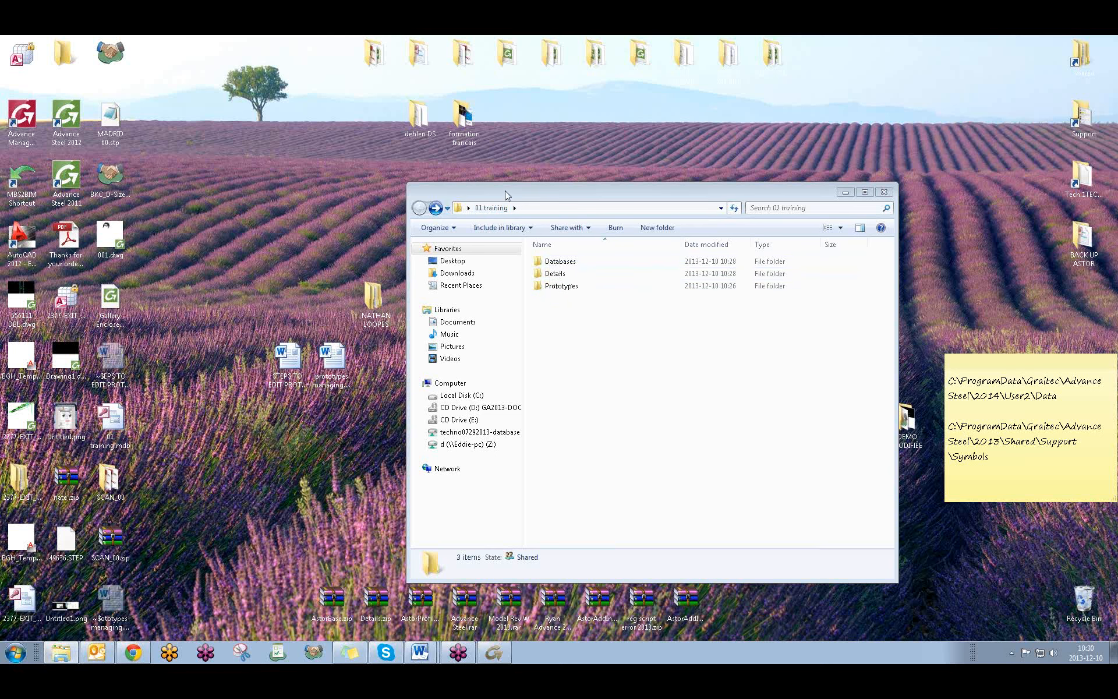
left_click_drag(505, 195, 304, 194)
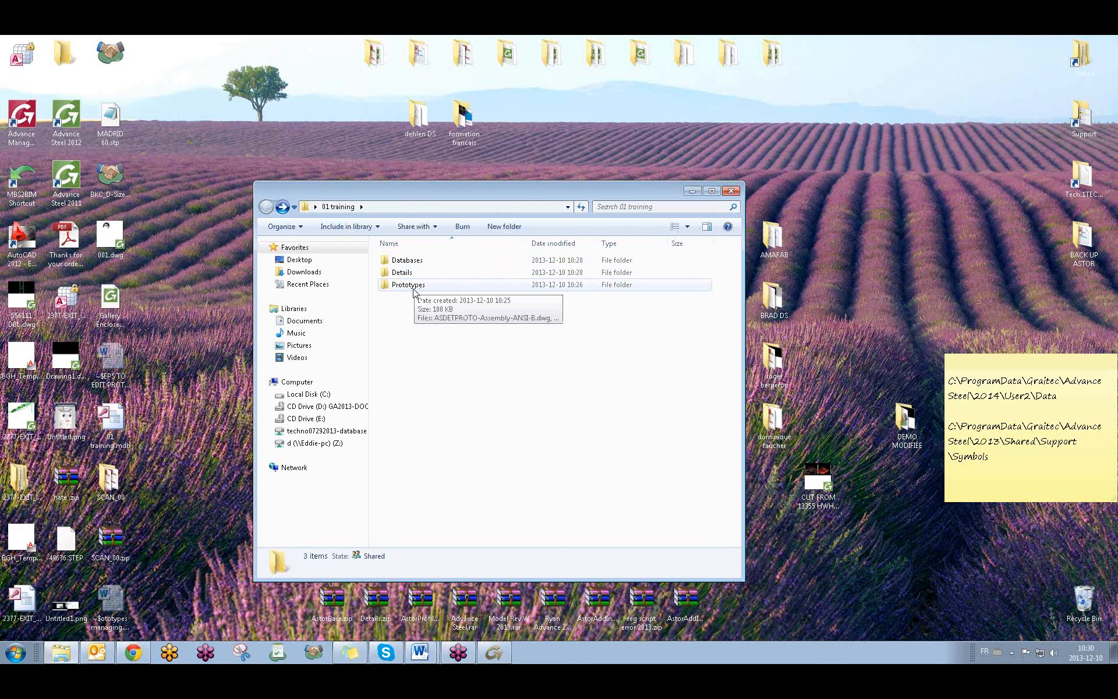
left_click(692, 191)
left_click(639, 464)
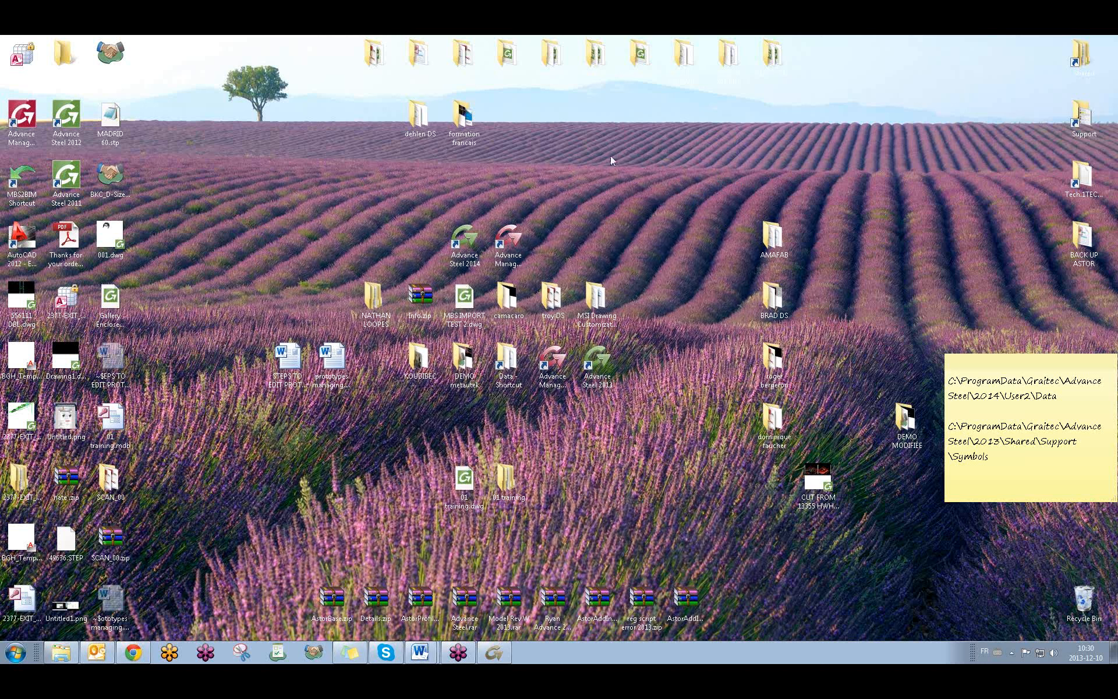
Step: Move the two prototype Word documents on the desktop beside the 01 training.dwg file
left_click_drag(274, 303, 378, 421)
left_click_drag(284, 364, 364, 488)
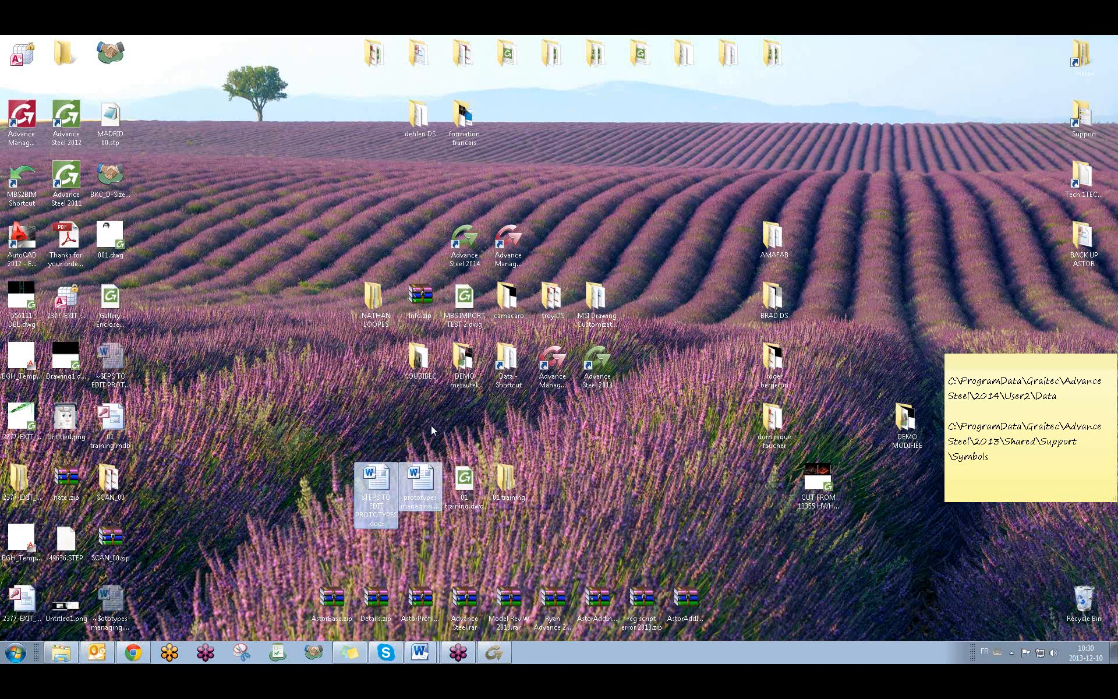
left_click(429, 420)
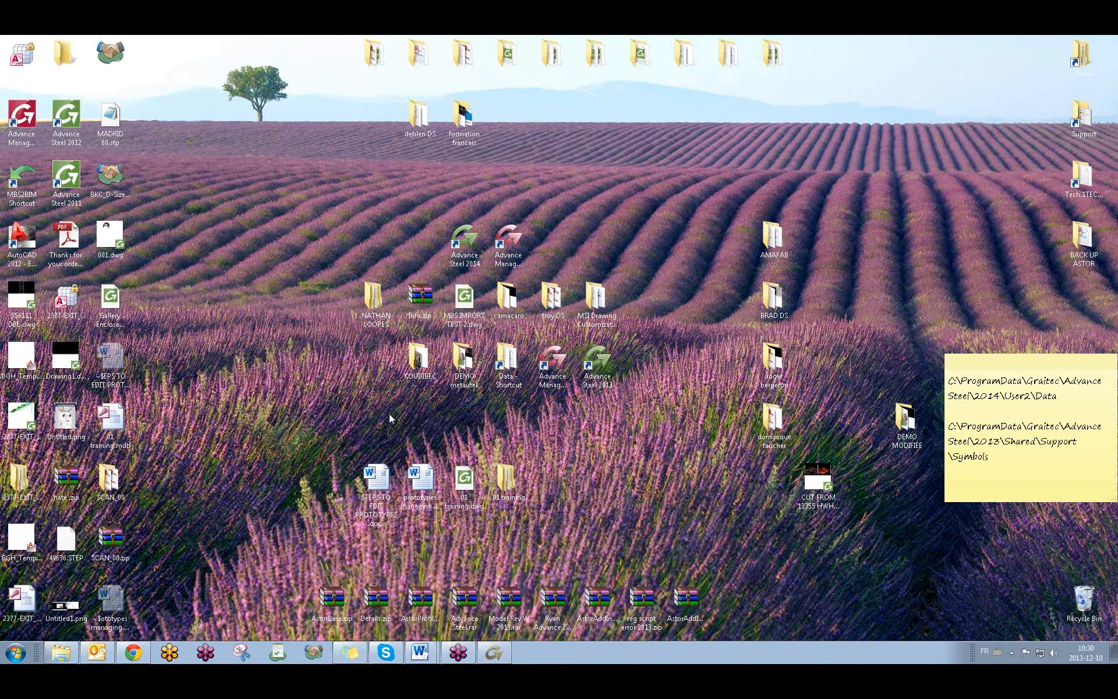
Step: Switch back to Advance Steel and delete the two test circles from the Ba004 shop drawing
left_click(494, 653)
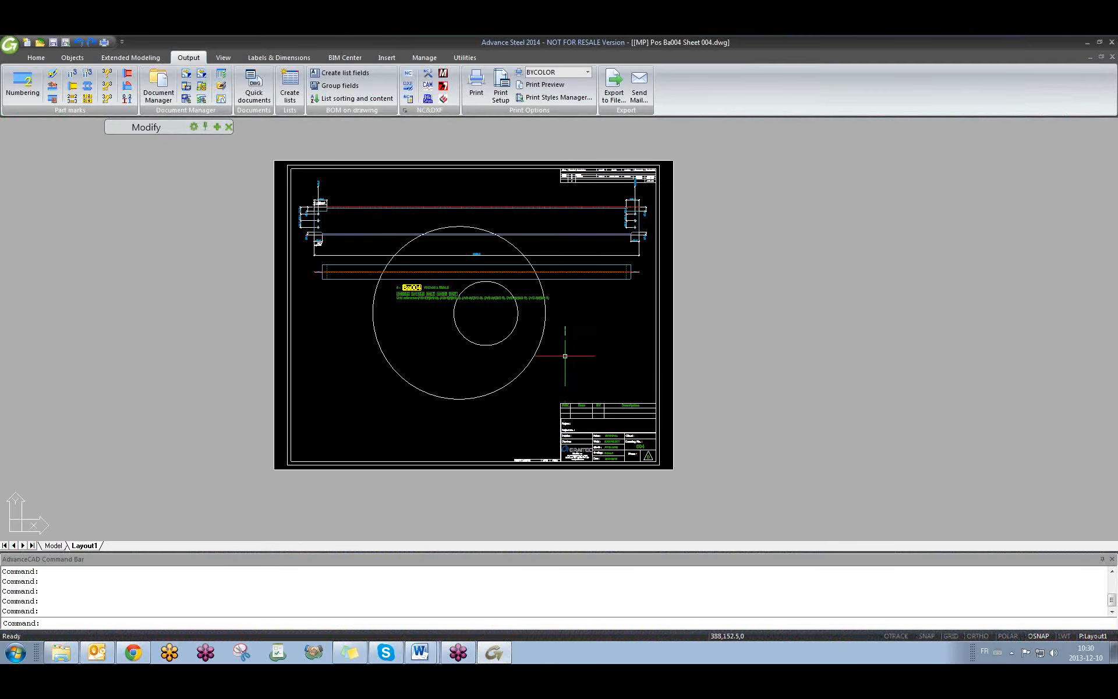
scroll(512, 384, "up", 3)
left_click(561, 442)
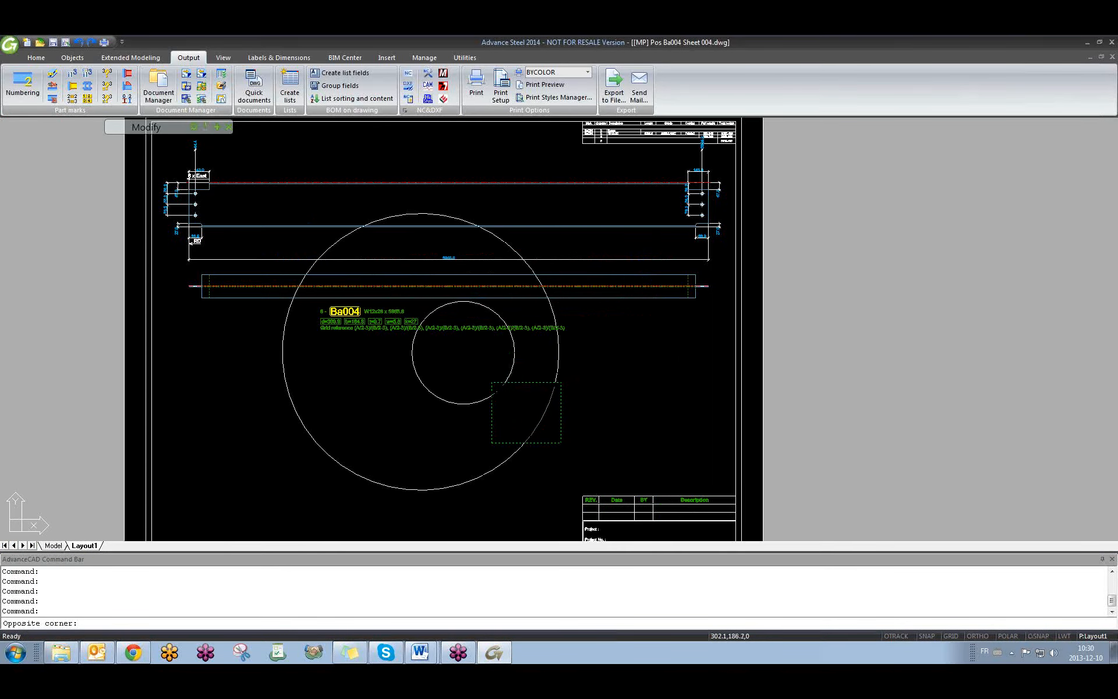
left_click(492, 383)
scroll(492, 383, "down", 2)
key("Delete")
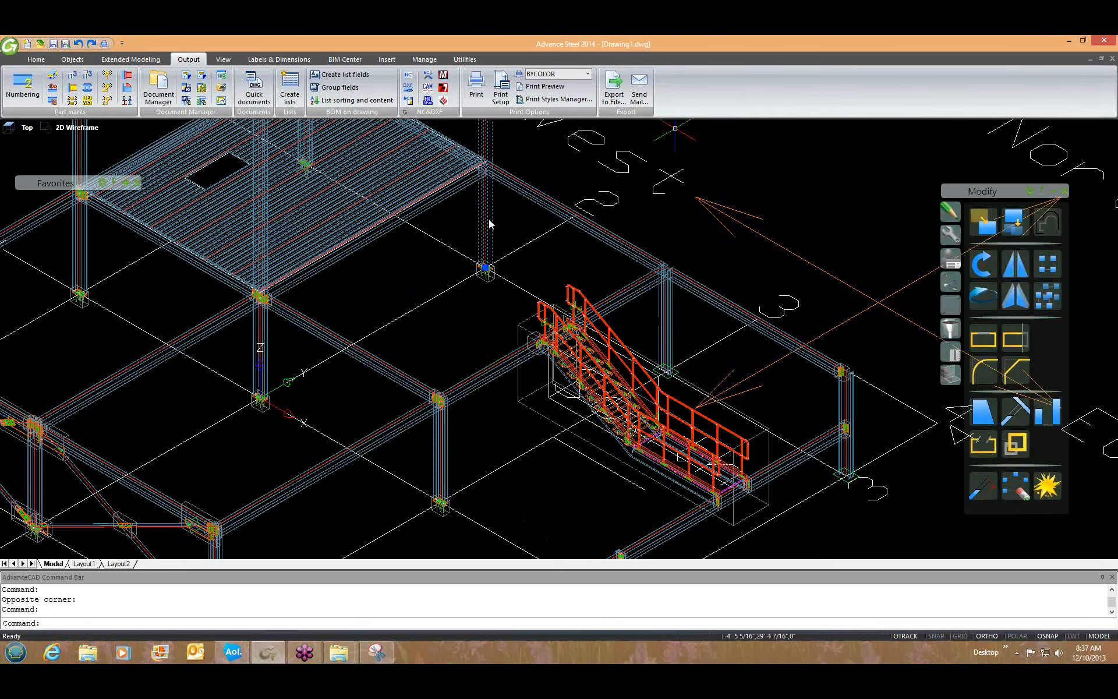
Step: Show the assembly detail of the selected column and examine the dimensions of its base plate view
right_click(487, 225)
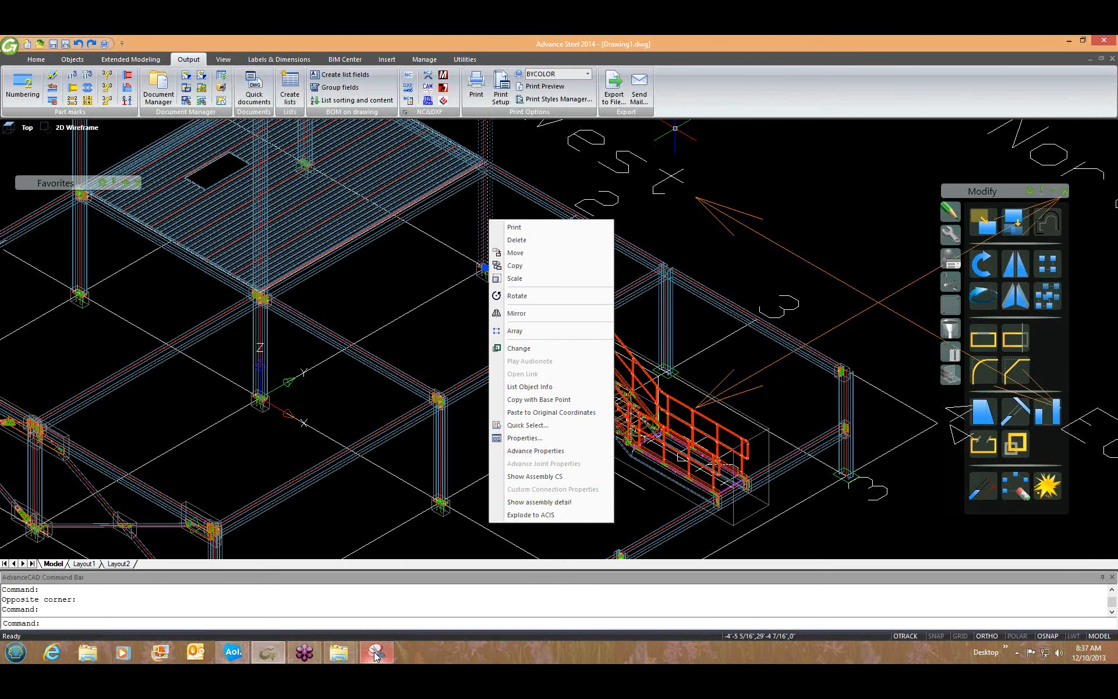
mouse_move(377, 652)
left_click(468, 318)
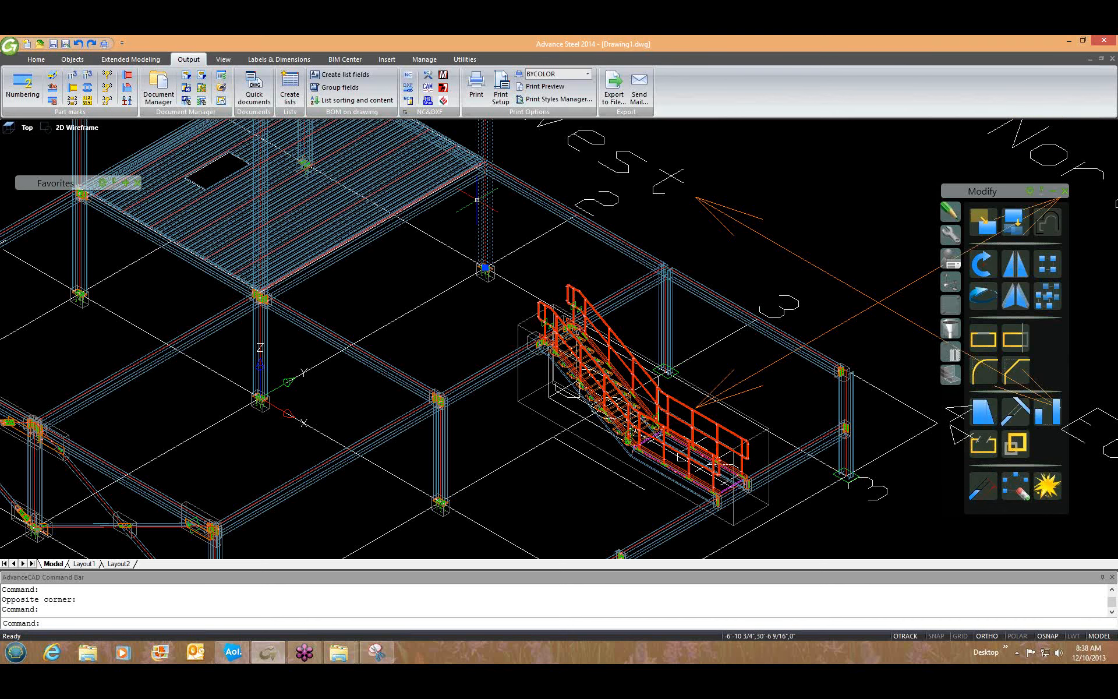
right_click(493, 215)
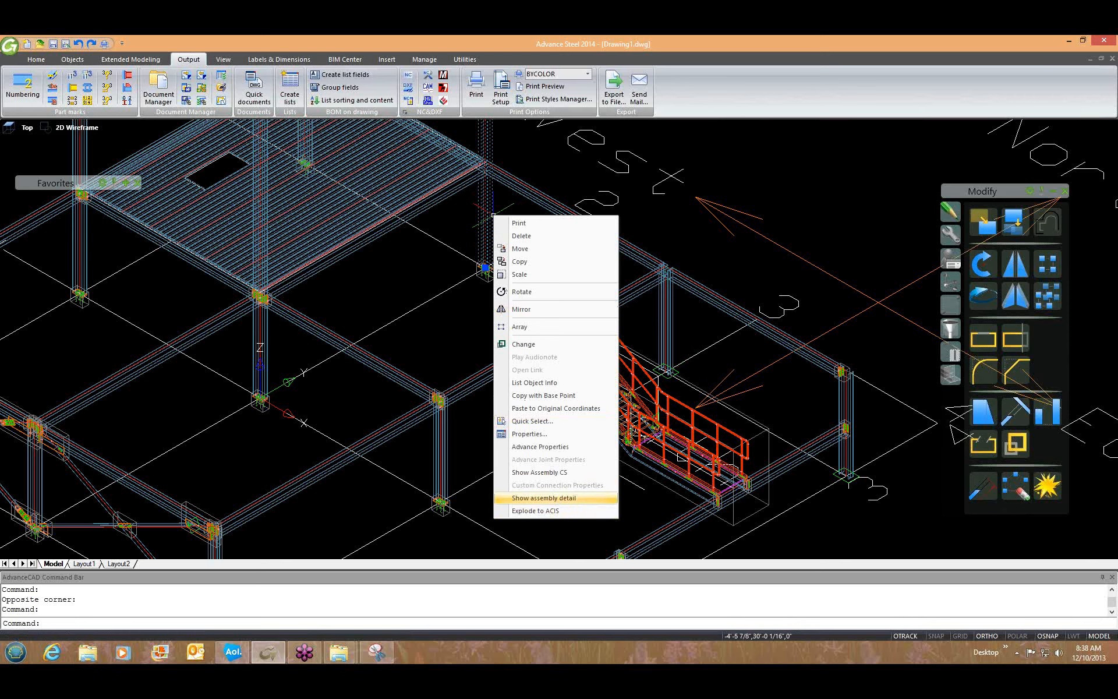
left_click(544, 498)
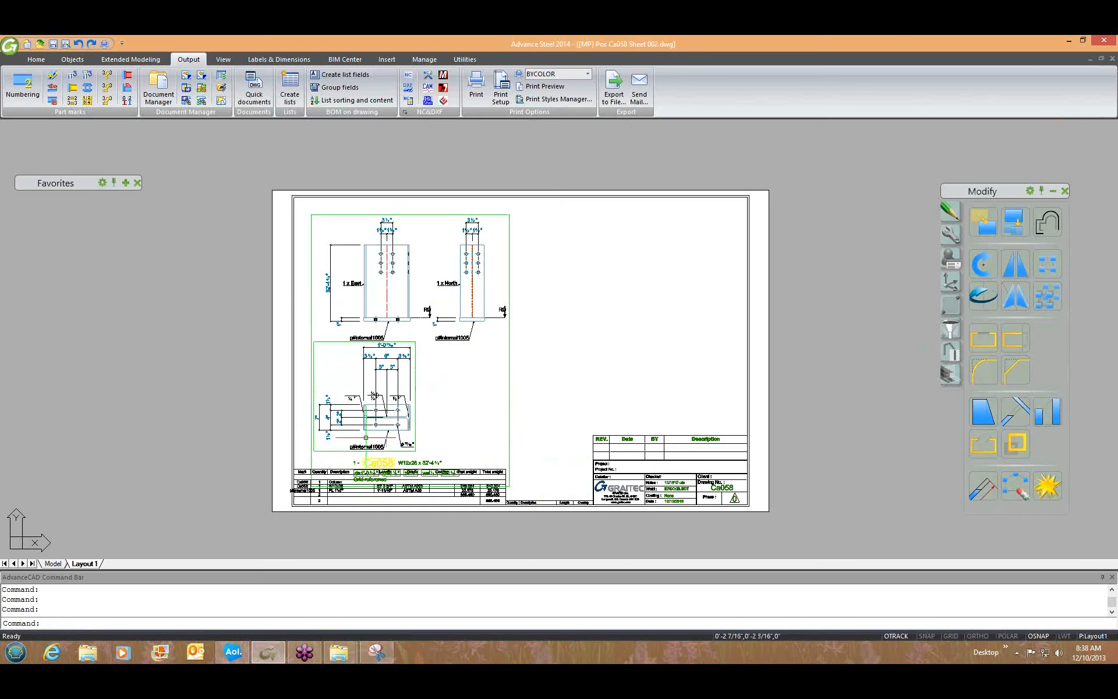
scroll(366, 436, "up", 5)
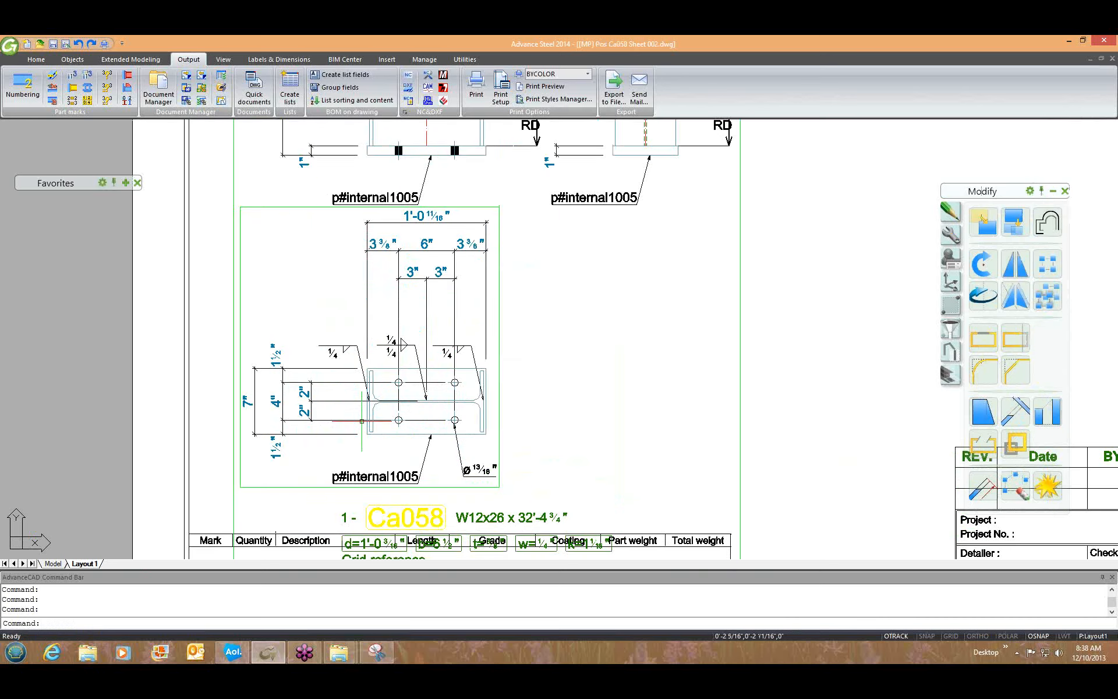
scroll(362, 420, "down", 5)
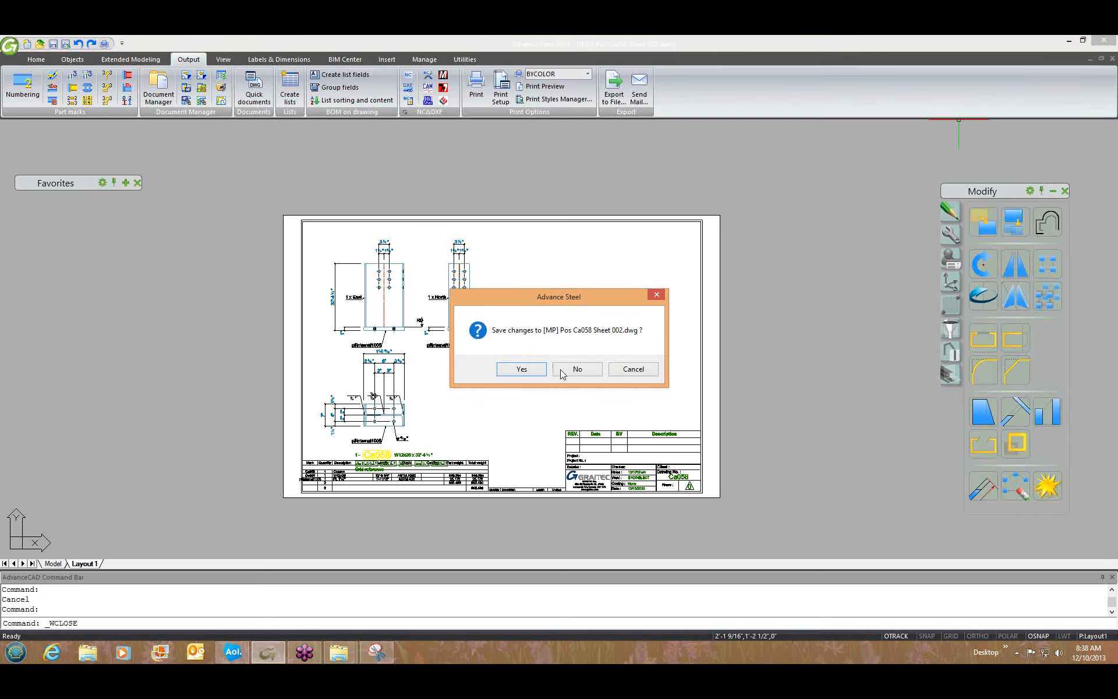
Step: Close the Ca058 column drawing without saving changes and clear the column selection in the model
left_click(566, 369)
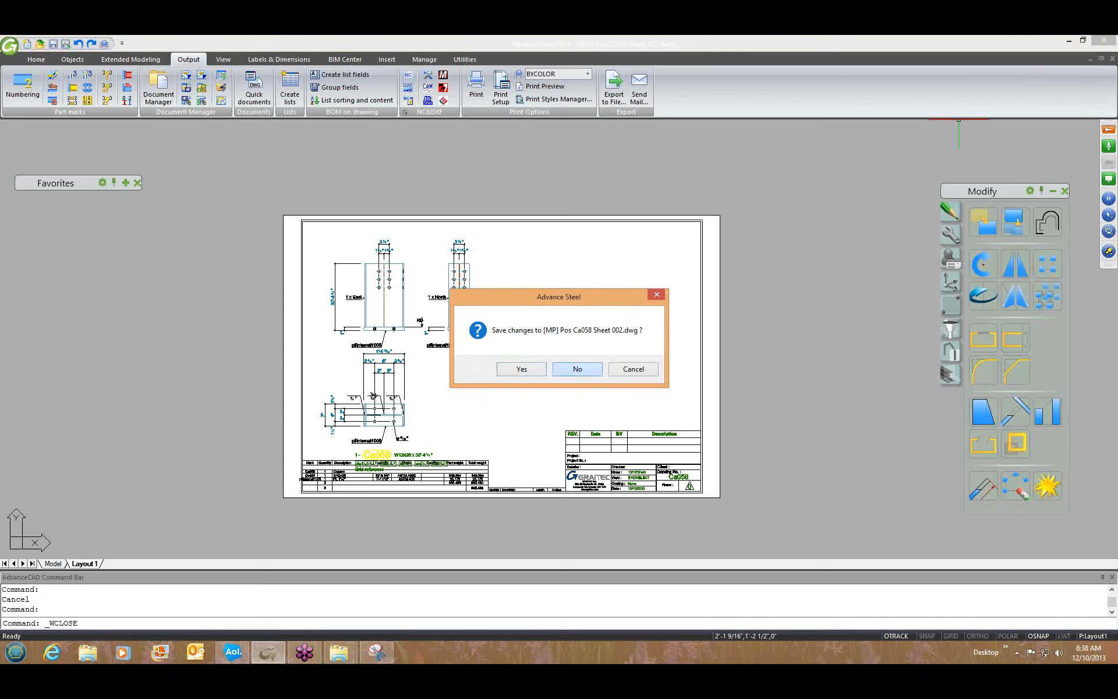
scroll(487, 301, "down", 3)
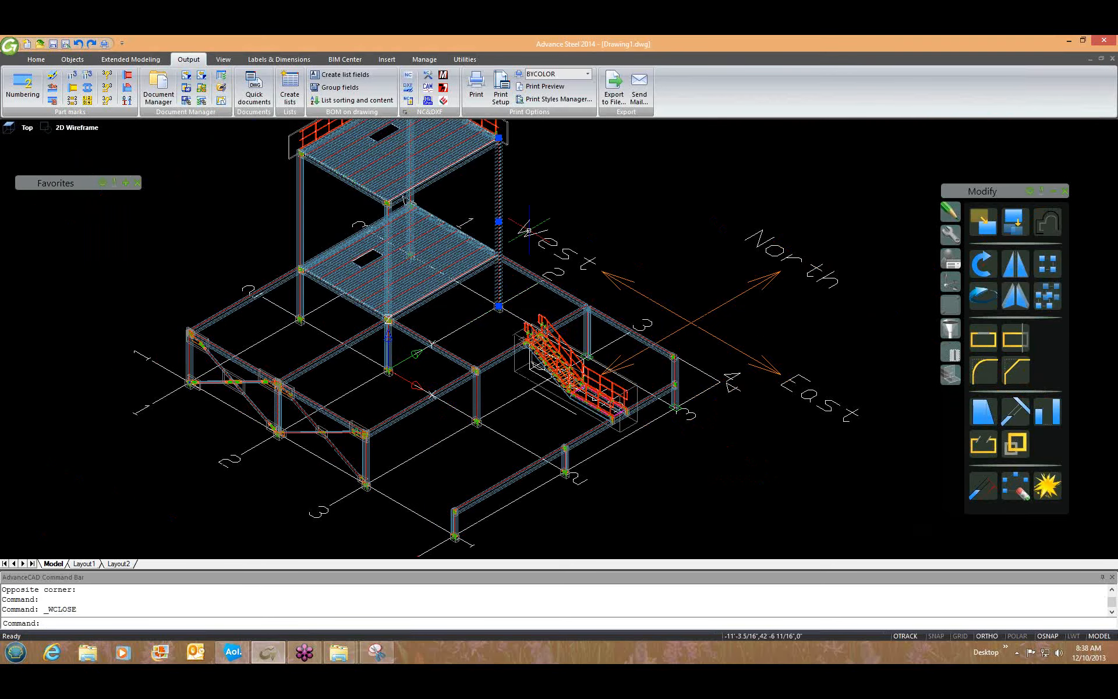
key("Escape")
key("Escape")
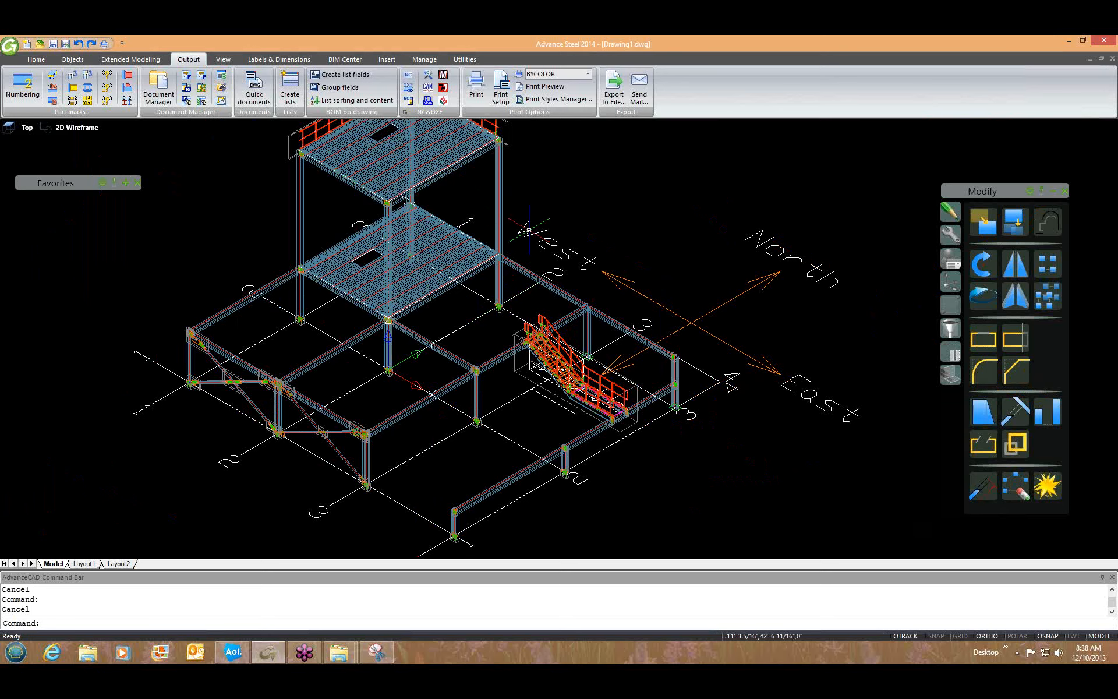
Step: Try to create a shop drawing of the opposite tall deck column with the Selected Mp Each ANSI-B process
left_click(297, 220)
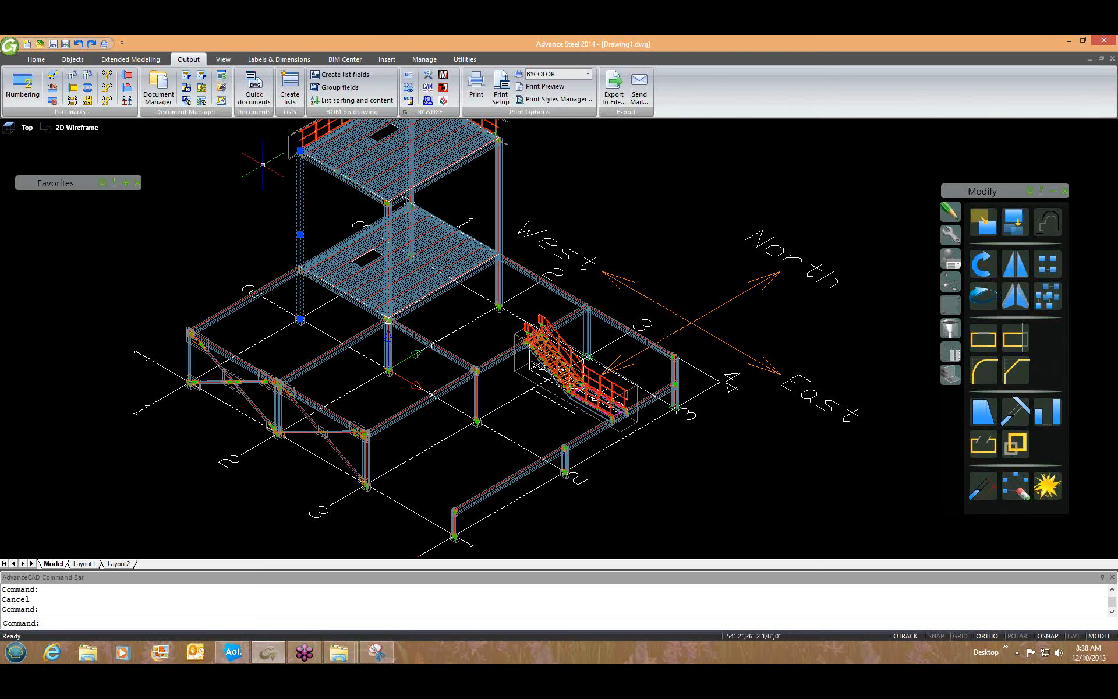
left_click(269, 101)
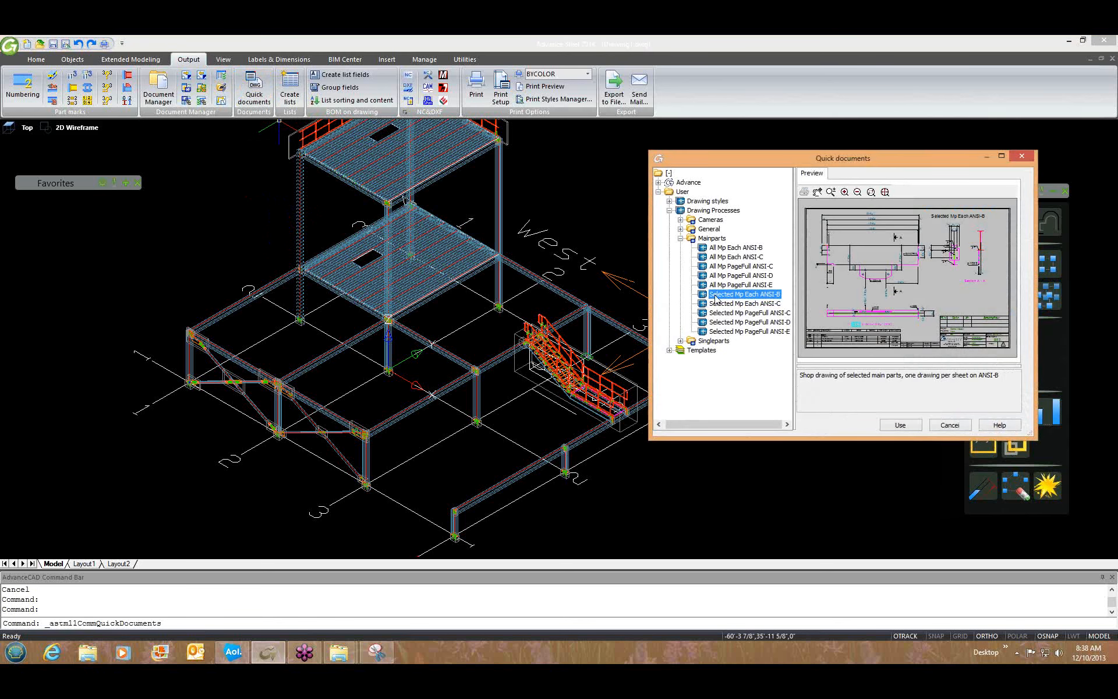
left_click(897, 429)
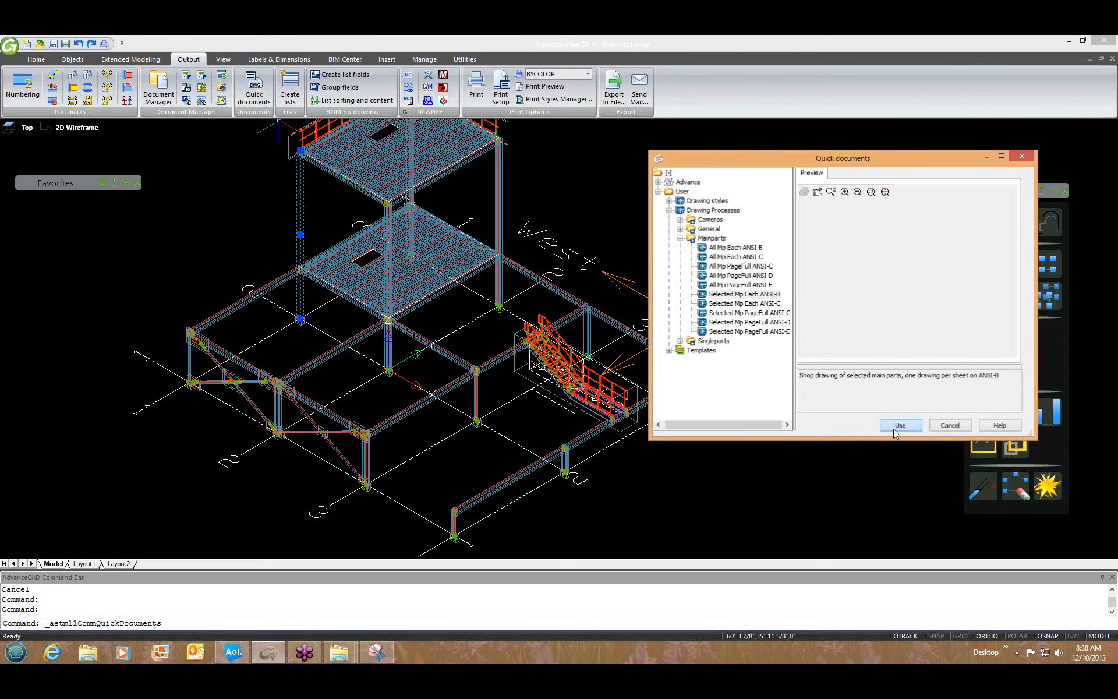
key("Return")
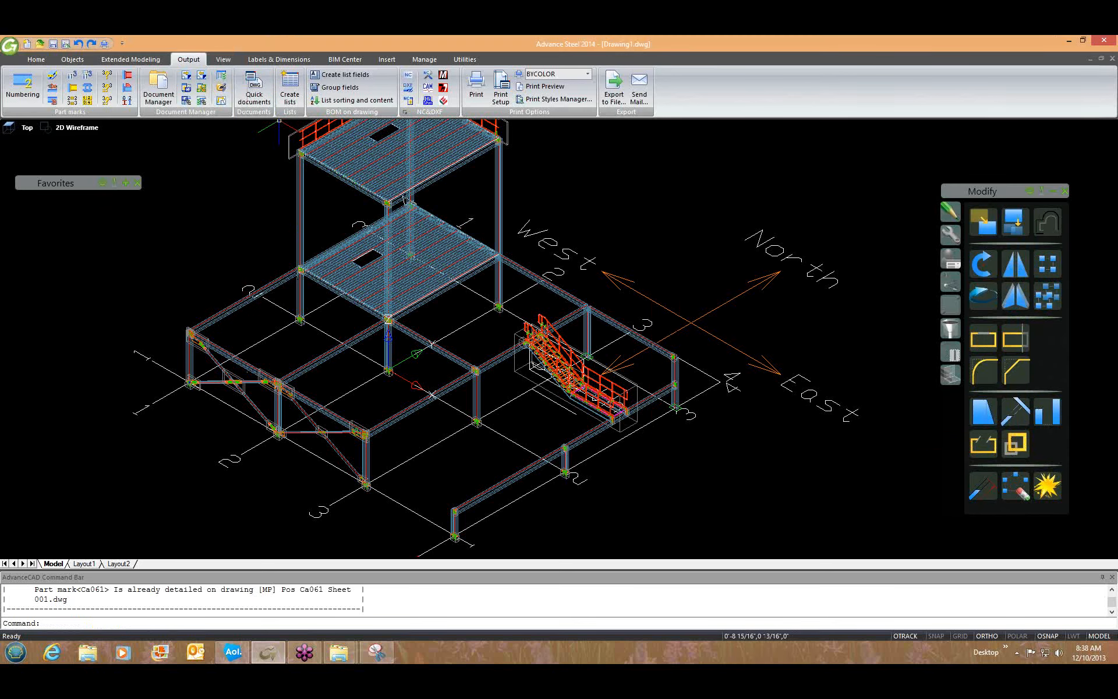
Step: View the existing assembly detail of the opposite tall deck column, closing that drawing without saving
left_click(301, 218)
right_click(302, 217)
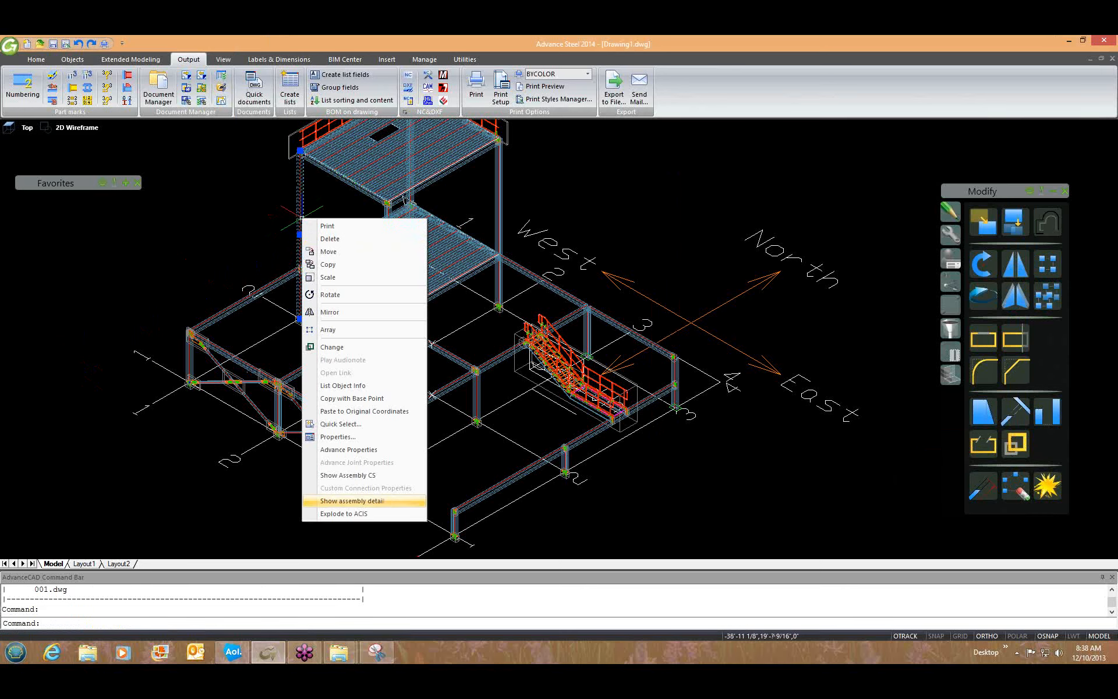
left_click(352, 501)
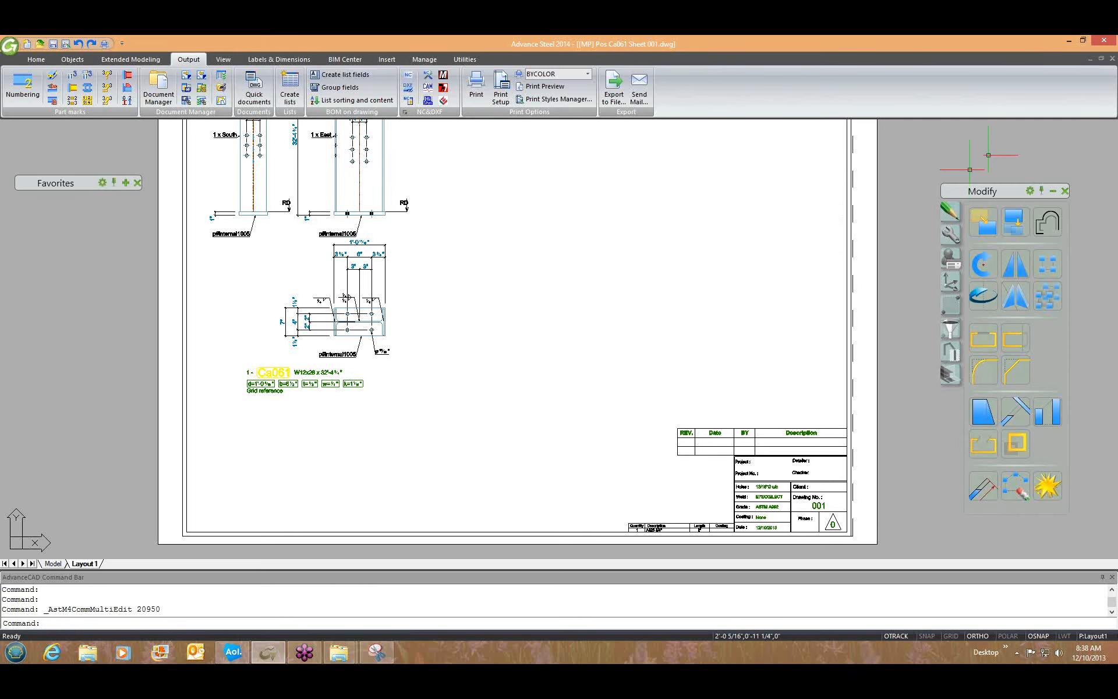
left_click(1111, 60)
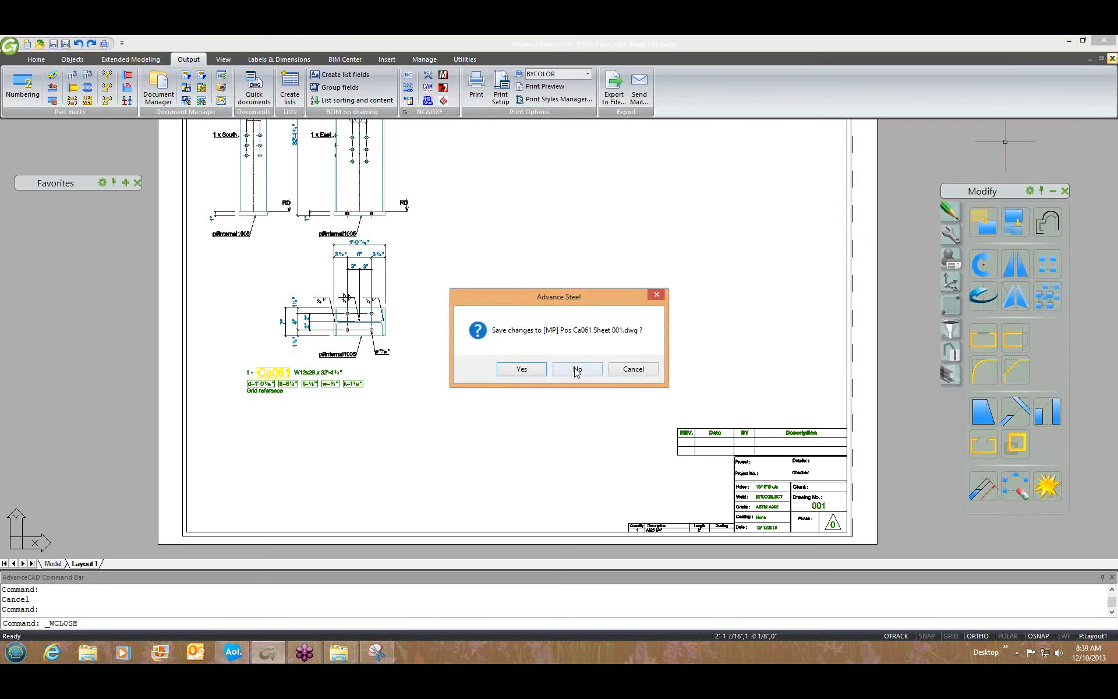
left_click(575, 373)
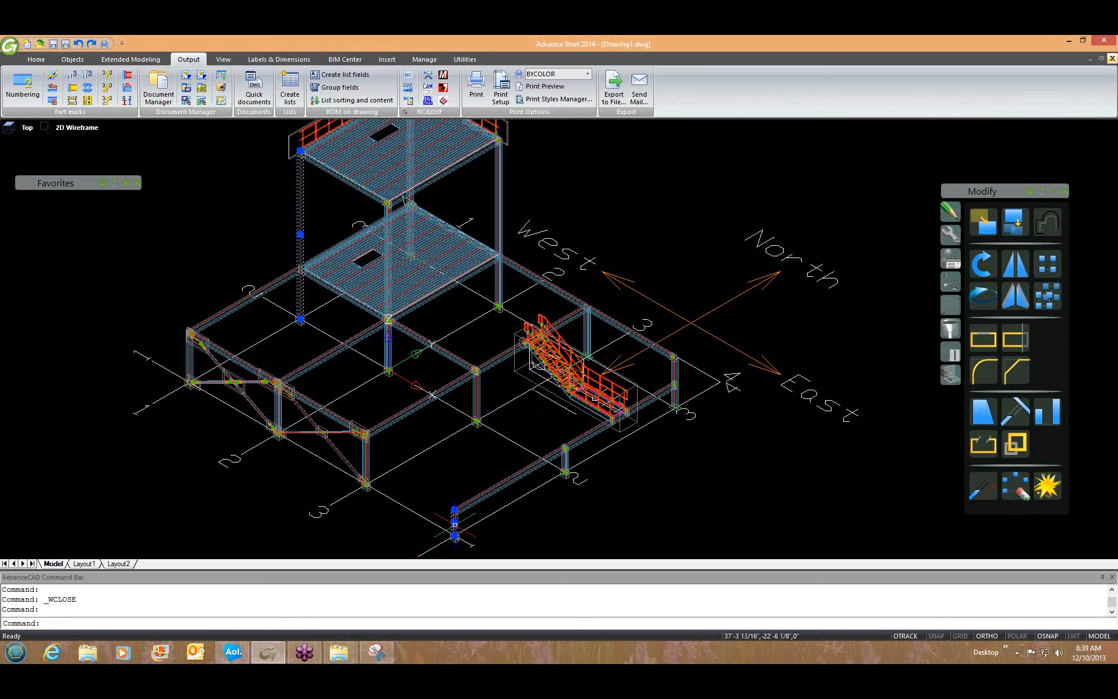
Step: Try to show the assembly detail of the short column at the free end of the outer beam line
left_click(455, 531)
scroll(455, 532, "up", 10)
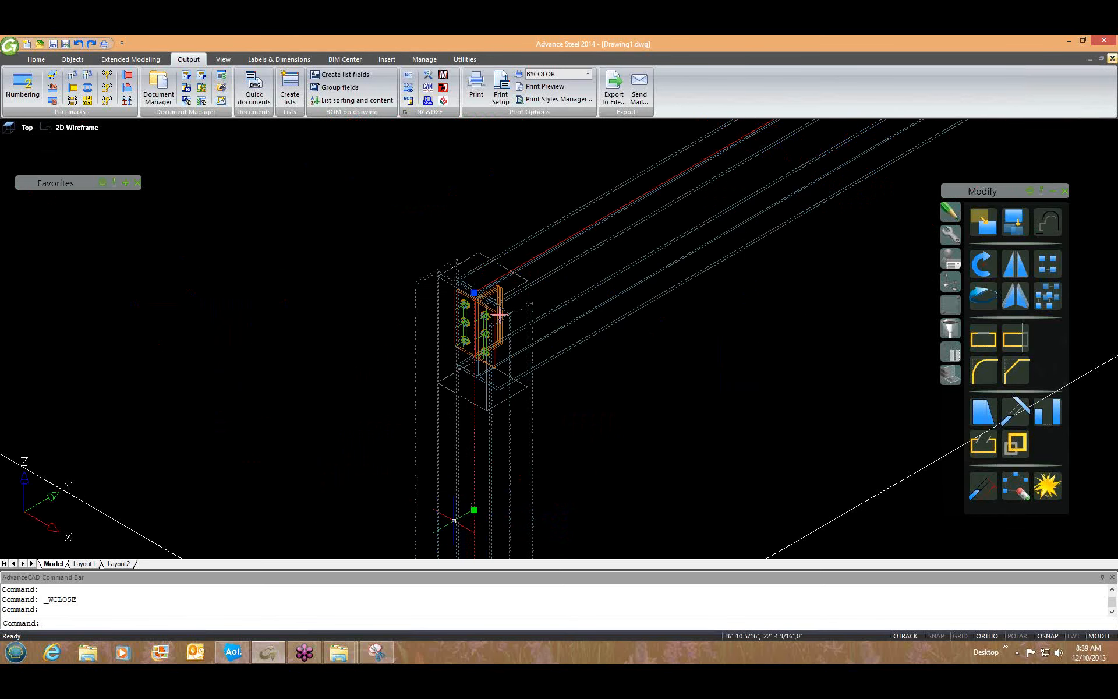
right_click(455, 503)
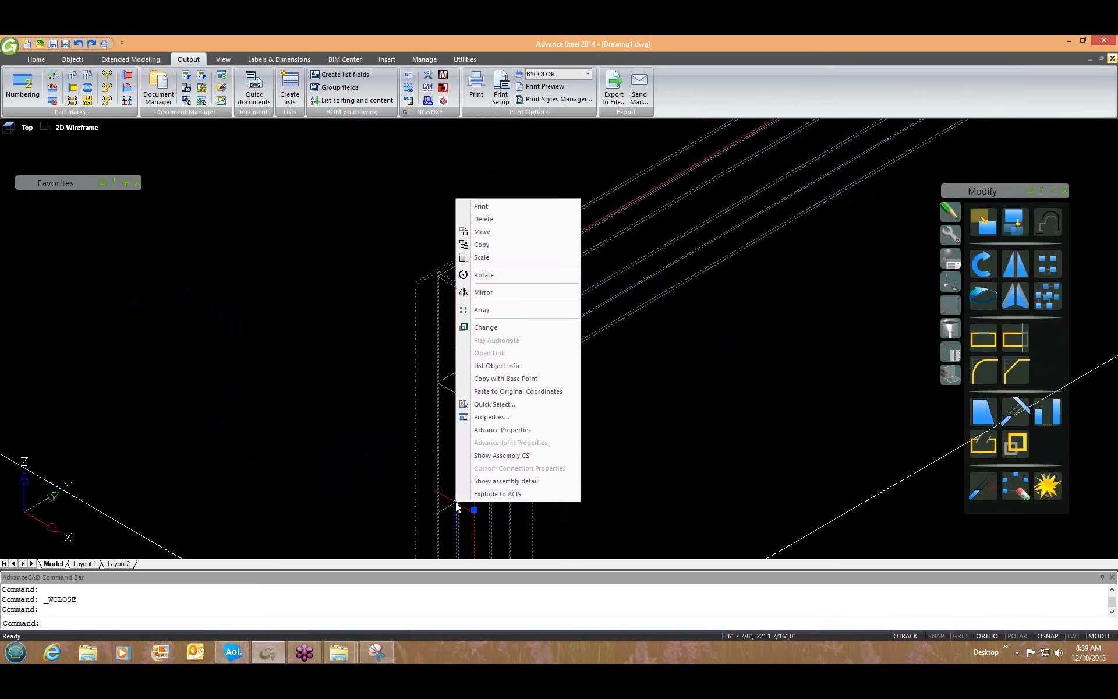
left_click(490, 477)
key("Escape")
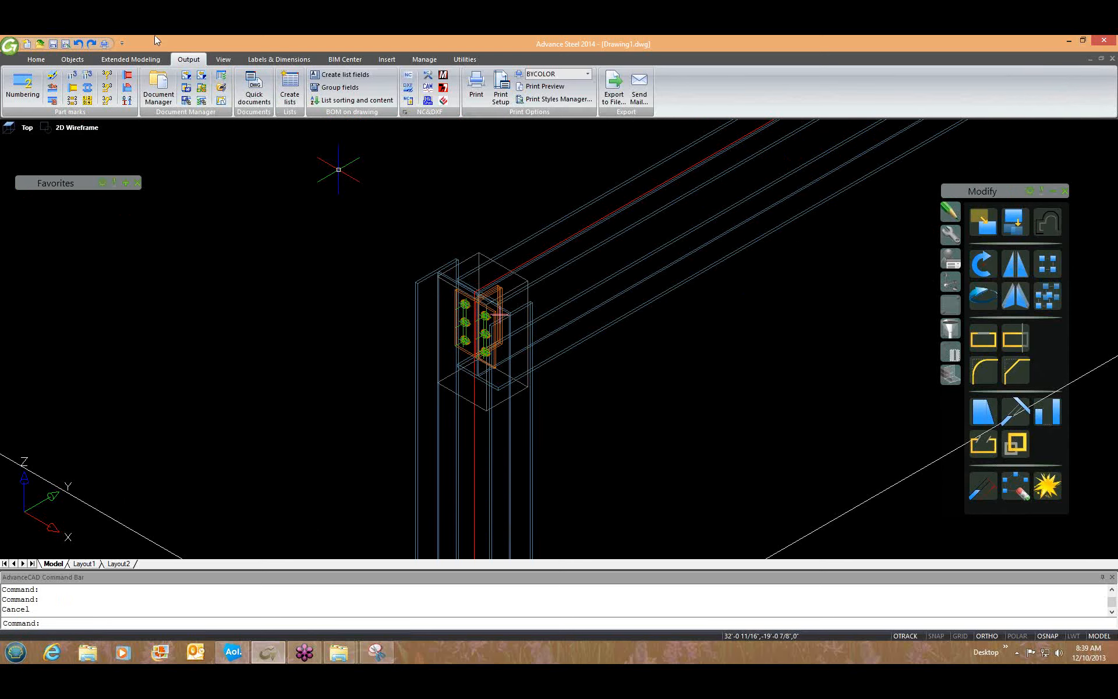
Step: Un-register the drawings [MP] Pos Ca058 Sheet 002.dwg and [MP] Pos Ca061 Sheet 001.dwg from the Details folder
left_click(202, 80)
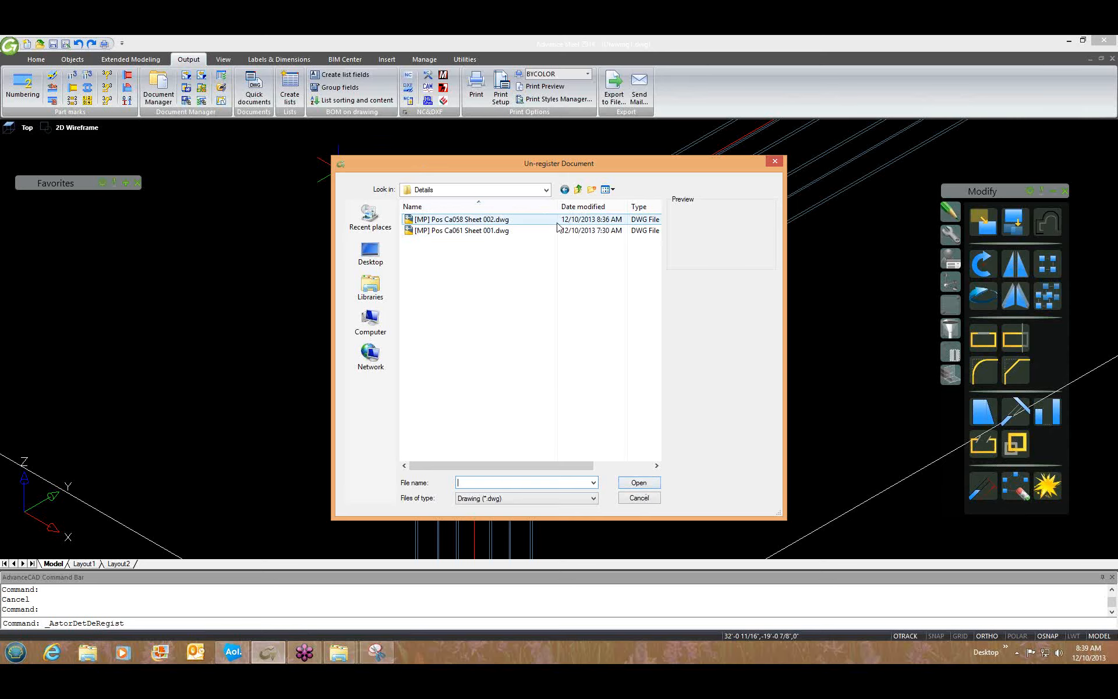
left_click_drag(541, 226, 541, 253)
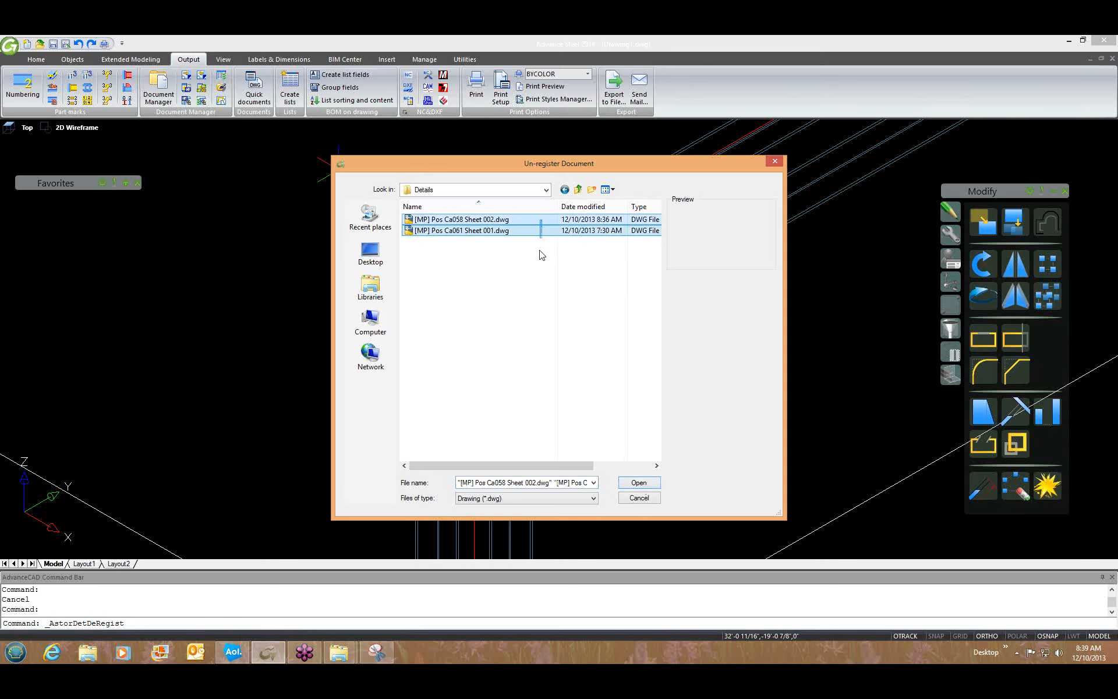
left_click(638, 482)
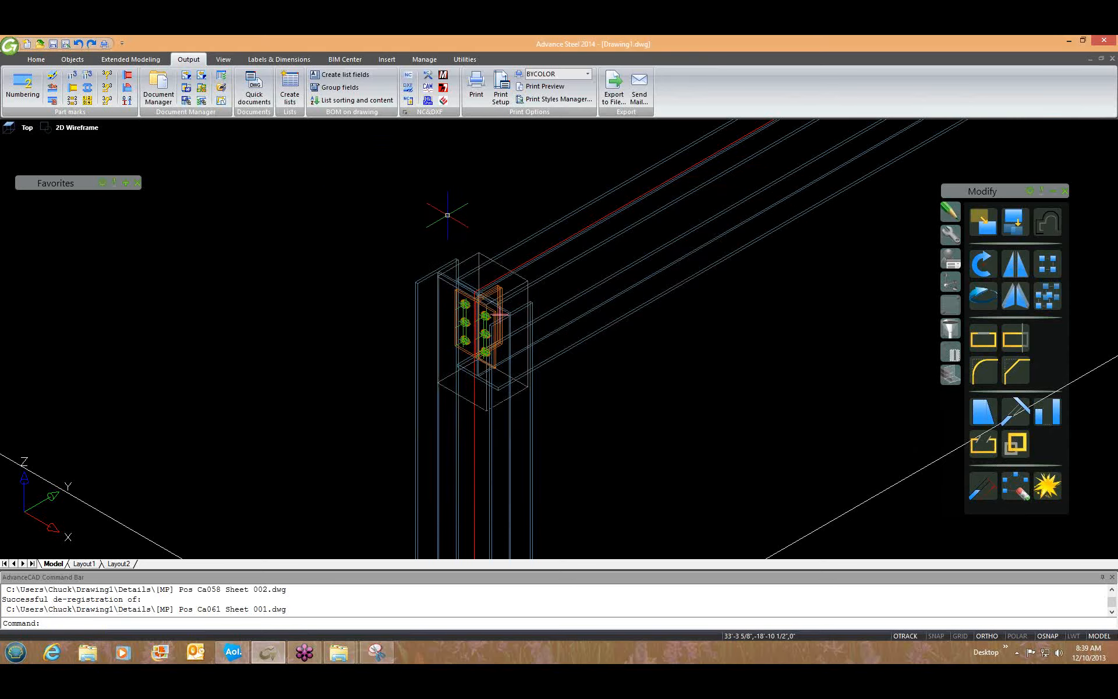
Step: Run the Selected Mp Each ANSI-B process on the beam framing into the short column, accepting drawing number 1 and increment 1
left_click(540, 255)
right_click(540, 256)
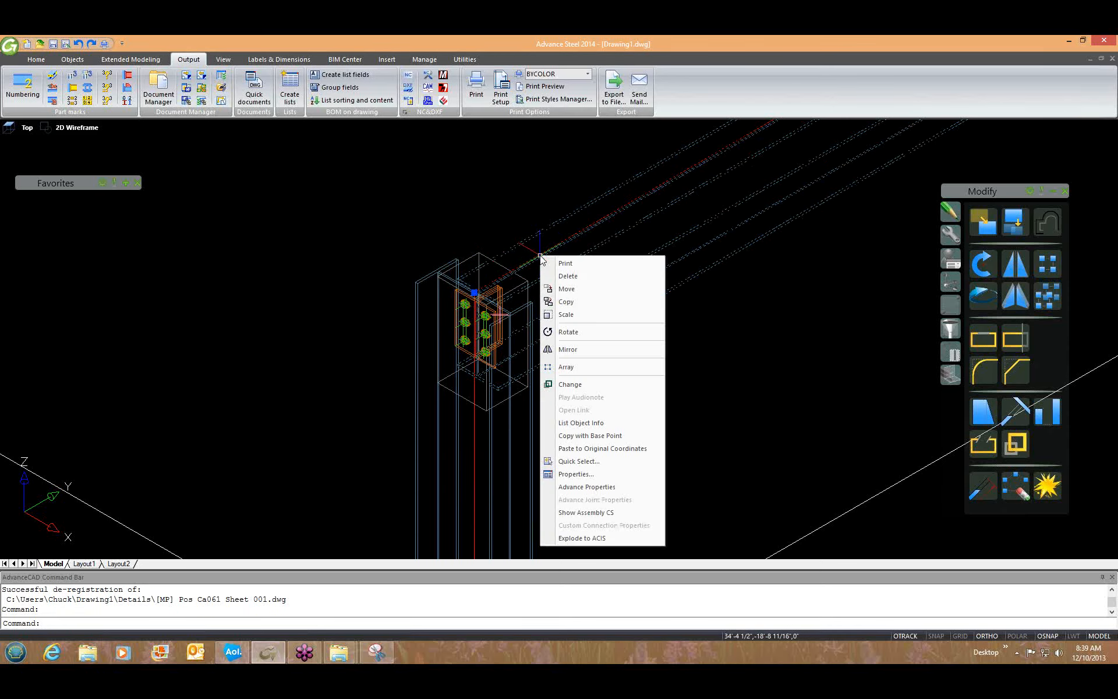
key("Escape")
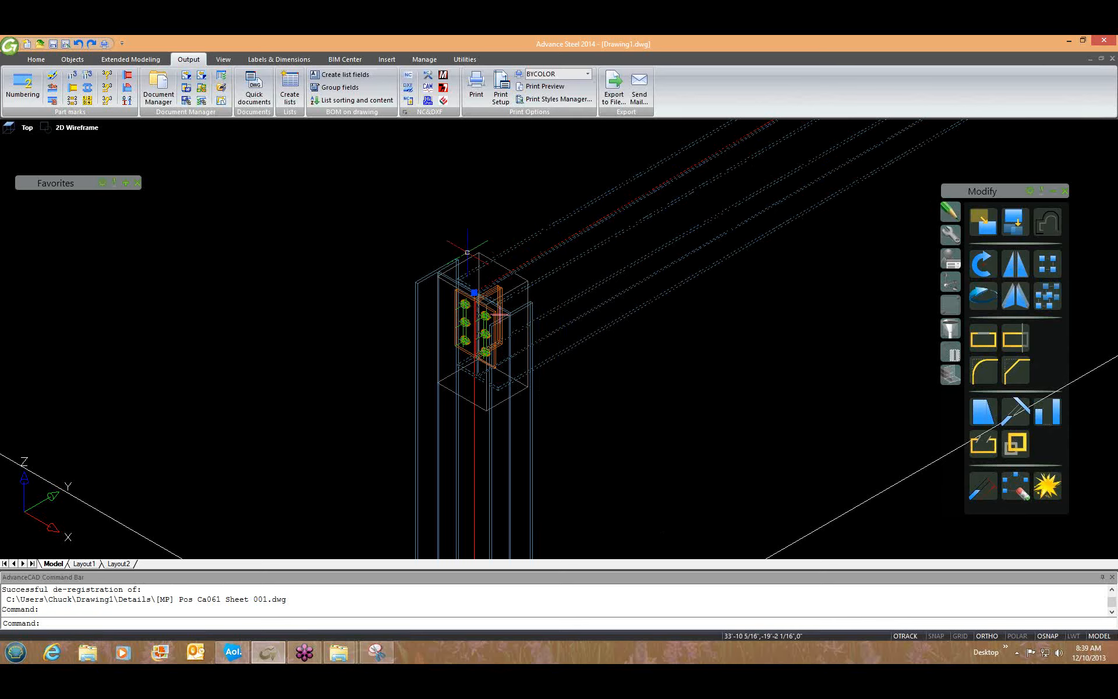
left_click(259, 93)
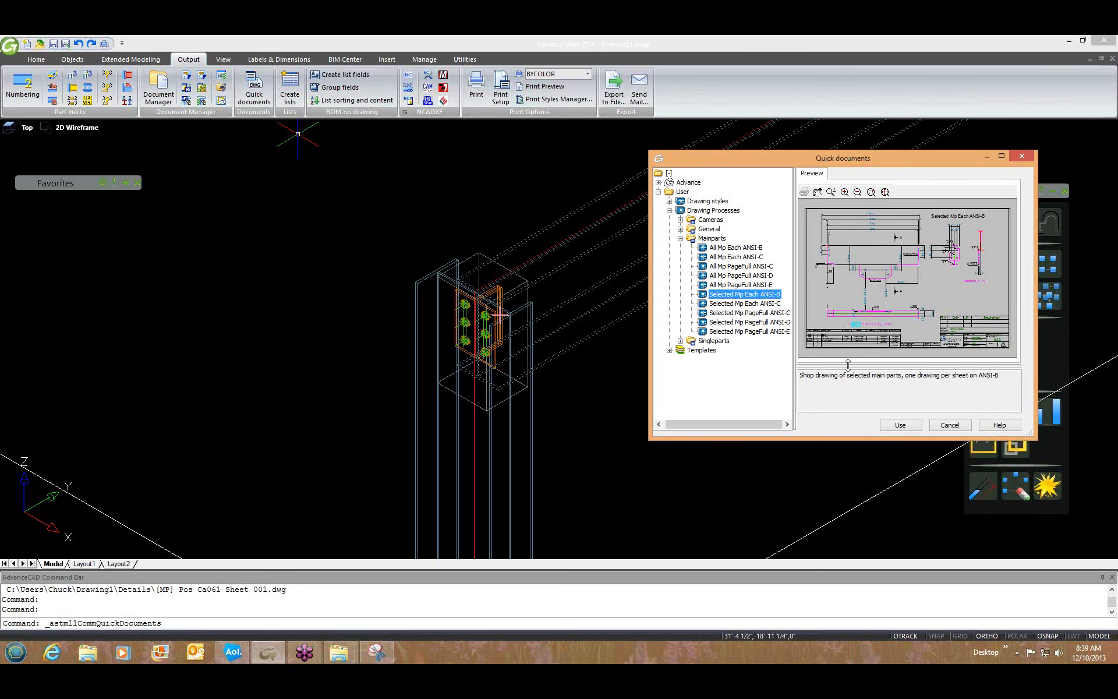
left_click(900, 425)
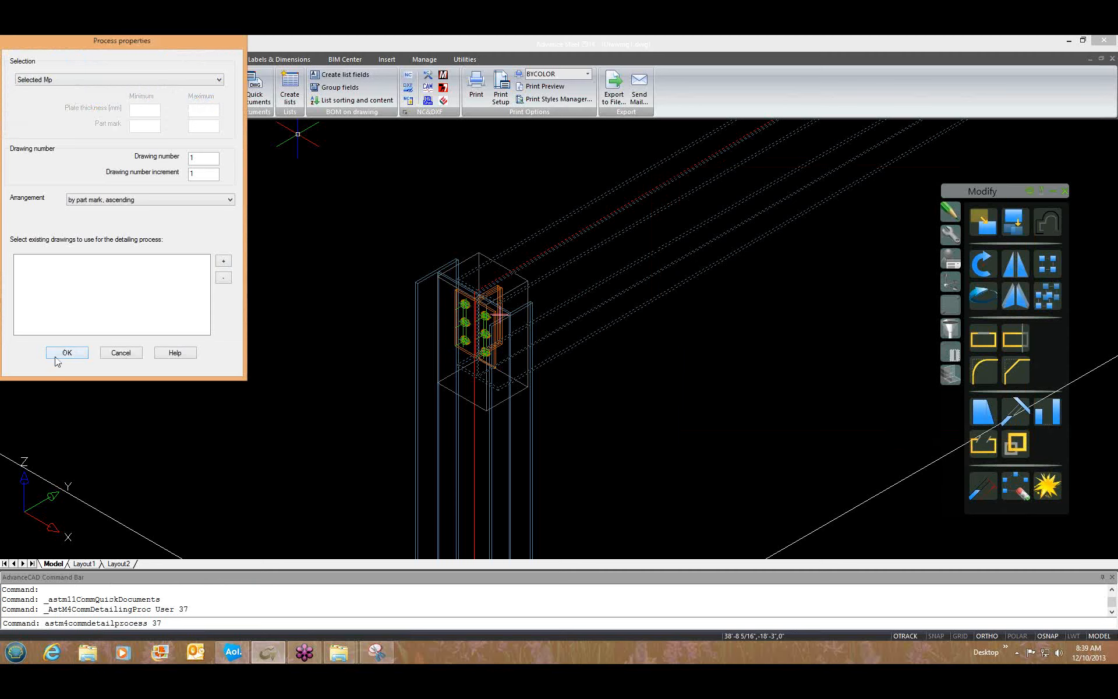
left_click(56, 357)
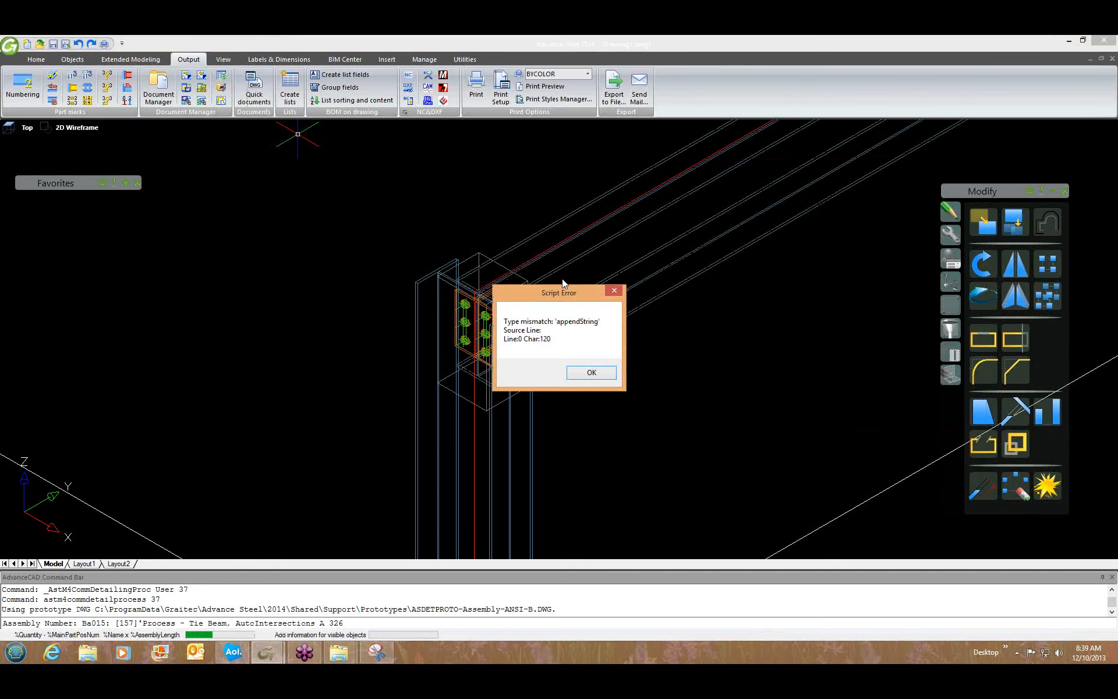
Step: Dismiss the repeated script error messages so the beam's detailing process can finish
left_click(584, 373)
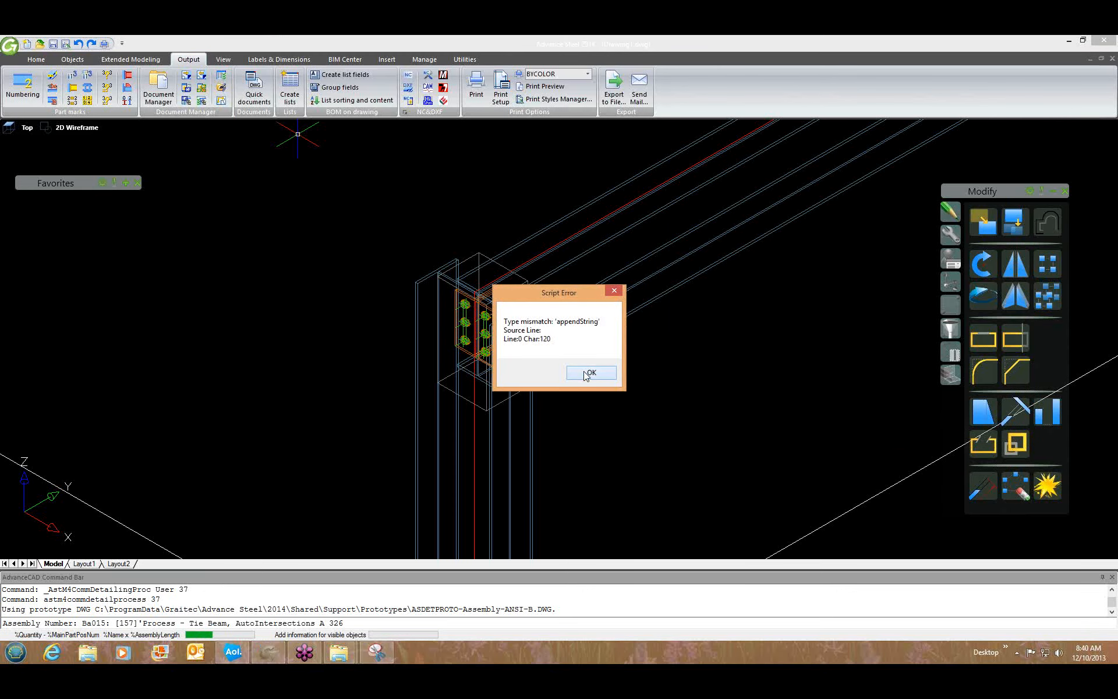
left_click(587, 374)
left_click(587, 374)
left_click(587, 374)
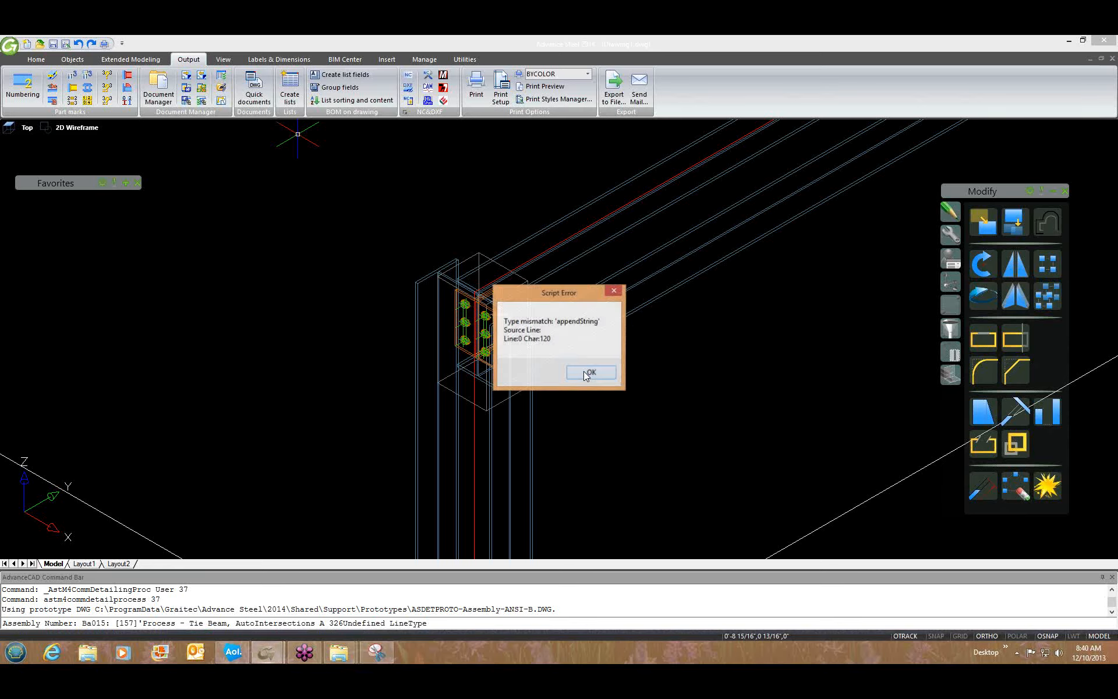
left_click(587, 374)
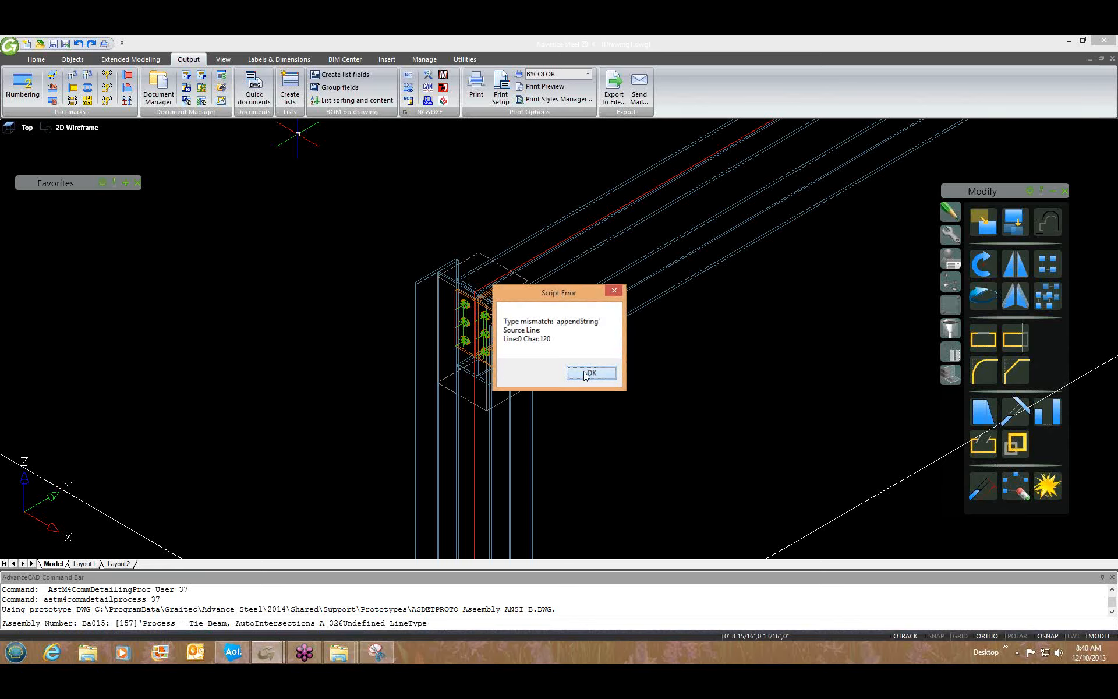
left_click(587, 374)
left_click(587, 374)
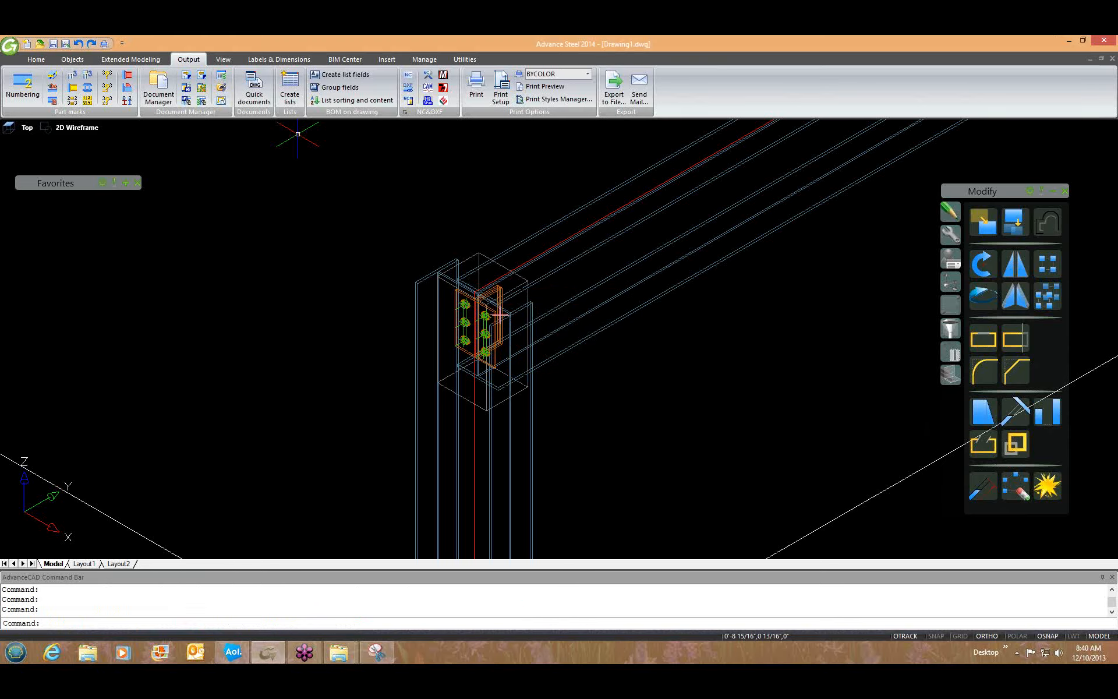
Step: Show the newly detailed beam's assembly drawing and examine the dimensions in its main view
left_click(554, 308)
right_click(556, 312)
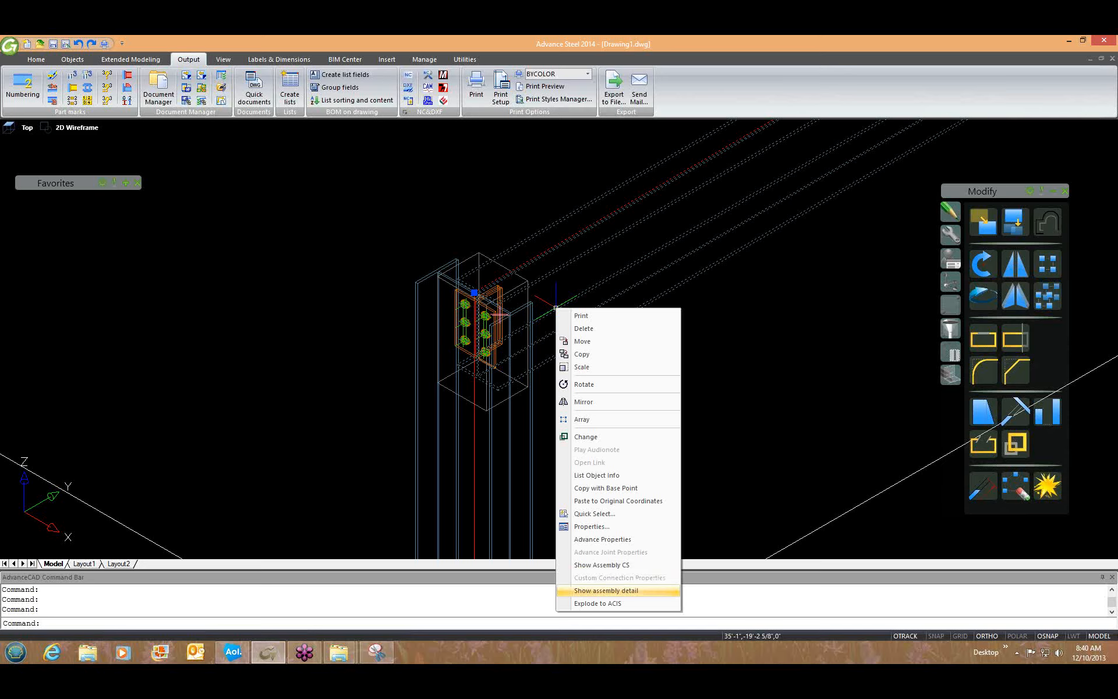
left_click(606, 591)
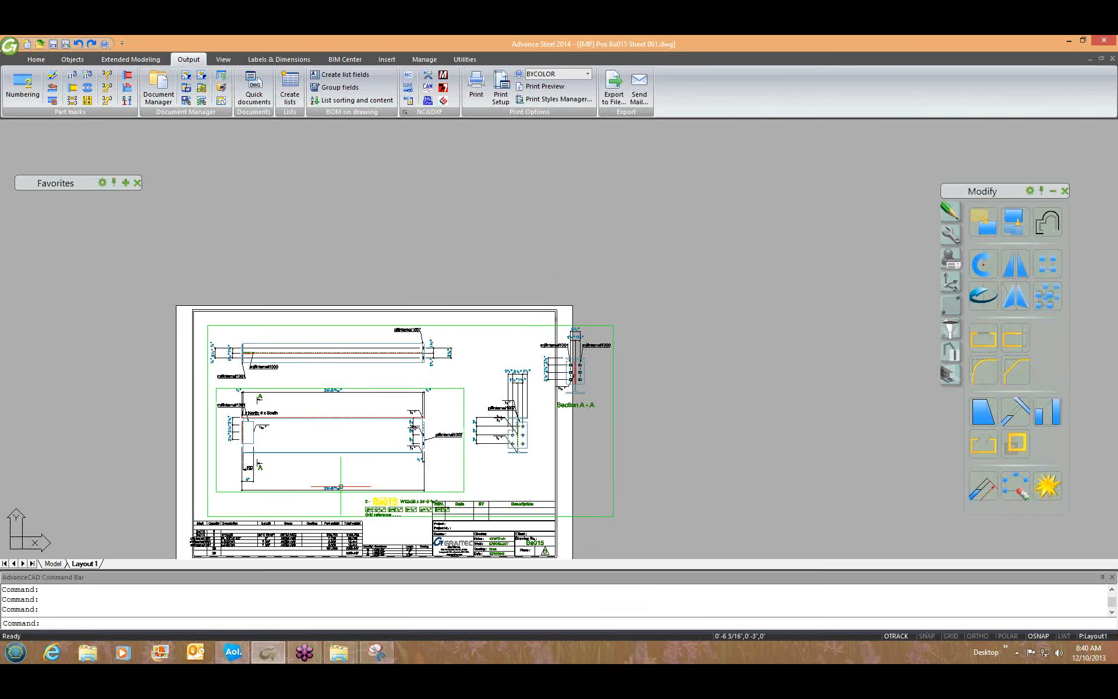
scroll(335, 489, "up", 4)
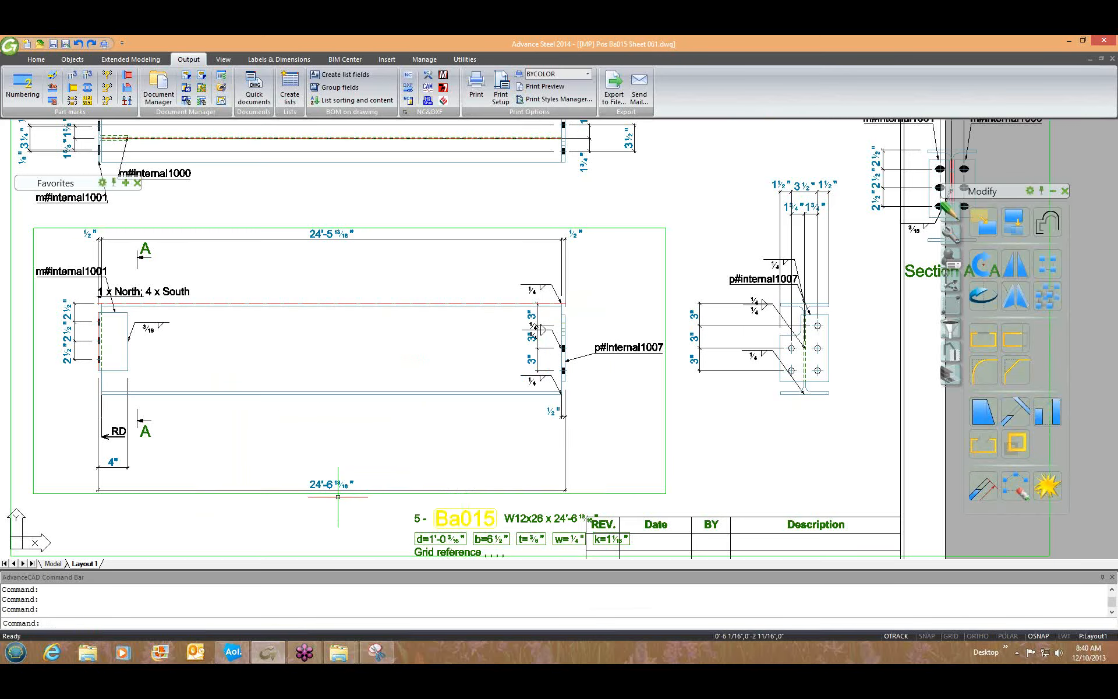
Step: Review the complete beam sheet, including Section A - A, and return to the Drawing1.dwg model
scroll(405, 442, "down", 3)
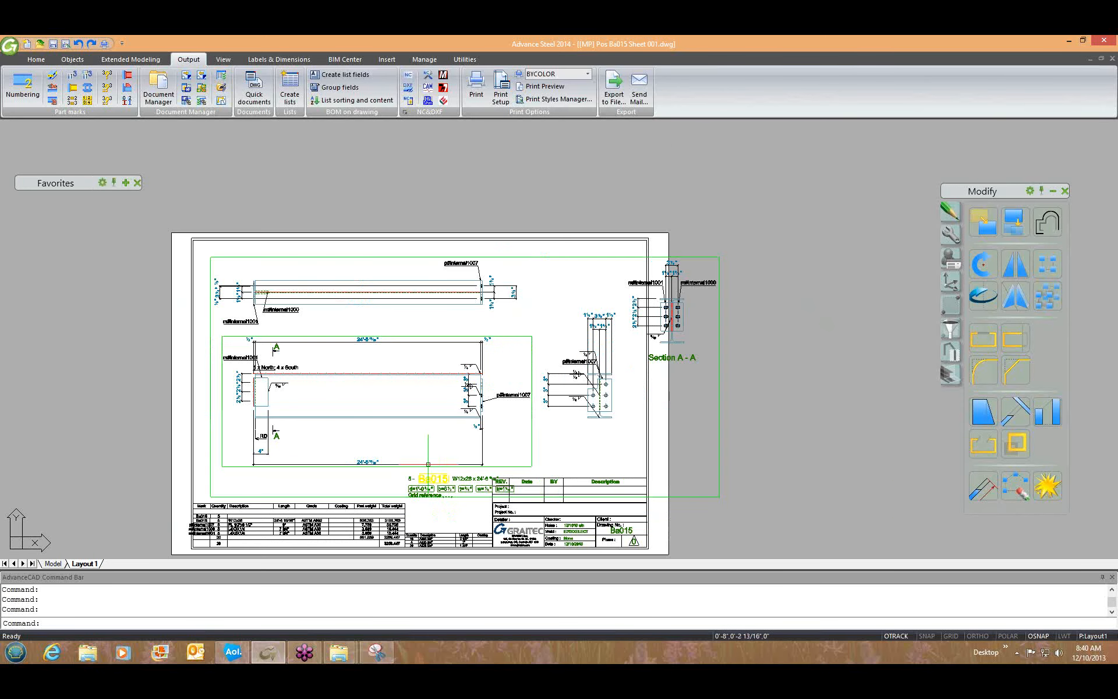
mouse_move(444, 429)
middle_mouse_down()
mouse_move(478, 371)
mouse_move(464, 400)
middle_mouse_up()
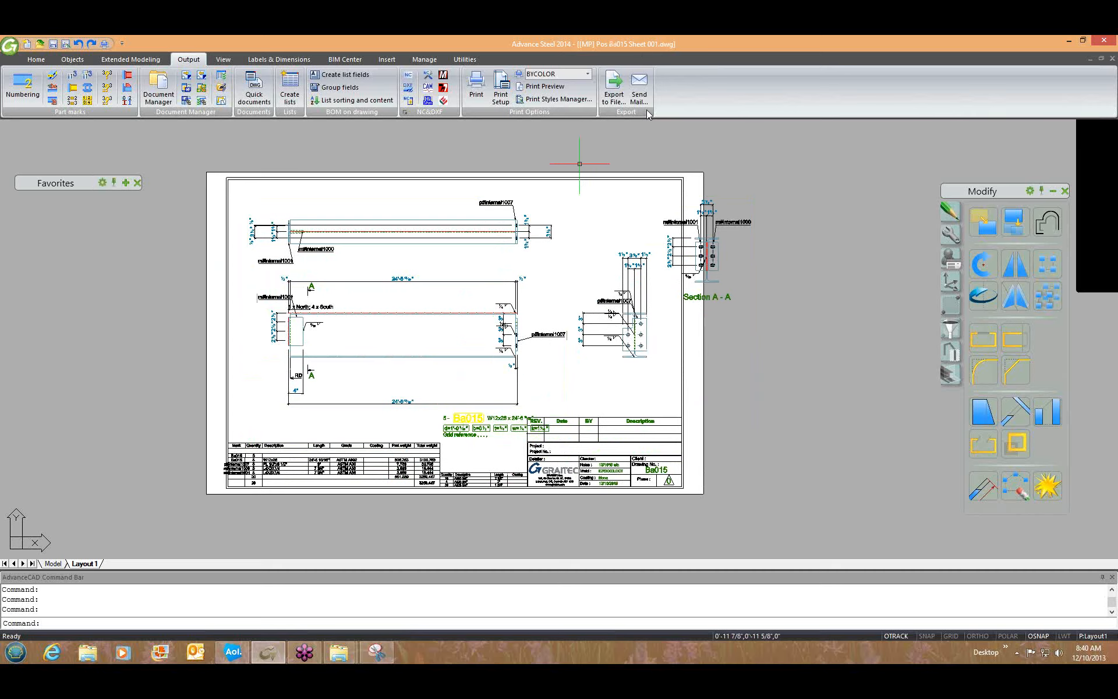
key("ctrl+Tab")
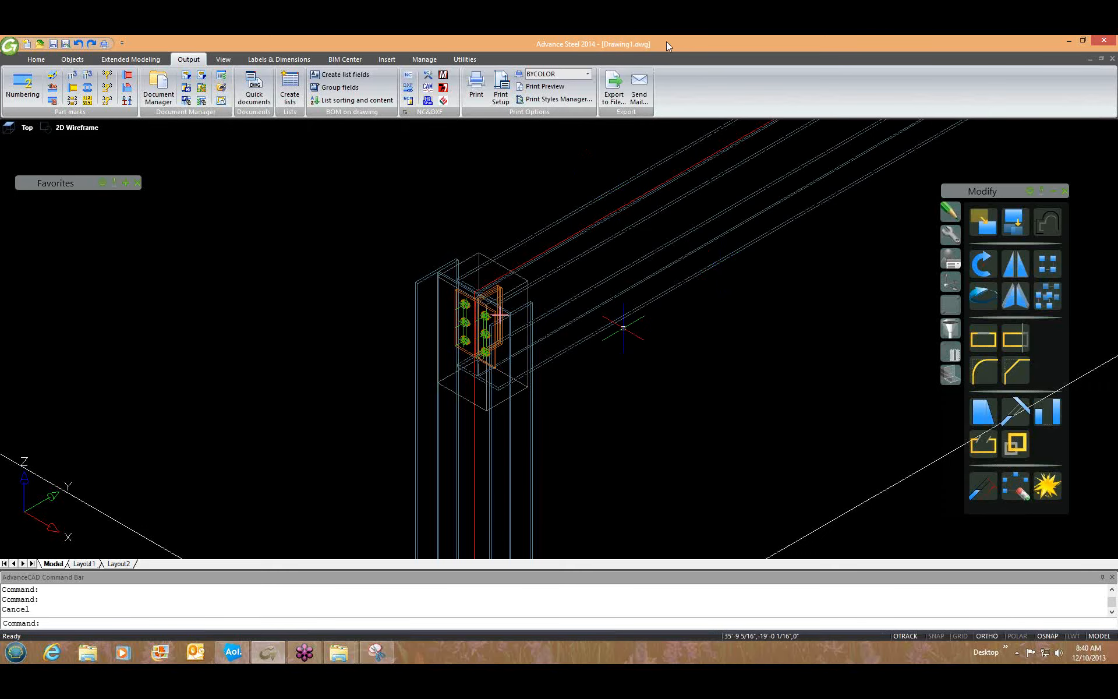
Step: Switch to the desktop and open the Prototypes folder inside the Drawing1 project folder
left_click(1069, 42)
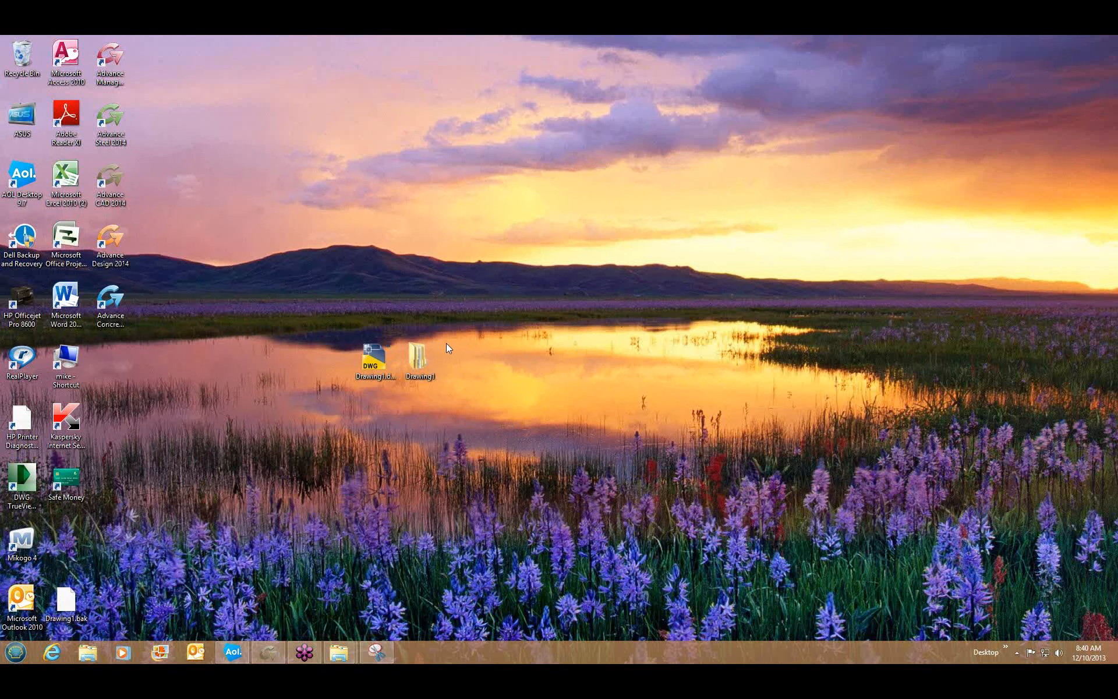
left_click(419, 365)
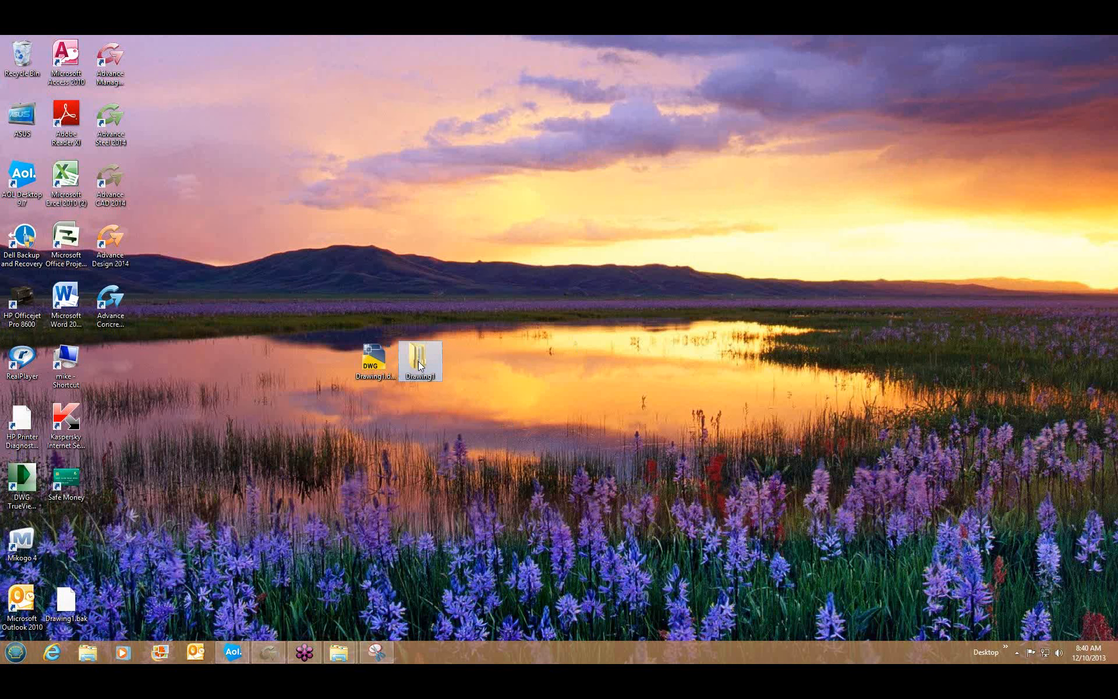
double_click(420, 366)
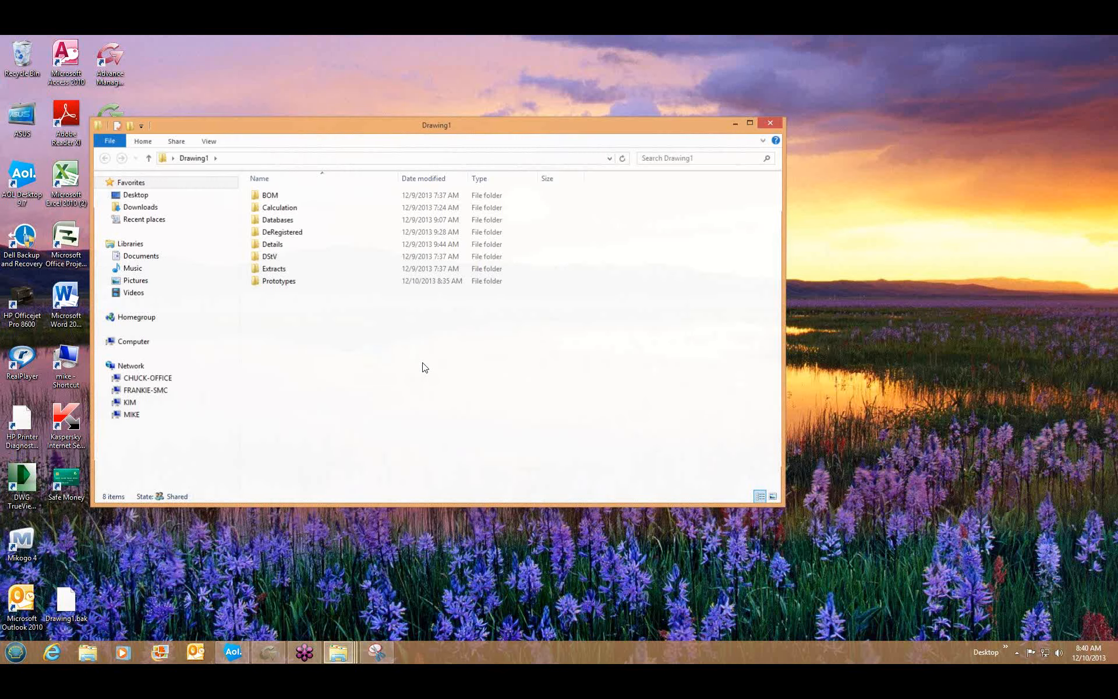
double_click(288, 281)
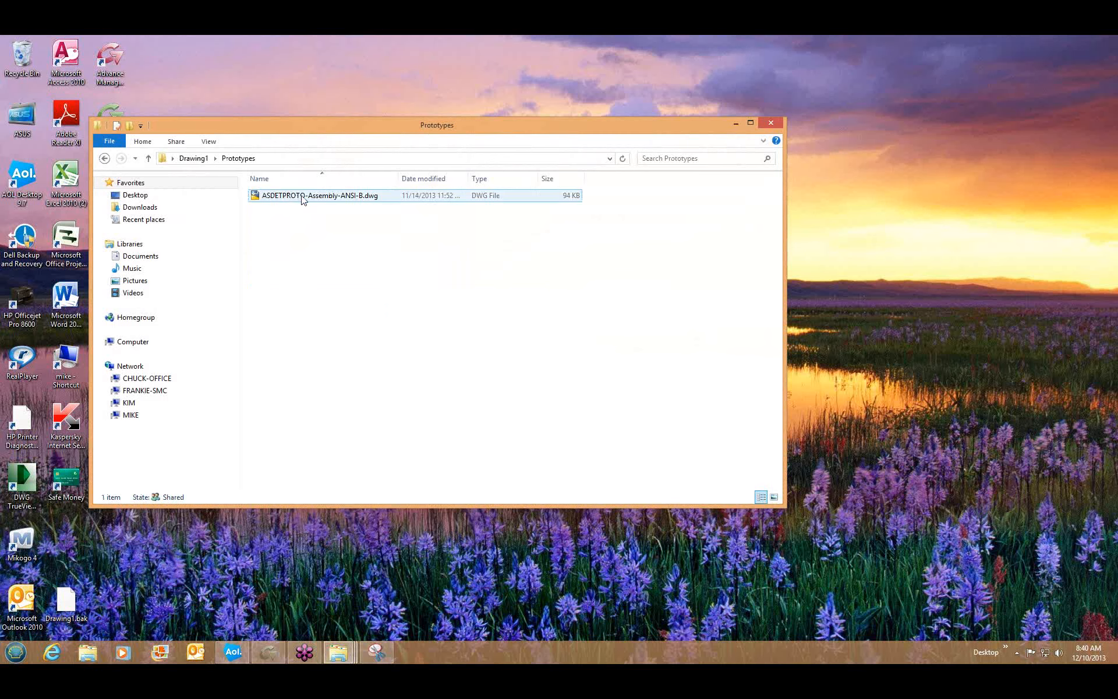
right_click(303, 199)
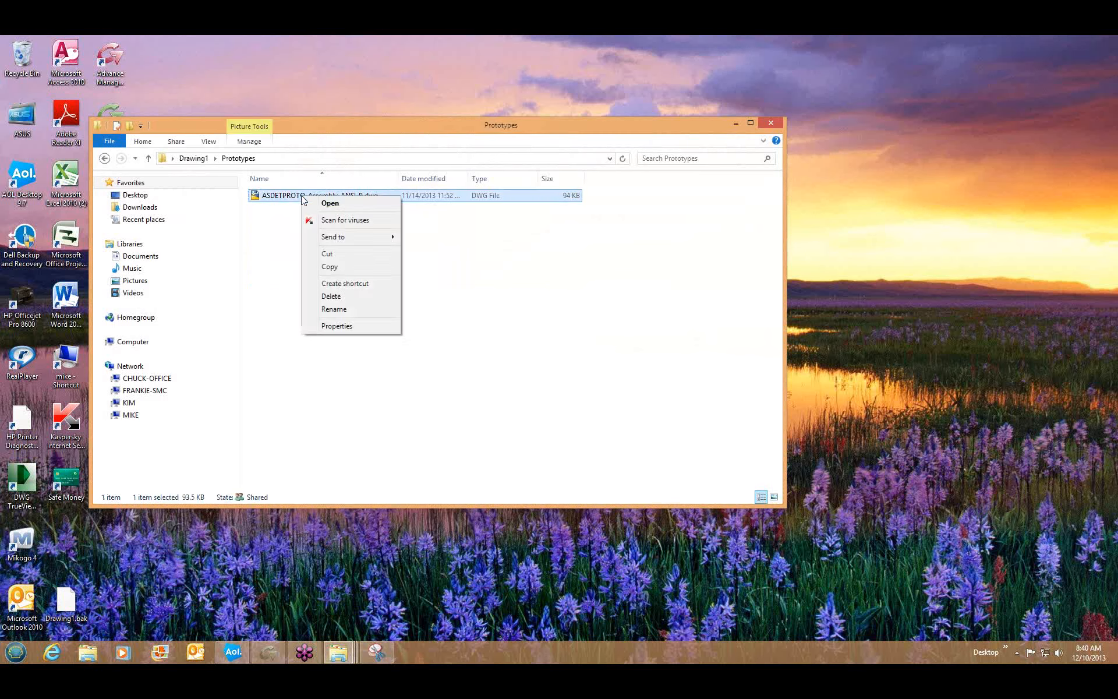
left_click(337, 310)
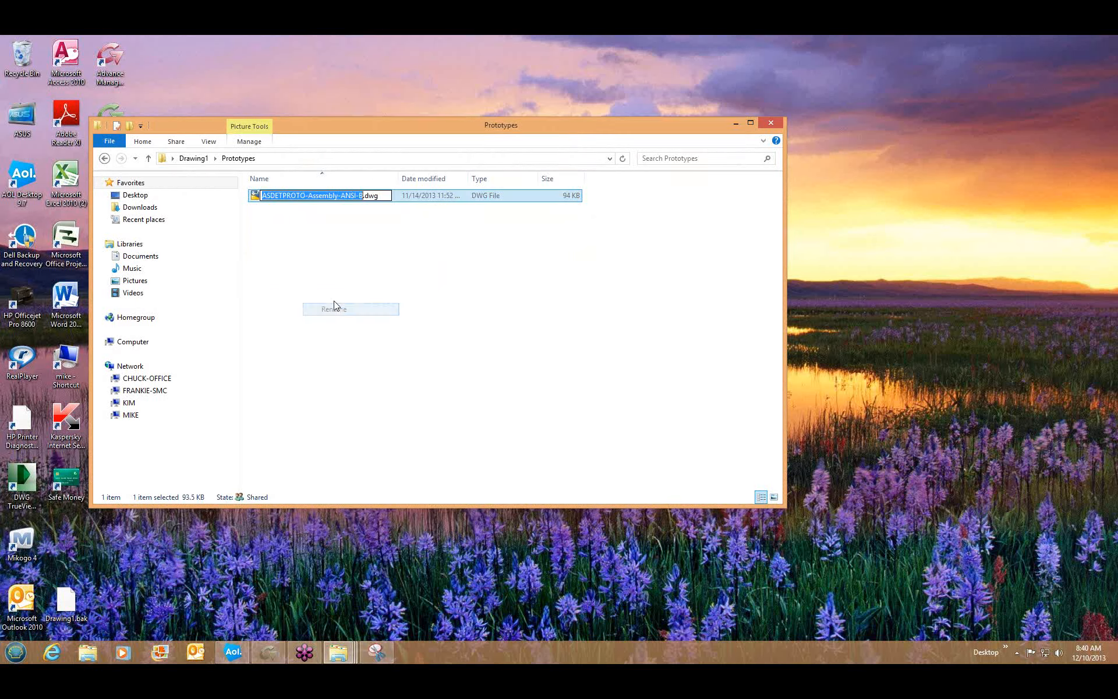
left_click(321, 249)
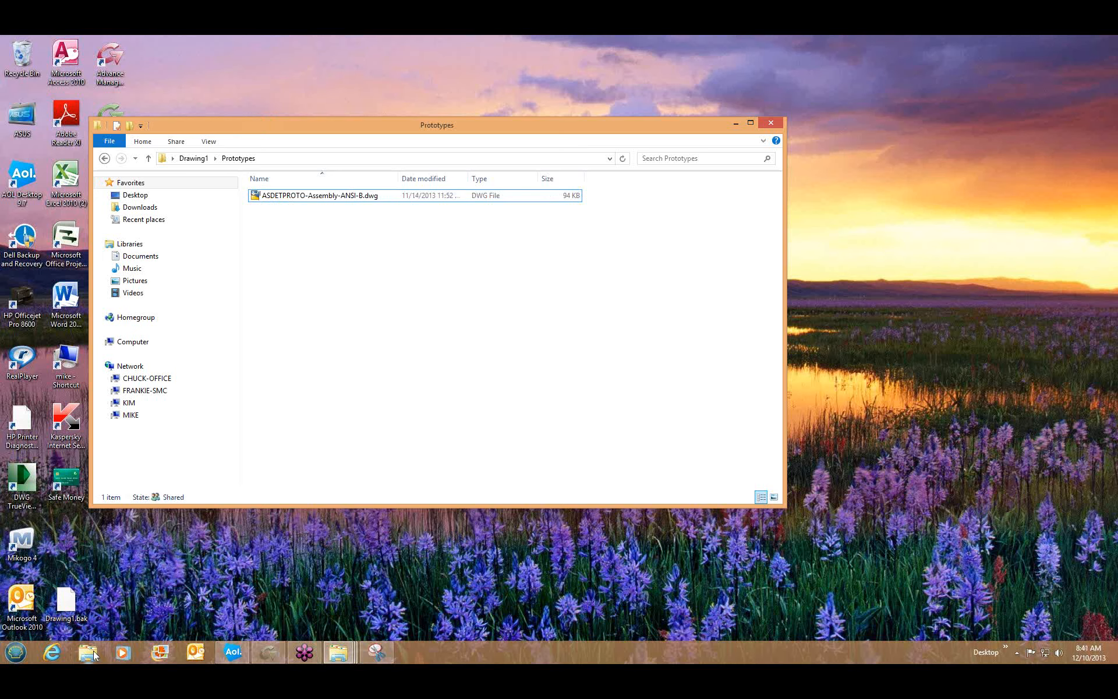
Step: Open the ASDETPROTO-Assembly-ANSI-B.dwg prototype from the Drawing1 project's Prototypes folder in Advance Steel
left_click(273, 658)
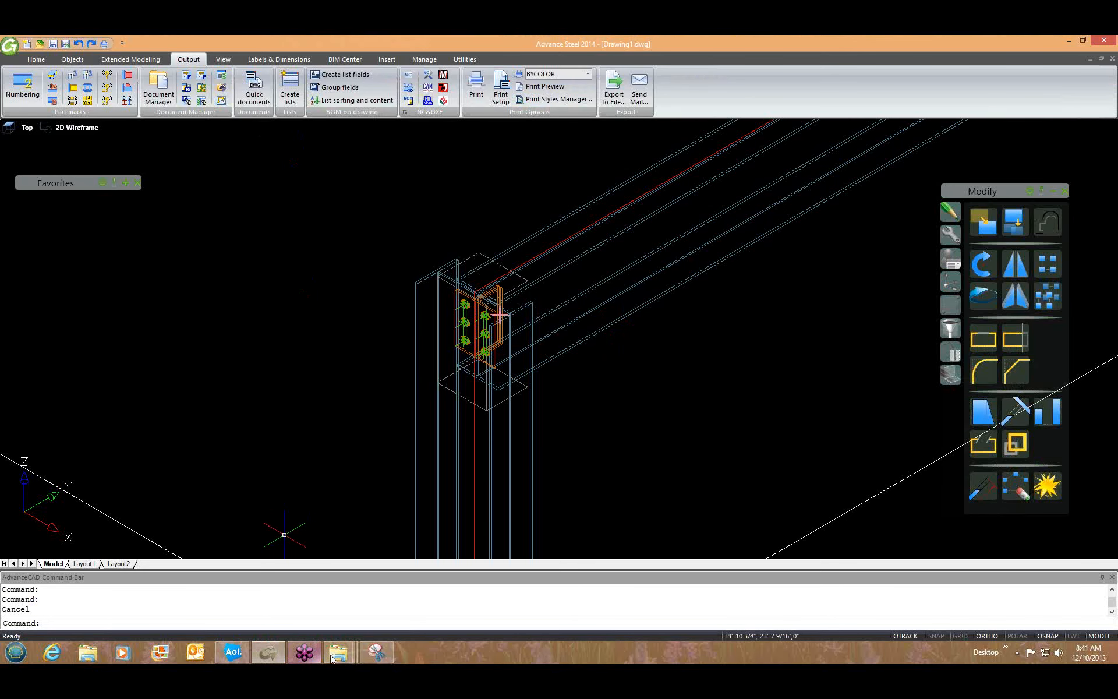
left_click(335, 655)
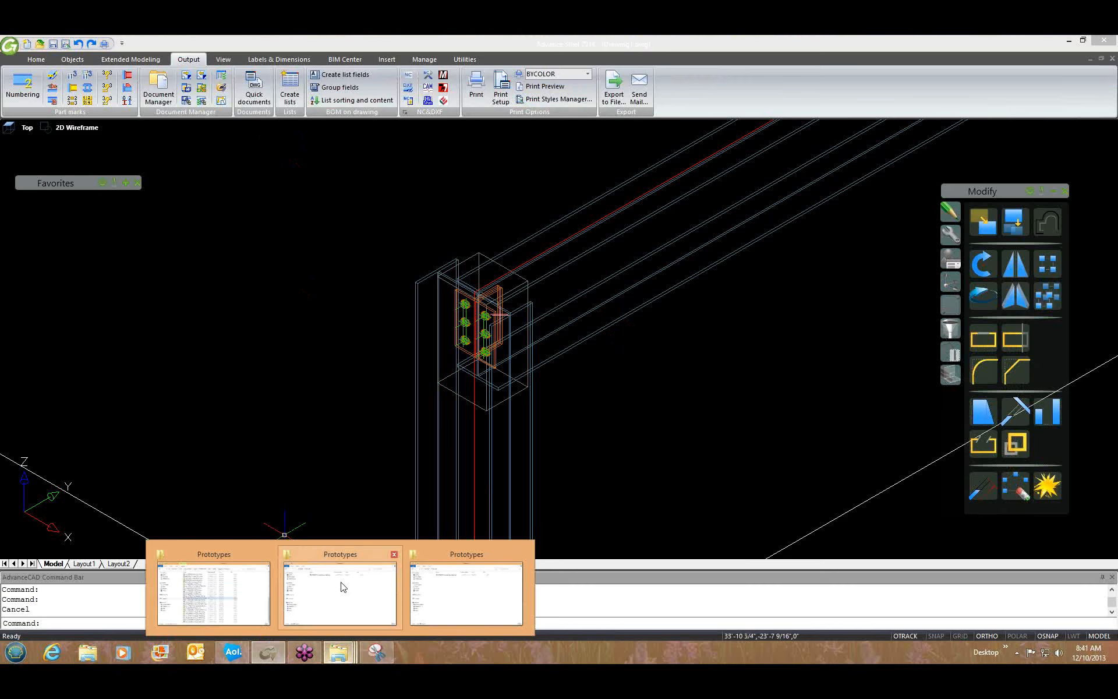
mouse_move(343, 587)
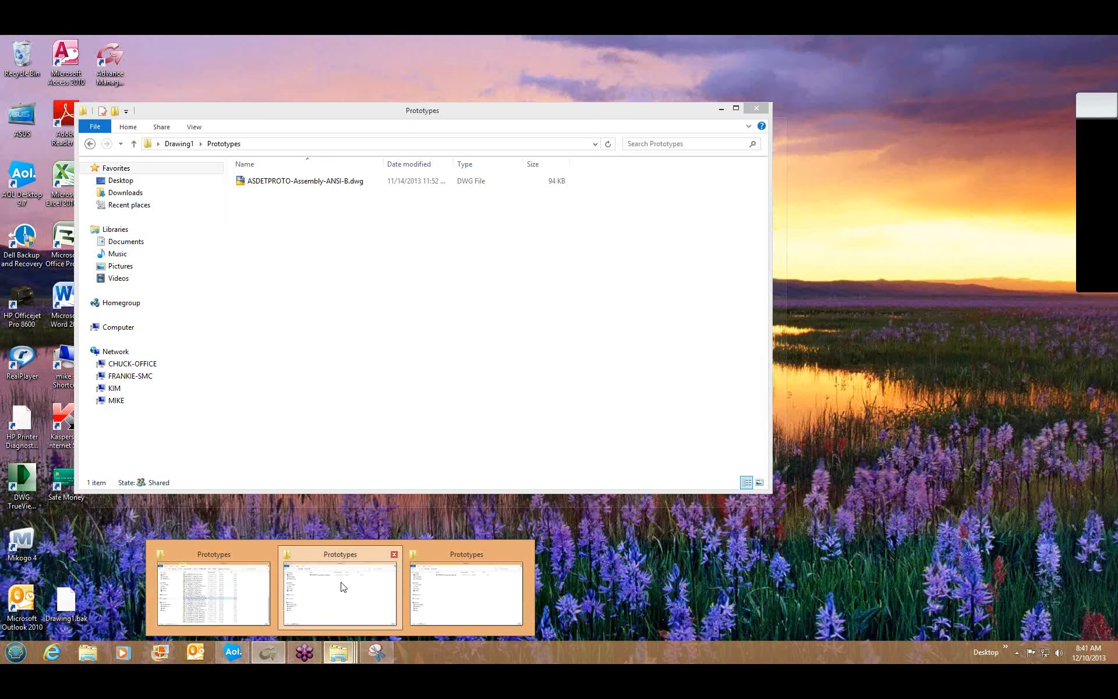
left_click(342, 587)
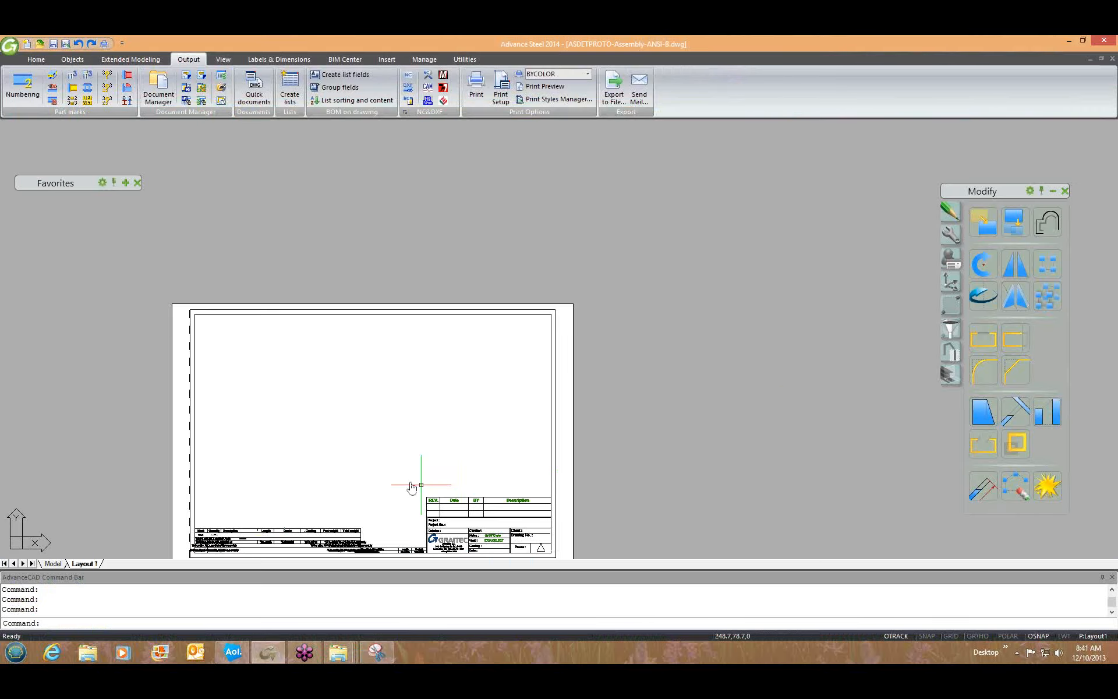
middle_click_drag(411, 487, 440, 436)
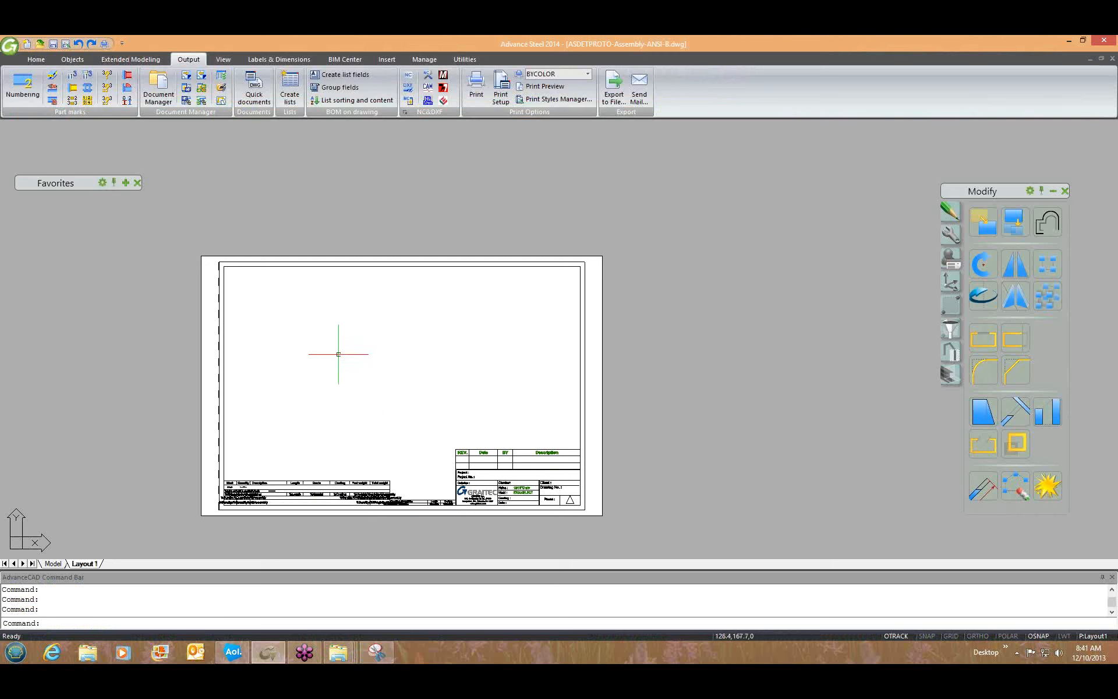
Step: Draw a large circle in the empty upper-left area of the prototype sheet, then save and close the prototype
type("c")
key("Return")
left_click(361, 361)
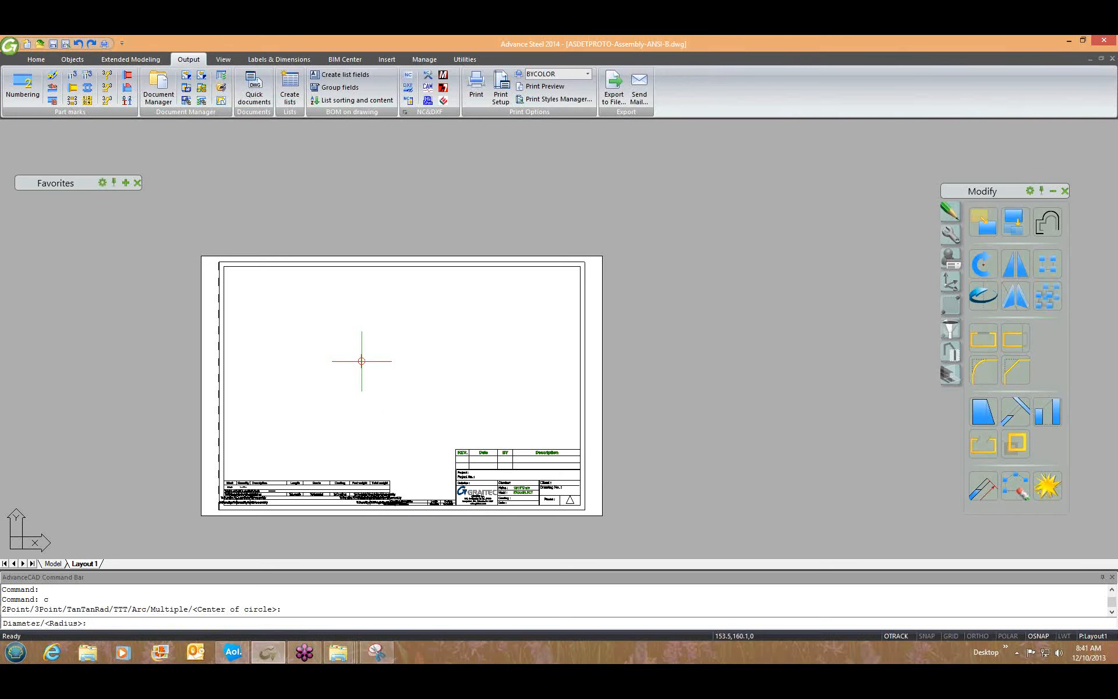
left_click(405, 370)
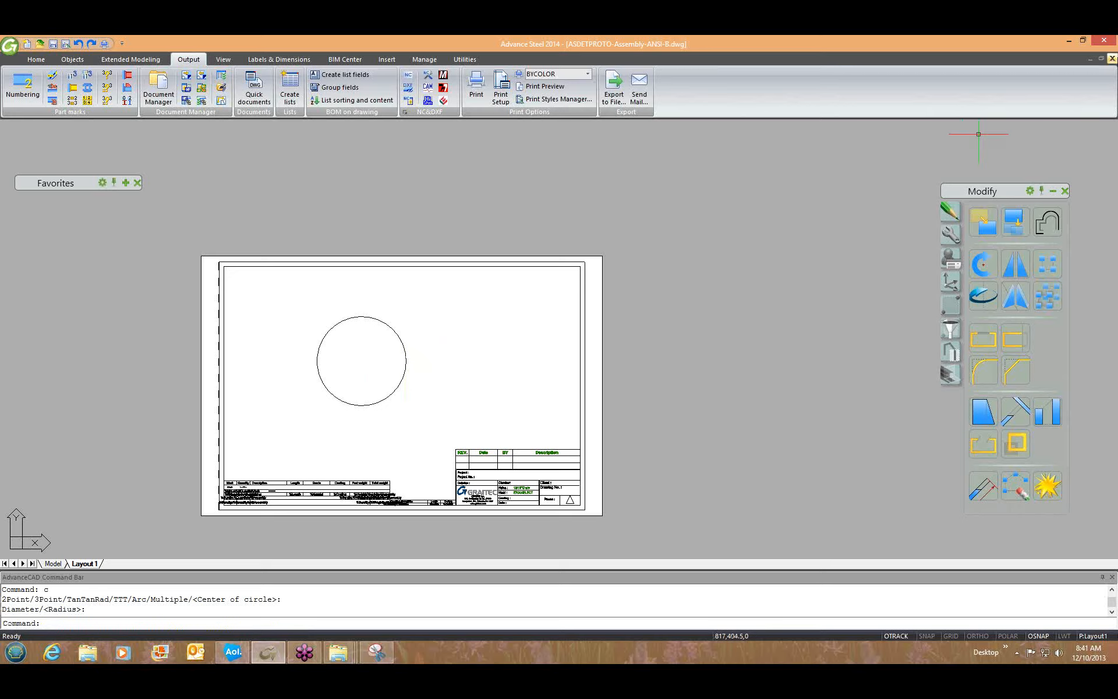
left_click(1112, 59)
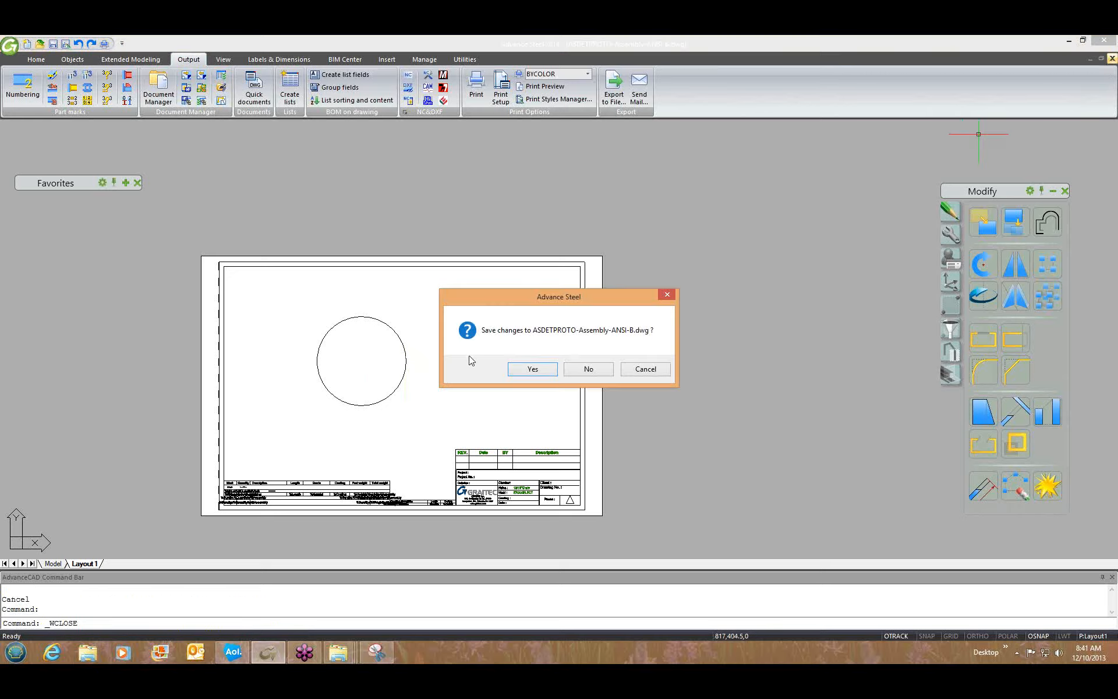
left_click(522, 372)
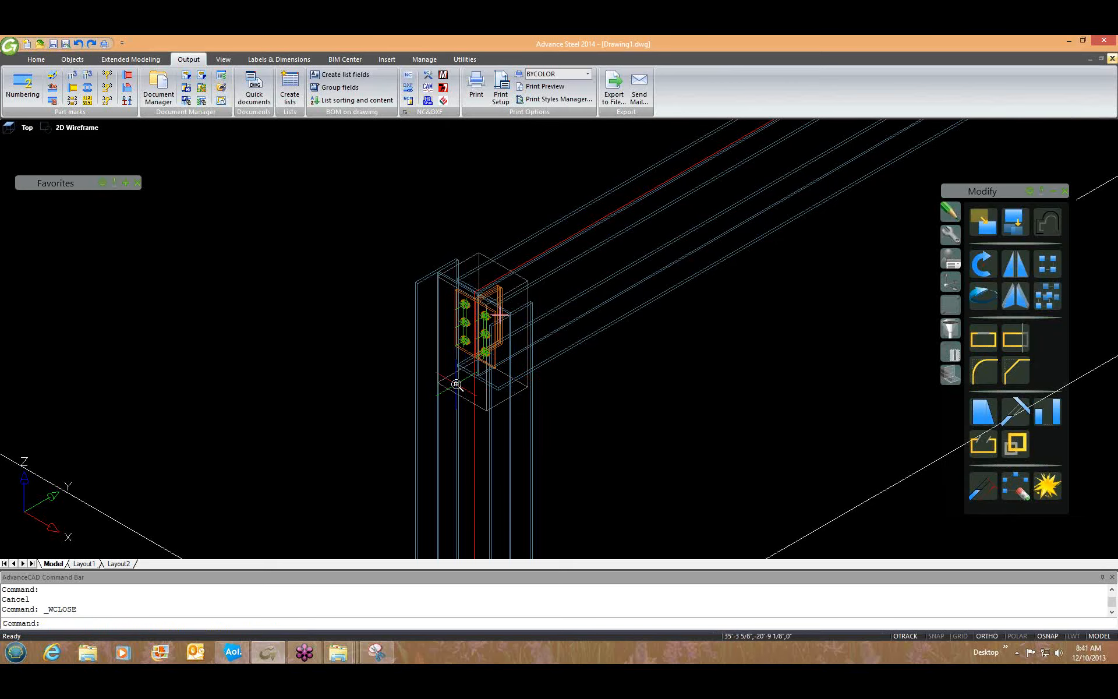
Step: Run the Selected Mp Each ANSI-B process on the short column near grid 2 with drawing number 2 and increment 1, dismissing the script error
scroll(456, 385, "down", 4)
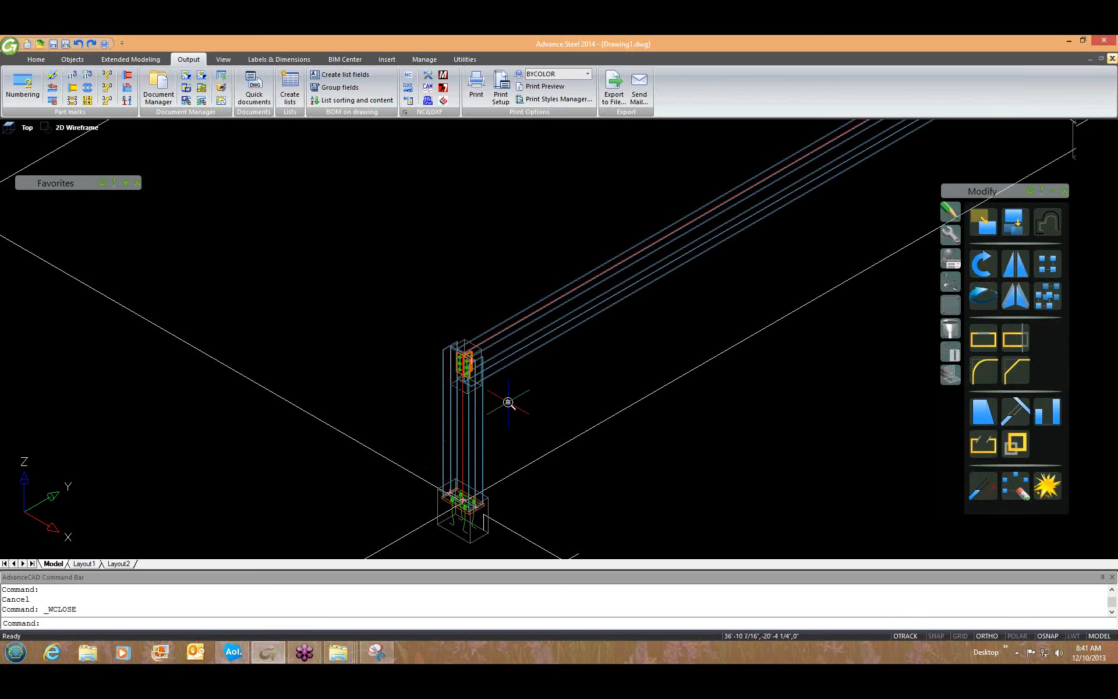
scroll(506, 400, "down", 10)
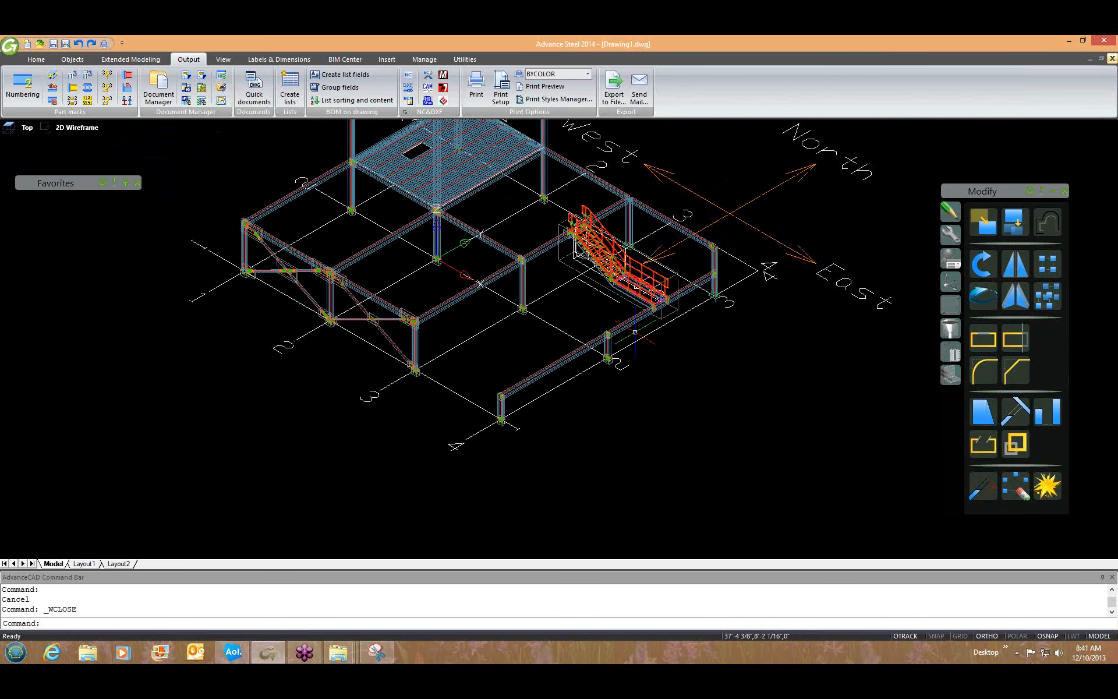
left_click(608, 347)
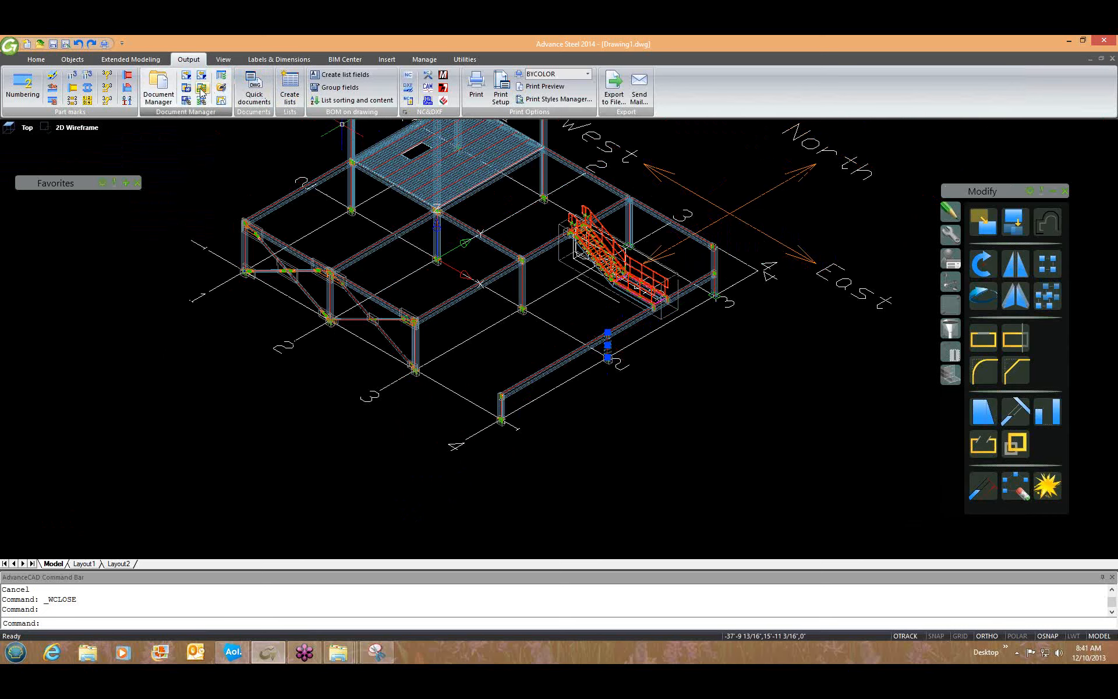
left_click(252, 94)
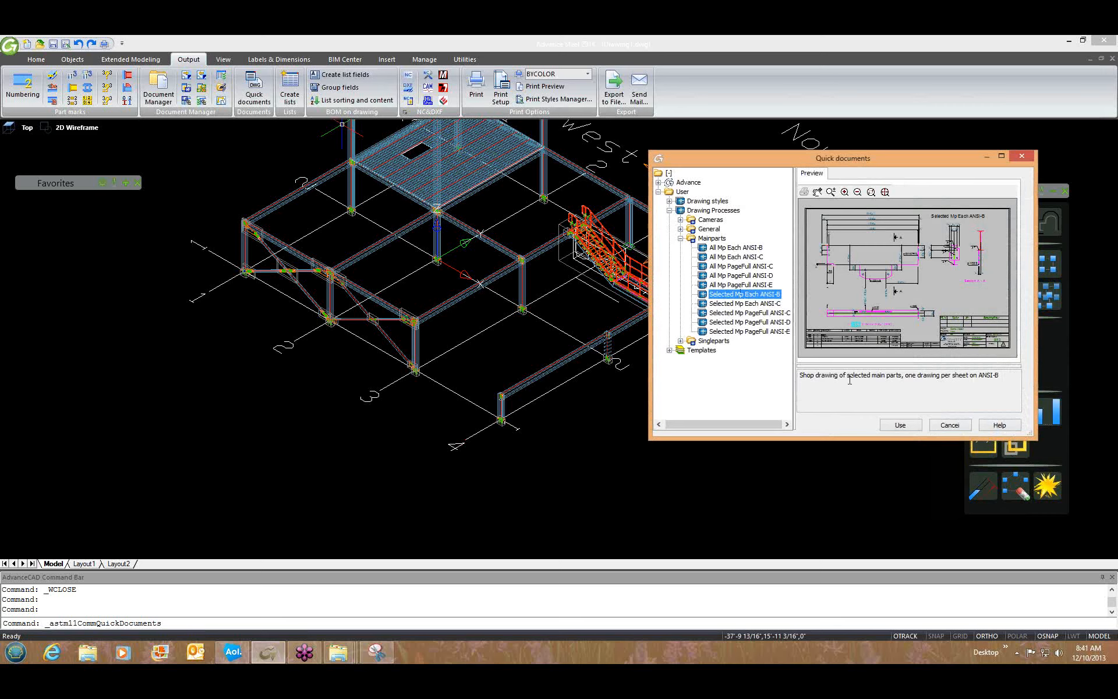
left_click(912, 430)
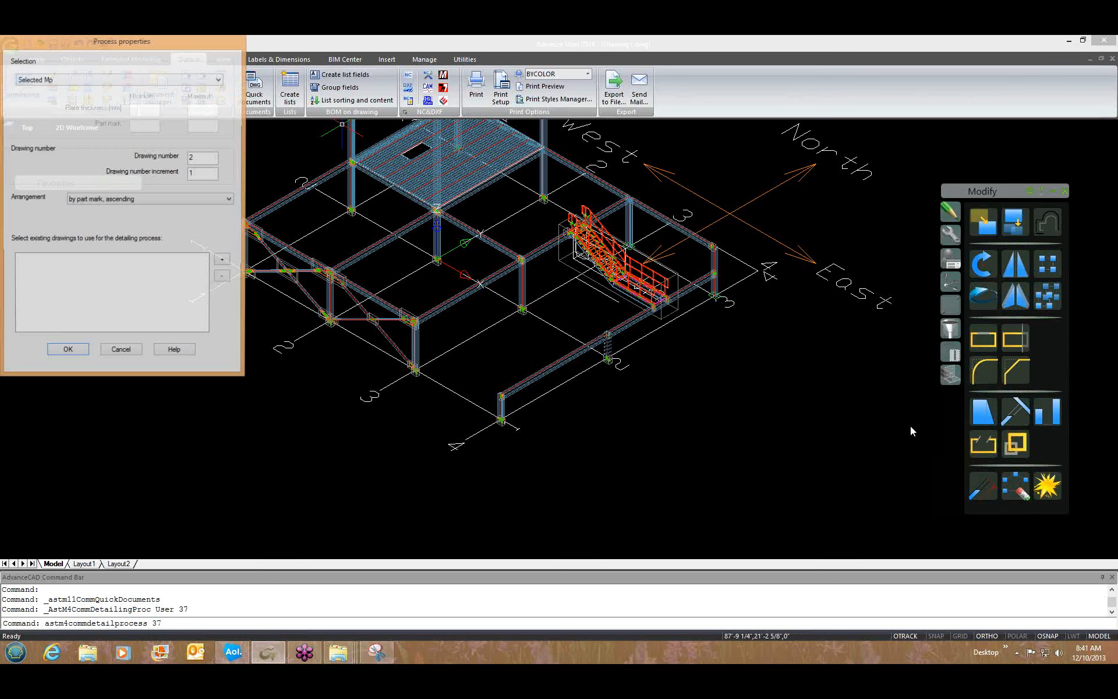
left_click(65, 353)
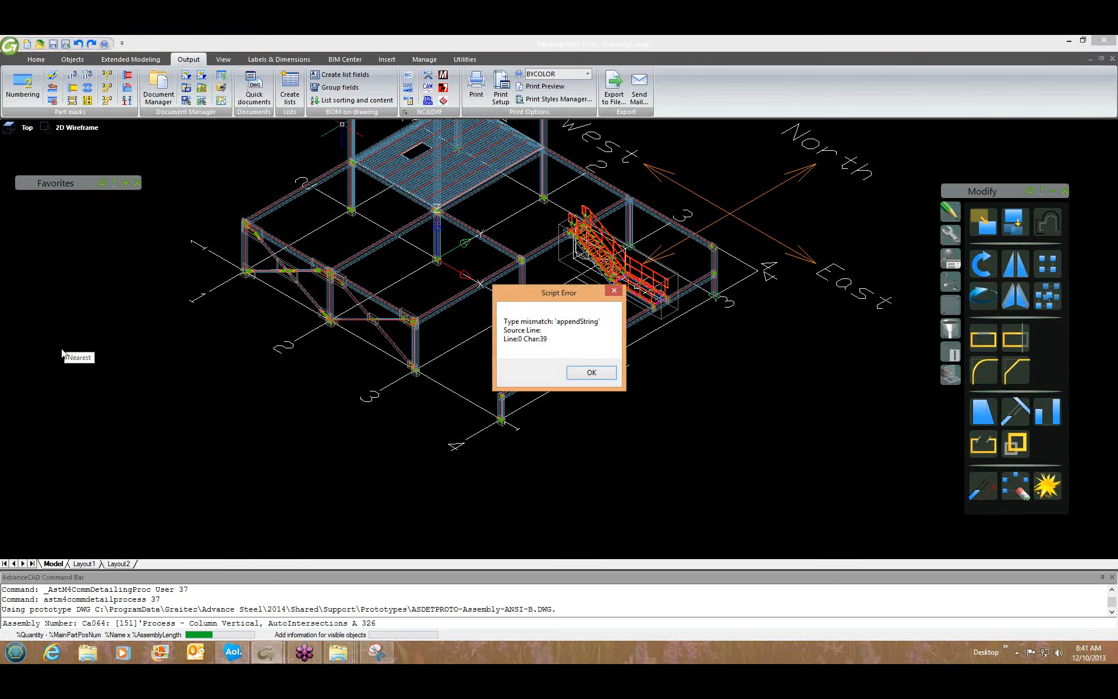
left_click(585, 372)
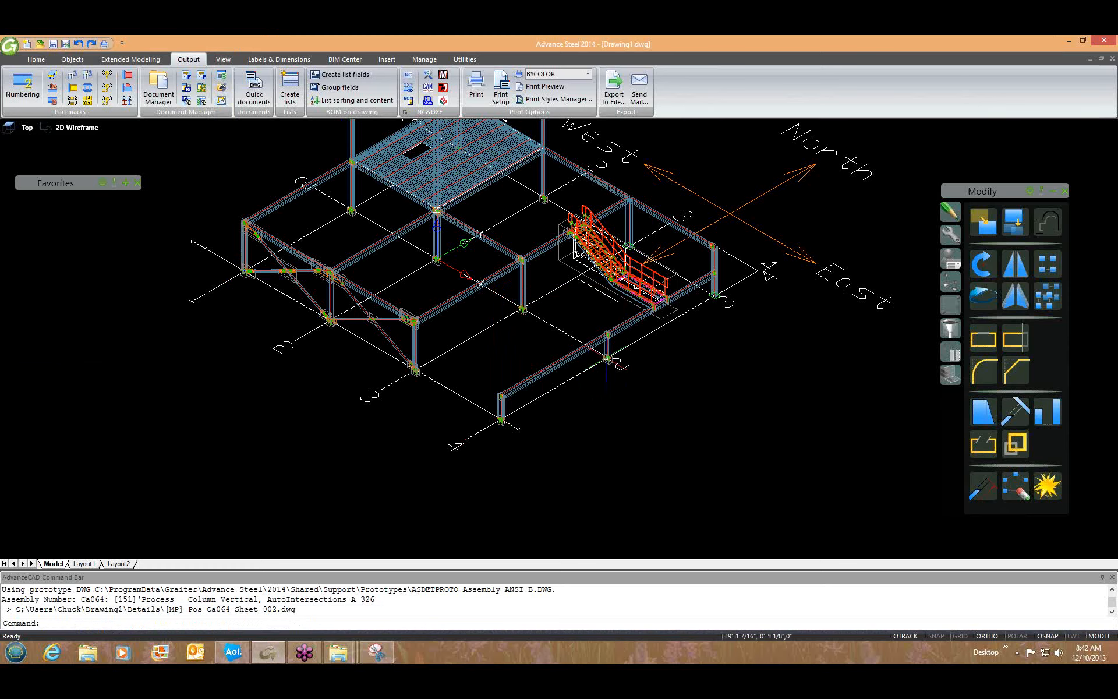
Step: Show the short column's assembly detail, check the sheet for the prototype's circle, and return to the model
left_click(608, 348)
right_click(609, 349)
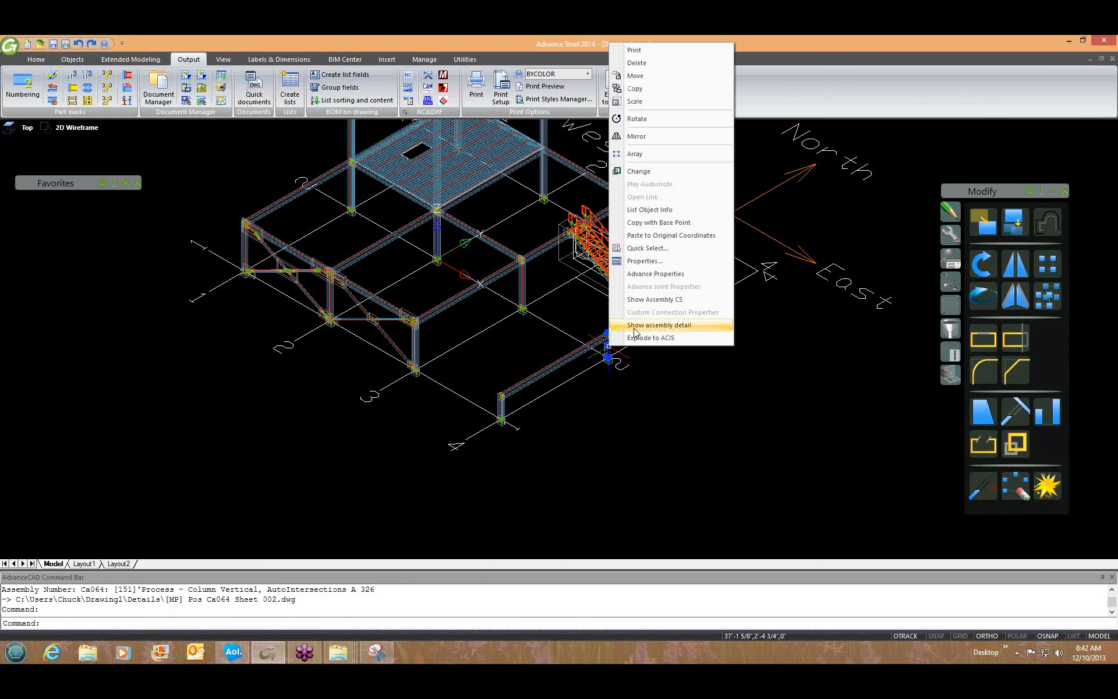
left_click(653, 325)
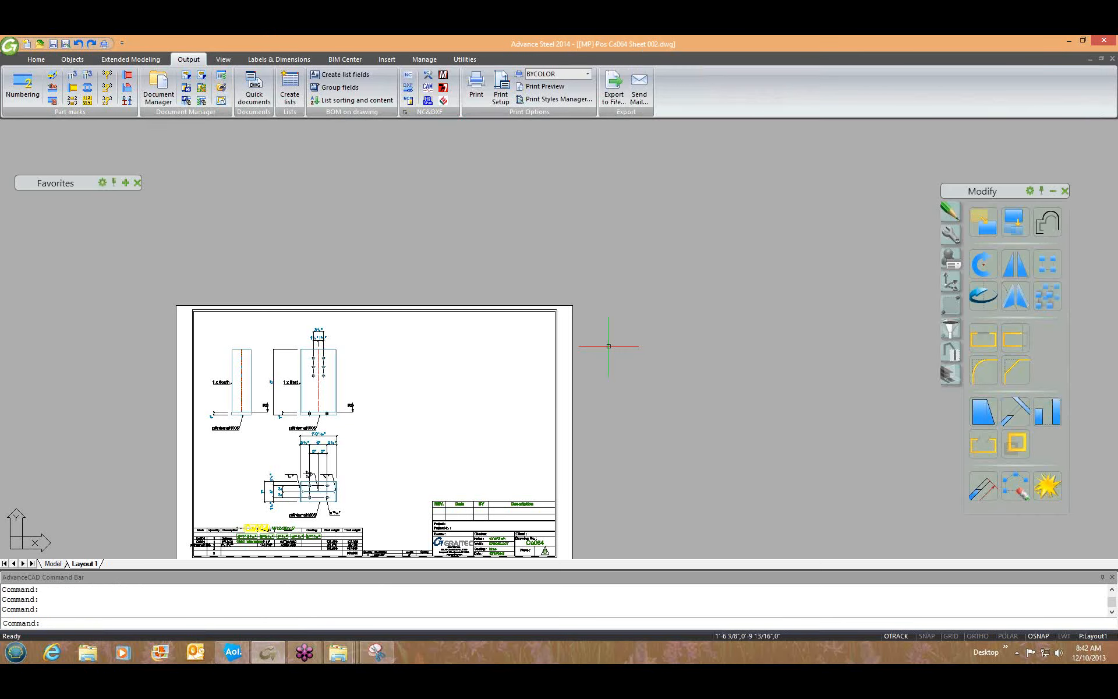
middle_click_drag(301, 485, 357, 446)
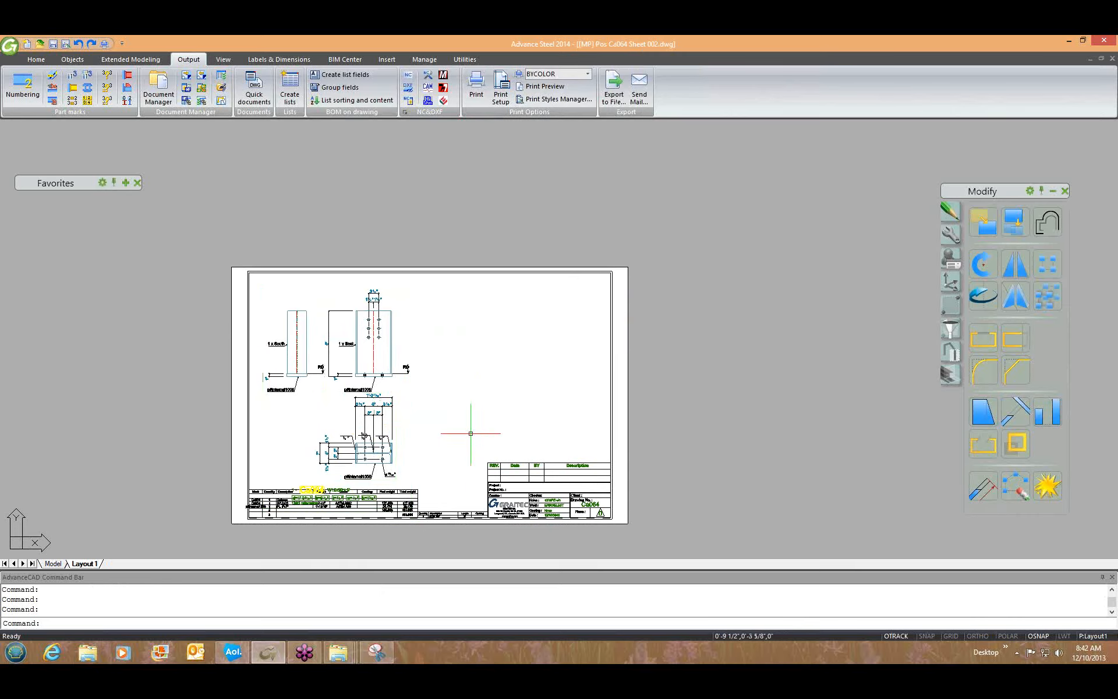
key("ctrl+Tab")
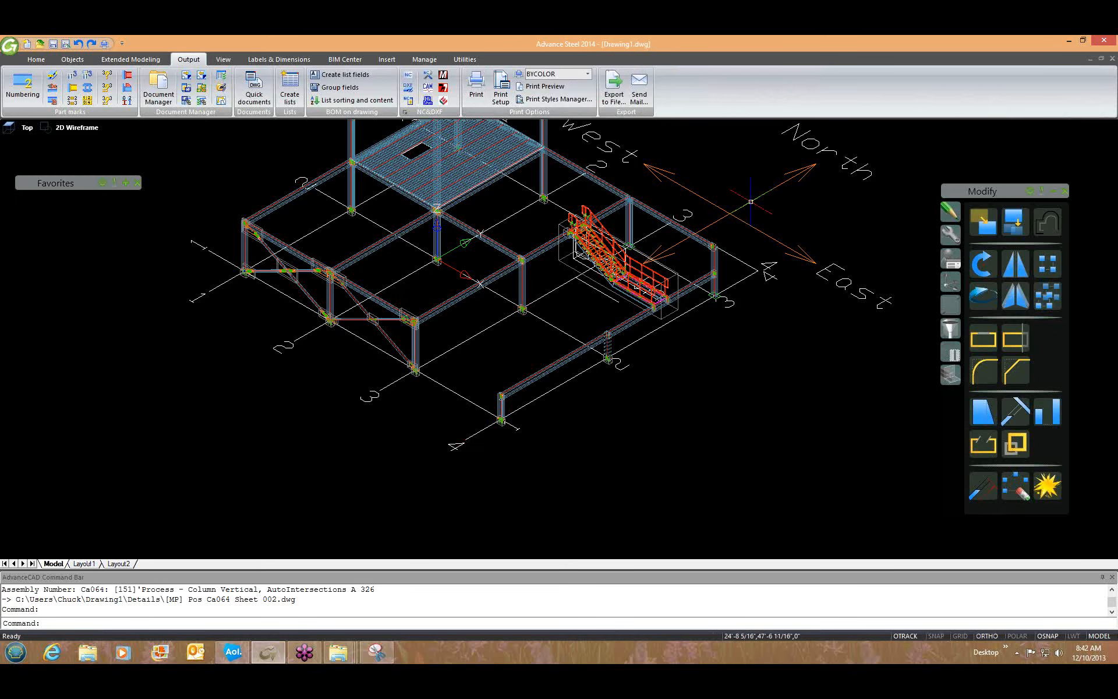
Step: Close both open Prototypes folder windows on the desktop and switch back to the model in Advance Steel
left_click(1070, 41)
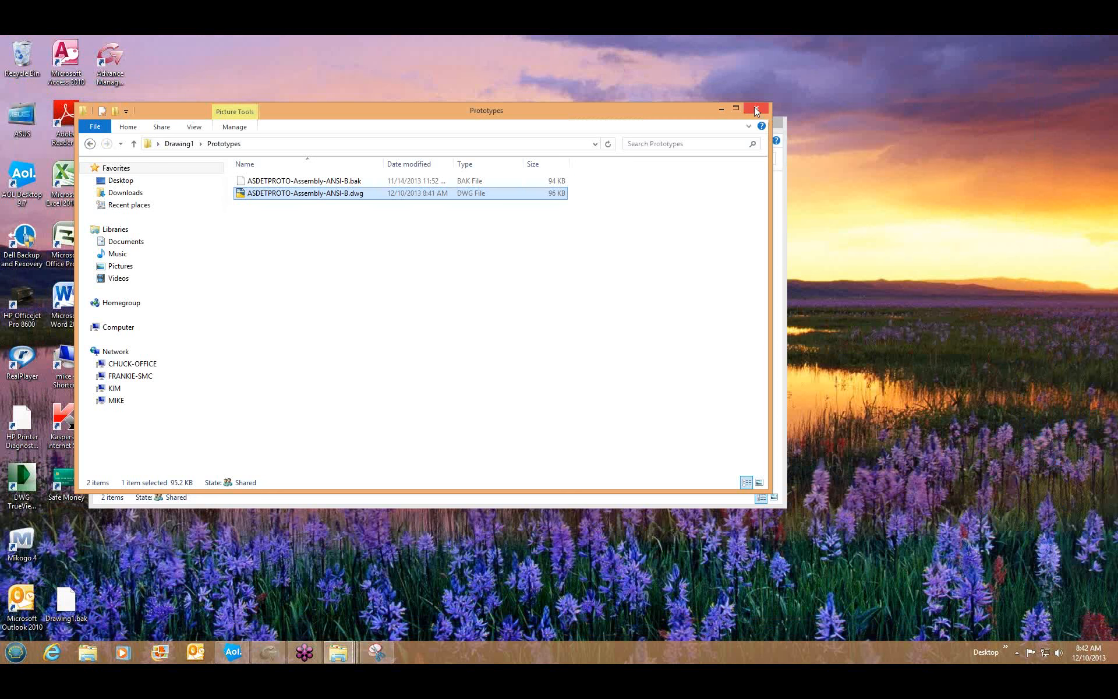
left_click(756, 110)
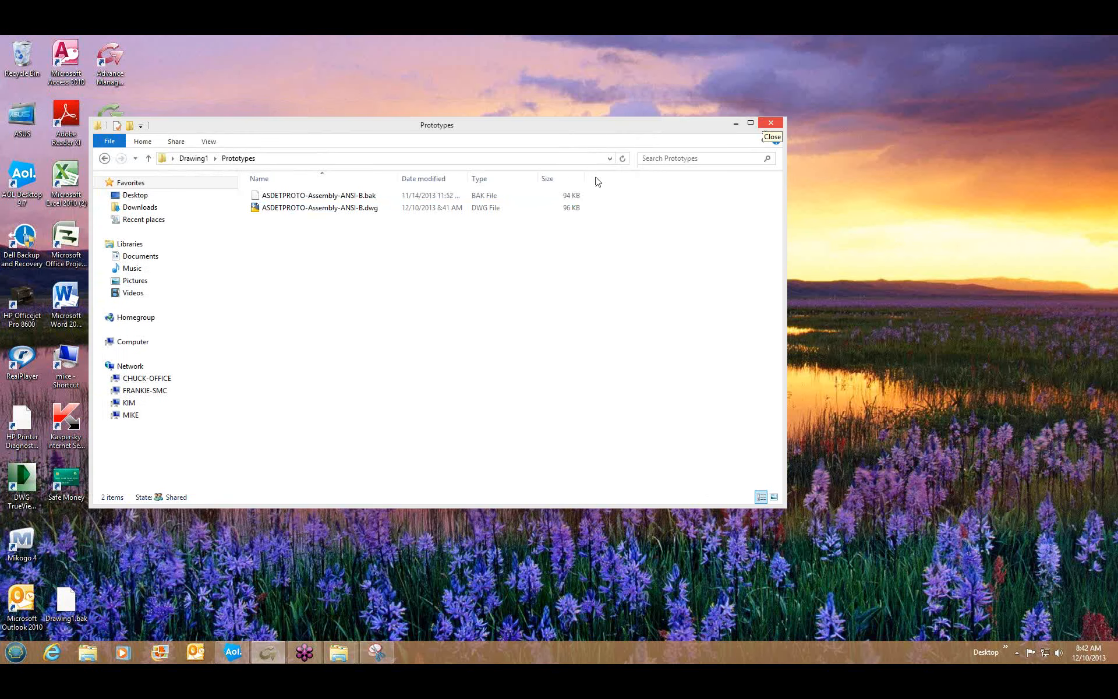
left_click(769, 126)
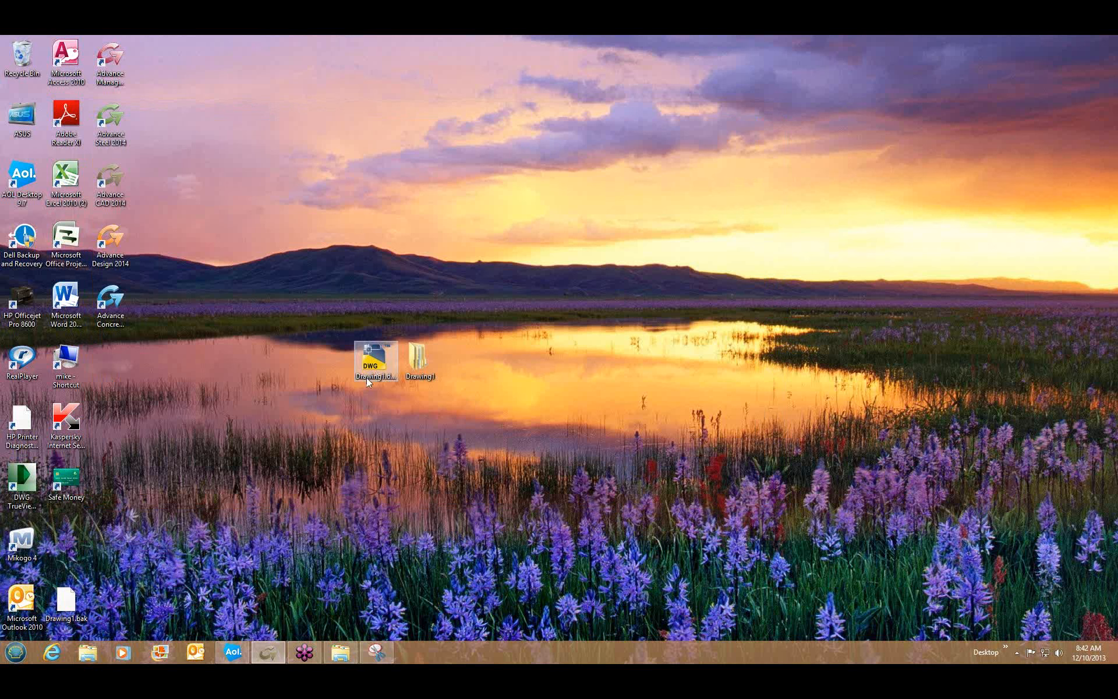
mouse_move(376, 653)
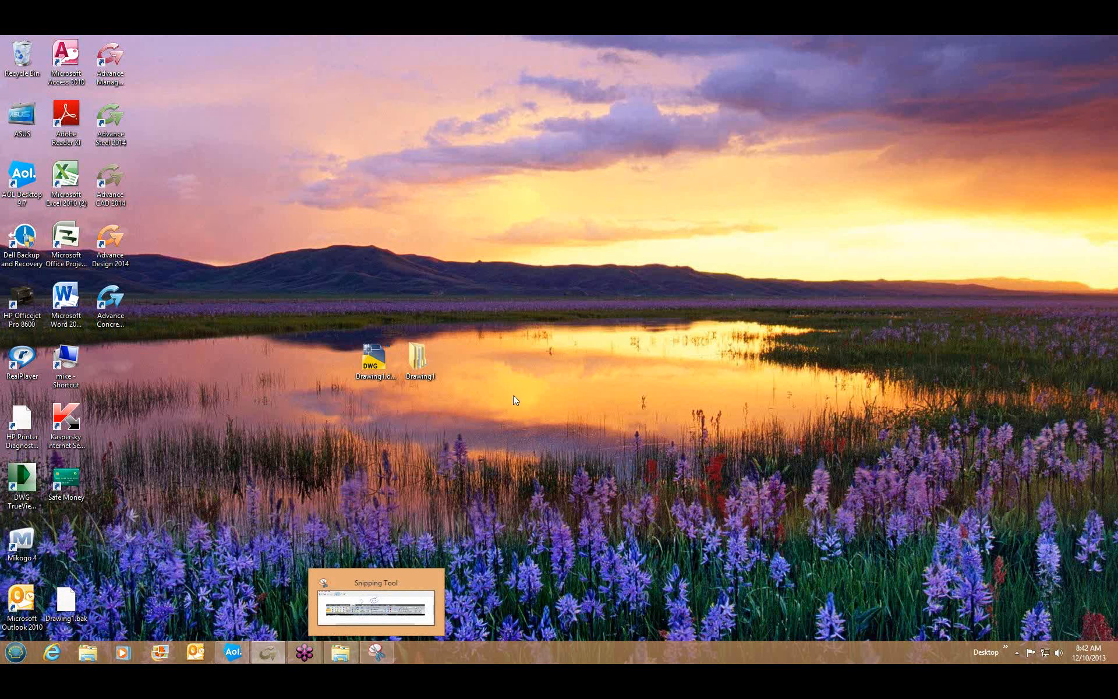
left_click(278, 651)
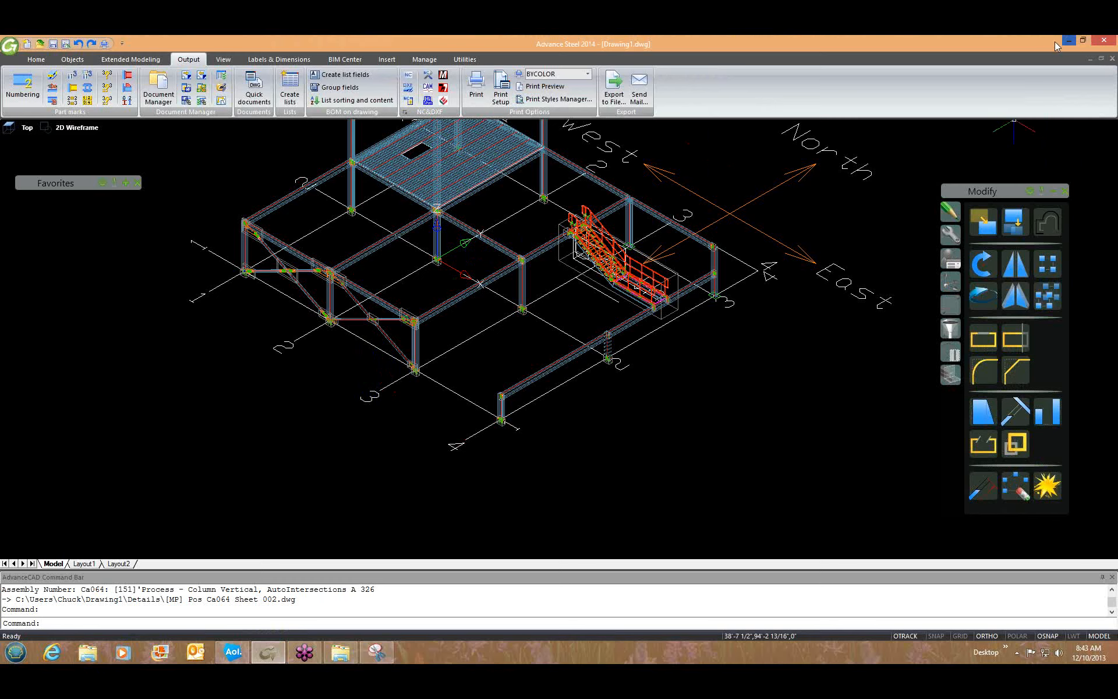
Step: Cancel opening a drawing, then copy the Prototypes folder from the Drawing1 folder on the desktop
left_click(38, 45)
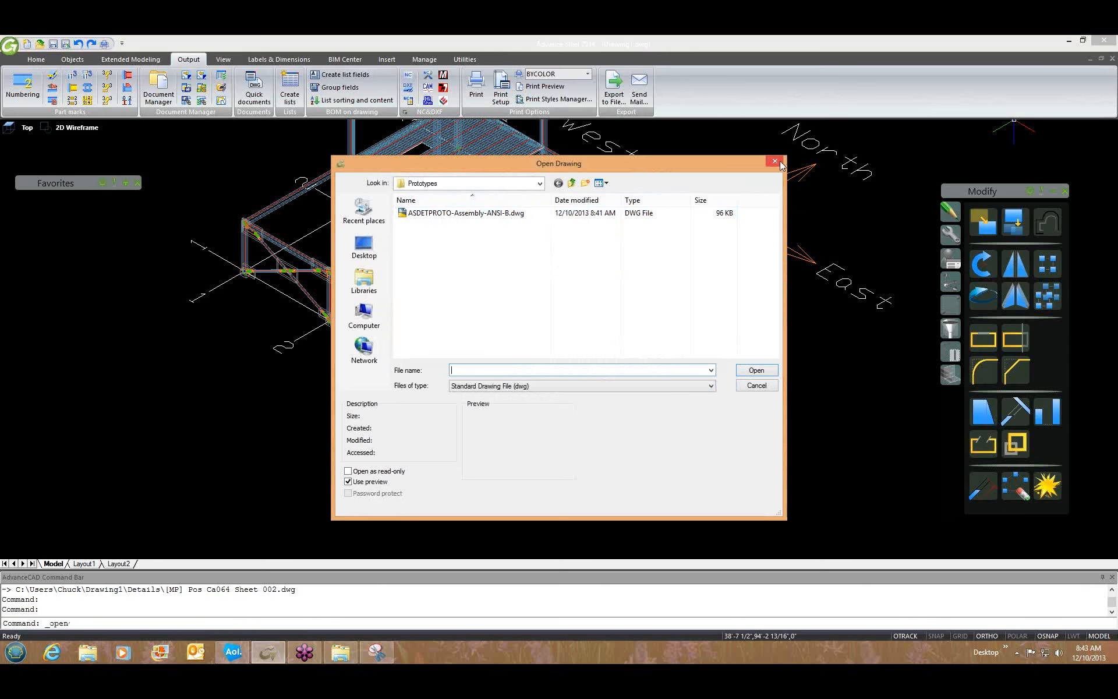
key("Escape")
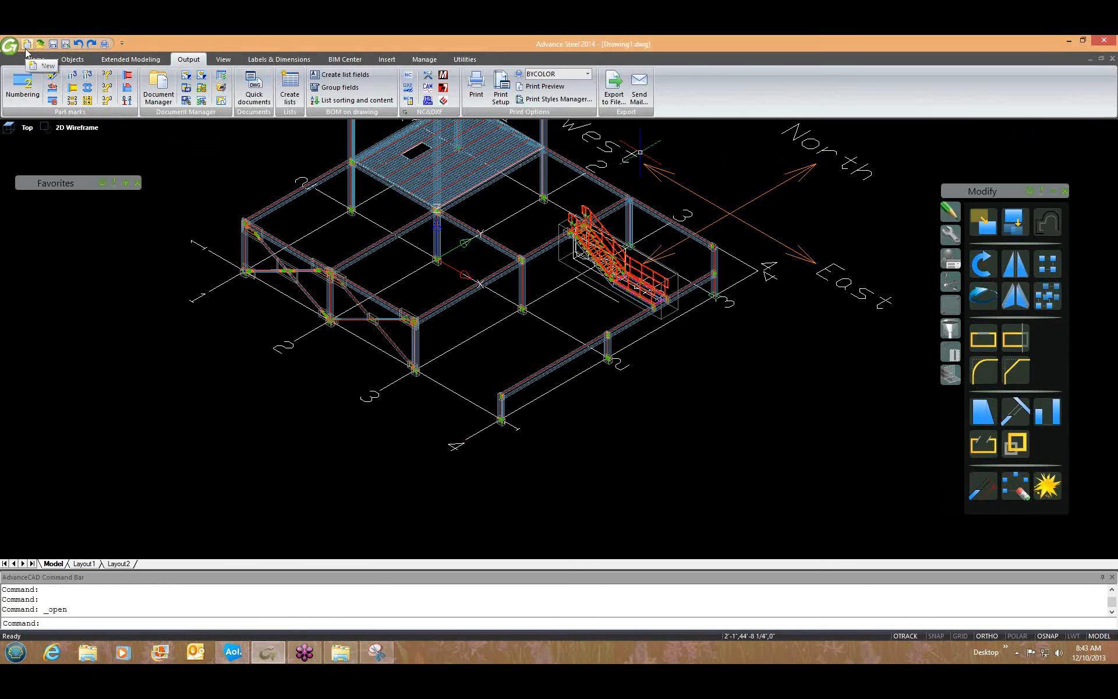
left_click(1069, 44)
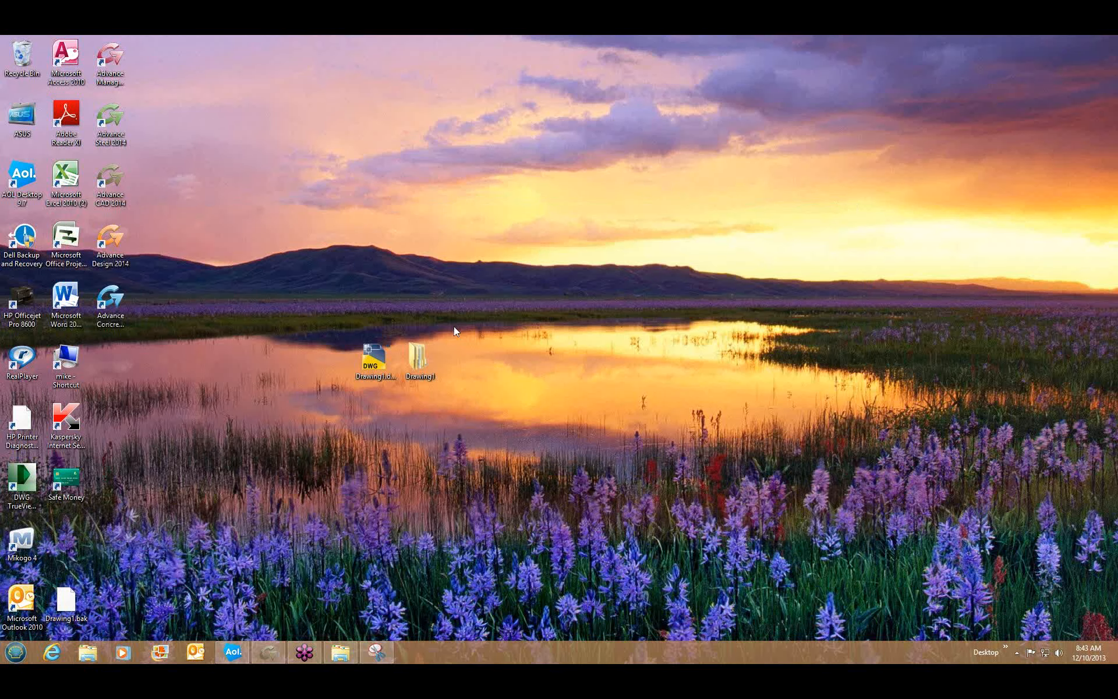
double_click(416, 358)
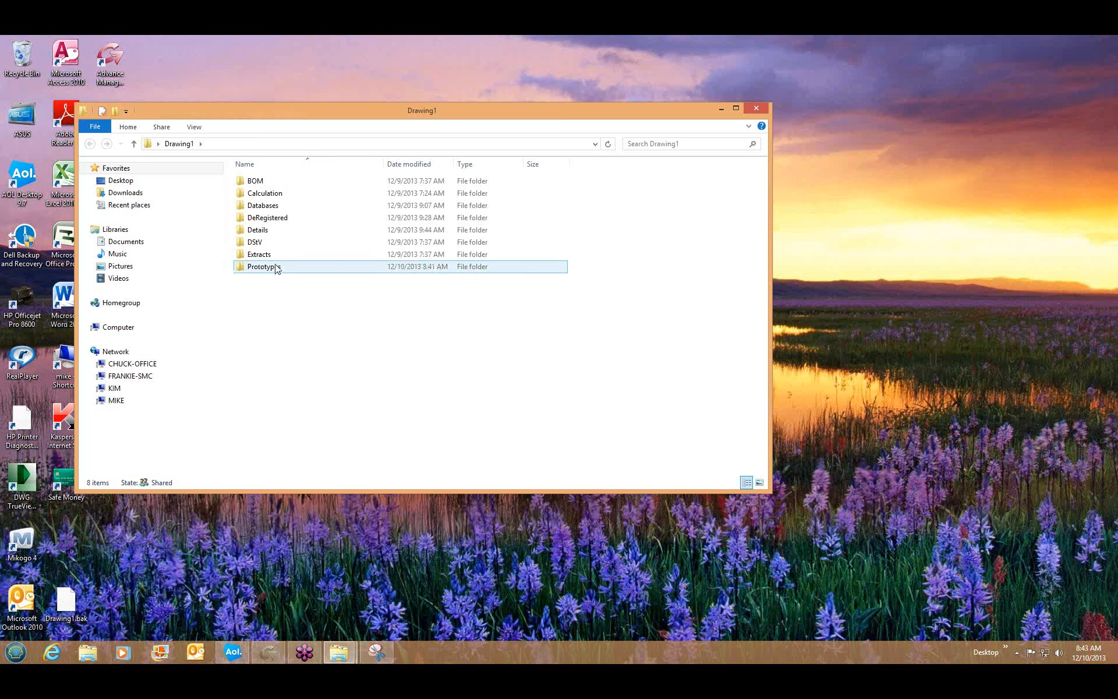
left_click(276, 268)
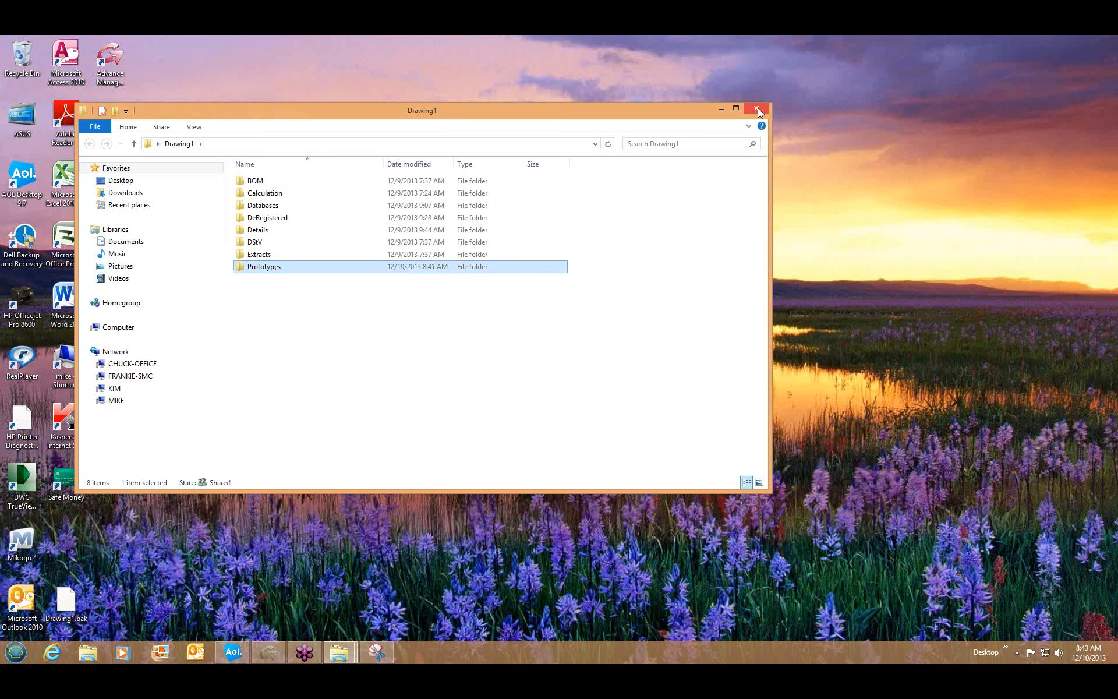
Step: Paste the Prototypes folder into the Drawing1 folder in the user's profile on C:, close the folder window and return to Advance Steel
left_click(119, 328)
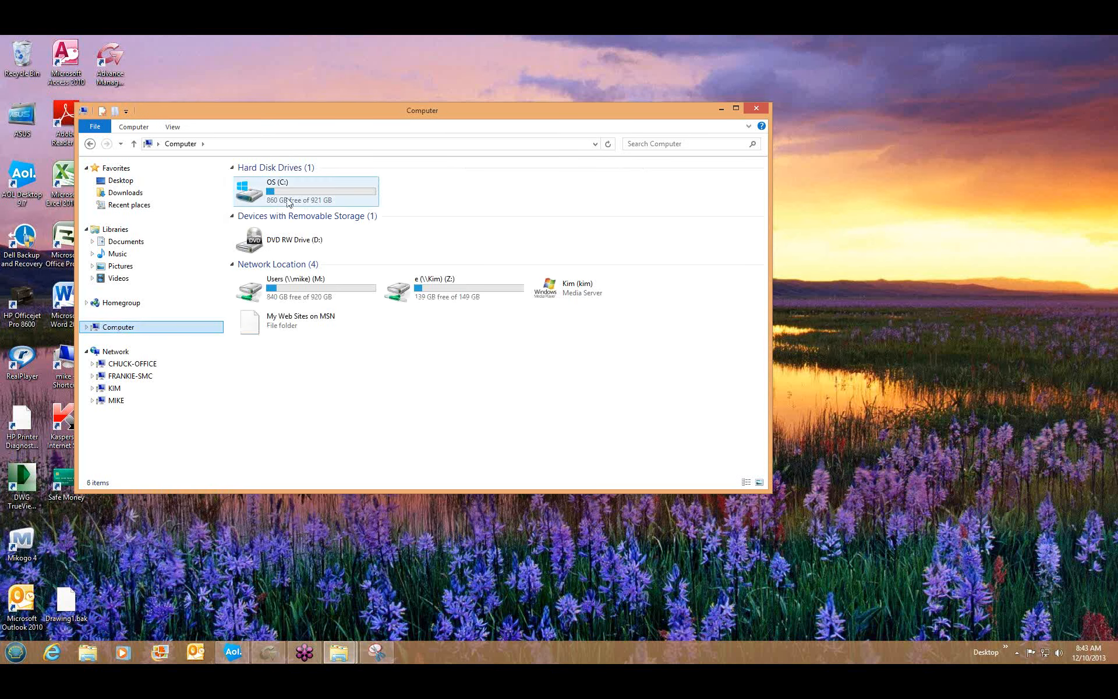
left_click(288, 202)
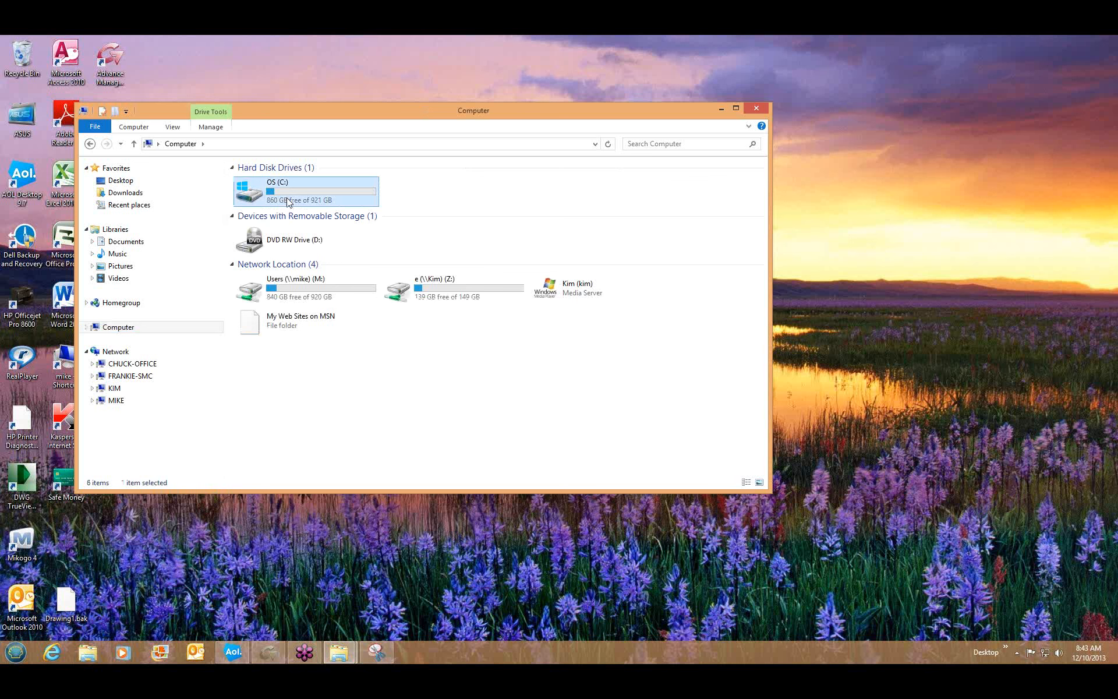
double_click(287, 202)
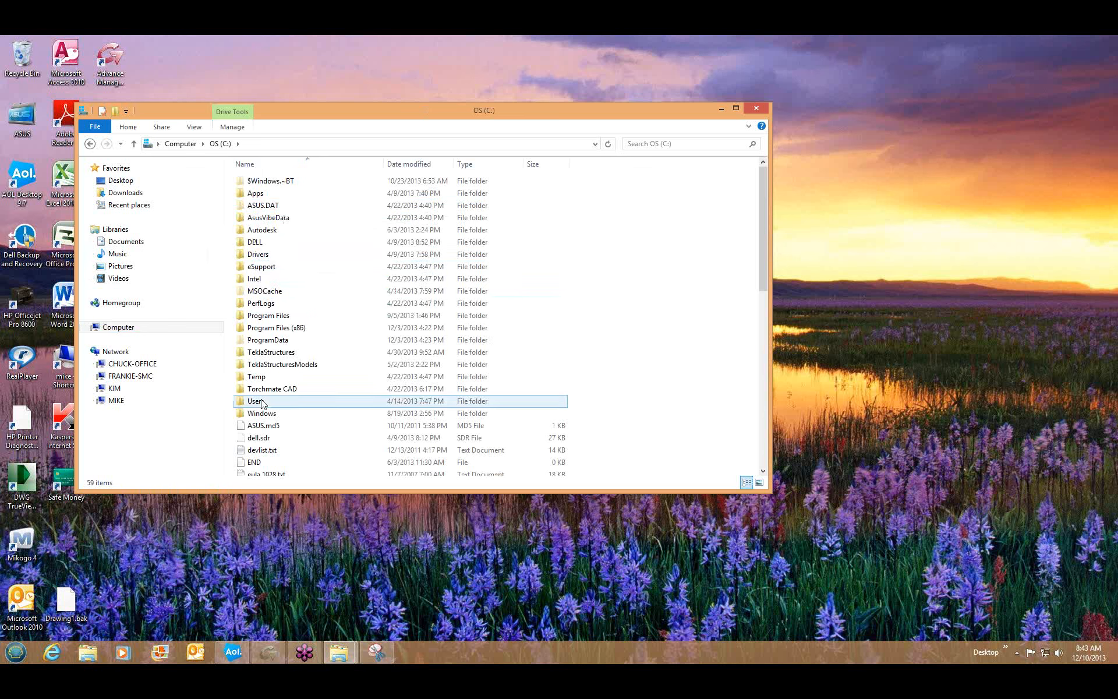
double_click(260, 401)
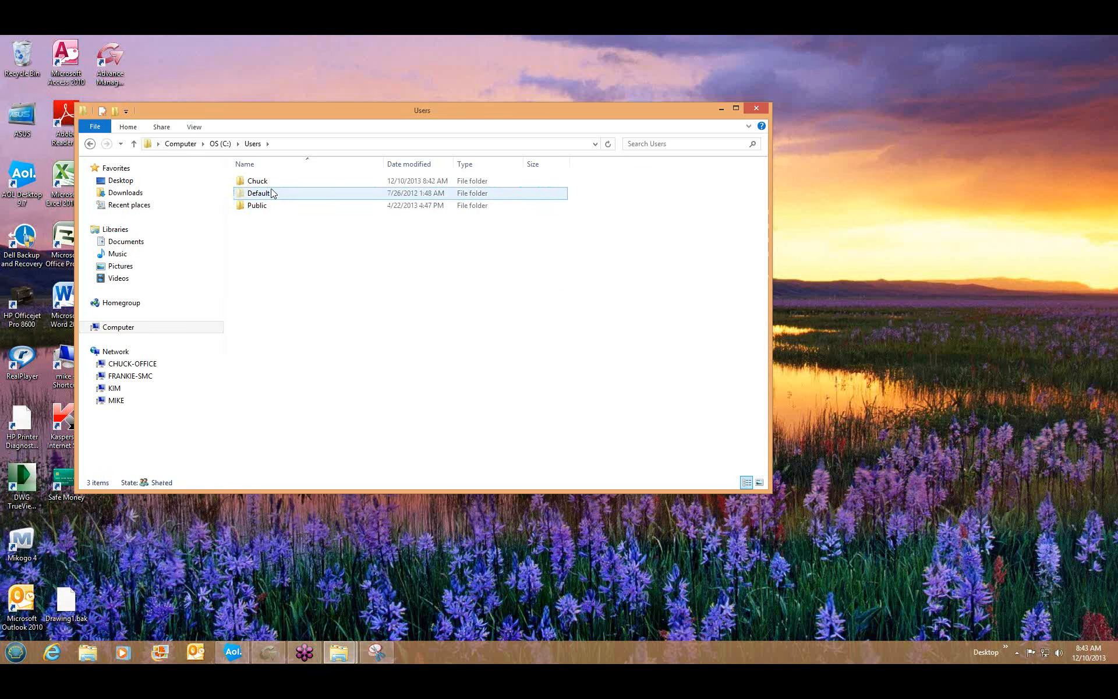
double_click(272, 184)
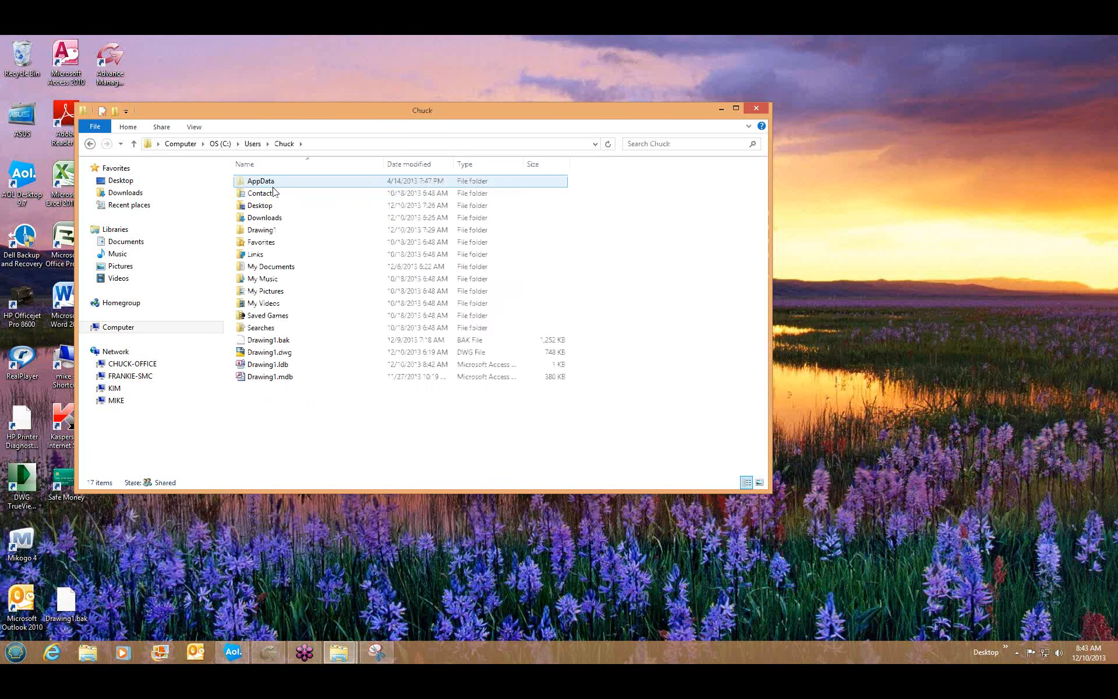
left_click(269, 353)
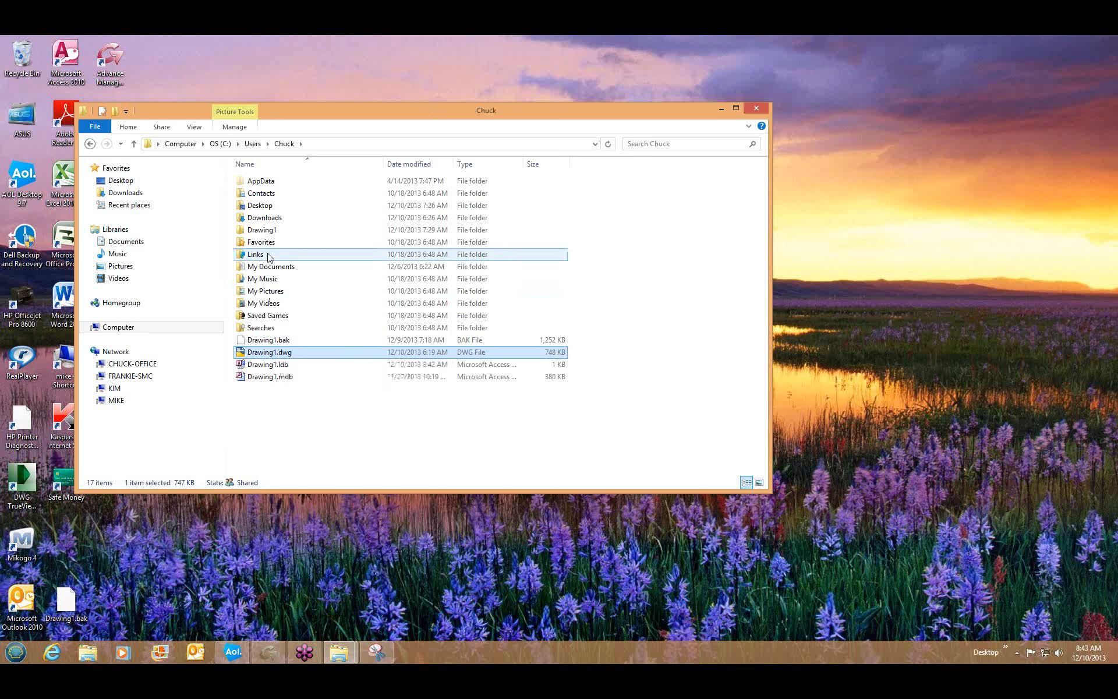
double_click(265, 230)
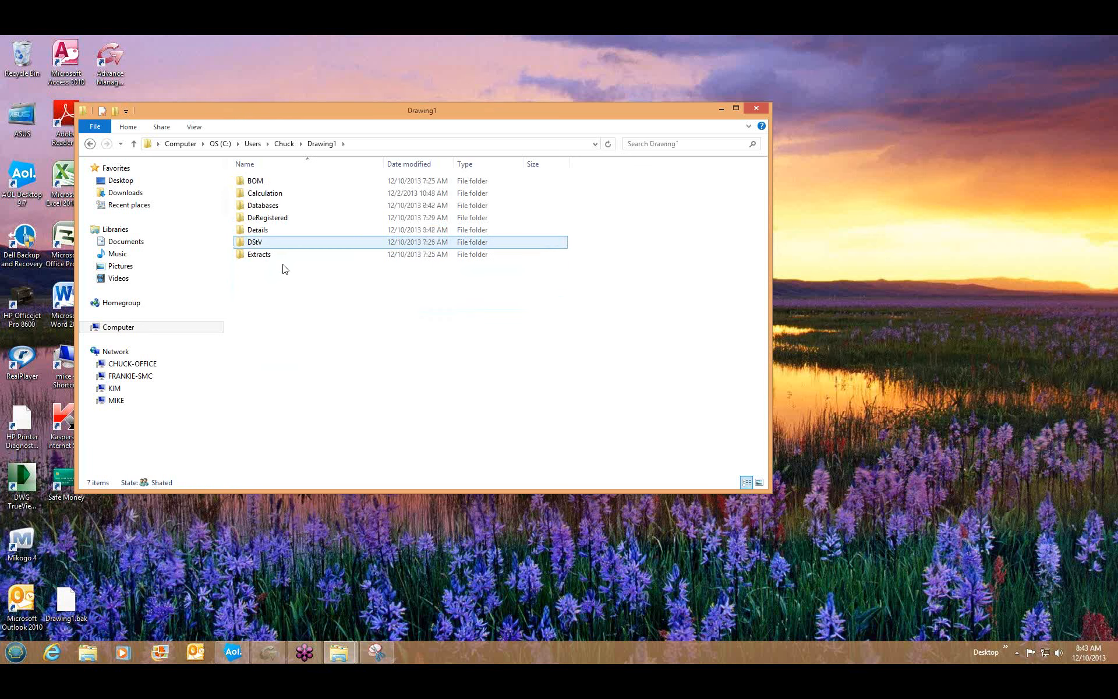
key("ctrl+v")
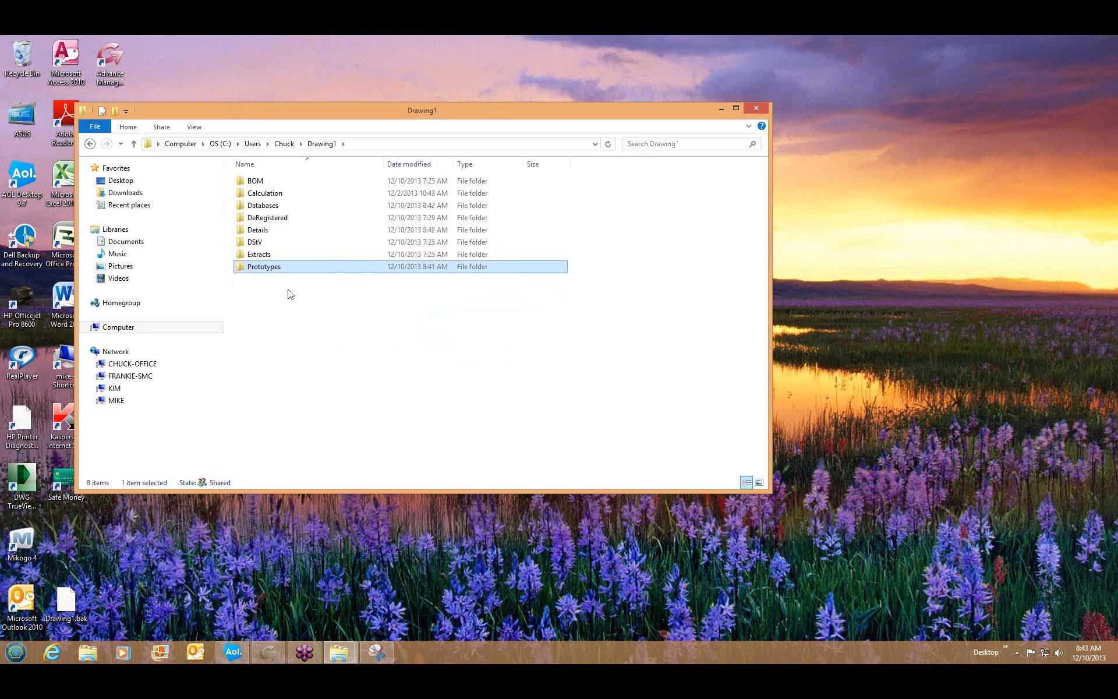
left_click(644, 240)
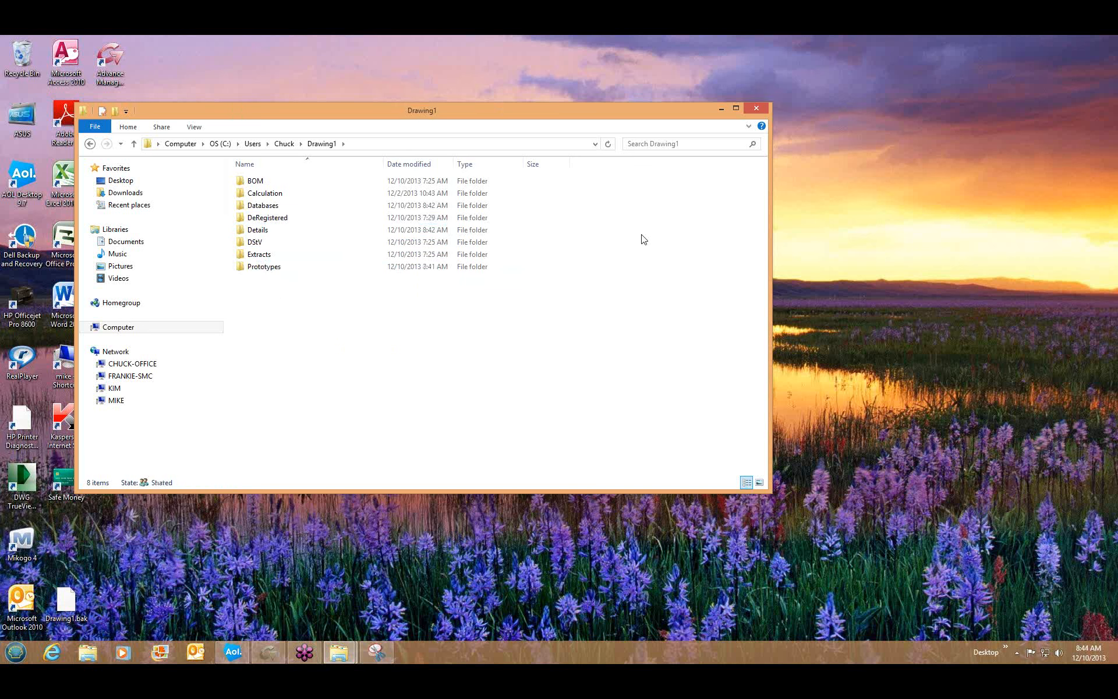
left_click(756, 108)
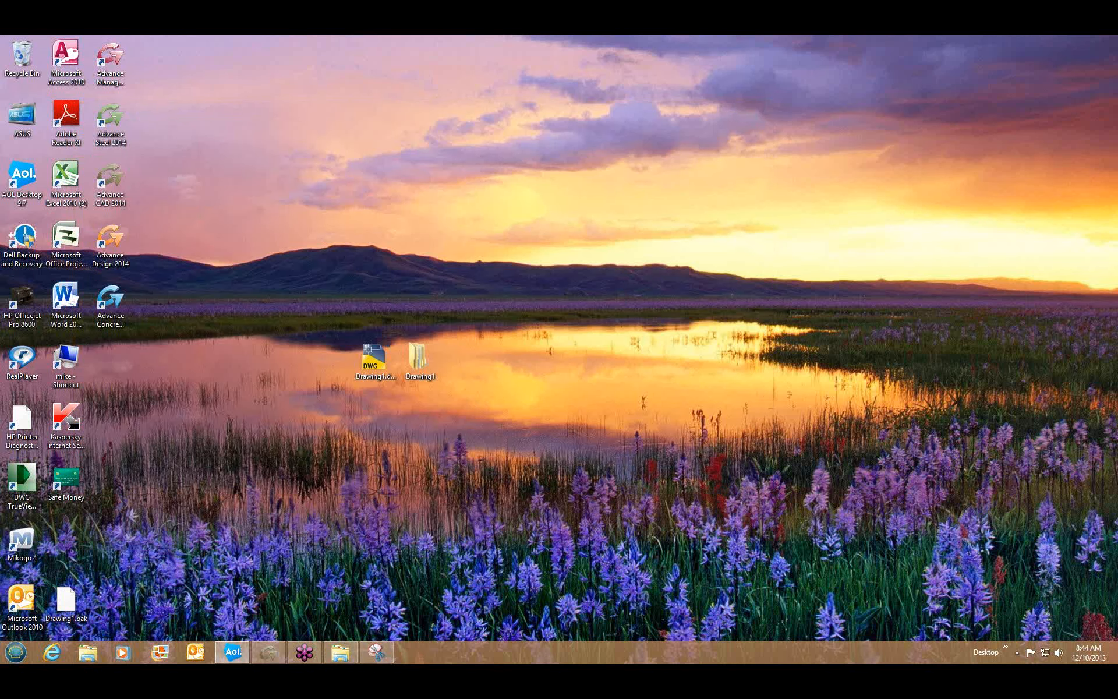
left_click(277, 655)
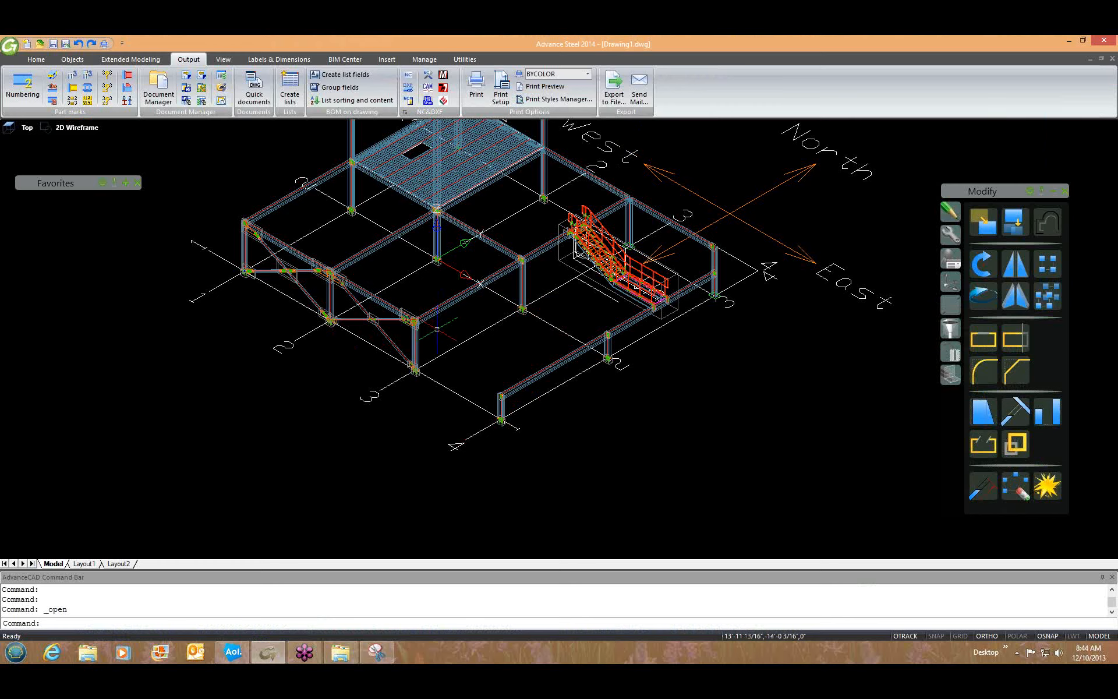
Step: Run the Selected Mp Each ANSI-B process on the column at the east corner with drawing number 3 and increment 1, dismissing the script error
left_click(715, 263)
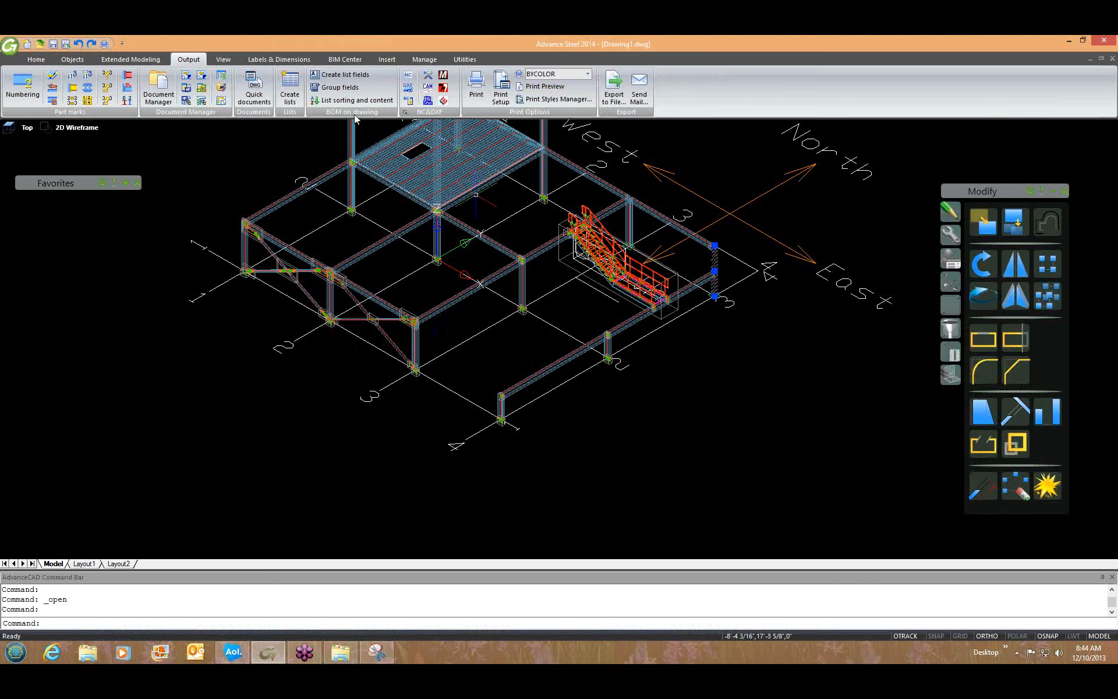
left_click(252, 92)
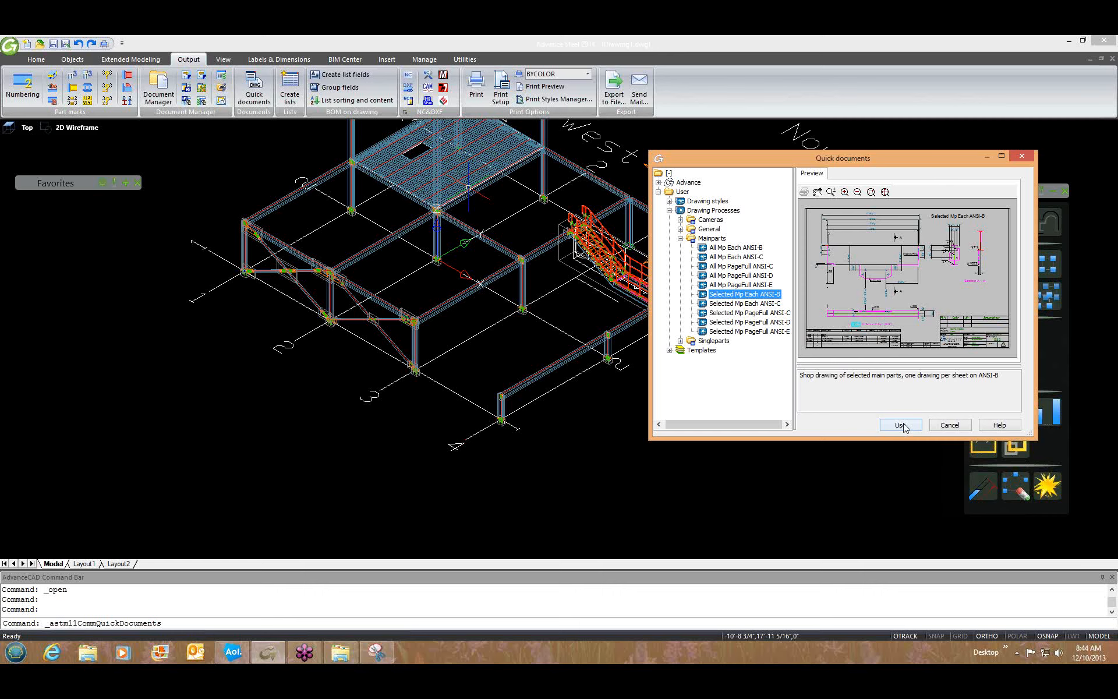
left_click(901, 425)
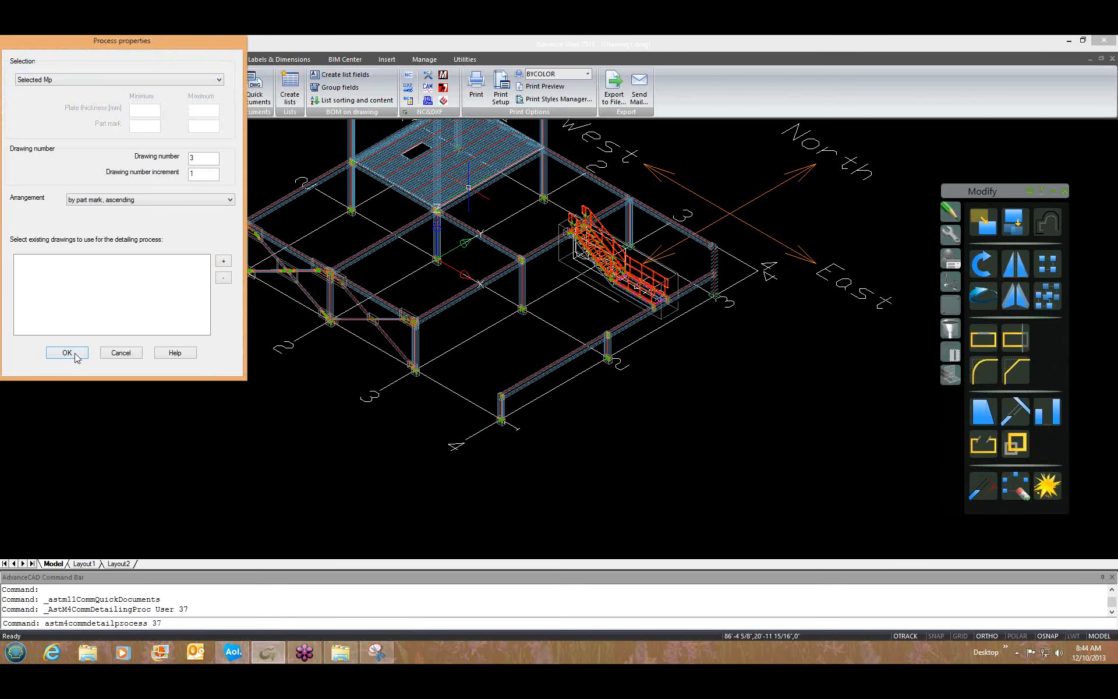
left_click(76, 355)
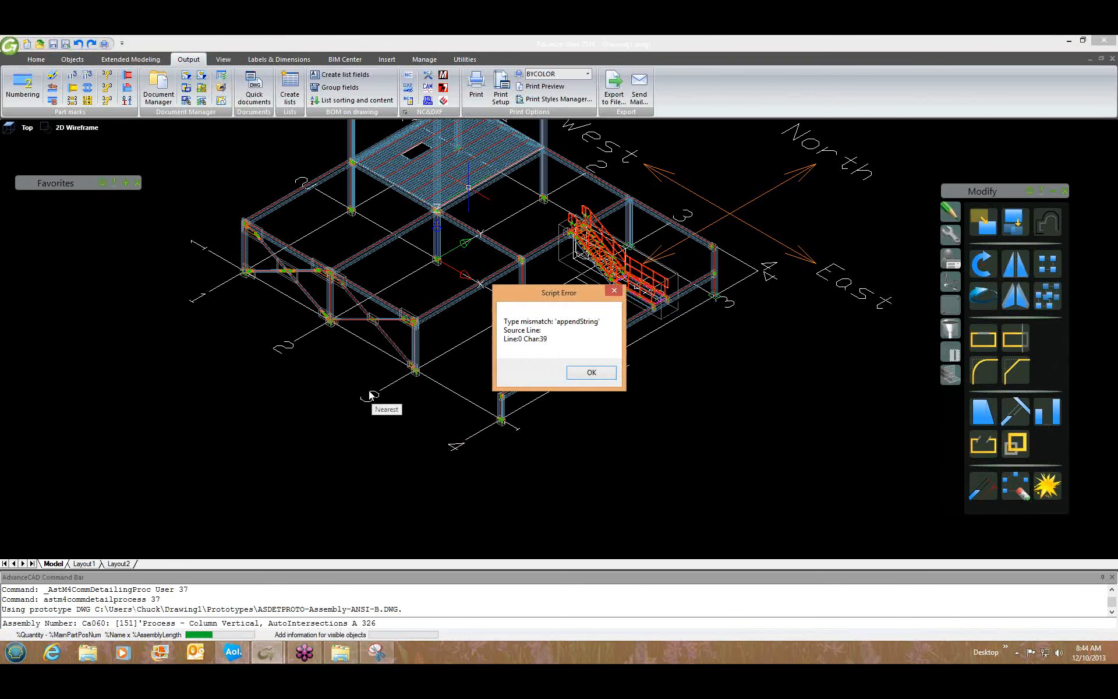
left_click(592, 373)
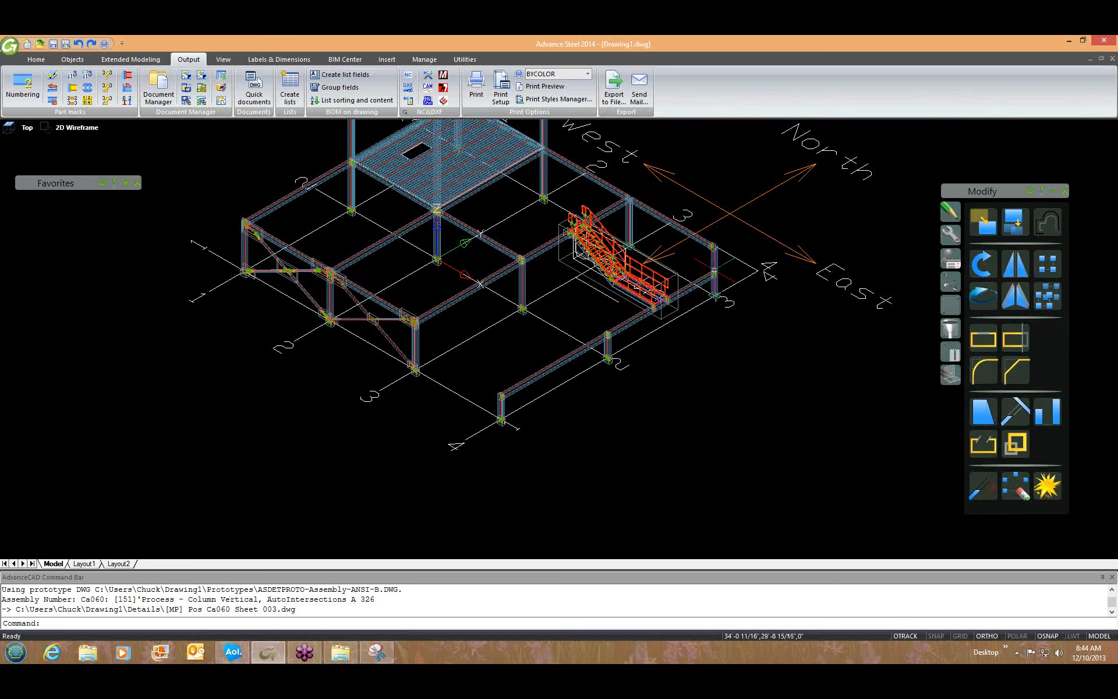
Step: Show the east corner column's assembly detail and check the sheet for the prototype's circle
left_click(714, 261)
right_click(714, 261)
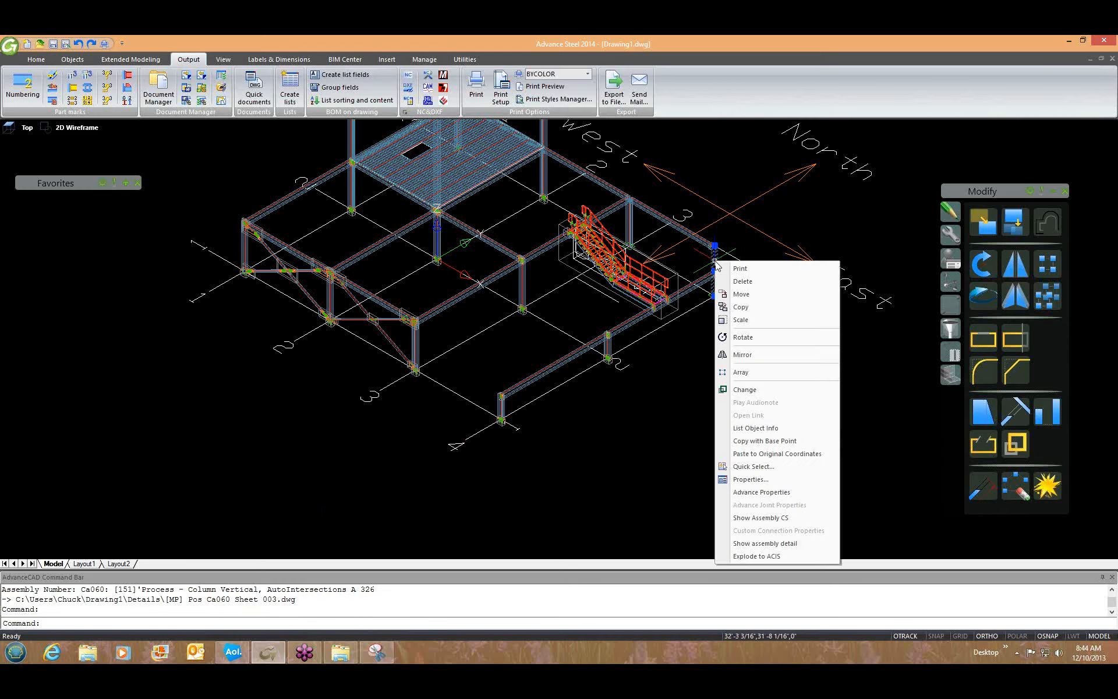
left_click(749, 544)
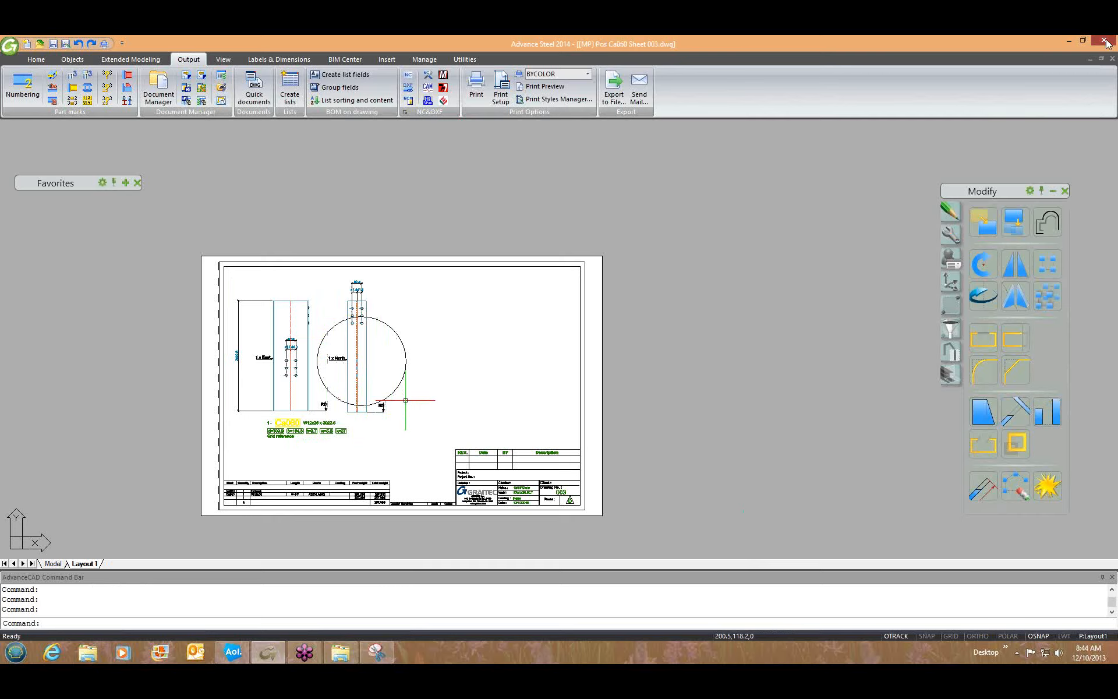
Step: Exit Advance Steel without saving changes to the model or any of the open detail drawings
mouse_move(1106, 41)
left_click(1104, 40)
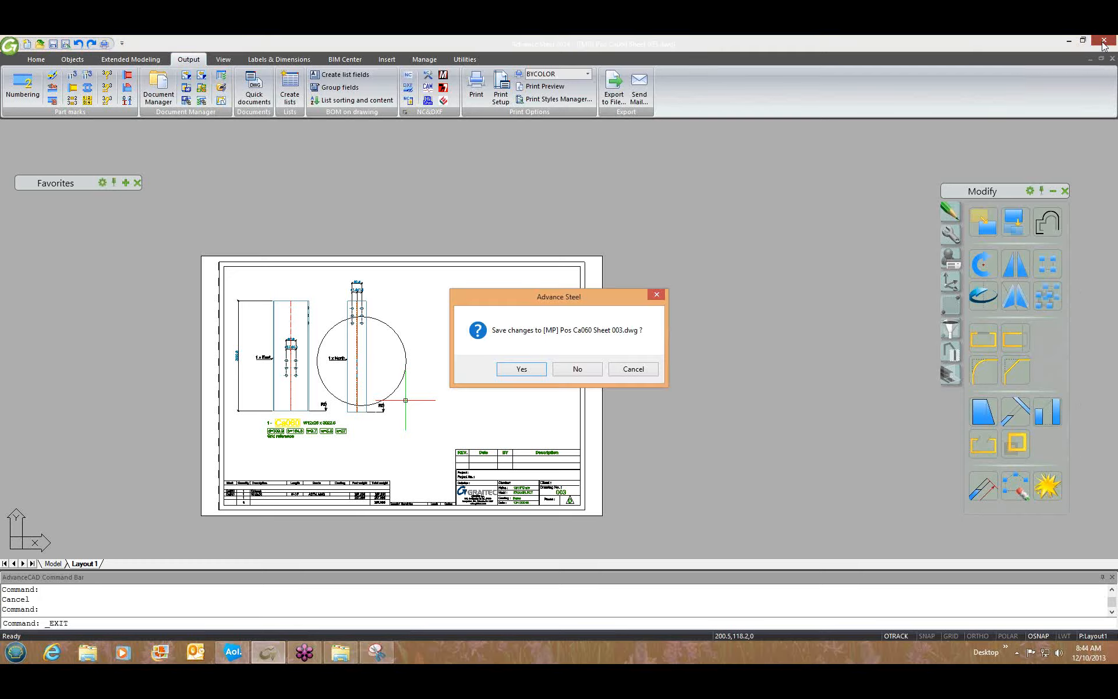
left_click(570, 373)
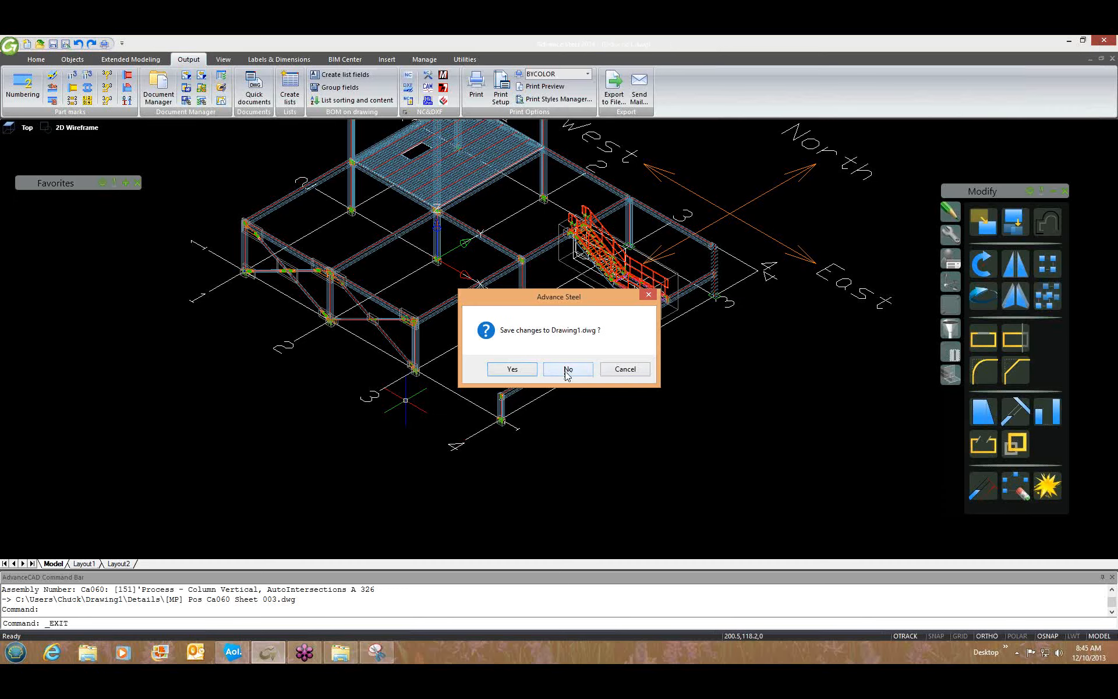
left_click(568, 371)
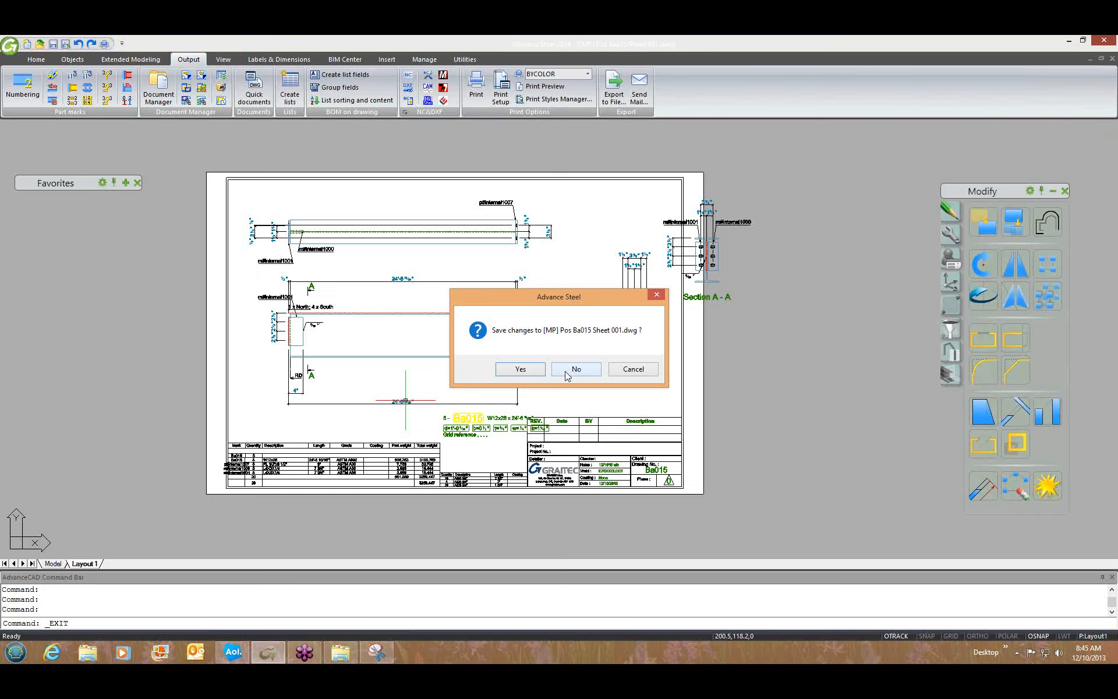
left_click(569, 373)
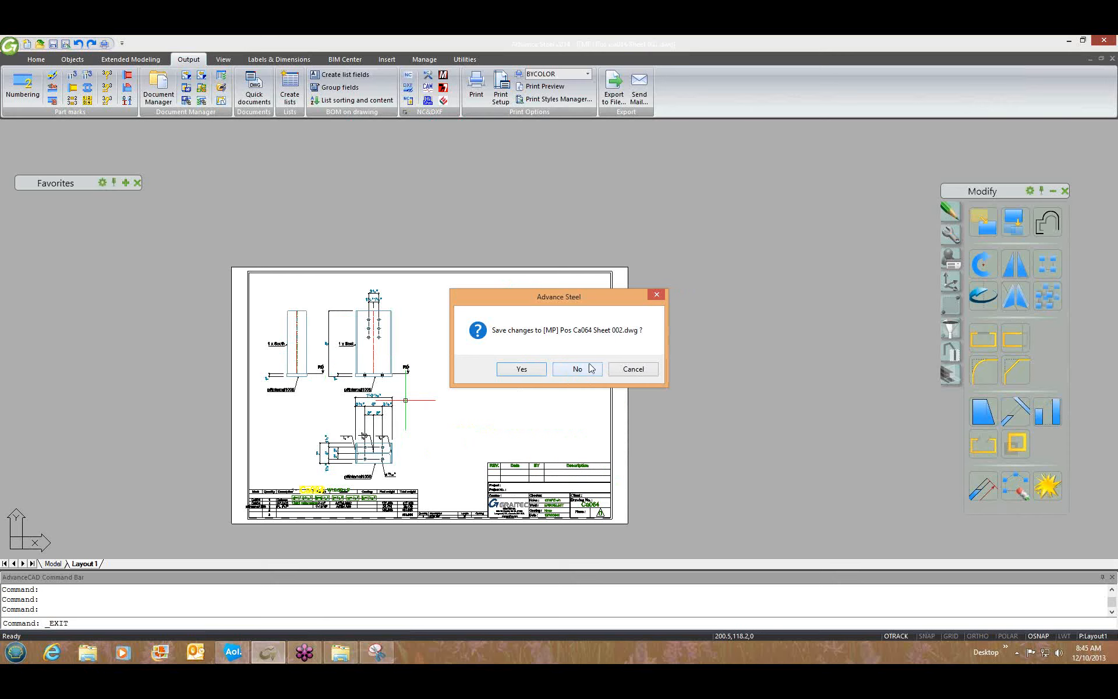
left_click(583, 371)
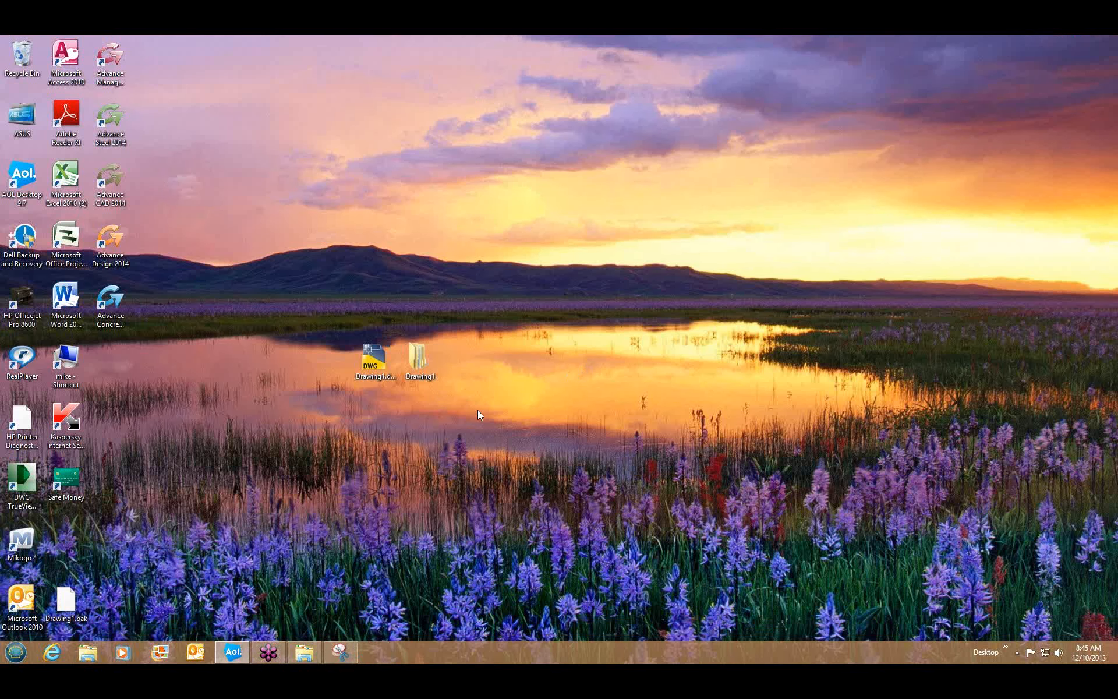
left_click_drag(474, 413, 320, 332)
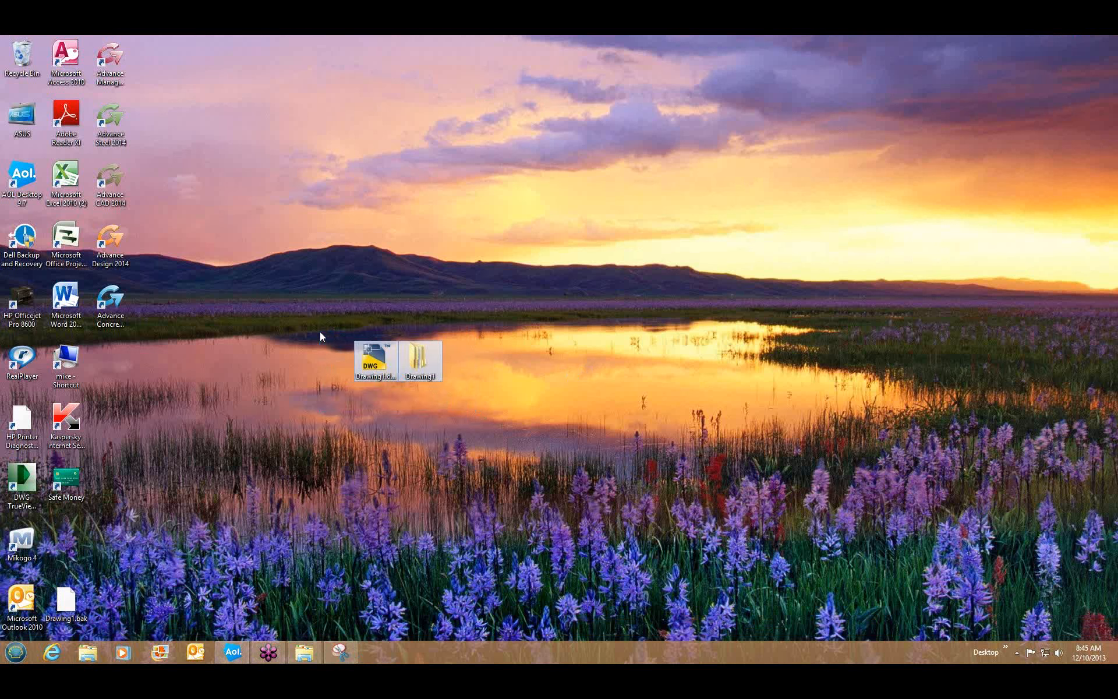
left_click(320, 333)
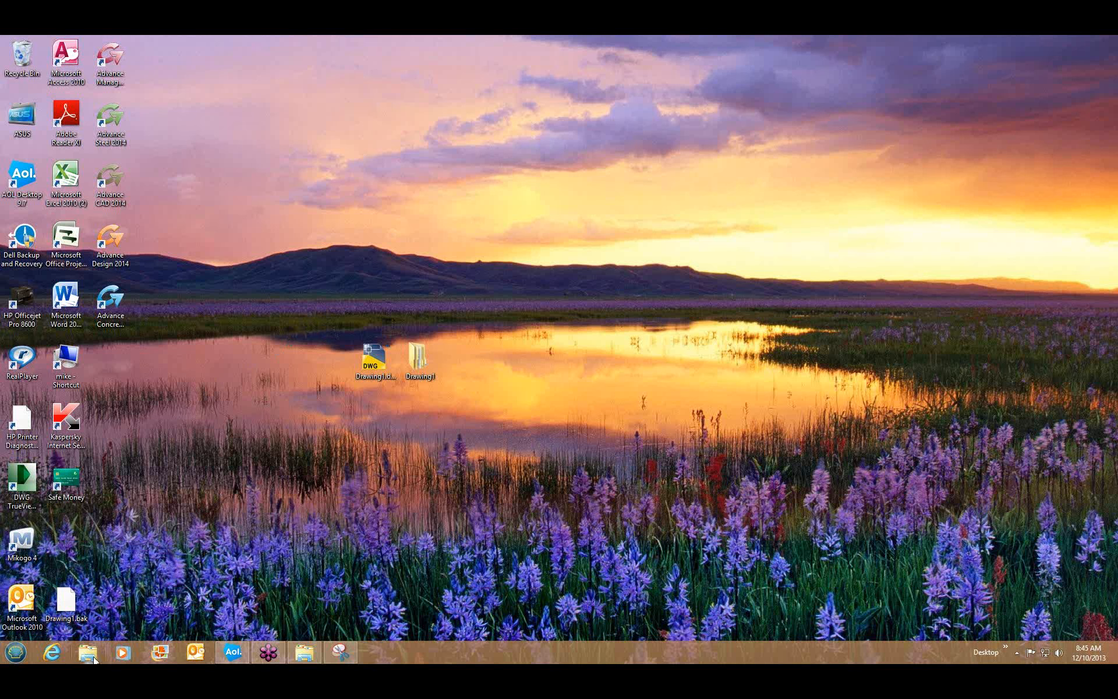
Step: Open the user's profile folder inside the Users folder on drive C: in a new File Explorer window
mouse_move(309, 650)
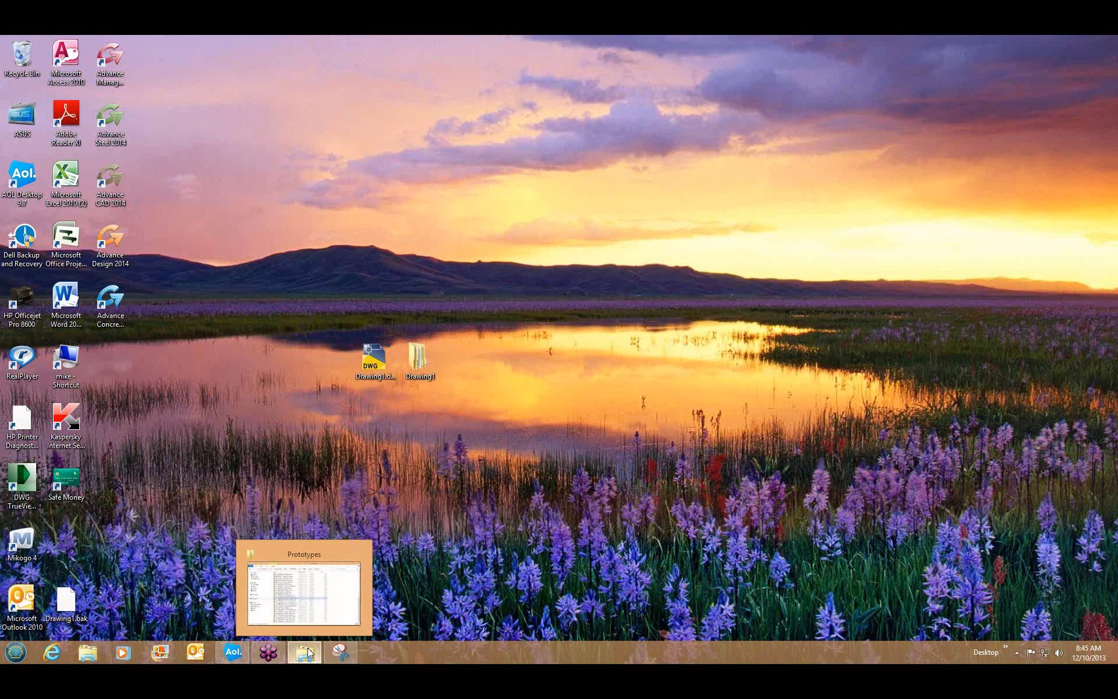
left_click(308, 648)
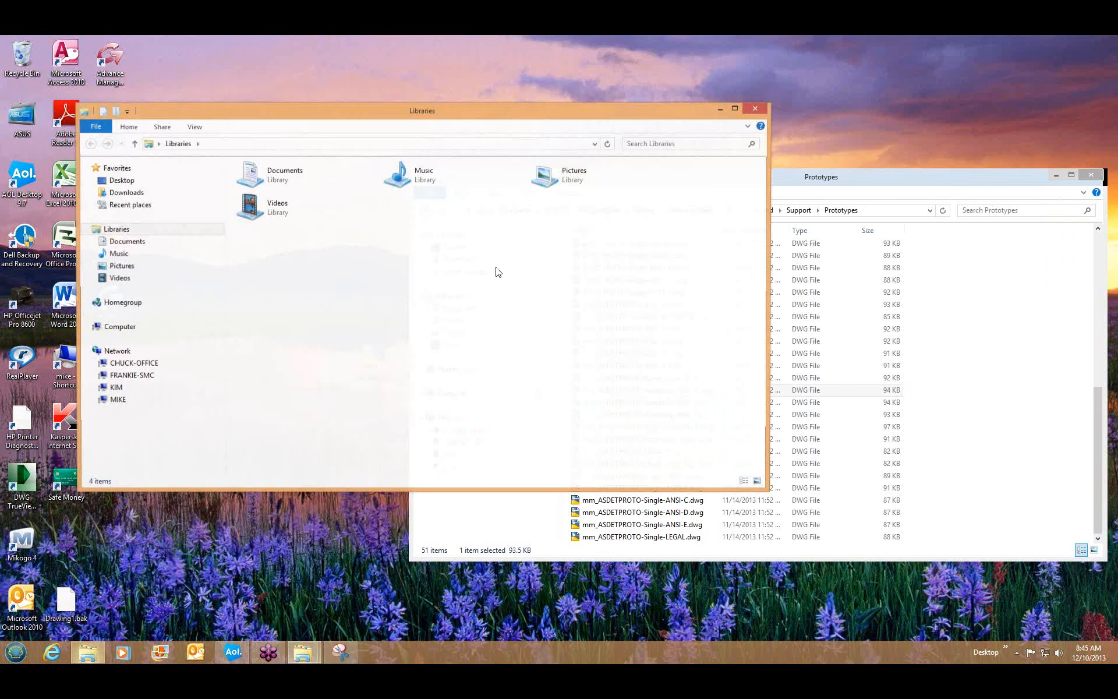
left_click(152, 241)
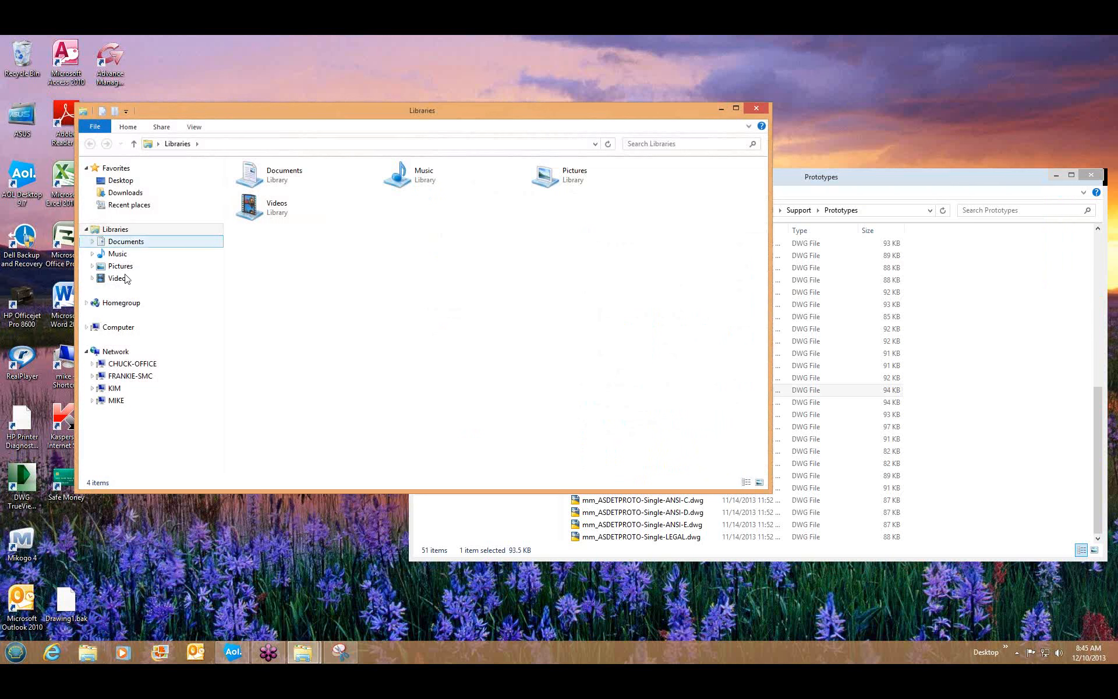
left_click(117, 328)
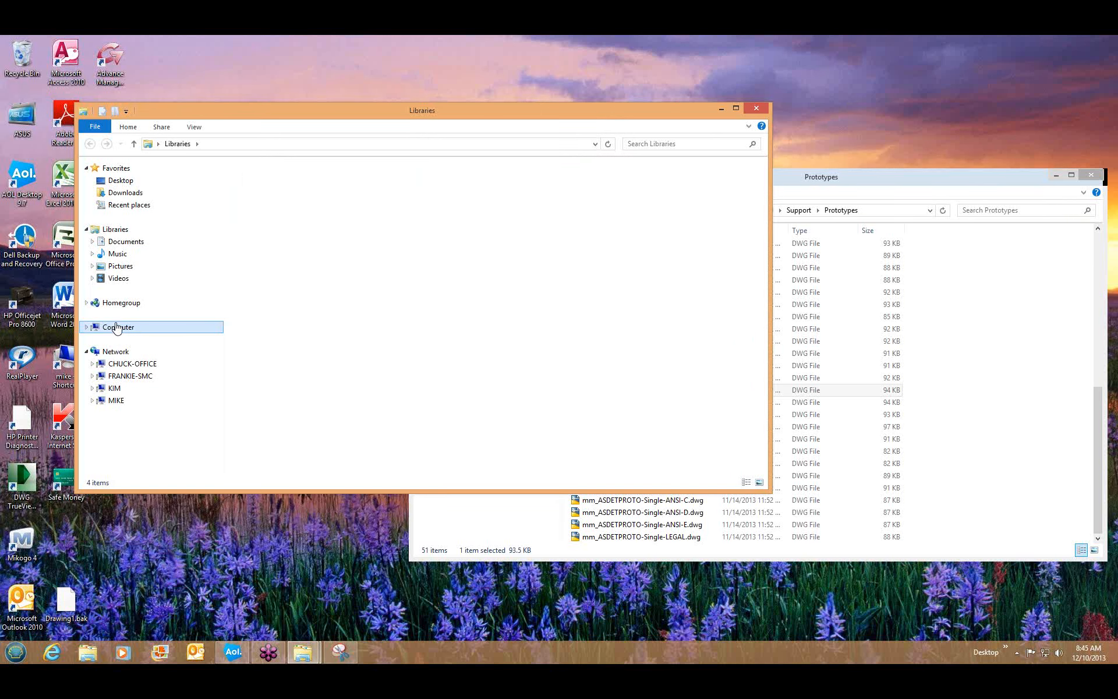
left_click(292, 196)
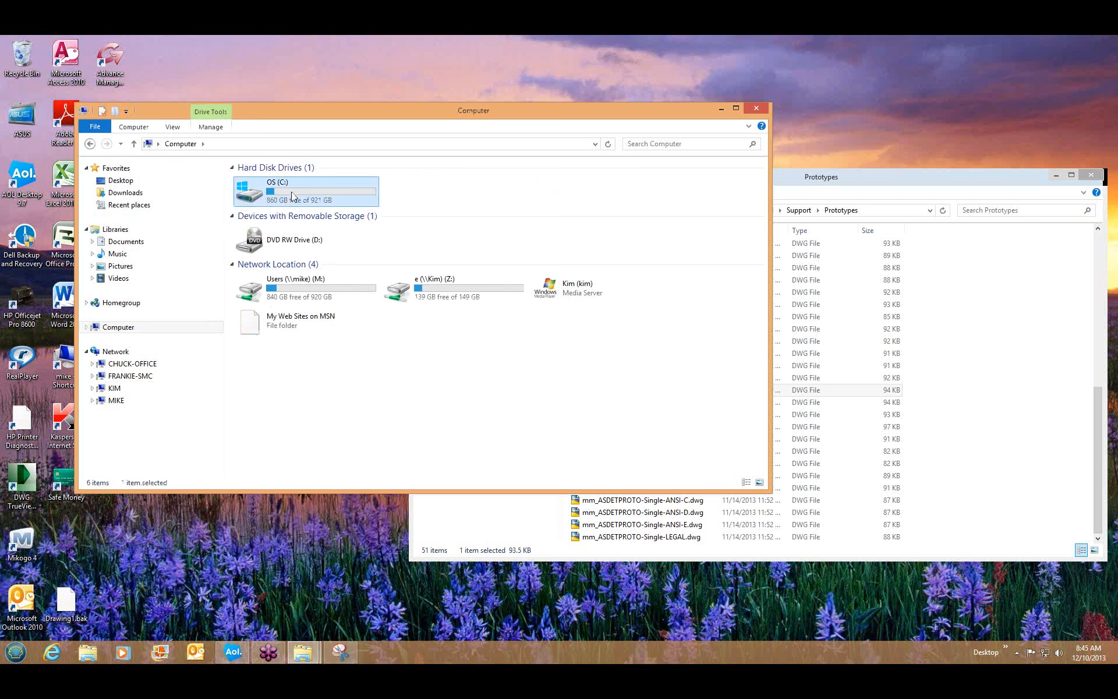
double_click(292, 196)
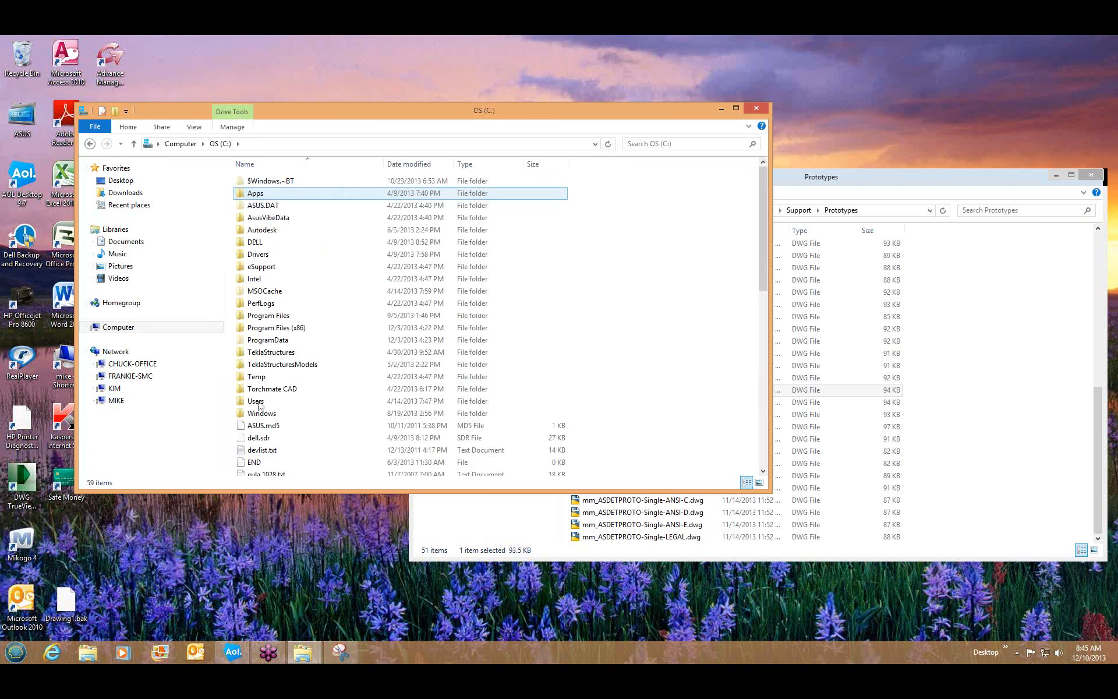
double_click(259, 405)
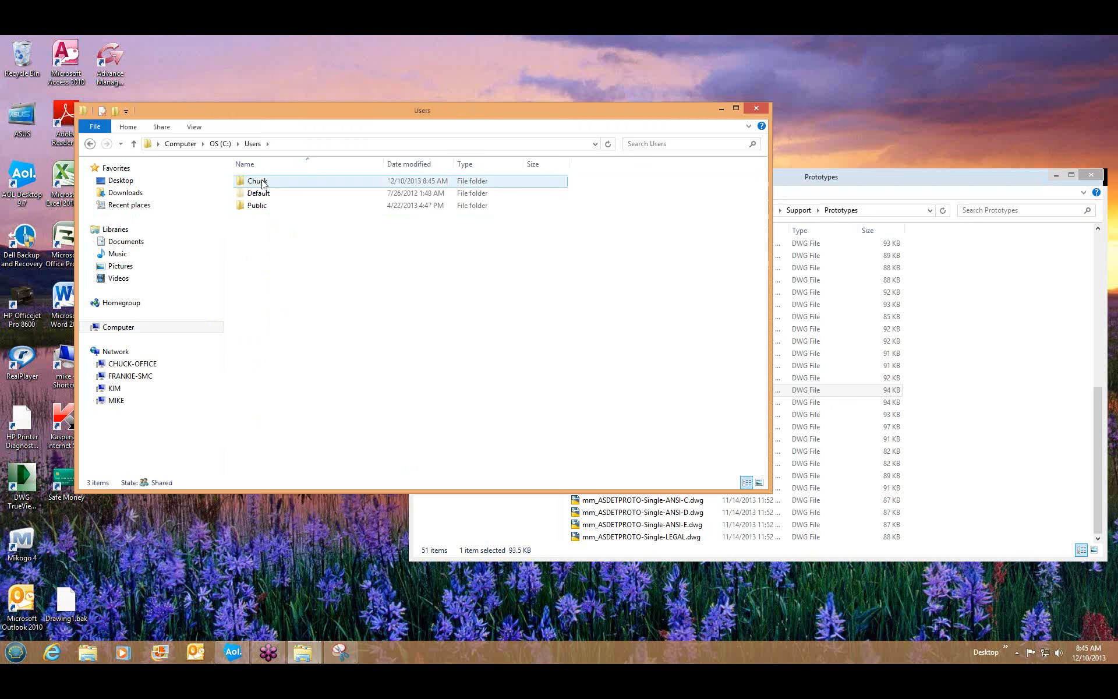
left_click(262, 183)
double_click(262, 182)
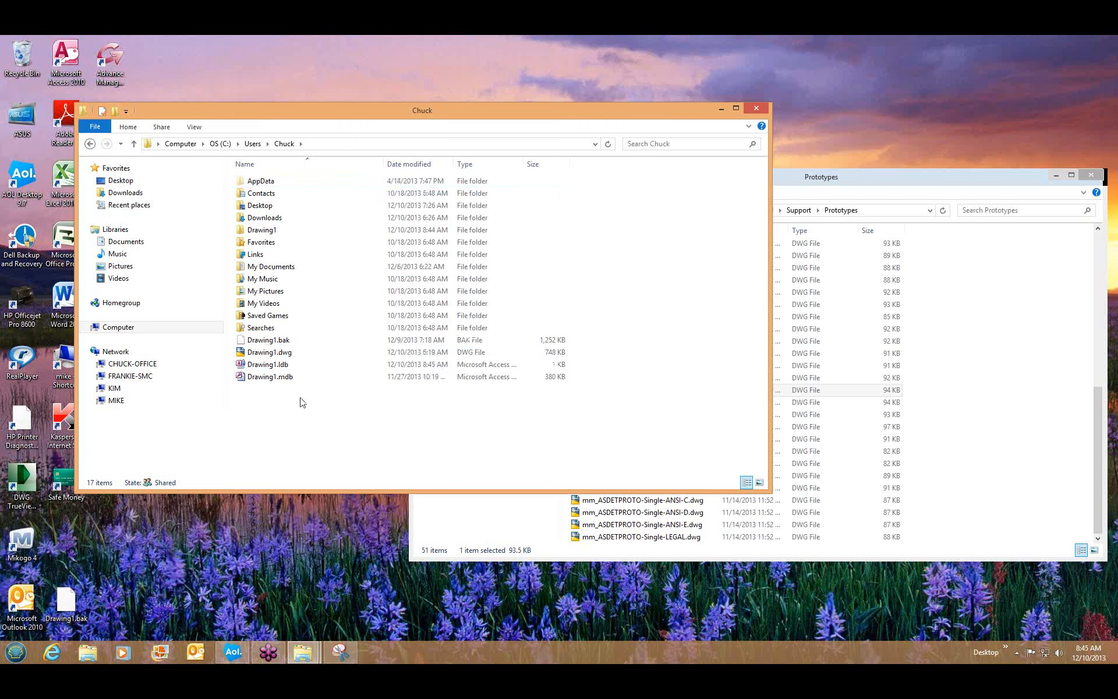
Step: Delete the Searches folder and the Drawing1 .bak, .dwg, .ldb and .mdb files from the profile folder
left_click_drag(298, 399, 266, 332)
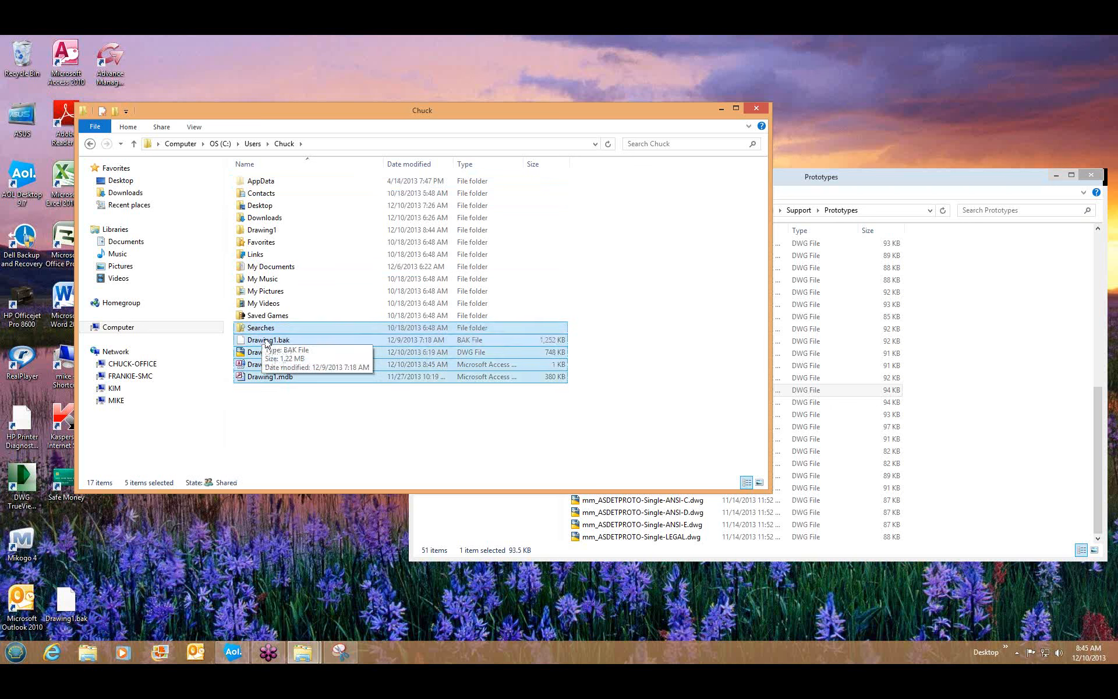
key("Delete")
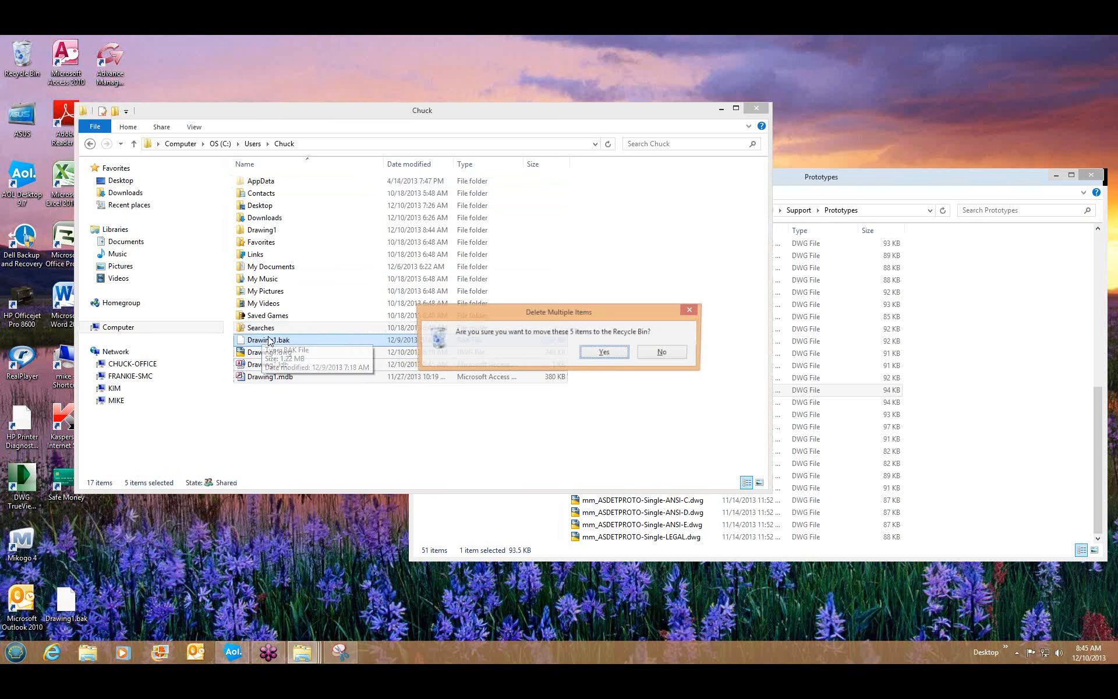
left_click(600, 352)
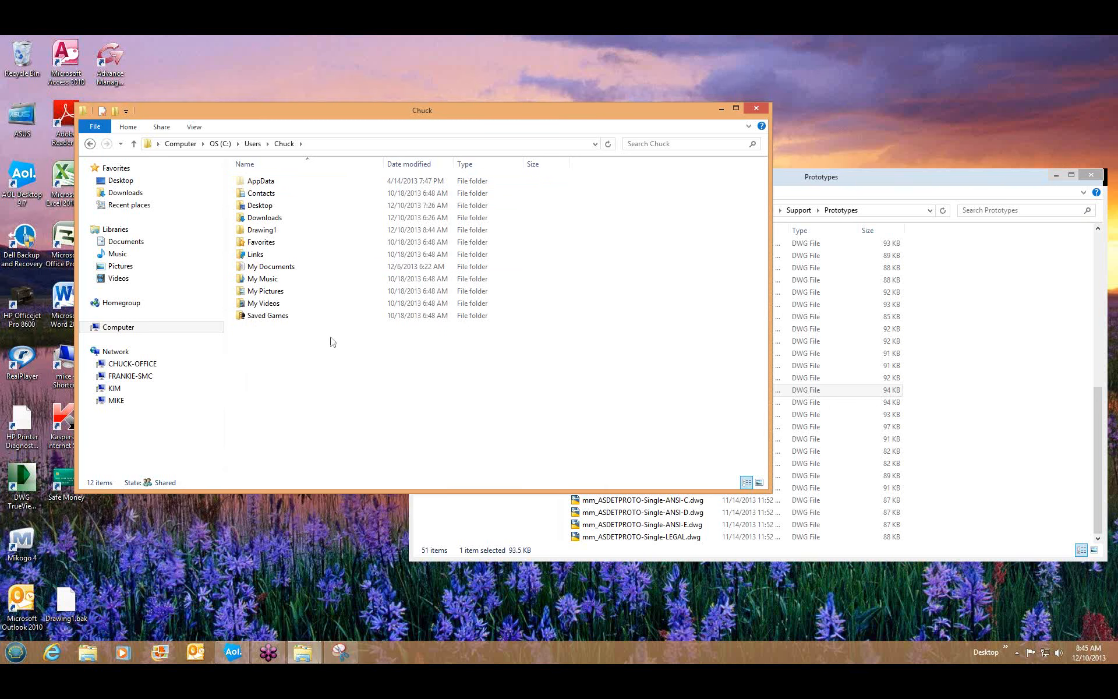
Step: Delete the Drawing1 folder from the profile folder, close that window and minimize the Prototypes window
left_click(270, 233)
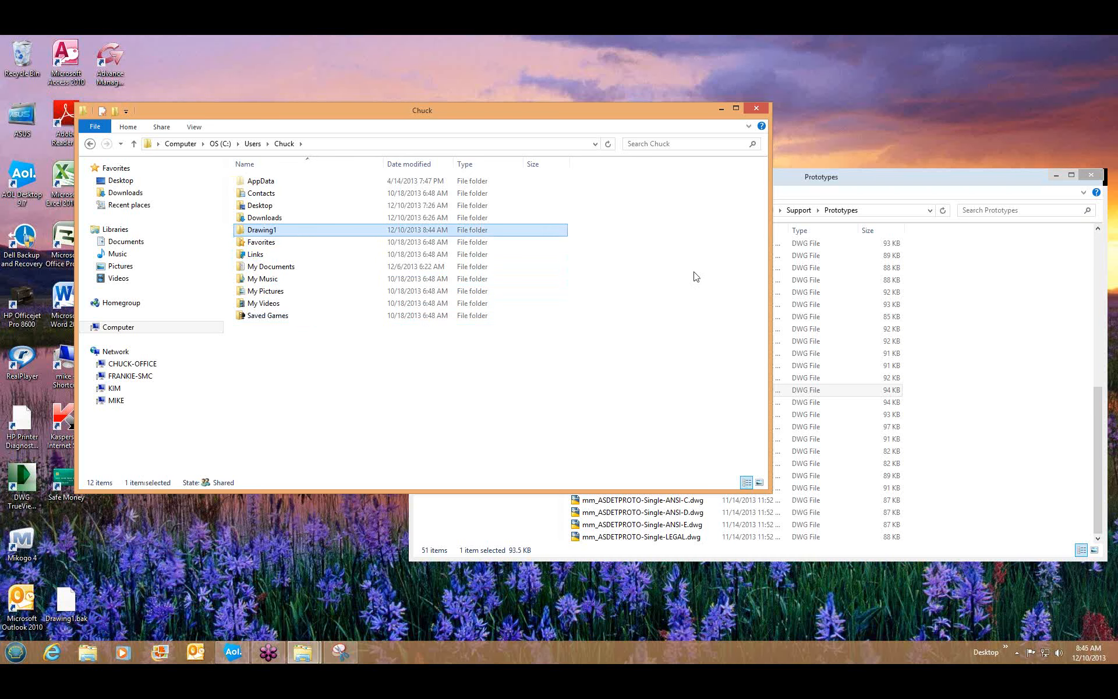
key("Delete")
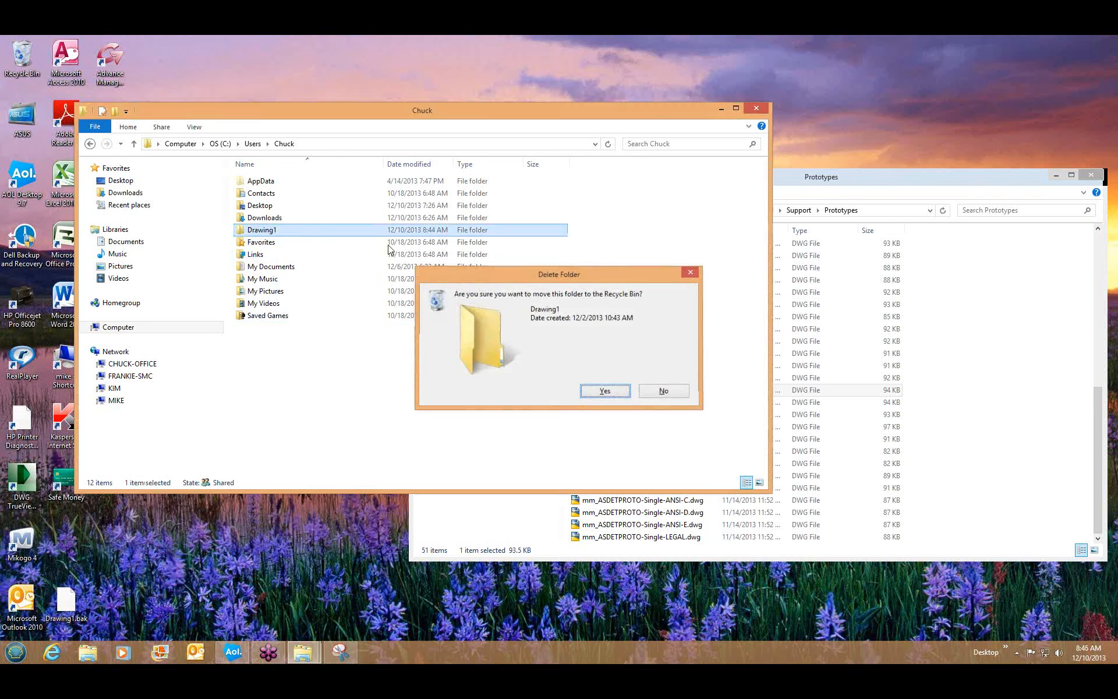
key("Return")
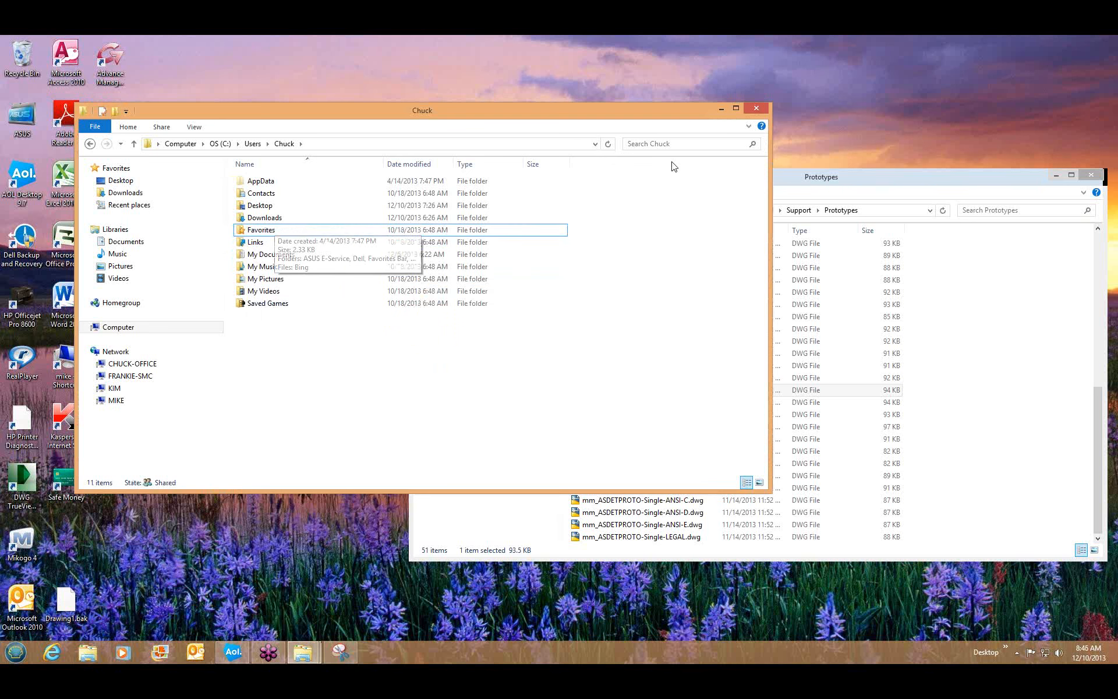
left_click(757, 110)
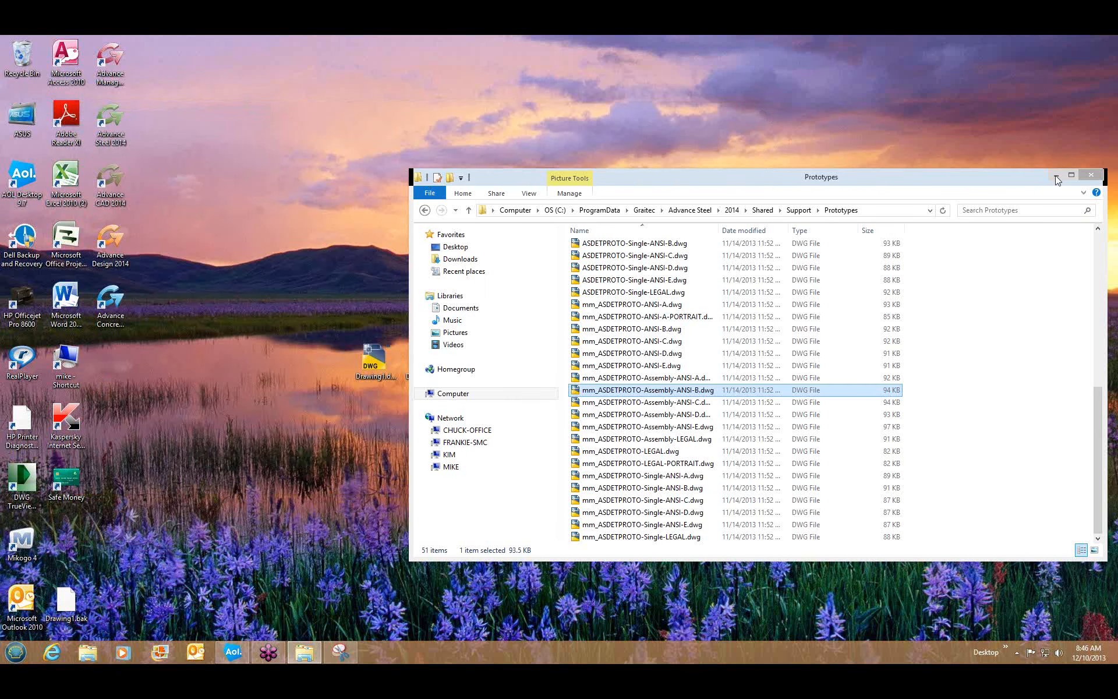
left_click(1056, 176)
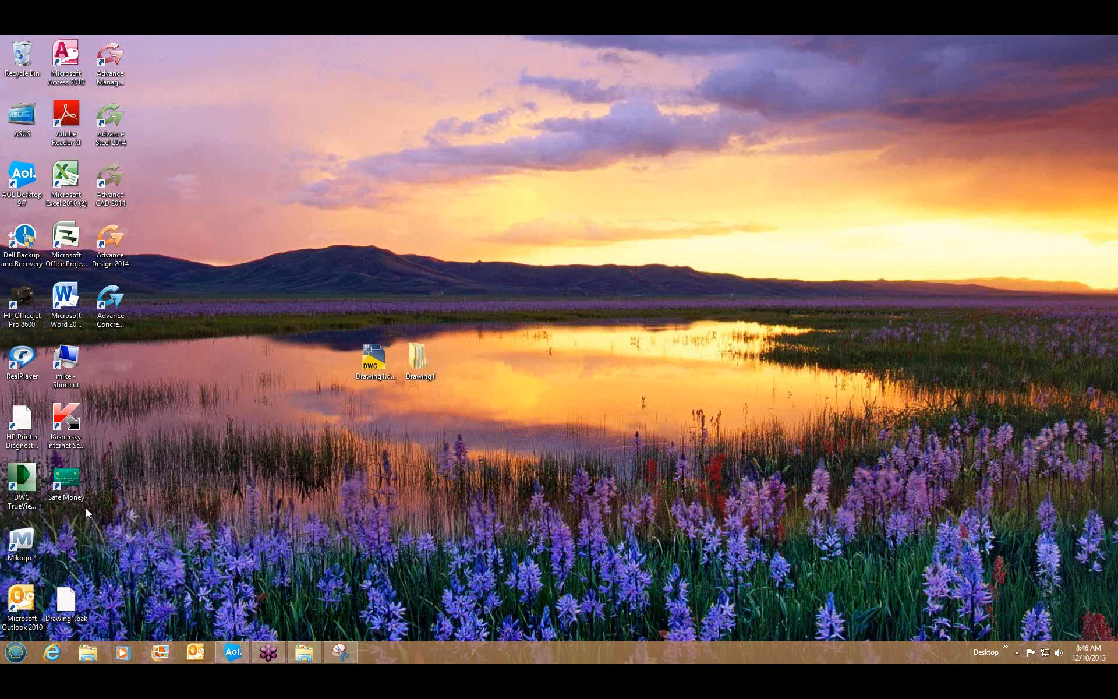
double_click(114, 199)
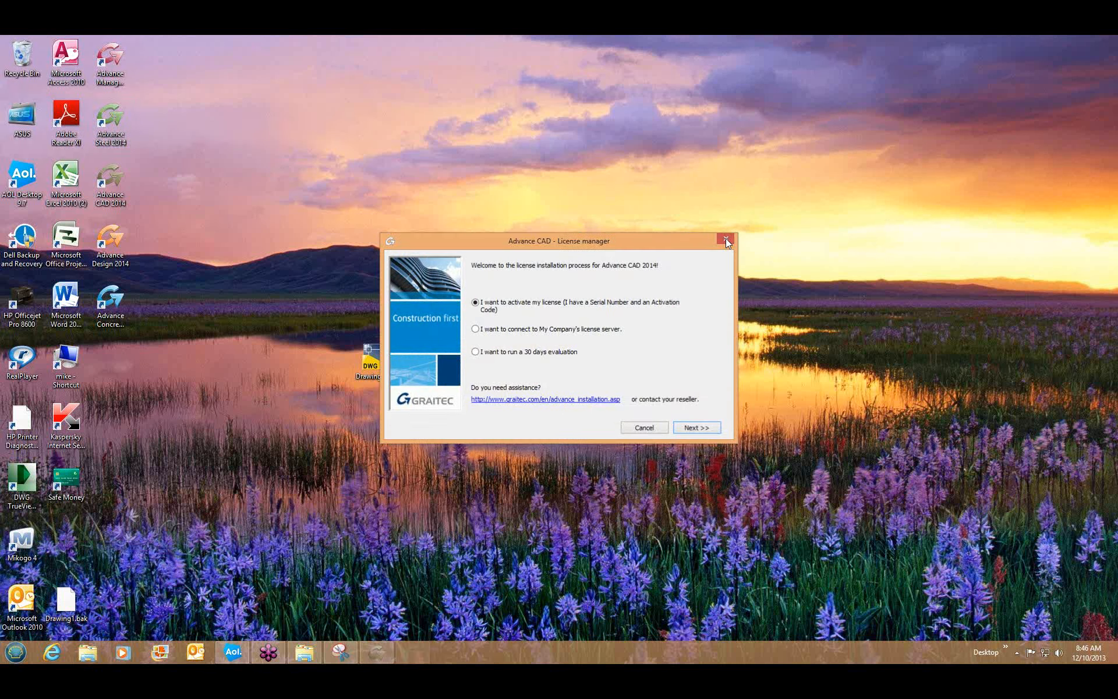
left_click(725, 239)
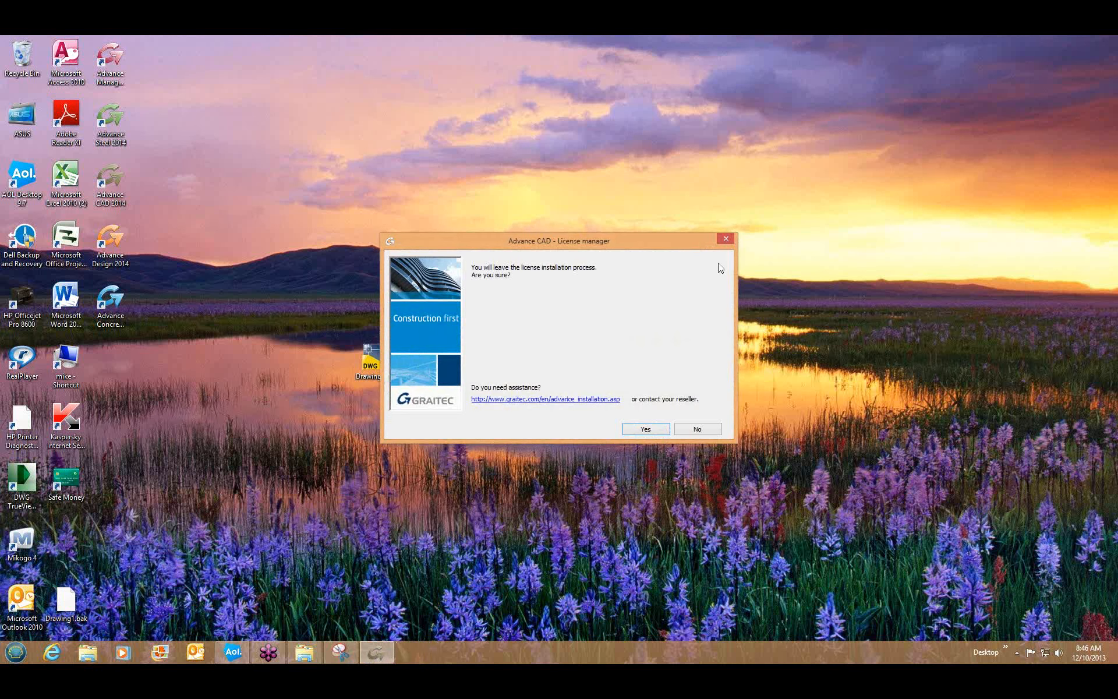
left_click(646, 429)
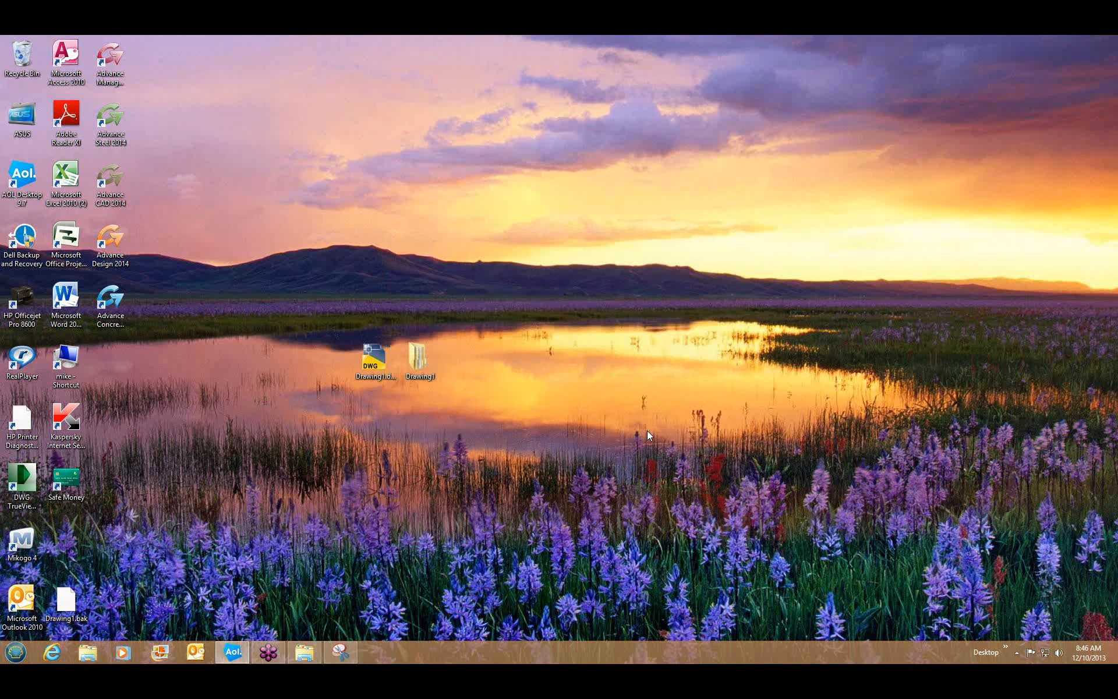
Step: Start Advance Steel 2014 and open the Drawing1.dwg model from the Desktop, bringing the whole structure into view
double_click(110, 131)
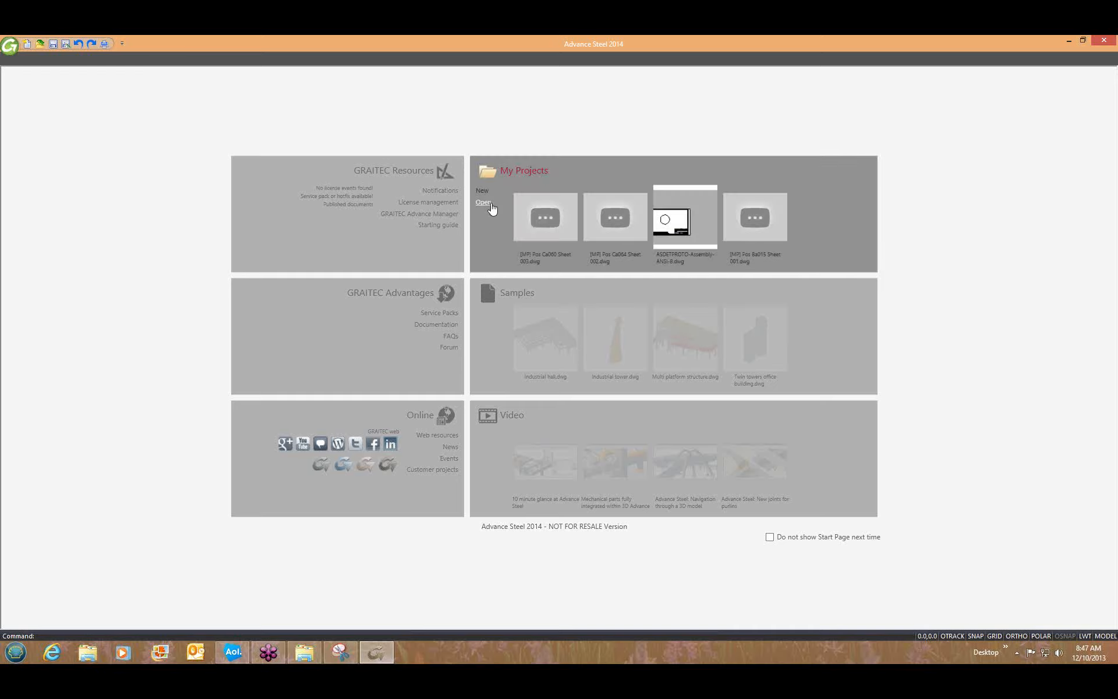
left_click(488, 203)
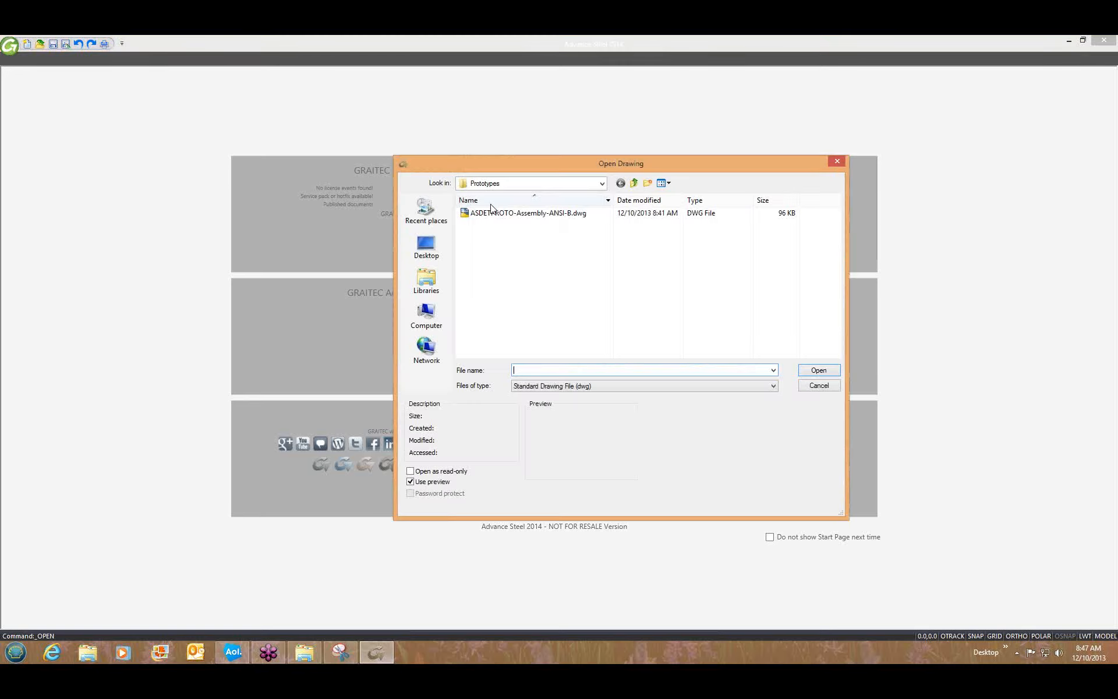
left_click(427, 245)
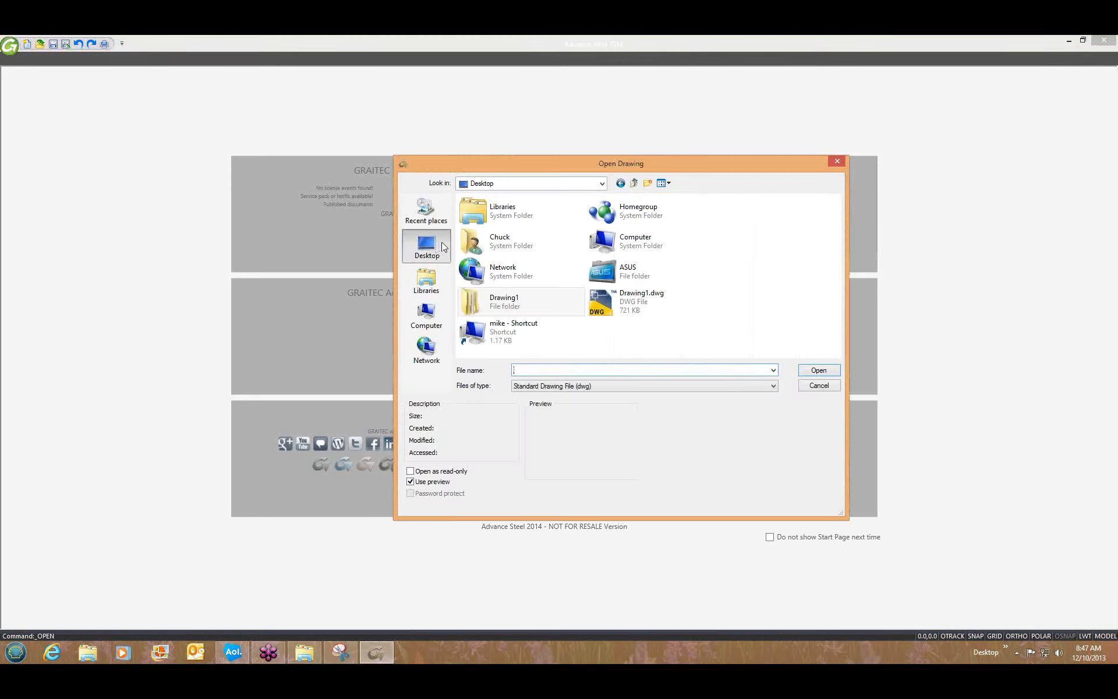
left_click(635, 304)
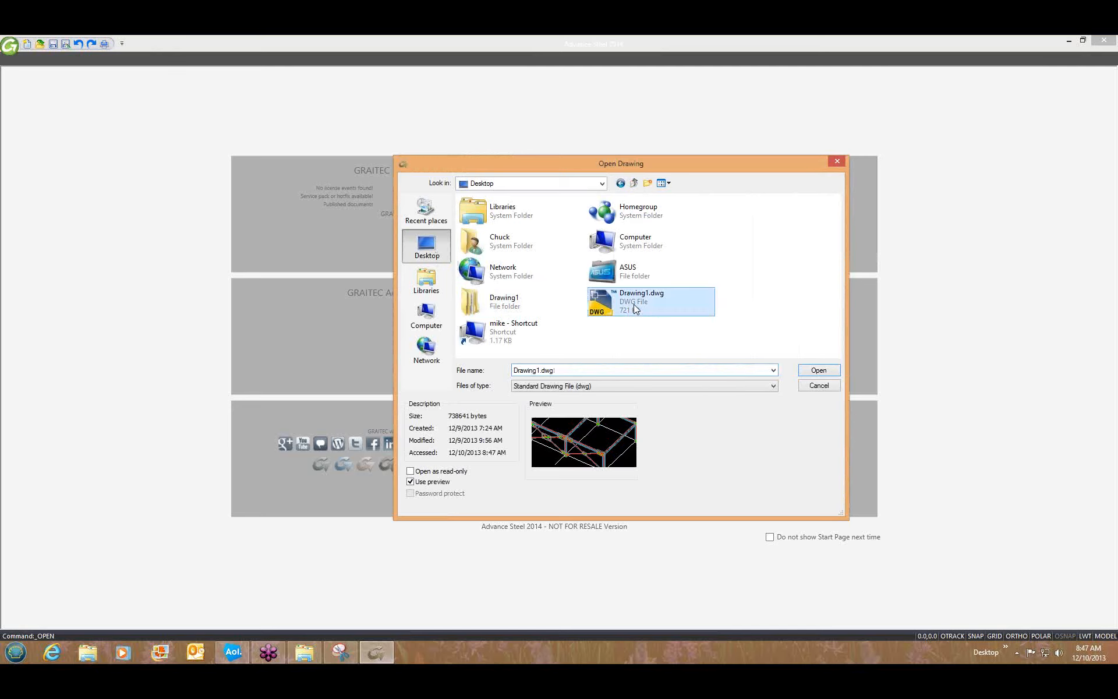
left_click(817, 373)
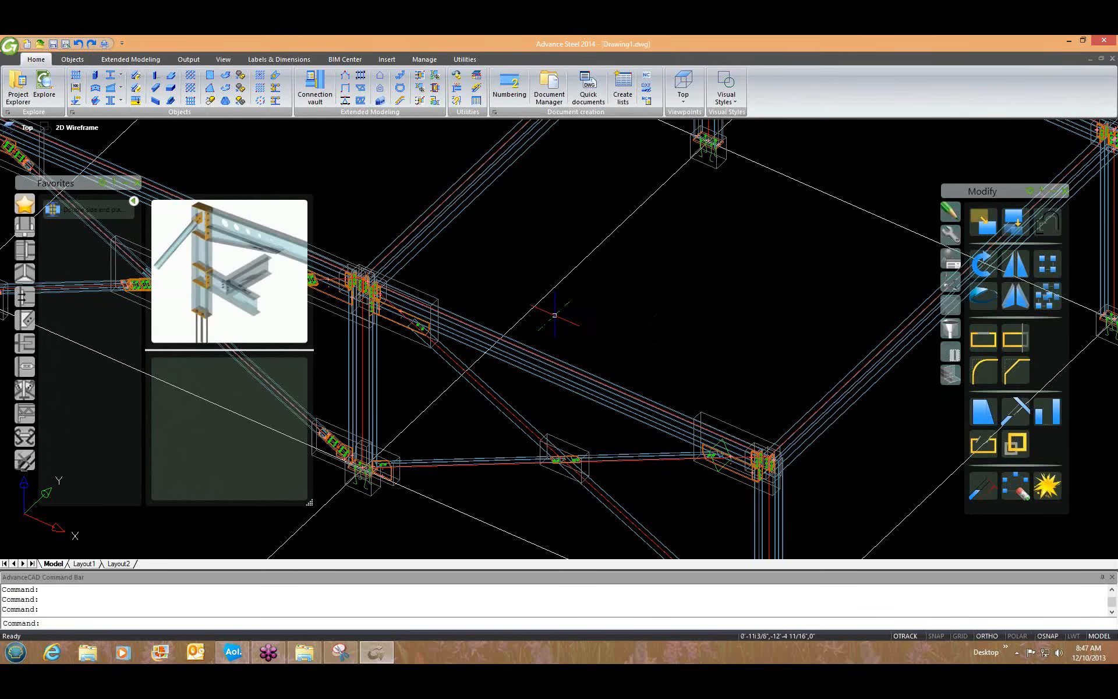
middle_click_drag(548, 325, 511, 306)
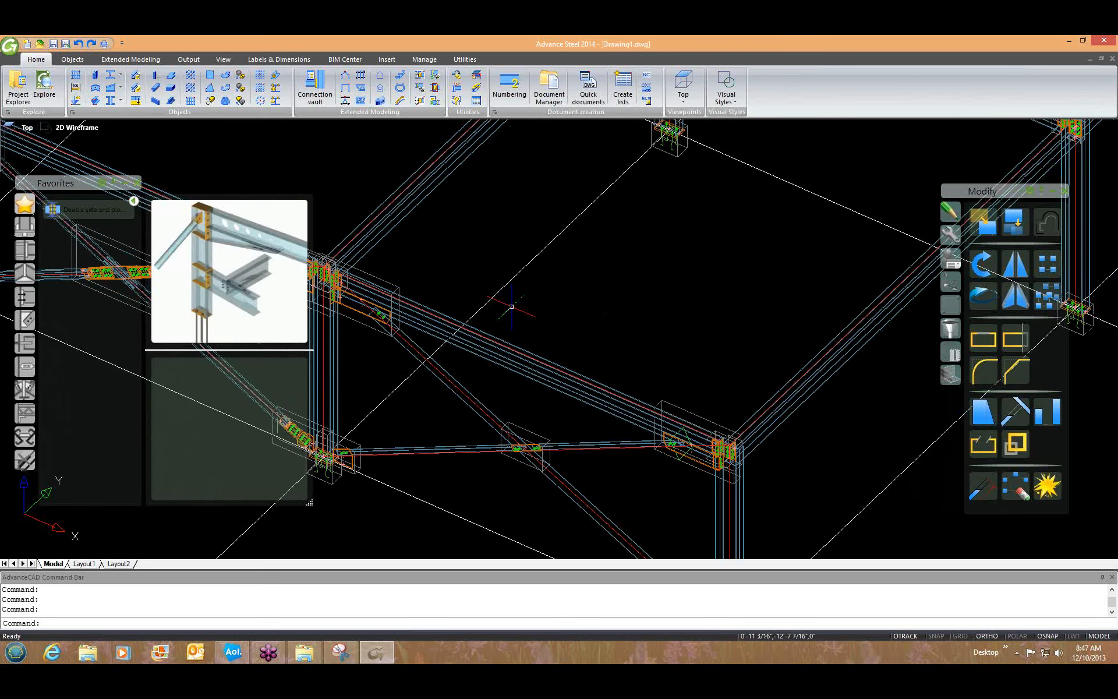
scroll(511, 306, "down", 6)
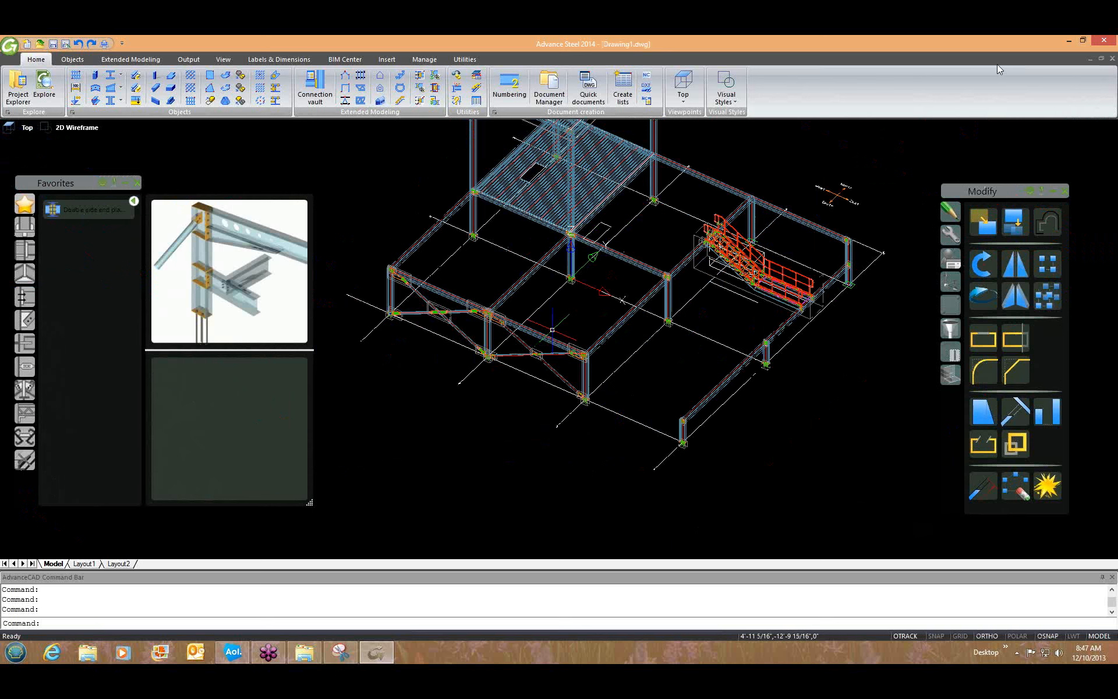
Step: Check the contents of the Prototypes folder inside the desktop's Drawing1 folder, and close the folder window
left_click(1069, 41)
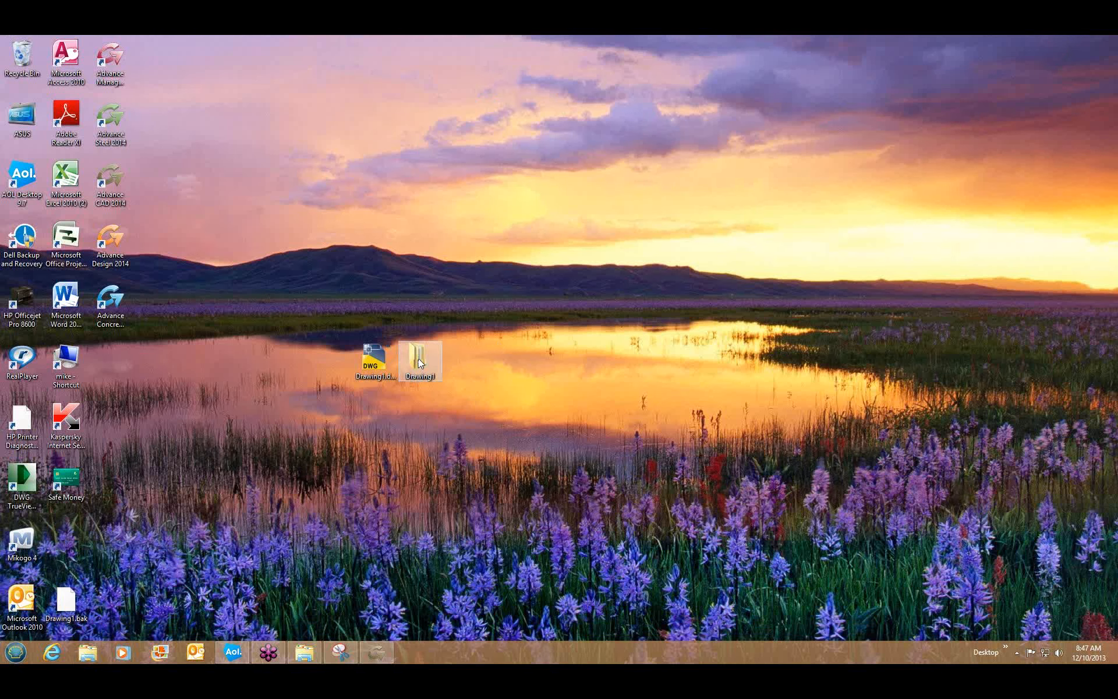
double_click(419, 361)
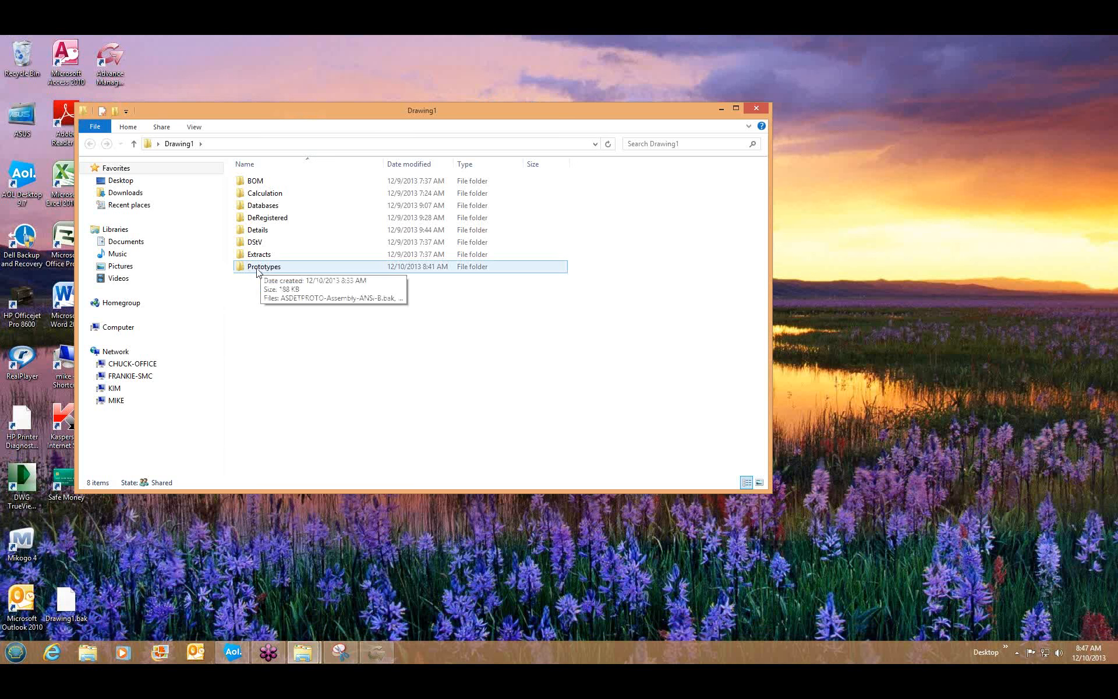
double_click(265, 268)
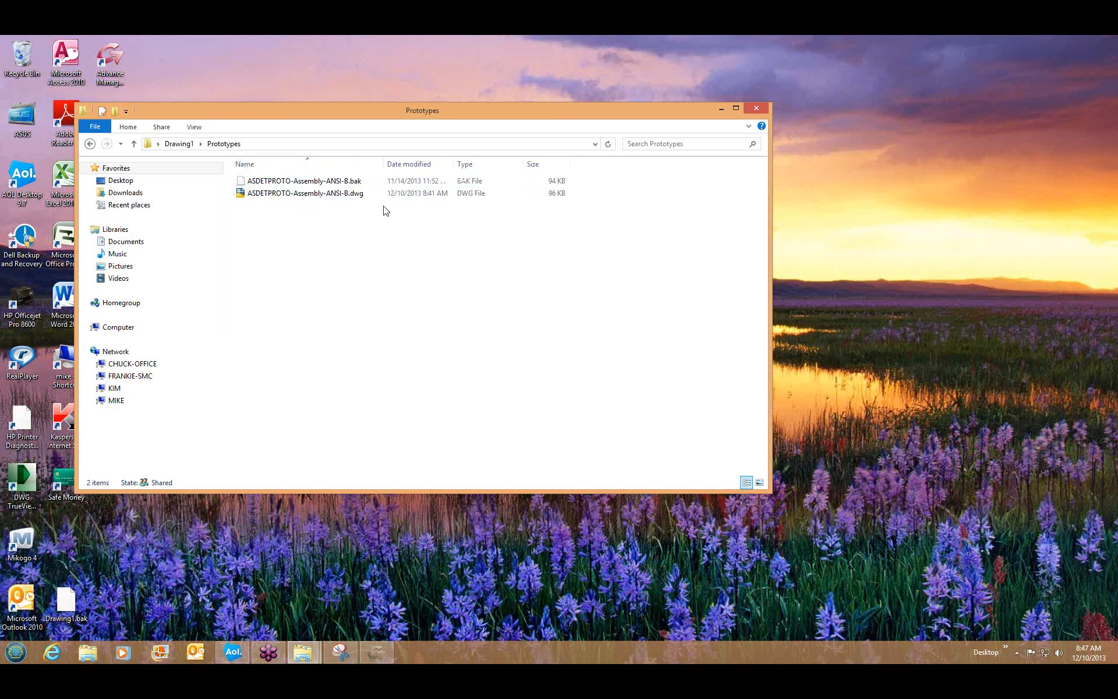
left_click(753, 109)
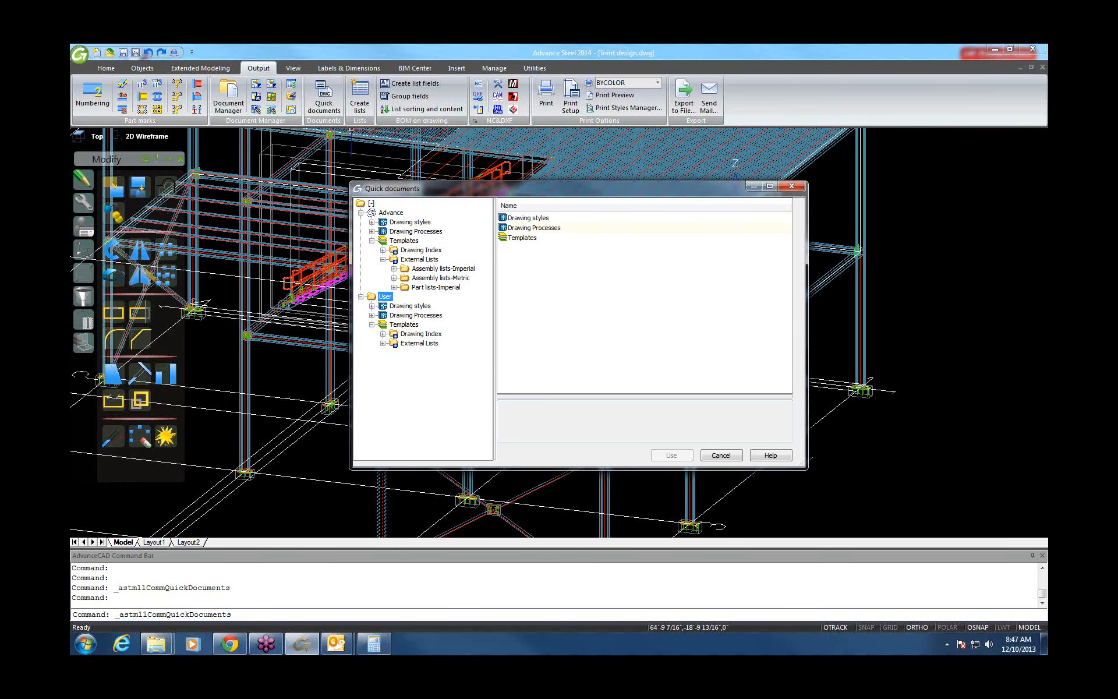
Step: Close the Quick documents dialog and create a folder named IMPERIAL in the shared Support Prototypes folder
key("Escape")
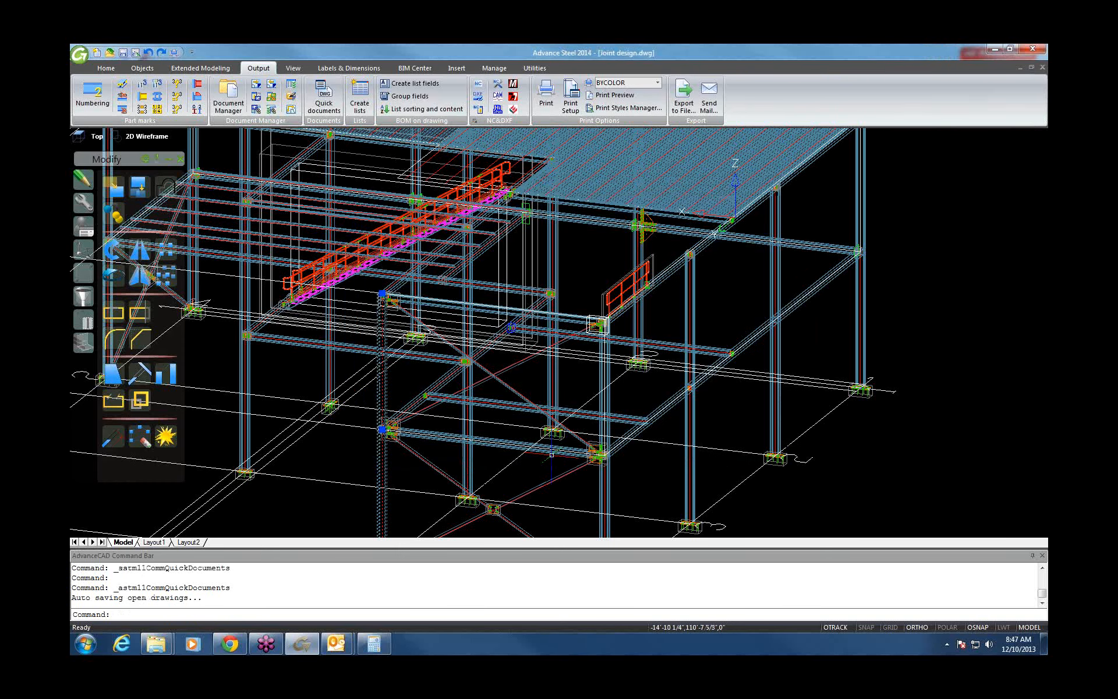
right_click(156, 644)
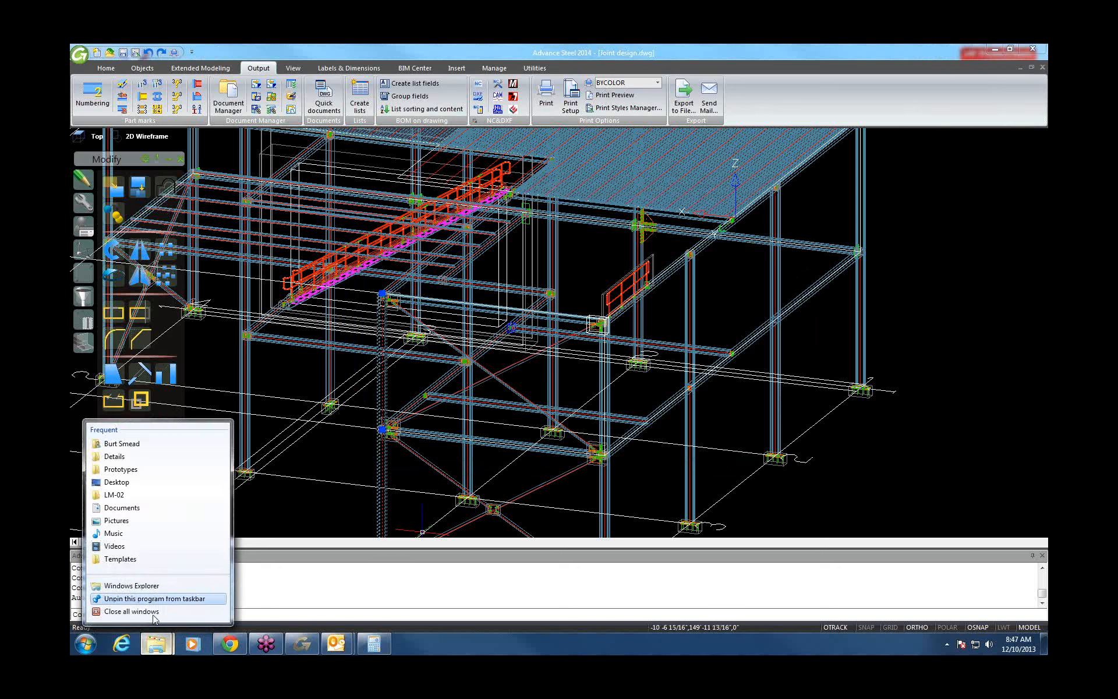
left_click(165, 643)
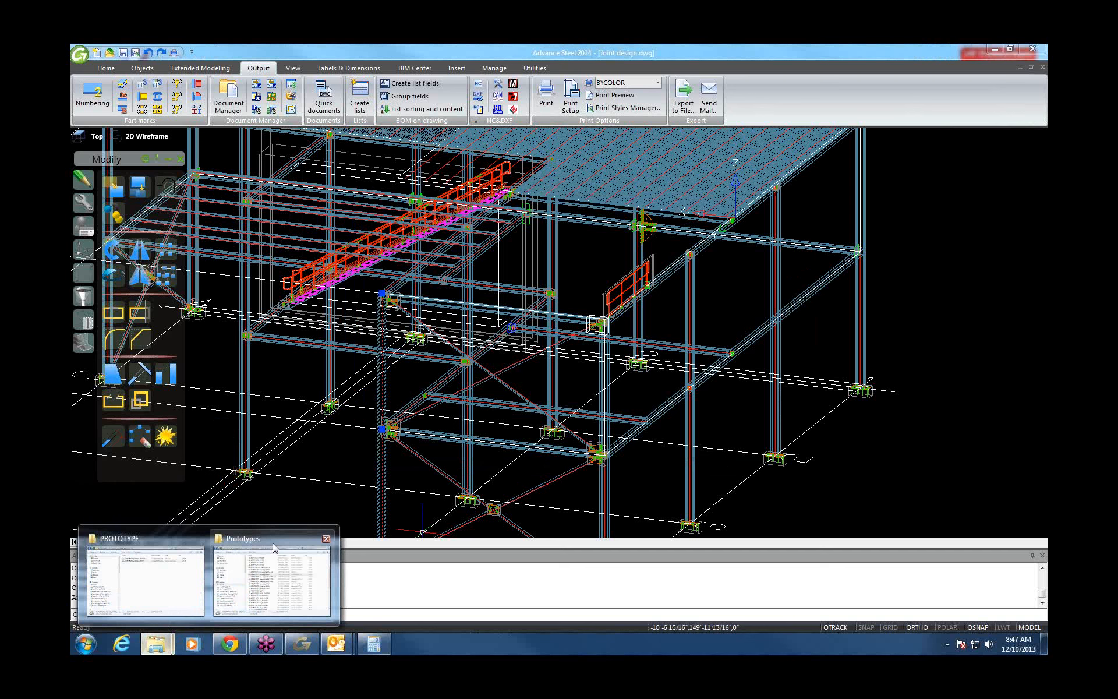
left_click(274, 548)
right_click(827, 335)
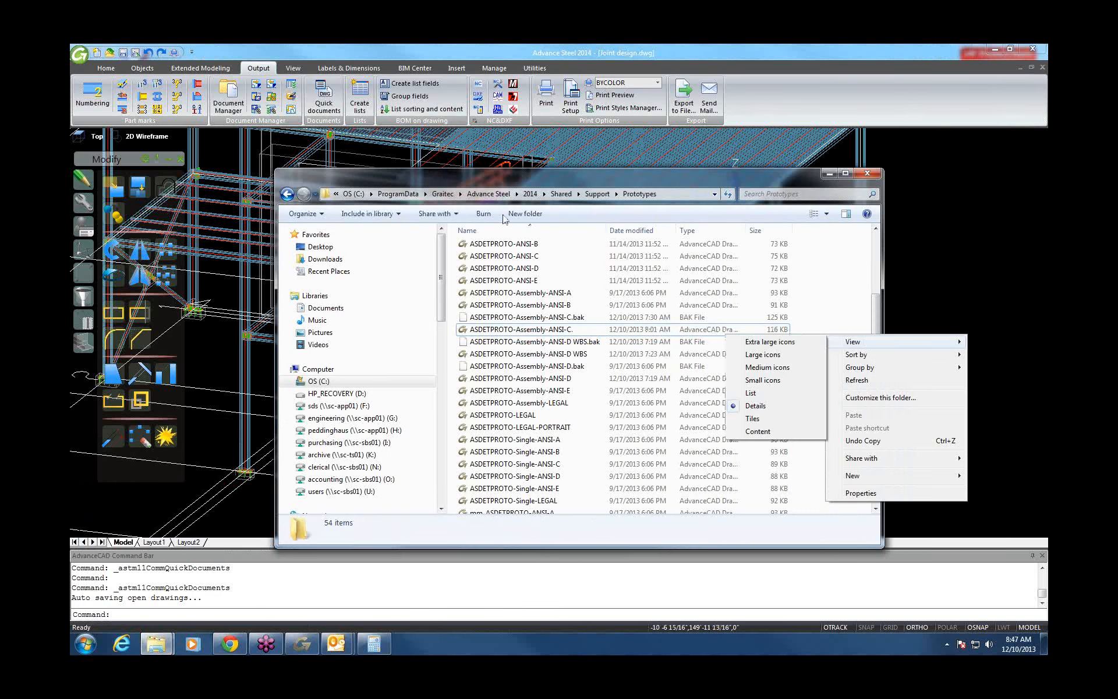
left_click(528, 218)
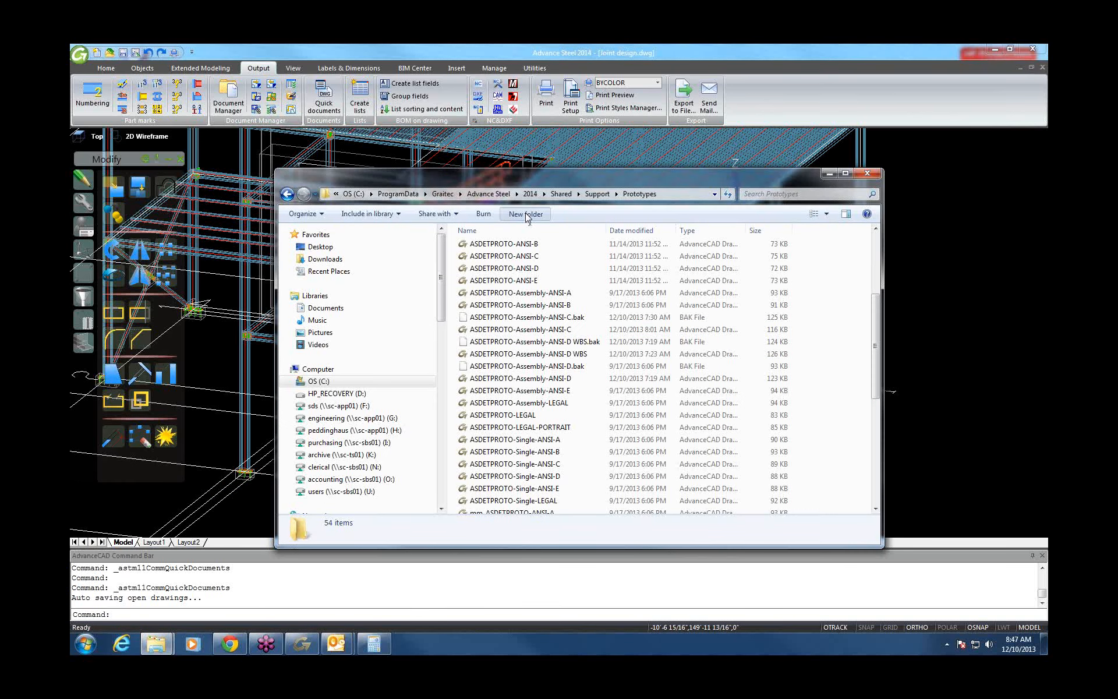
type("IMPERIAL")
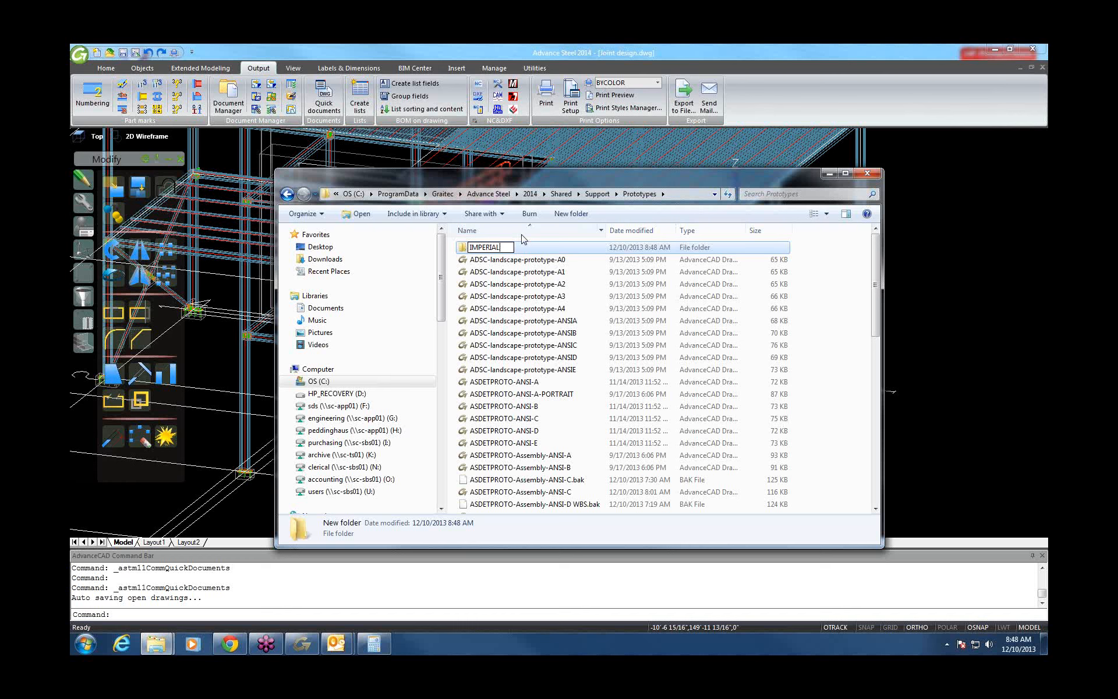
left_click(820, 316)
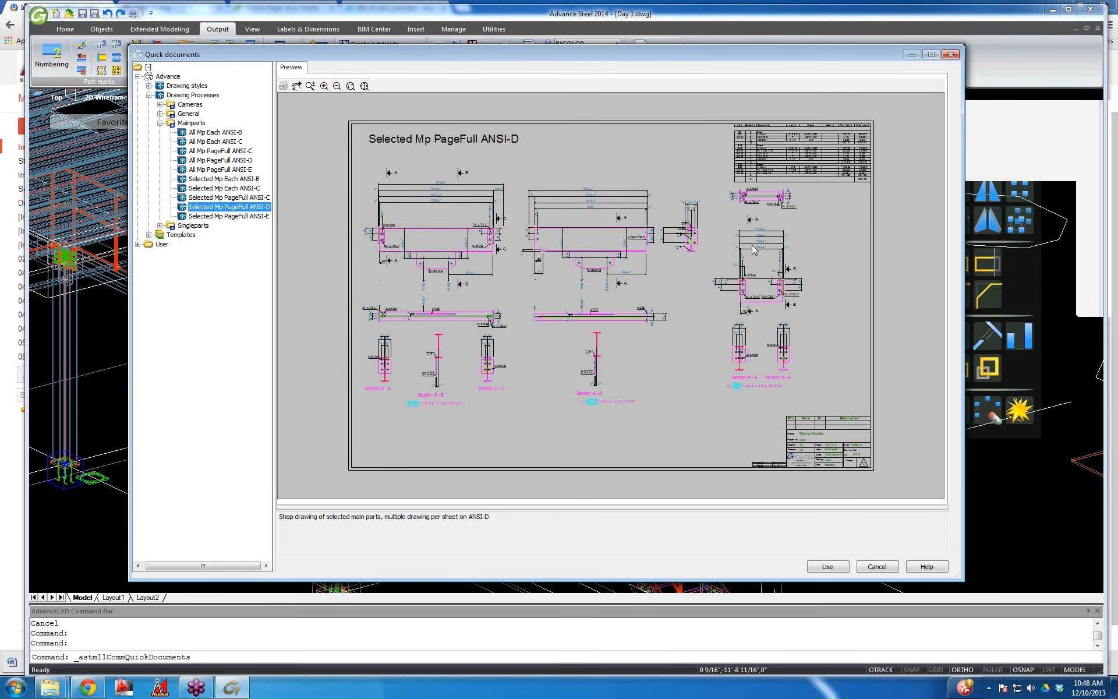
Step: Close the Quick documents dialog and check the ASDETPROTO-Assembly-ANSI-D files in the Day 1 project's Prototypes folder
left_click(948, 53)
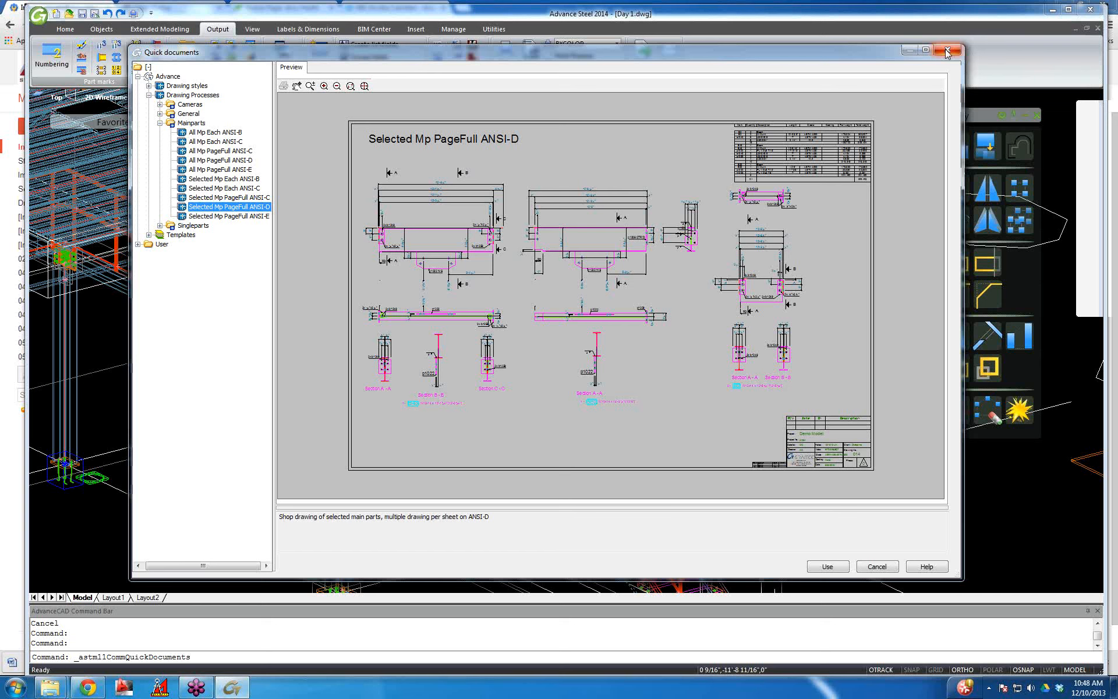
left_click(948, 52)
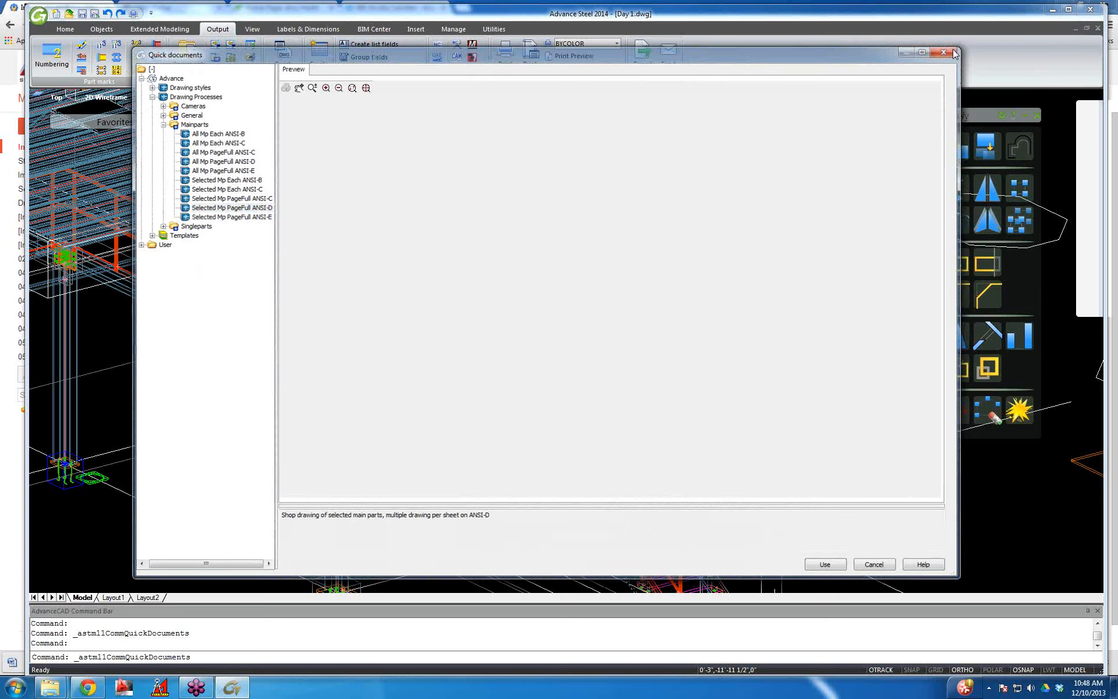
mouse_move(50, 686)
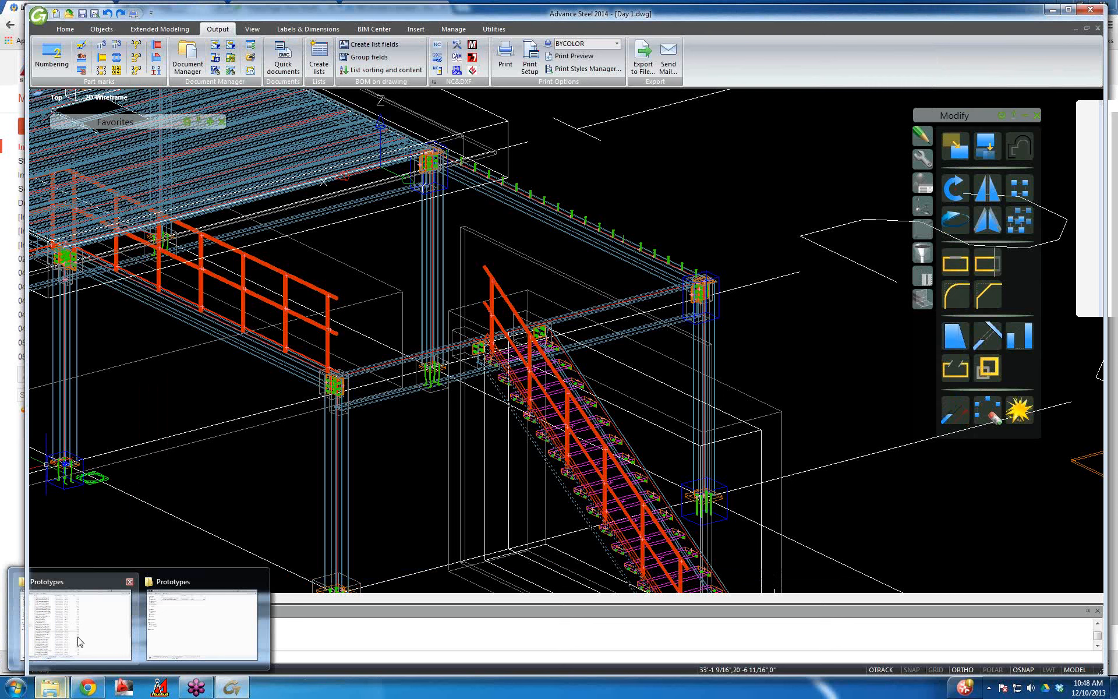
mouse_move(80, 641)
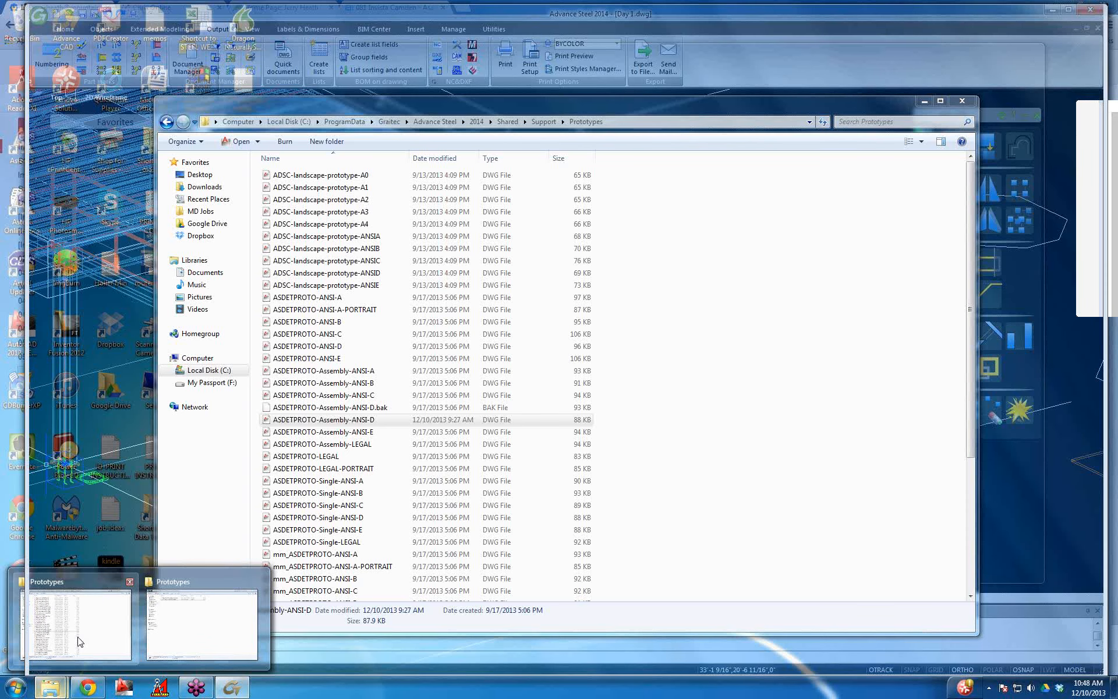
left_click(201, 624)
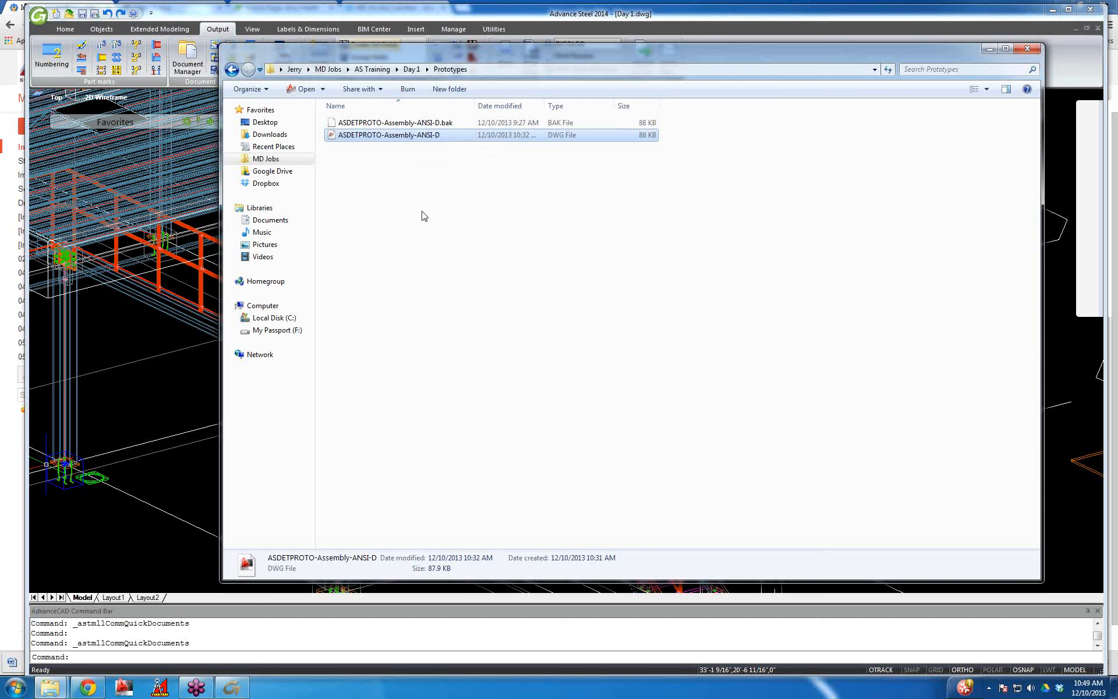
left_click(397, 124)
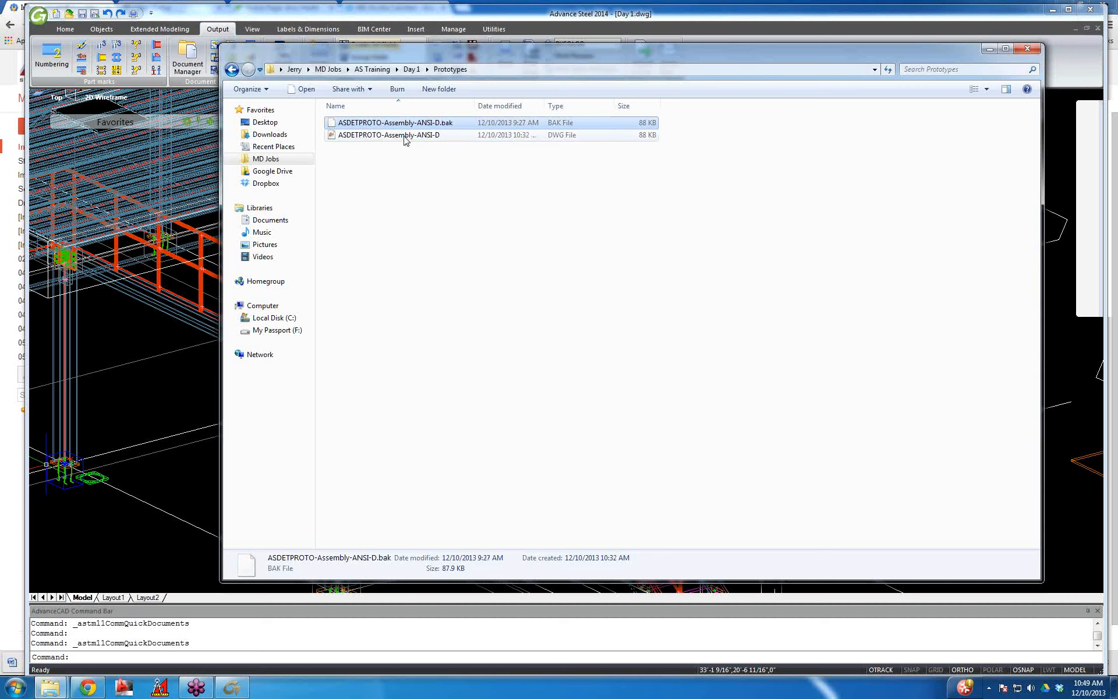
left_click(403, 138)
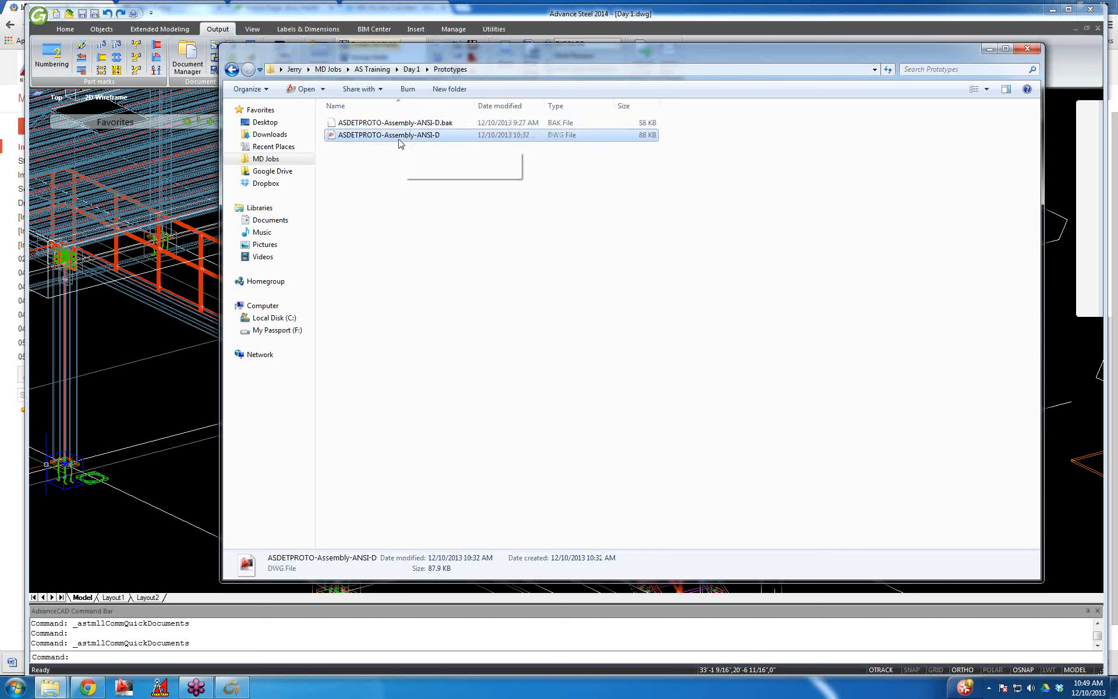
right_click(398, 142)
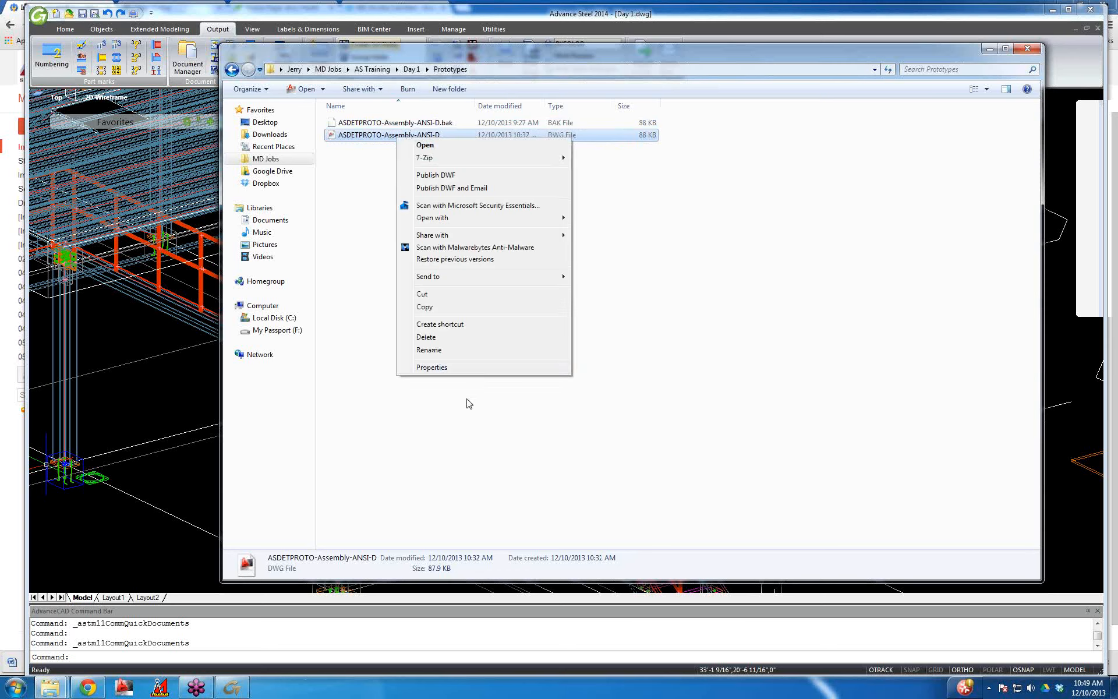
key("Escape")
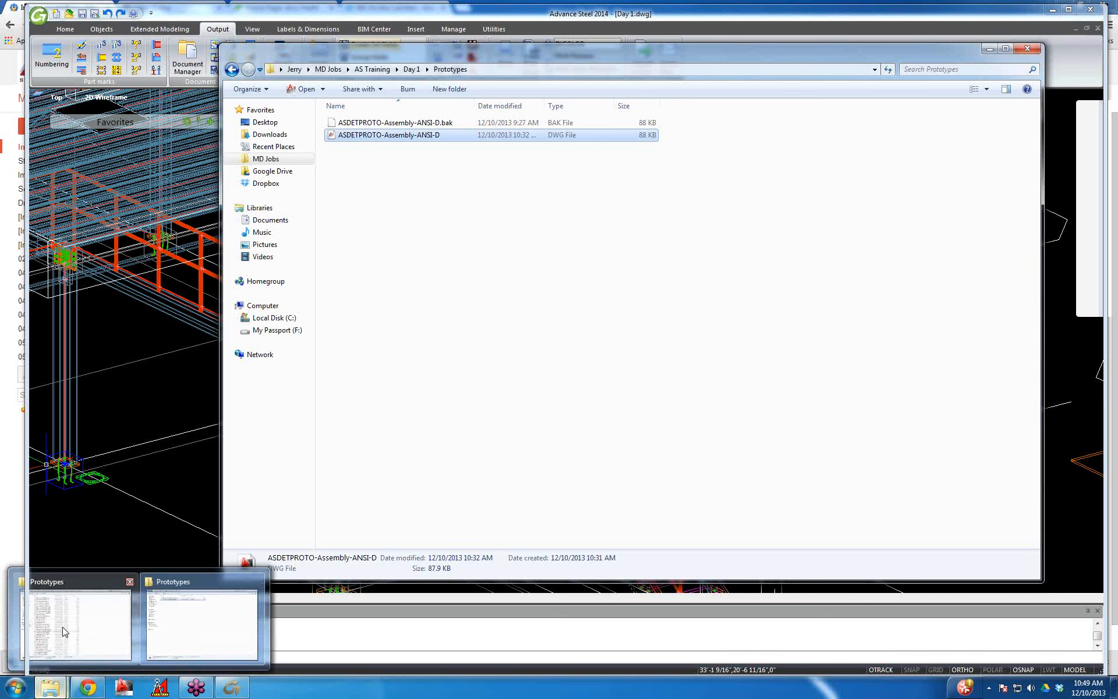
Step: Copy mm_ASDETPROTO-Assembly-ANSI-B from the shared Support Prototypes folder into the Day 1 project's Prototypes folder
mouse_move(64, 626)
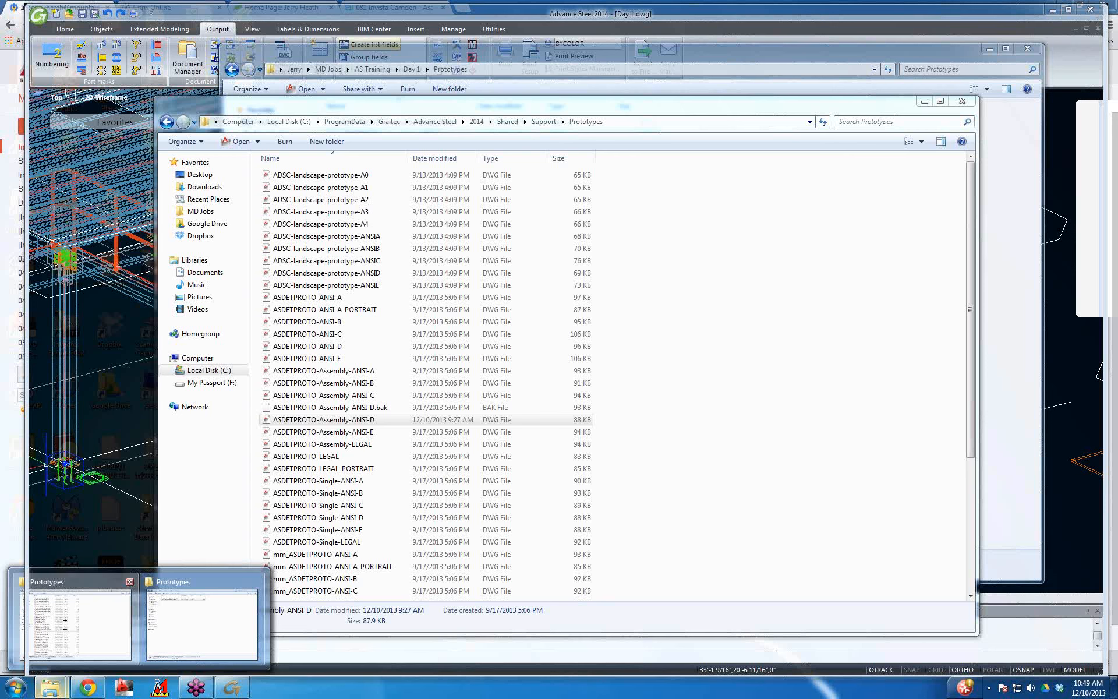
left_click(65, 625)
scroll(318, 451, "down", 5)
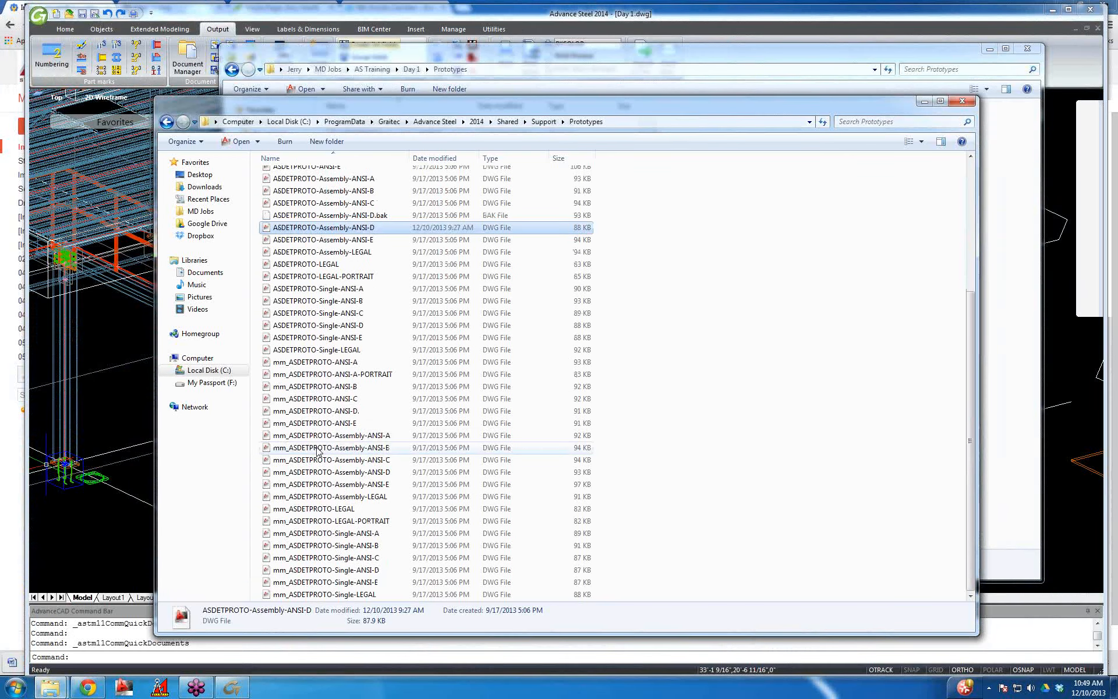
left_click(318, 452)
left_click(379, 51)
right_click(375, 170)
left_click(396, 251)
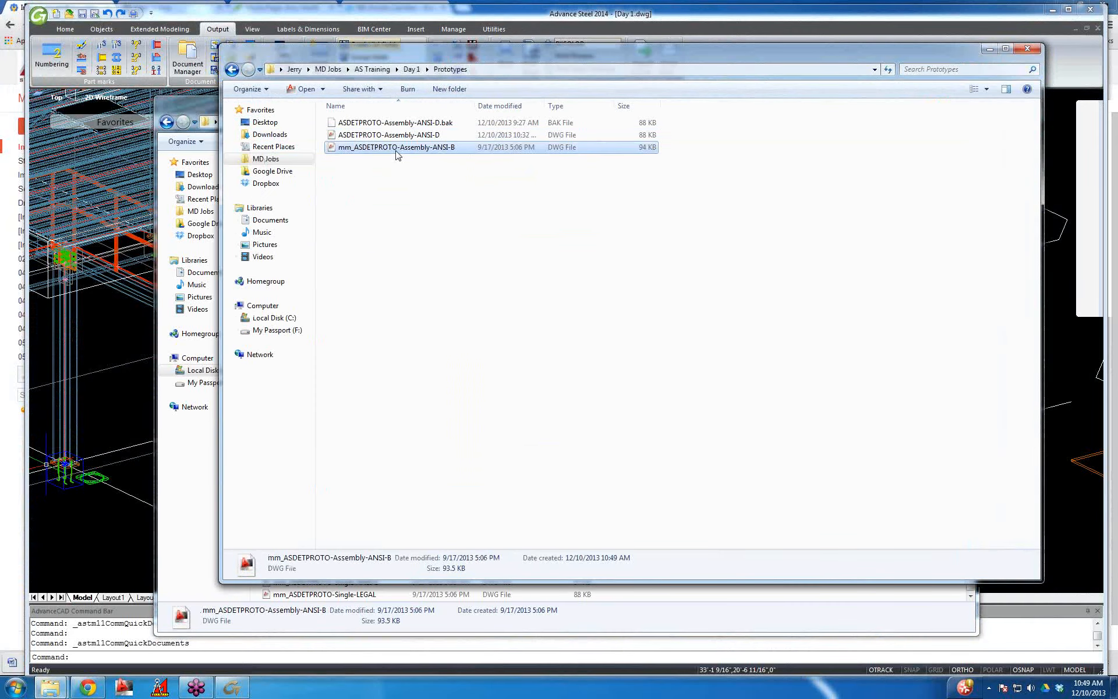
Step: Rename the copied prototype to ASDETPROTO-Assembly-ANSI-B by removing its mm_ prefix
right_click(396, 149)
left_click(447, 359)
key("Home")
key("shift+Right")
key("shift+Right")
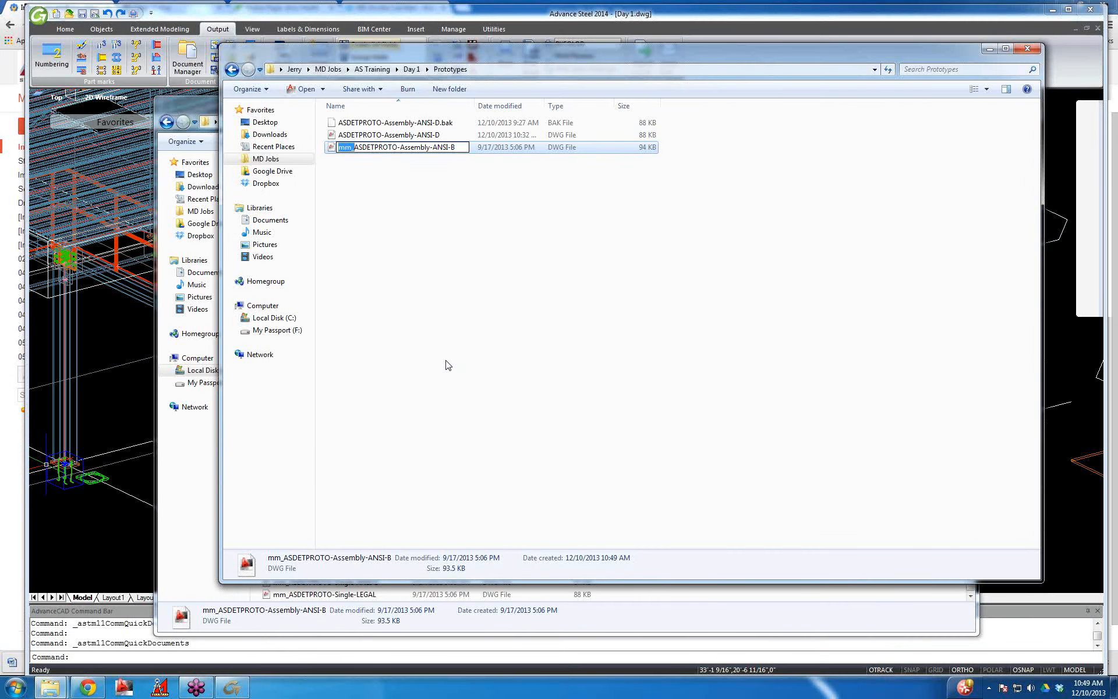
key("Delete")
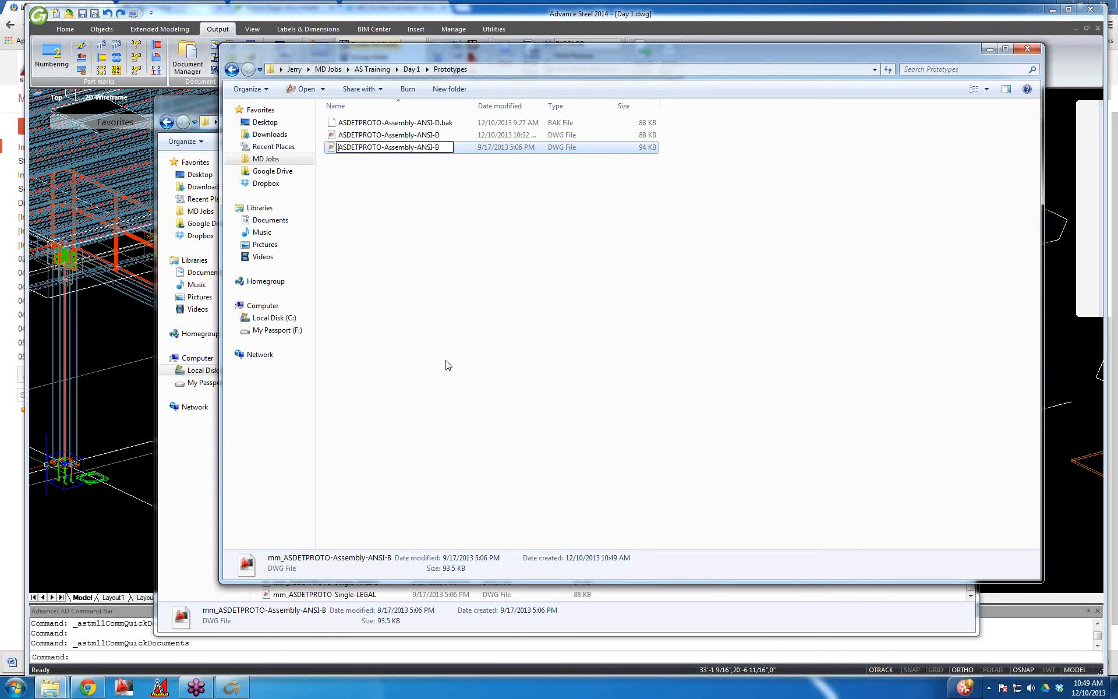
key("Return")
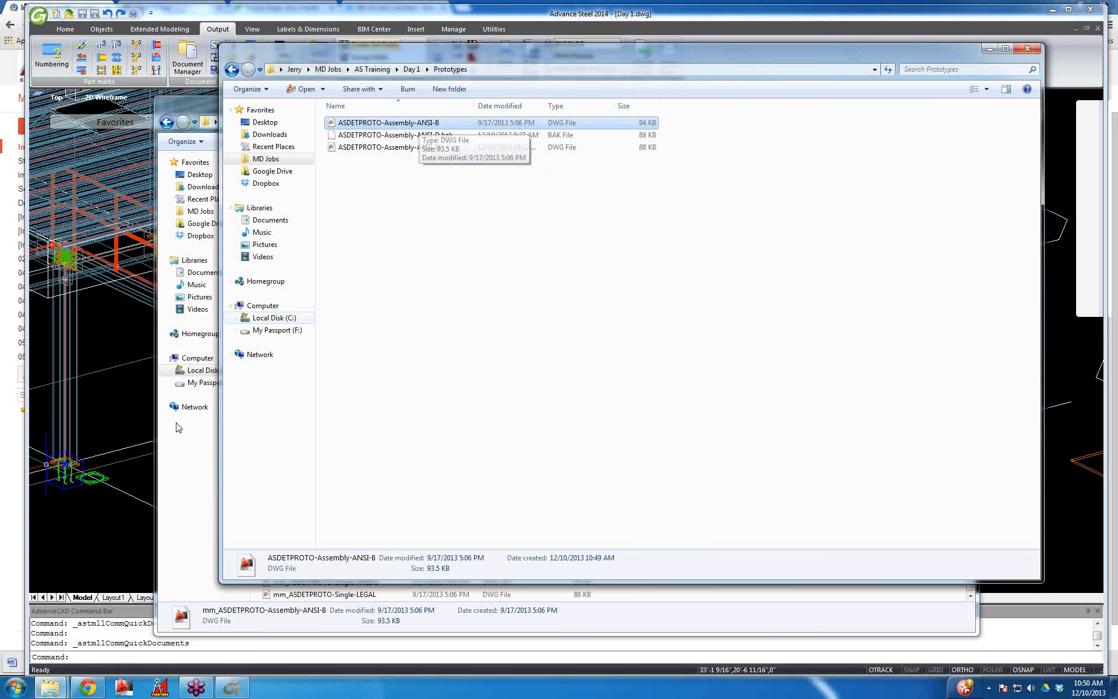
Step: Return to the Day 1.dwg model and clear any active selection
left_click(117, 392)
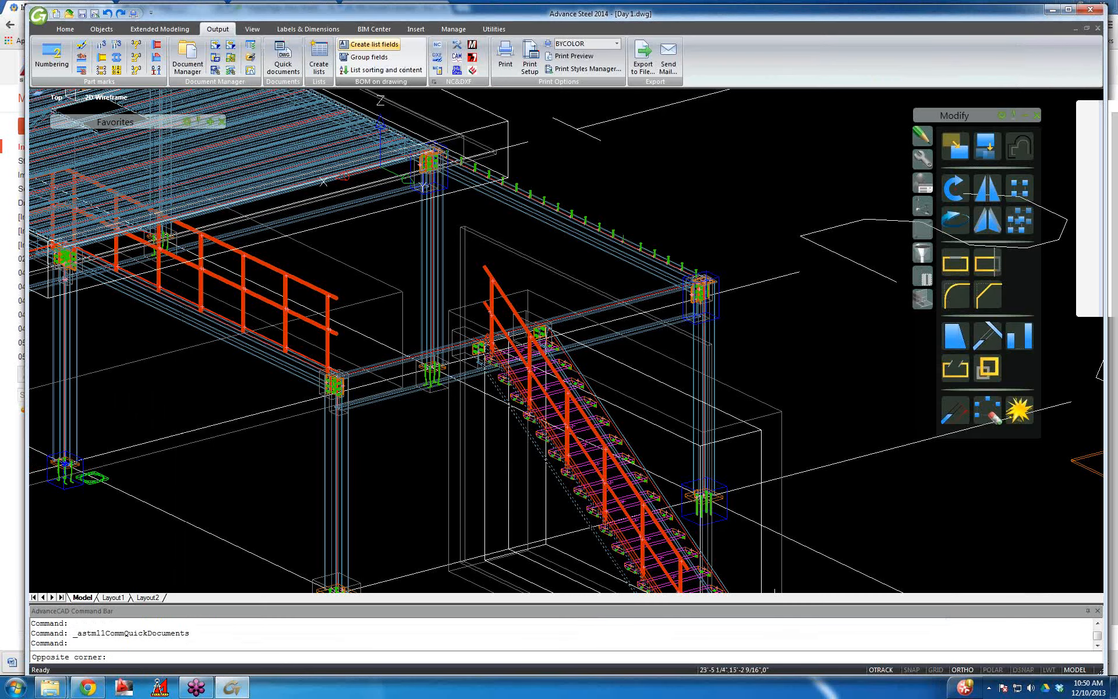
key("Escape")
key("Escape")
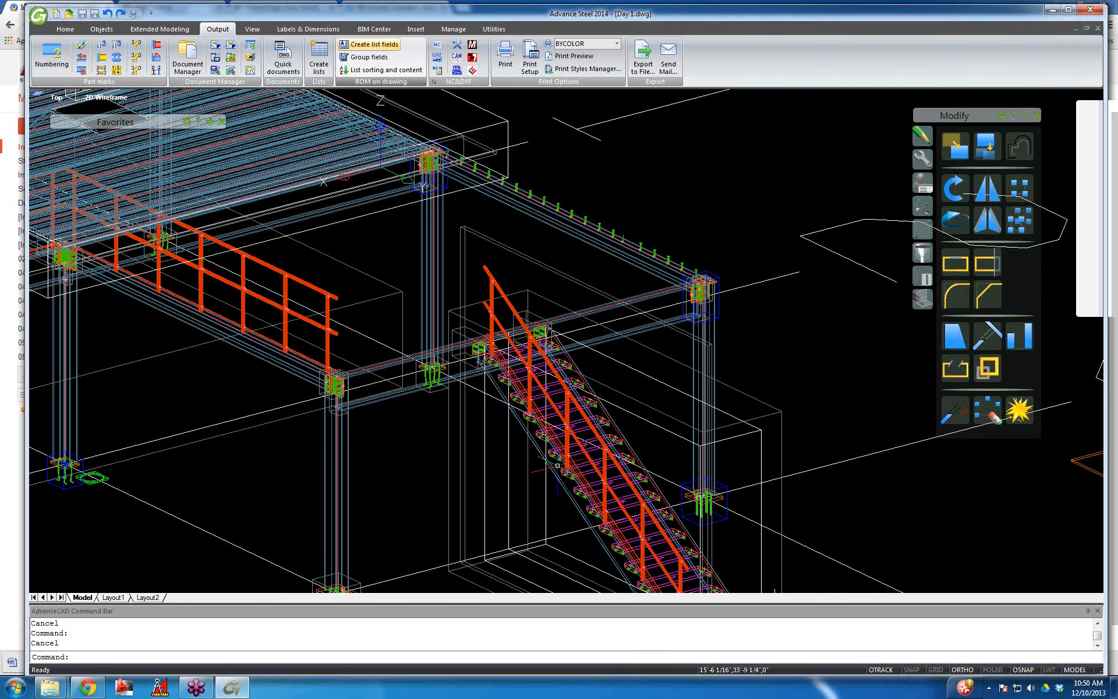
left_click(561, 483)
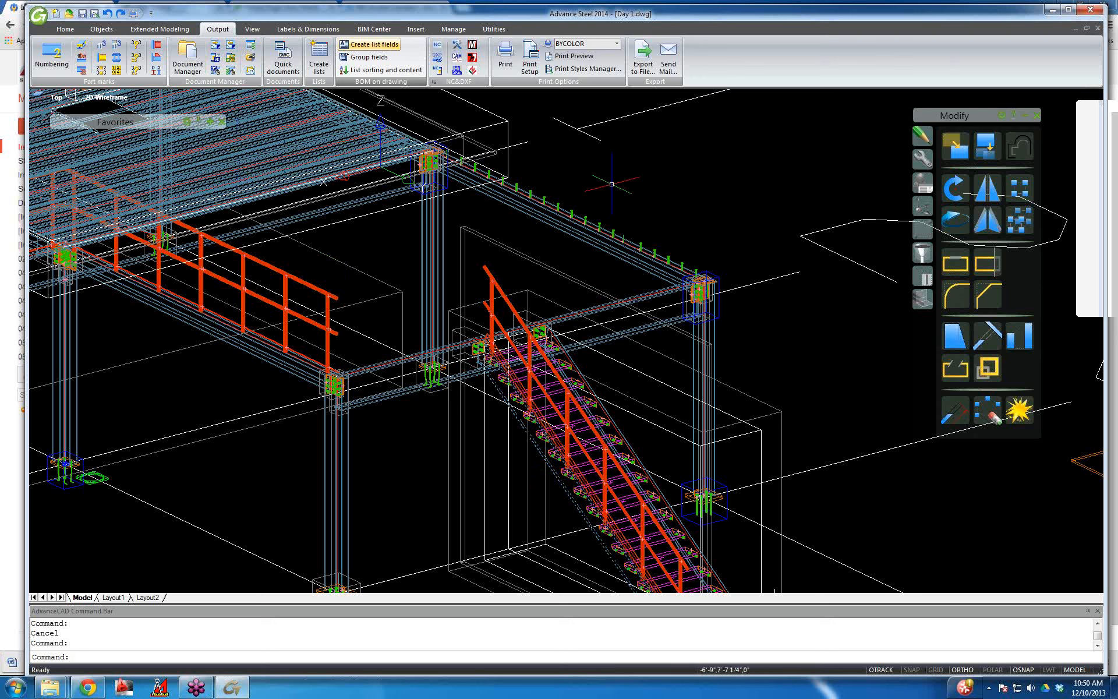
key("Escape")
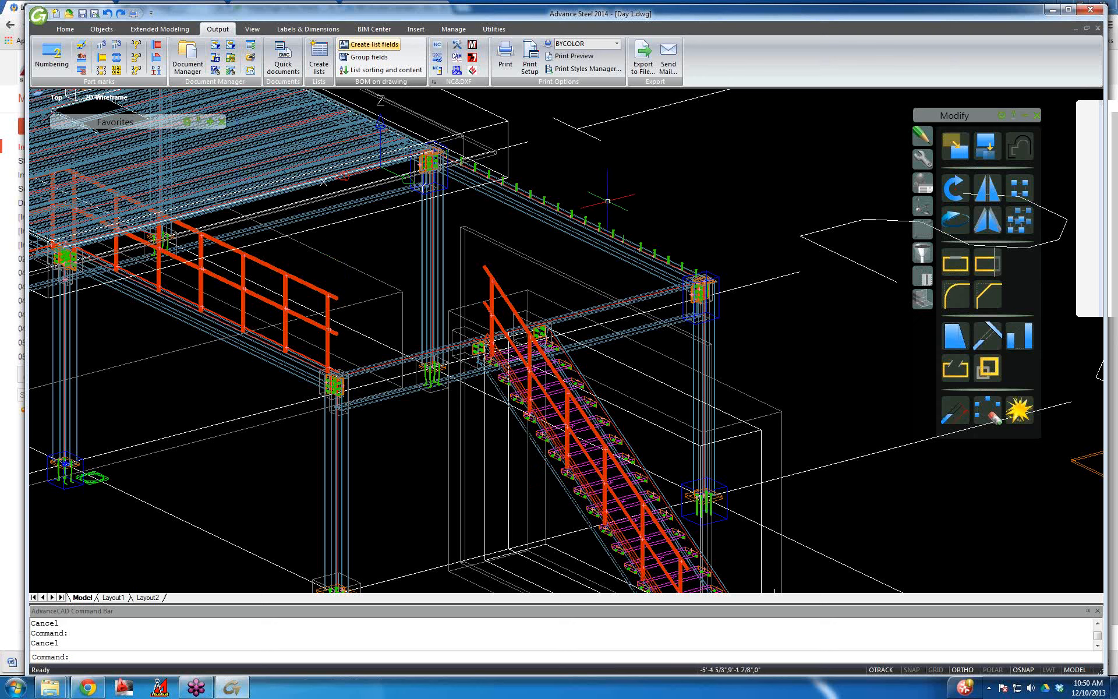
Step: Review the Naming properties of the stair stringer beam and close its properties dialog
left_click(533, 436)
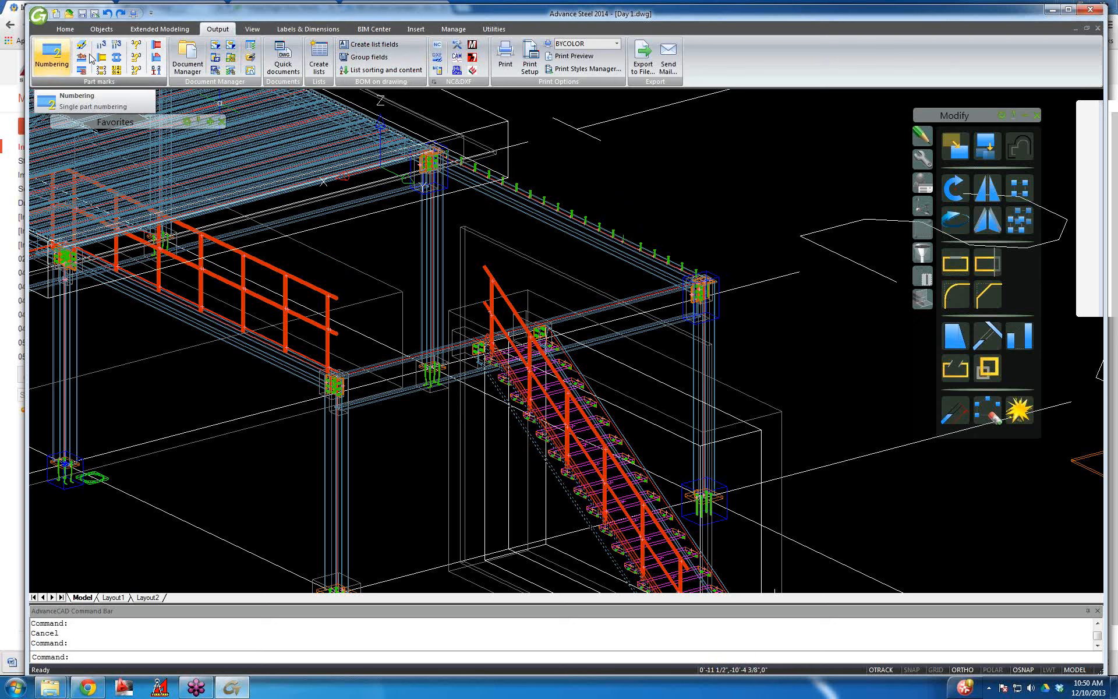
right_click(383, 266)
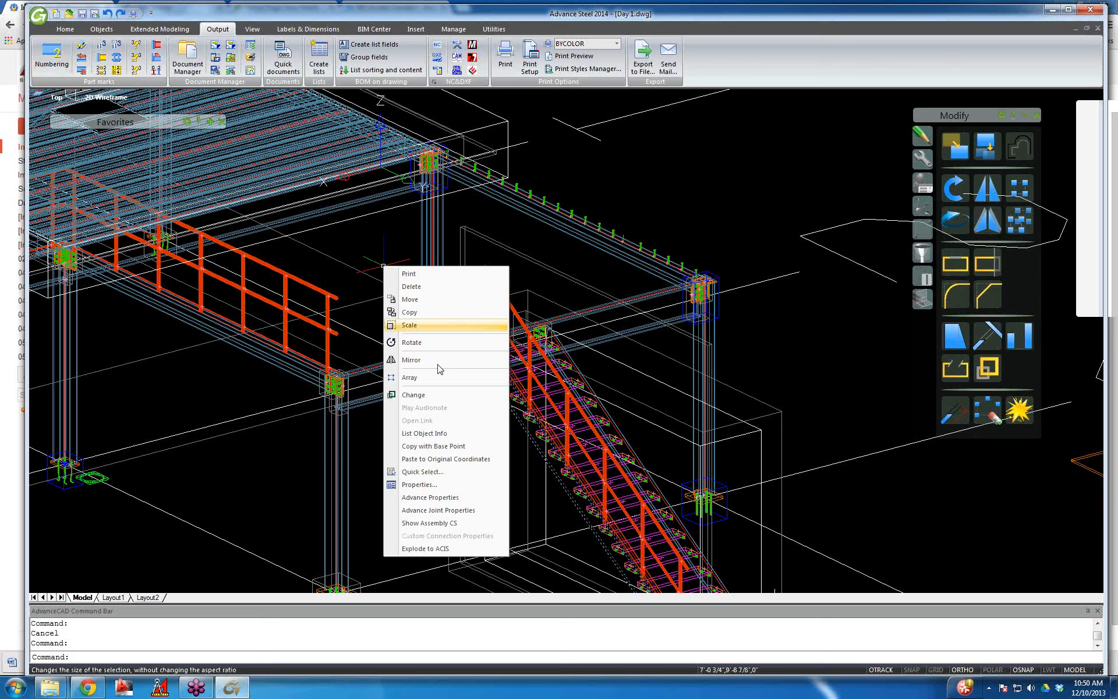
left_click(457, 524)
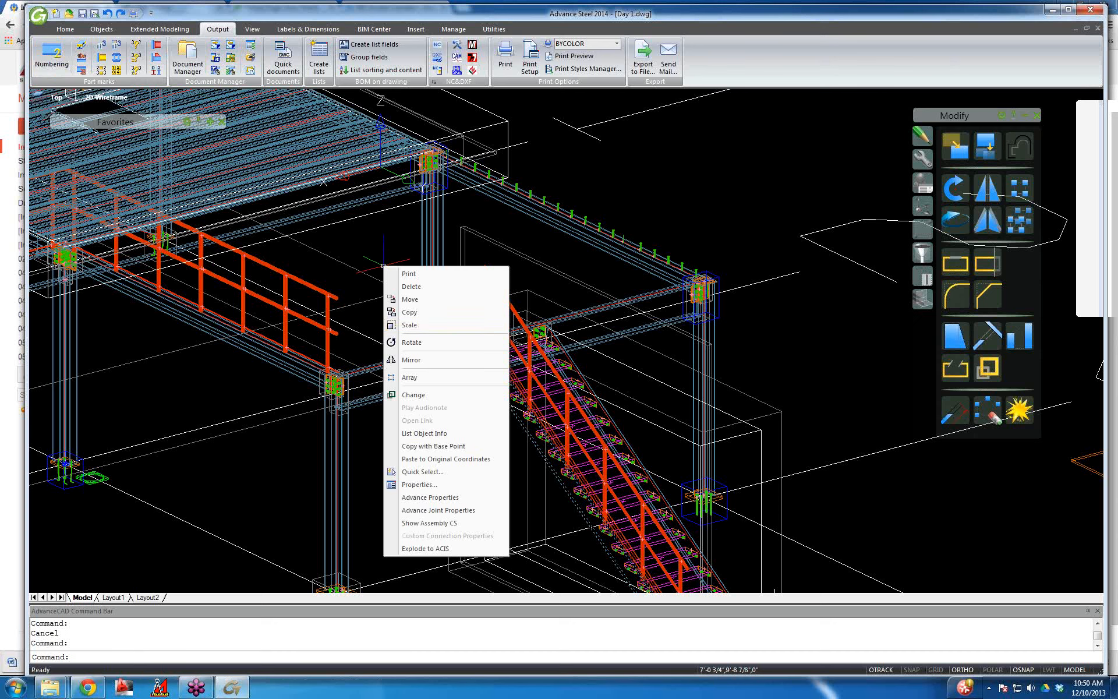
double_click(557, 474)
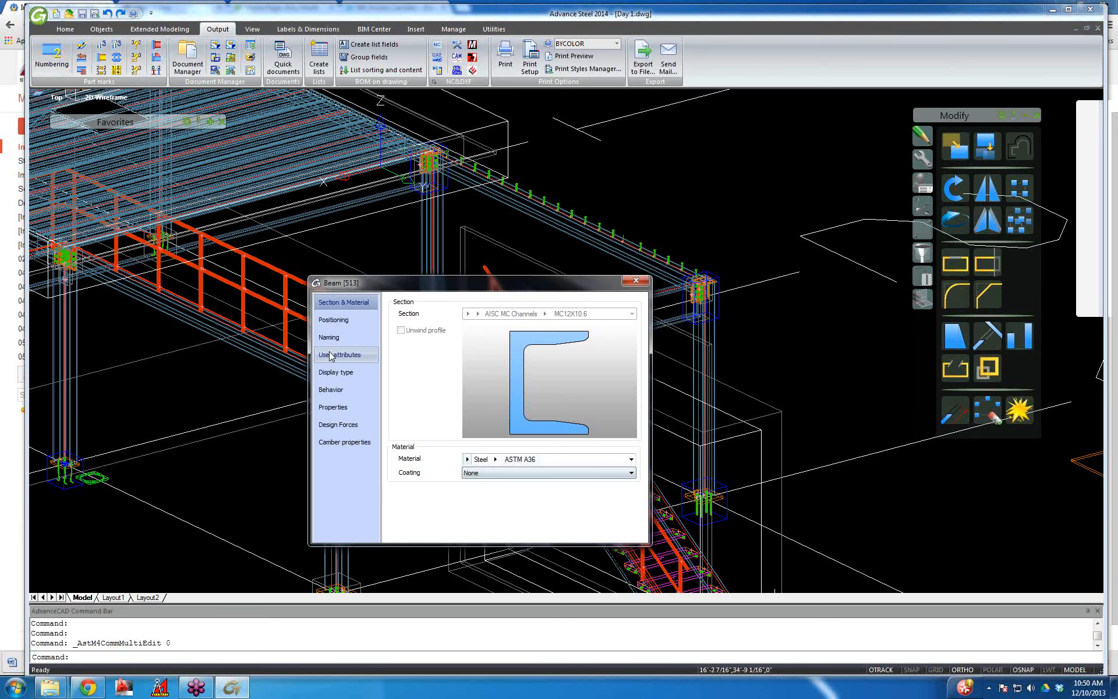
left_click(329, 337)
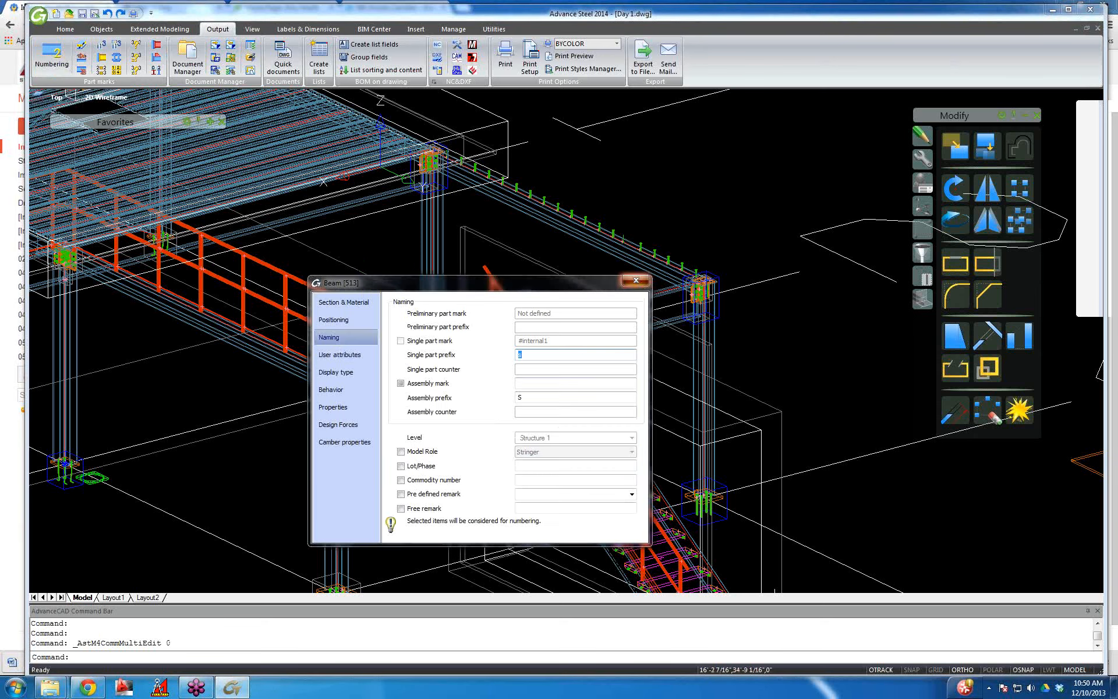
left_click(636, 281)
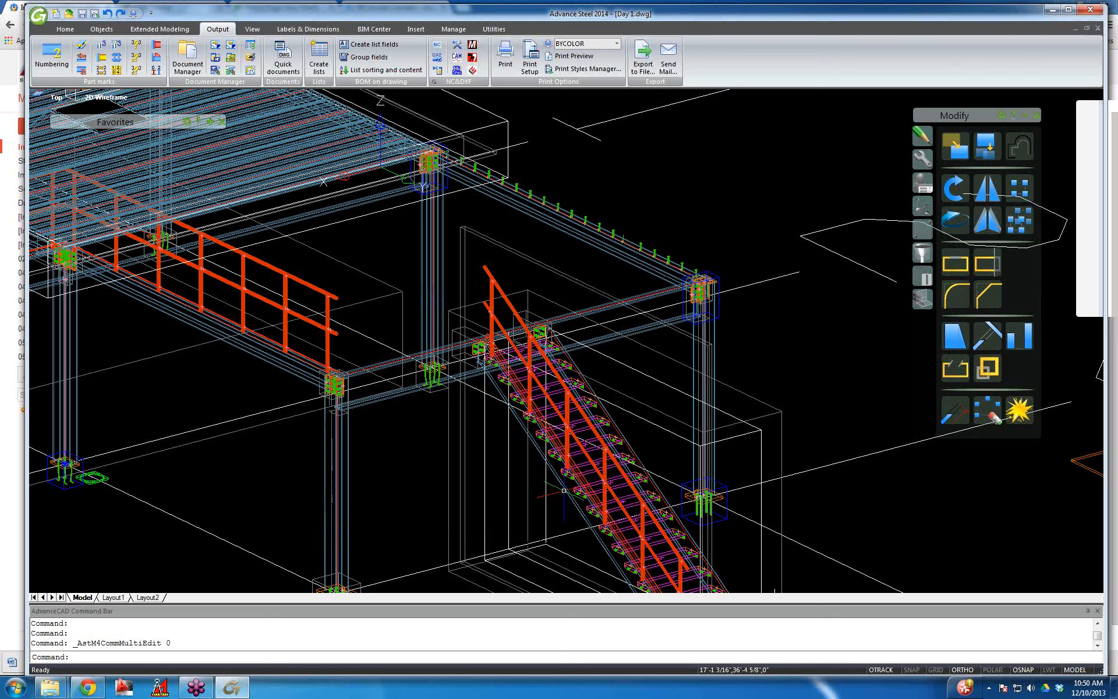
Step: Generate a main part drawing of the stair stringer with the Selected Mp Each ANSI-B process and its default process properties
left_click(285, 64)
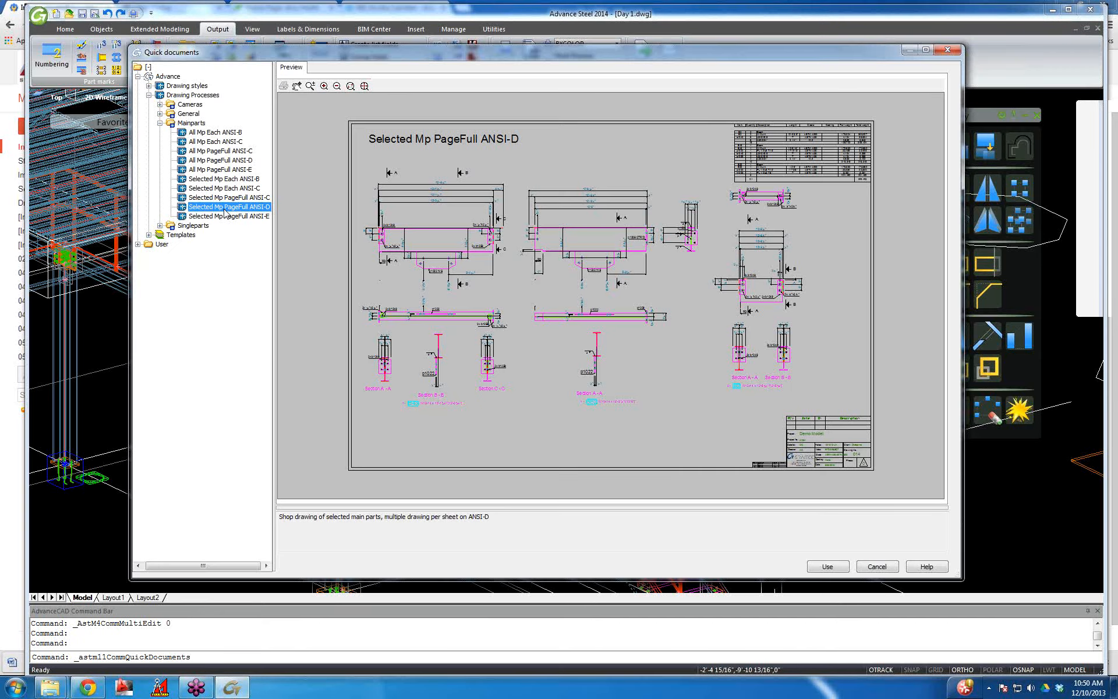
left_click(226, 180)
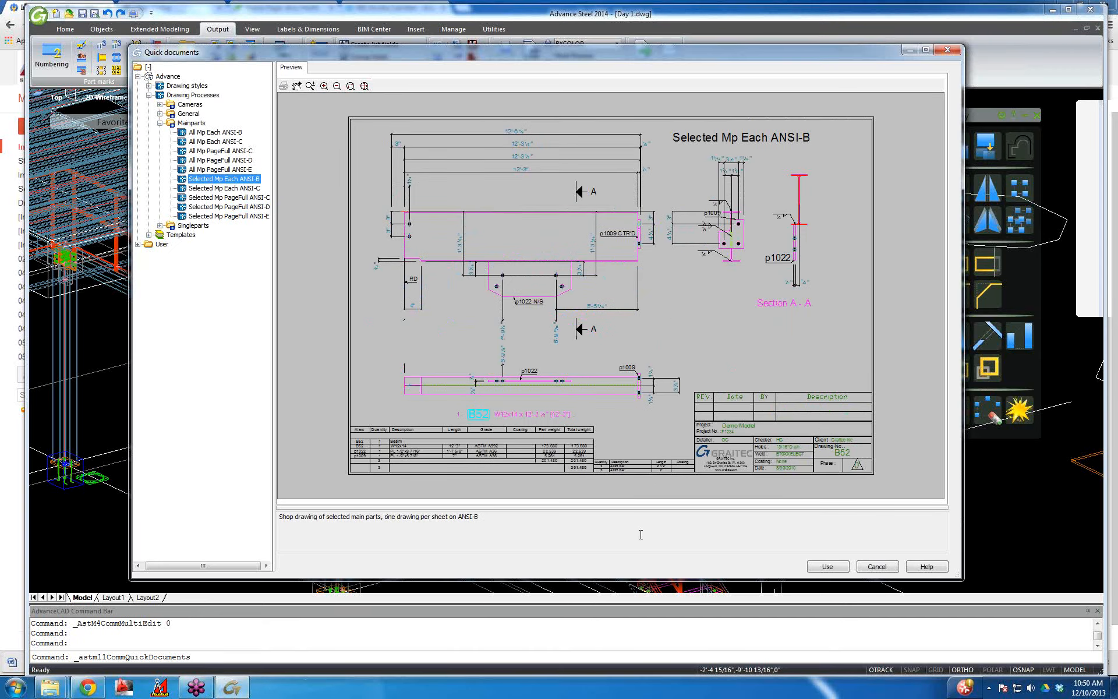
left_click(829, 566)
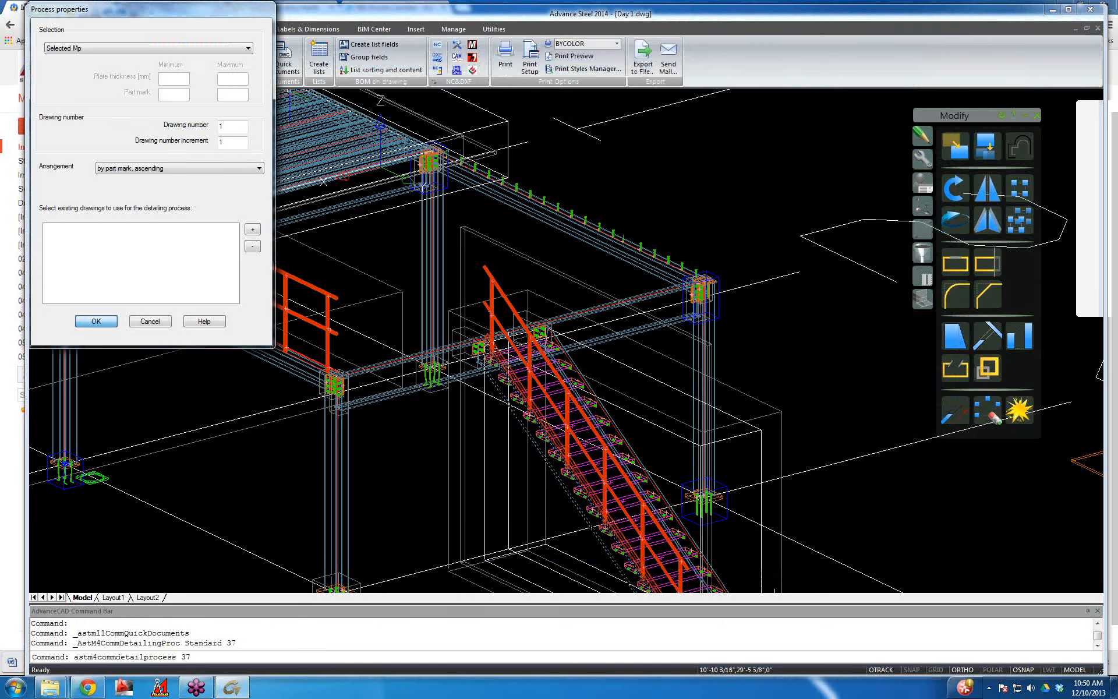
left_click(96, 321)
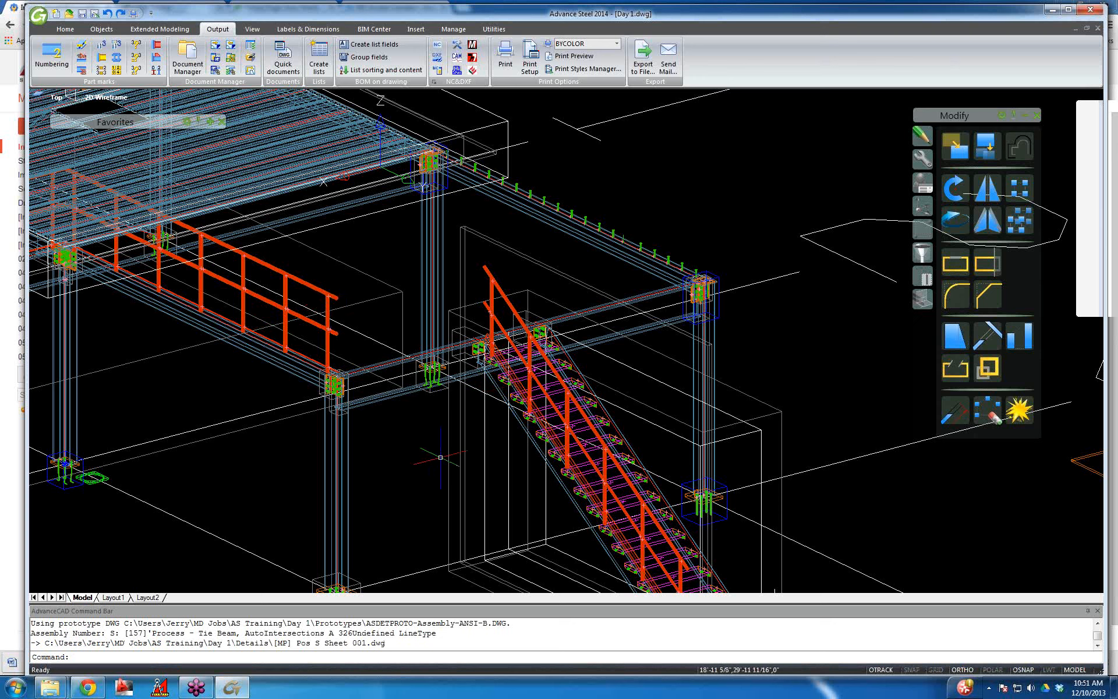
Step: Open the Advance properties of the stair stringer beam
left_click(561, 486)
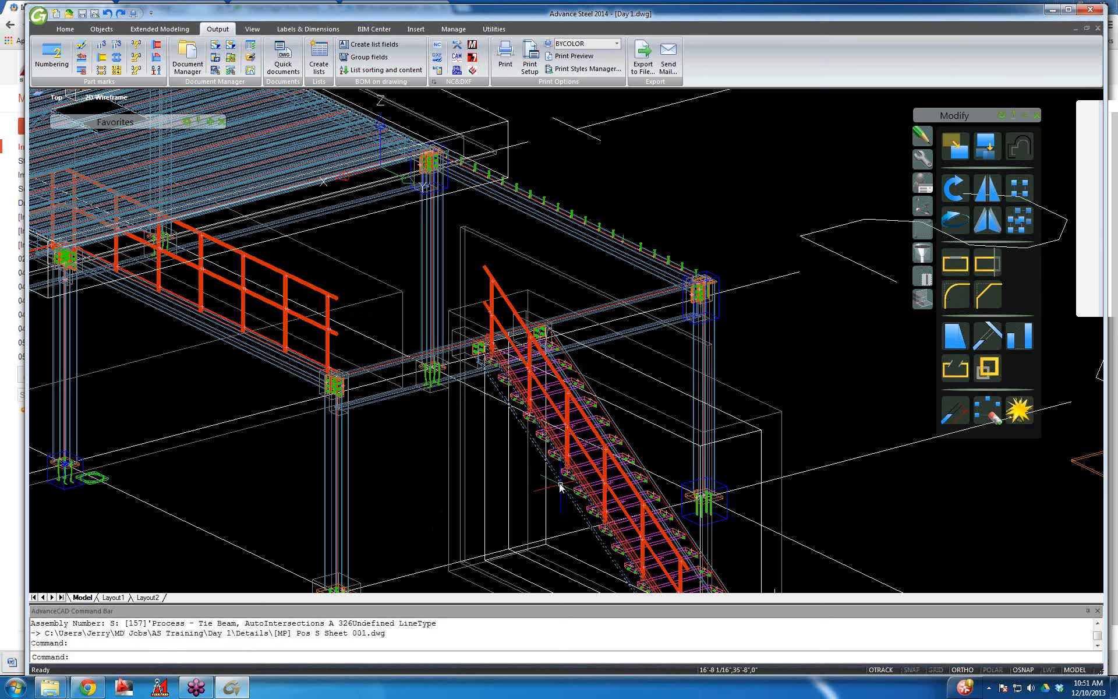
right_click(561, 486)
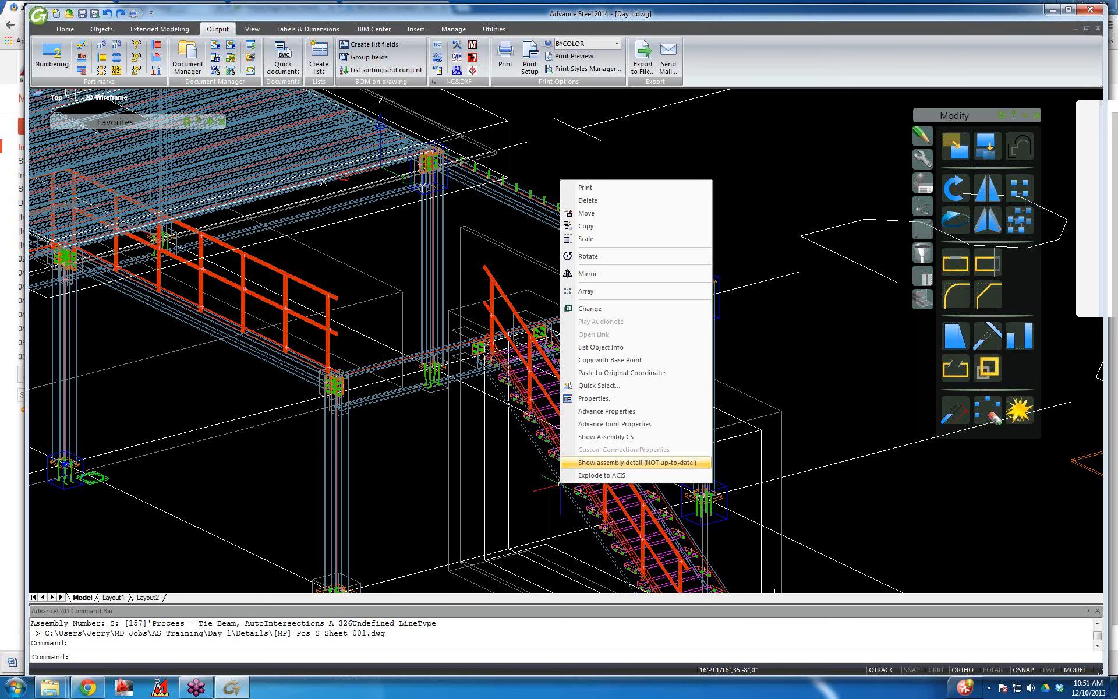
left_click(606, 411)
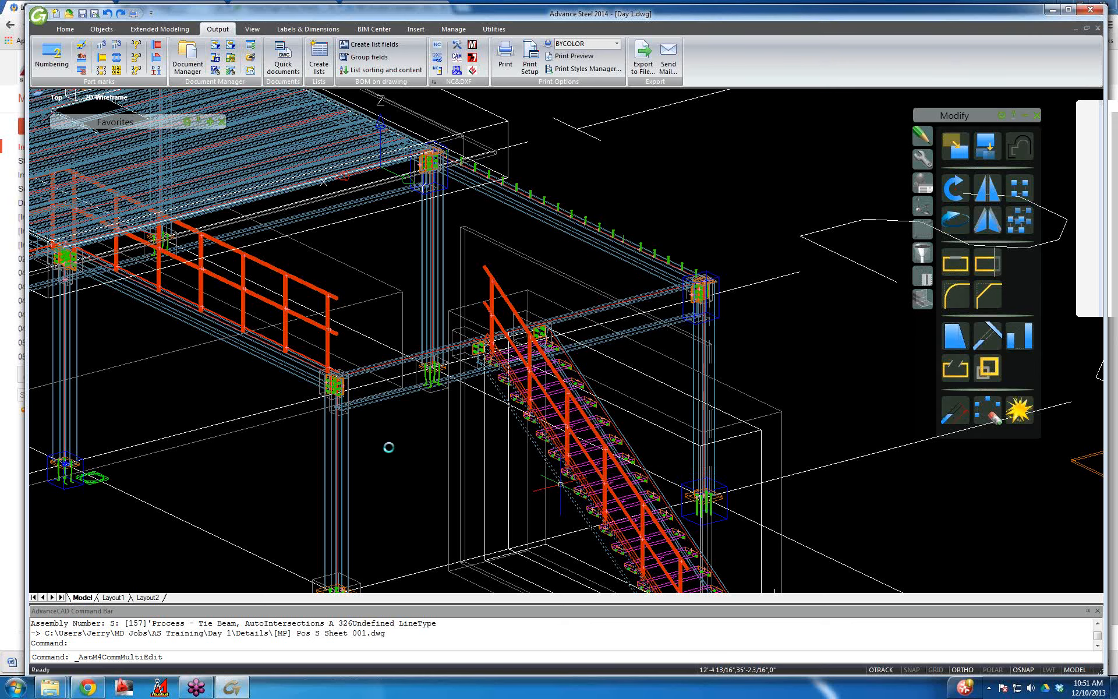
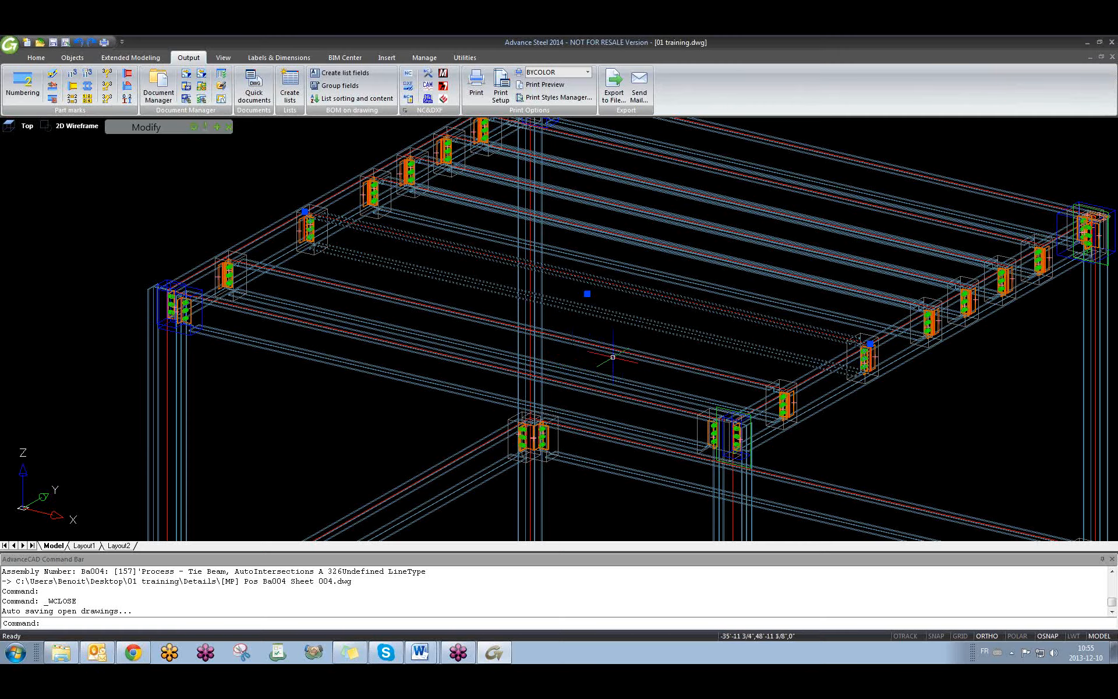
scroll(436, 387, "down", 4)
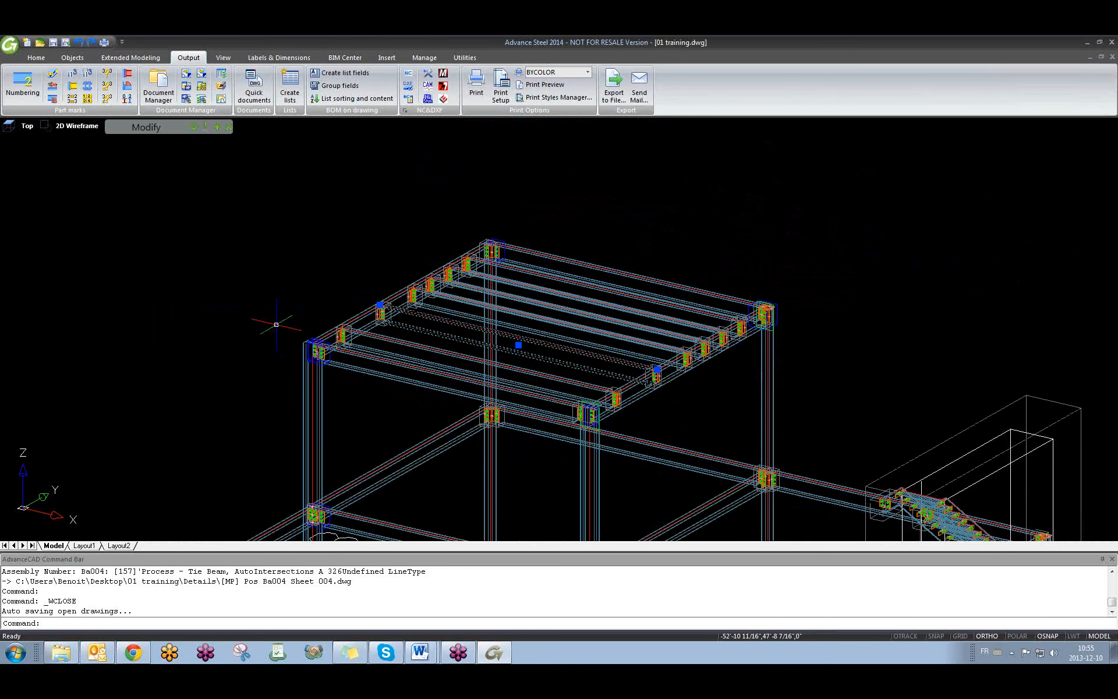
left_click(262, 309)
left_click(228, 264)
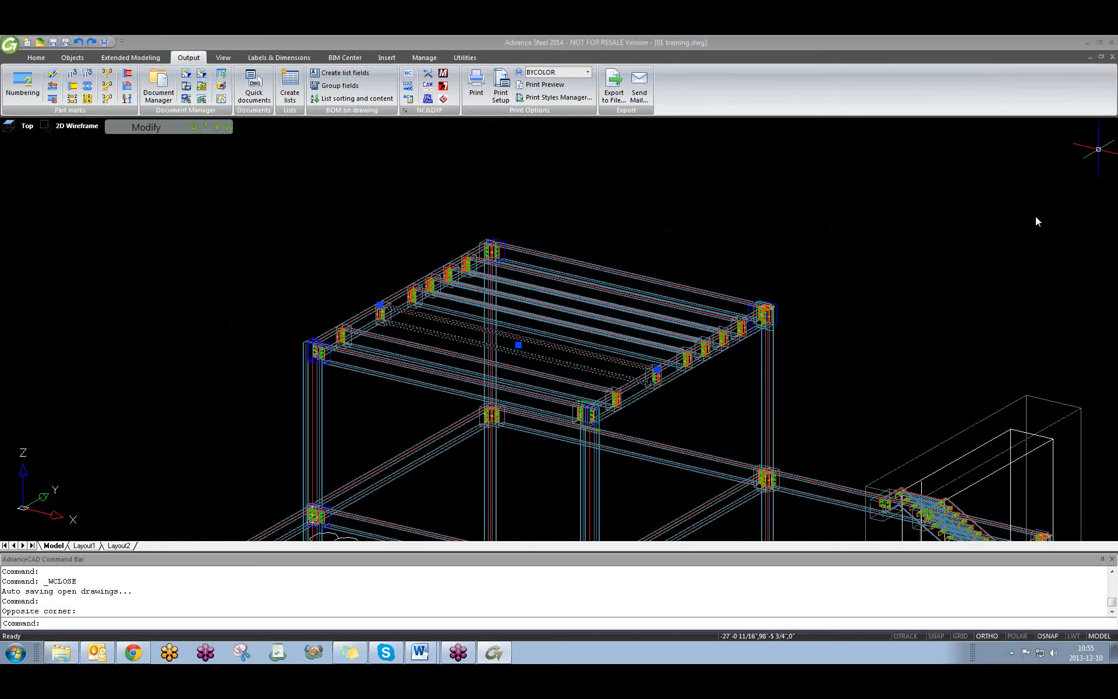
left_click(794, 232)
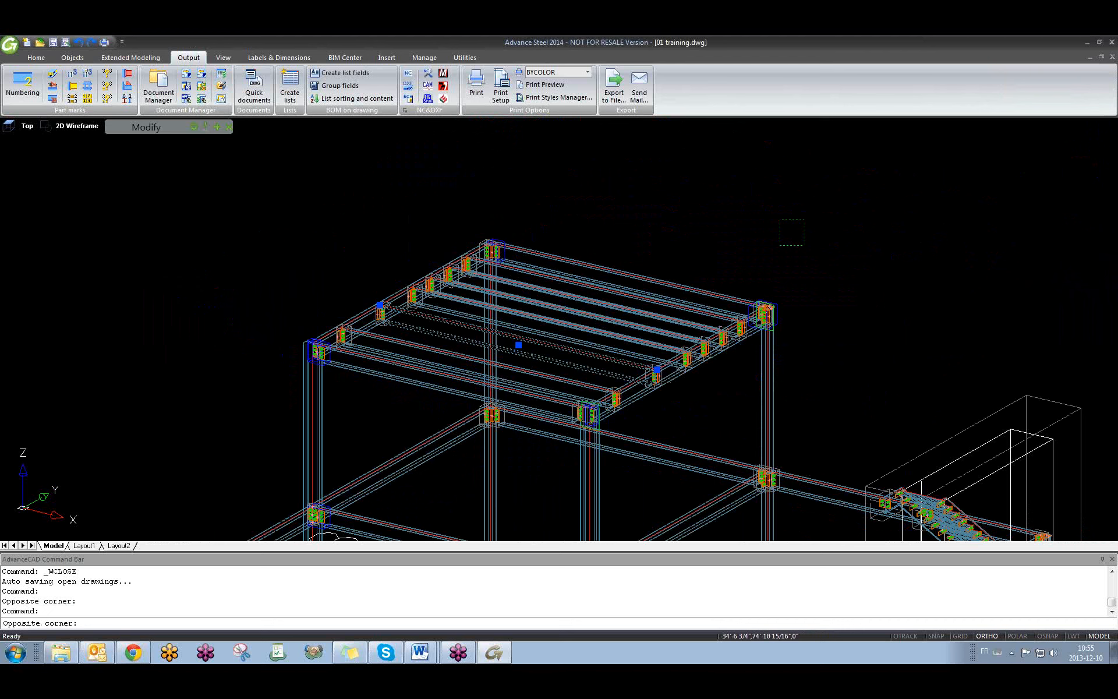
left_click(806, 244)
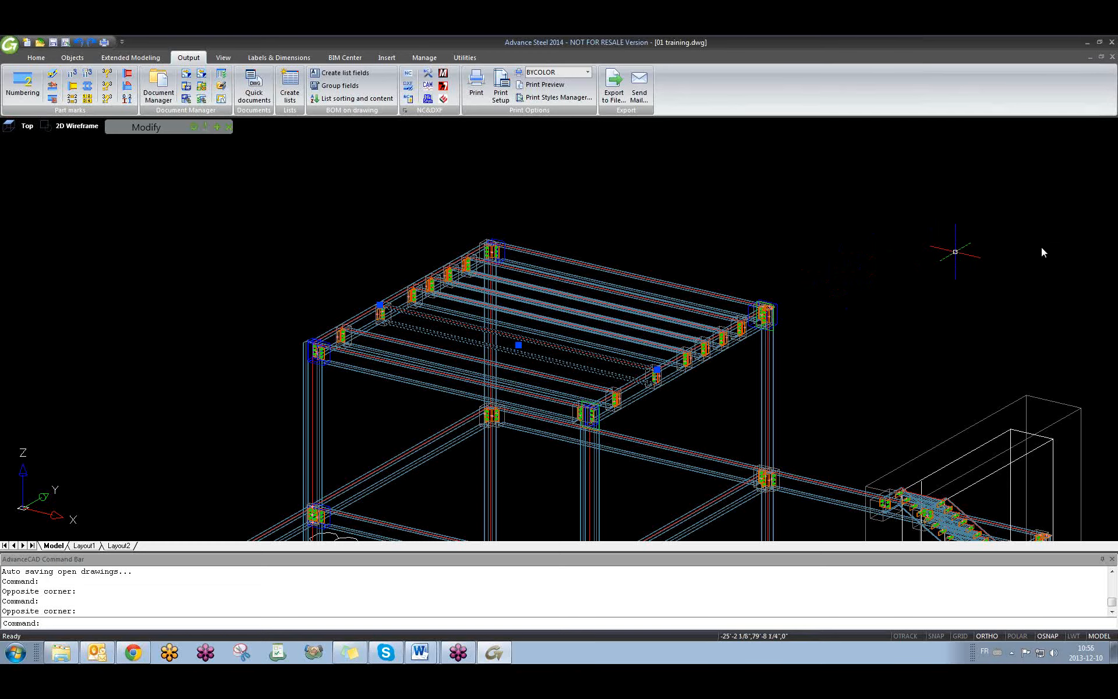
middle_click_drag(670, 286, 696, 283)
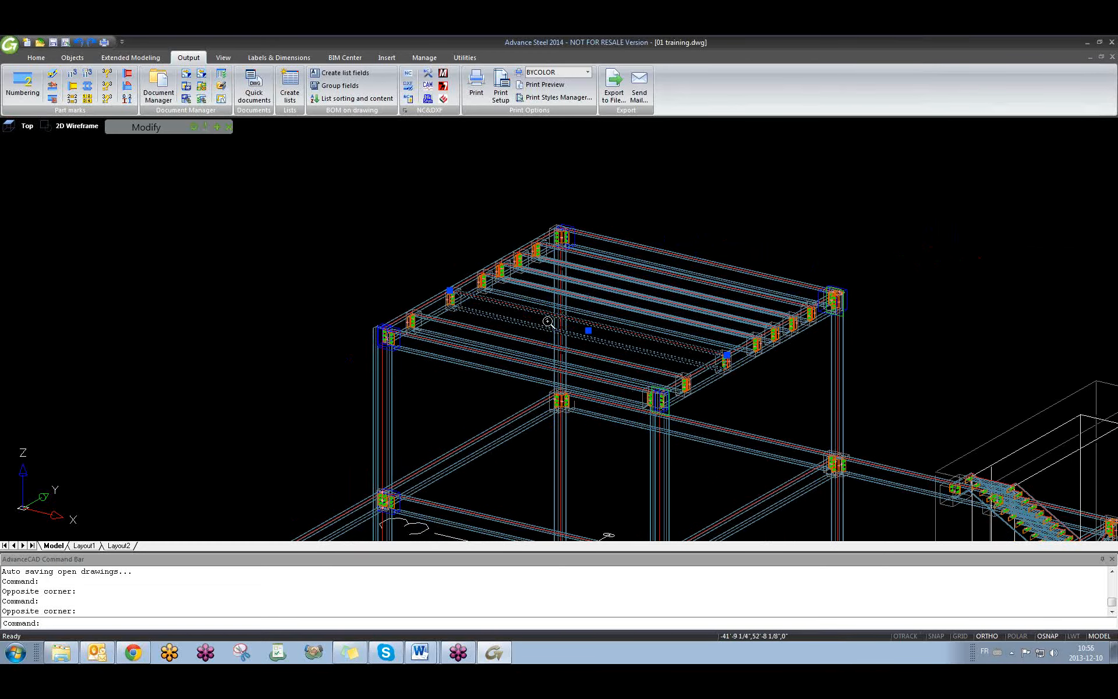
scroll(596, 284, "up", 8)
scroll(595, 284, "down", 10)
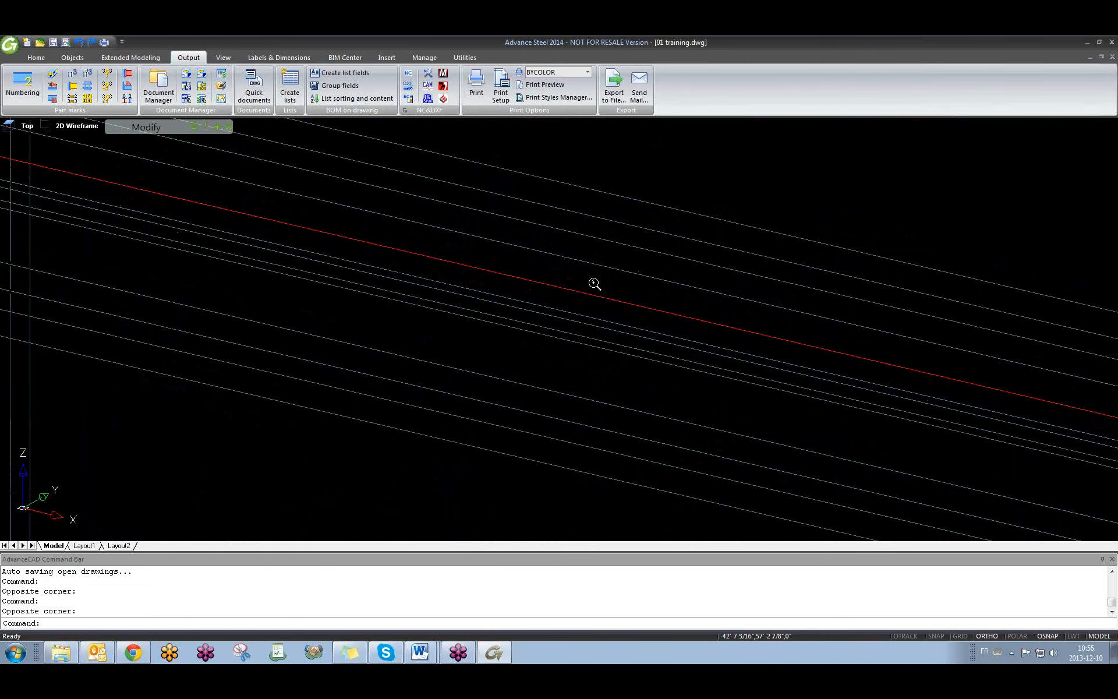
key("Escape")
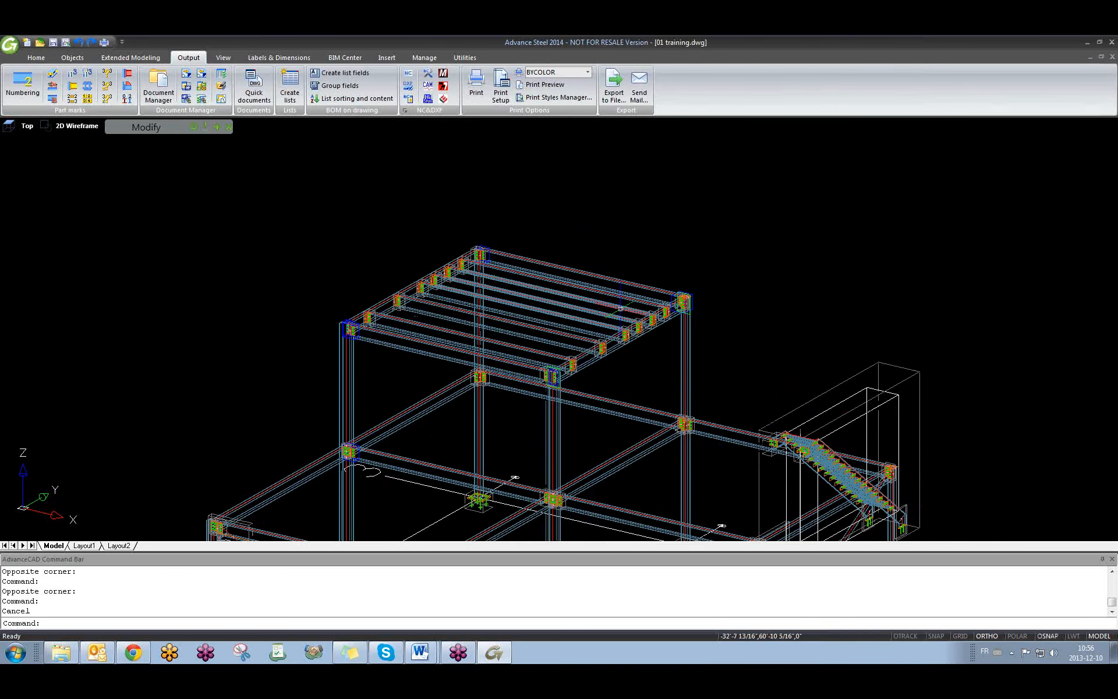
left_click(636, 264)
left_click(636, 264)
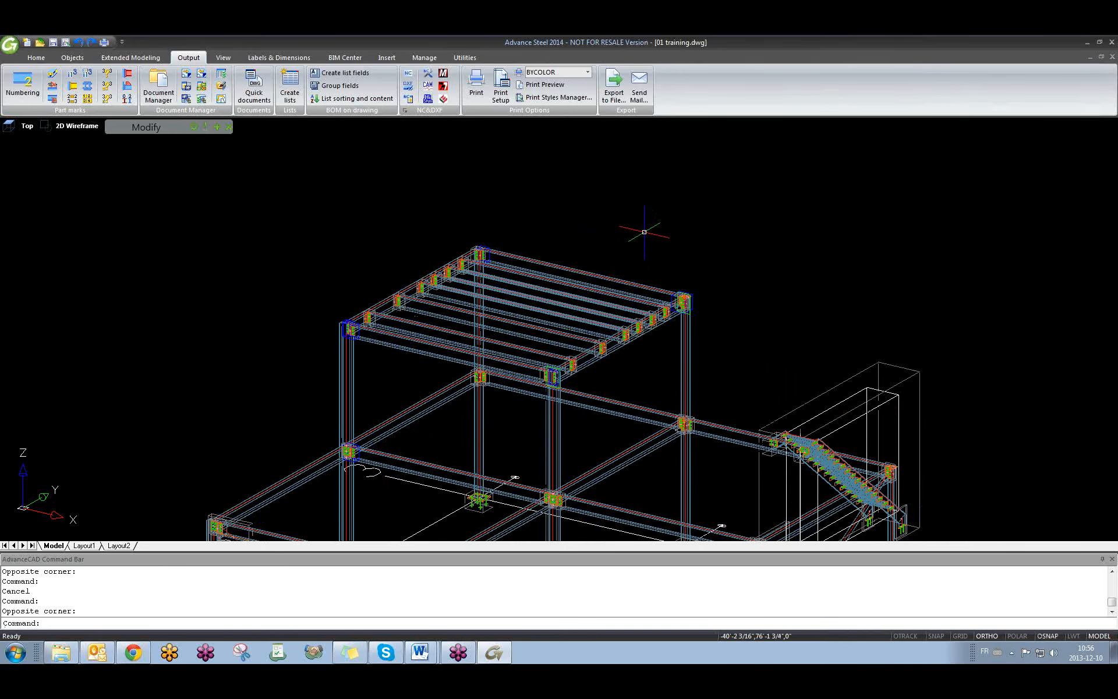
left_click(644, 211)
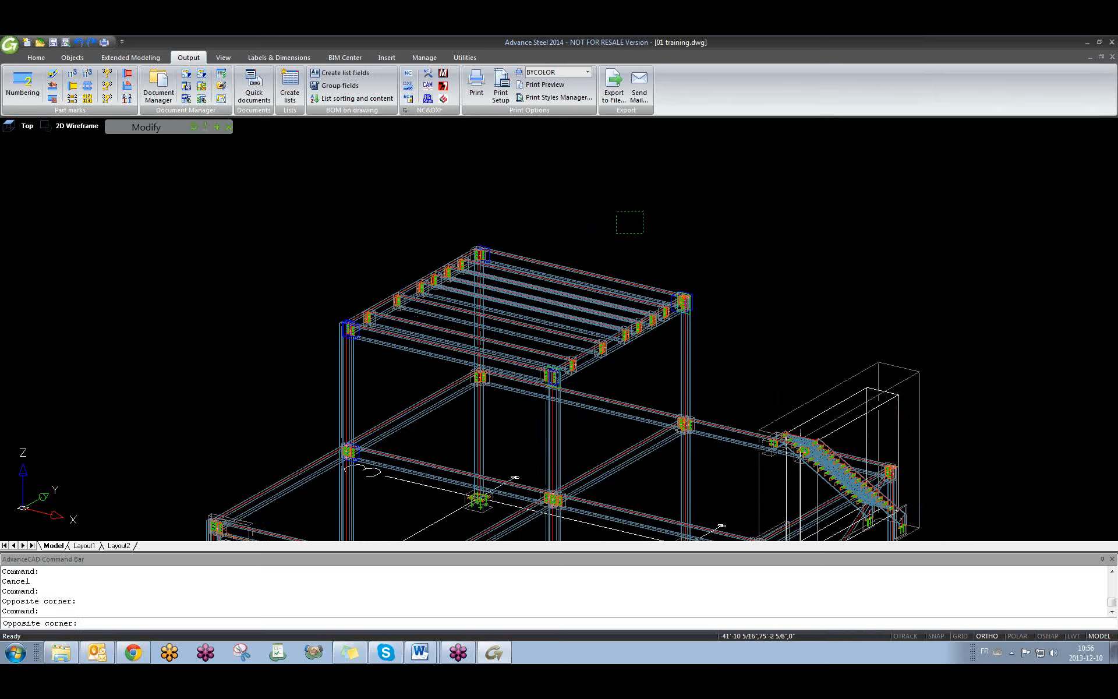
left_click(599, 241)
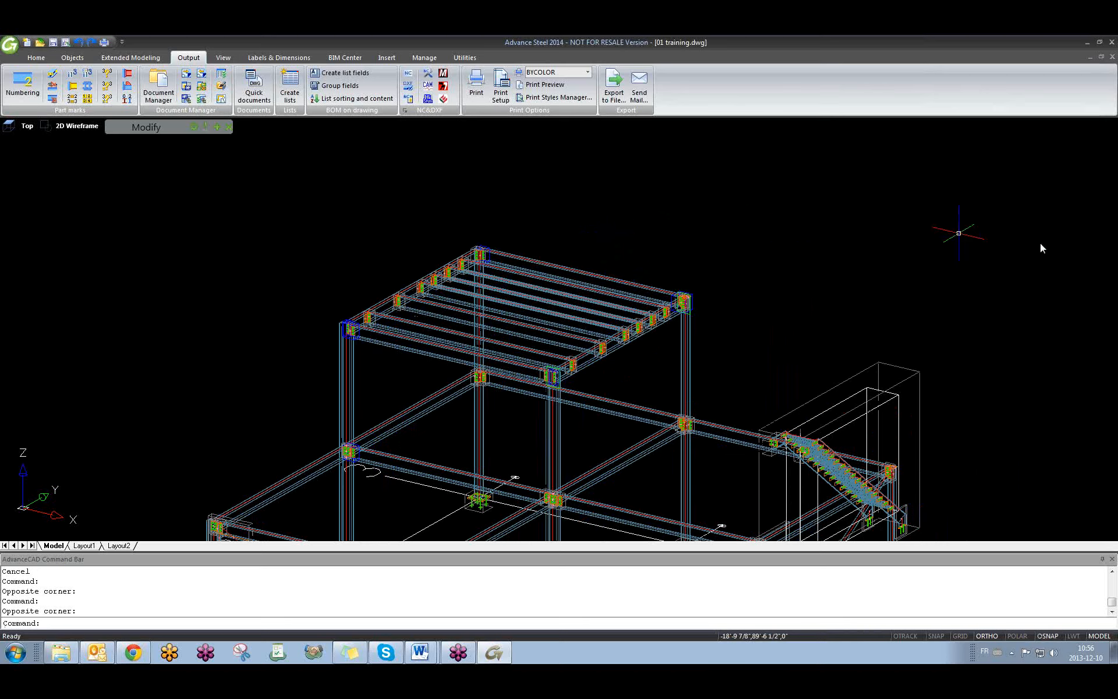
left_click(805, 255)
scroll(732, 303, "up", 5)
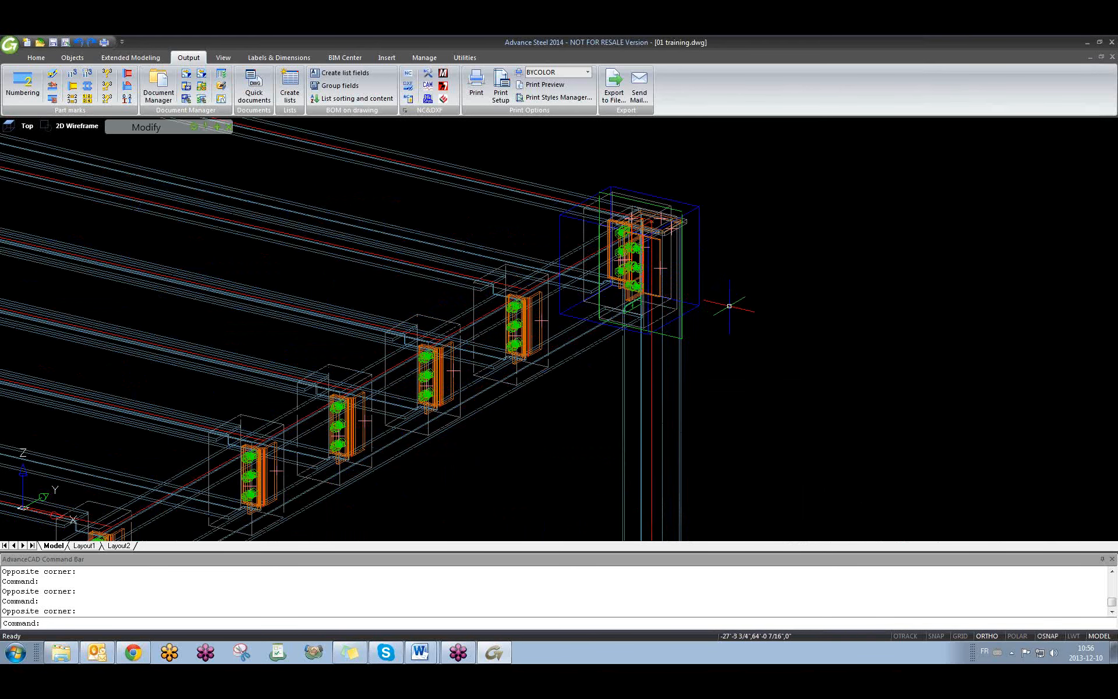
left_click(694, 143)
left_click(694, 144)
left_click(751, 326)
key("Escape")
left_click(799, 383)
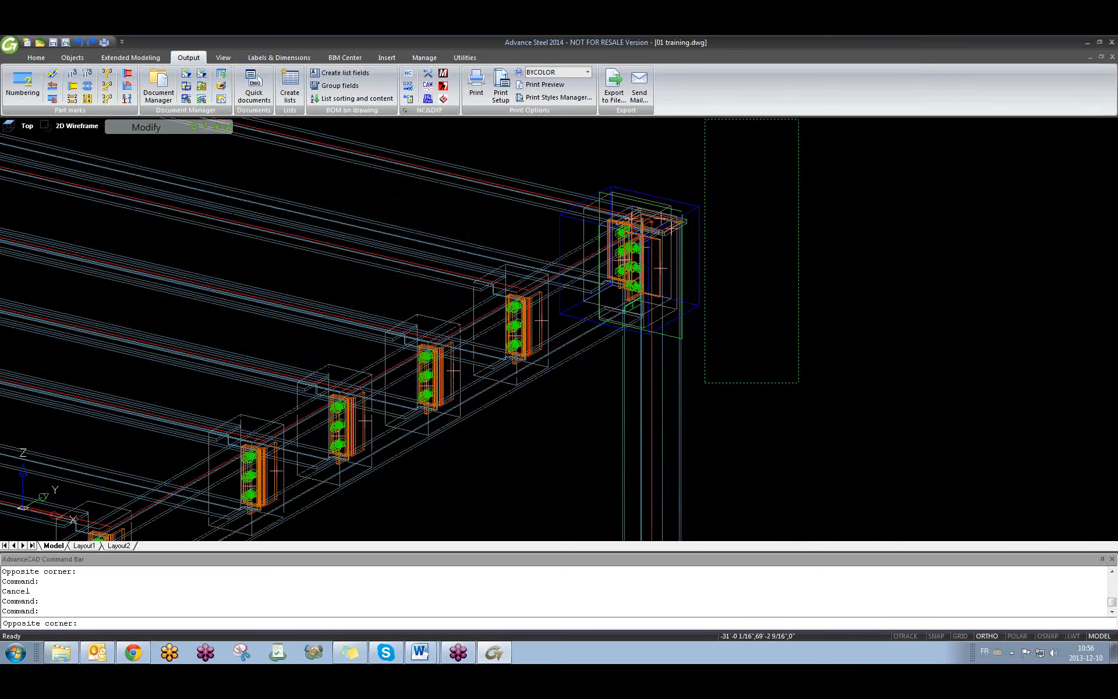
left_click(689, 132)
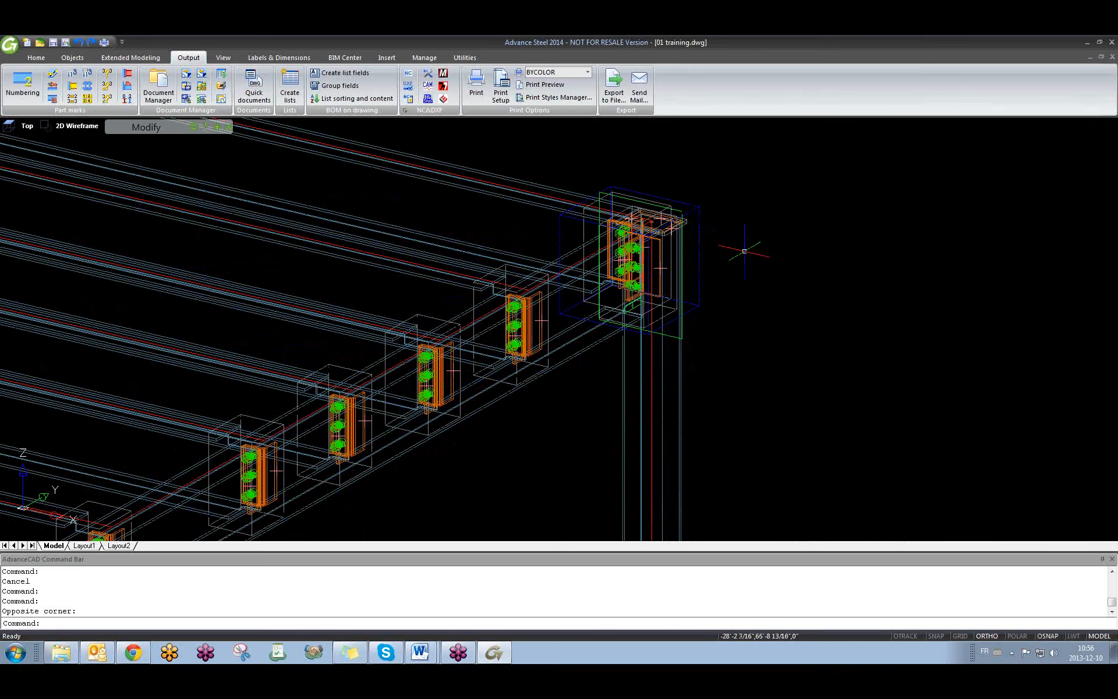
left_click(778, 325)
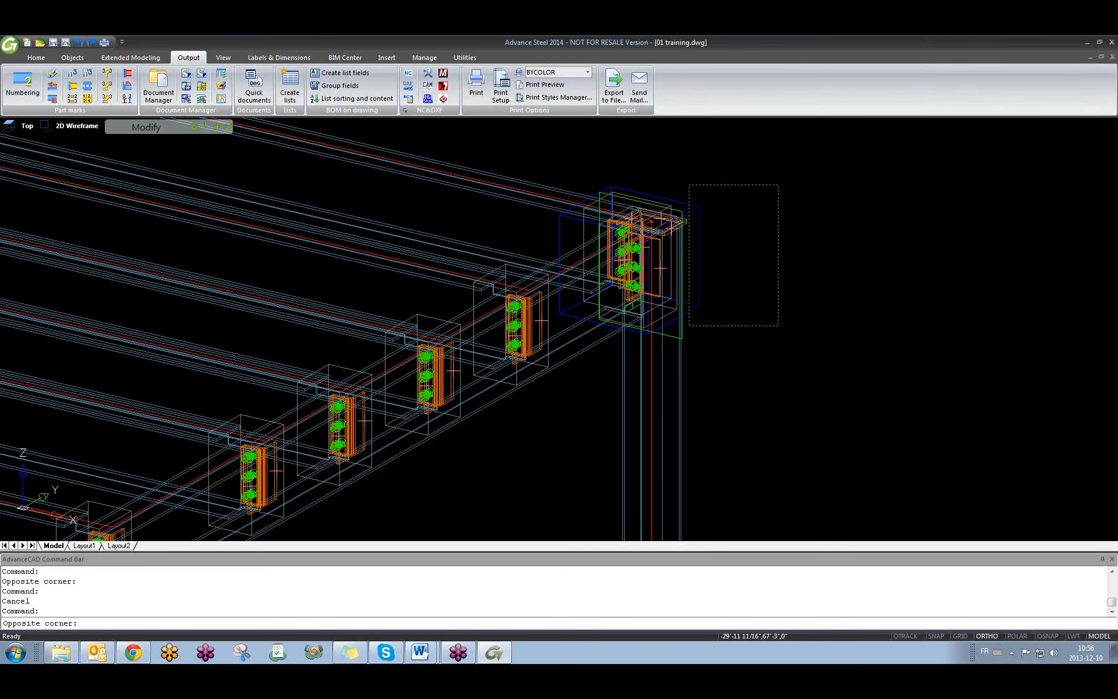
left_click(689, 185)
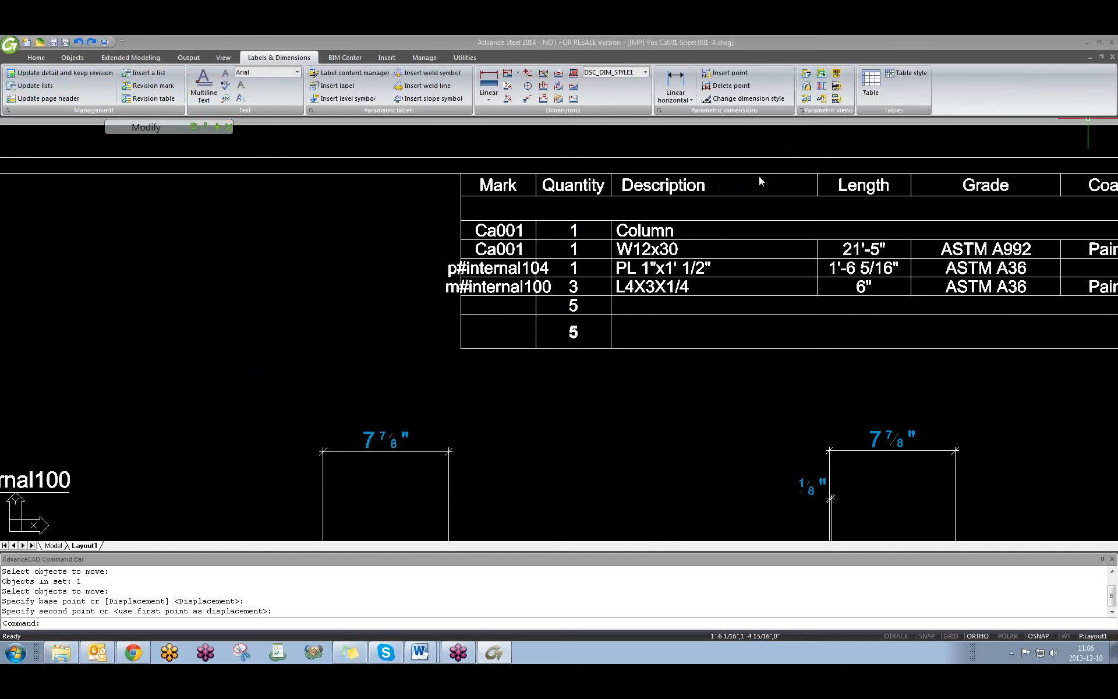
Step: Inspect the parts list of the column Ca001 drawing and update the drawing's page header
scroll(759, 176, "down", 4)
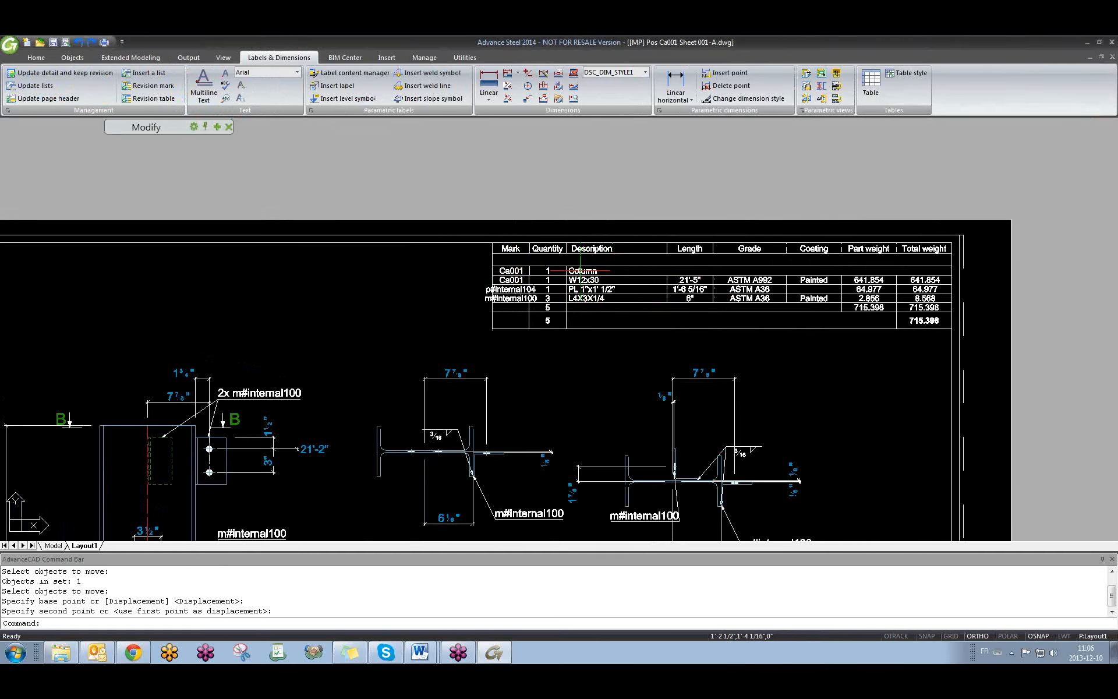
scroll(544, 289, "up", 3)
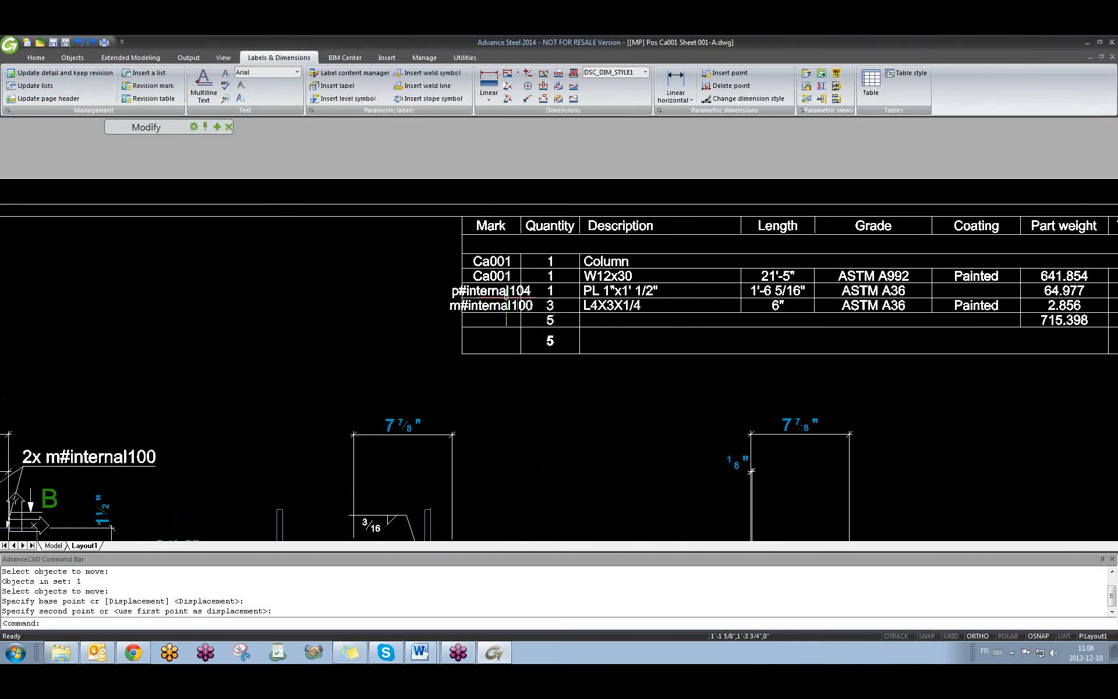
scroll(542, 291, "down", 4)
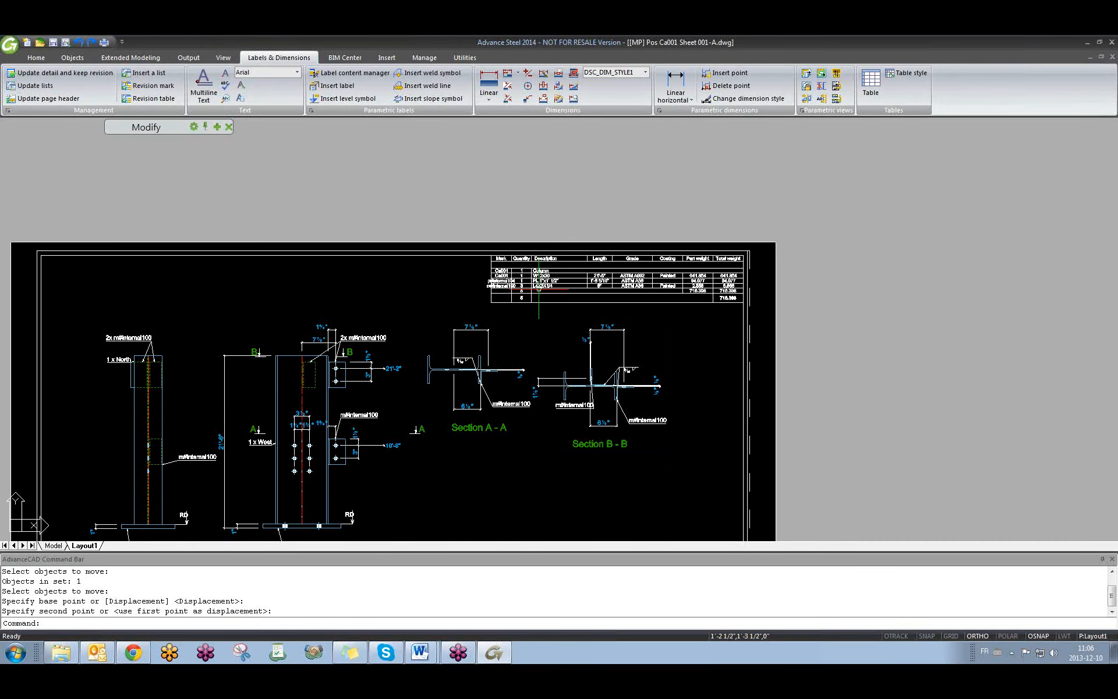
scroll(536, 287, "up", 4)
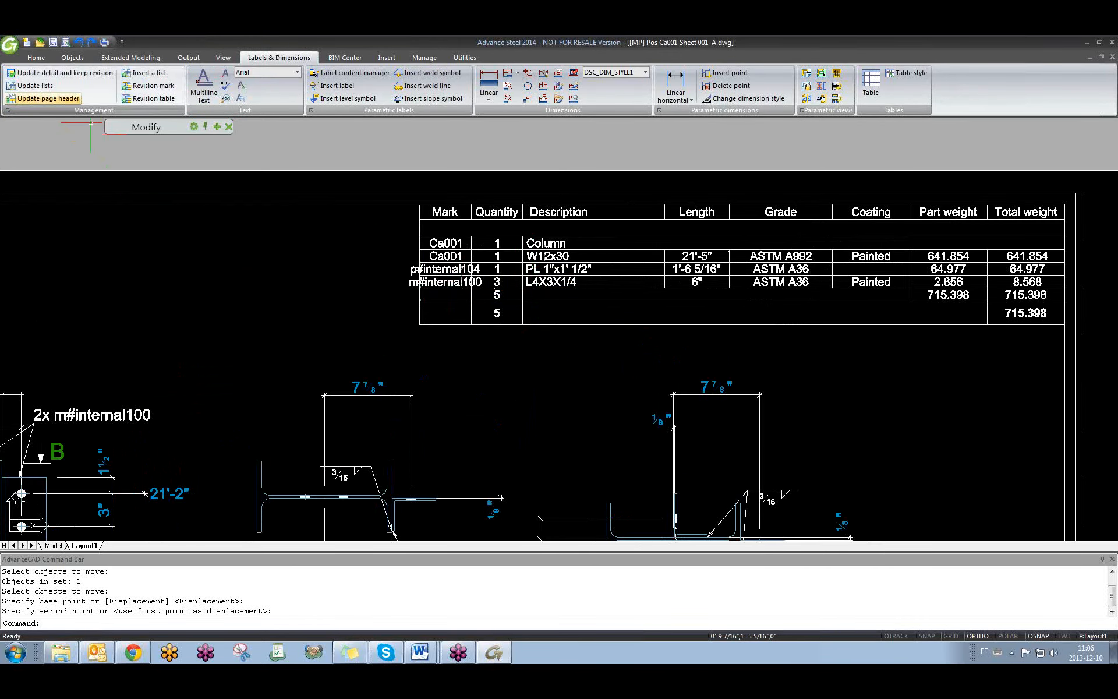
left_click(57, 99)
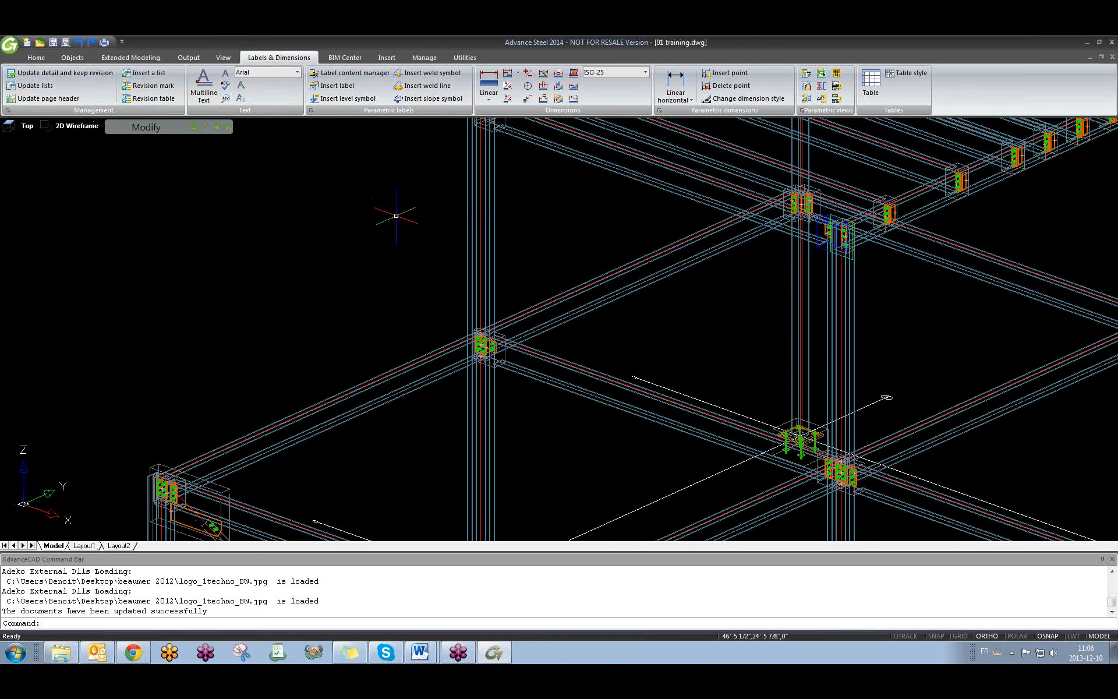
Step: Fill in the Project, Project No and Client fields of the model's project data with "sdfgsdfg" and accept
left_click(424, 57)
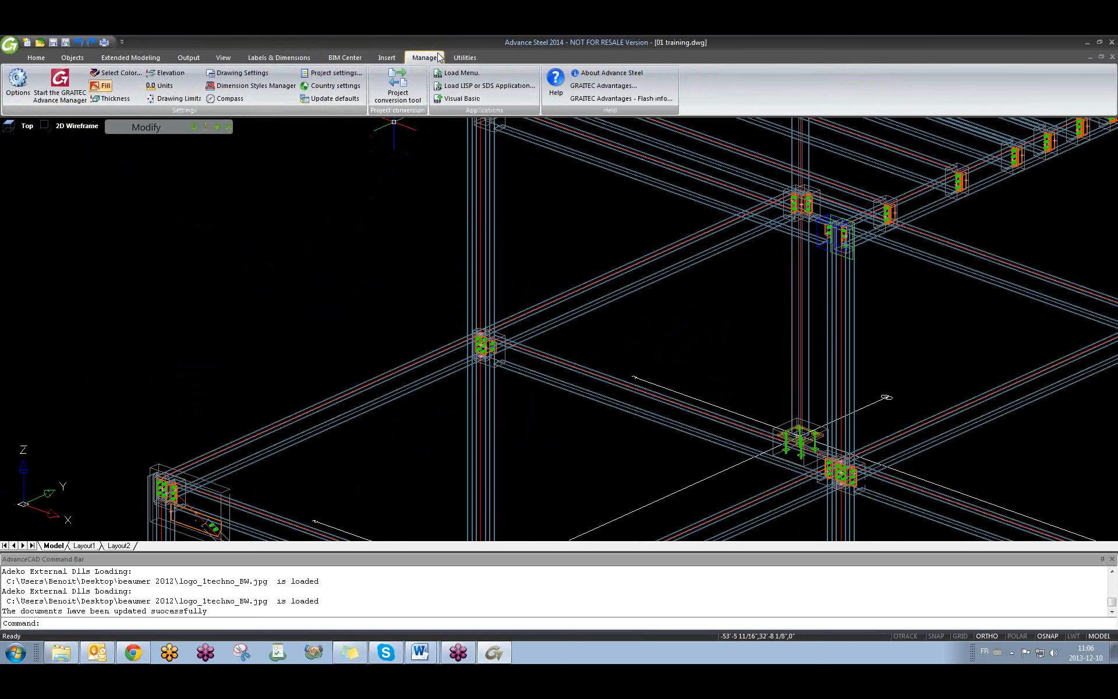
left_click(346, 74)
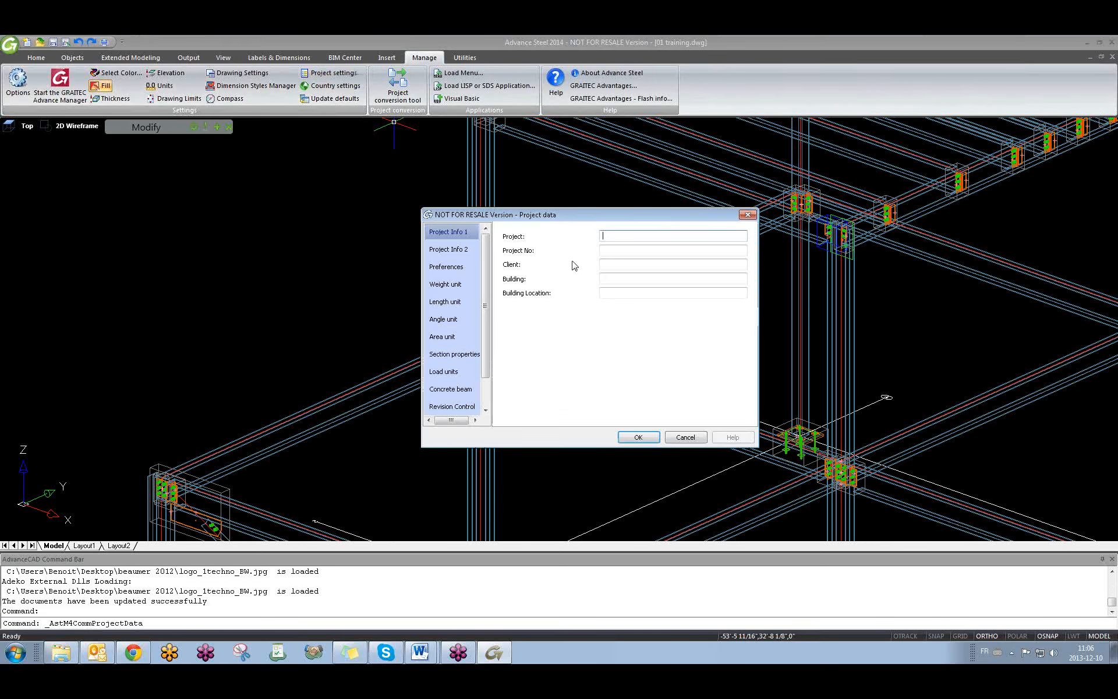
type("sdfgsdfg")
left_click(631, 250)
type("sdfgsdfg")
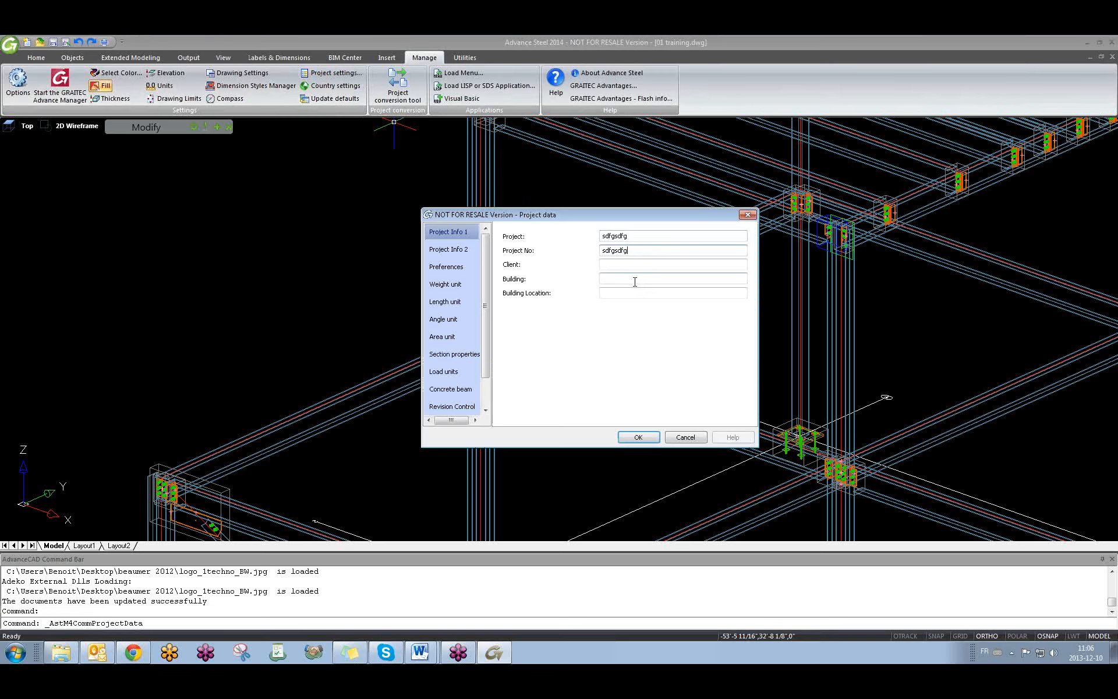
left_click(634, 265)
type("sdfgsdfg")
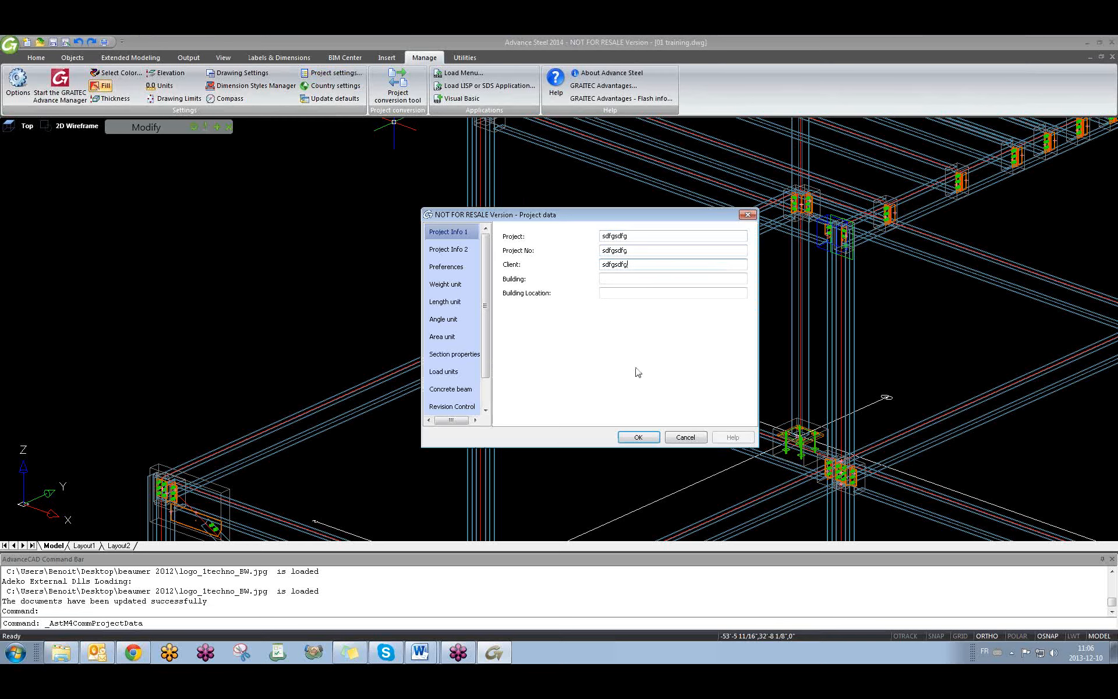
left_click(638, 436)
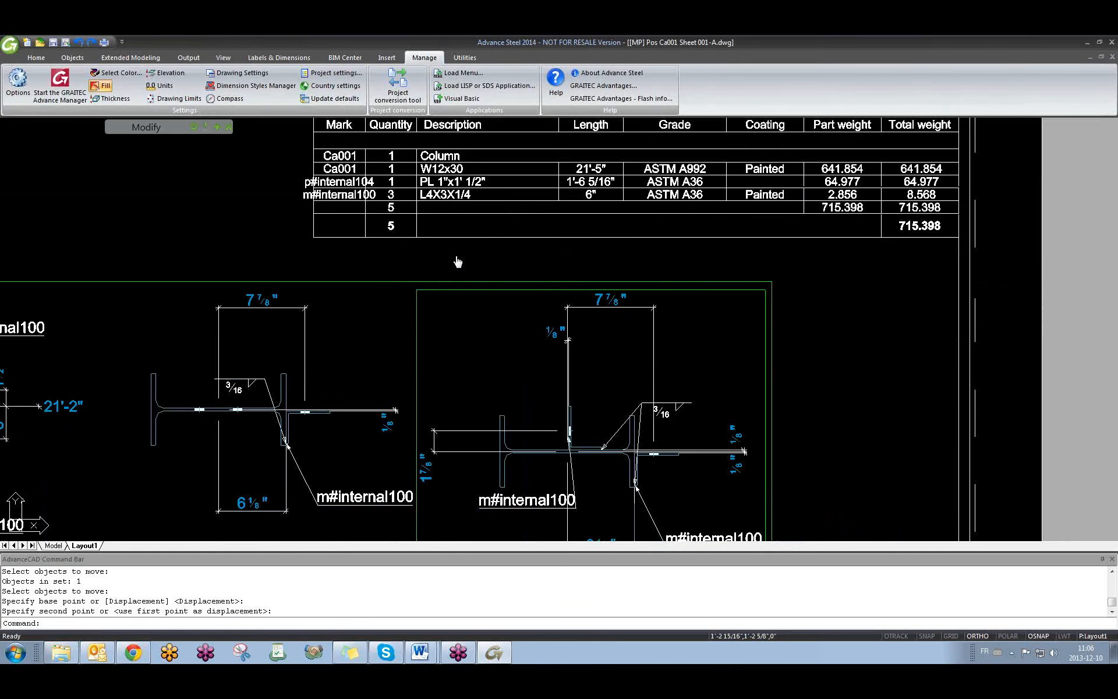
Step: Check the project fields in the title block of the Ca001 drawing and return to the 01 training.dwg model
scroll(458, 262, "down", 4)
scroll(385, 368, "up", 6)
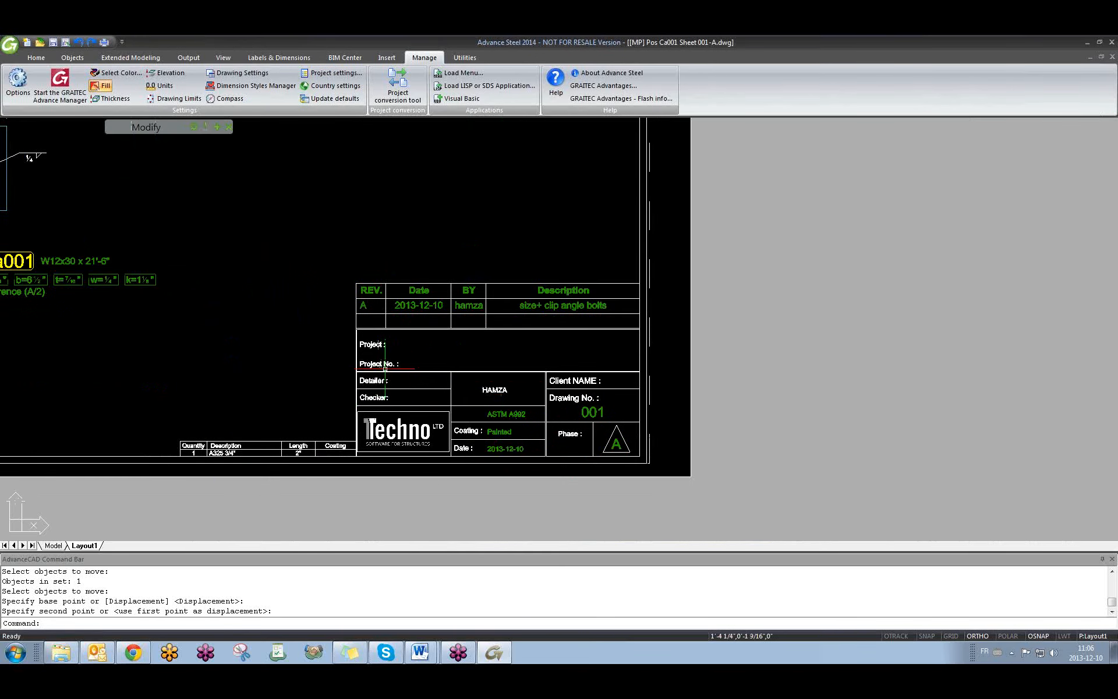
key("ctrl+Tab")
middle_click_drag(453, 394, 382, 321)
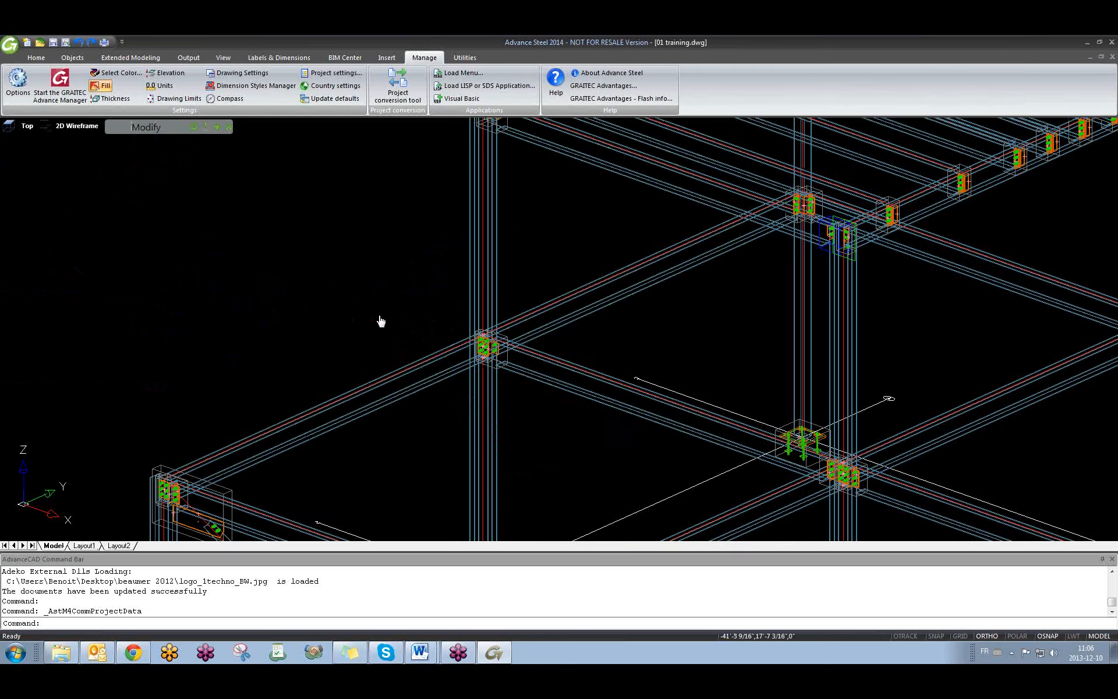
Step: Update the page headers of the detail drawings from the 01 training.dwg model and review the updated drawings in the command log
left_click_drag(381, 321, 396, 332)
scroll(396, 332, "down", 5)
middle_click_drag(360, 321, 378, 344)
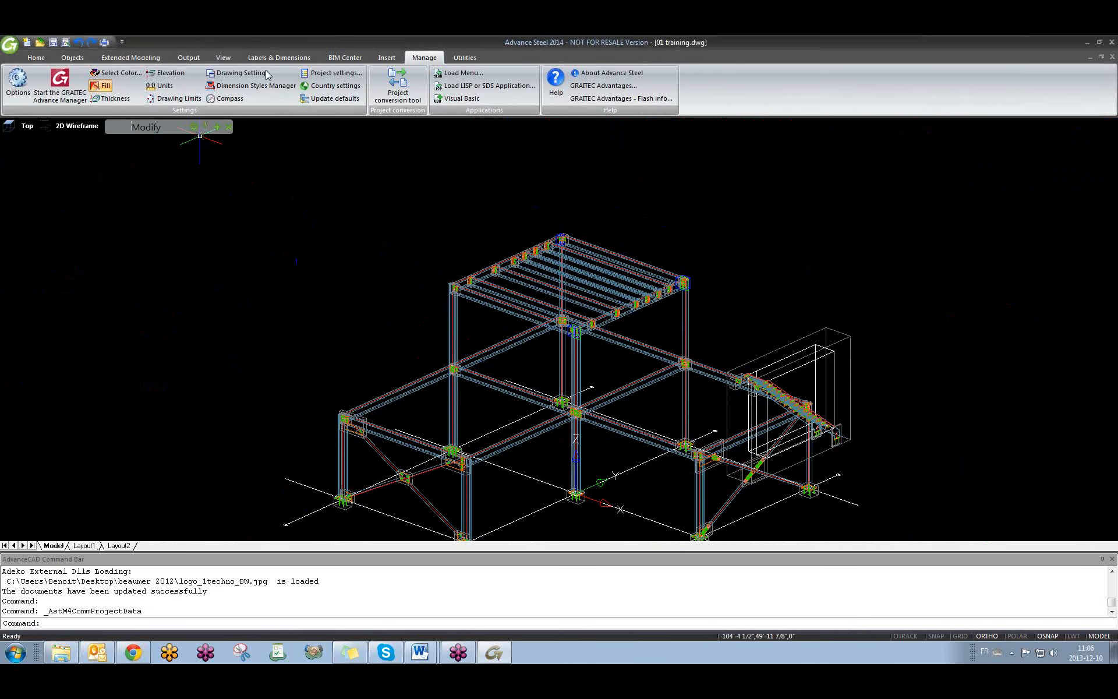
left_click(280, 58)
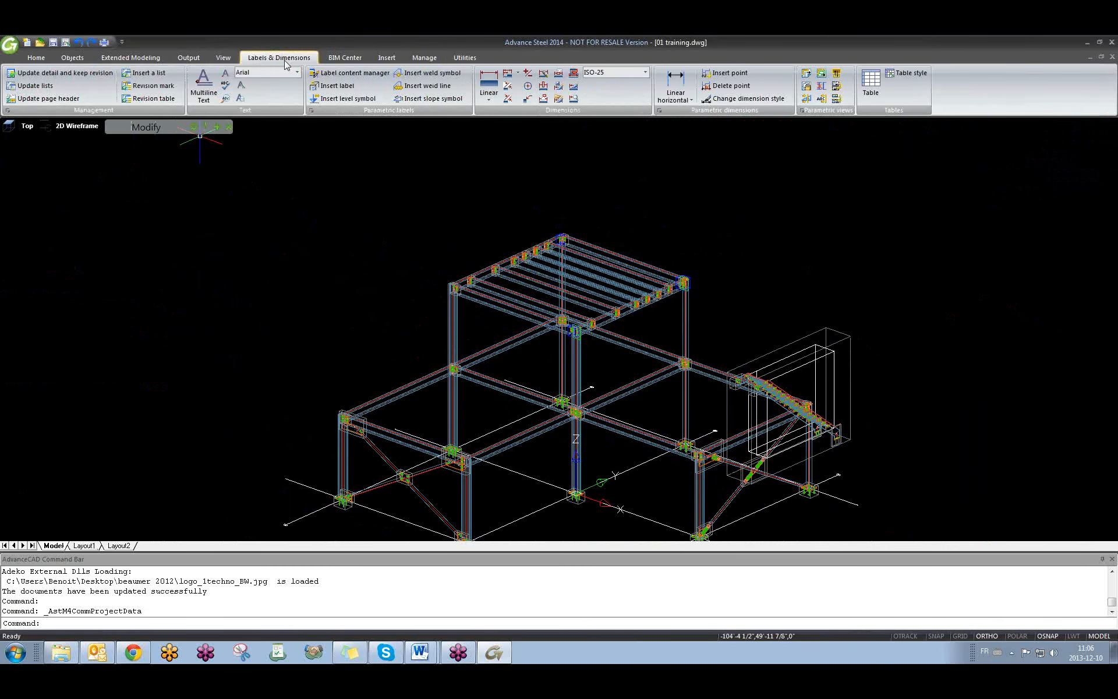
left_click(40, 99)
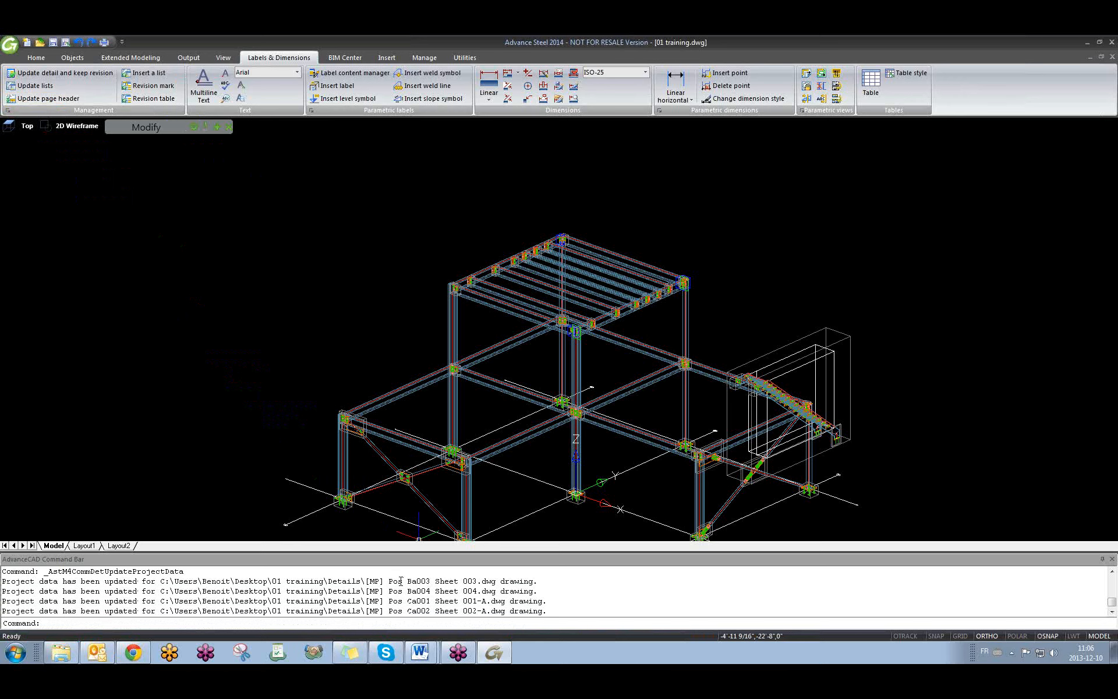
left_click_drag(386, 581, 553, 623)
left_click(62, 99)
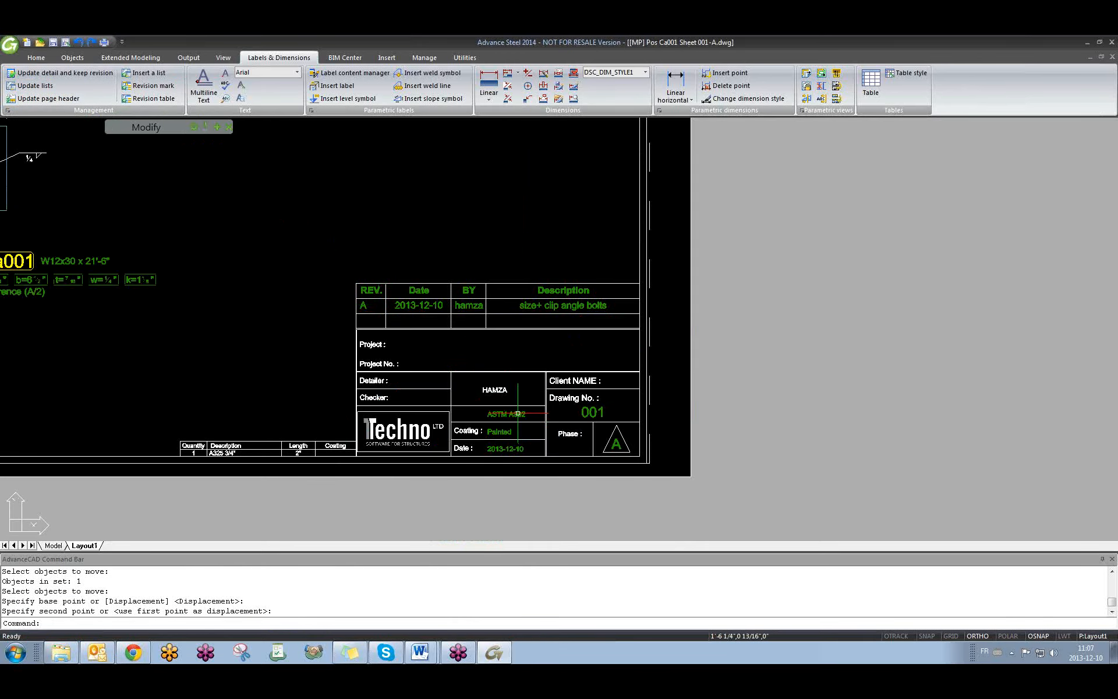
Step: Check the title block of the open Ca001 drawing and close the drawing, saving its changes
middle_click_drag(518, 413, 534, 427)
middle_click_drag(425, 408, 615, 442)
scroll(615, 445, "down", 2)
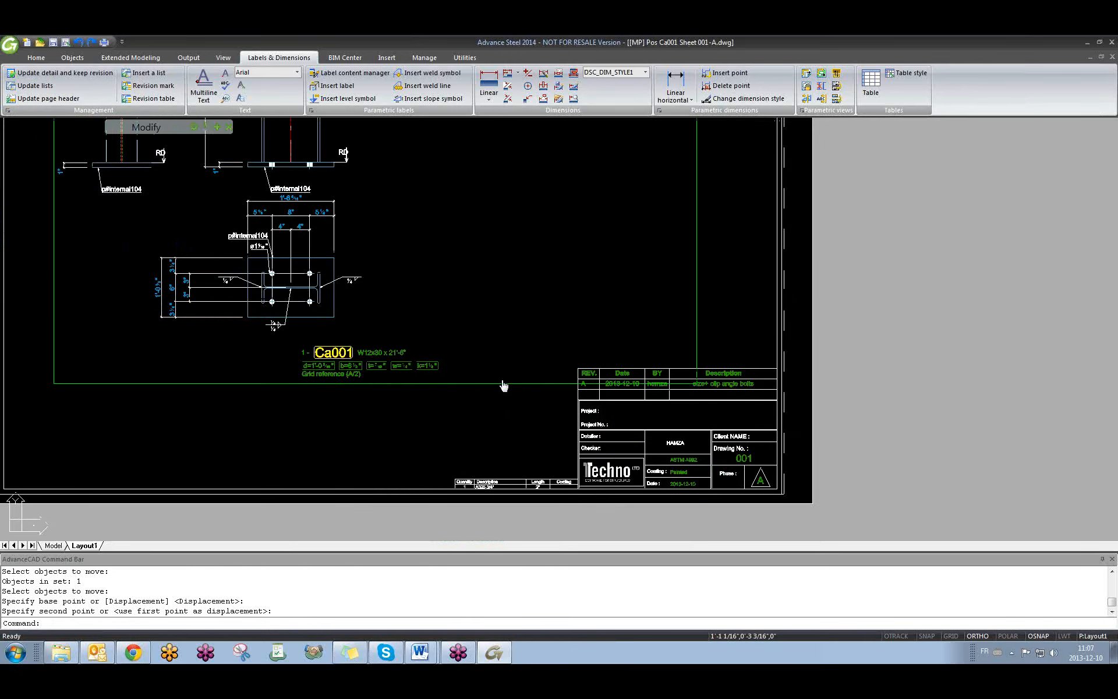
middle_click_drag(504, 386, 529, 462)
scroll(529, 461, "down", 2)
left_click(1113, 57)
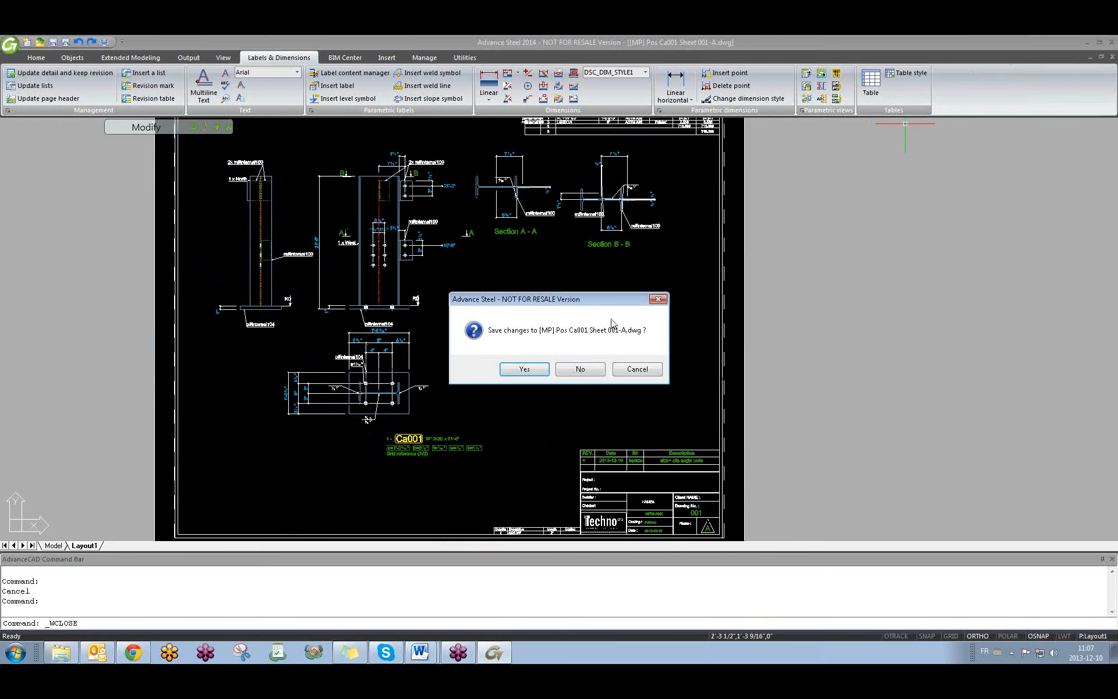
left_click(523, 369)
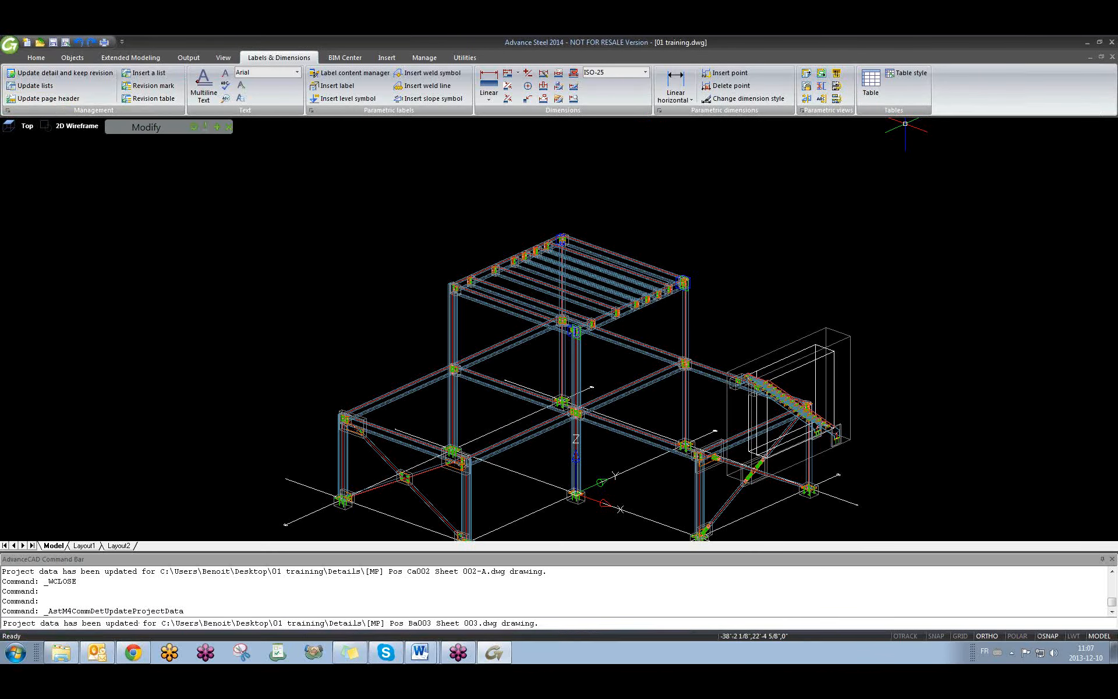
Step: Reopen the Ca001 drawing from its column in the model and check the Project, Project No. and Client NAME fields in the title block
left_click(453, 355)
right_click(452, 361)
left_click(501, 322)
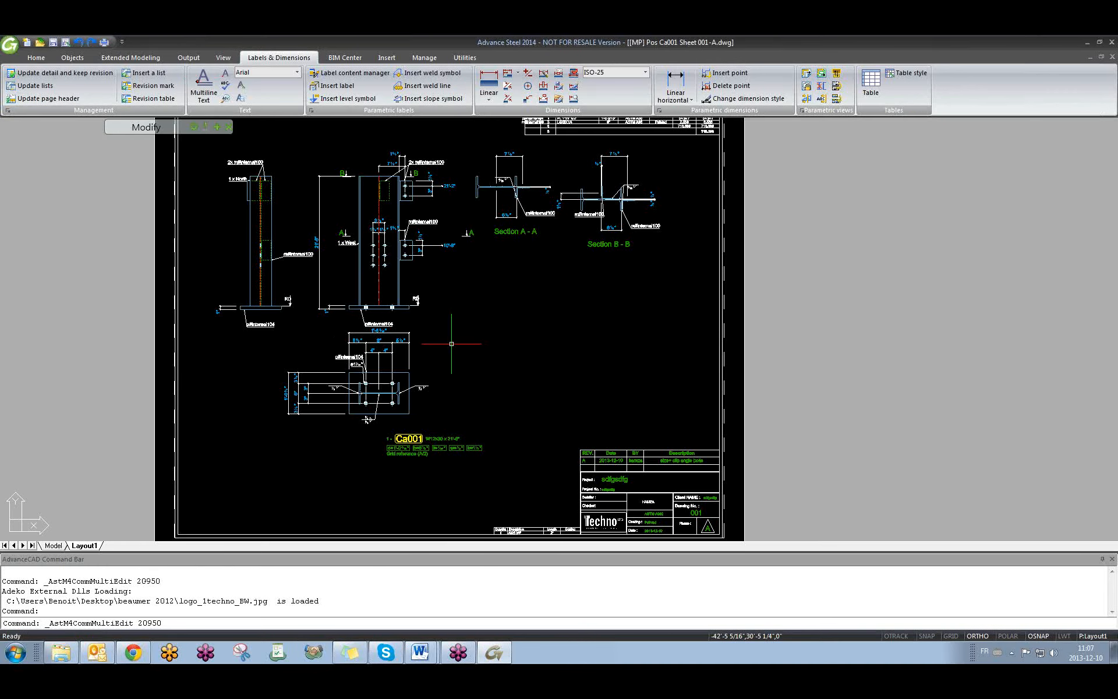
scroll(541, 454, "up", 5)
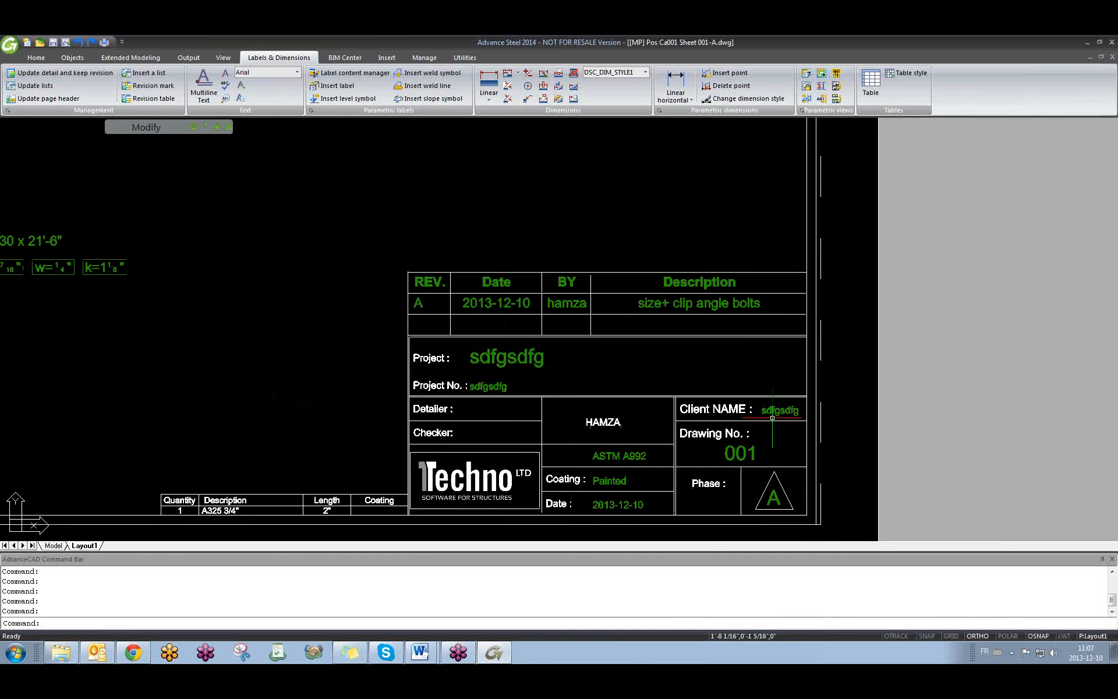
scroll(511, 383, "down", 5)
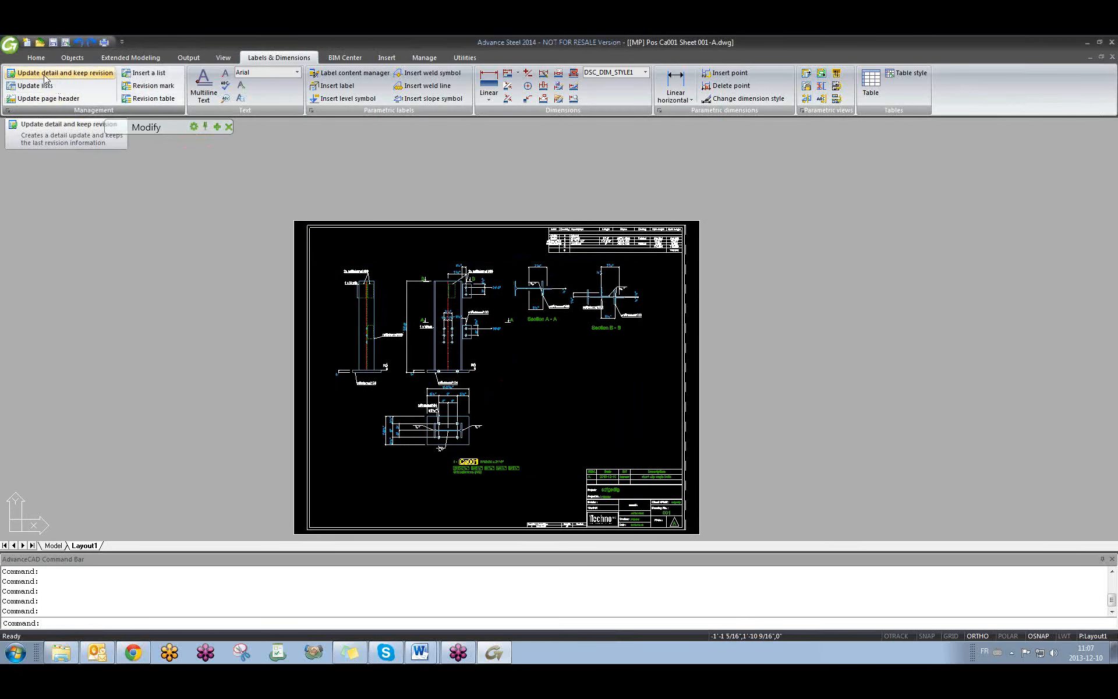
scroll(469, 331, "up", 4)
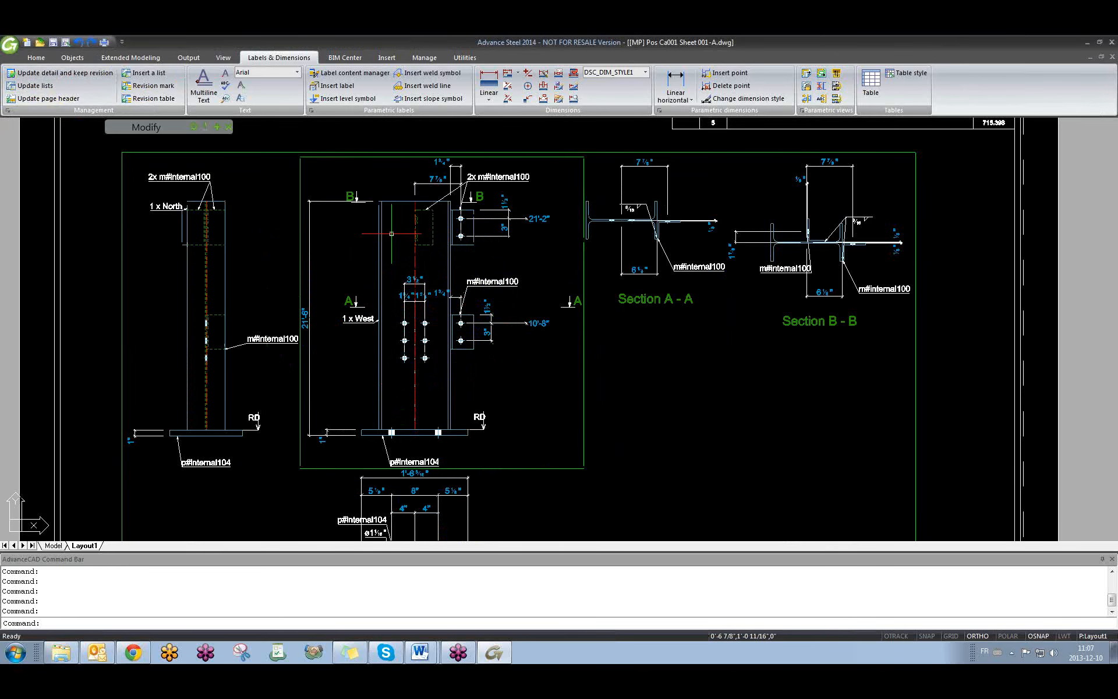
Step: From the 01 training.dwg model, review the properties of the up-to-date Ba003 detail drawing in the Document Manager and close the manager
key("ctrl+Tab")
mouse_move(471, 343)
middle_mouse_down("shift")
mouse_move(474, 367)
mouse_move(478, 354)
middle_mouse_up("shift")
scroll(411, 367, "up", 3)
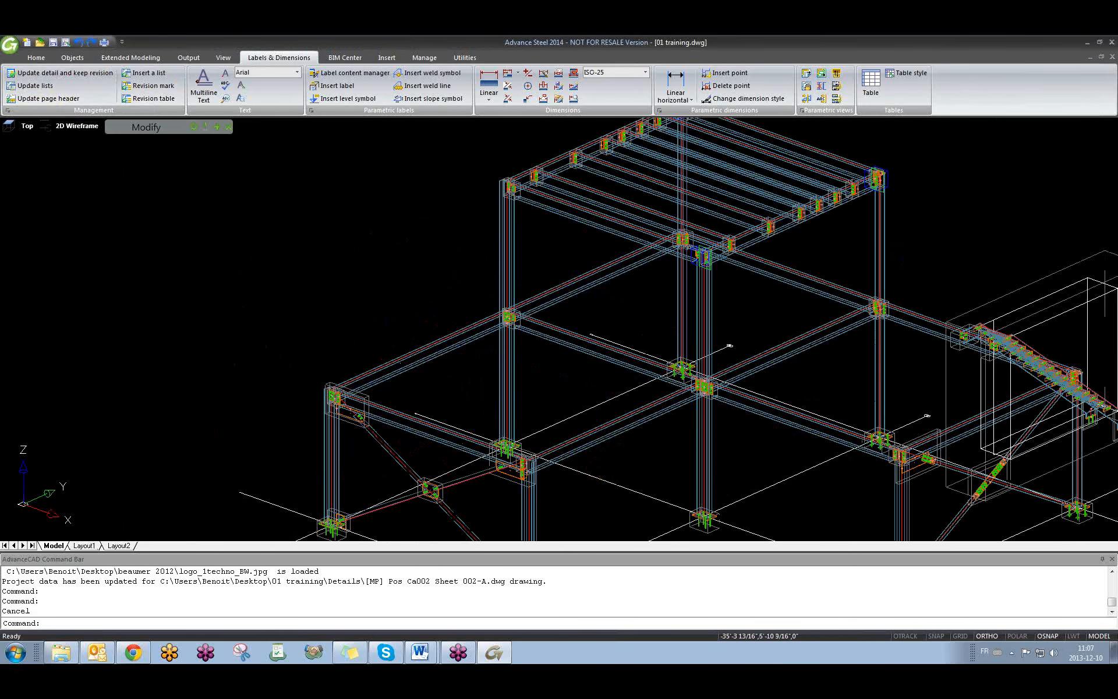
scroll(501, 315, "up", 5)
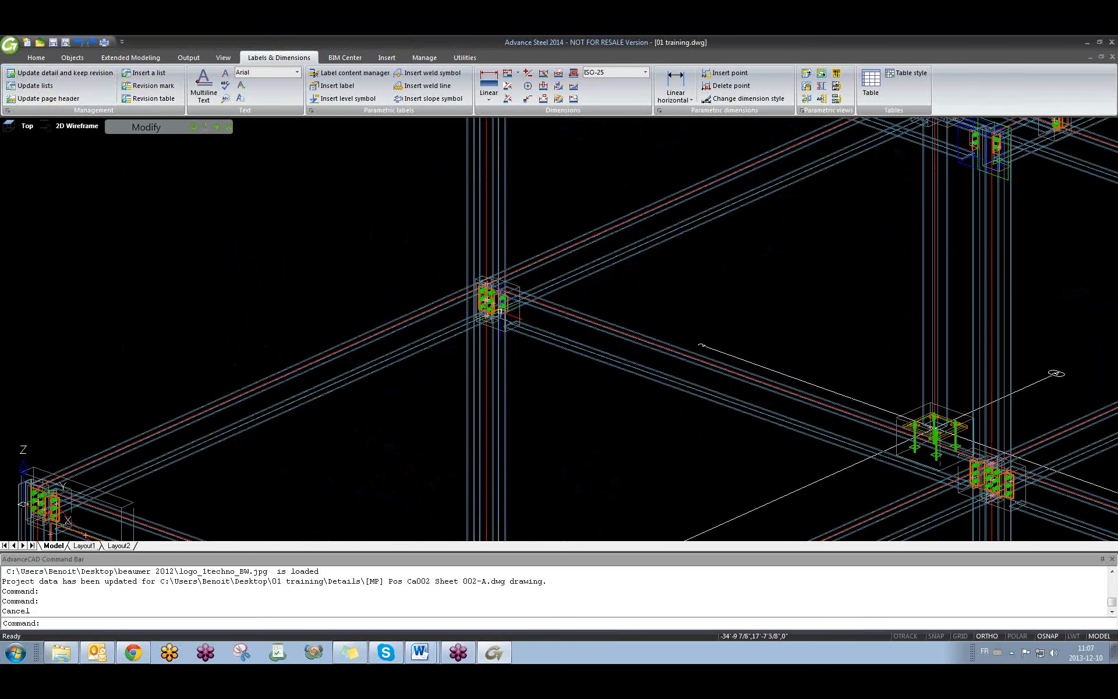
key("Escape")
key("Escape")
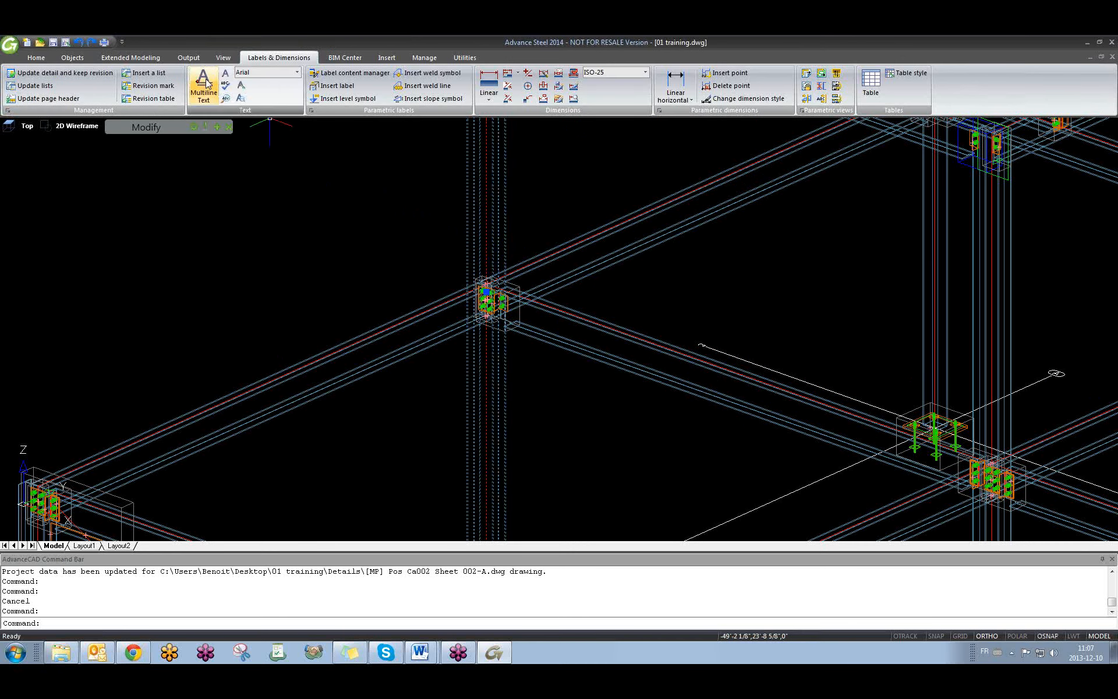
left_click(190, 60)
left_click(150, 95)
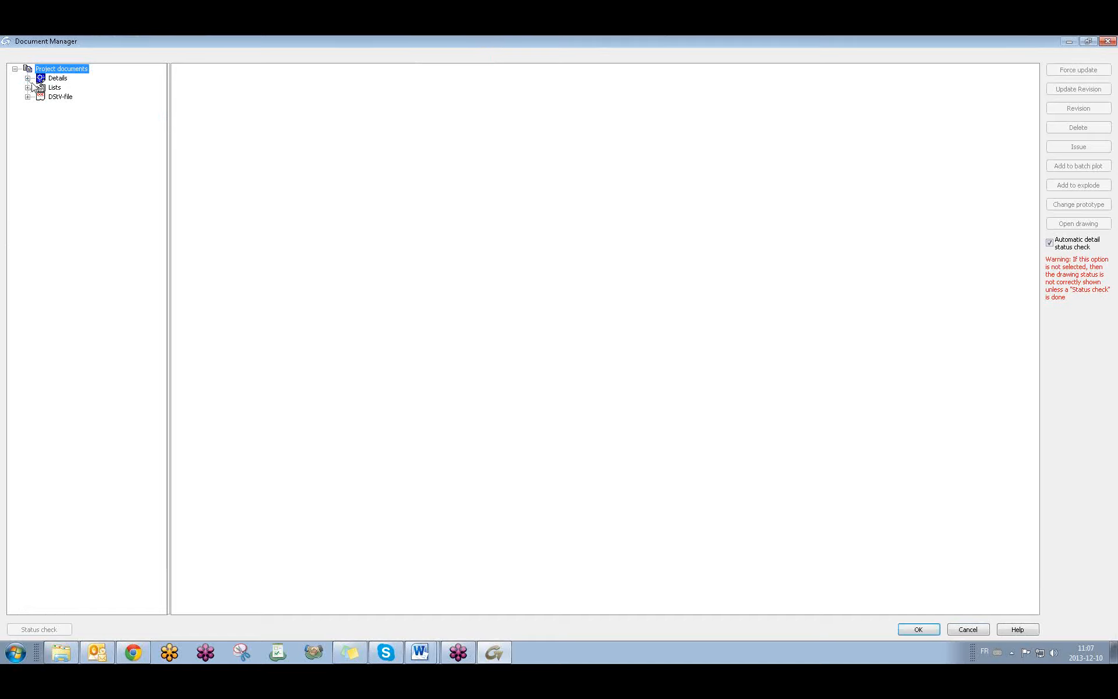
left_click(28, 78)
left_click(40, 97)
left_click(93, 106)
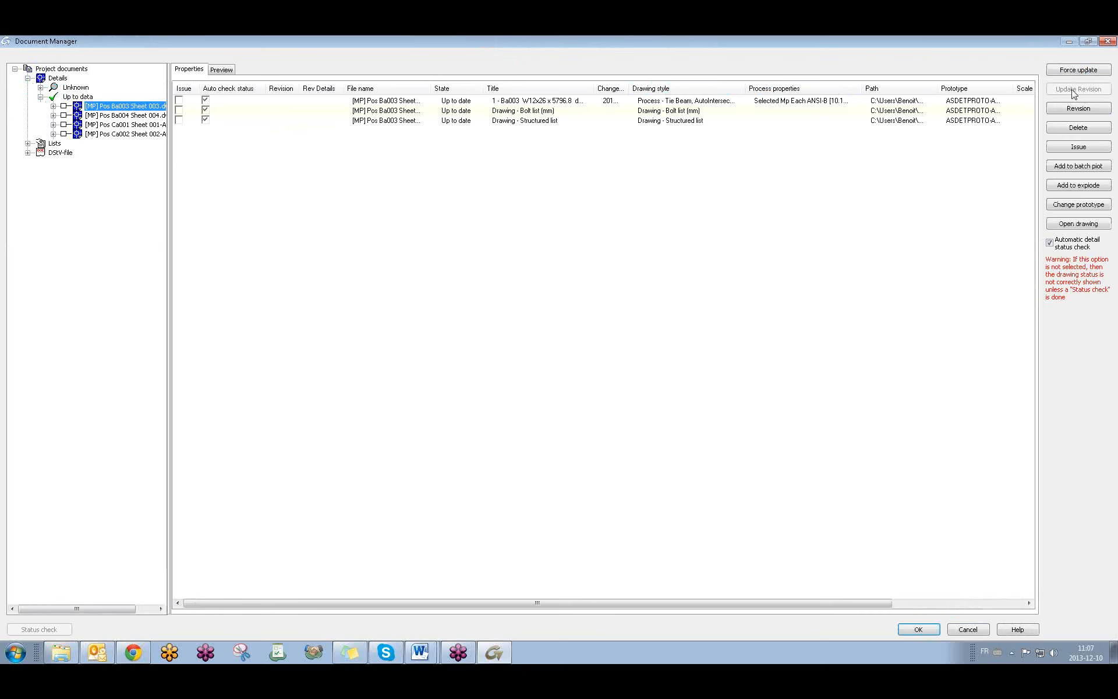
left_click(1108, 42)
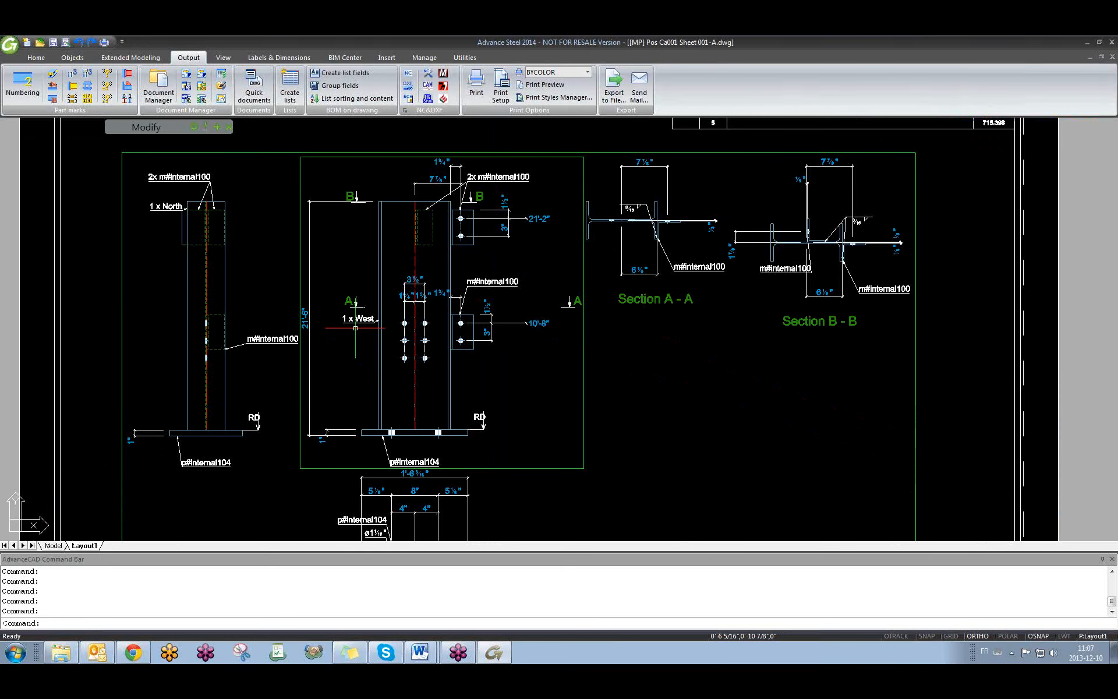
Step: Insert a list frame in the empty area below Section A - A of the Ca001 drawing and close its settings
scroll(440, 281, "down", 2)
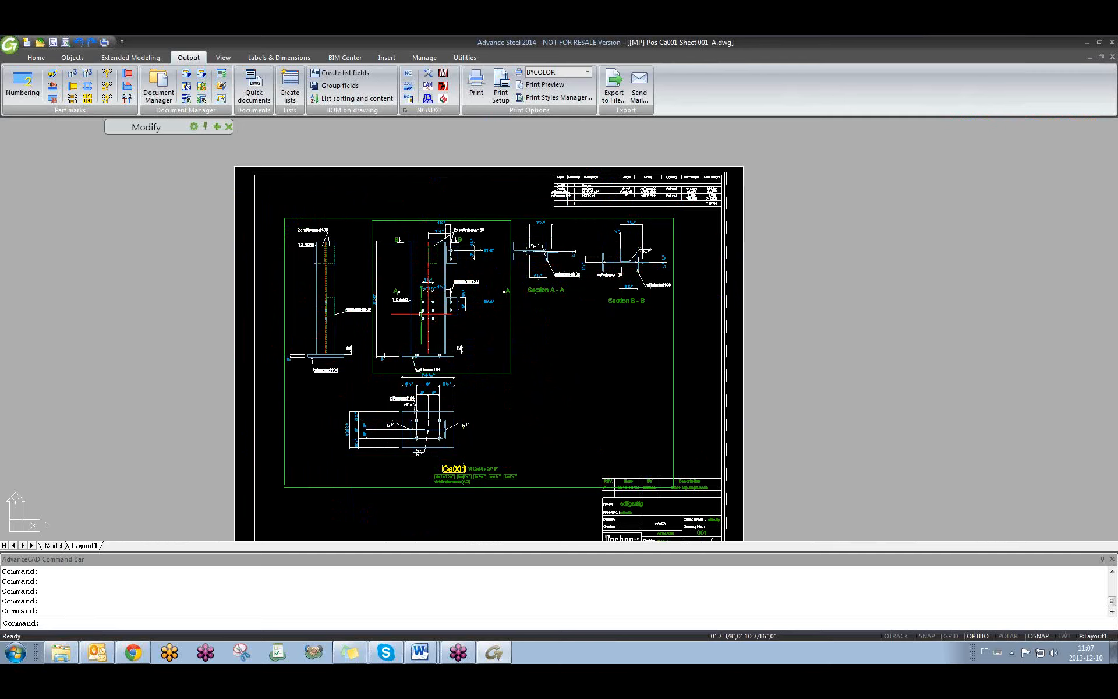
scroll(409, 316, "up", 2)
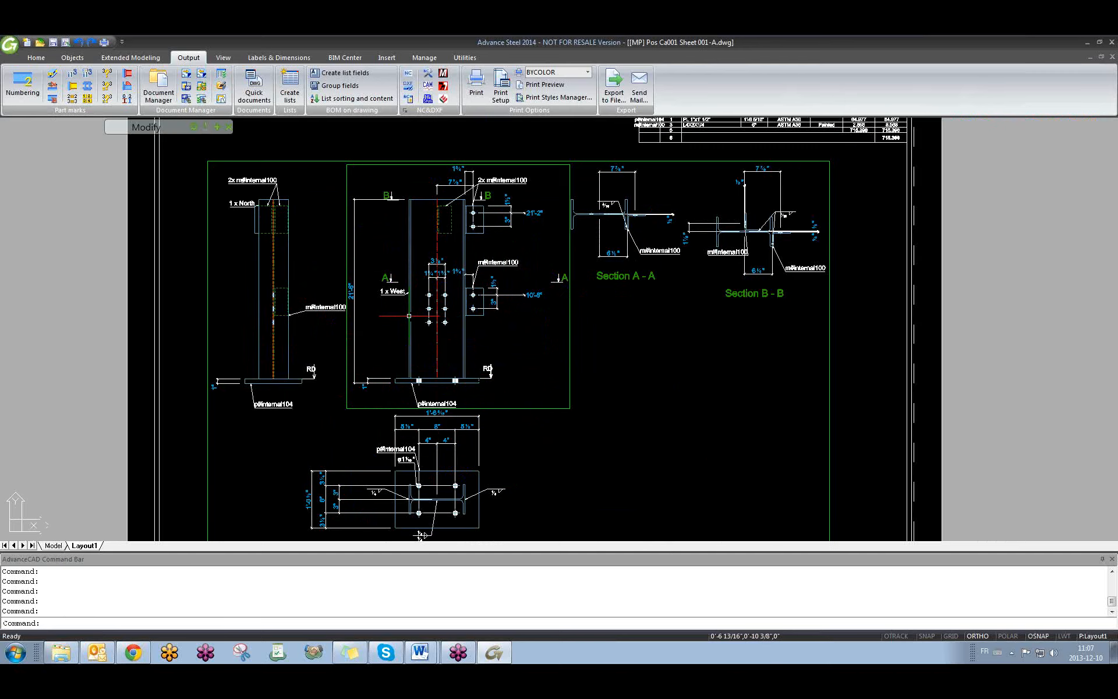
left_click(268, 58)
left_click(9, 110)
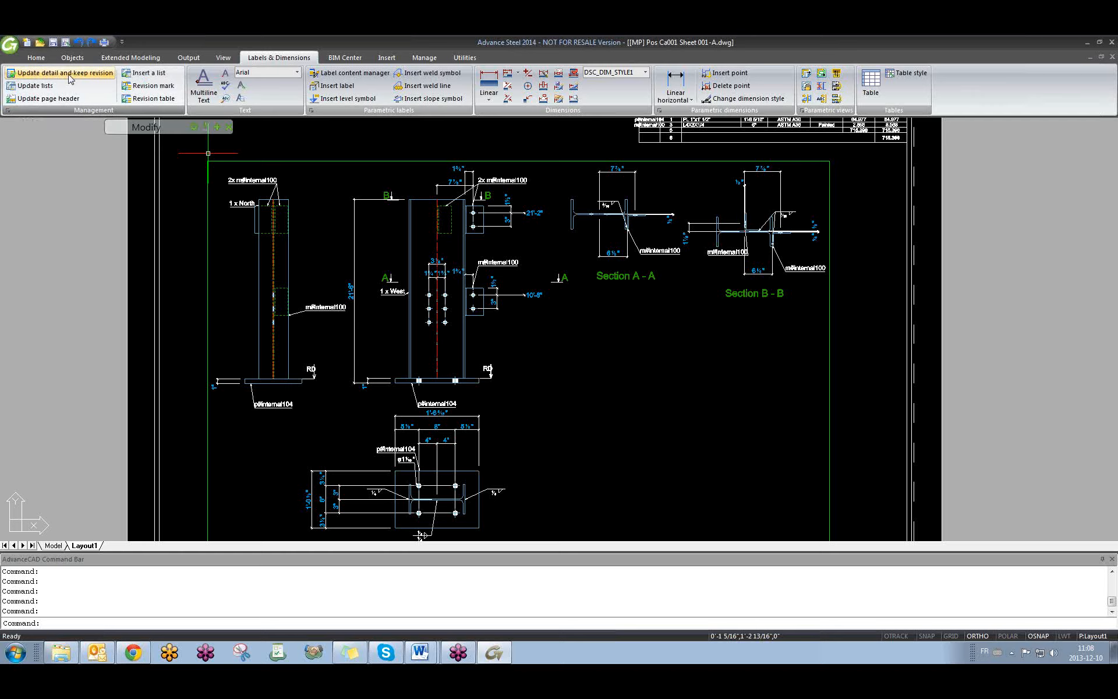
left_click(157, 76)
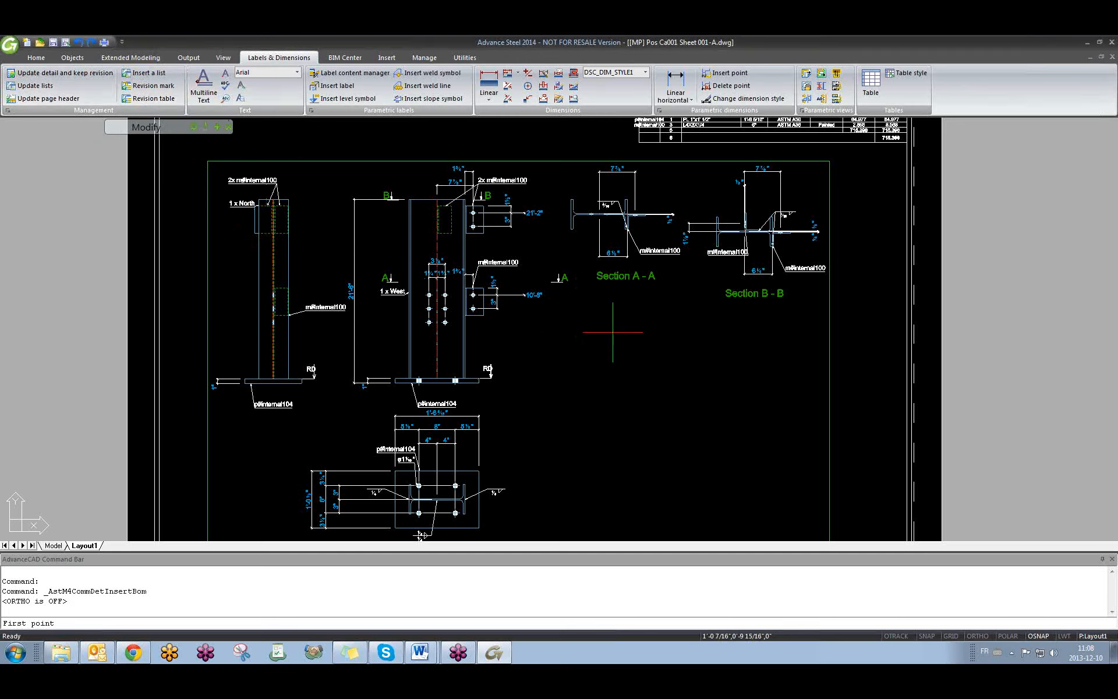
left_click(612, 332)
key("F8")
left_click(788, 395)
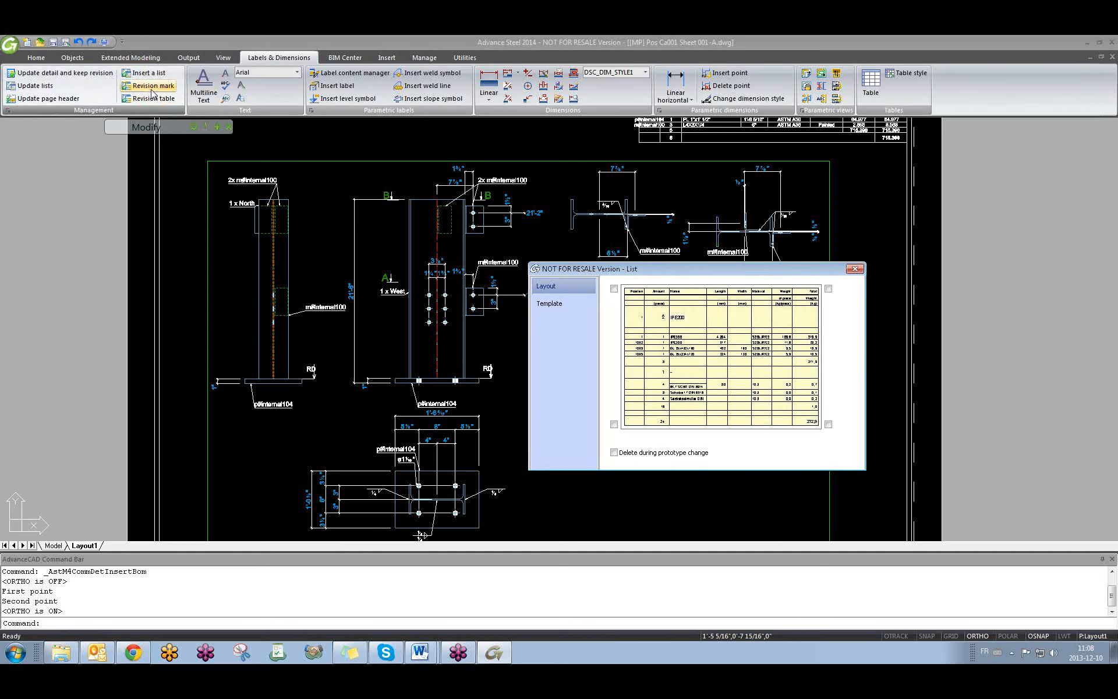
left_click(855, 271)
Step: Erase the inserted list frame from the Ca001 drawing
left_click(693, 339)
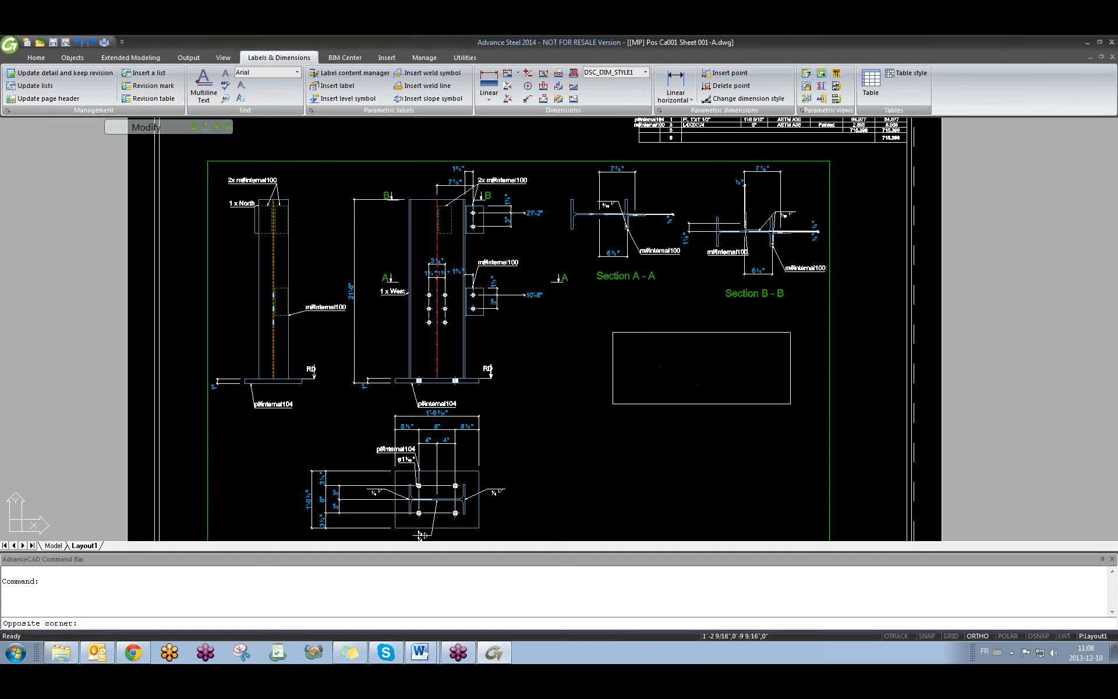
left_click(678, 324)
key("Delete")
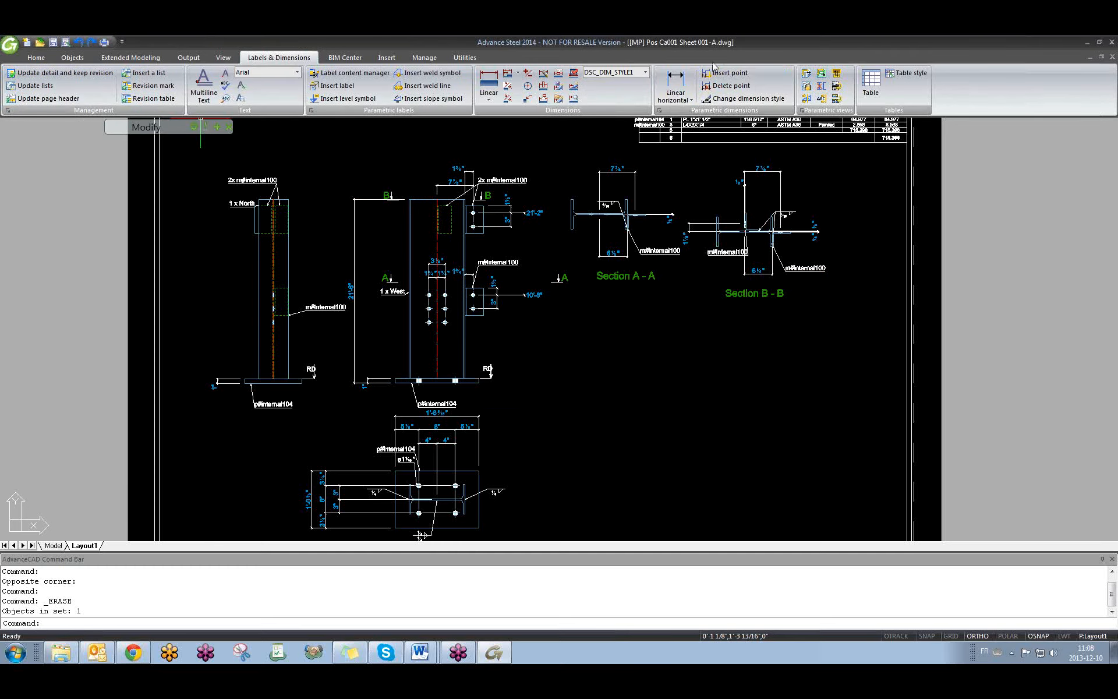
scroll(445, 236, "up", 2)
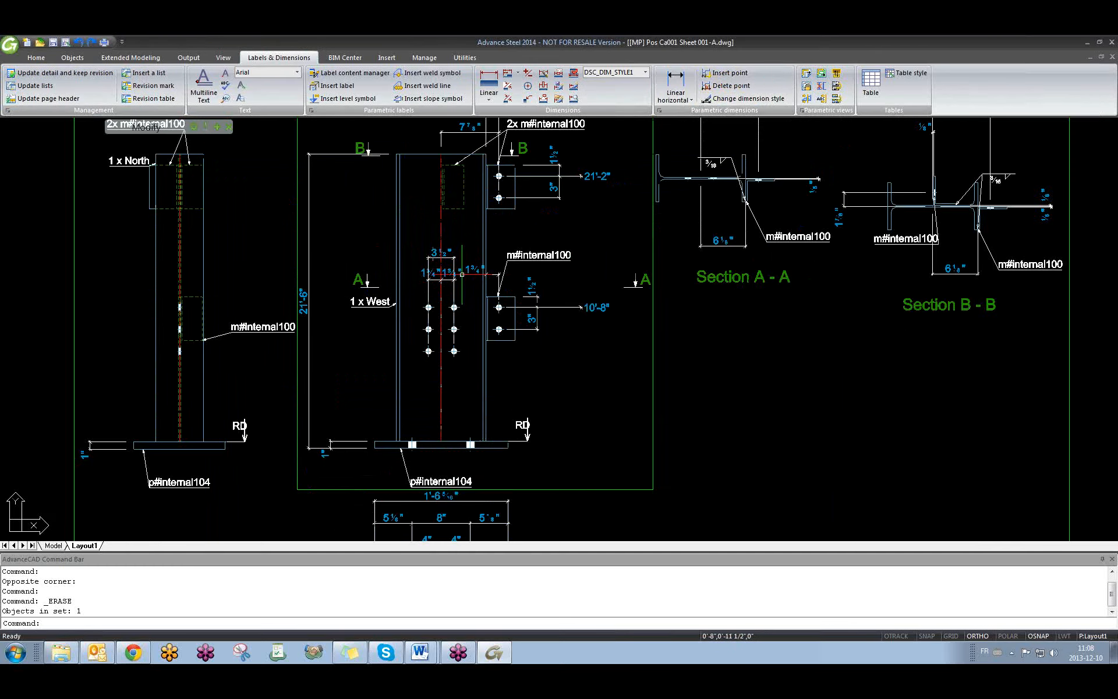
middle_click_drag(429, 243, 423, 272)
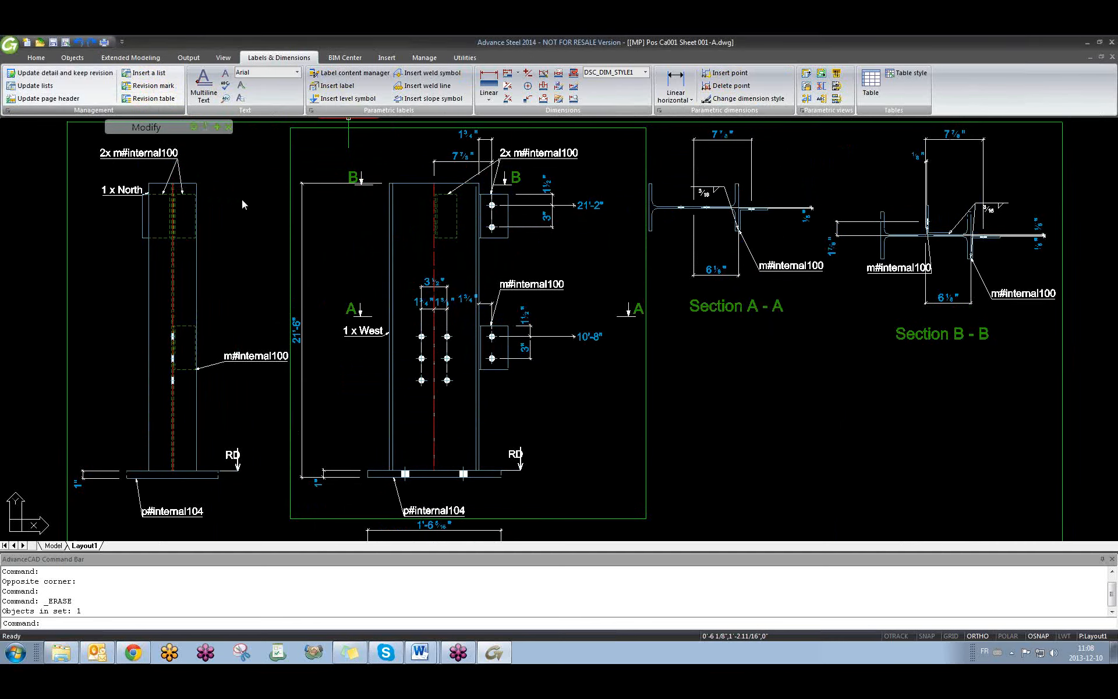
middle_click_drag(243, 202, 241, 211)
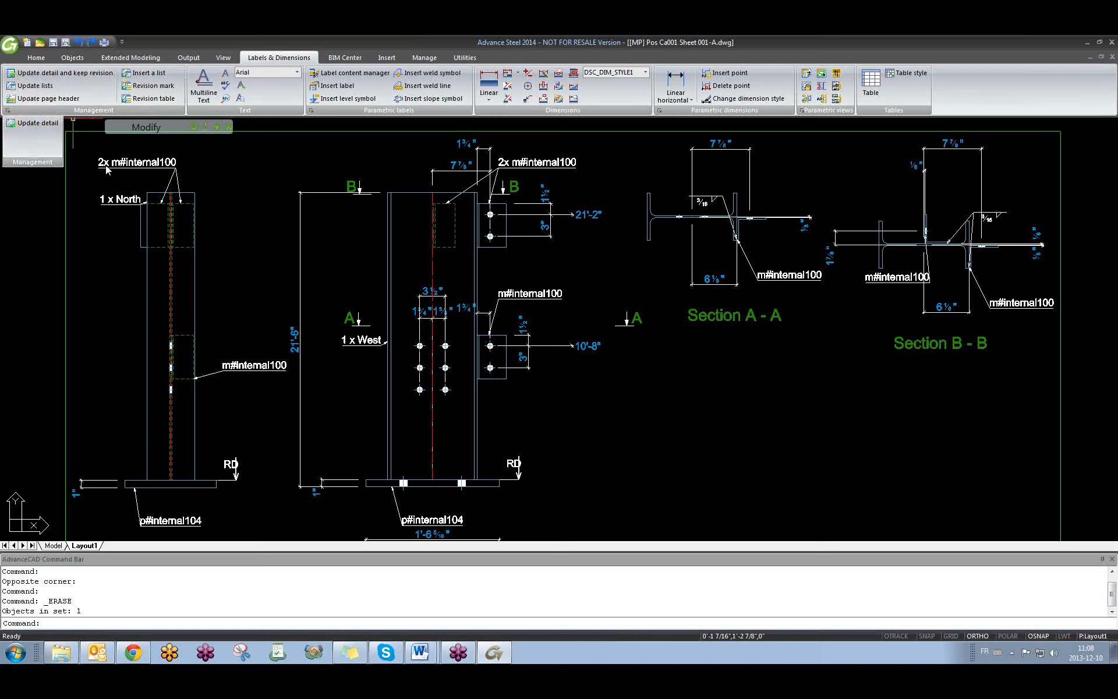
left_click(8, 110)
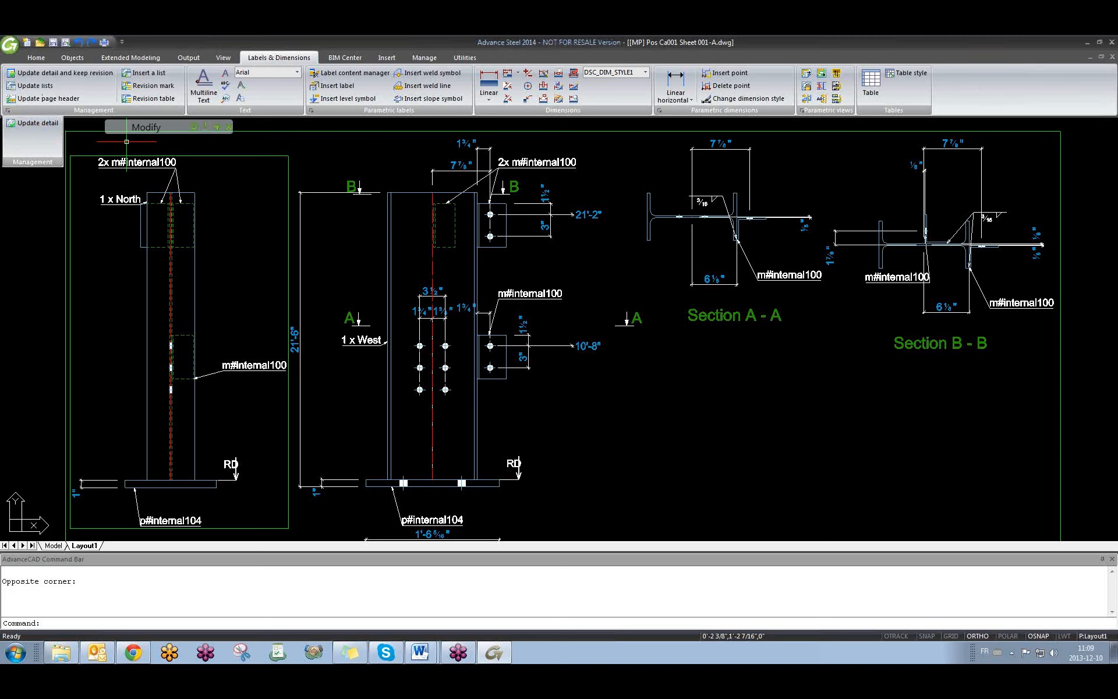
left_click(803, 403)
left_click(740, 443)
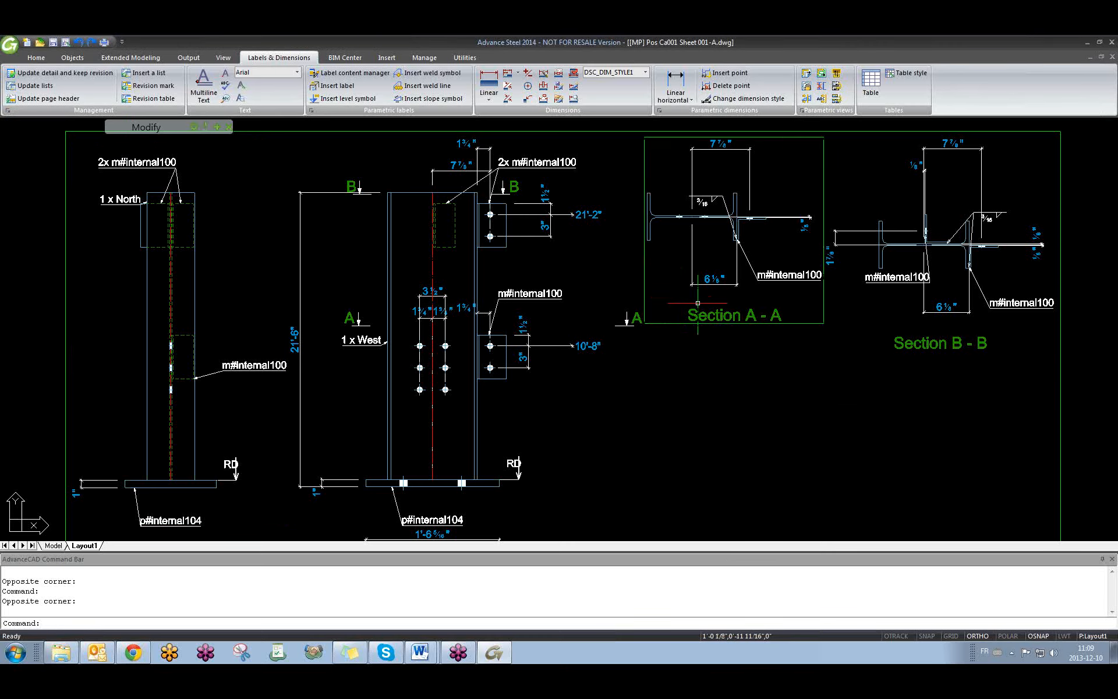
scroll(347, 370, "down", 4)
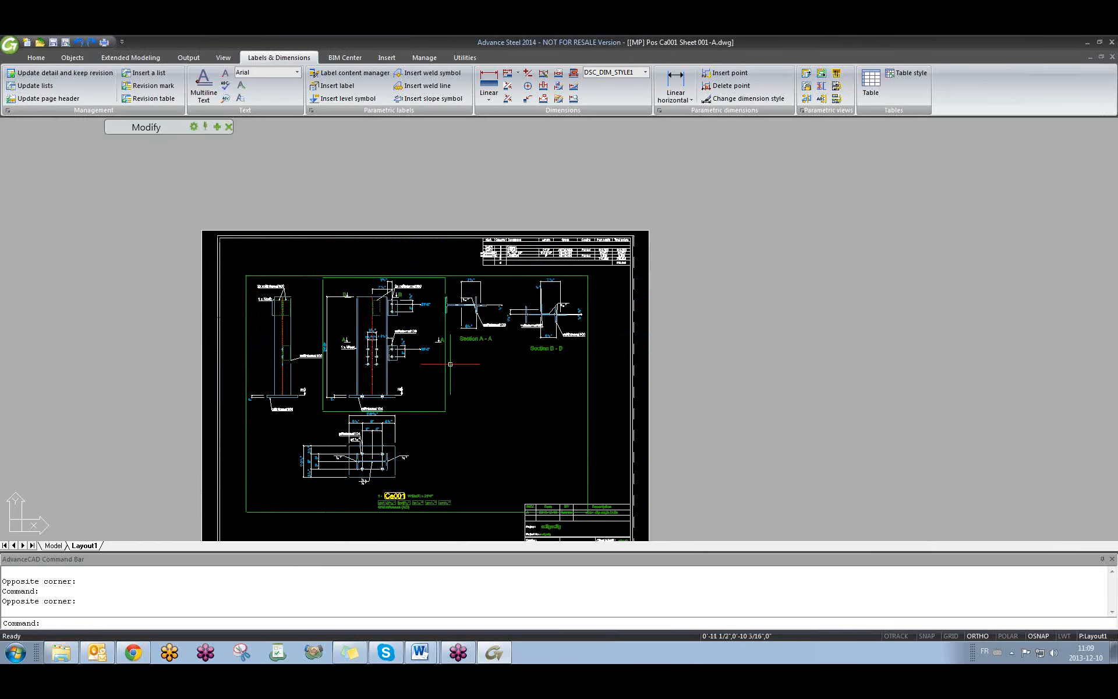